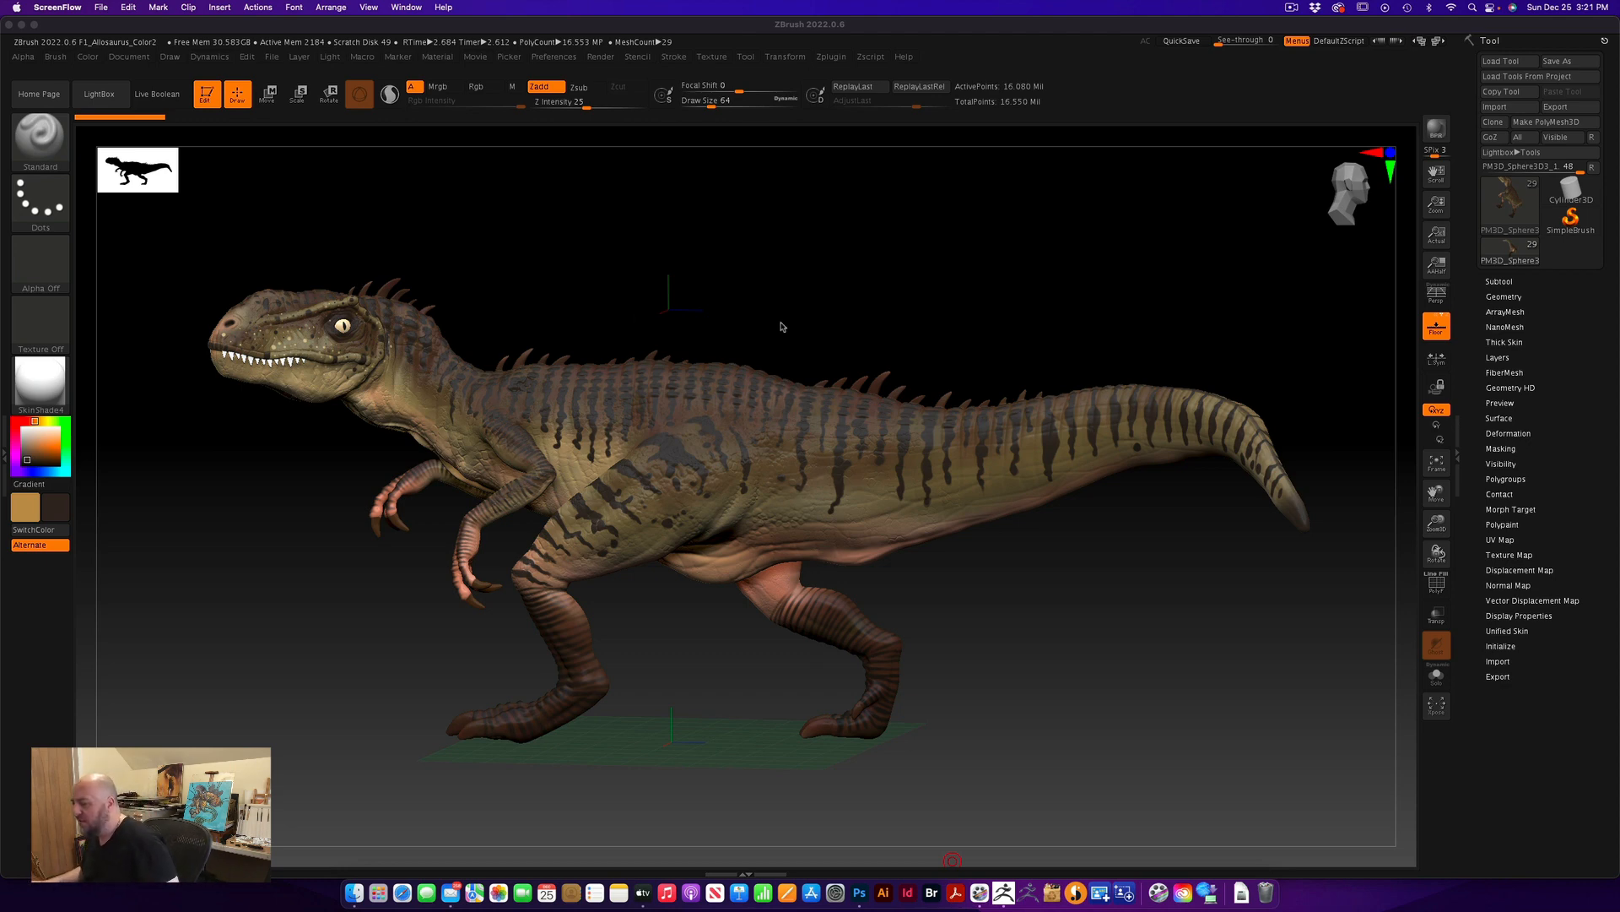
Examine the painted dinosaur model from both sides, including a close view of its head and torso
{"action": "left_click", "coordinate": [865, 283]}
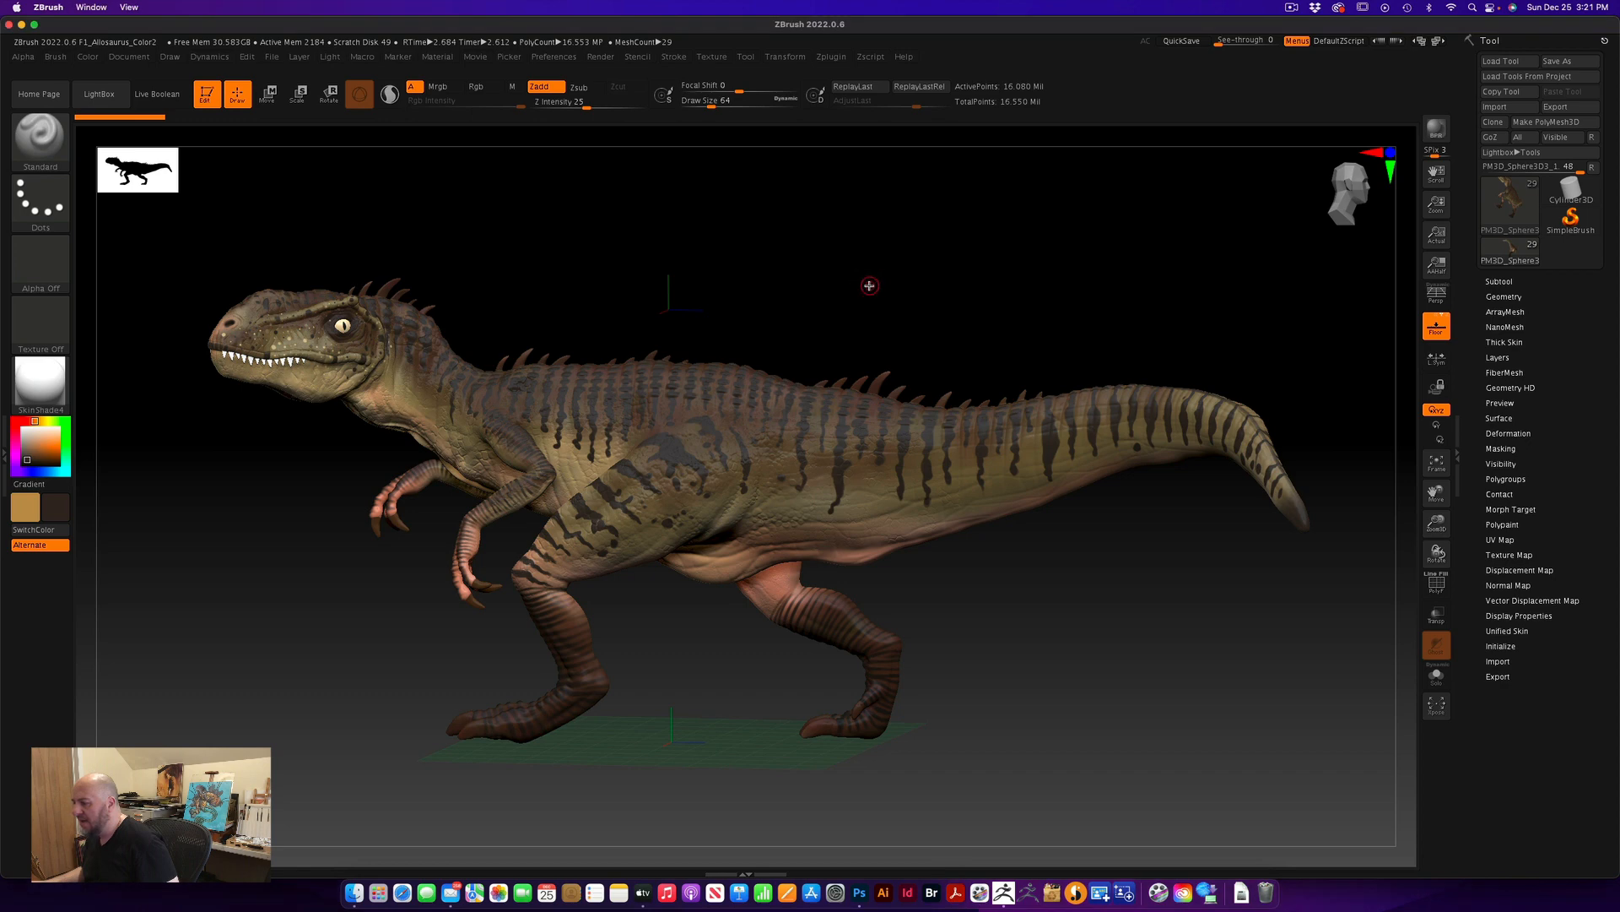
{"action": "left_click_drag", "start_coordinate": [902, 306], "coordinate": [713, 278]}
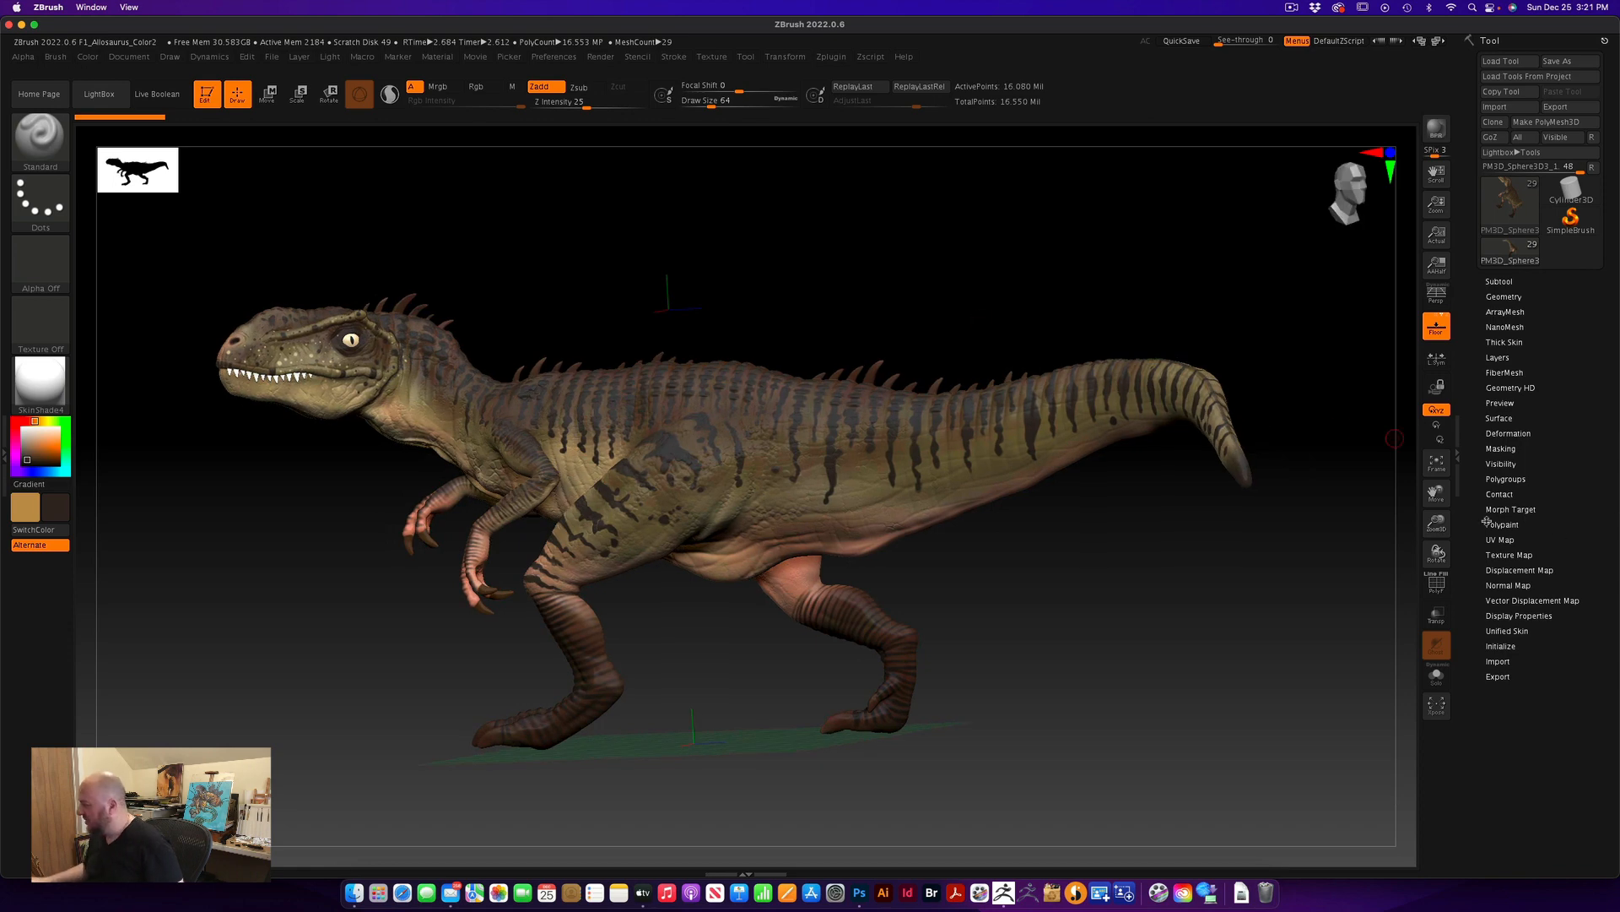
{"action": "left_click_drag", "start_coordinate": [1437, 519], "coordinate": [1195, 252]}
{"action": "left_click_drag", "start_coordinate": [574, 259], "coordinate": [1139, 368]}
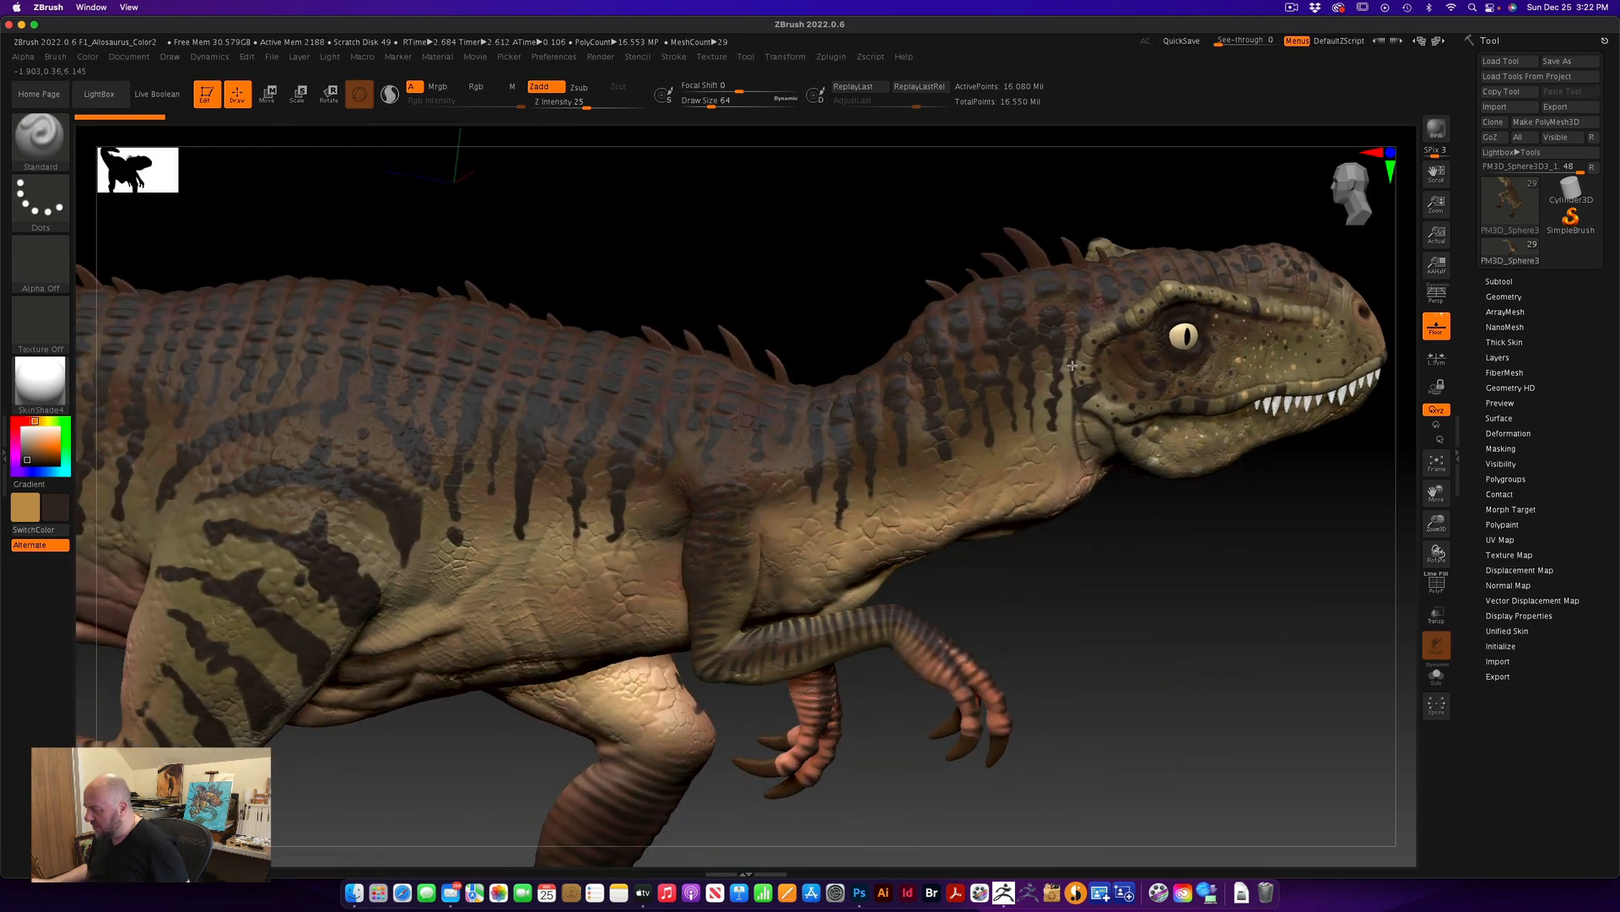
{"action": "left_click_drag", "start_coordinate": [720, 272], "coordinate": [1152, 274], "text": "alt"}
{"action": "left_click_drag", "start_coordinate": [586, 226], "coordinate": [638, 240]}
{"action": "left_click_drag", "start_coordinate": [1439, 523], "coordinate": [1381, 472]}
{"action": "left_click_drag", "start_coordinate": [1201, 609], "coordinate": [970, 833], "text": "alt"}
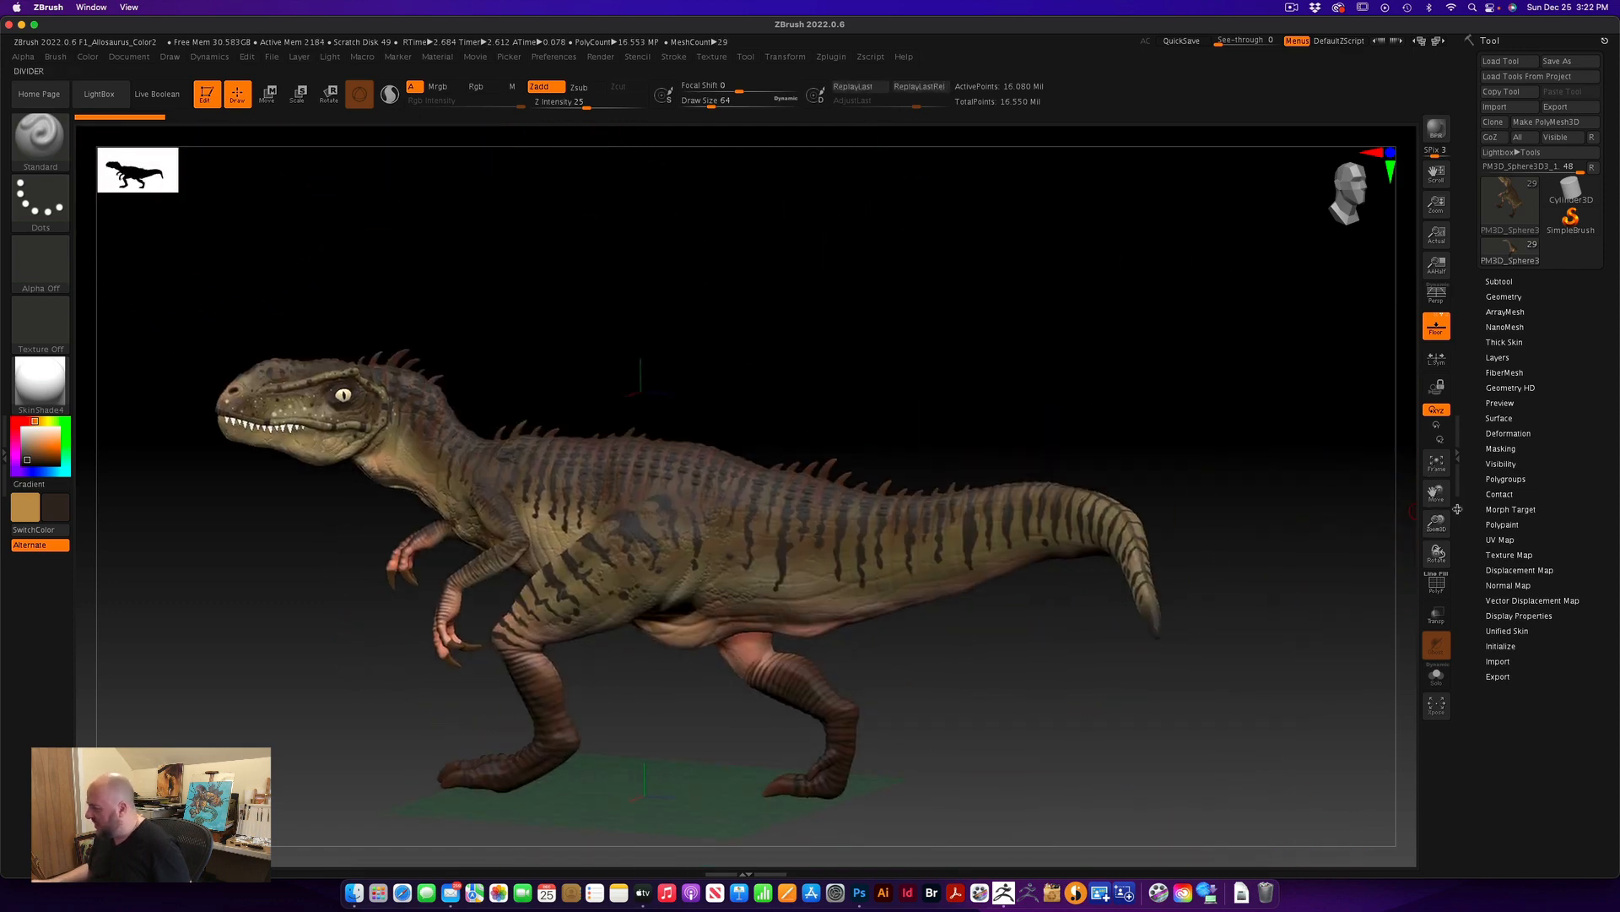
{"action": "left_click_drag", "start_coordinate": [1436, 521], "coordinate": [1016, 308]}
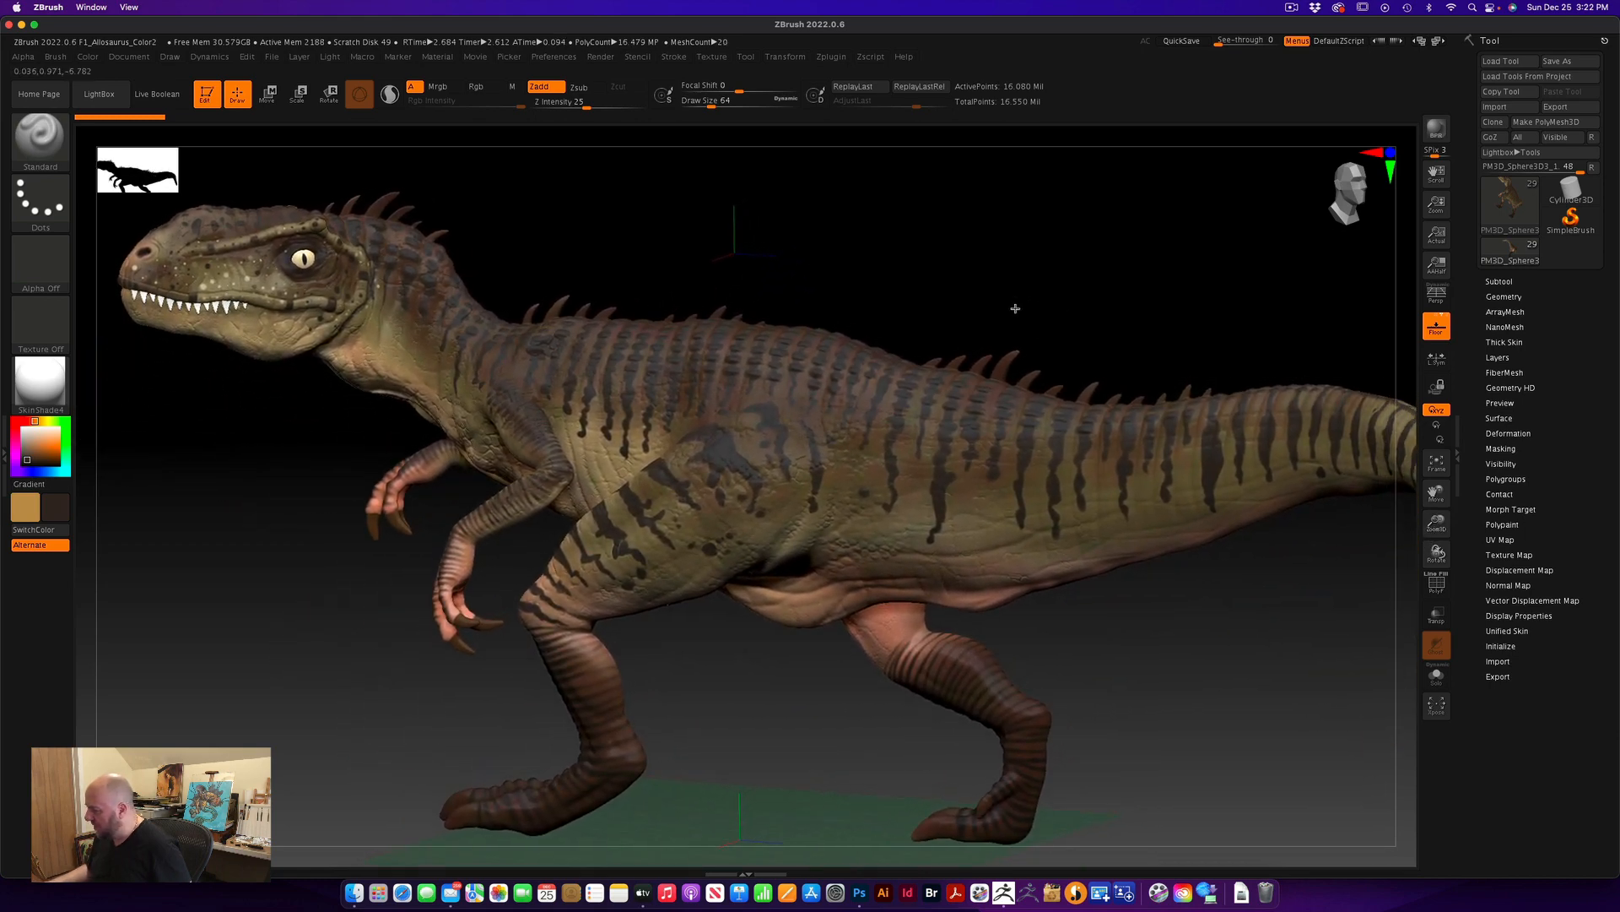
Frame the whole dinosaur in a side view facing left, from head to tail tip, and render it with BPR
{"action": "left_click_drag", "start_coordinate": [1264, 626], "coordinate": [1262, 615]}
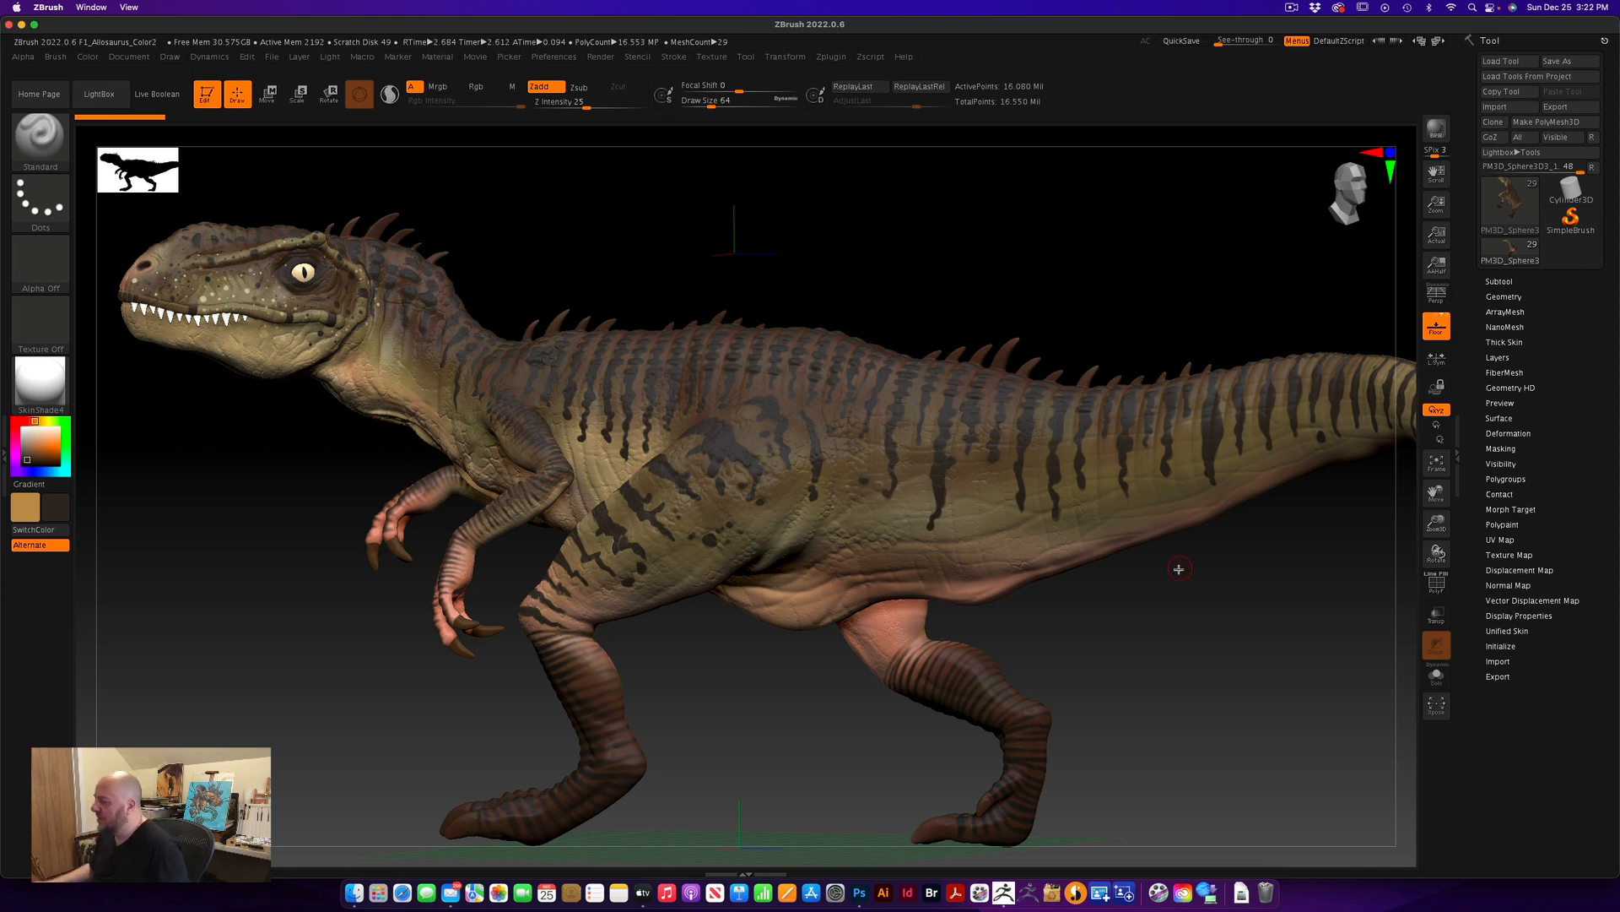
{"action": "left_click_drag", "start_coordinate": [1176, 568], "coordinate": [1290, 601]}
{"action": "mouse_move", "coordinate": [897, 668]}
{"action": "left_mouse_down"}
{"action": "mouse_move", "coordinate": [864, 661]}
{"action": "mouse_move", "coordinate": [879, 661]}
{"action": "left_mouse_up"}
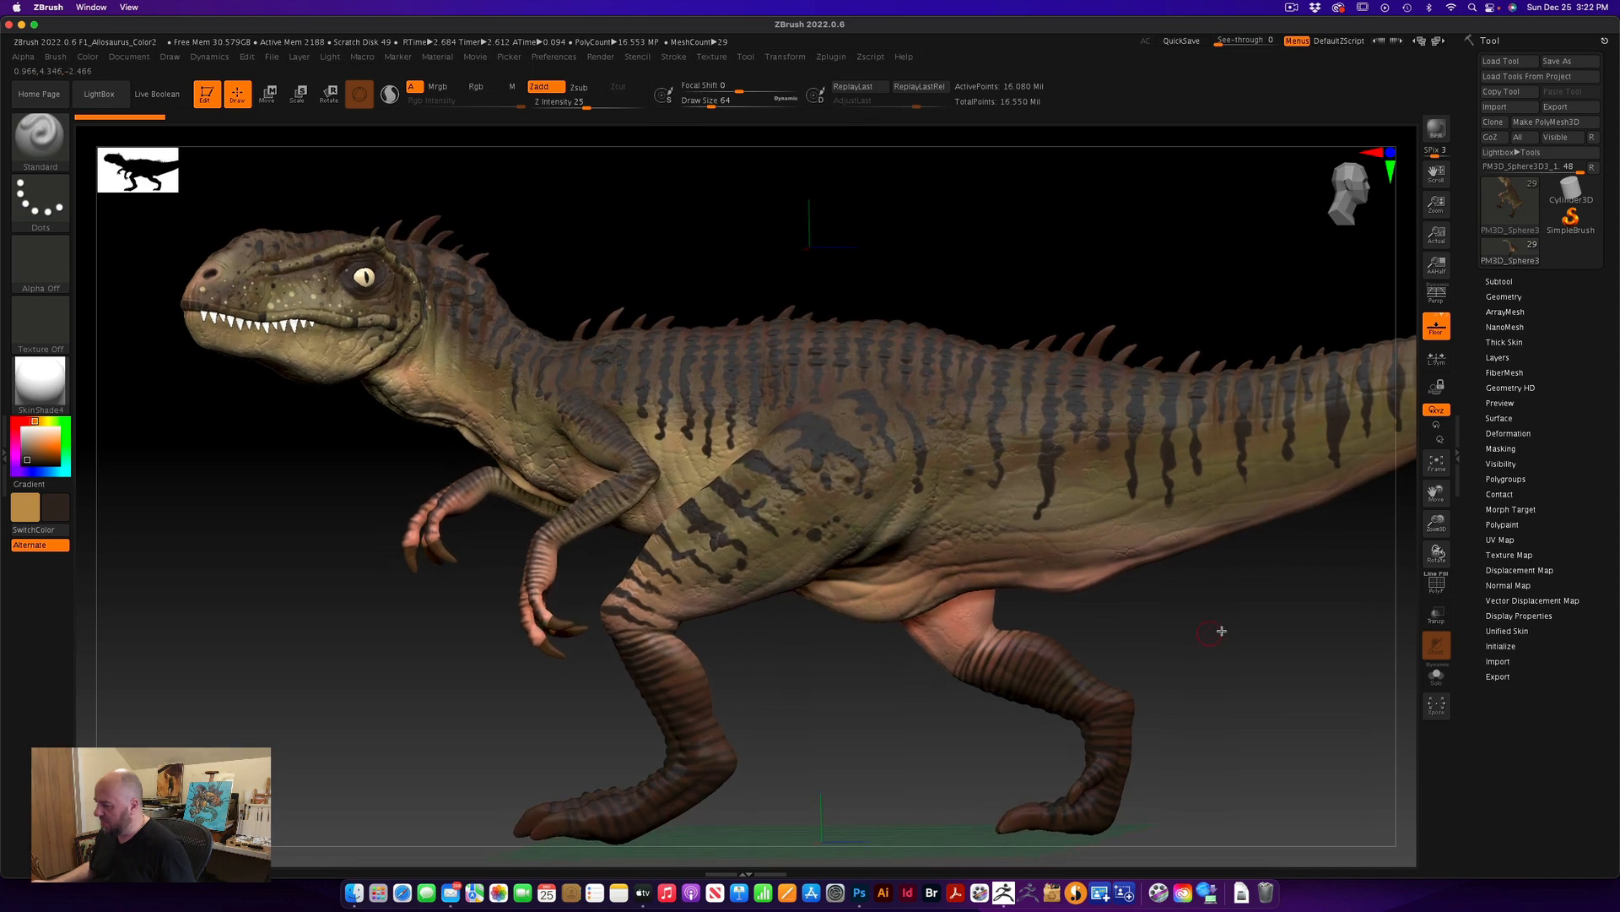
{"action": "left_click_drag", "start_coordinate": [1219, 630], "coordinate": [1157, 629]}
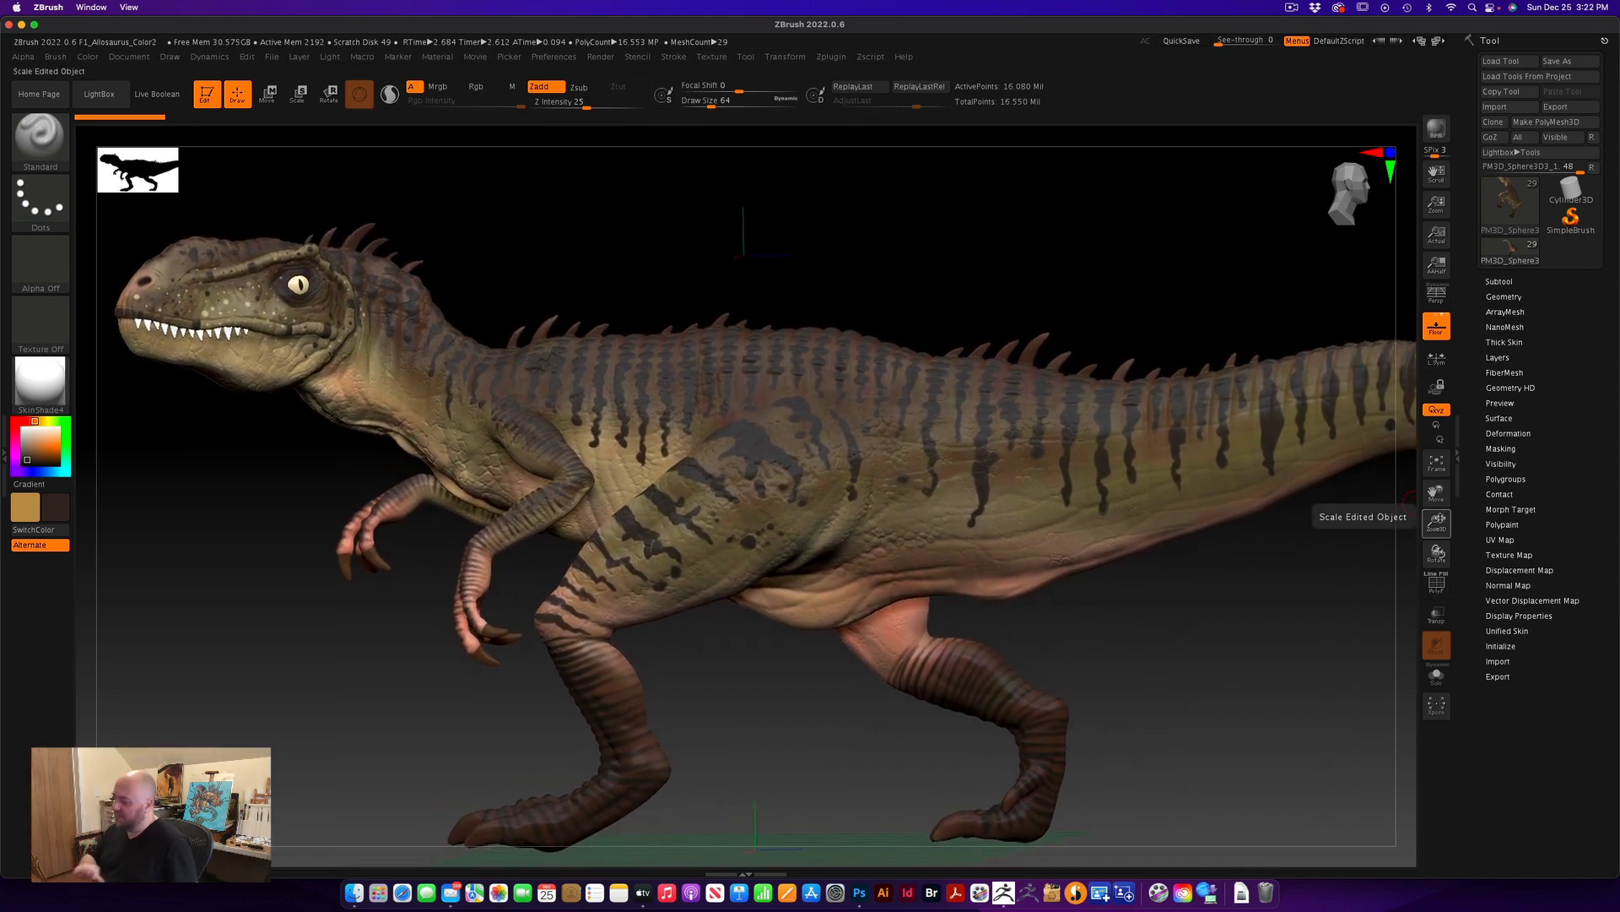
{"action": "left_click_drag", "start_coordinate": [1437, 520], "coordinate": [1436, 479]}
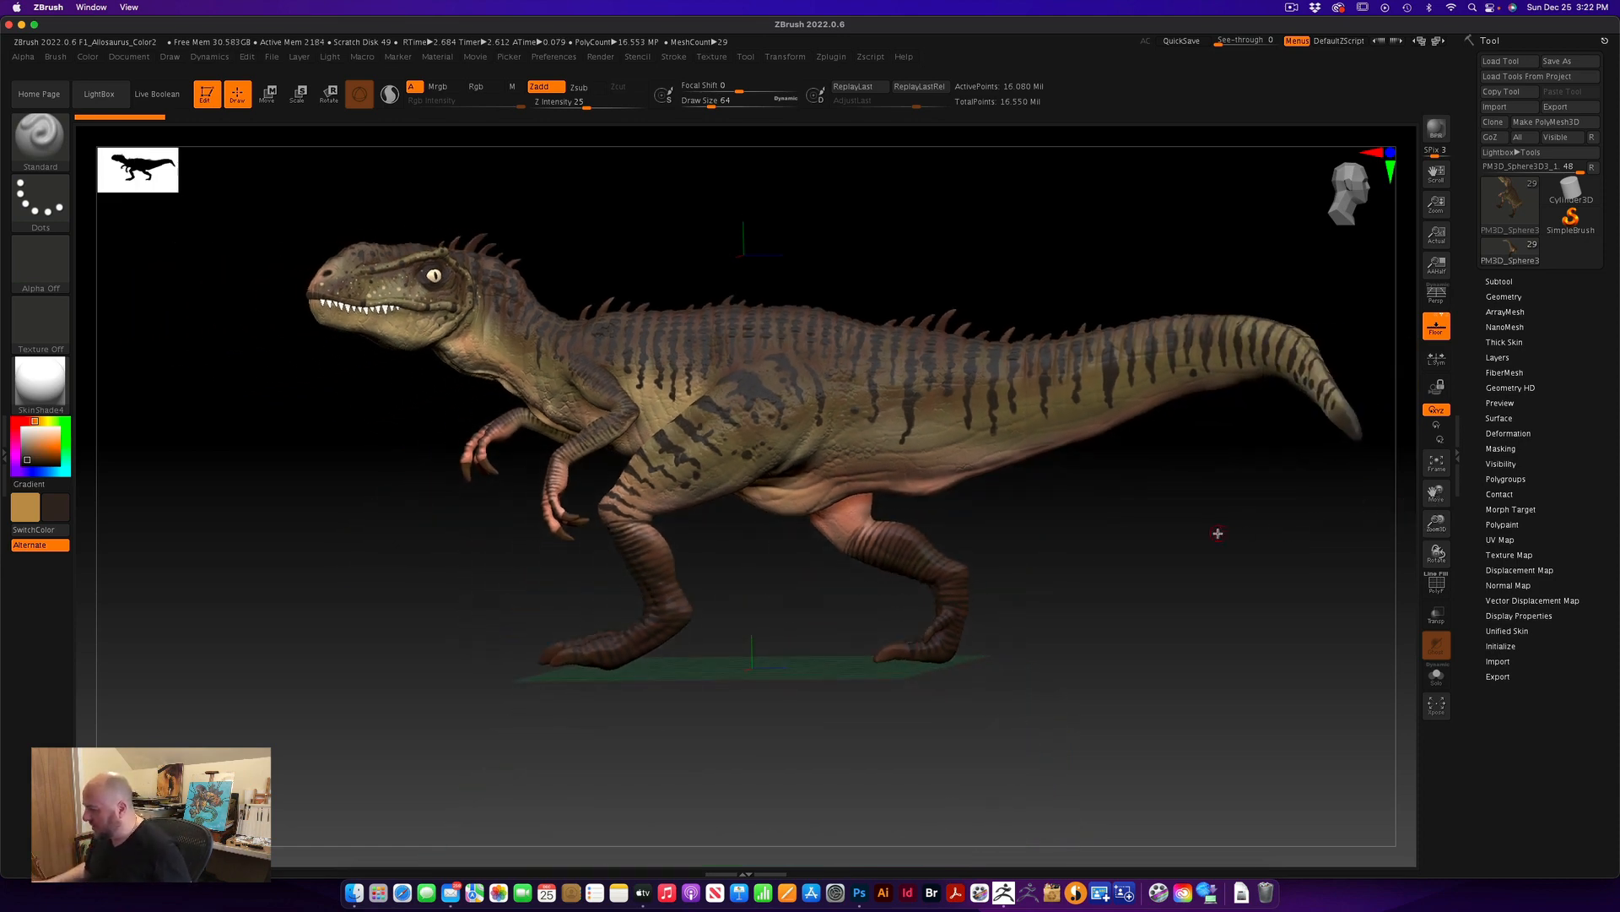
{"action": "left_click_drag", "start_coordinate": [1219, 534], "coordinate": [1168, 633], "text": "alt"}
{"action": "mouse_move", "coordinate": [1437, 520]}
{"action": "left_mouse_down"}
{"action": "mouse_move", "coordinate": [1437, 537]}
{"action": "mouse_move", "coordinate": [1439, 507]}
{"action": "left_mouse_up"}
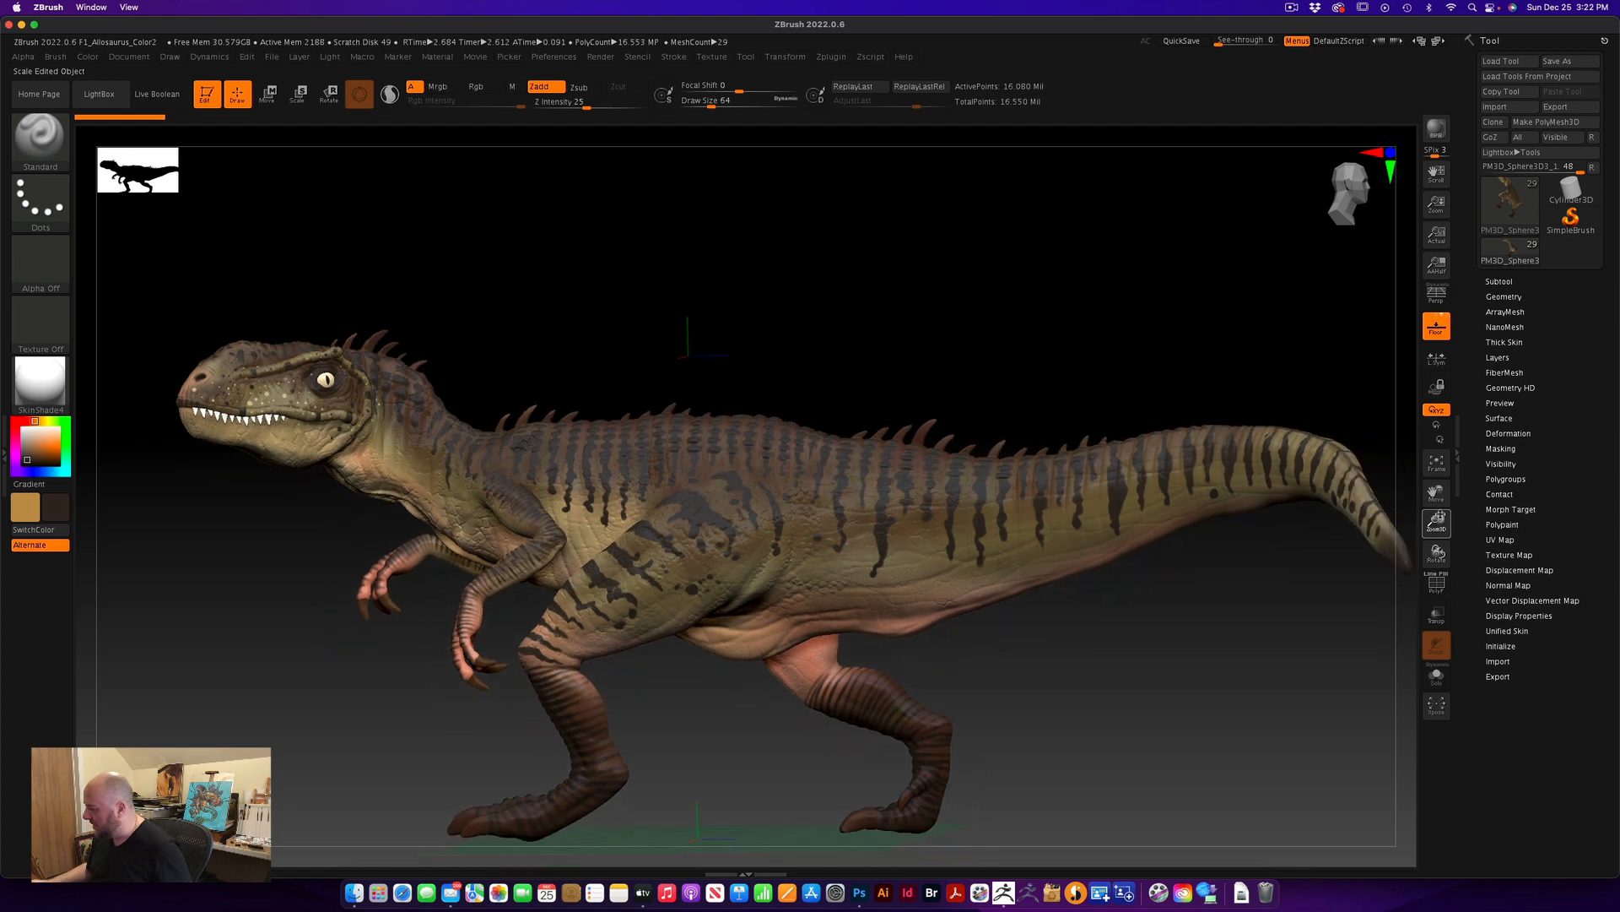
{"action": "left_click_drag", "start_coordinate": [1196, 622], "coordinate": [1179, 561], "text": "alt"}
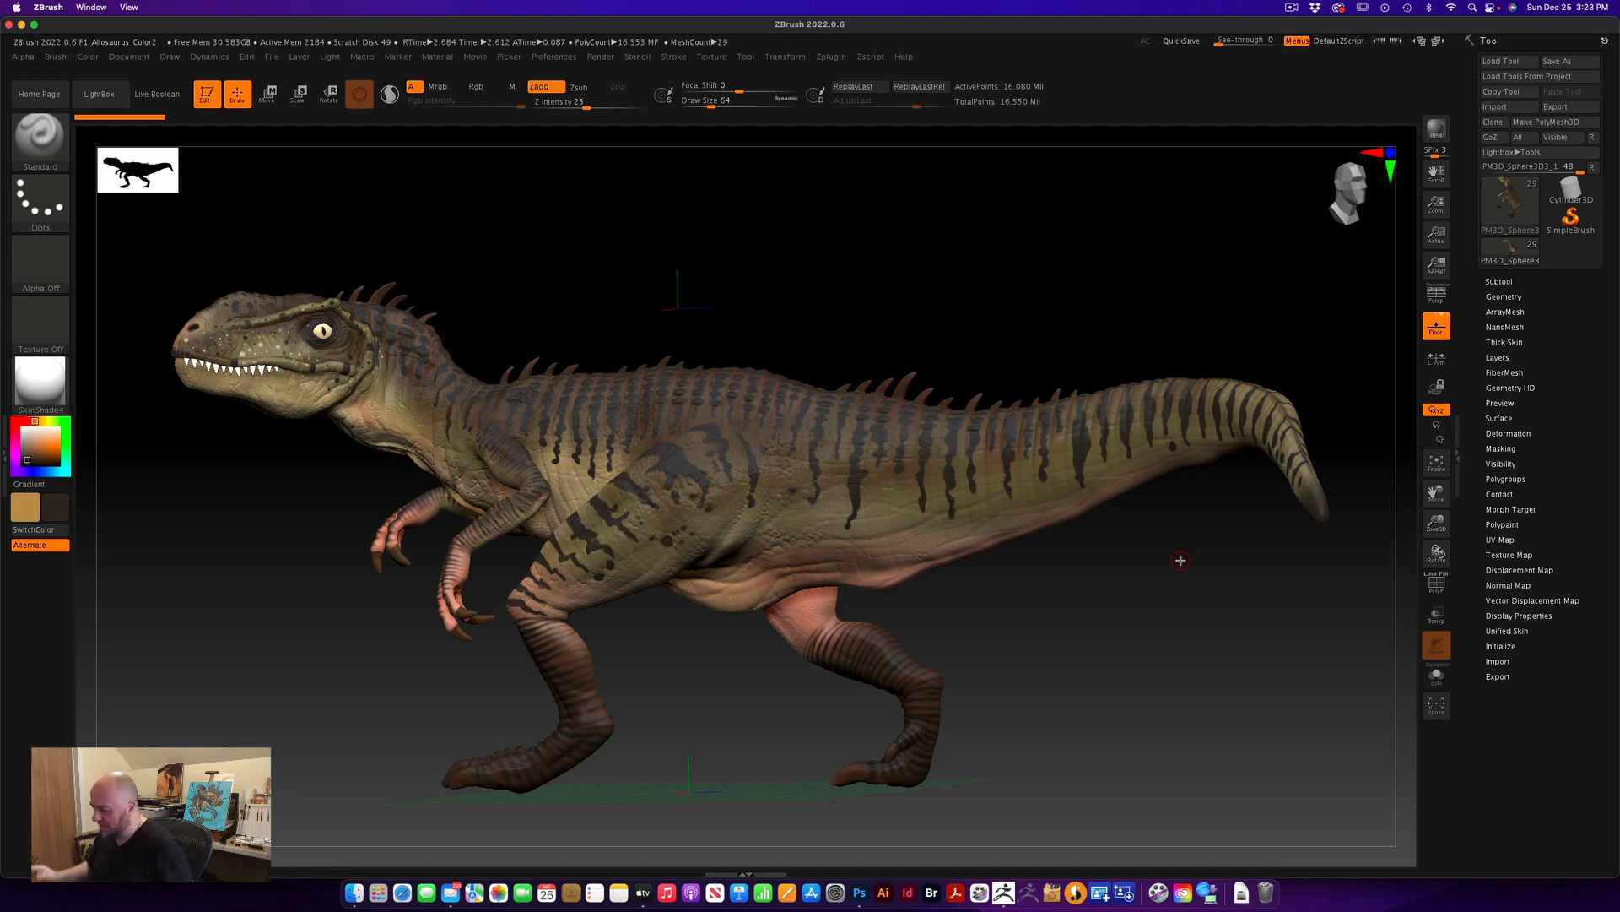
{"action": "left_click_drag", "start_coordinate": [1262, 540], "coordinate": [1256, 538]}
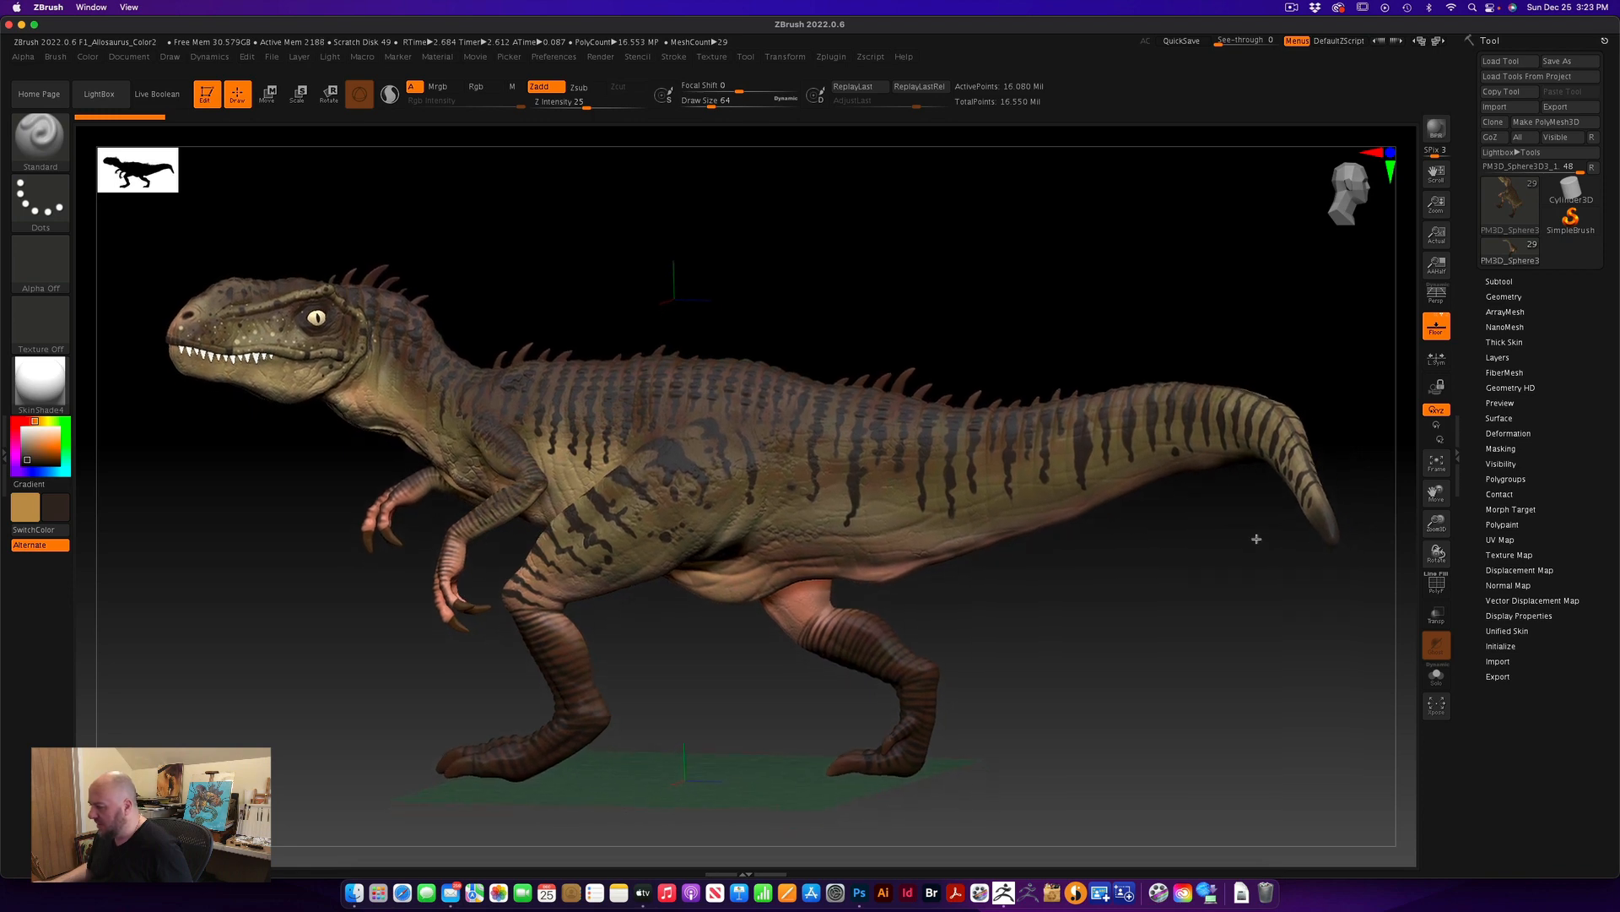
{"action": "left_click_drag", "start_coordinate": [1435, 522], "coordinate": [1436, 537]}
{"action": "left_click_drag", "start_coordinate": [1288, 579], "coordinate": [1275, 563]}
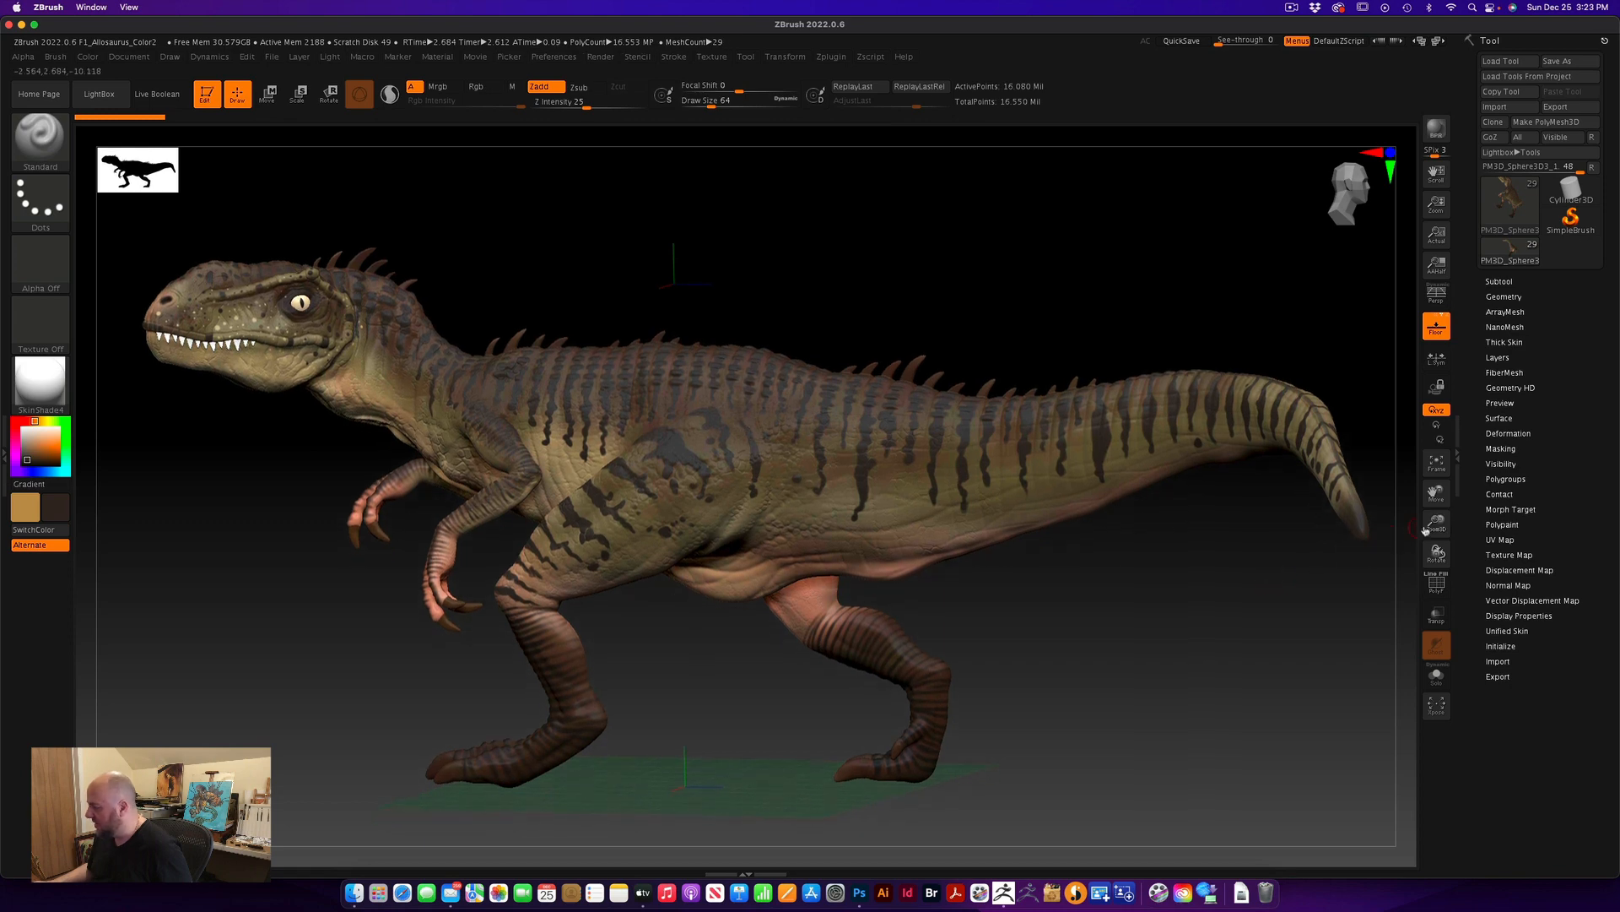
{"action": "left_click_drag", "start_coordinate": [1432, 529], "coordinate": [1434, 529]}
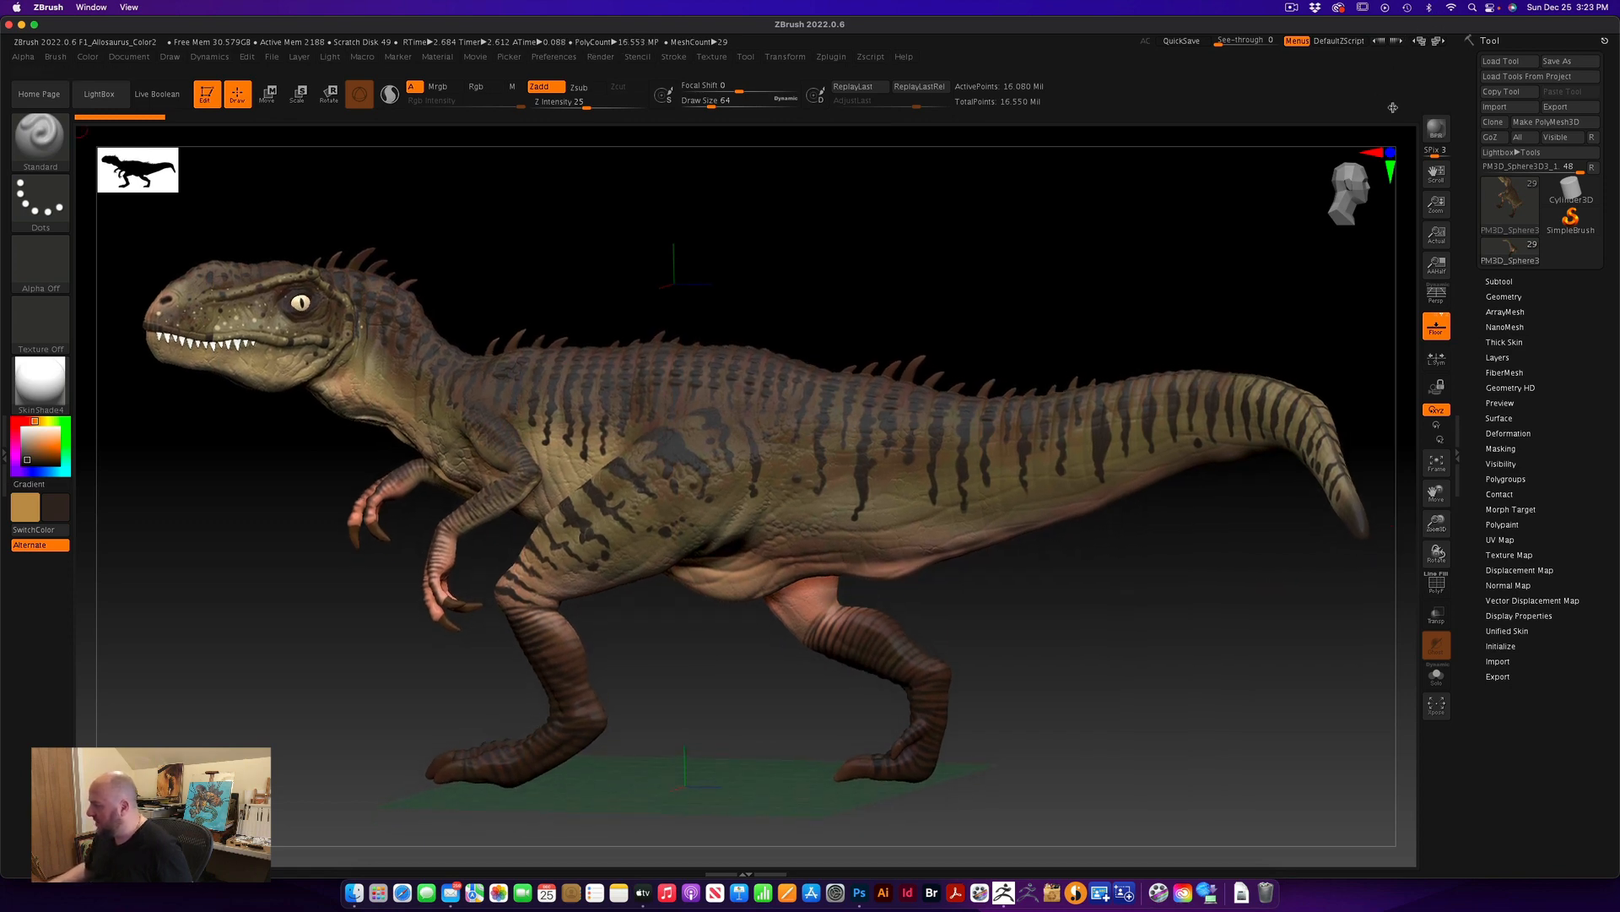
{"action": "left_click", "coordinate": [1437, 130]}
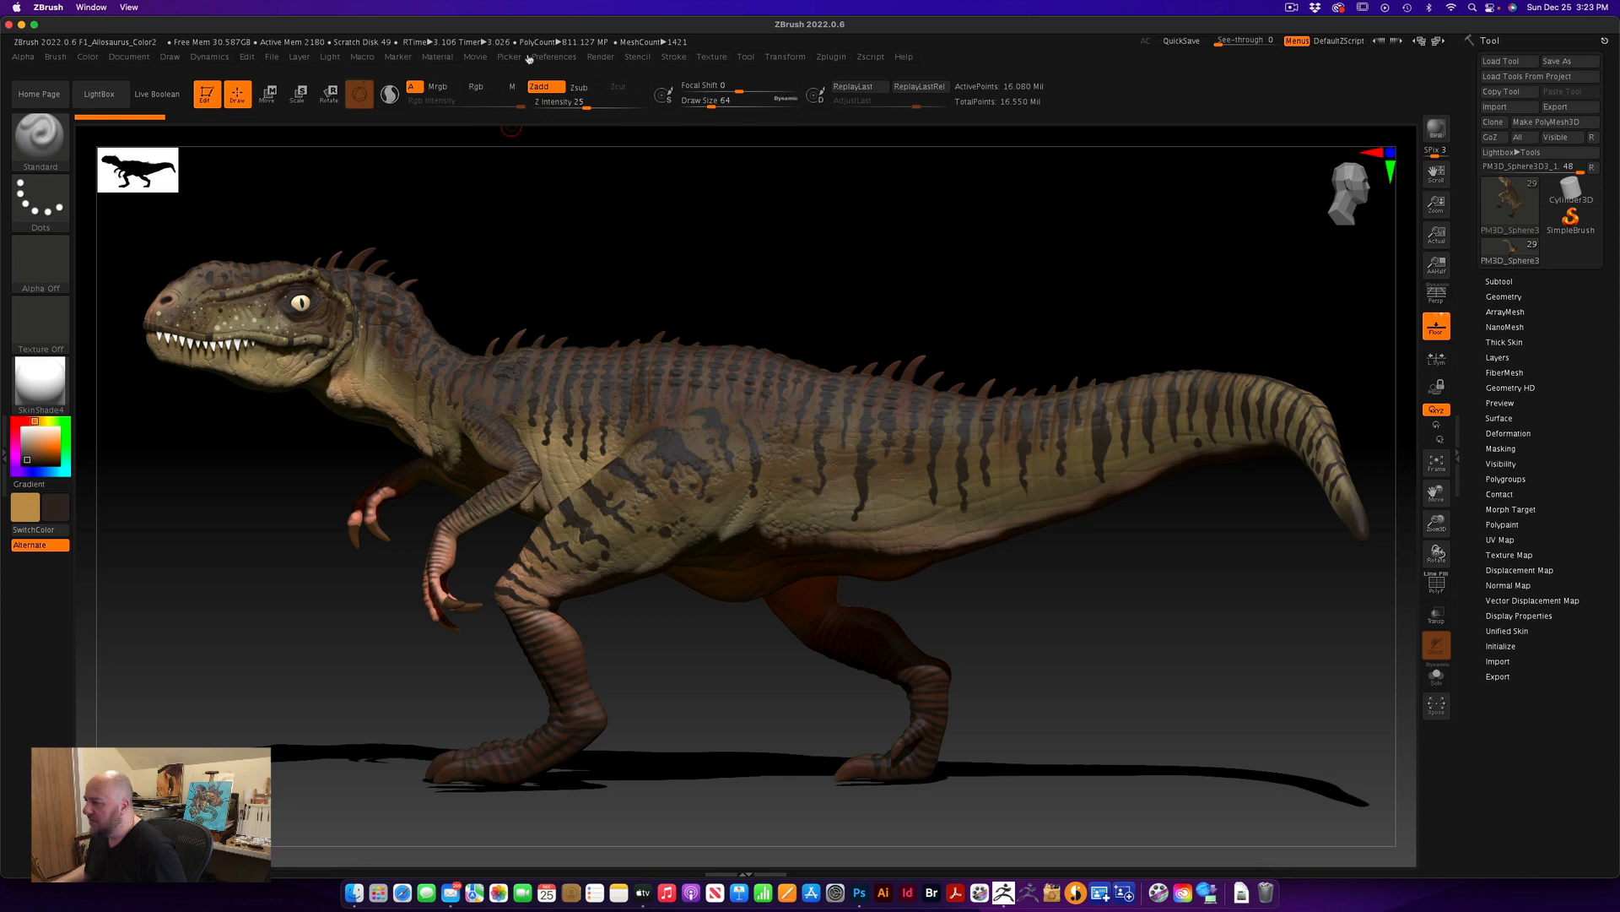
Open the BPR RenderPass settings and review the maps available from the latest render
{"action": "left_click", "coordinate": [604, 58]}
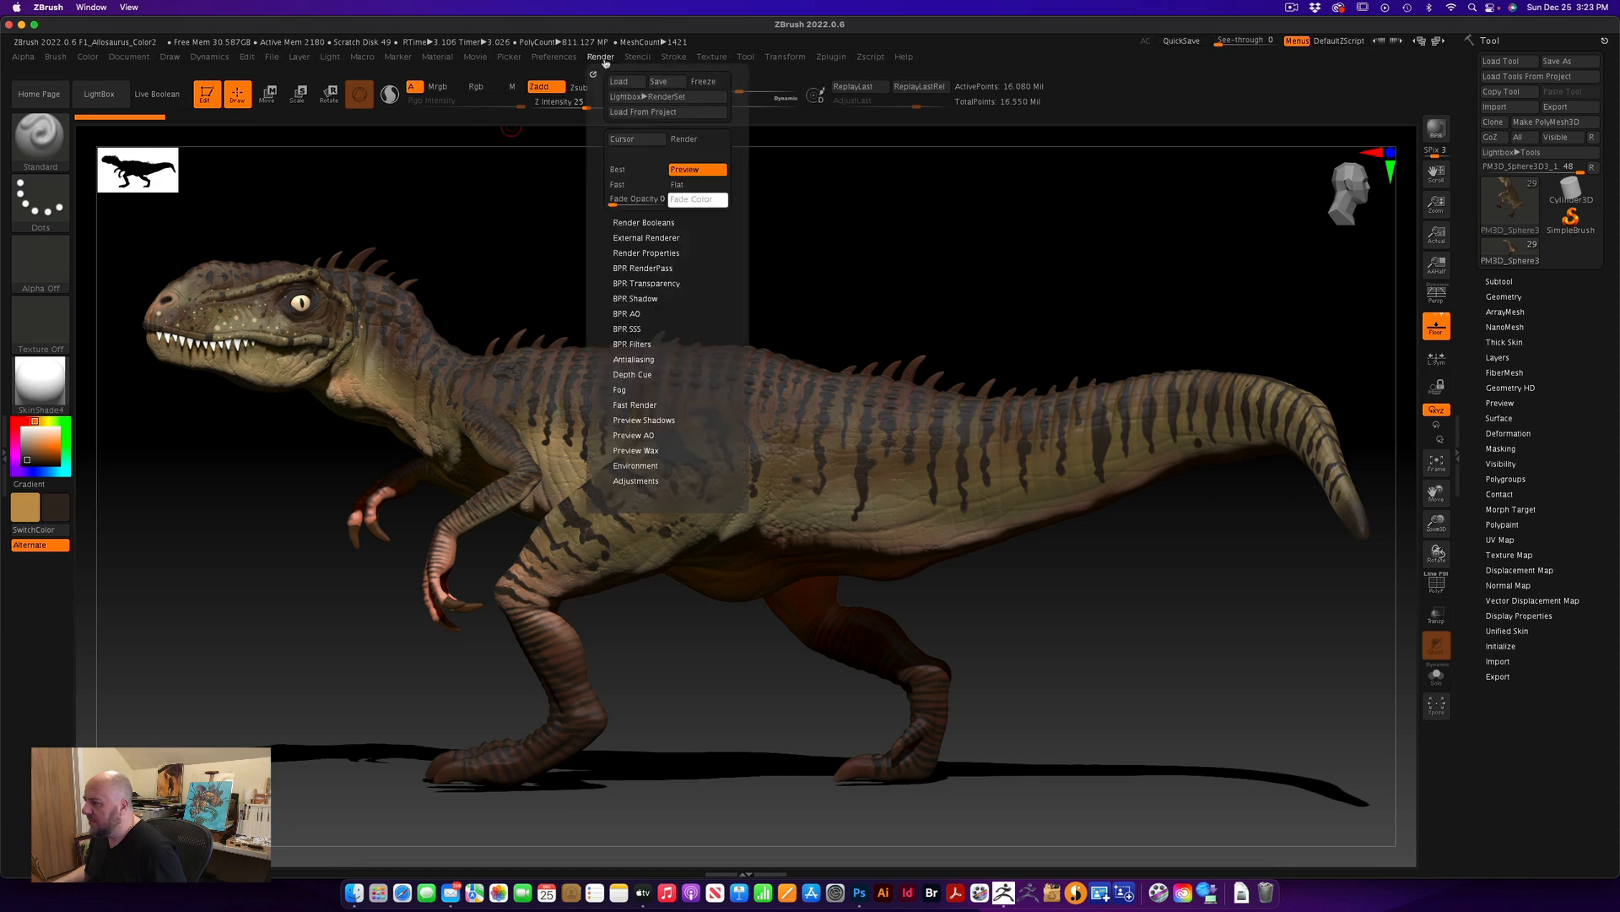
{"action": "left_click", "coordinate": [635, 224]}
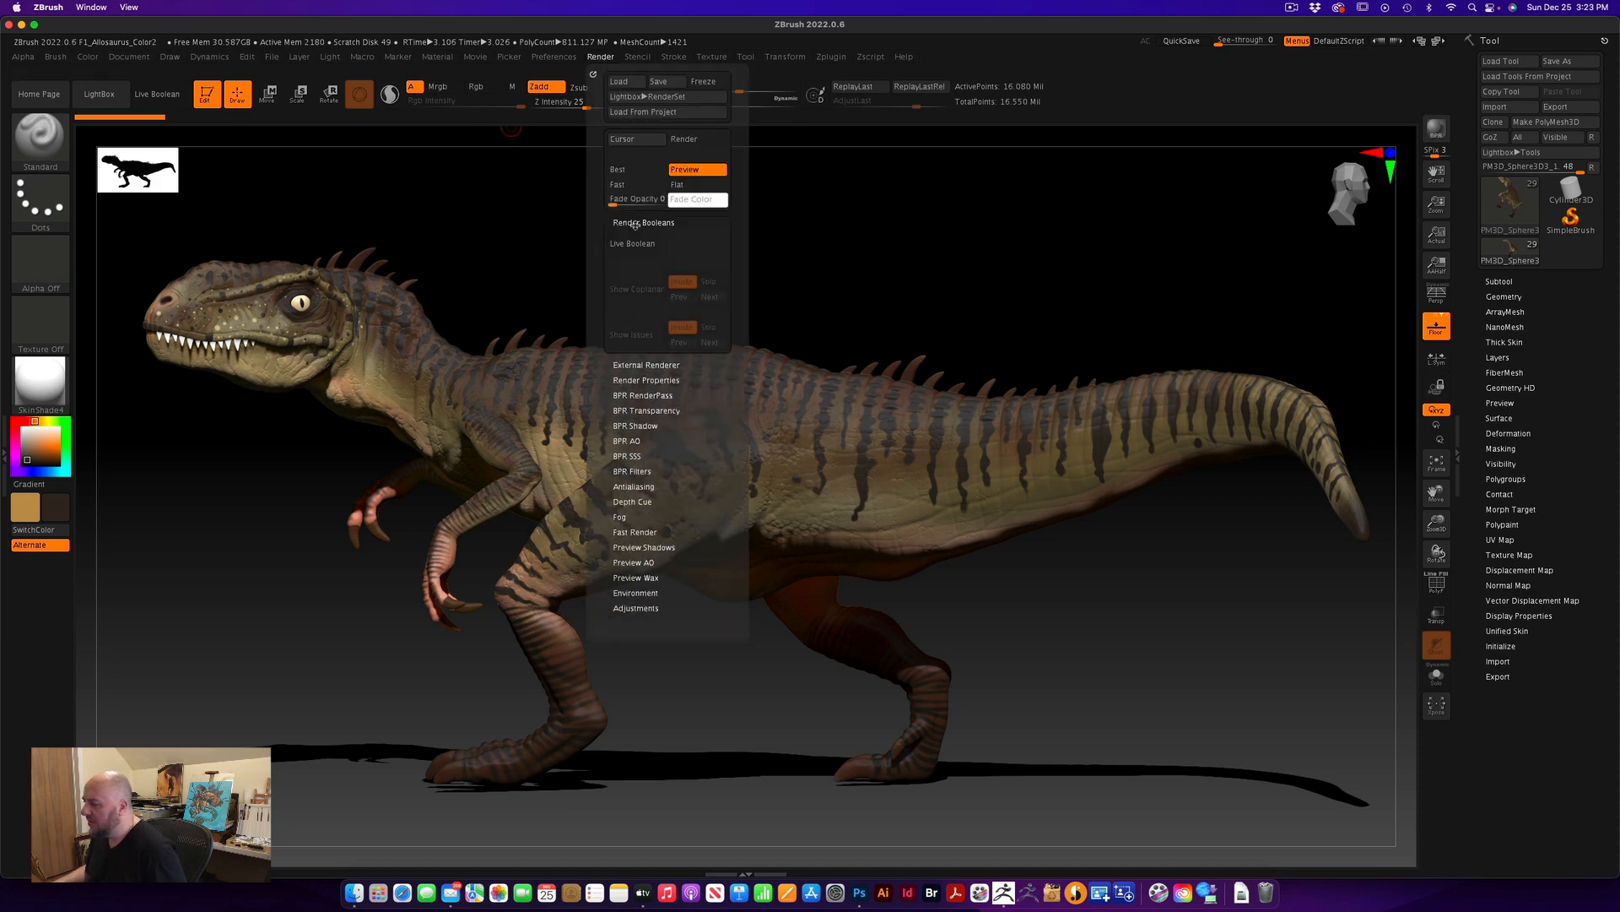
{"action": "left_click", "coordinate": [636, 224]}
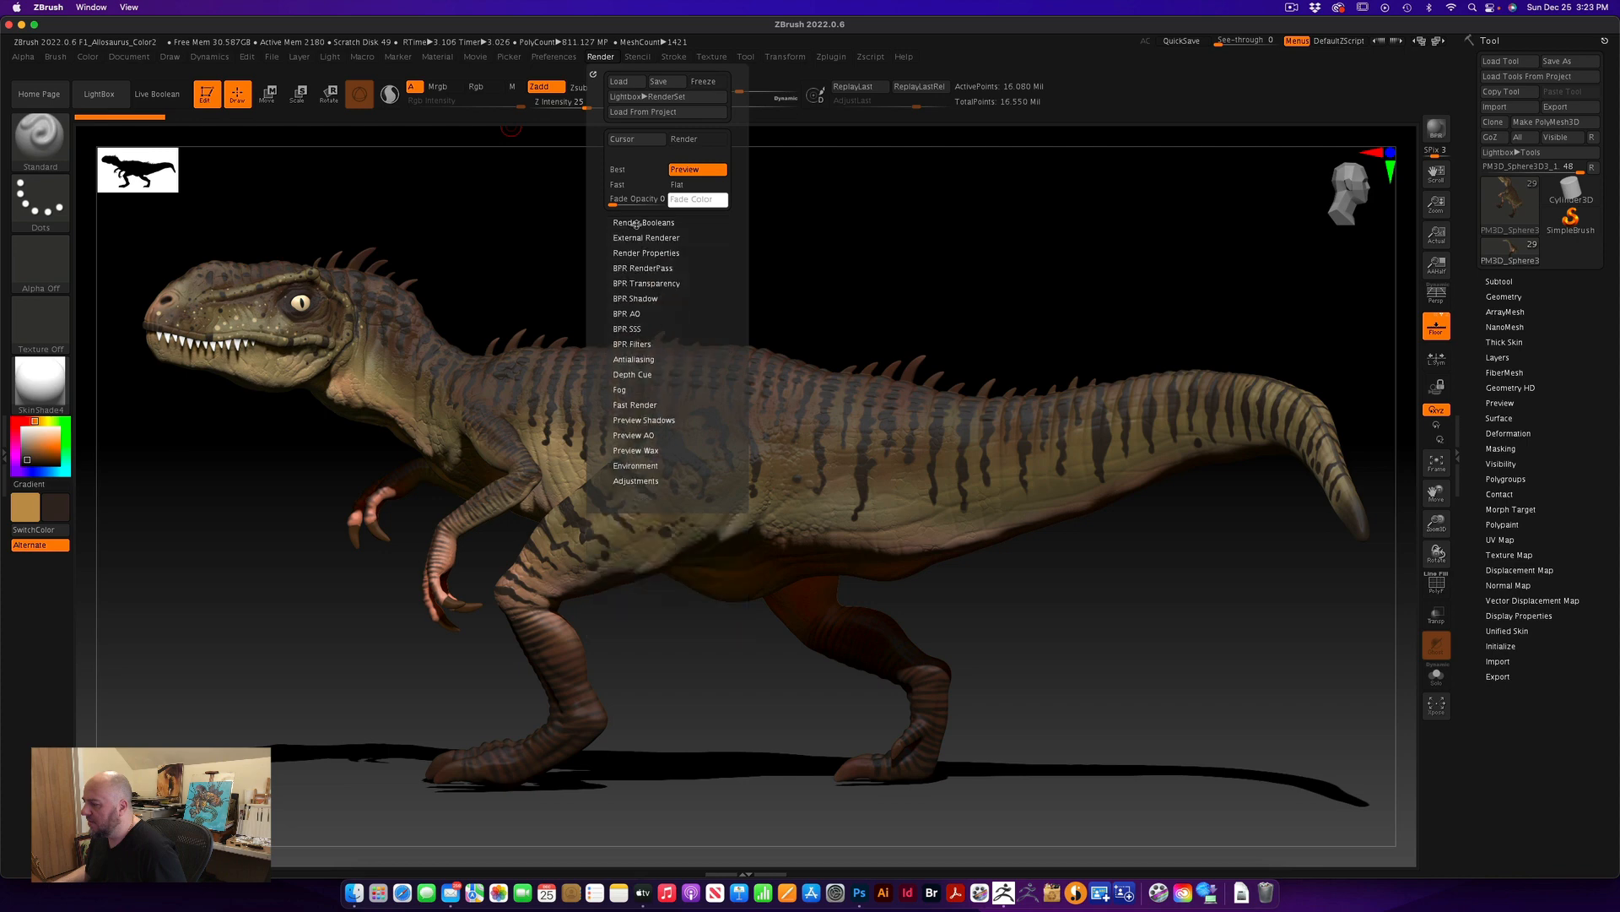
{"action": "left_click", "coordinate": [633, 268]}
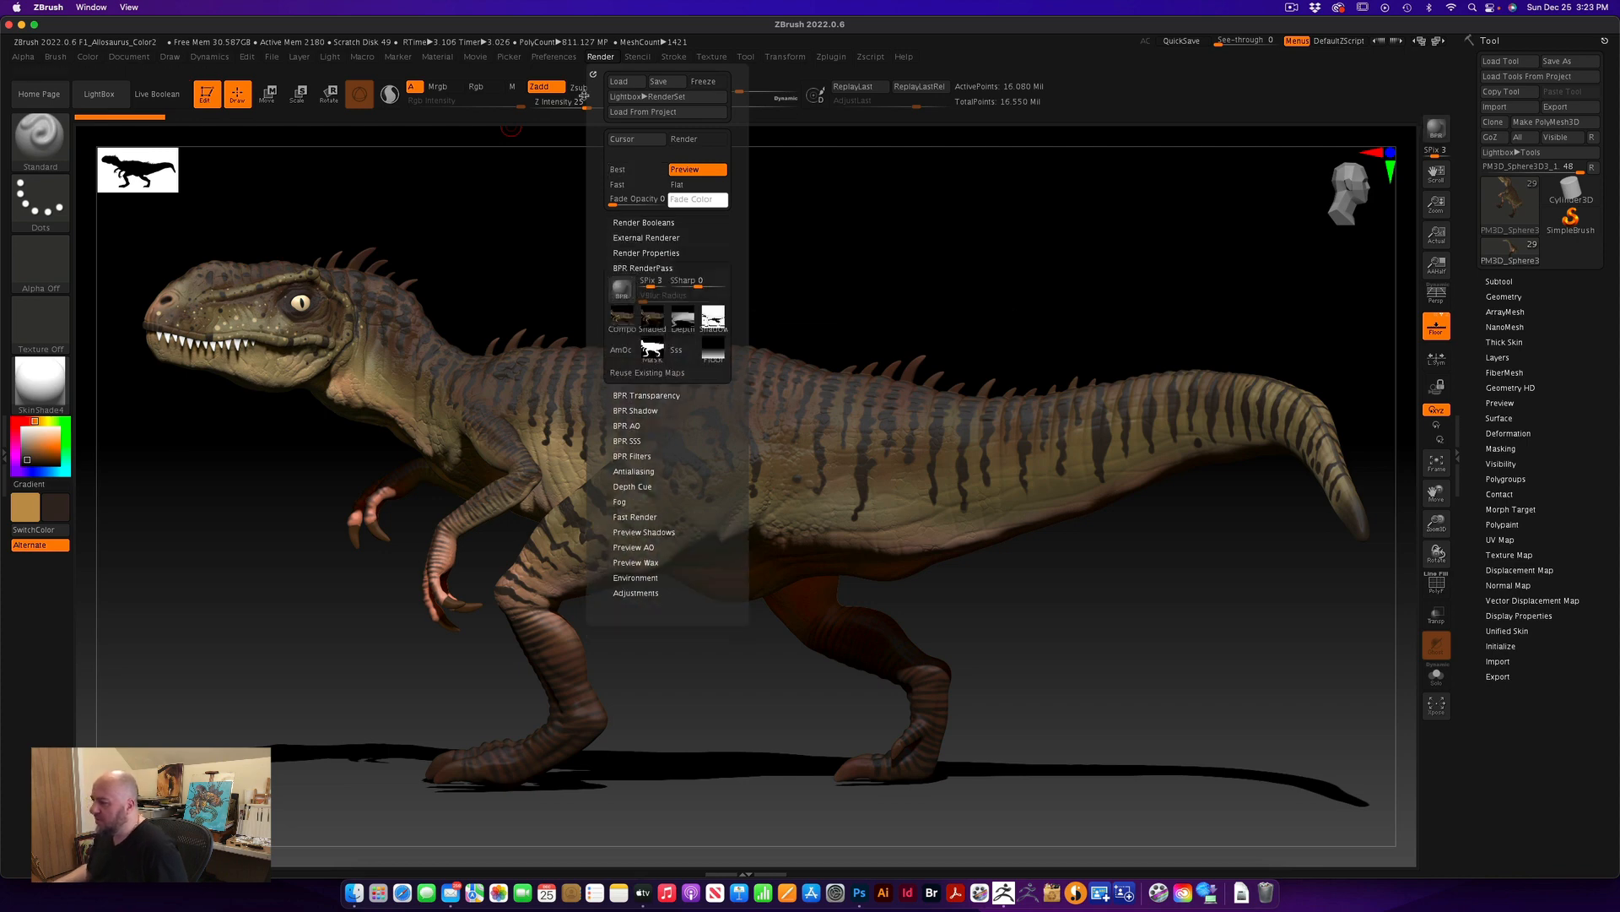
{"action": "left_click", "coordinate": [603, 58]}
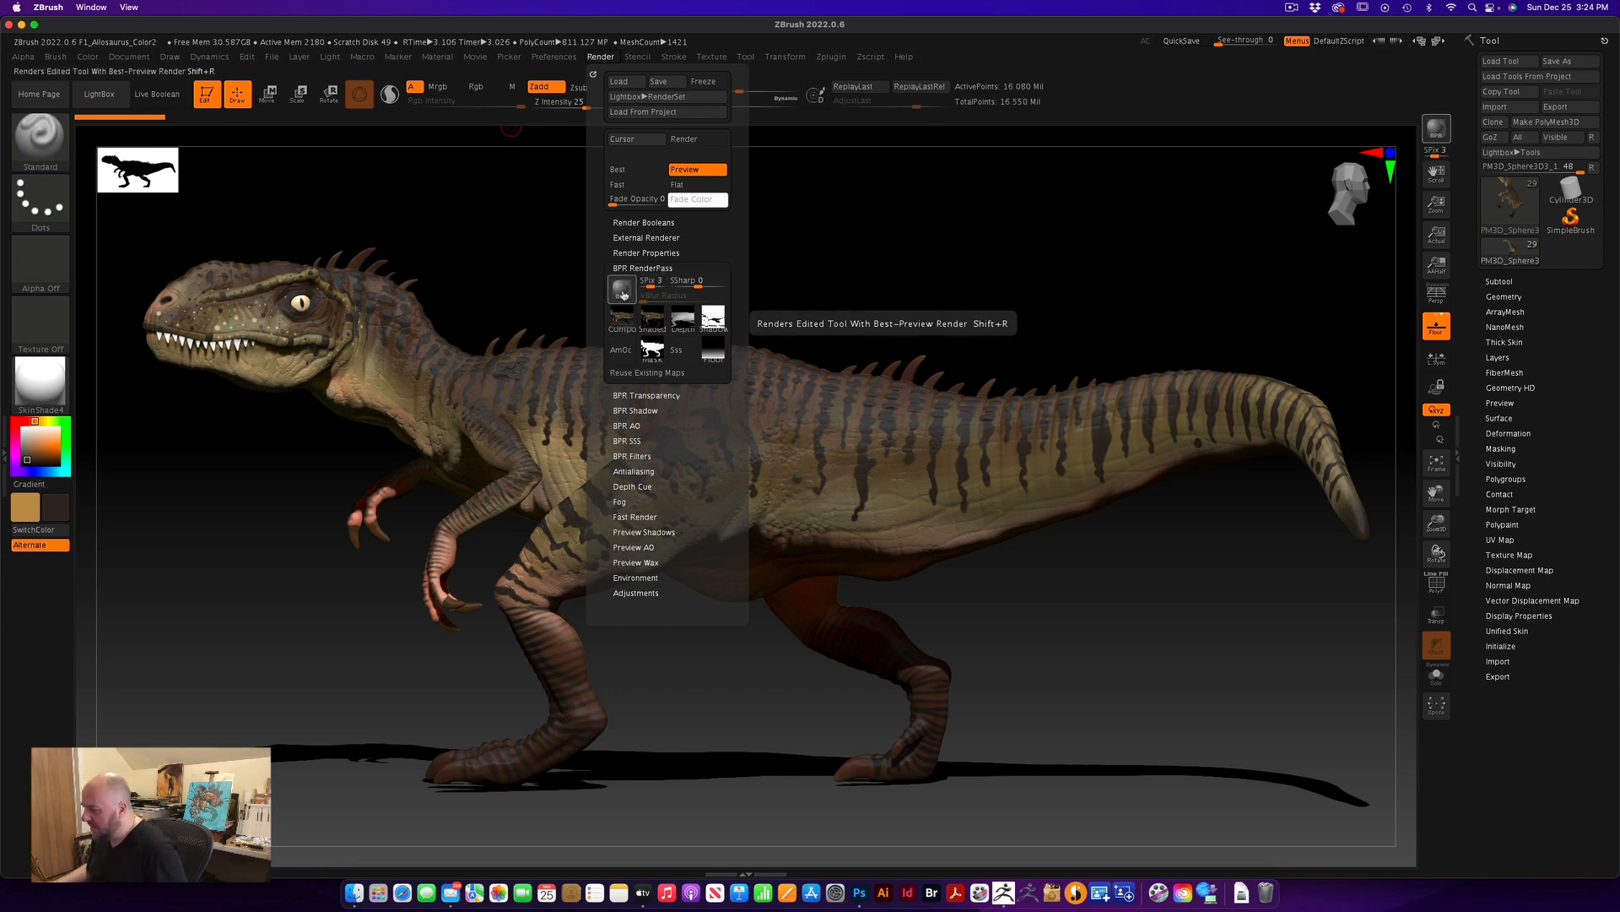
{"action": "mouse_move", "coordinate": [621, 322]}
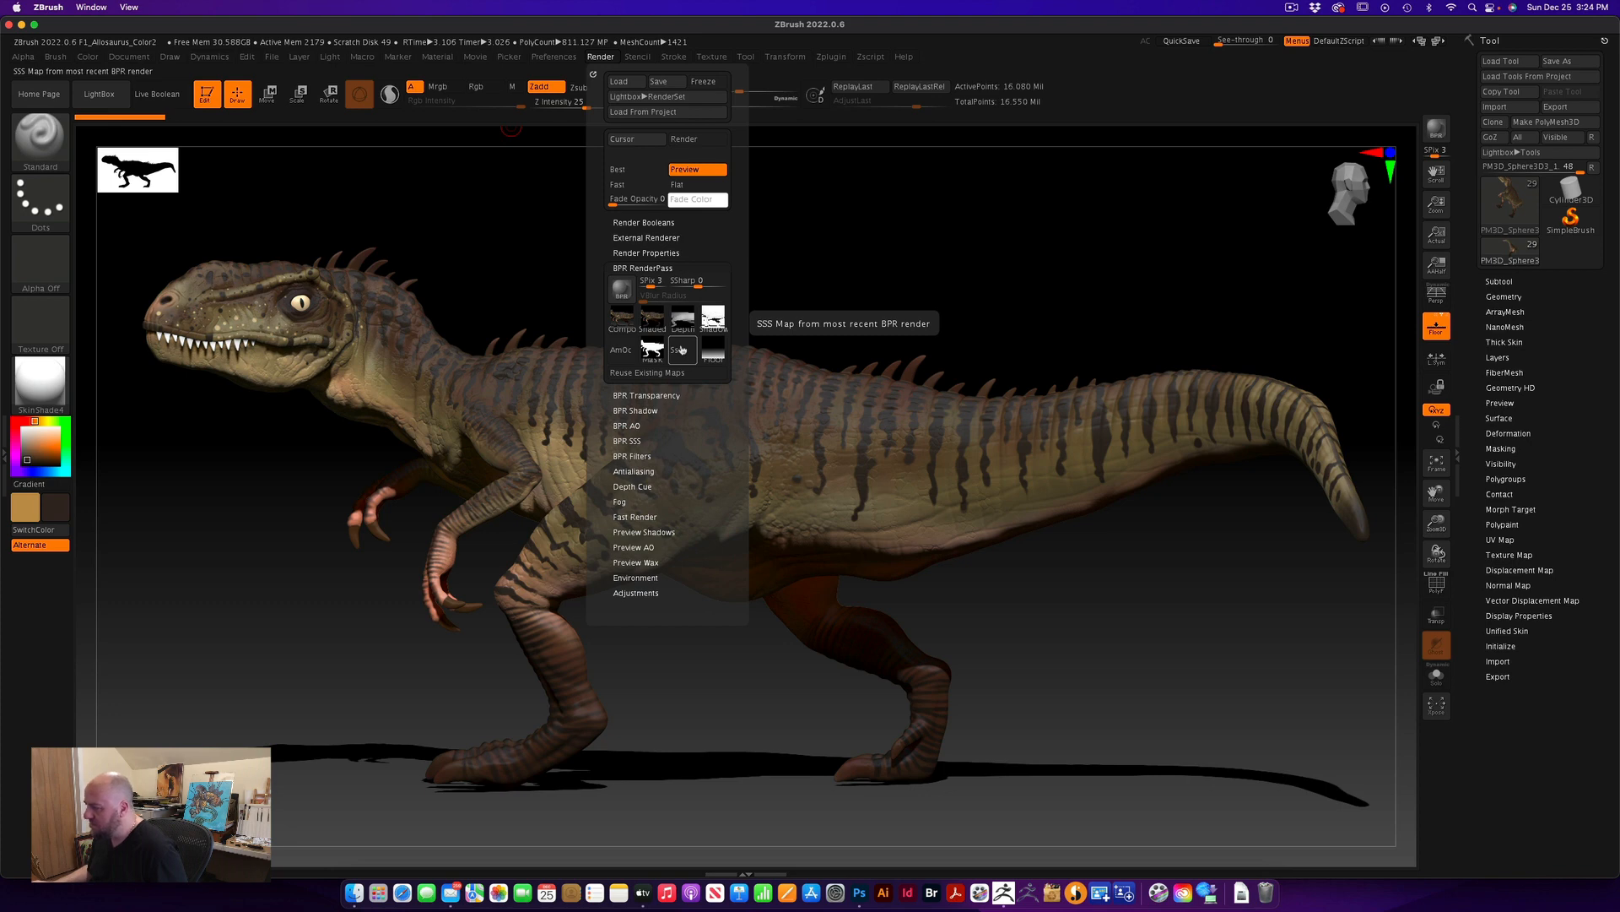
{"action": "mouse_move", "coordinate": [647, 351]}
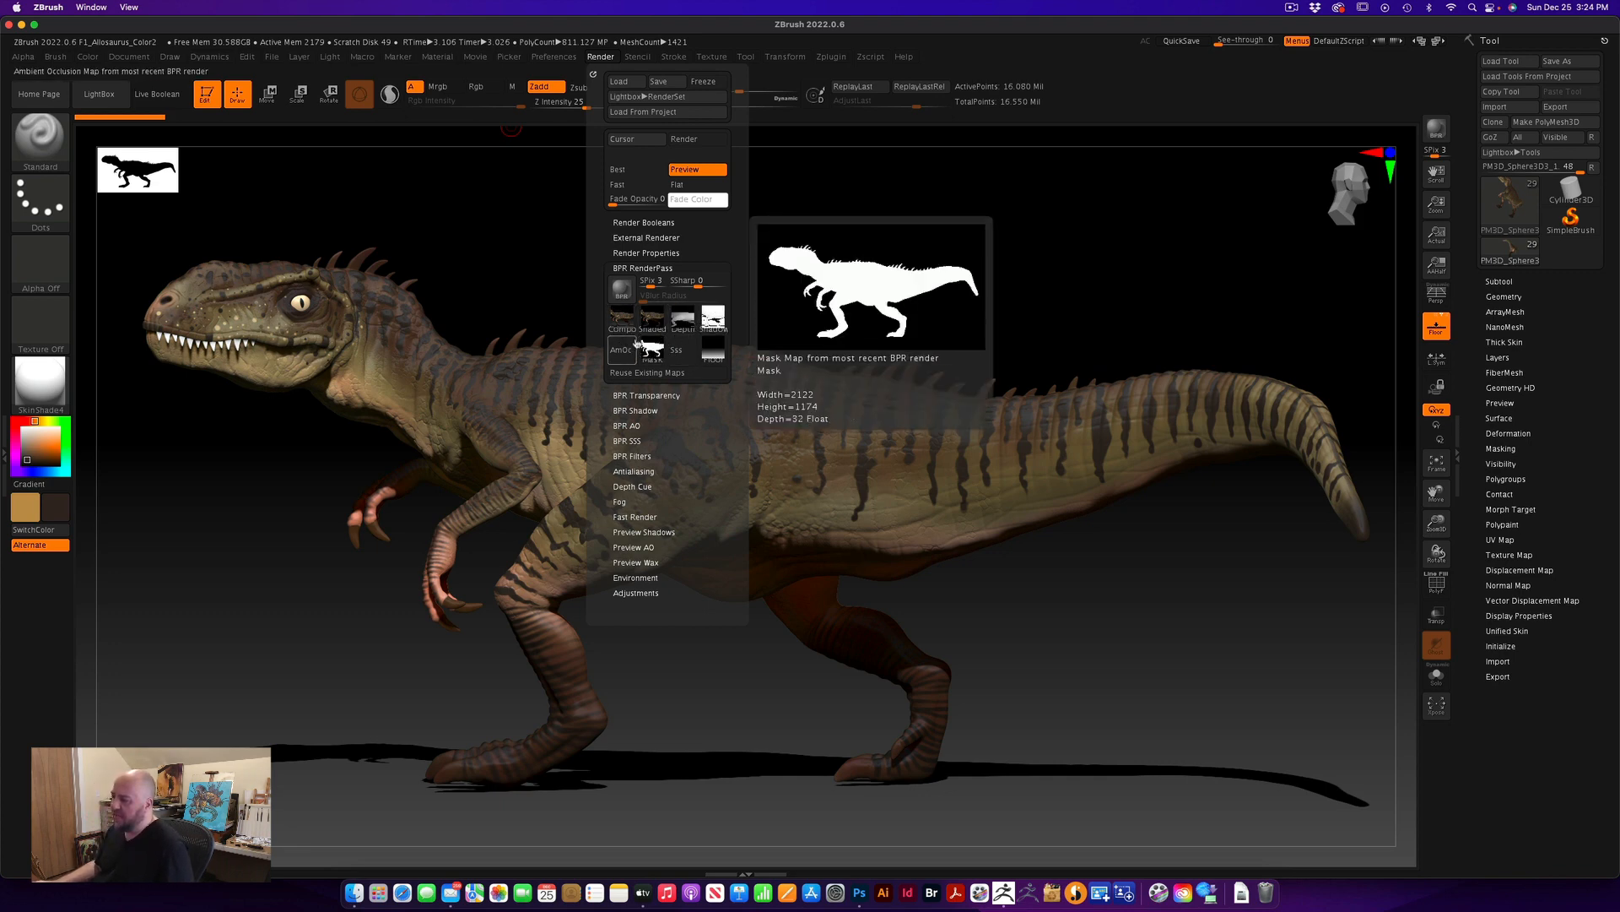
Start exporting the composite render pass and create a destination folder named Donisaur on the Desktop
{"action": "left_click", "coordinate": [621, 319]}
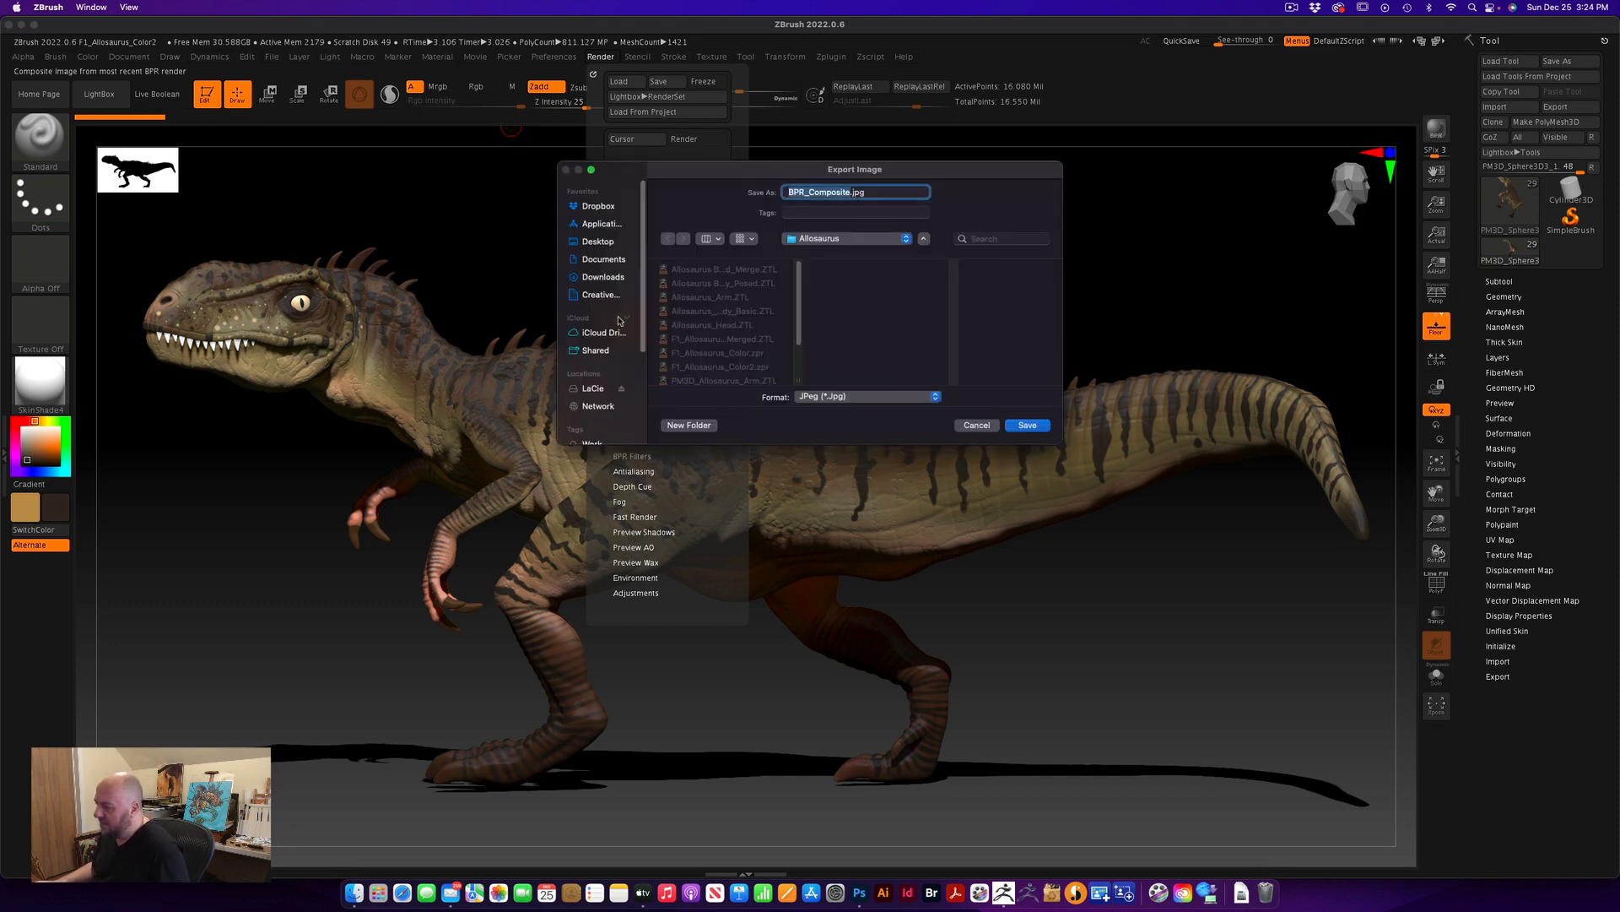
{"action": "left_click", "coordinate": [587, 241]}
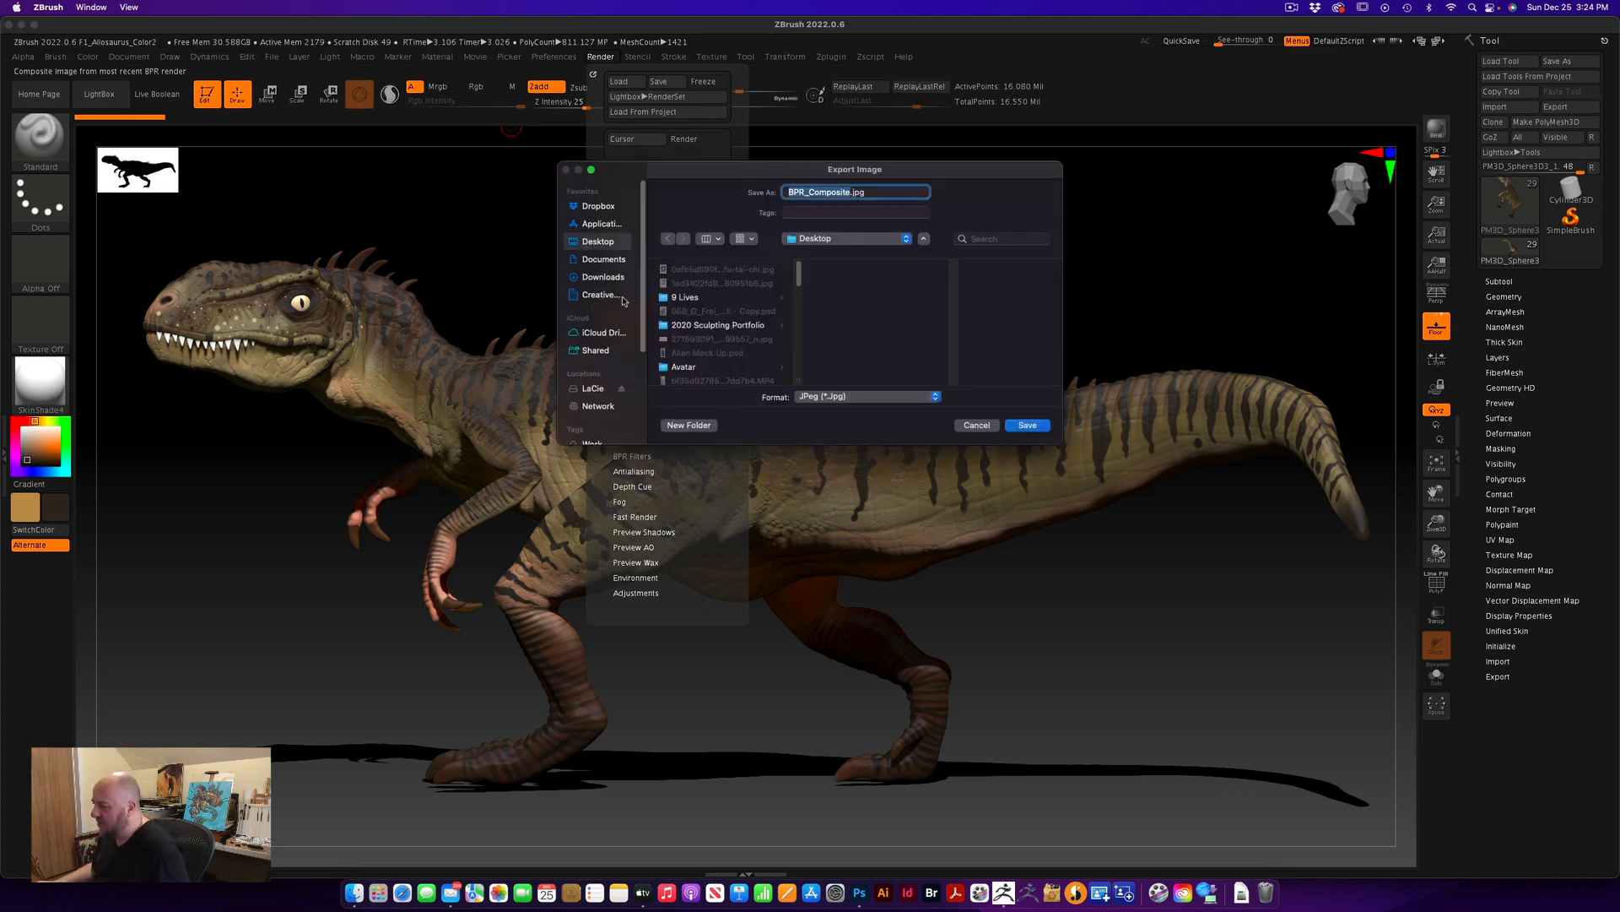
{"action": "left_click", "coordinate": [687, 425]}
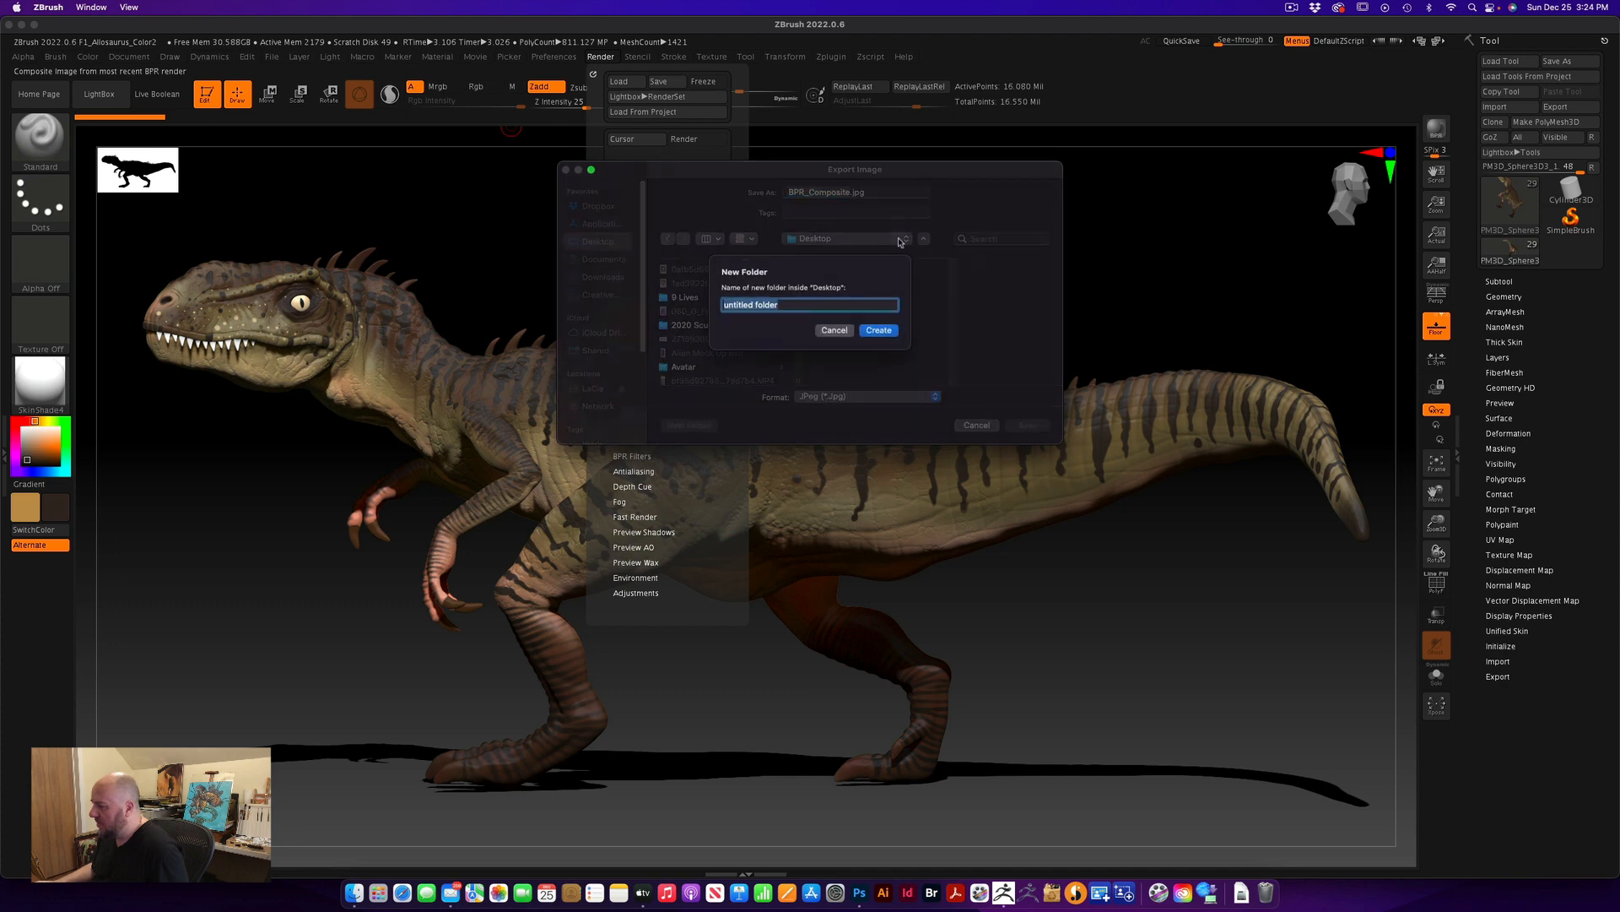
{"action": "type", "text": "D"}
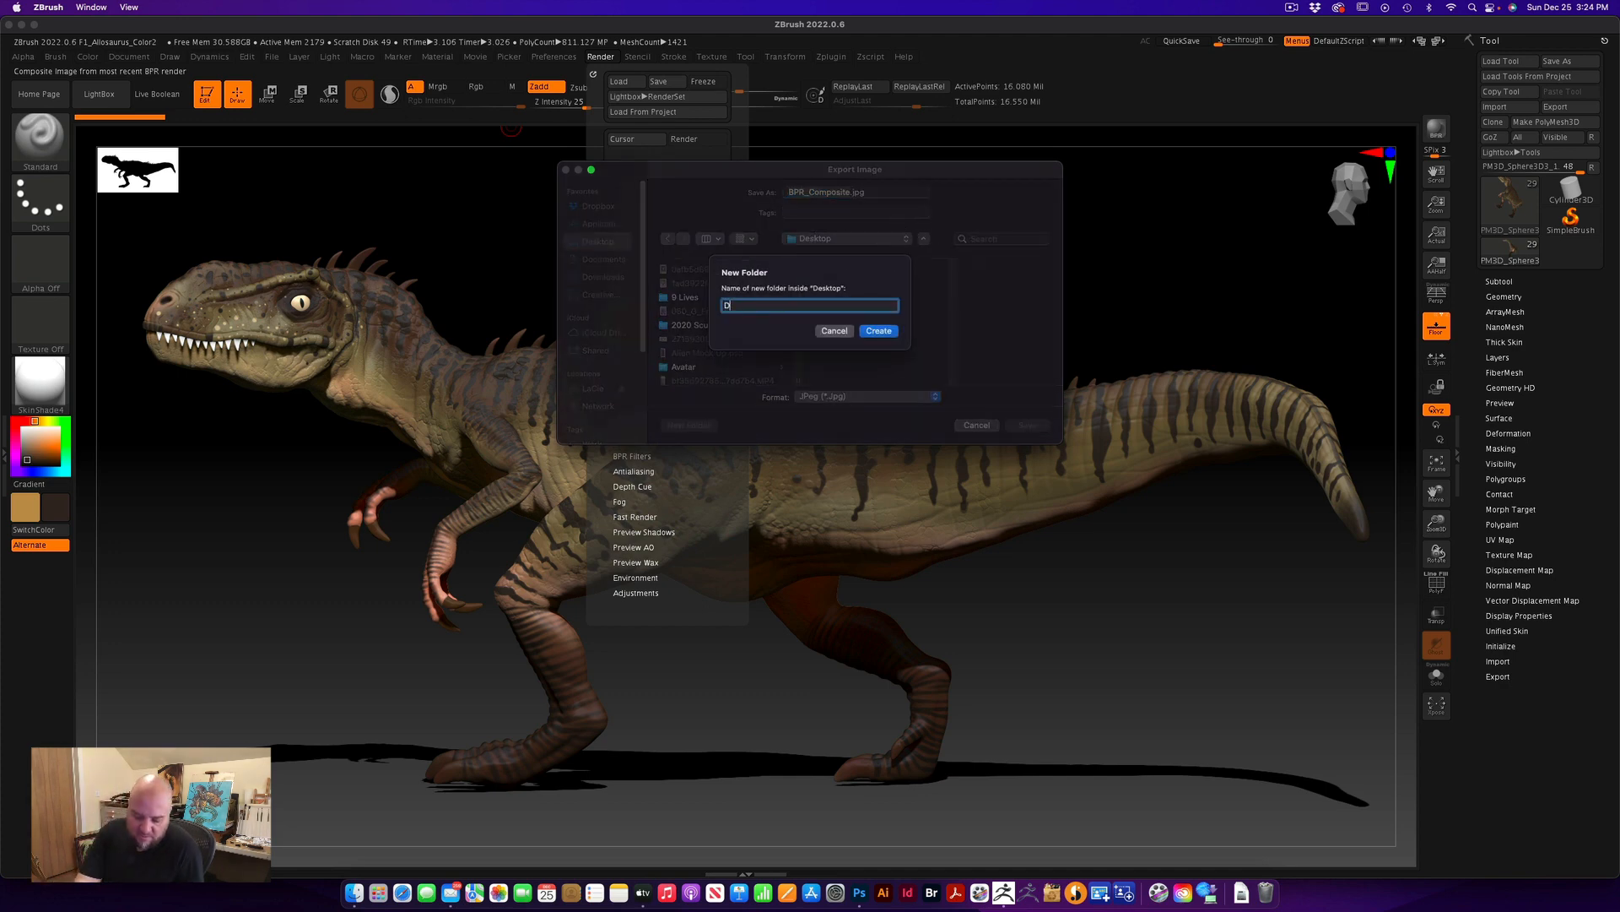
{"action": "type", "text": "onisaur"}
{"action": "key", "text": "Return"}
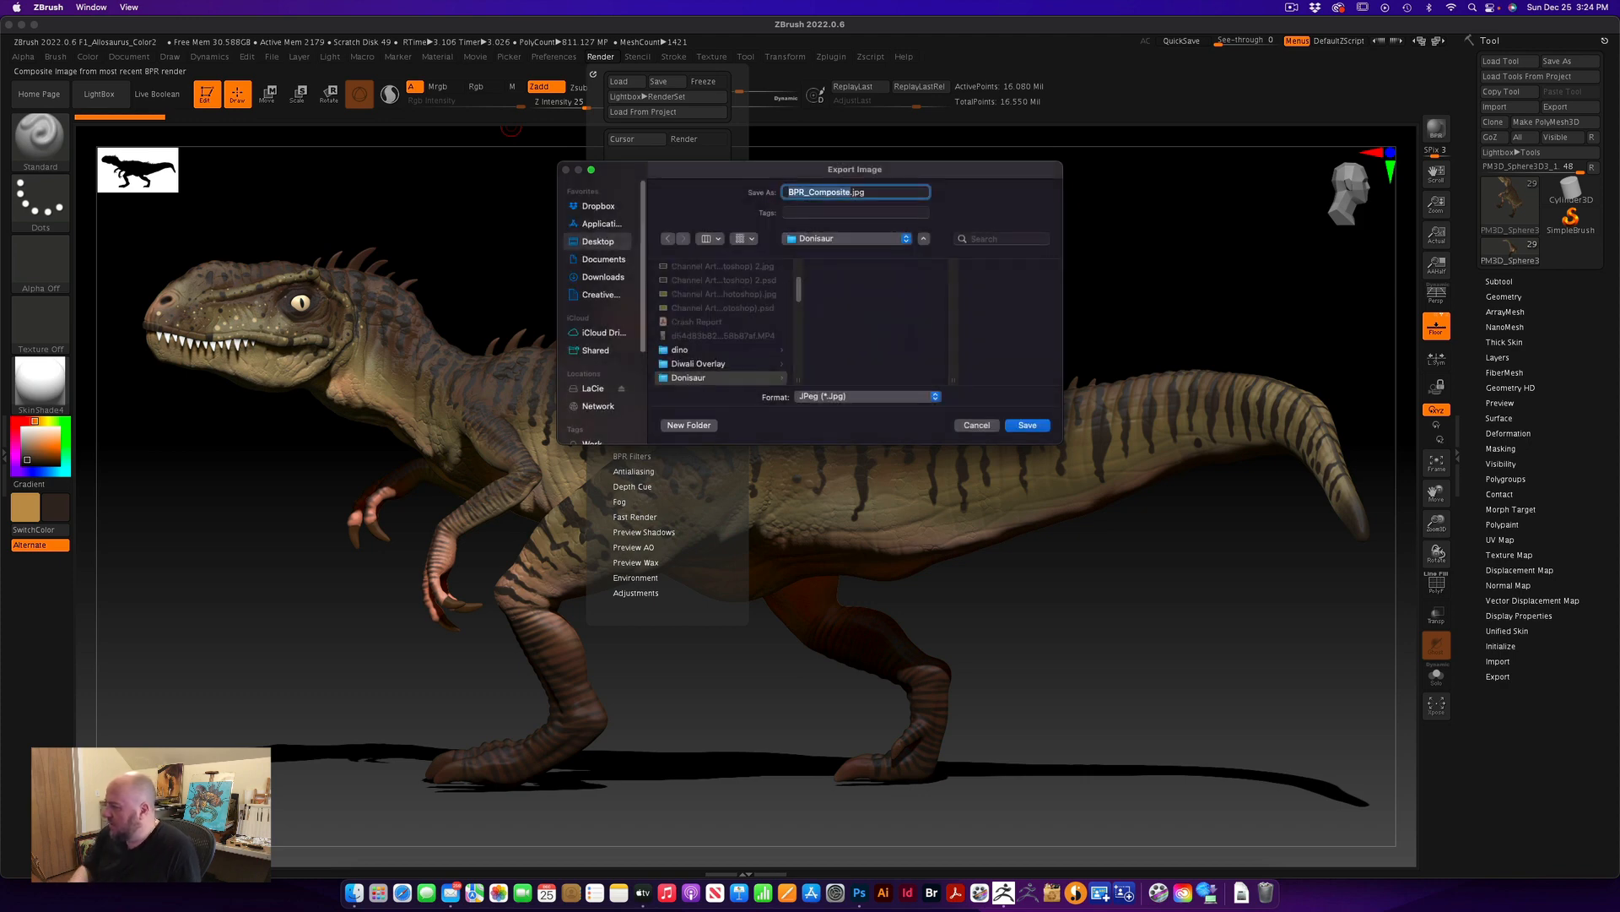
Save the composite pass as BPR_Composite in psd format inside a new Side View subfolder of Donisaur
{"action": "left_click", "coordinate": [885, 397]}
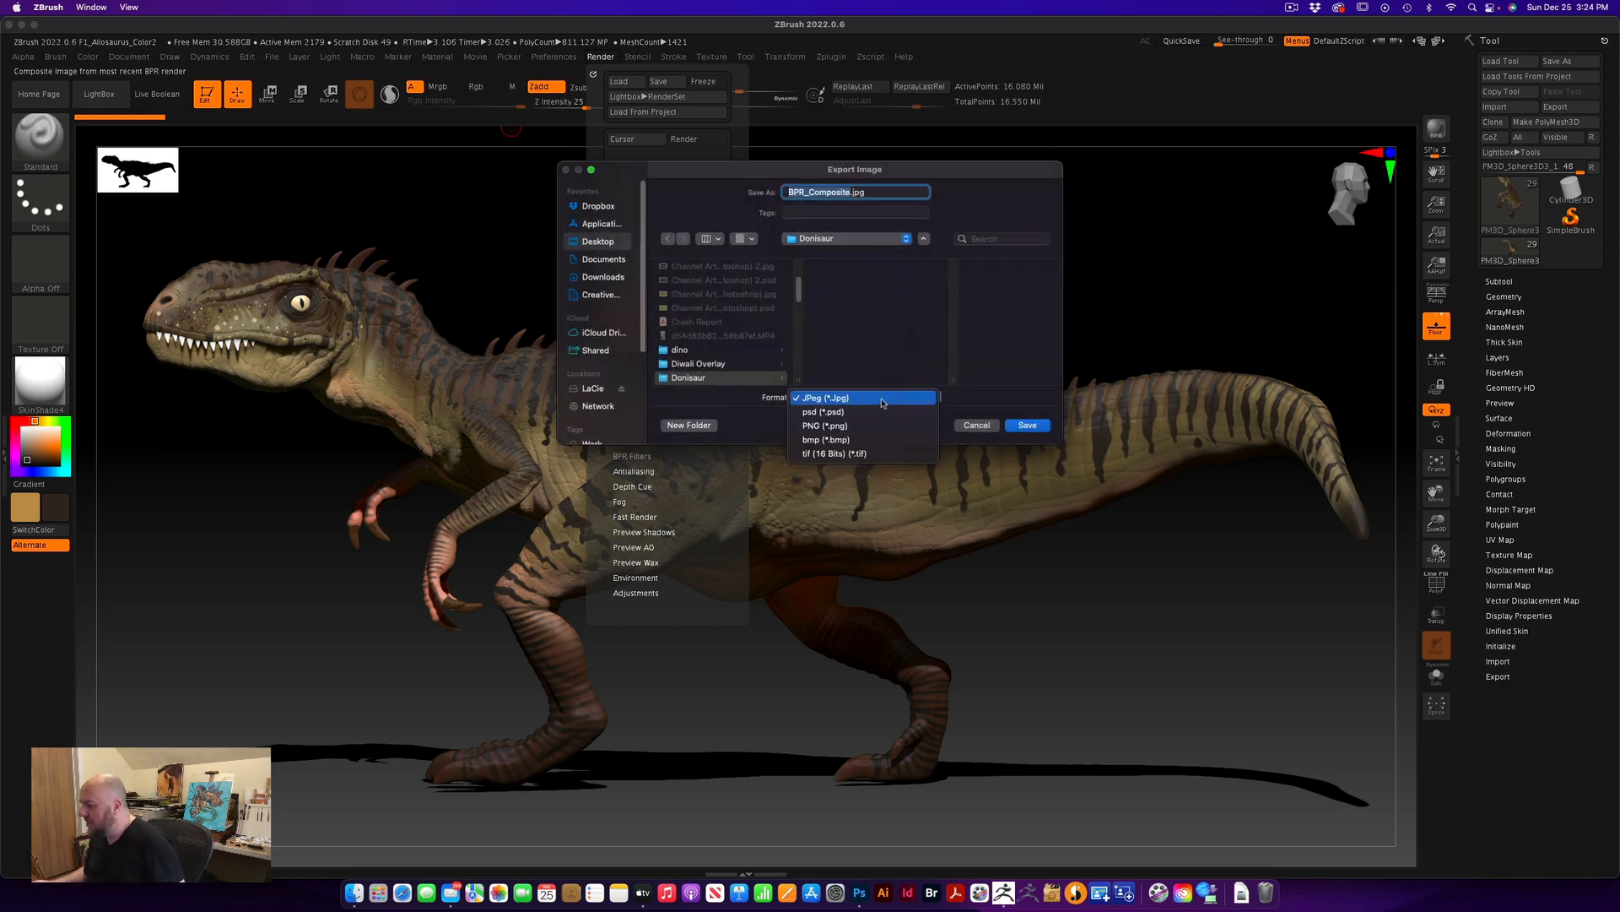
{"action": "left_click", "coordinate": [855, 414]}
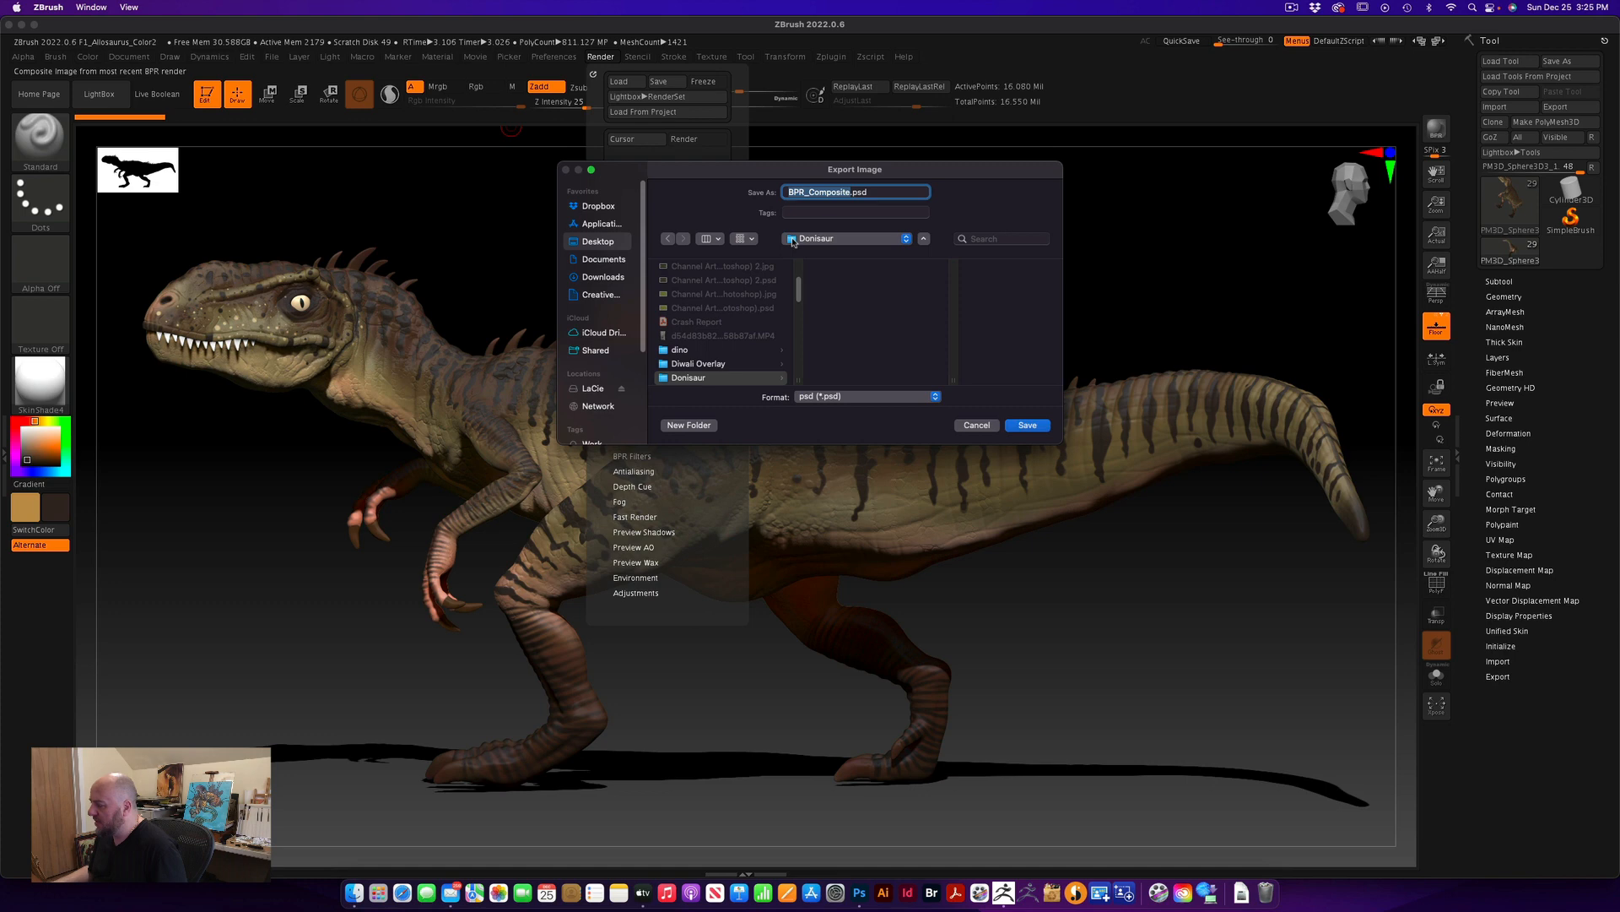
{"action": "left_click", "coordinate": [689, 426]}
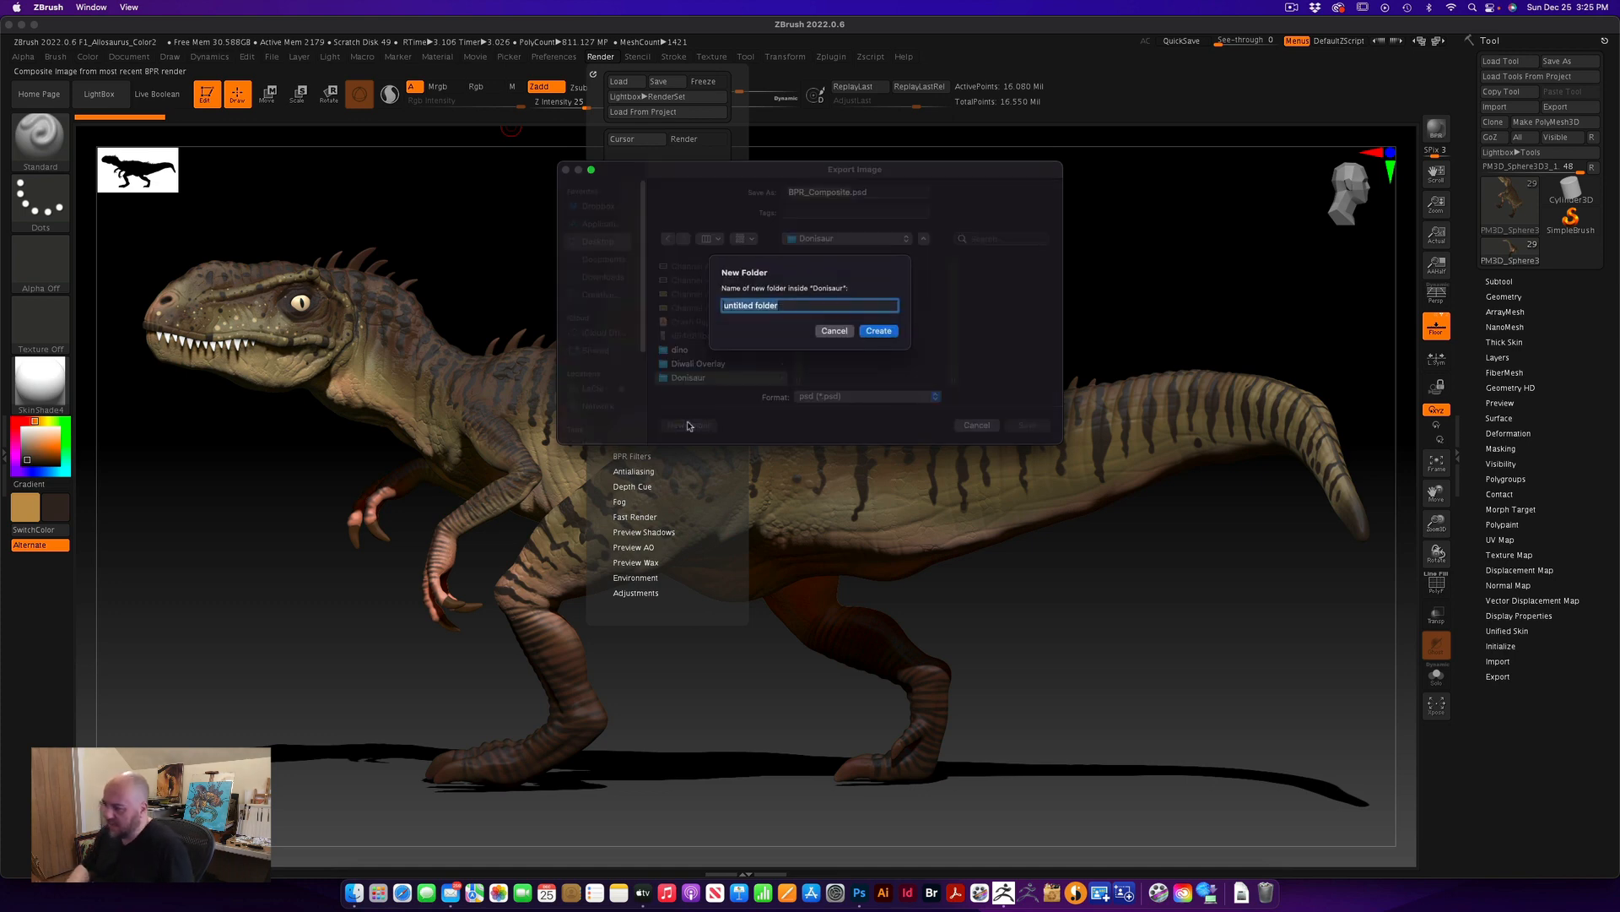
{"action": "type", "text": "Slde "}
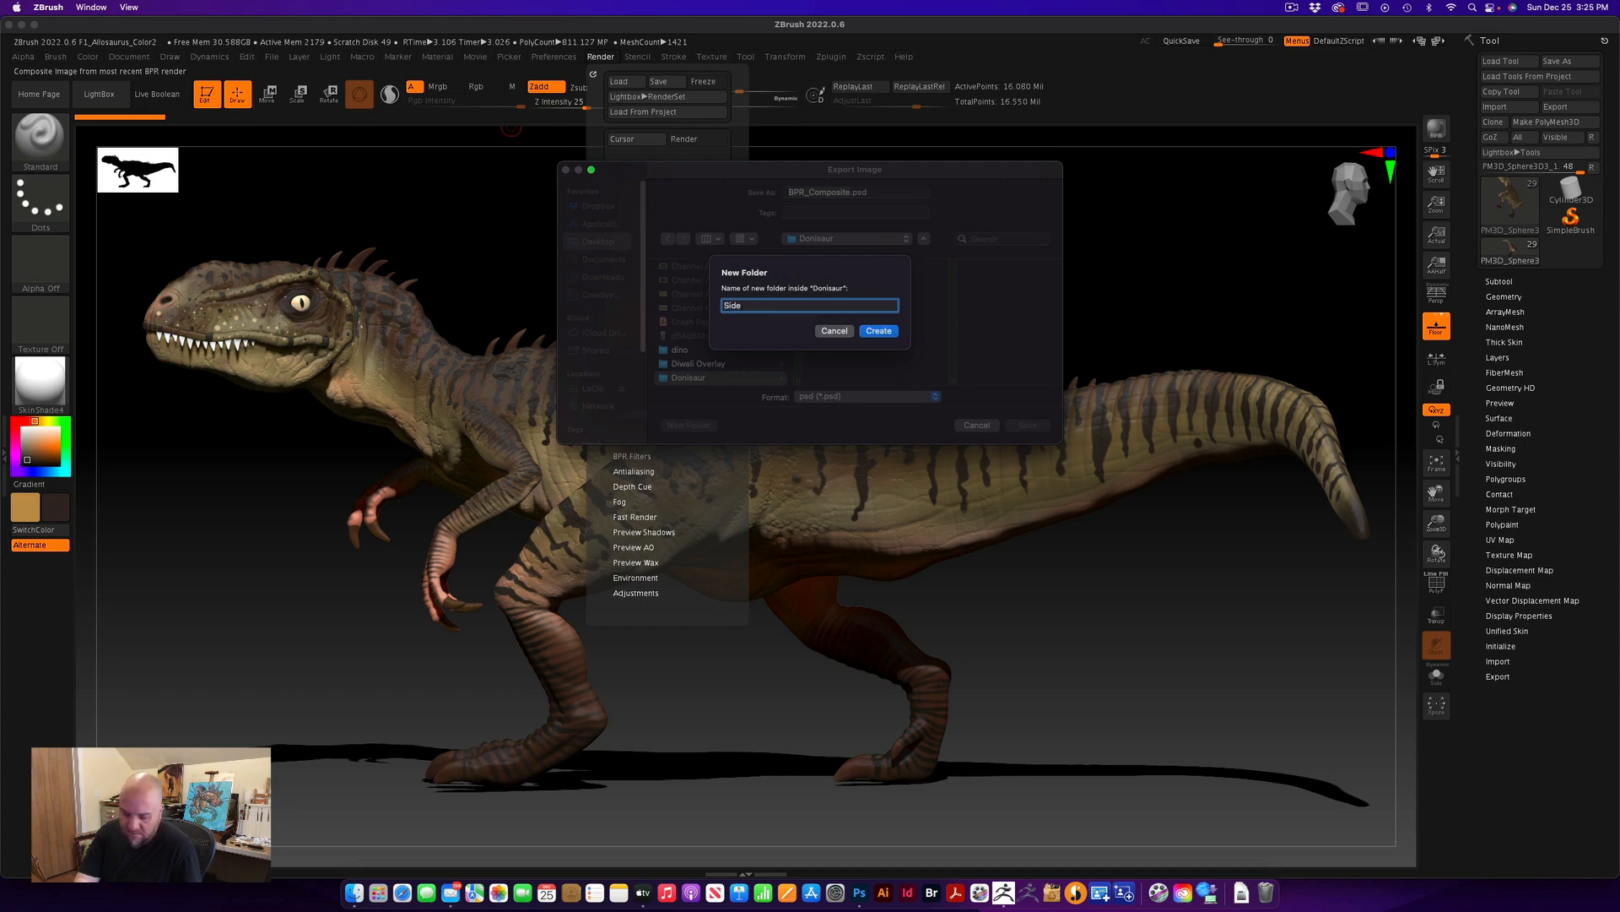
{"action": "type", "text": "View"}
{"action": "key", "text": "Return"}
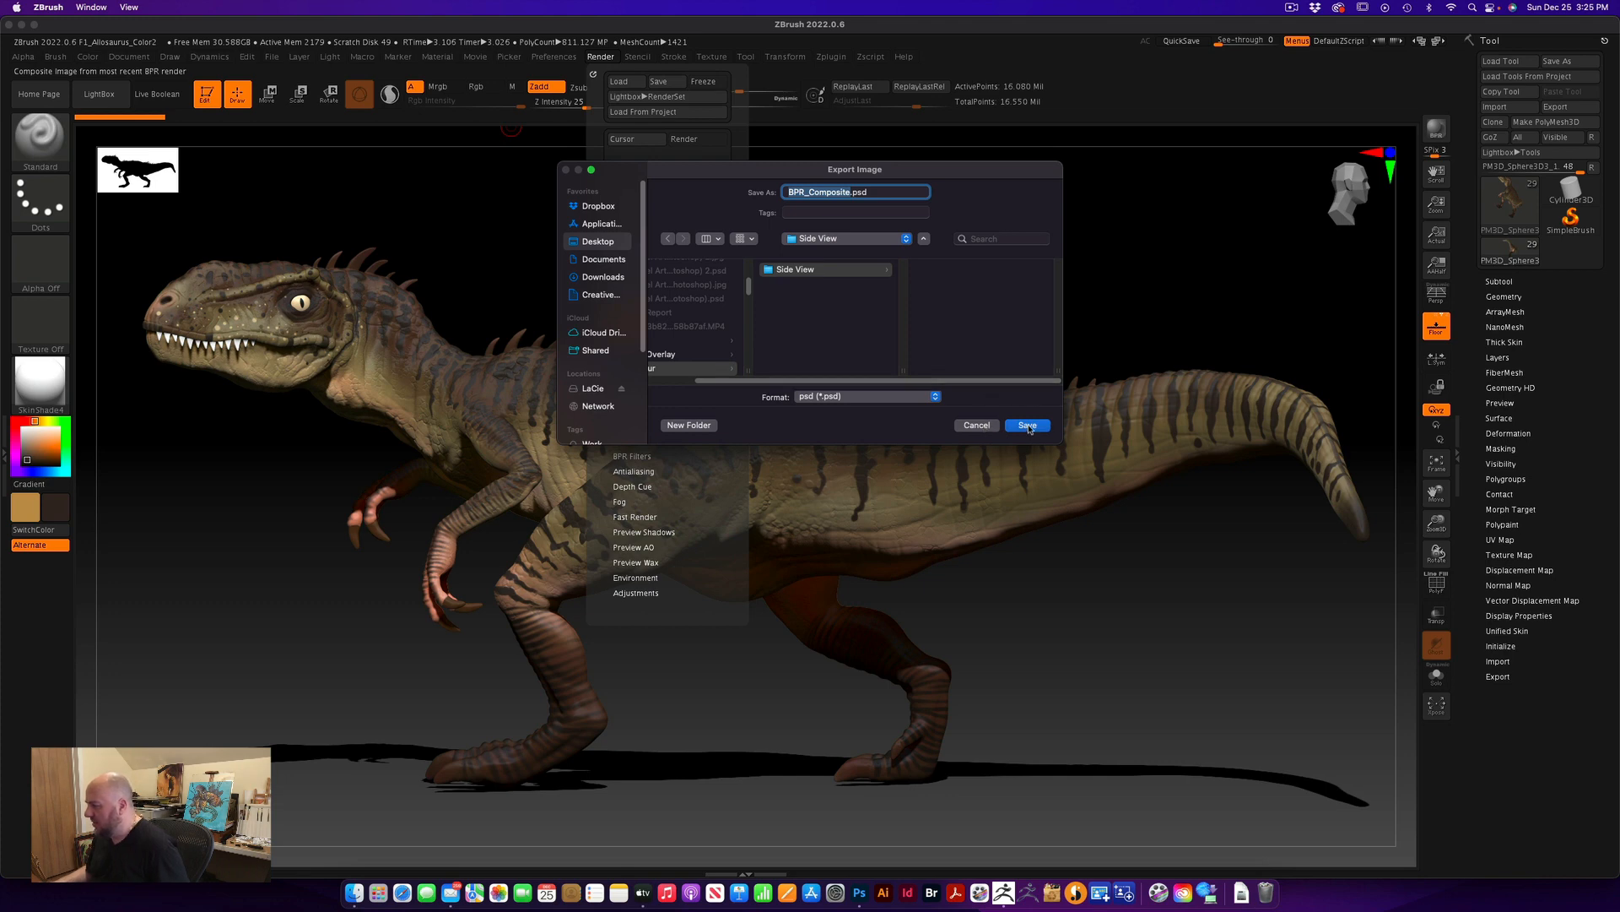
{"action": "left_click", "coordinate": [1028, 426]}
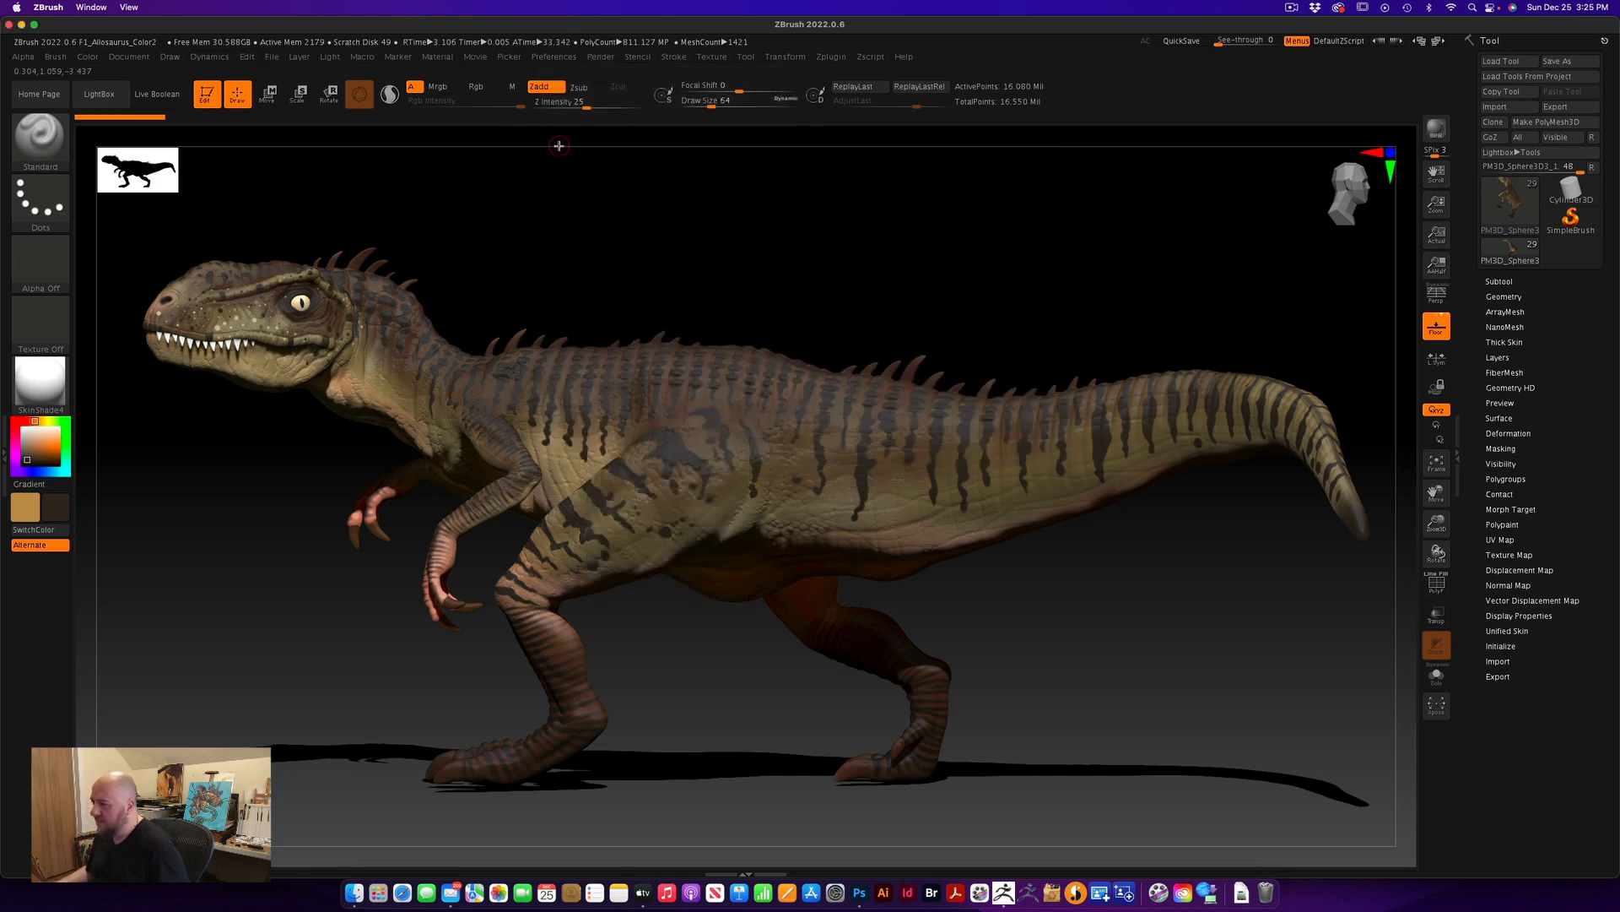
Export the shaded render pass to the Side View folder as BPR_Render_Shaded in psd format
{"action": "left_click", "coordinate": [601, 56]}
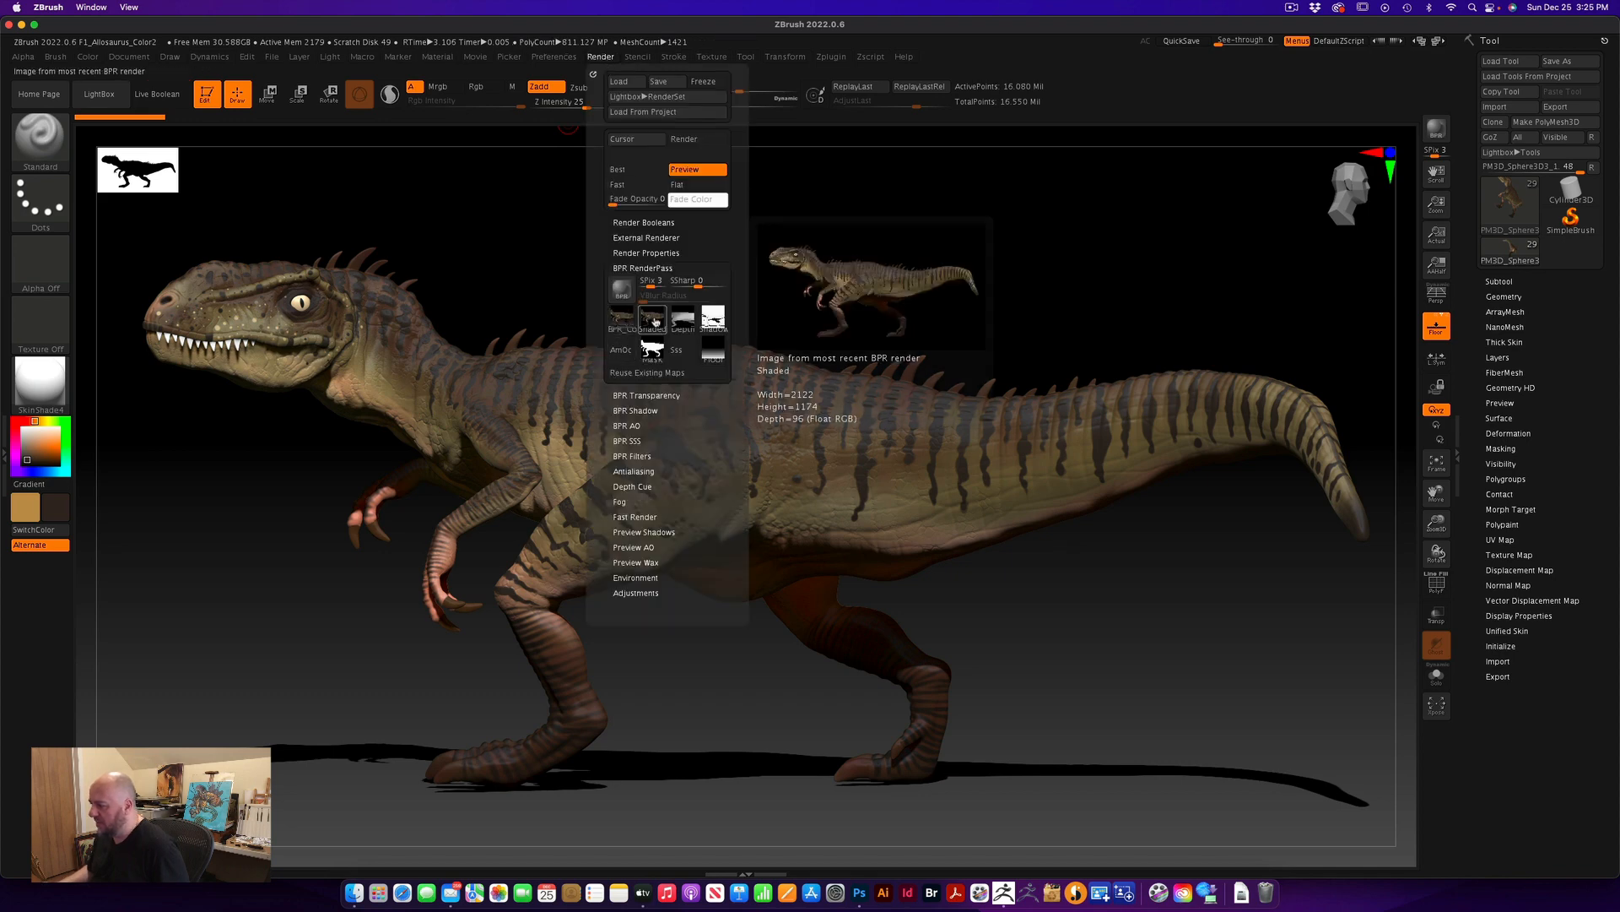
{"action": "left_click", "coordinate": [652, 318]}
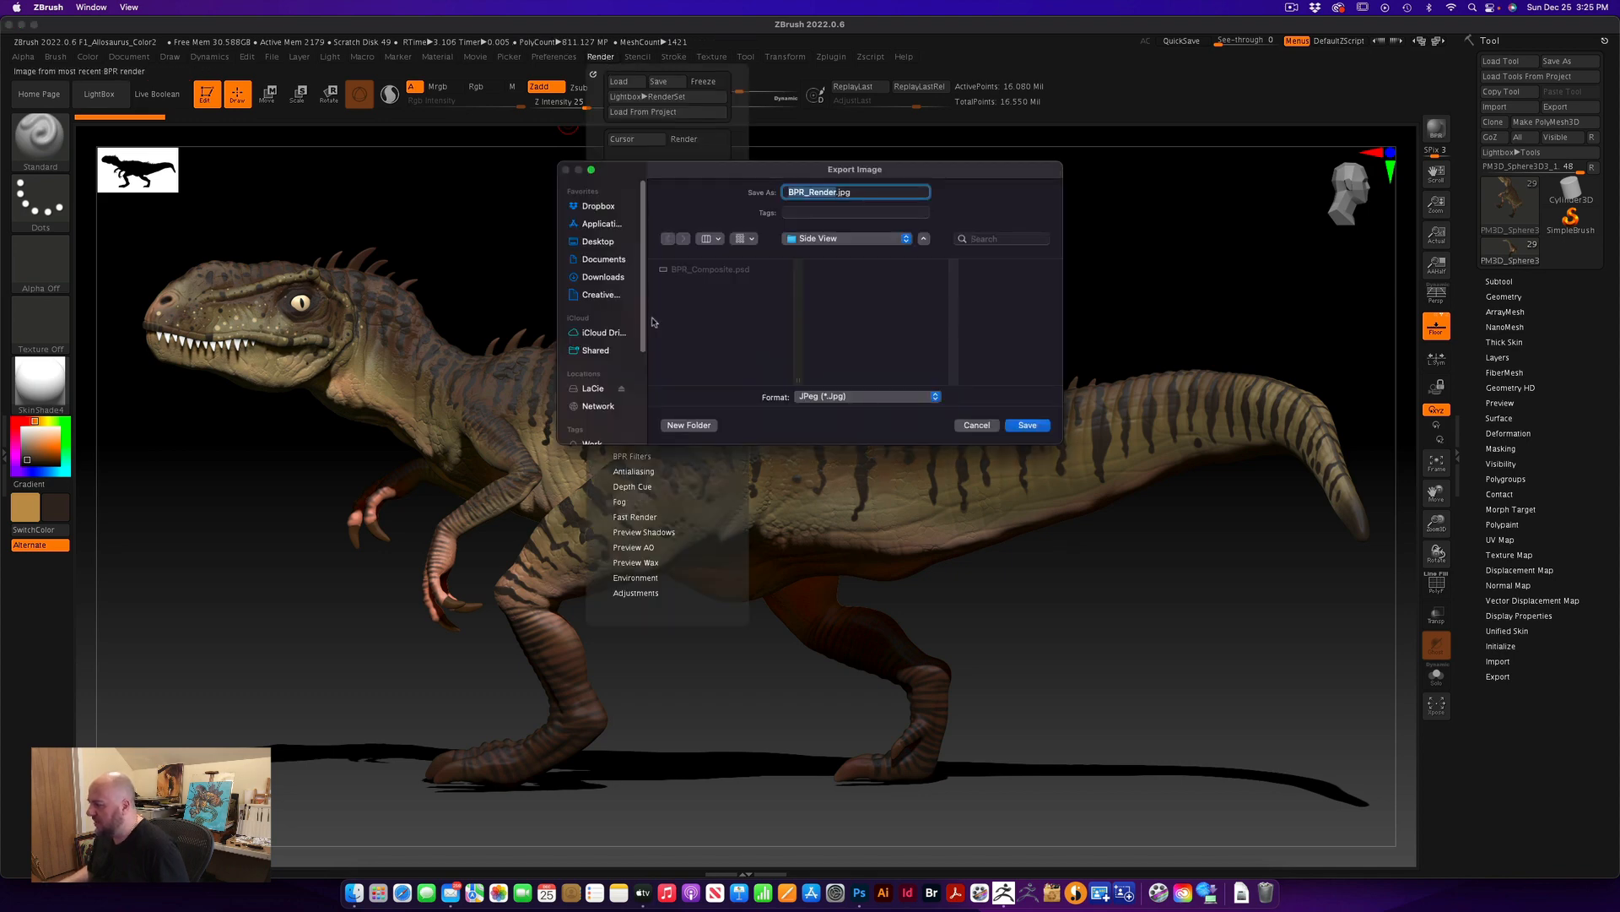
{"action": "left_click", "coordinate": [844, 396]}
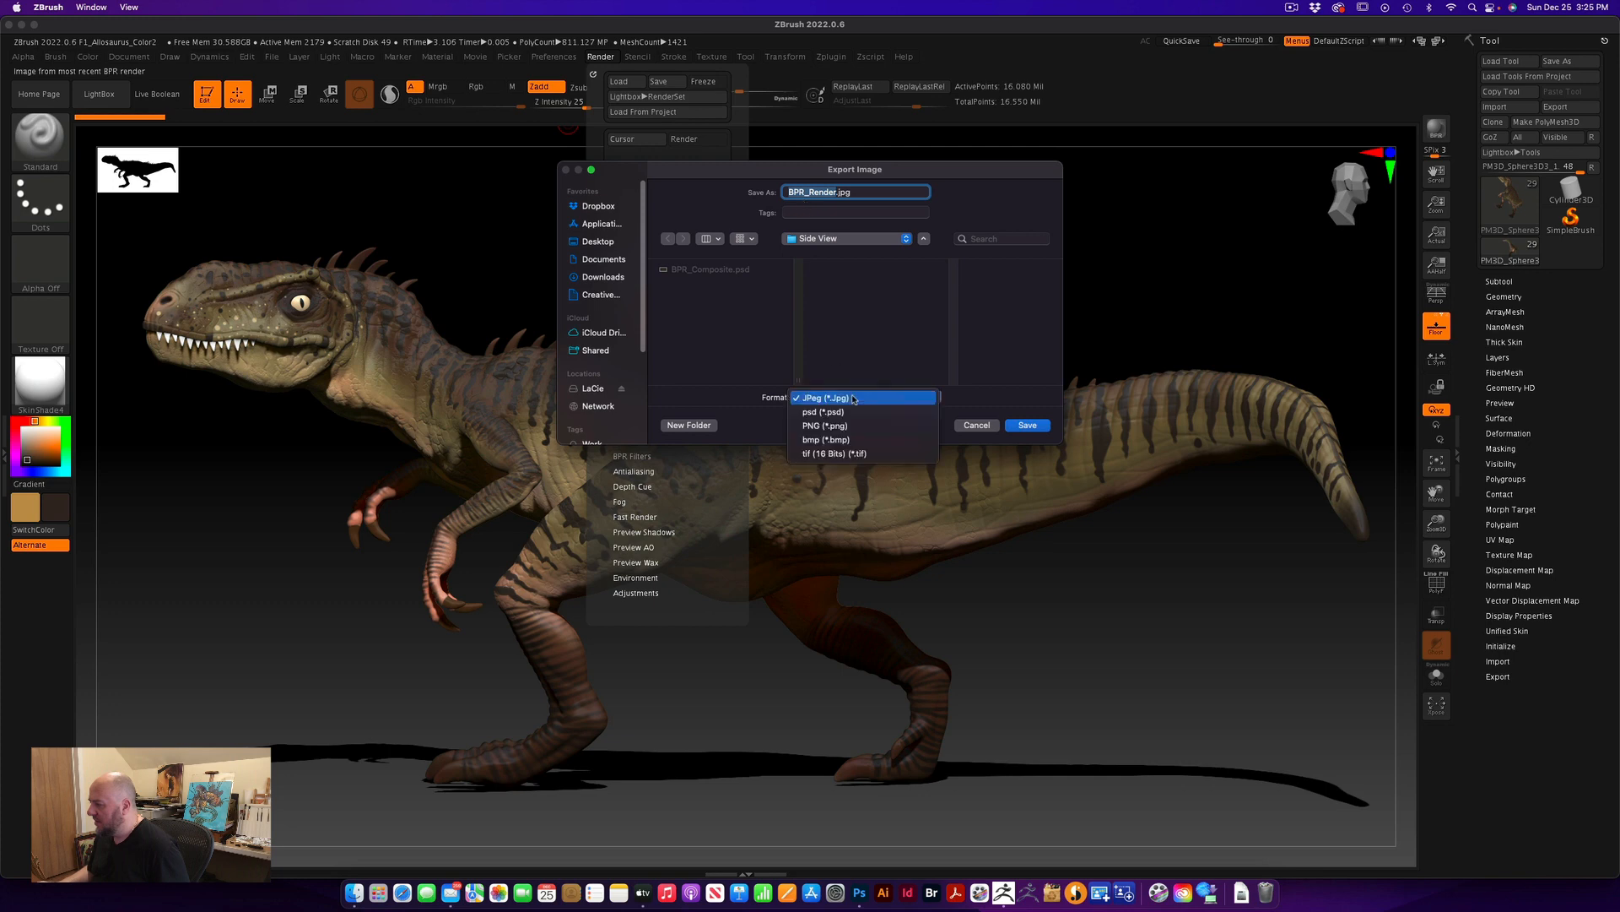
{"action": "left_click", "coordinate": [844, 411]}
{"action": "left_click", "coordinate": [815, 194]}
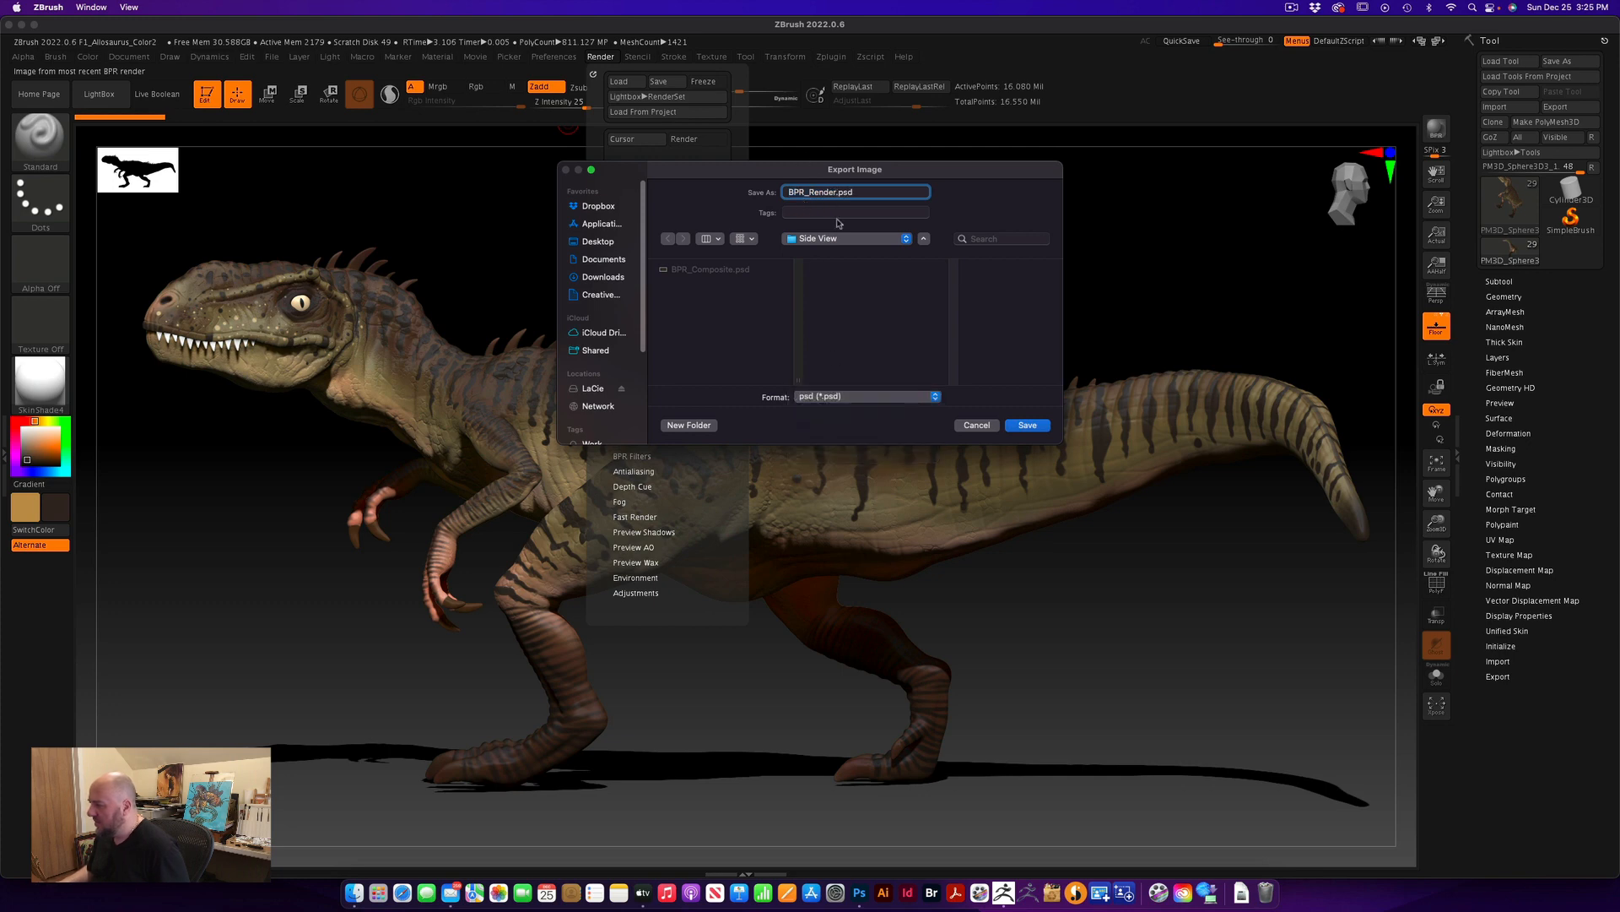
{"action": "type", "text": "_Sh"}
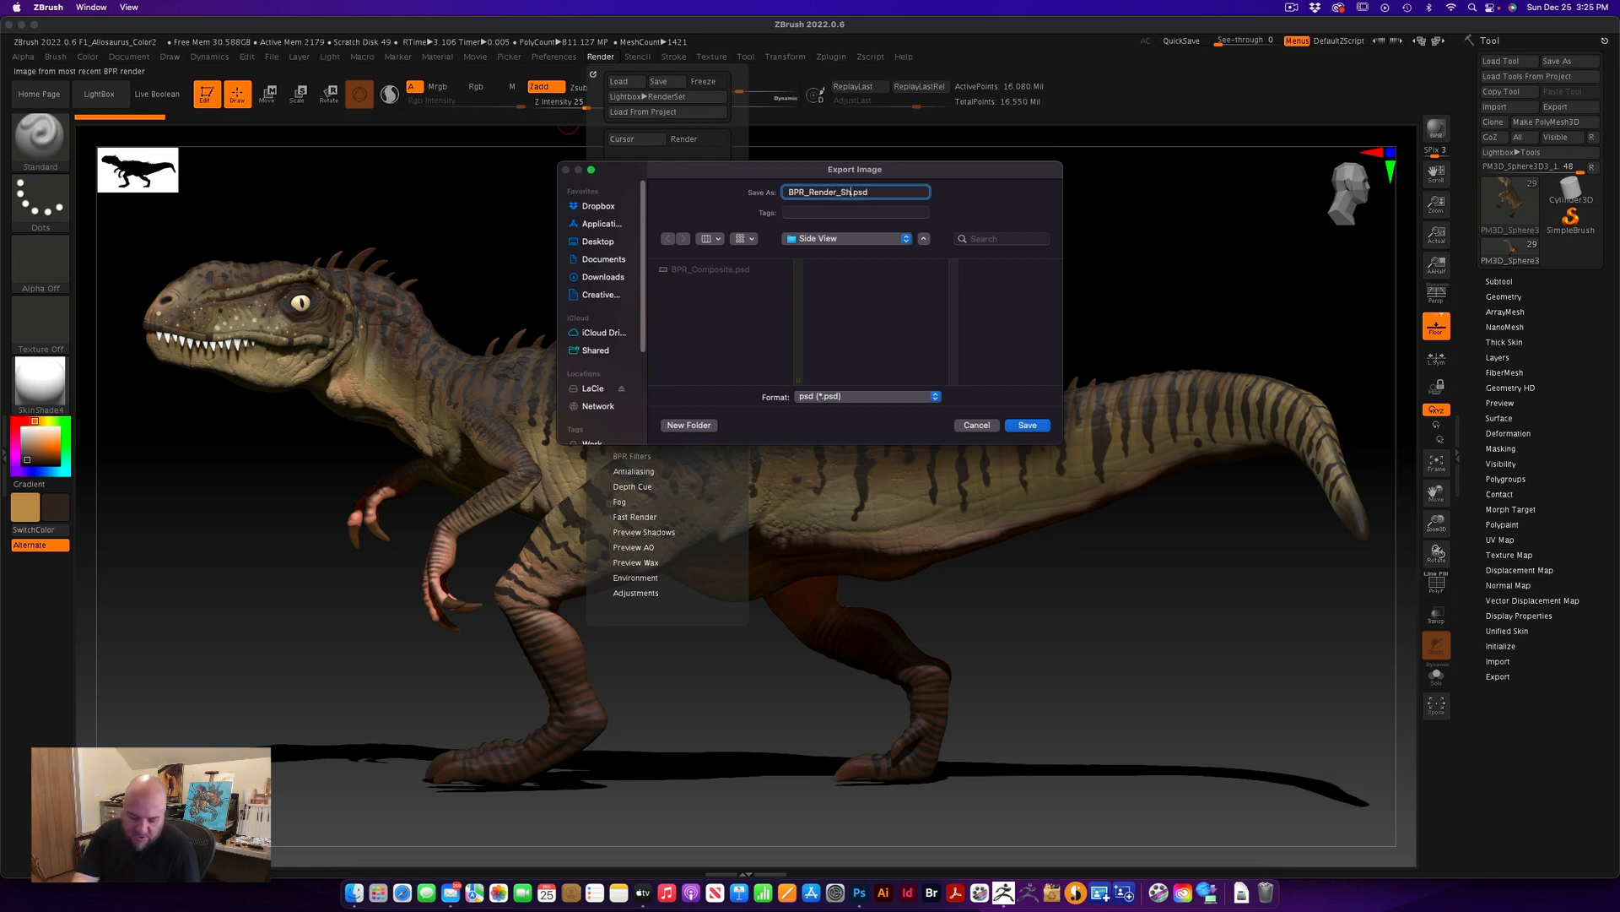
{"action": "type", "text": "aded"}
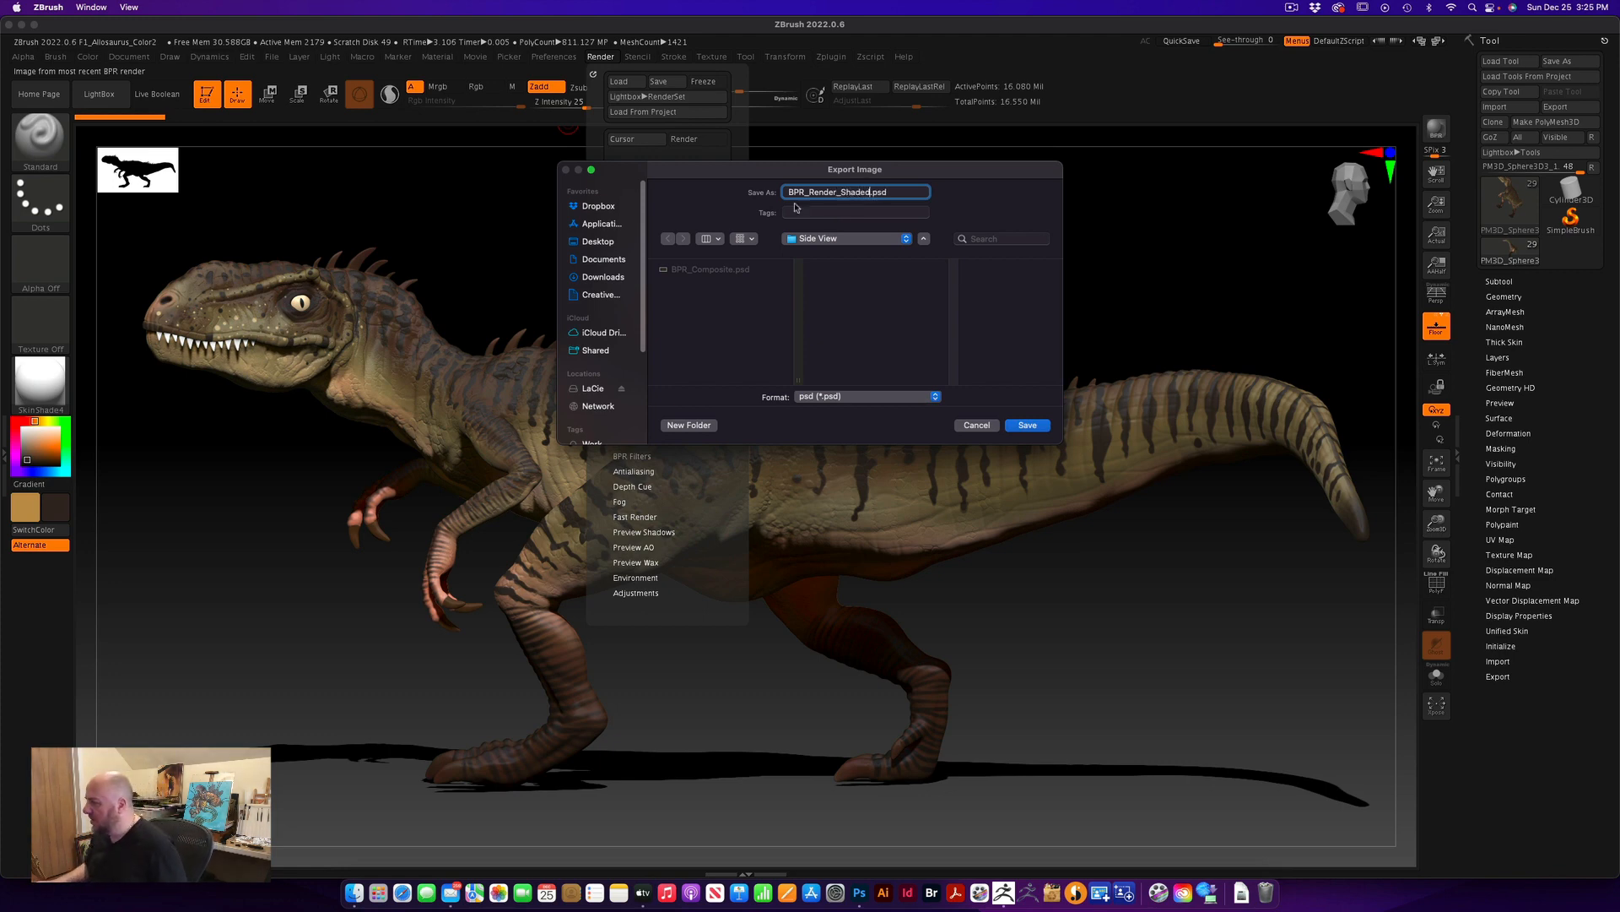
{"action": "left_click", "coordinate": [1027, 426]}
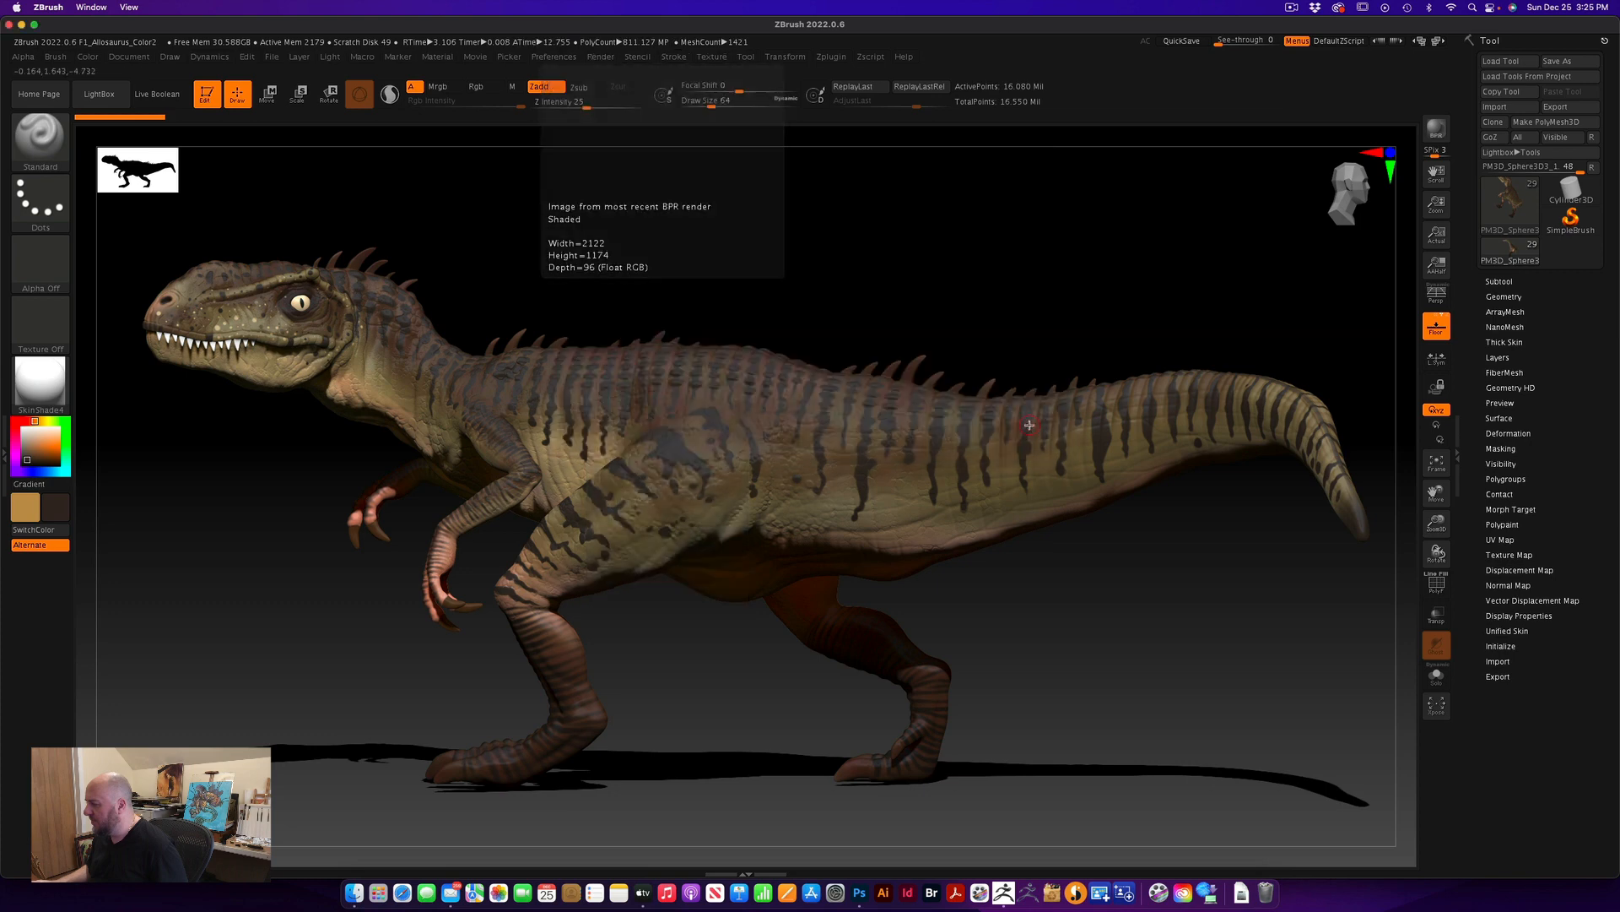
Export the depth and shadow render passes to the Side View folder as BPR_Depth.psd and BPR_Shadow.psd
{"action": "left_click", "coordinate": [599, 57]}
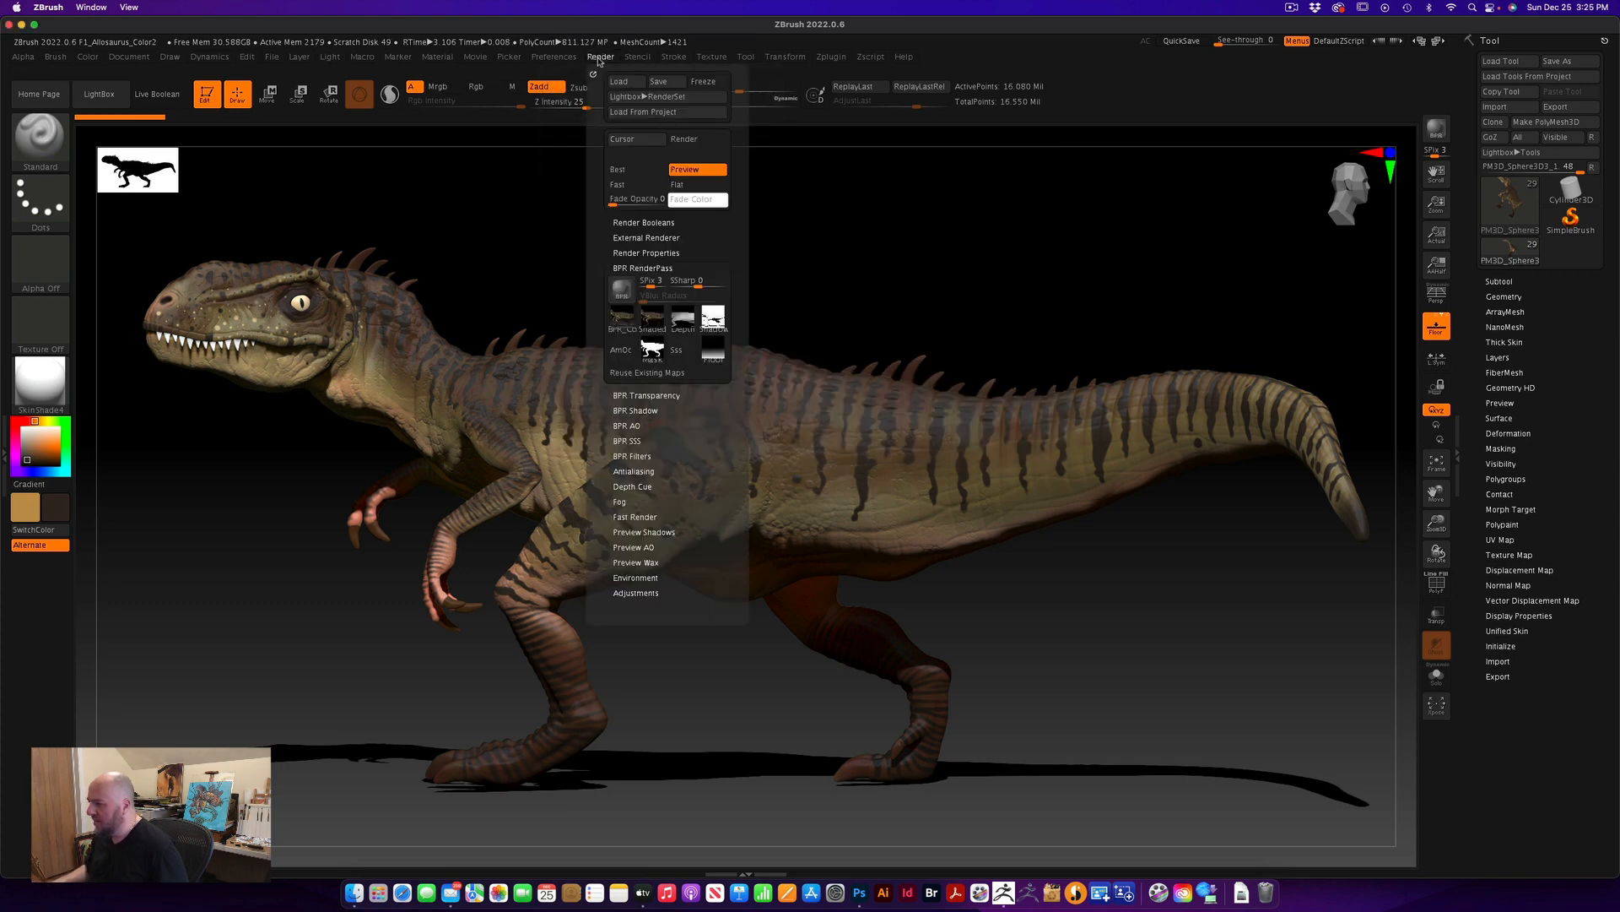
{"action": "left_click", "coordinate": [687, 321]}
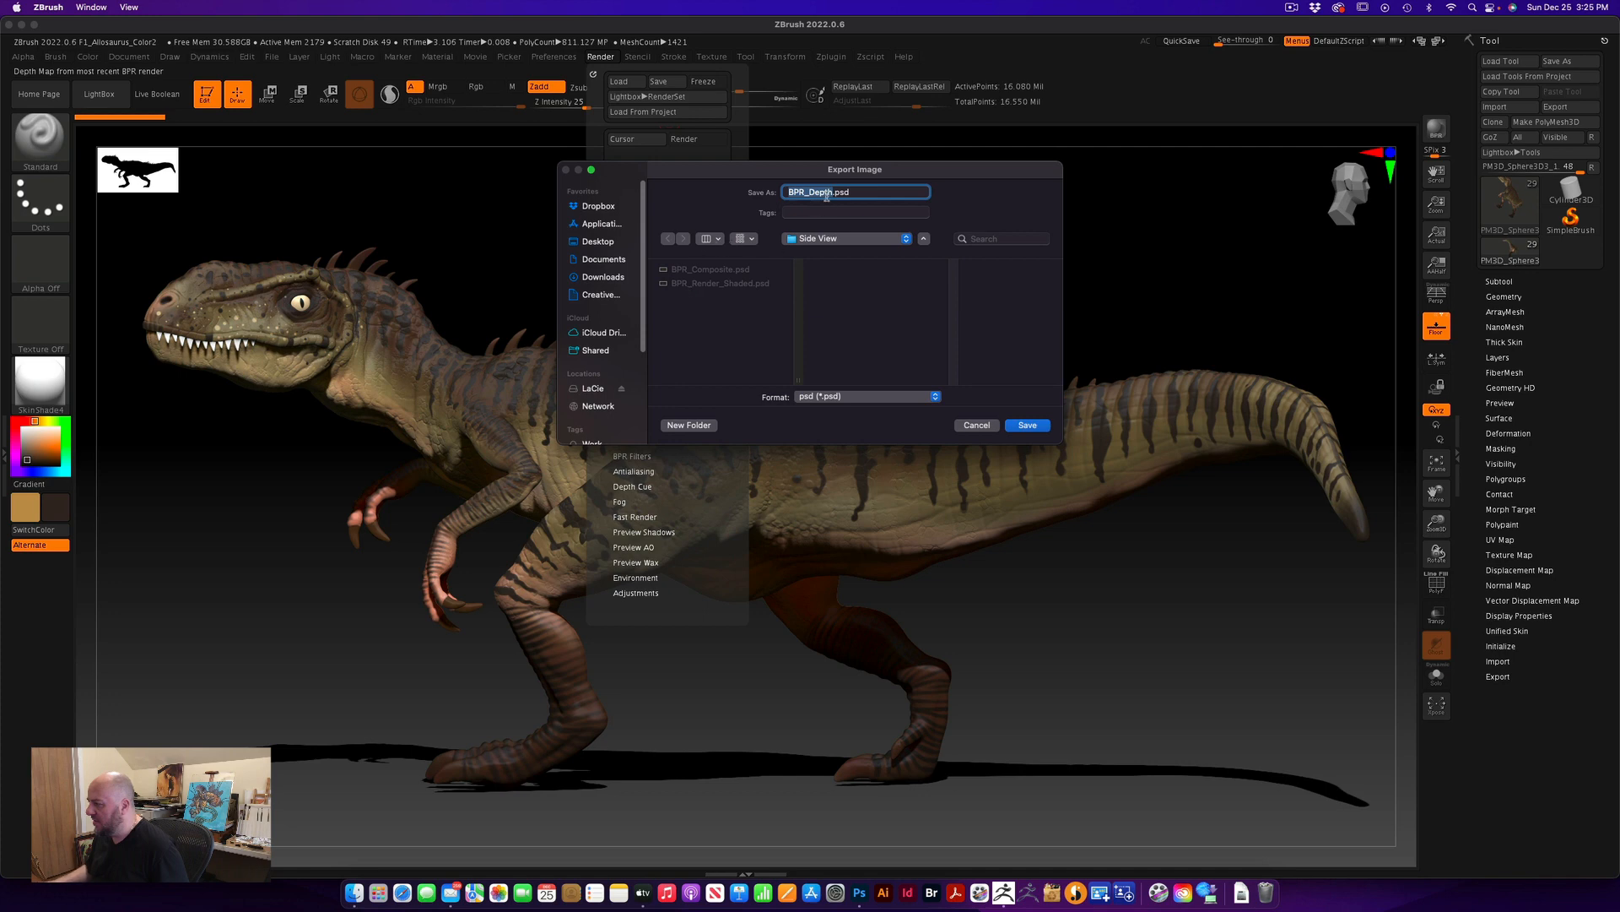
{"action": "left_click", "coordinate": [1029, 426]}
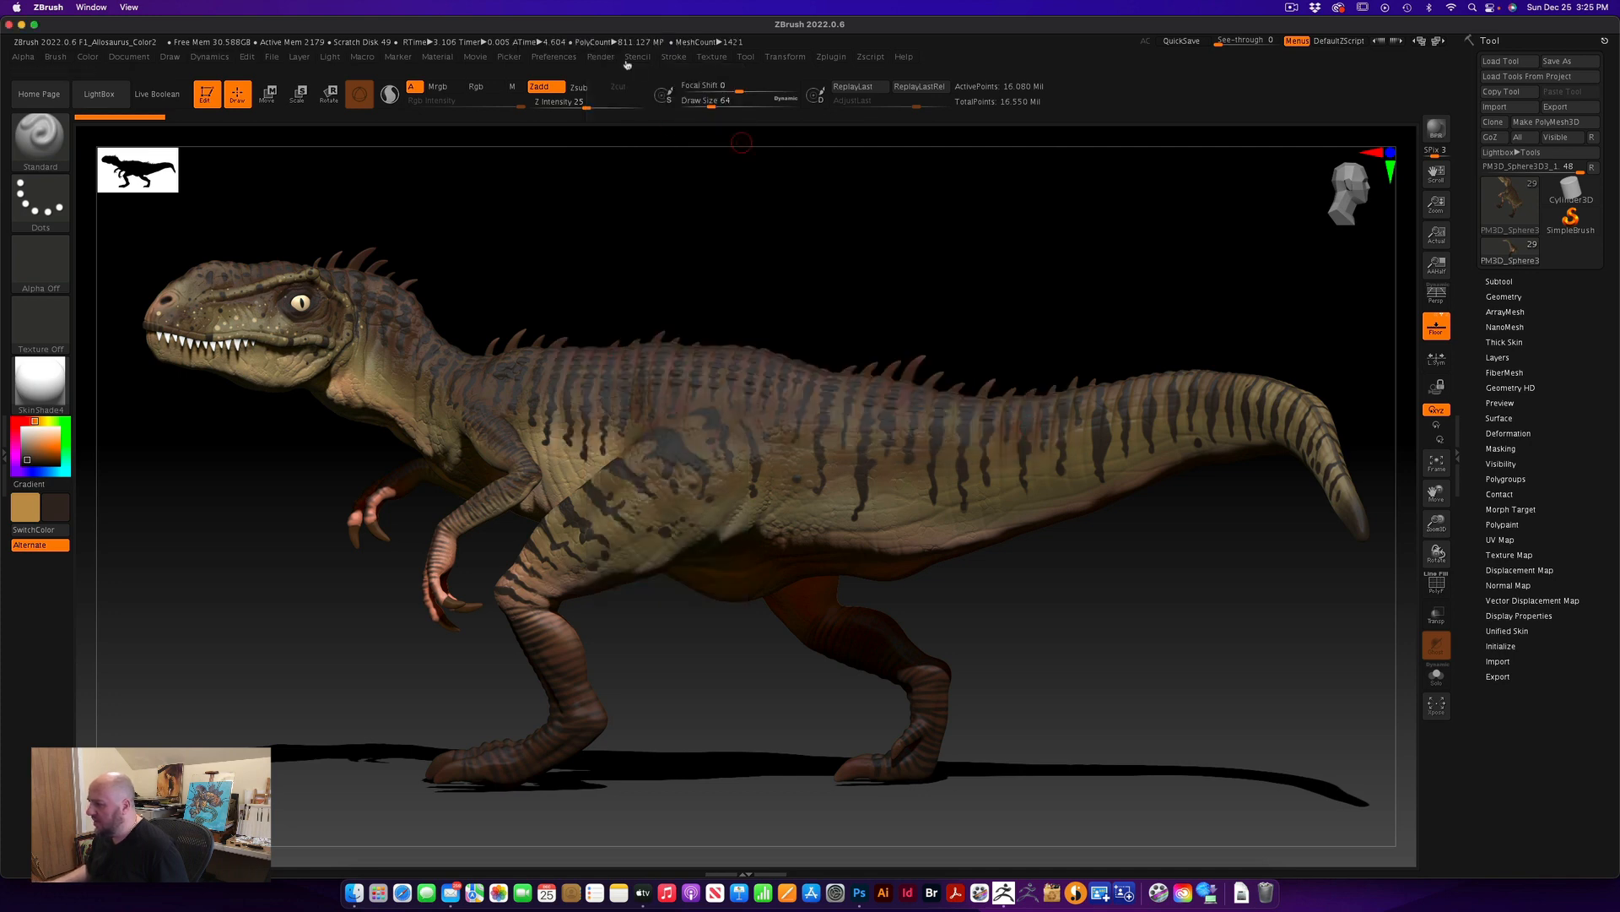
{"action": "left_click", "coordinate": [597, 58]}
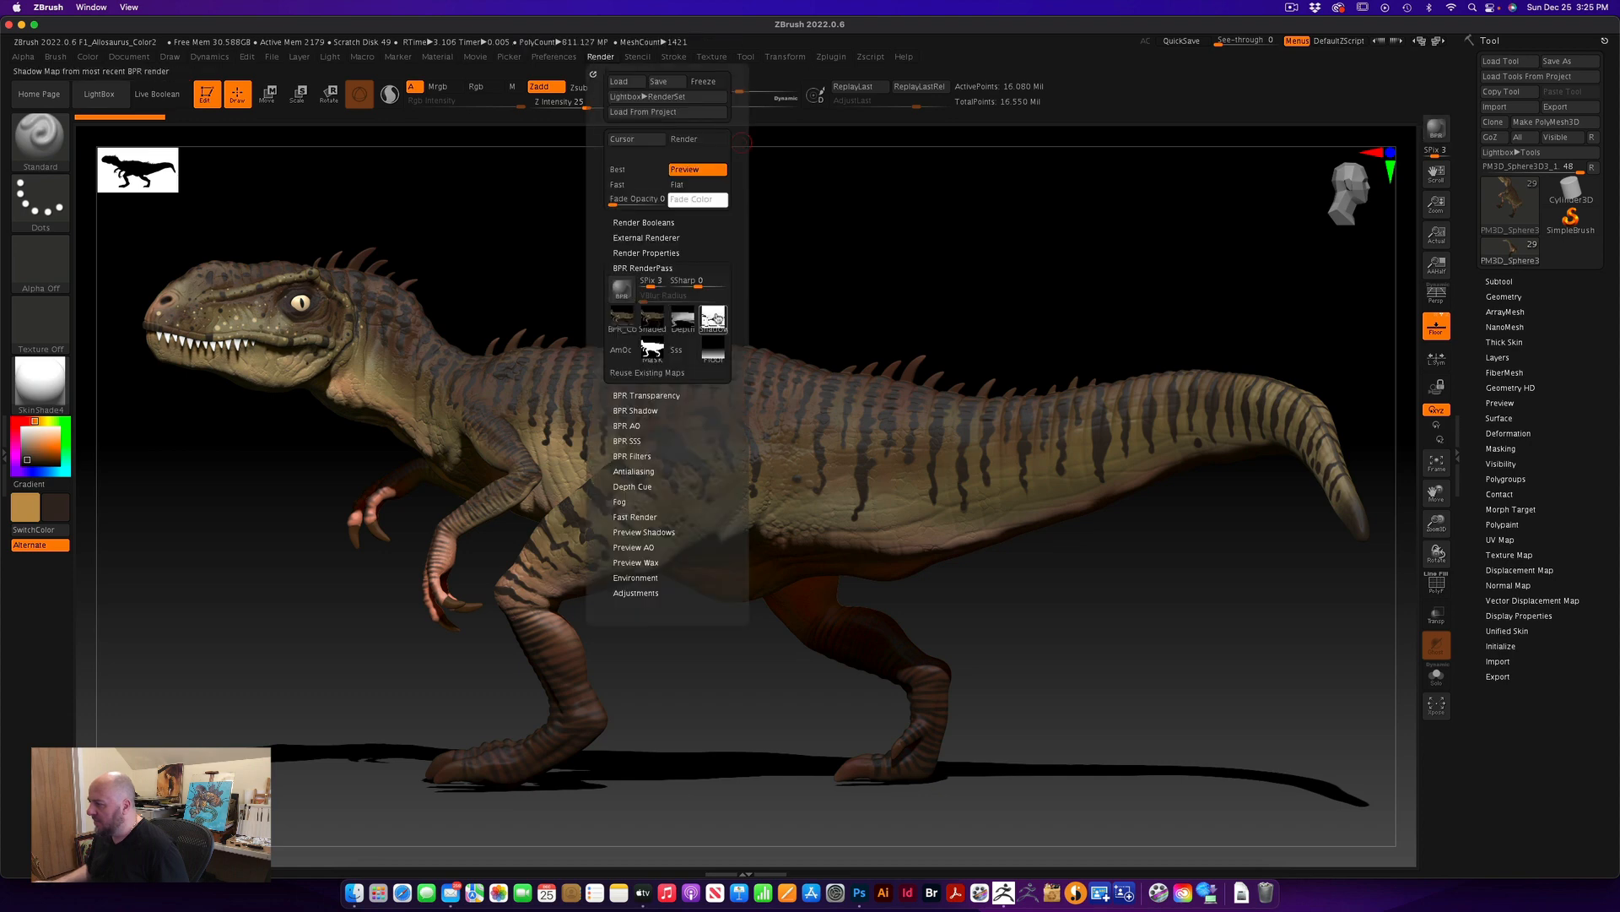
{"action": "left_click", "coordinate": [716, 318]}
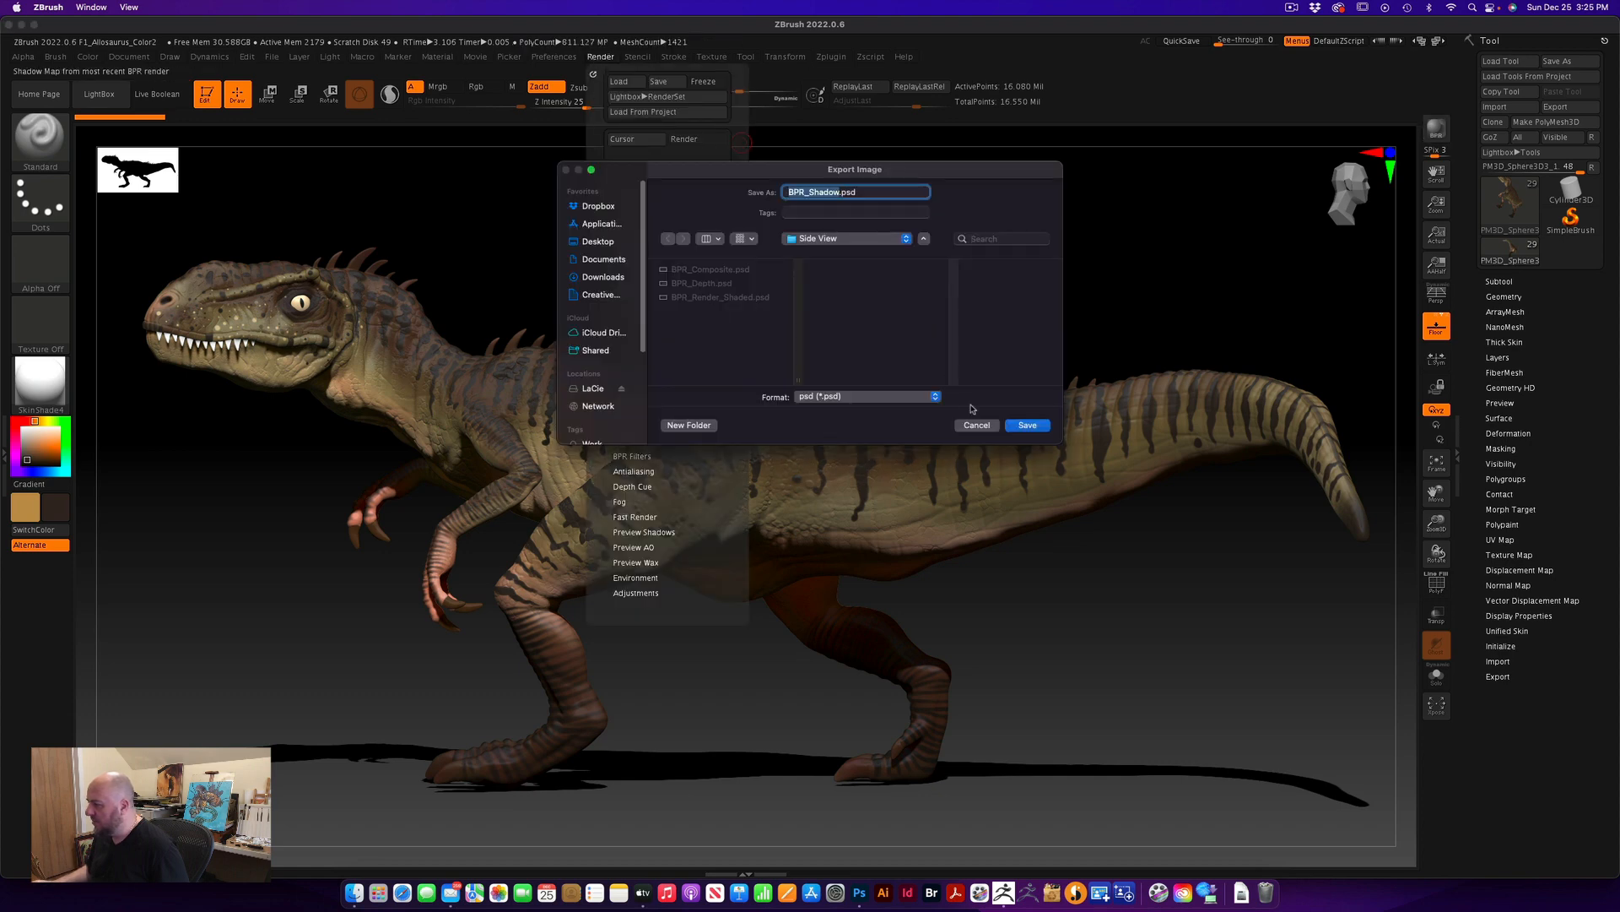
{"action": "left_click", "coordinate": [1026, 426]}
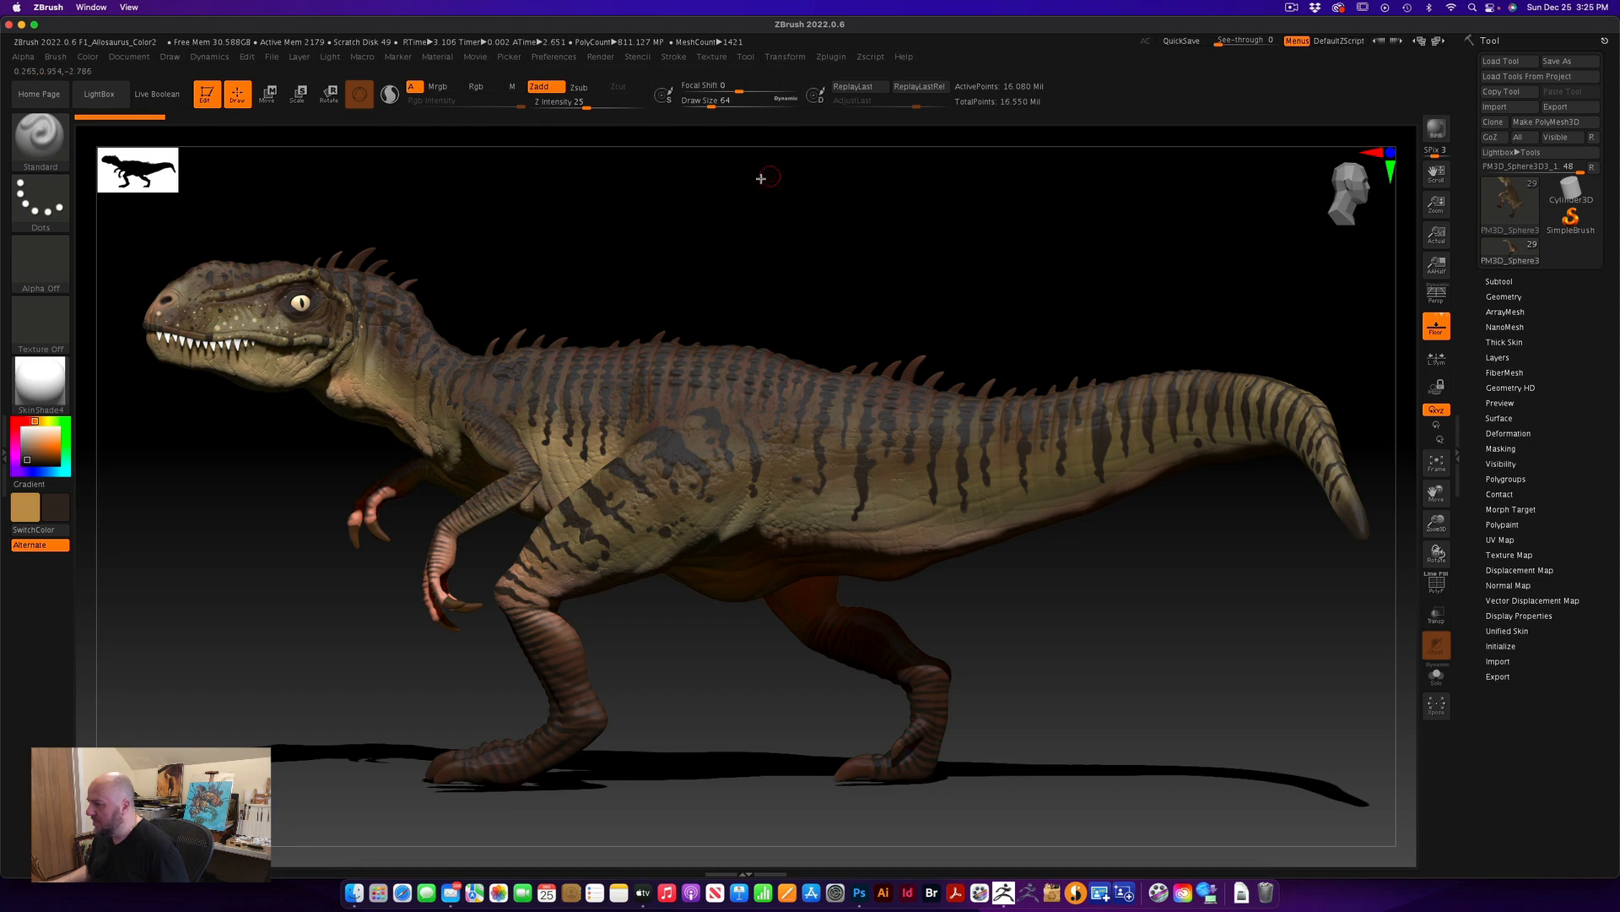
Export the mask render pass to the Side View folder as BPR_Mask.psd
{"action": "left_click", "coordinate": [599, 57]}
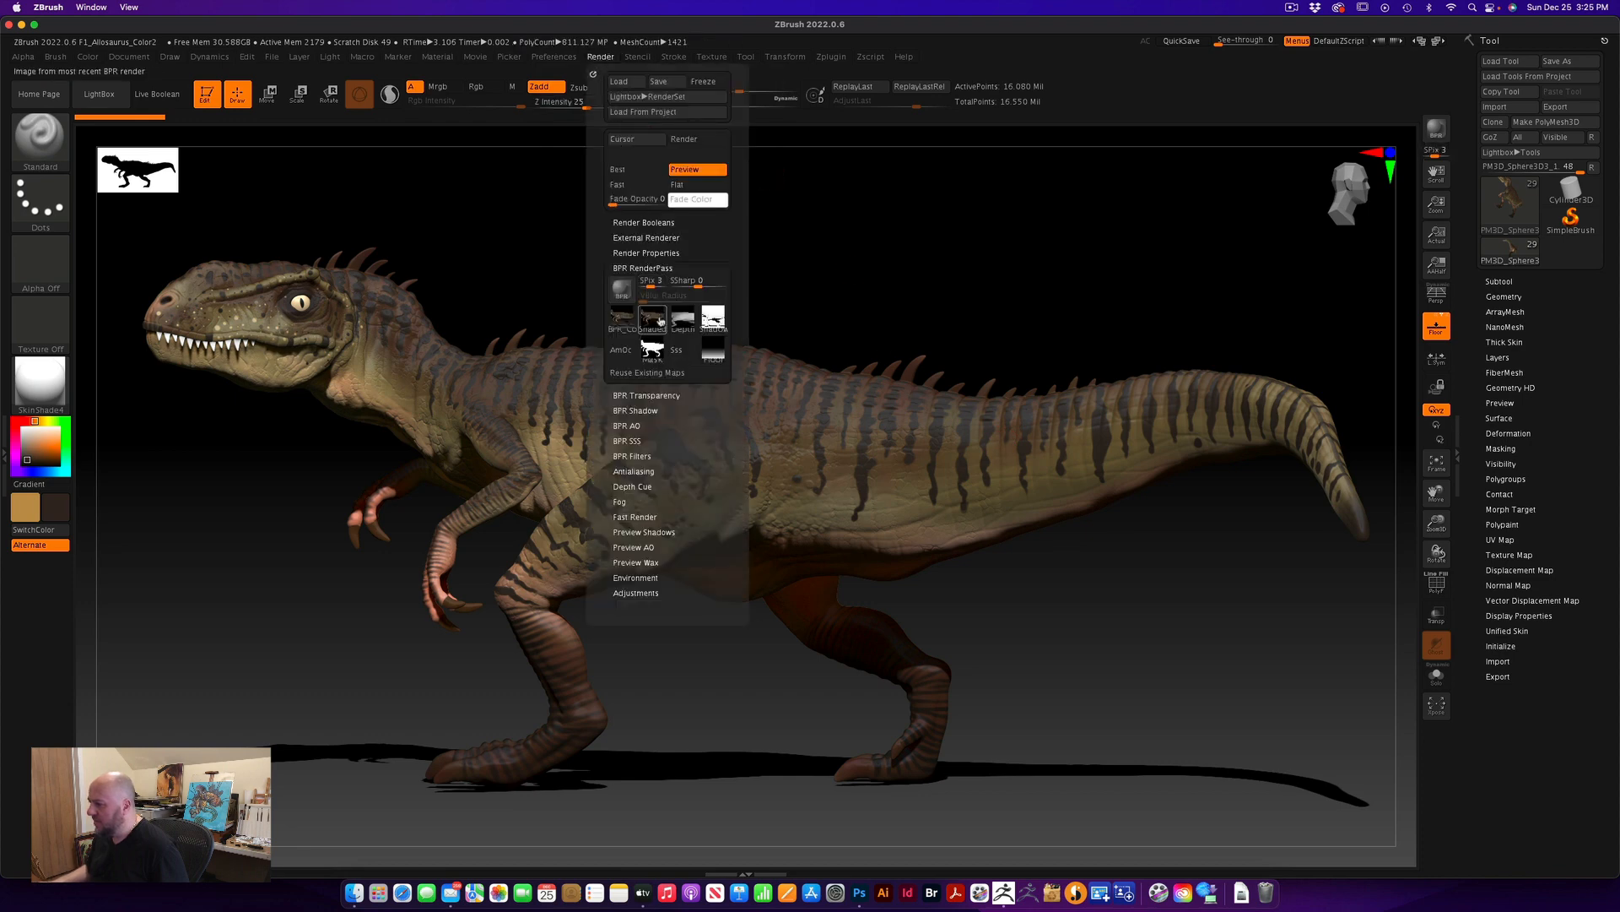
{"action": "left_click", "coordinate": [651, 351]}
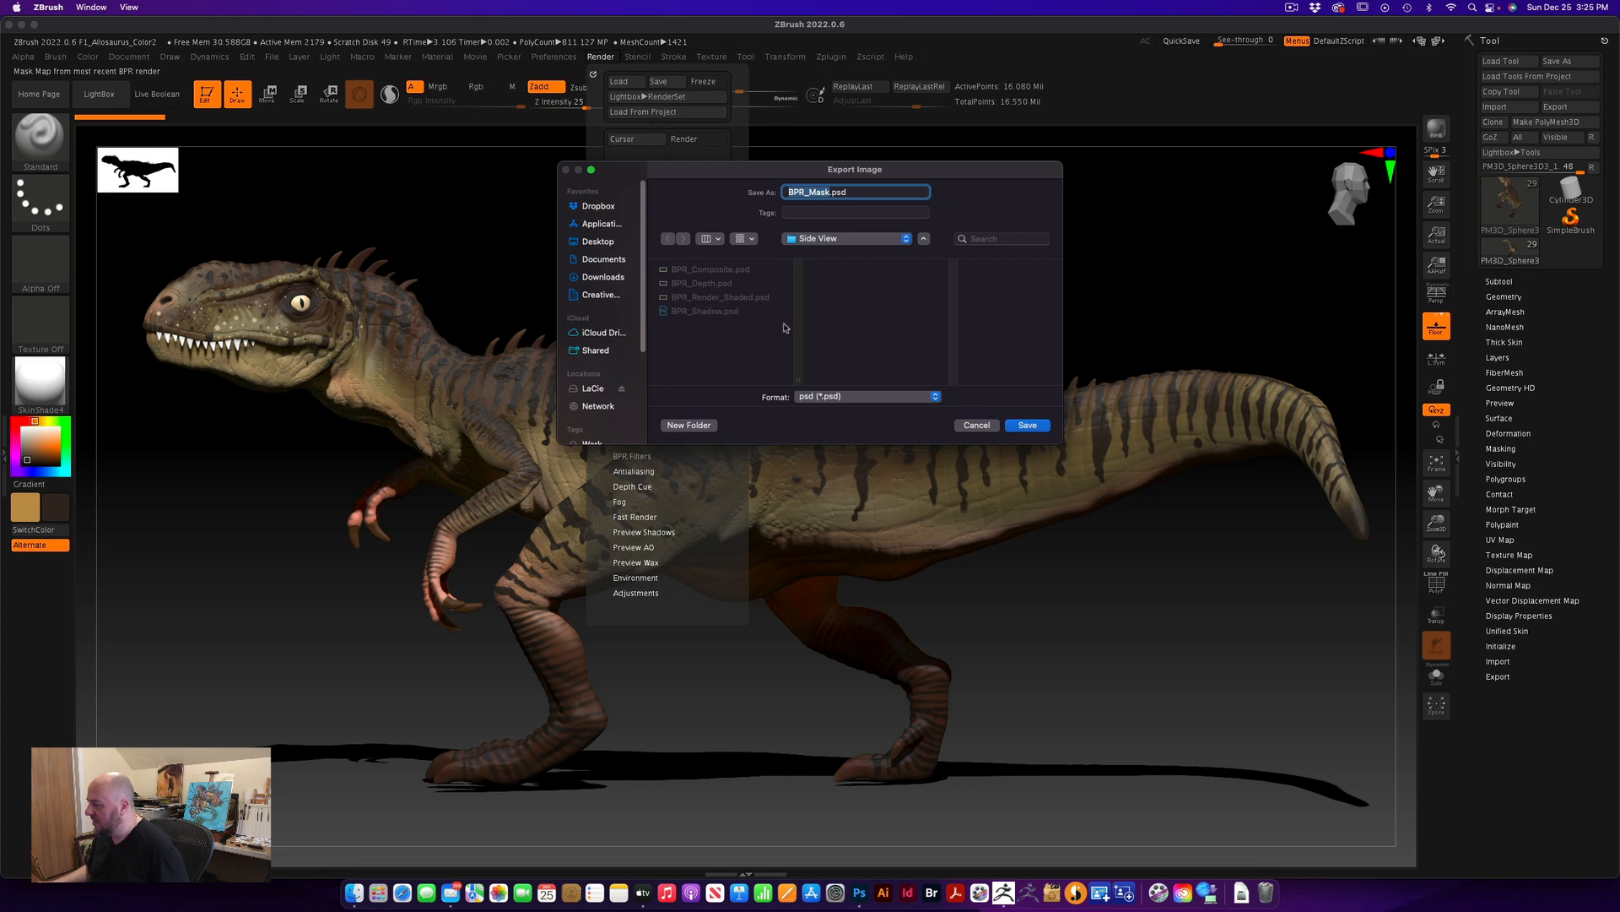
{"action": "left_click", "coordinate": [1027, 426]}
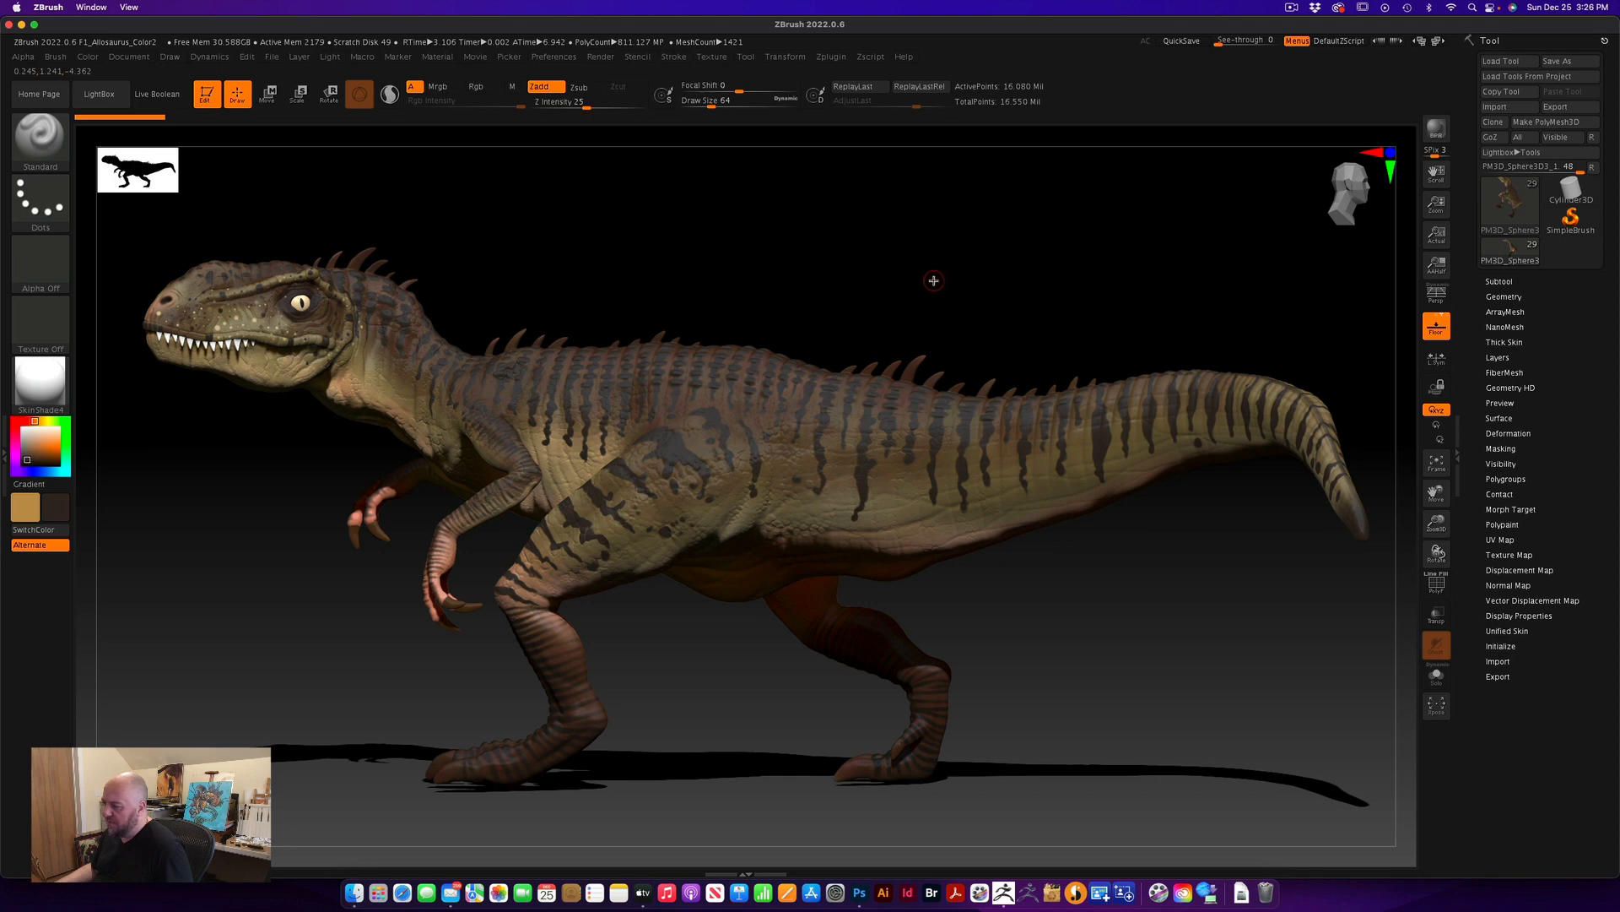
Turn the dinosaur to a three-quarter front view facing right, with the whole body in frame, and render it with BPR
{"action": "left_click_drag", "start_coordinate": [947, 286], "coordinate": [1036, 318]}
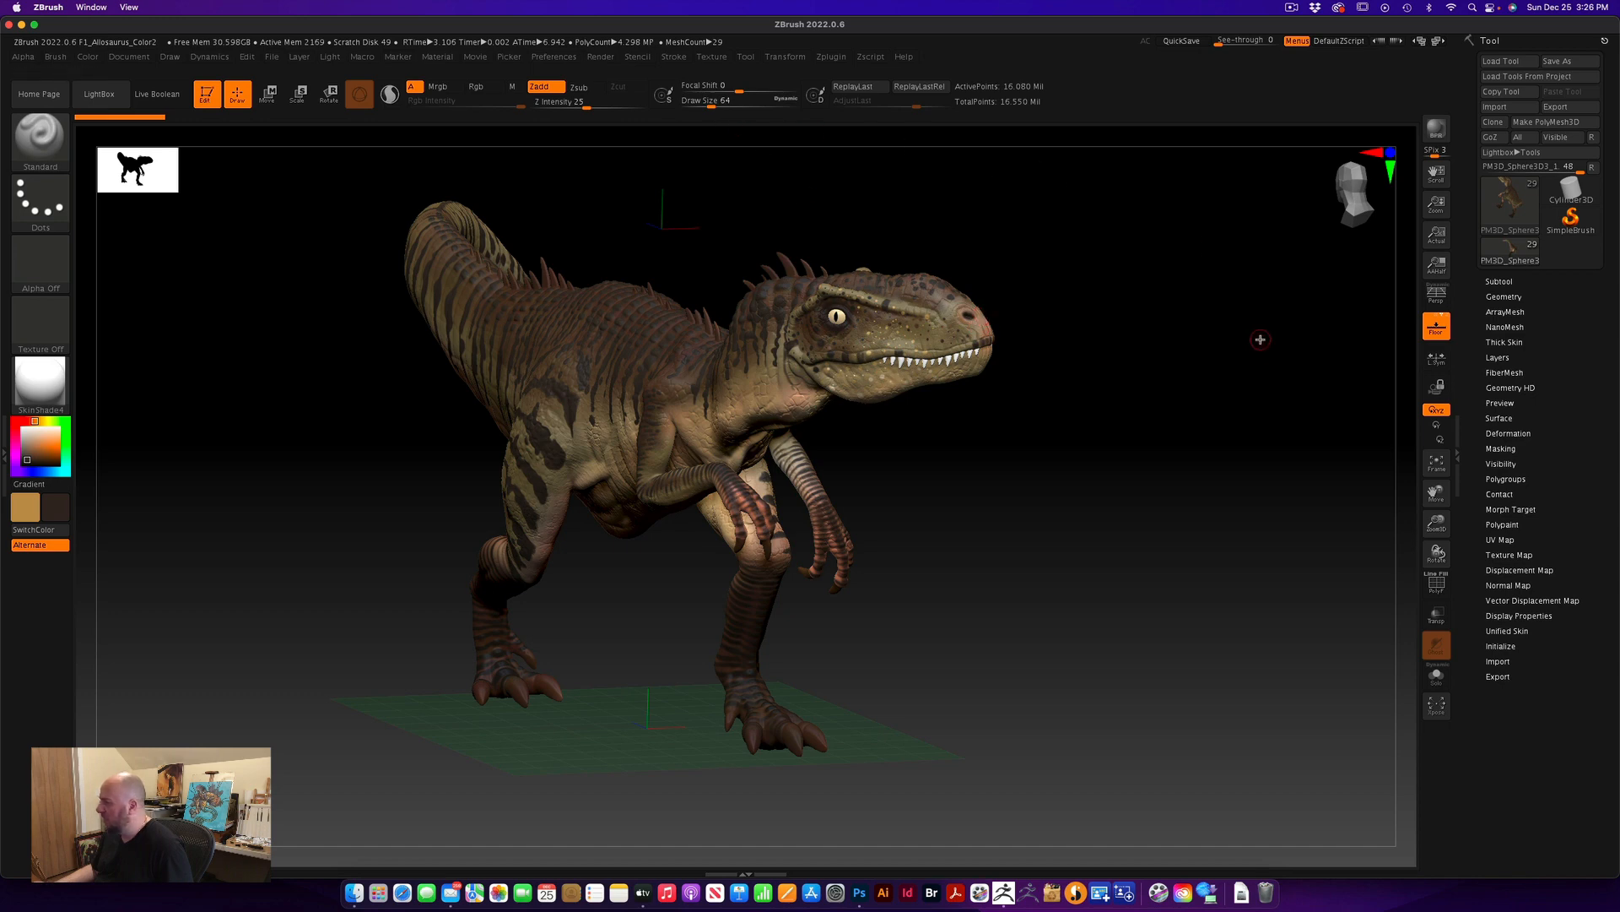
{"action": "left_click", "coordinate": [1437, 128]}
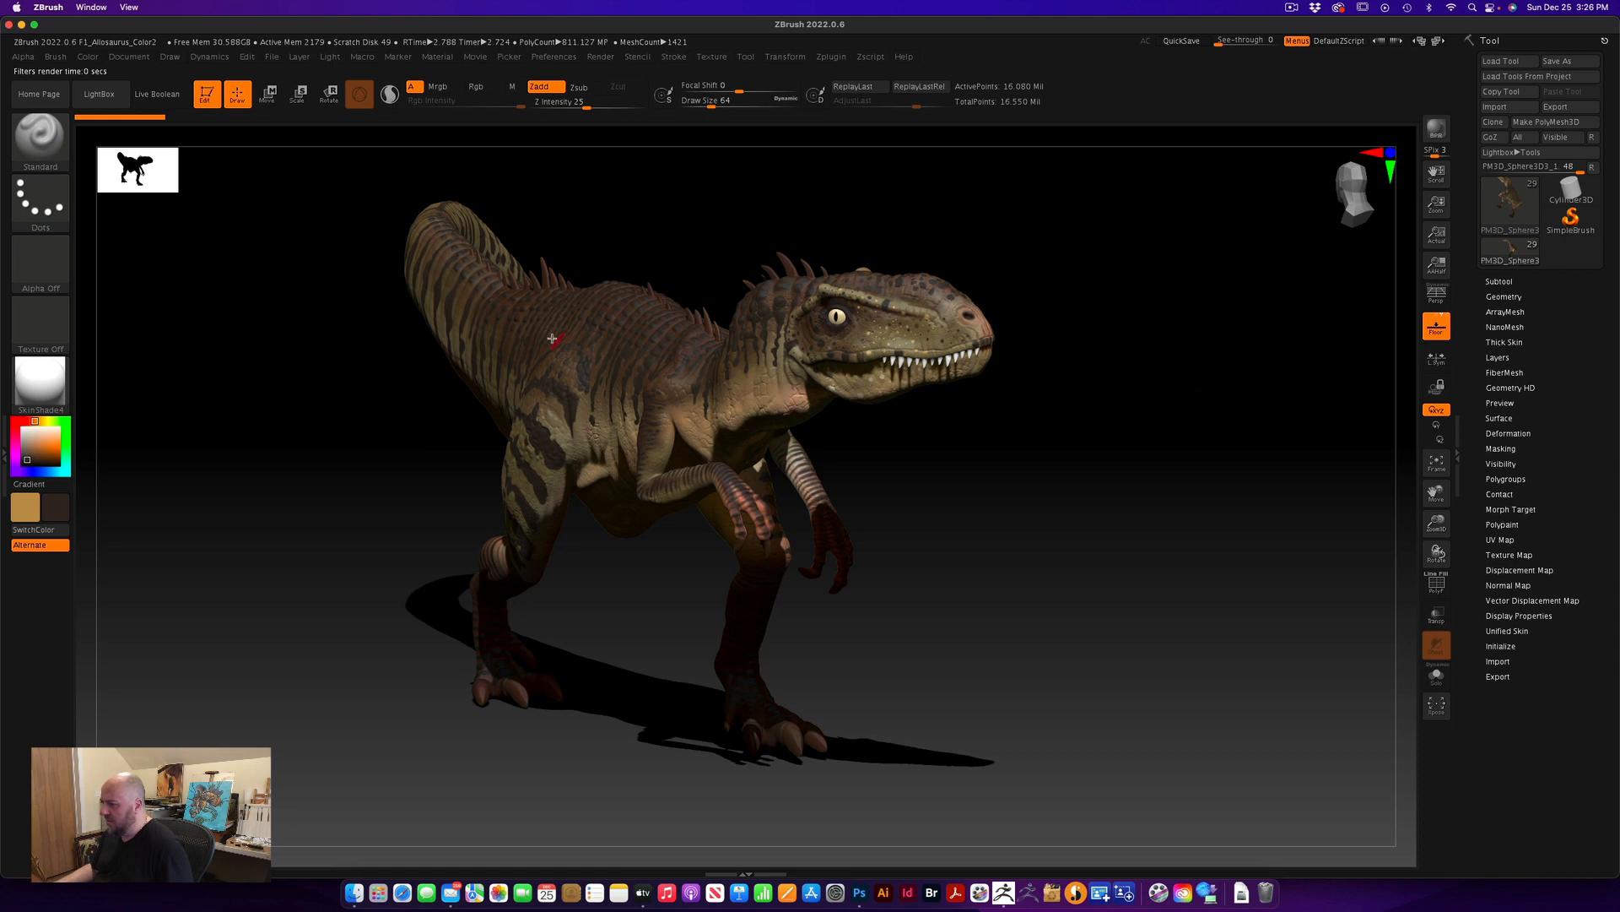
Start exporting the composite pass of the new render and create a folder named 3/4 View inside Donisaur
{"action": "left_click", "coordinate": [600, 57]}
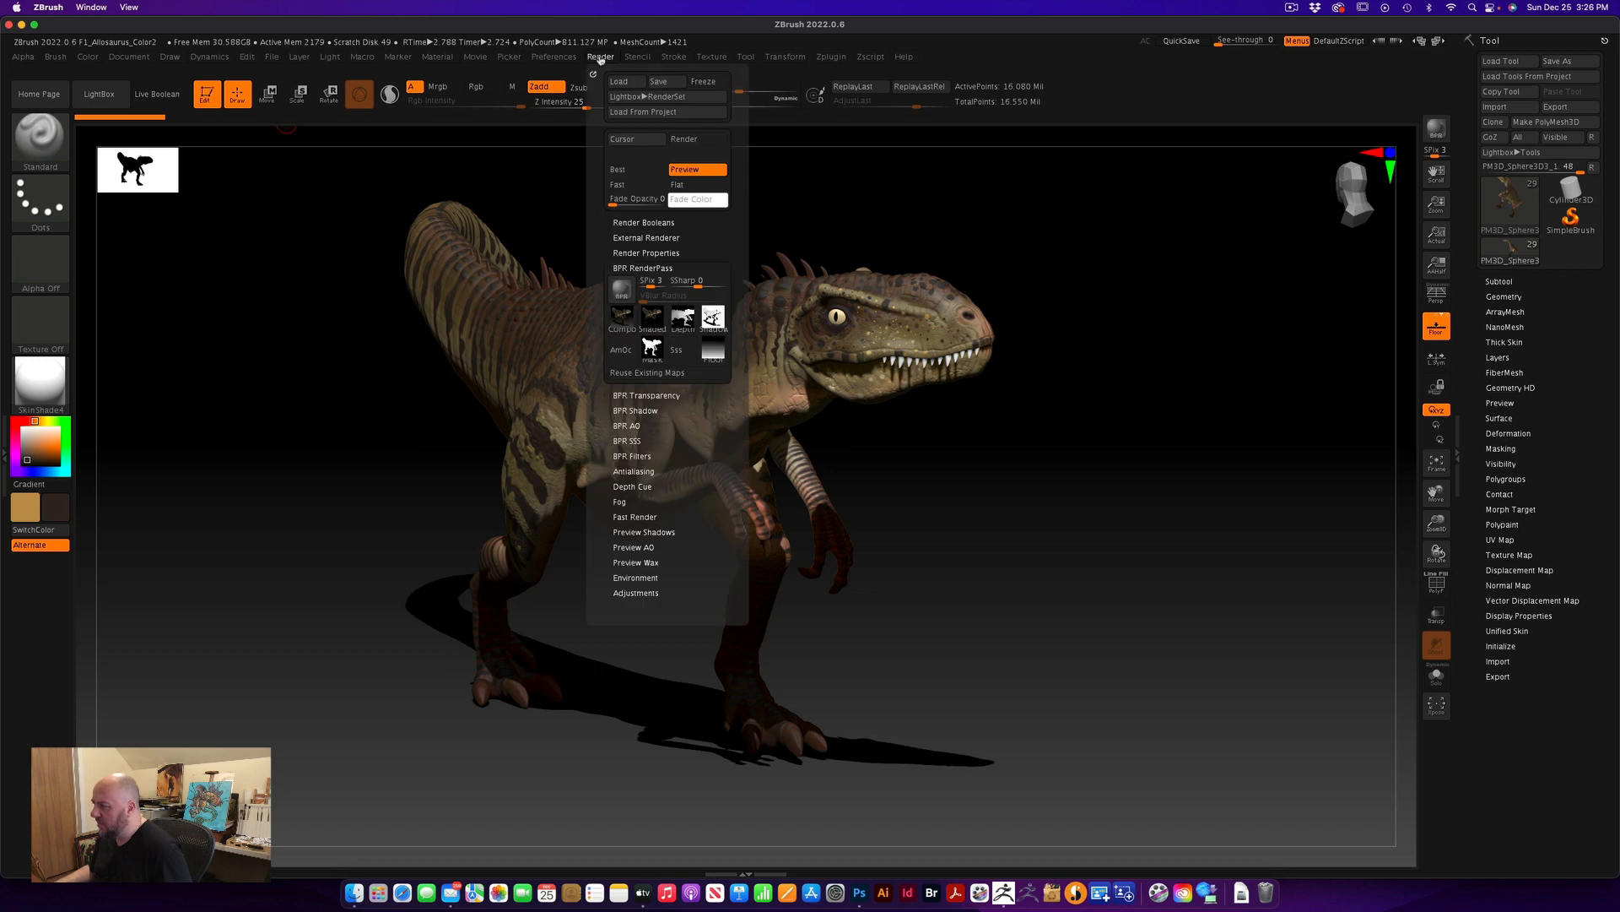
{"action": "mouse_move", "coordinate": [688, 318]}
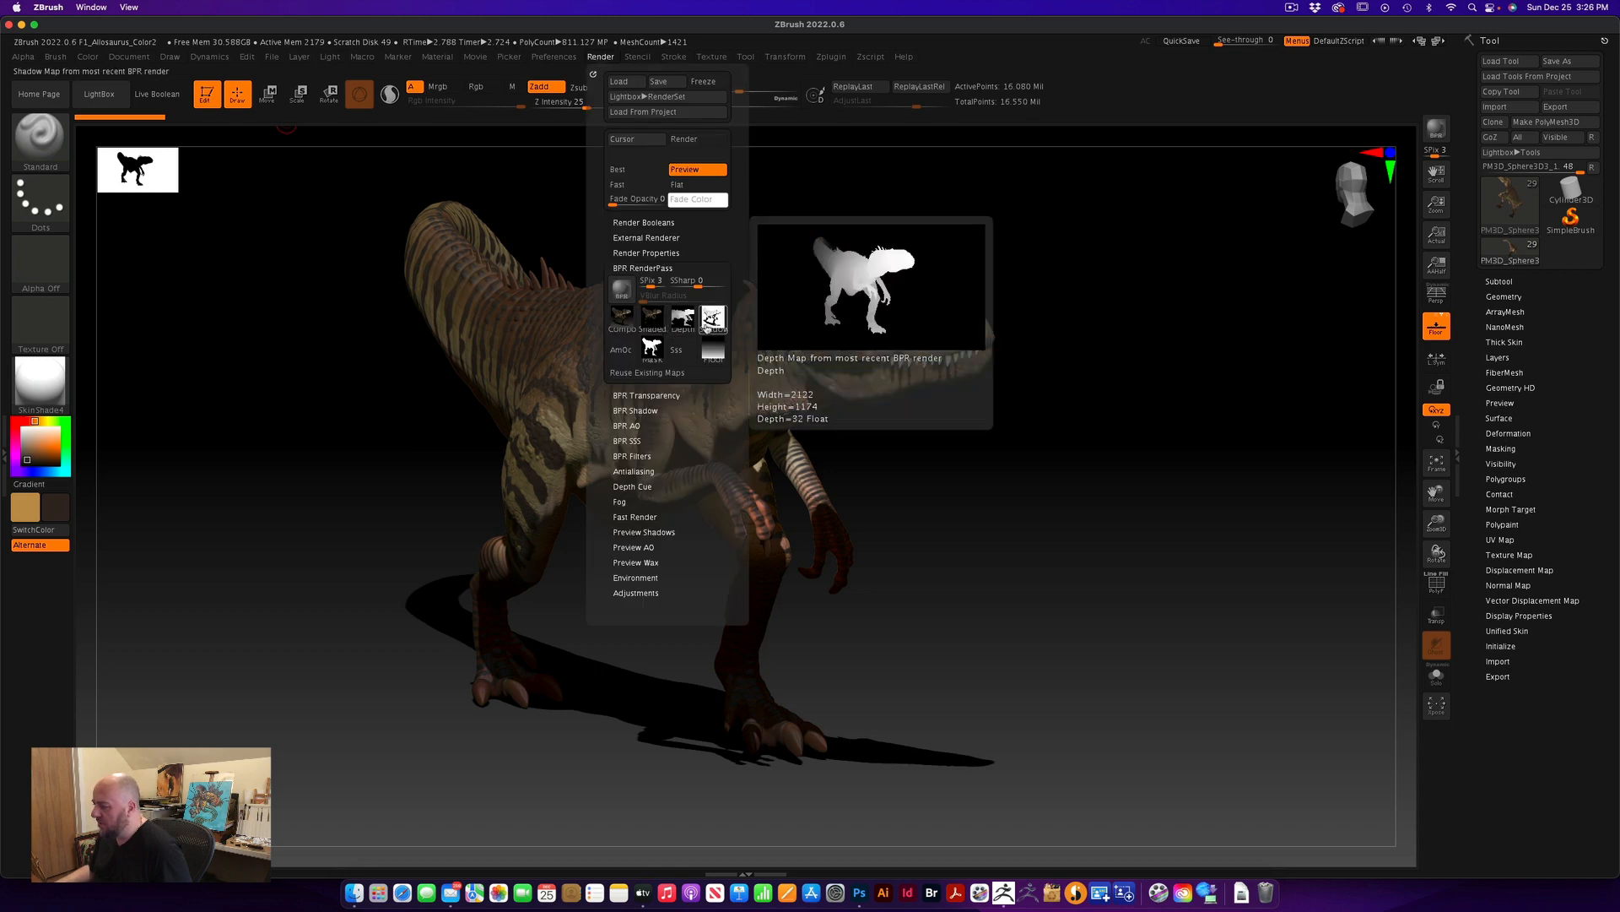
{"action": "left_click", "coordinate": [621, 321]}
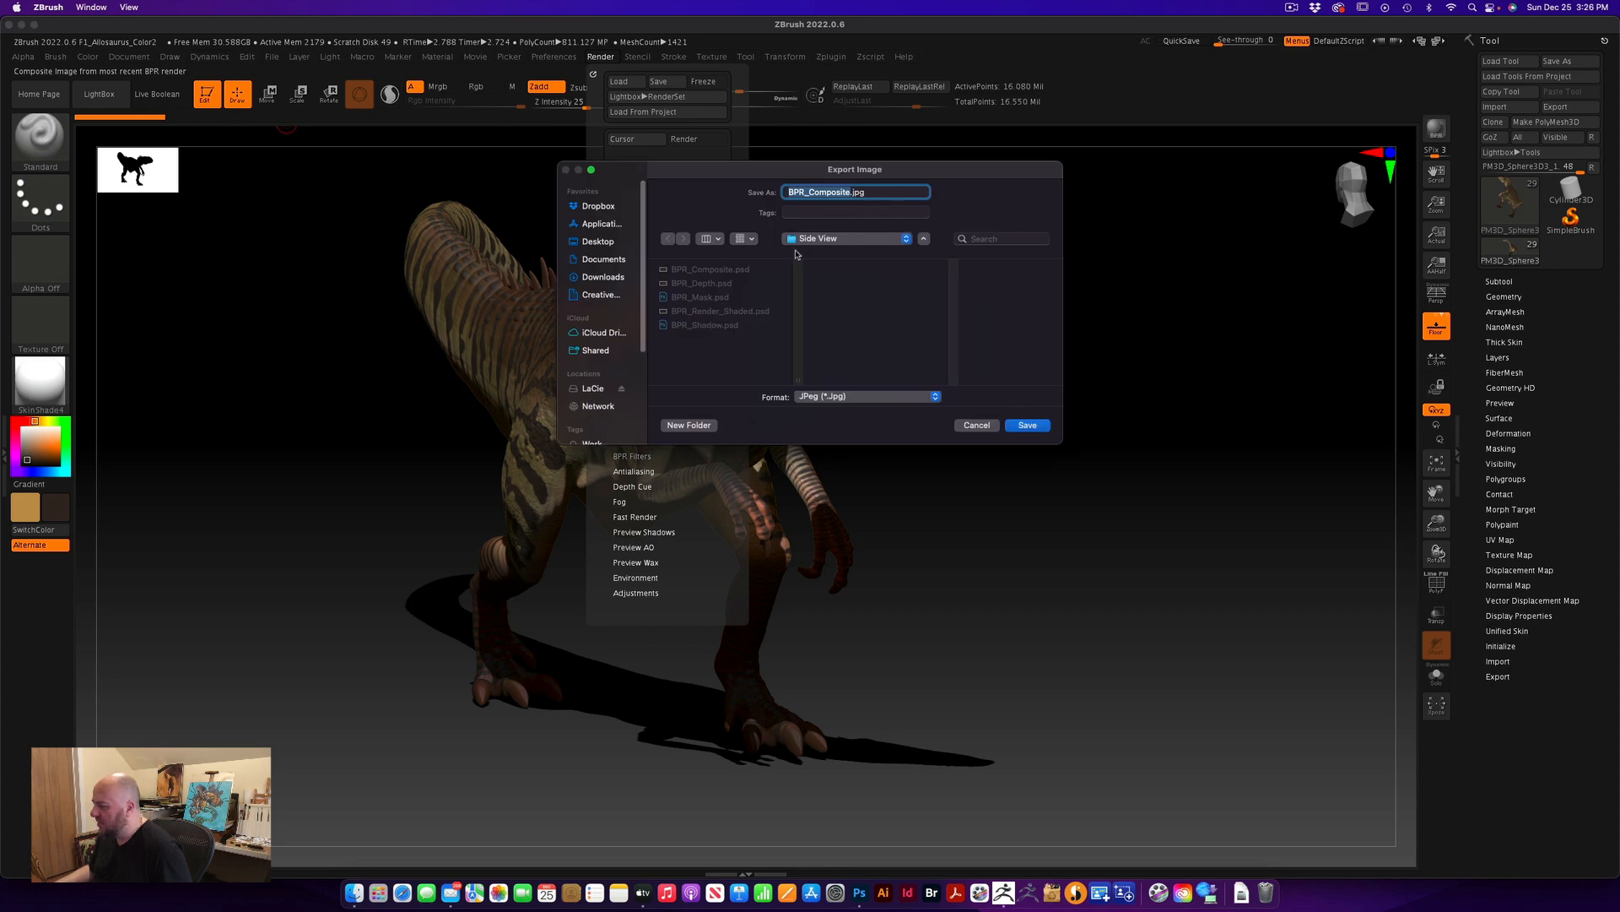
{"action": "left_click", "coordinate": [808, 242]}
{"action": "left_click", "coordinate": [812, 254]}
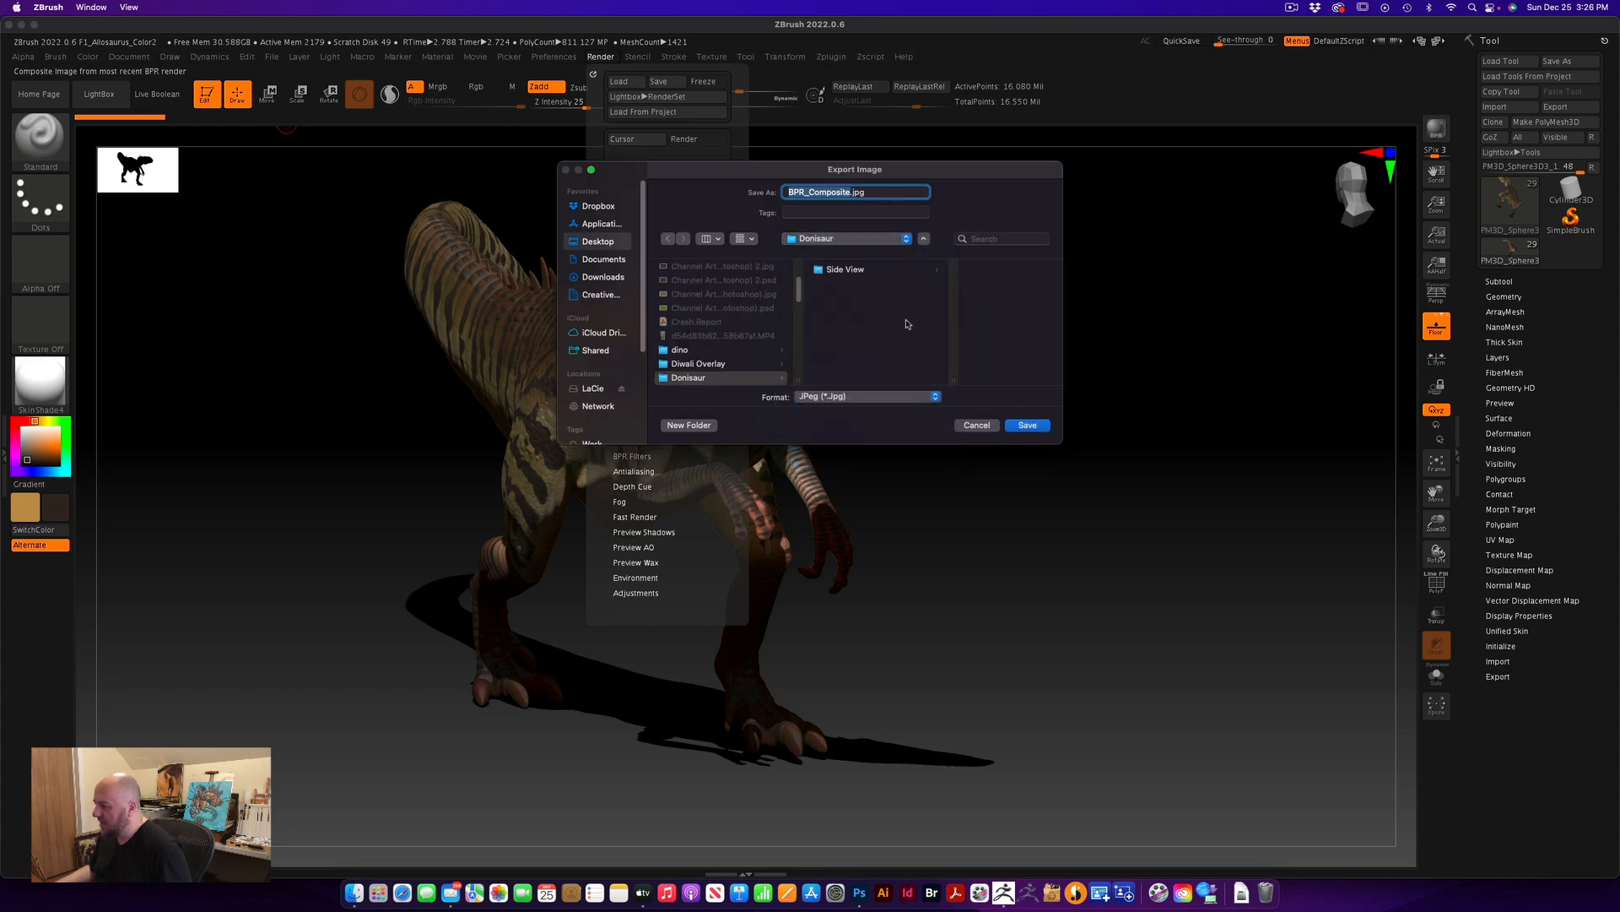
{"action": "left_click", "coordinate": [689, 425]}
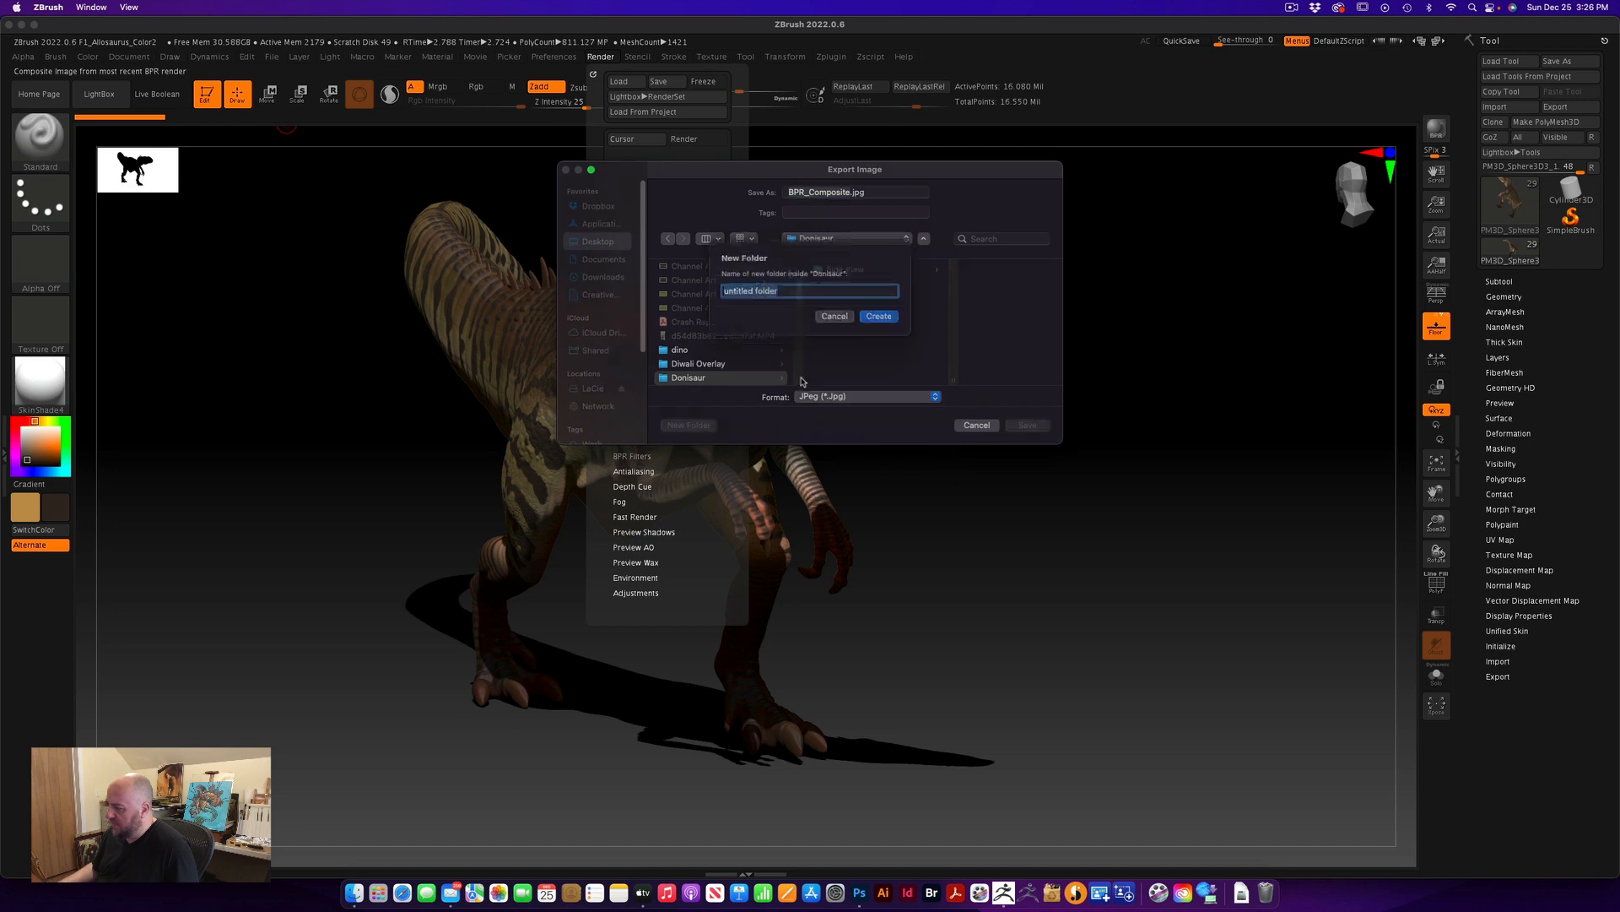
{"action": "type", "text": "3"}
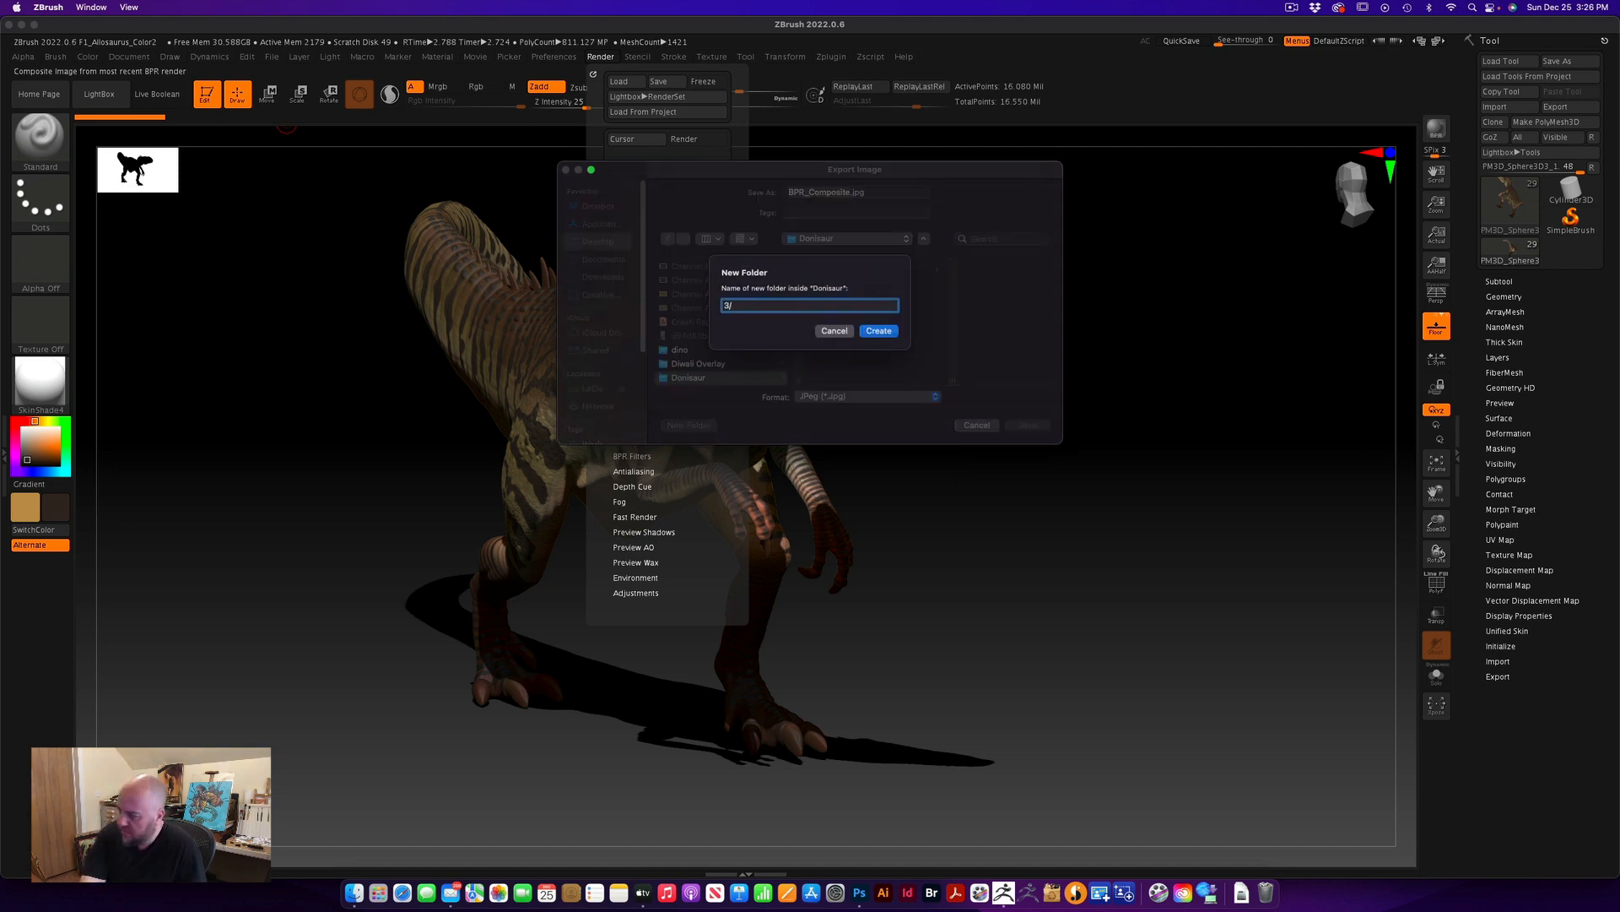
{"action": "type", "text": "/4 "}
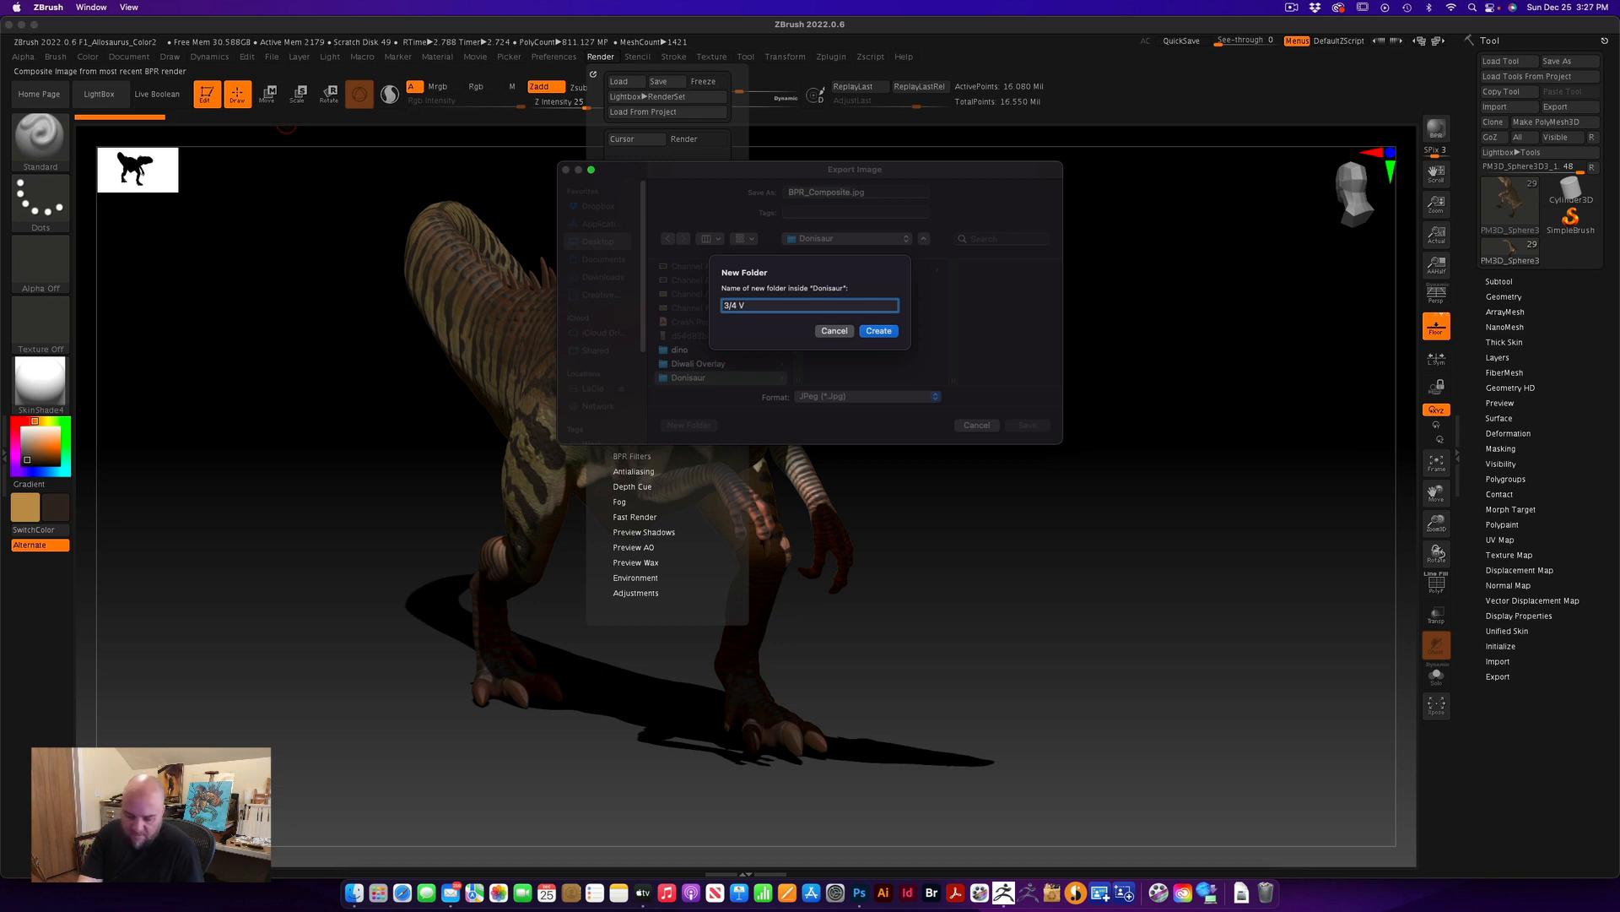
{"action": "type", "text": "View"}
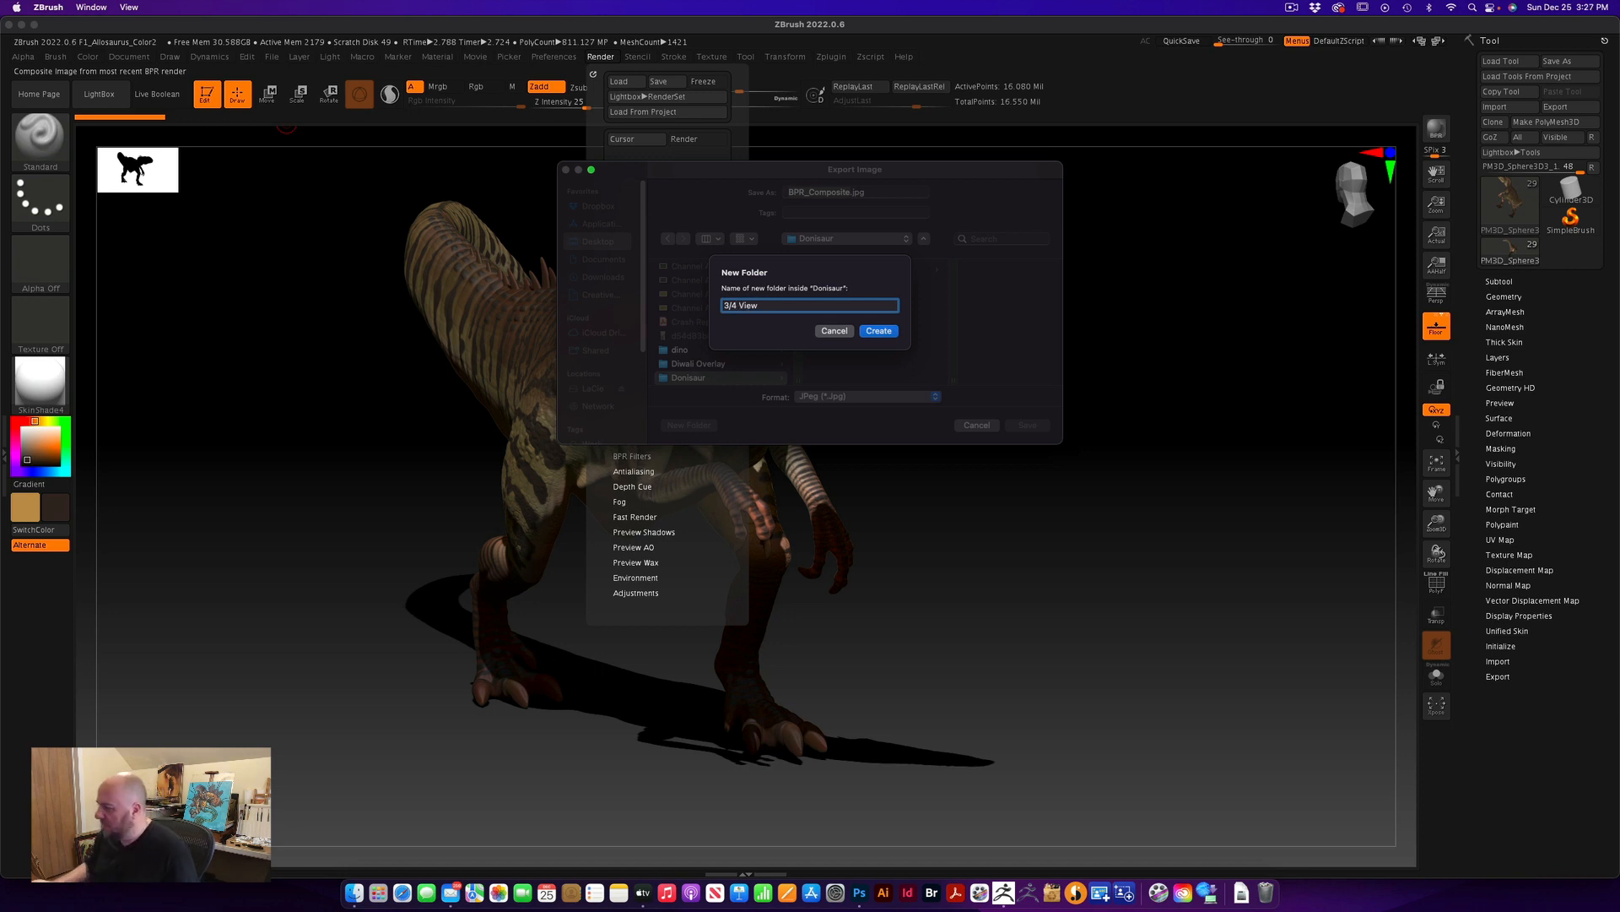
{"action": "left_click", "coordinate": [869, 328]}
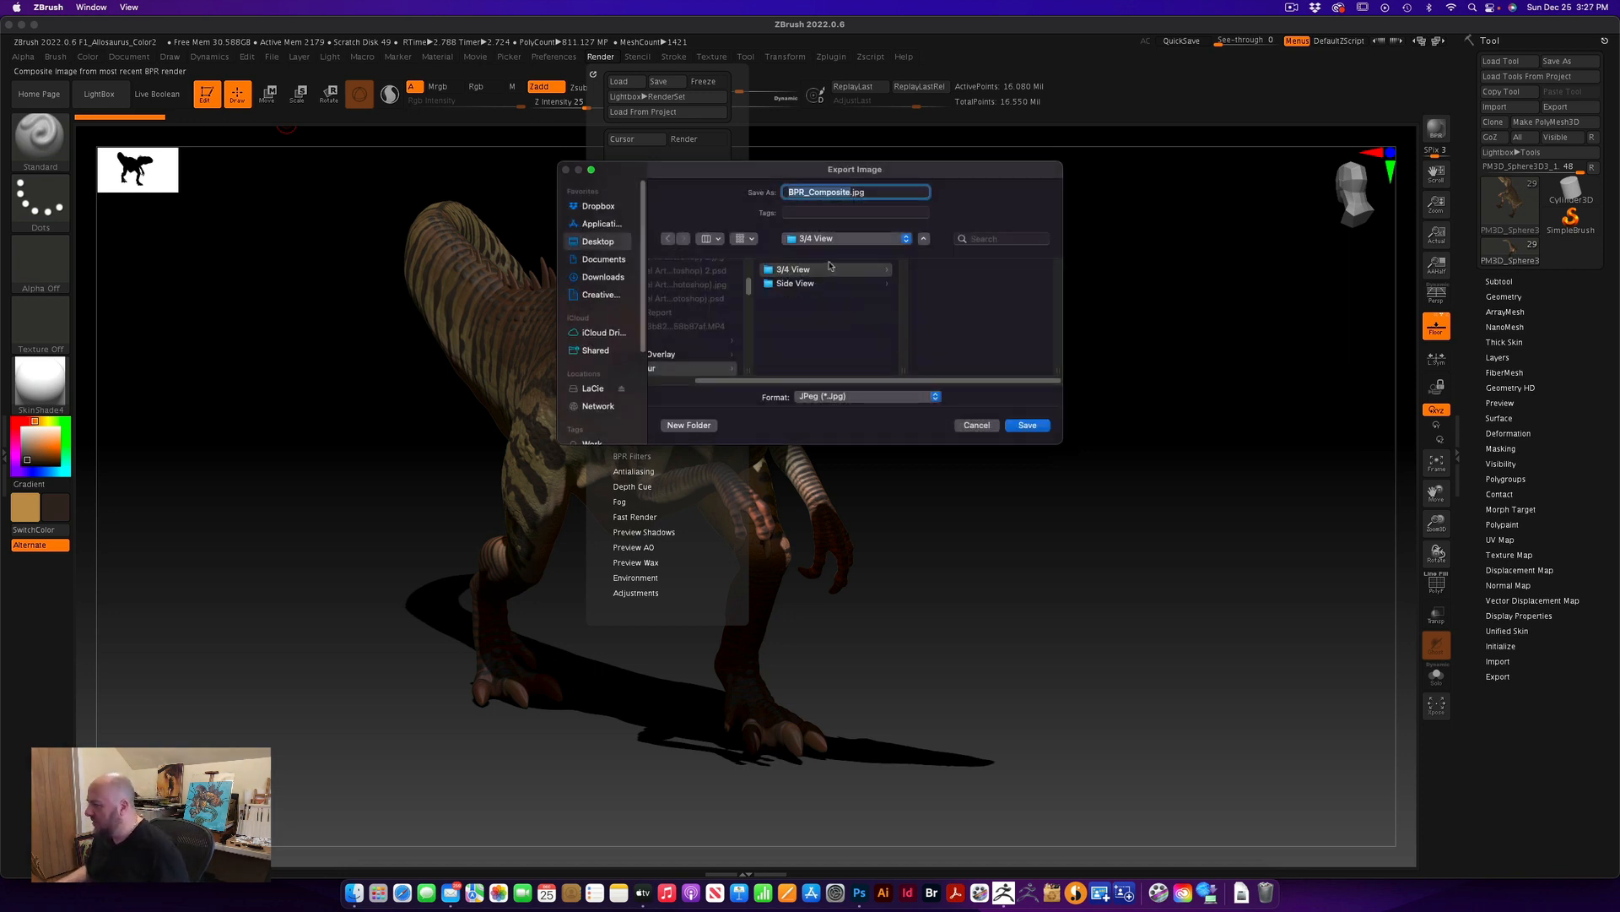
Save the composite pass as BPR_Composite in psd format in the 3/4 View folder
{"action": "left_click", "coordinate": [878, 401]}
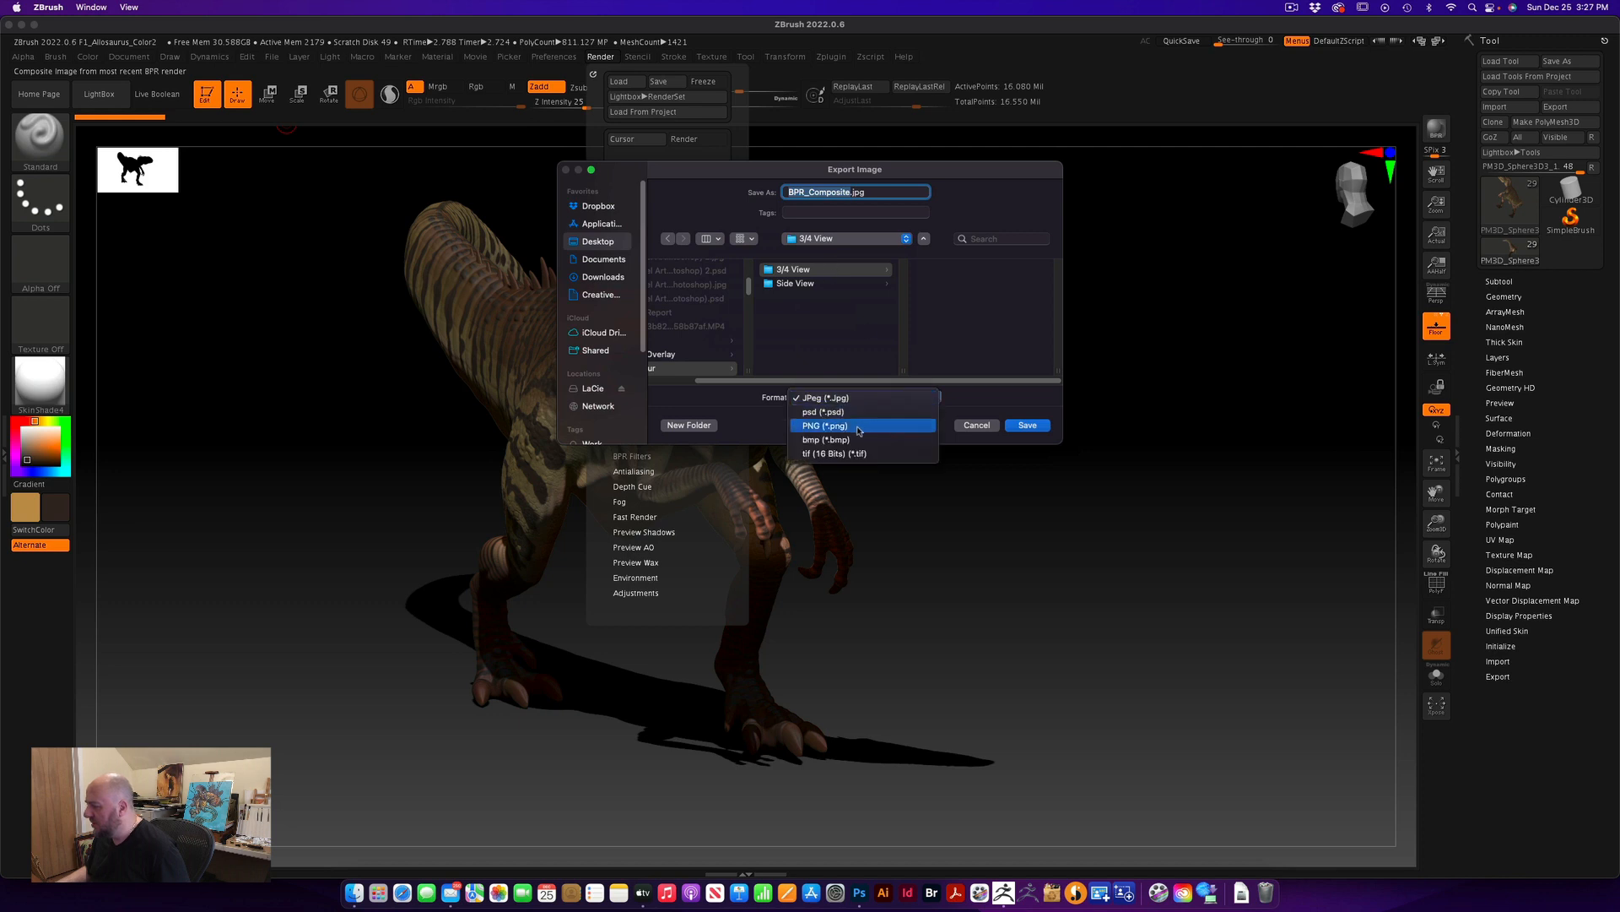
{"action": "left_click", "coordinate": [858, 412]}
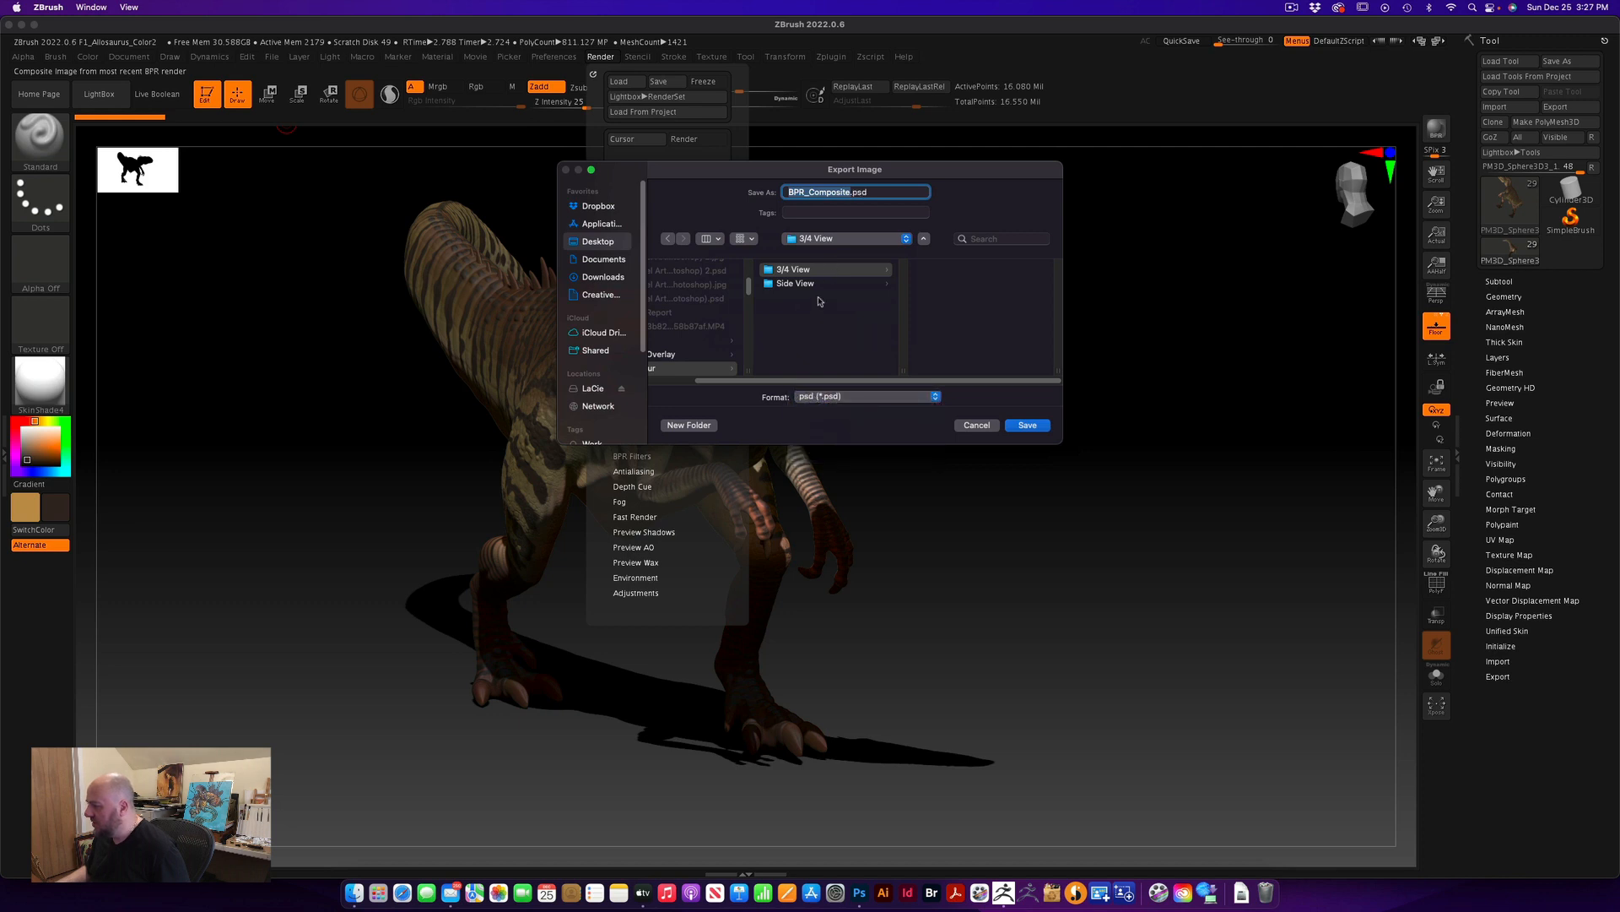
{"action": "left_click", "coordinate": [1028, 427]}
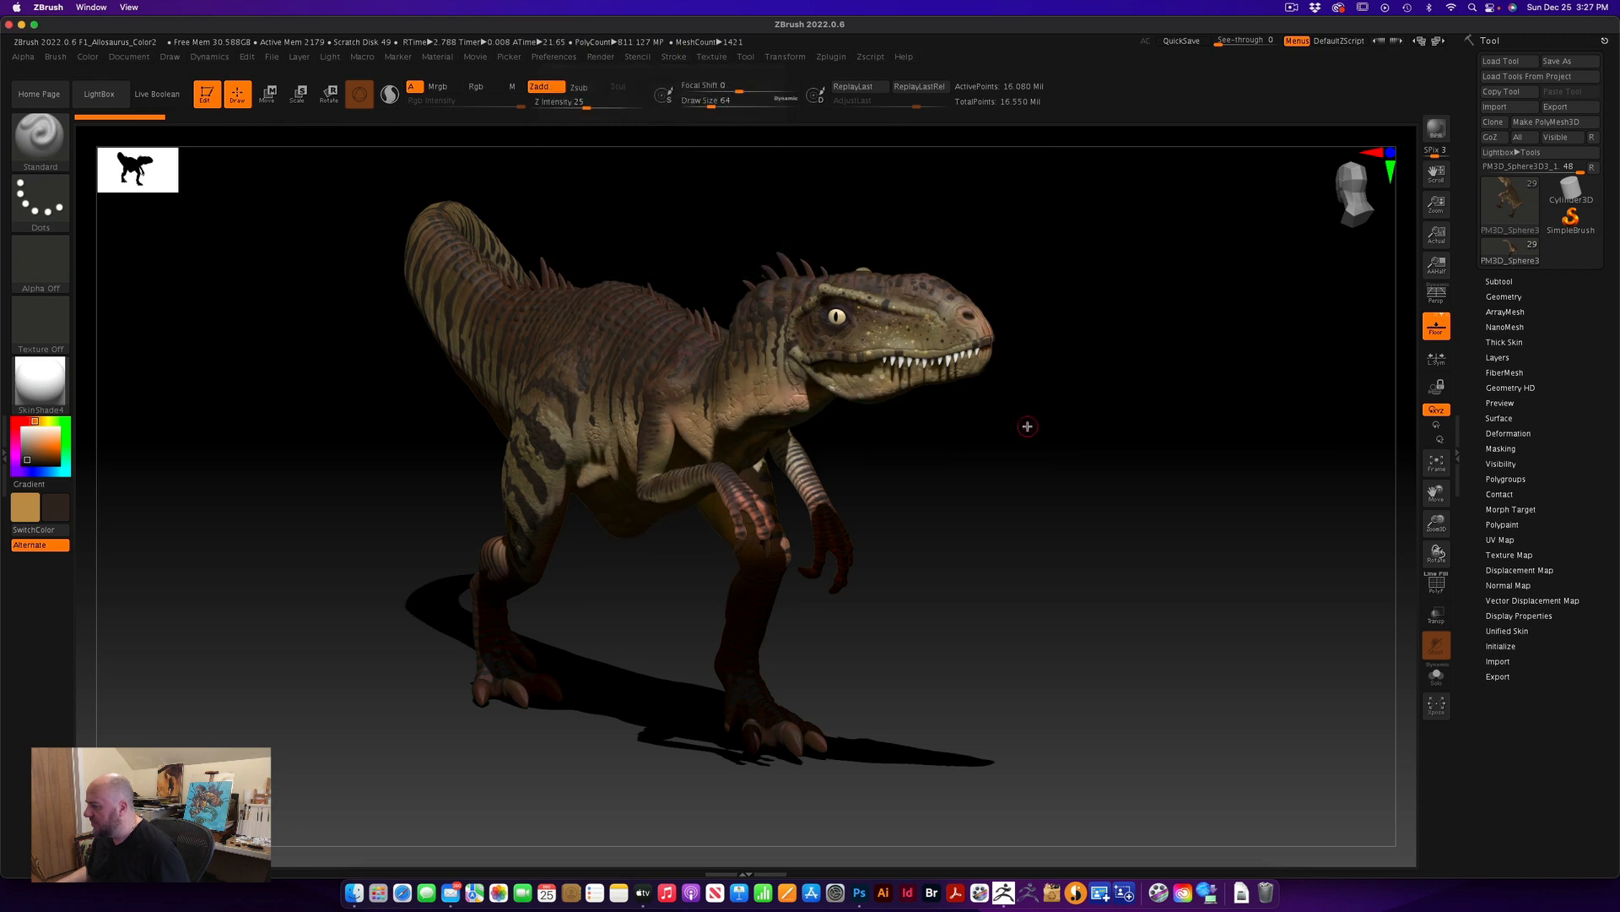
Export the shaded render pass to the 3/4 View folder as BPR_Render_Shaded in psd format
{"action": "left_click", "coordinate": [598, 57]}
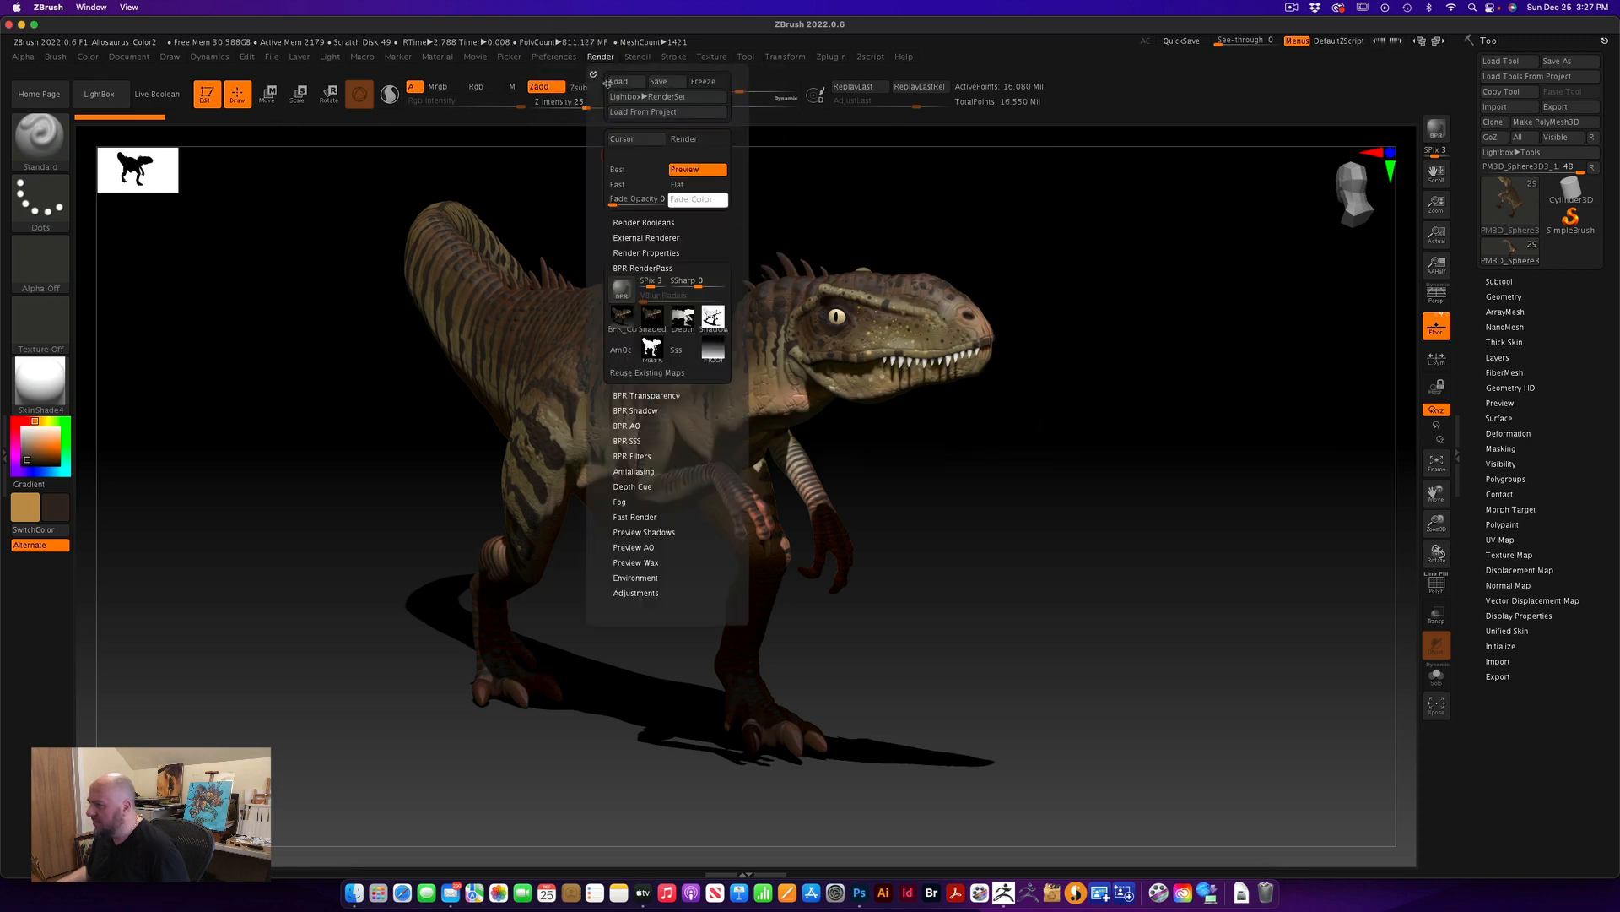
{"action": "left_click", "coordinate": [651, 317]}
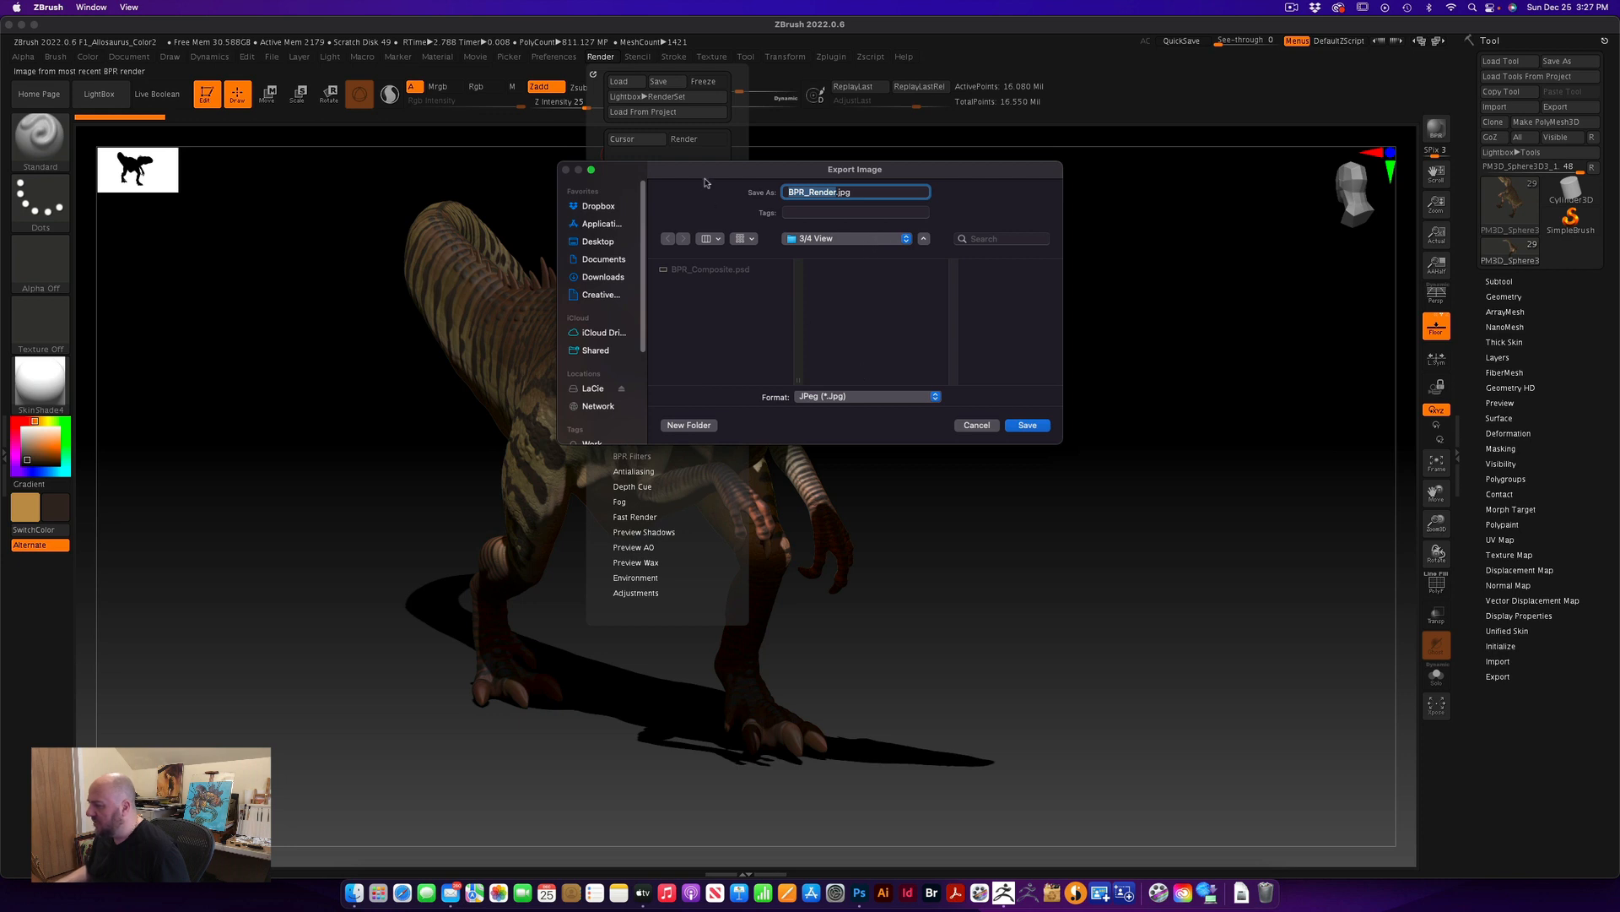
{"action": "mouse_move", "coordinate": [705, 183]}
{"action": "left_mouse_down"}
{"action": "mouse_move", "coordinate": [710, 328]}
{"action": "mouse_move", "coordinate": [745, 364]}
{"action": "mouse_move", "coordinate": [699, 212]}
{"action": "left_mouse_up"}
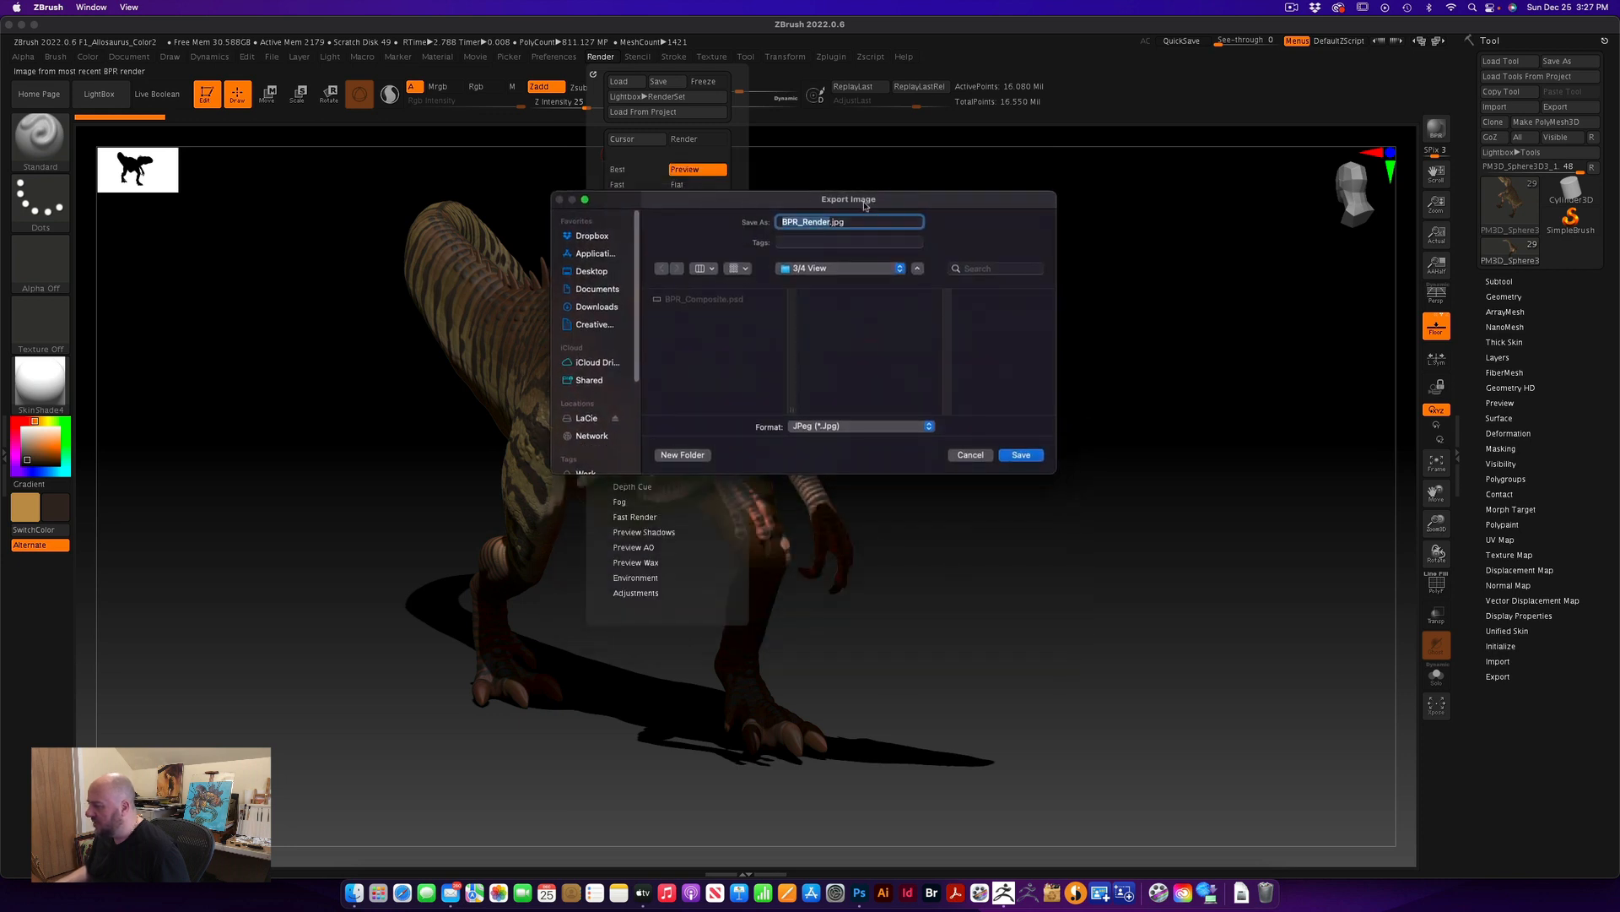
{"action": "left_click", "coordinate": [842, 425]}
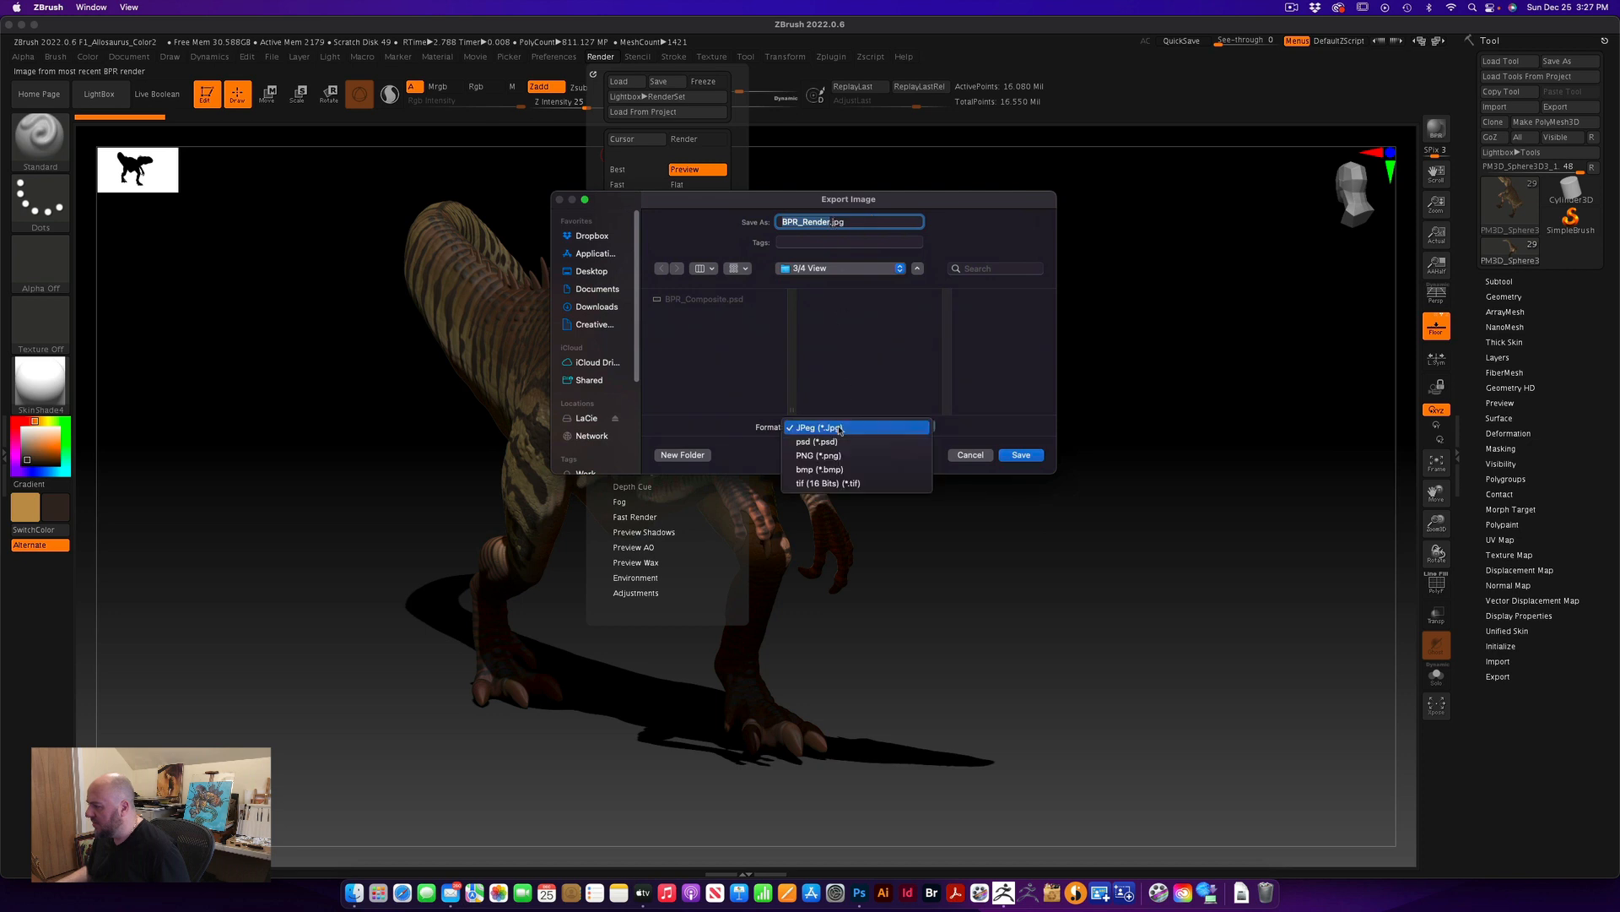
{"action": "key", "text": "Return"}
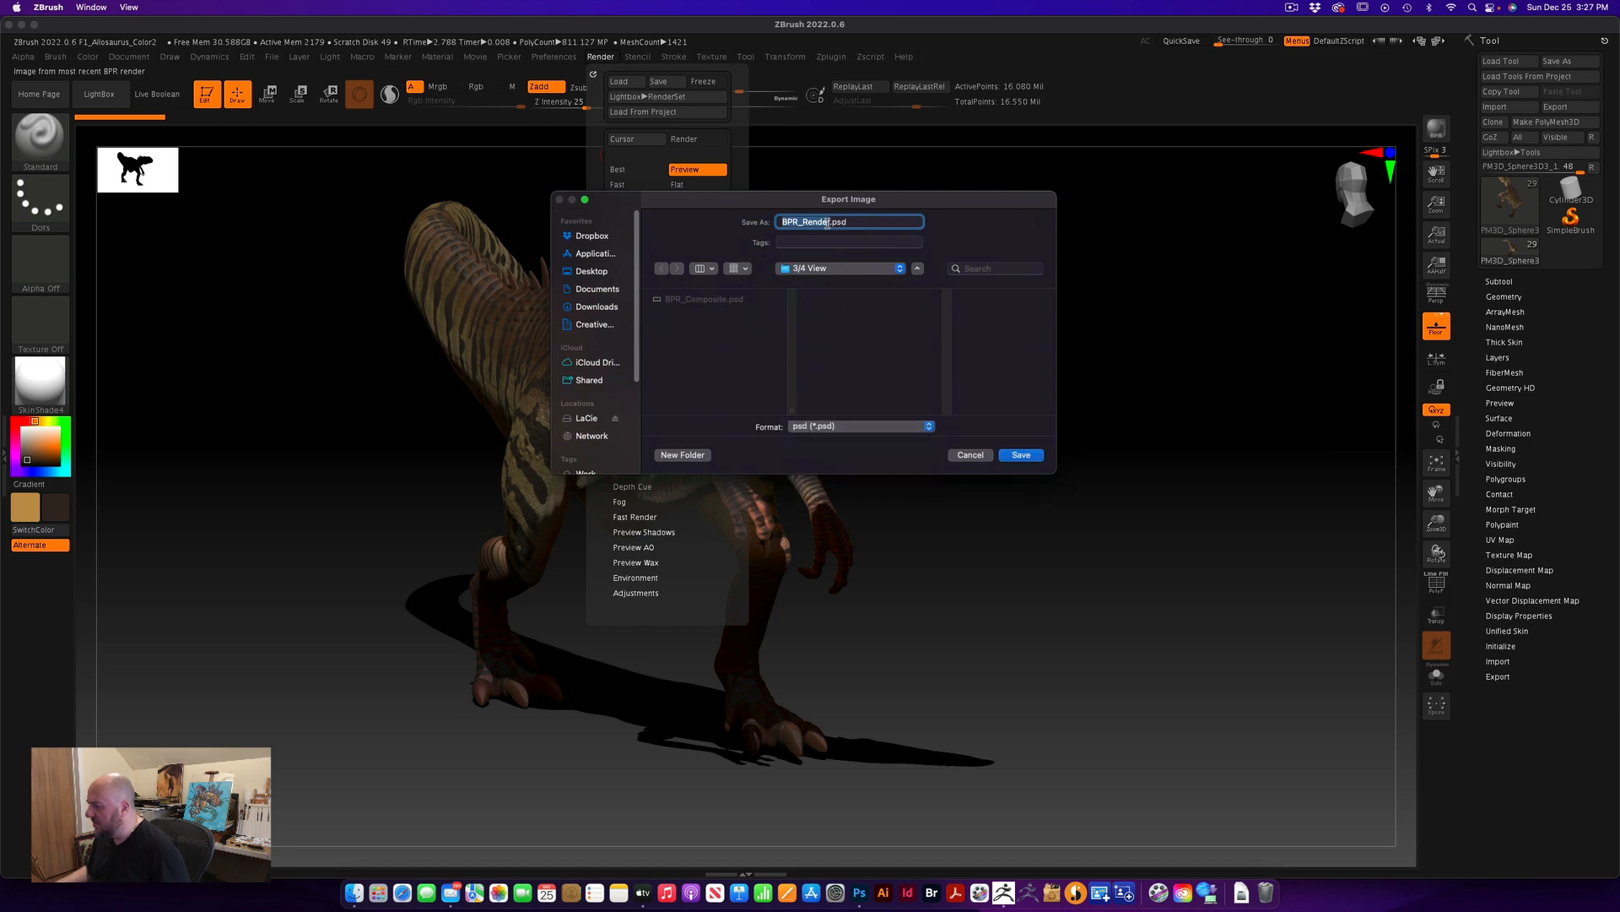
{"action": "left_click", "coordinate": [830, 222]}
{"action": "type", "text": "_"}
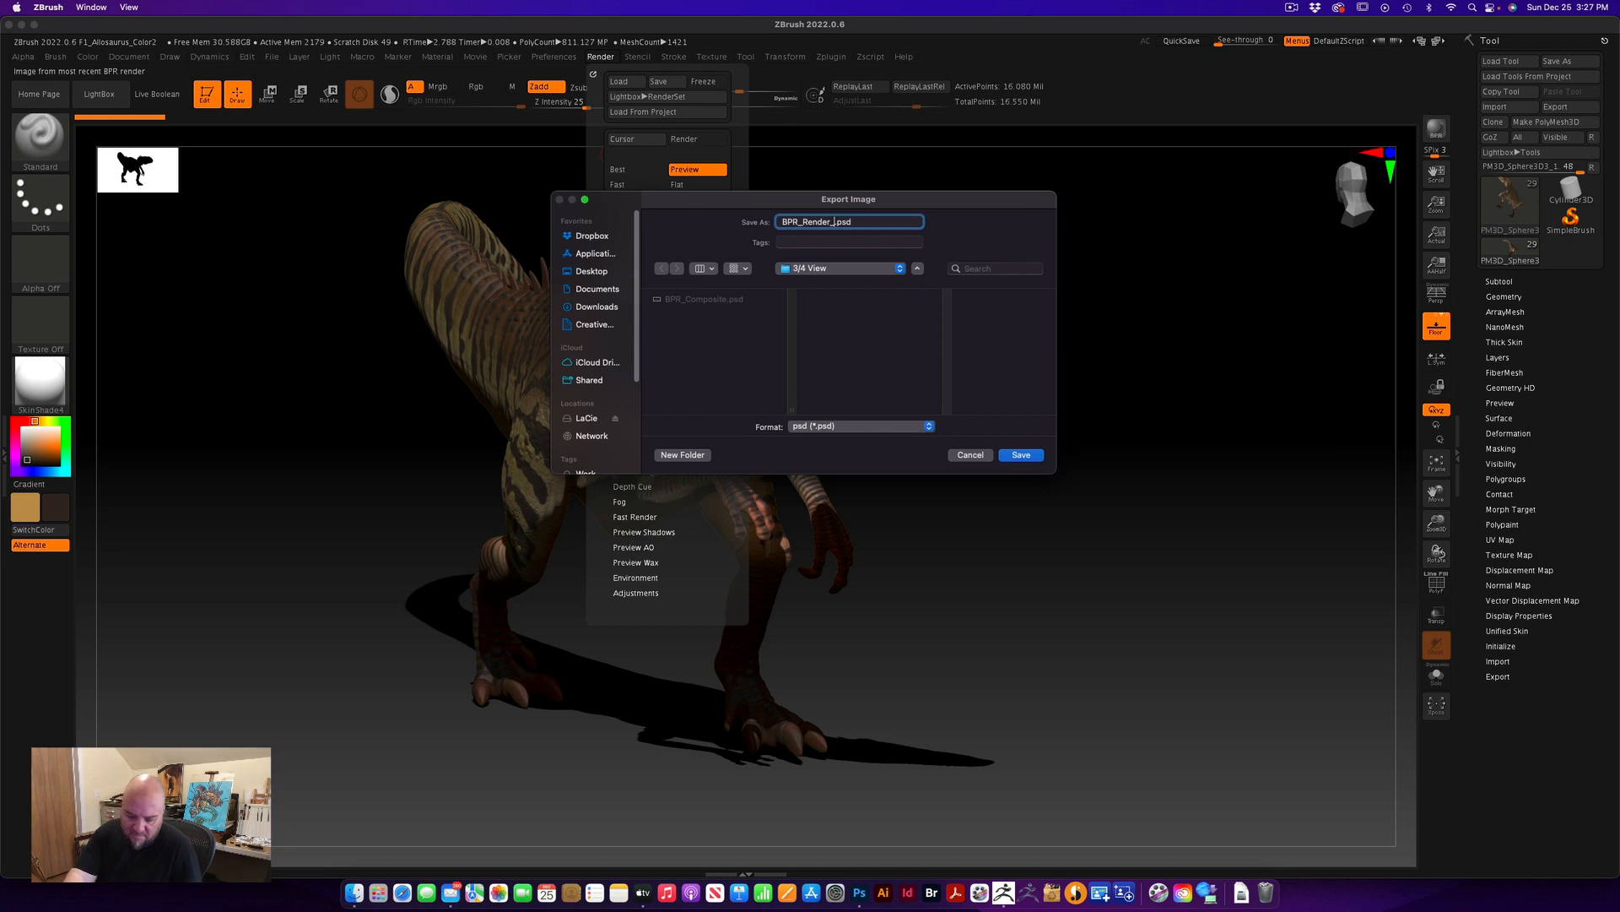
{"action": "type", "text": "Shaded"}
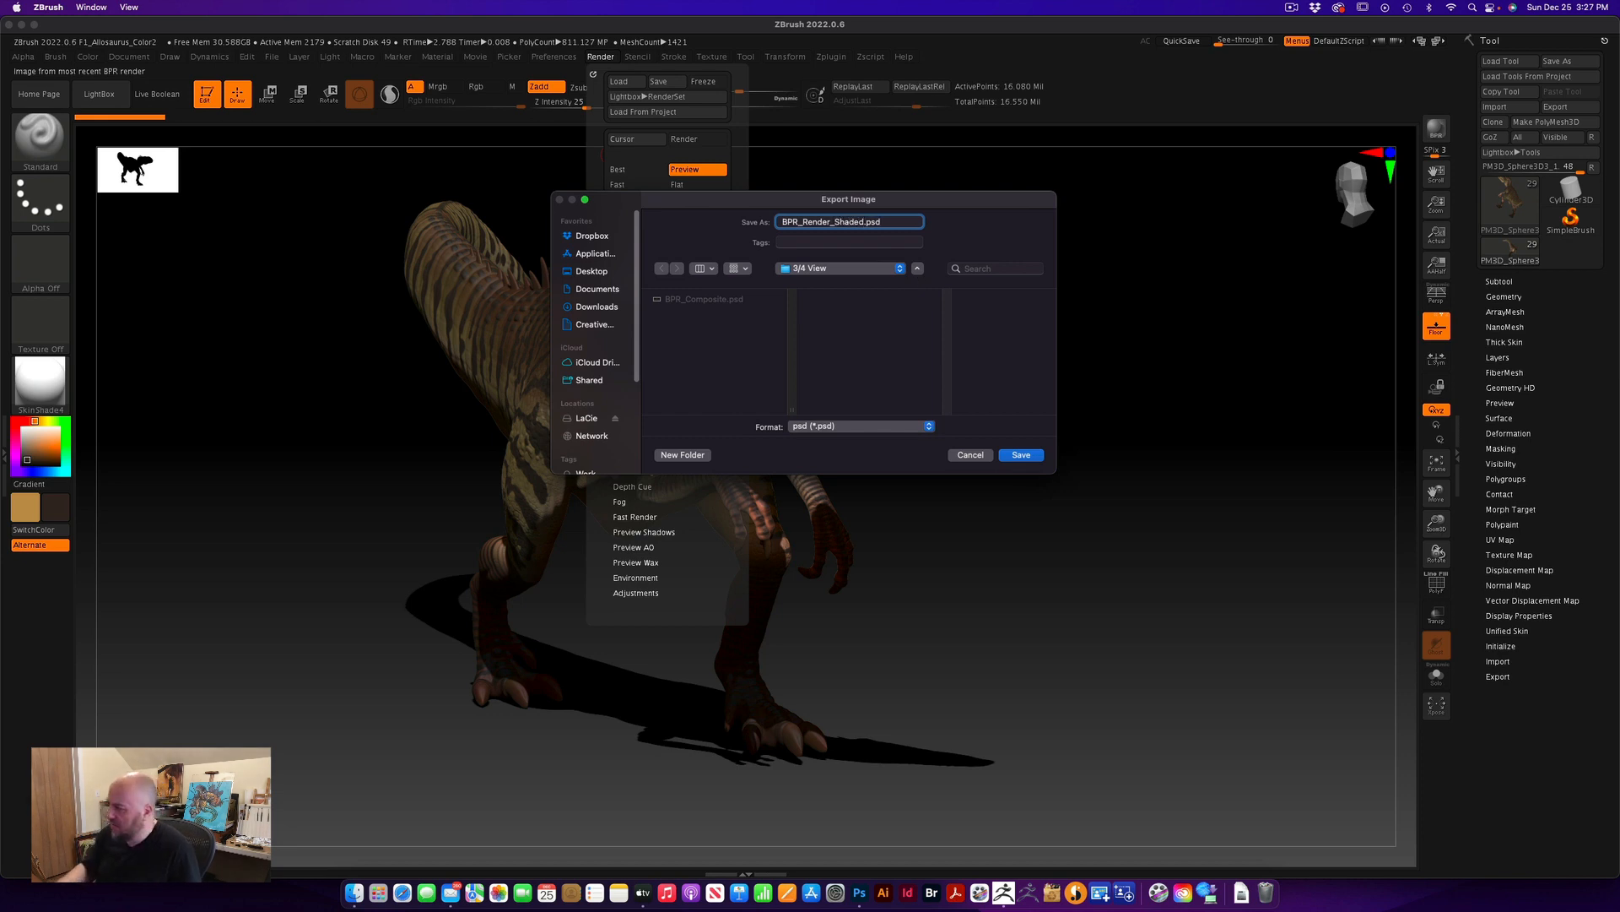
{"action": "left_click", "coordinate": [1022, 455]}
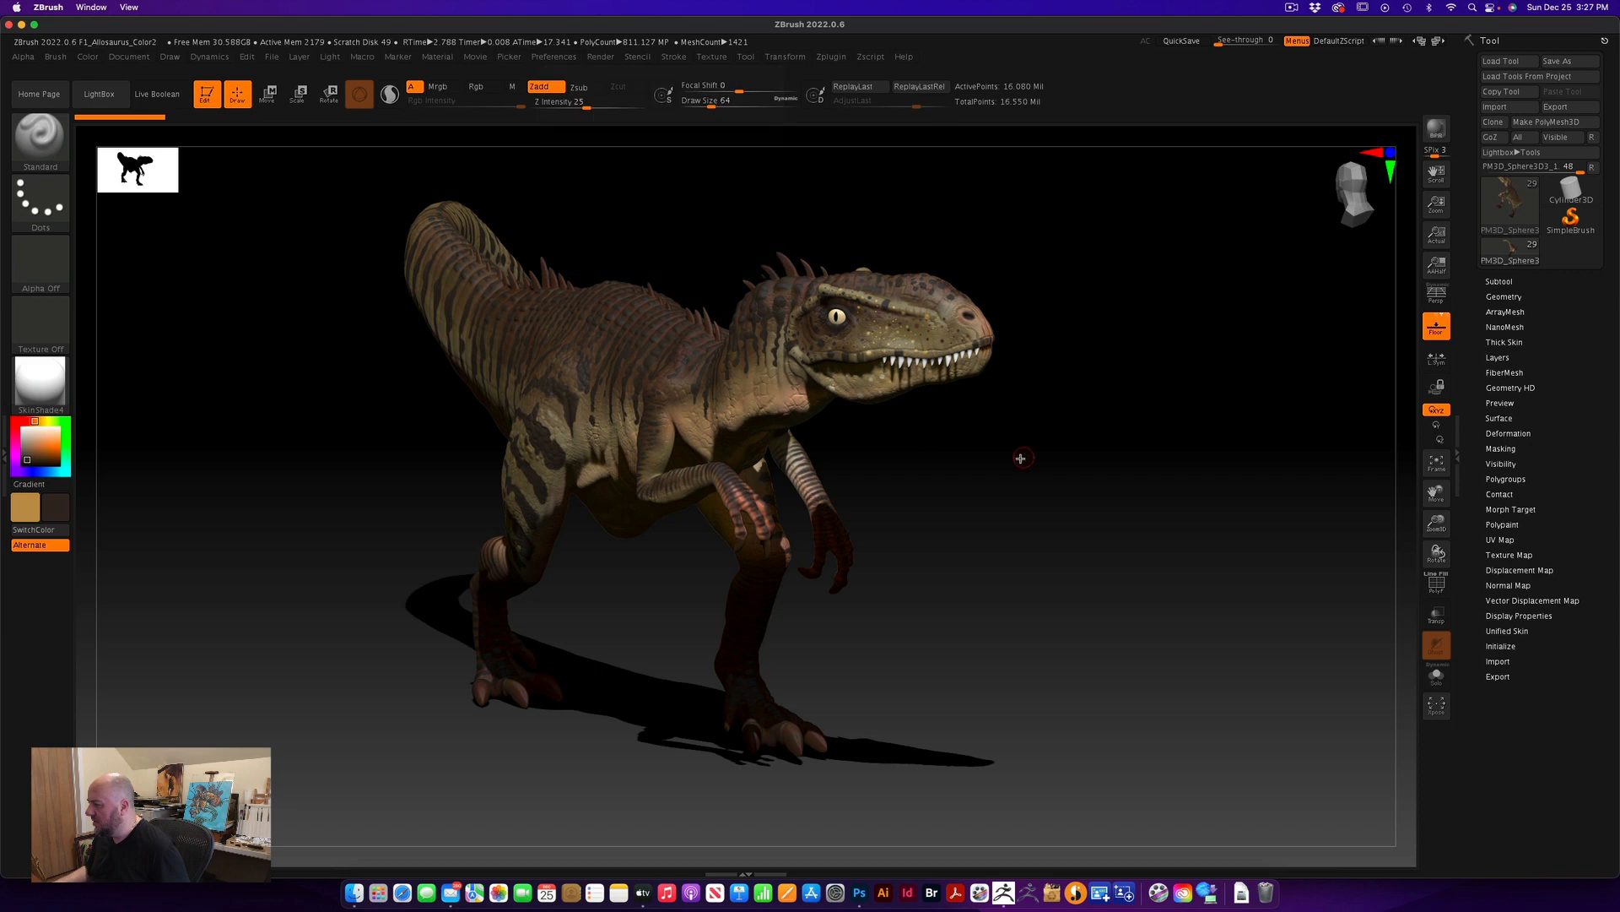
Export the depth and shadow render passes to the 3/4 View folder as BPR_Depth.psd and BPR_Shadow.psd
{"action": "left_click", "coordinate": [601, 56]}
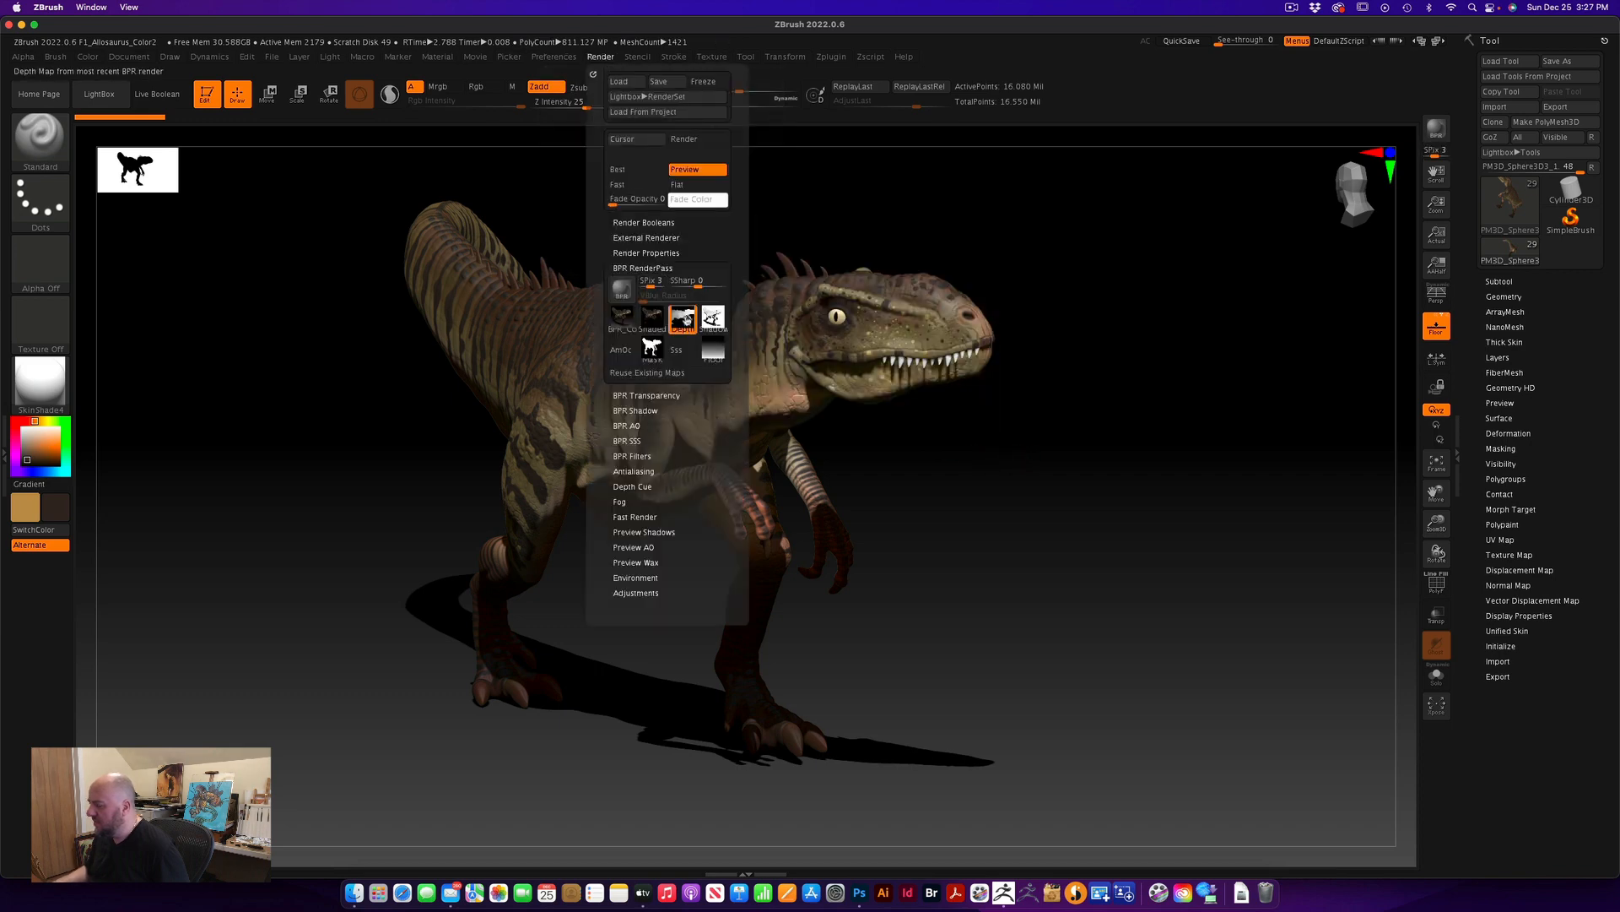
{"action": "left_click", "coordinate": [683, 317]}
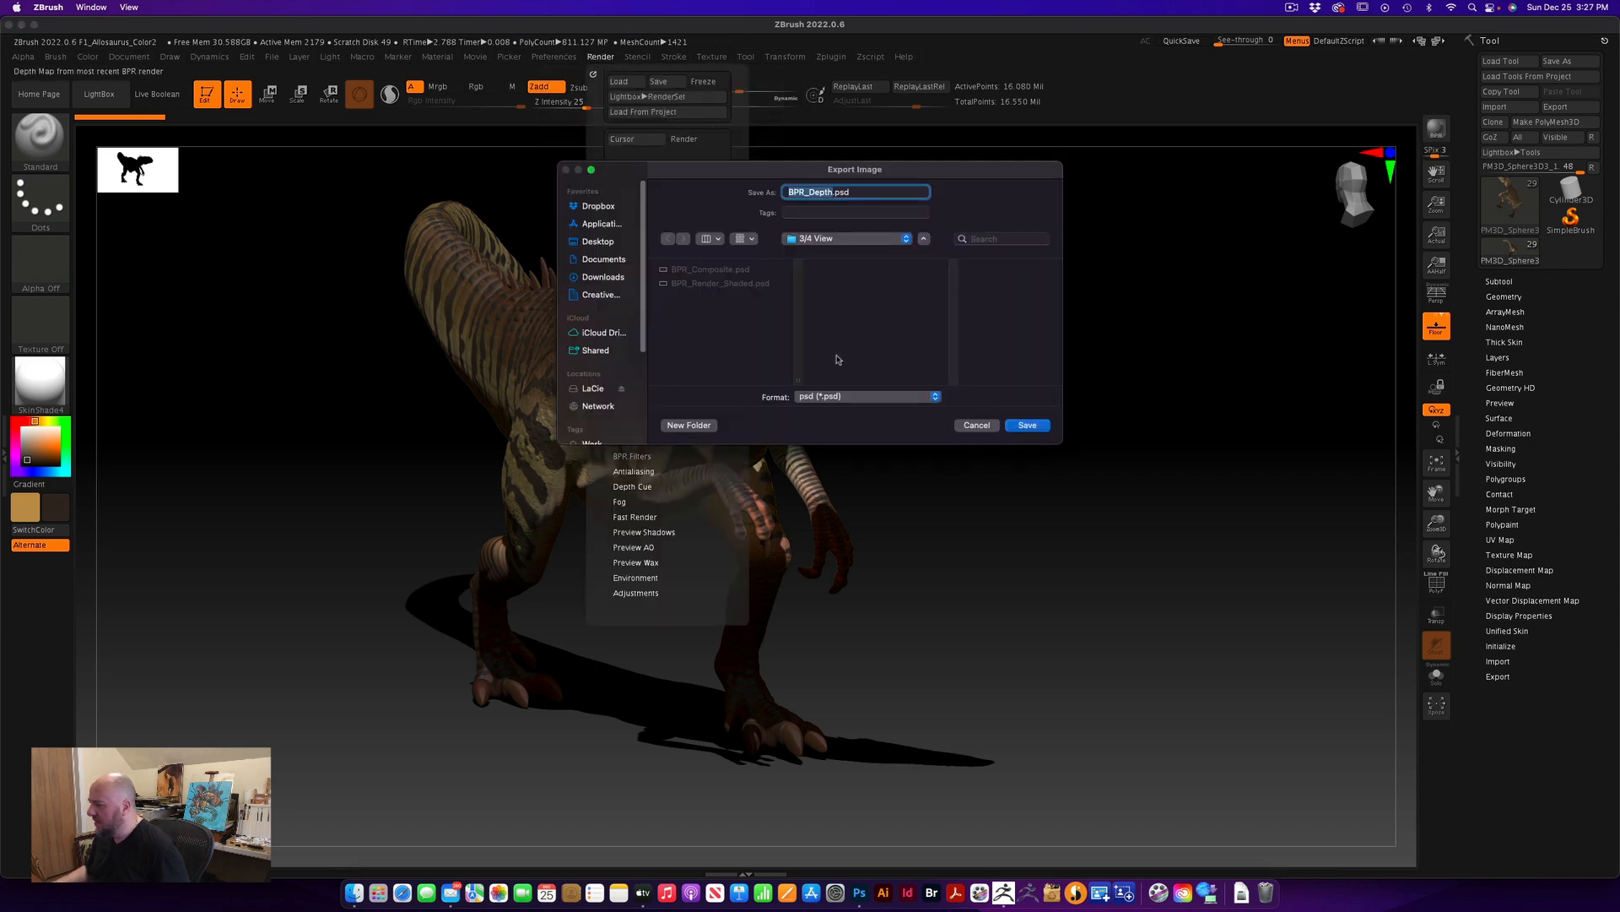
{"action": "left_click", "coordinate": [1028, 425]}
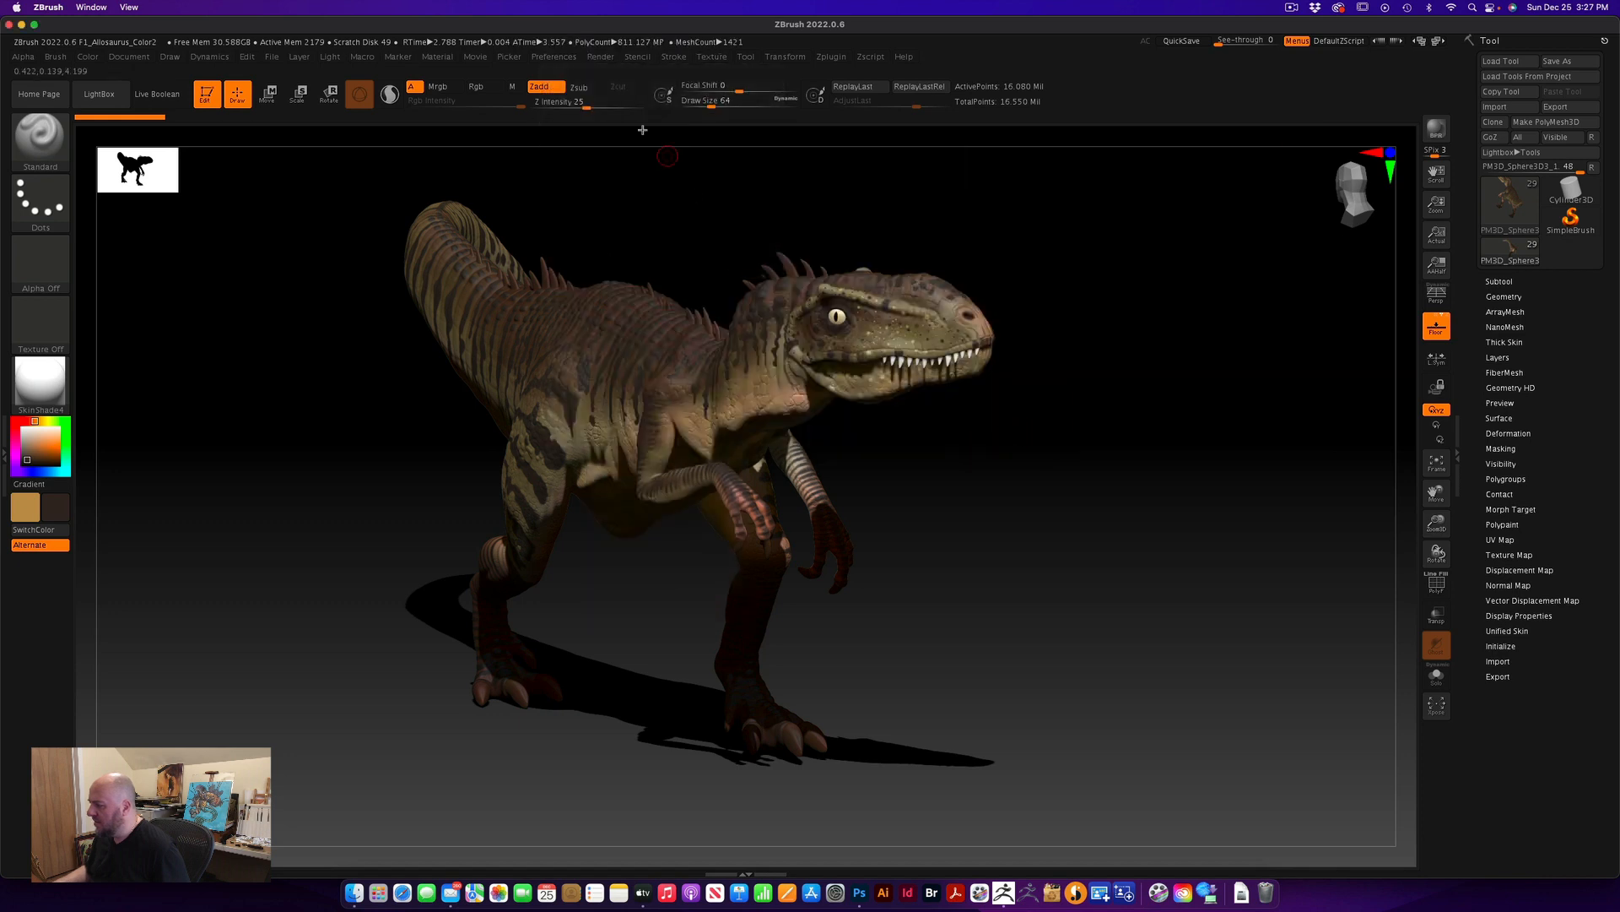
{"action": "left_click", "coordinate": [599, 56]}
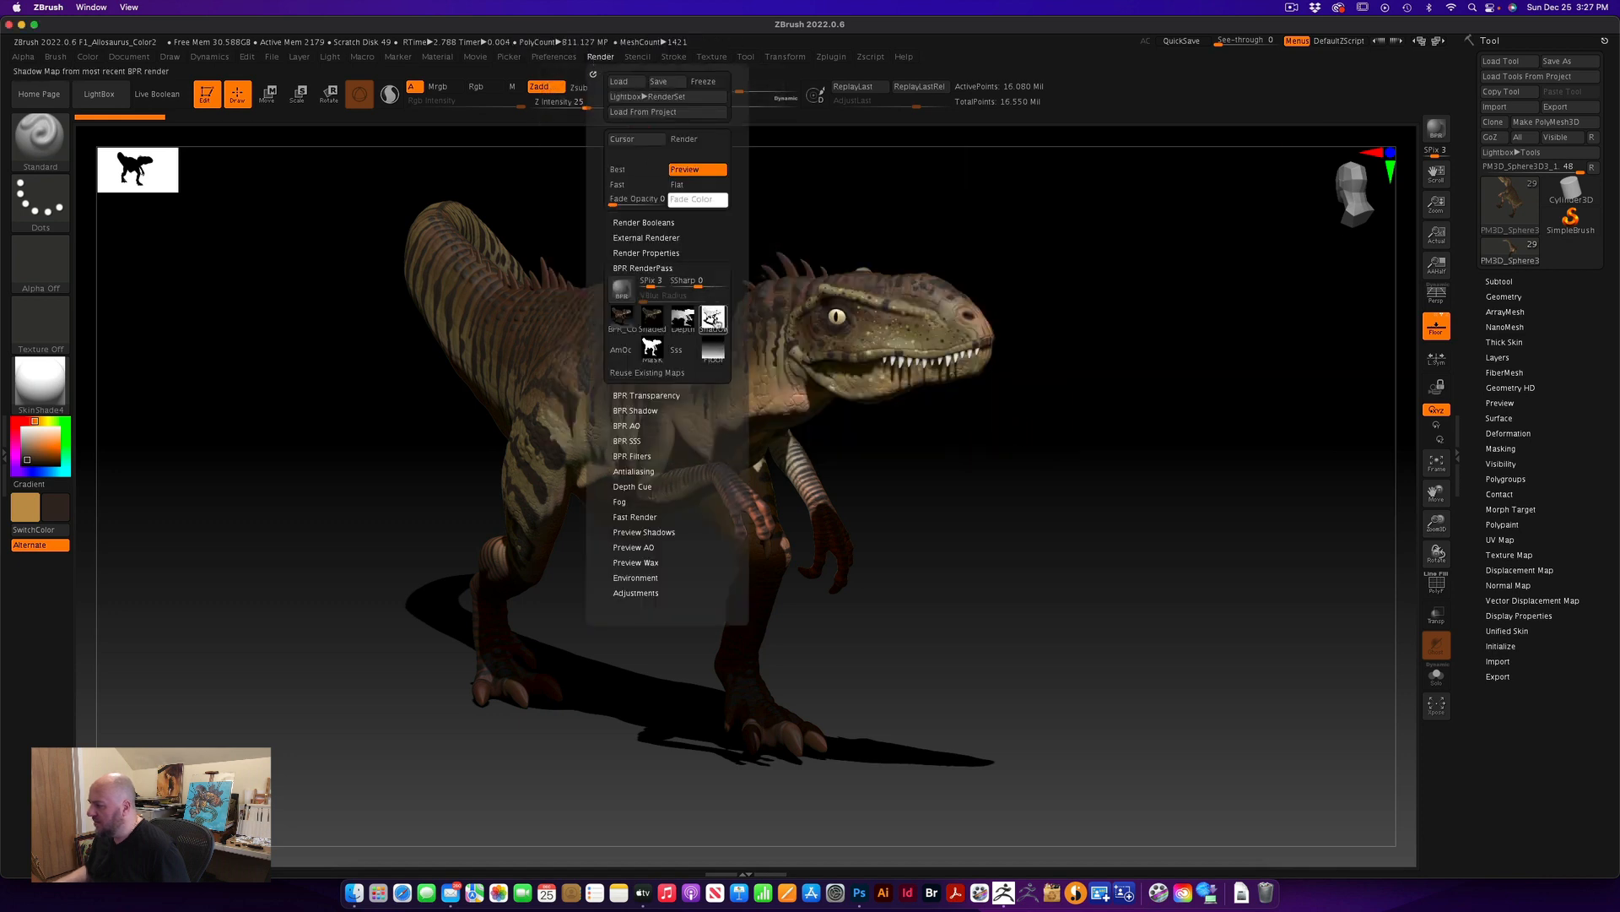
{"action": "left_click", "coordinate": [704, 319]}
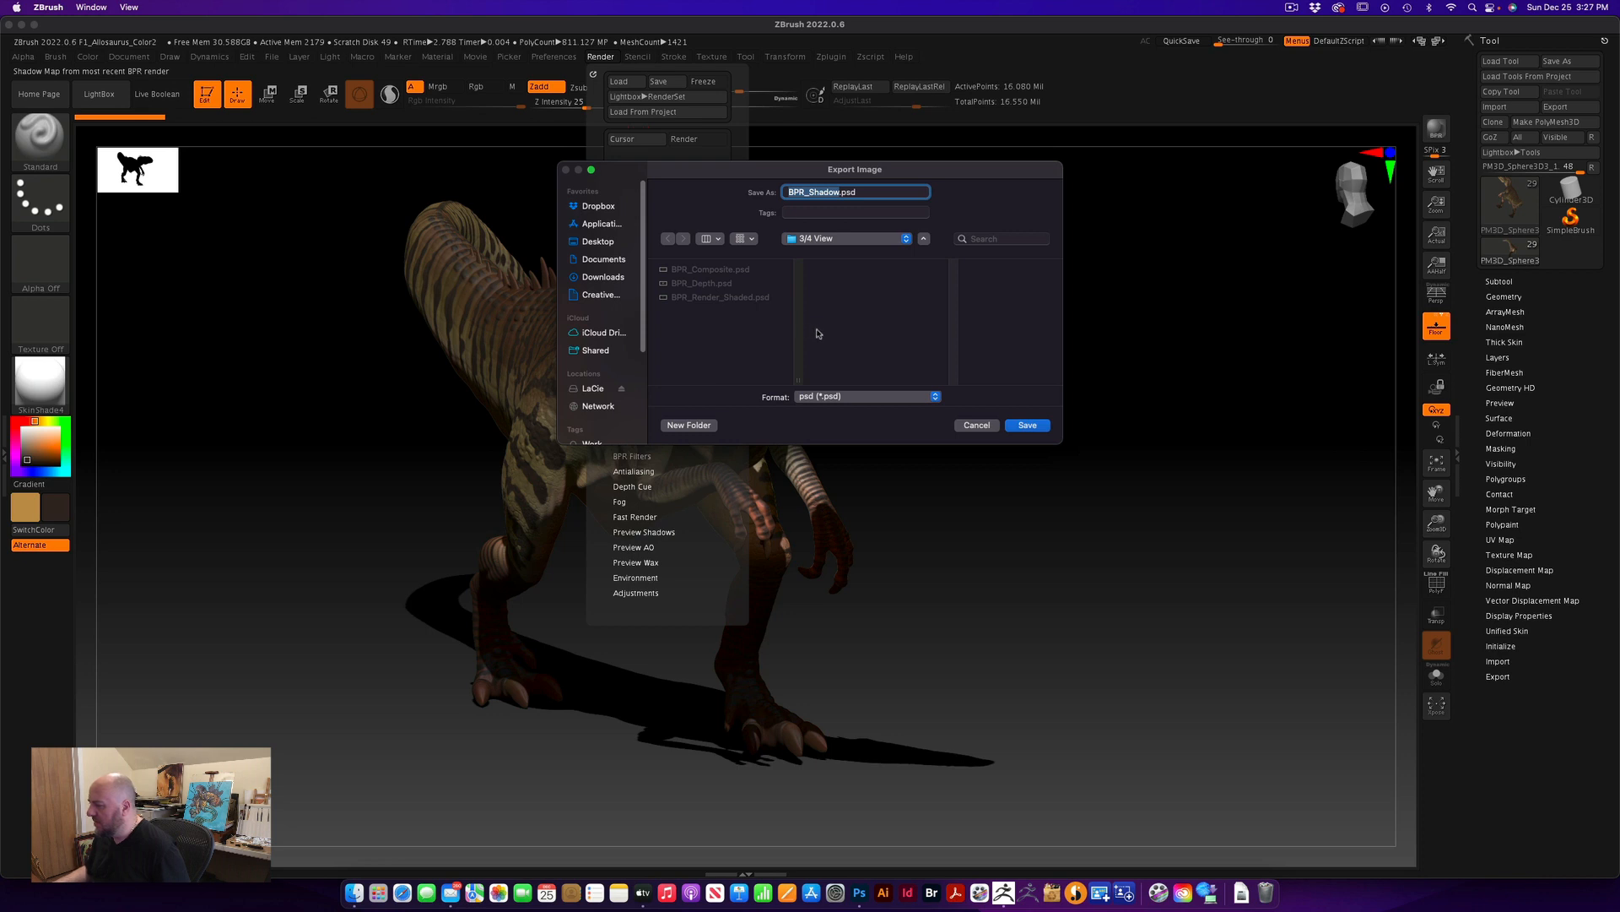
{"action": "left_click", "coordinate": [1027, 425]}
Export the mask render pass to the 3/4 View folder as BPR_Mask.psd
{"action": "left_click", "coordinate": [599, 57]}
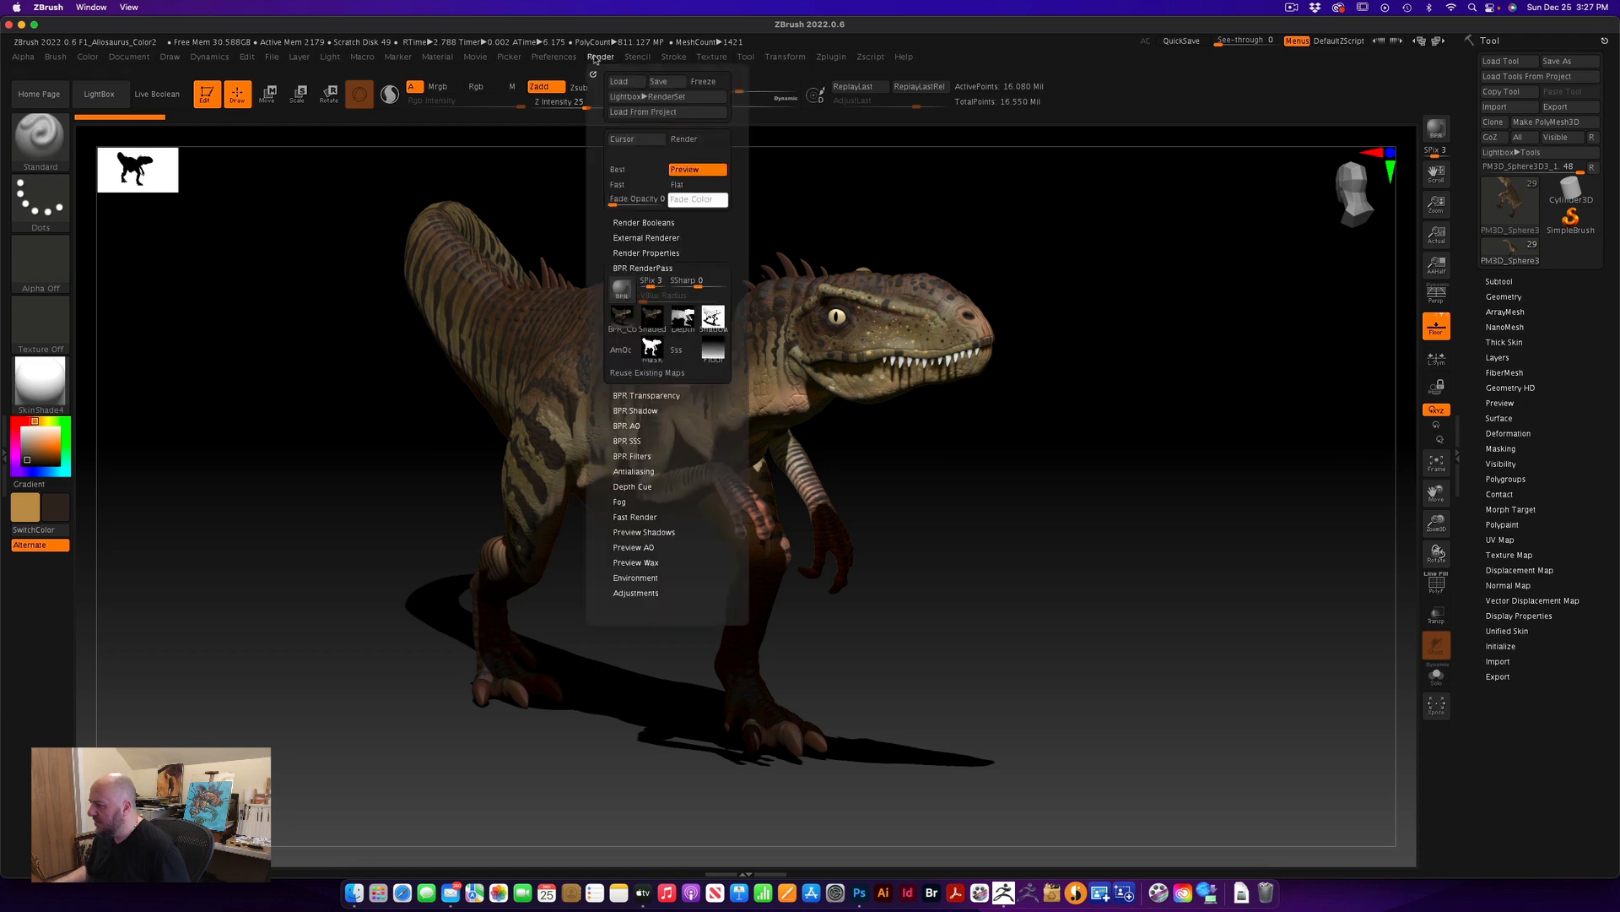
{"action": "left_click", "coordinate": [652, 346]}
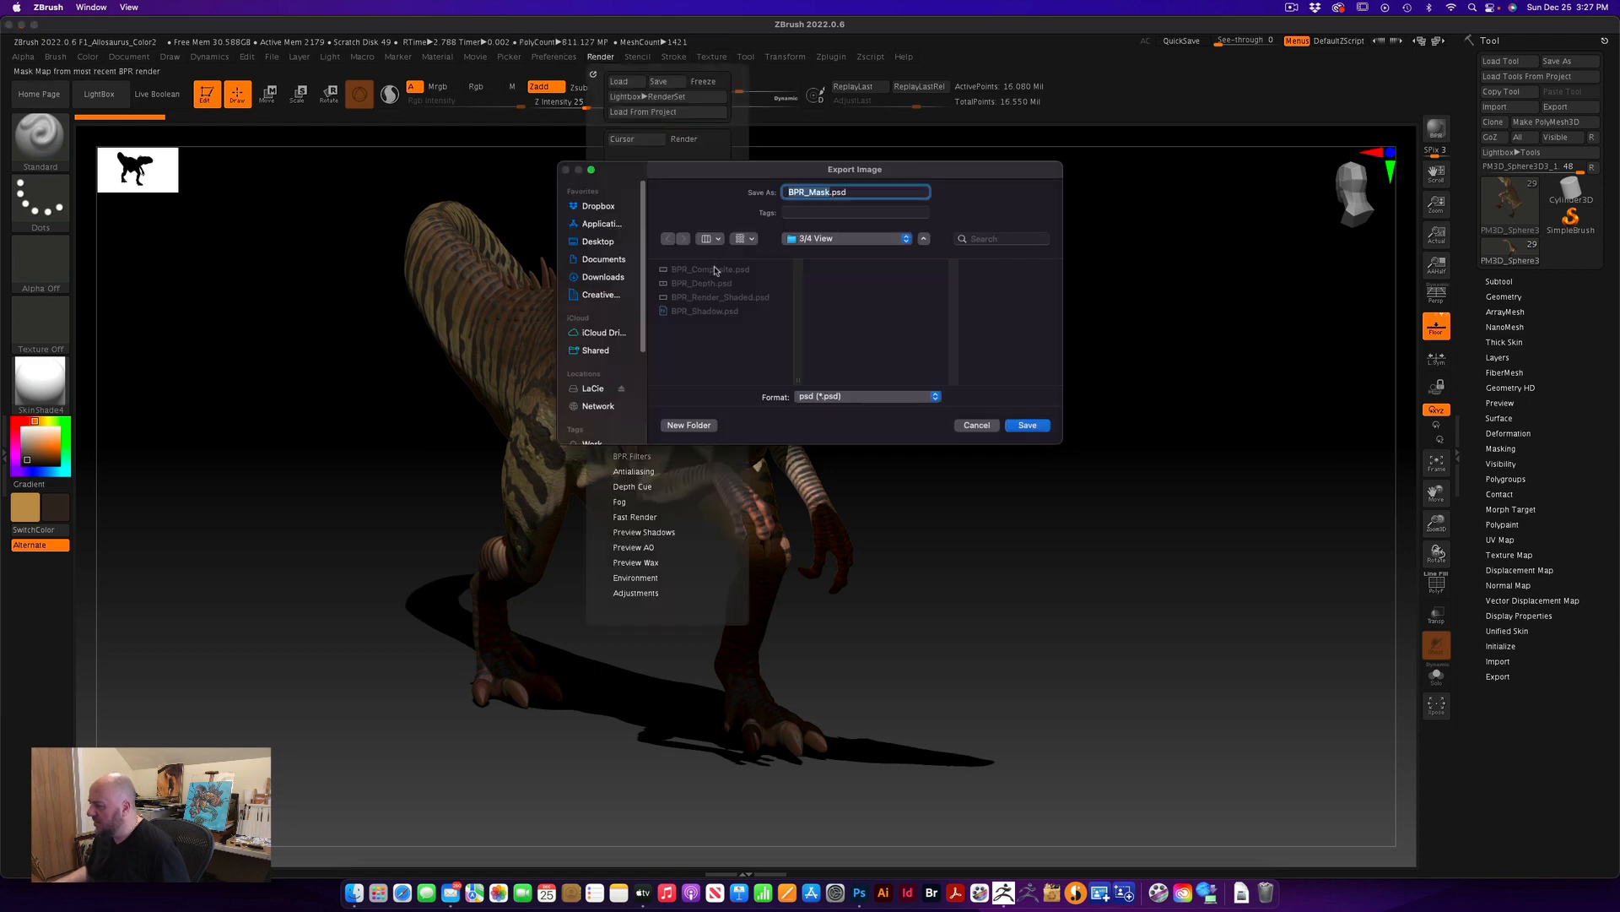
{"action": "left_click", "coordinate": [1028, 426]}
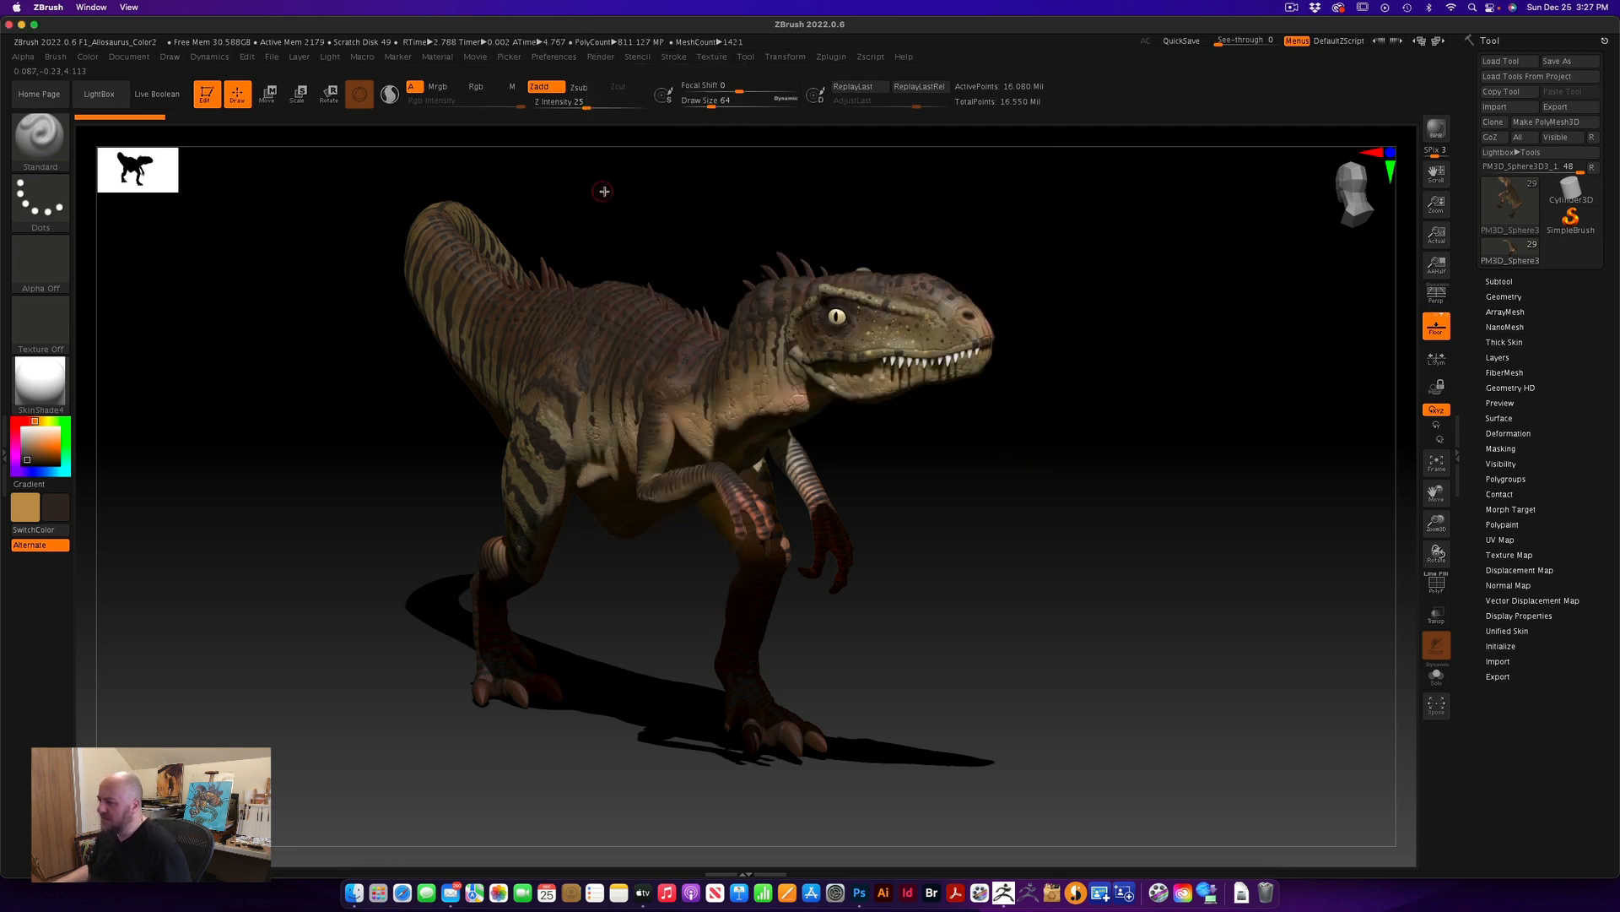
Turn the dinosaur to a rear three-quarter view walking away to the right, center the whole body in frame, and render it with BPR
{"action": "left_click_drag", "start_coordinate": [637, 192], "coordinate": [1031, 265]}
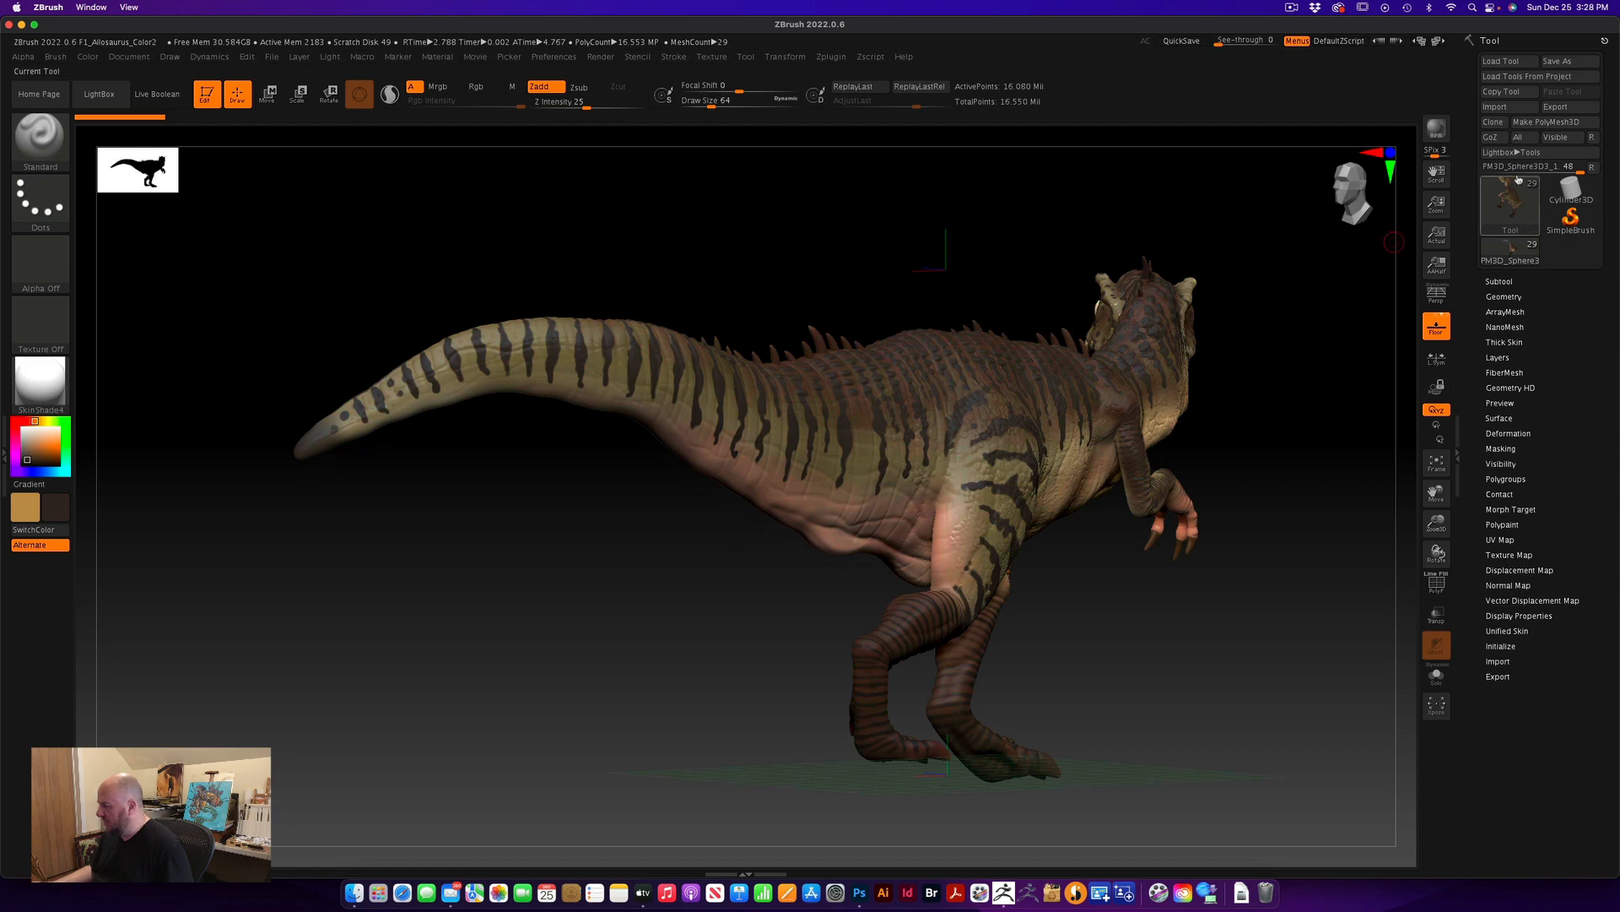
{"action": "left_click", "coordinate": [1437, 130]}
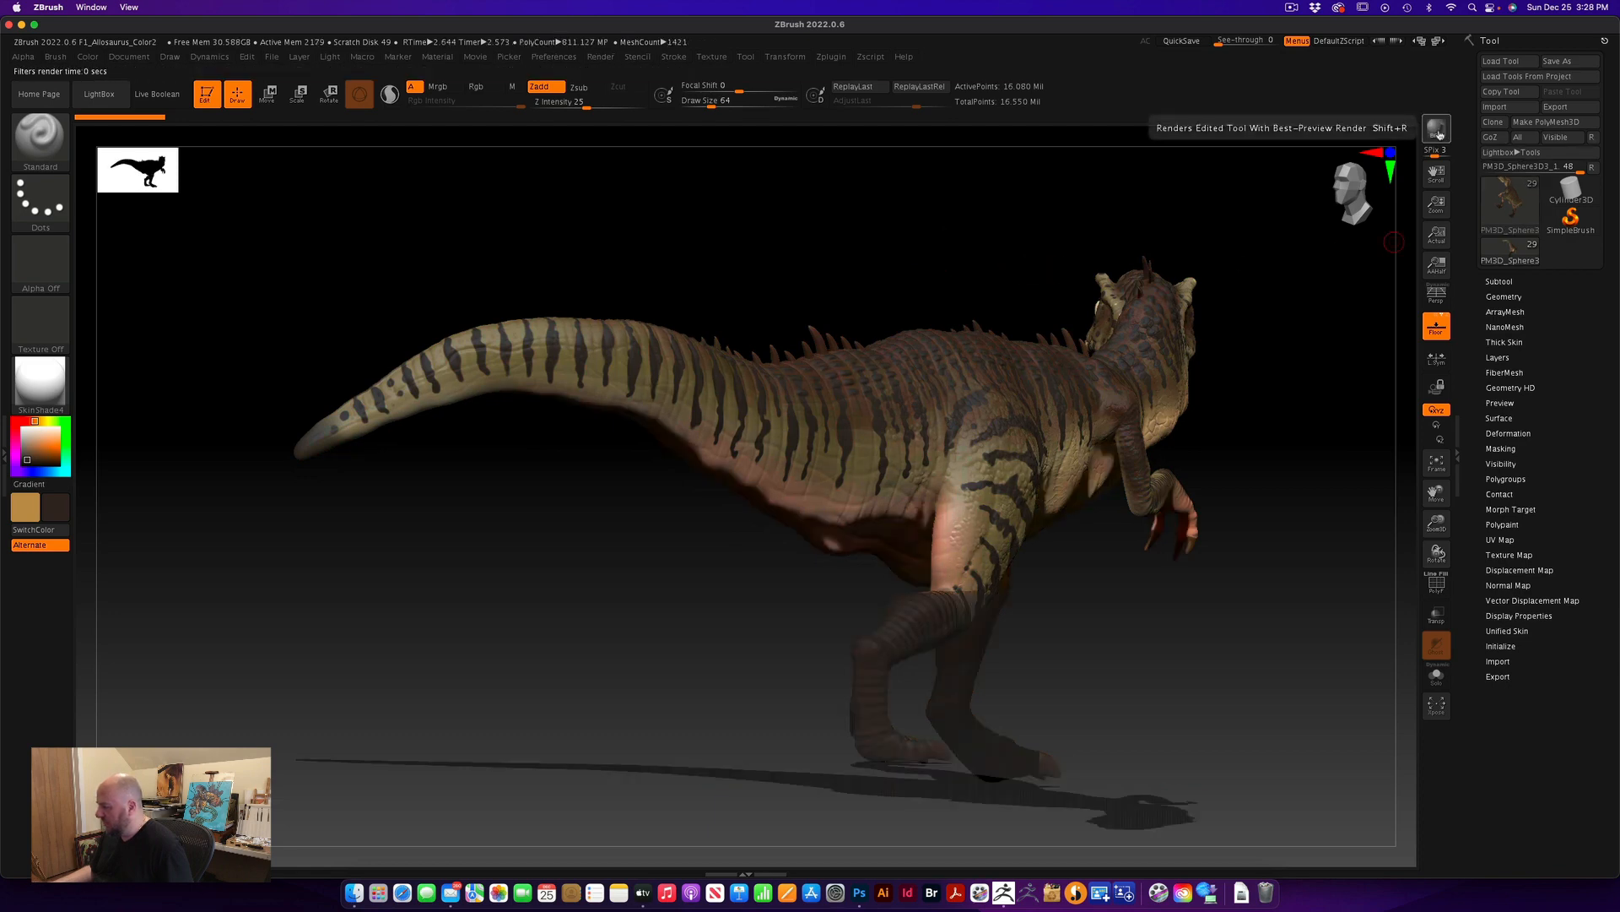
{"action": "left_click_drag", "start_coordinate": [1243, 444], "coordinate": [1183, 427]}
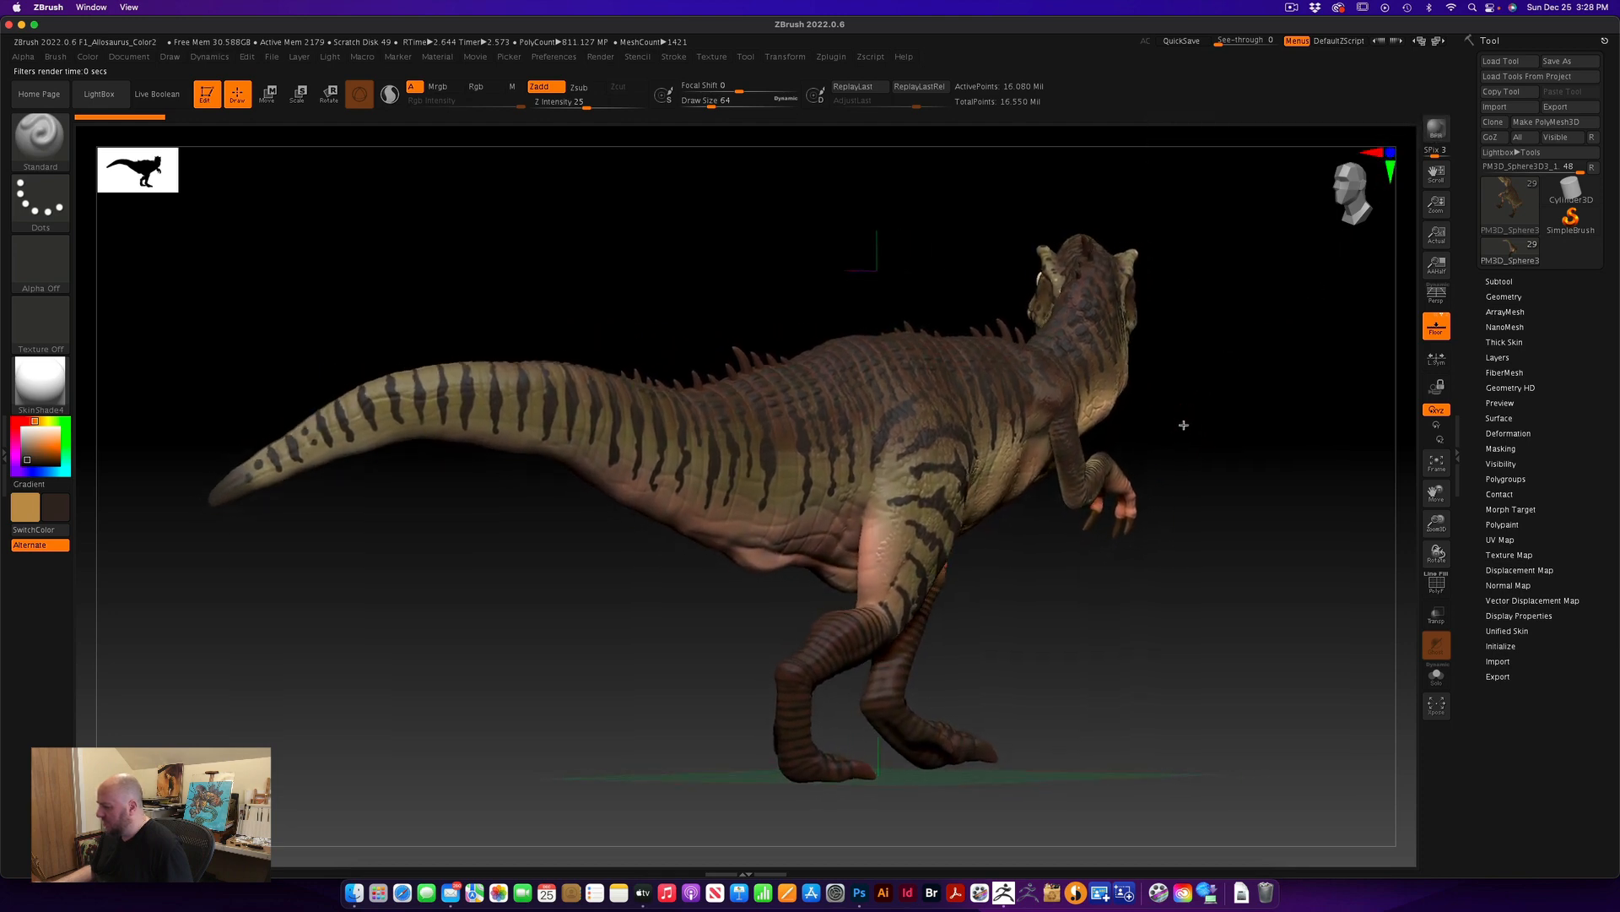
{"action": "left_click", "coordinate": [1436, 128]}
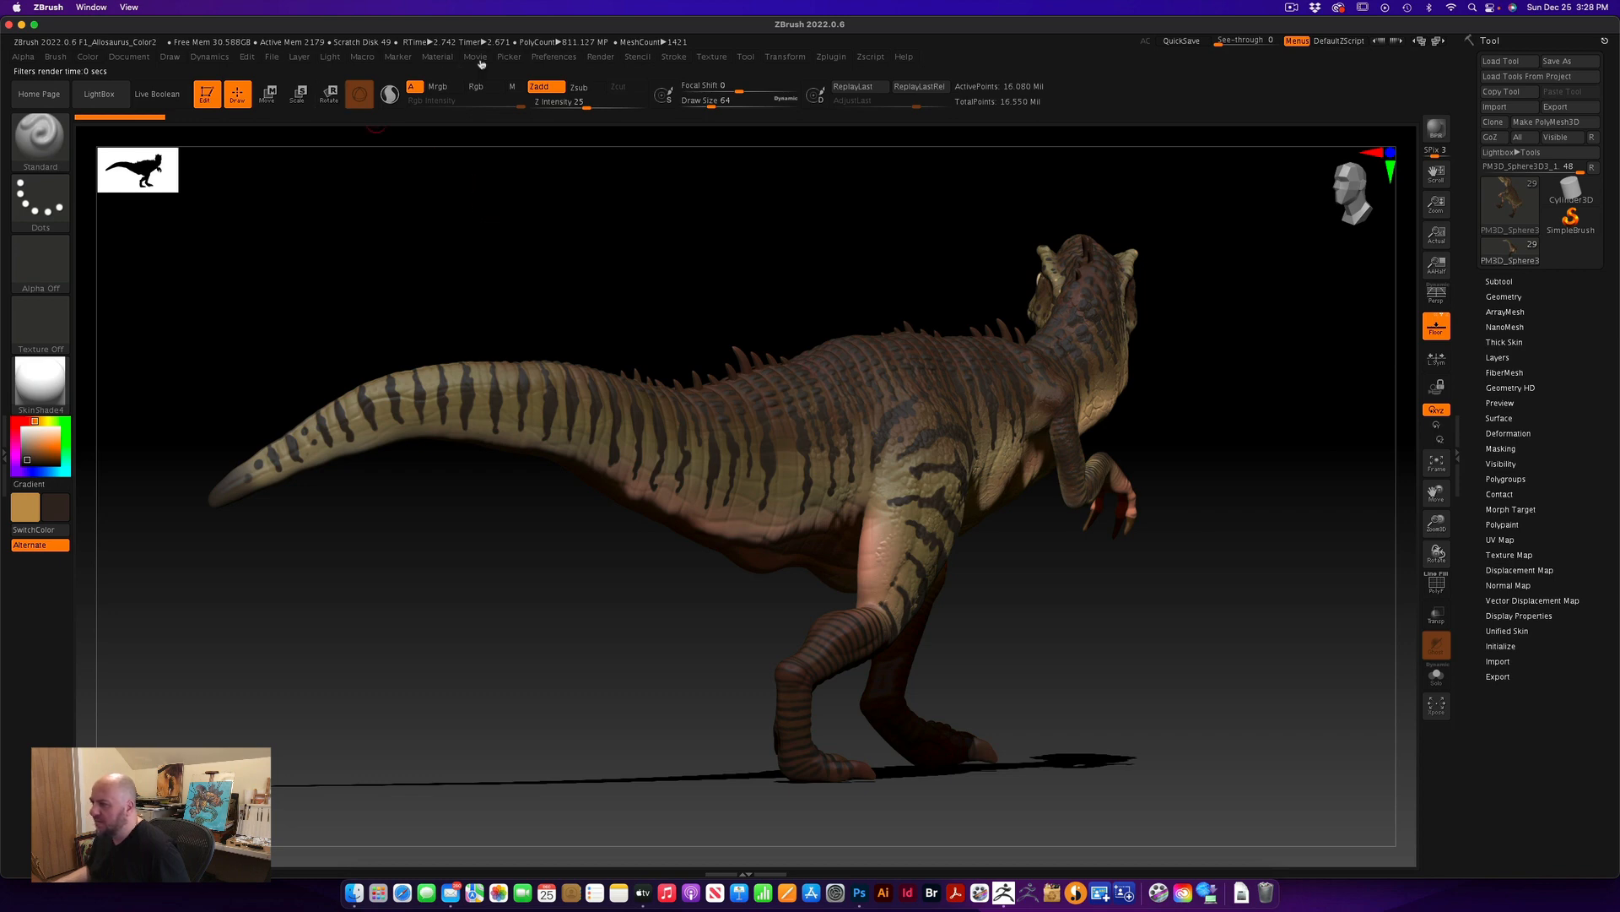
Start exporting the composite pass of the rear-view render and create a folder named Walking Away inside Donisaur
{"action": "left_click", "coordinate": [611, 61]}
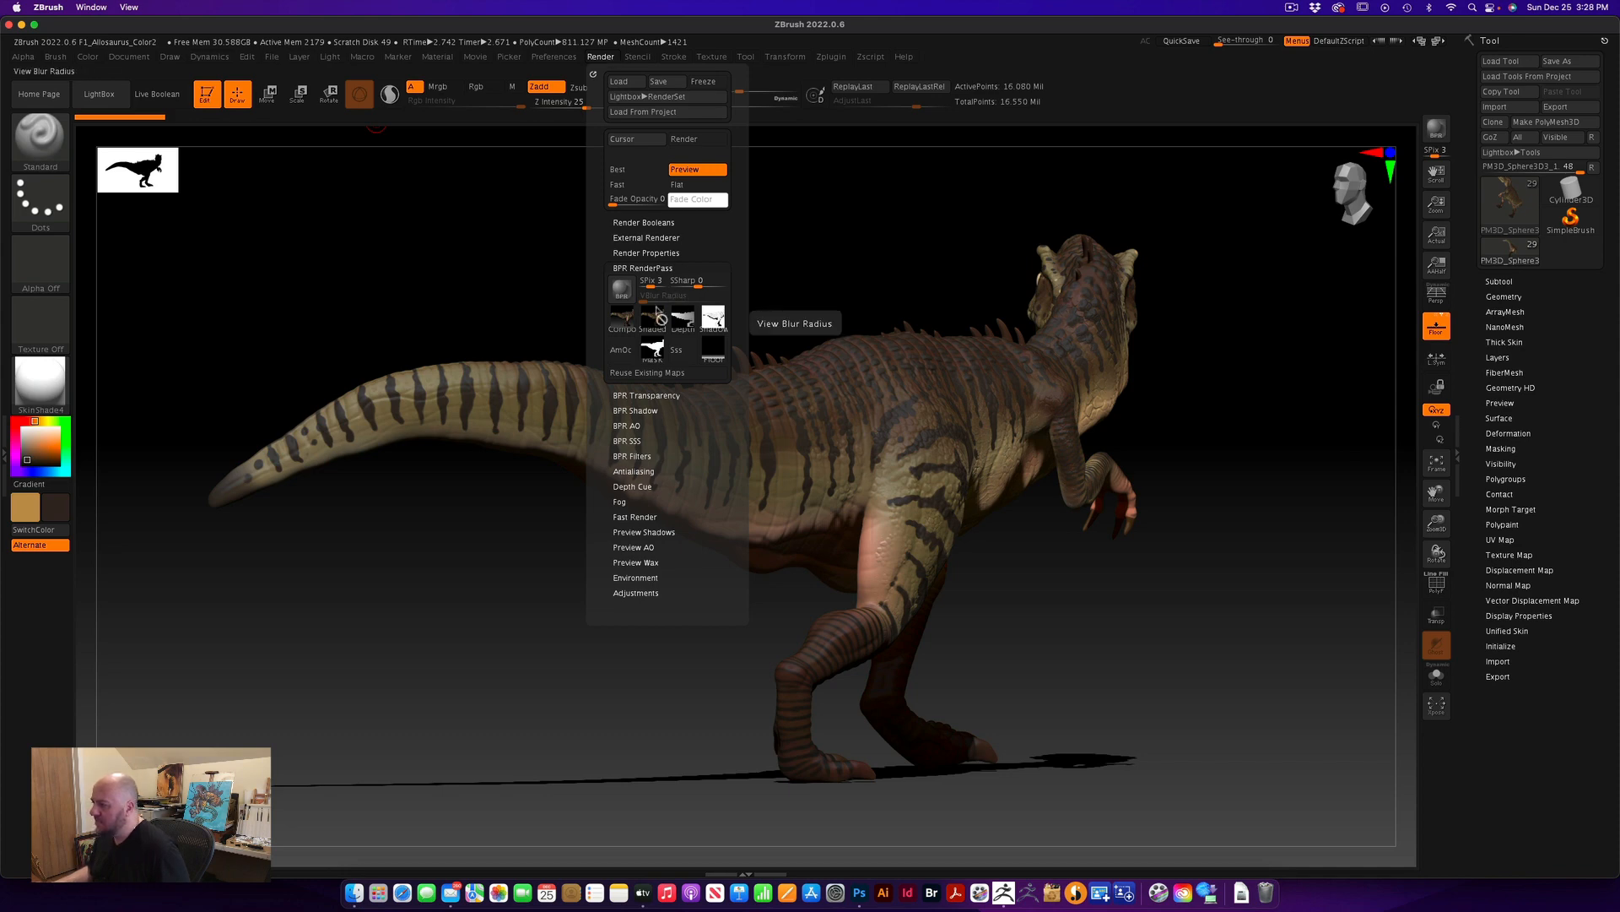
{"action": "left_click", "coordinate": [622, 319]}
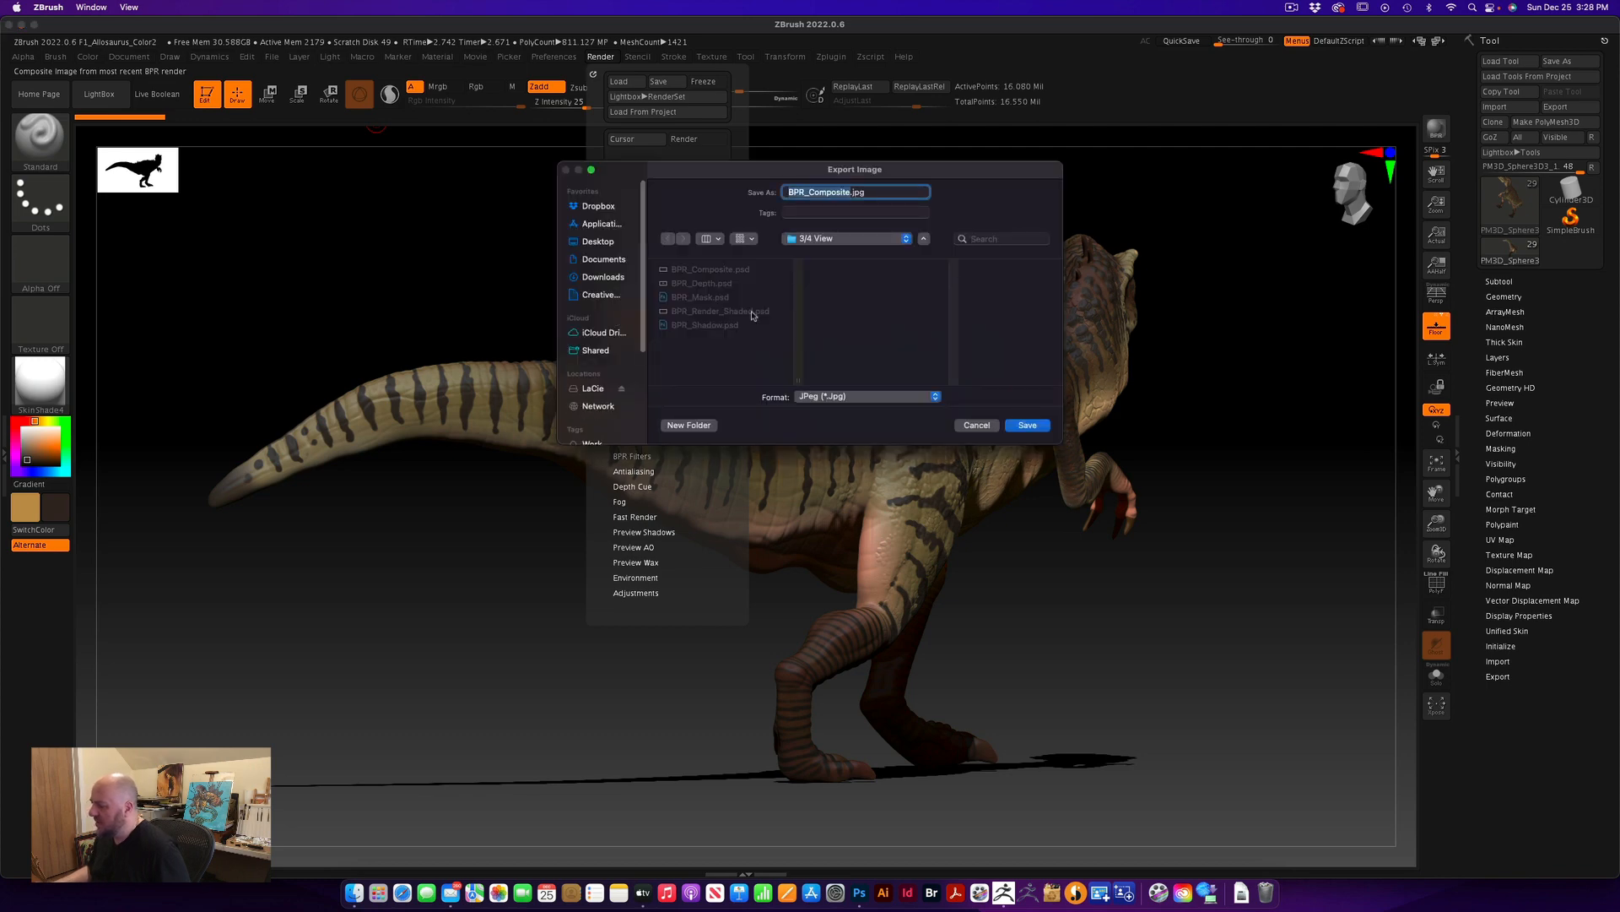
{"action": "left_click", "coordinate": [841, 237]}
{"action": "left_click", "coordinate": [836, 251]}
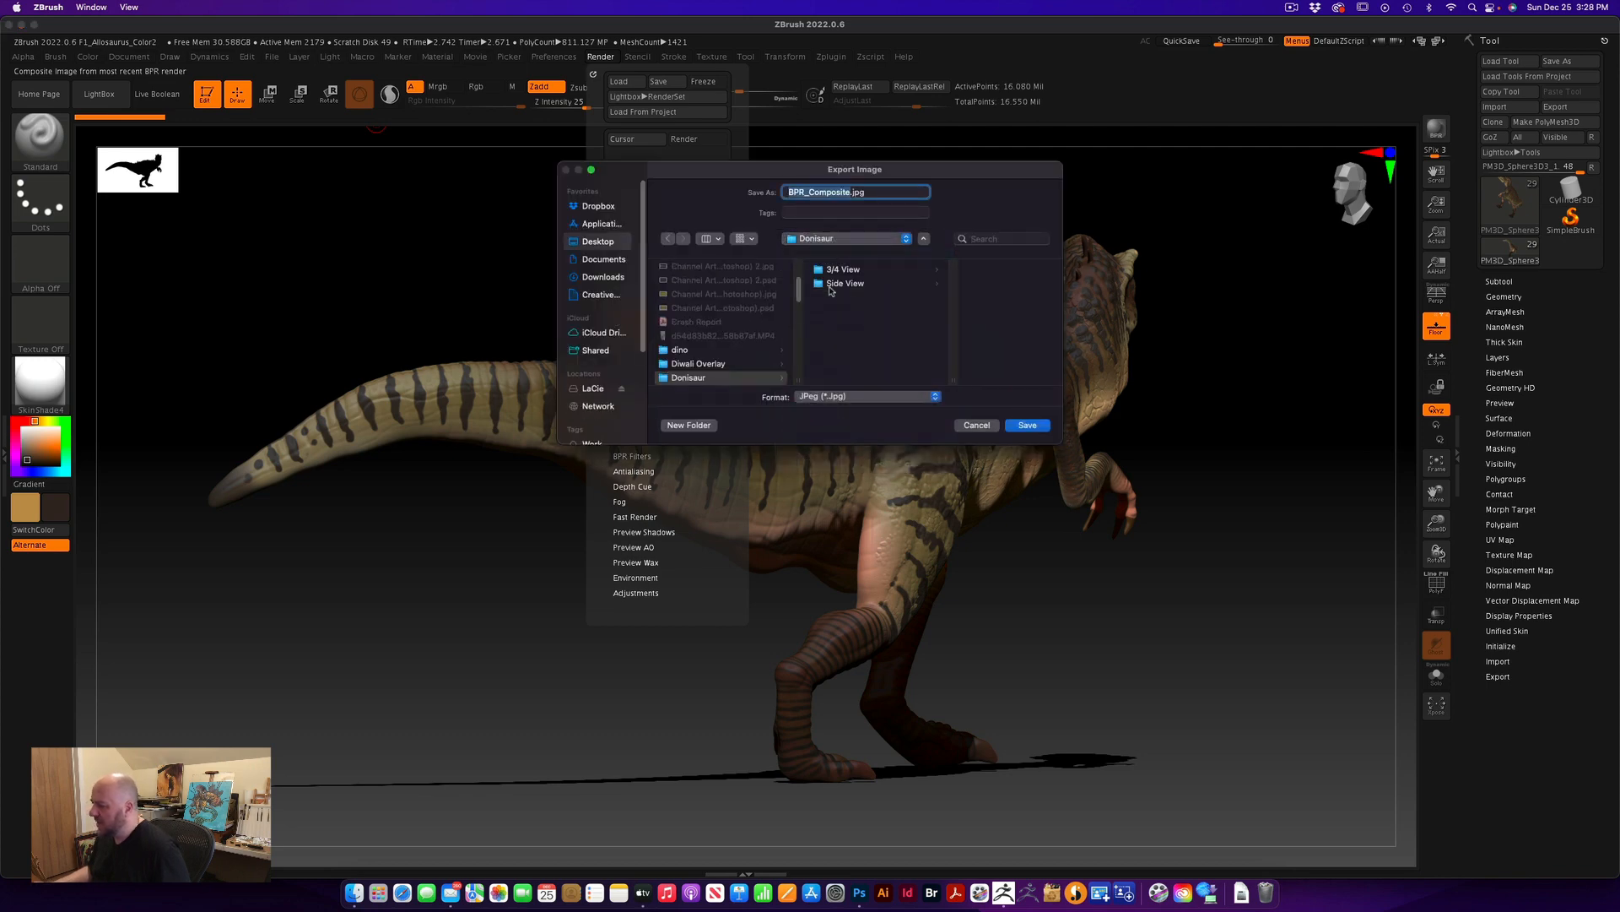
{"action": "left_click", "coordinate": [687, 424]}
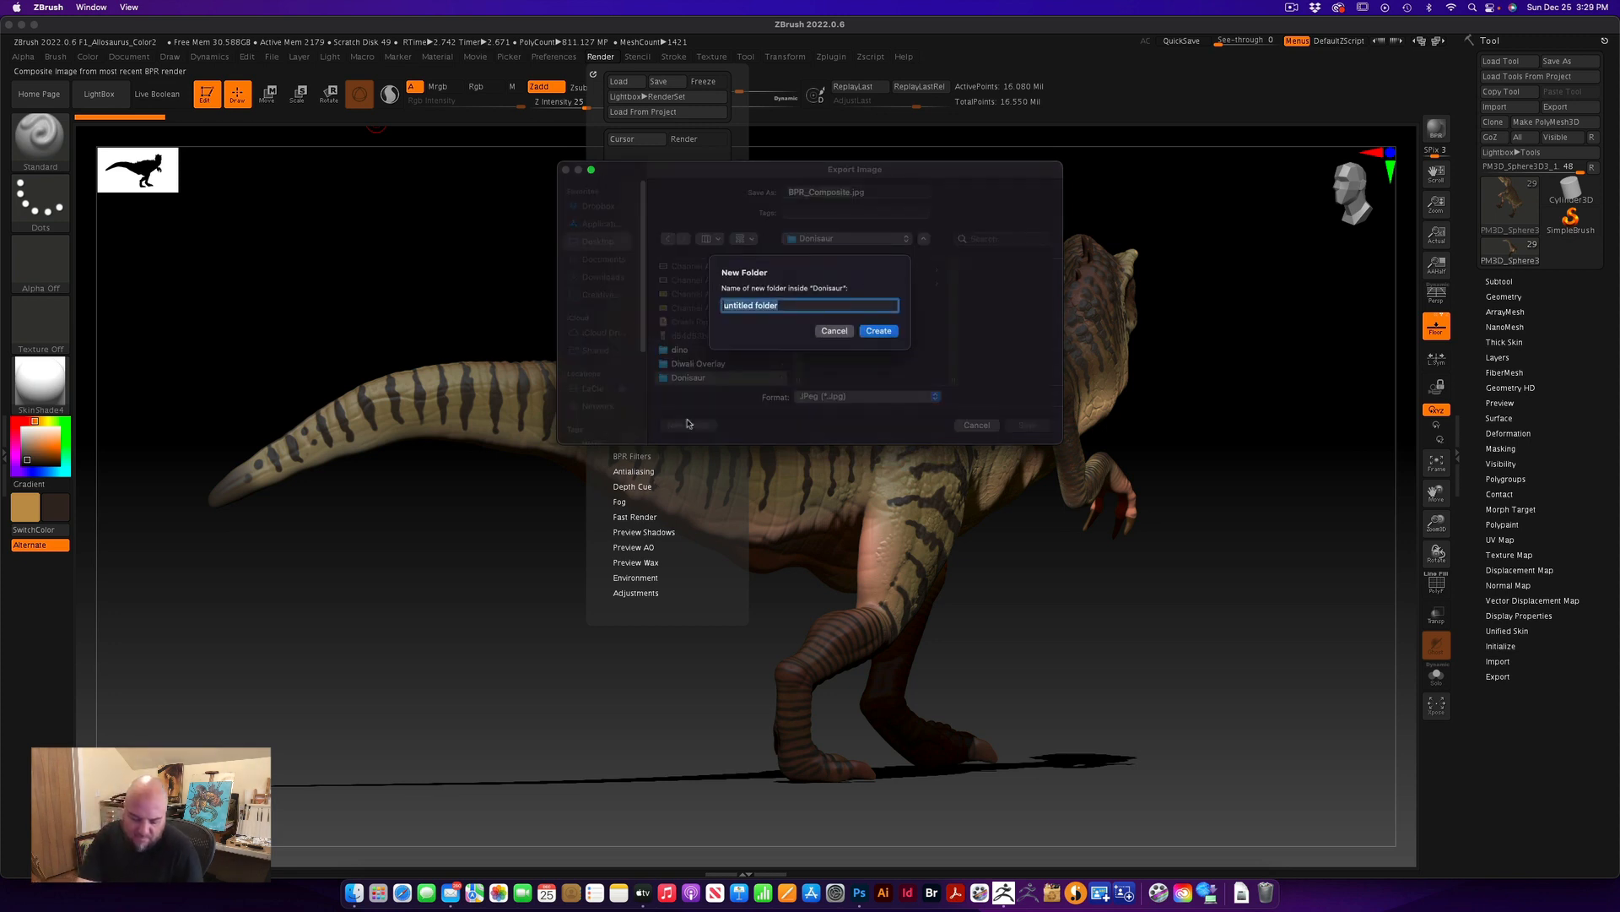
{"action": "type", "text": "Walking Aw"}
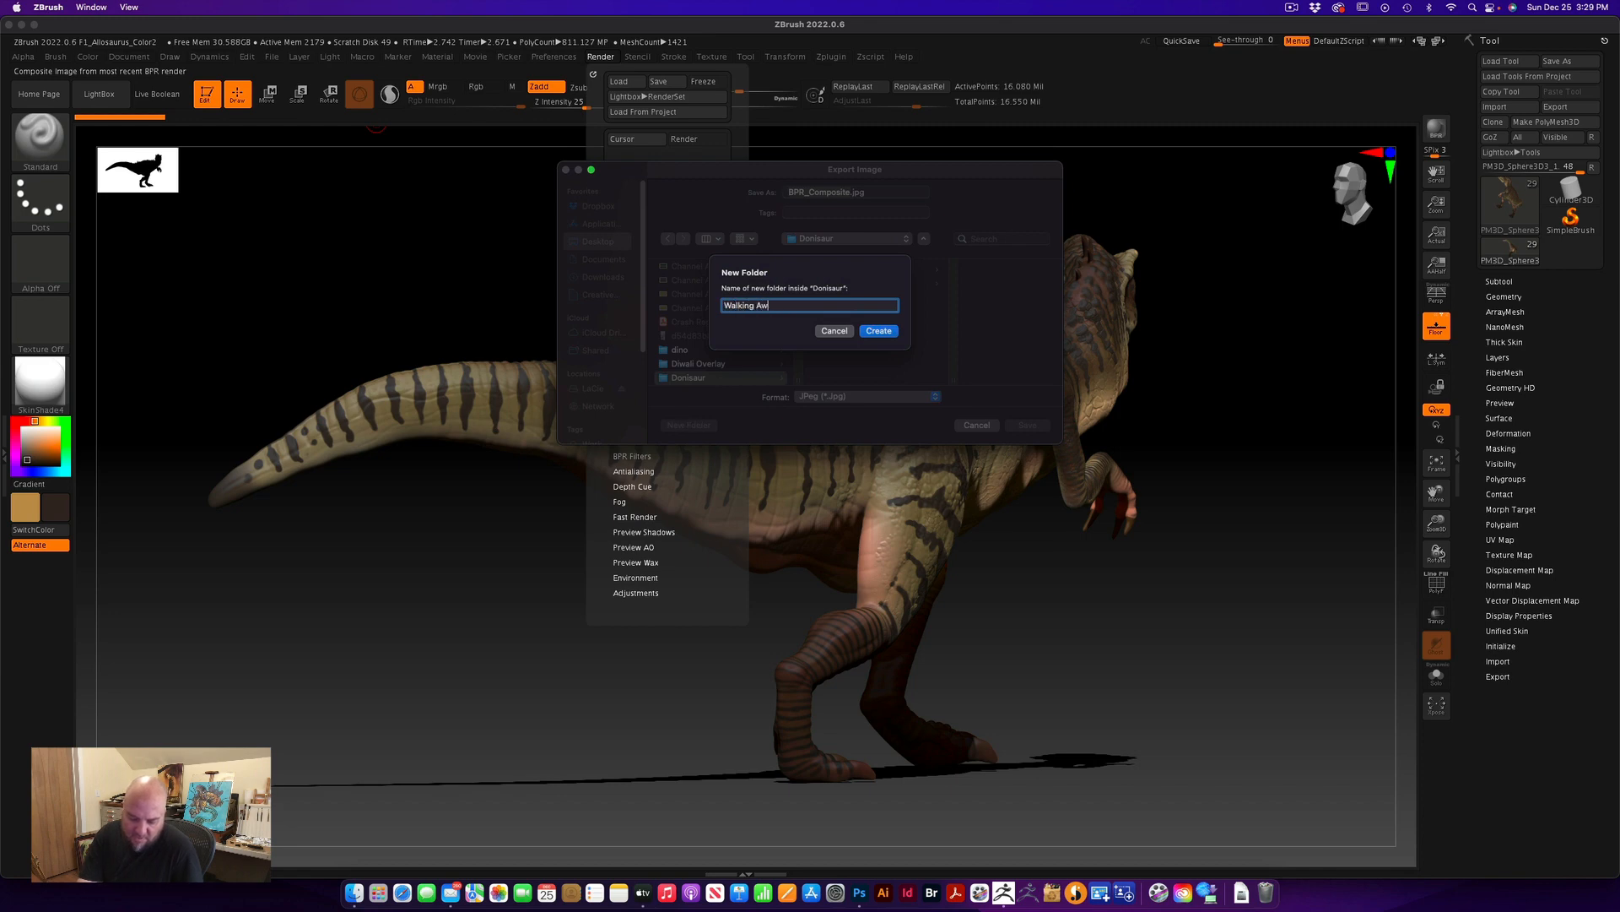
{"action": "type", "text": "ay"}
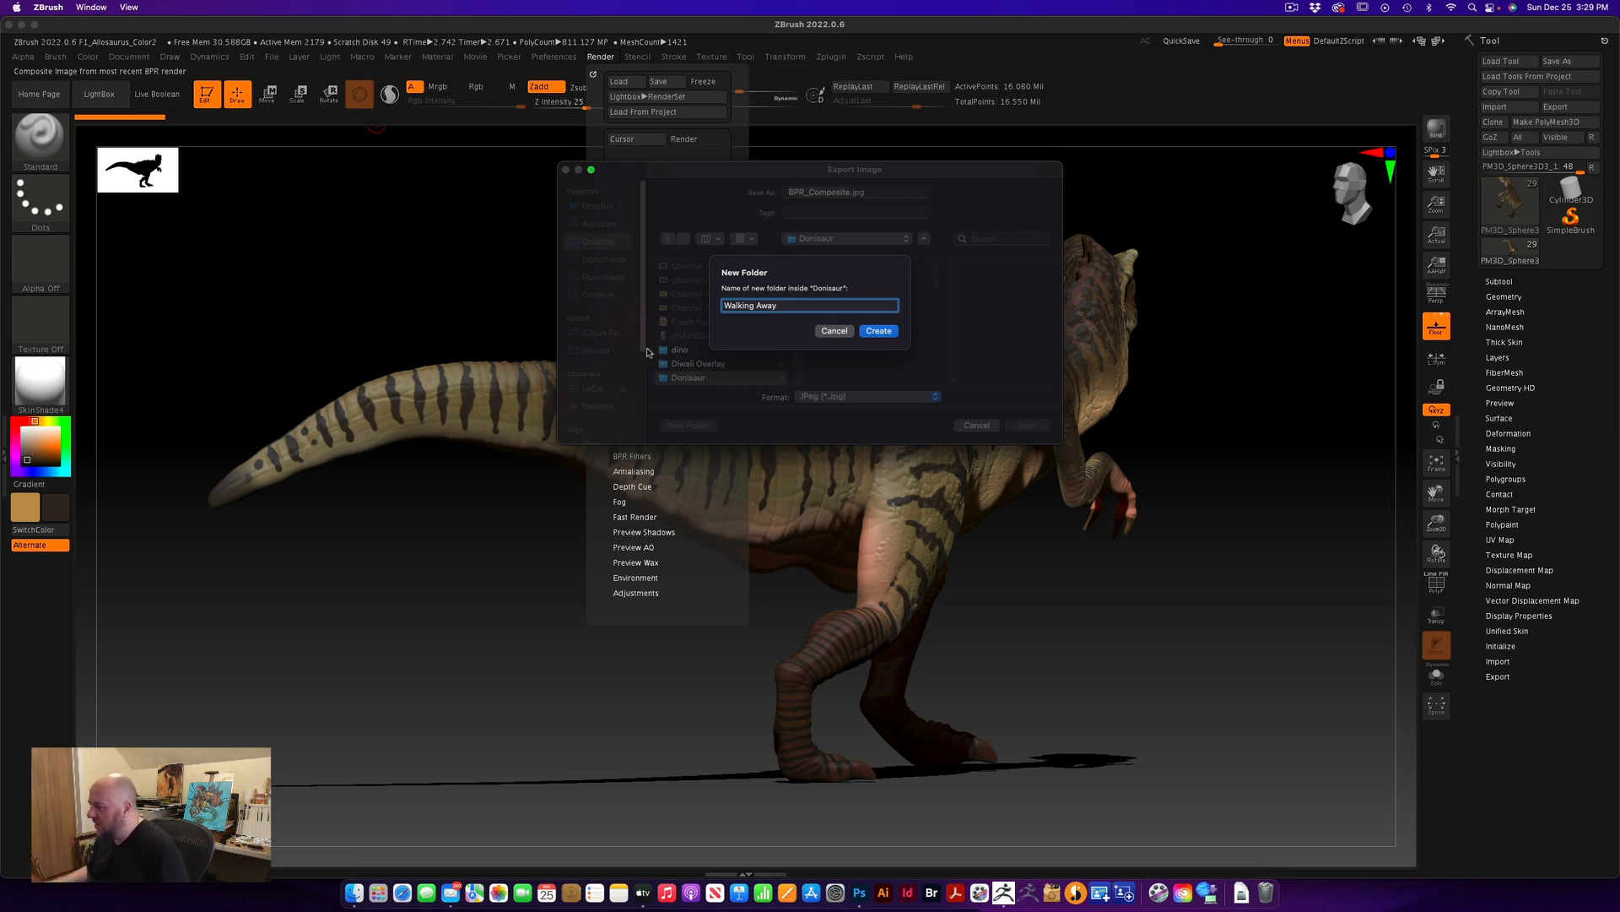
{"action": "left_click", "coordinate": [892, 332]}
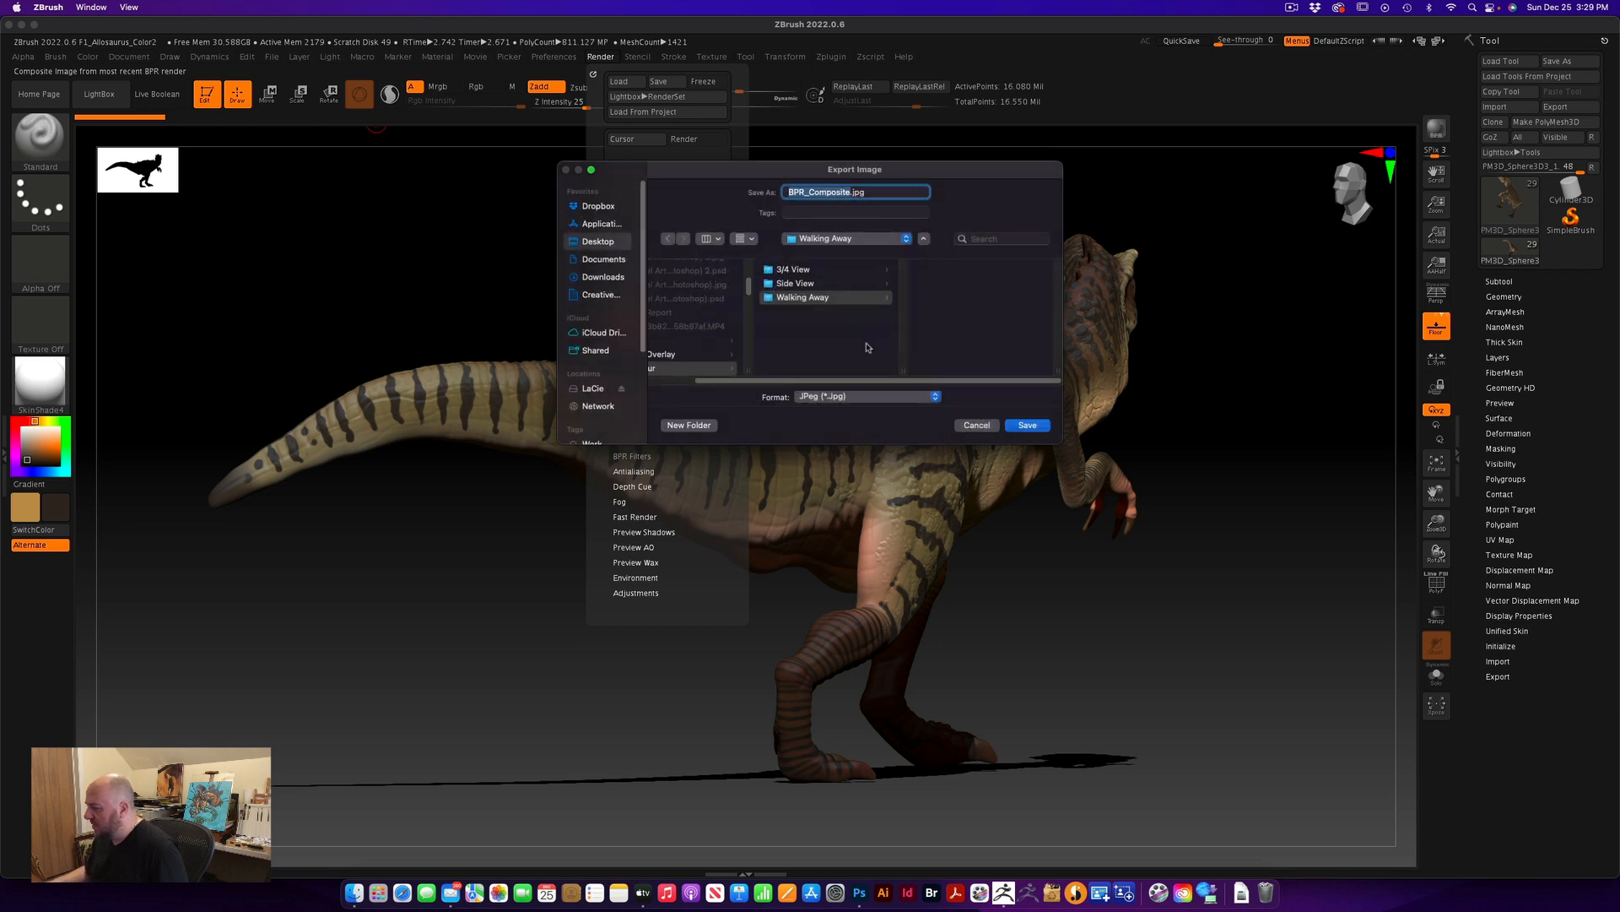
Save the composite pass as BPR_Composite in psd format in the Walking Away folder
{"action": "left_click", "coordinate": [857, 397]}
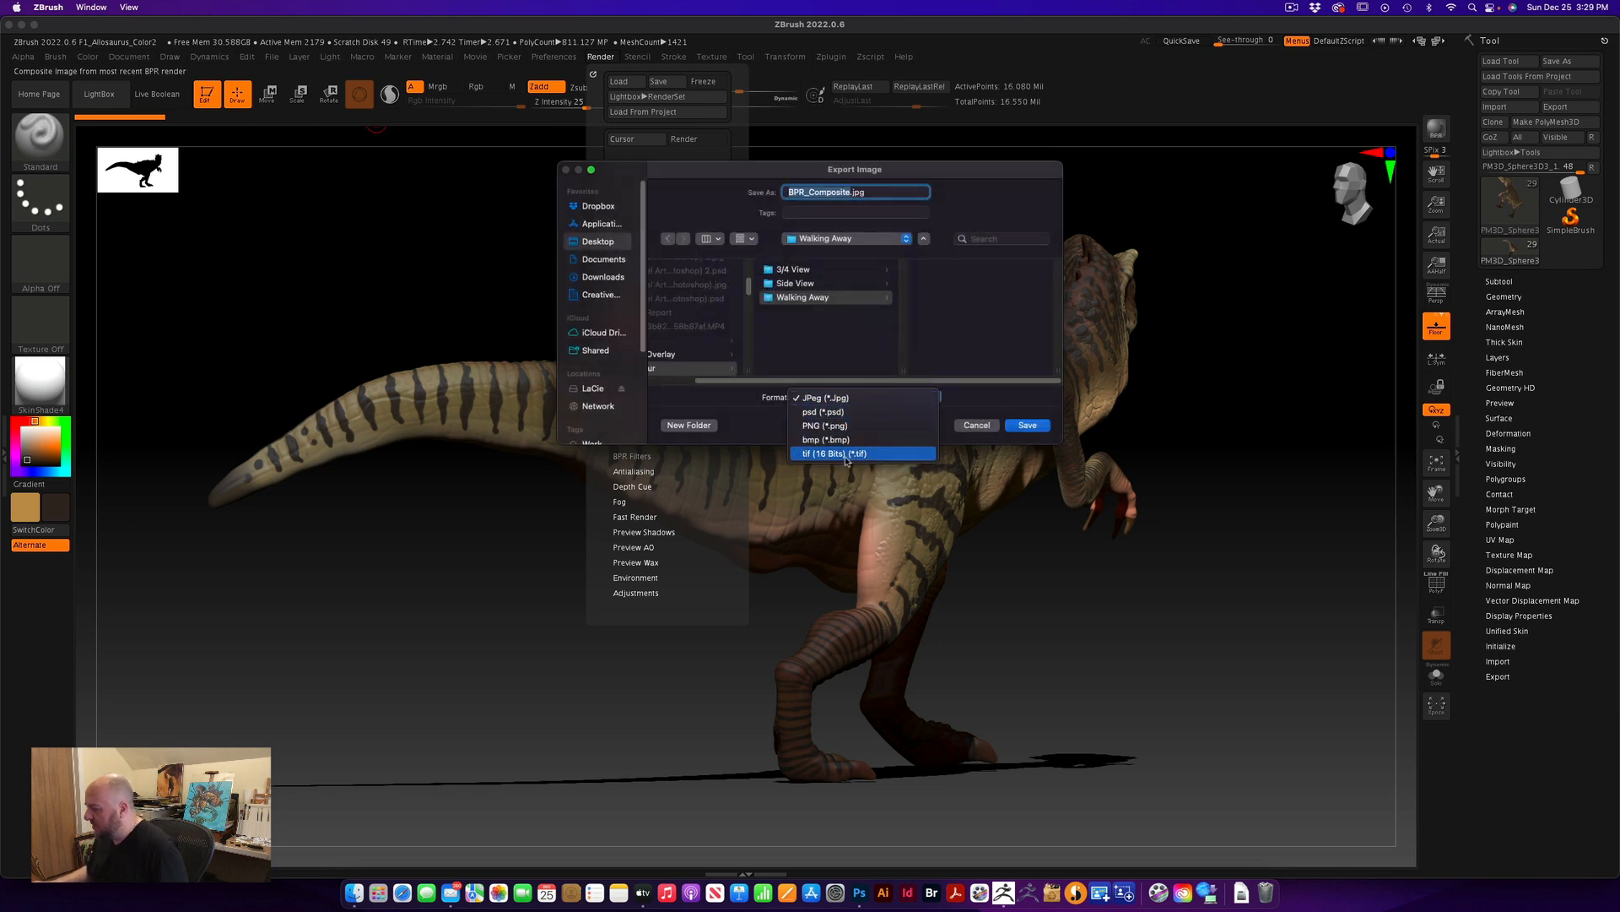
{"action": "left_click", "coordinate": [823, 411]}
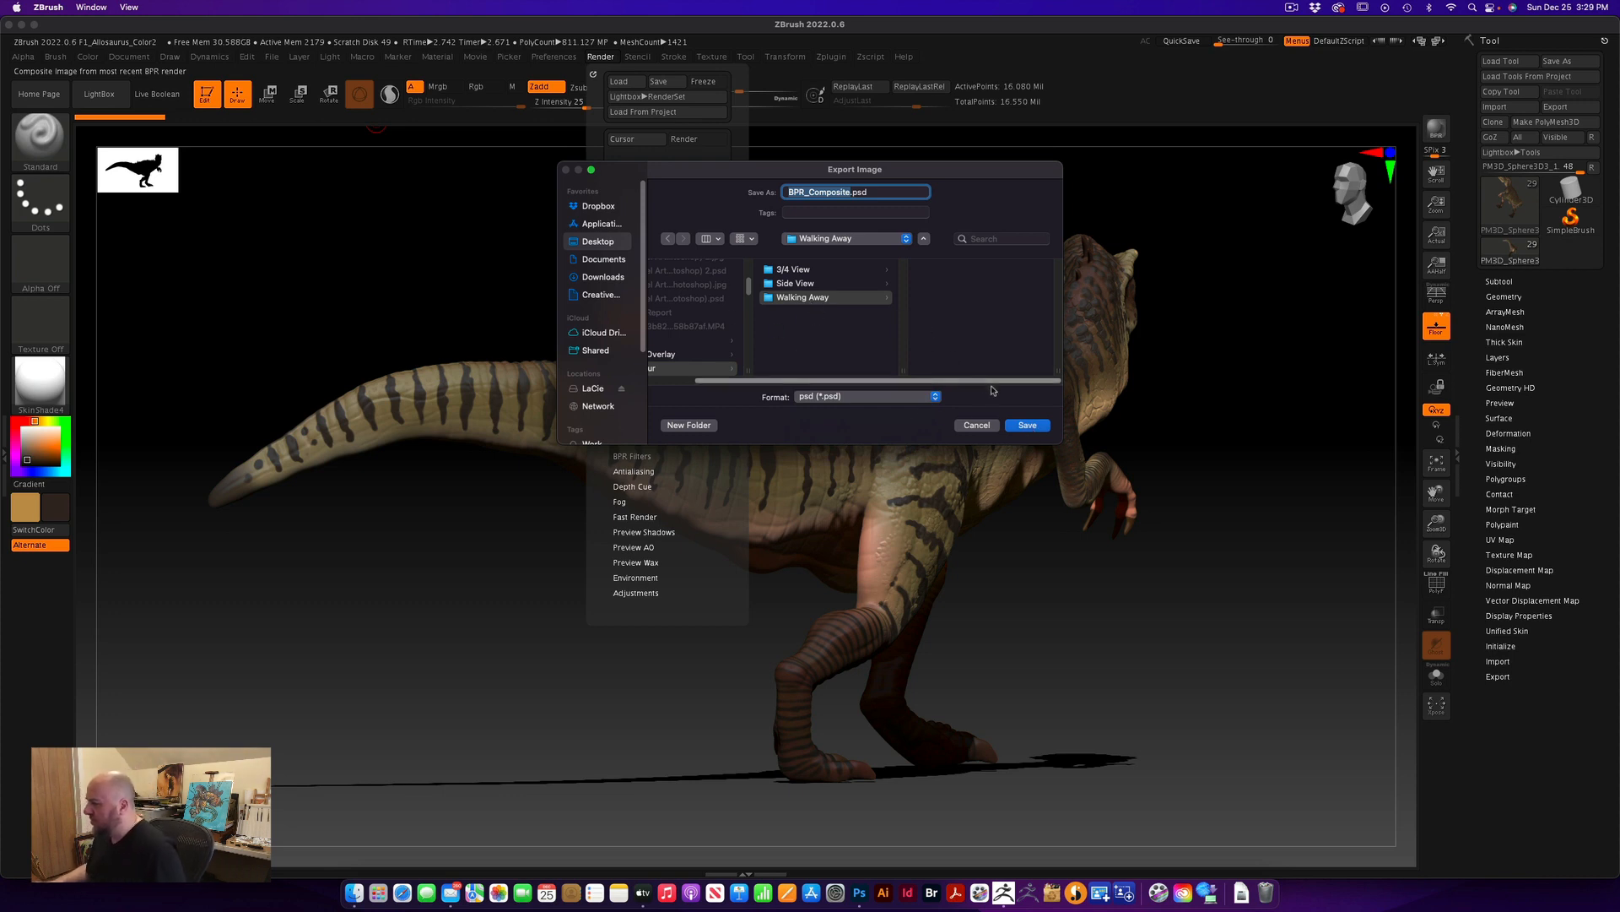
{"action": "left_click", "coordinate": [1028, 425]}
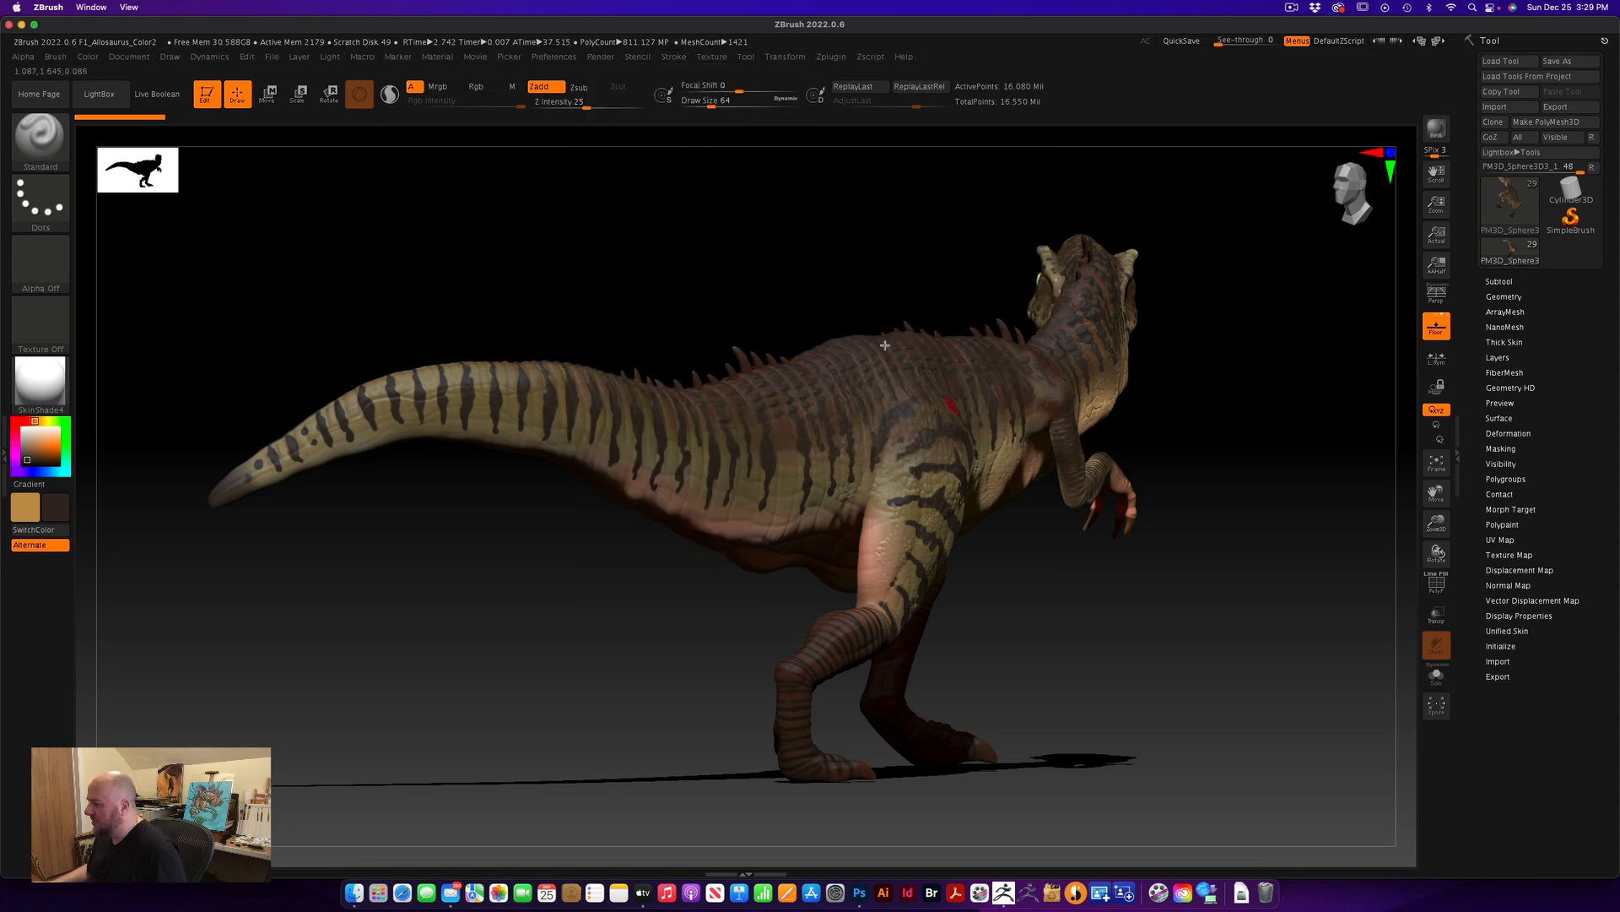
Export the shaded render pass to the Walking Away folder as BPR_Render_Shaded in psd format
{"action": "left_click", "coordinate": [597, 58]}
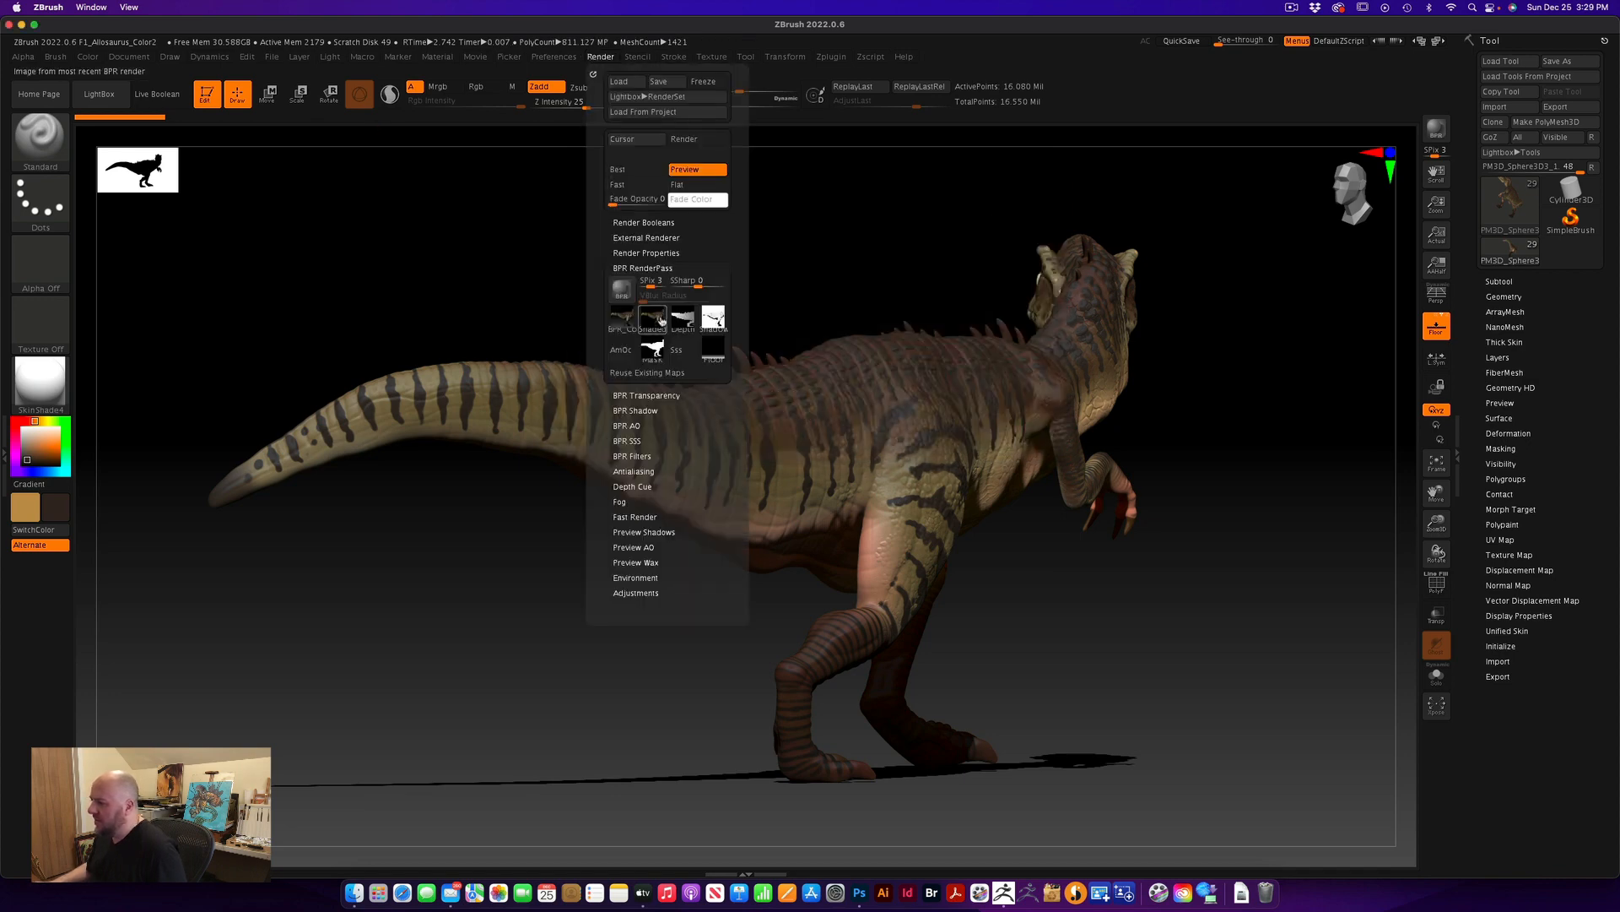
{"action": "left_click", "coordinate": [653, 317]}
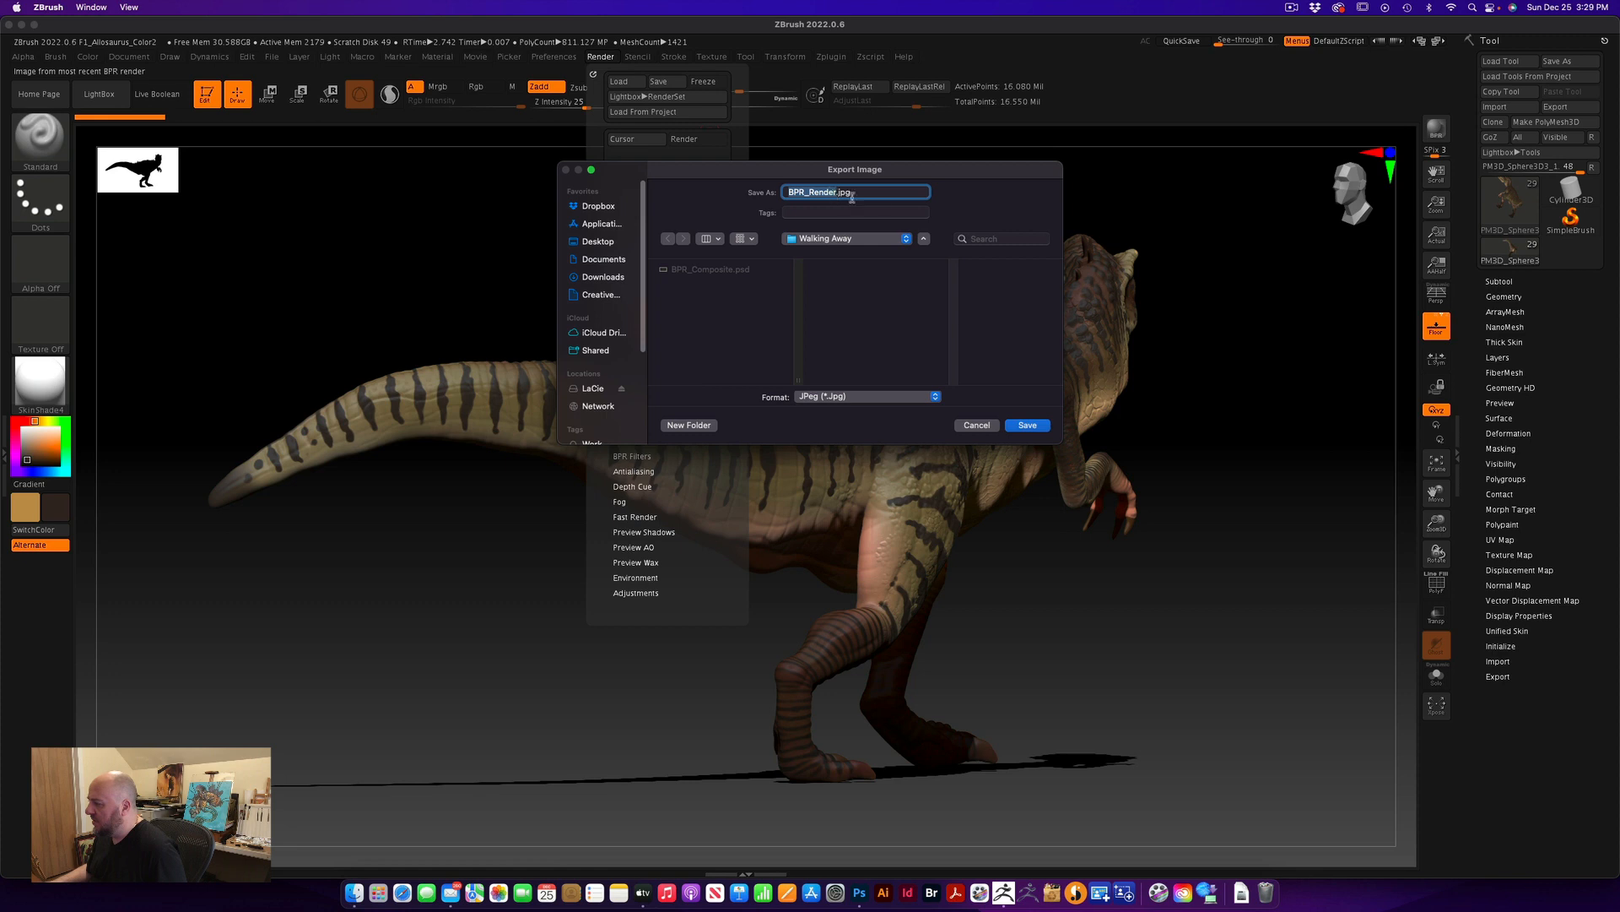
{"action": "key", "text": "Right"}
{"action": "type", "text": "_S"}
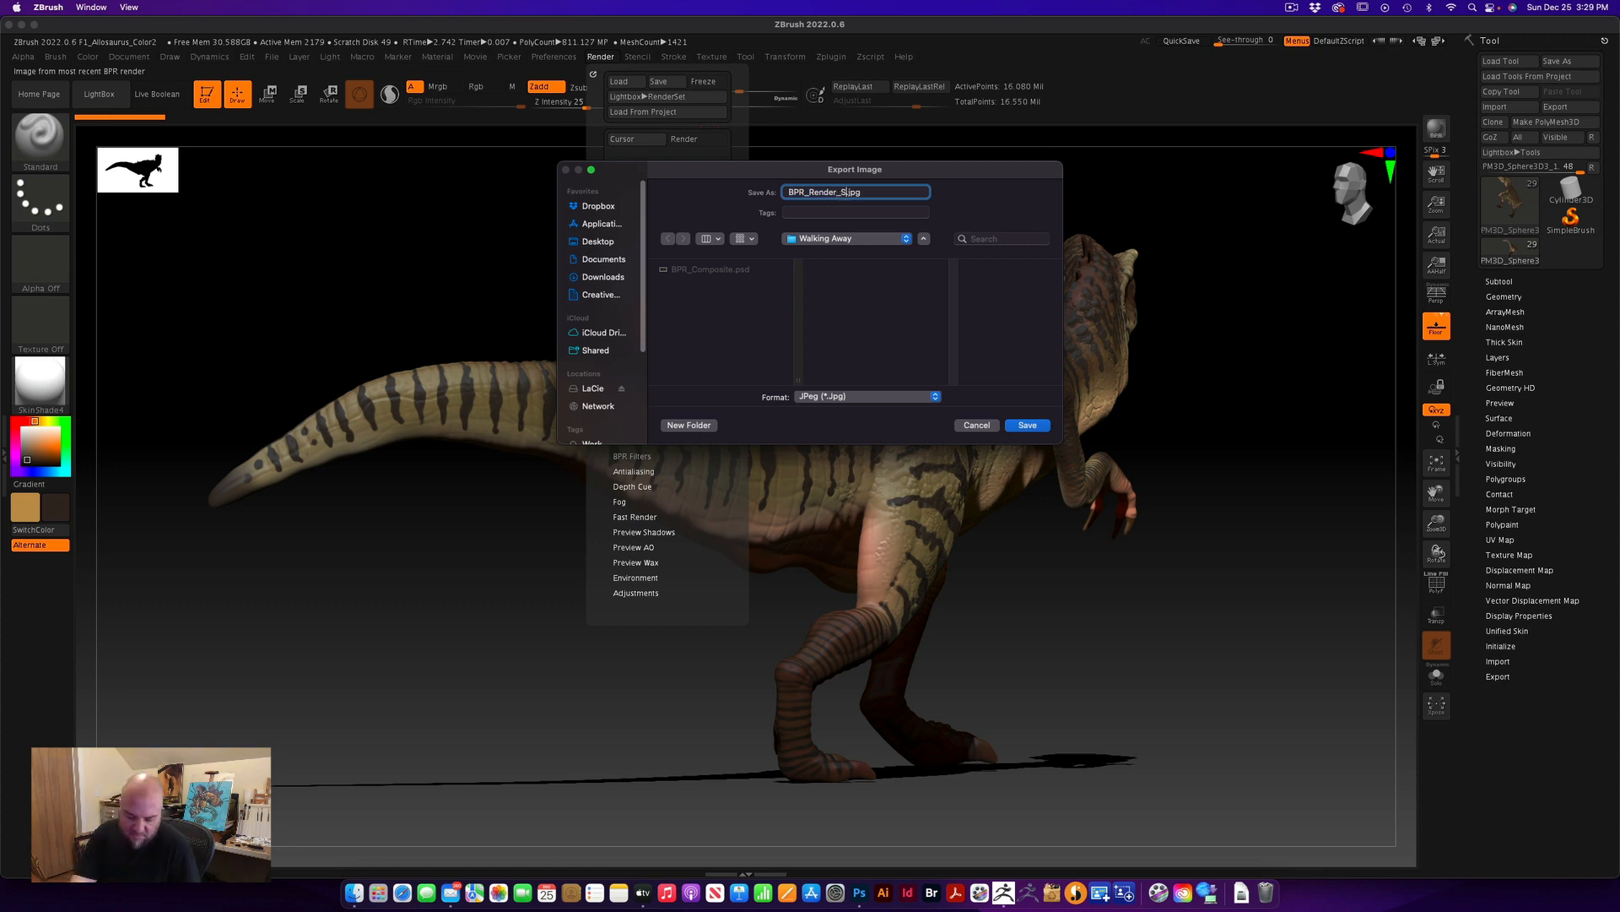
{"action": "type", "text": "haded"}
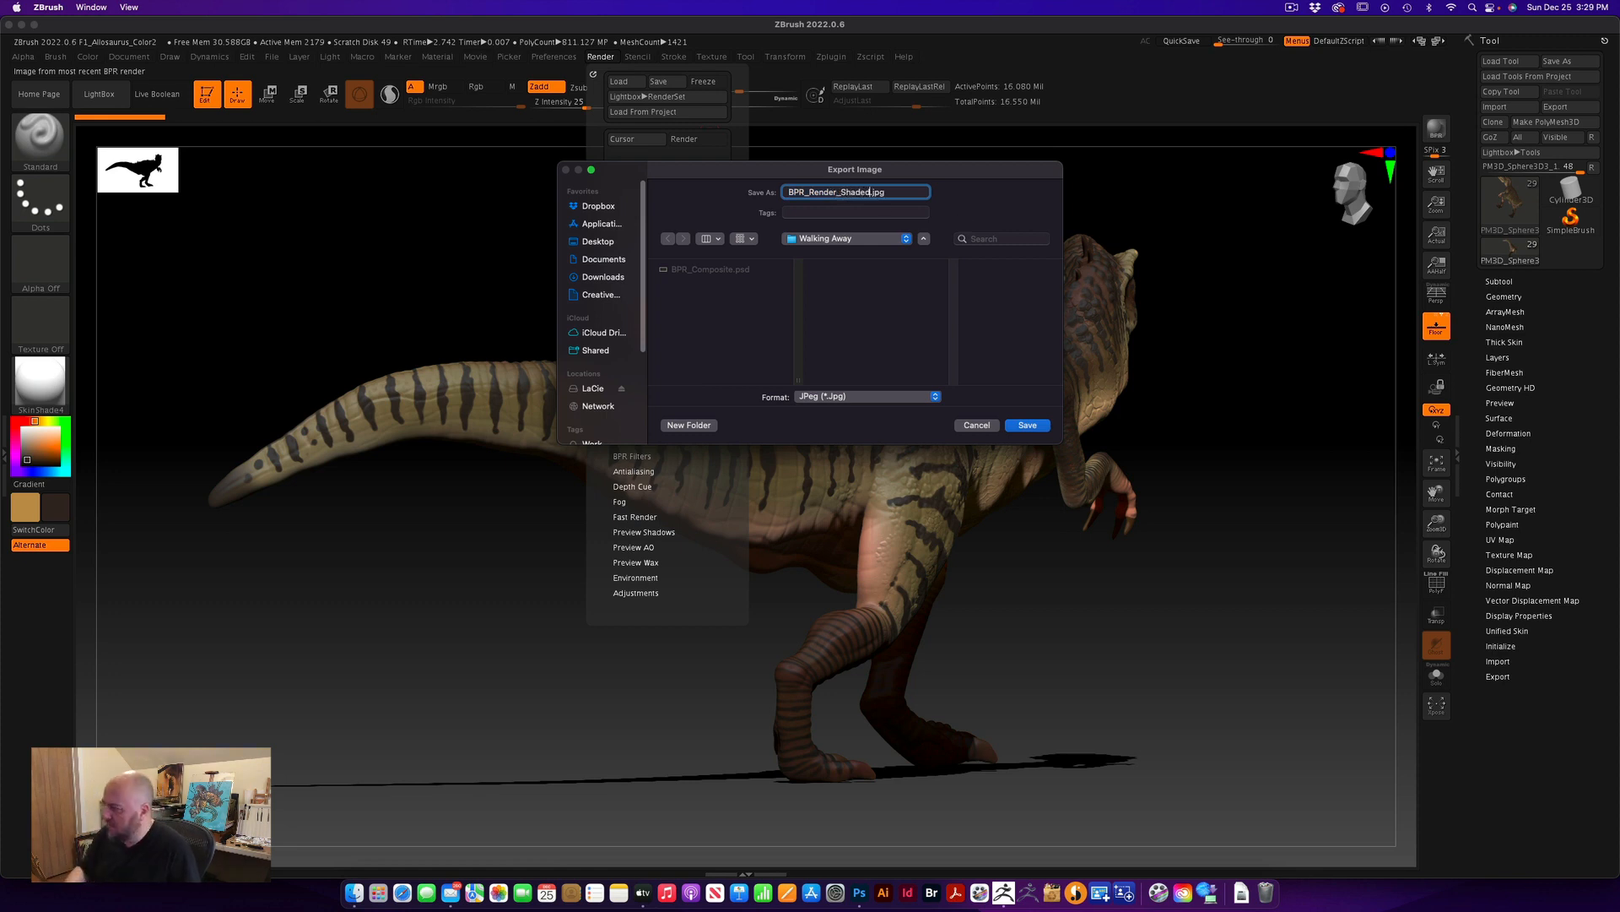
{"action": "left_click", "coordinate": [891, 397]}
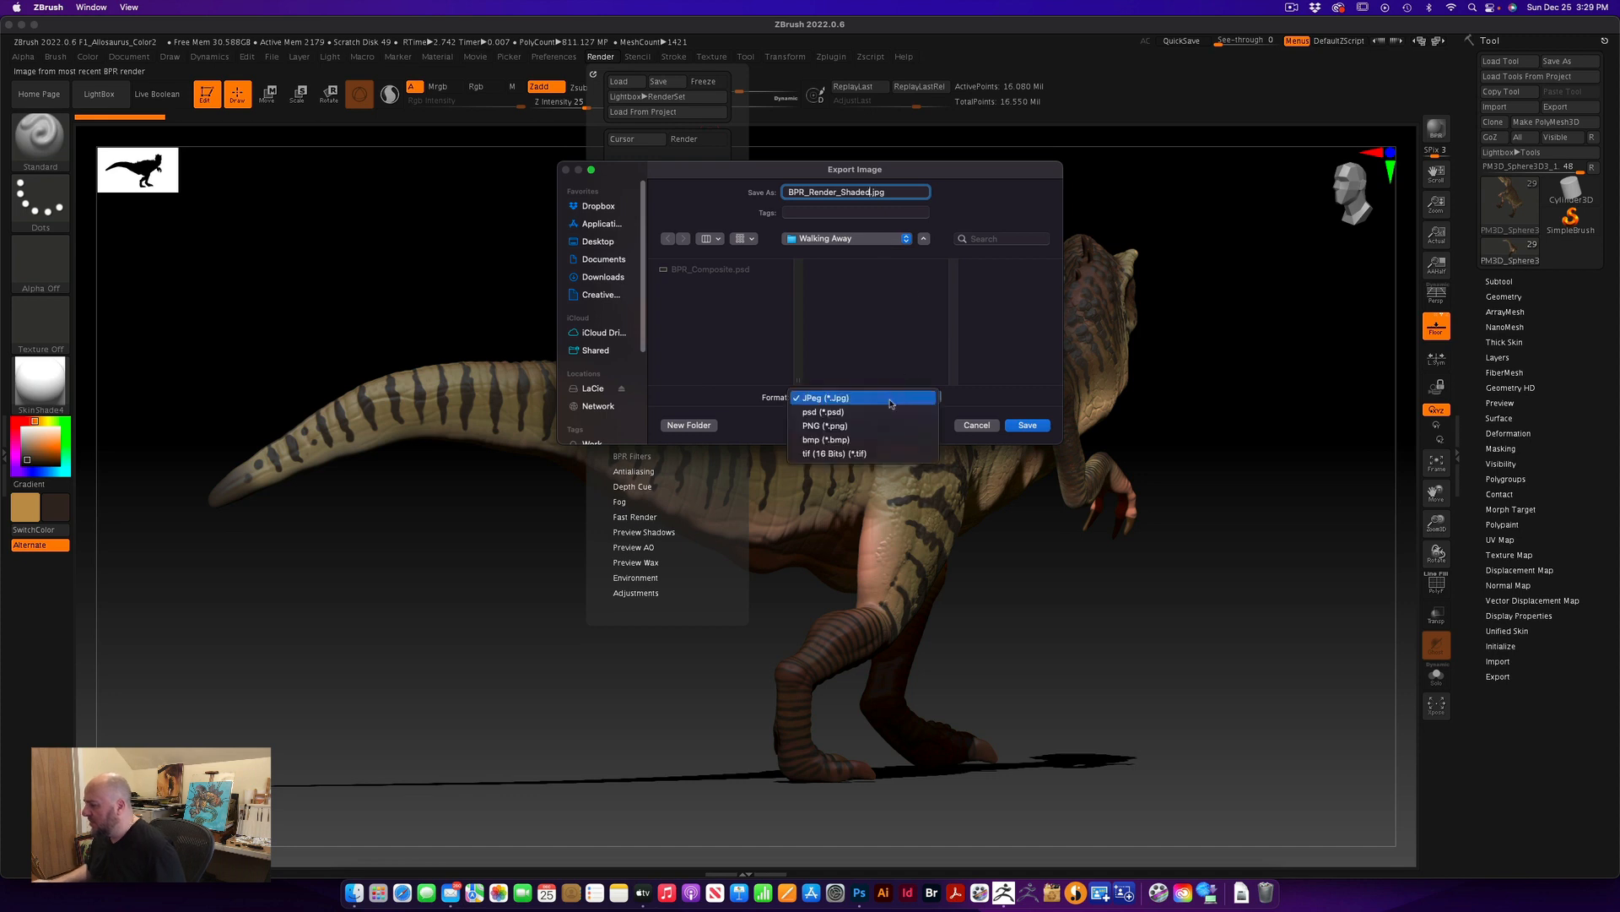
{"action": "left_click", "coordinate": [877, 412]}
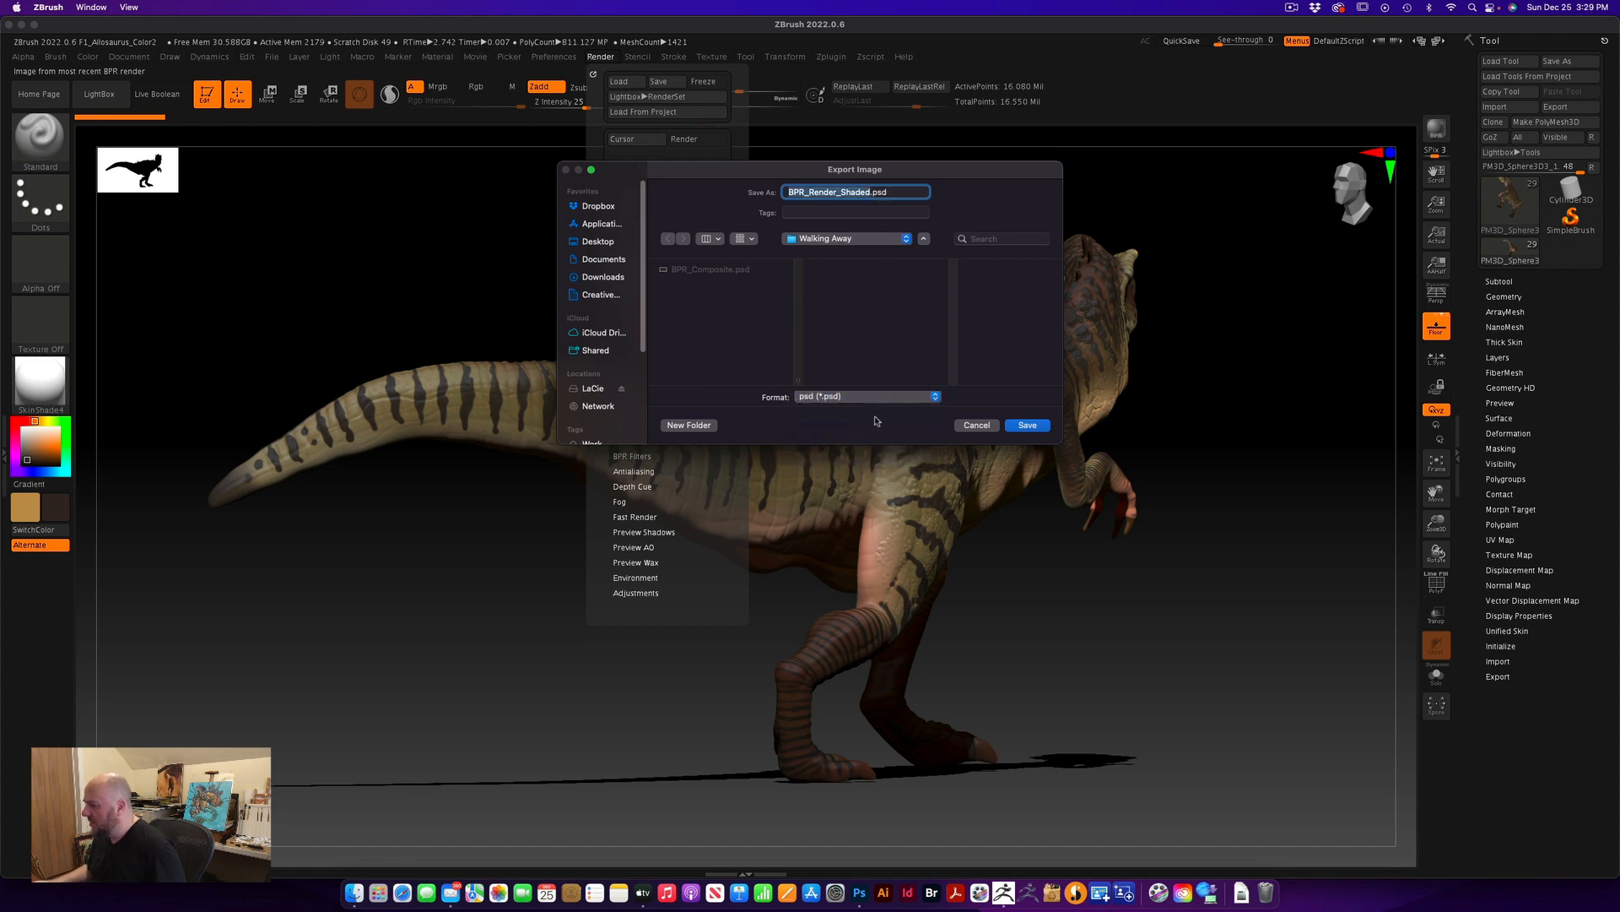
{"action": "left_click", "coordinate": [1026, 427]}
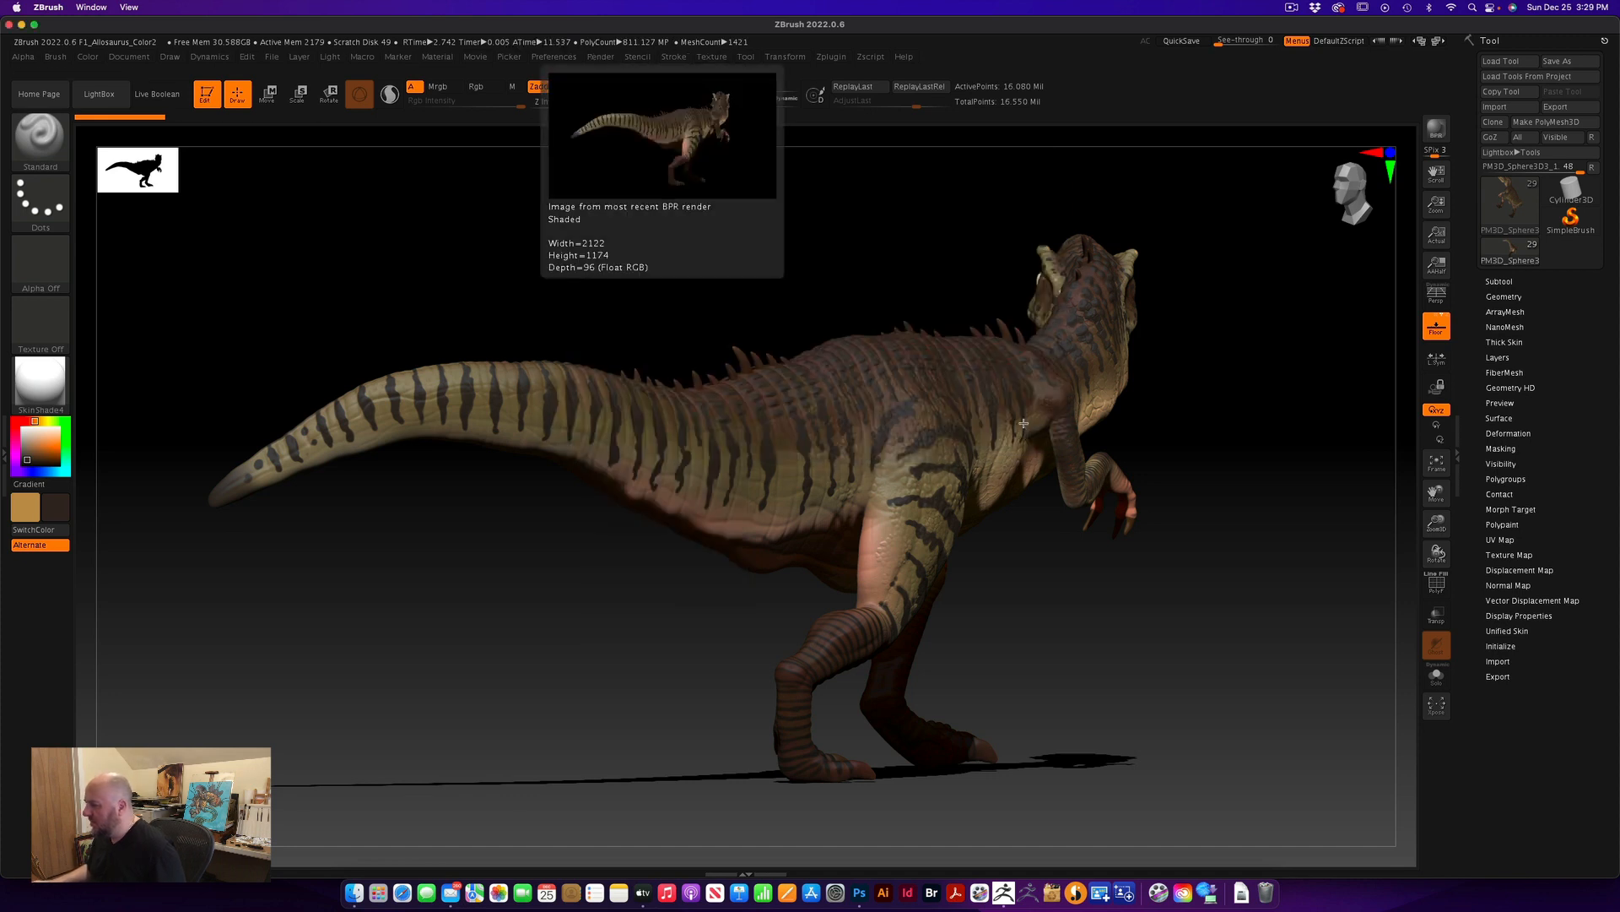
Export the depth render pass to the Walking Away folder as BPR_Depth.psd
{"action": "left_click", "coordinate": [598, 56]}
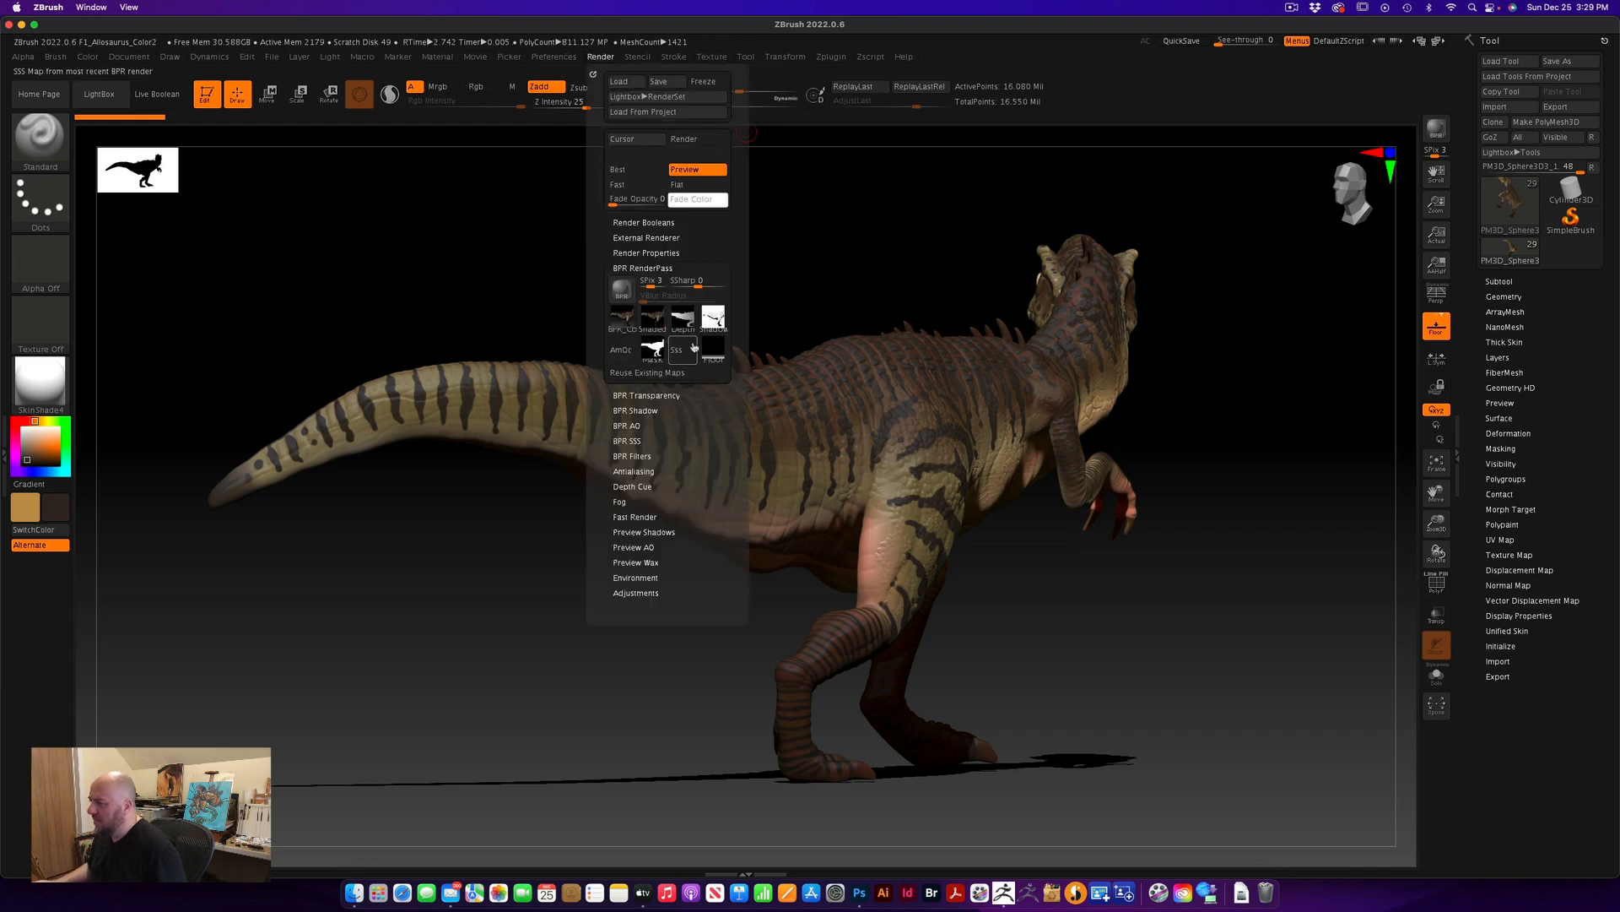
{"action": "left_click", "coordinate": [688, 326]}
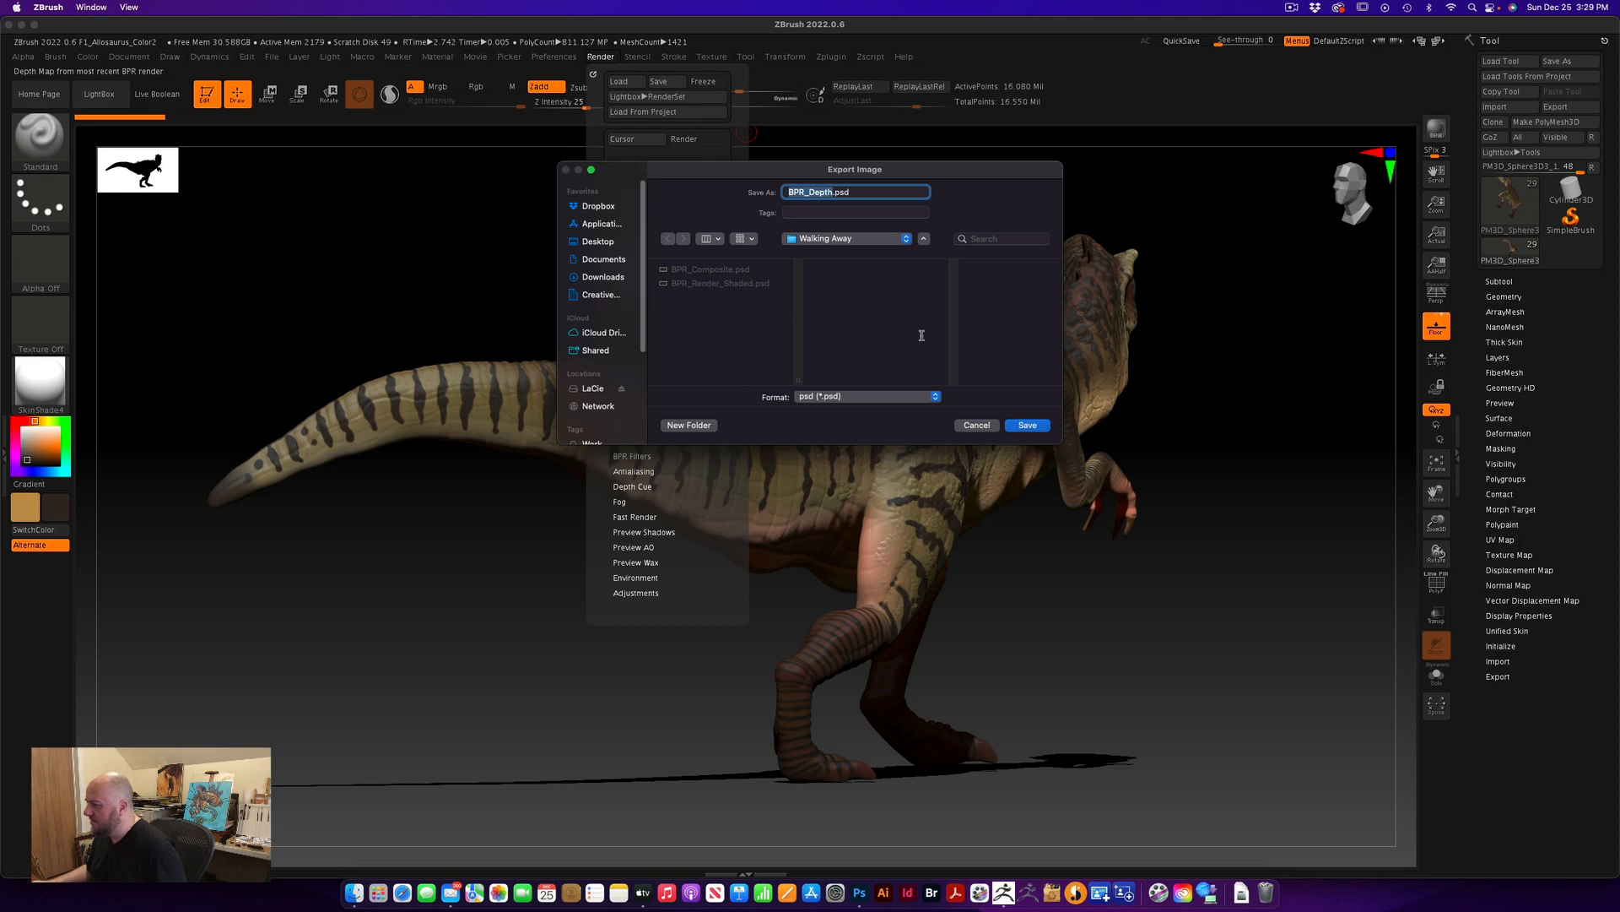
{"action": "left_click", "coordinate": [1027, 425]}
Export the shadow render pass to the Walking Away folder as BPR_Shadow.psd
{"action": "left_click", "coordinate": [600, 56]}
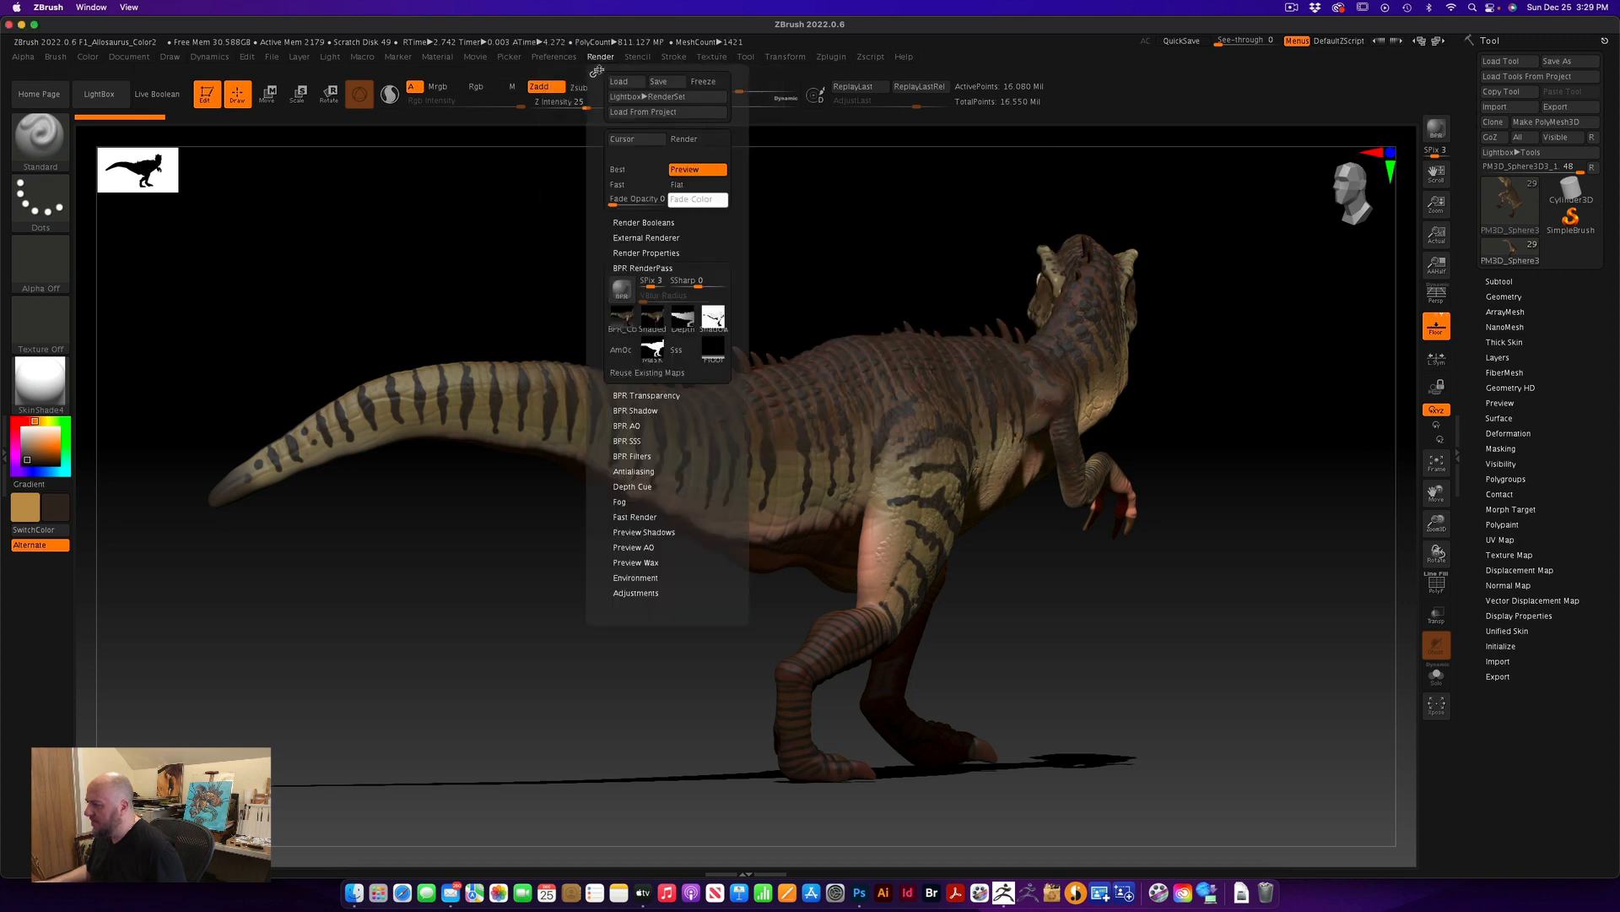
{"action": "left_click", "coordinate": [713, 323]}
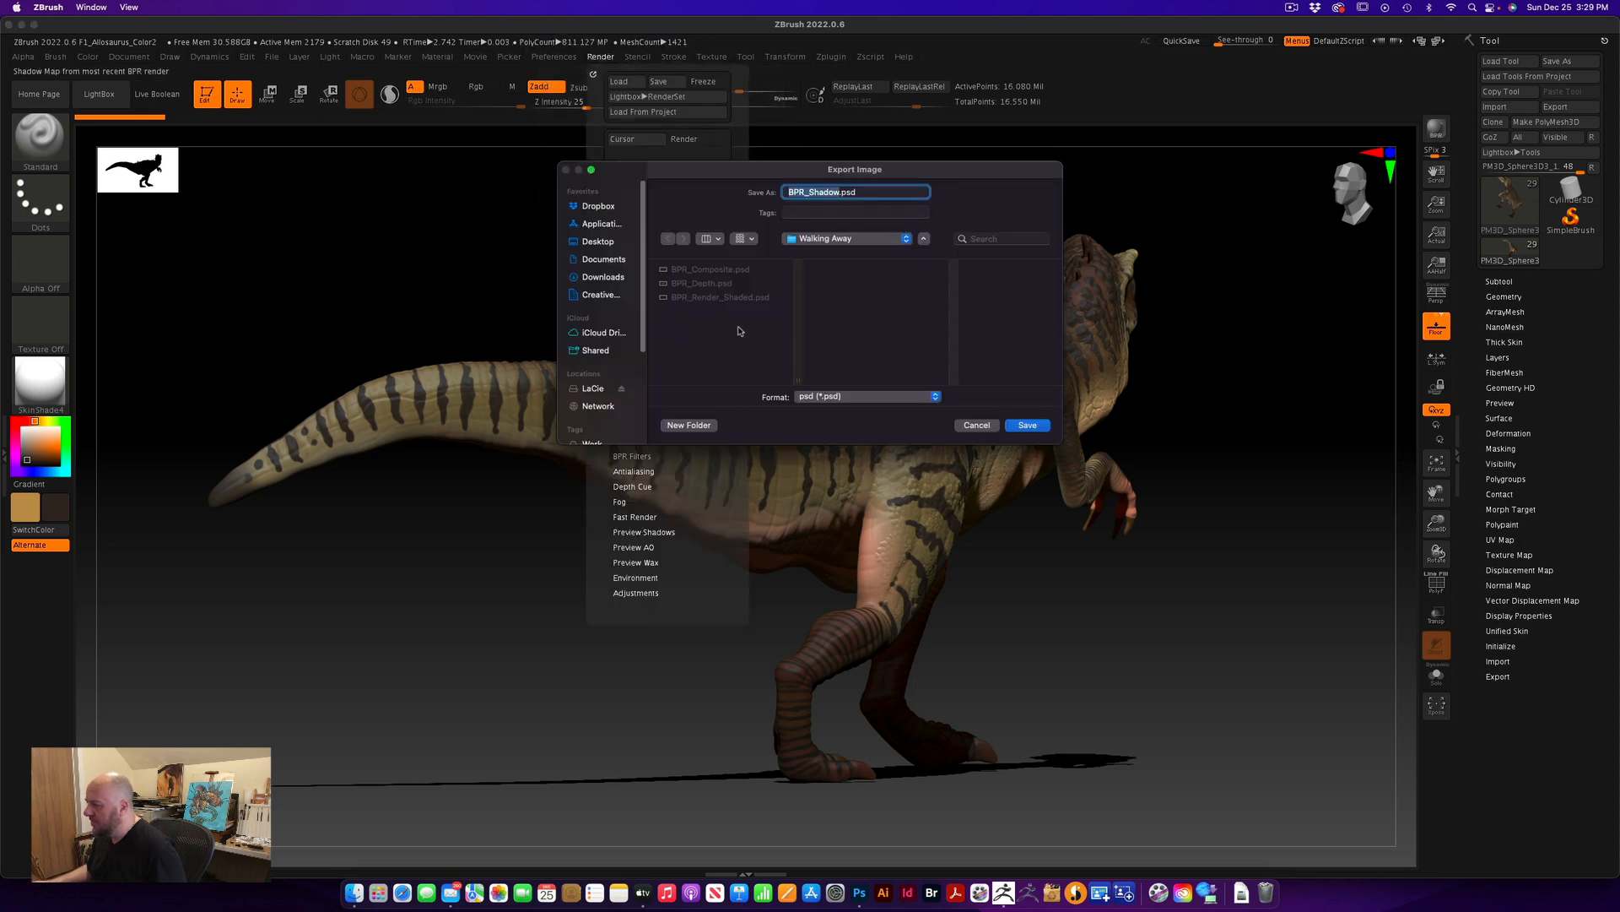
{"action": "left_click", "coordinate": [1027, 424]}
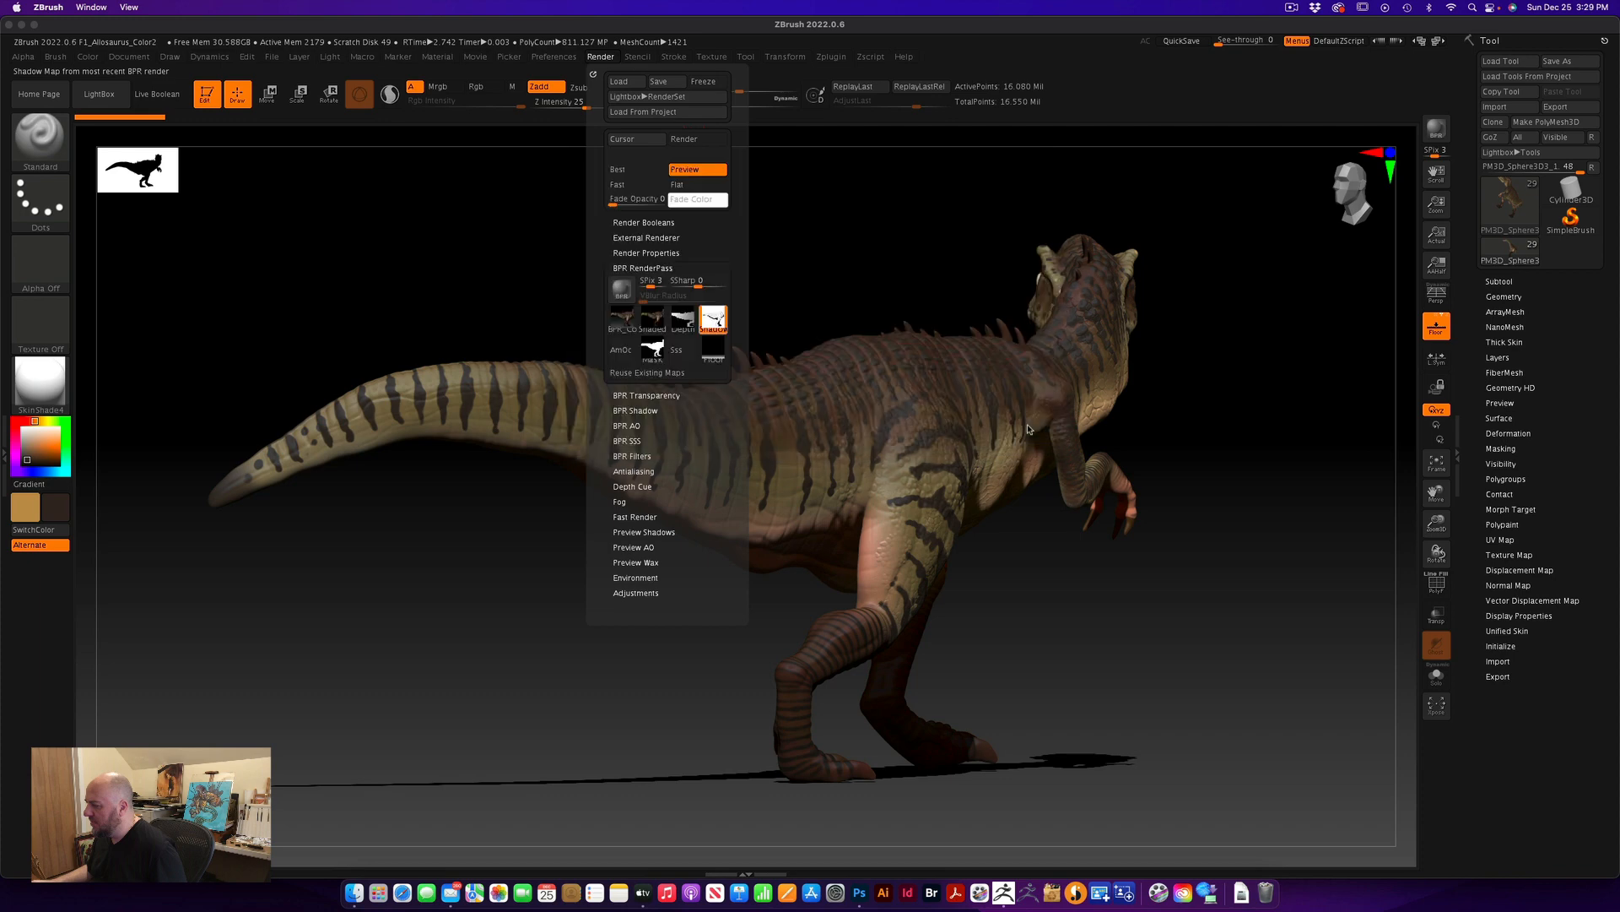
Export the mask render pass to the Walking Away folder as BPR_Mask.psd
{"action": "left_click", "coordinate": [601, 57]}
{"action": "left_click", "coordinate": [653, 348]}
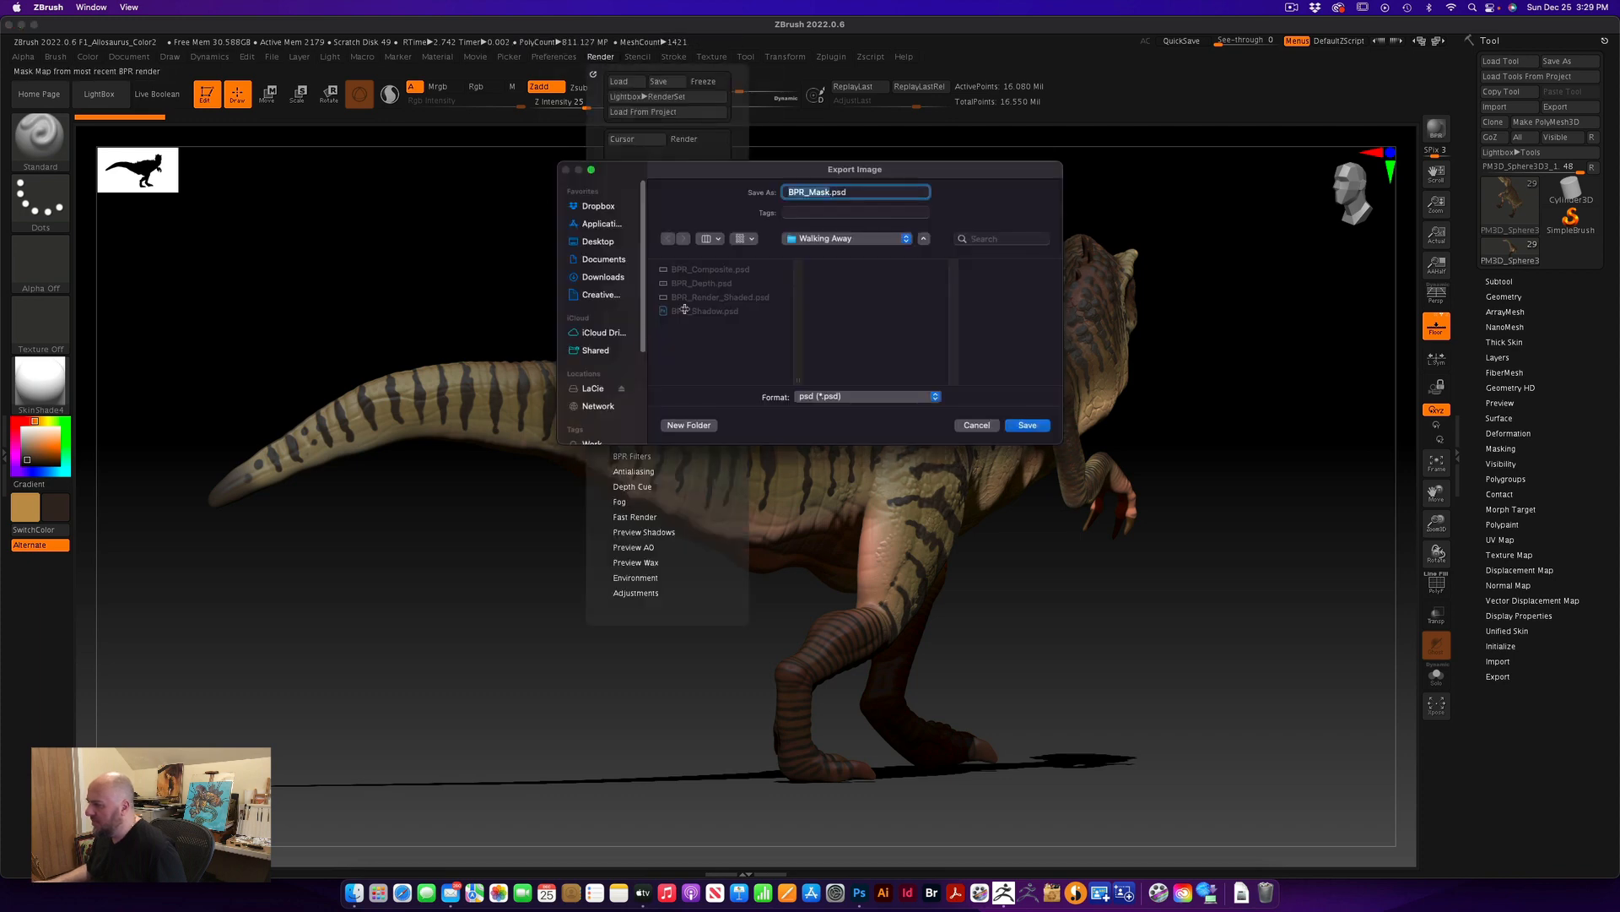
{"action": "left_click", "coordinate": [1029, 425]}
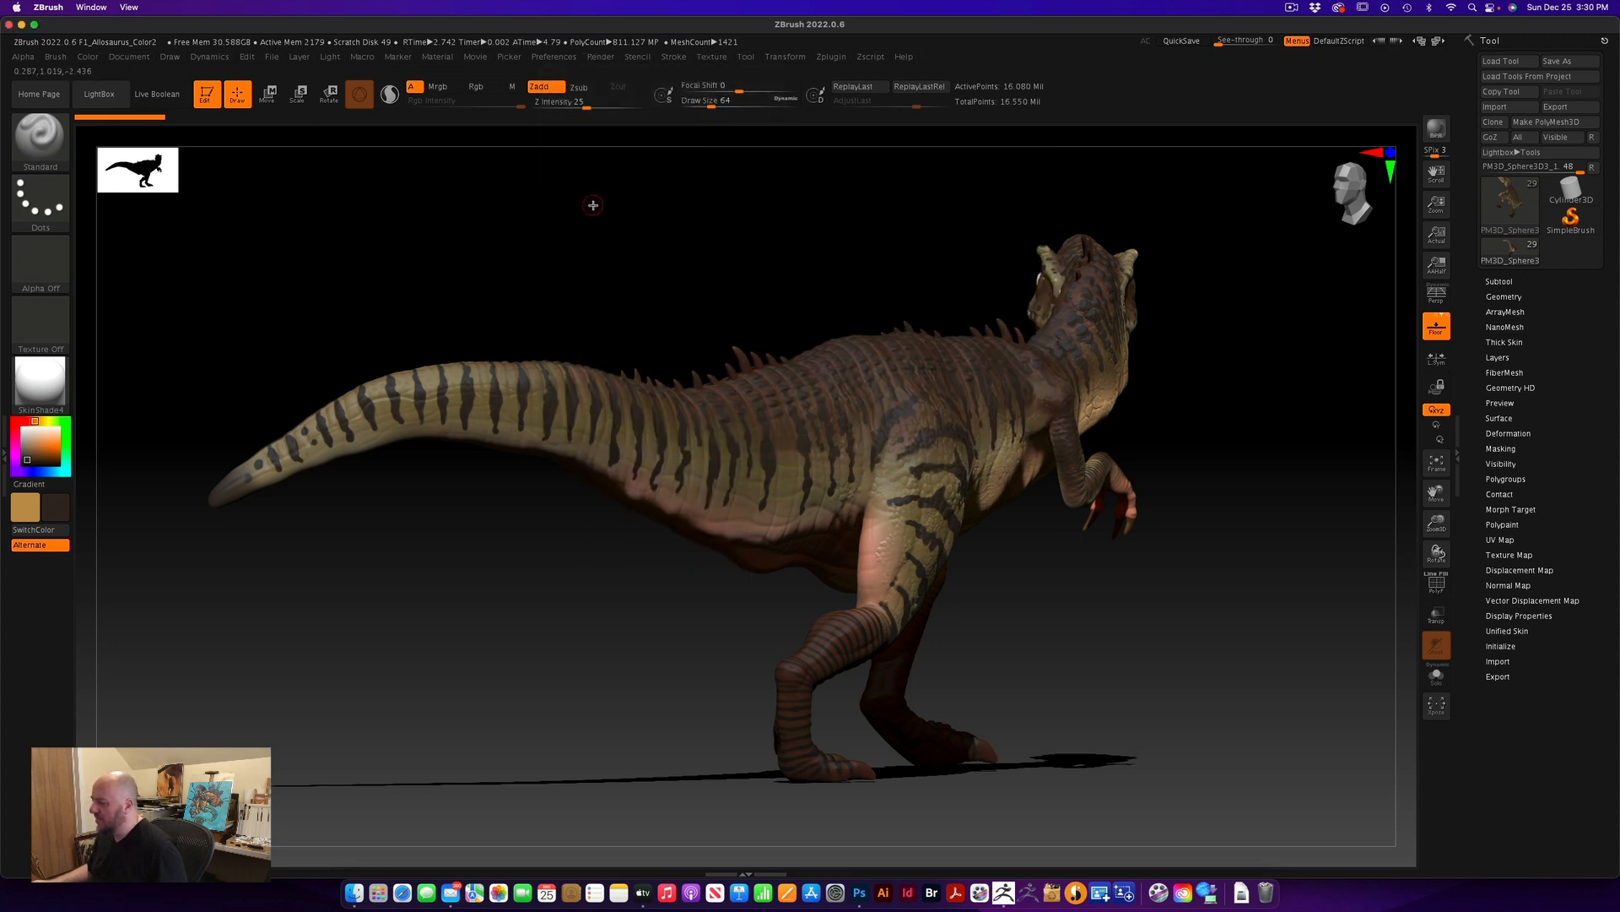
Turn the dinosaur to a top-down view with its head to the left, fit the whole body in frame, and render it with BPR
{"action": "left_click_drag", "start_coordinate": [593, 205], "coordinate": [586, 220]}
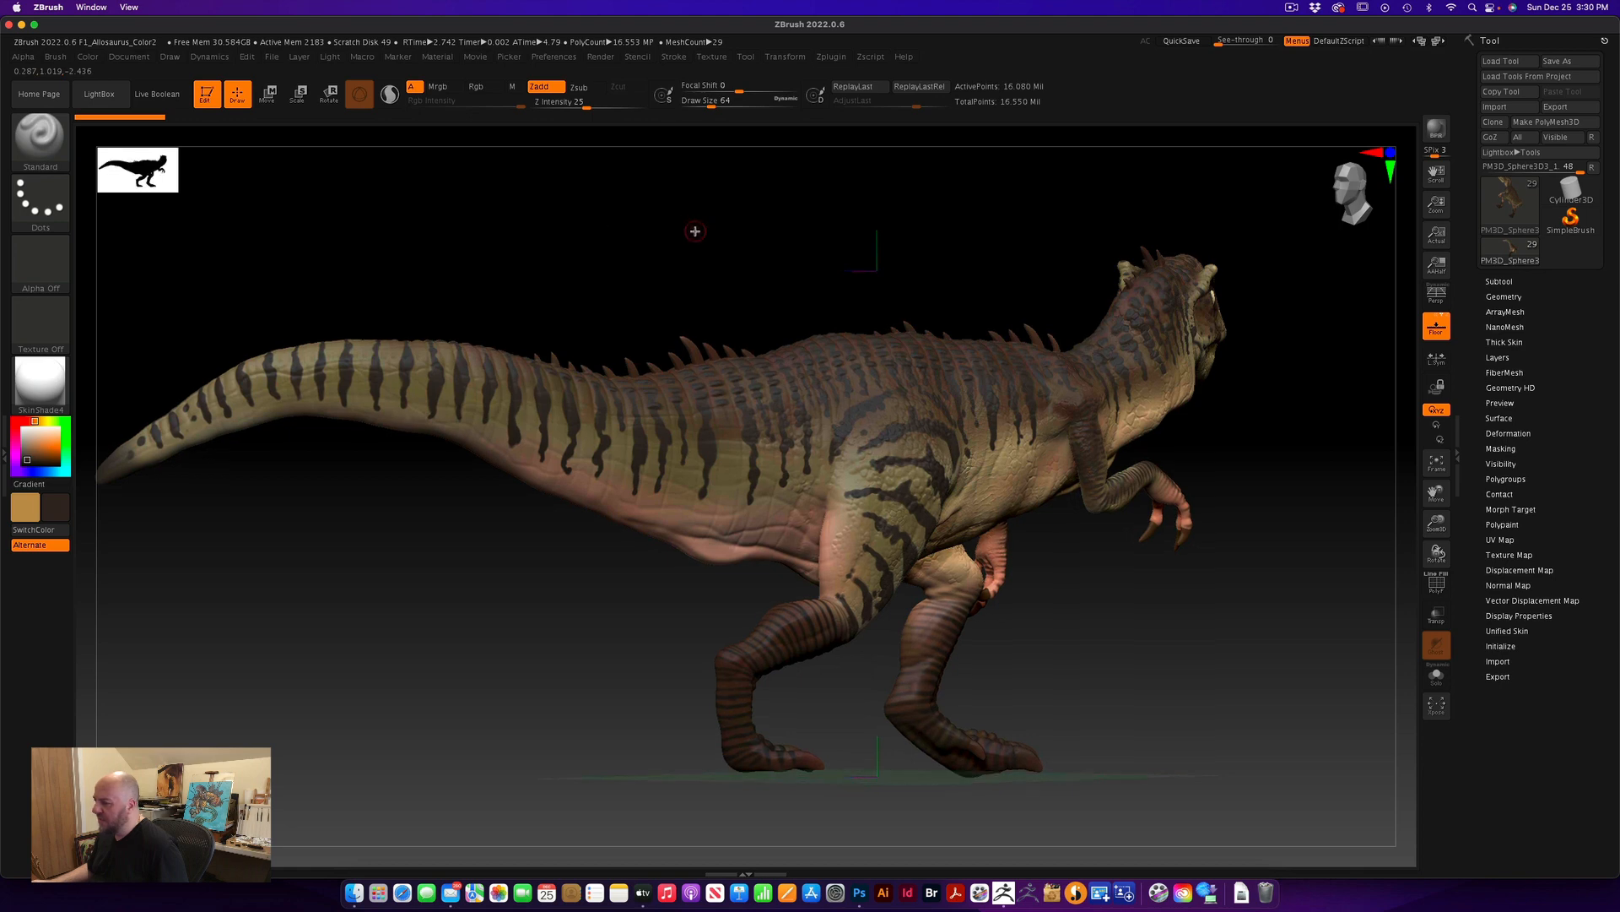
{"action": "left_click_drag", "start_coordinate": [695, 231], "coordinate": [574, 367]}
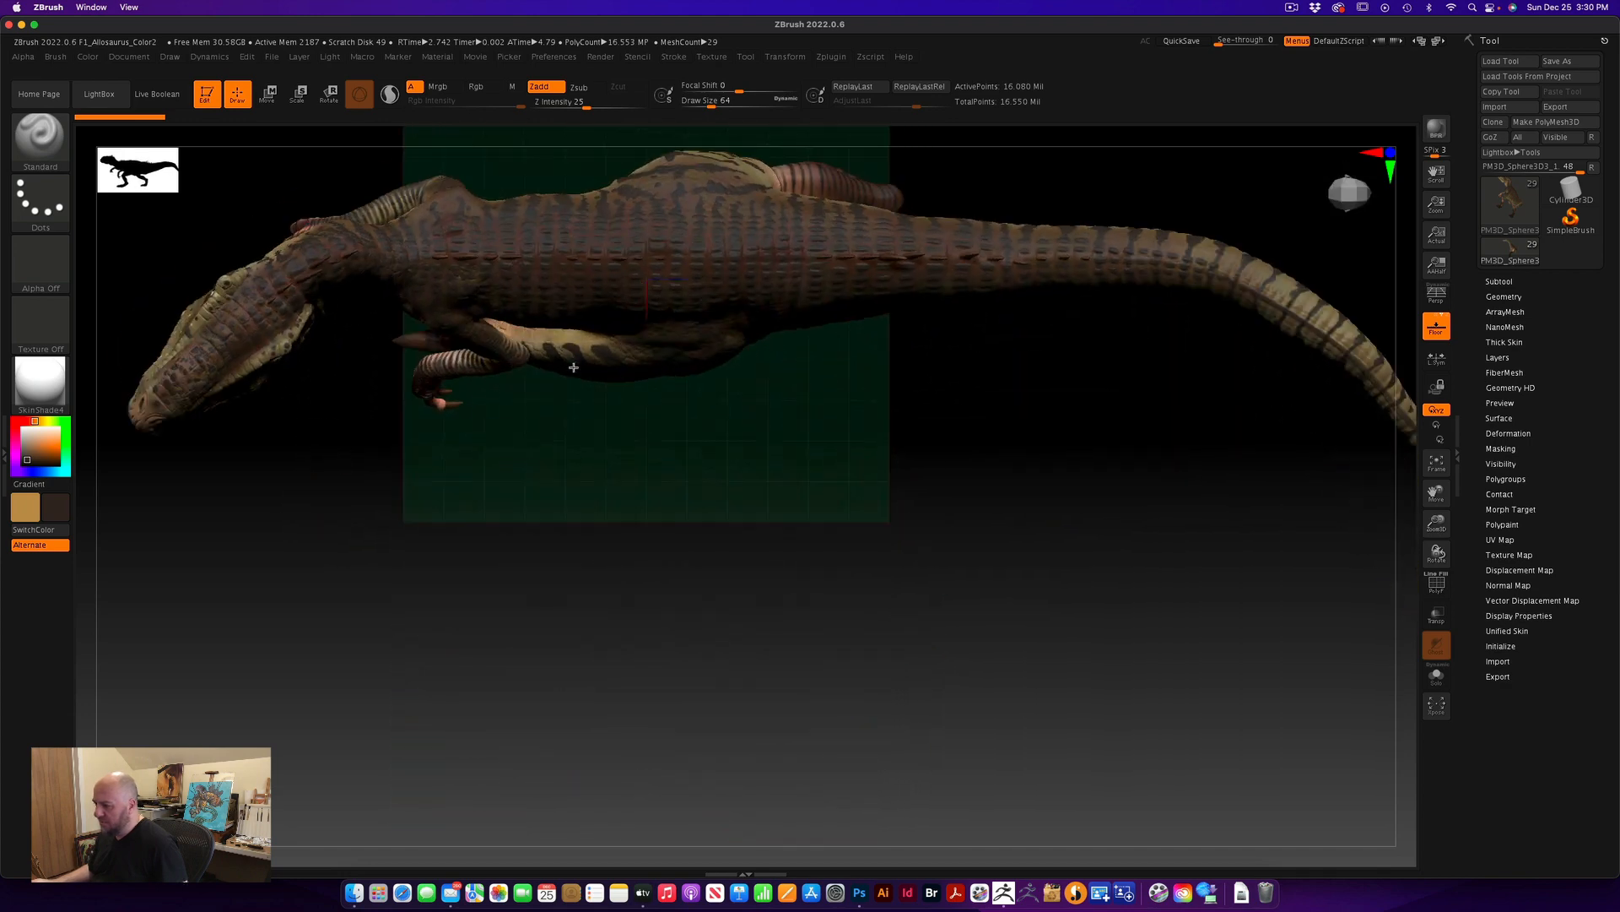
{"action": "left_click_drag", "start_coordinate": [1085, 432], "coordinate": [1066, 591], "text": "alt"}
{"action": "left_click_drag", "start_coordinate": [1445, 529], "coordinate": [1449, 512]}
{"action": "left_click_drag", "start_coordinate": [831, 302], "coordinate": [848, 330], "text": "alt"}
{"action": "left_click", "coordinate": [1429, 135]}
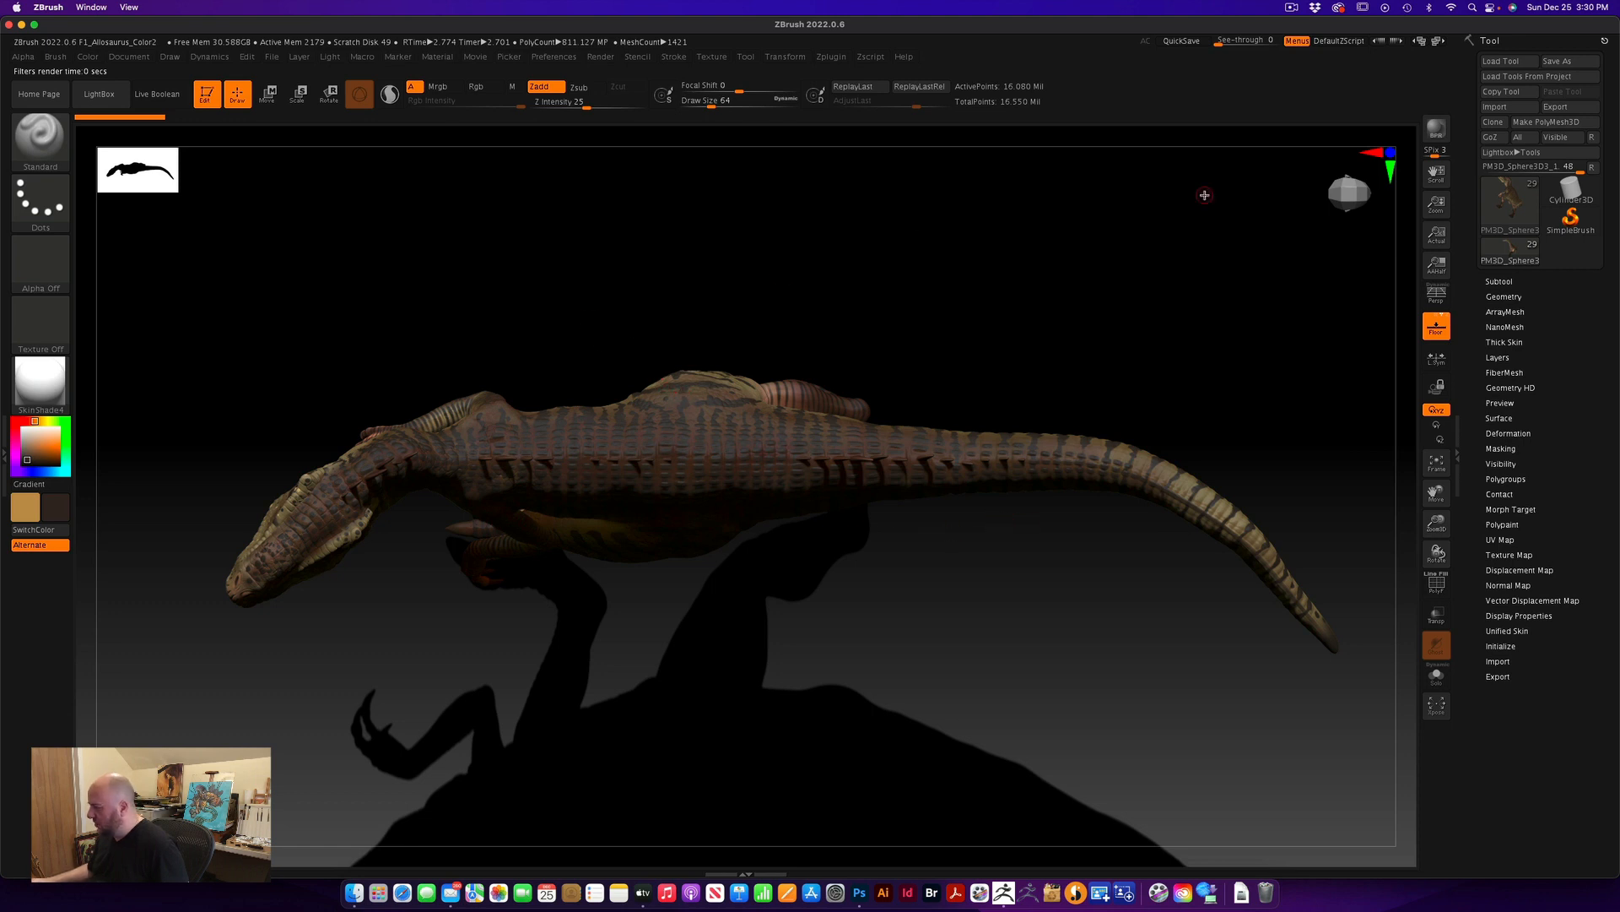
Turn off the floor grid and render the top-down view again with BPR
{"action": "left_click_drag", "start_coordinate": [1095, 287], "coordinate": [1121, 326]}
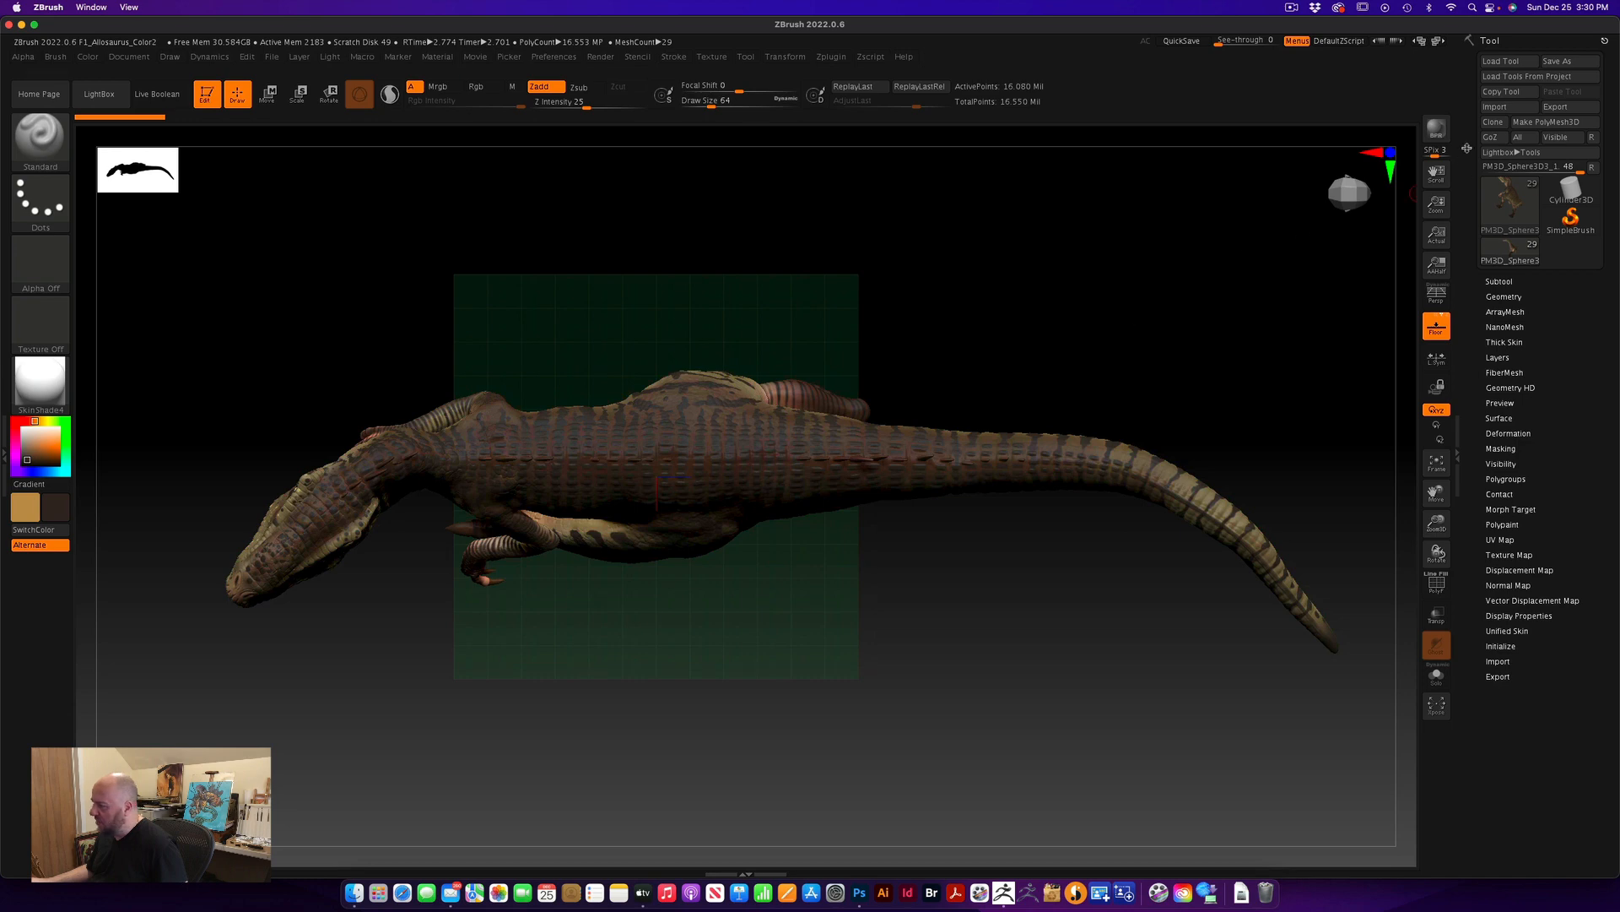
{"action": "left_click", "coordinate": [1437, 128]}
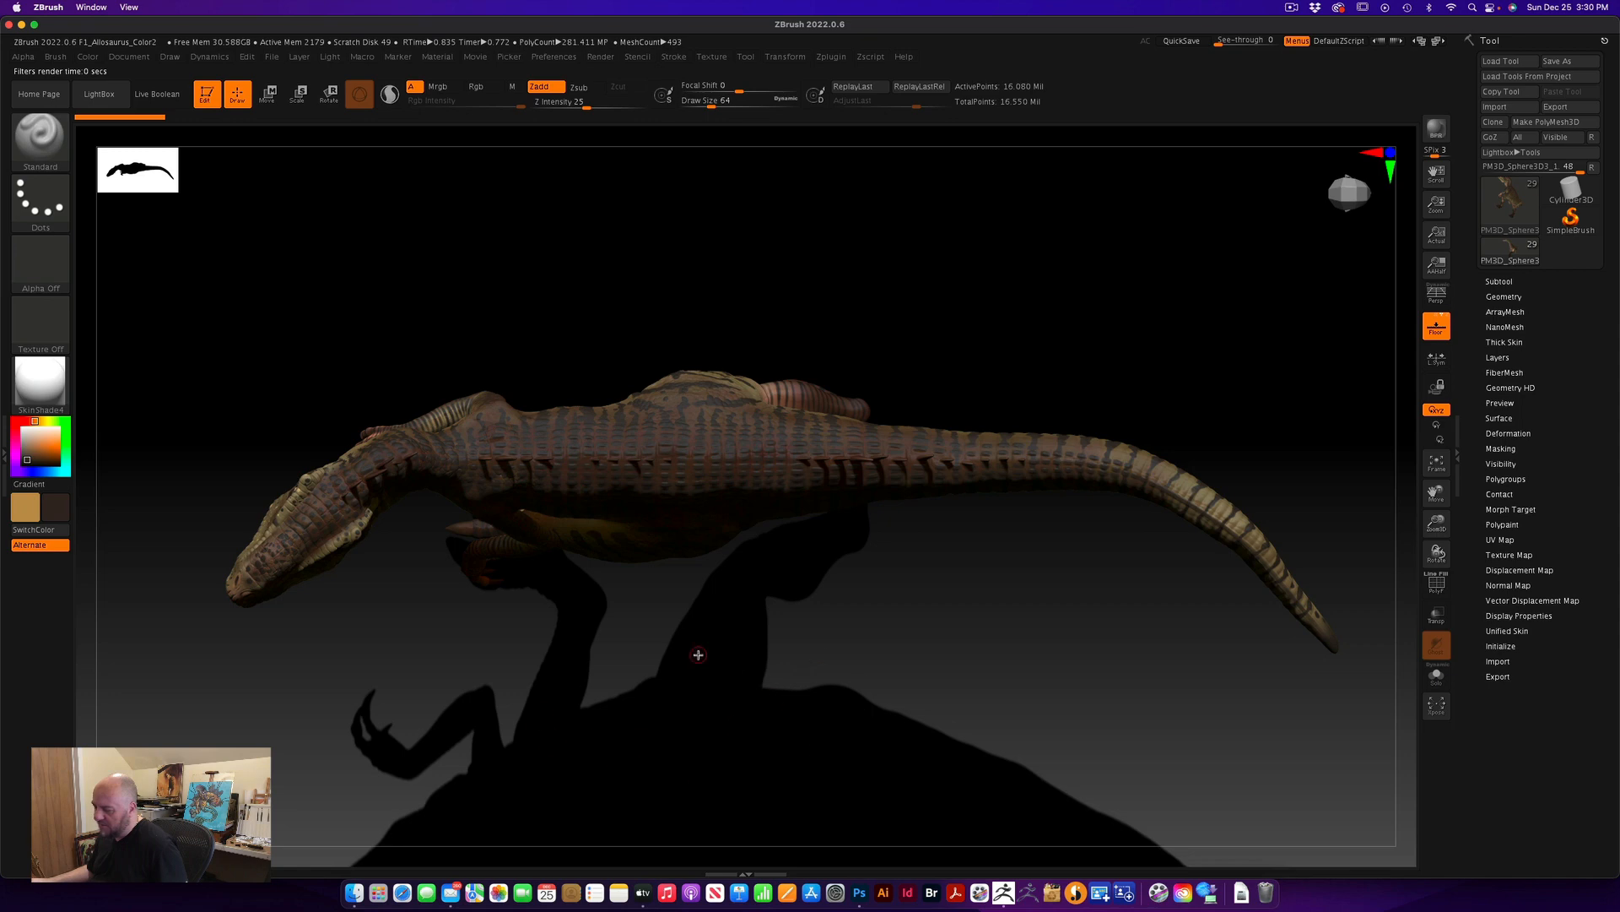
{"action": "left_click", "coordinate": [1436, 337]}
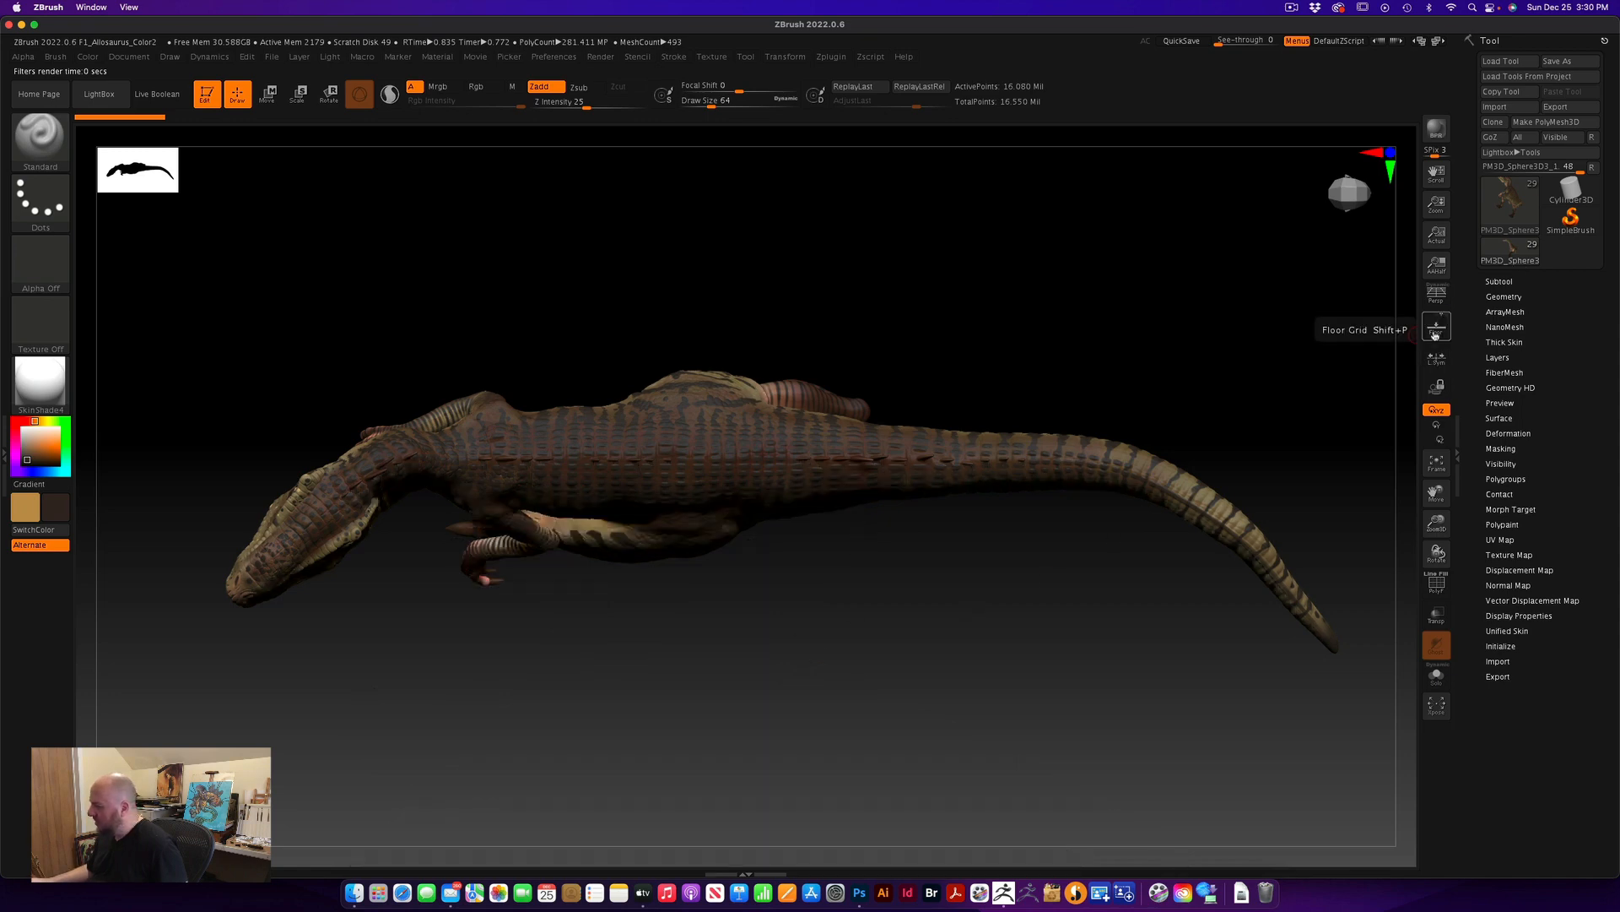
{"action": "left_click", "coordinate": [1434, 131]}
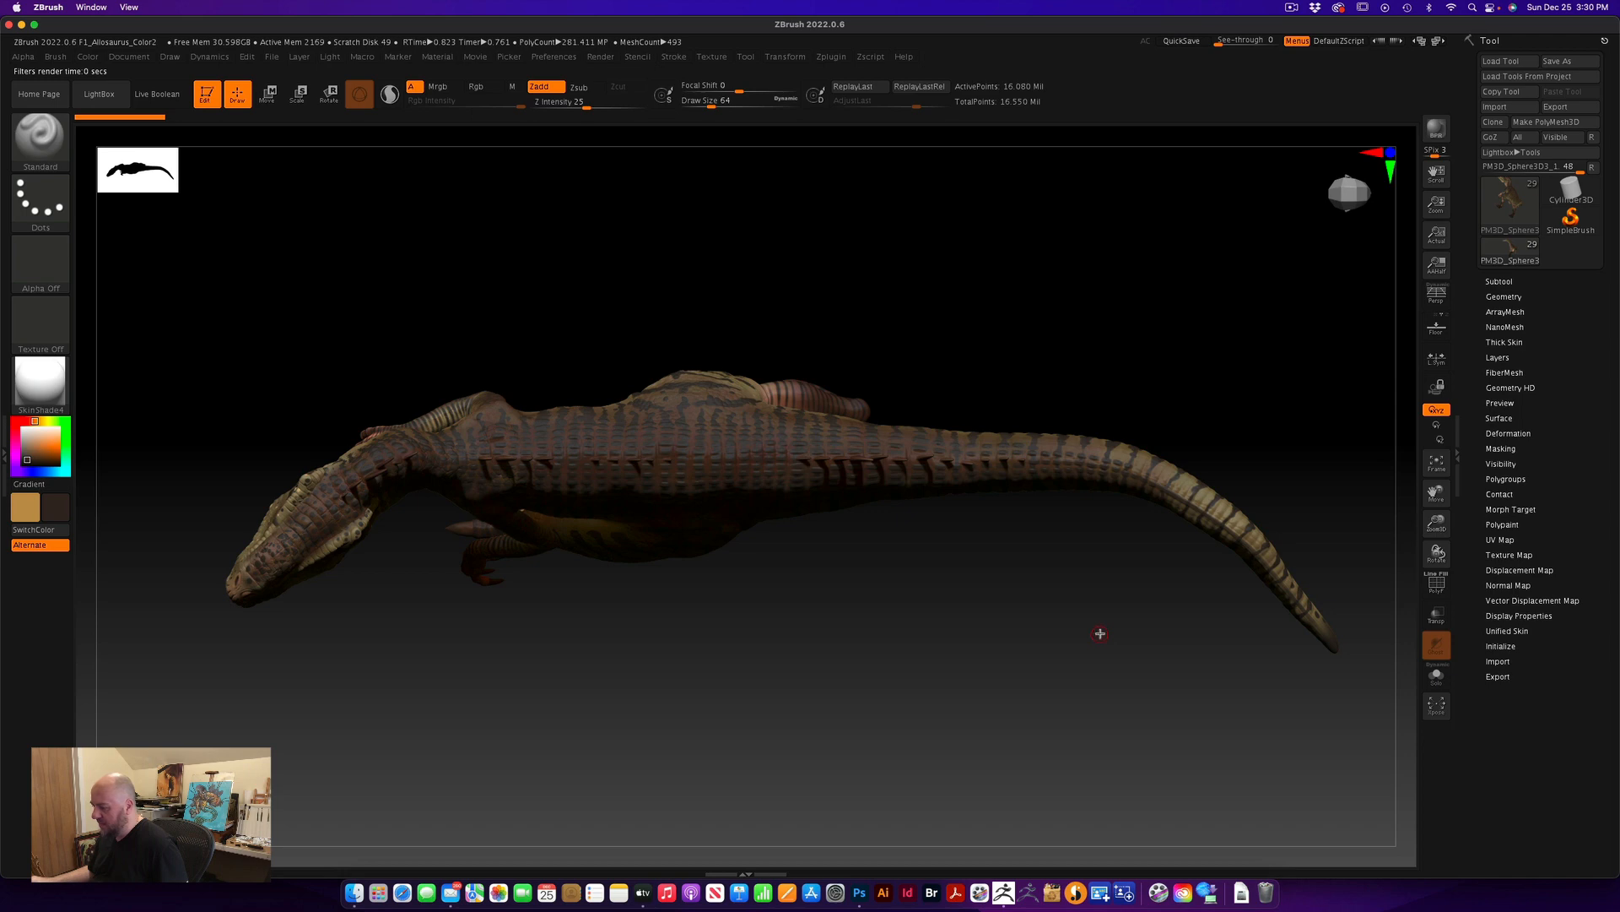
Try a BPR render of the dinosaur from a raised side view, then return it to a level side view
{"action": "left_click_drag", "start_coordinate": [1100, 633], "coordinate": [1096, 592]}
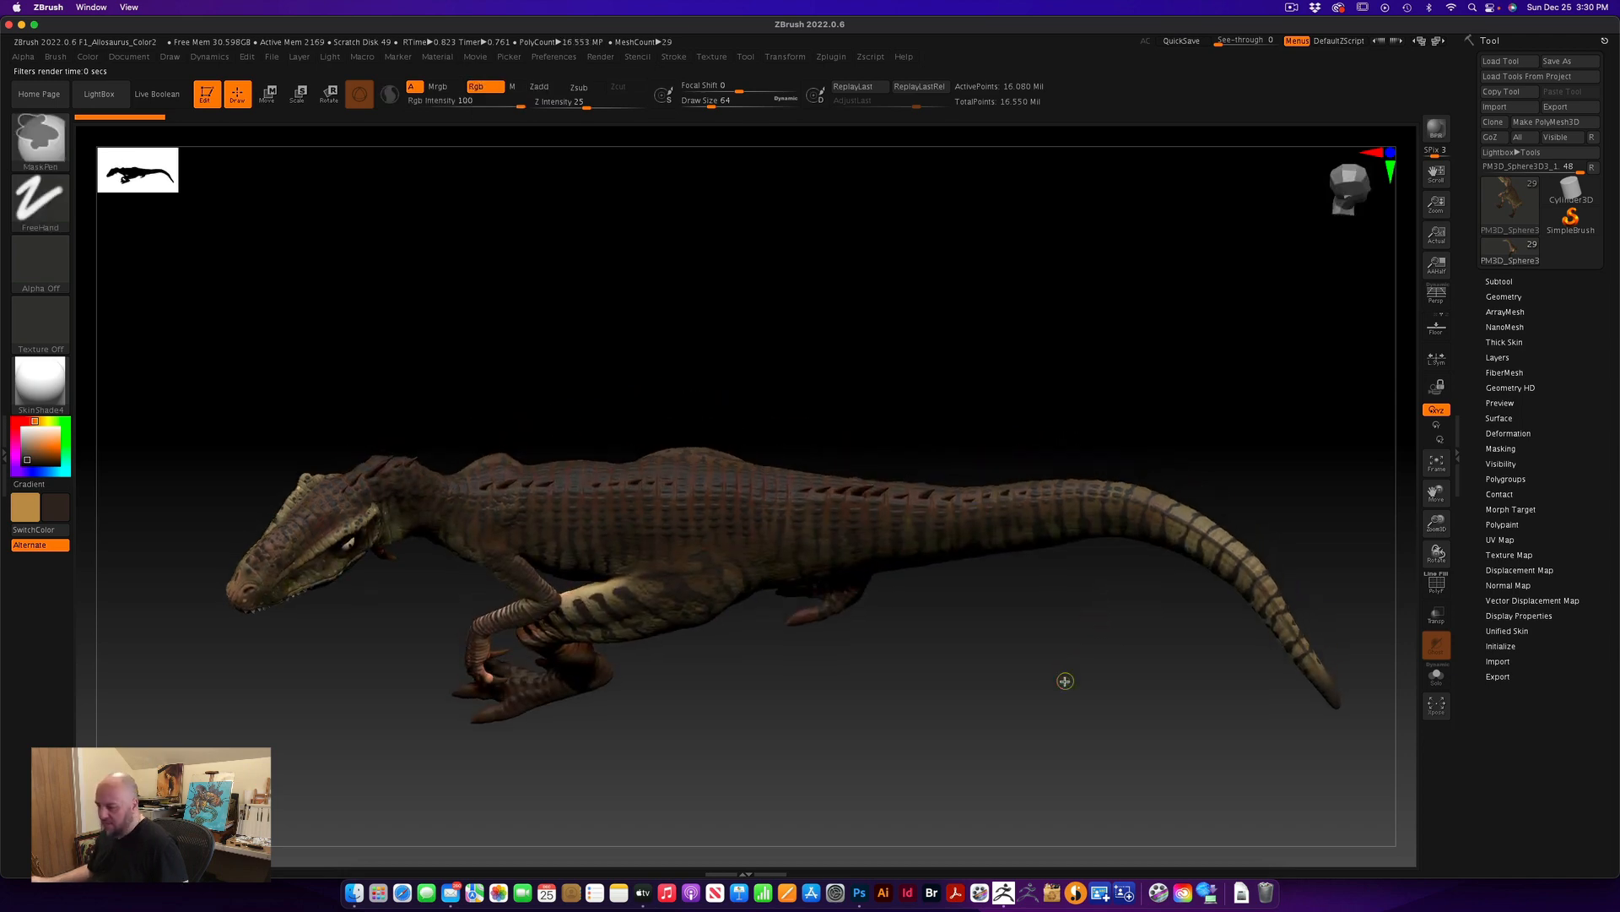
{"action": "mouse_move", "coordinate": [1065, 681]}
{"action": "left_mouse_down"}
{"action": "mouse_move", "coordinate": [1067, 626]}
{"action": "mouse_move", "coordinate": [1034, 587]}
{"action": "left_mouse_up"}
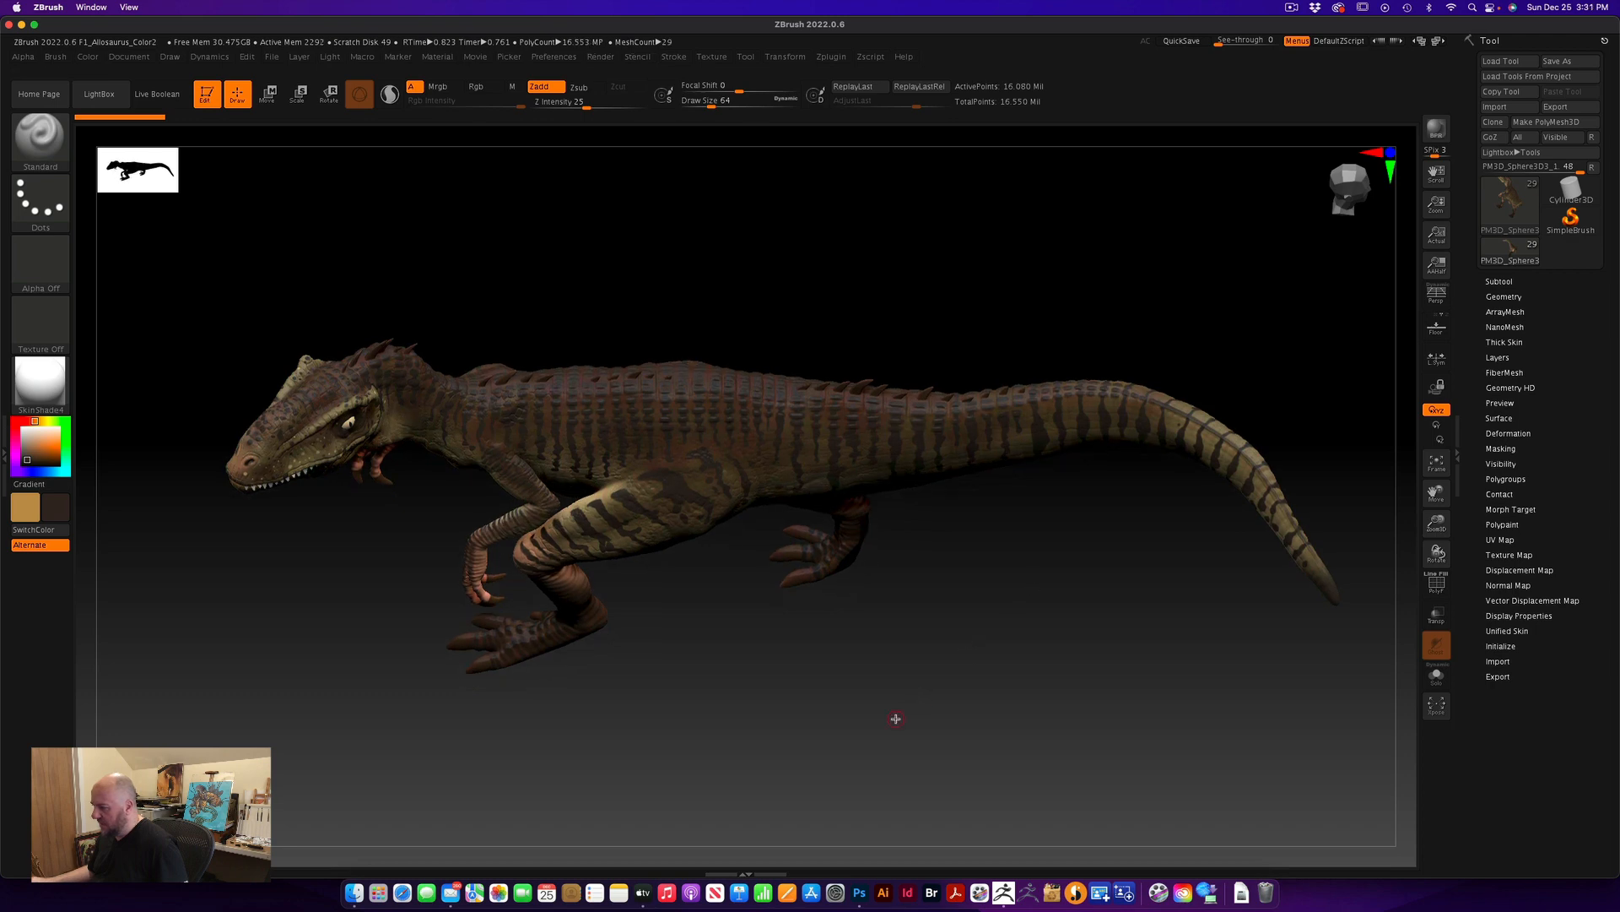
{"action": "left_click_drag", "start_coordinate": [896, 718], "coordinate": [878, 723]}
{"action": "left_click", "coordinate": [1436, 128]}
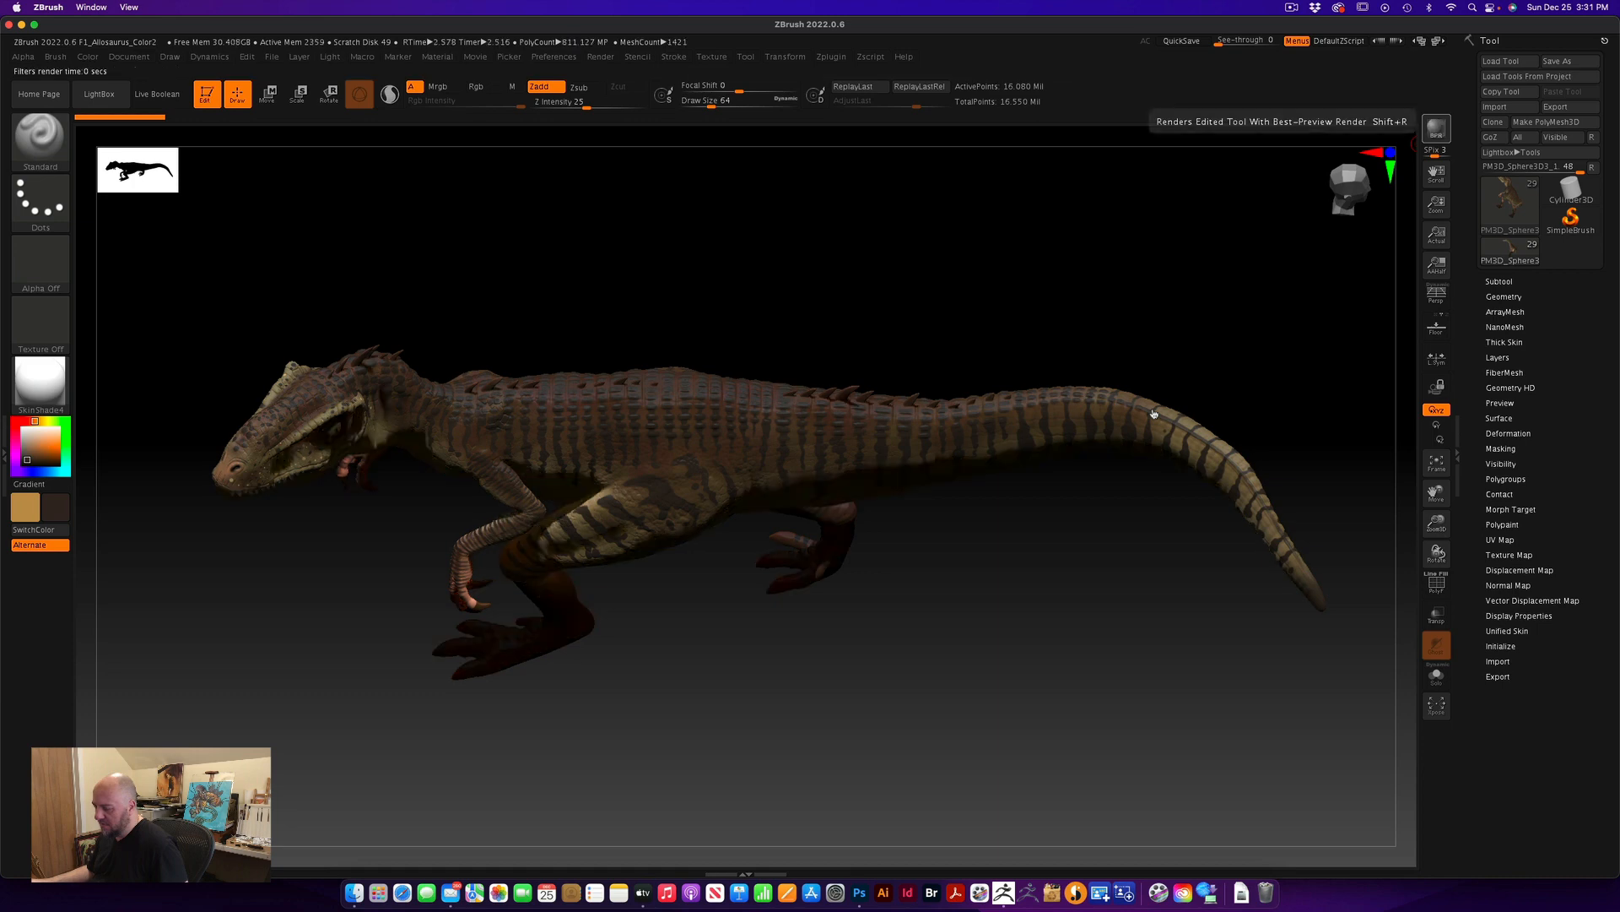
{"action": "left_click_drag", "start_coordinate": [1088, 506], "coordinate": [1036, 558]}
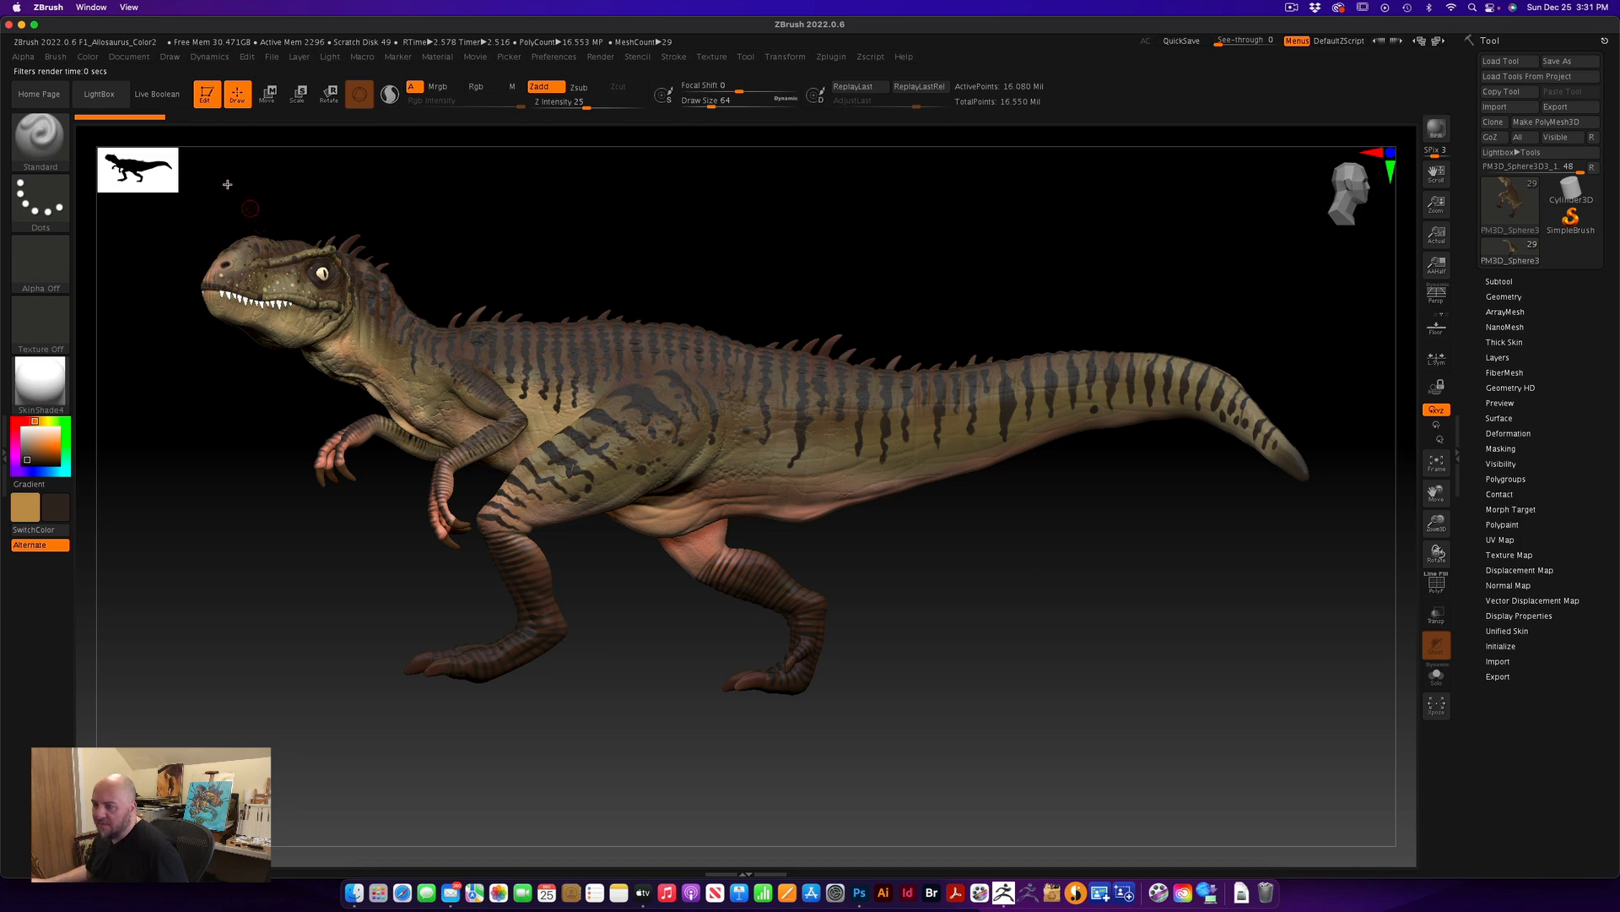
Switch to Photoshop and create a new Tabloid document, 11 x 17 in at 300 ppi with a white background
{"action": "left_click", "coordinate": [21, 24]}
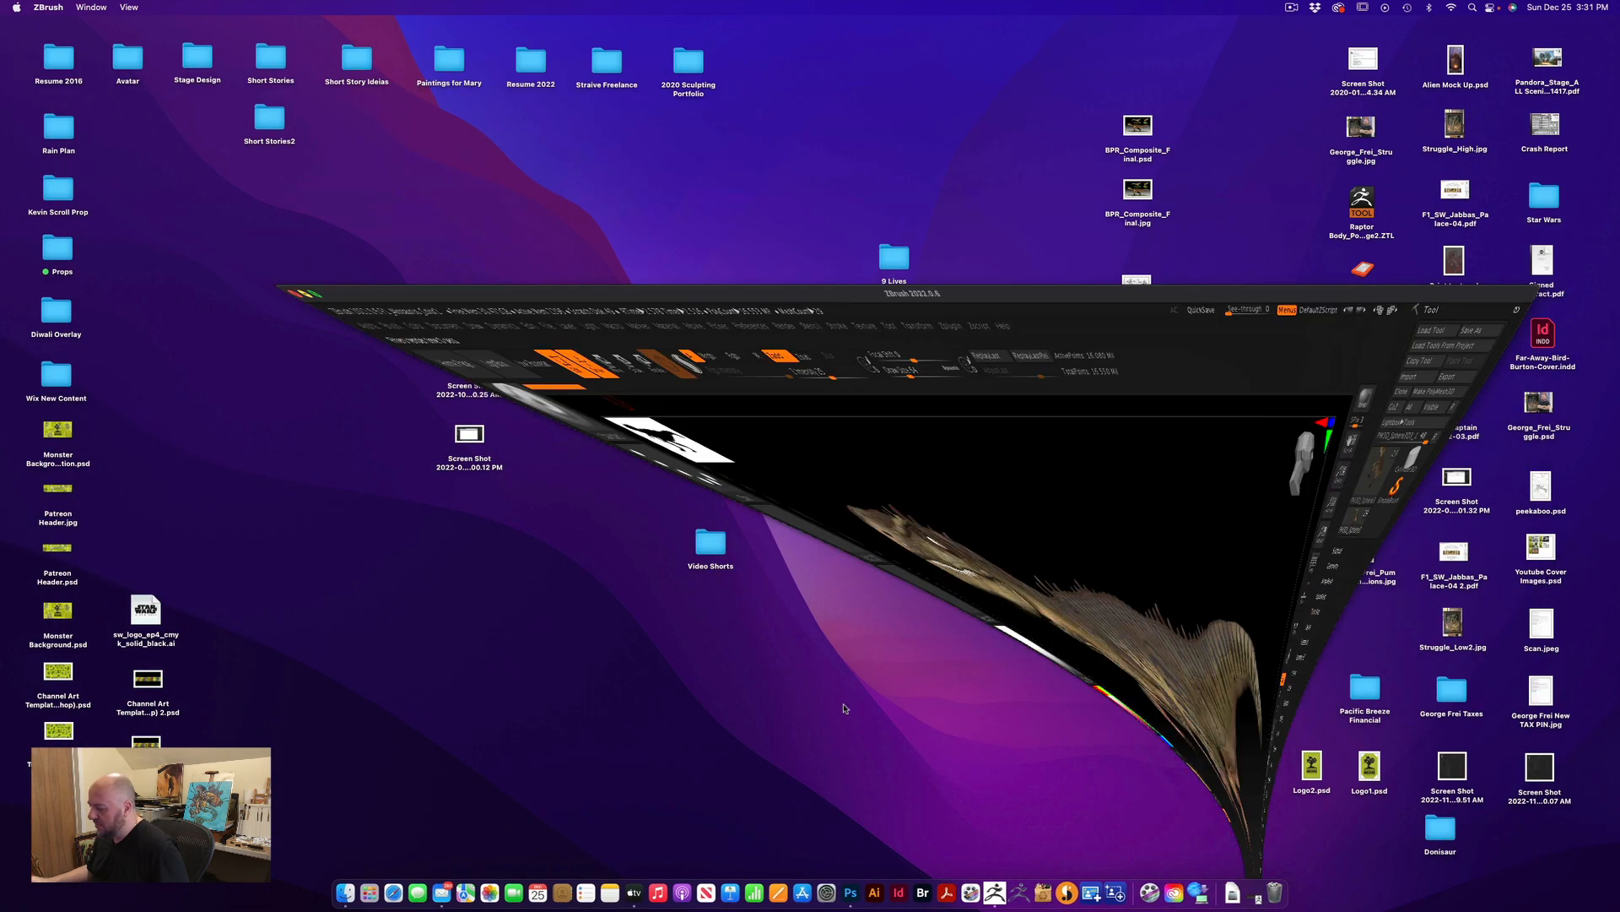
{"action": "left_click", "coordinate": [849, 892]}
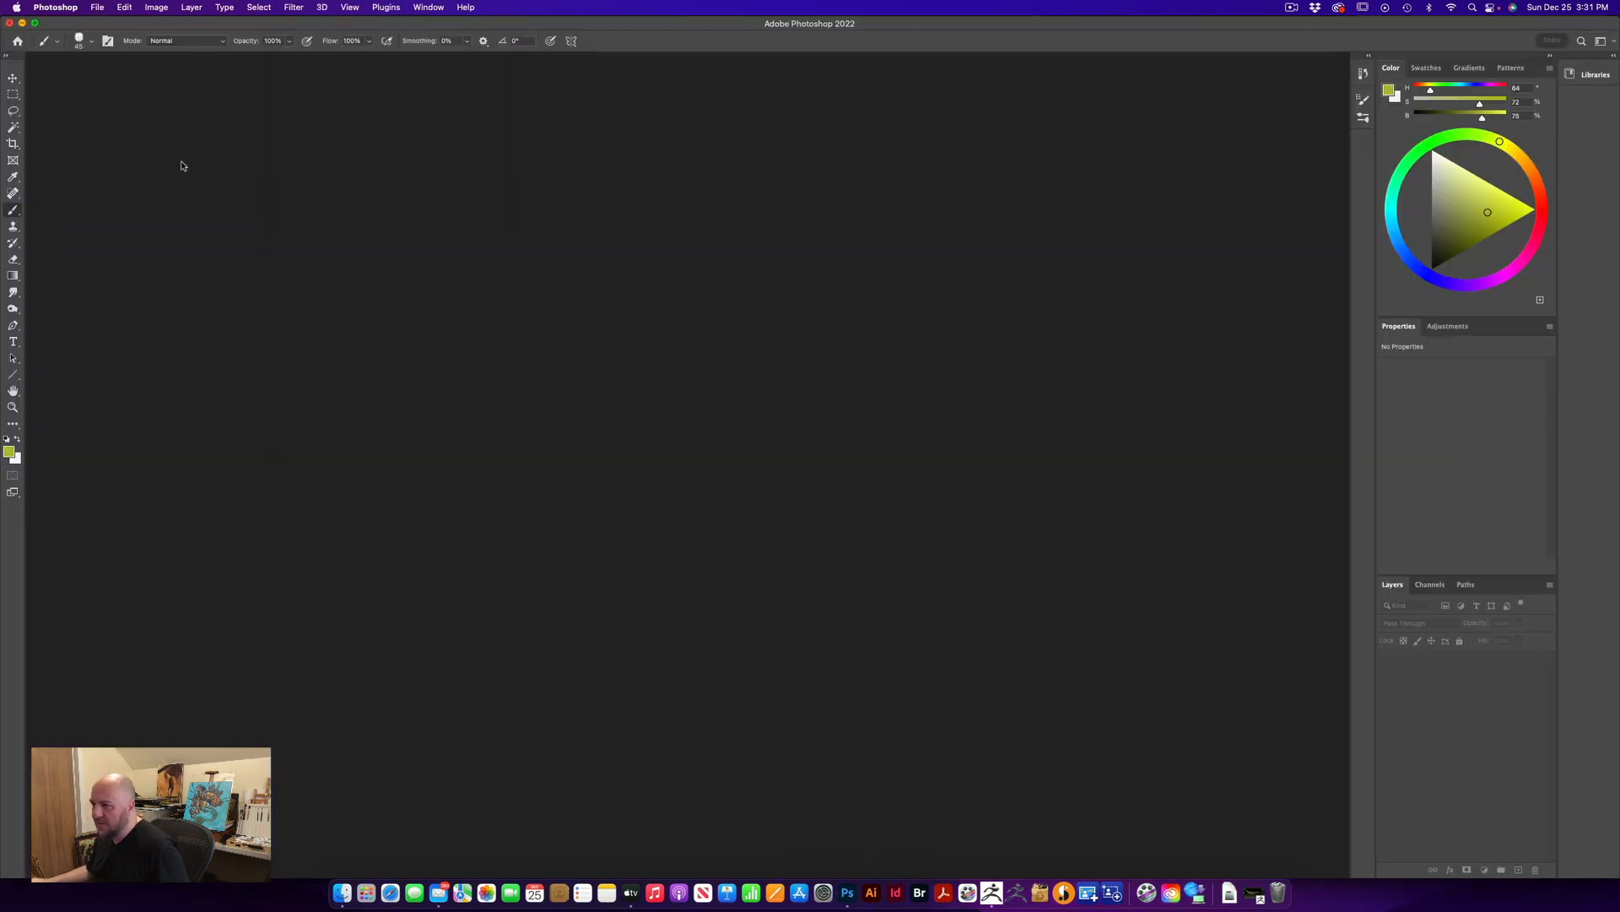
{"action": "left_click", "coordinate": [97, 7]}
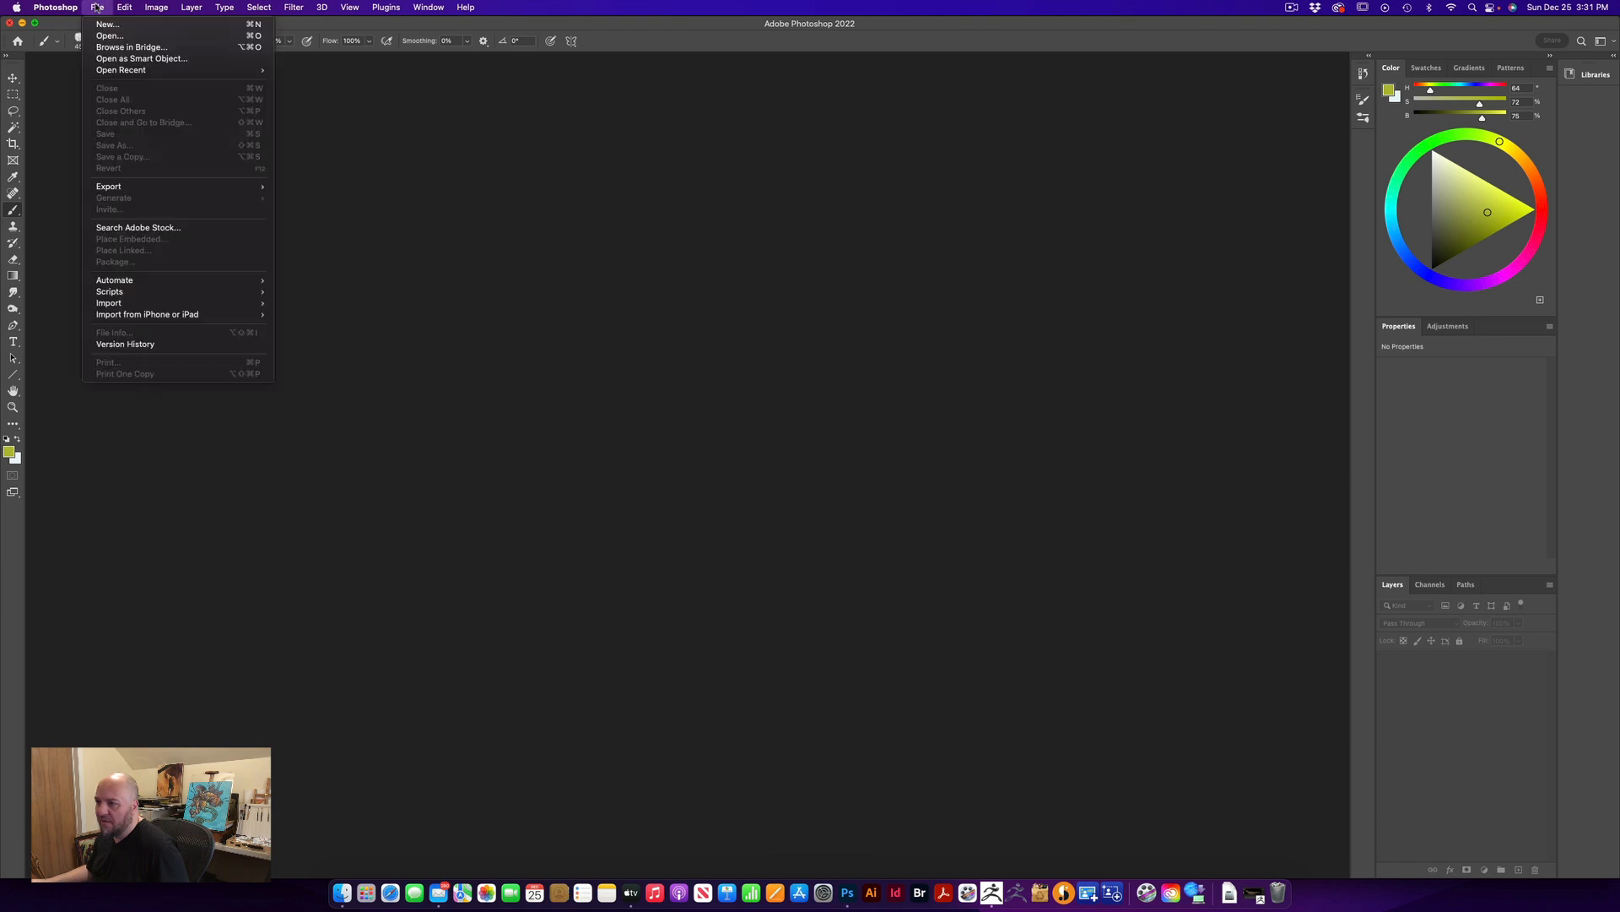
{"action": "left_click", "coordinate": [109, 26]}
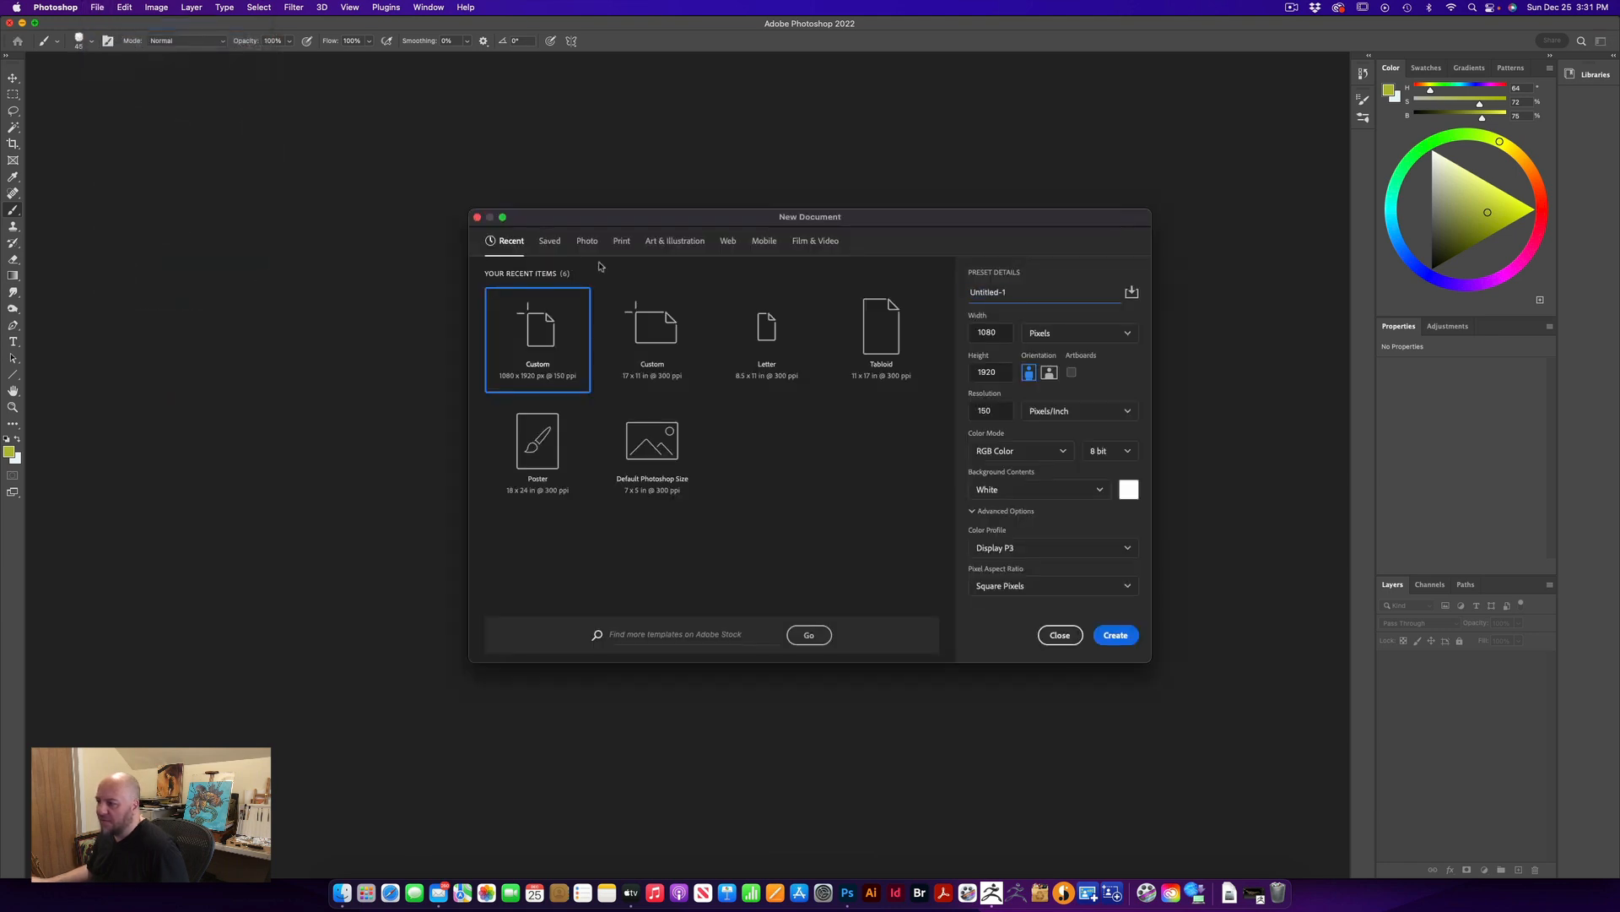
{"action": "left_click", "coordinate": [889, 342]}
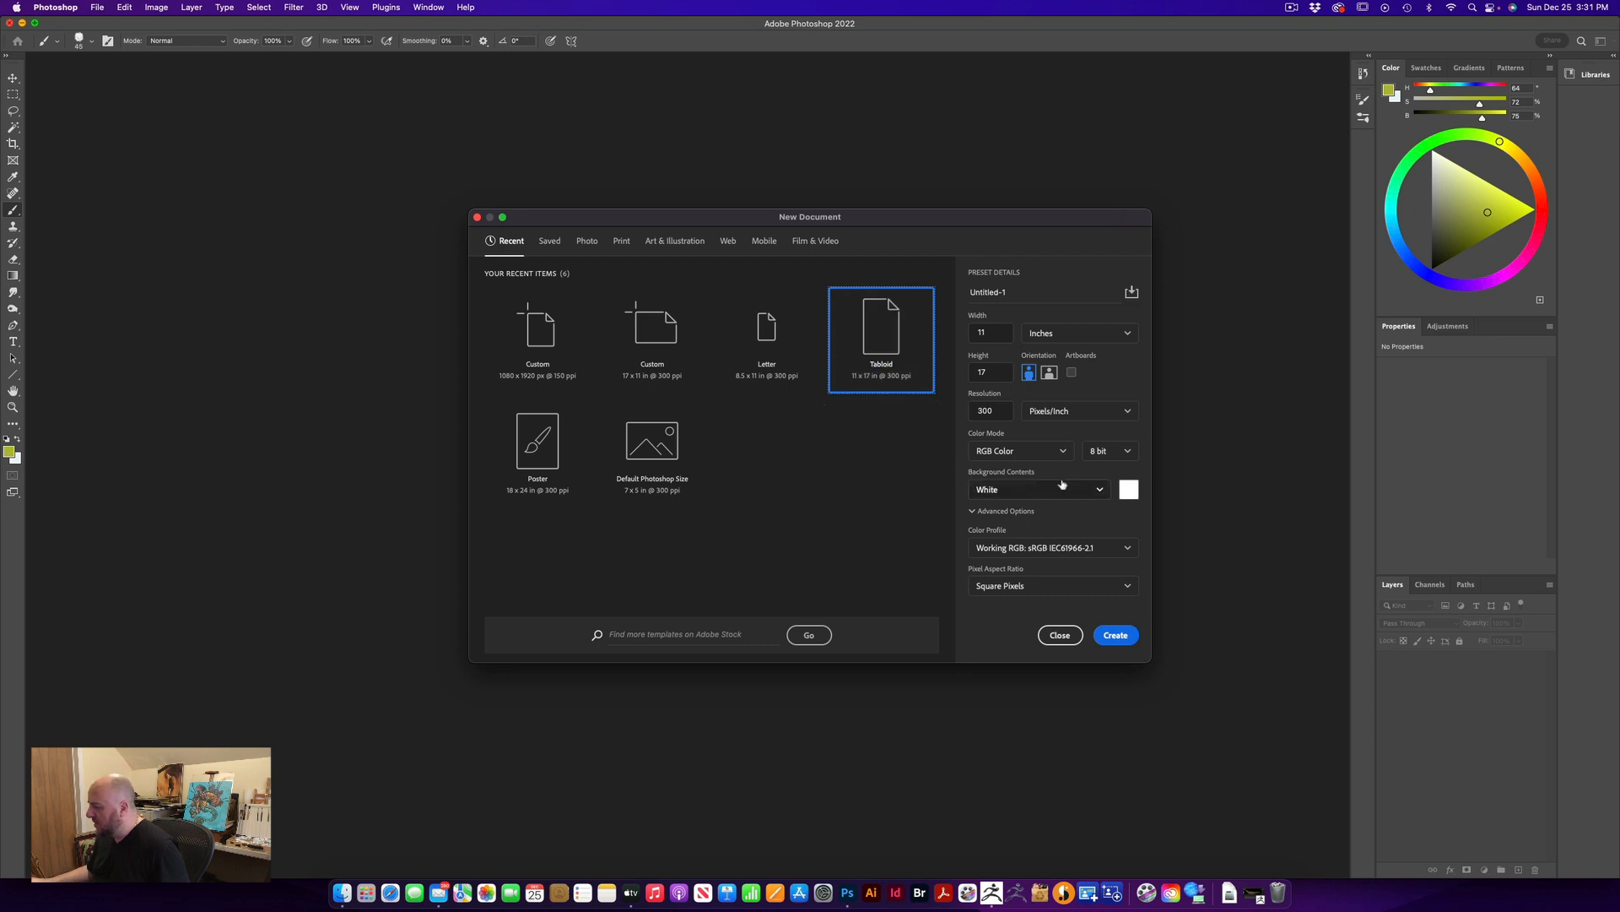
{"action": "left_click", "coordinate": [1115, 634]}
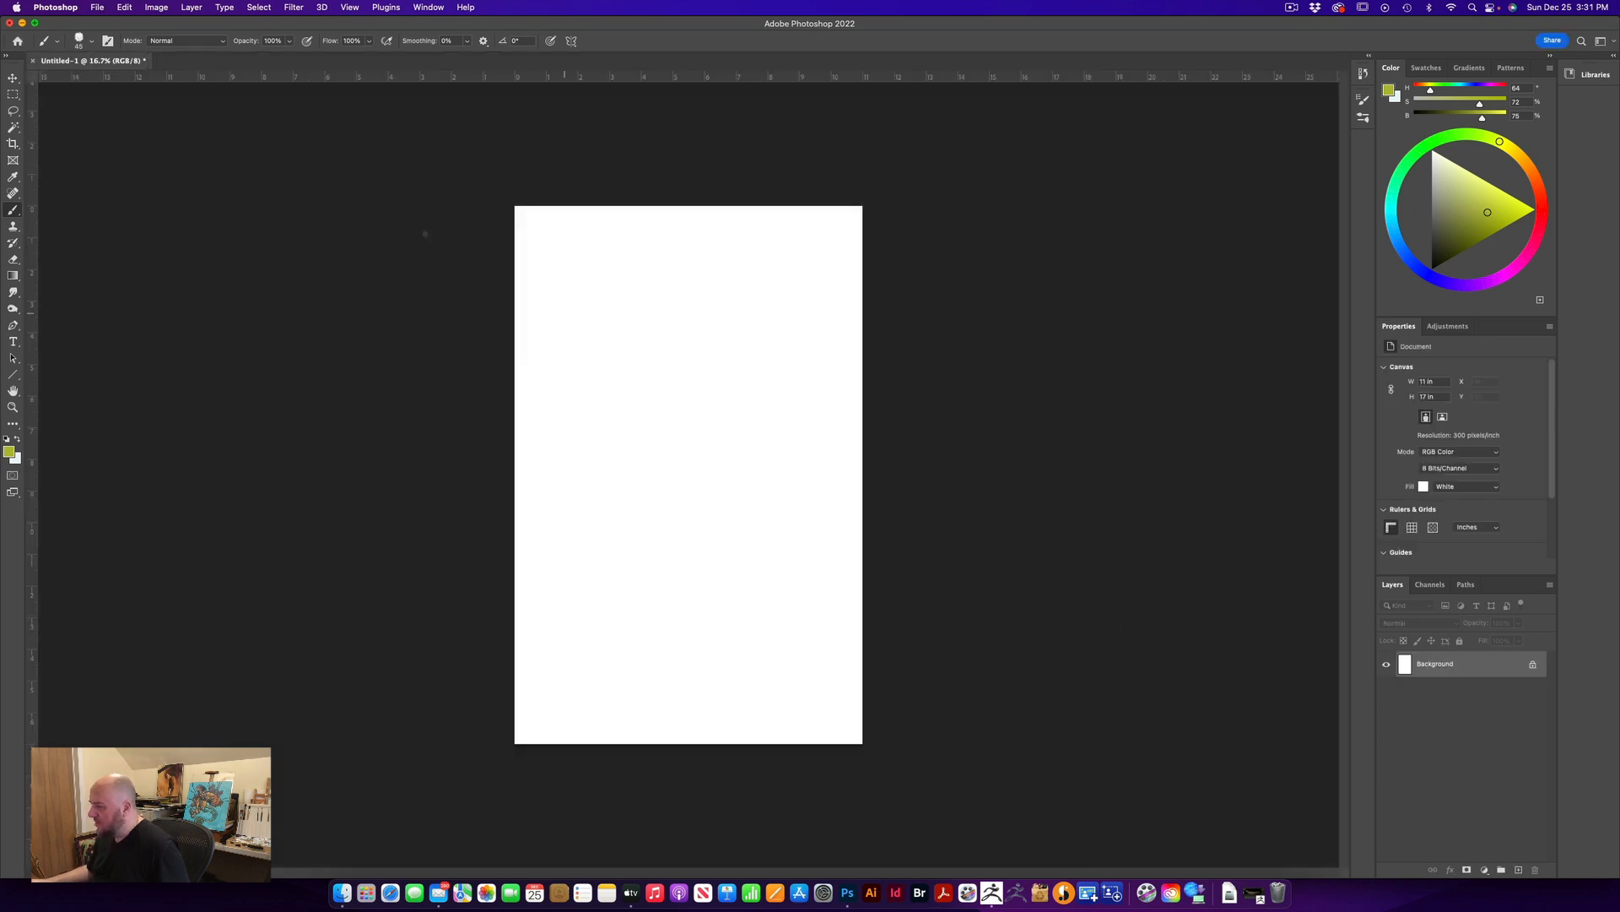
Rotate the blank canvas 90° clockwise into landscape orientation
{"action": "left_click", "coordinate": [156, 7]}
{"action": "mouse_move", "coordinate": [219, 125]}
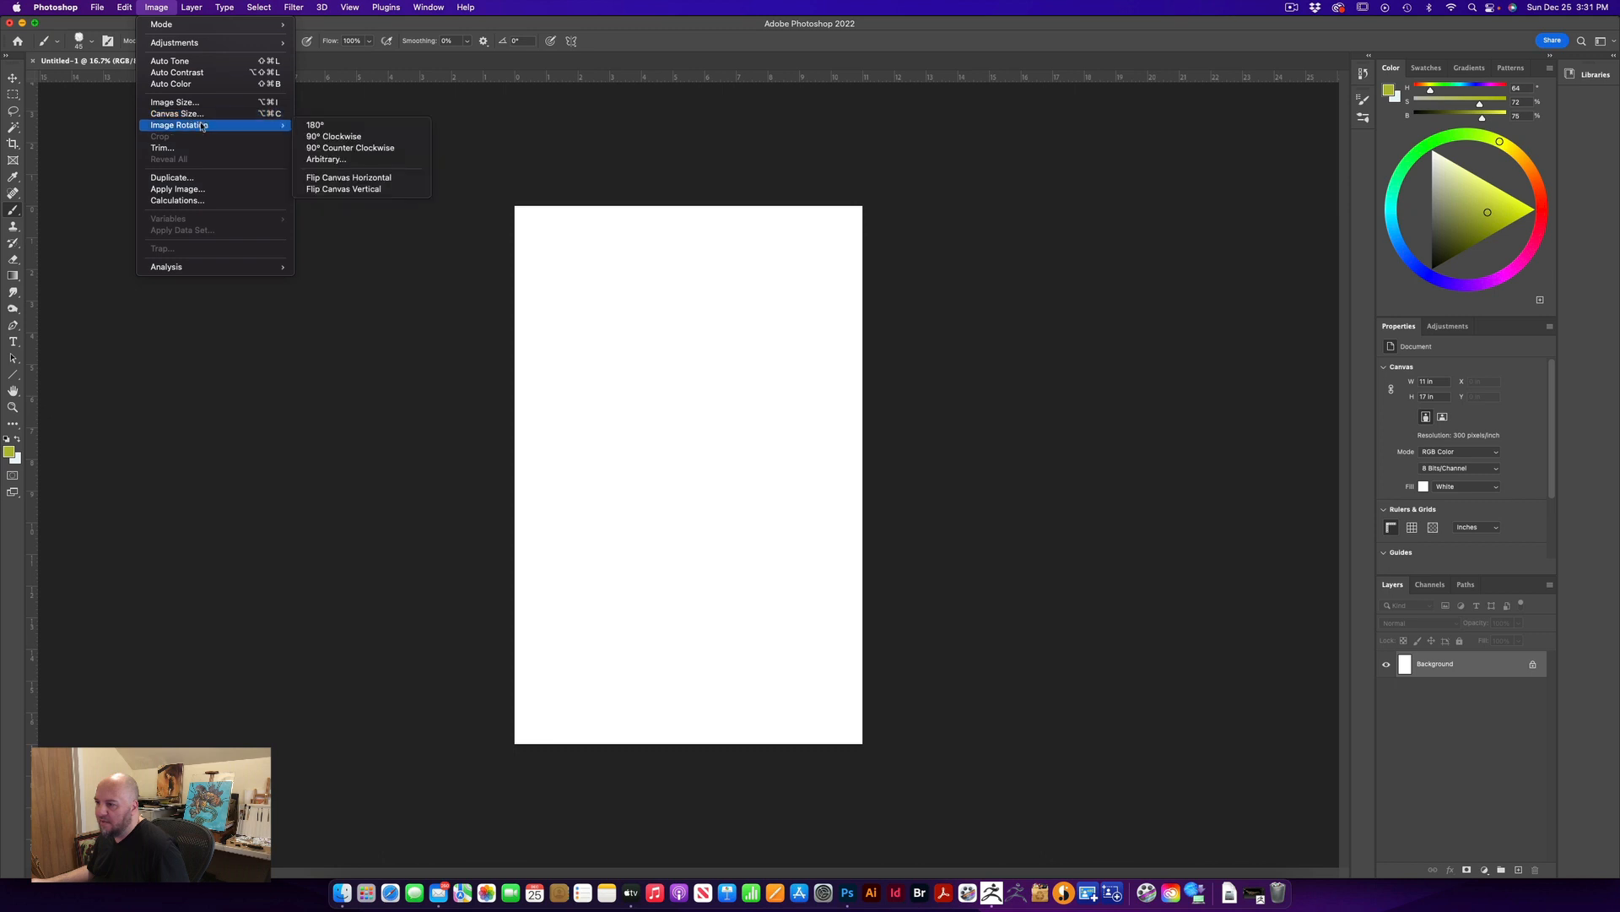
{"action": "left_click", "coordinate": [350, 136]}
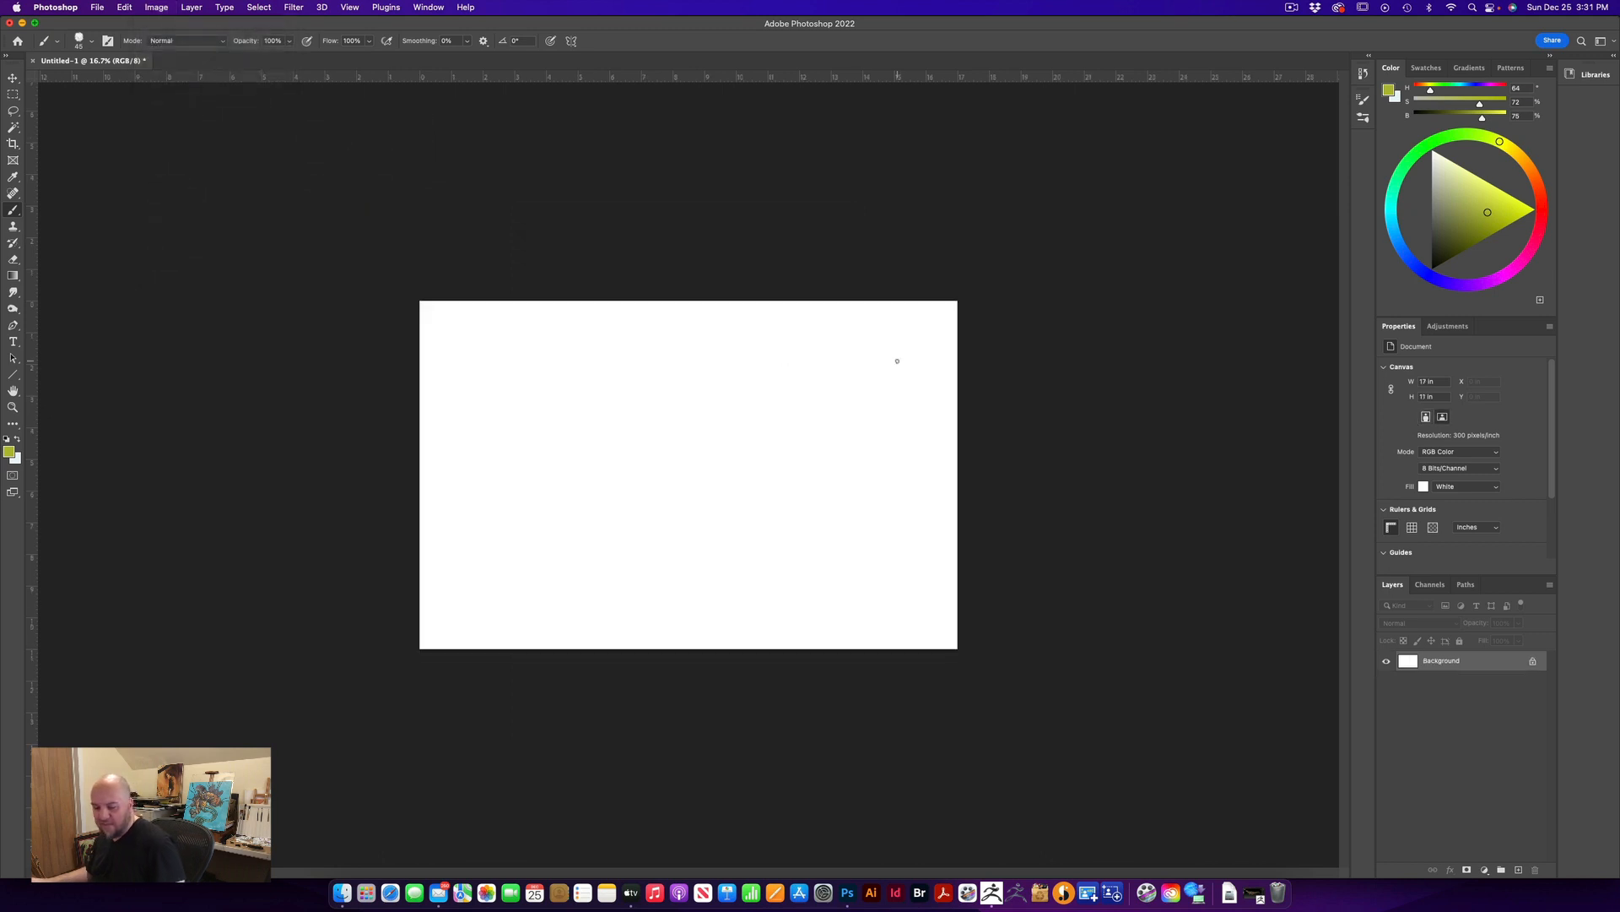
{"action": "key", "text": "super+minus"}
{"action": "key", "text": "super+equal"}
{"action": "key", "text": "super+equal"}
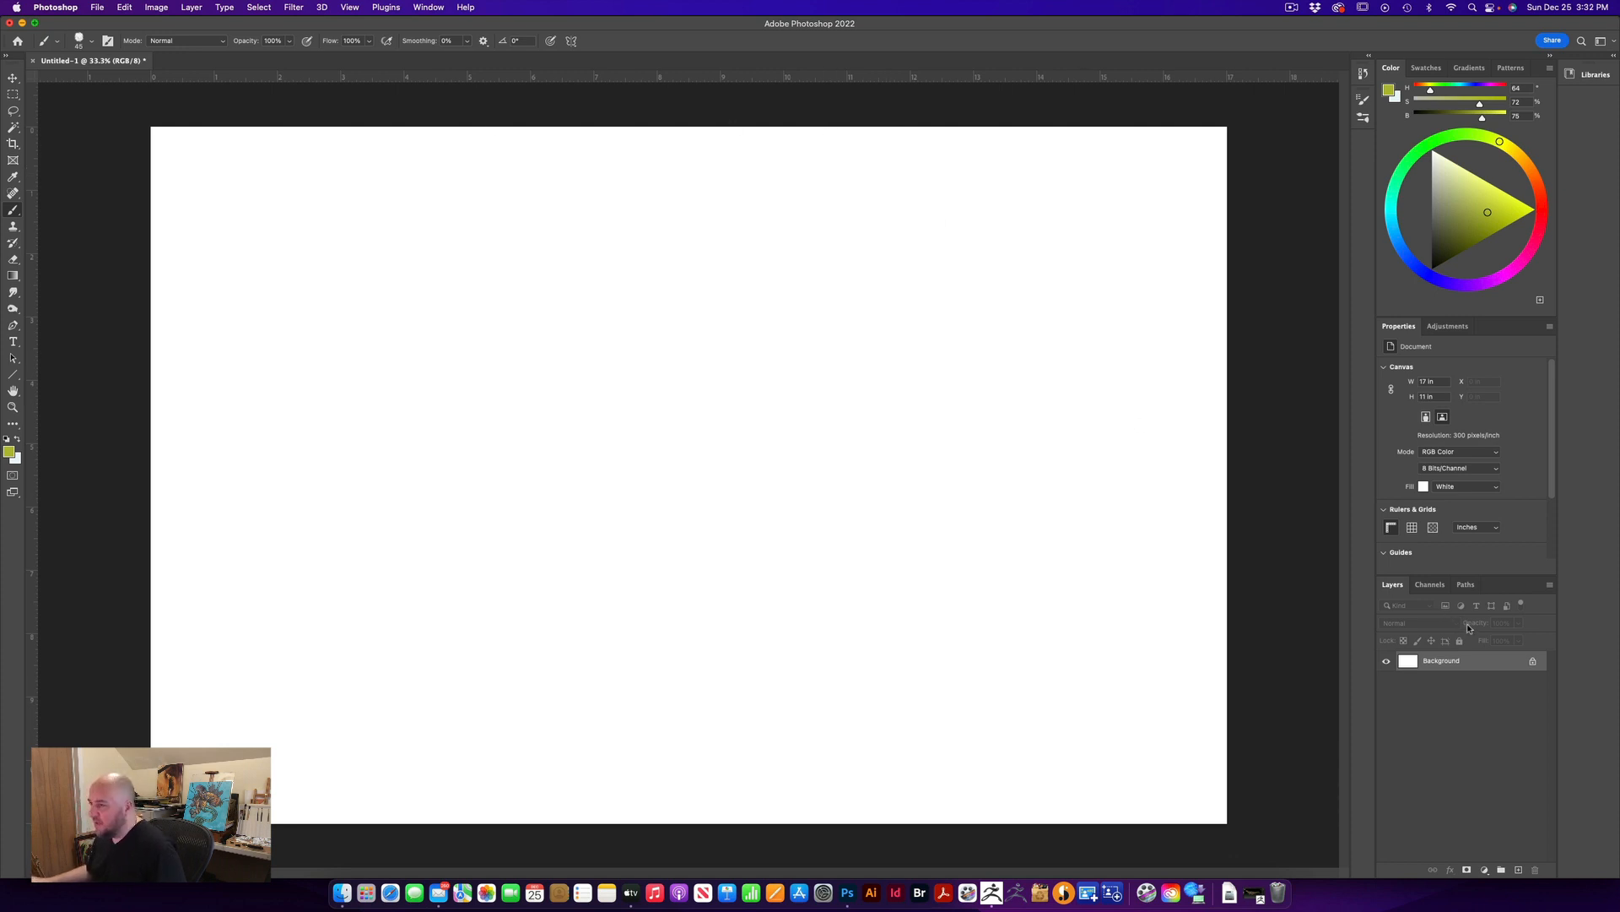
Check the blank document's dimensions and resolution in the Image Size settings
{"action": "left_click", "coordinate": [156, 6]}
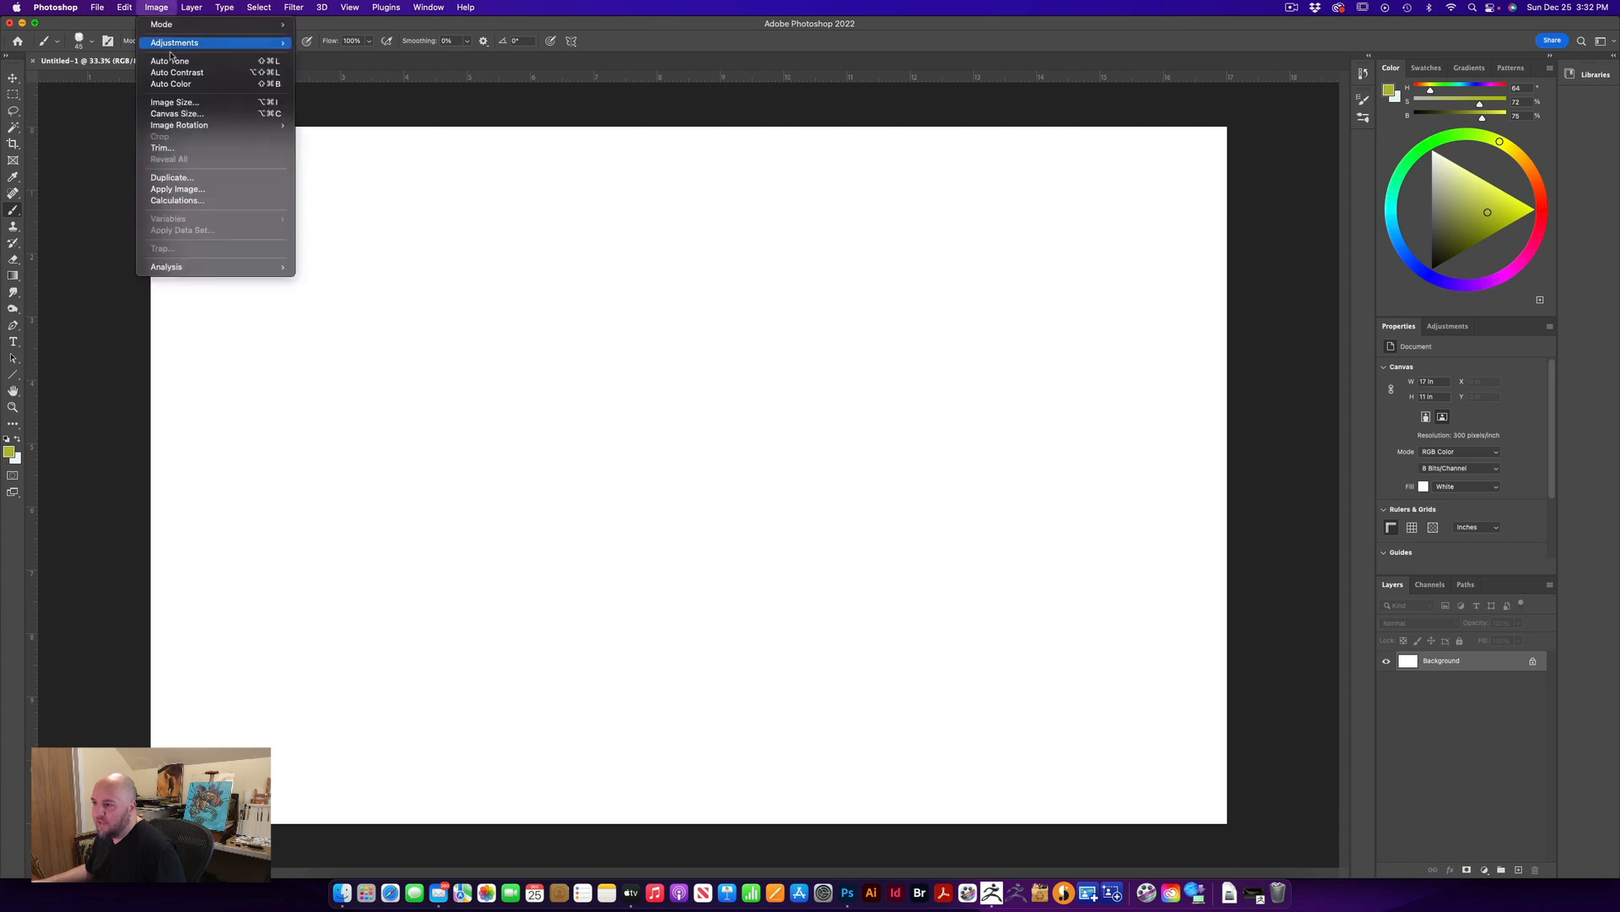
{"action": "left_click", "coordinate": [175, 102]}
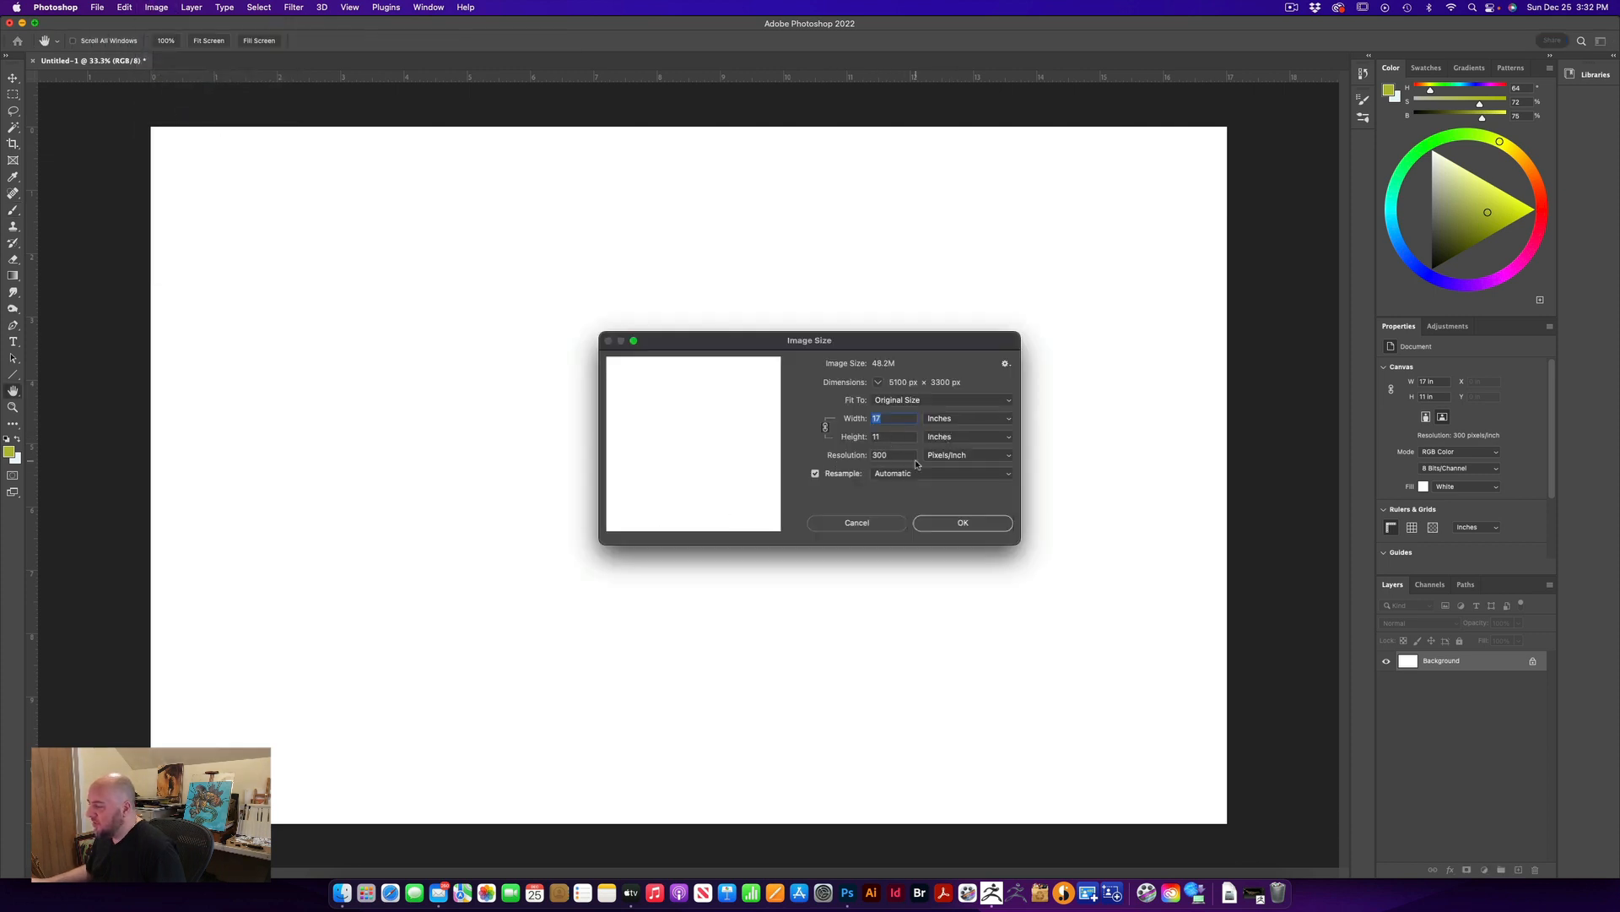
{"action": "left_click", "coordinate": [979, 520]}
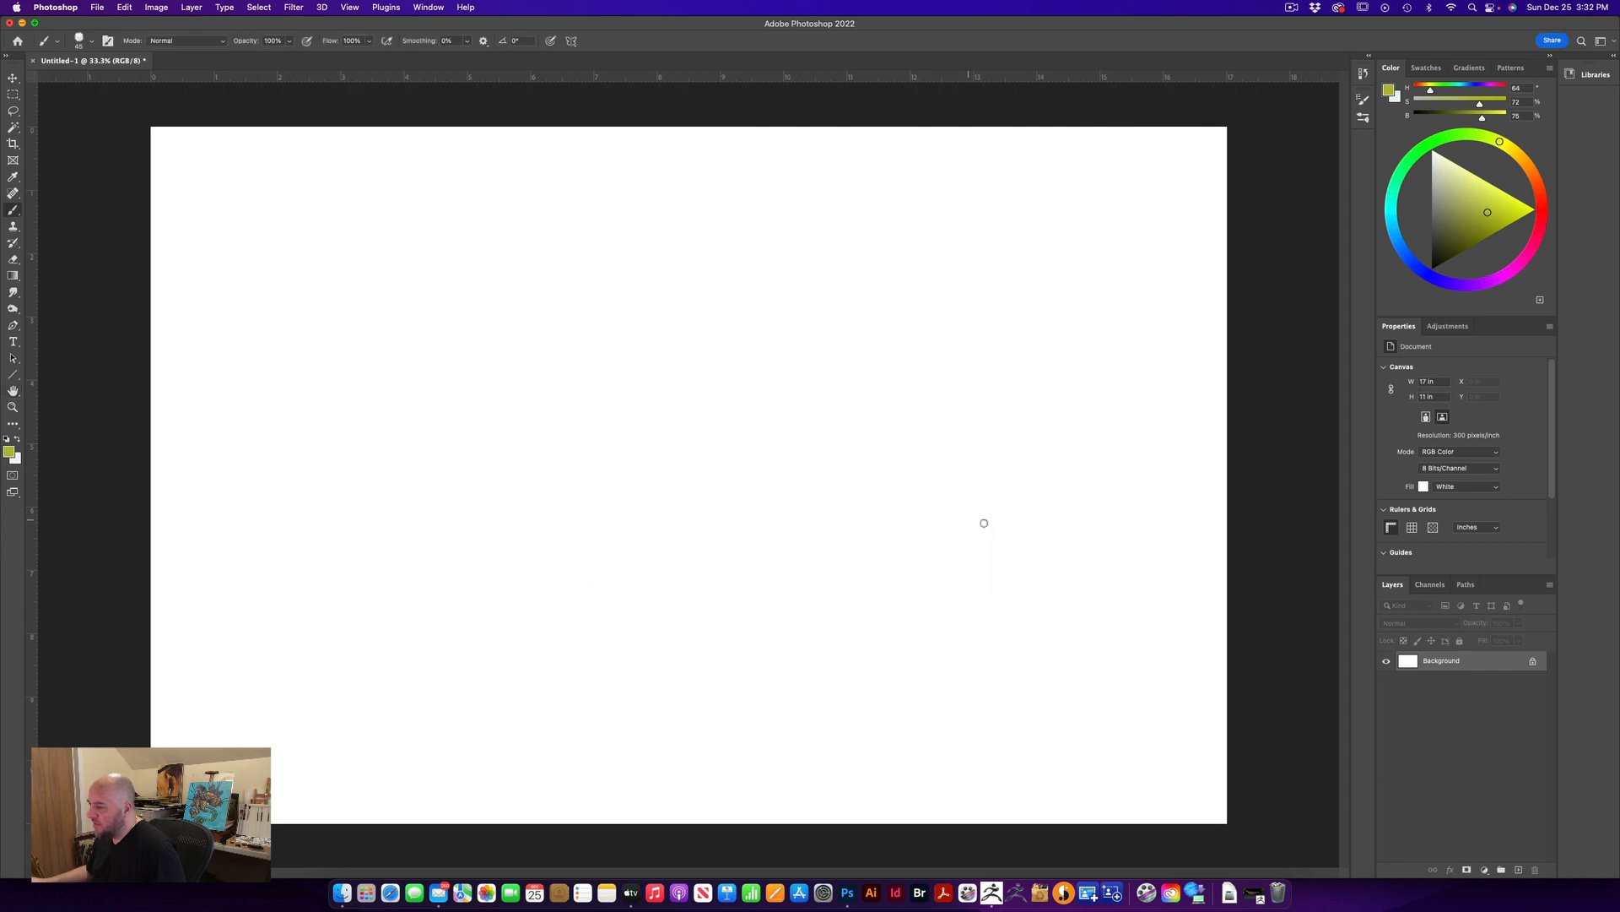
Open all five side-view BPR passes, BPR_Composite.psd through BPR_Shadow.psd, from the Side View folder inside Donisaur on the Desktop
{"action": "left_click", "coordinate": [90, 6]}
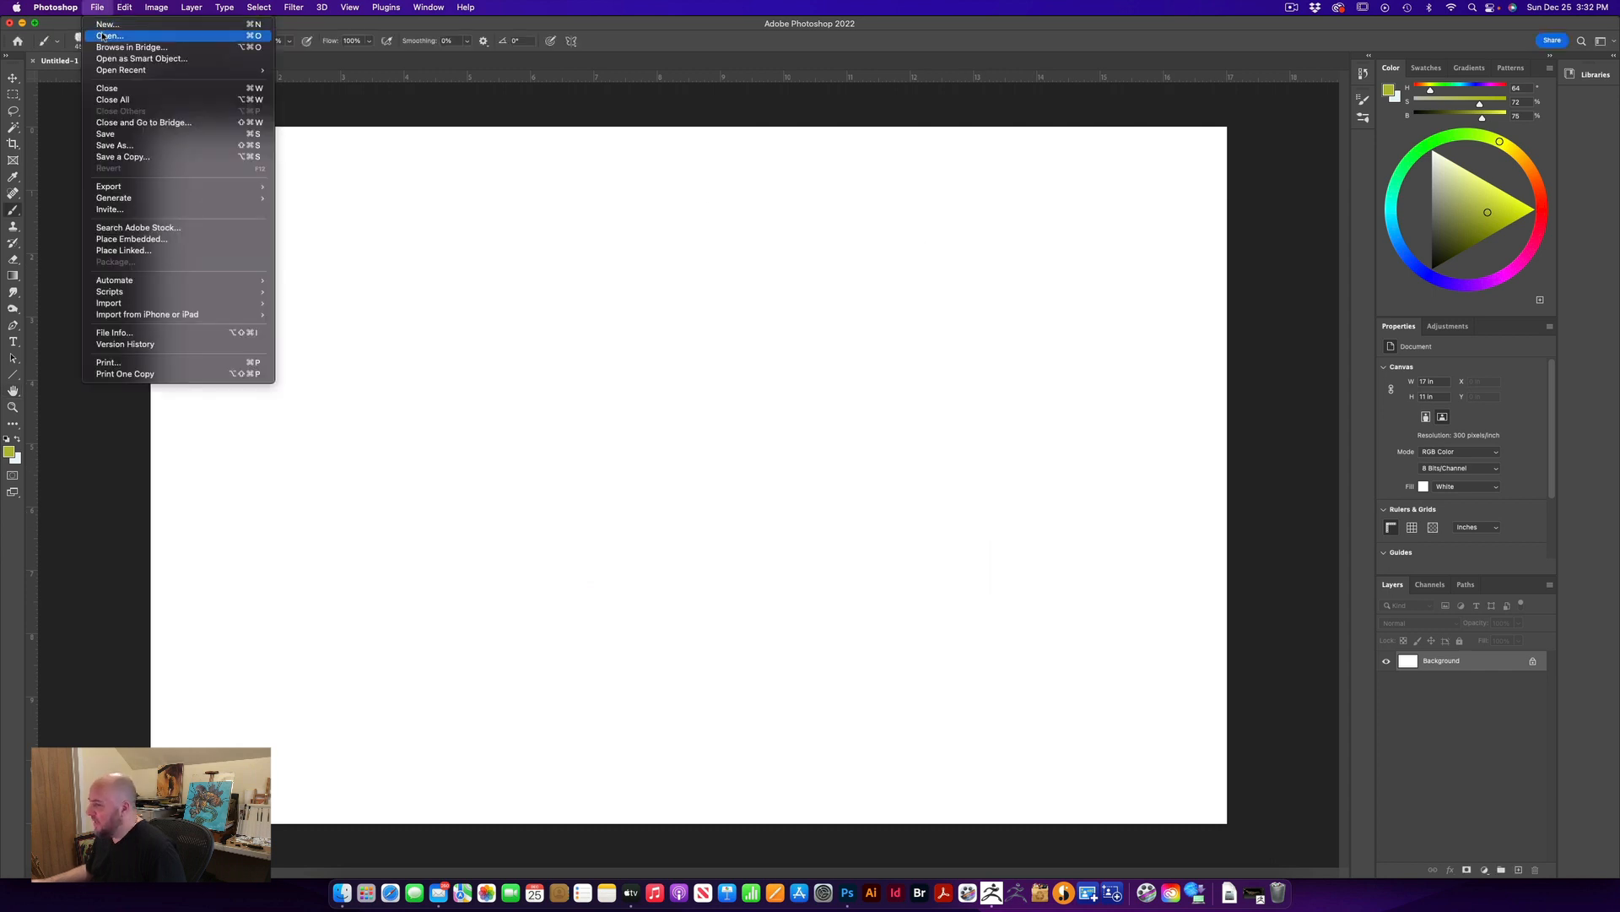
{"action": "left_click", "coordinate": [103, 36]}
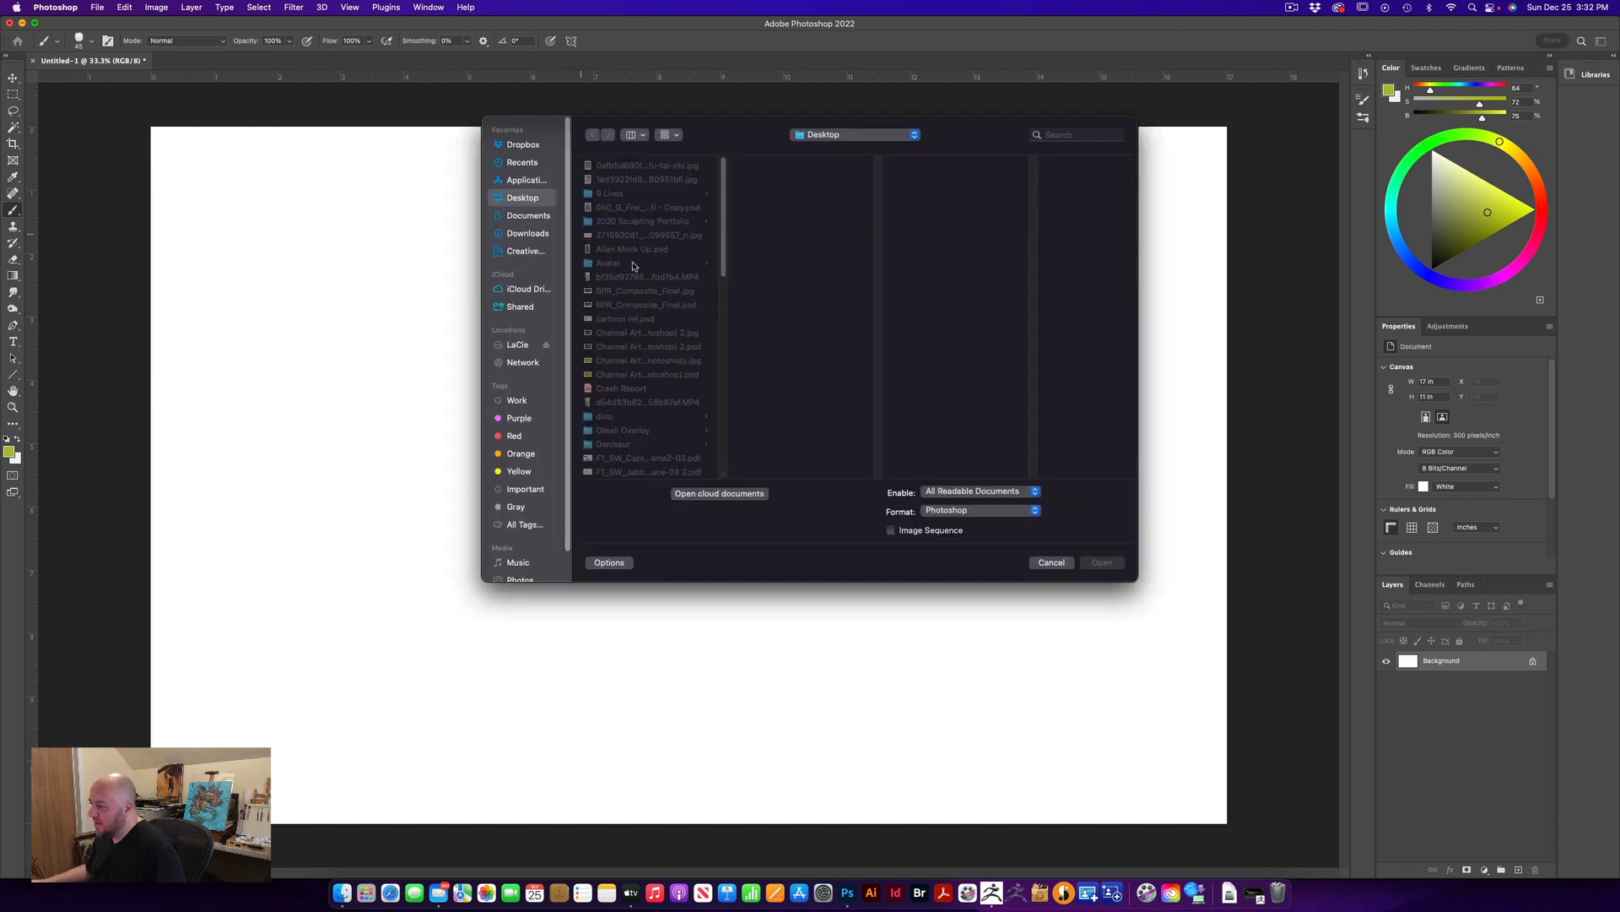
{"action": "scroll", "coordinate": [642, 286], "scroll_direction": "down", "scroll_amount": 3}
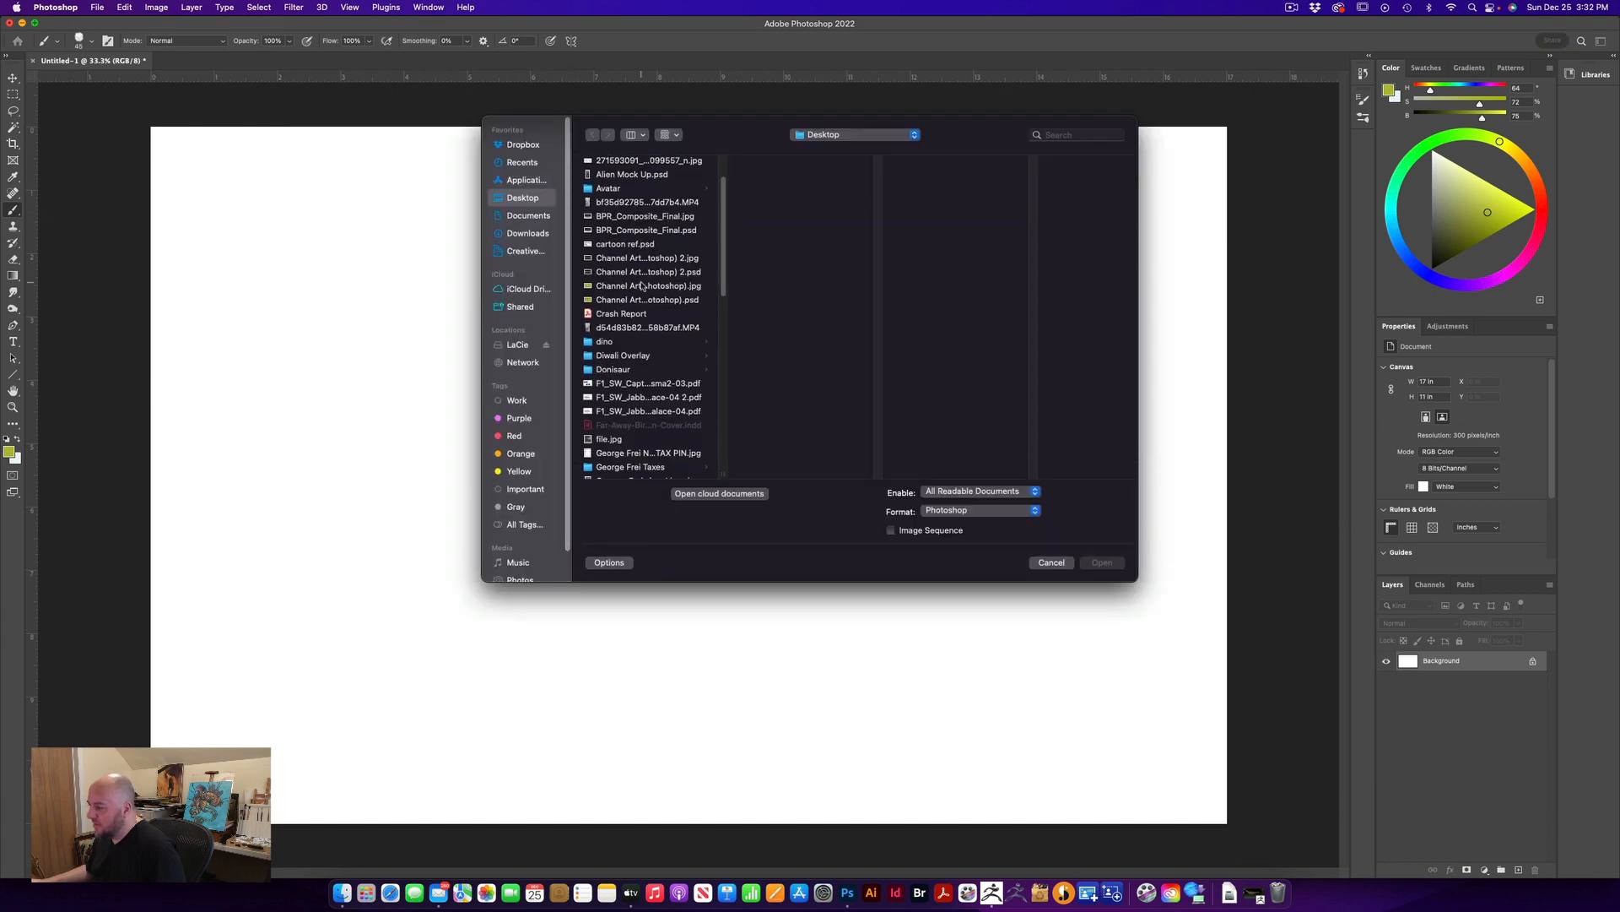
{"action": "left_click", "coordinate": [587, 370]}
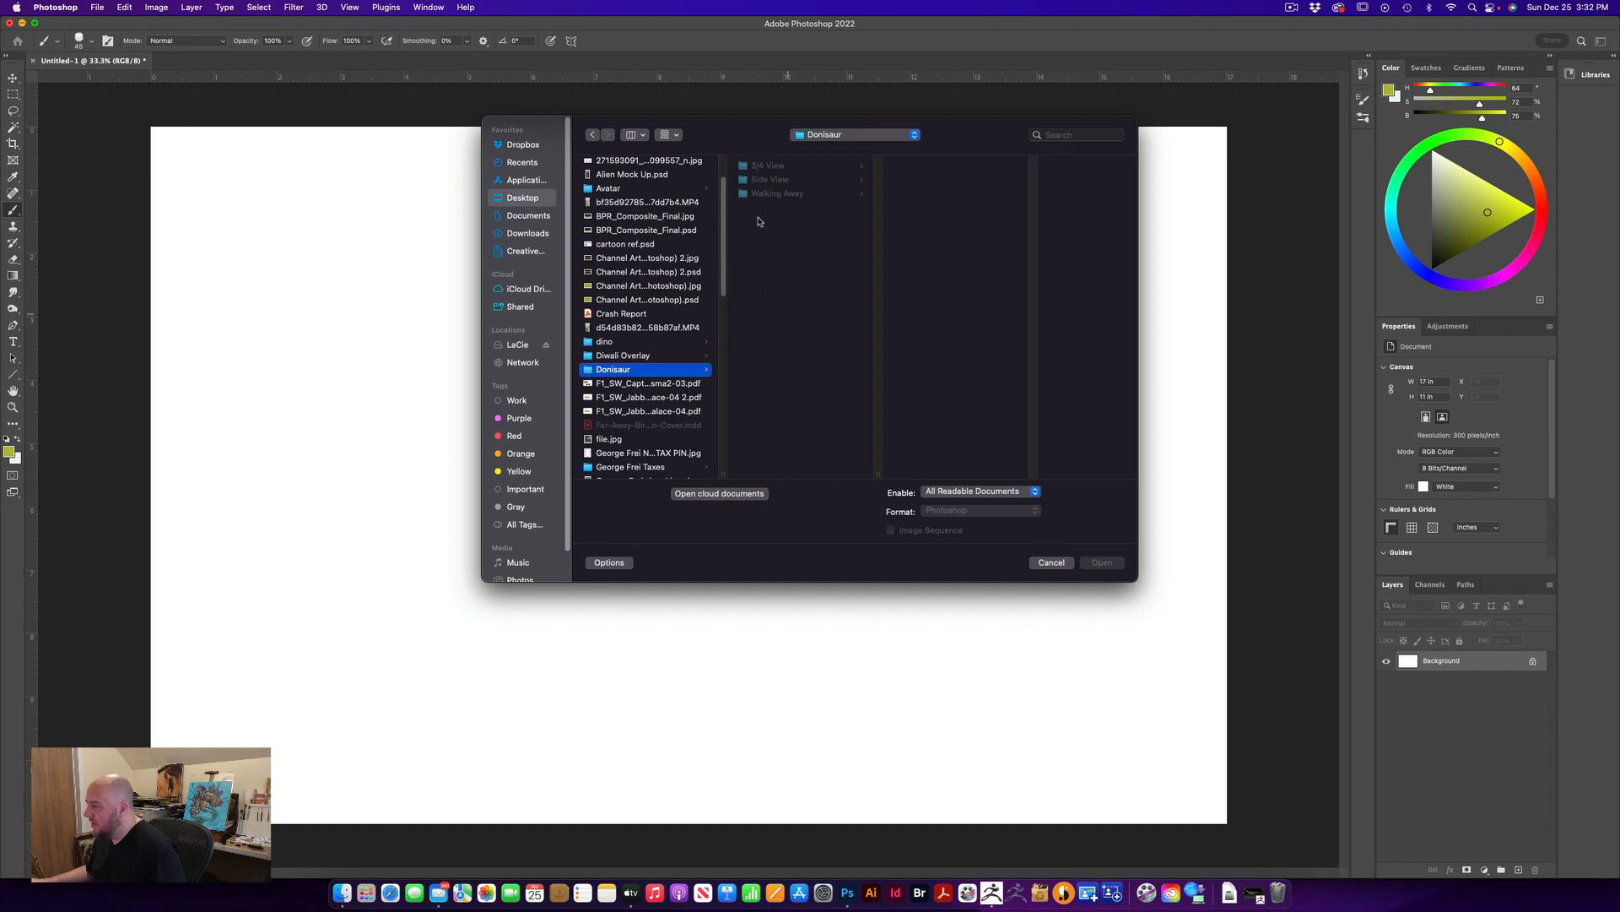
{"action": "left_click", "coordinate": [755, 180]}
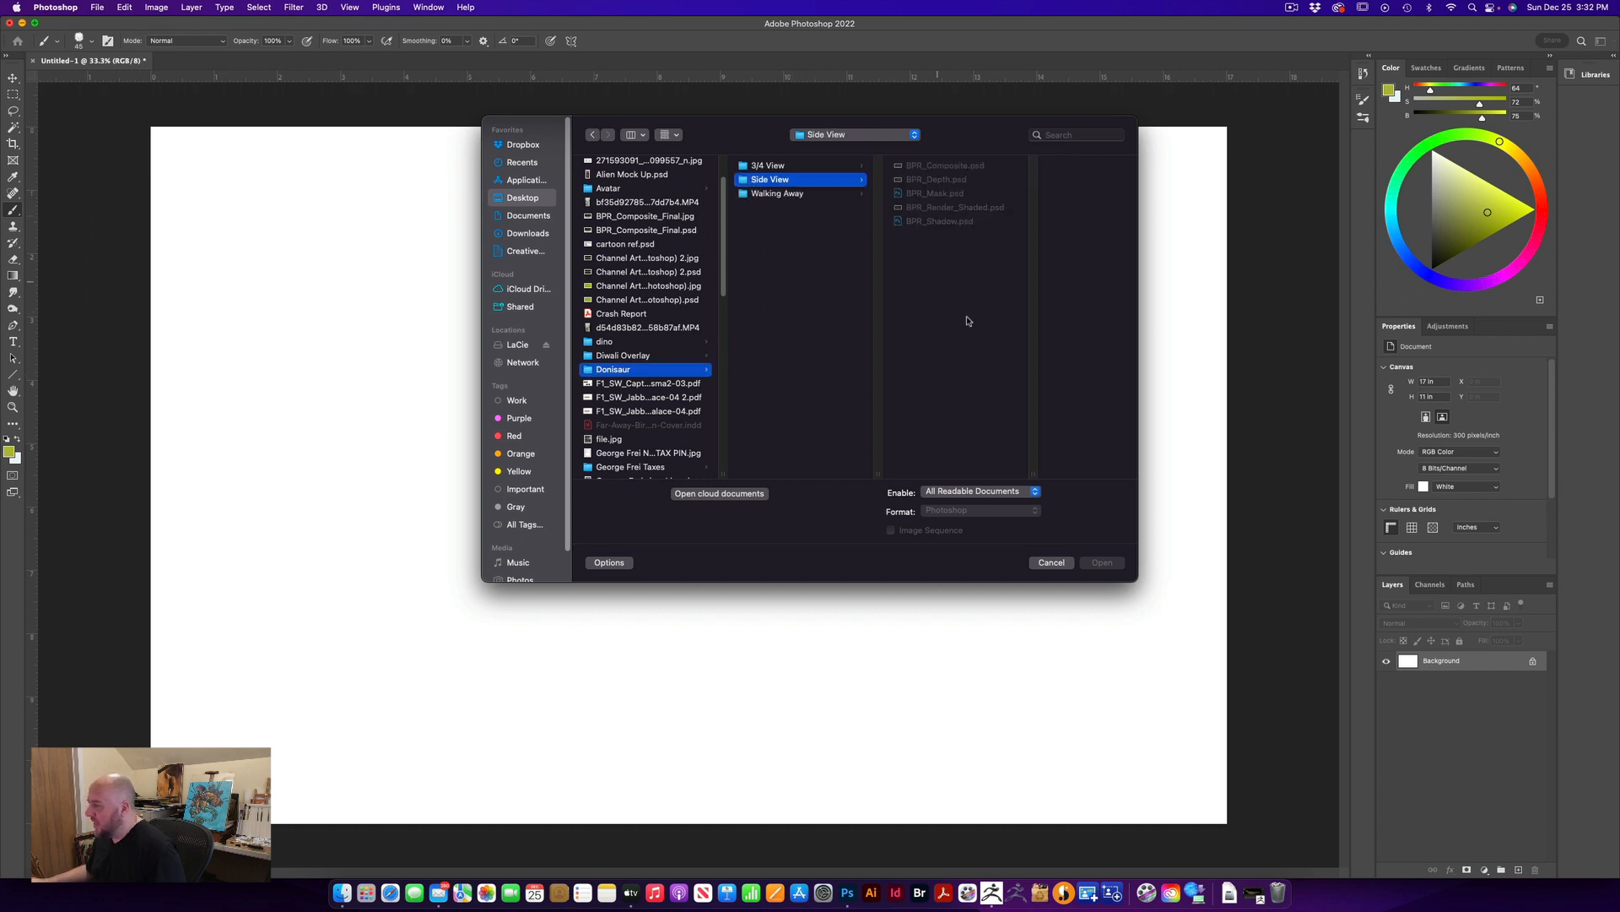
{"action": "left_click", "coordinate": [918, 180]}
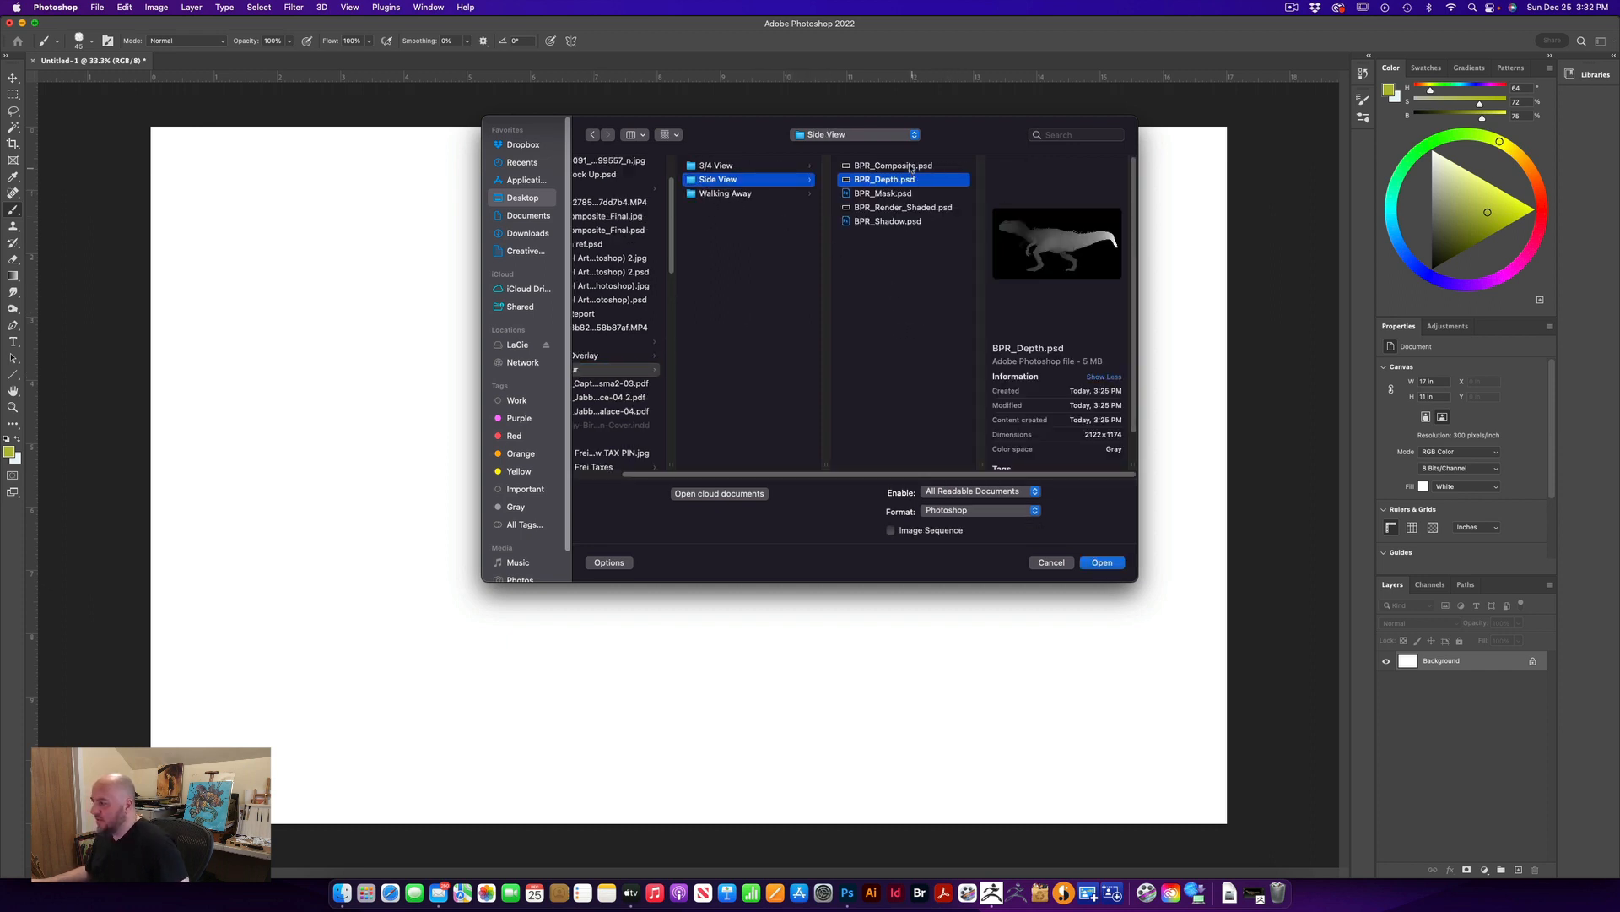
{"action": "left_click", "coordinate": [890, 165]}
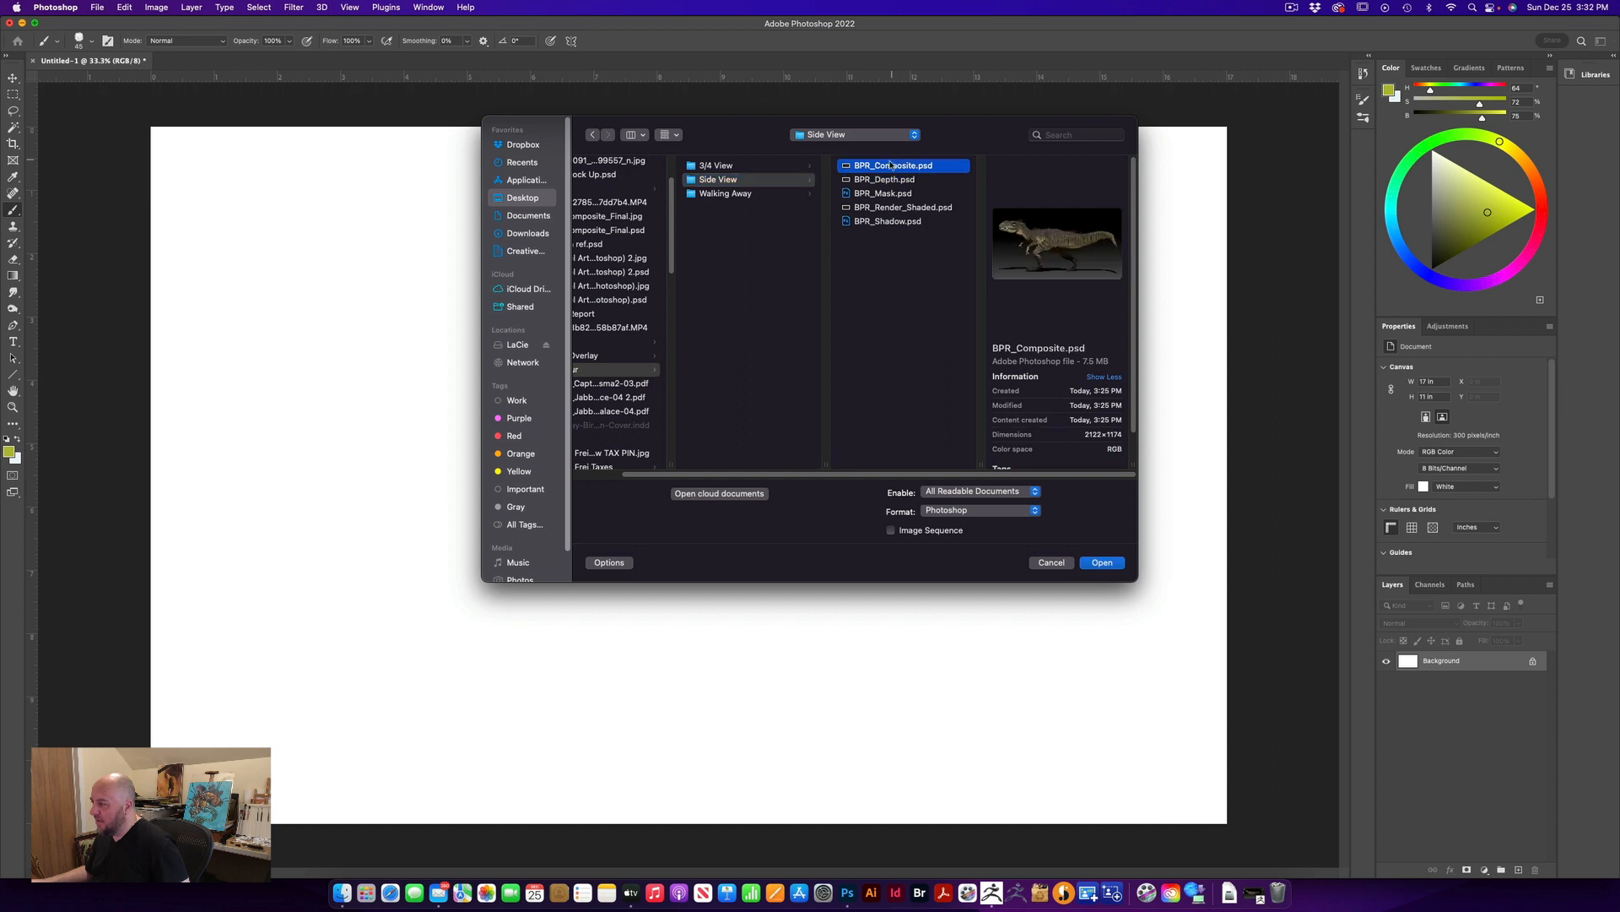
{"action": "left_click", "coordinate": [876, 221], "text": "shift"}
{"action": "left_click", "coordinate": [1103, 562]}
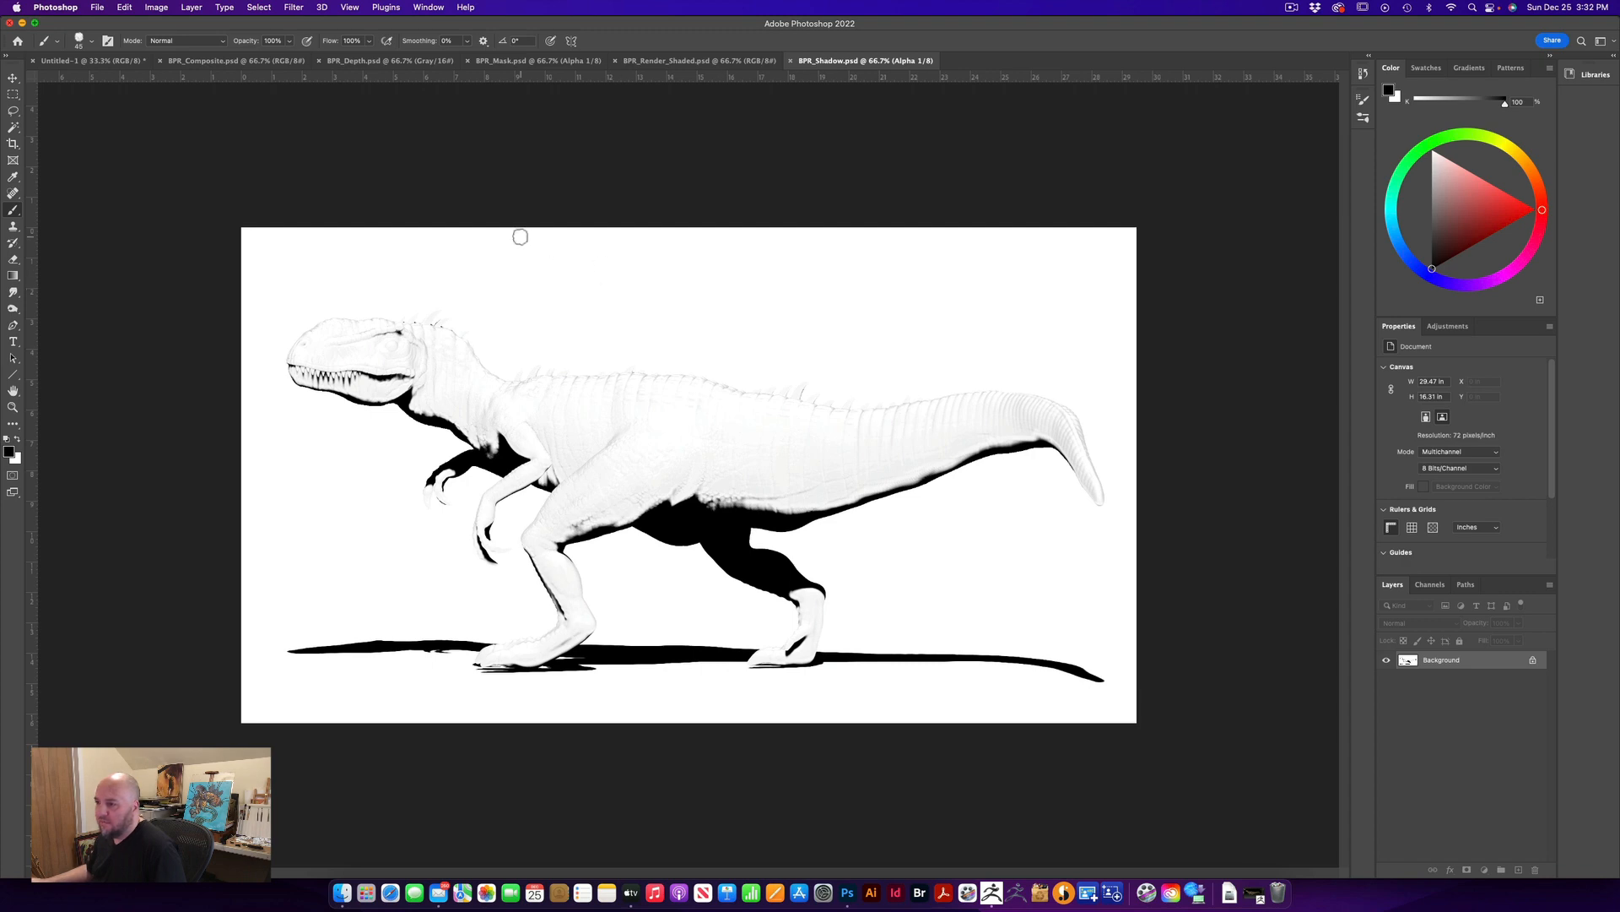
Copy the entire BPR_Composite.psd image and paste it into the landscape tabloid document
{"action": "left_click", "coordinate": [201, 62]}
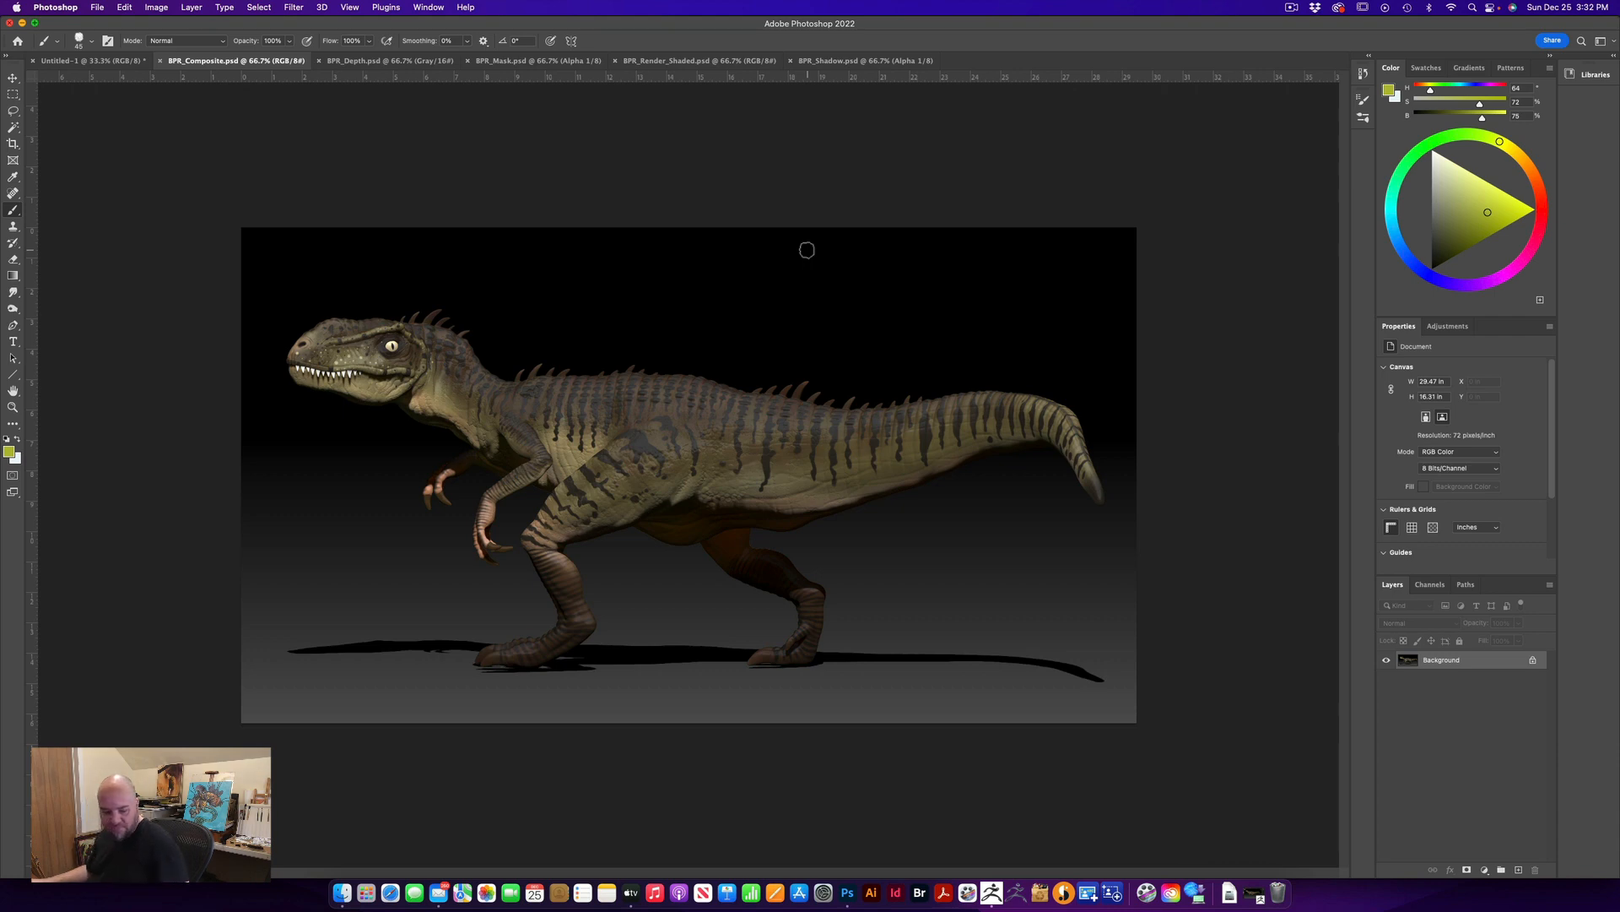
{"action": "key", "text": "super+a"}
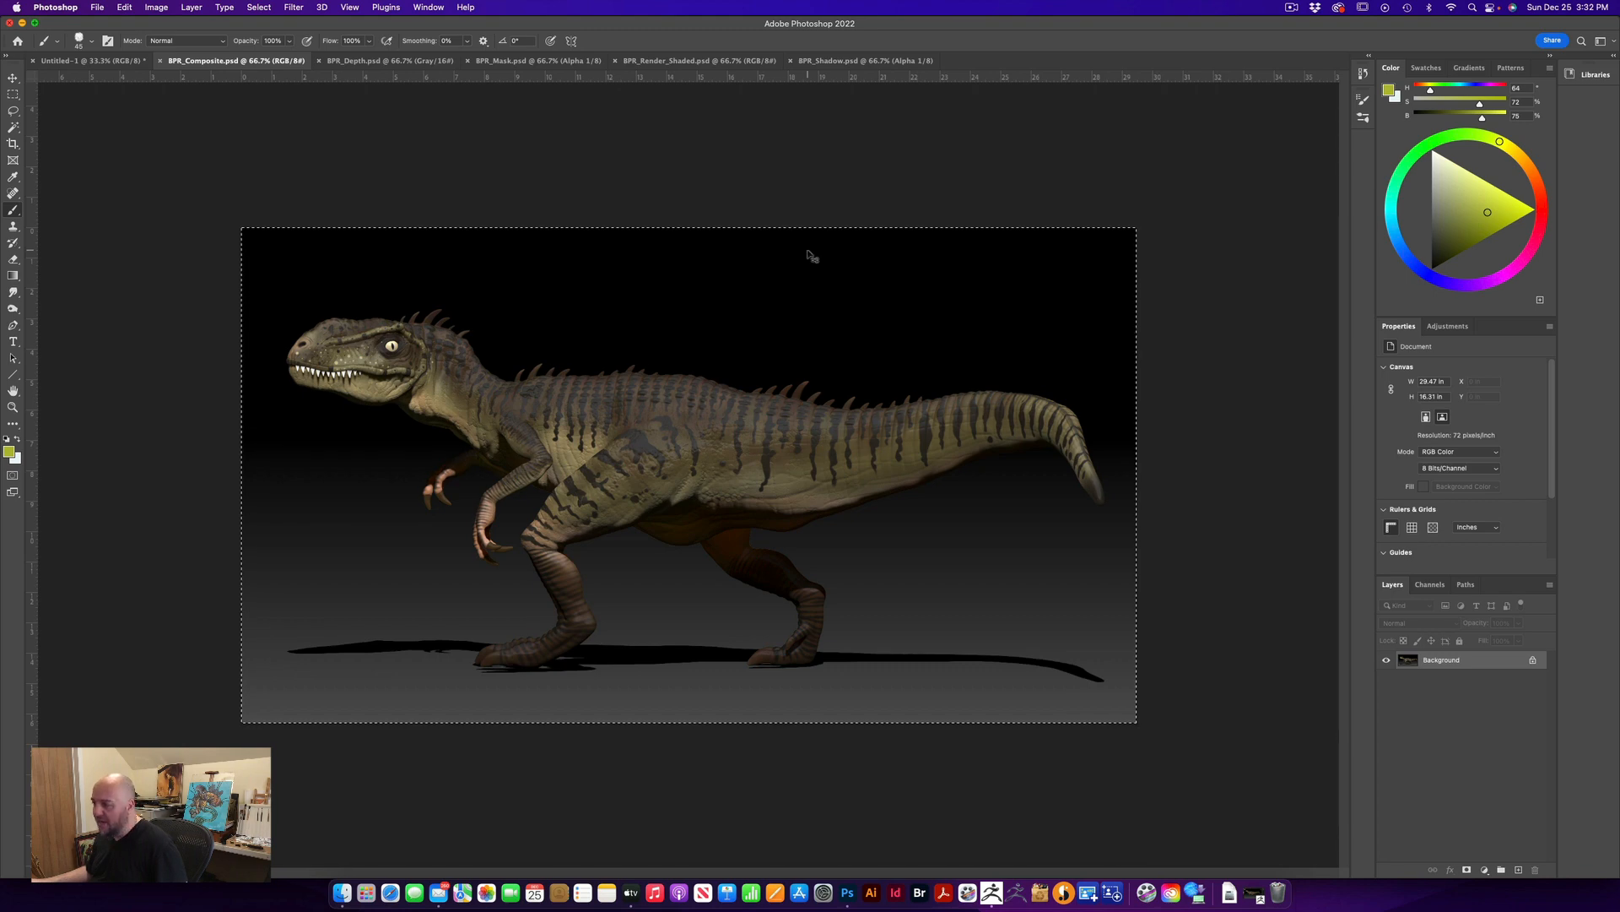
{"action": "left_click", "coordinate": [75, 64]}
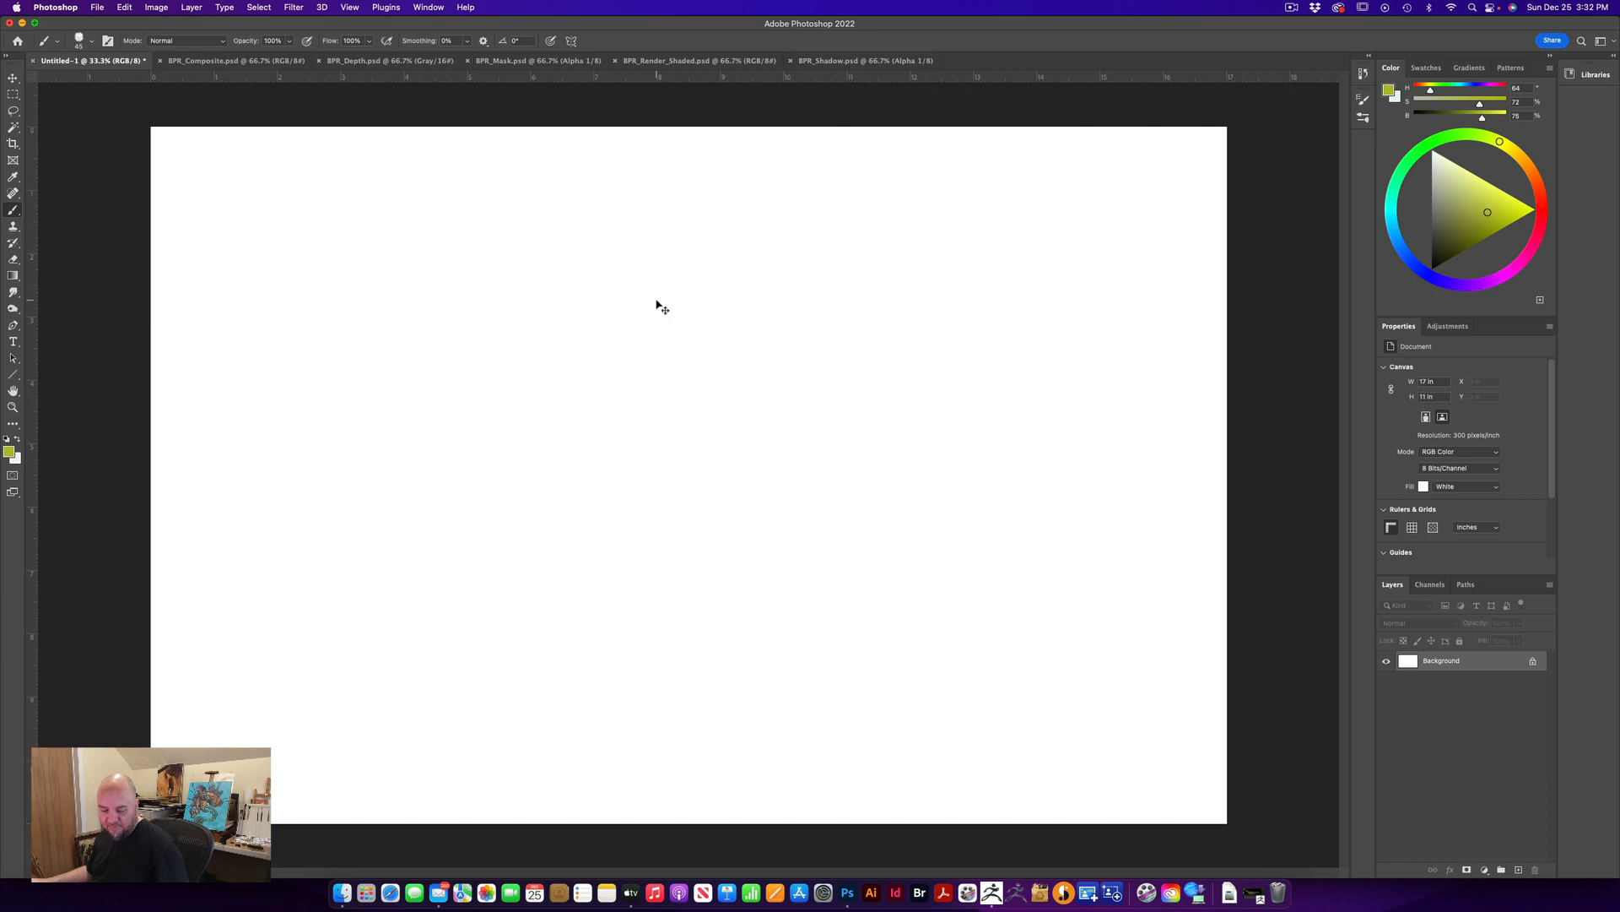
{"action": "key", "text": "super+v"}
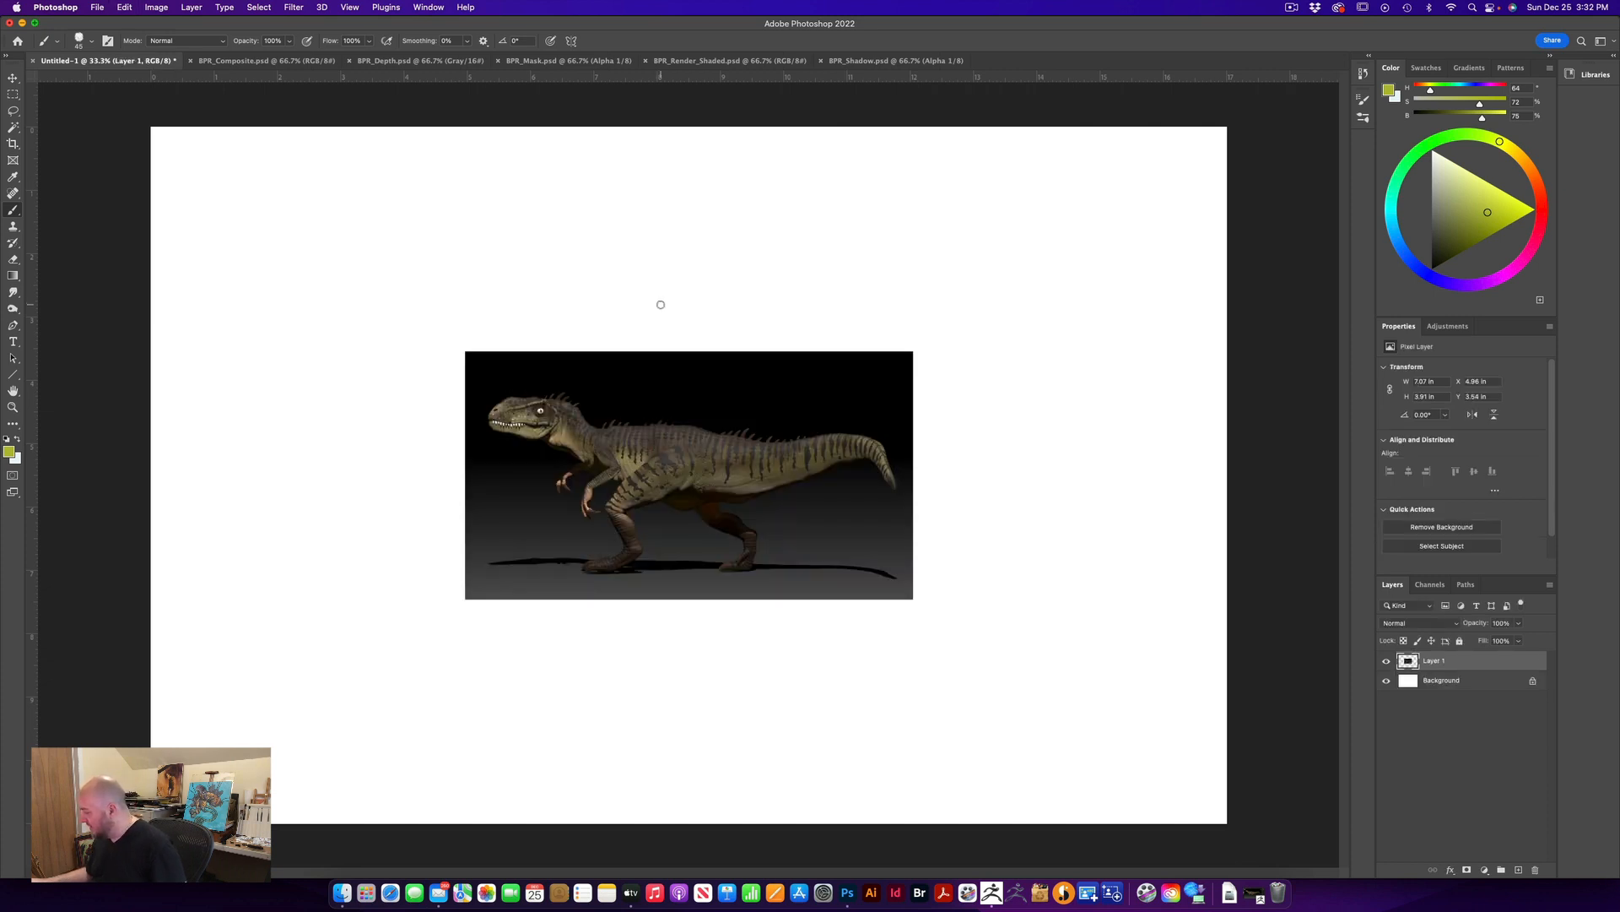
Put the pasted composite layer in a new layer group and rename the layer BPR Composite
{"action": "left_click", "coordinate": [1501, 870]}
{"action": "left_click_drag", "start_coordinate": [1409, 676], "coordinate": [1423, 682]}
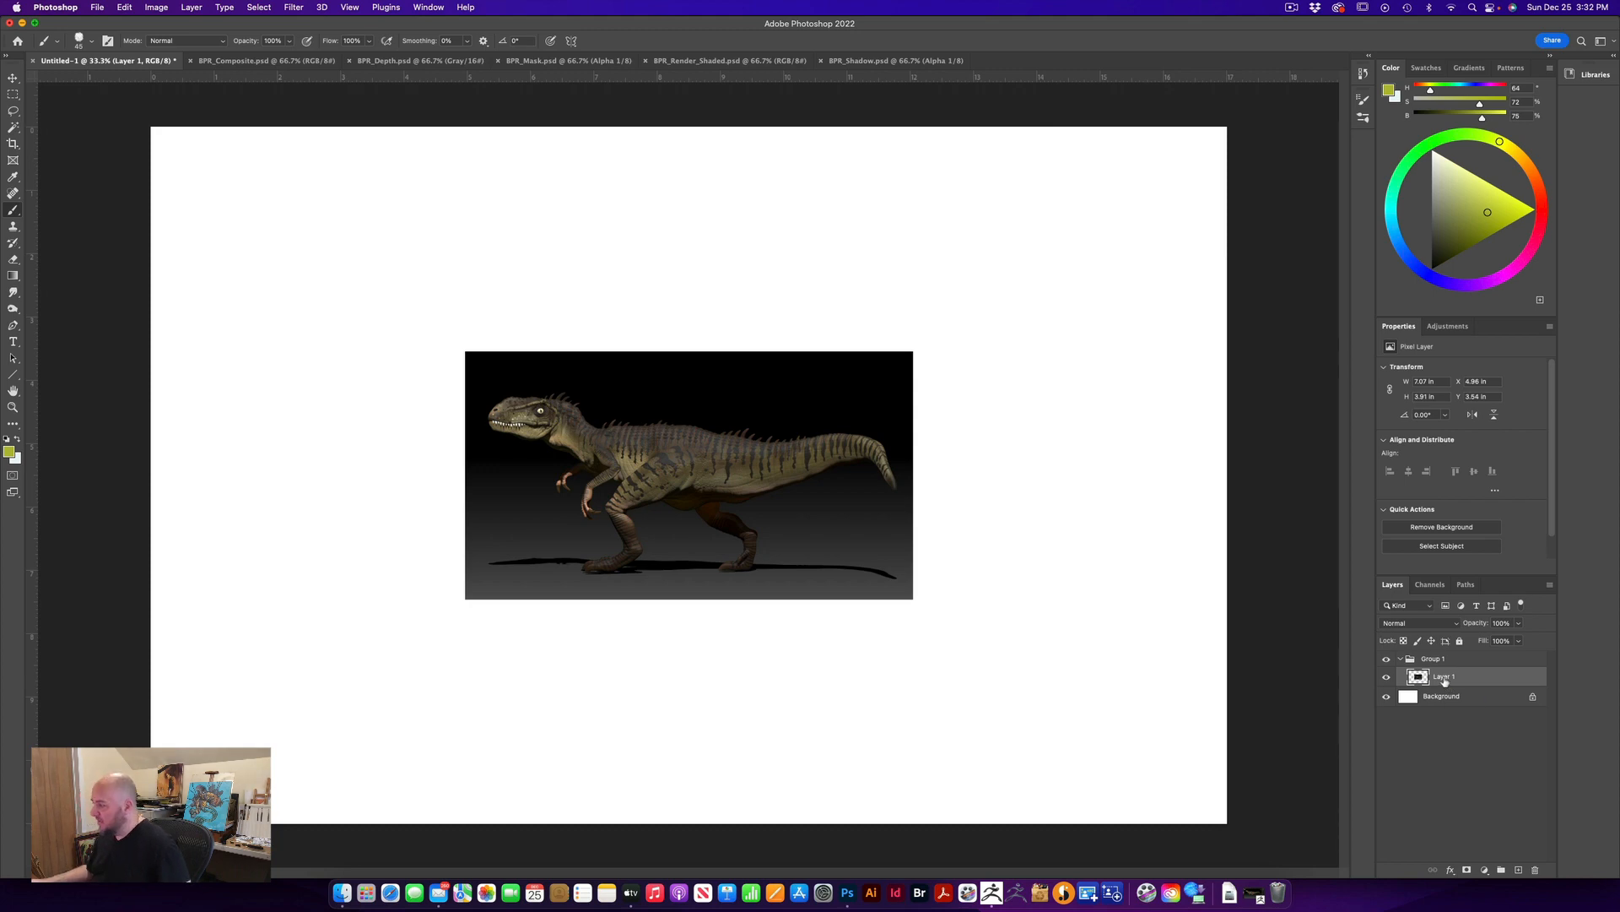
{"action": "double_click", "coordinate": [1444, 677]}
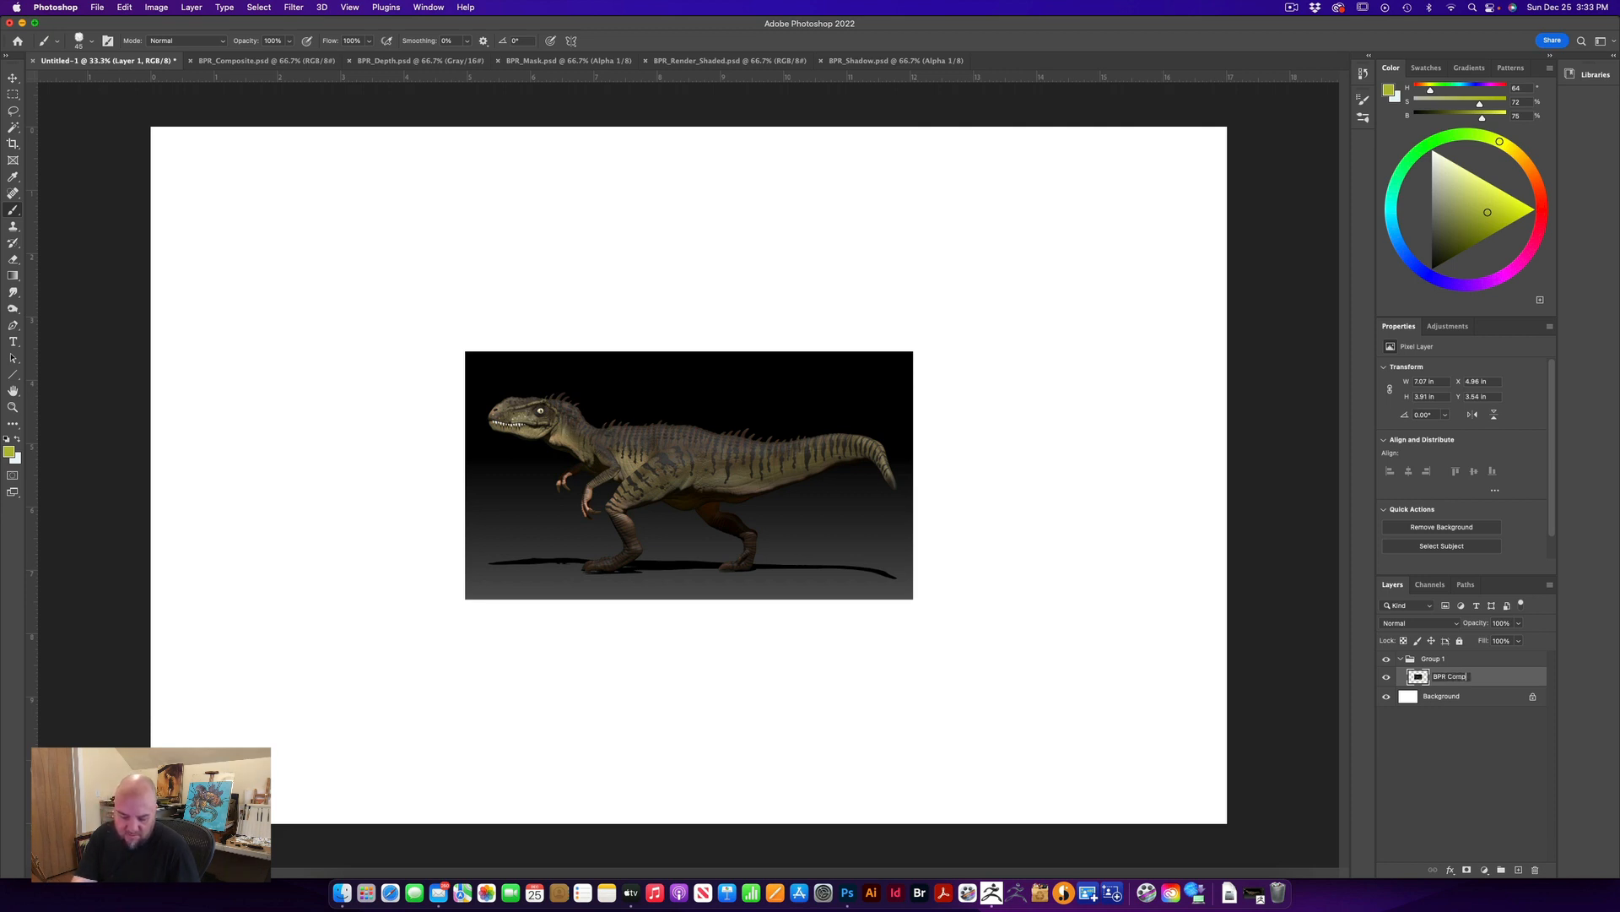
{"action": "key", "text": "Return"}
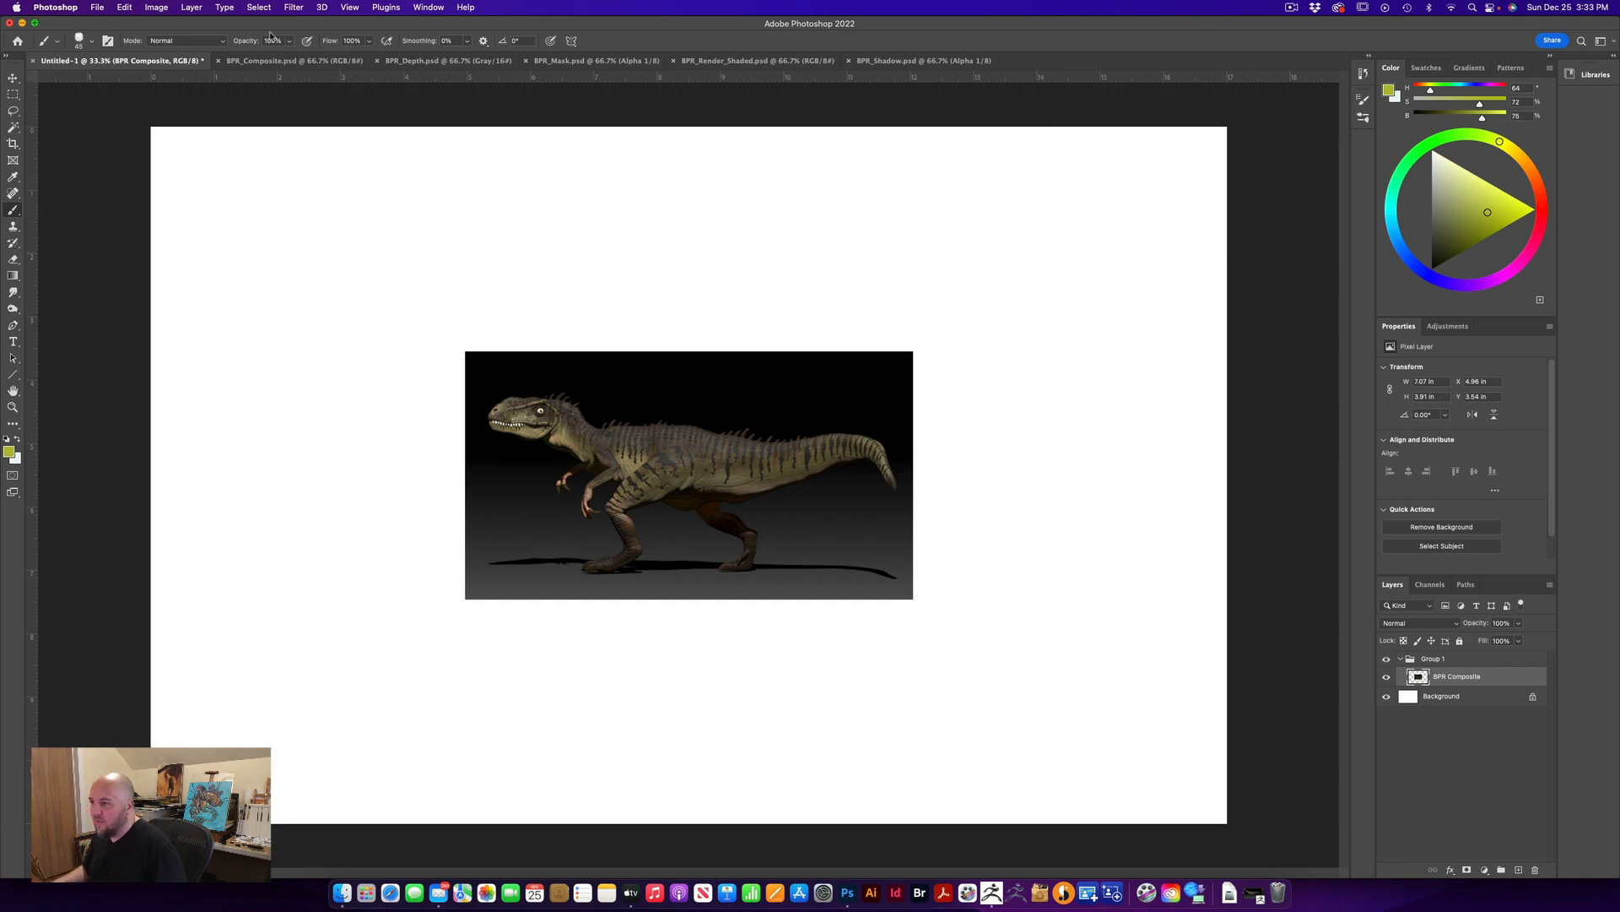
Close BPR_Composite.psd and copy the entire BPR_Depth.psd image into the tabloid document
{"action": "left_click", "coordinate": [261, 61]}
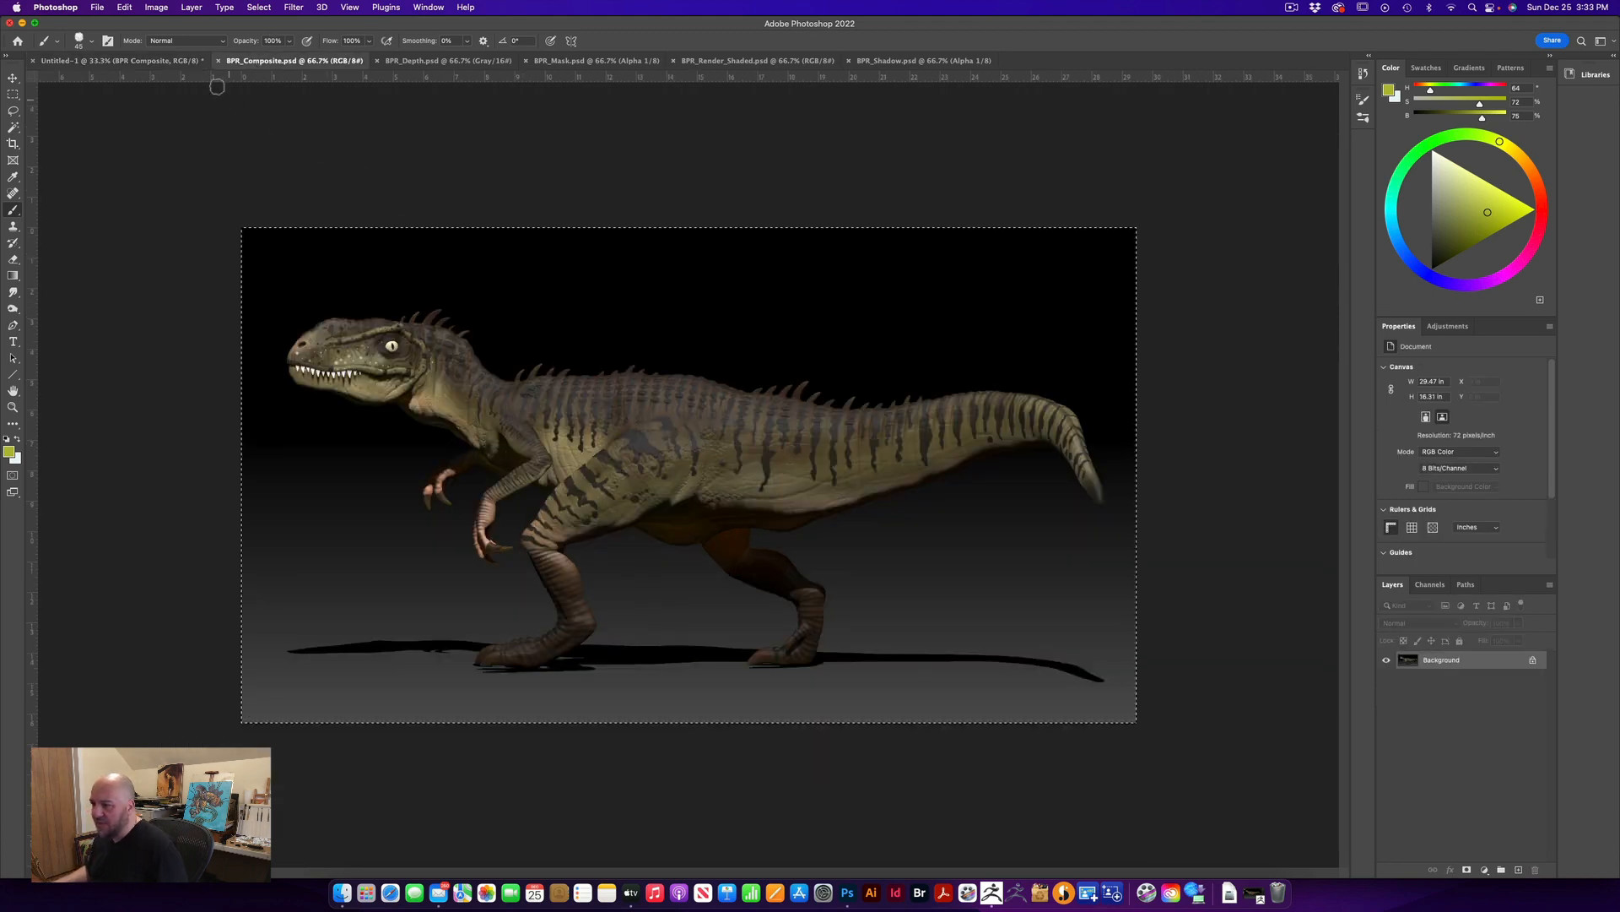
{"action": "left_click", "coordinate": [219, 61]}
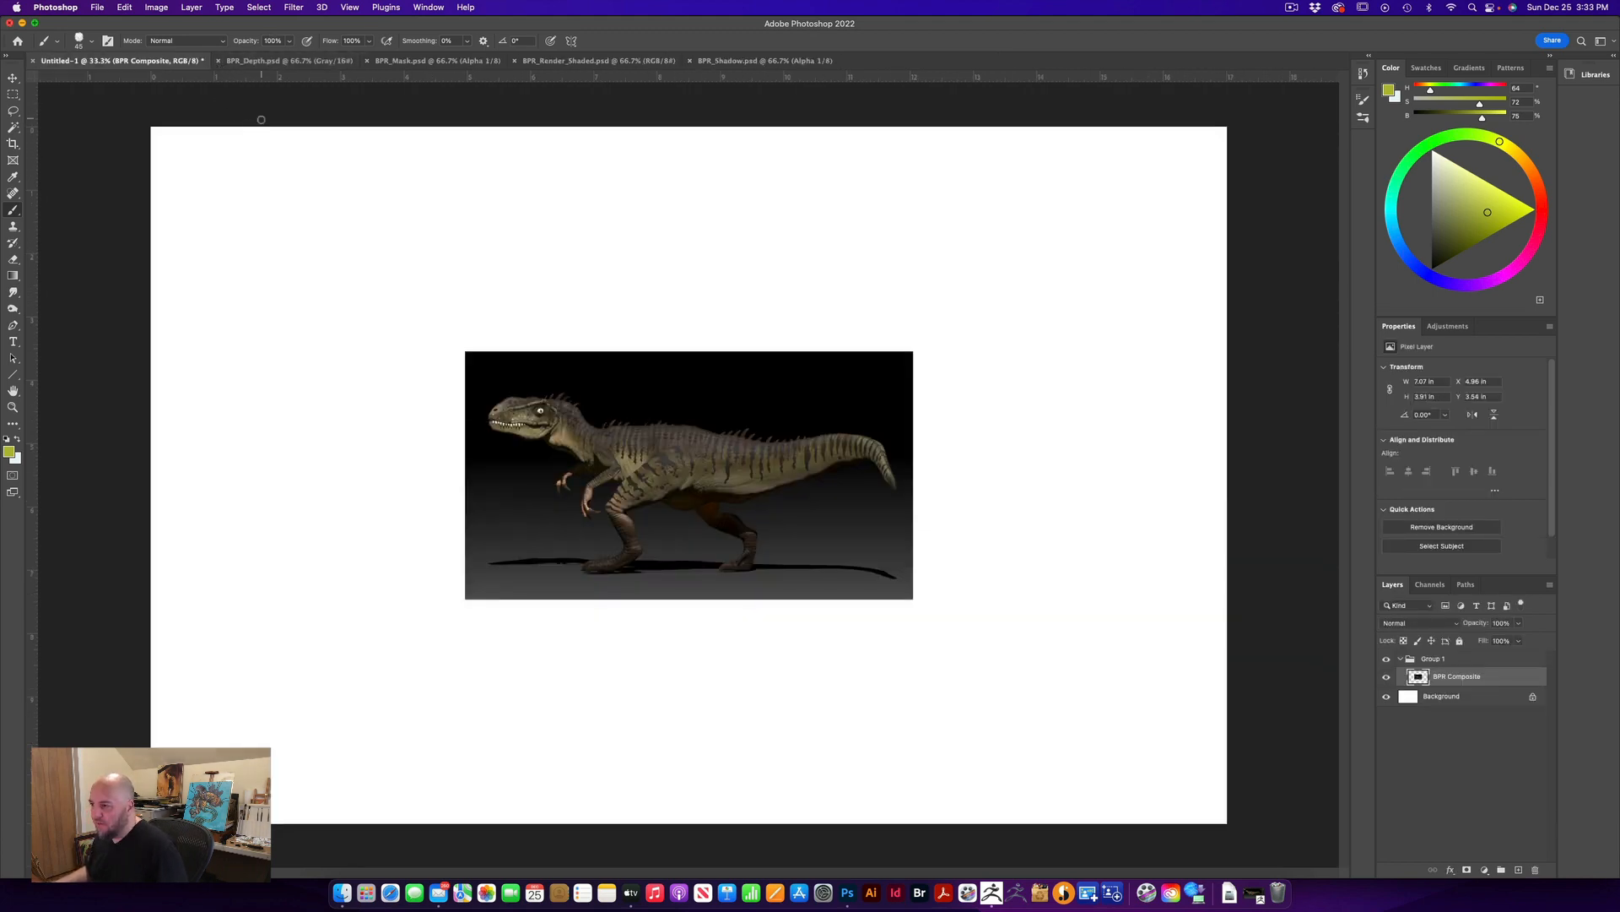
{"action": "left_click", "coordinate": [256, 61]}
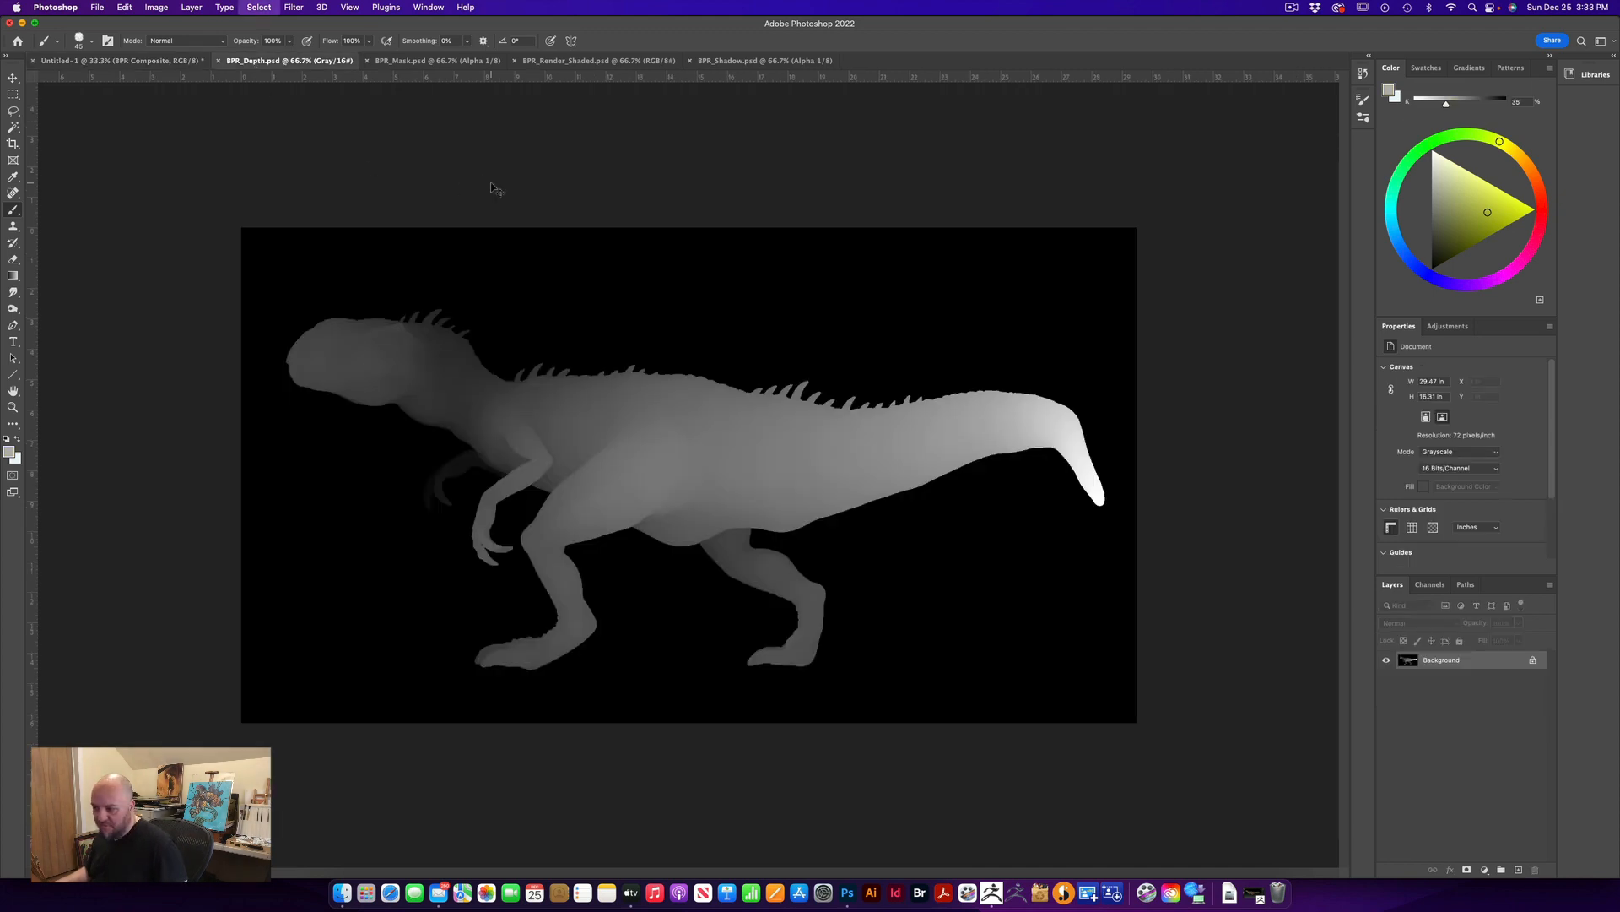
{"action": "key", "text": "super+a"}
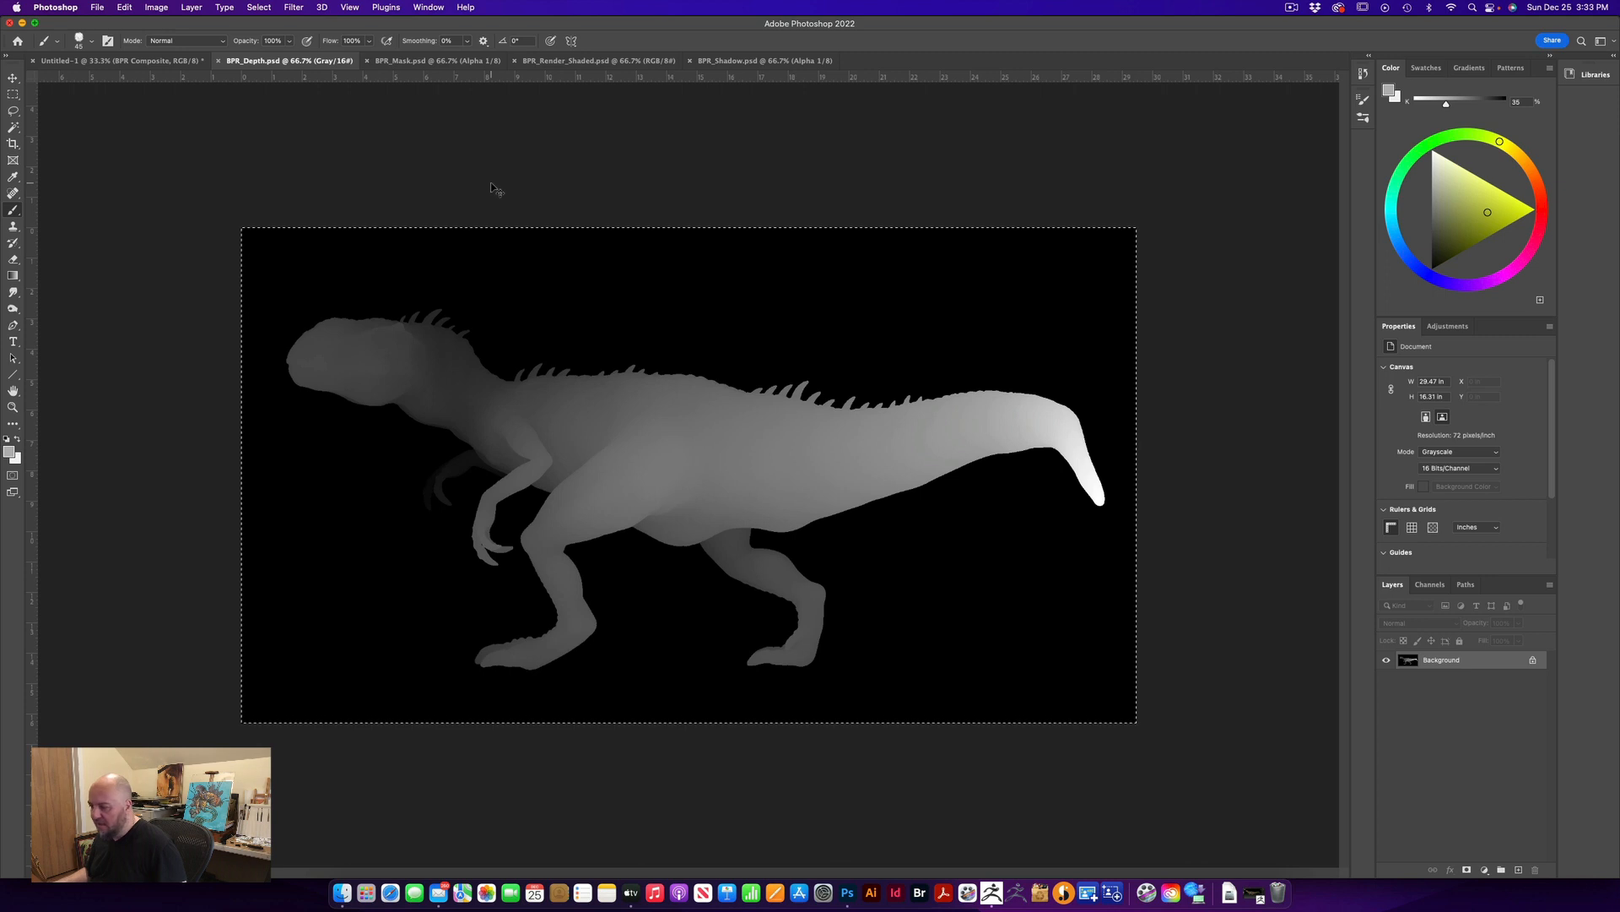
{"action": "key", "text": "ctrl+shift+Tab"}
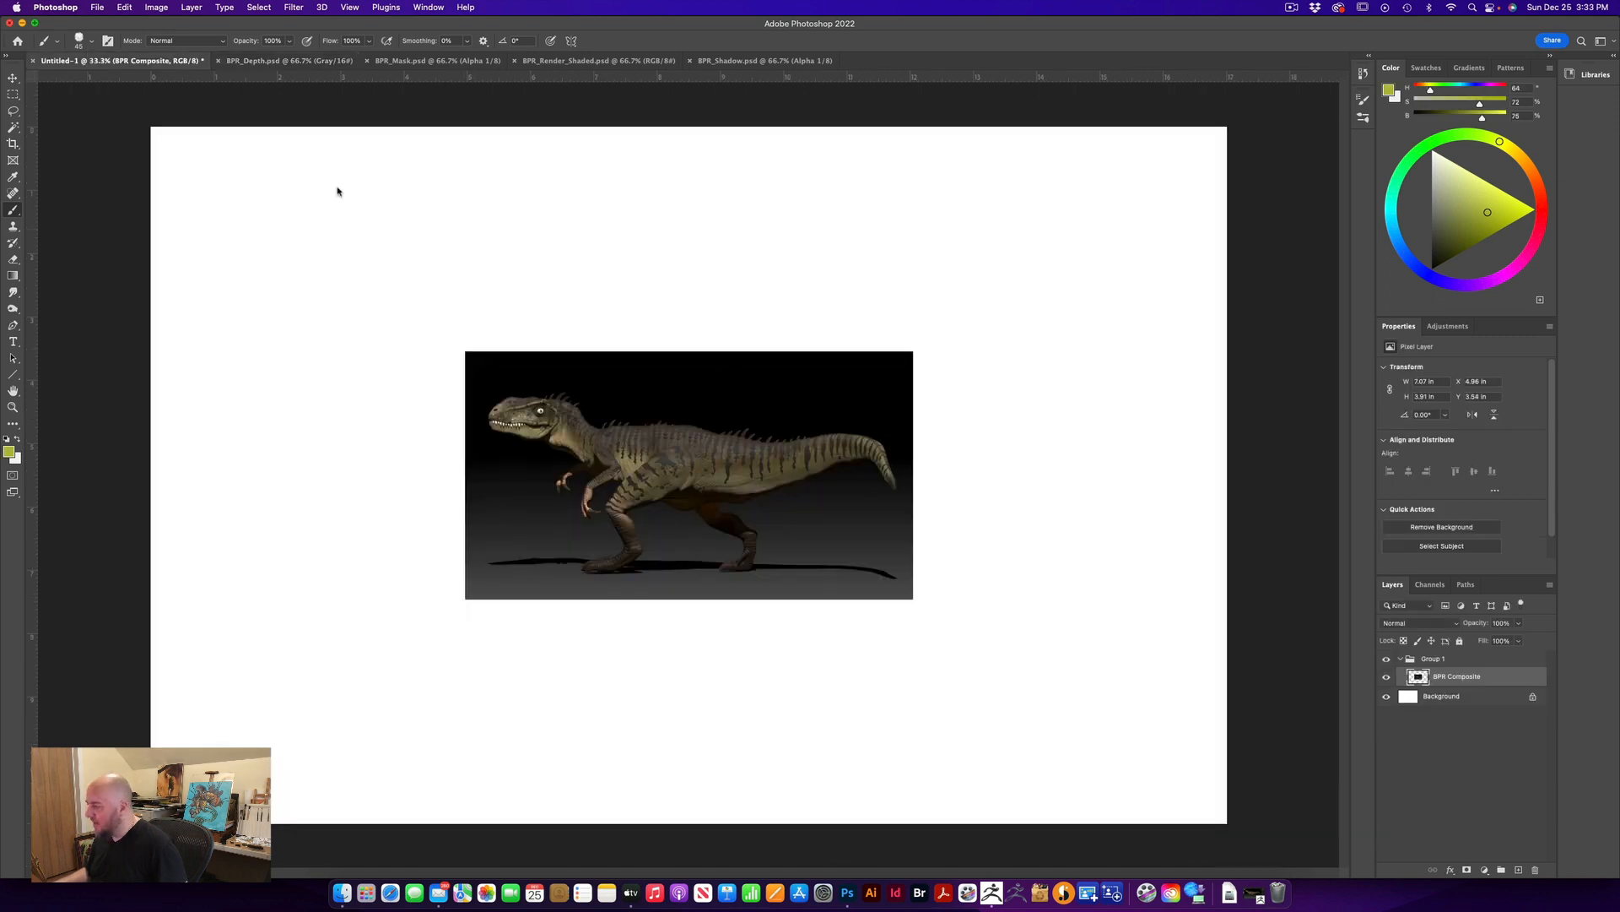
{"action": "key", "text": "super+v"}
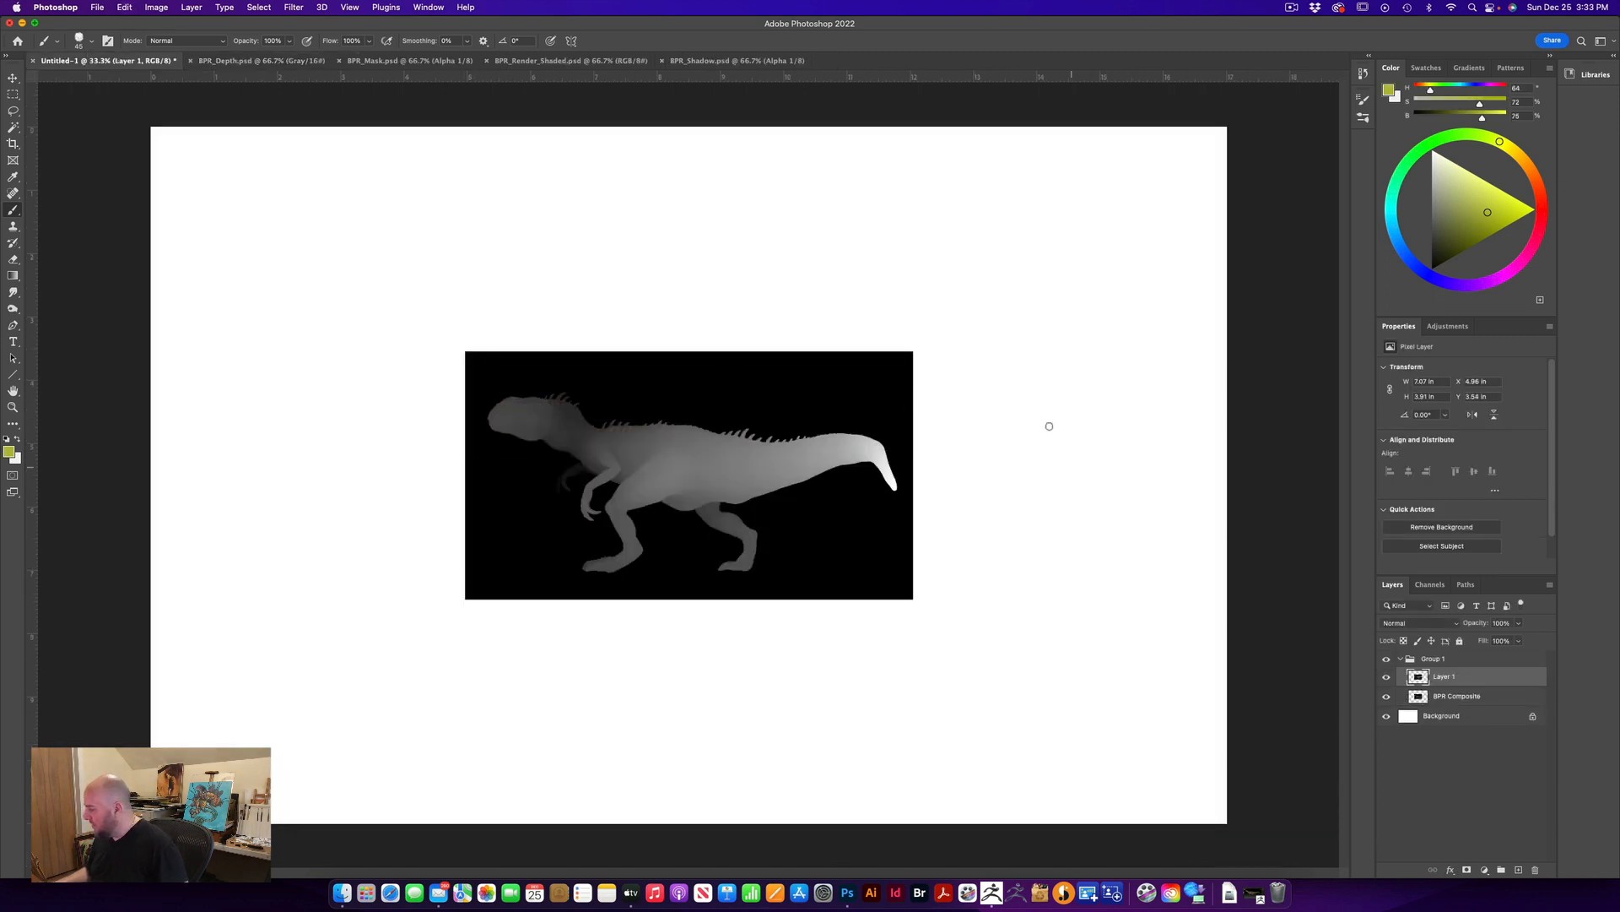
Move the pasted depth layer beneath BPR Composite inside the group and rename it Depth
{"action": "left_click_drag", "start_coordinate": [1418, 676], "coordinate": [1445, 715]}
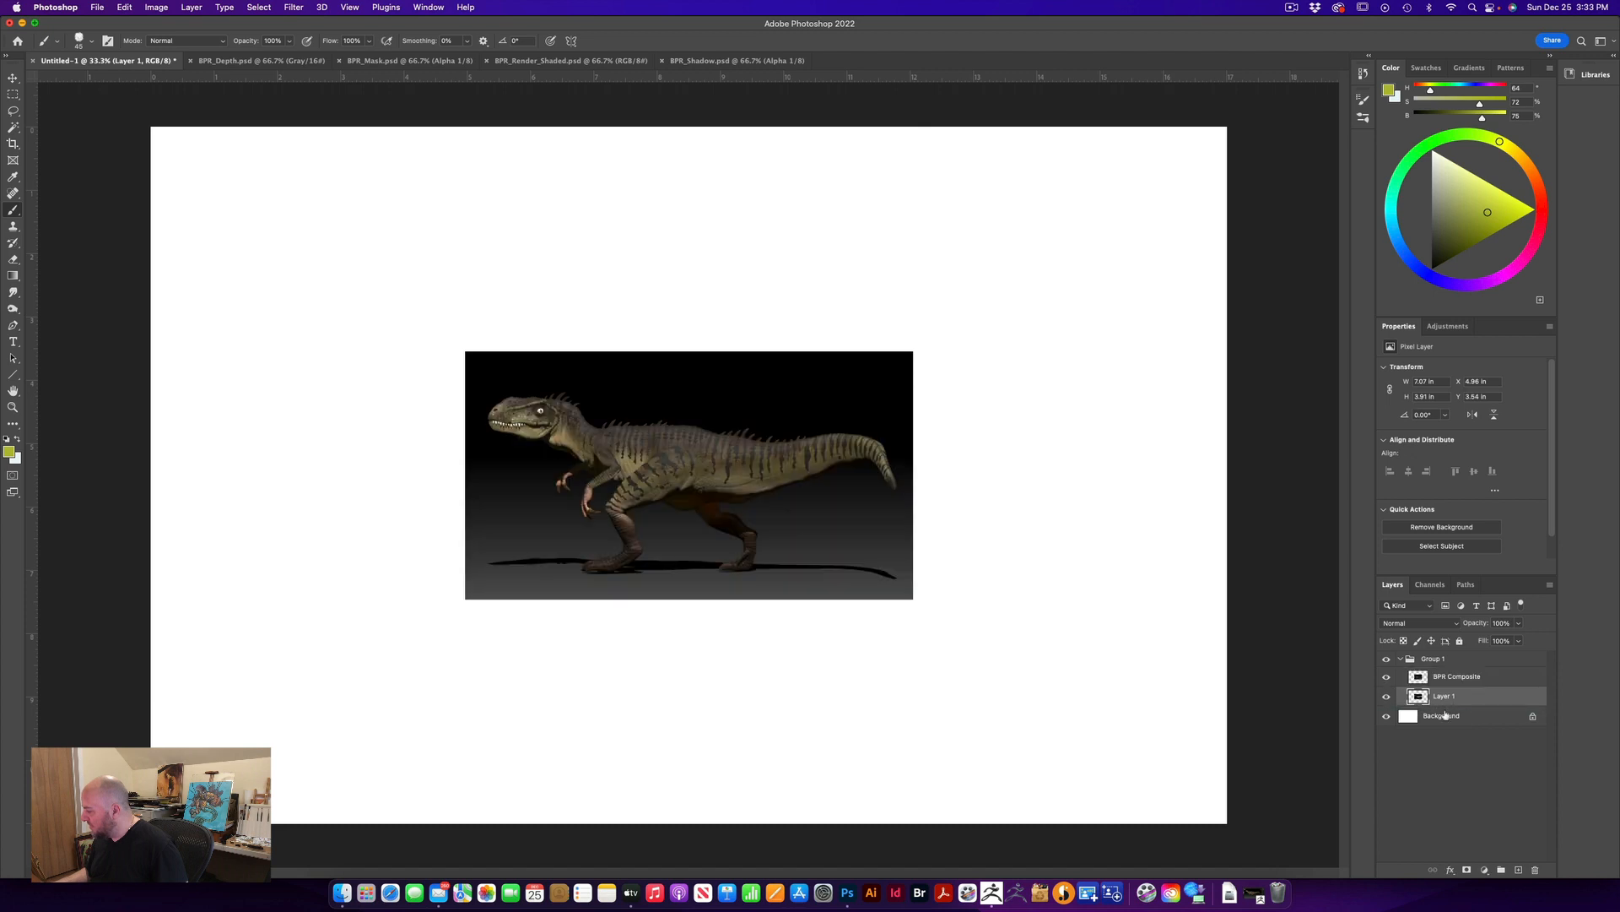
{"action": "left_click", "coordinate": [243, 62]}
{"action": "left_click", "coordinate": [122, 63]}
{"action": "double_click", "coordinate": [1445, 696]}
{"action": "type", "text": "Depth"}
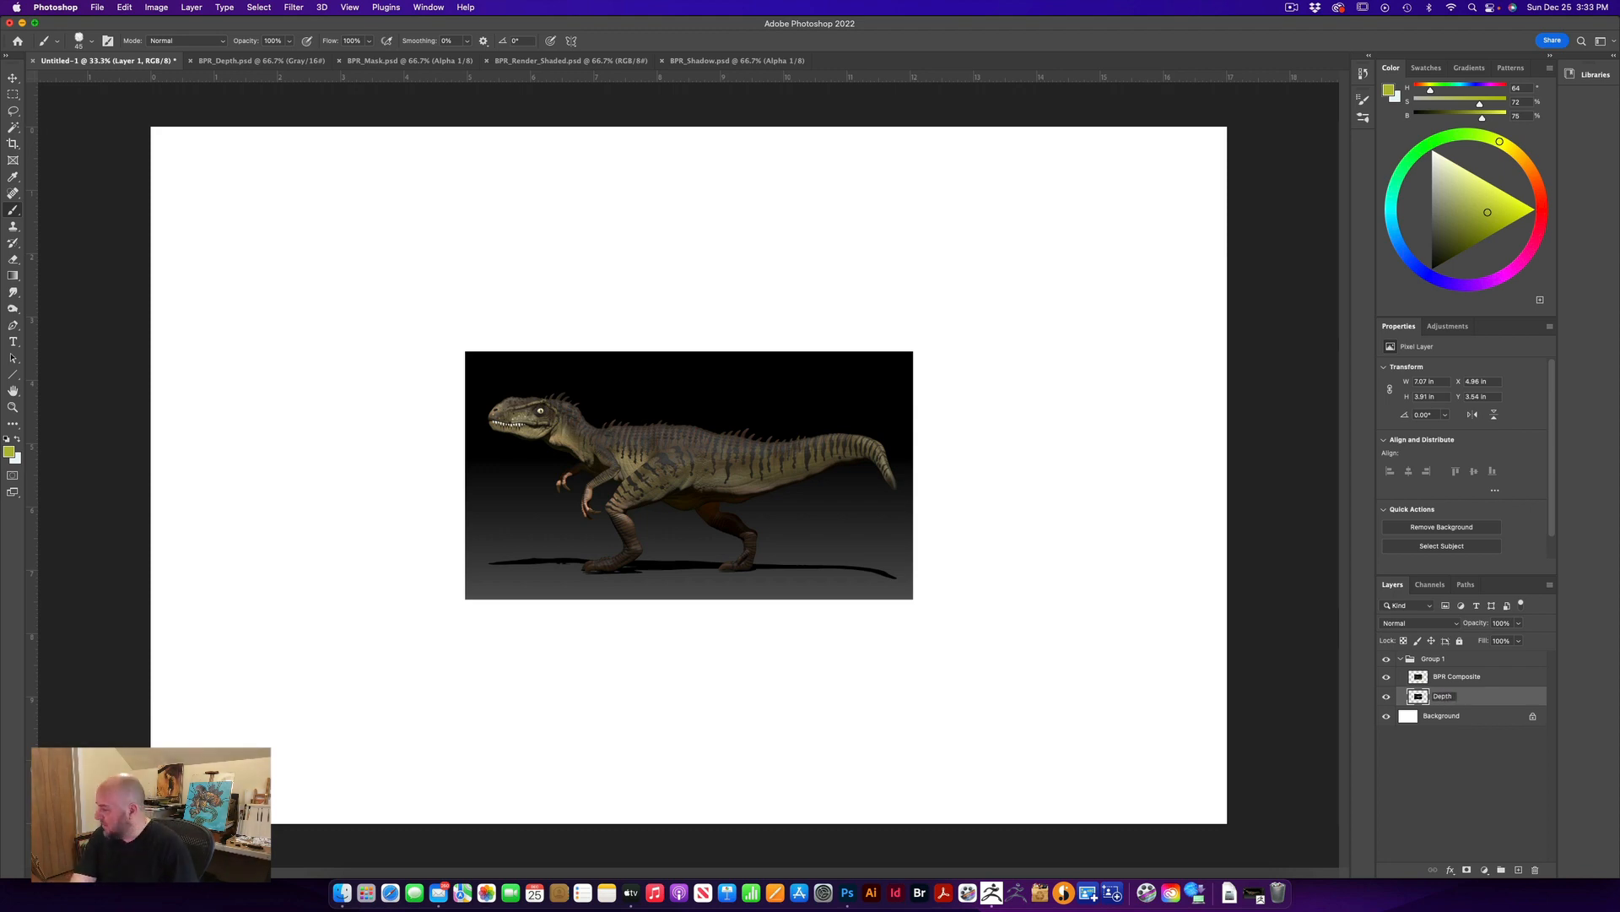
{"action": "key", "text": "Return"}
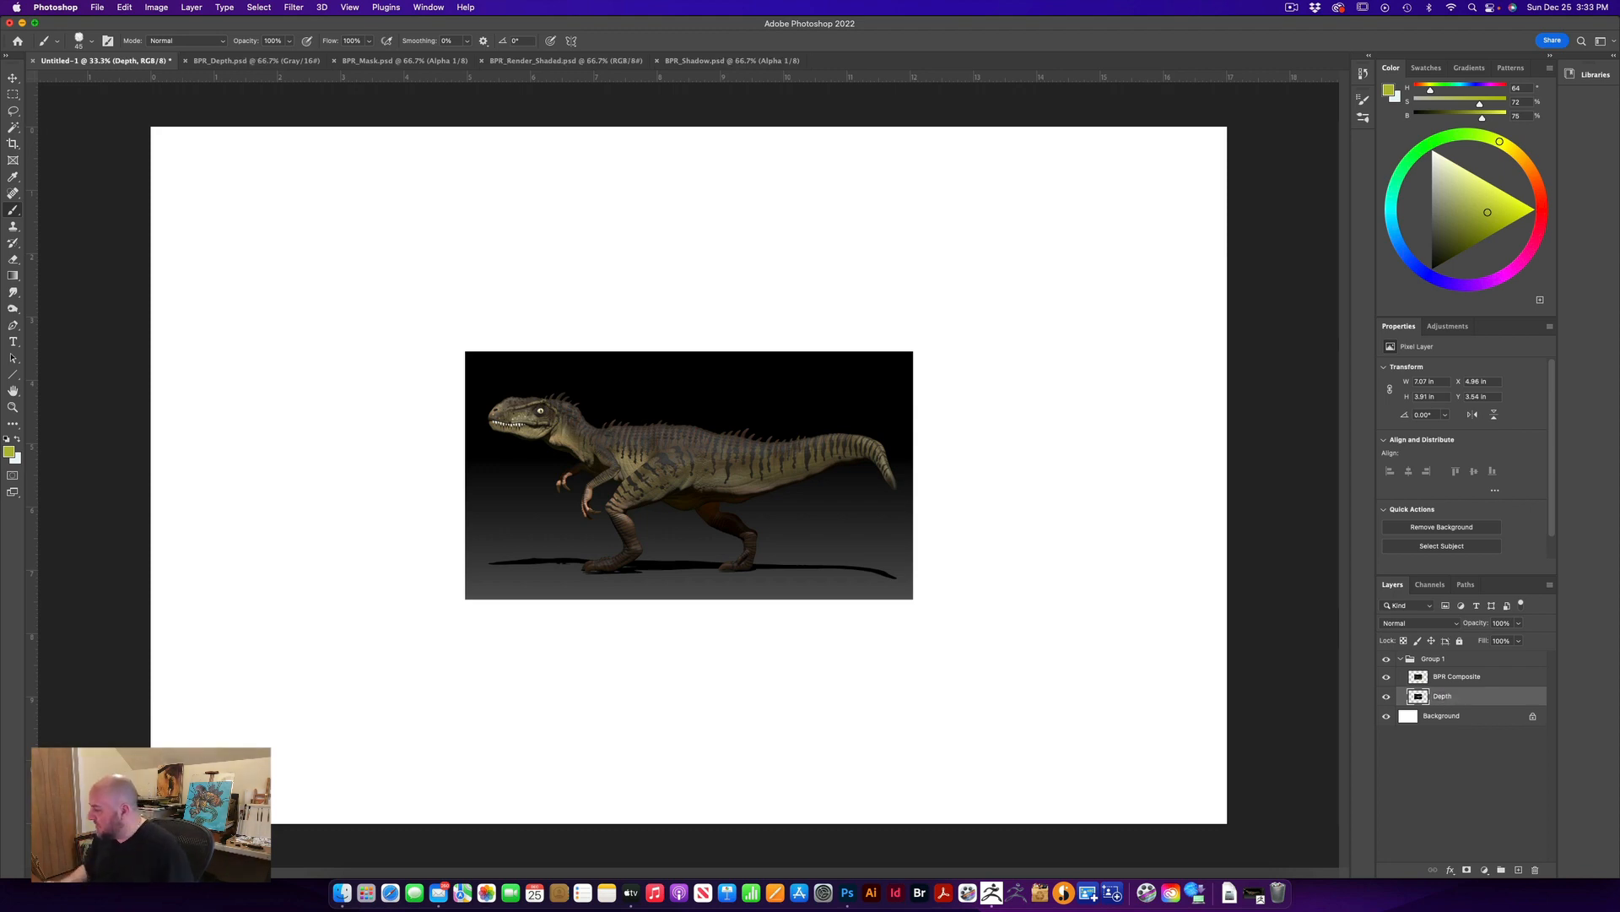
Close BPR_Depth.psd and copy the entire BPR_Mask.psd image into the tabloid document
{"action": "left_click", "coordinate": [244, 61]}
{"action": "left_click", "coordinate": [188, 61]}
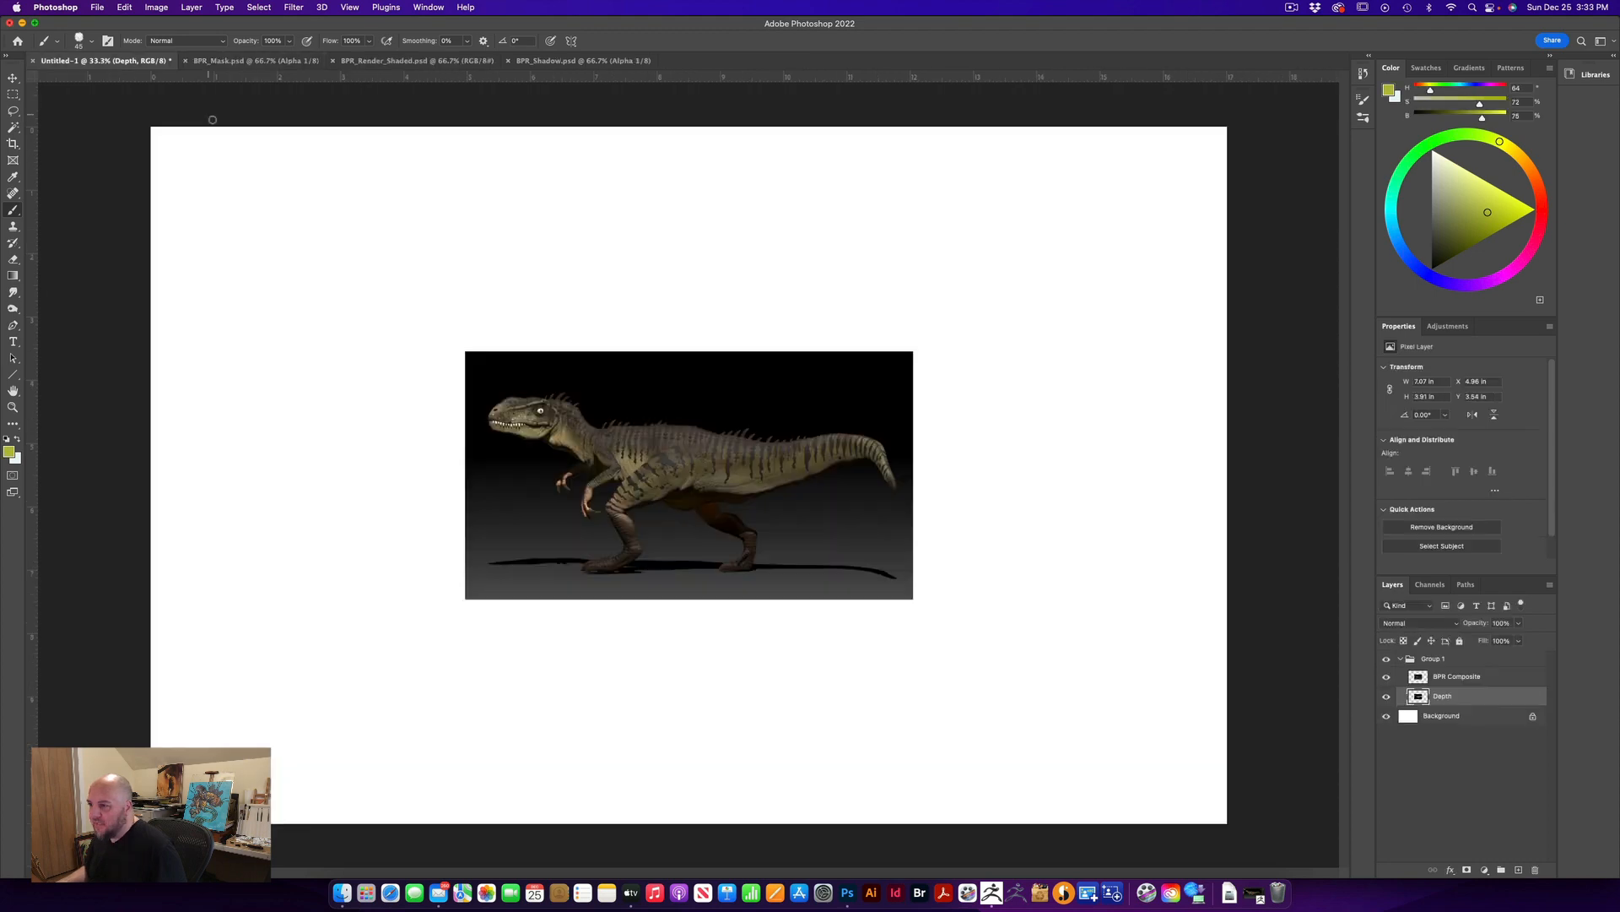
{"action": "left_click", "coordinate": [233, 61]}
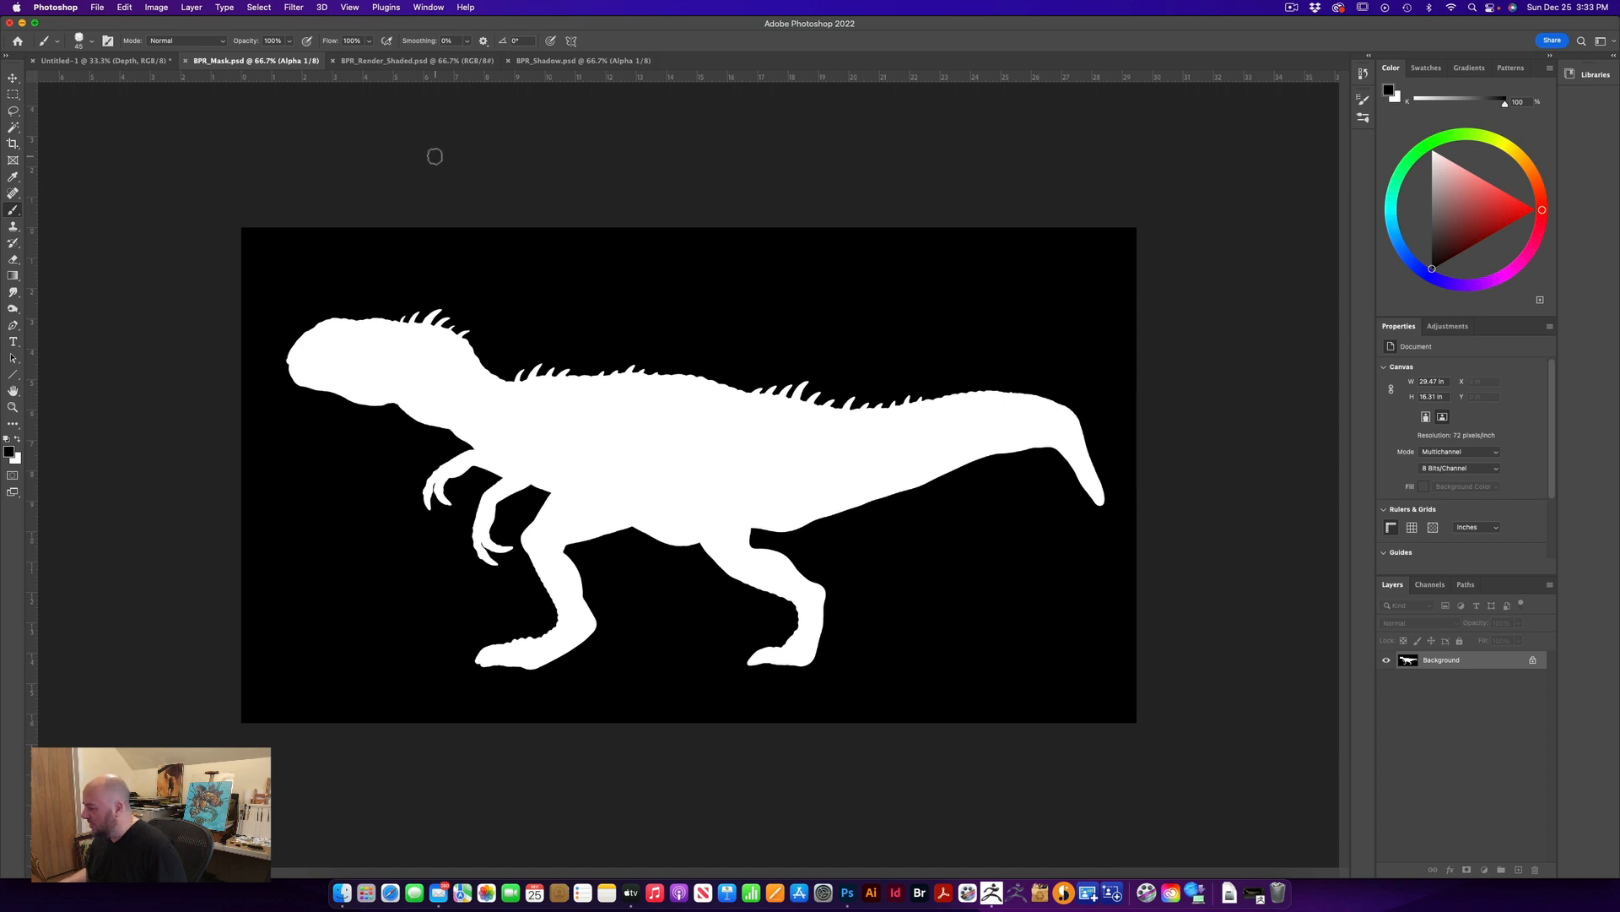
{"action": "key", "text": "super+a"}
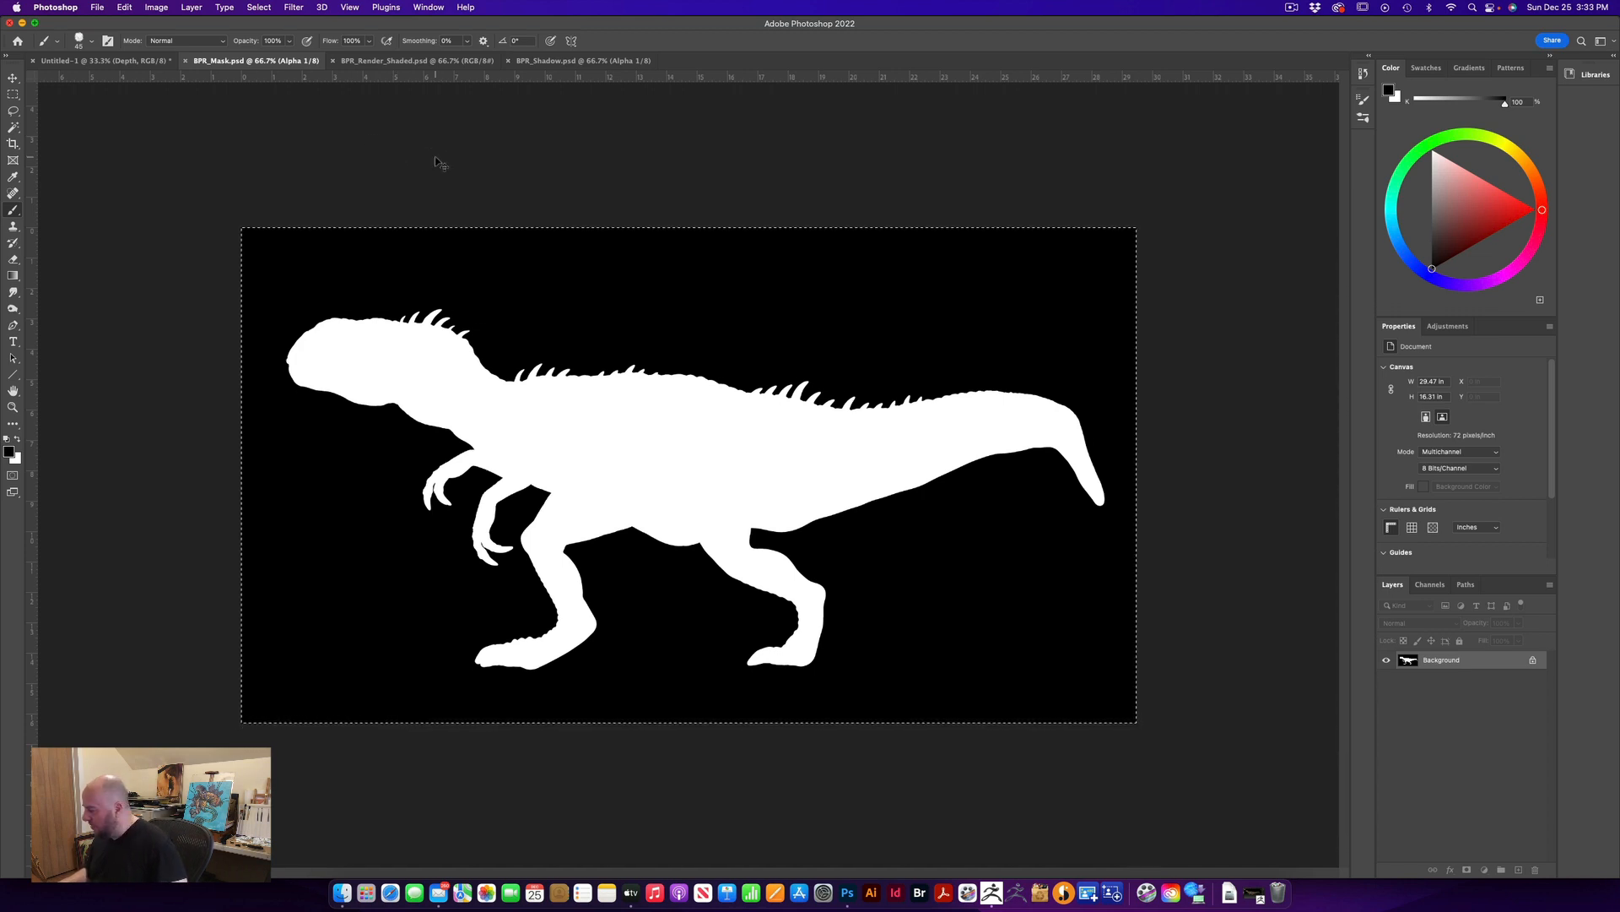
{"action": "key", "text": "super+c"}
{"action": "left_click", "coordinate": [102, 62]}
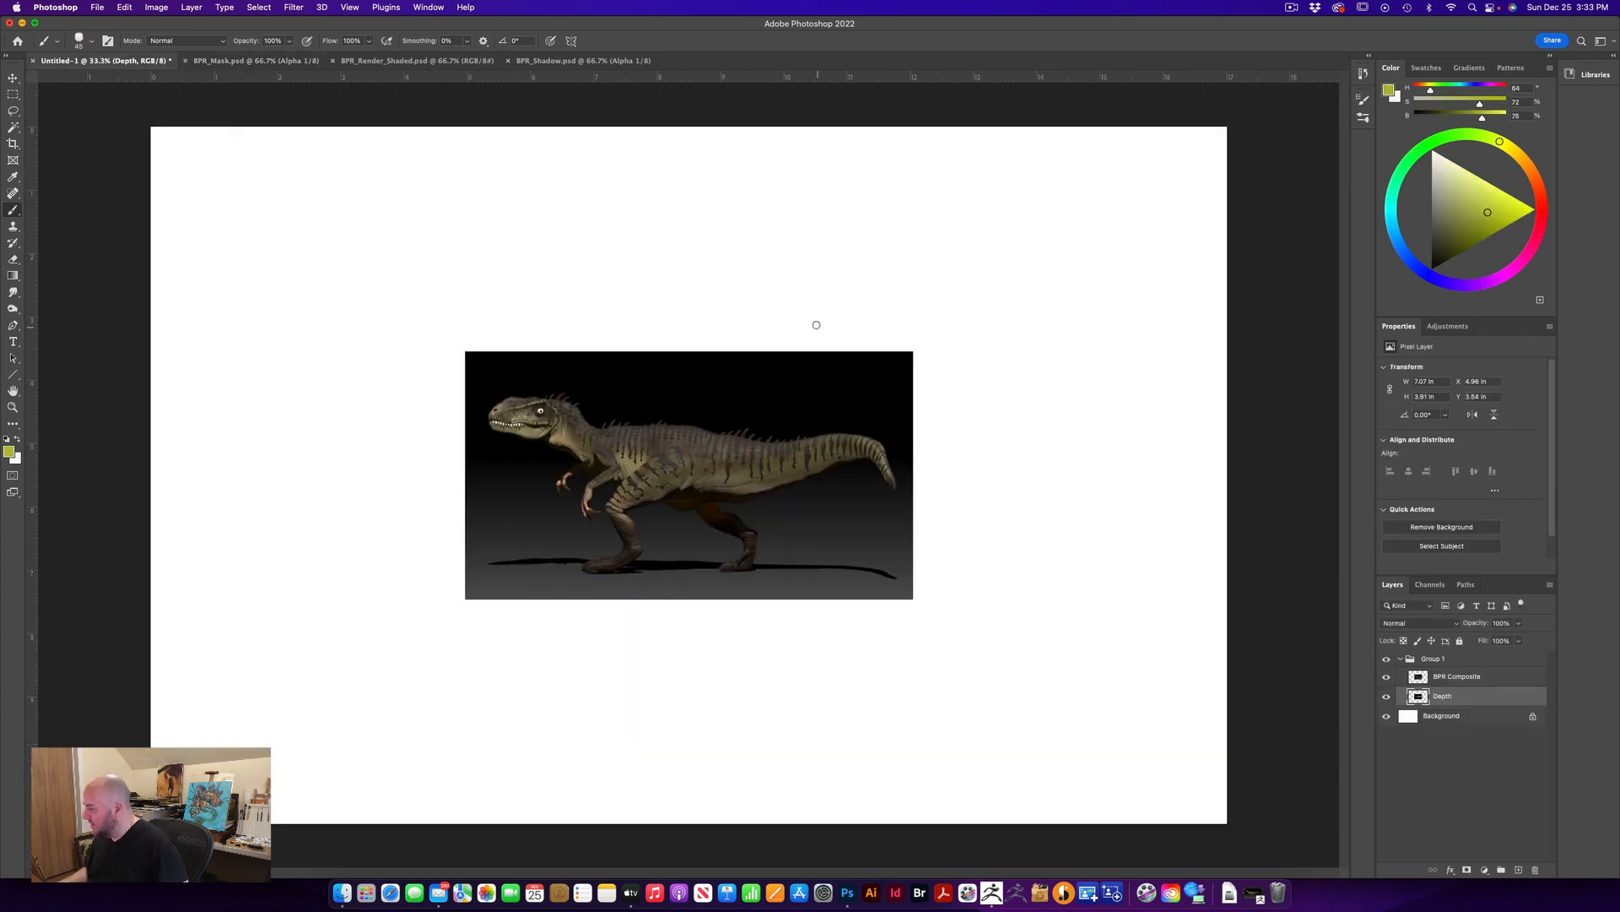
{"action": "key", "text": "super+v"}
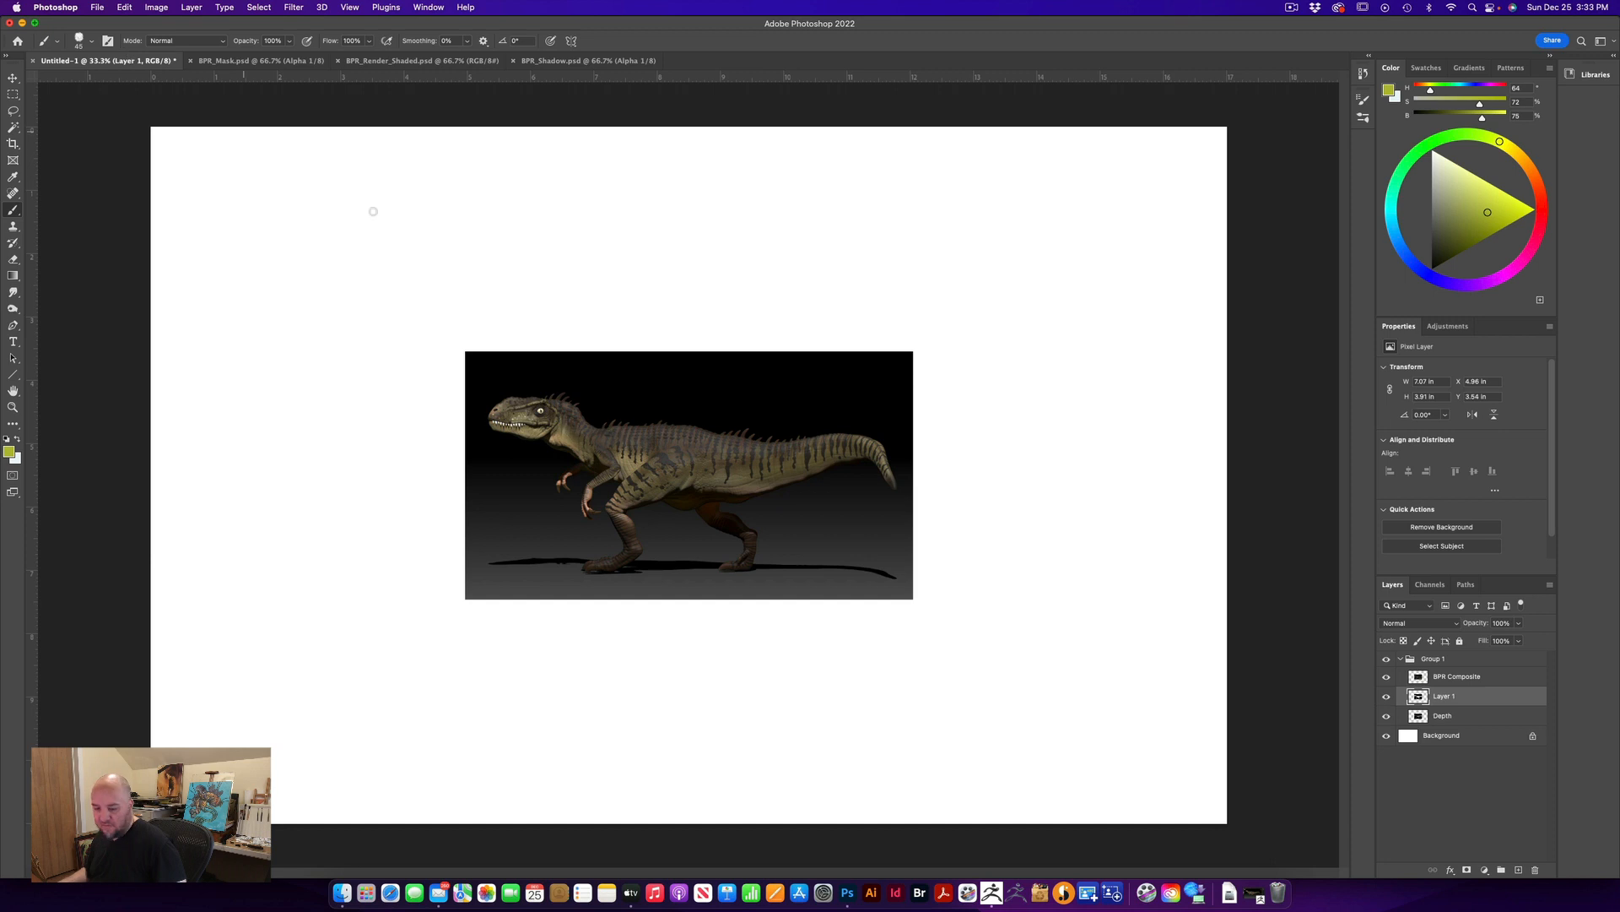
Delete the duplicate pasted mask layer and move the remaining mask layer beneath Depth in the group
{"action": "key", "text": "super+v"}
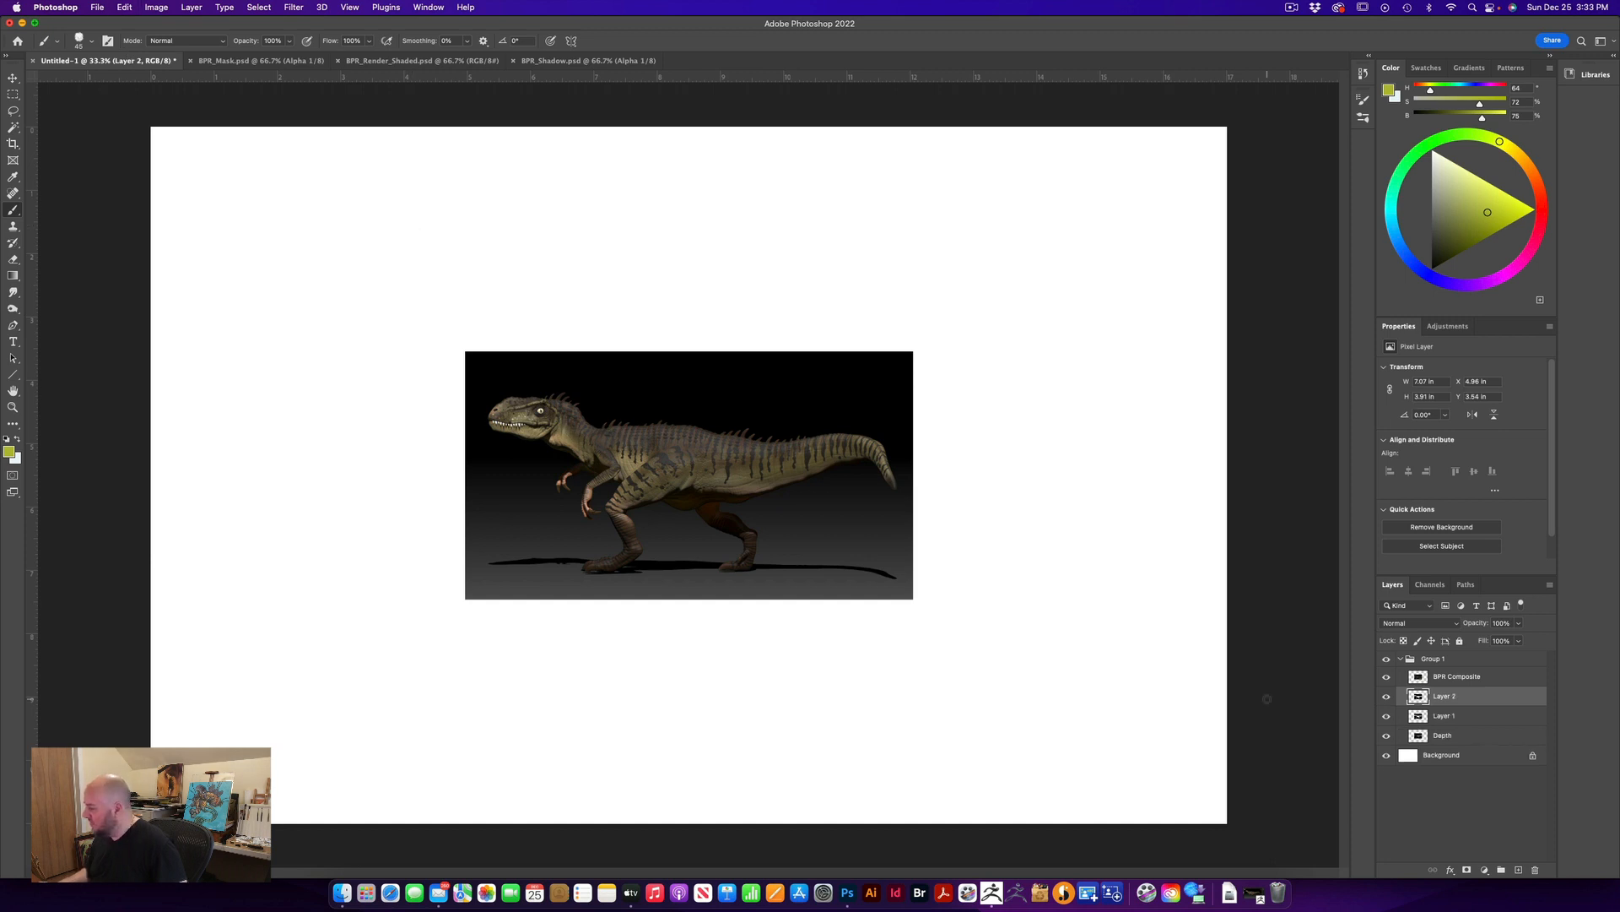
{"action": "left_click", "coordinate": [1535, 870]}
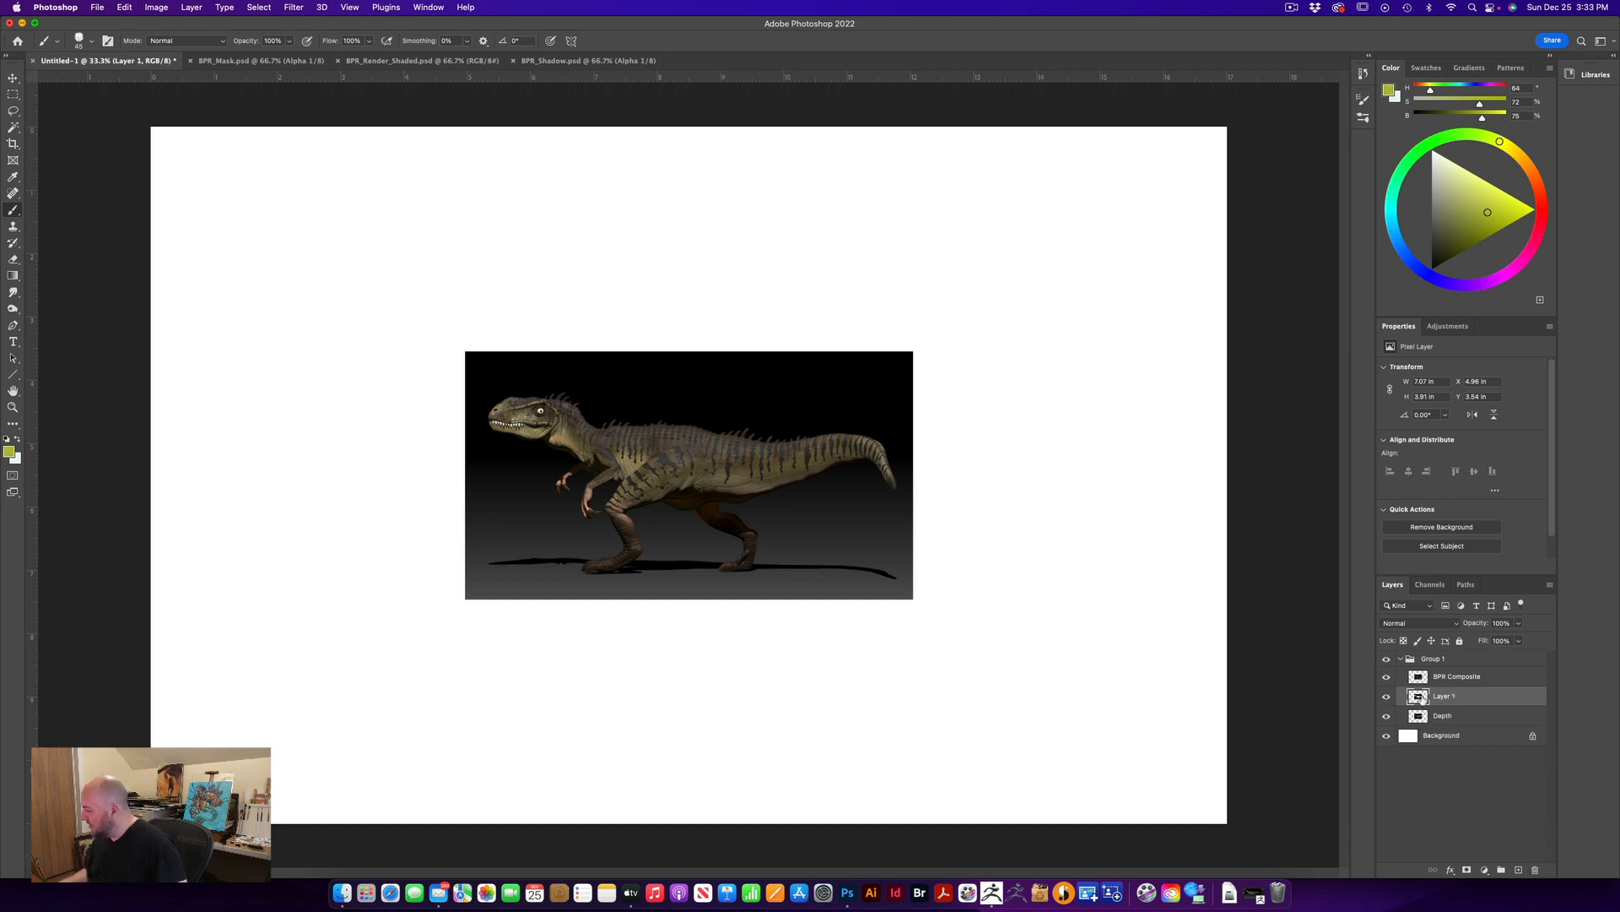
{"action": "left_click_drag", "start_coordinate": [1425, 699], "coordinate": [1398, 716]}
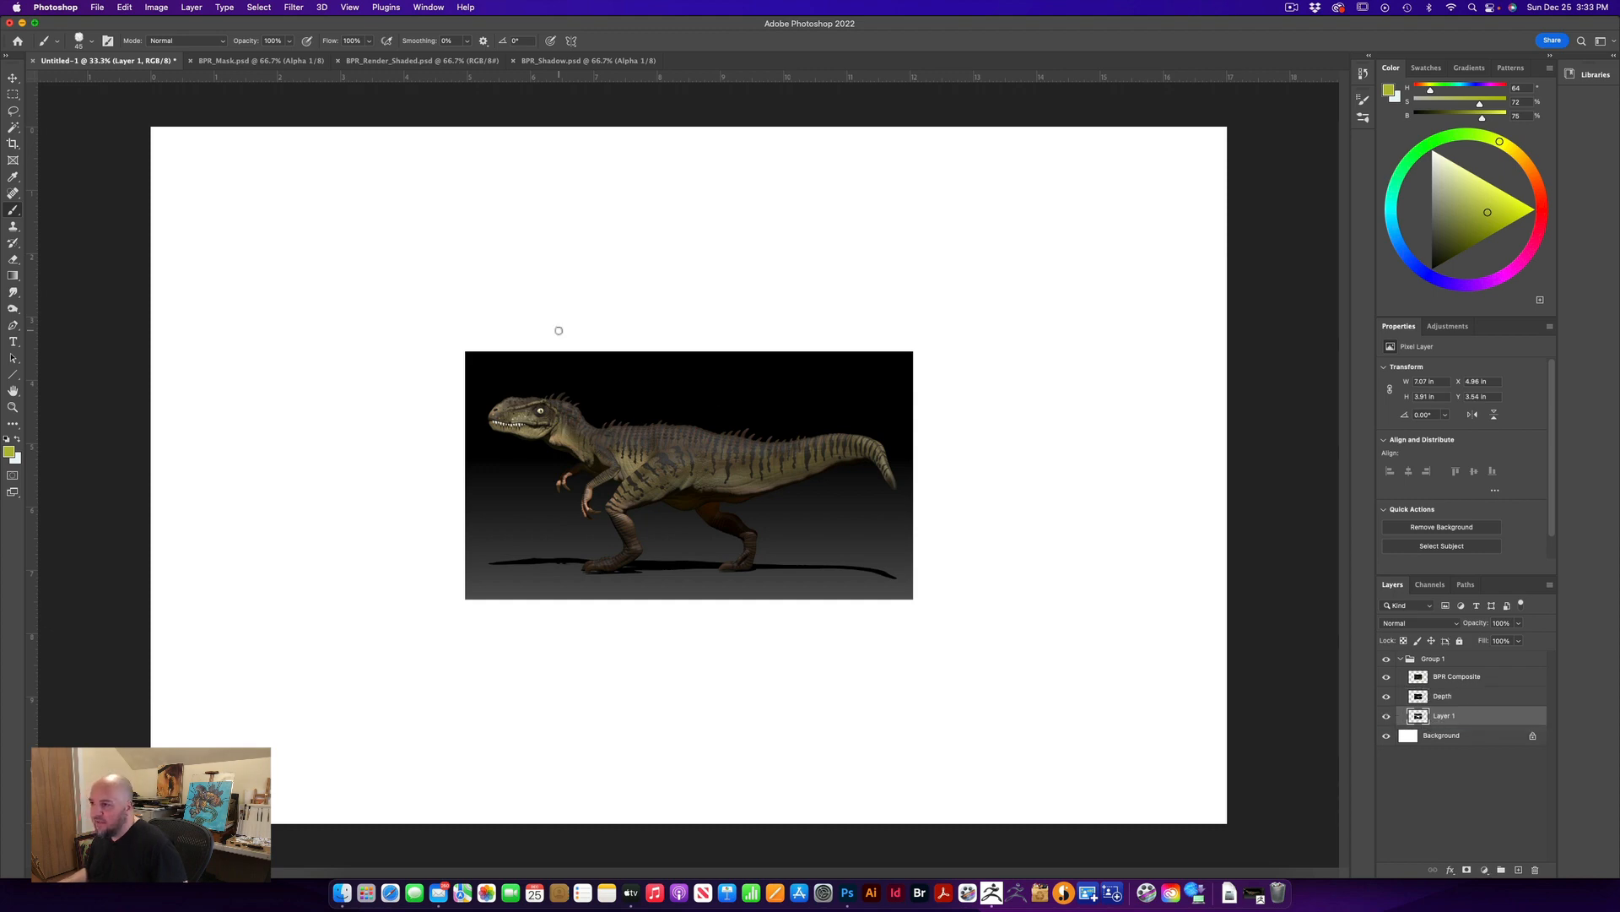
Rename the pasted mask layer in the group as Mask and close BPR_Mask.psd
{"action": "double_click", "coordinate": [1444, 715]}
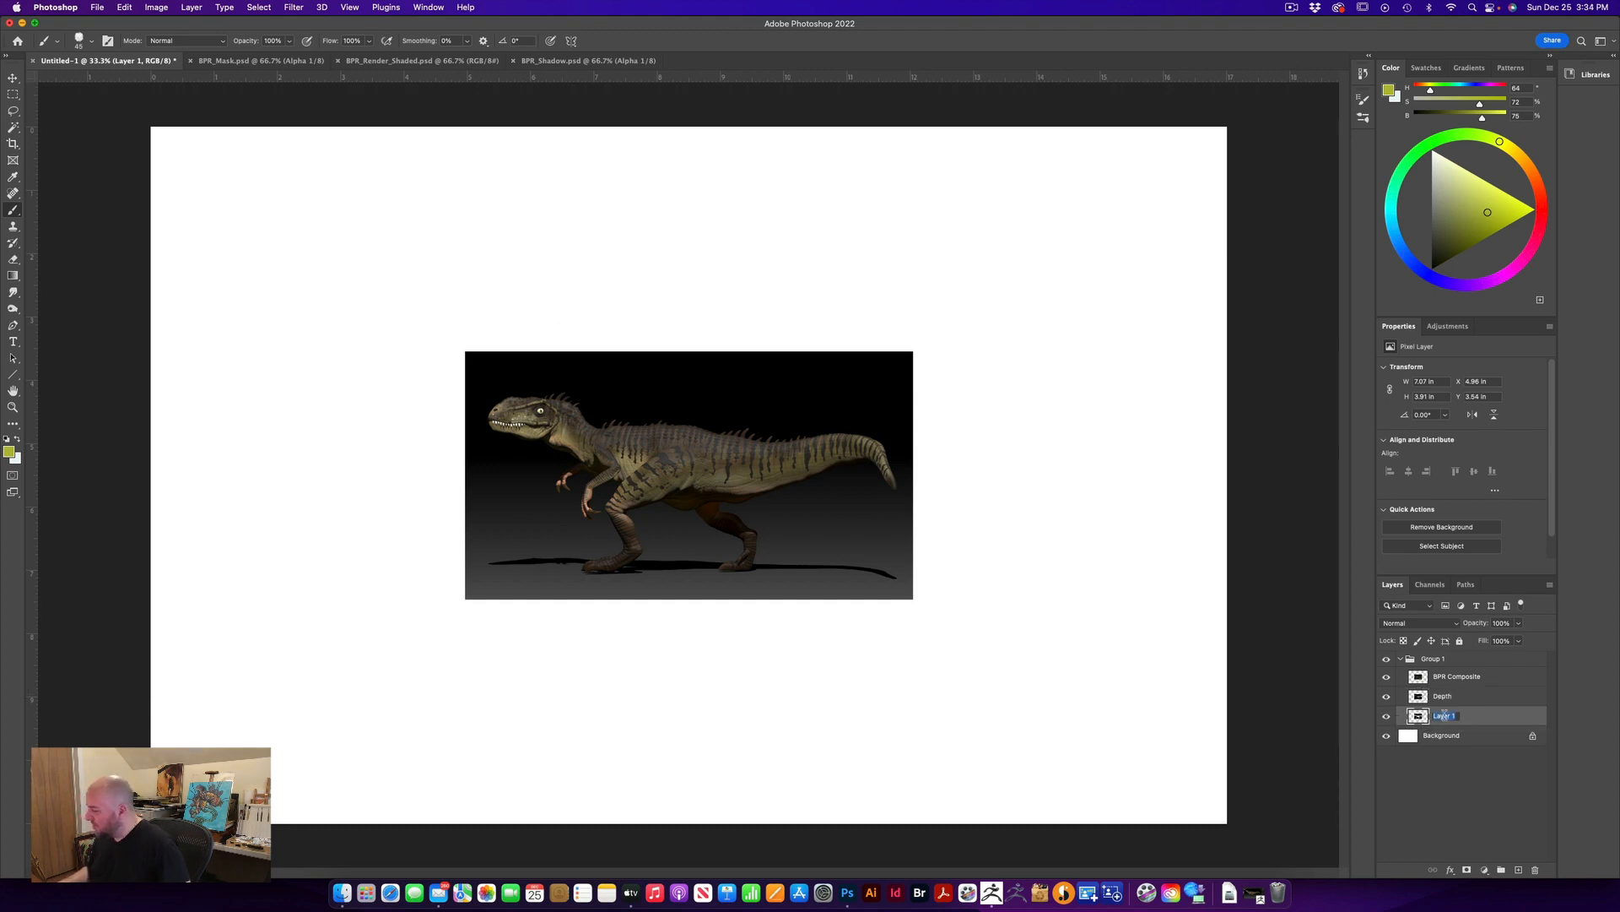
{"action": "type", "text": "Mas"}
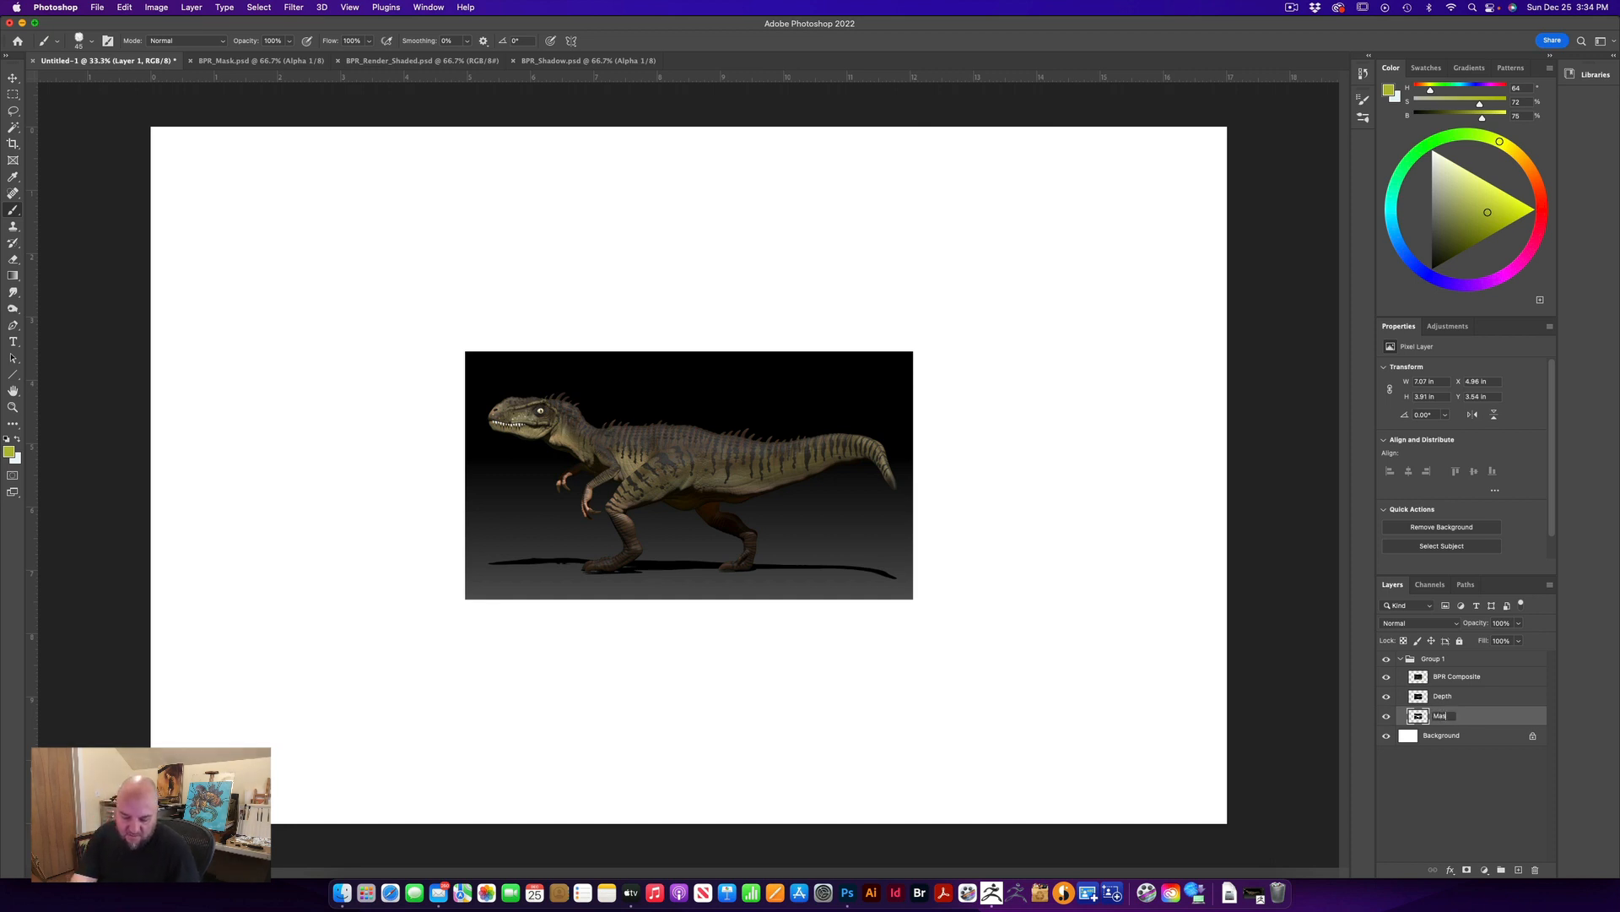
{"action": "type", "text": "k"}
{"action": "key", "text": "Return"}
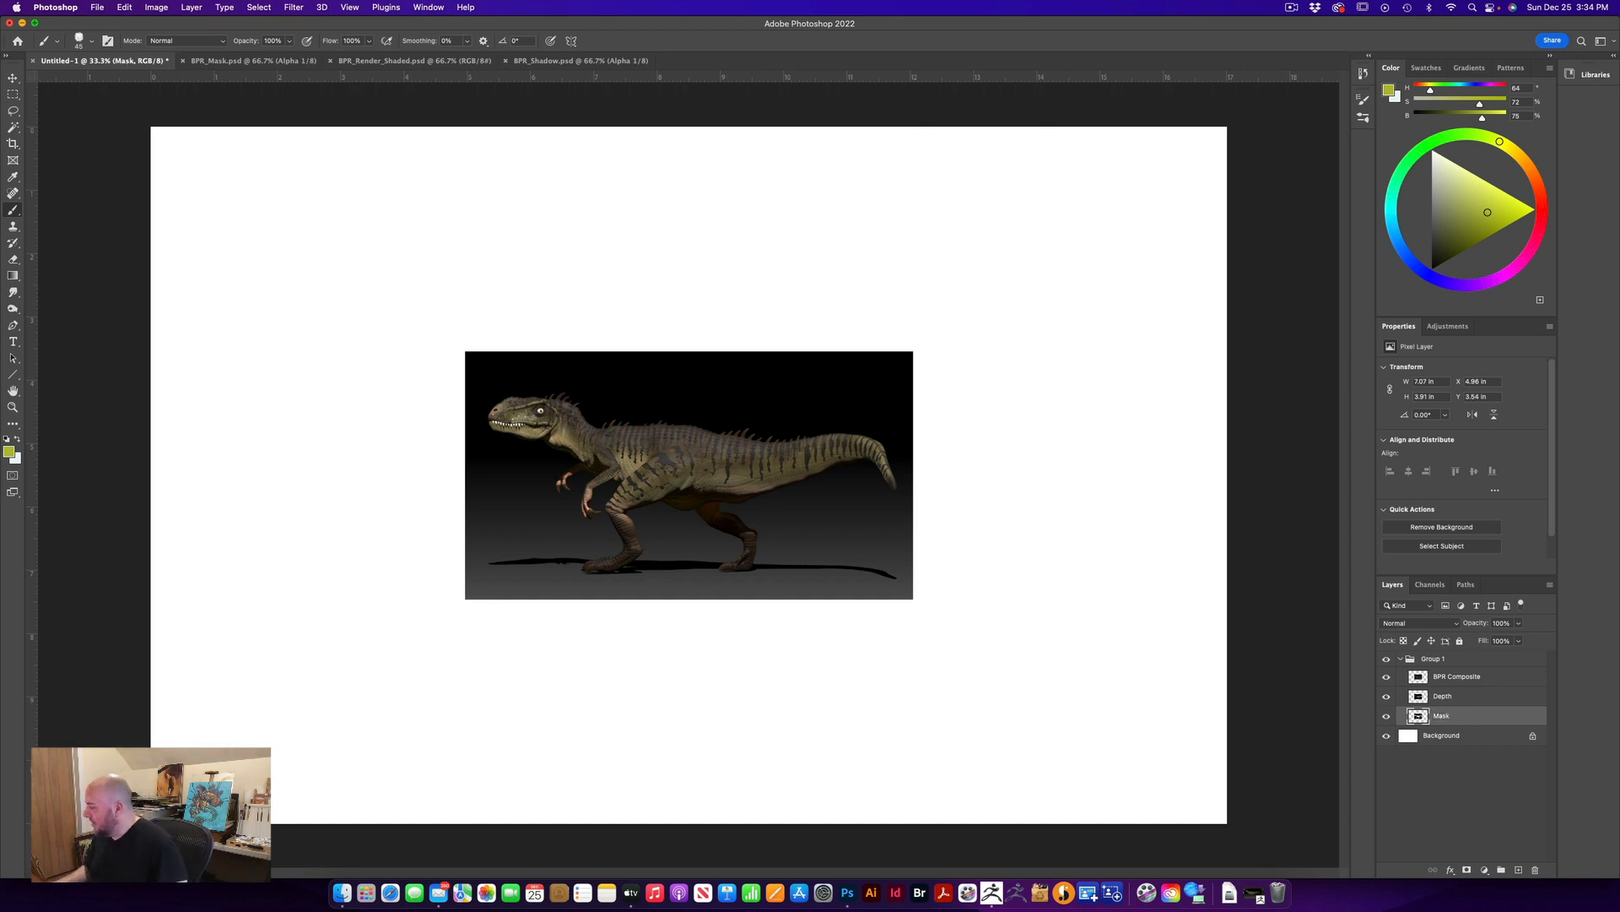
{"action": "left_click", "coordinate": [210, 62]}
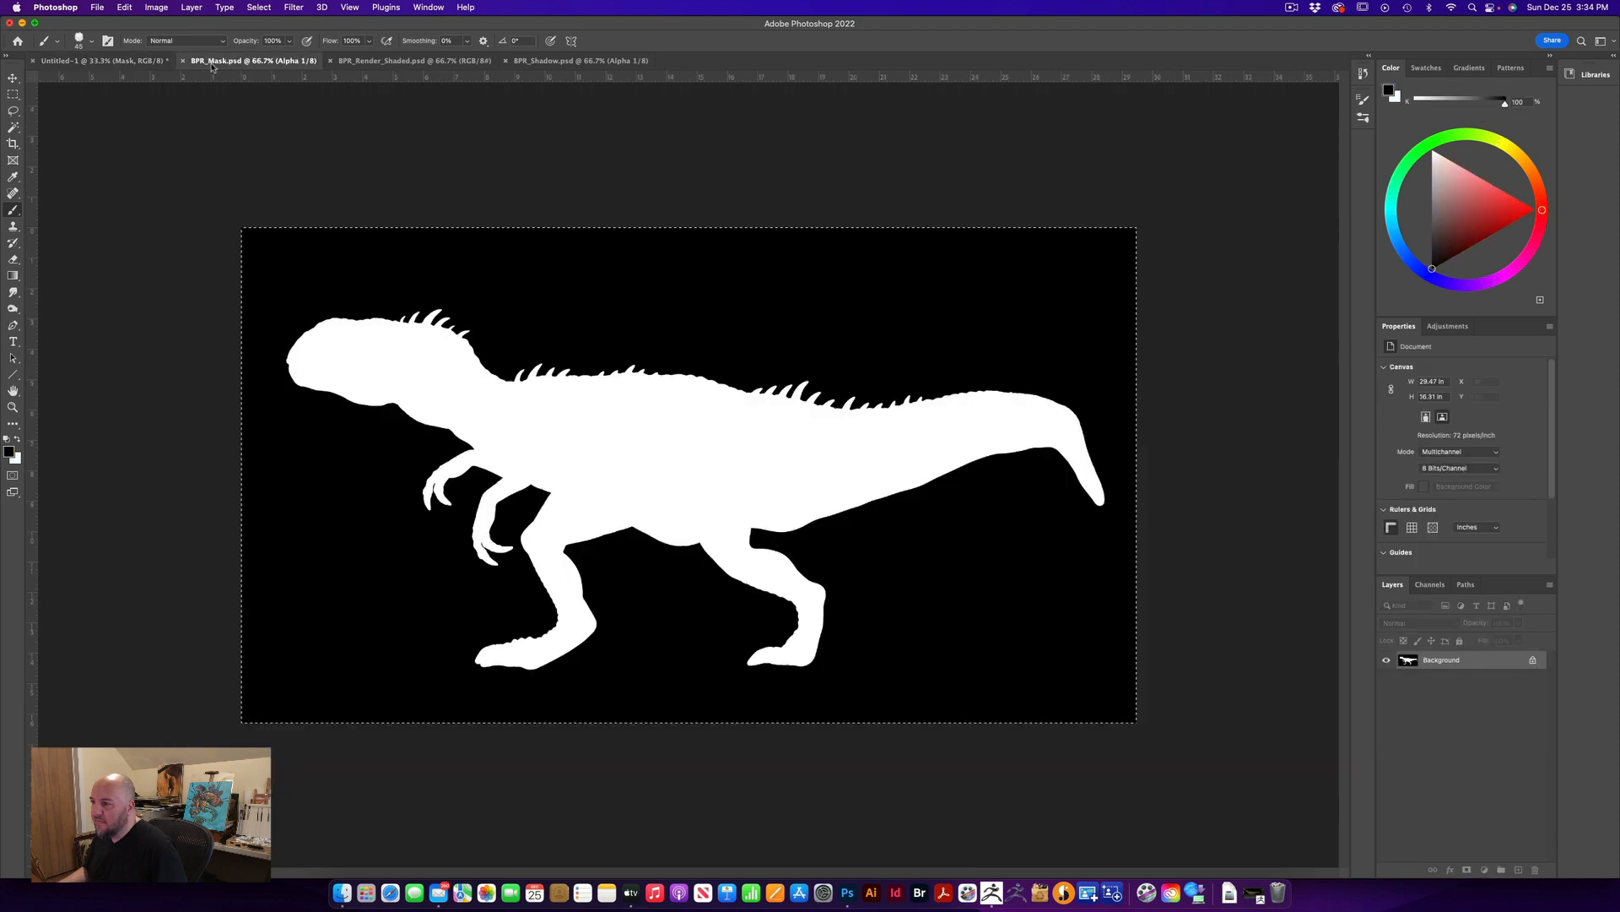
{"action": "left_click", "coordinate": [182, 61]}
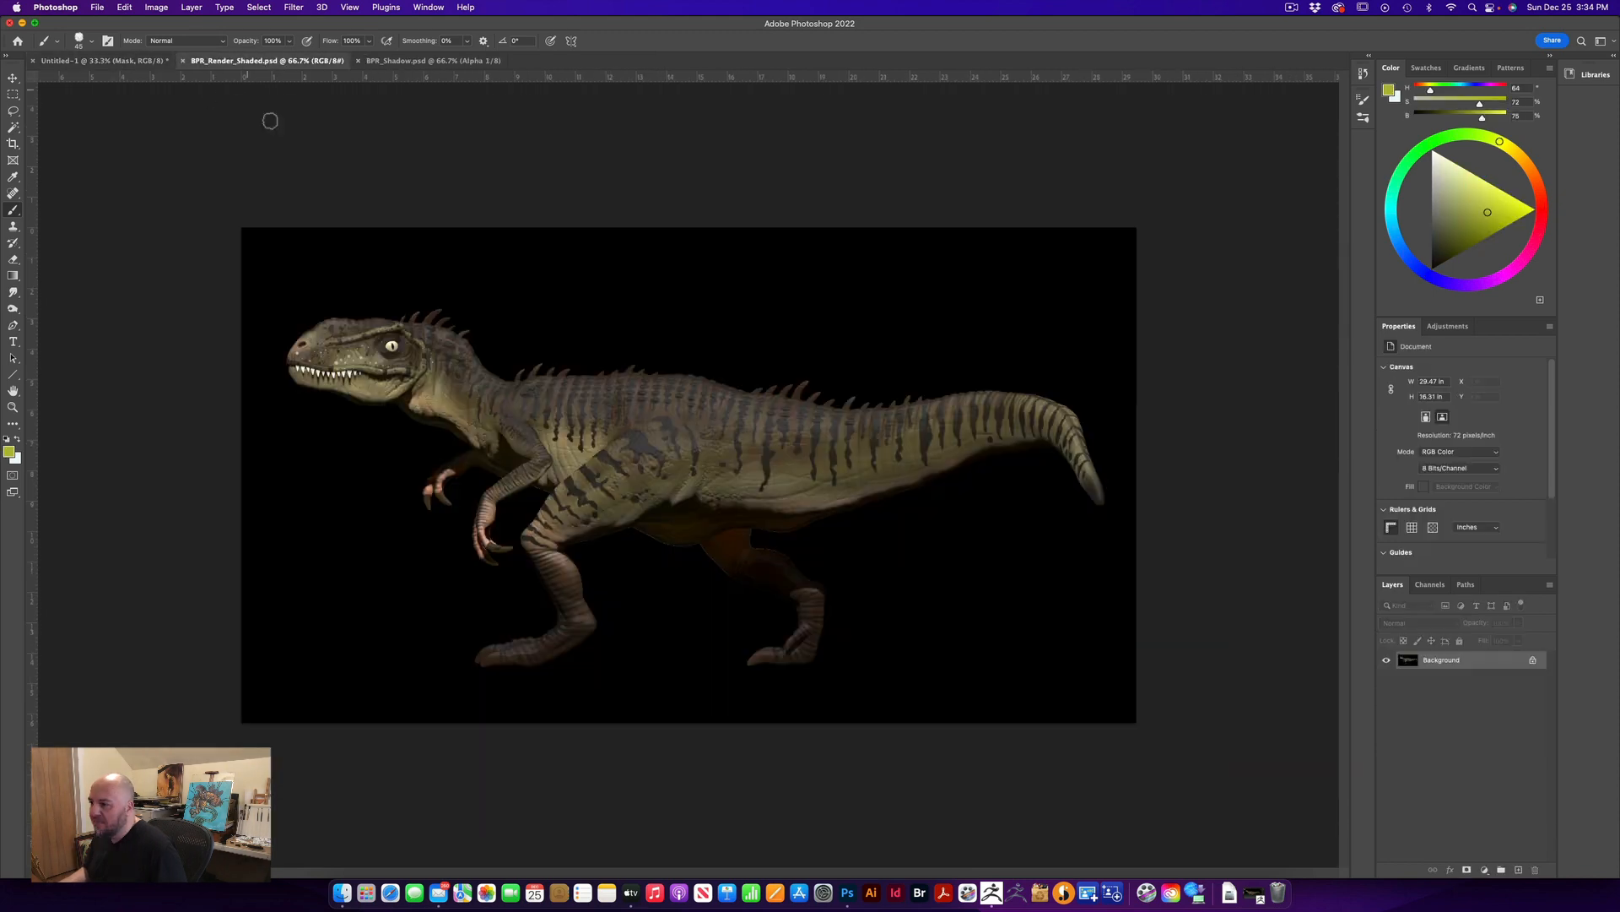
Copy the entire BPR_Render_Shaded.psd image into the tabloid document above Mask and name the new layer Render Shaded
{"action": "left_click", "coordinate": [268, 60]}
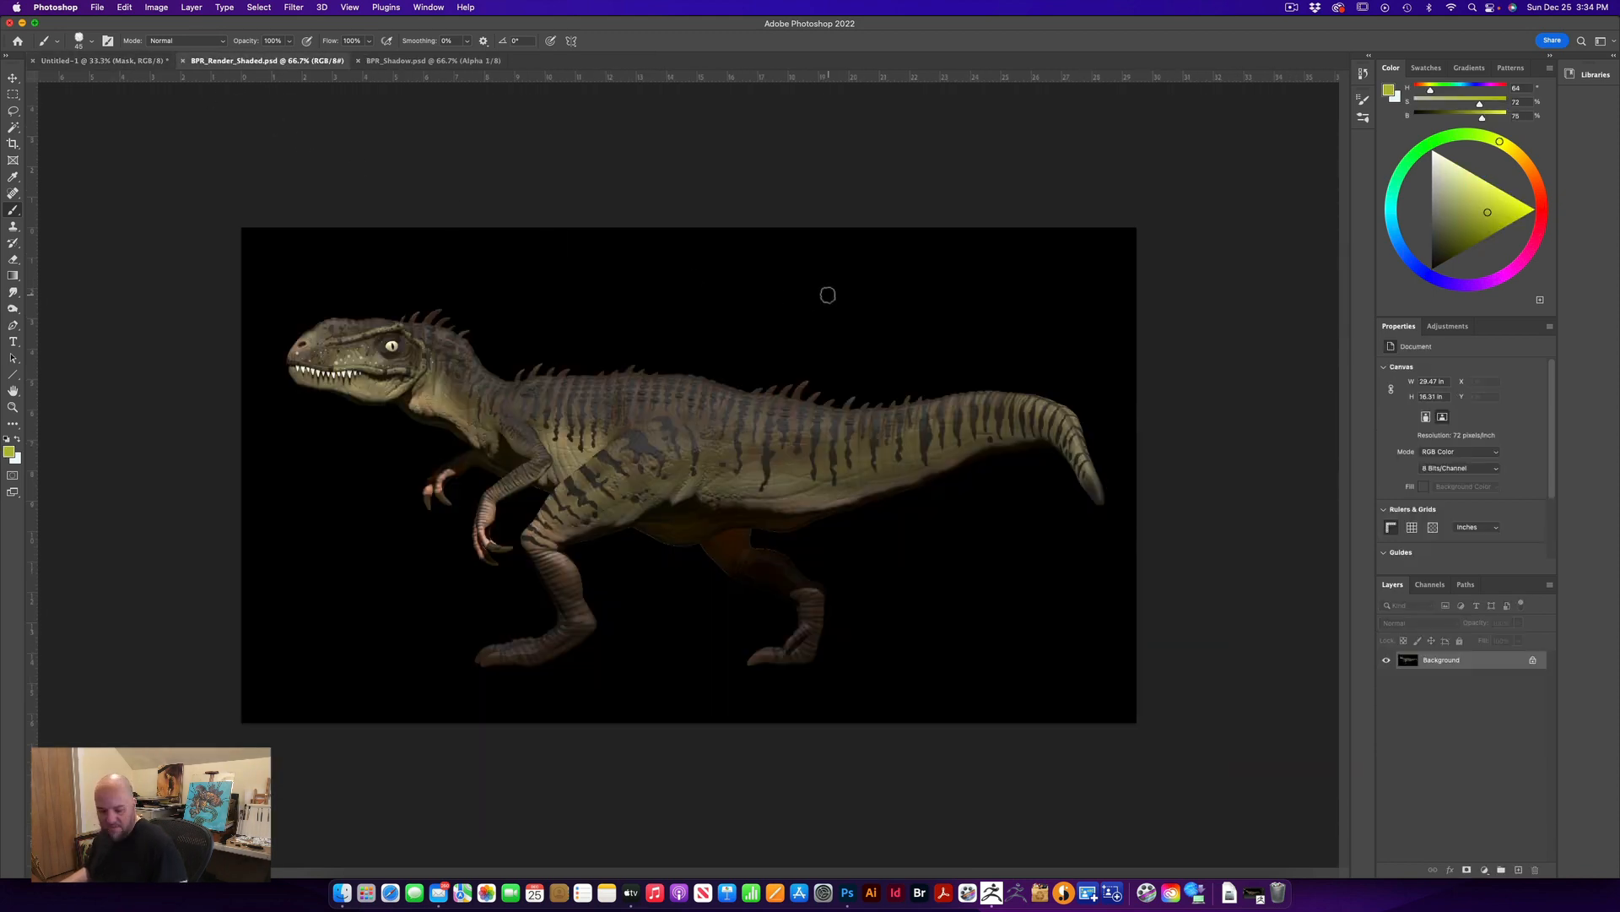
{"action": "key", "text": "super+a"}
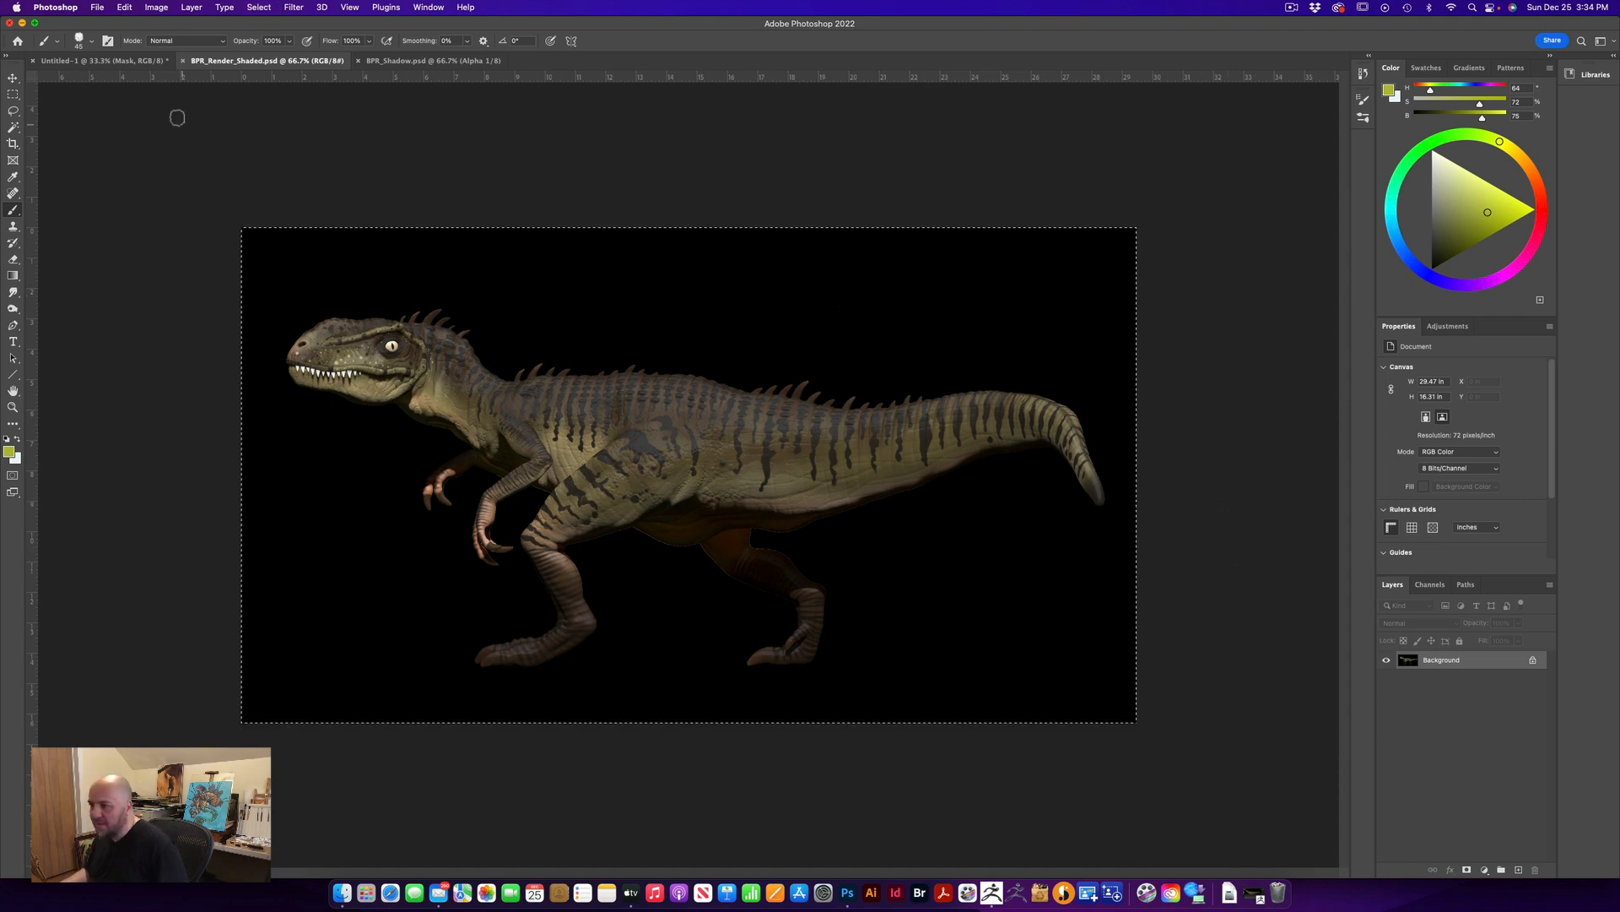
{"action": "left_click", "coordinate": [101, 61]}
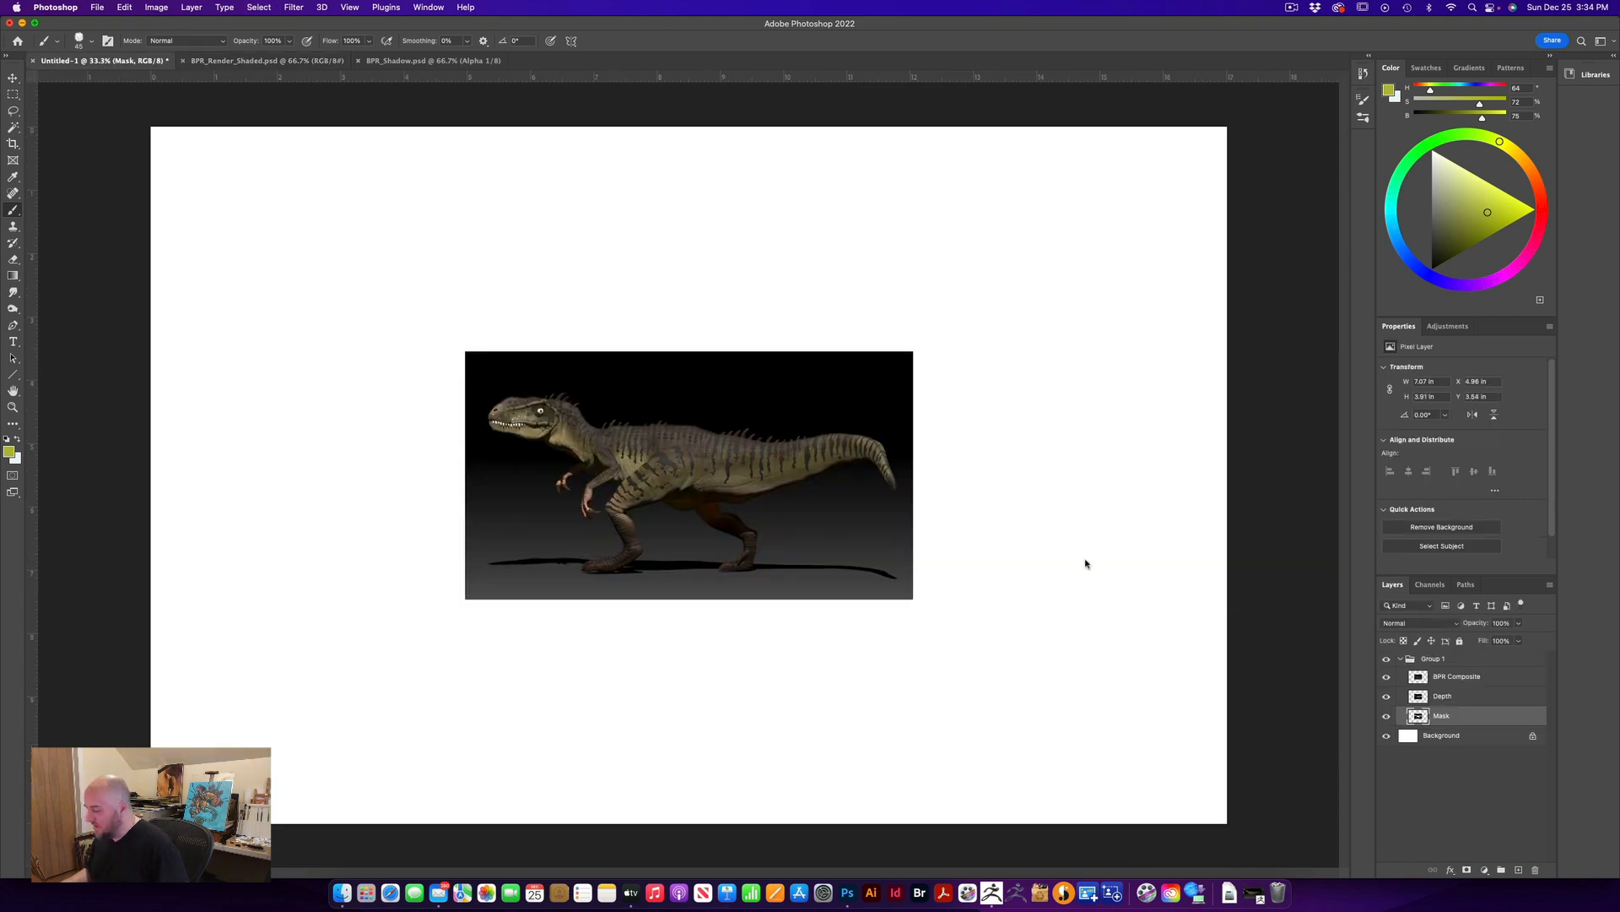
{"action": "key", "text": "super+v"}
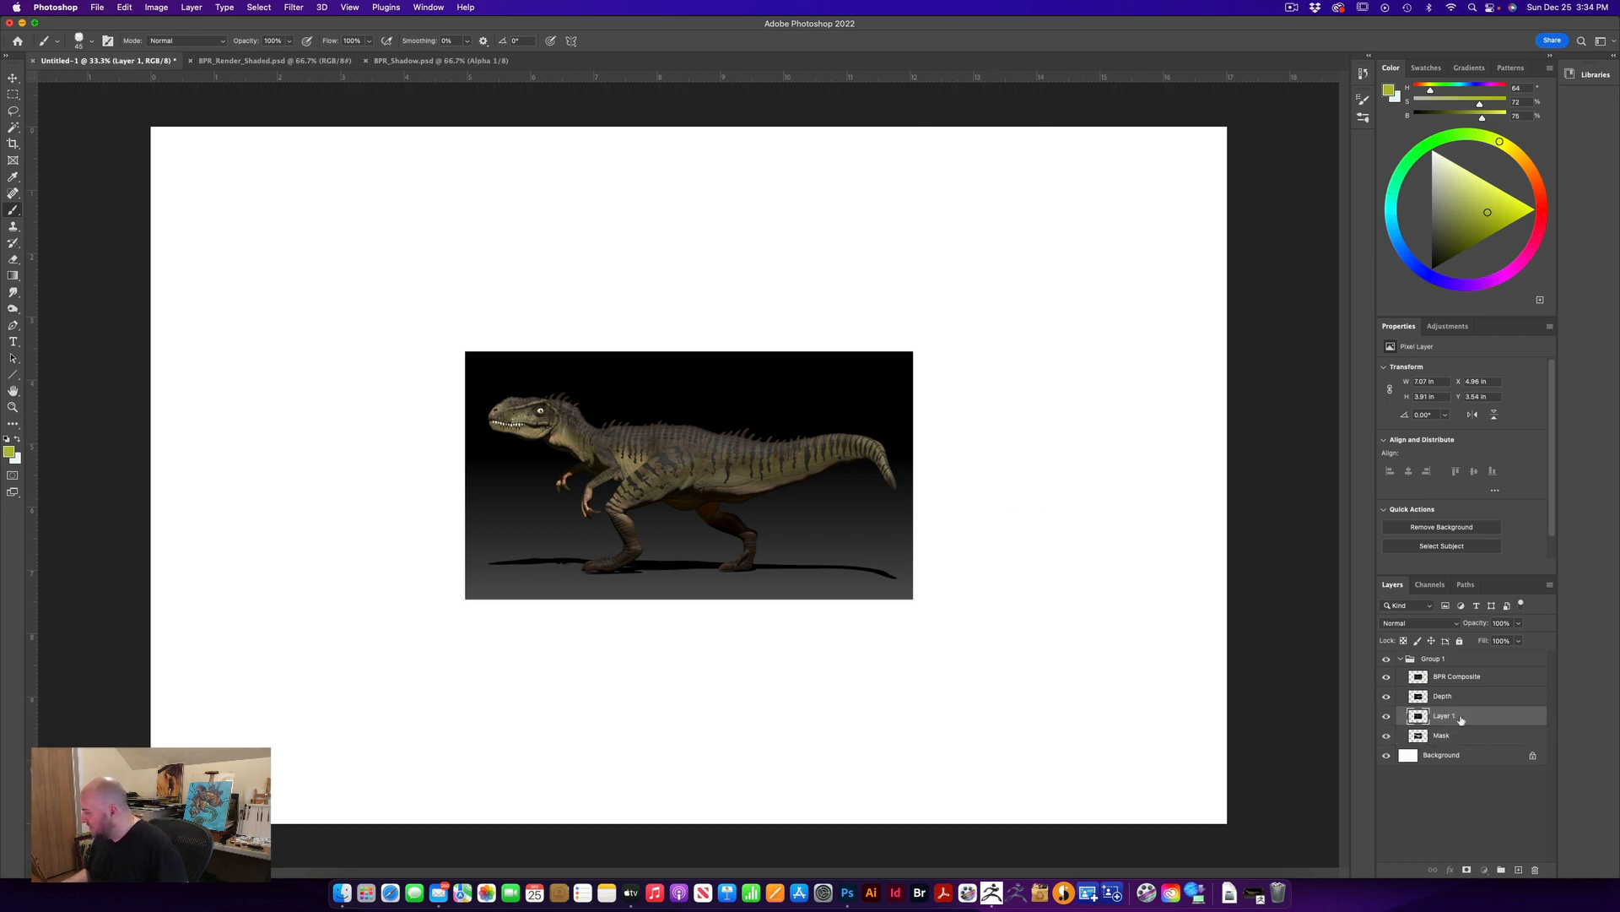
{"action": "type", "text": "Render Sha"}
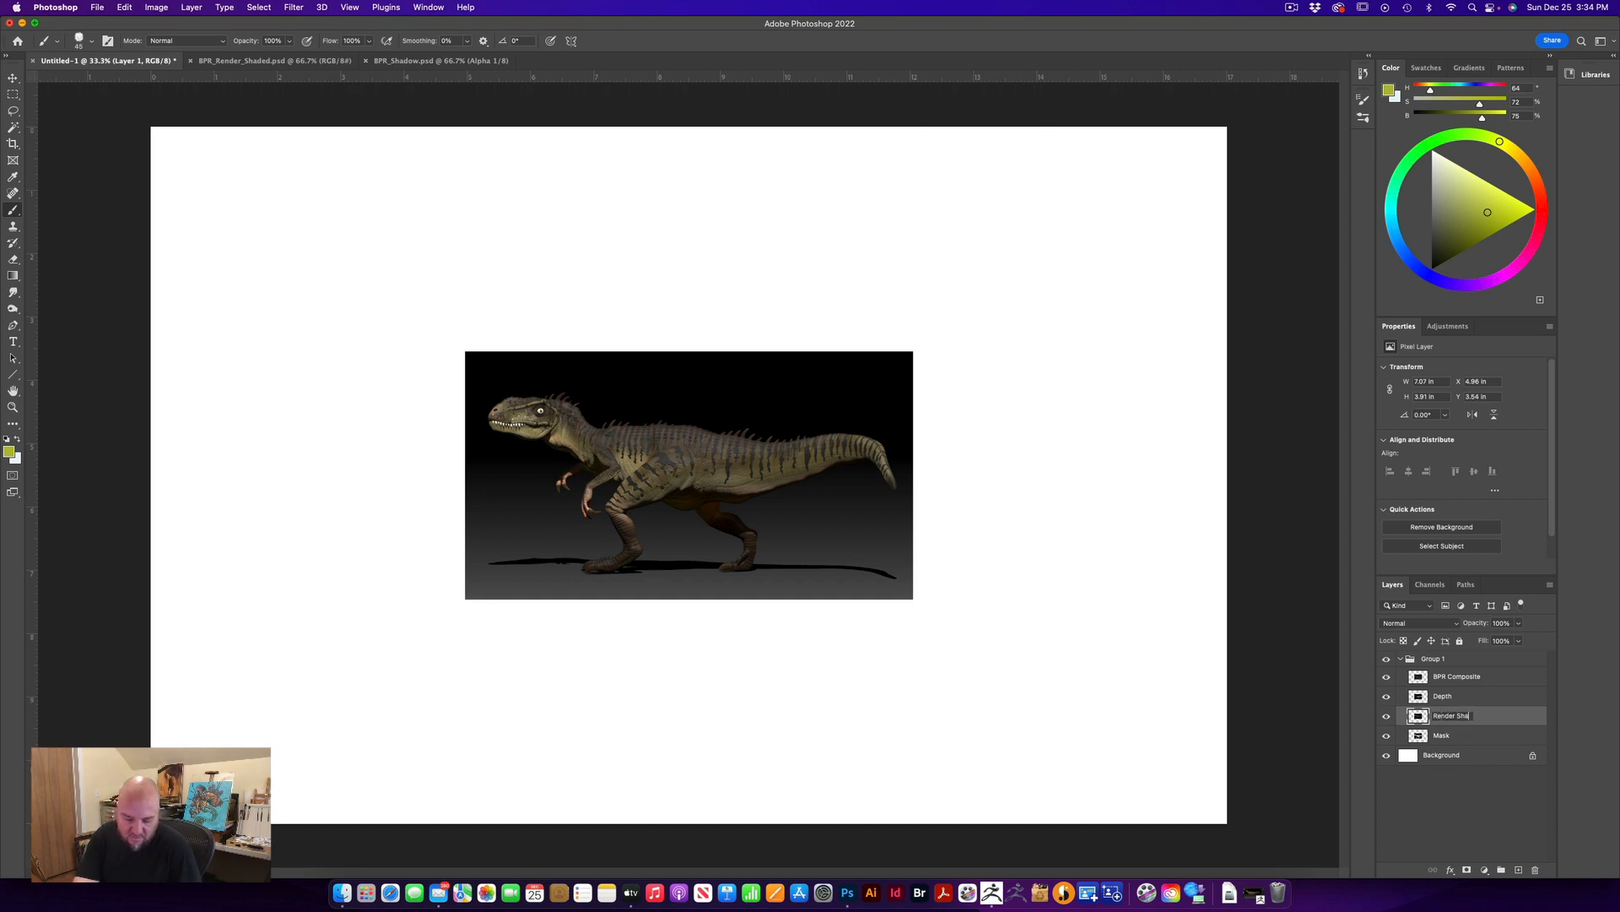
{"action": "type", "text": "ded"}
{"action": "key", "text": "Return"}
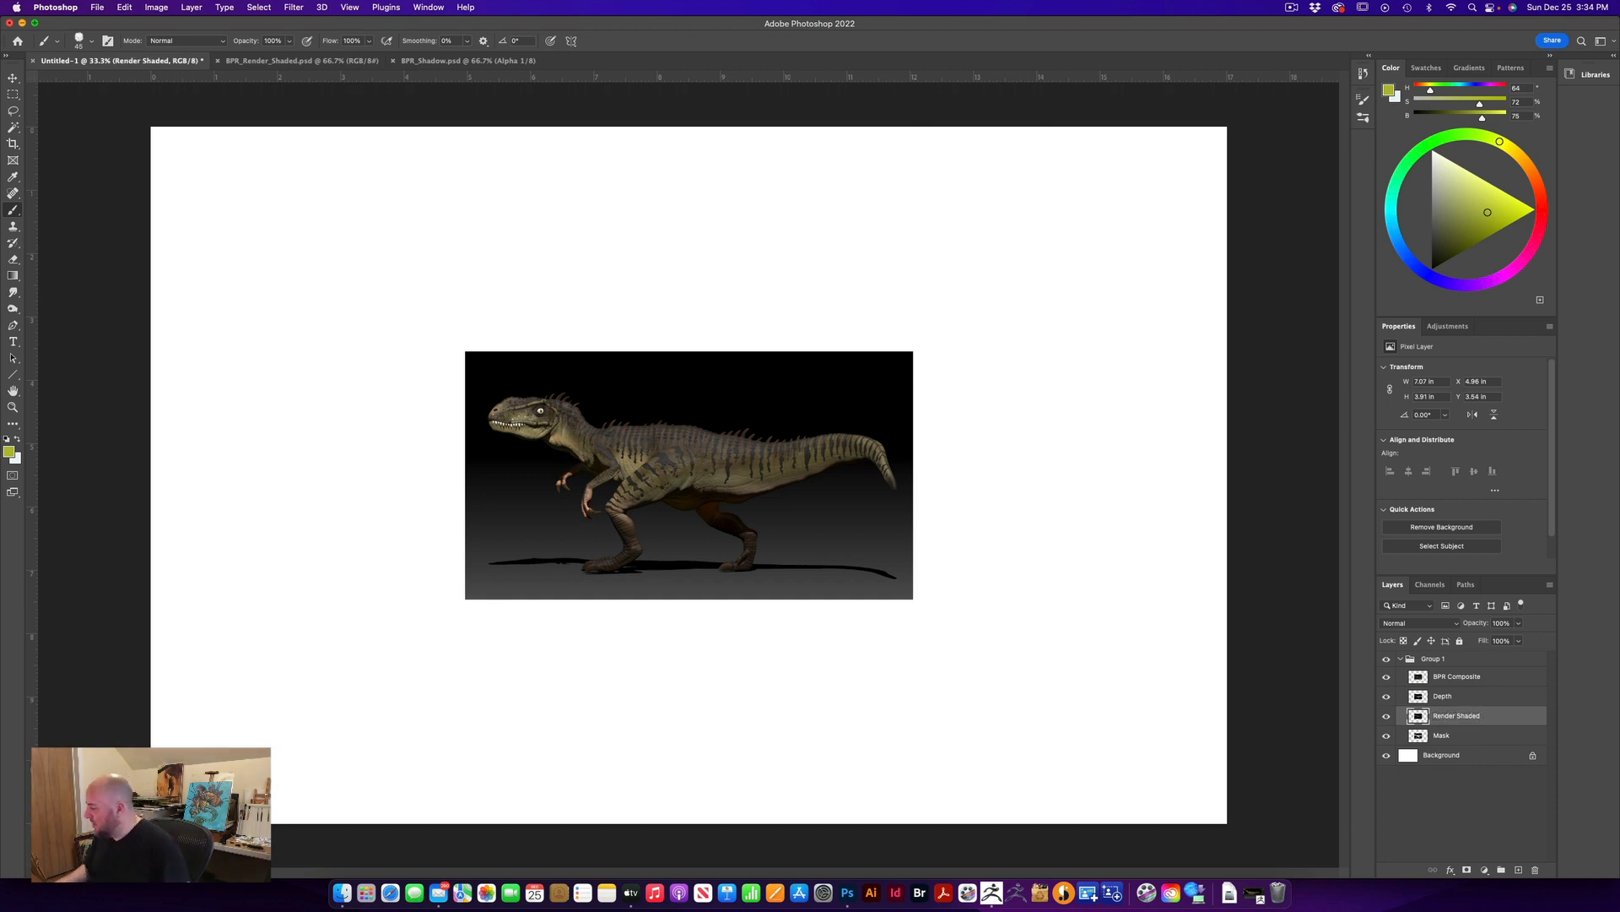
Close BPR_Render_Shaded.psd and paste the entire BPR_Shadow.psd image directly above Mask as a layer named Shadow
{"action": "left_click", "coordinate": [216, 61]}
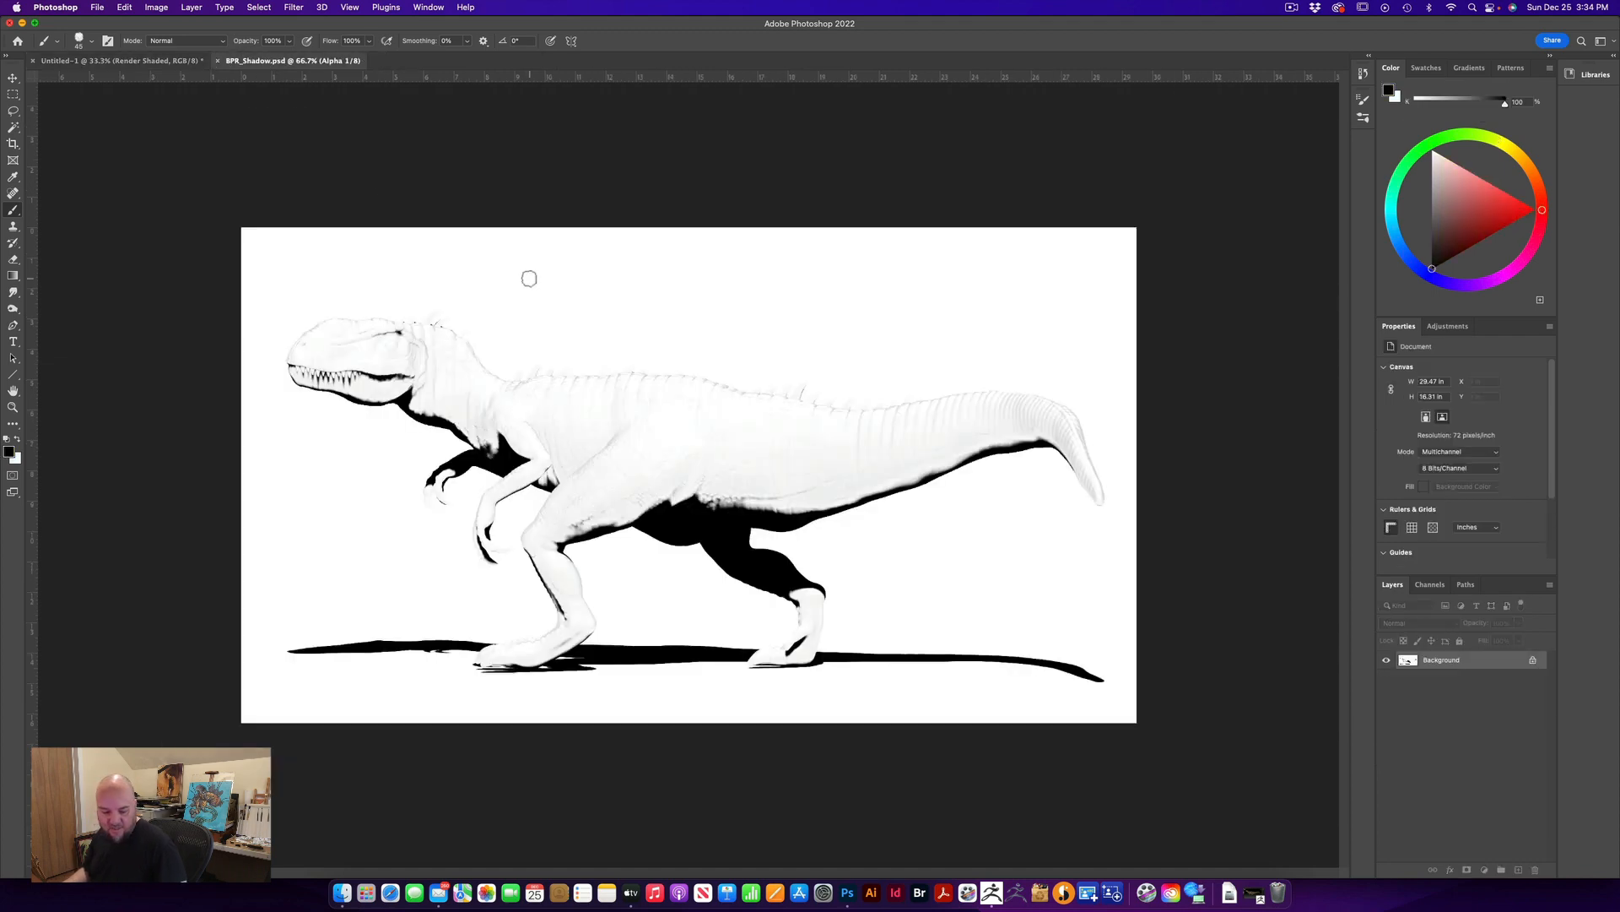
{"action": "key", "text": "super+a"}
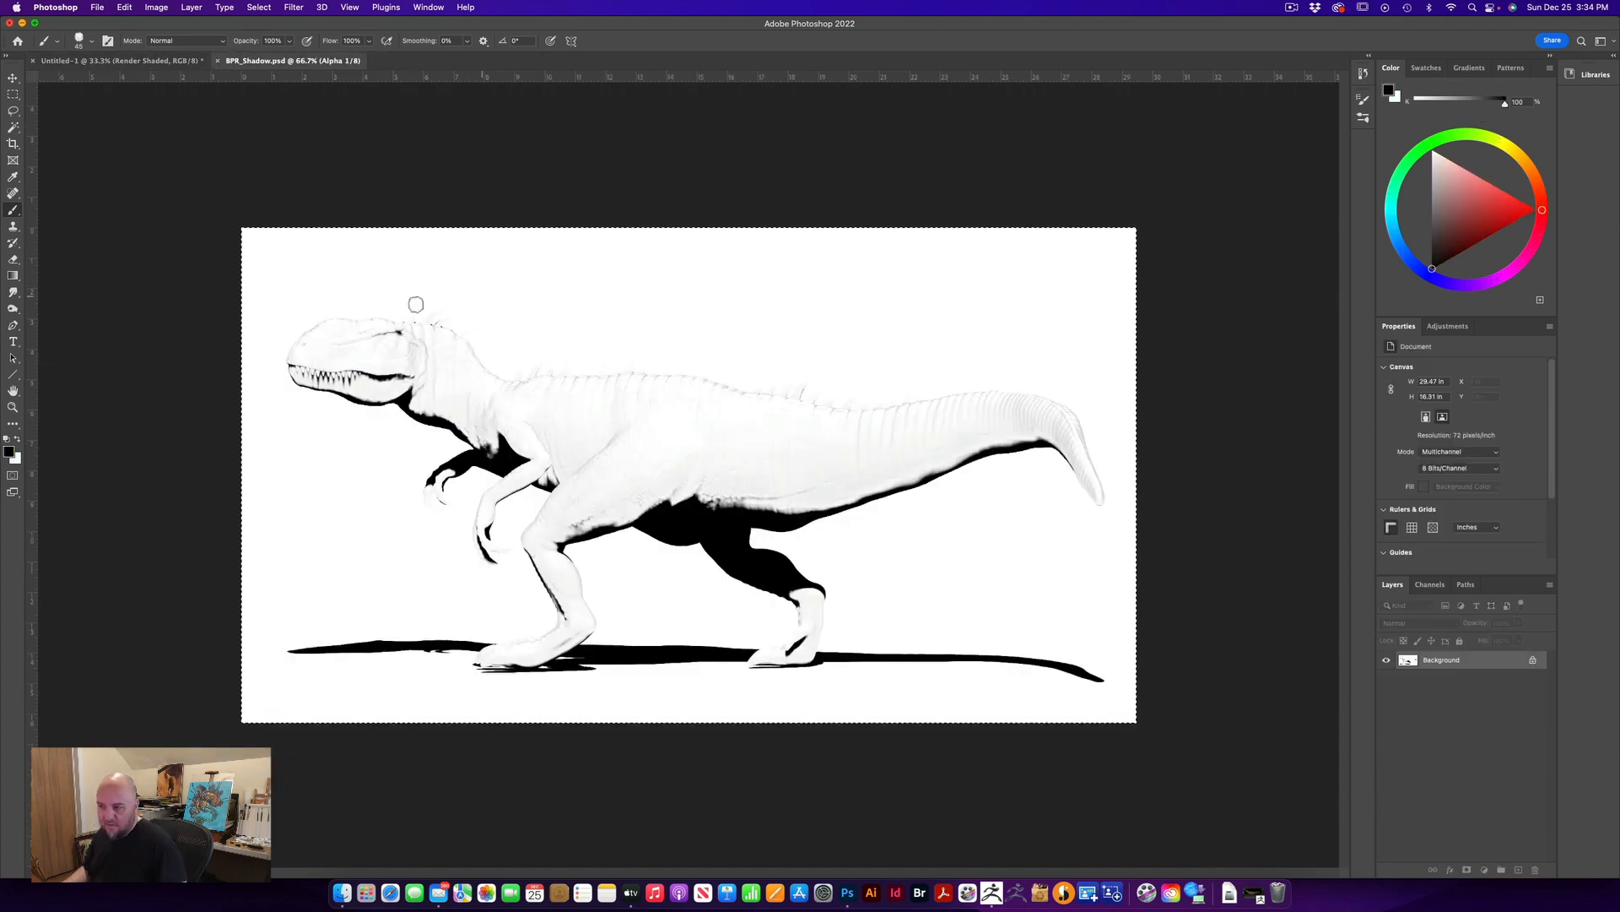
{"action": "left_click", "coordinate": [85, 61]}
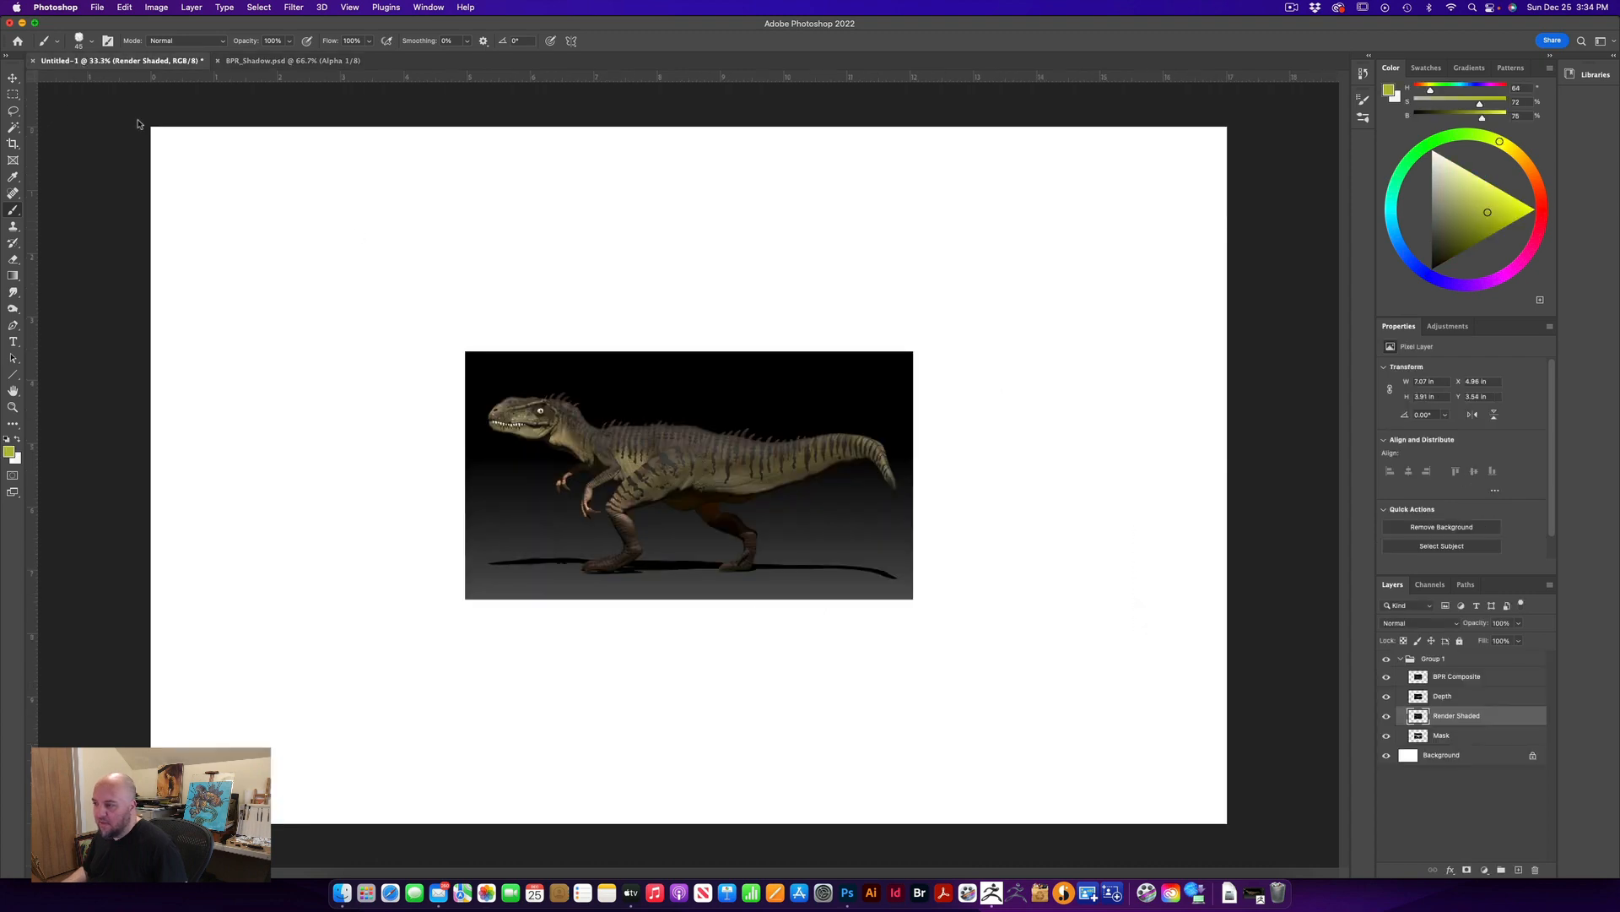
{"action": "left_click", "coordinate": [1454, 736]}
{"action": "key", "text": "super+v"}
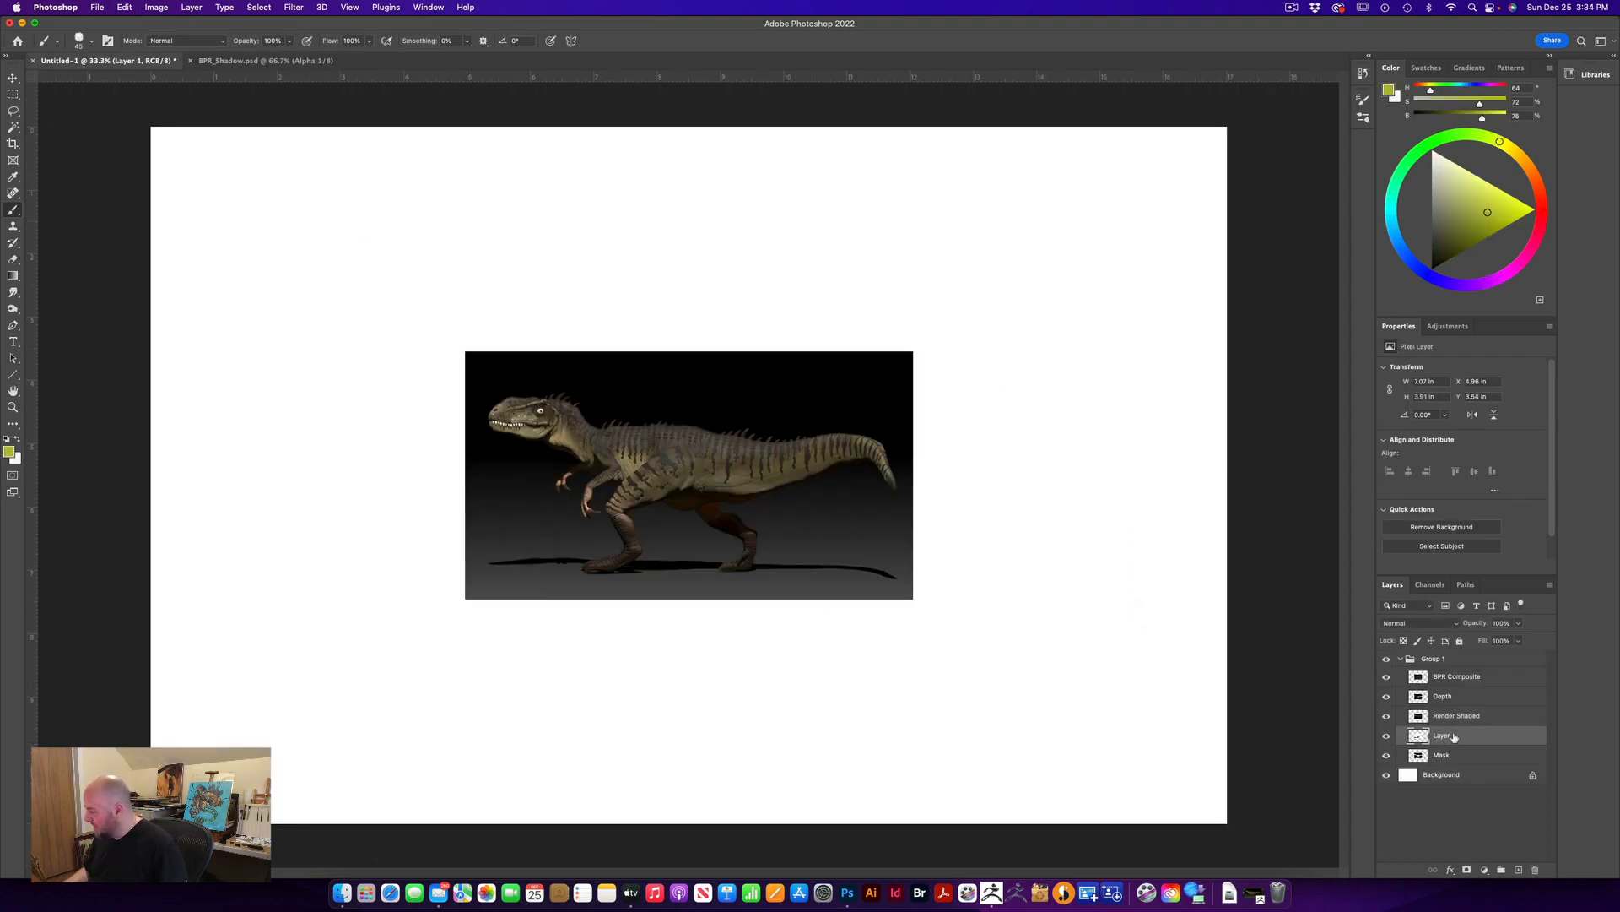
{"action": "type", "text": "Sha"}
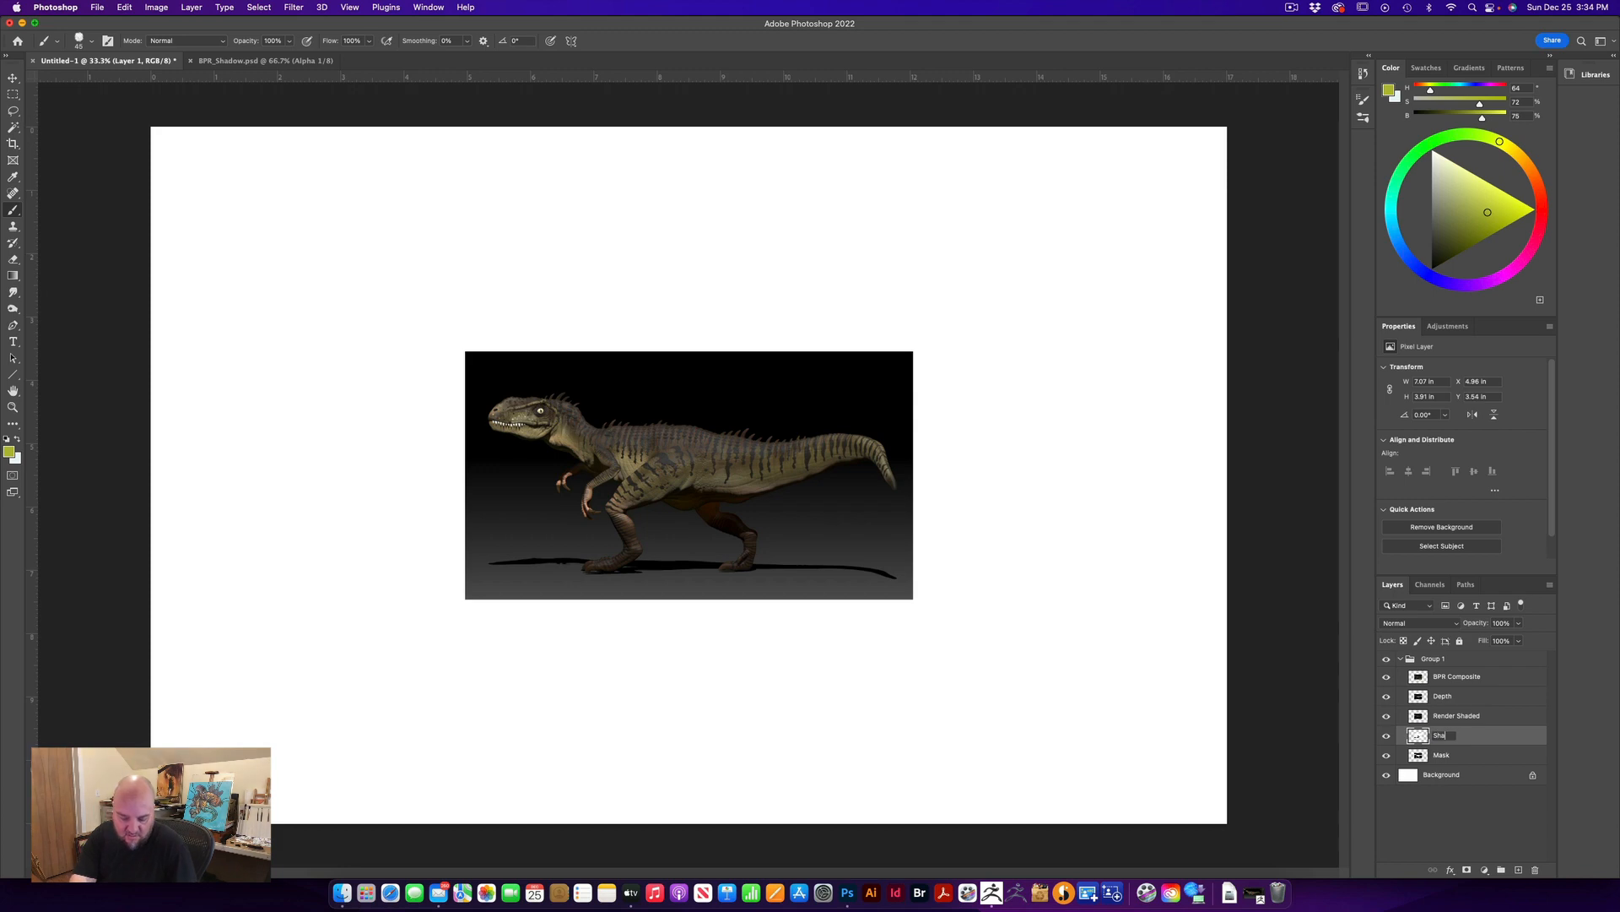
{"action": "type", "text": "dow"}
{"action": "key", "text": "Return"}
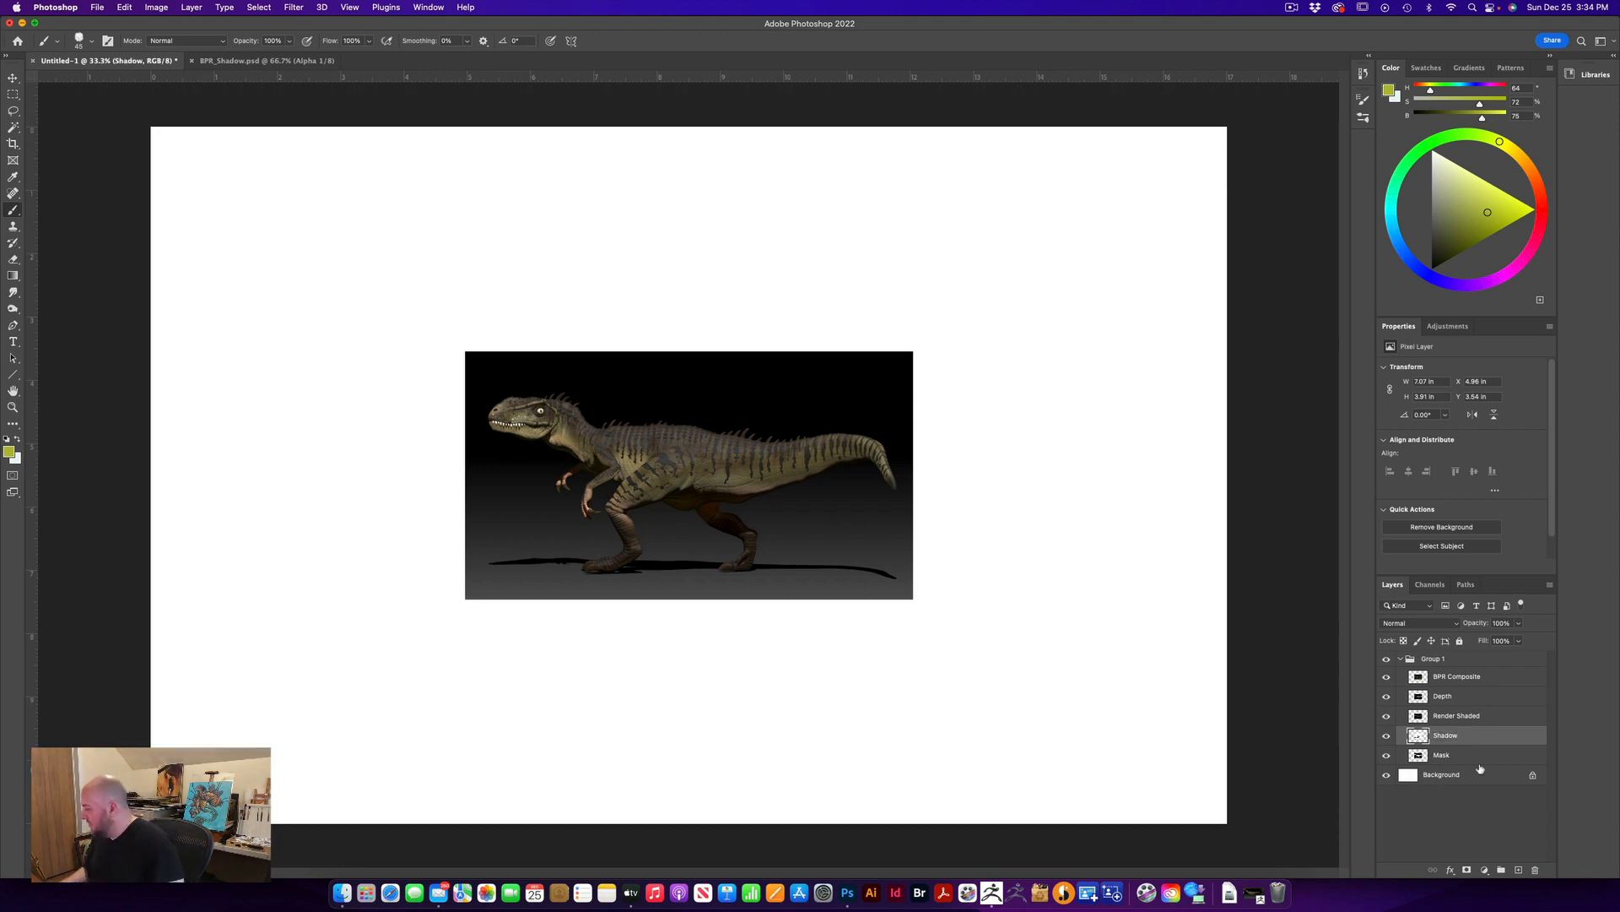
Scale the whole render-pass group proportionally to about 229% and position it across the lower part of the page
{"action": "left_click", "coordinate": [1386, 659]}
{"action": "left_click", "coordinate": [1387, 659]}
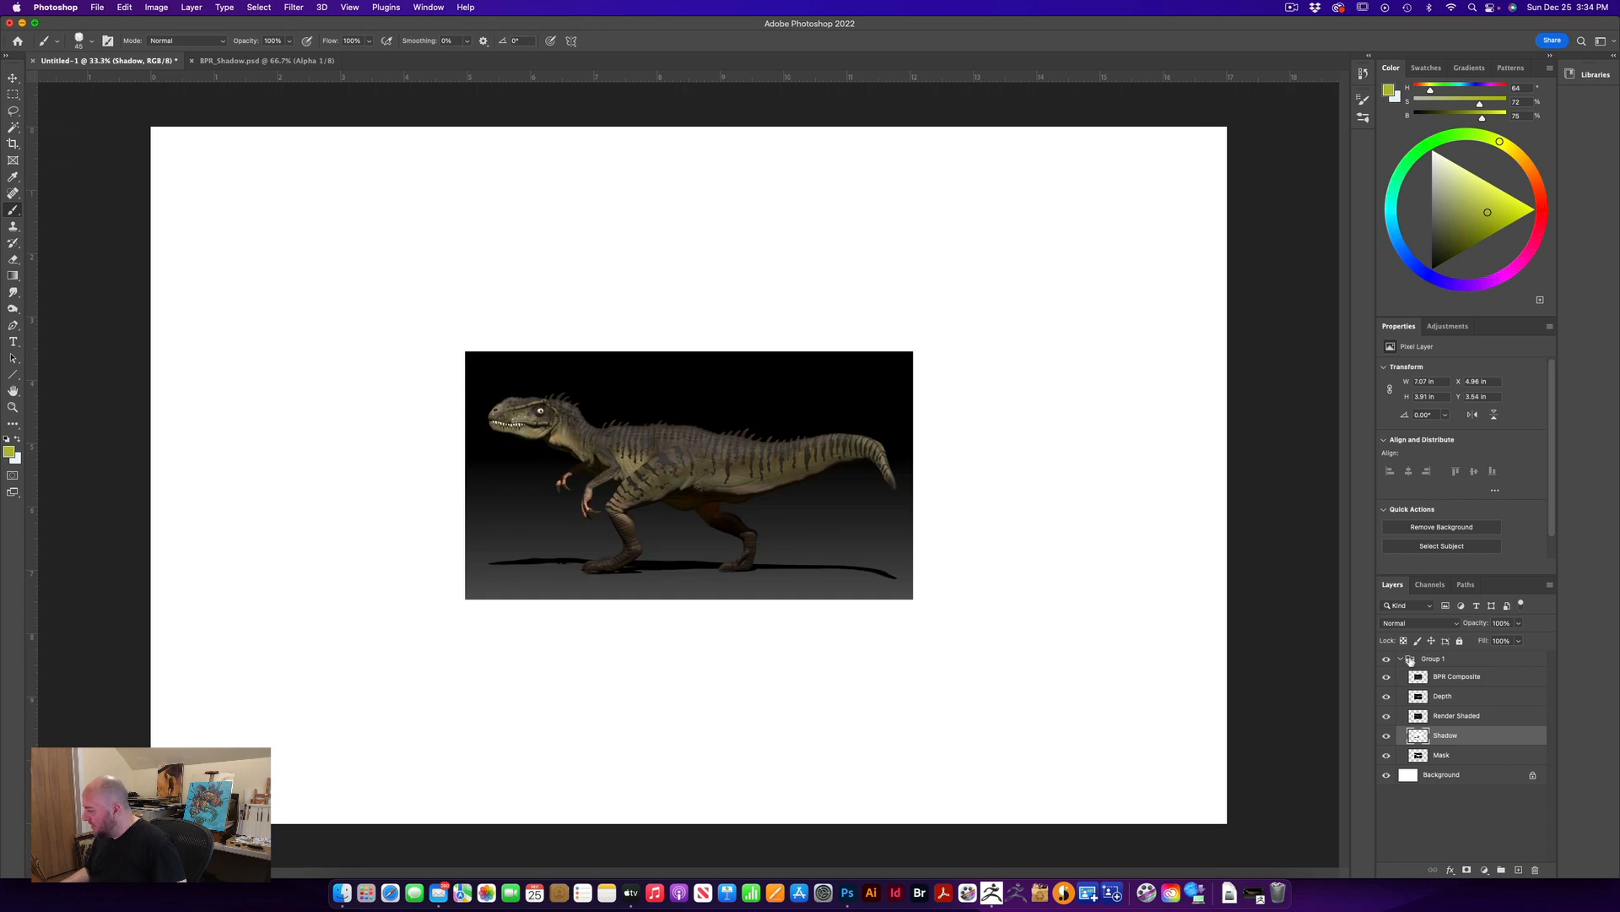
{"action": "left_click", "coordinate": [1410, 659]}
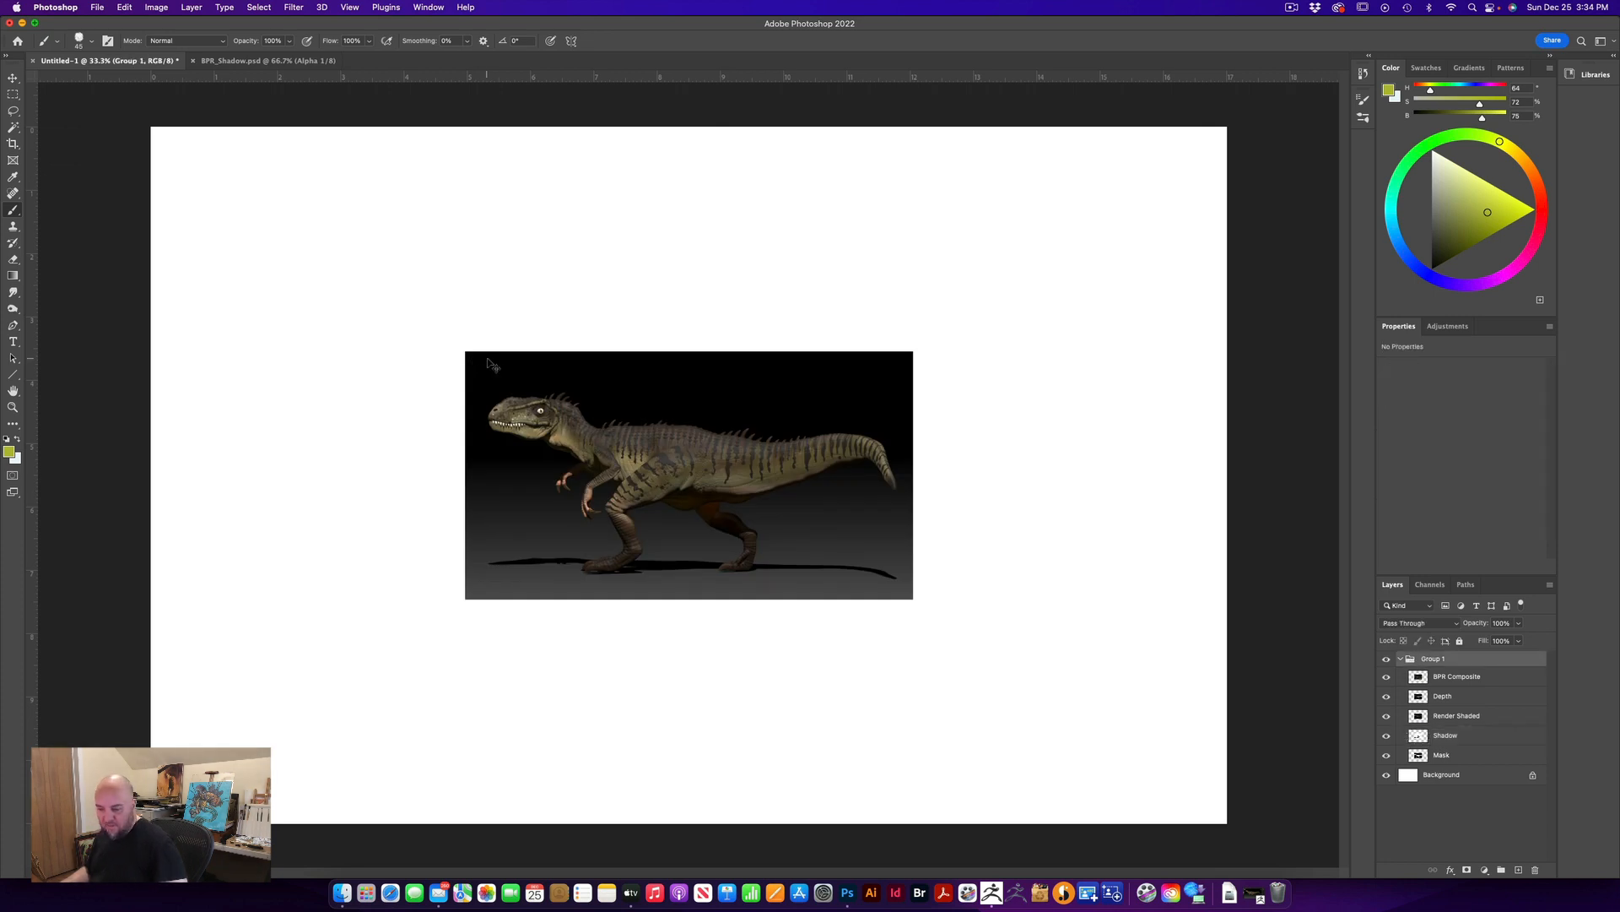
{"action": "key", "text": "super+t"}
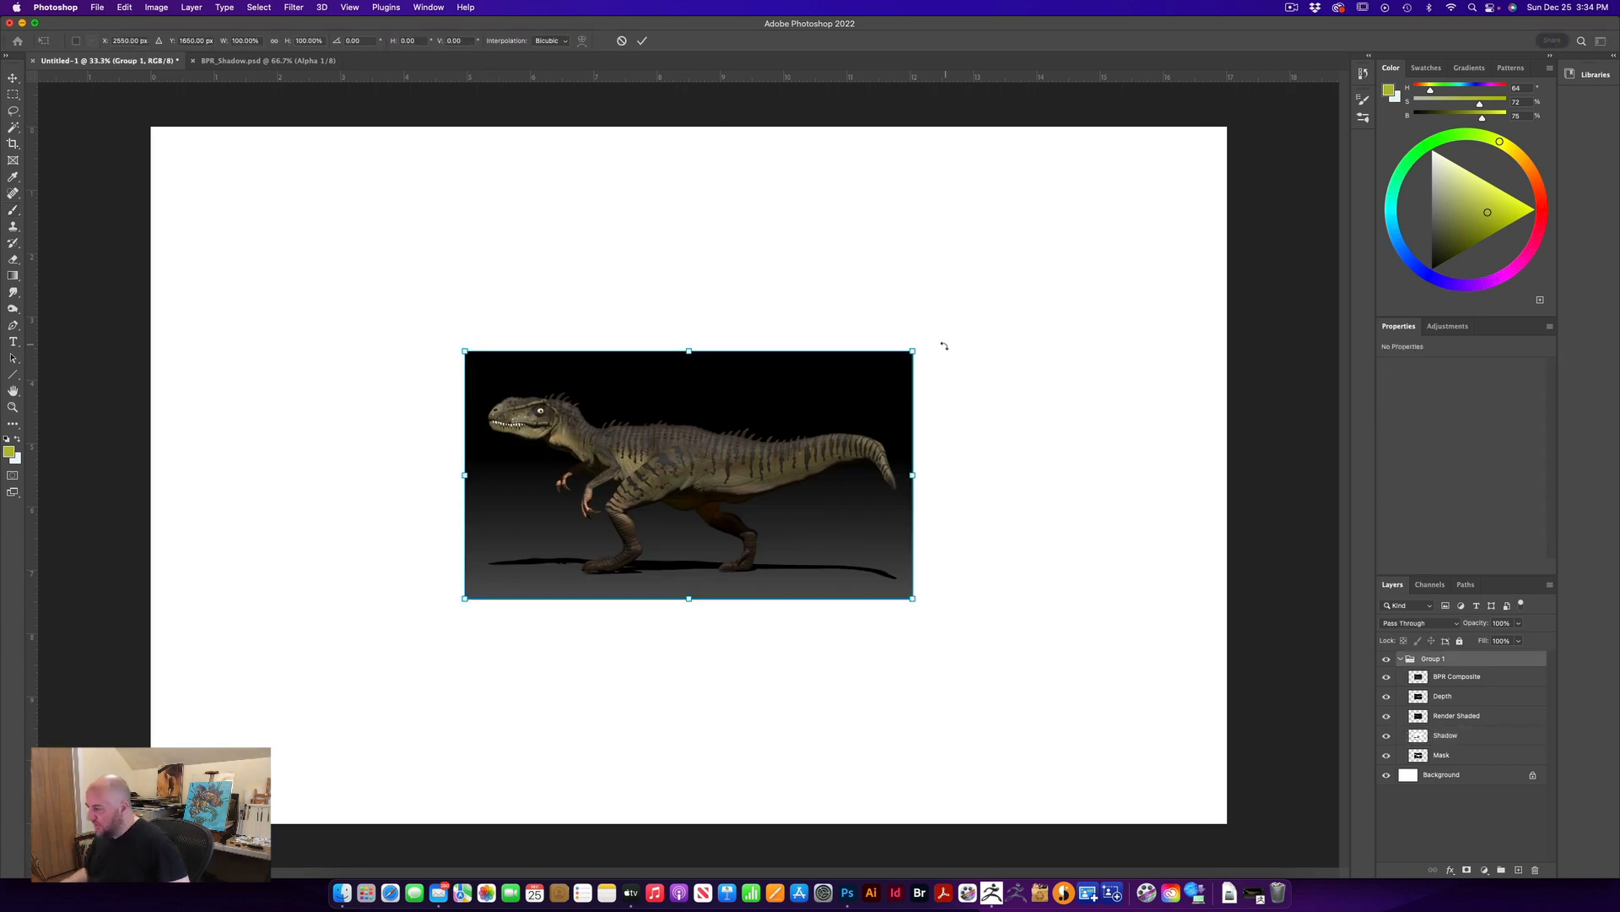
{"action": "left_click_drag", "start_coordinate": [912, 347], "coordinate": [1141, 287]}
{"action": "left_click_drag", "start_coordinate": [648, 416], "coordinate": [642, 499]}
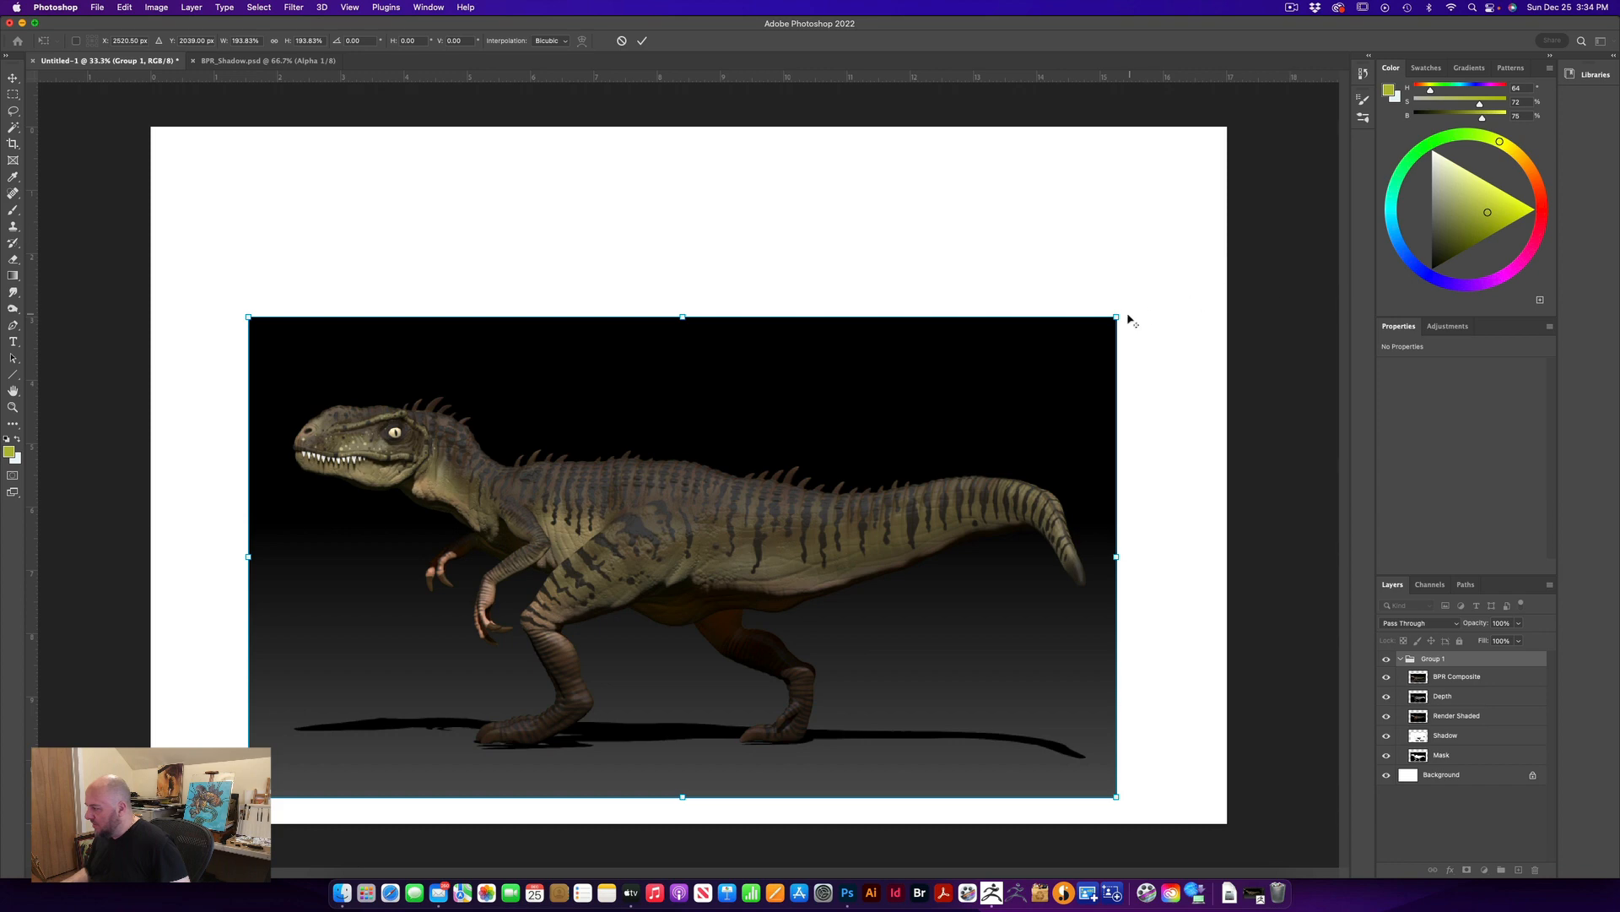
{"action": "left_click_drag", "start_coordinate": [1116, 317], "coordinate": [1200, 285]}
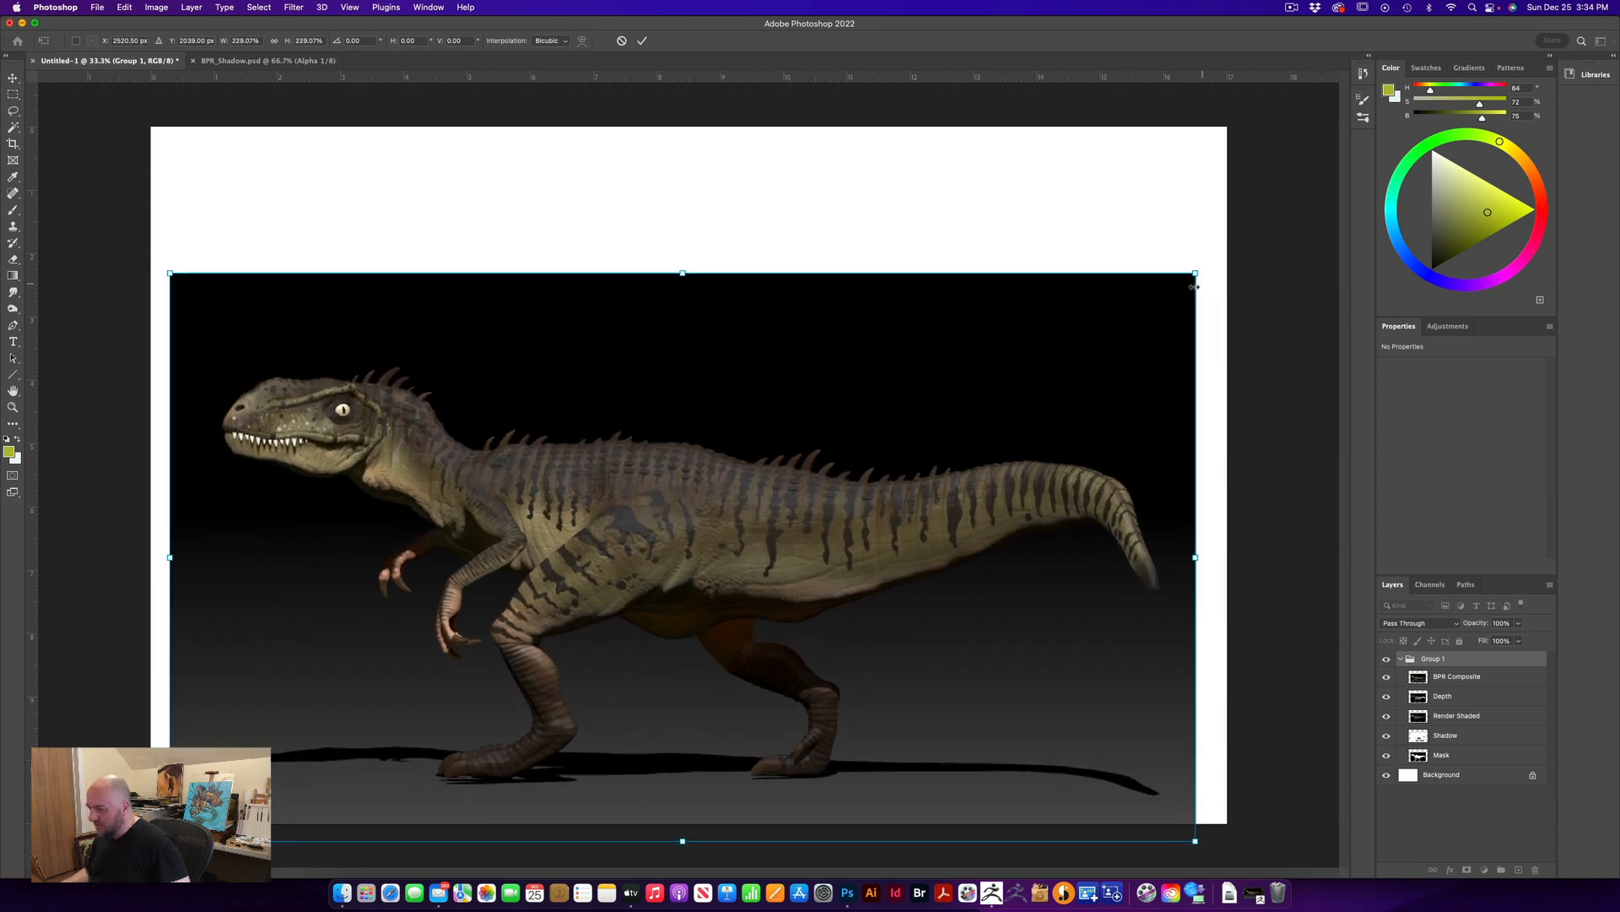
{"action": "left_click_drag", "start_coordinate": [888, 336], "coordinate": [891, 325]}
{"action": "key", "text": "Return"}
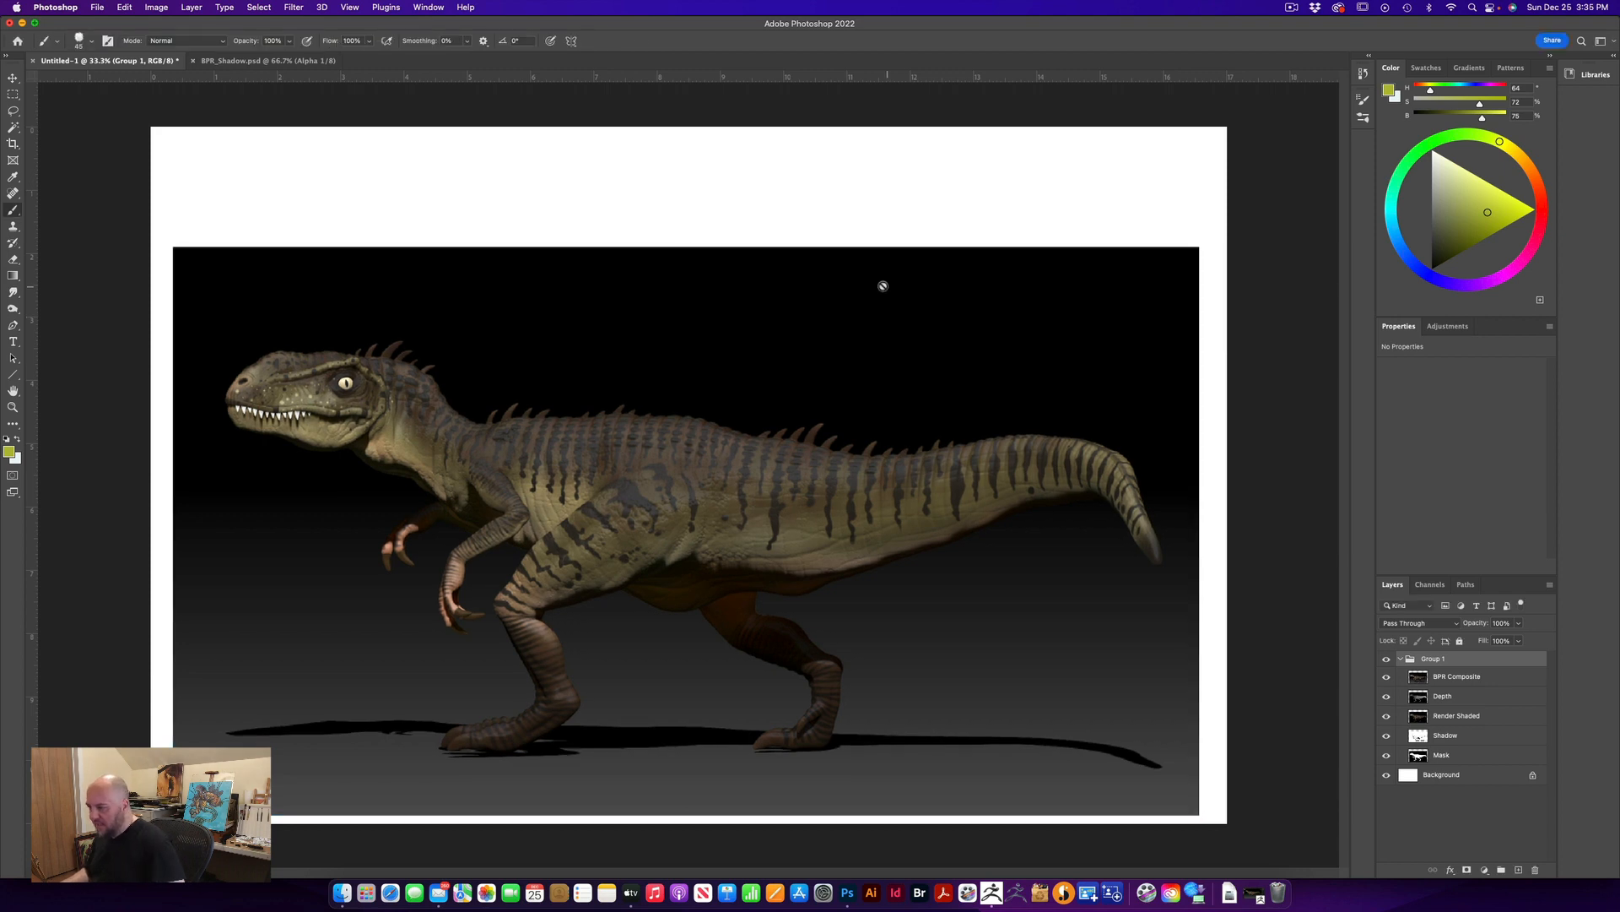
Select the black background around the dinosaur on the Mask layer with the Magic Wand
{"action": "left_click", "coordinate": [1451, 762]}
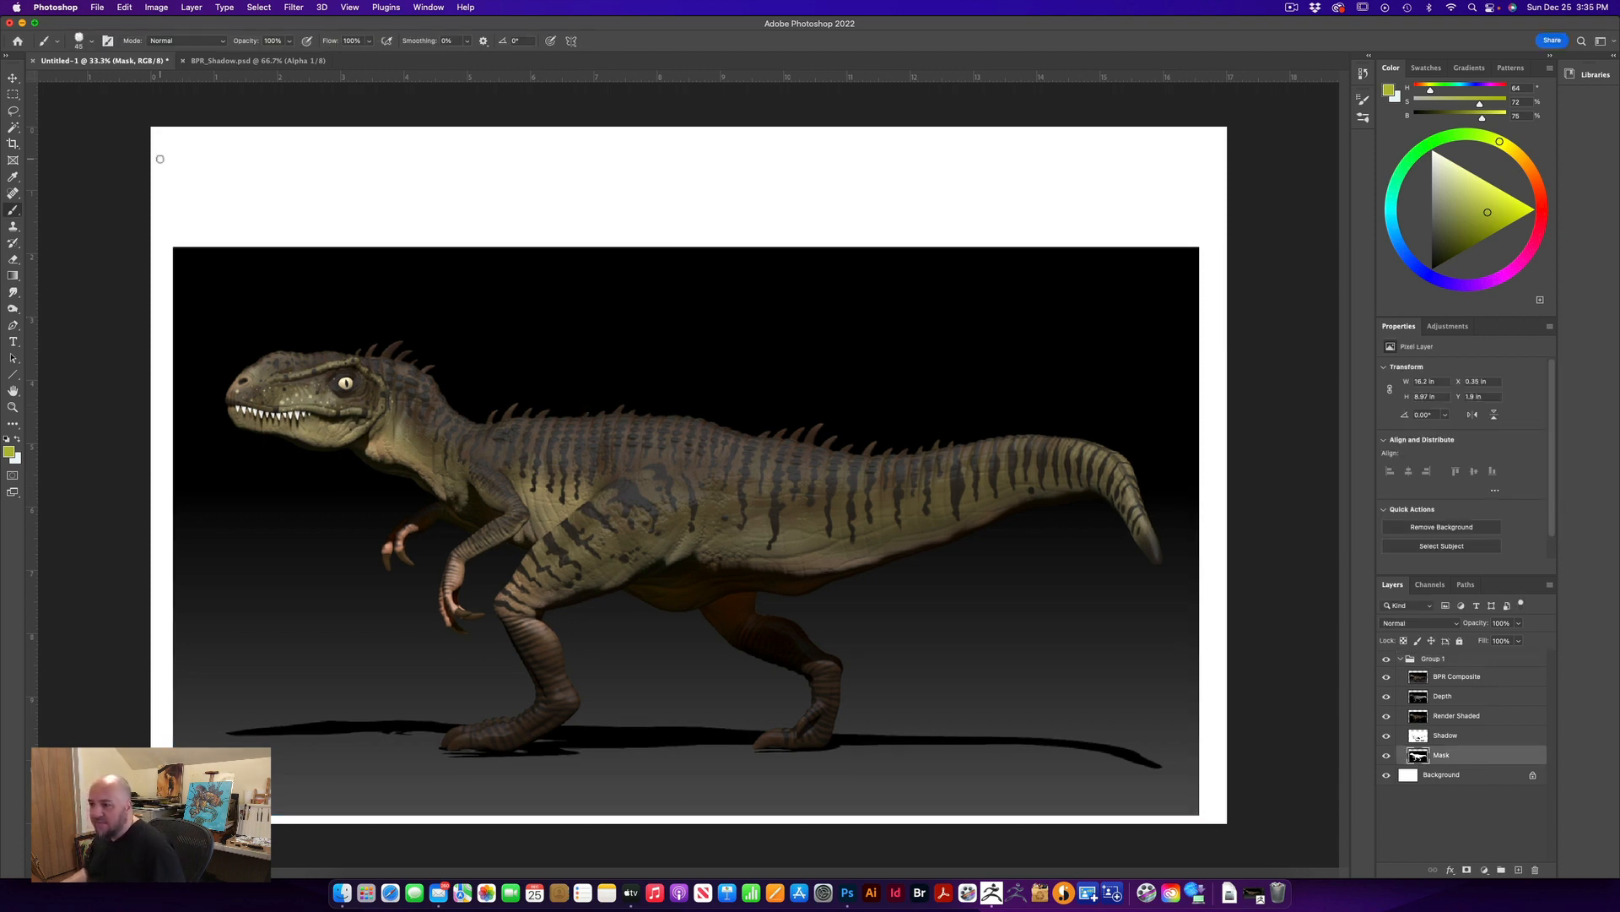
{"action": "left_click", "coordinate": [13, 126]}
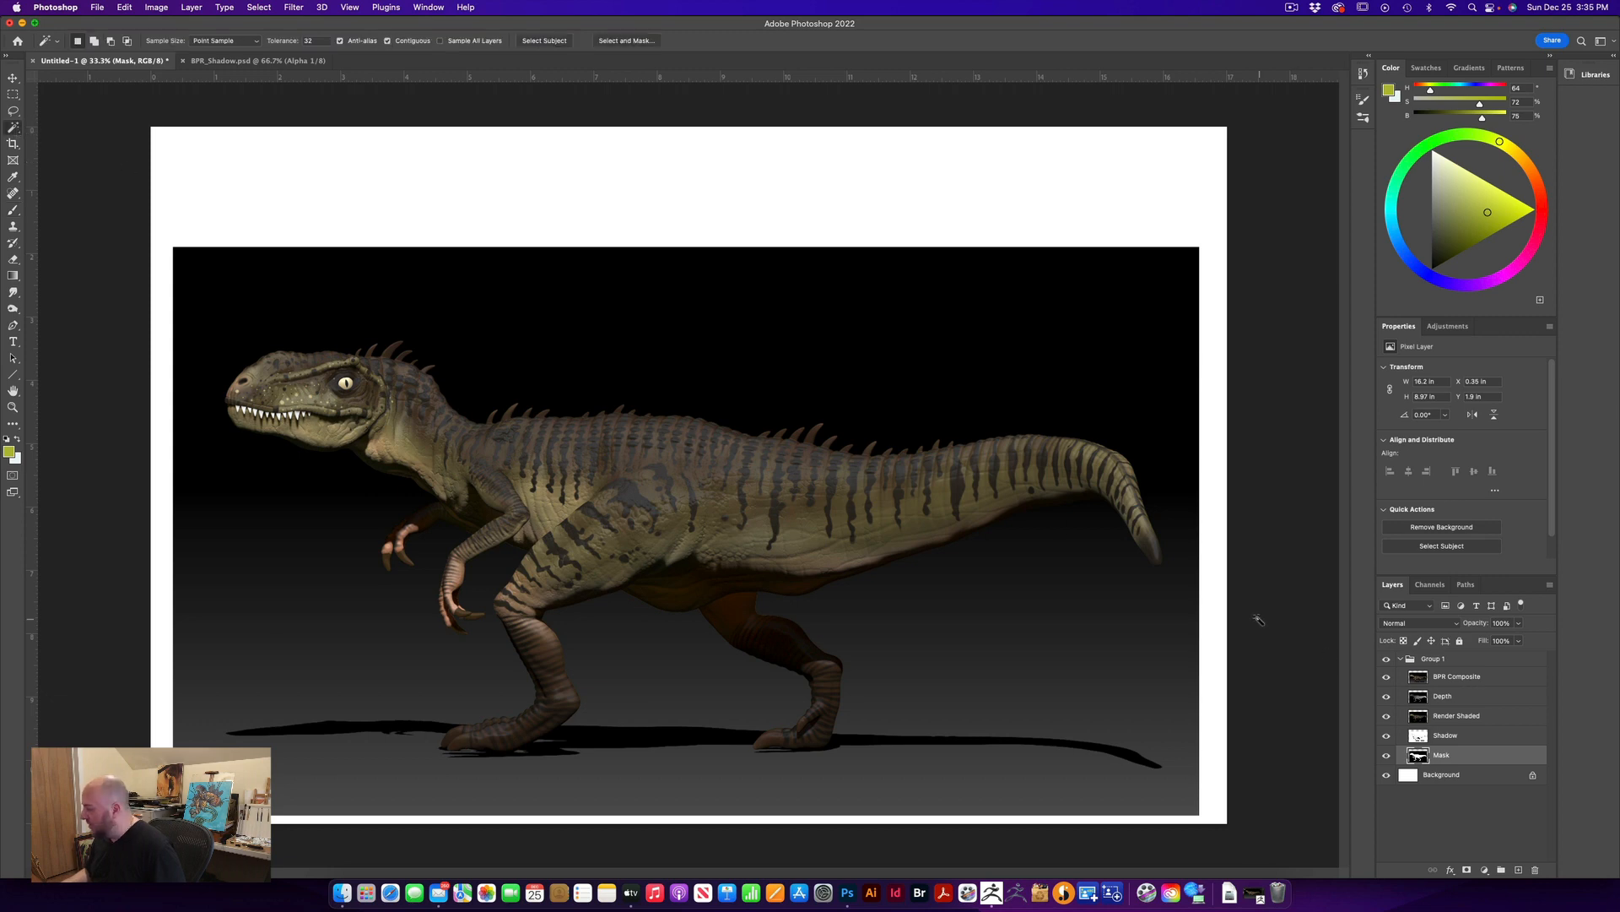
{"action": "left_click", "coordinate": [1192, 380]}
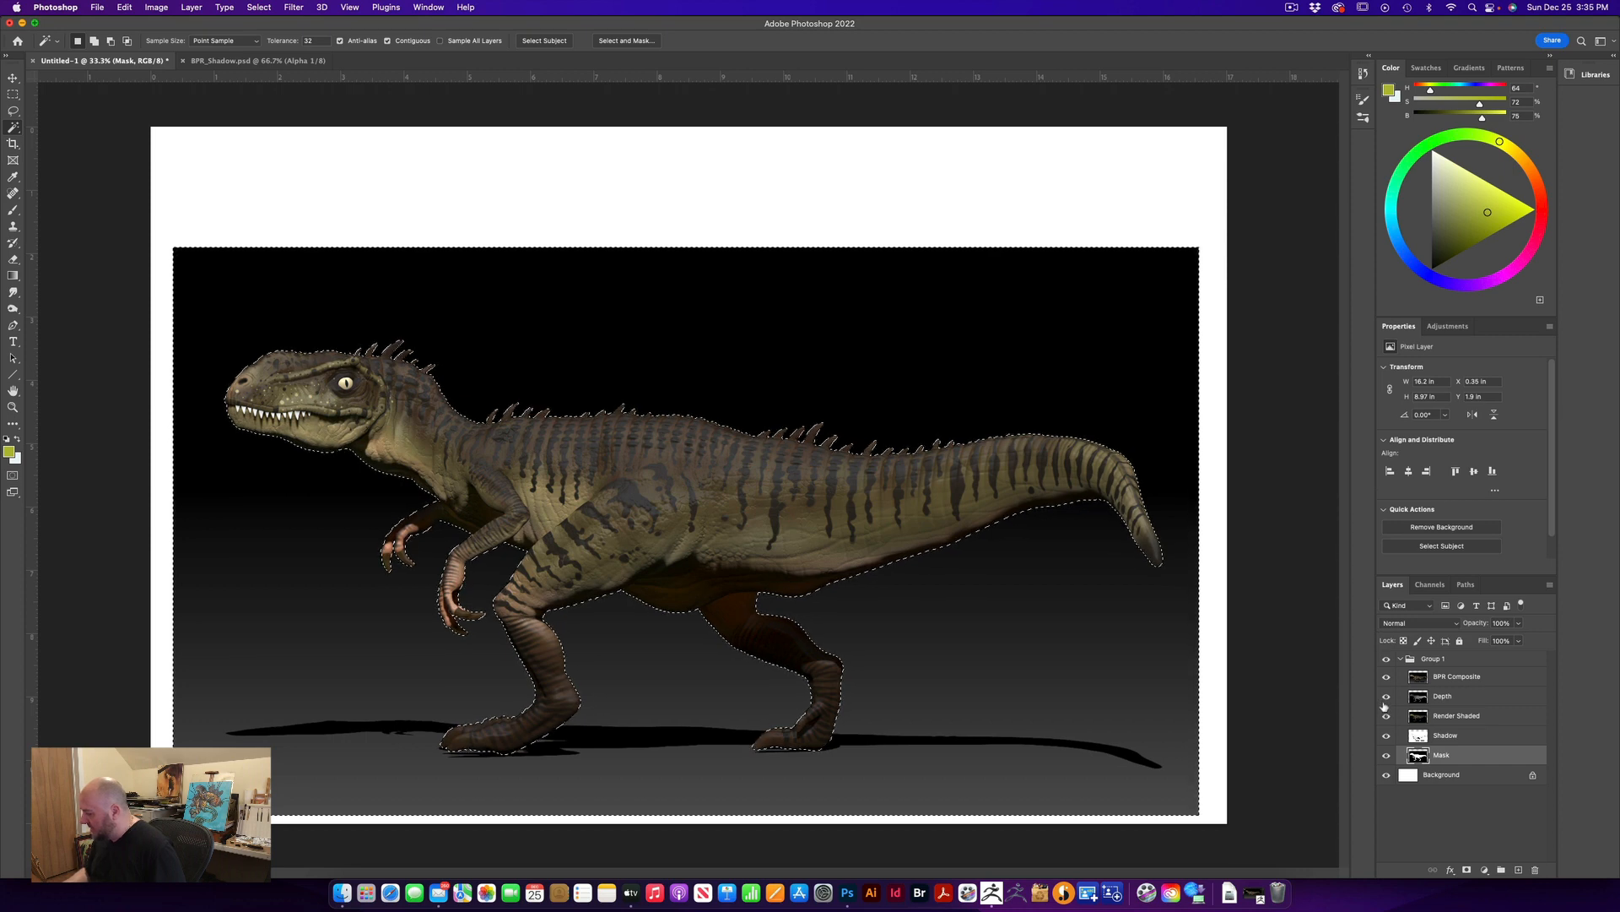
Hide all five pass layers in the group, previewing the BPR Composite, Depth, Render Shaded and Shadow passes one at a time
{"action": "left_click", "coordinate": [1386, 756]}
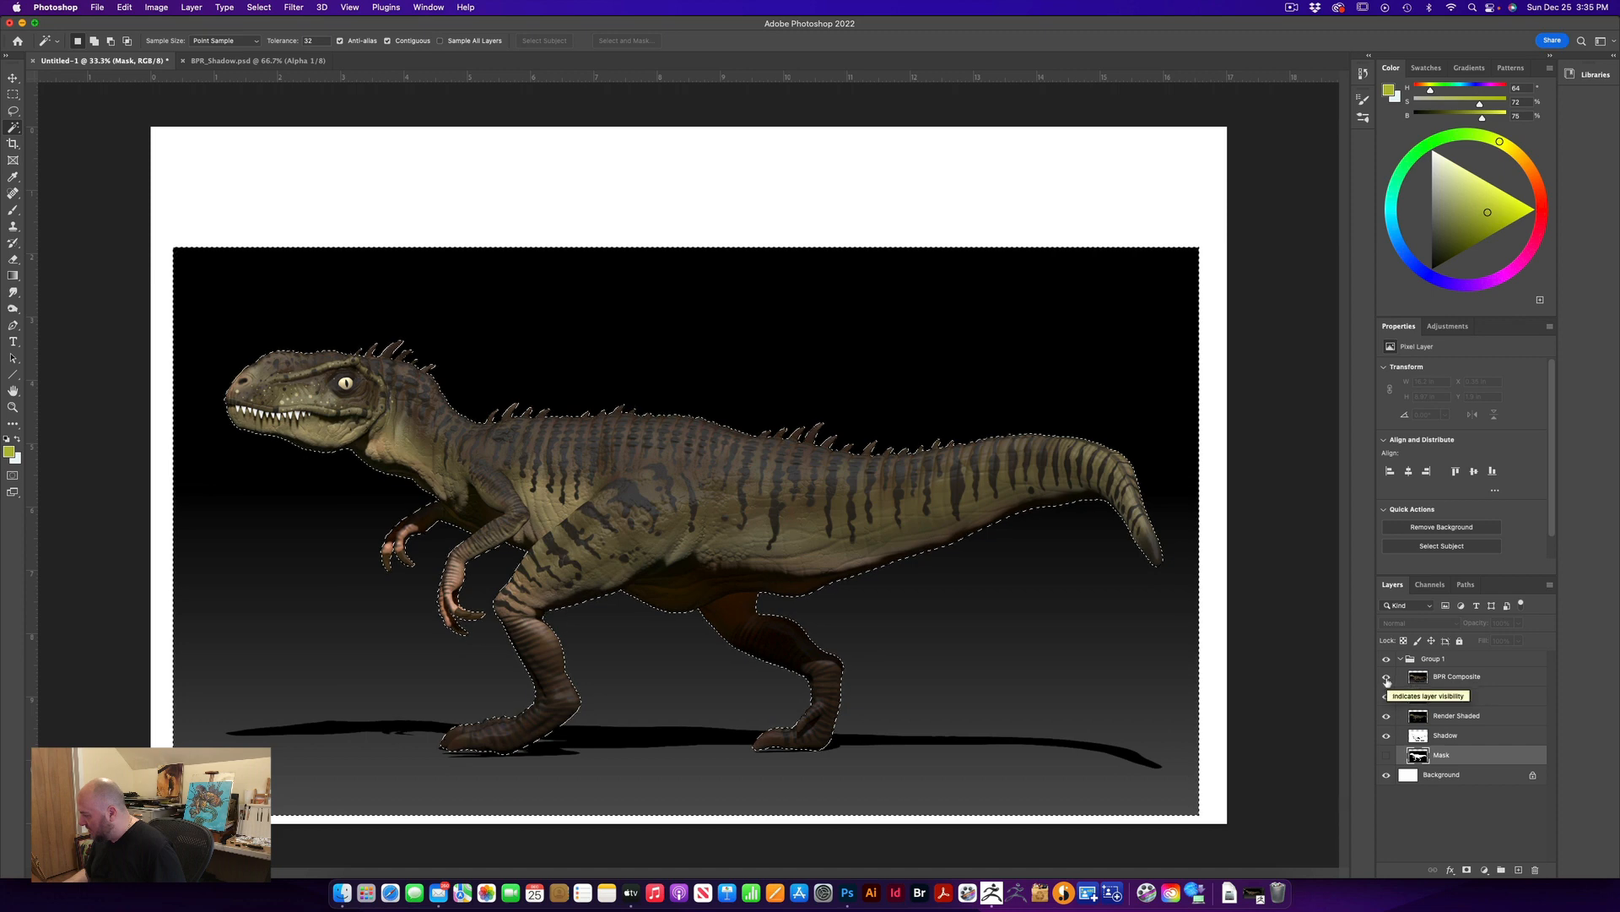
{"action": "left_click", "coordinate": [1386, 735]}
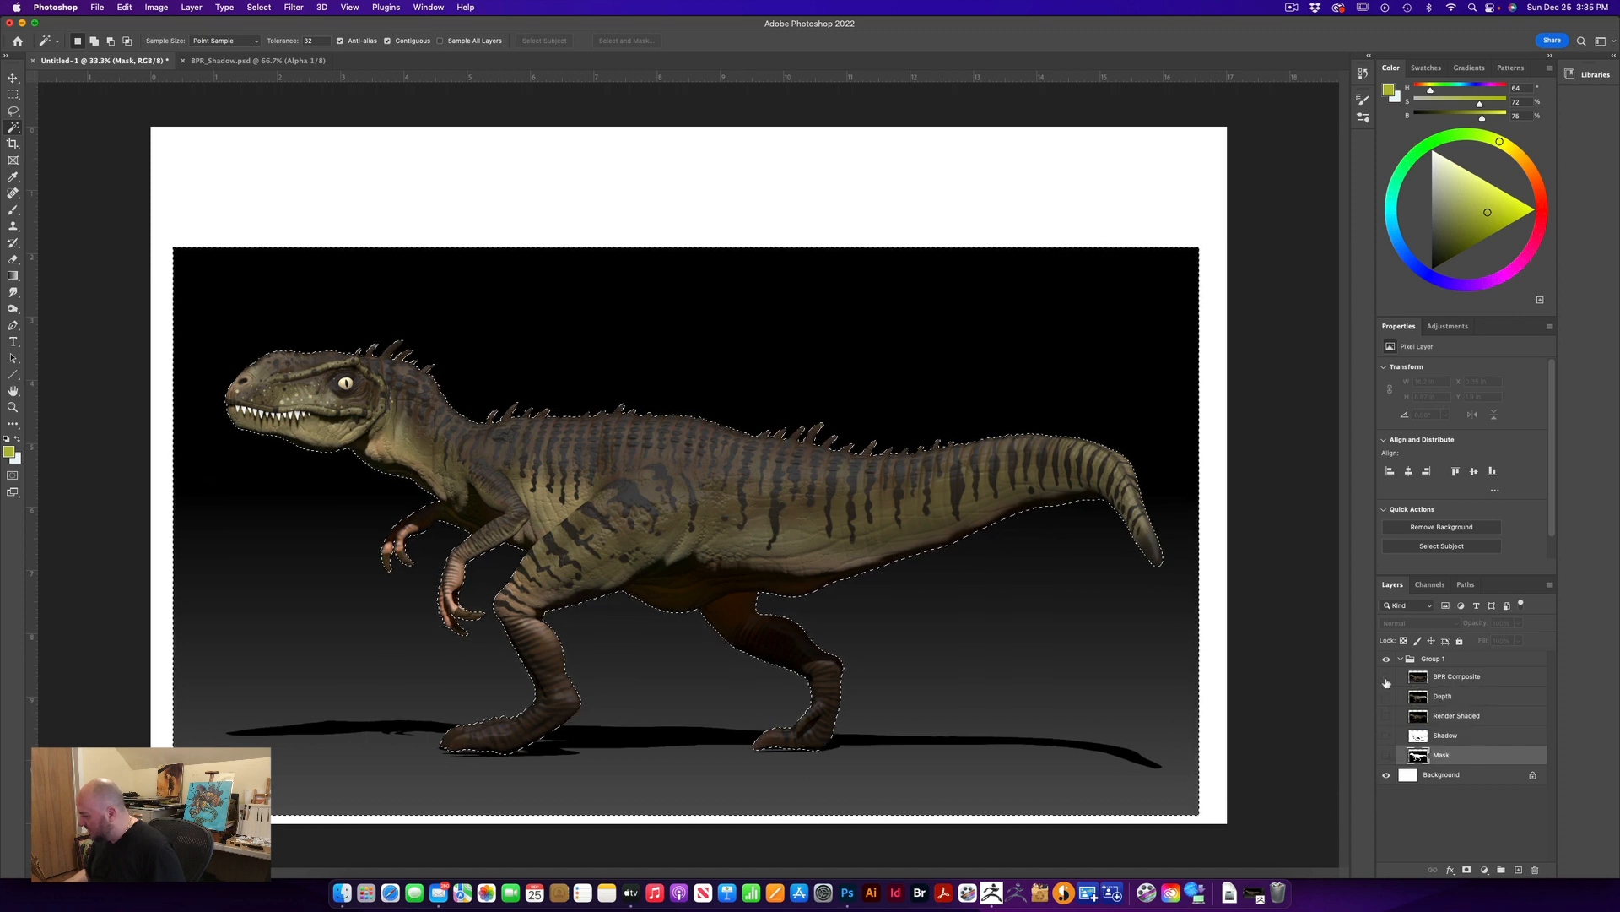
{"action": "left_click", "coordinate": [1386, 679]}
{"action": "left_click", "coordinate": [1387, 680]}
{"action": "left_click", "coordinate": [1387, 680]}
{"action": "left_click", "coordinate": [1386, 698]}
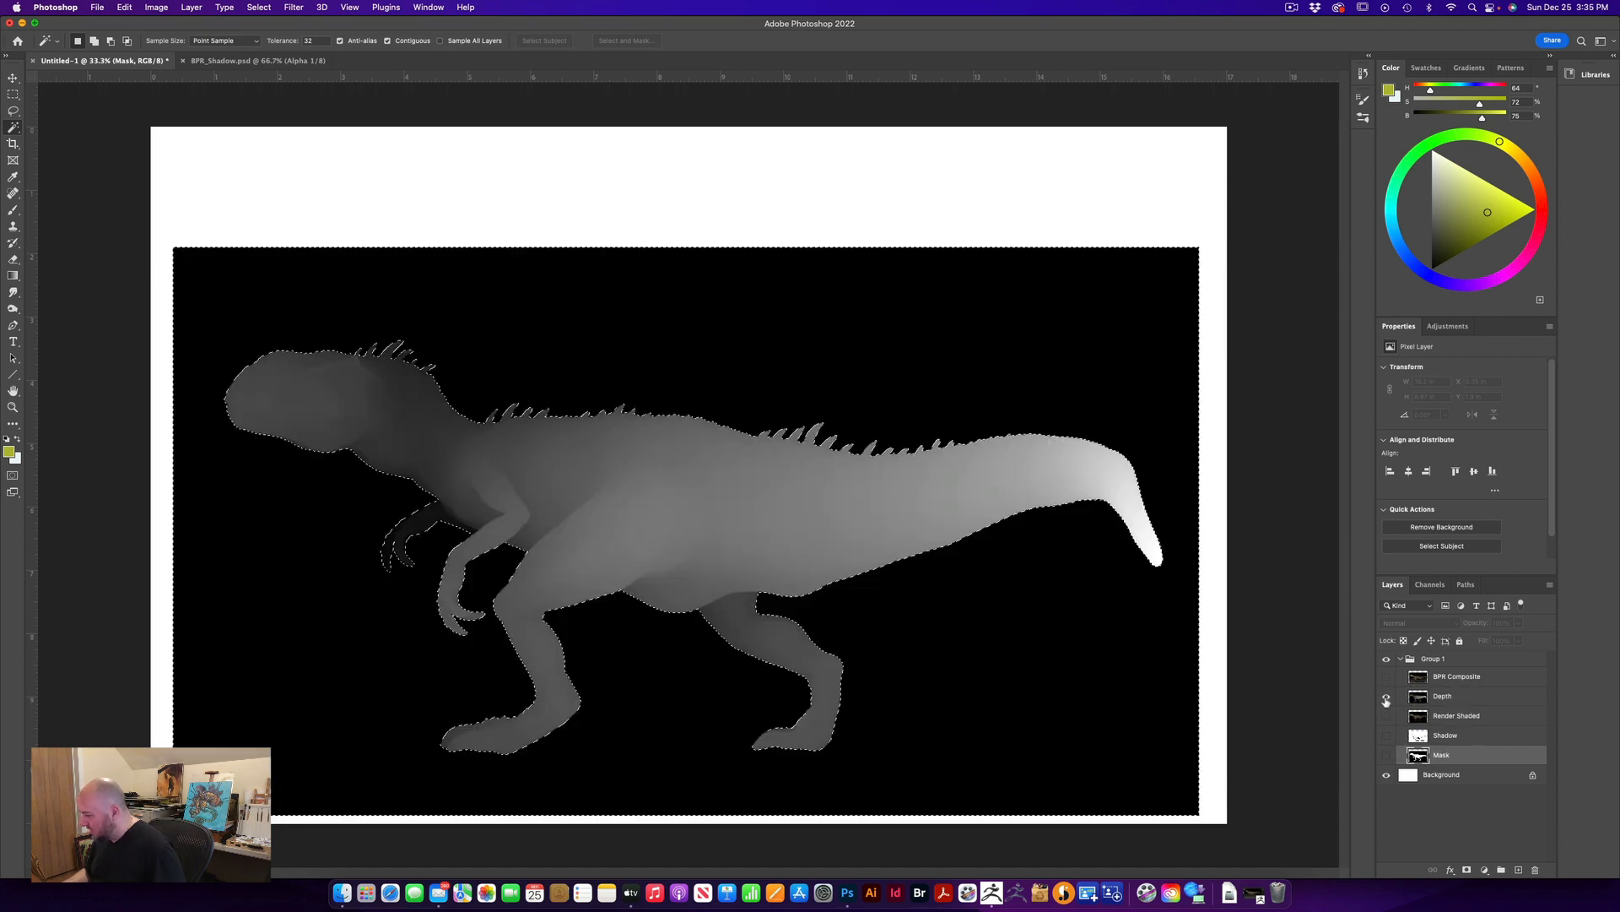
{"action": "left_click", "coordinate": [1386, 698]}
{"action": "left_click", "coordinate": [1386, 716]}
{"action": "left_click", "coordinate": [1386, 716]}
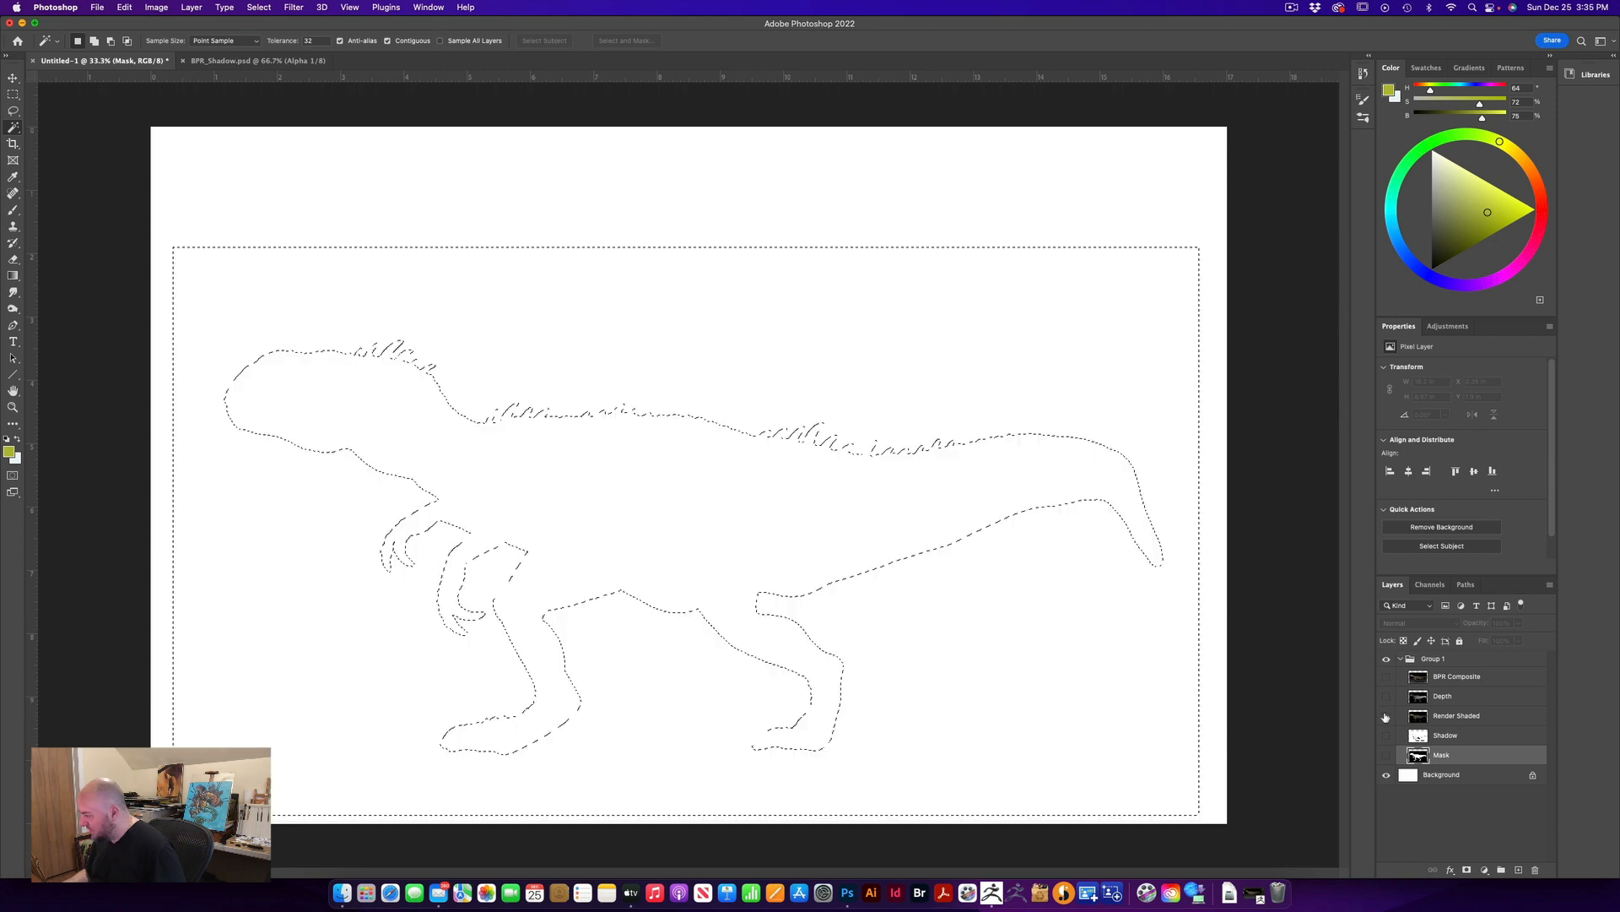
{"action": "left_click", "coordinate": [1387, 736]}
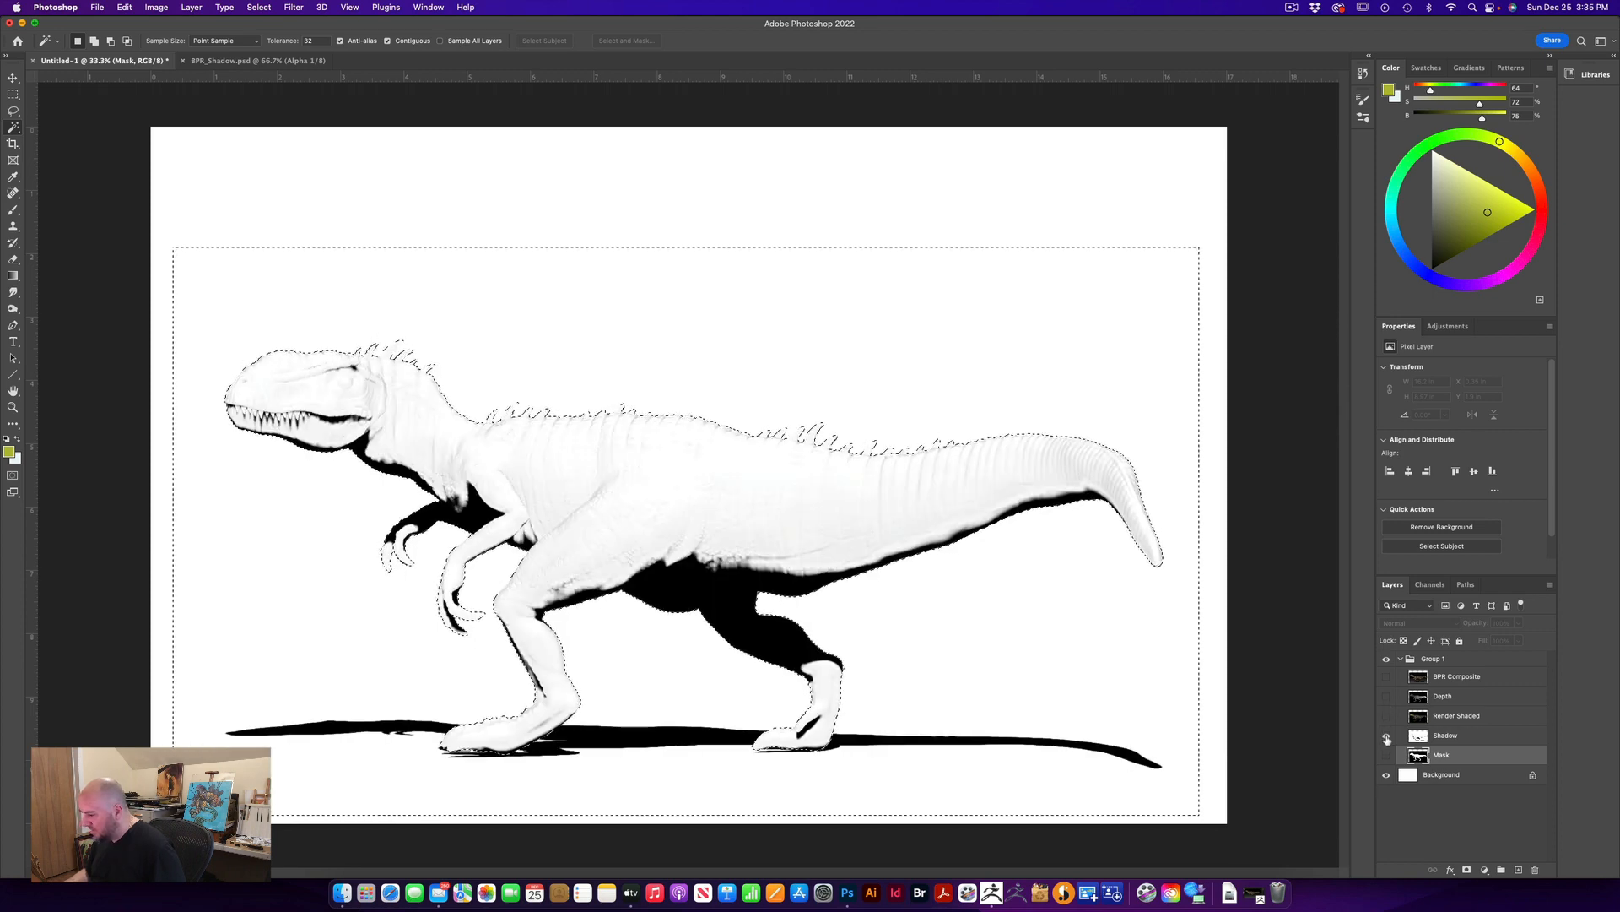
{"action": "left_click", "coordinate": [1387, 737]}
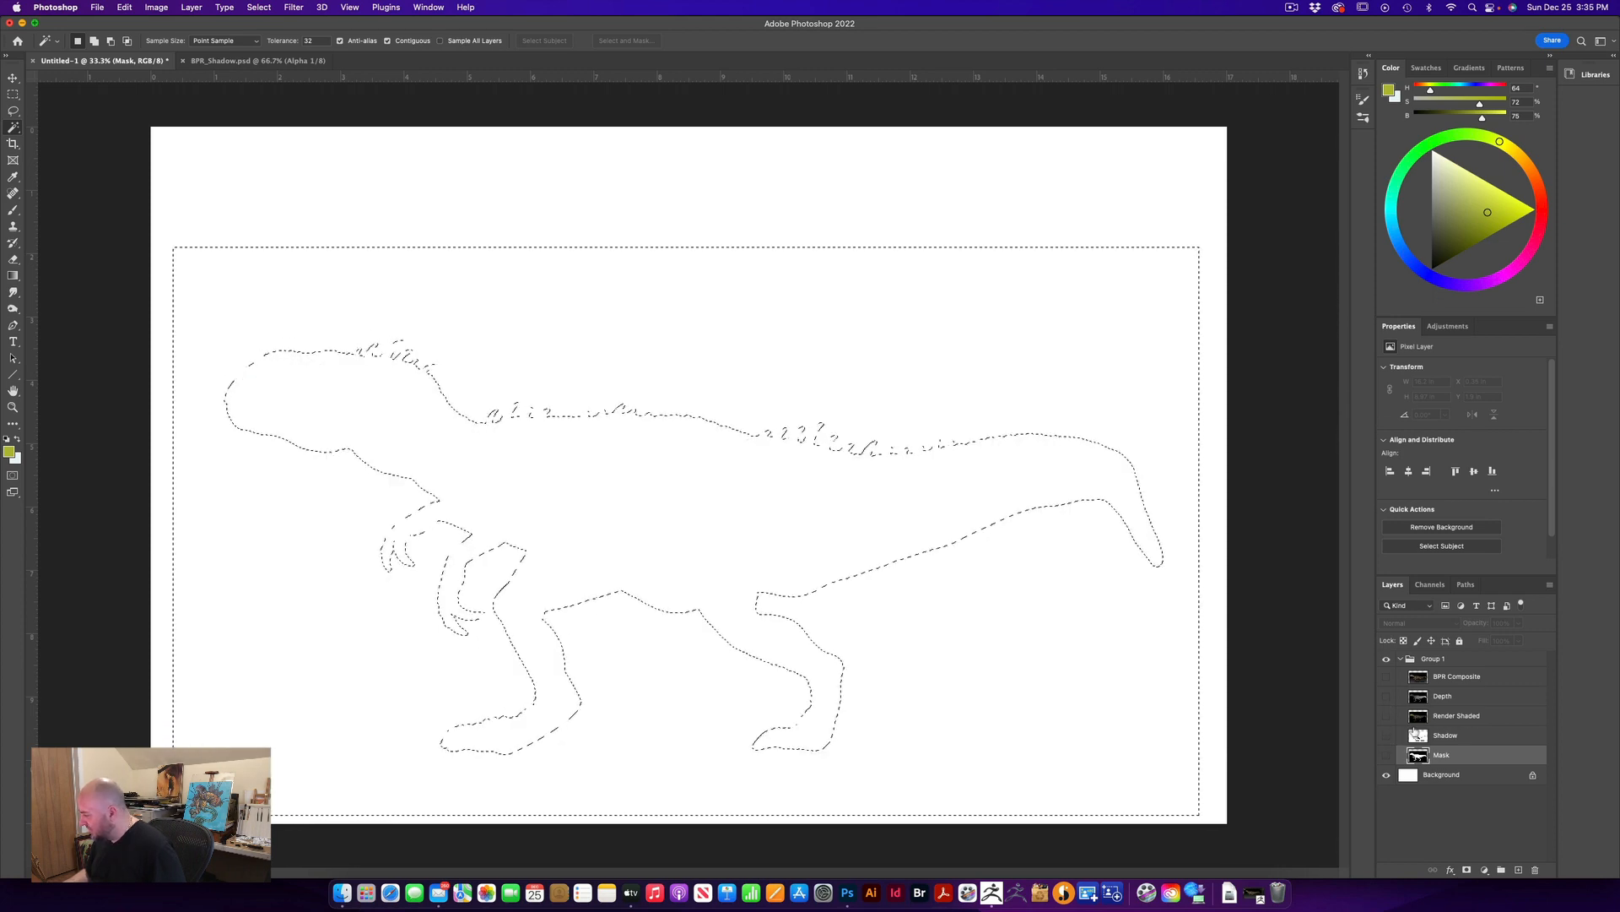
Show the BPR Composite layer and delete its background inside the active selection, leaving only the dinosaur
{"action": "left_click", "coordinate": [1386, 678]}
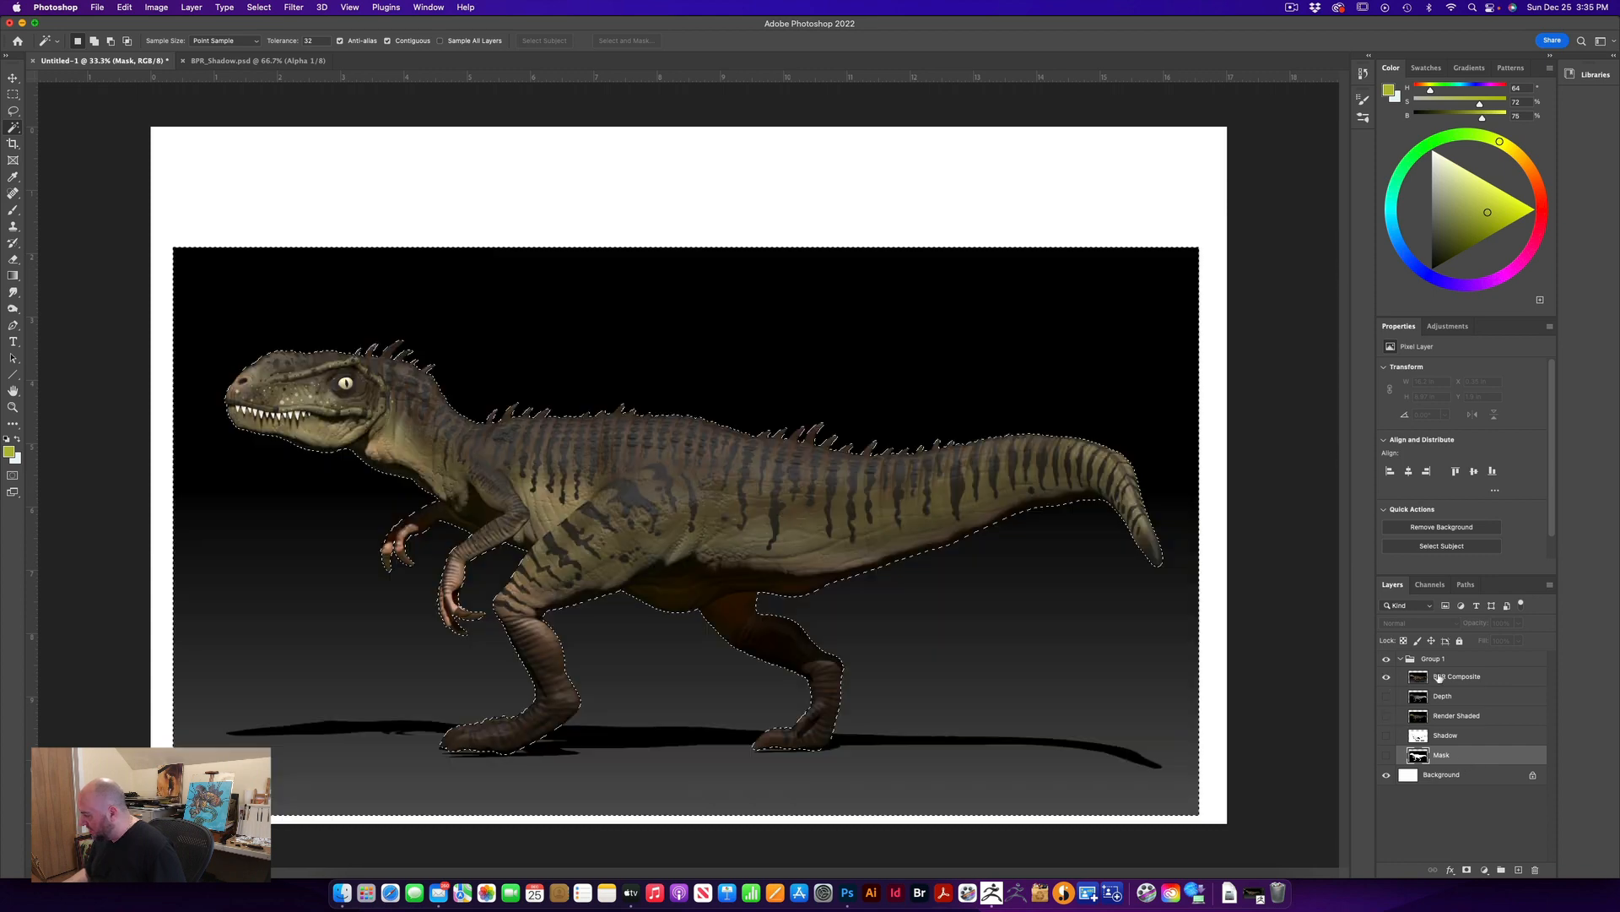
{"action": "left_click", "coordinate": [1441, 677]}
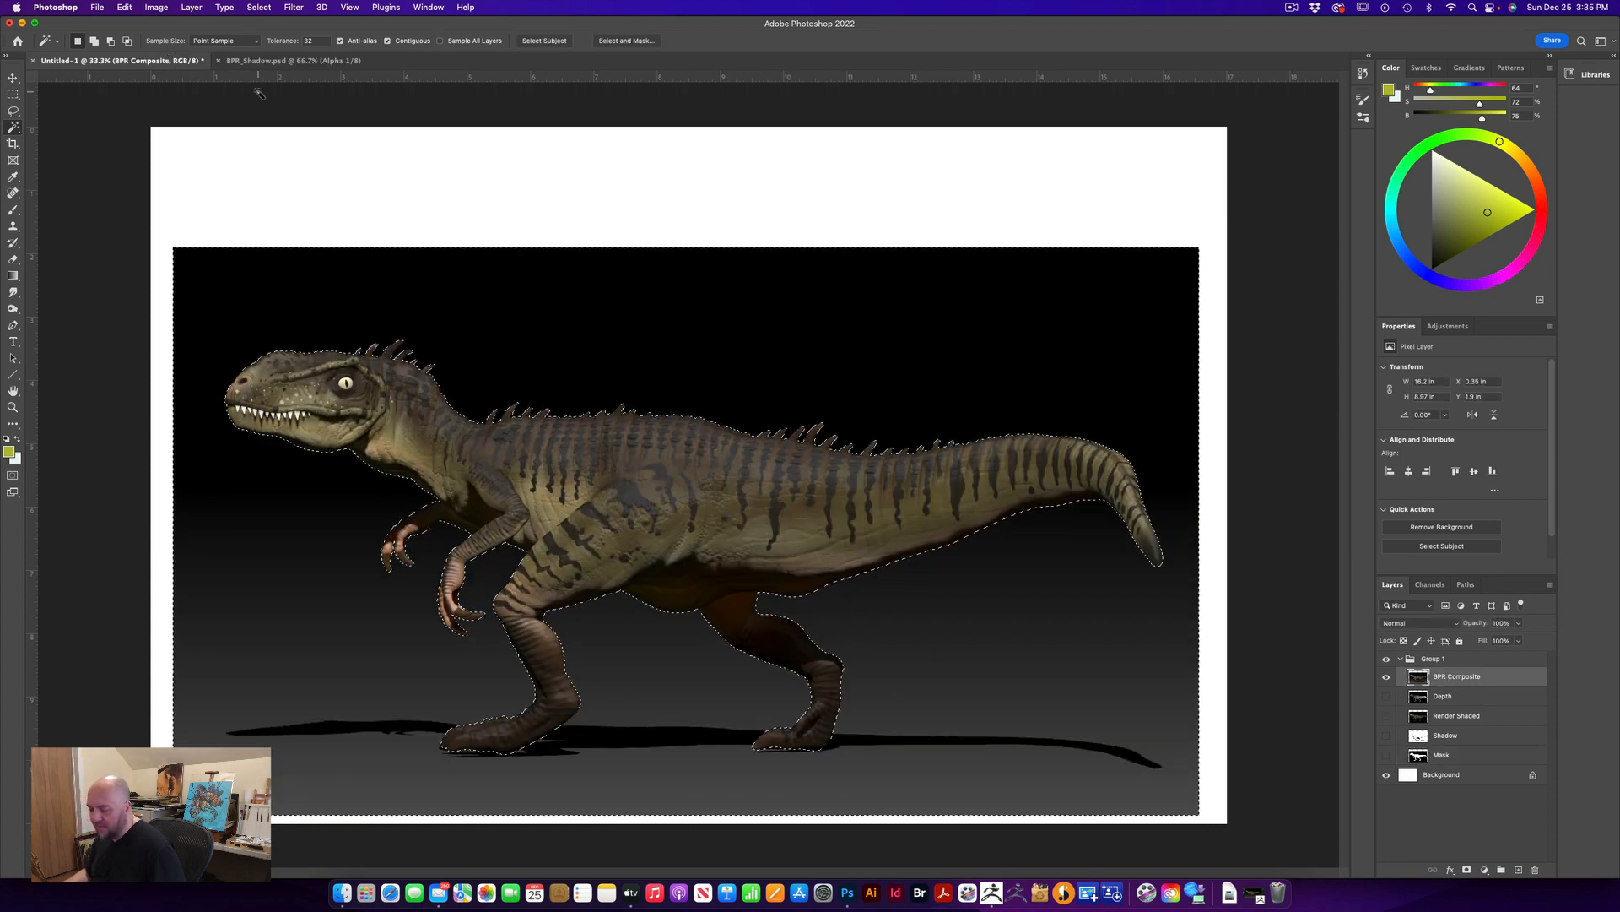
{"action": "key", "text": "Delete"}
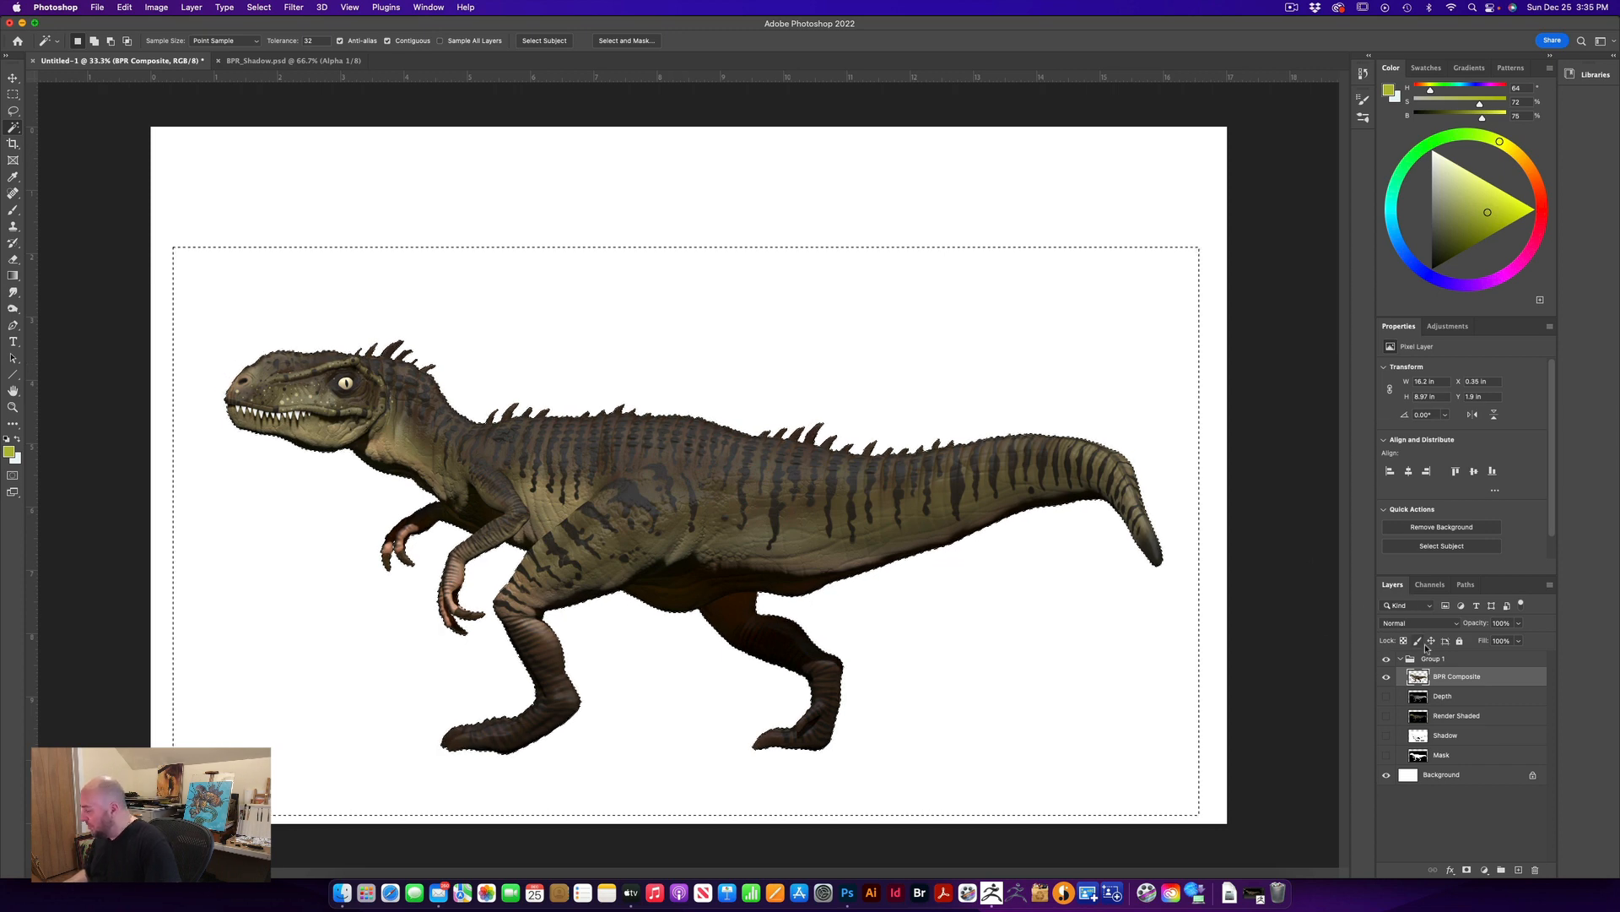
Delete the background of the Depth layer inside the active selection and leave the BPR Composite and Depth layers hidden
{"action": "left_click", "coordinate": [1387, 677]}
{"action": "left_click", "coordinate": [1386, 697]}
{"action": "left_click", "coordinate": [1443, 697]}
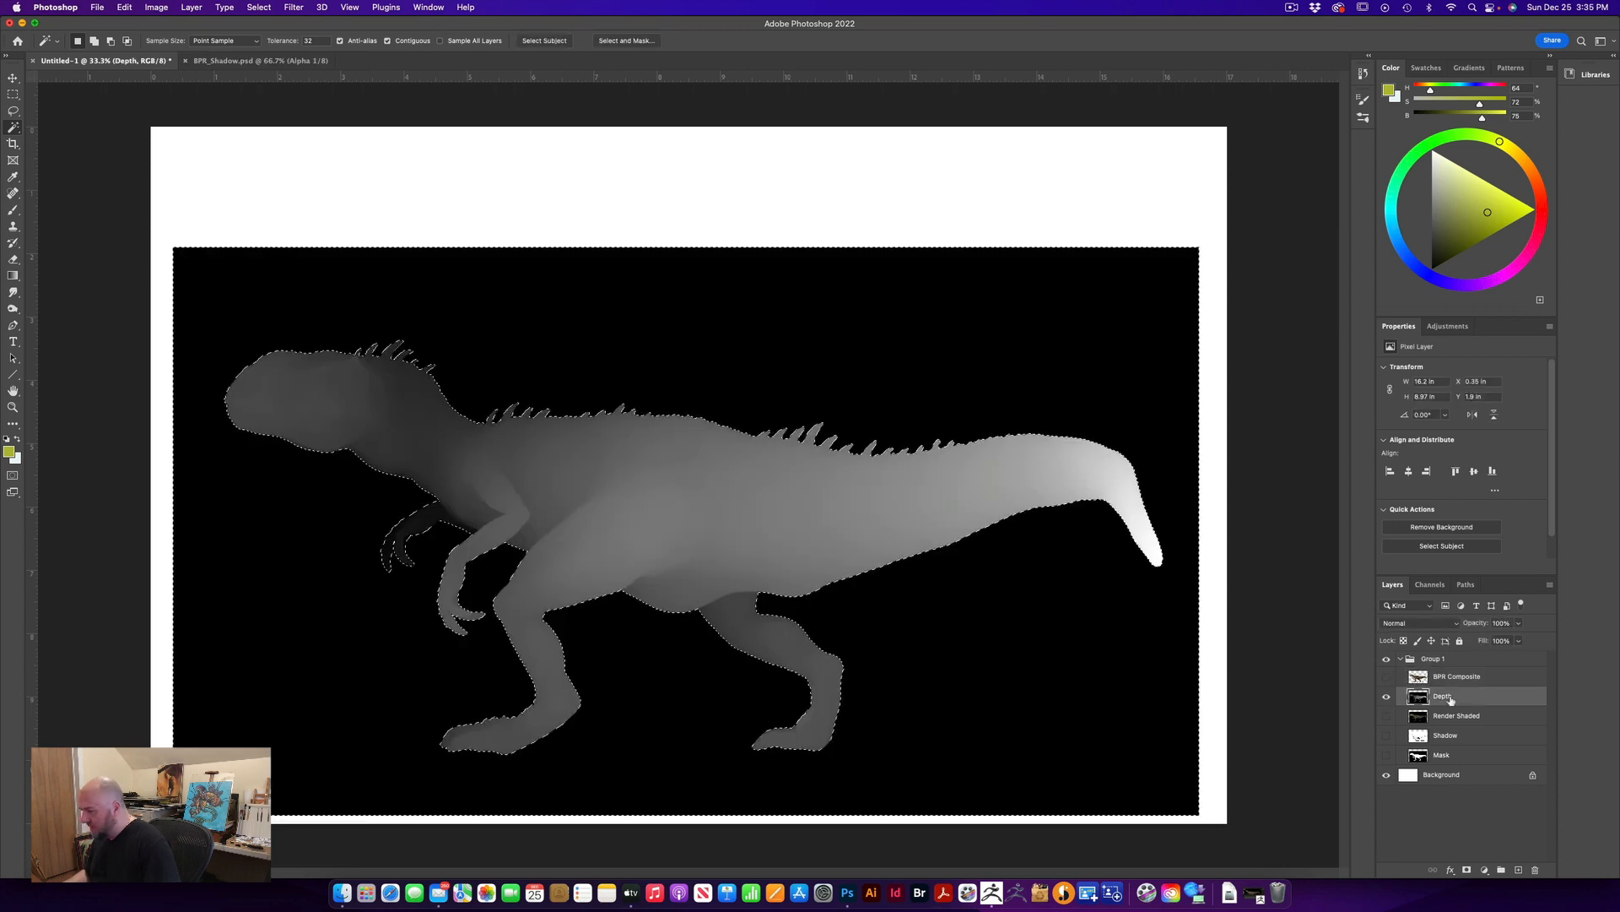
{"action": "key", "text": "Delete"}
{"action": "left_click", "coordinate": [1386, 696]}
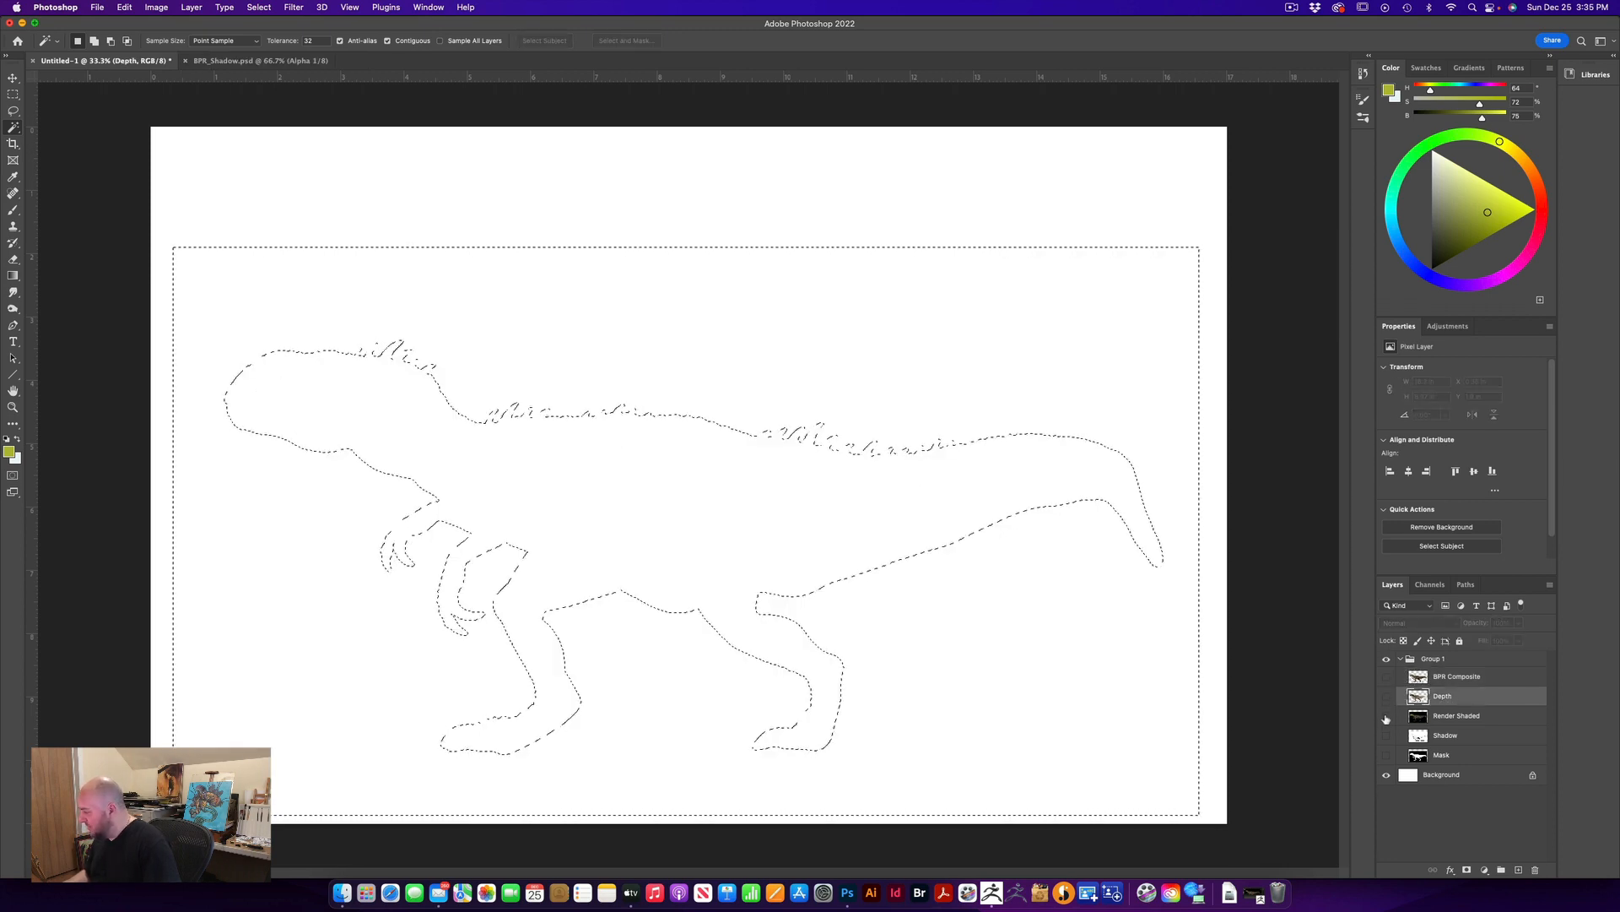
Show the Render Shaded layer, delete its background inside the active selection, and hide the layer again
{"action": "left_click", "coordinate": [1386, 715]}
{"action": "left_click", "coordinate": [1443, 716]}
{"action": "key", "text": "Delete"}
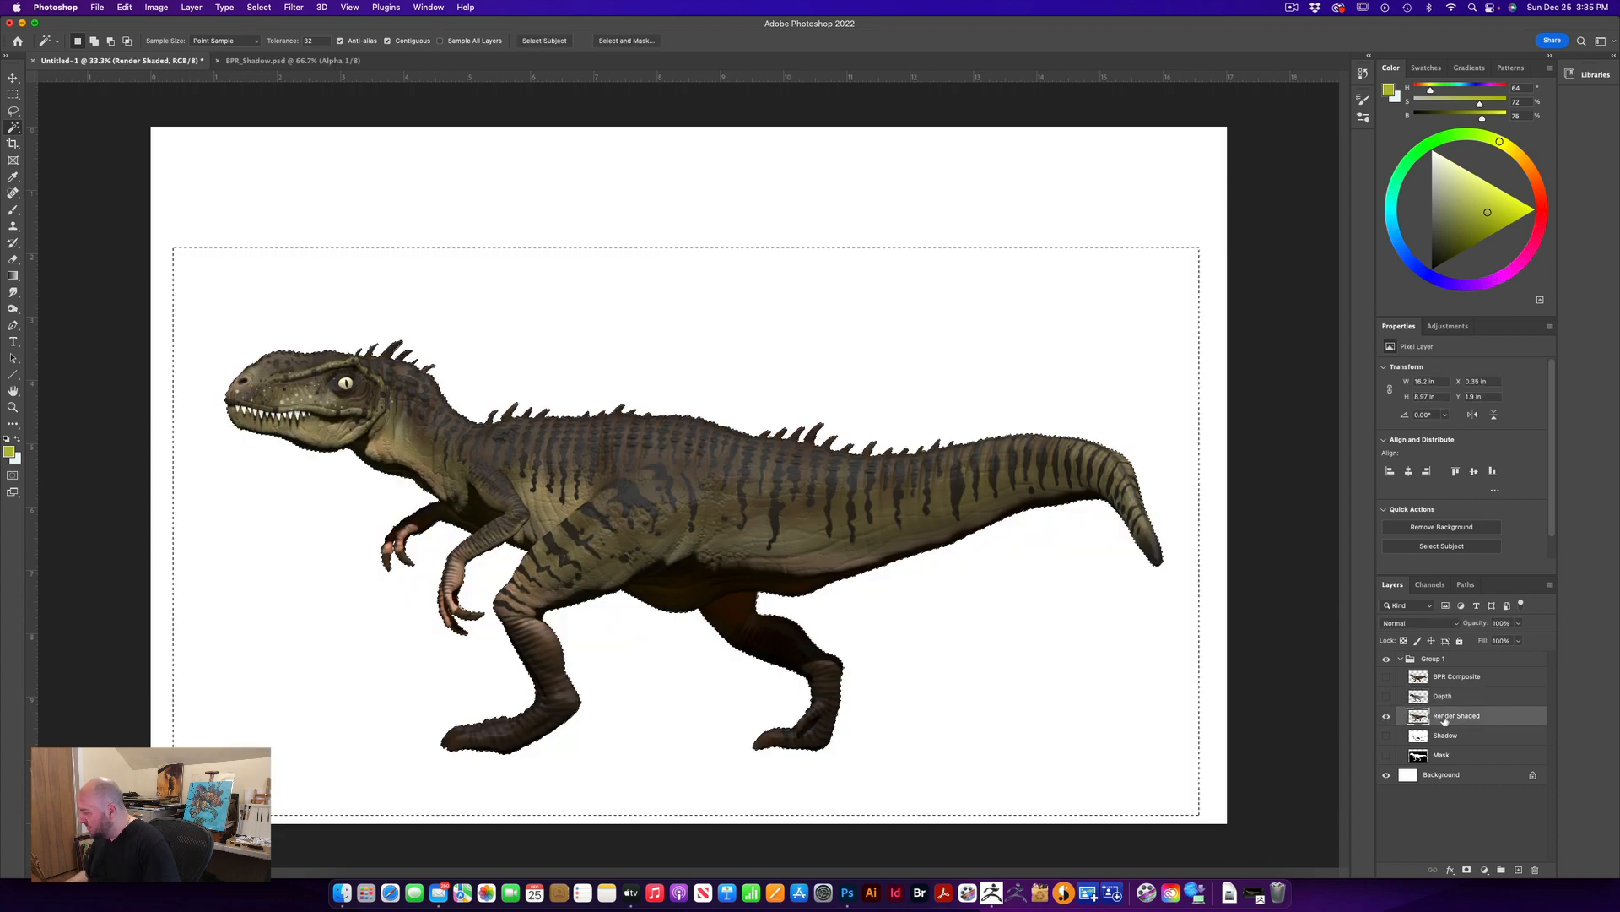
{"action": "left_click", "coordinate": [1386, 717]}
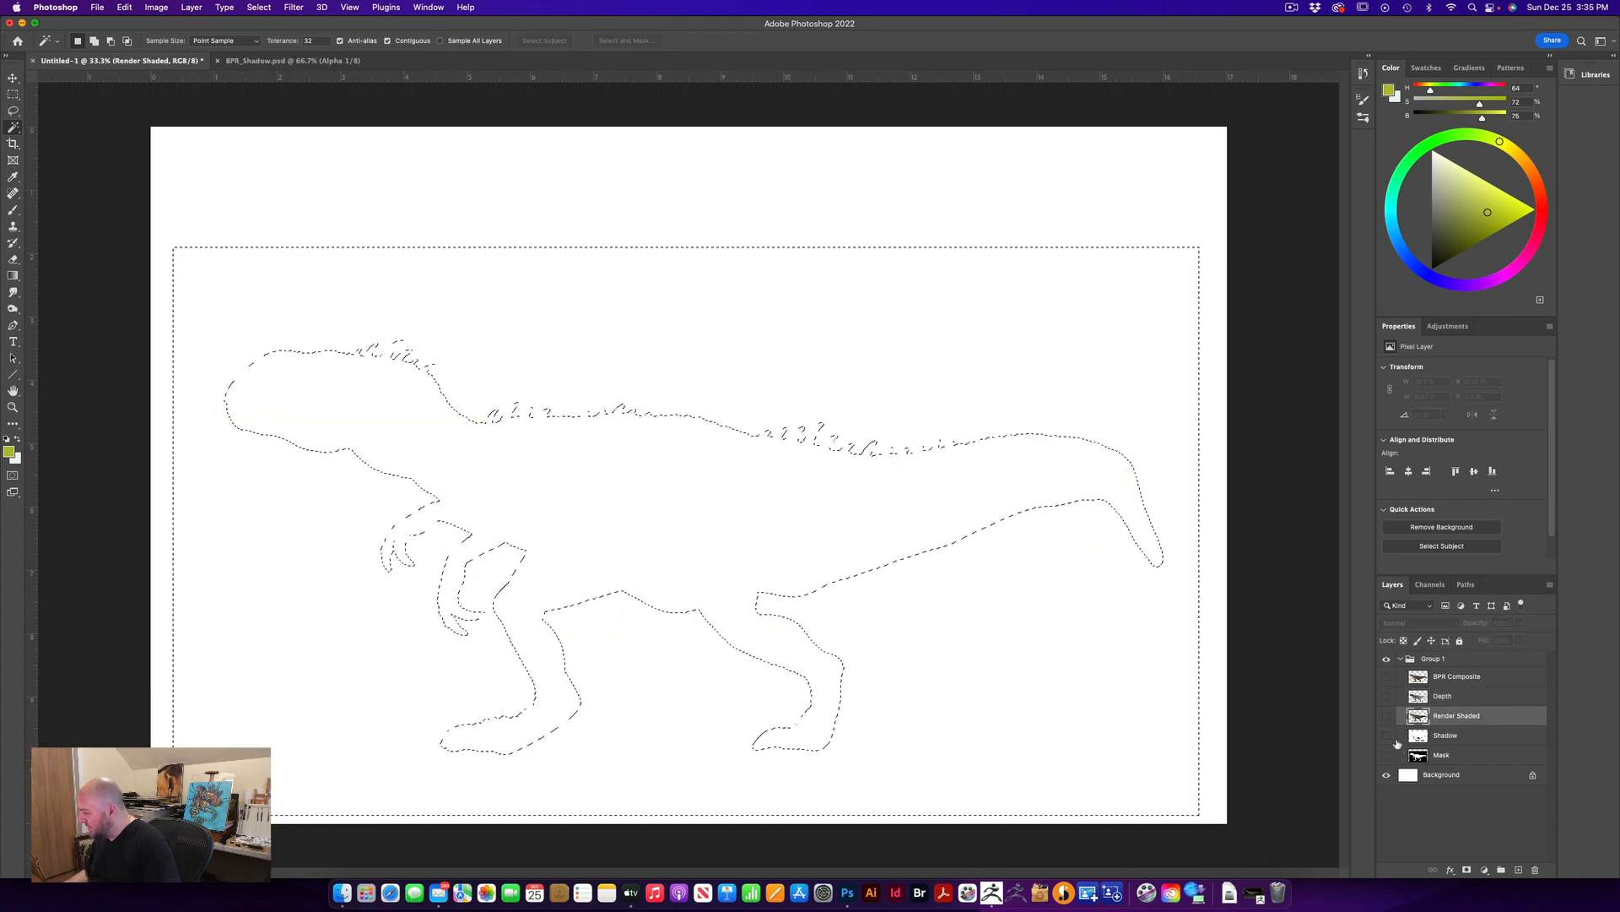
Show the Shadow layer and duplicate it within the current document
{"action": "left_click", "coordinate": [1388, 736]}
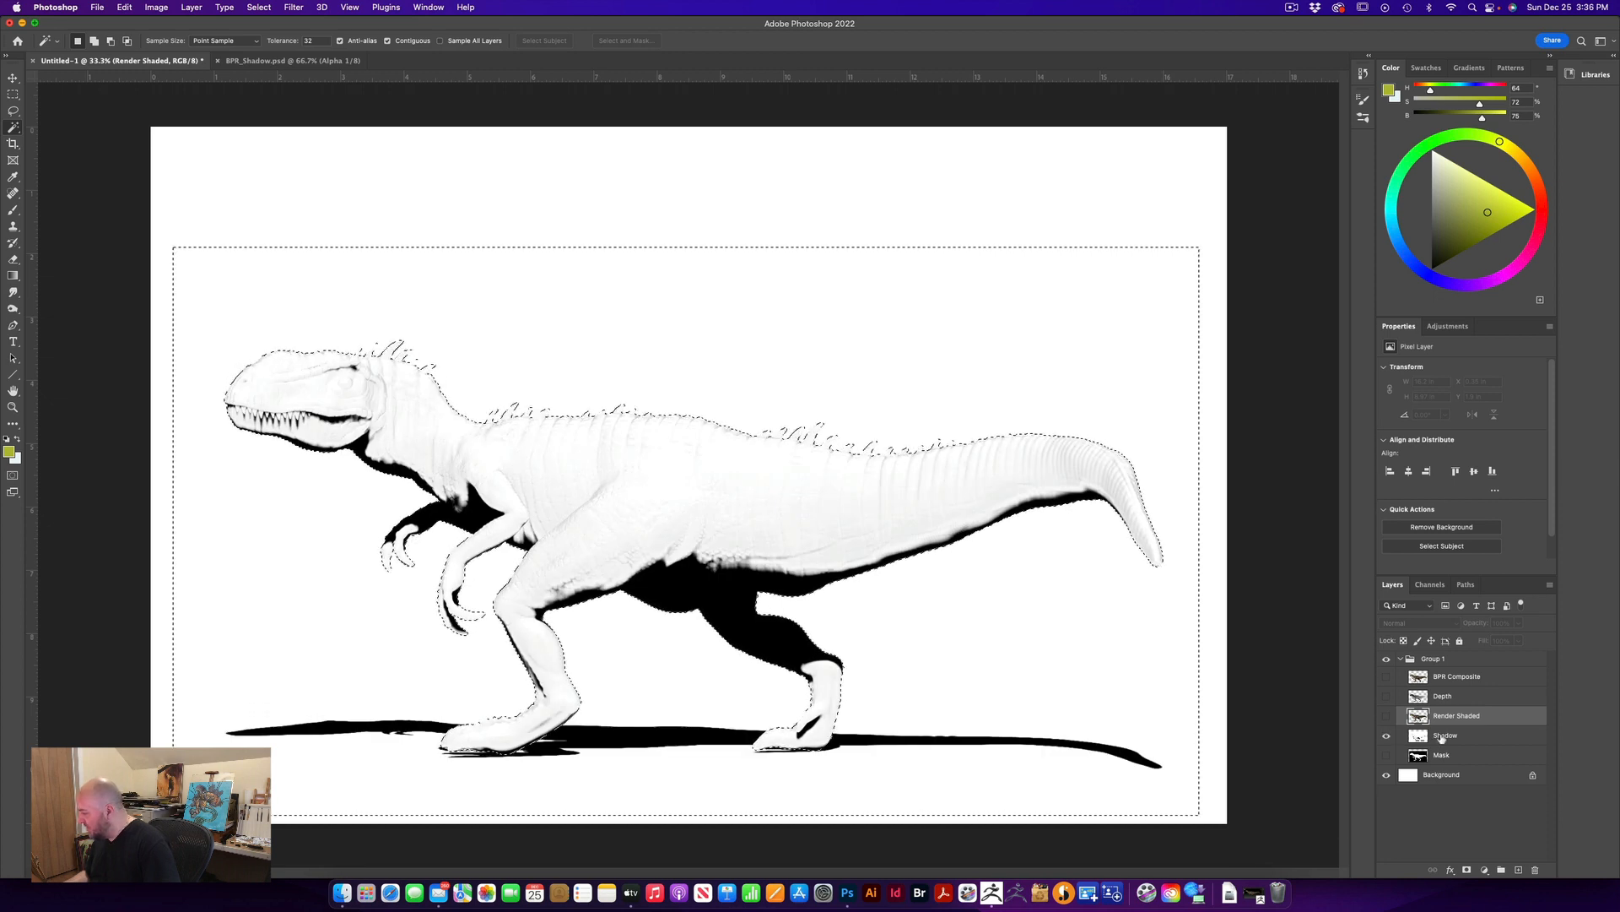
{"action": "left_click", "coordinate": [1443, 737]}
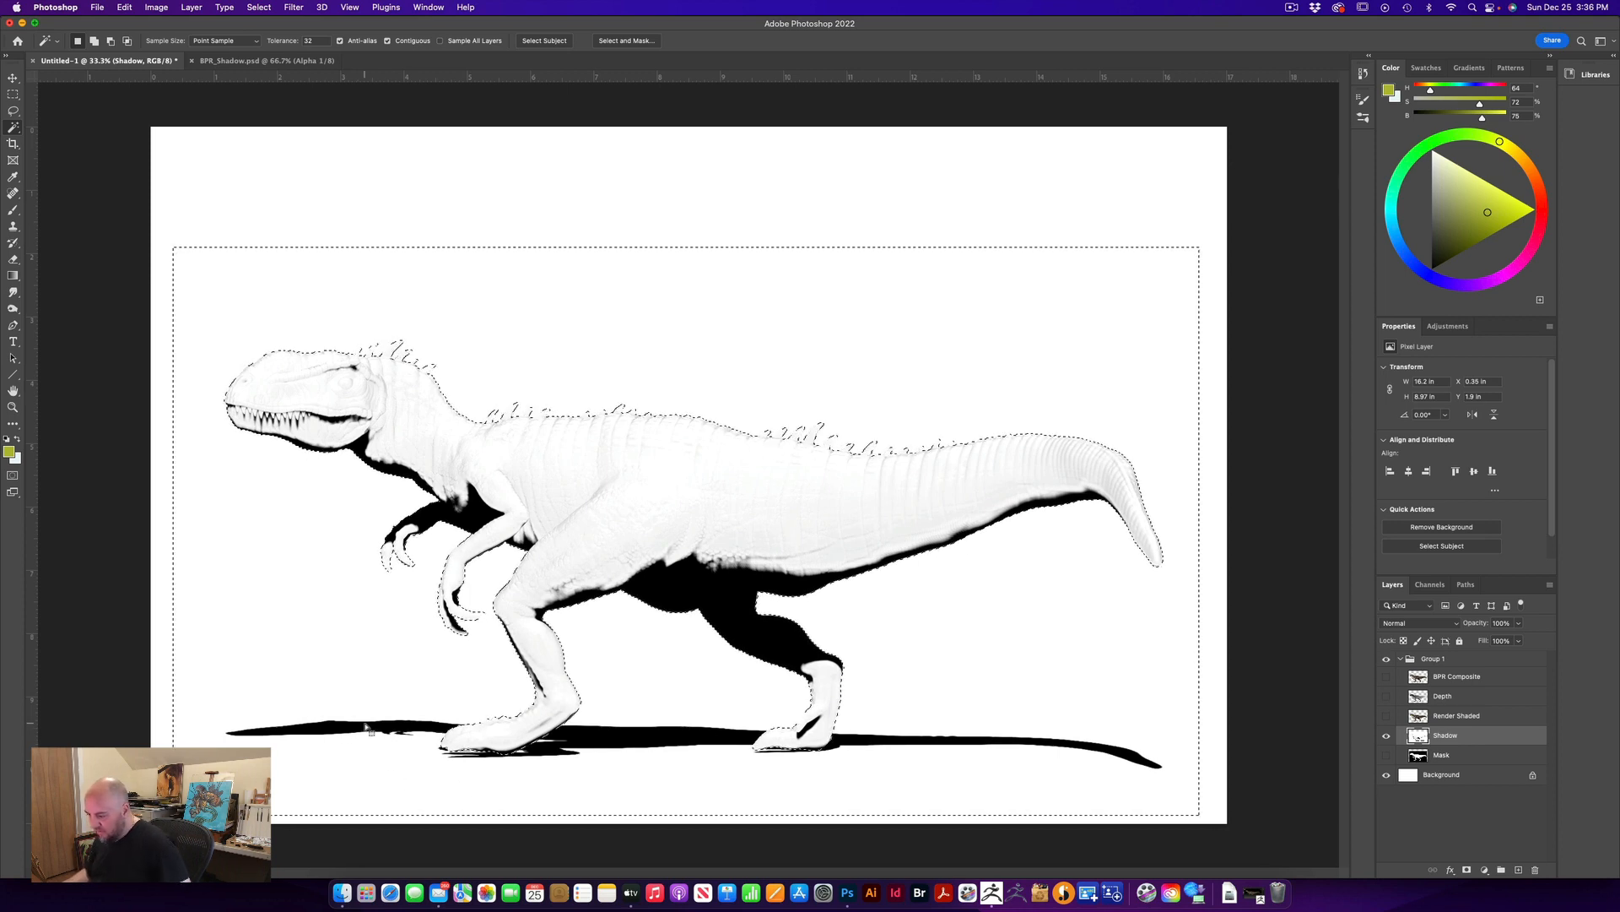
{"action": "left_click", "coordinate": [1551, 585]}
{"action": "left_click", "coordinate": [1401, 442]}
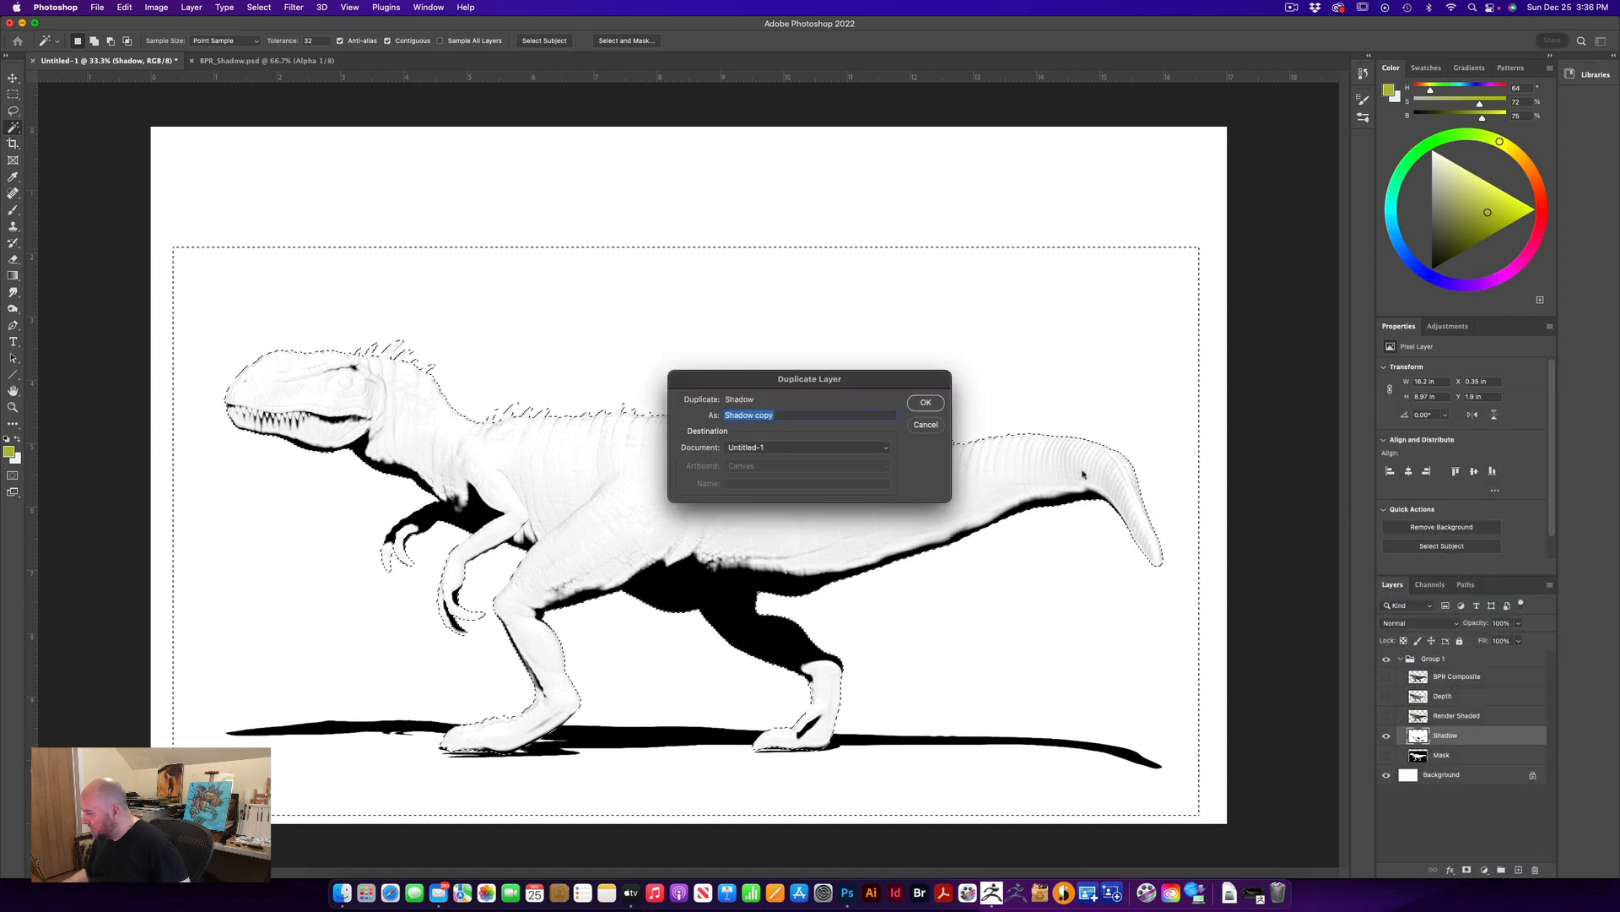
{"action": "left_click", "coordinate": [926, 404]}
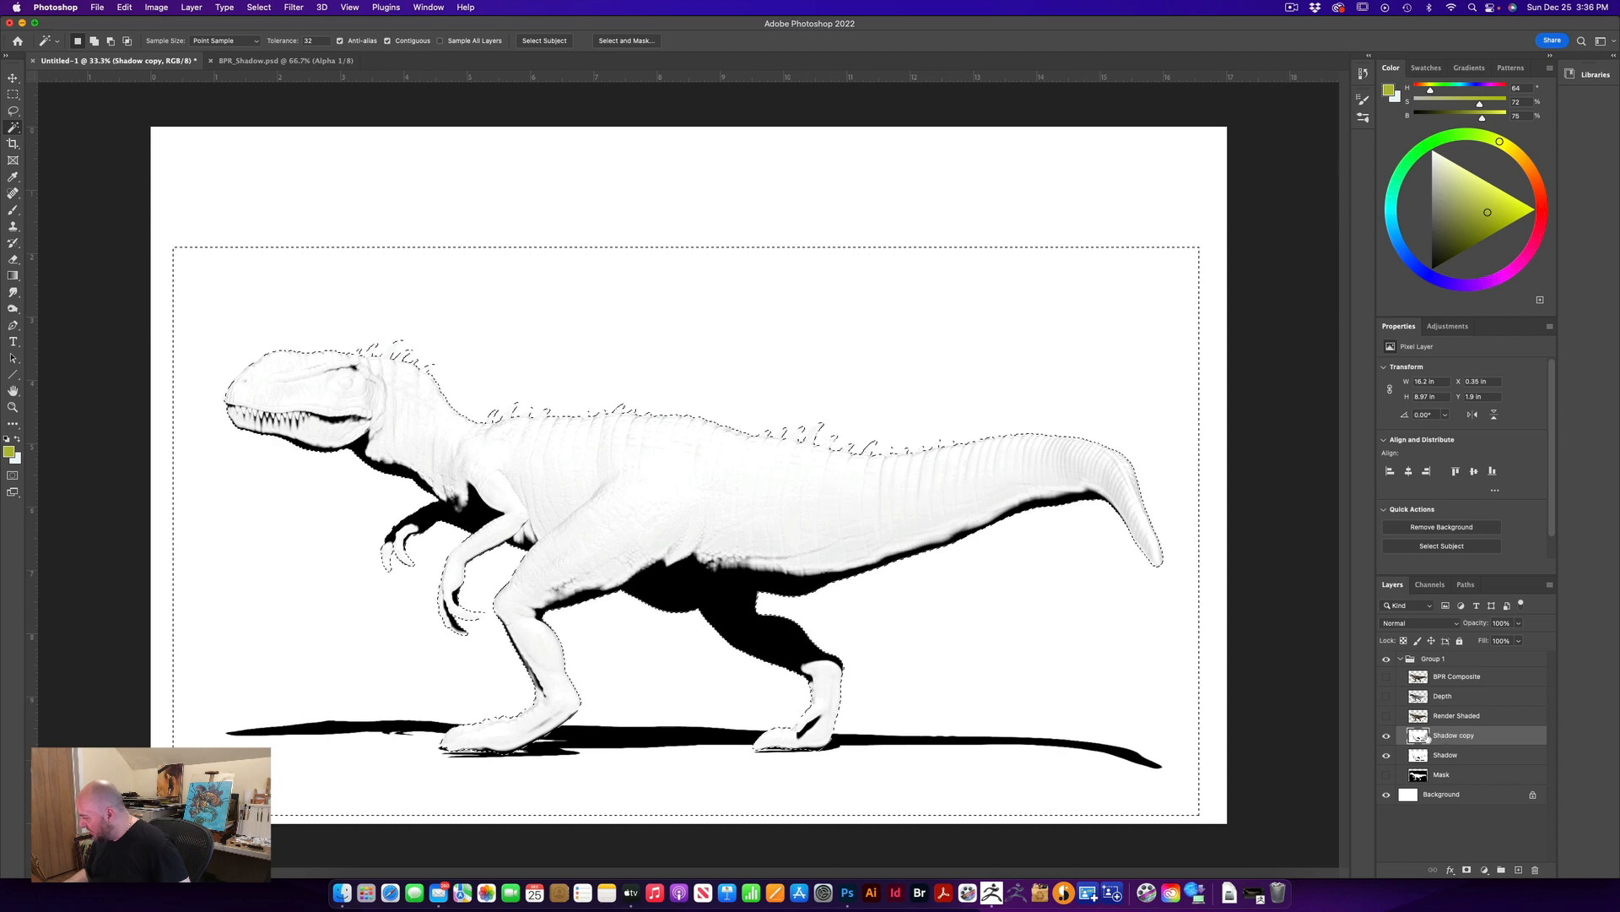
Move the Shadow copy layer beneath the original Shadow layer and rename it Ground
{"action": "left_click_drag", "start_coordinate": [1419, 739], "coordinate": [1458, 766]}
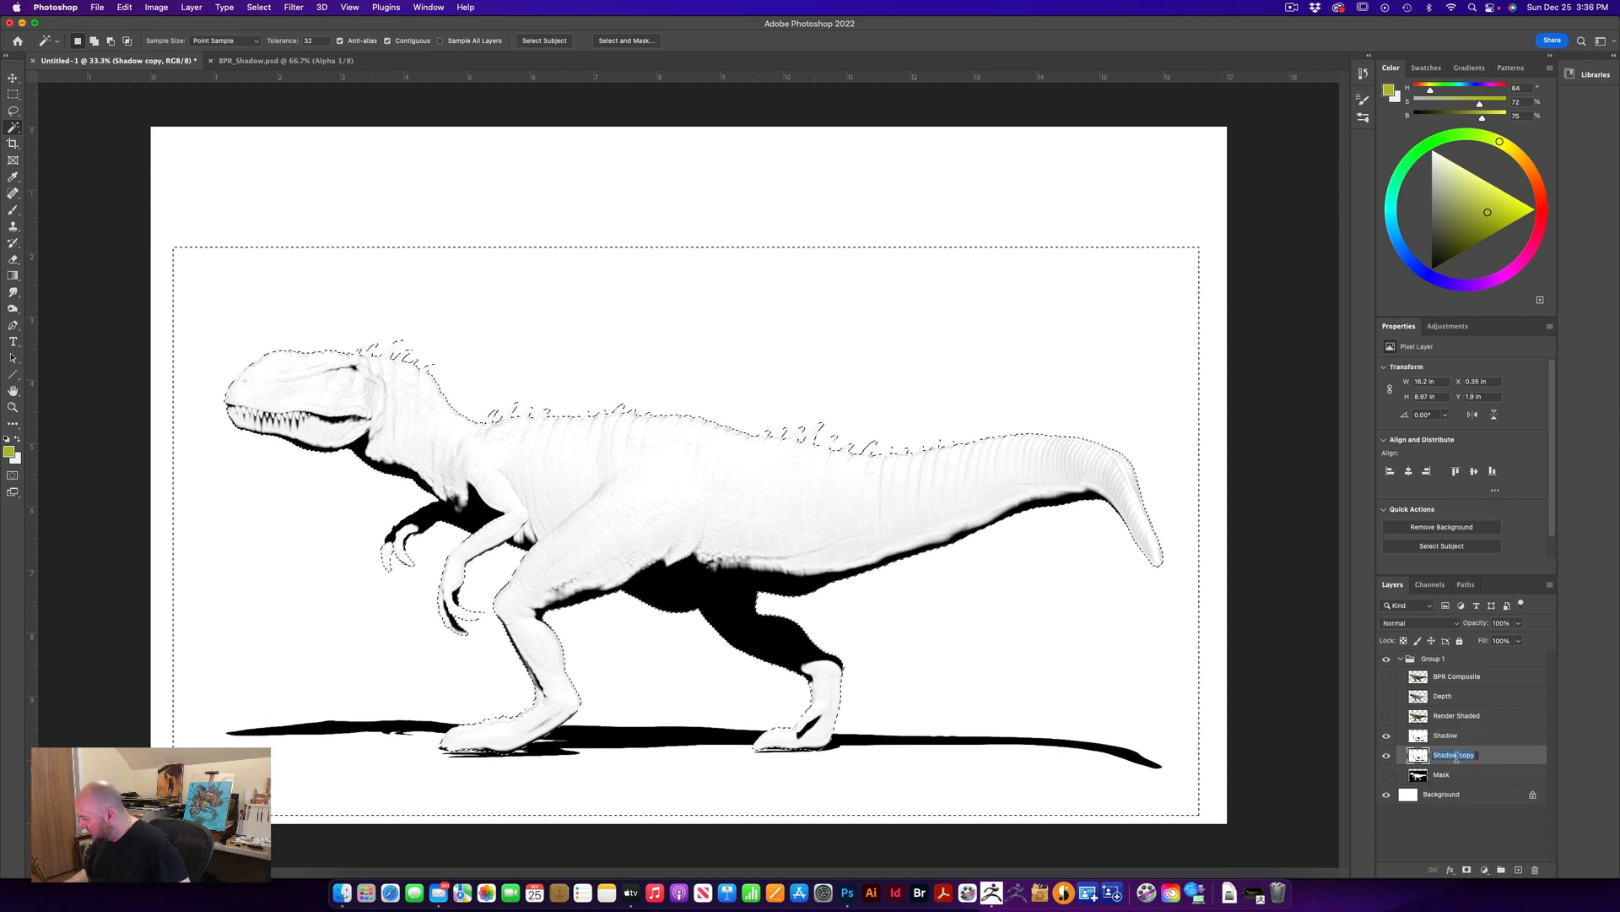
{"action": "type", "text": "Gr"}
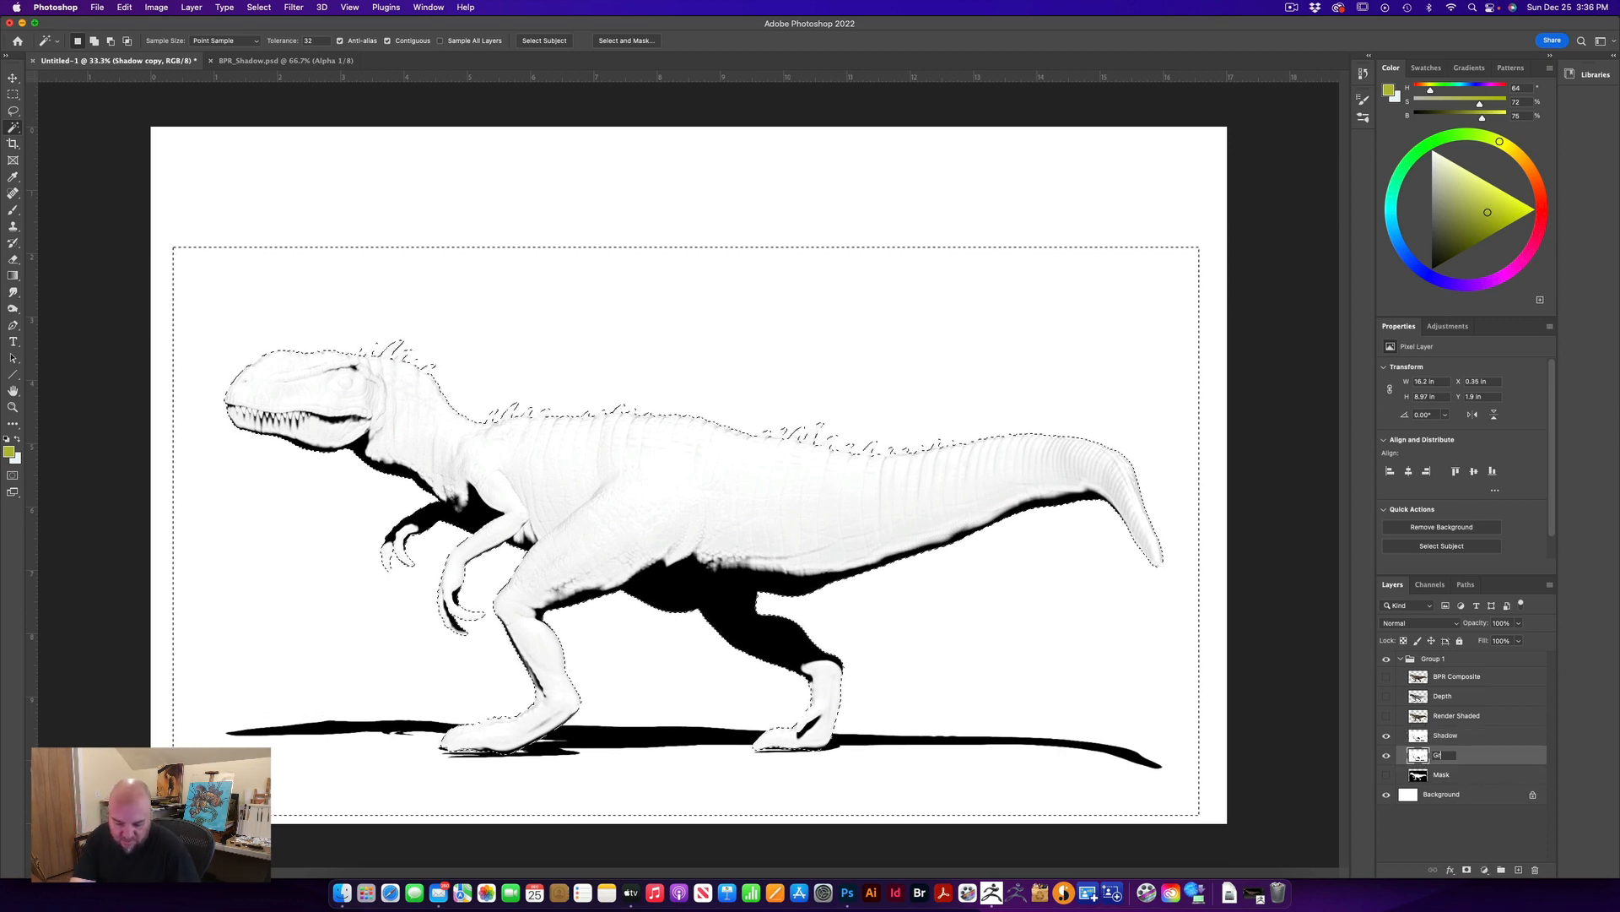
{"action": "type", "text": "ound"}
{"action": "key", "text": "Return"}
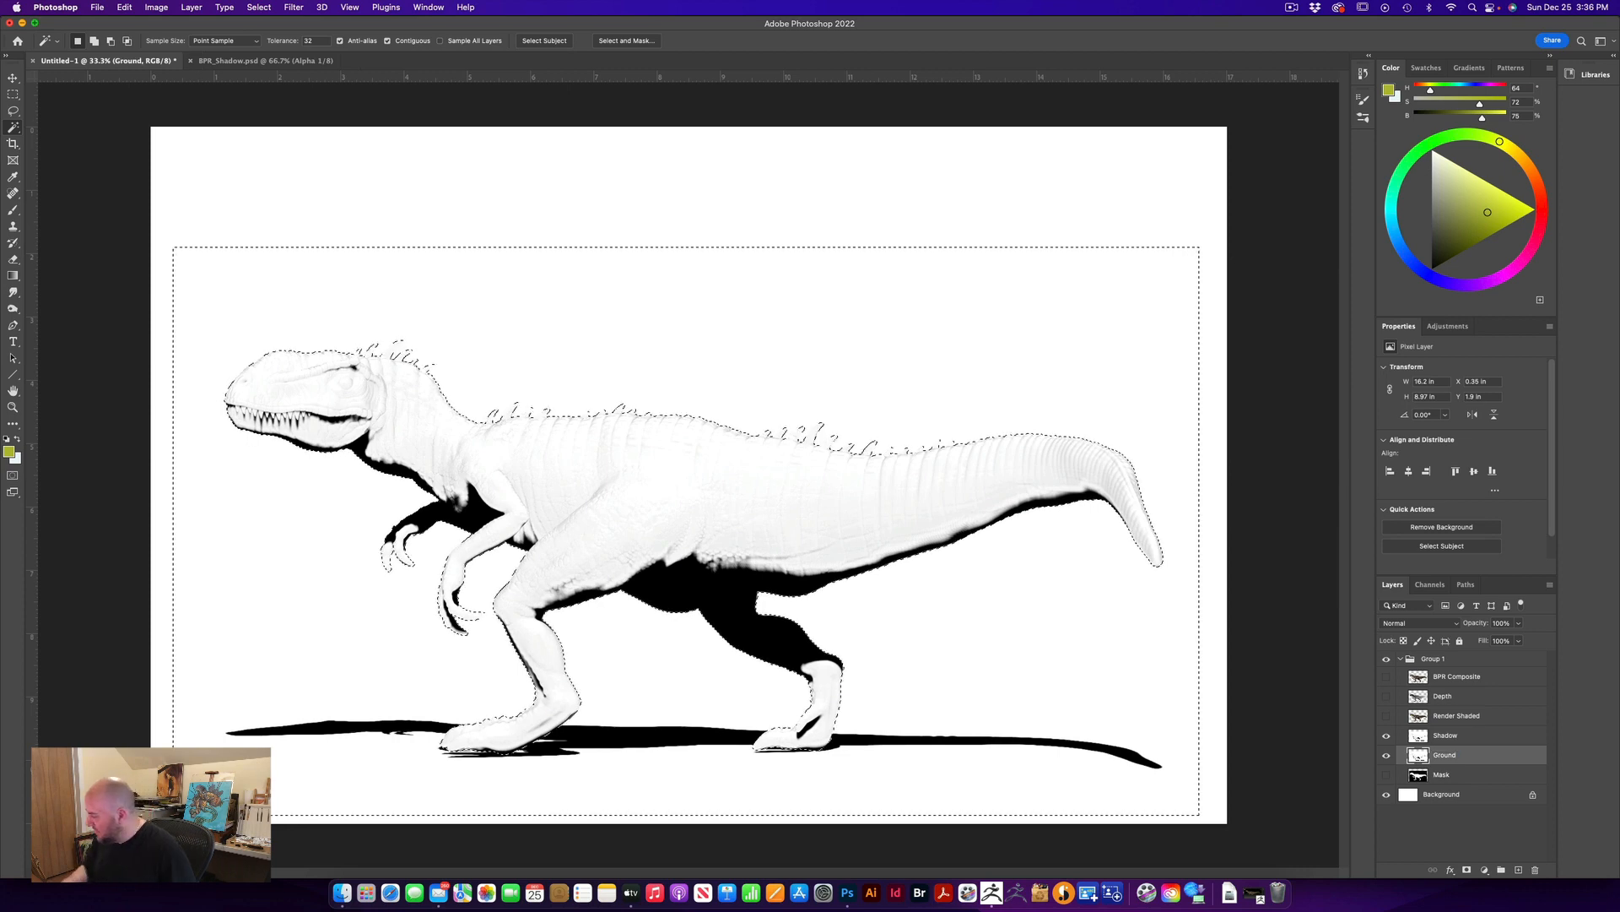
Delete everything outside the dinosaur on the Shadow layer, then hide it and show only the Ground layer for editing
{"action": "left_click", "coordinate": [1466, 740]}
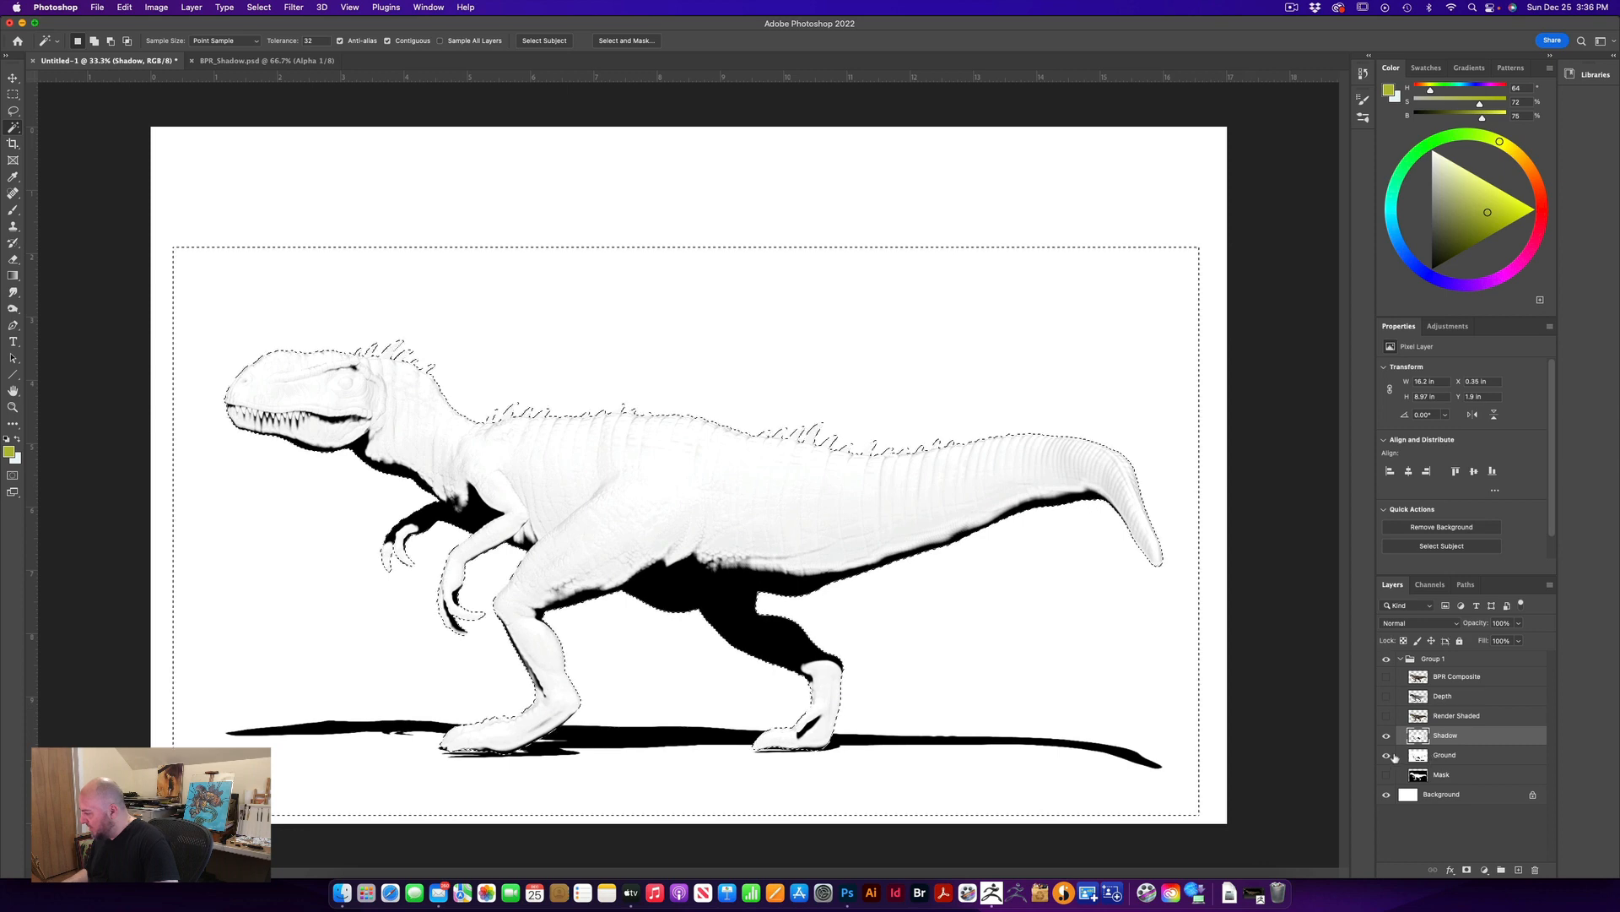
{"action": "left_click", "coordinate": [1387, 756]}
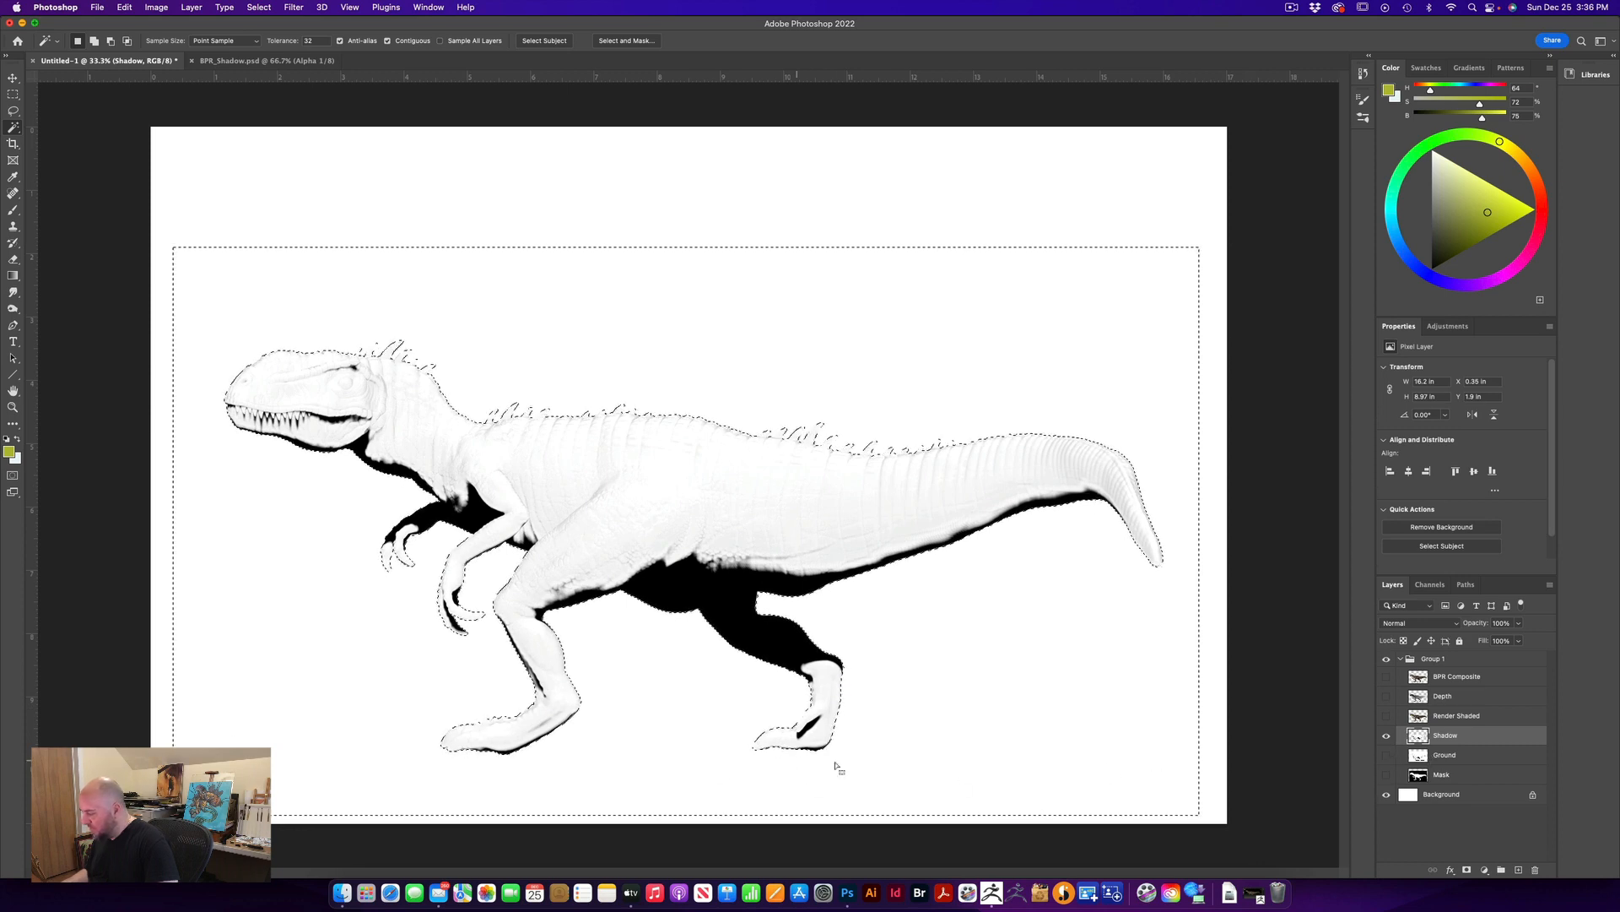
{"action": "left_click", "coordinate": [1430, 757]}
{"action": "left_click", "coordinate": [1387, 754]}
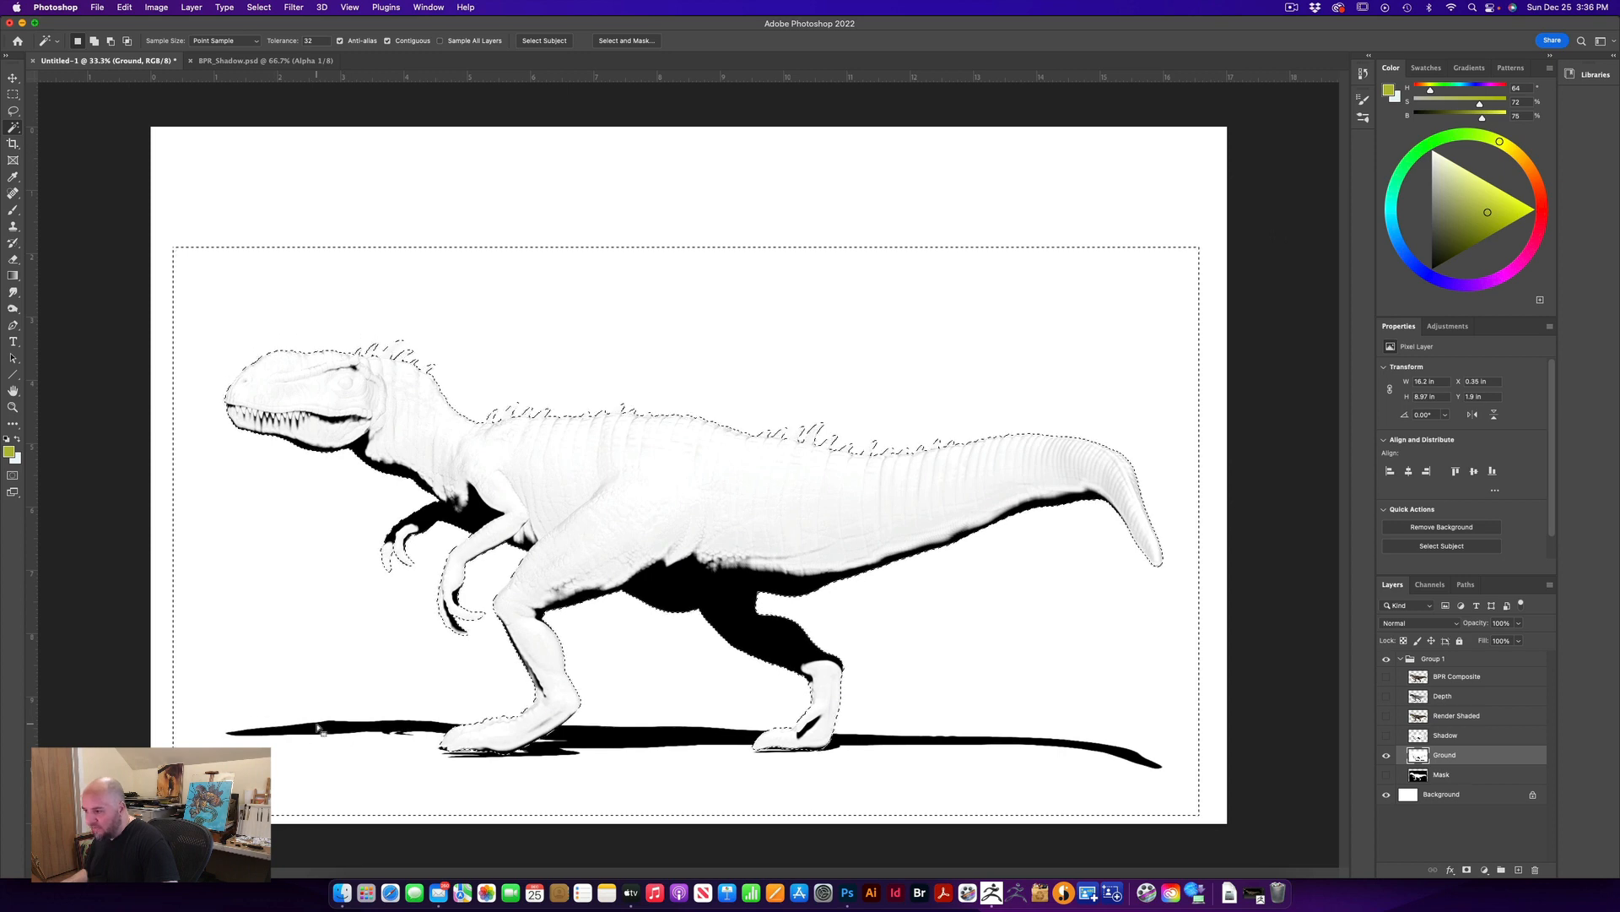
Drop the dinosaur selection and delete a full-width rectangular area, about 17 × 5.2 in, covering the body on the Ground layer
{"action": "left_click", "coordinate": [259, 7]}
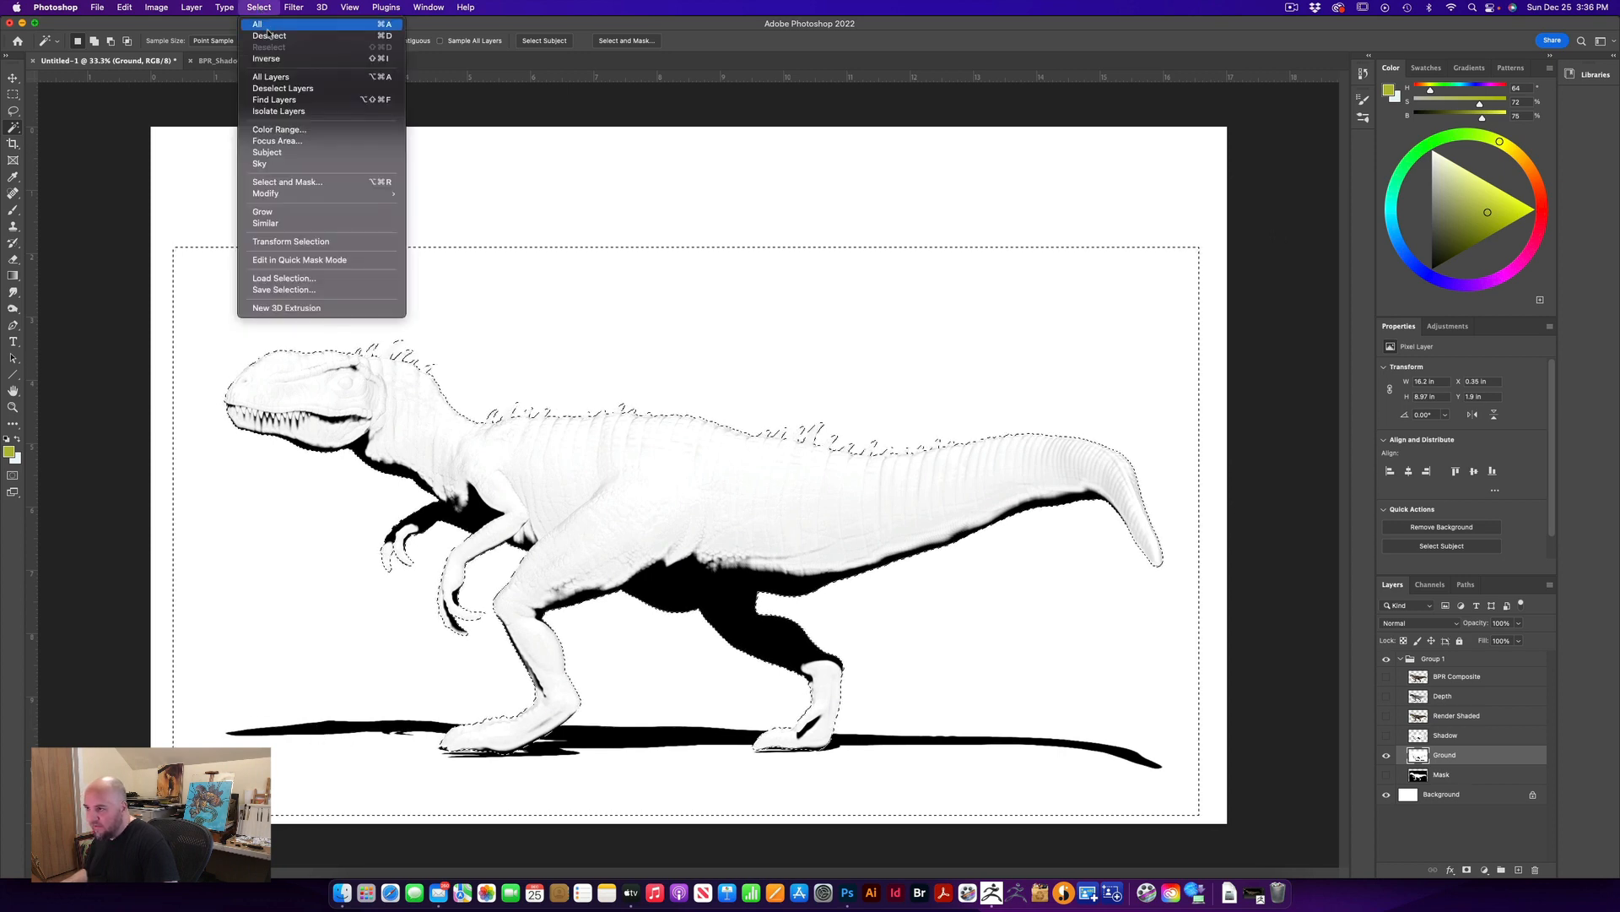
{"action": "left_click", "coordinate": [268, 37]}
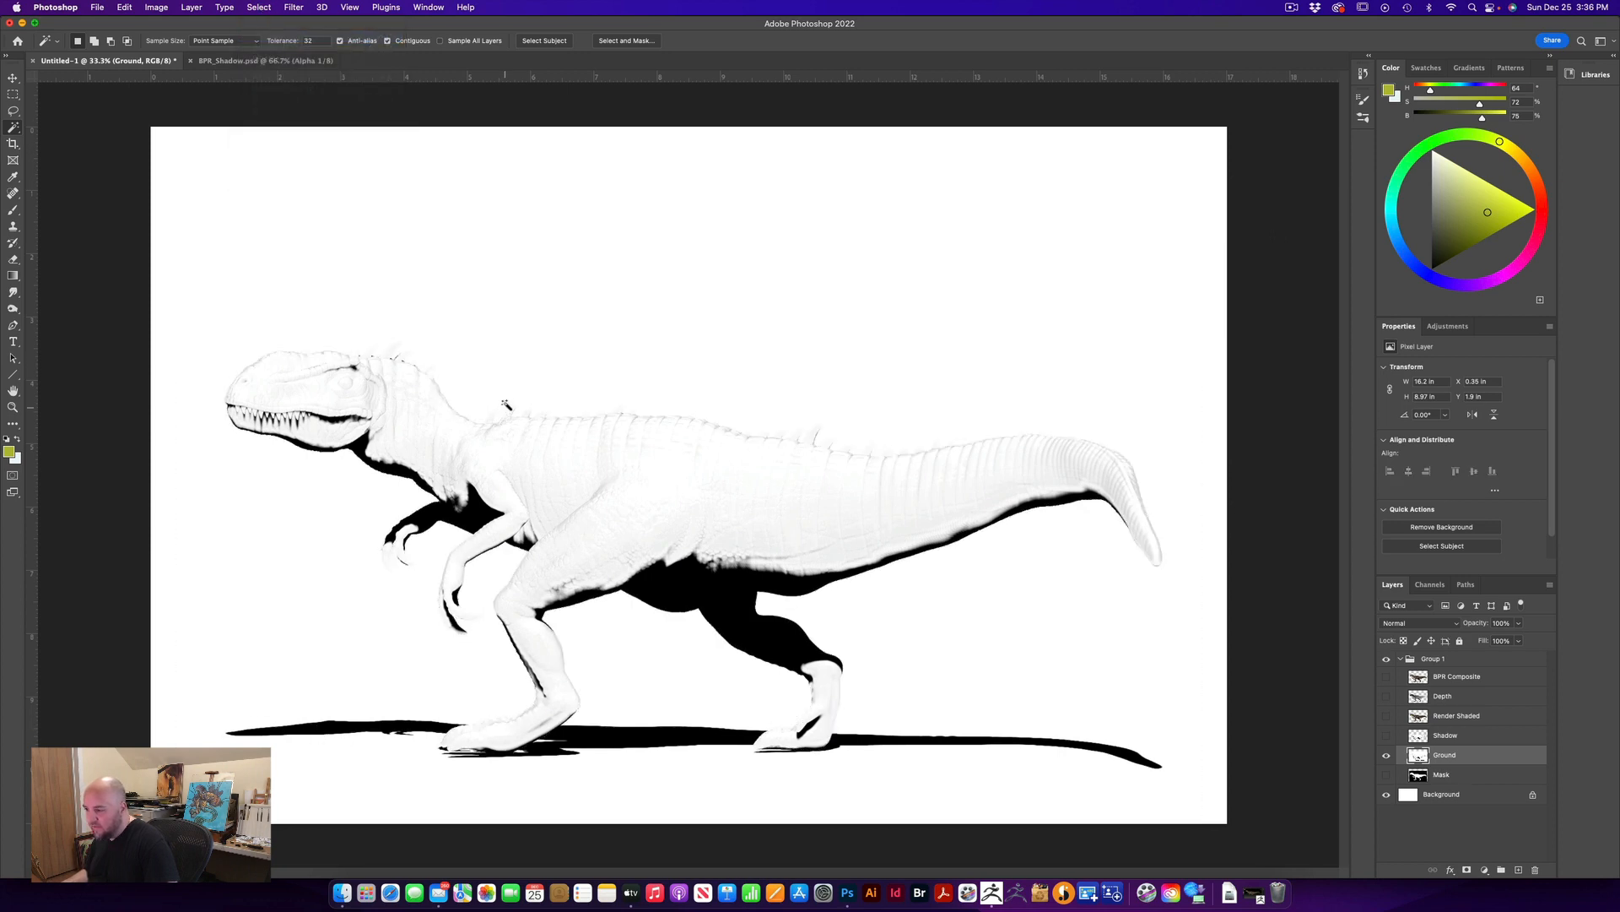
{"action": "left_click", "coordinate": [14, 94]}
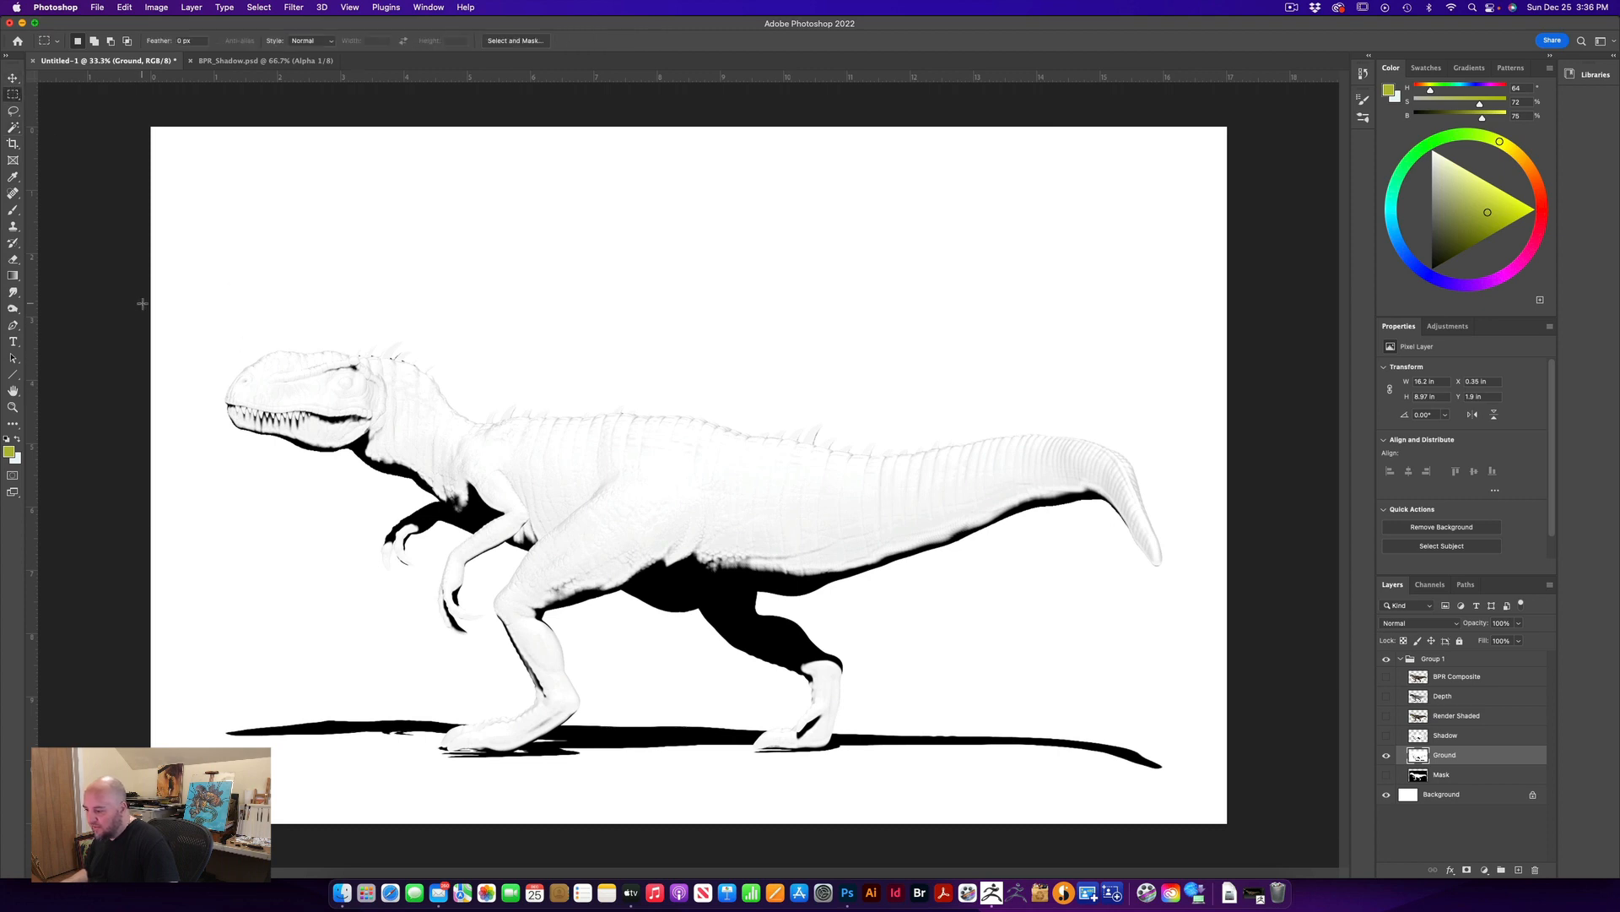
{"action": "left_click_drag", "start_coordinate": [142, 303], "coordinate": [1228, 635]}
{"action": "key", "text": "Delete"}
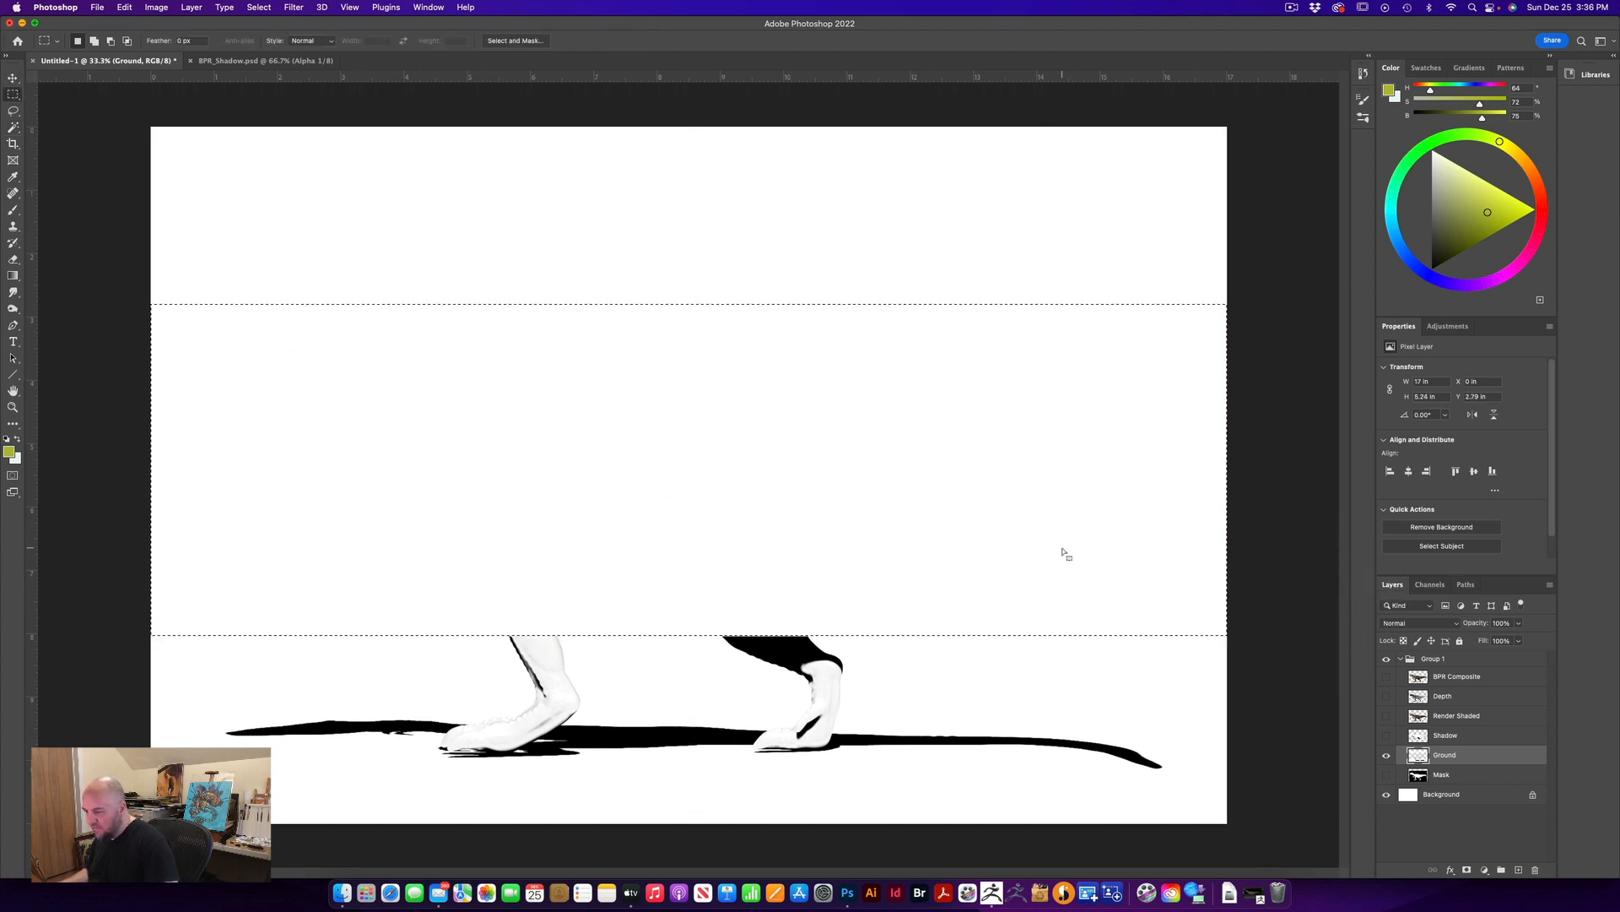
Delete a rectangular strip of the legs just above the ground shadow on the Ground layer, about 1.8 in high, and deselect
{"action": "left_click", "coordinate": [135, 598]}
{"action": "left_click_drag", "start_coordinate": [169, 597], "coordinate": [1284, 713]}
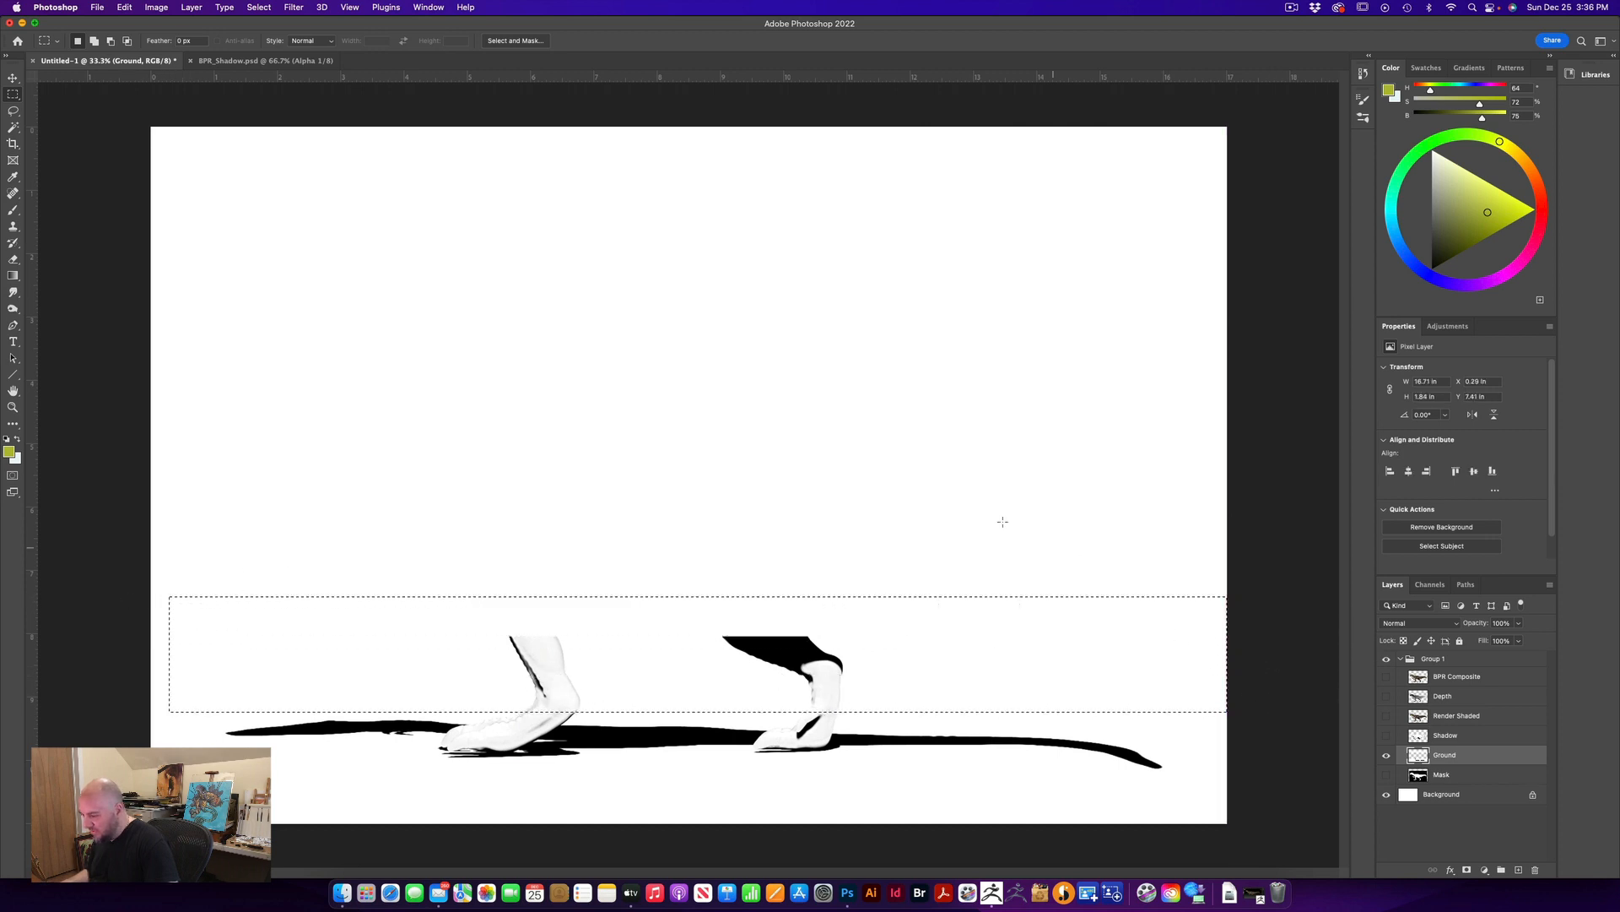
{"action": "key", "text": "Delete"}
{"action": "left_click", "coordinate": [412, 783]}
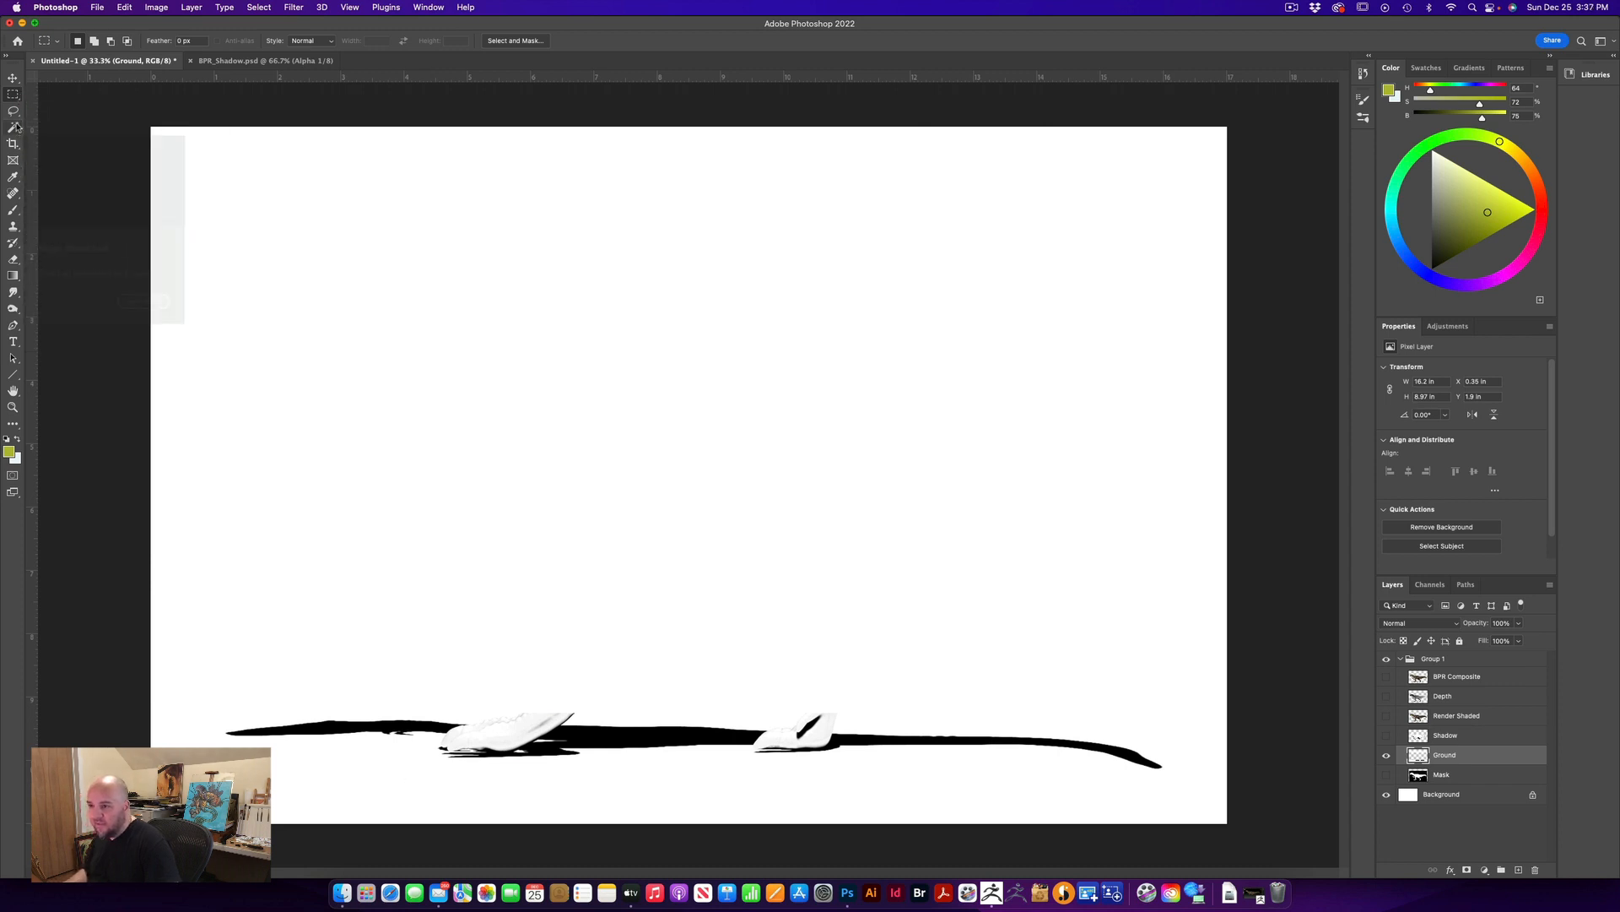
Select all the black sections of the ground shadow around the feet with the Magic Wand
{"action": "left_click", "coordinate": [14, 127]}
{"action": "left_click", "coordinate": [654, 740]}
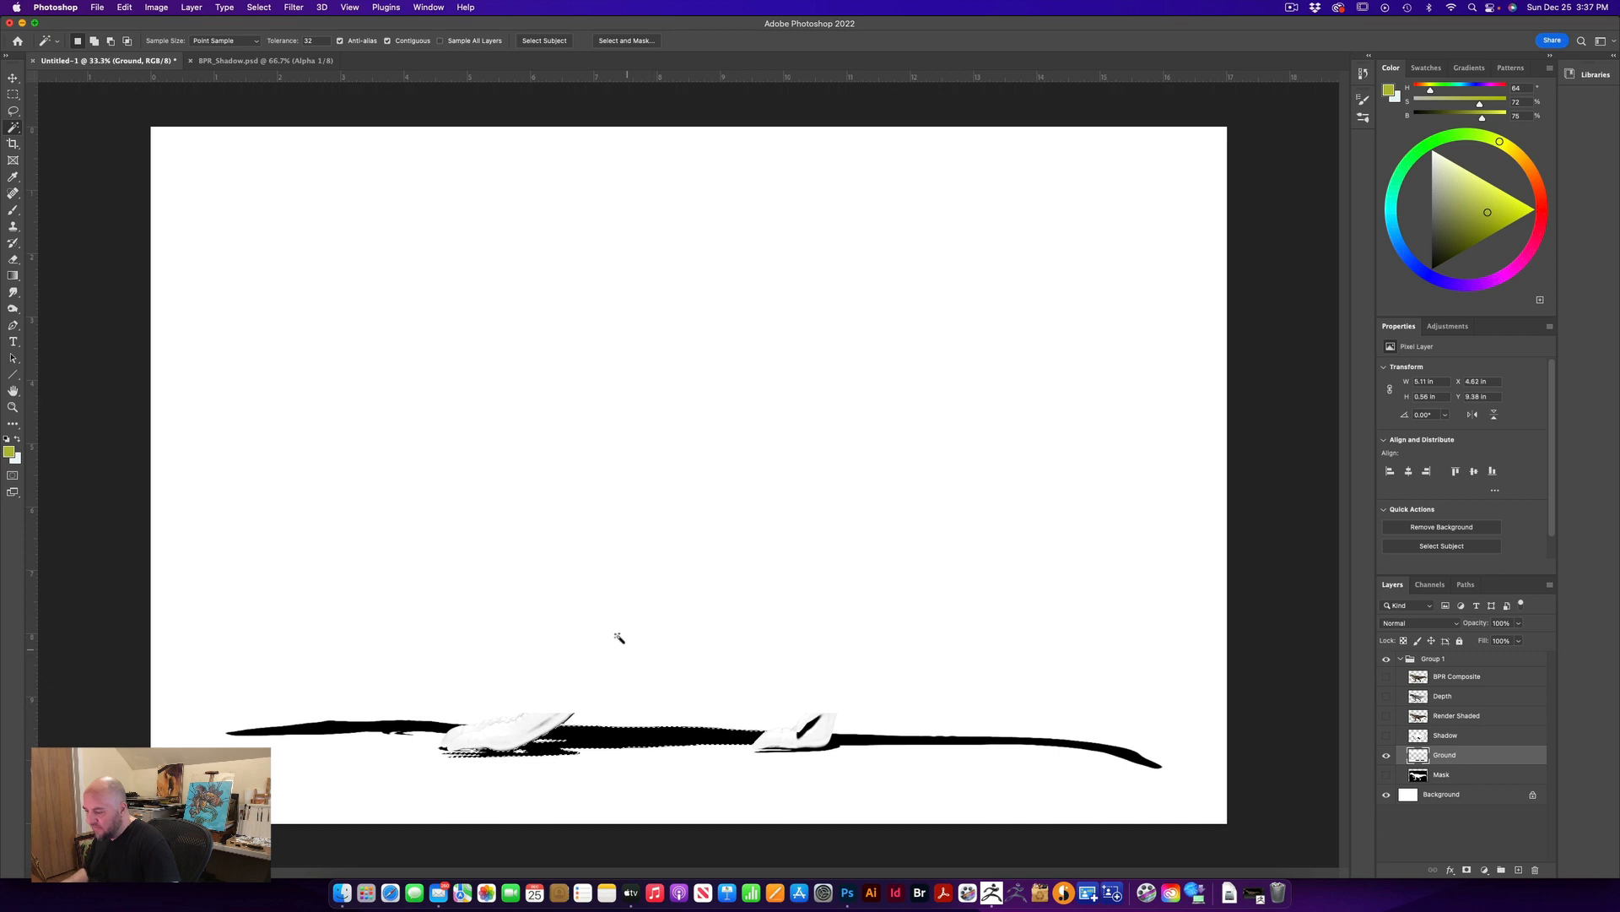
{"action": "left_click", "coordinate": [365, 728], "text": "shift"}
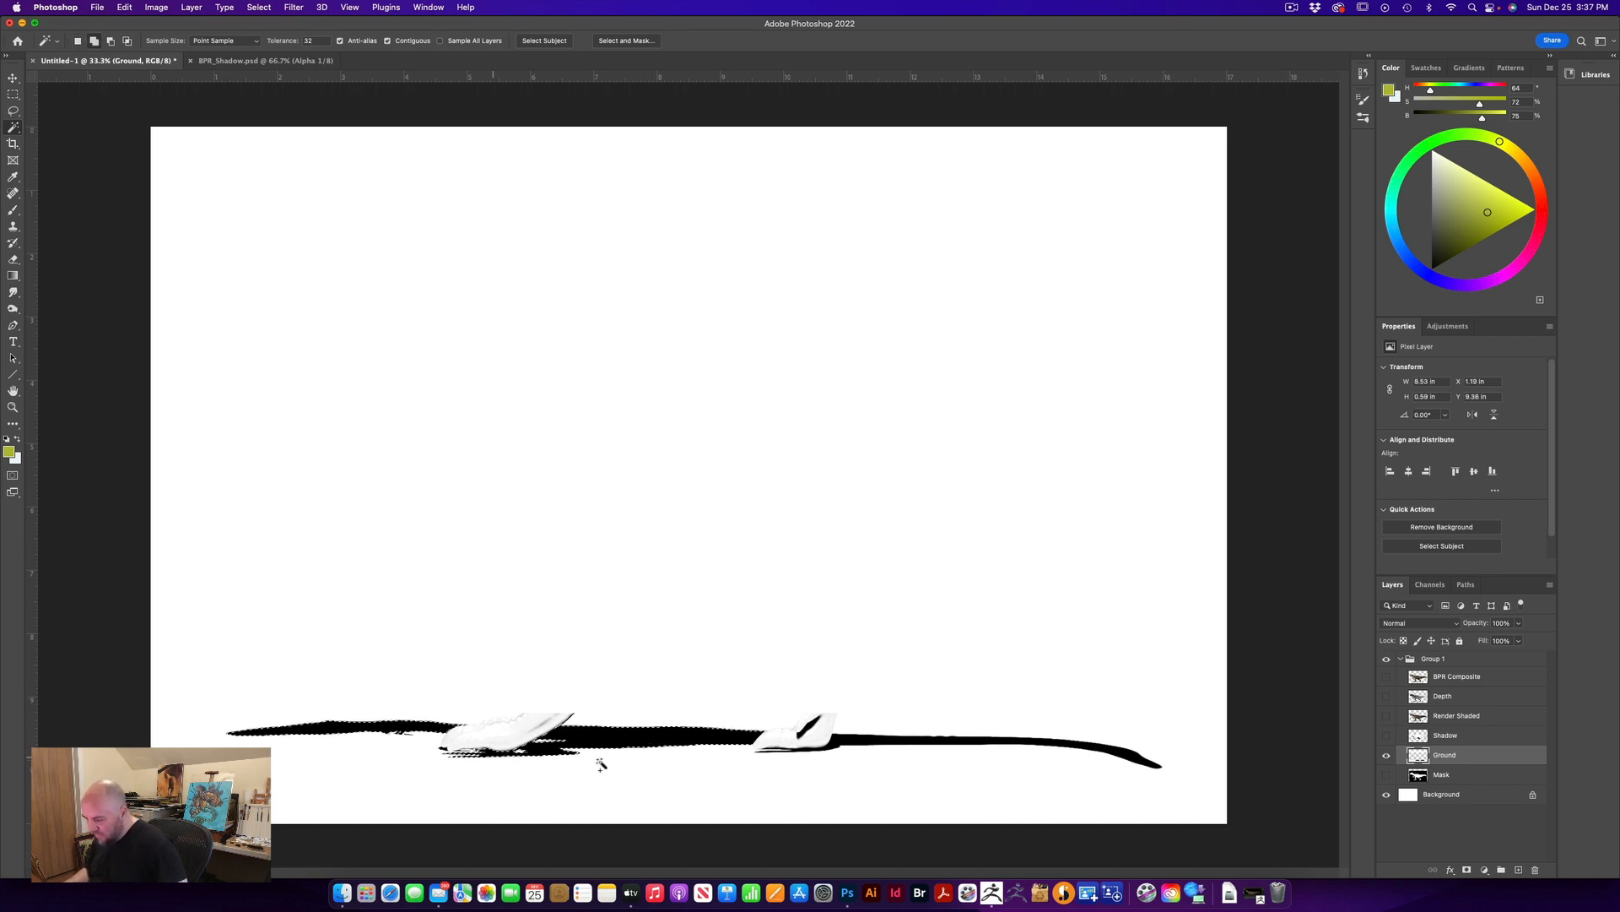
{"action": "left_click", "coordinate": [919, 743], "text": "shift"}
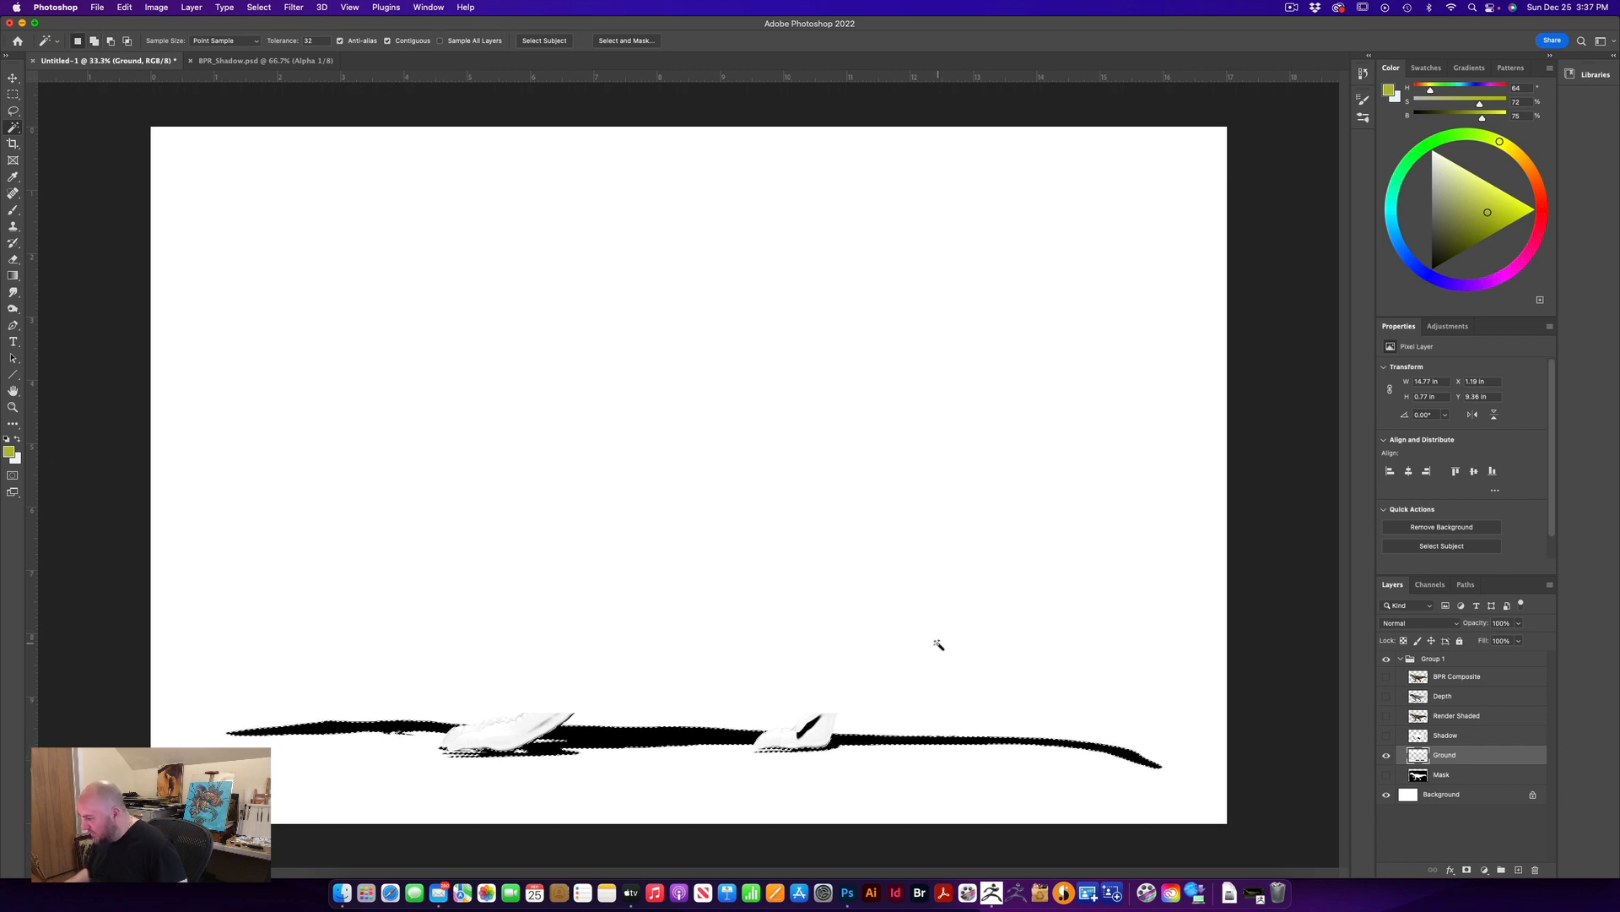
Invert the selection, delete the feet and remaining white from the Ground layer, and deselect
{"action": "left_click", "coordinate": [259, 7]}
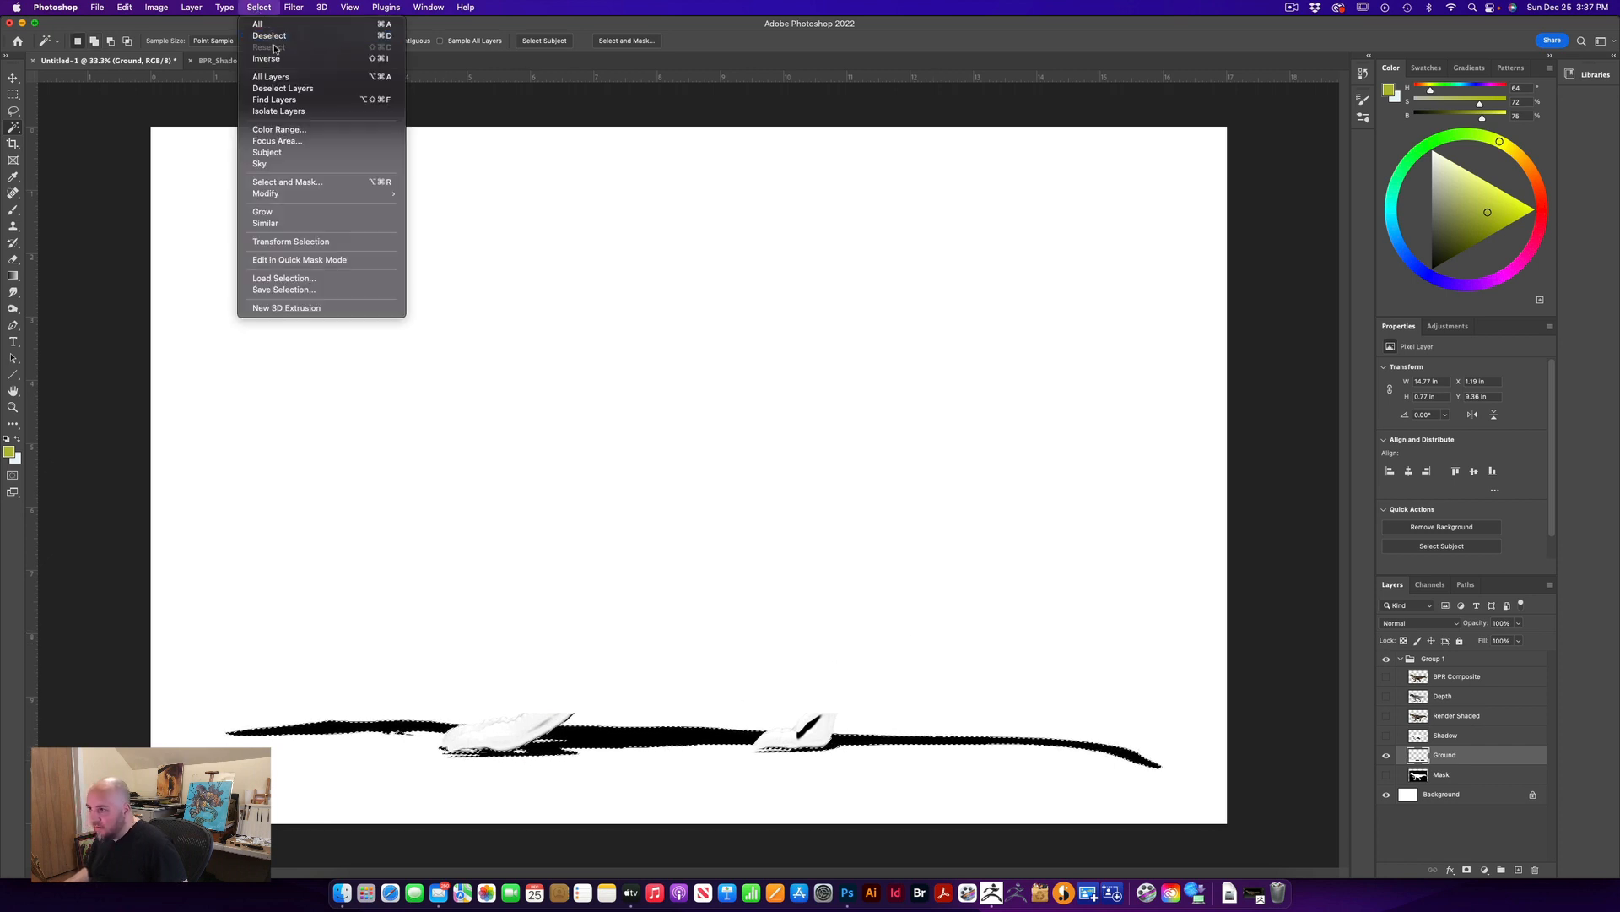
{"action": "left_click", "coordinate": [275, 66]}
{"action": "key", "text": "Delete"}
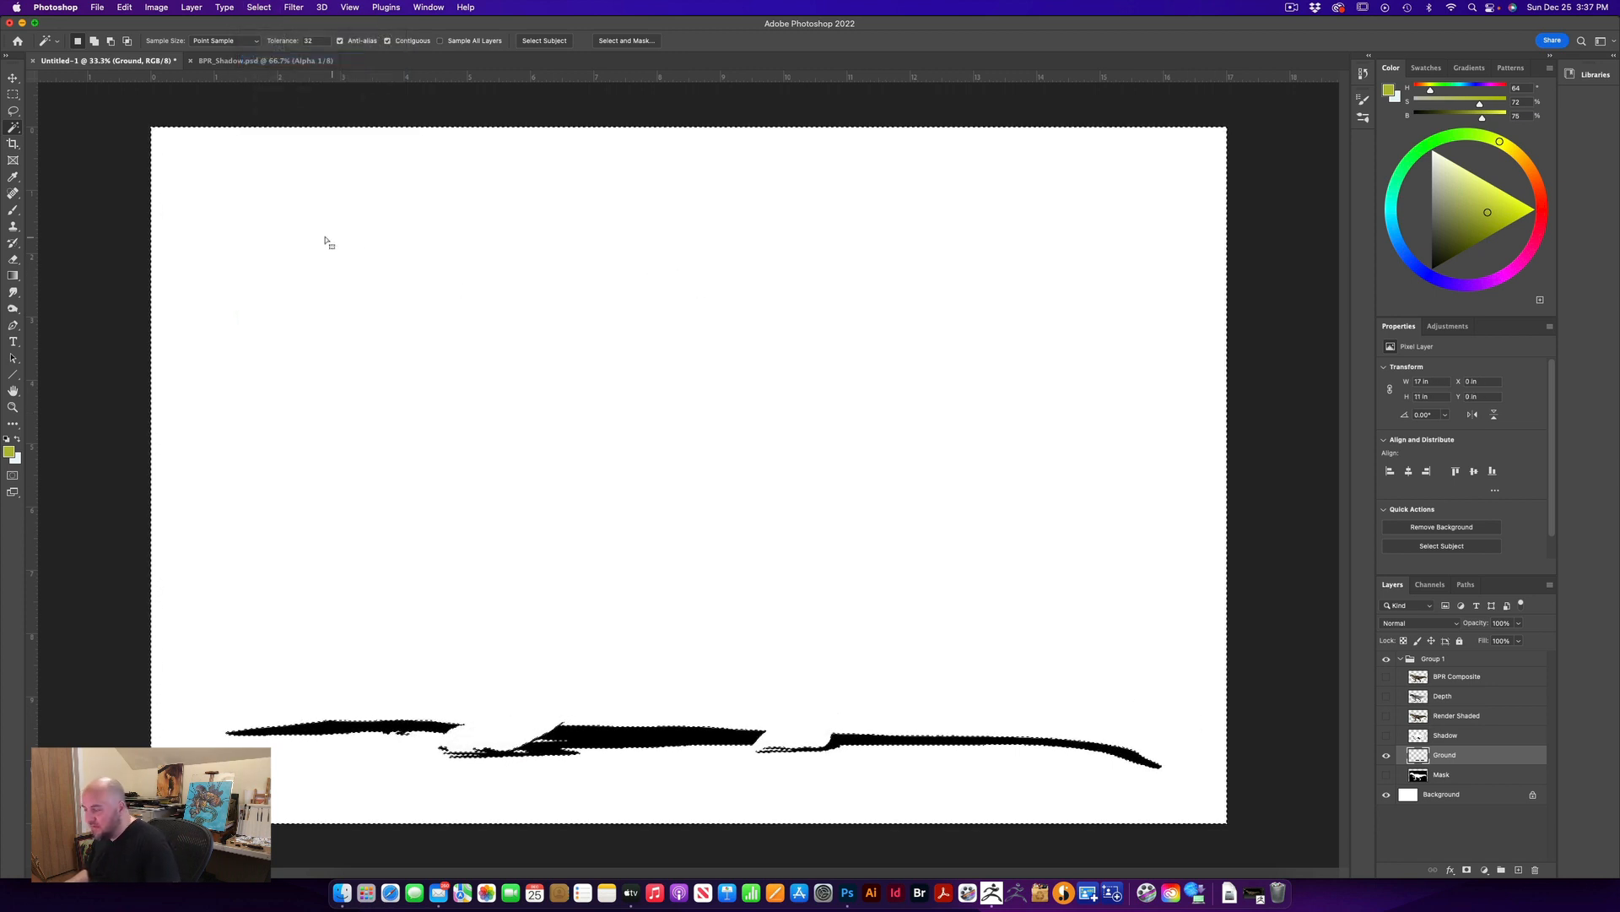
{"action": "left_click", "coordinate": [261, 7]}
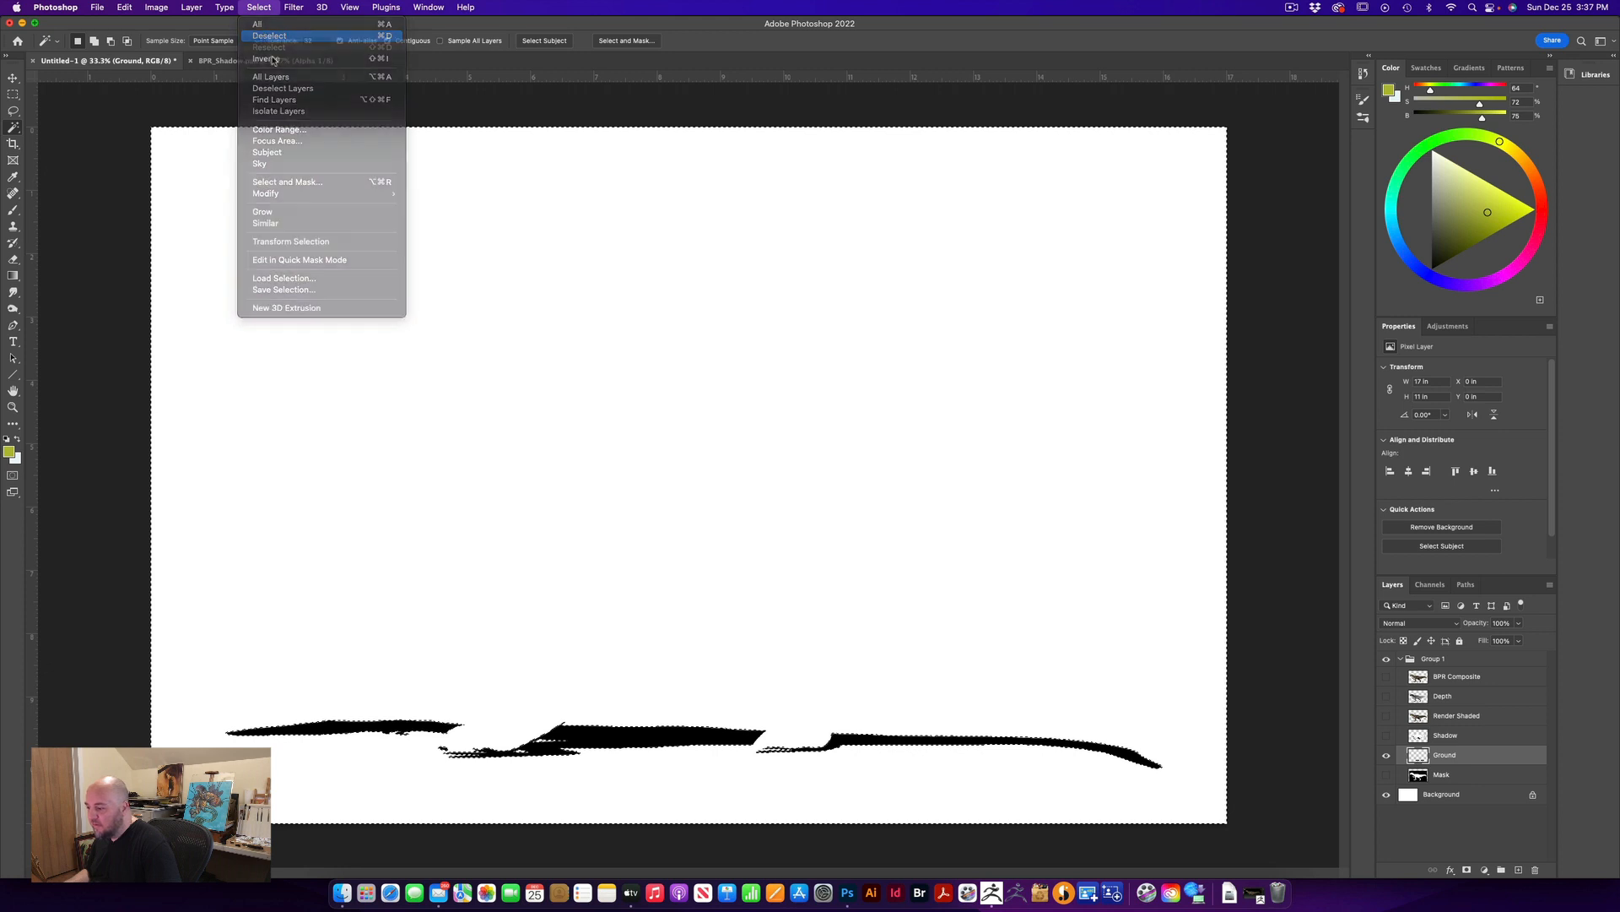
{"action": "left_click", "coordinate": [266, 39]}
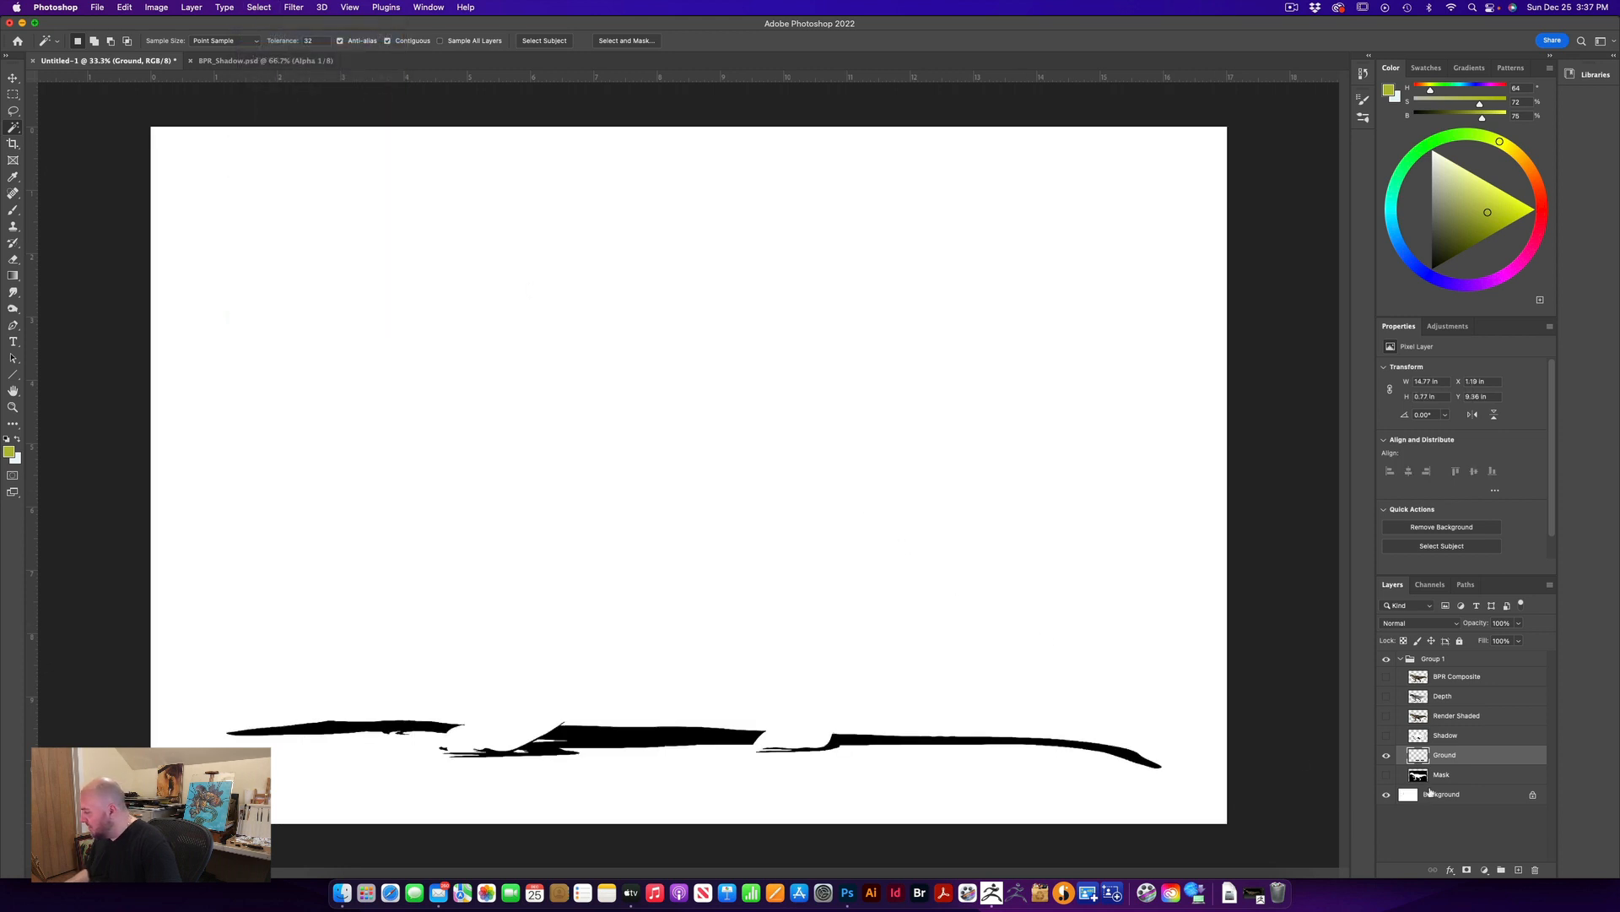
Activate the Brush tool and sample black from the ground shadow beside the front foot gap
{"action": "key", "text": "super+plus"}
{"action": "key", "text": "super+plus"}
{"action": "left_click_drag", "start_coordinate": [618, 595], "coordinate": [1060, 245]}
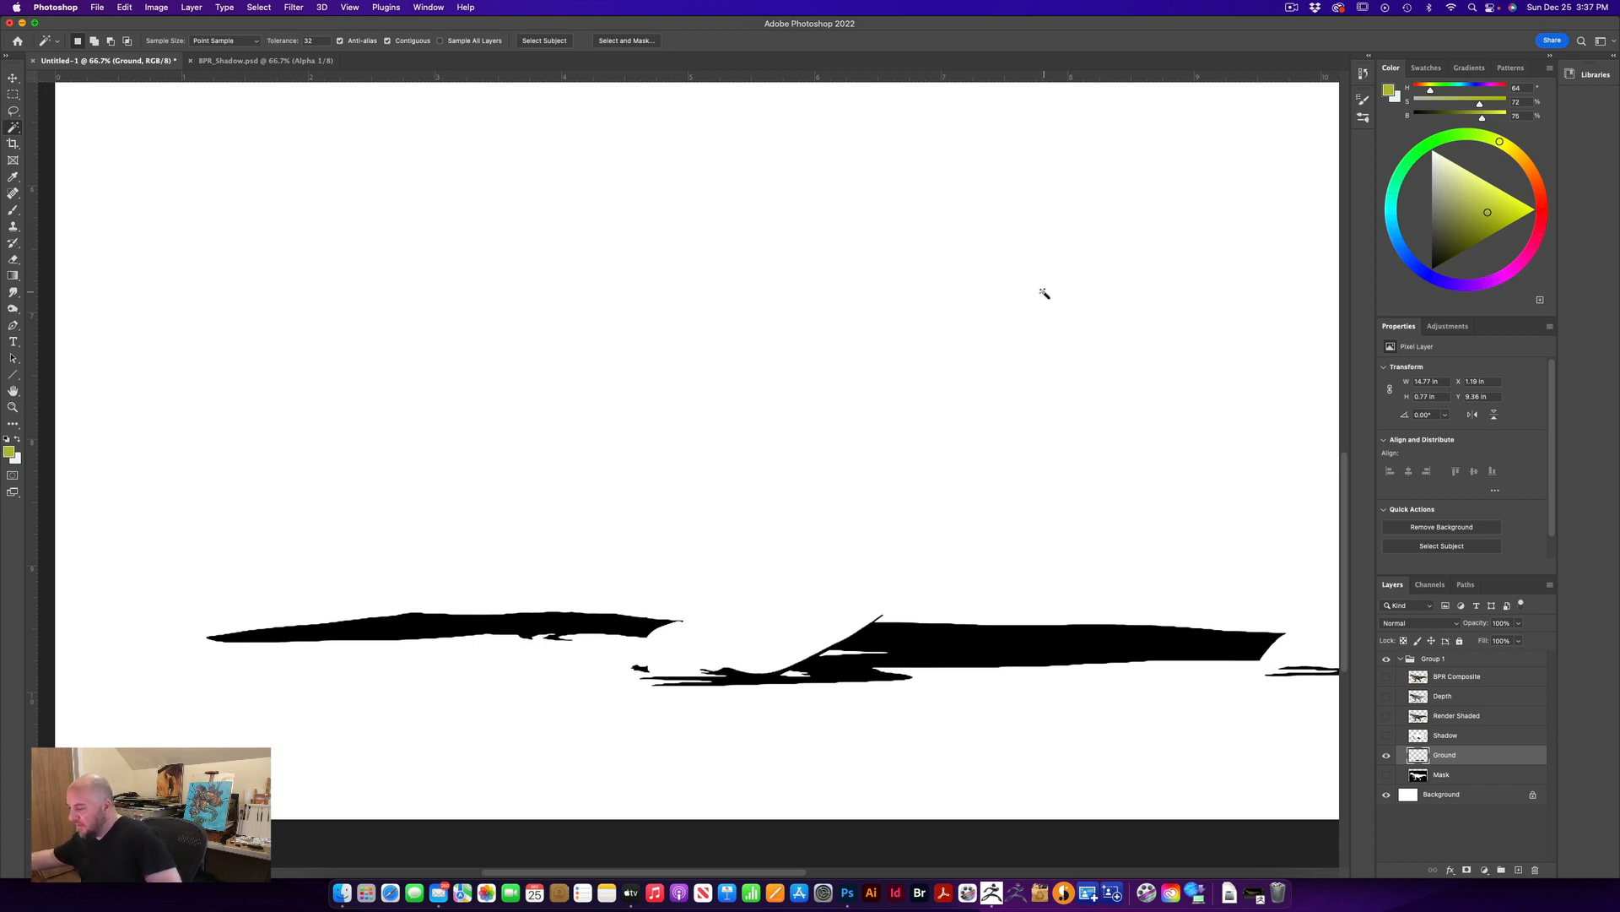
{"action": "left_click", "coordinate": [13, 209]}
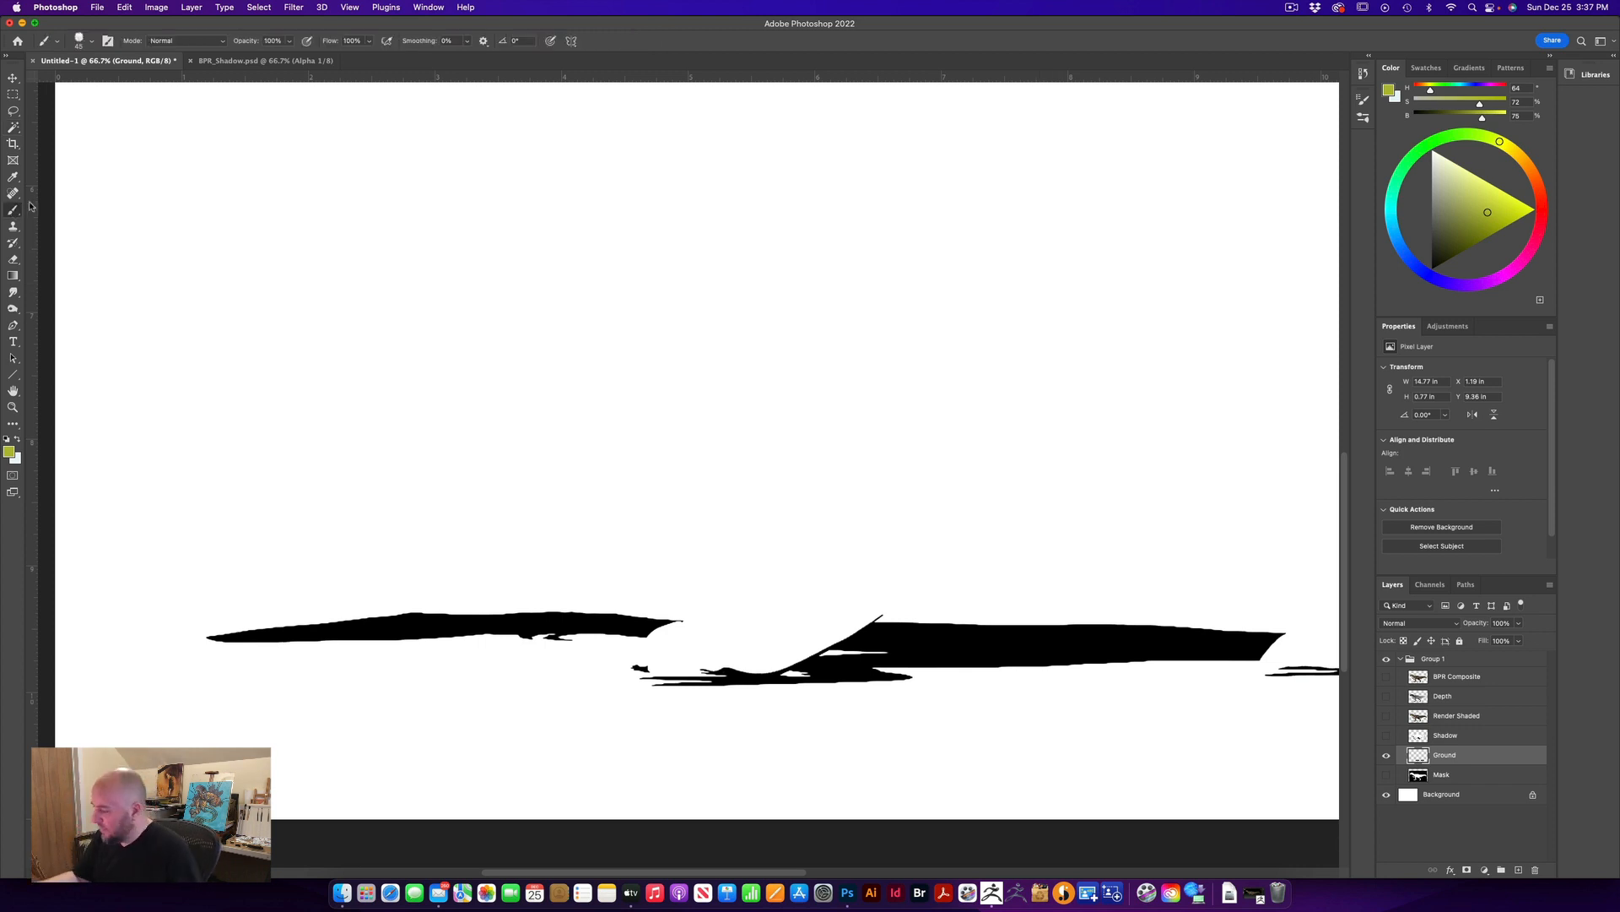
{"action": "left_click", "coordinate": [893, 629], "text": "alt"}
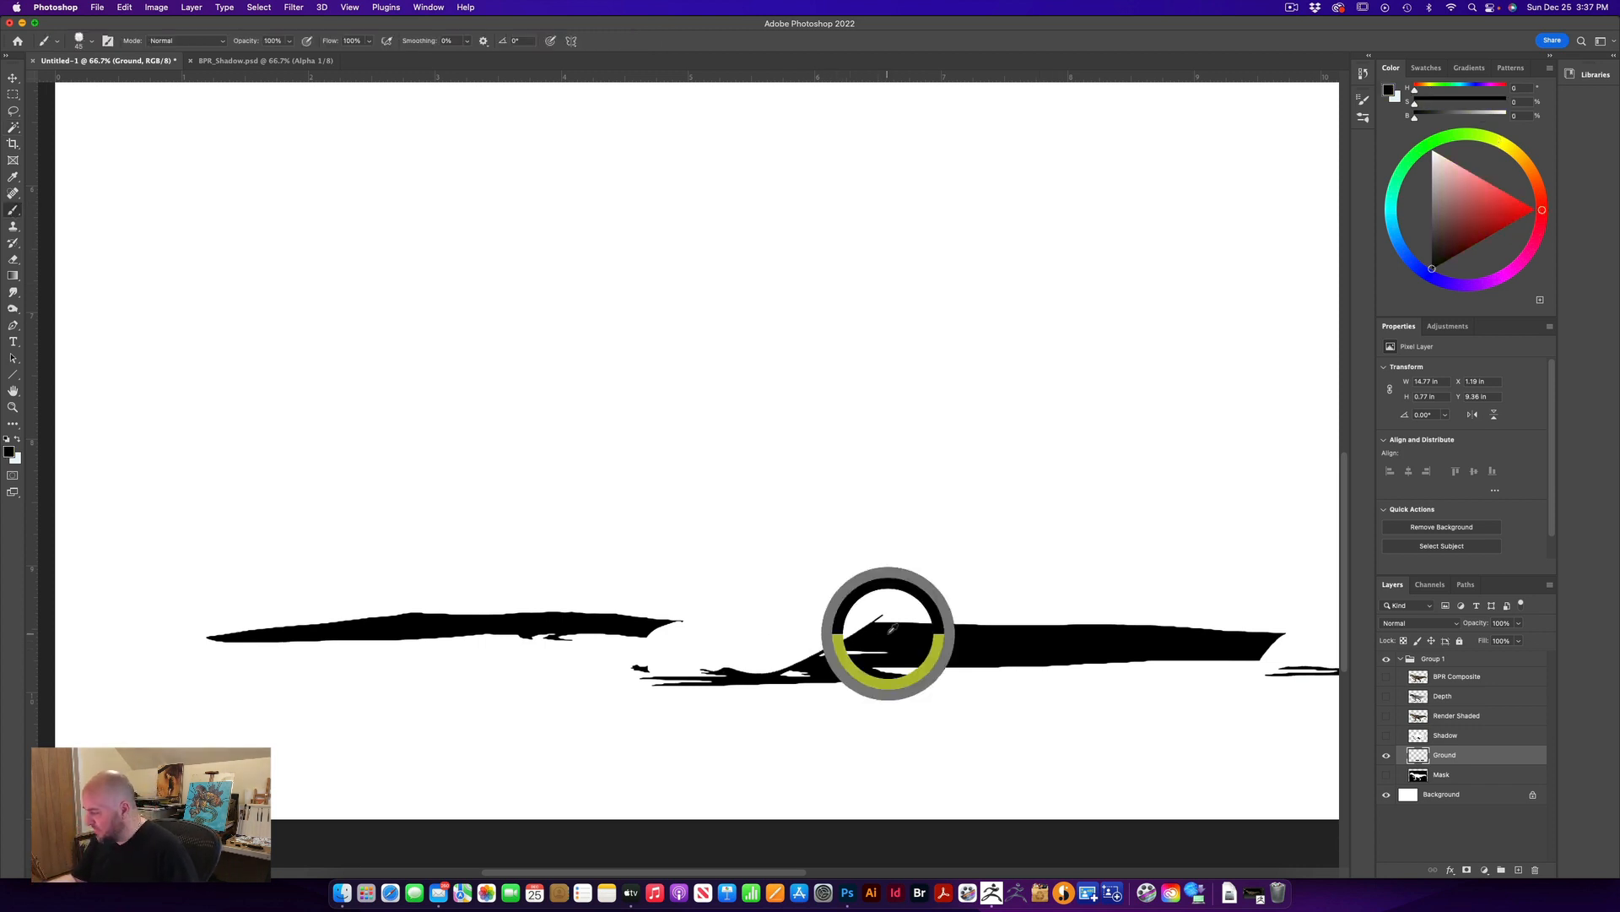
{"action": "key", "text": "super+equal"}
{"action": "key", "text": "super+equal"}
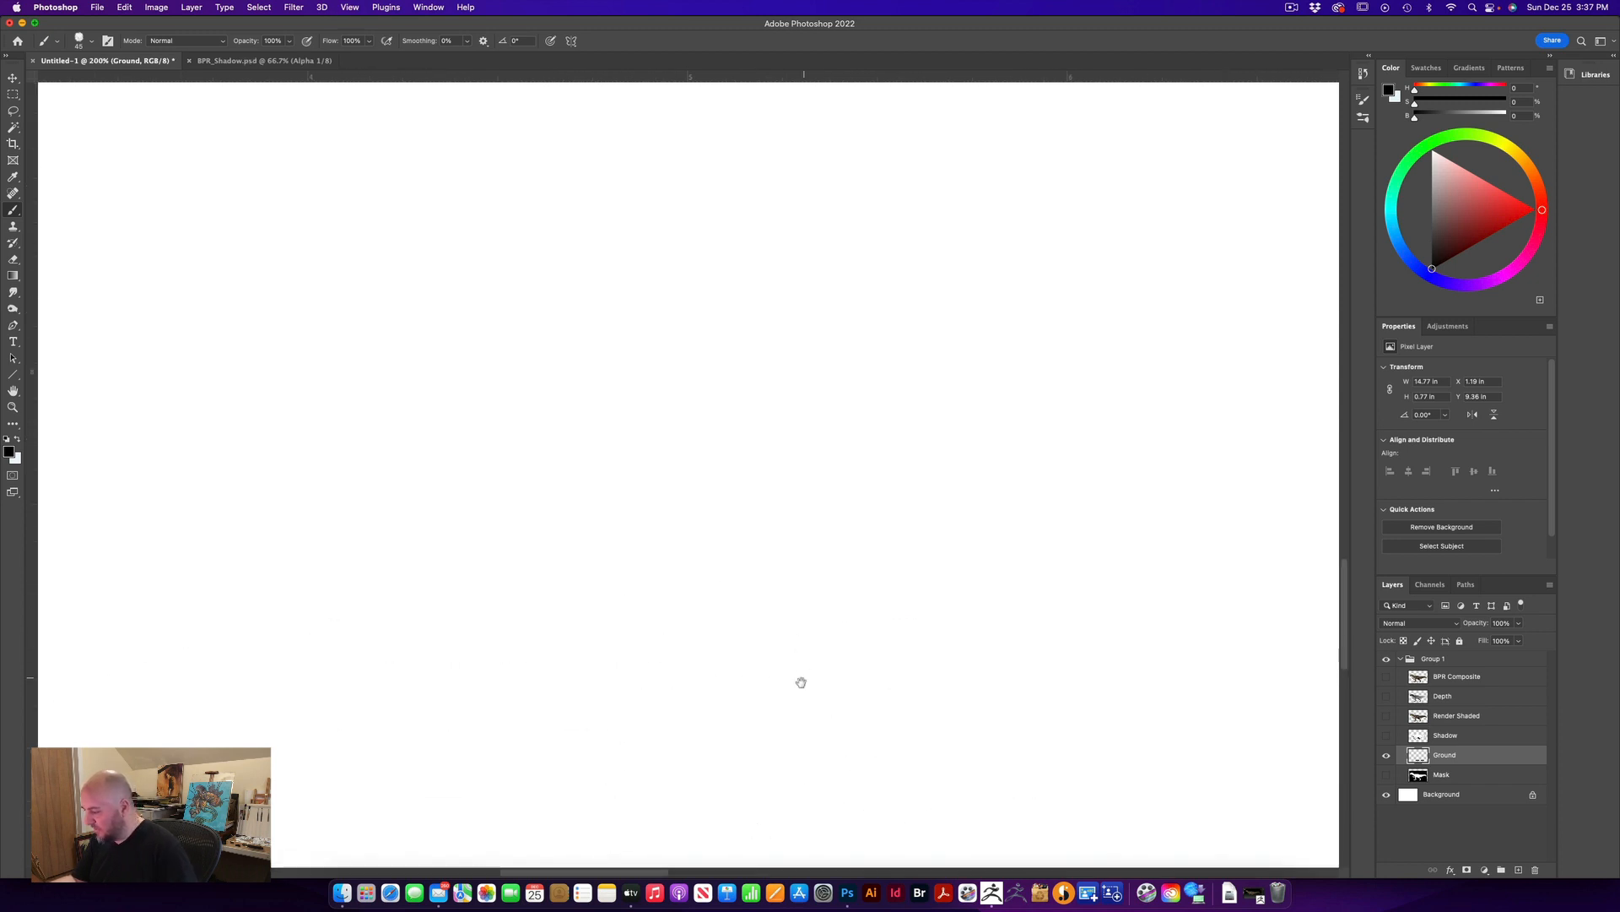
{"action": "mouse_move", "coordinate": [801, 682]}
{"action": "left_mouse_down"}
{"action": "mouse_move", "coordinate": [713, 448]}
{"action": "mouse_move", "coordinate": [616, 499]}
{"action": "left_mouse_up"}
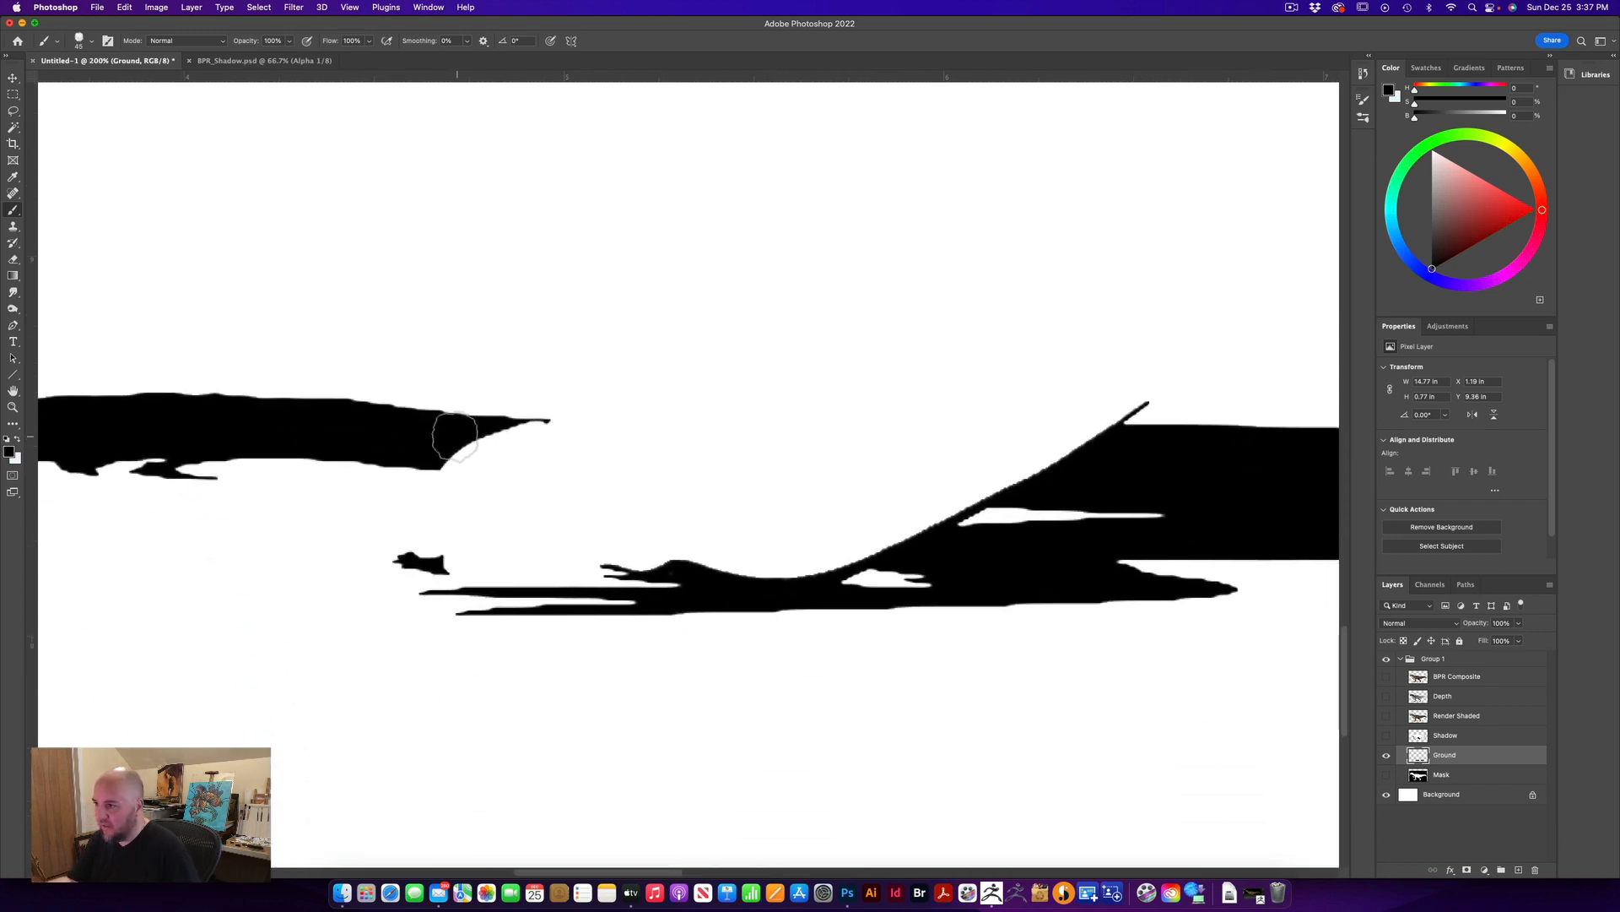
Choose the Hard Round Pressure Size brush and reduce its size to 20 px
{"action": "left_click", "coordinate": [80, 39]}
{"action": "left_click", "coordinate": [105, 289]}
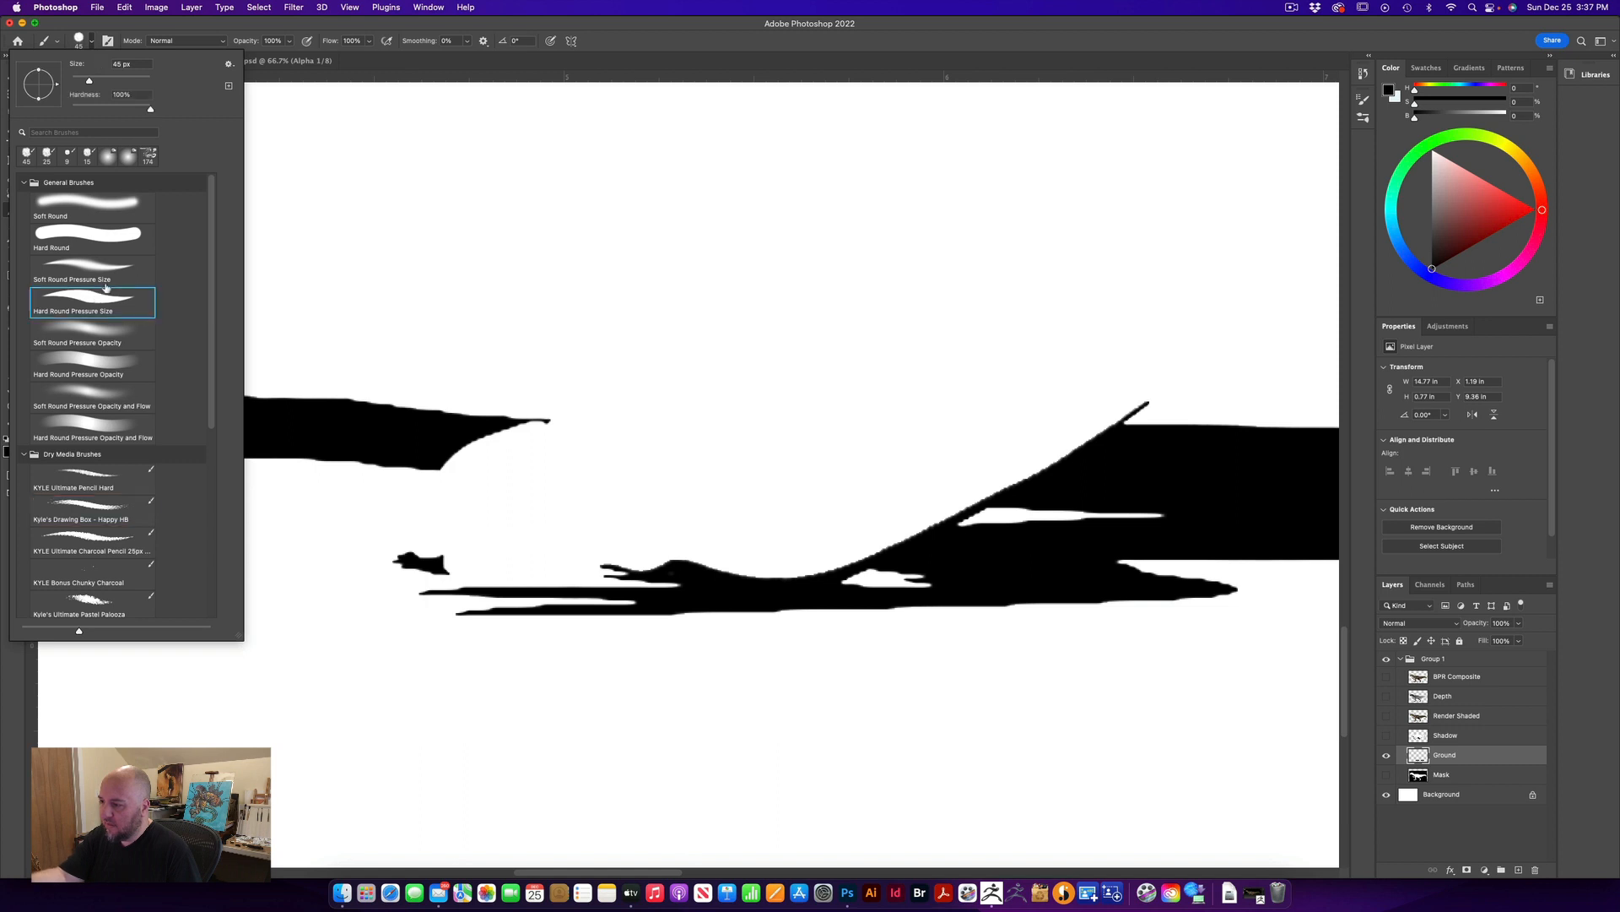
{"action": "key", "text": "Return"}
{"action": "key", "text": "bracketleft"}
{"action": "key", "text": "bracketleft"}
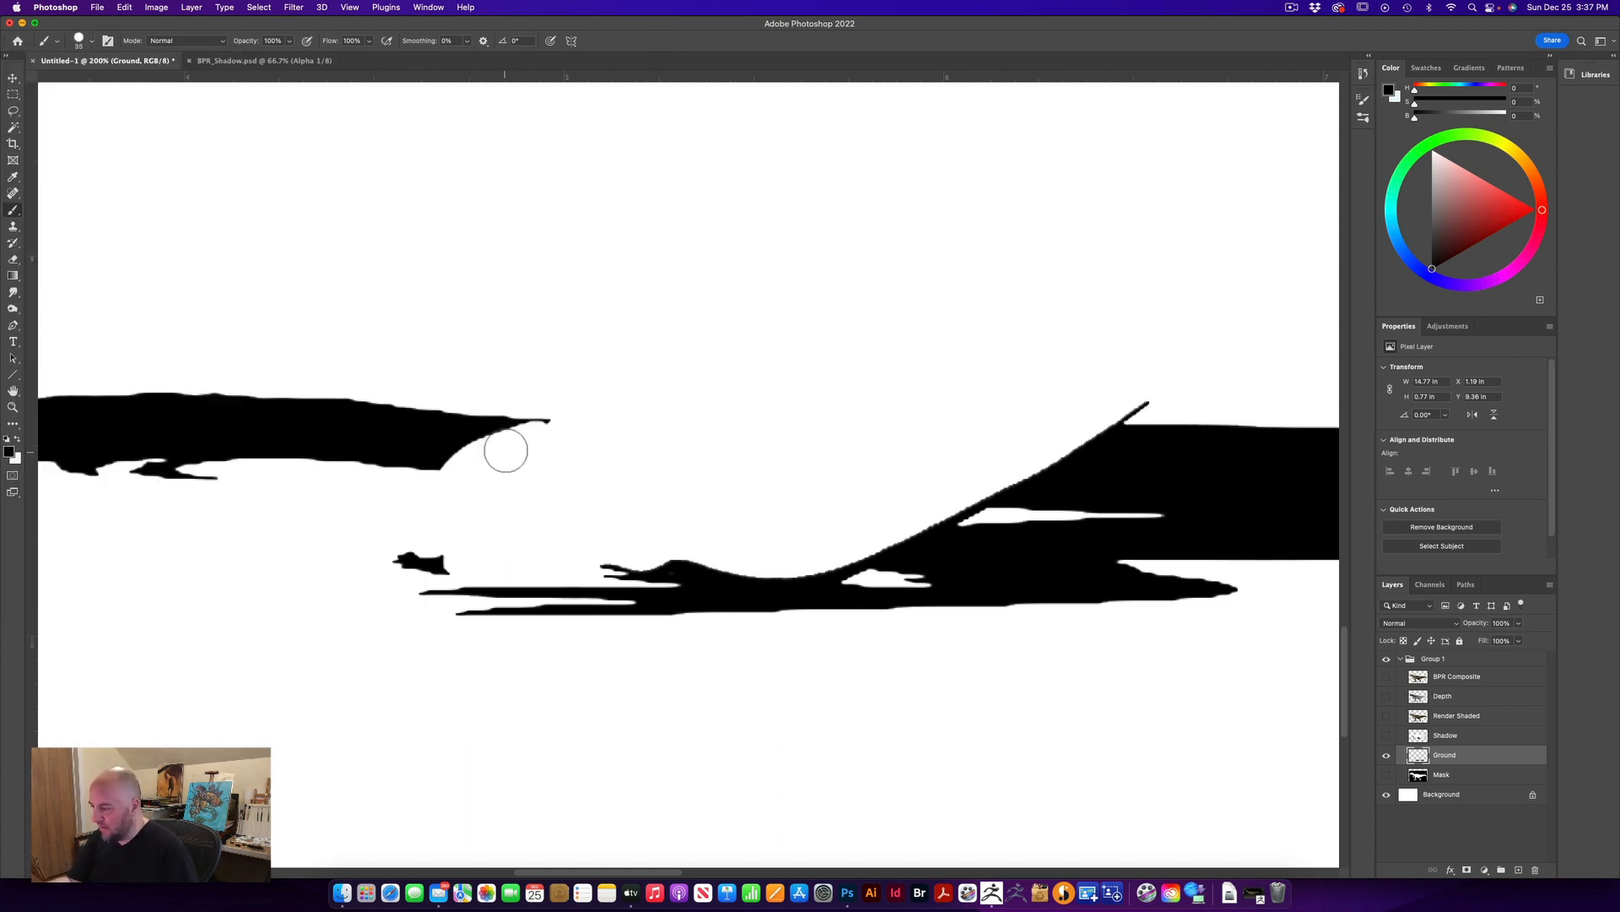
{"action": "key", "text": "bracketleft"}
{"action": "key", "text": "bracketleft"}
{"action": "key", "text": "bracketleft"}
Paint black across the front foot gap on the Ground layer, joining the shadow band to the lower shadow patches around the toes
{"action": "mouse_move", "coordinate": [517, 434]}
{"action": "left_mouse_down"}
{"action": "mouse_move", "coordinate": [662, 448]}
{"action": "mouse_move", "coordinate": [484, 431]}
{"action": "mouse_move", "coordinate": [839, 428]}
{"action": "left_mouse_up"}
{"action": "left_click_drag", "start_coordinate": [918, 429], "coordinate": [1144, 410]}
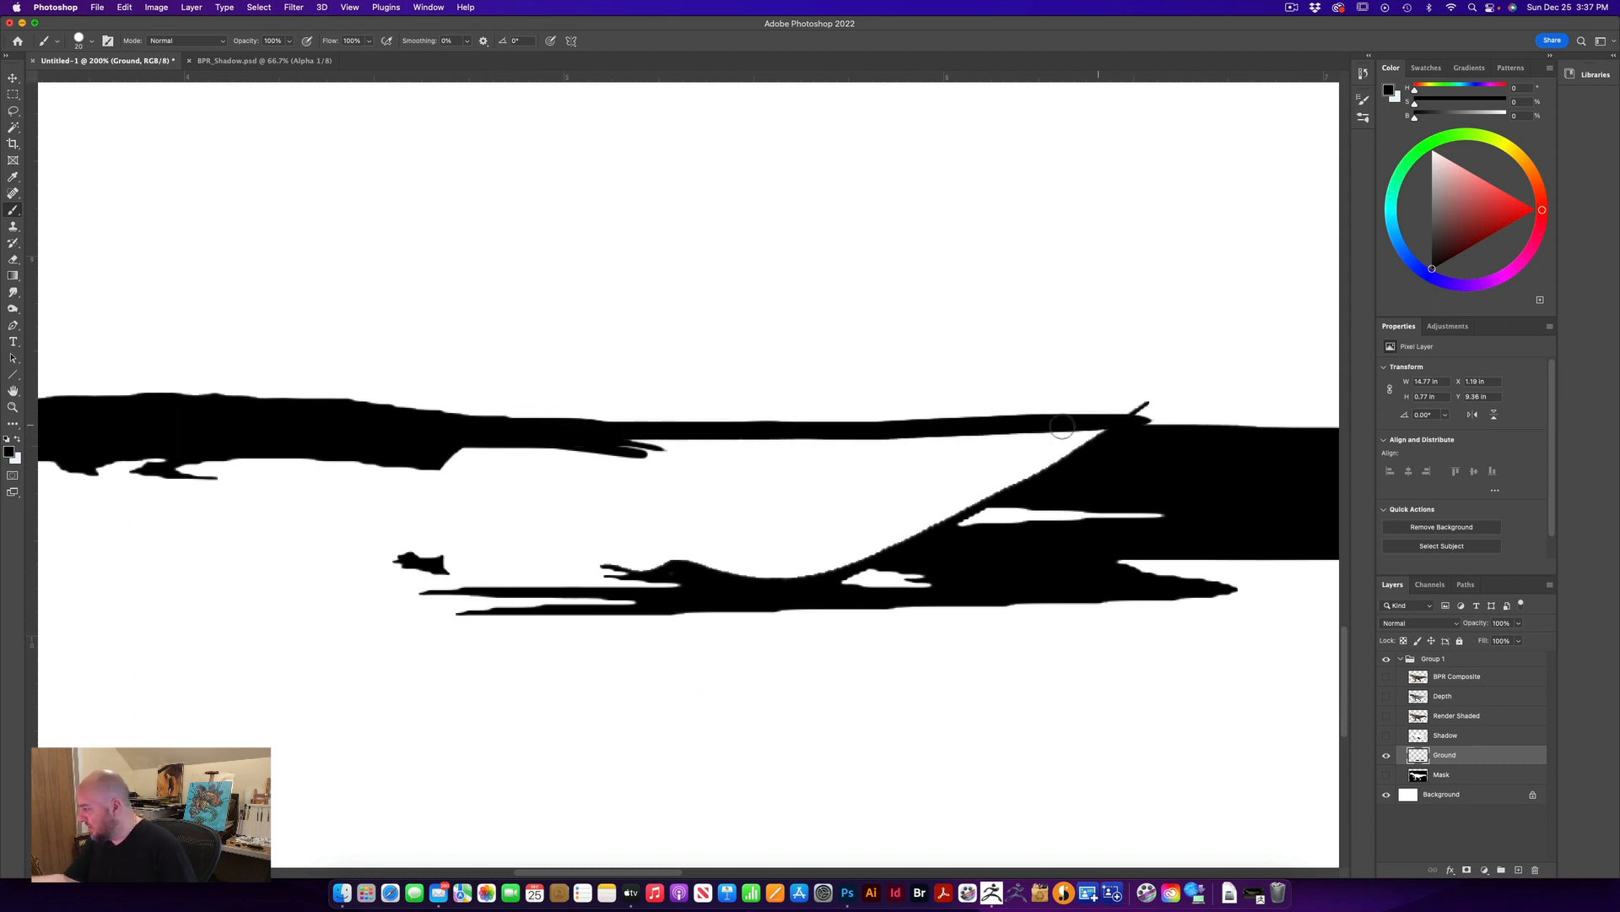
{"action": "mouse_move", "coordinate": [1027, 427]}
{"action": "left_mouse_down"}
{"action": "mouse_move", "coordinate": [1131, 435]}
{"action": "mouse_move", "coordinate": [371, 448]}
{"action": "mouse_move", "coordinate": [841, 468]}
{"action": "left_mouse_up"}
{"action": "left_click_drag", "start_coordinate": [559, 467], "coordinate": [1013, 477]}
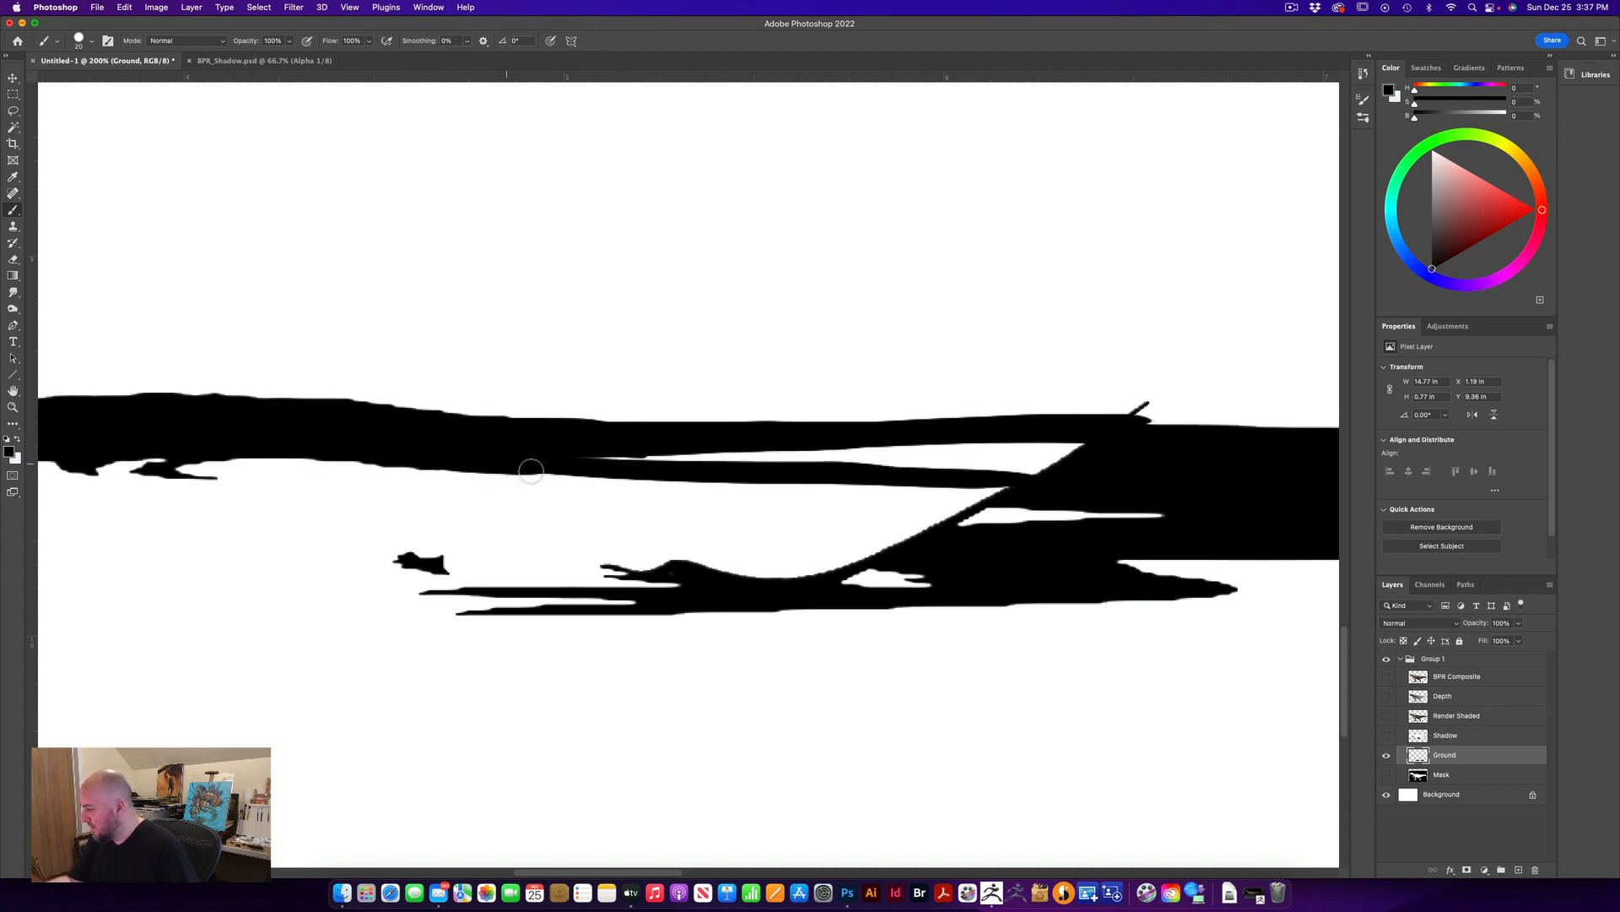
{"action": "left_click_drag", "start_coordinate": [531, 466], "coordinate": [1083, 490]}
{"action": "left_click_drag", "start_coordinate": [652, 473], "coordinate": [1119, 504]}
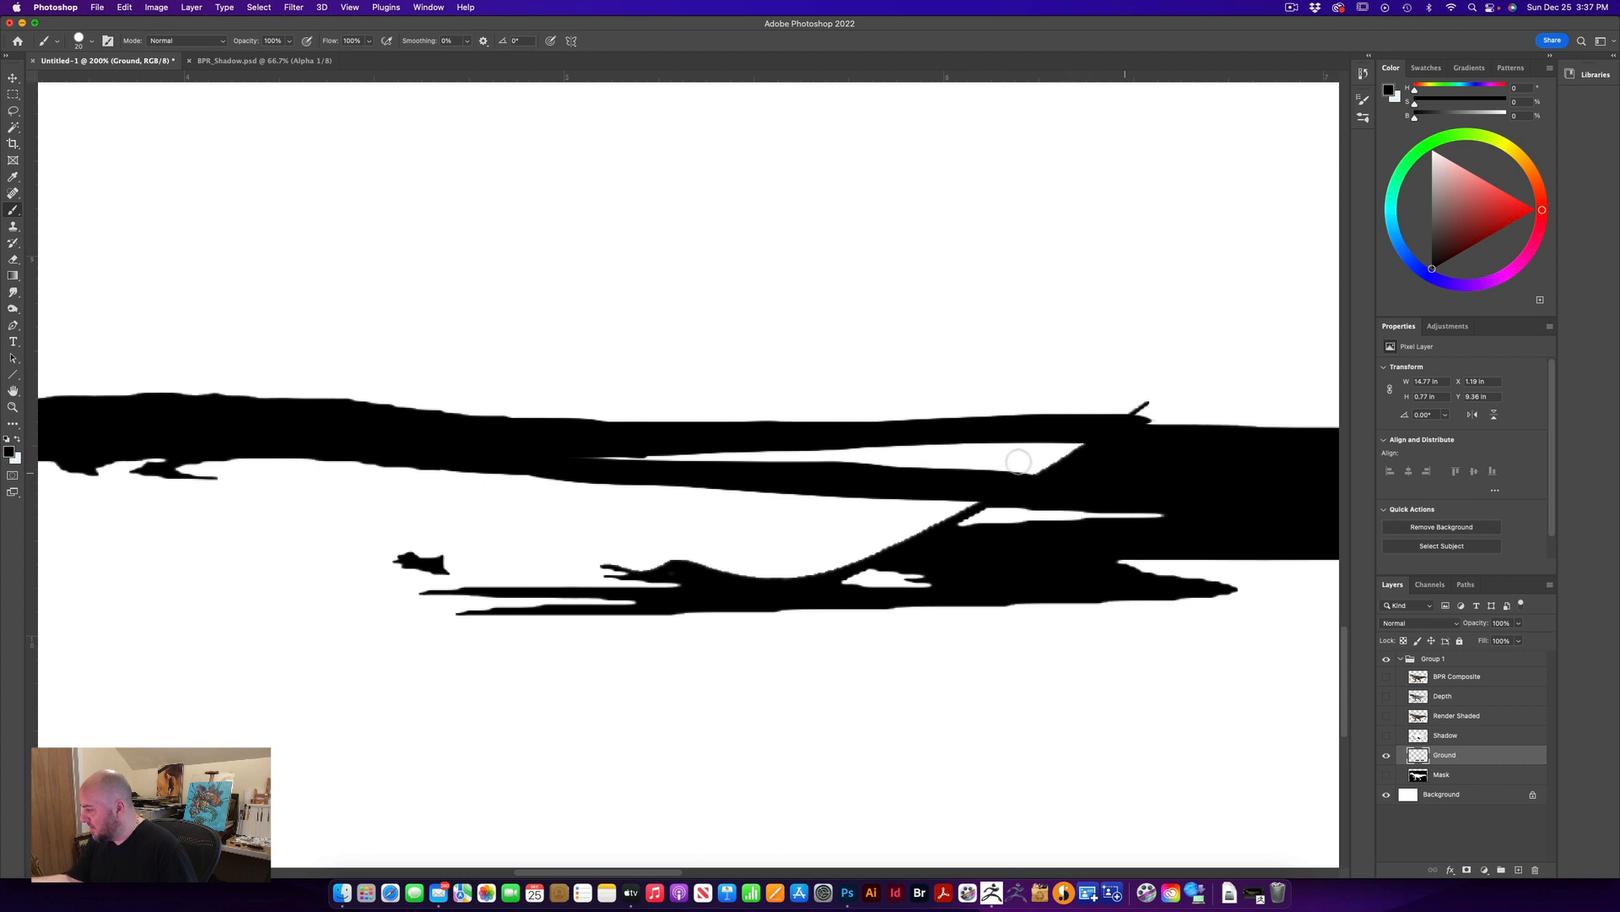
{"action": "mouse_move", "coordinate": [1019, 462]}
{"action": "left_mouse_down"}
{"action": "mouse_move", "coordinate": [641, 460]}
{"action": "mouse_move", "coordinate": [734, 438]}
{"action": "left_mouse_up"}
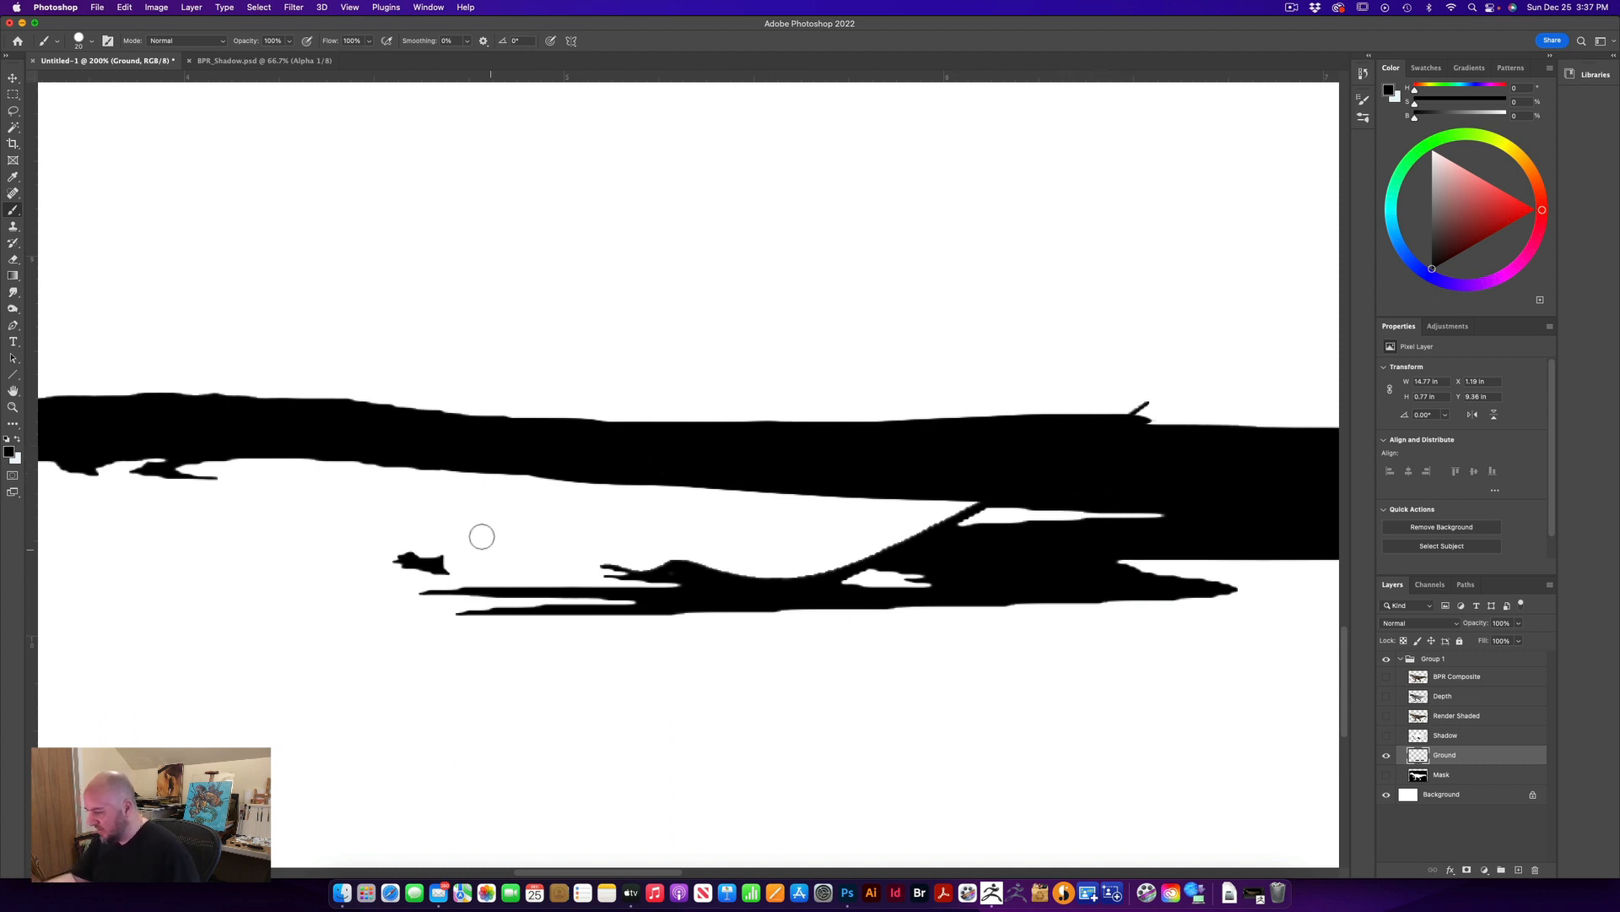
{"action": "mouse_move", "coordinate": [443, 562]}
{"action": "left_mouse_down"}
{"action": "mouse_move", "coordinate": [701, 483]}
{"action": "mouse_move", "coordinate": [435, 564]}
{"action": "mouse_move", "coordinate": [815, 572]}
{"action": "mouse_move", "coordinate": [937, 508]}
{"action": "mouse_move", "coordinate": [698, 496]}
{"action": "mouse_move", "coordinate": [532, 556]}
{"action": "mouse_move", "coordinate": [785, 557]}
{"action": "mouse_move", "coordinate": [849, 533]}
{"action": "mouse_move", "coordinate": [660, 521]}
{"action": "left_mouse_up"}
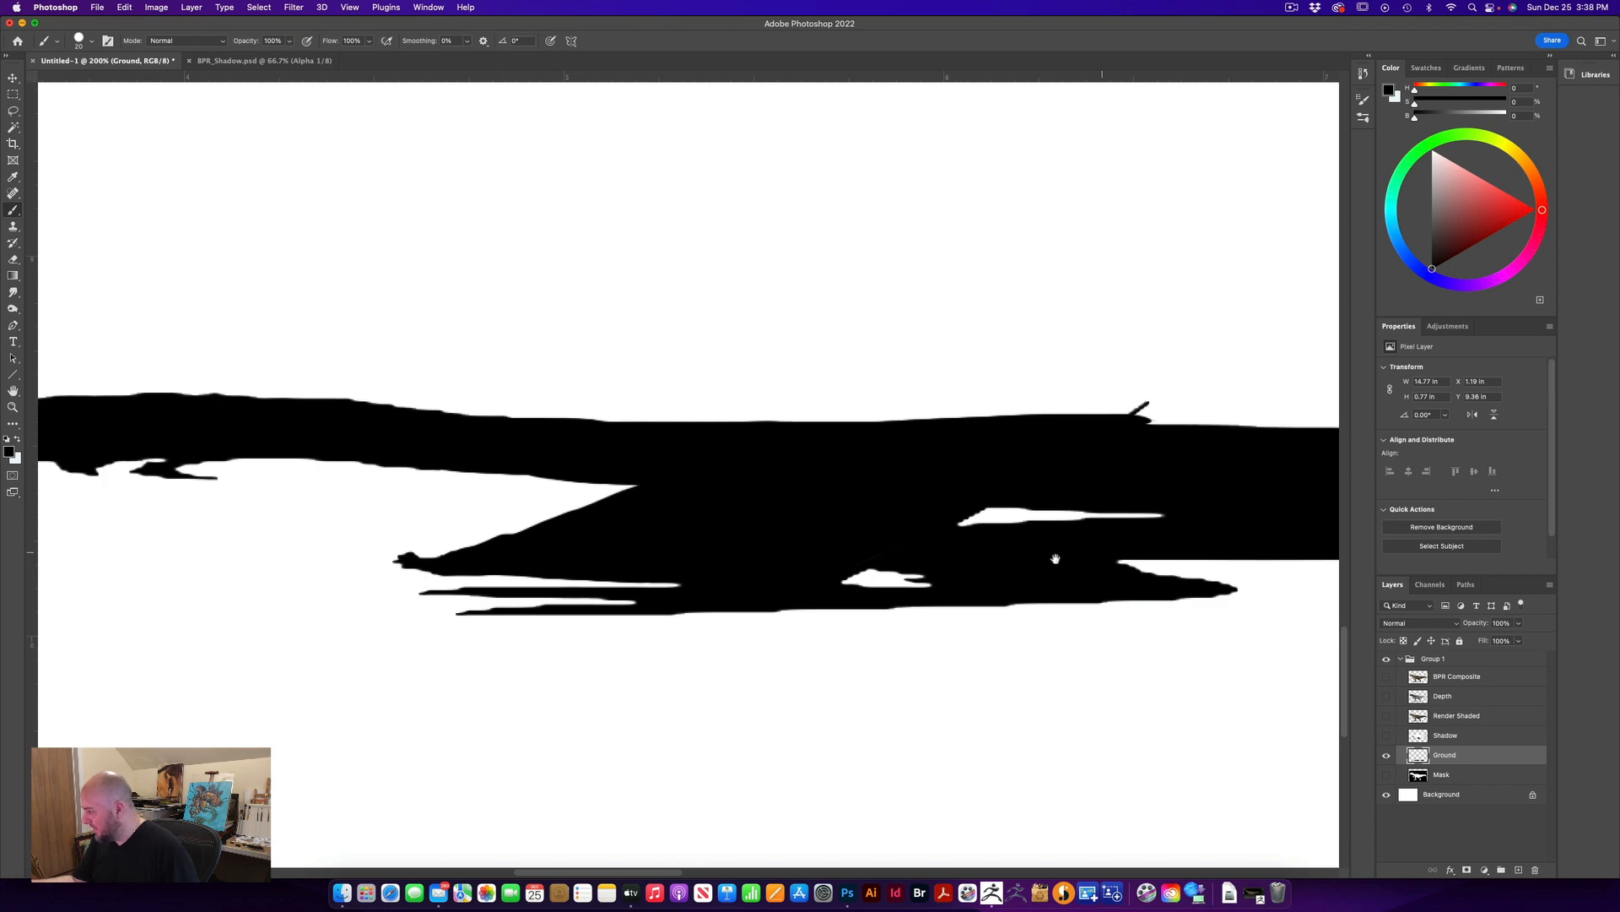
Check the next foot gap to the right against the Shadow layer and fill it with black on the Ground layer
{"action": "left_click_drag", "start_coordinate": [1266, 553], "coordinate": [477, 536]}
{"action": "left_click_drag", "start_coordinate": [1325, 490], "coordinate": [485, 565]}
{"action": "left_click_drag", "start_coordinate": [663, 550], "coordinate": [655, 546]}
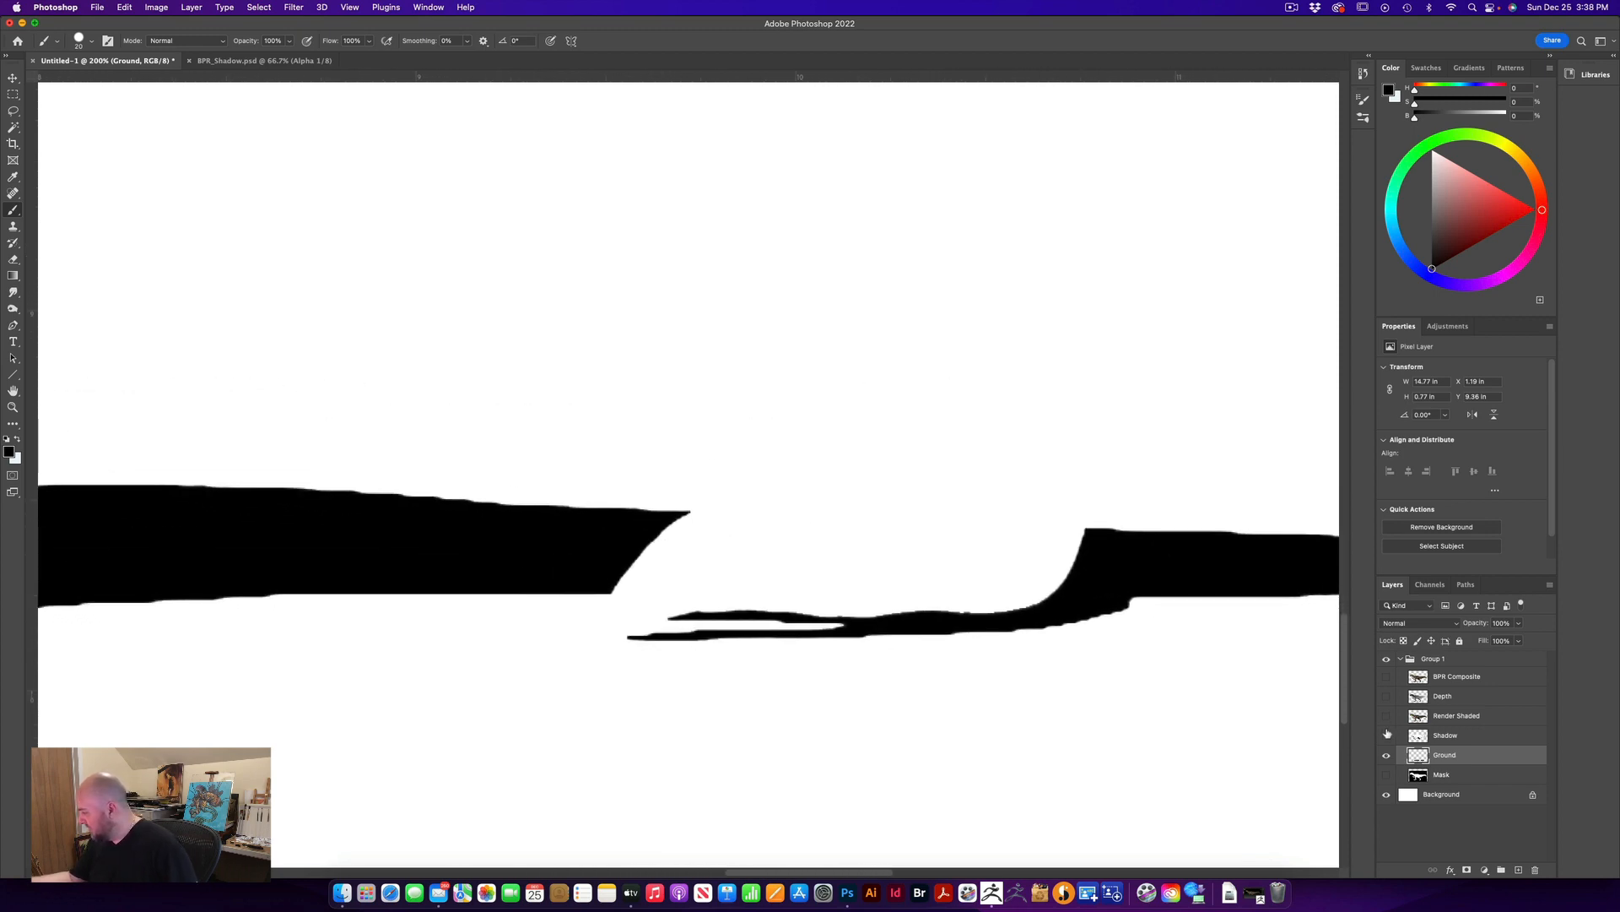
{"action": "left_click", "coordinate": [1386, 736]}
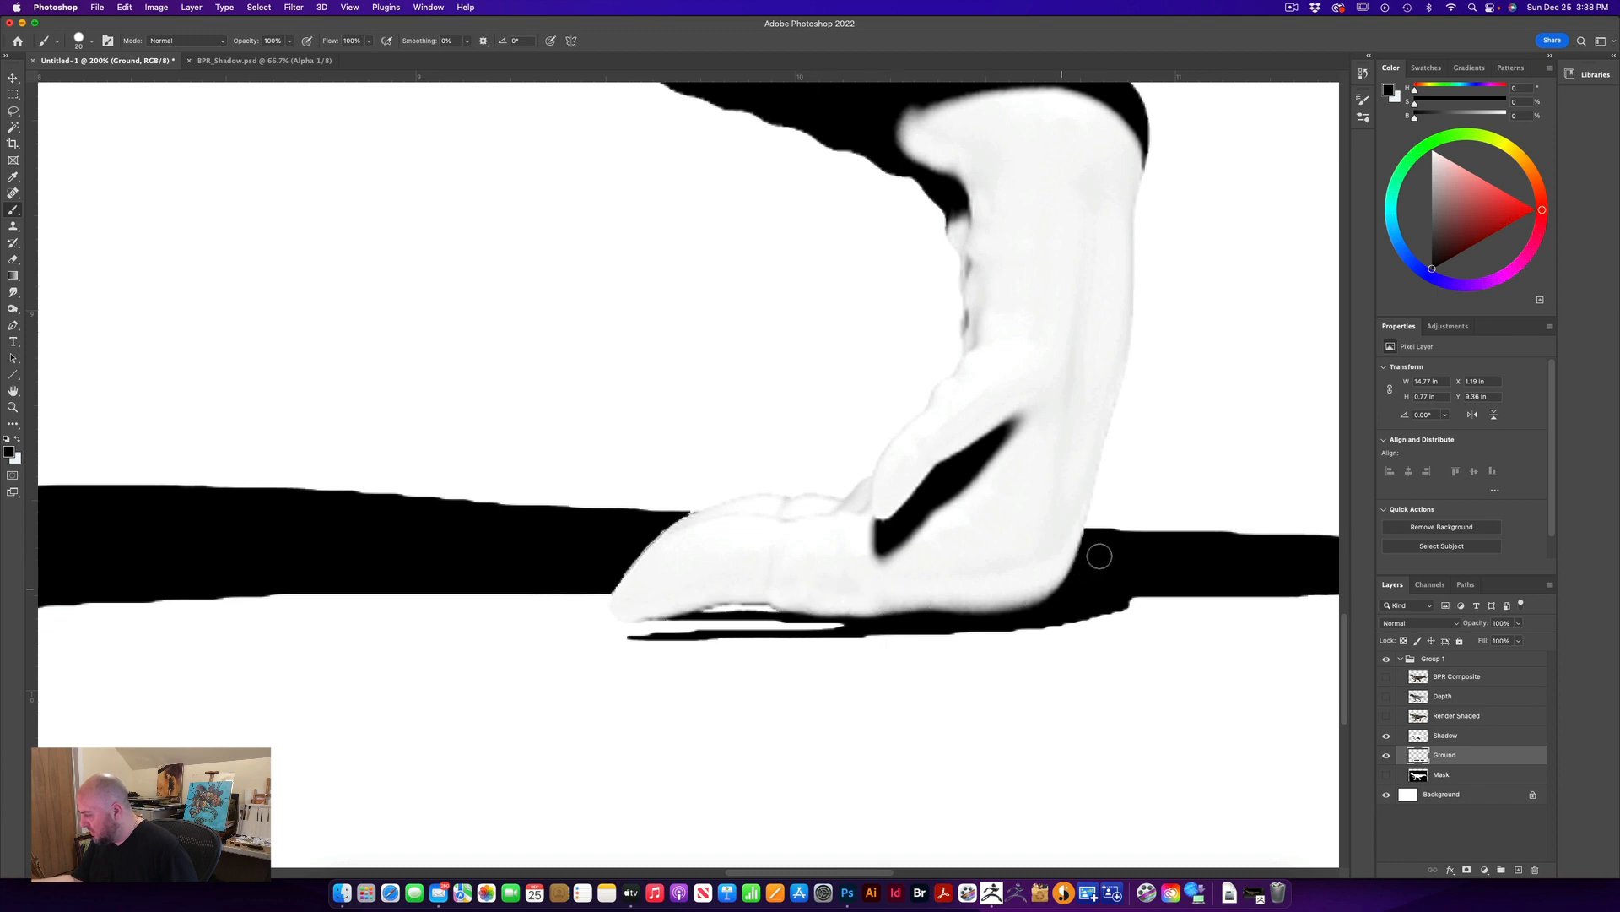
{"action": "left_click", "coordinate": [1386, 735]}
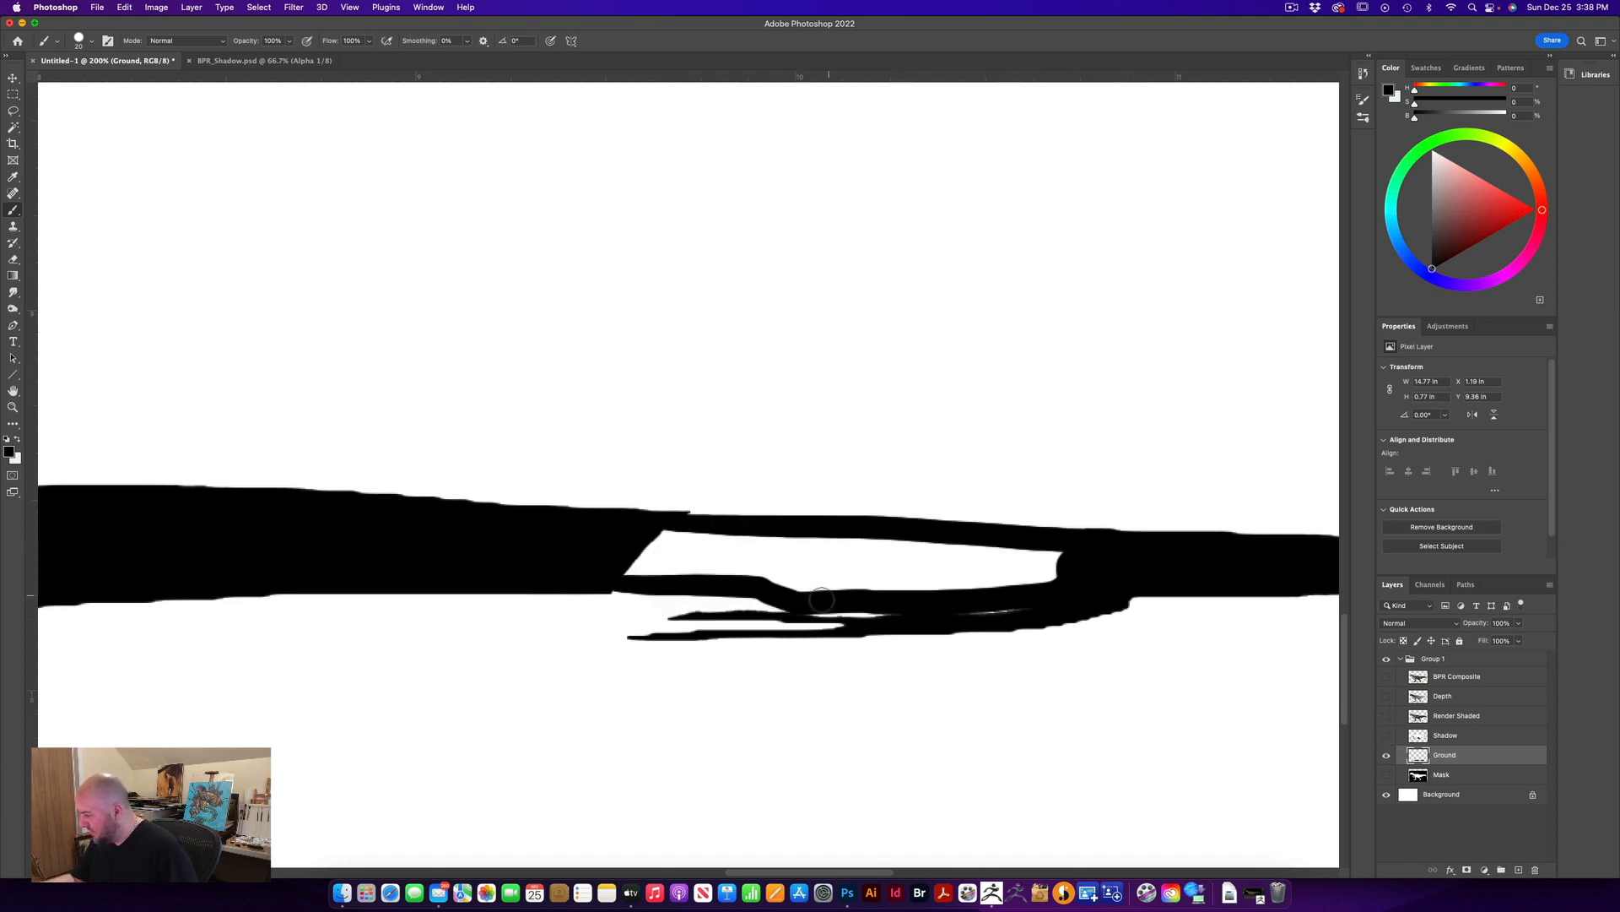
{"action": "mouse_move", "coordinate": [817, 608]}
{"action": "left_mouse_down"}
{"action": "mouse_move", "coordinate": [1005, 611]}
{"action": "mouse_move", "coordinate": [1023, 568]}
{"action": "mouse_move", "coordinate": [1052, 554]}
{"action": "mouse_move", "coordinate": [625, 535]}
{"action": "mouse_move", "coordinate": [803, 550]}
{"action": "mouse_move", "coordinate": [600, 579]}
{"action": "mouse_move", "coordinate": [775, 581]}
{"action": "left_mouse_up"}
{"action": "mouse_move", "coordinate": [568, 579]}
{"action": "left_mouse_down"}
{"action": "mouse_move", "coordinate": [985, 578]}
{"action": "mouse_move", "coordinate": [716, 568]}
{"action": "mouse_move", "coordinate": [911, 548]}
{"action": "left_mouse_up"}
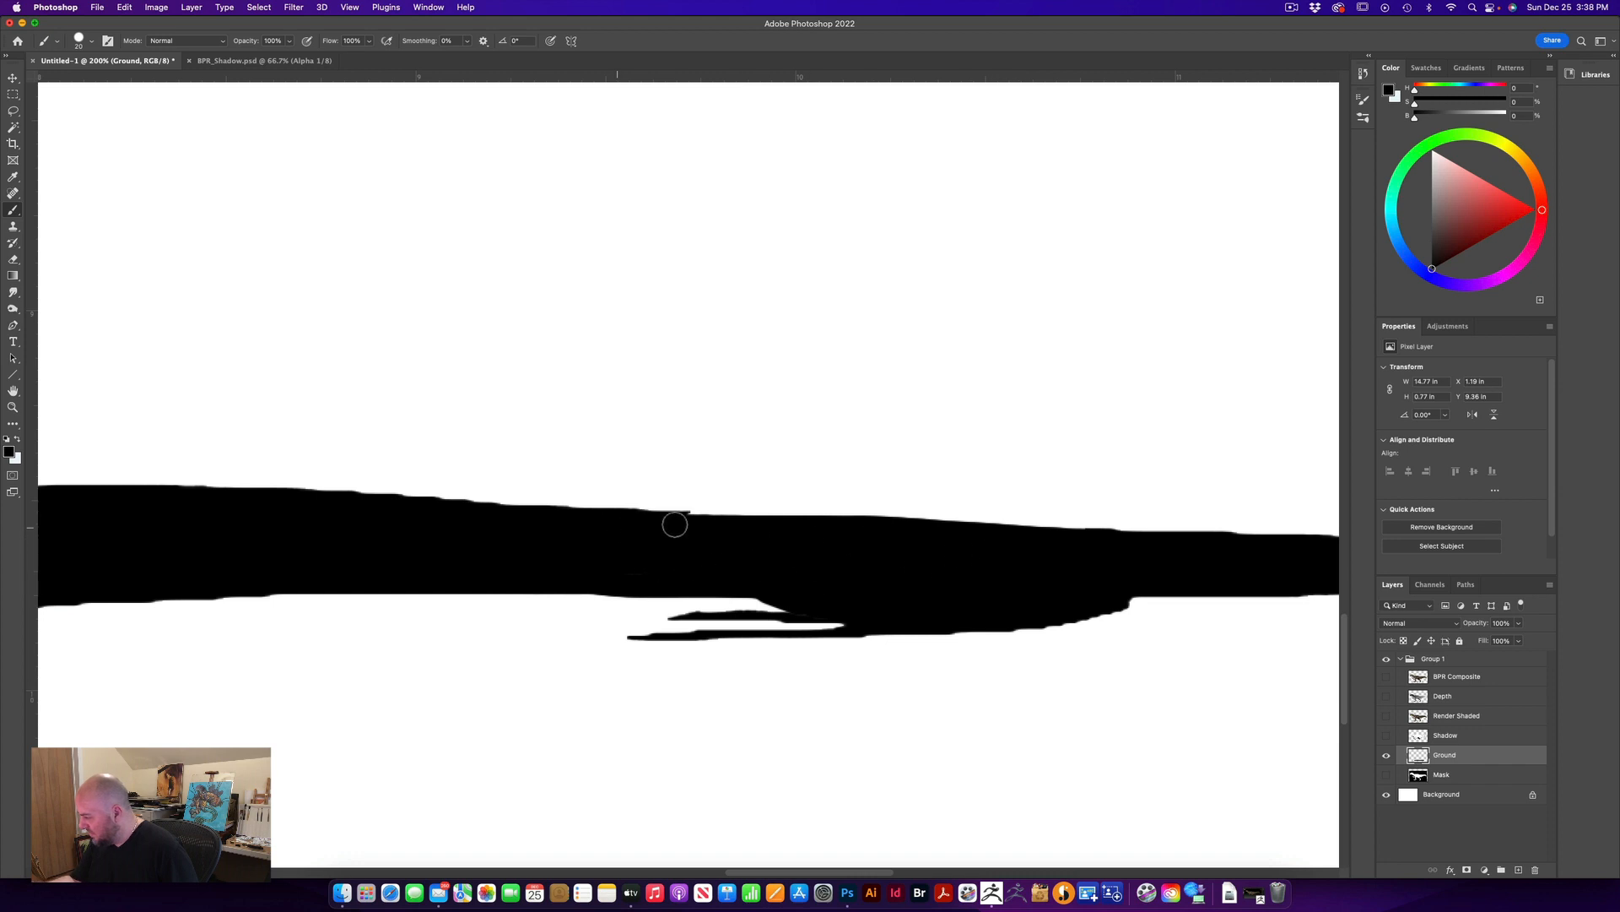
{"action": "mouse_move", "coordinate": [675, 524]}
{"action": "left_mouse_down"}
{"action": "mouse_move", "coordinate": [625, 518]}
{"action": "mouse_move", "coordinate": [1062, 556]}
{"action": "left_mouse_up"}
Erase the stray spike and raised bump along the upper edge of the ground shadow at the front foot gap
{"action": "scroll", "coordinate": [749, 579], "scroll_direction": "left", "scroll_amount": 15}
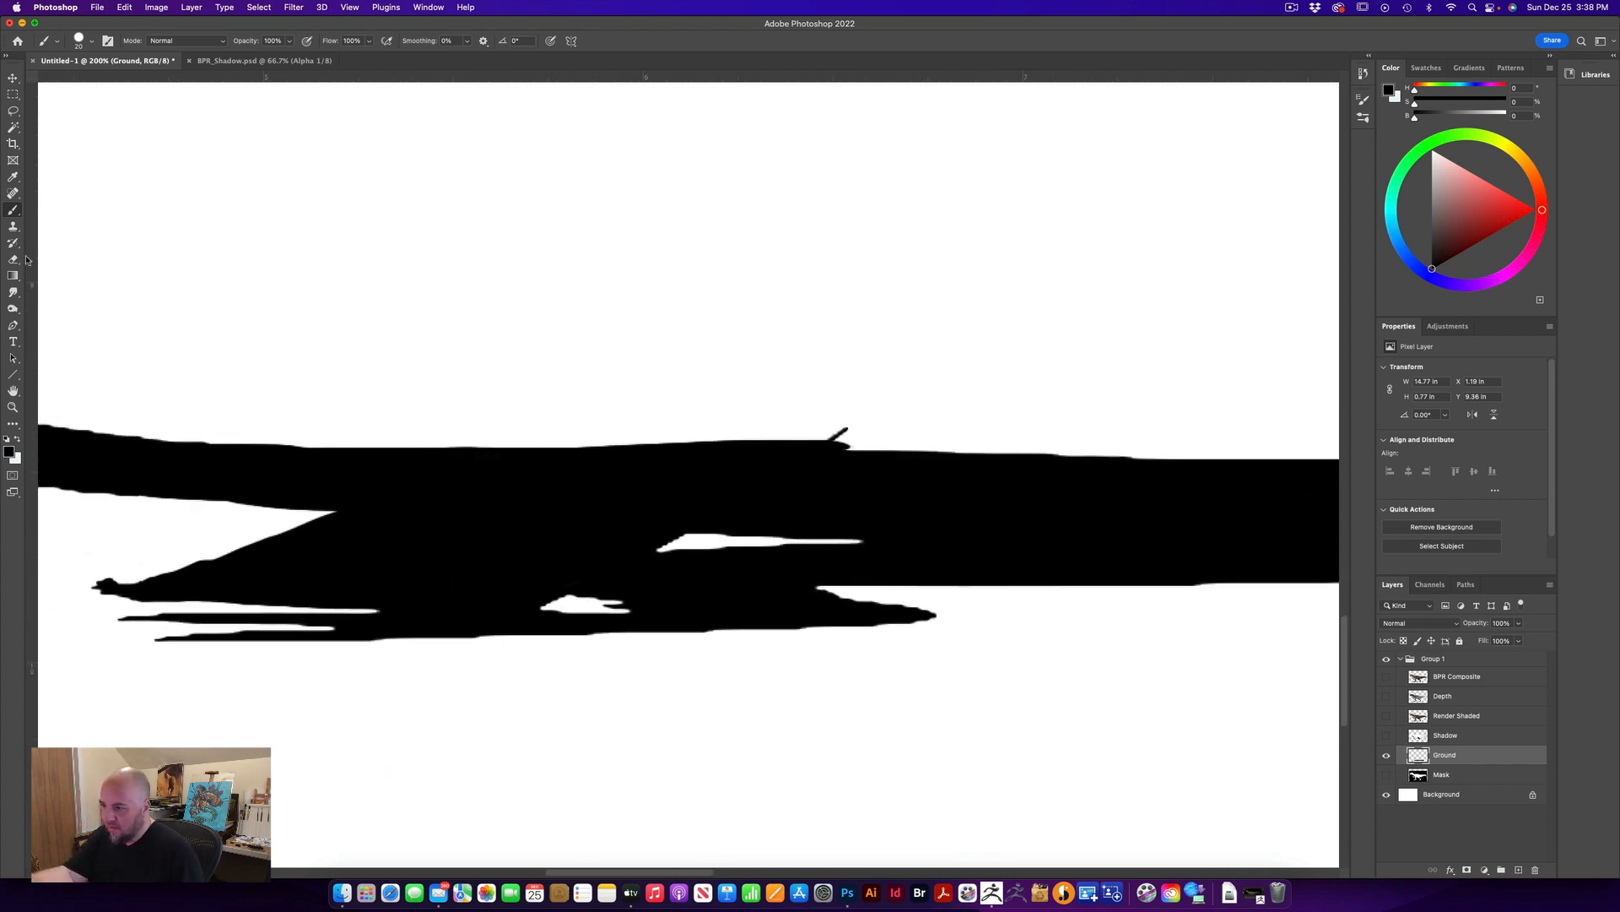
{"action": "key", "text": "e"}
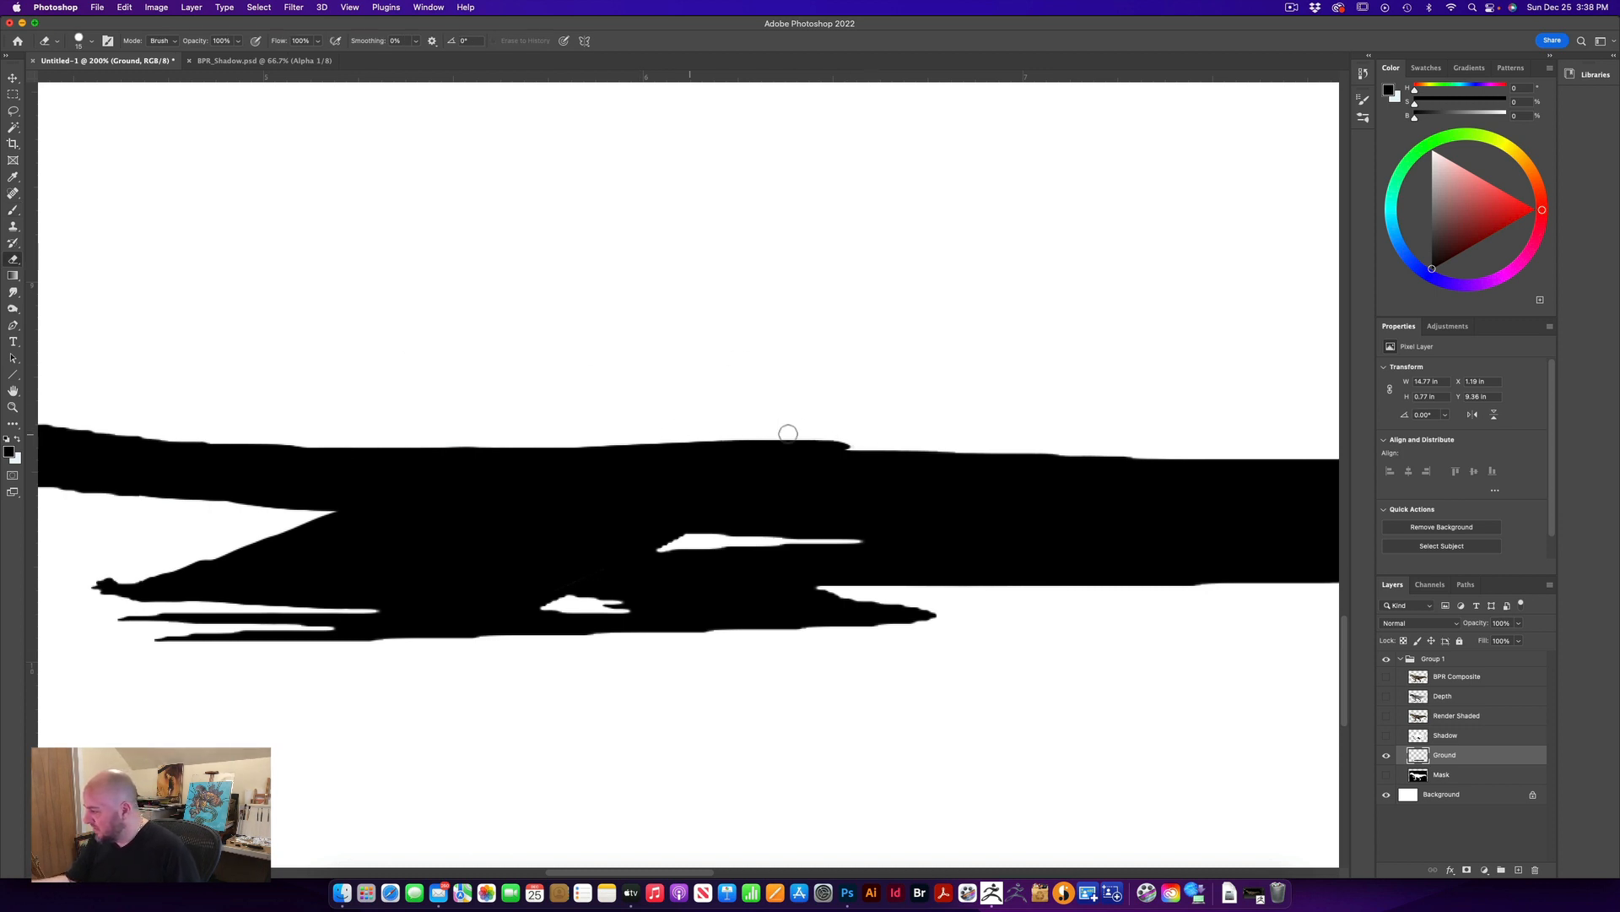
{"action": "left_click_drag", "start_coordinate": [620, 439], "coordinate": [879, 438]}
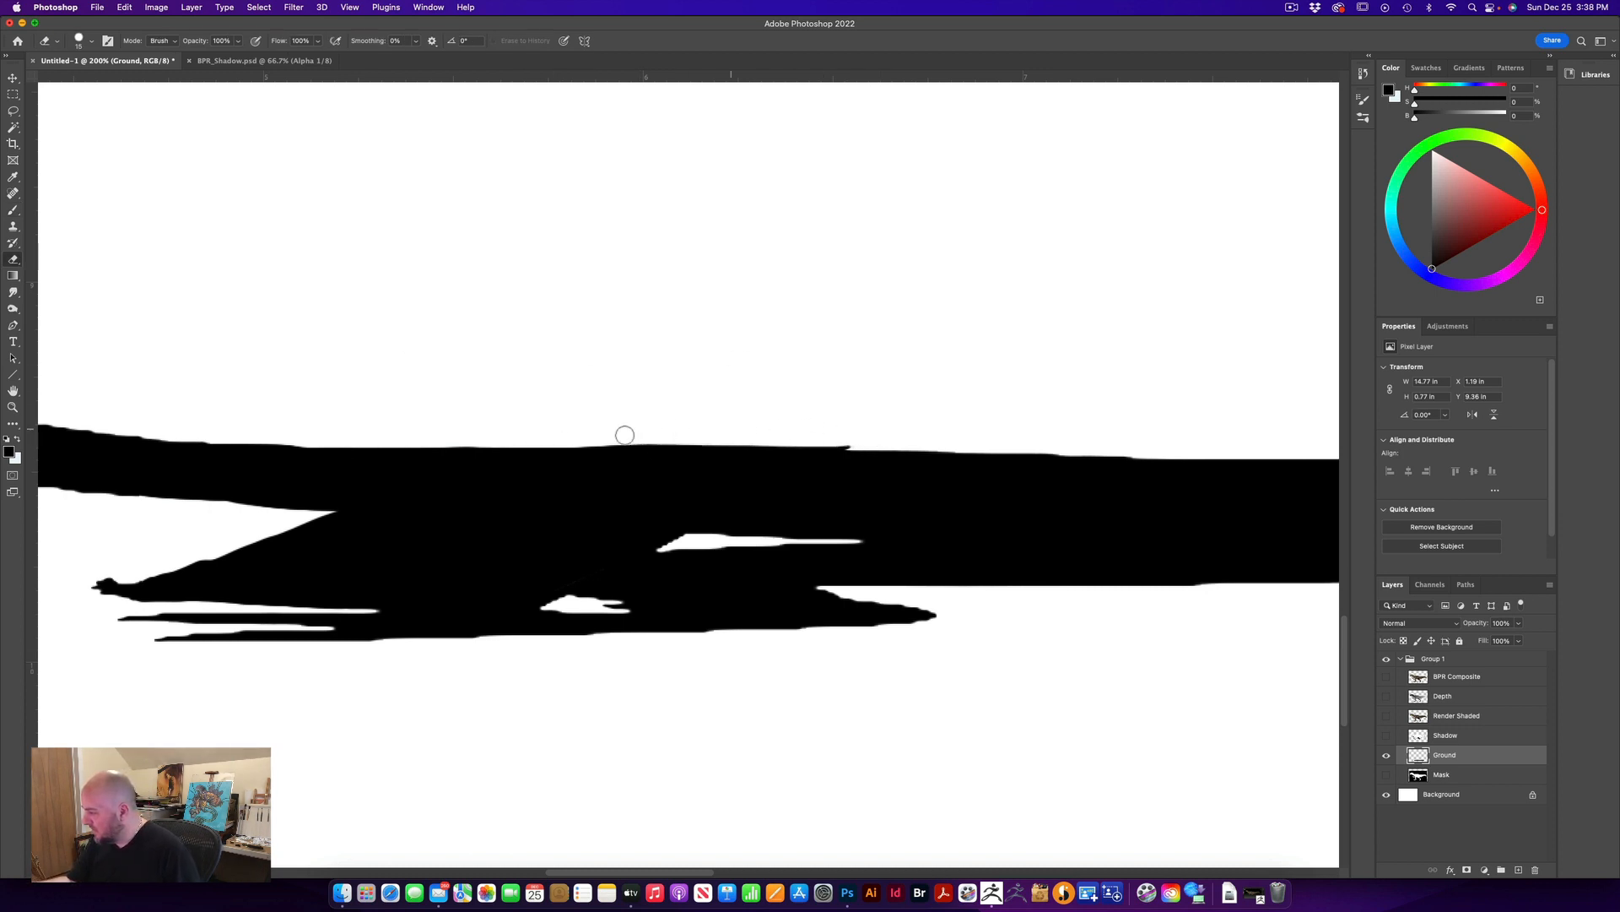
{"action": "mouse_move", "coordinate": [625, 435]}
{"action": "left_mouse_down"}
{"action": "mouse_move", "coordinate": [889, 445]}
{"action": "mouse_move", "coordinate": [669, 452]}
{"action": "left_mouse_up"}
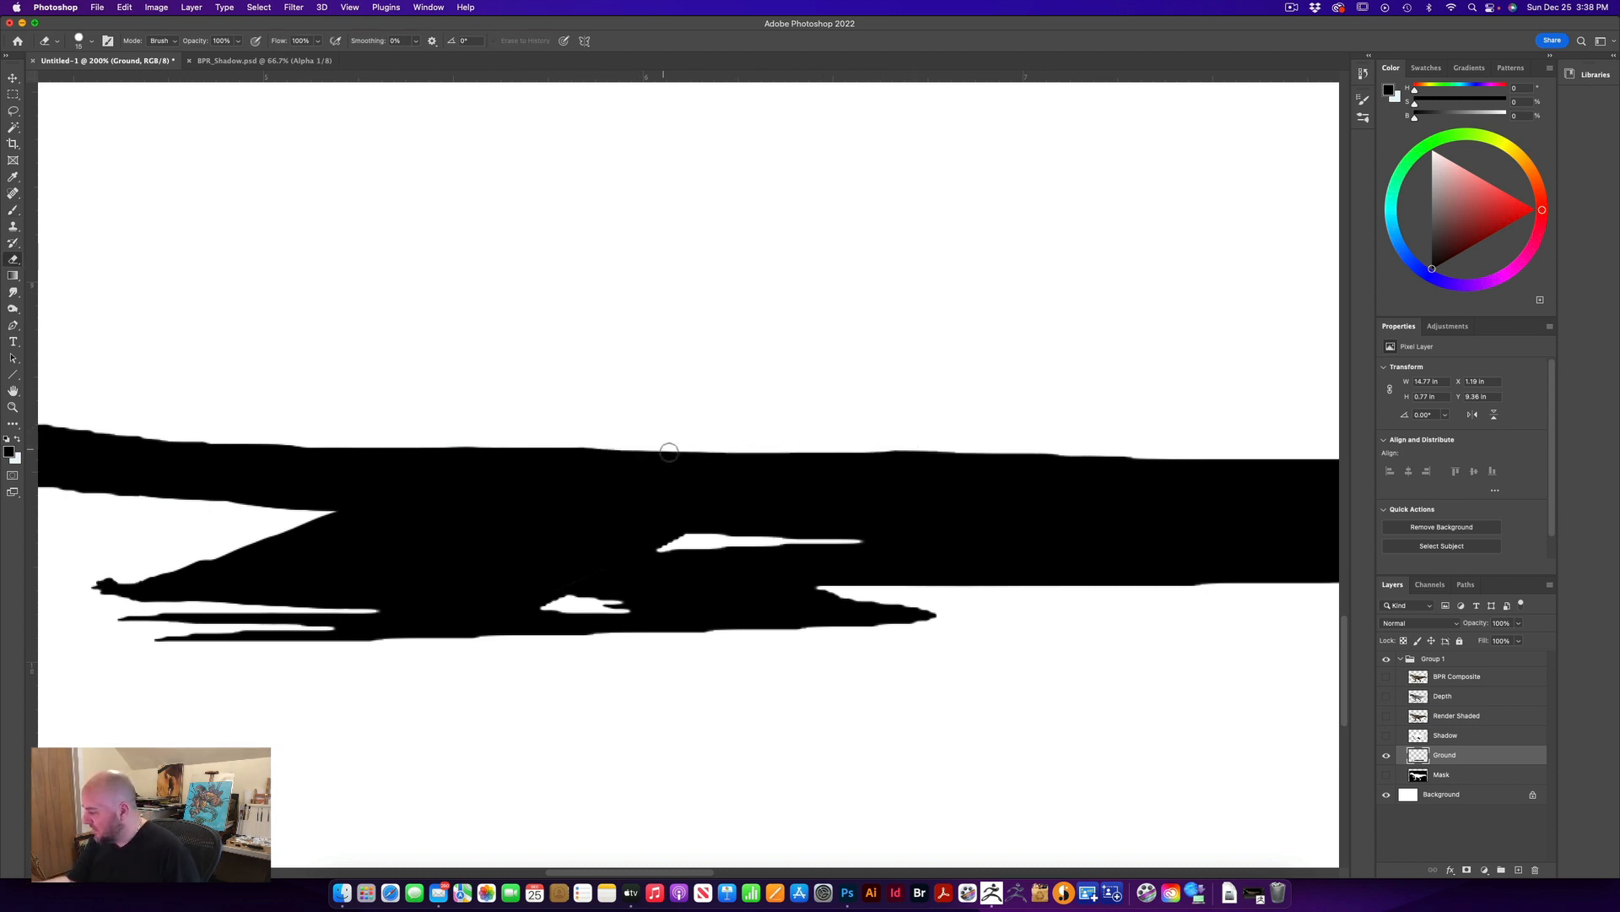
Toggle the Shadow and Ground layers' visibility to compare the repaired shadow with the front foot, leaving only Ground shown over the background
{"action": "left_click", "coordinate": [1386, 734]}
{"action": "left_click_drag", "start_coordinate": [851, 687], "coordinate": [878, 663]}
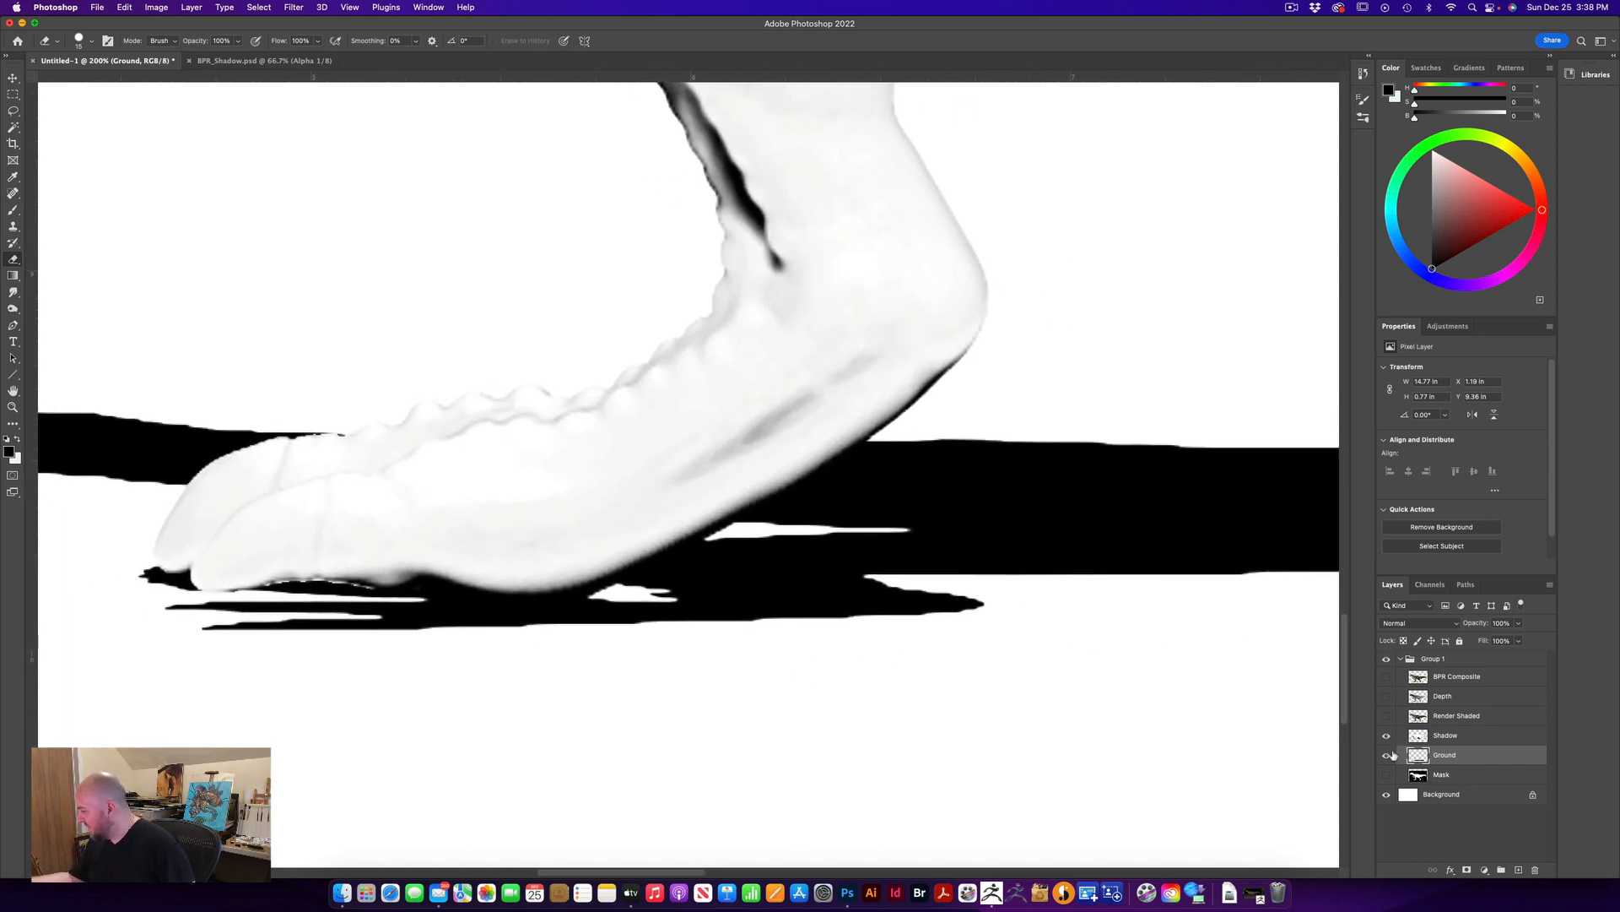
{"action": "left_click", "coordinate": [1387, 754]}
{"action": "left_click", "coordinate": [1386, 735]}
{"action": "left_click", "coordinate": [1386, 754]}
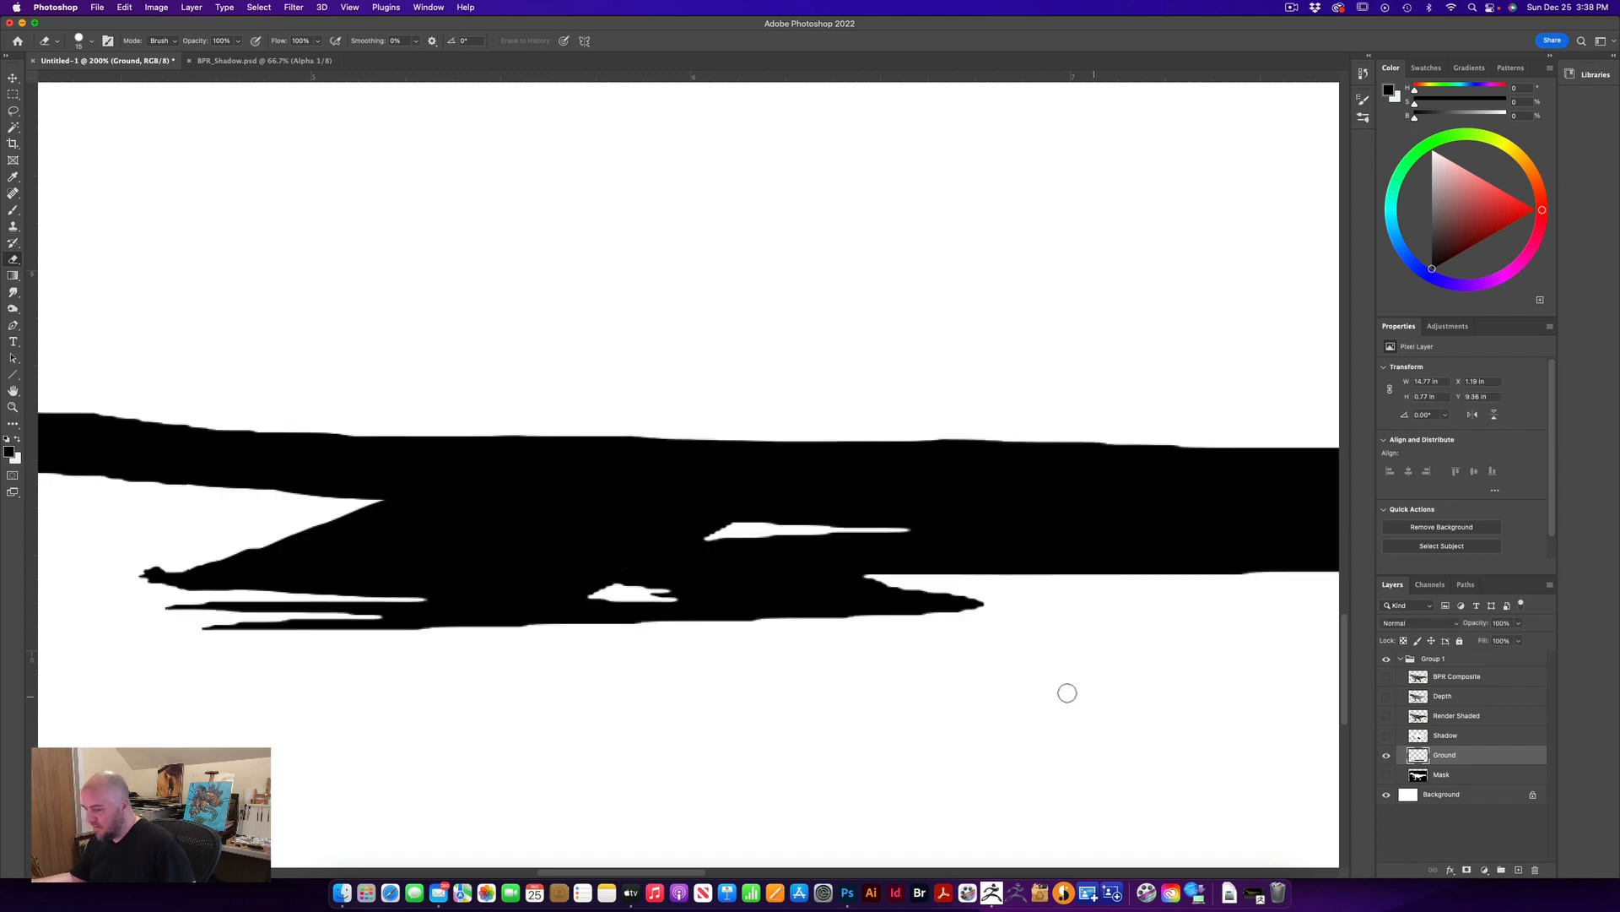
View the whole canvas, hide the Ground layer, and briefly preview the Mask layer by itself
{"action": "key", "text": "super+0"}
{"action": "key", "text": "super+minus"}
{"action": "key", "text": "super+minus"}
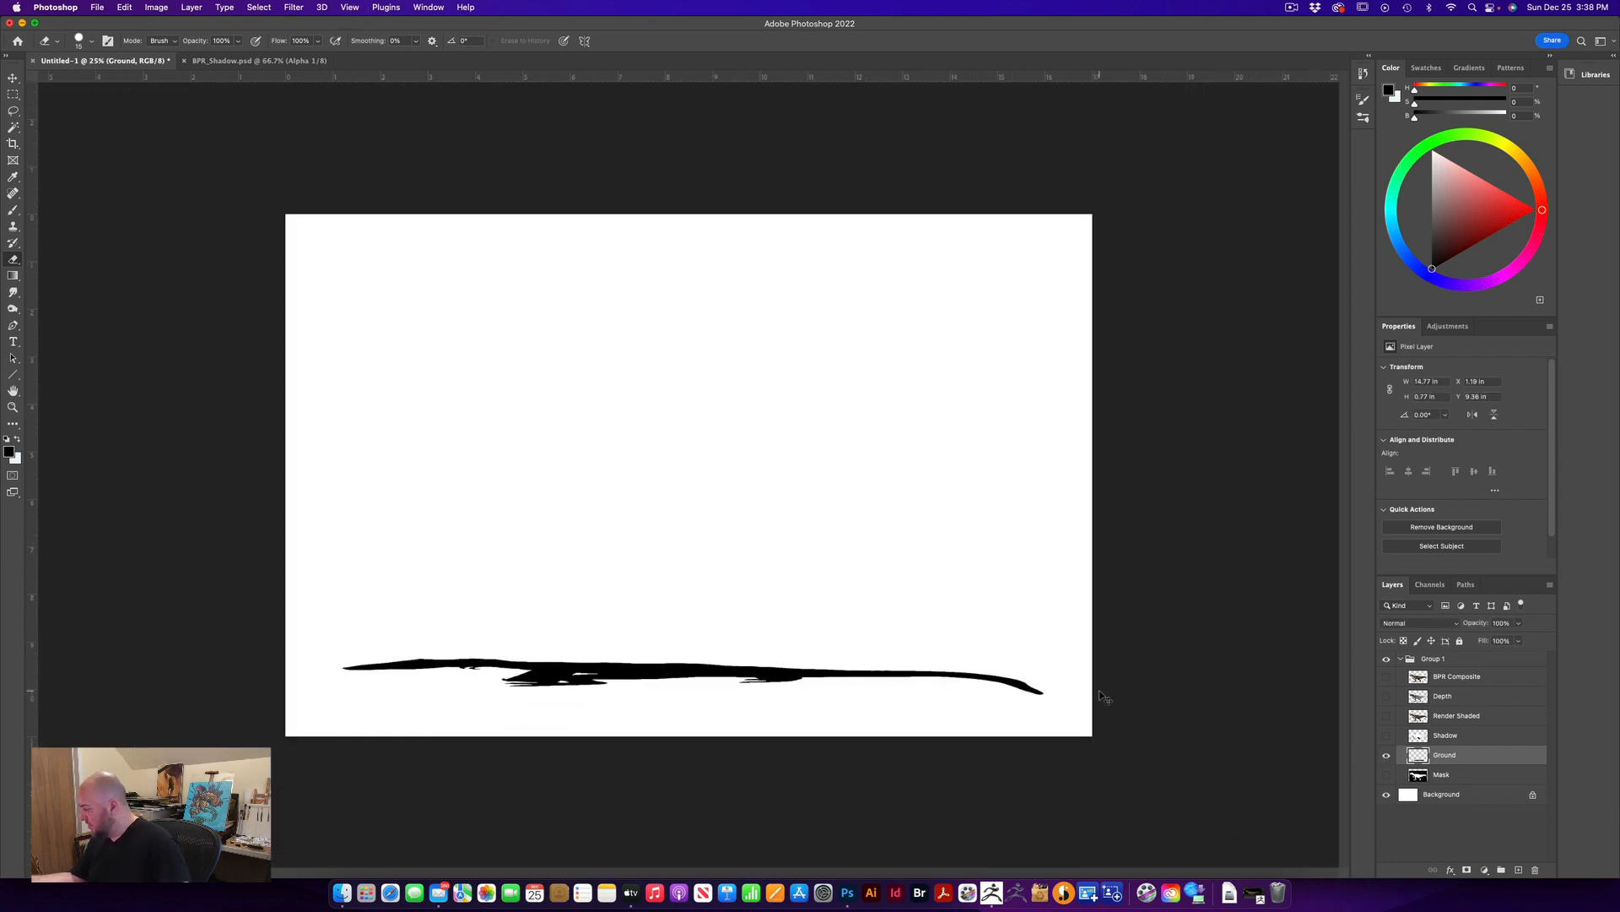
{"action": "left_click", "coordinate": [1387, 755]}
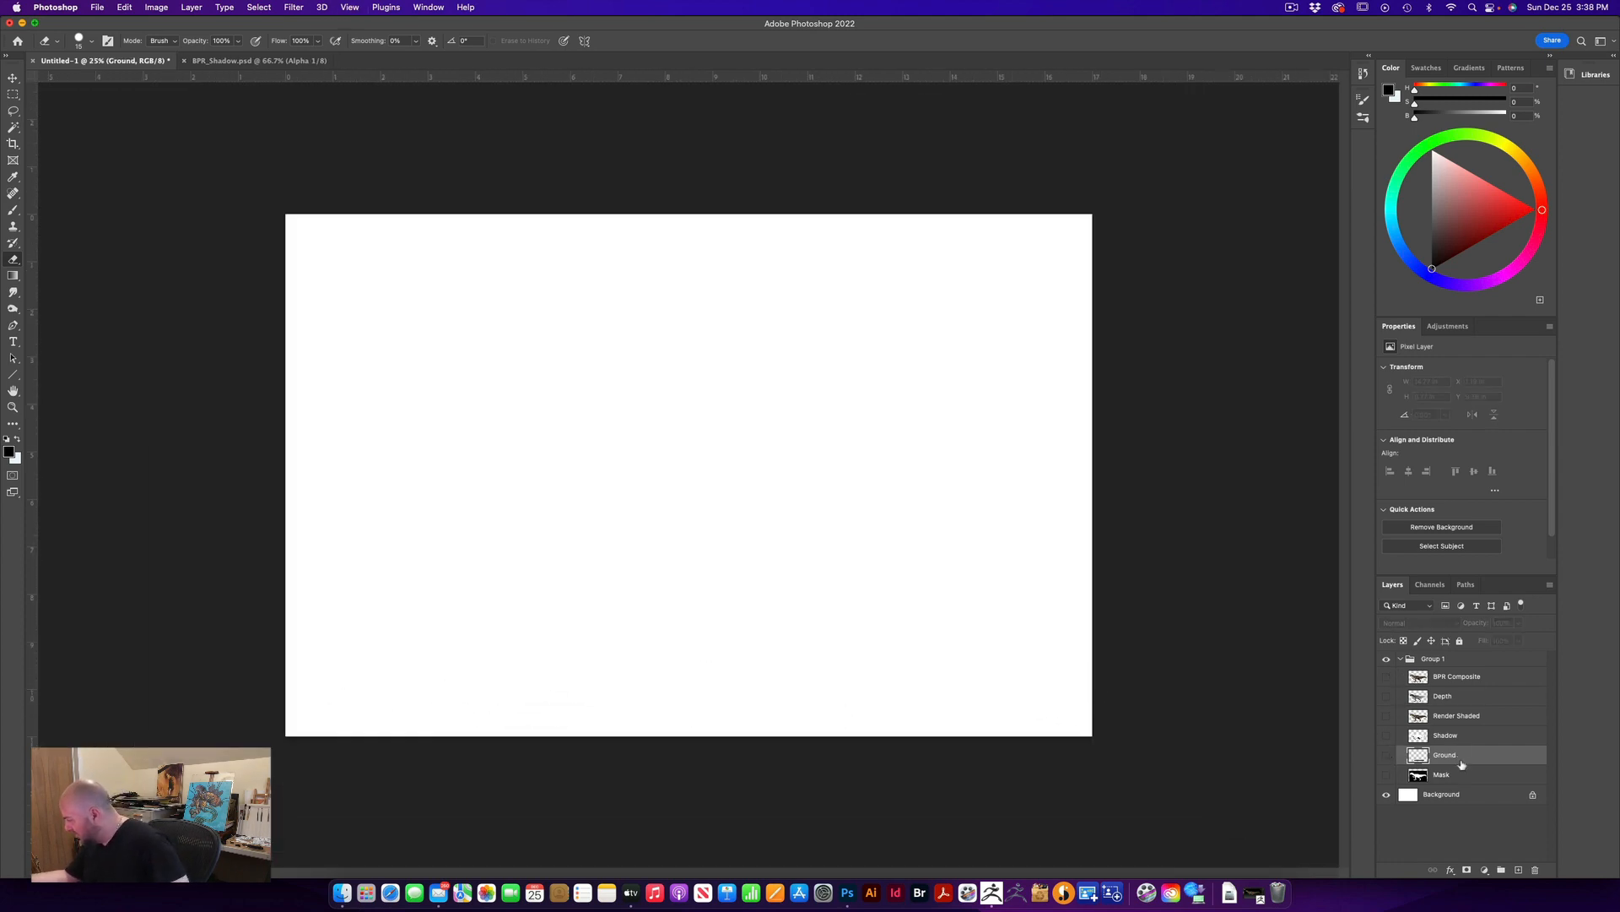
{"action": "left_click", "coordinate": [1386, 775]}
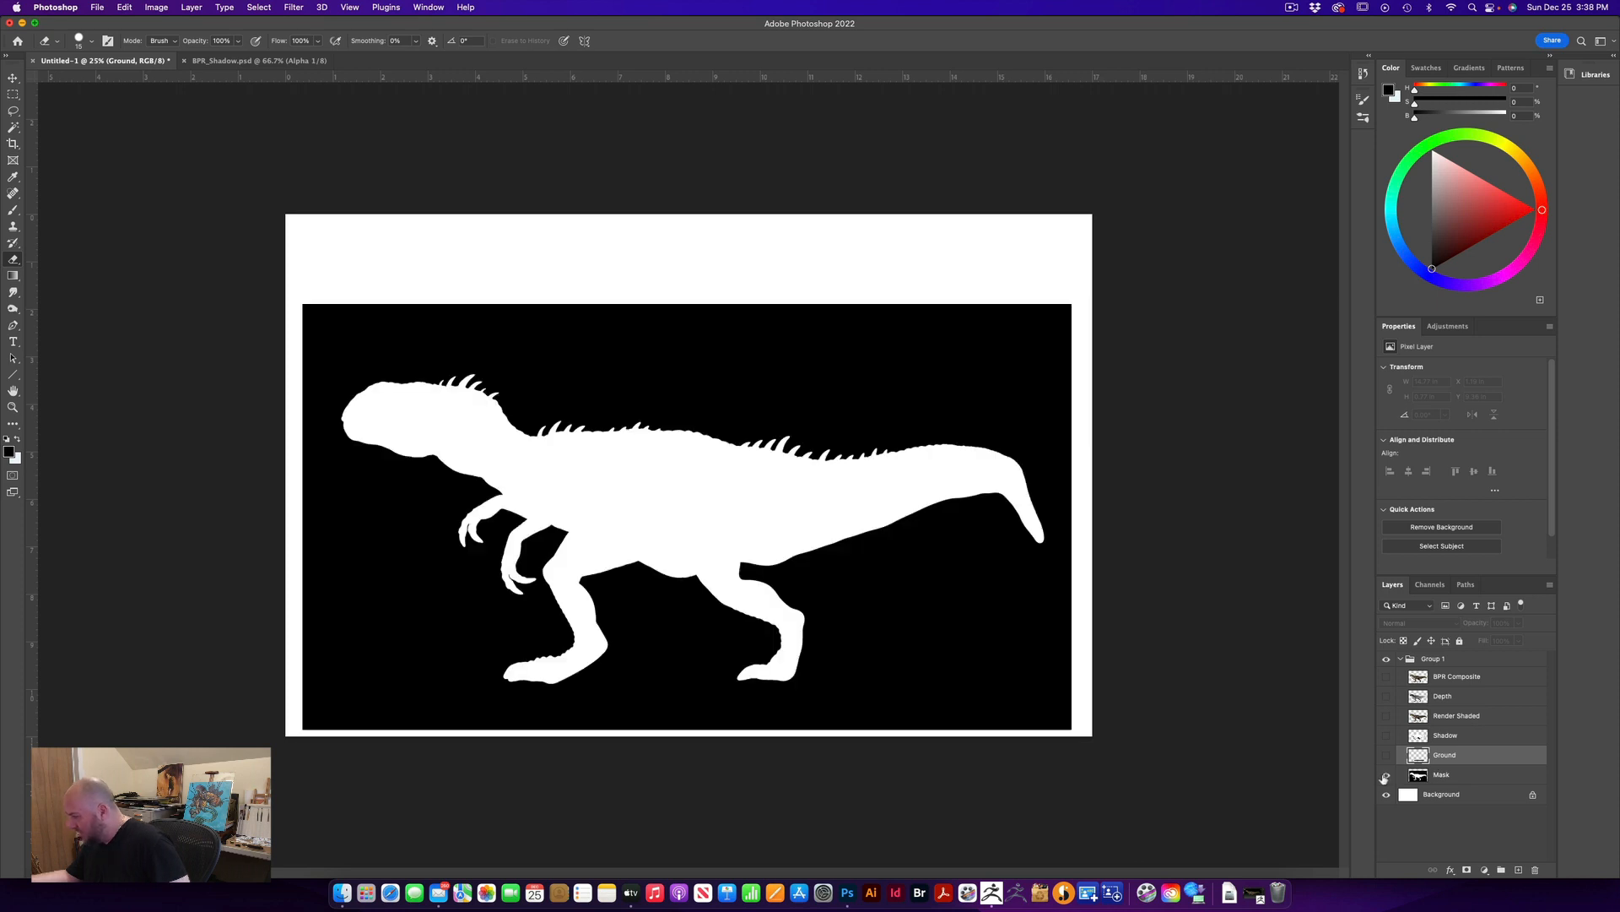
{"action": "left_click", "coordinate": [1386, 775]}
Make the BPR Composite, Depth, Render Shaded, Shadow and Ground layers visible together
{"action": "left_click", "coordinate": [1387, 677]}
{"action": "left_click", "coordinate": [1386, 696]}
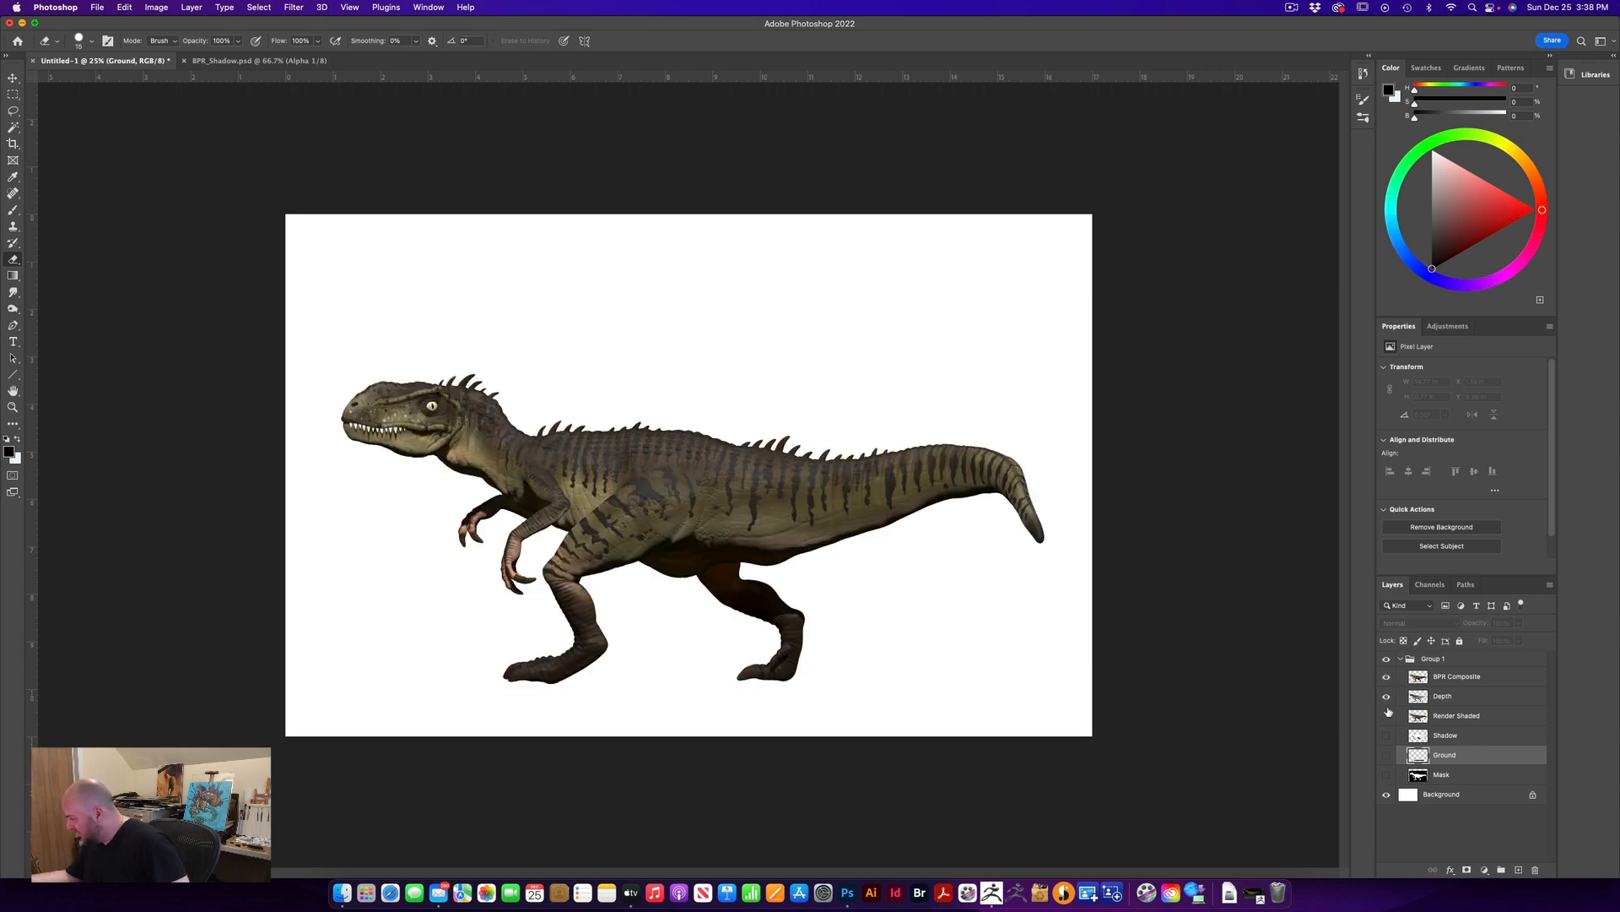
{"action": "left_click", "coordinate": [1385, 756]}
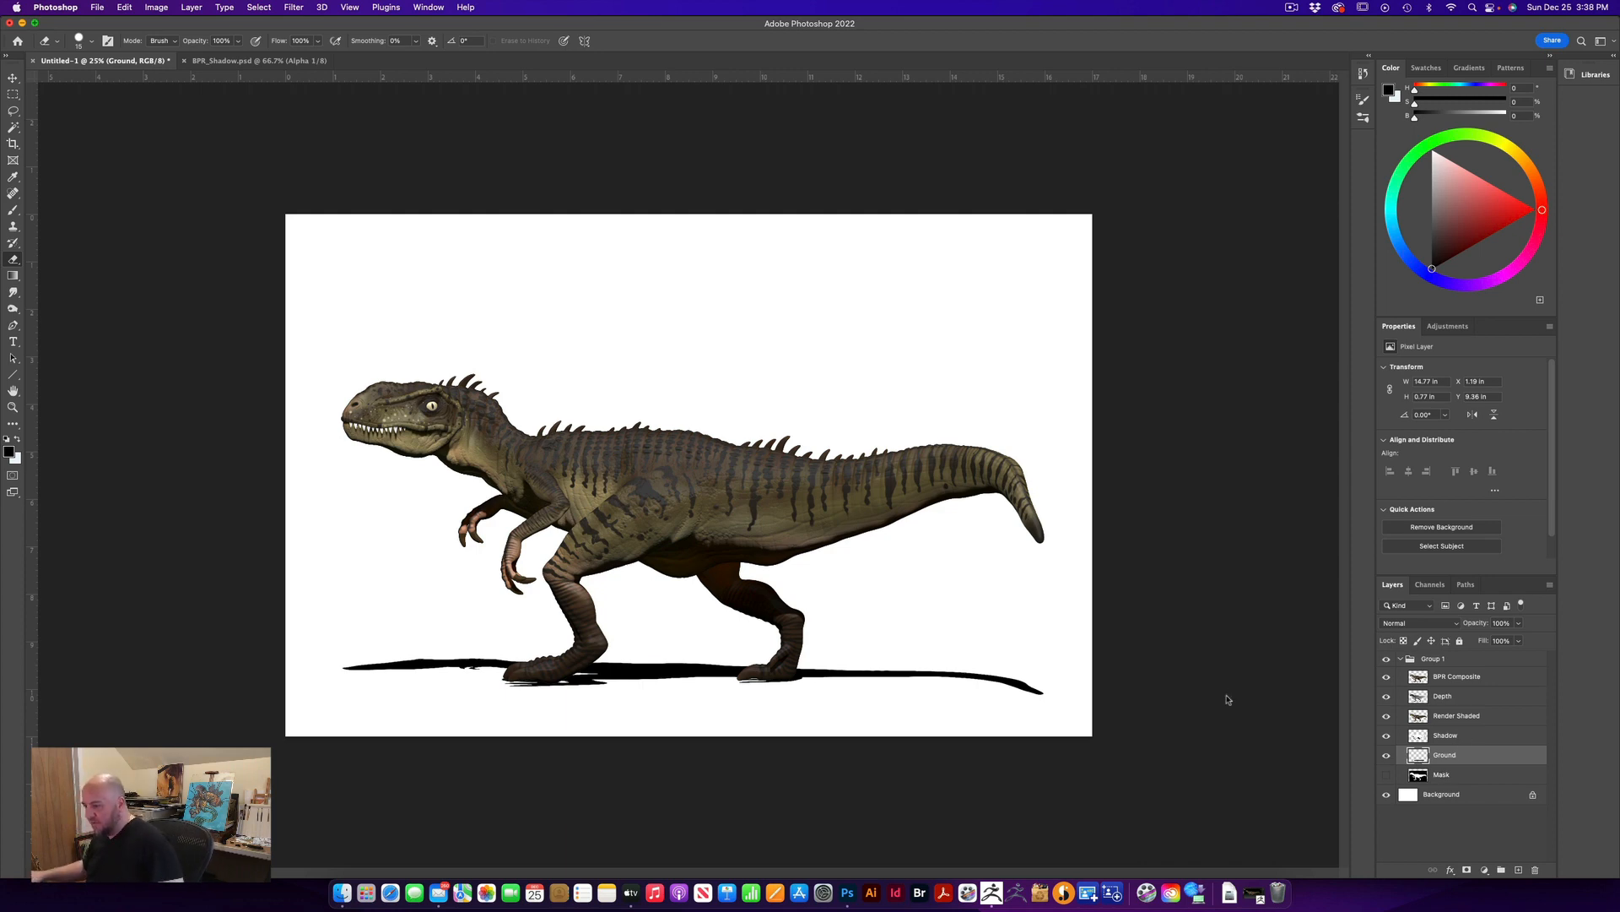
{"action": "key", "text": "super+equal"}
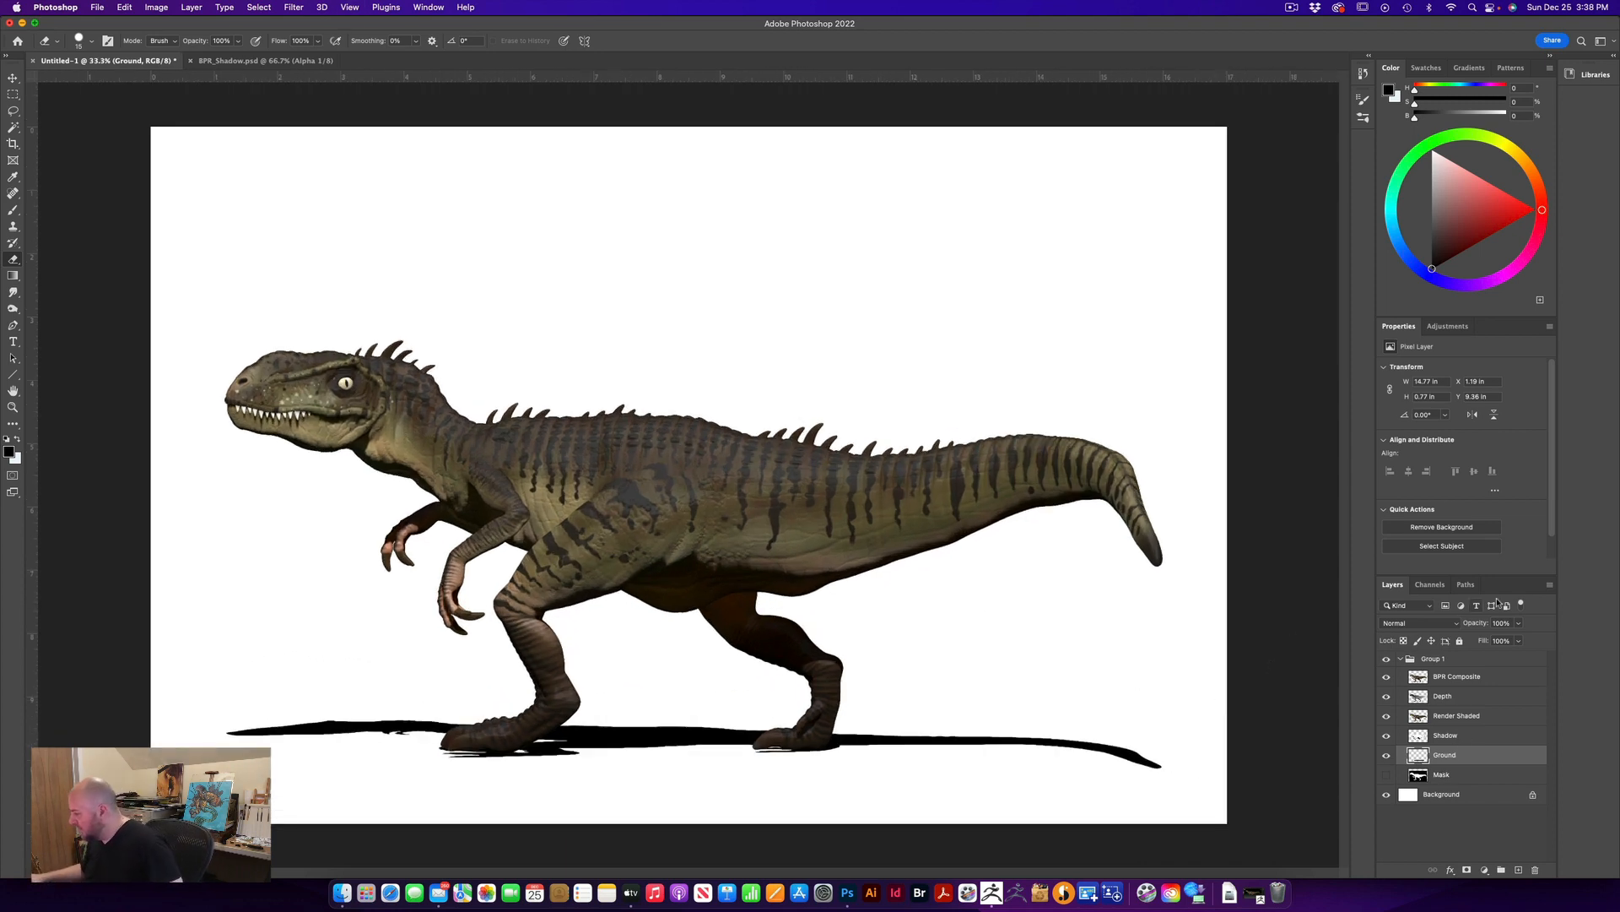
Set the BPR Composite layer's blend mode to Overlay and the Depth layer's to Color Dodge
{"action": "left_click", "coordinate": [1418, 681]}
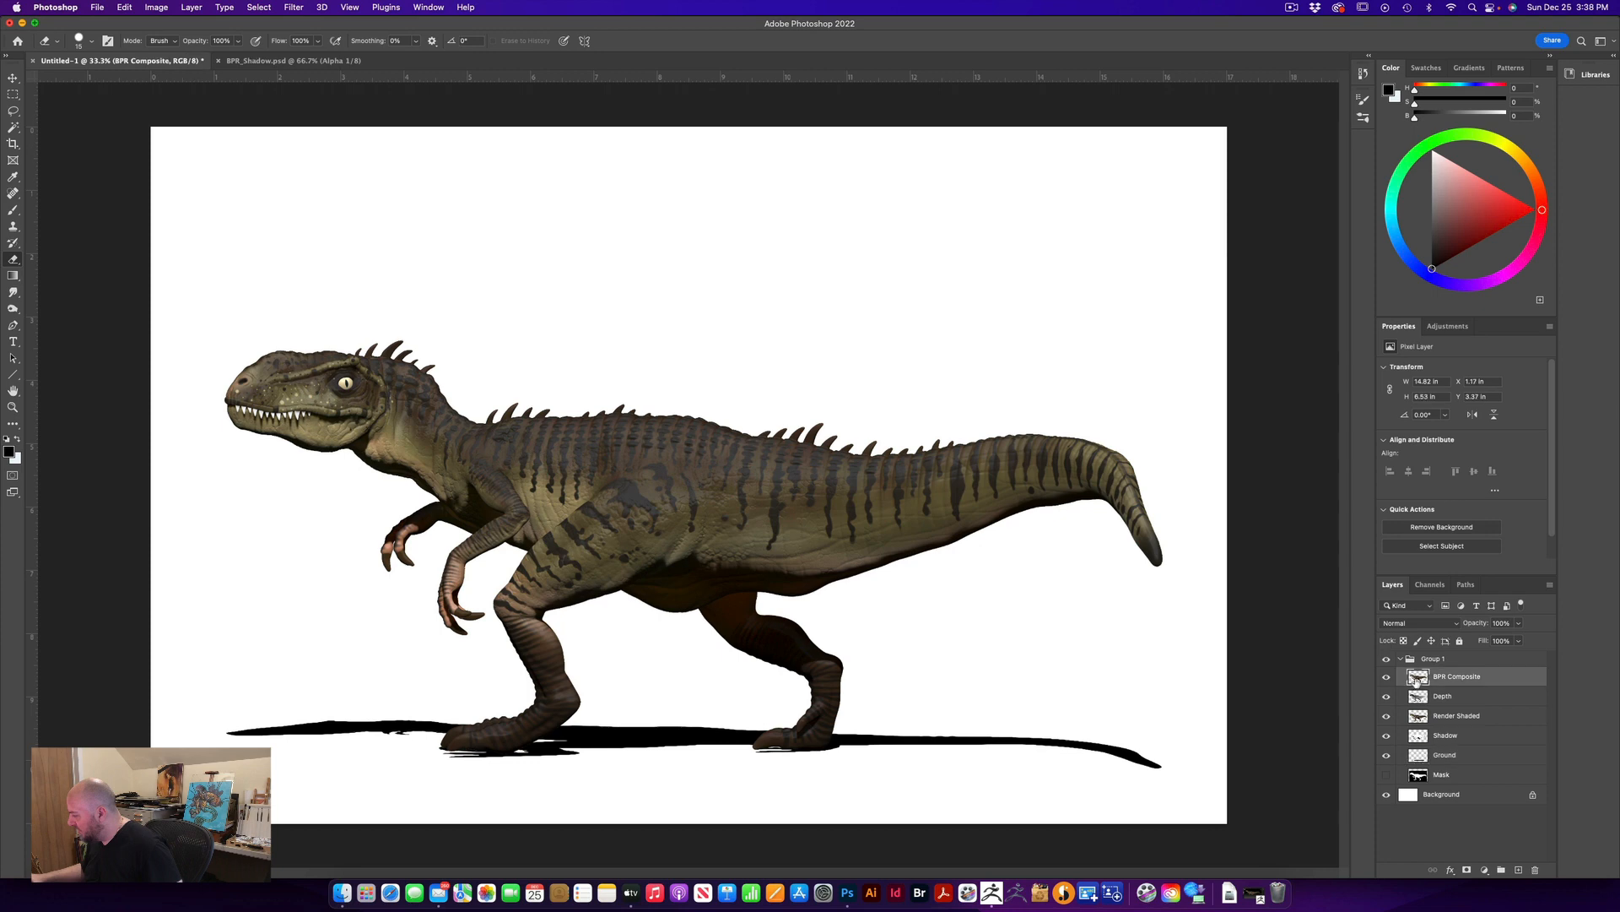
{"action": "left_click", "coordinate": [1460, 625]}
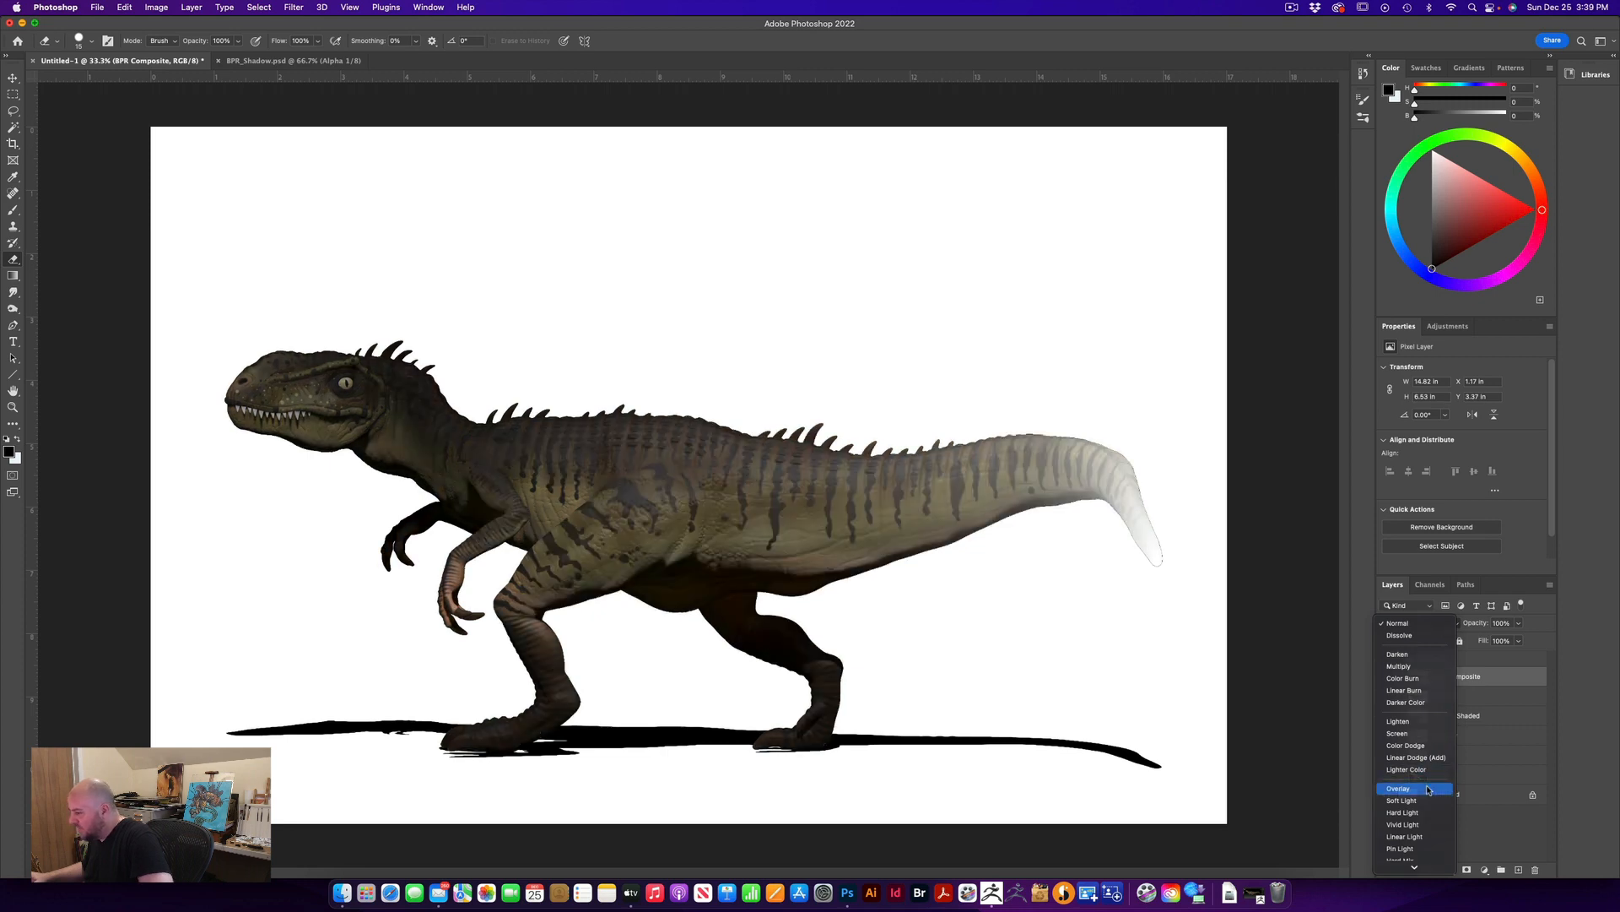
{"action": "left_click", "coordinate": [1428, 790]}
{"action": "left_click", "coordinate": [1443, 695]}
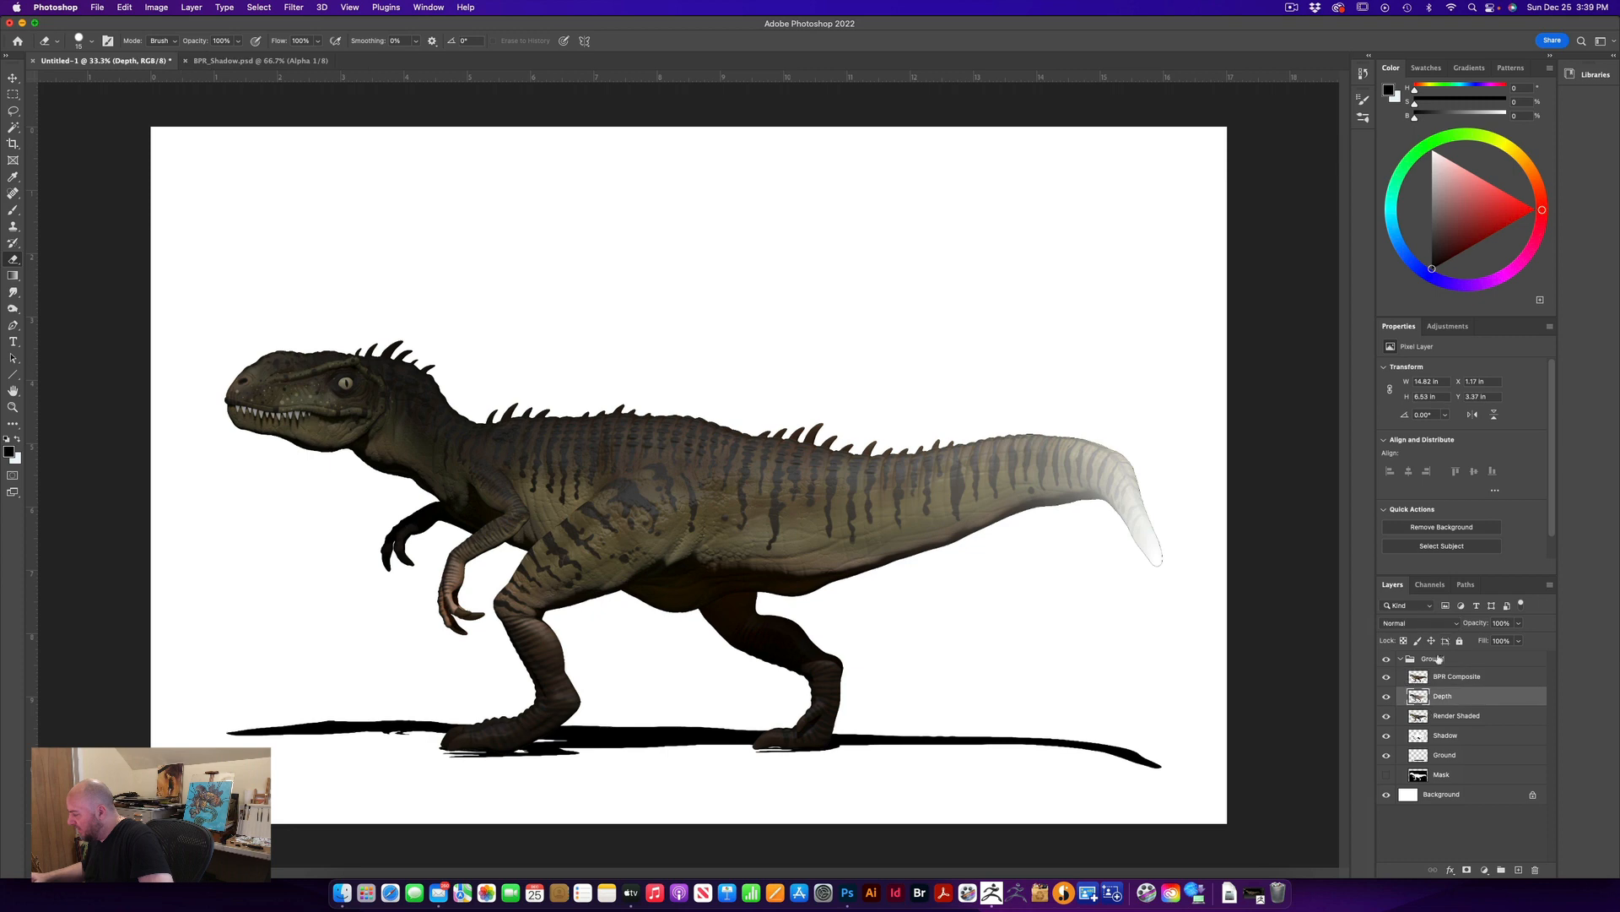
{"action": "left_click", "coordinate": [1436, 625]}
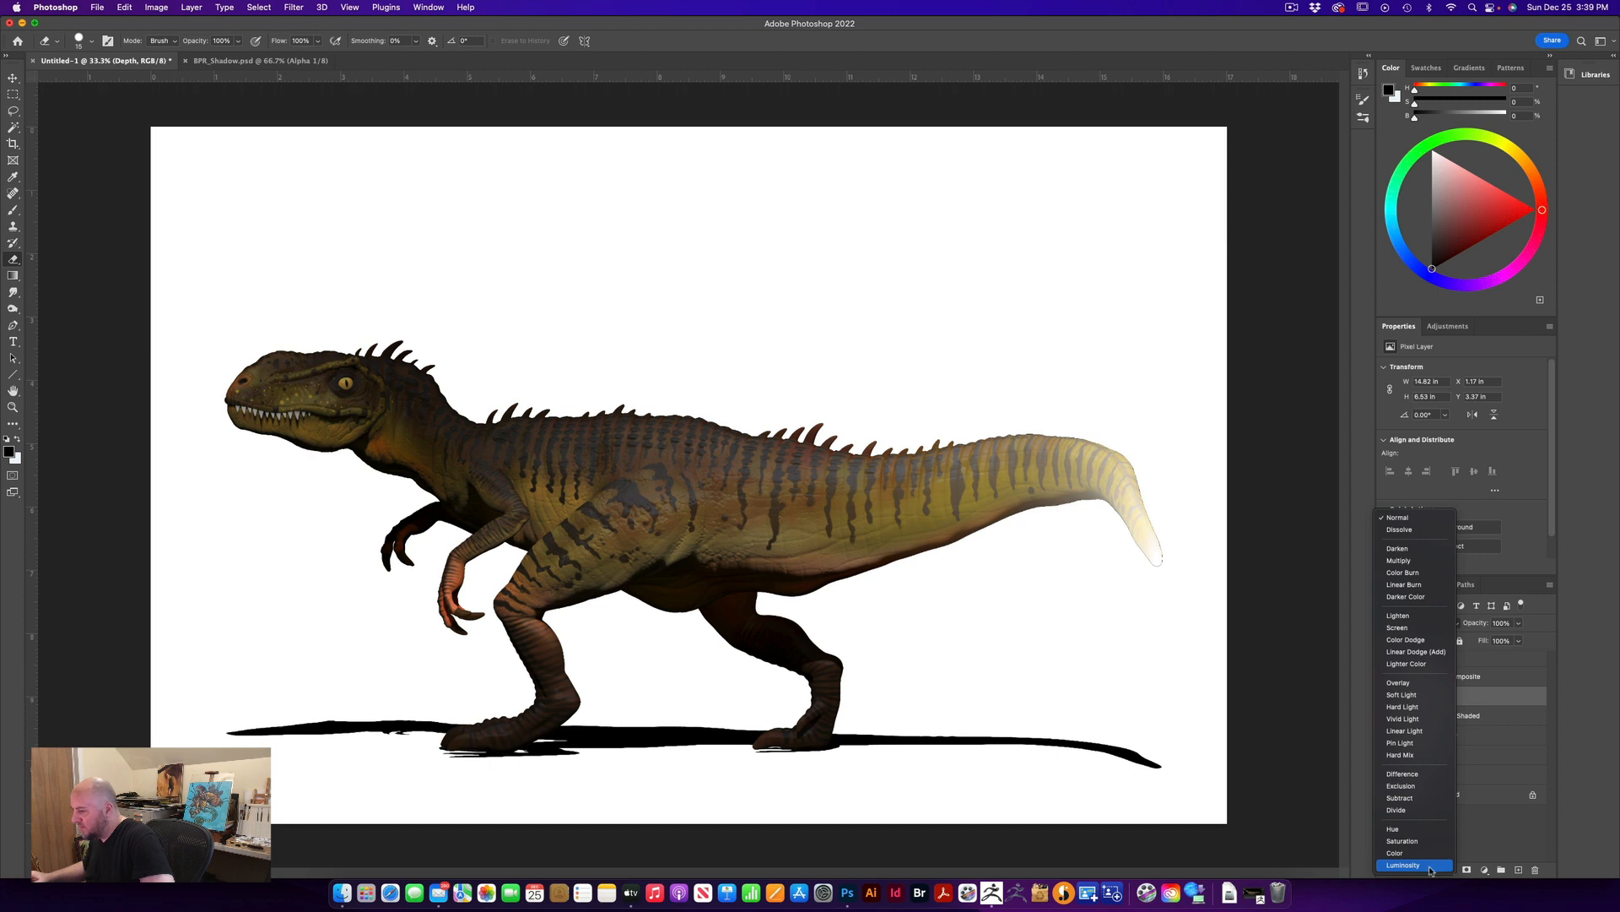
{"action": "left_click", "coordinate": [1418, 639]}
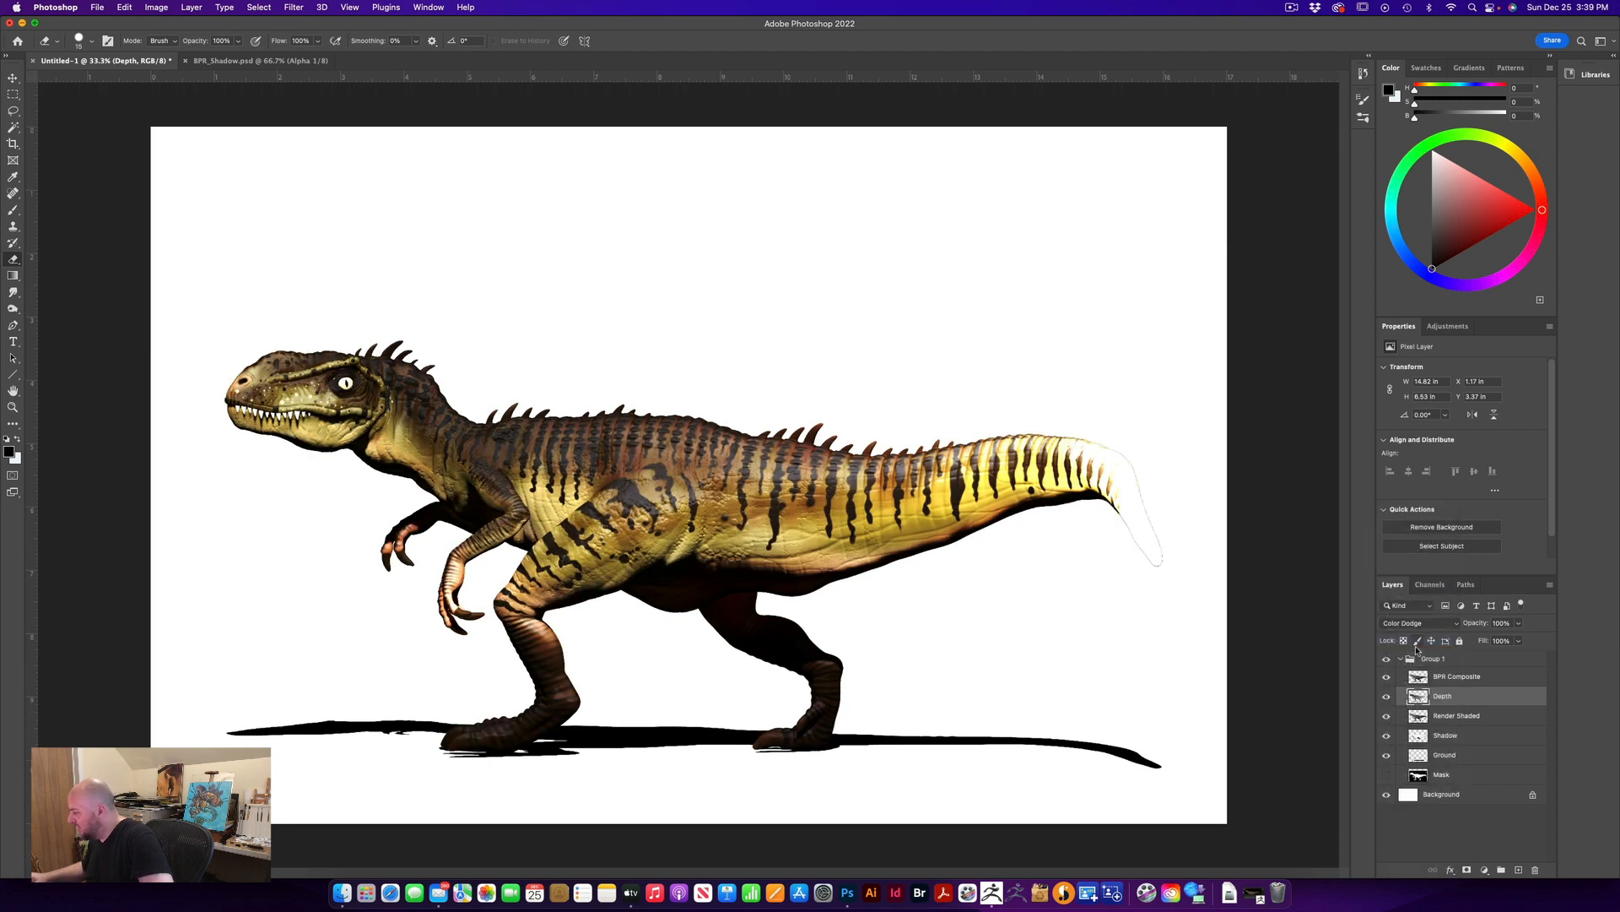
Set the blend mode of both the Render Shaded and Shadow layers to Multiply
{"action": "left_click", "coordinate": [1421, 717]}
{"action": "left_click", "coordinate": [1450, 623]}
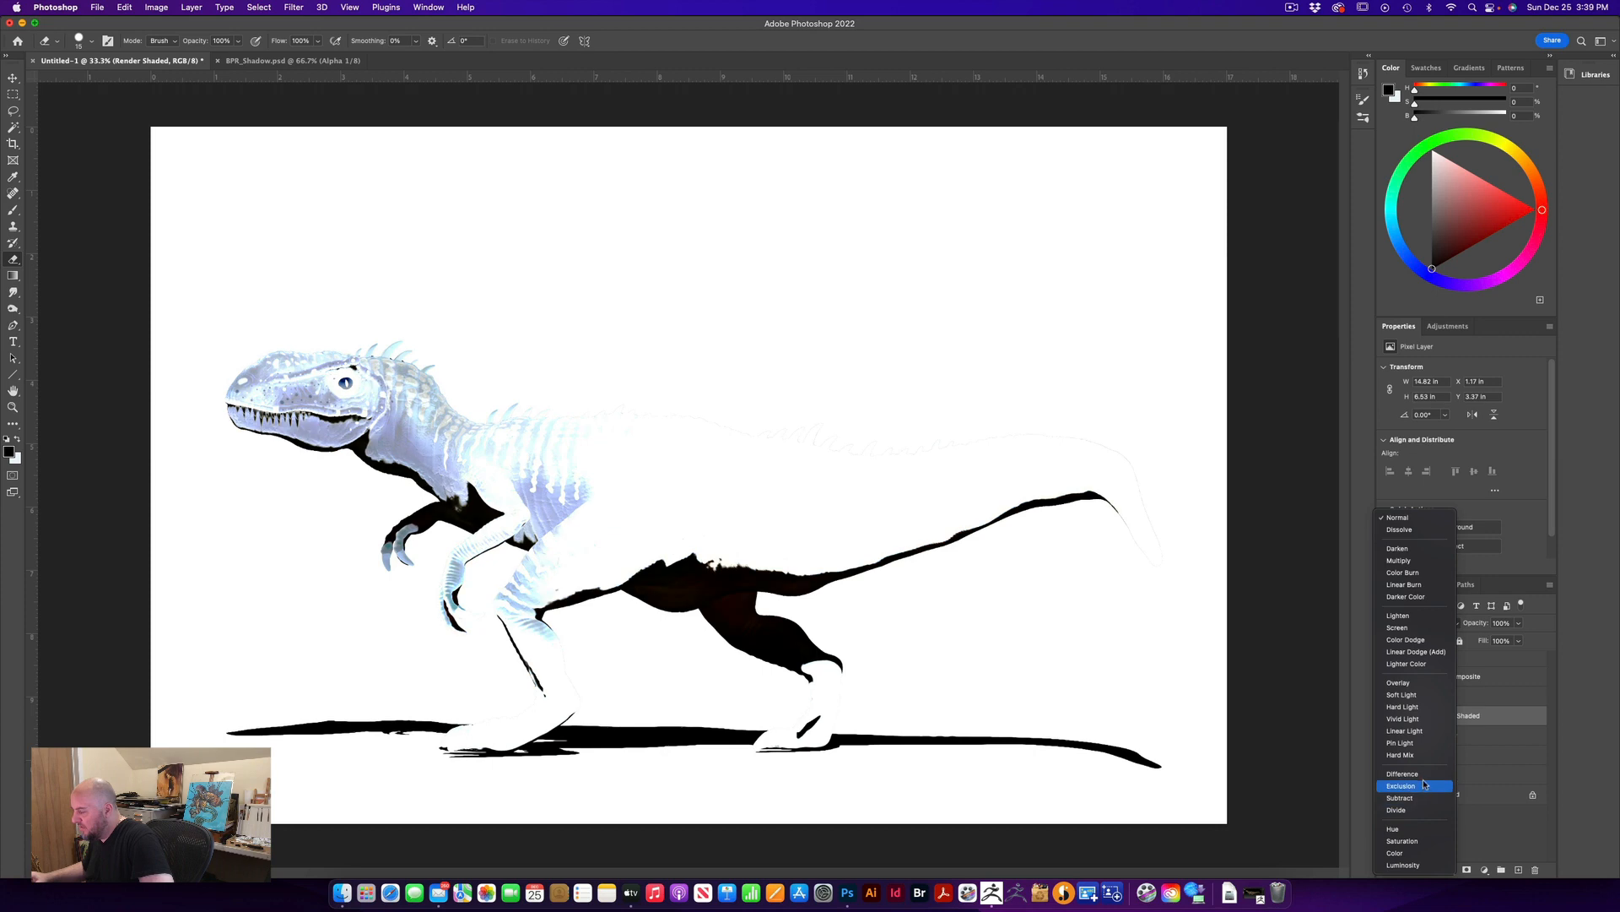
{"action": "left_click", "coordinate": [1409, 562]}
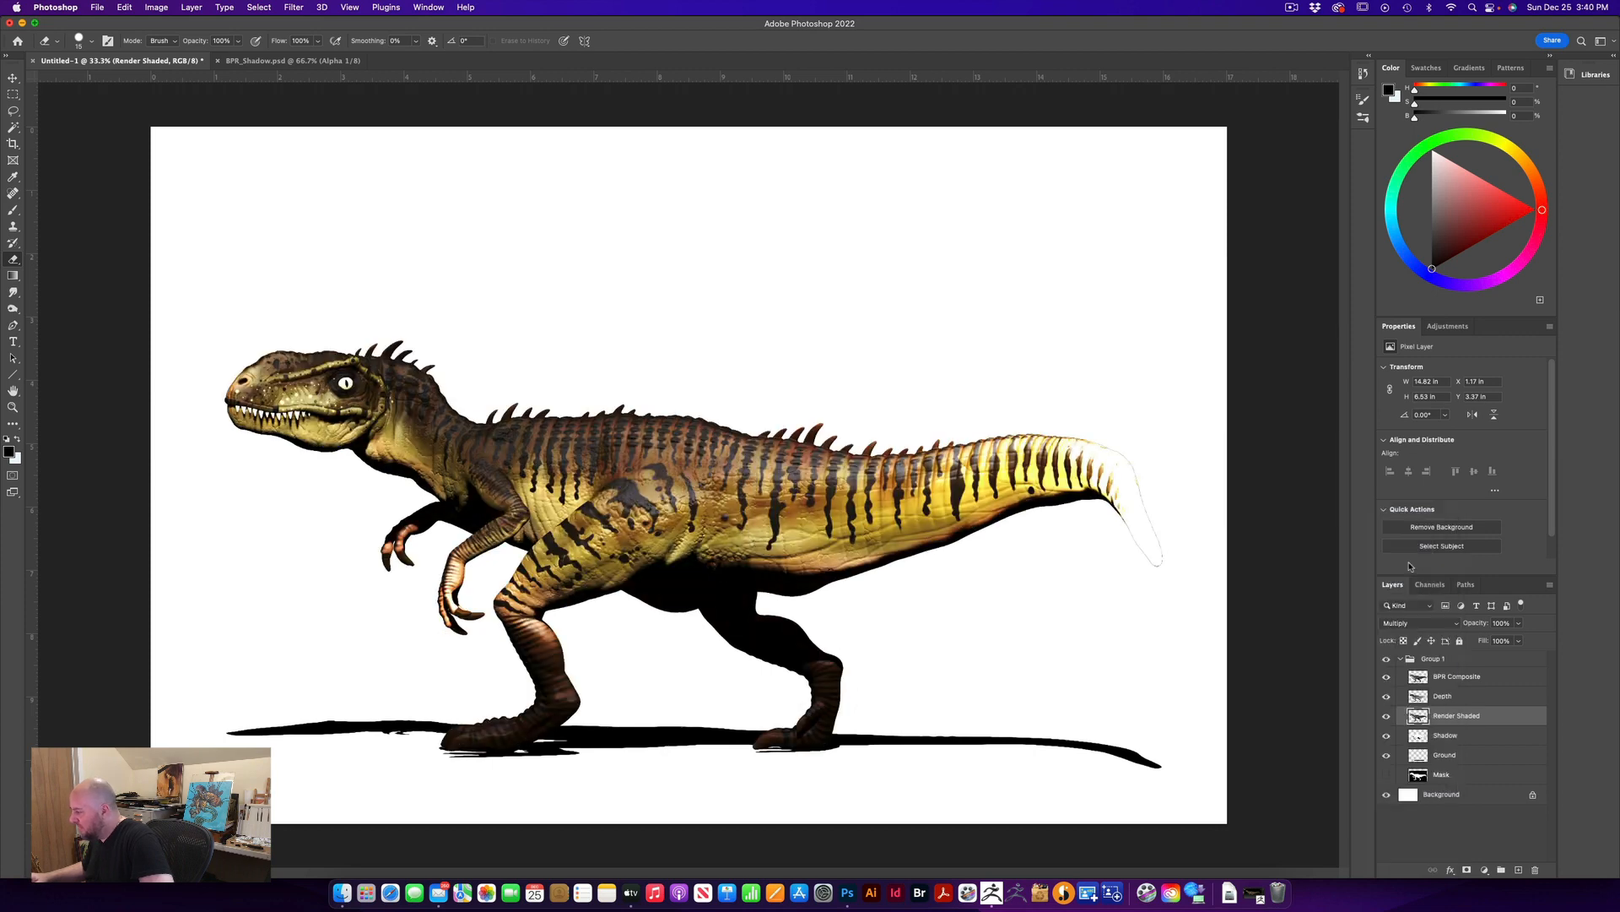
{"action": "left_click", "coordinate": [1429, 738]}
{"action": "left_click", "coordinate": [1450, 628]}
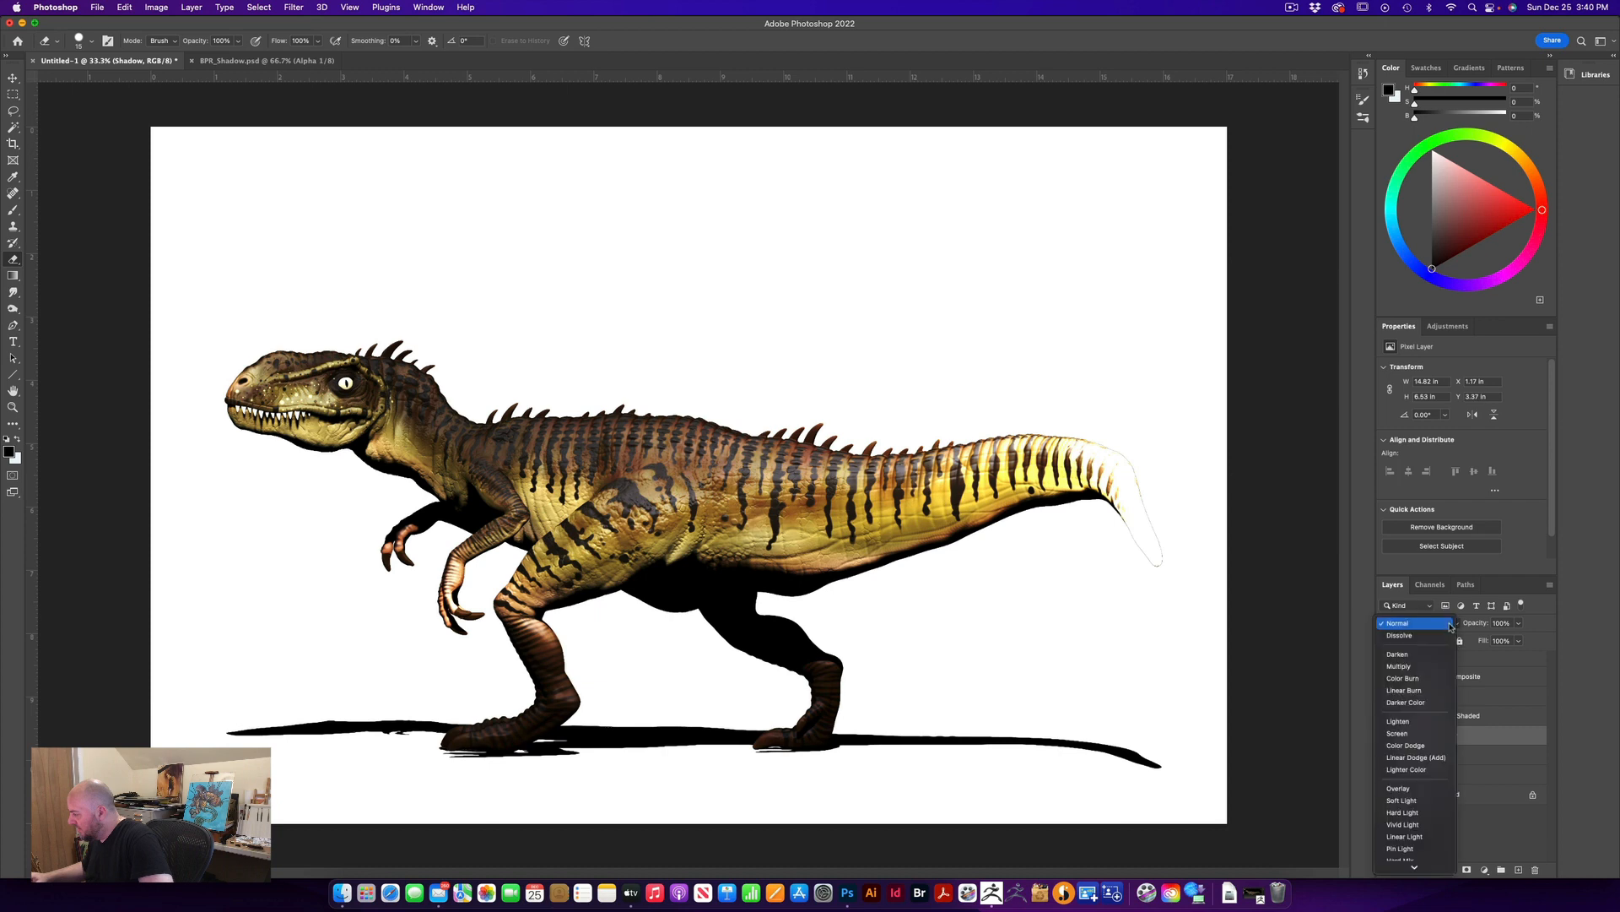
{"action": "left_click", "coordinate": [1426, 667]}
{"action": "left_click", "coordinate": [1441, 764]}
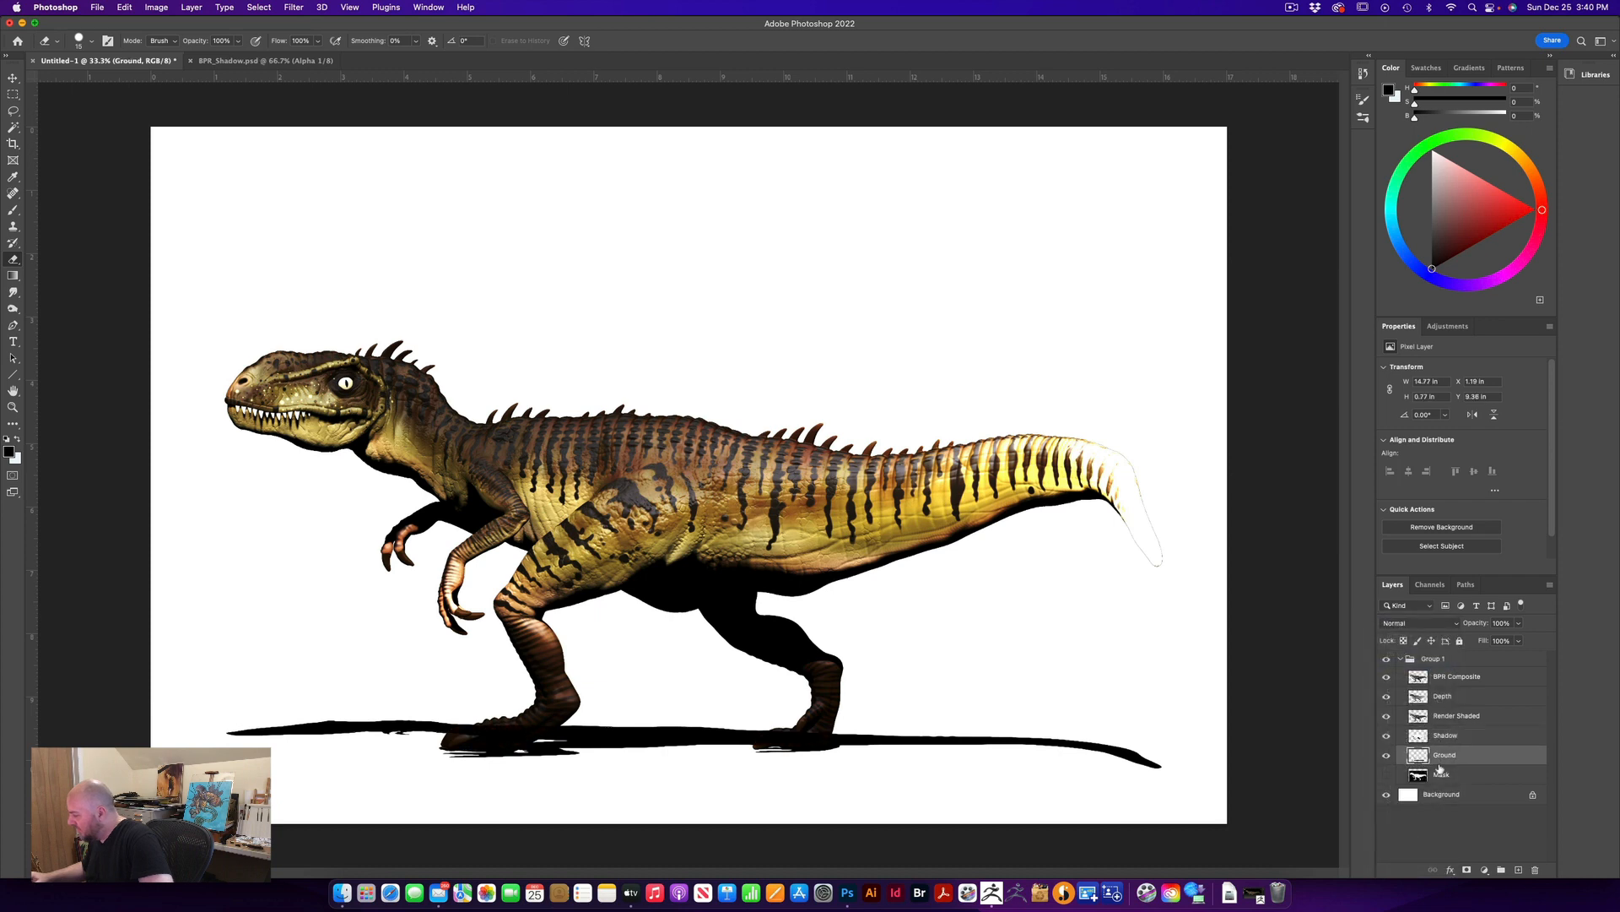
Move the BPR Composite layer between Shadow and Ground and set its blend mode to Normal
{"action": "left_click", "coordinate": [1432, 680]}
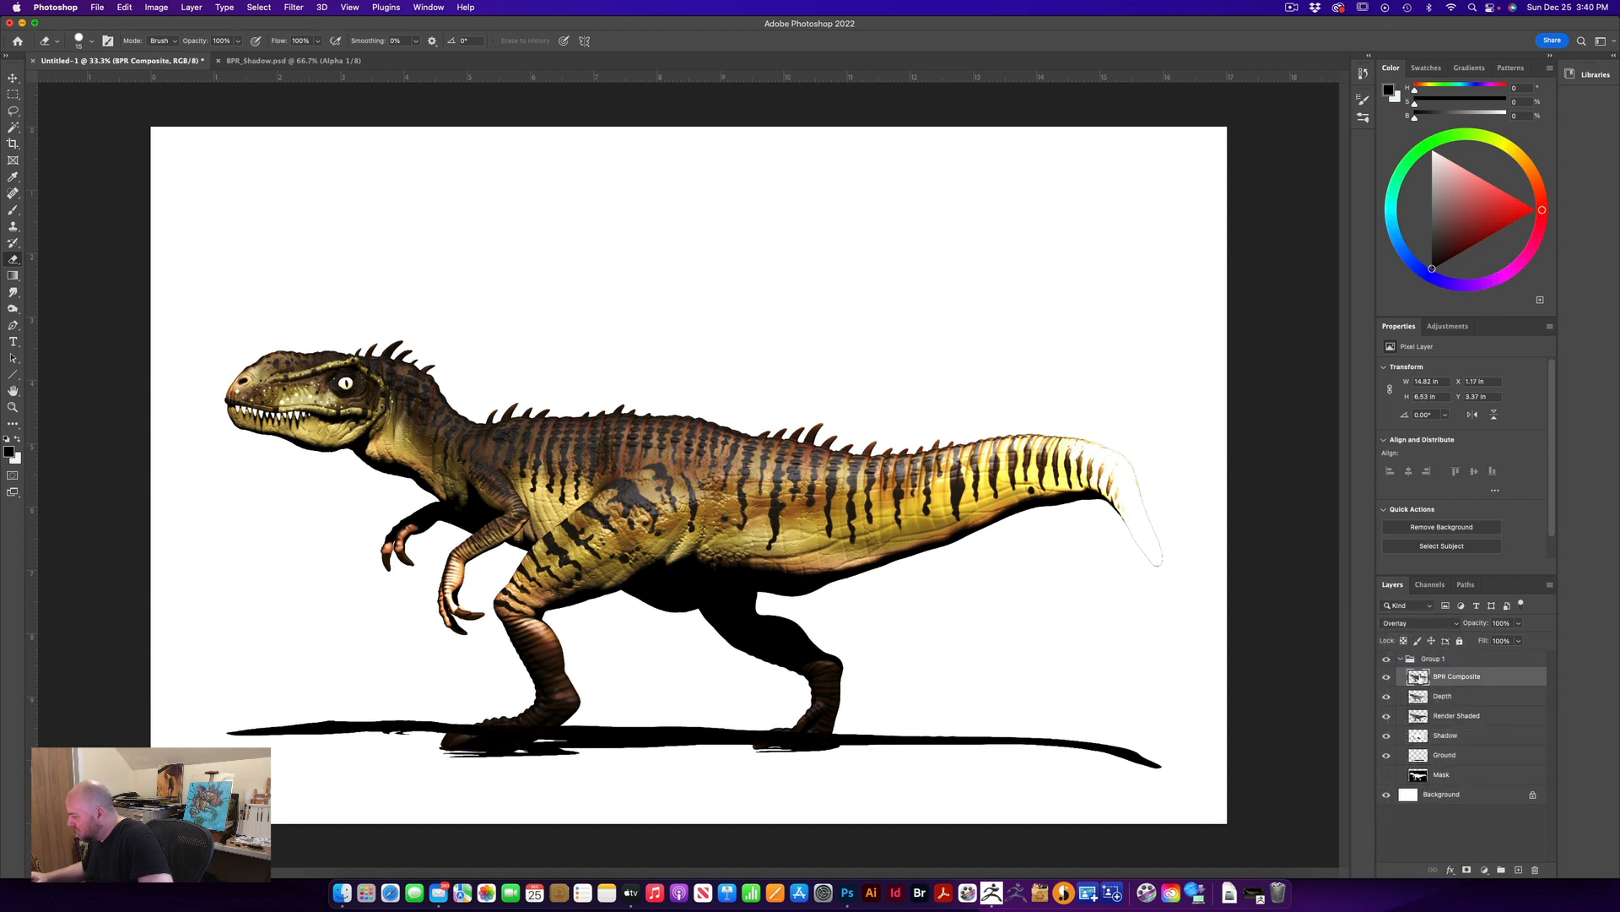
{"action": "left_click_drag", "start_coordinate": [1418, 678], "coordinate": [1432, 740]}
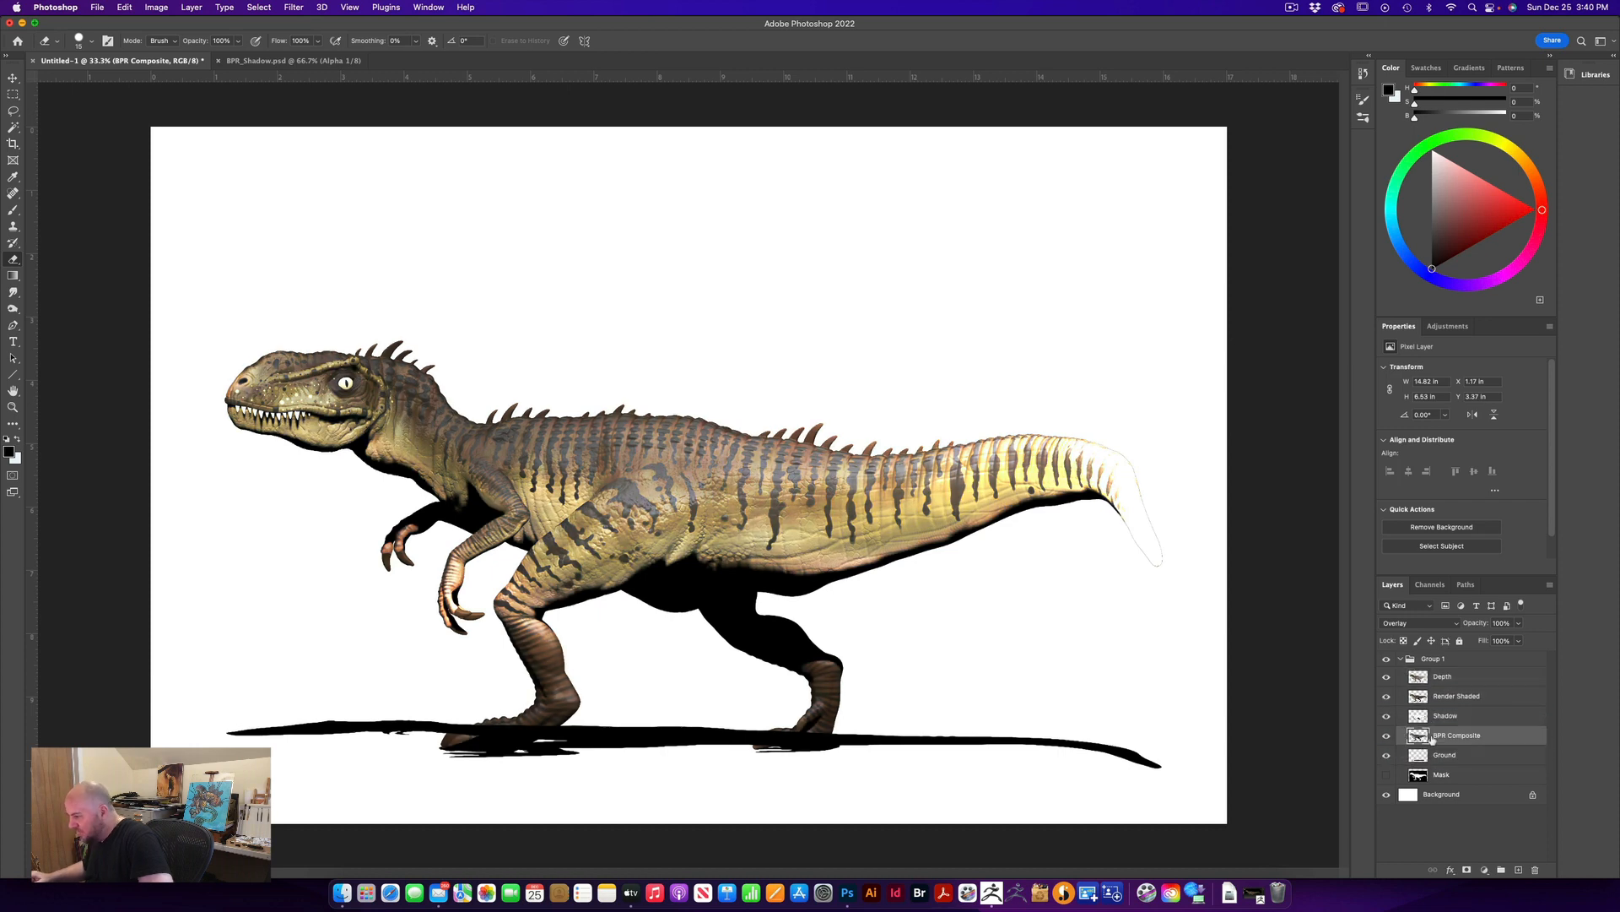
{"action": "left_click", "coordinate": [1420, 623]}
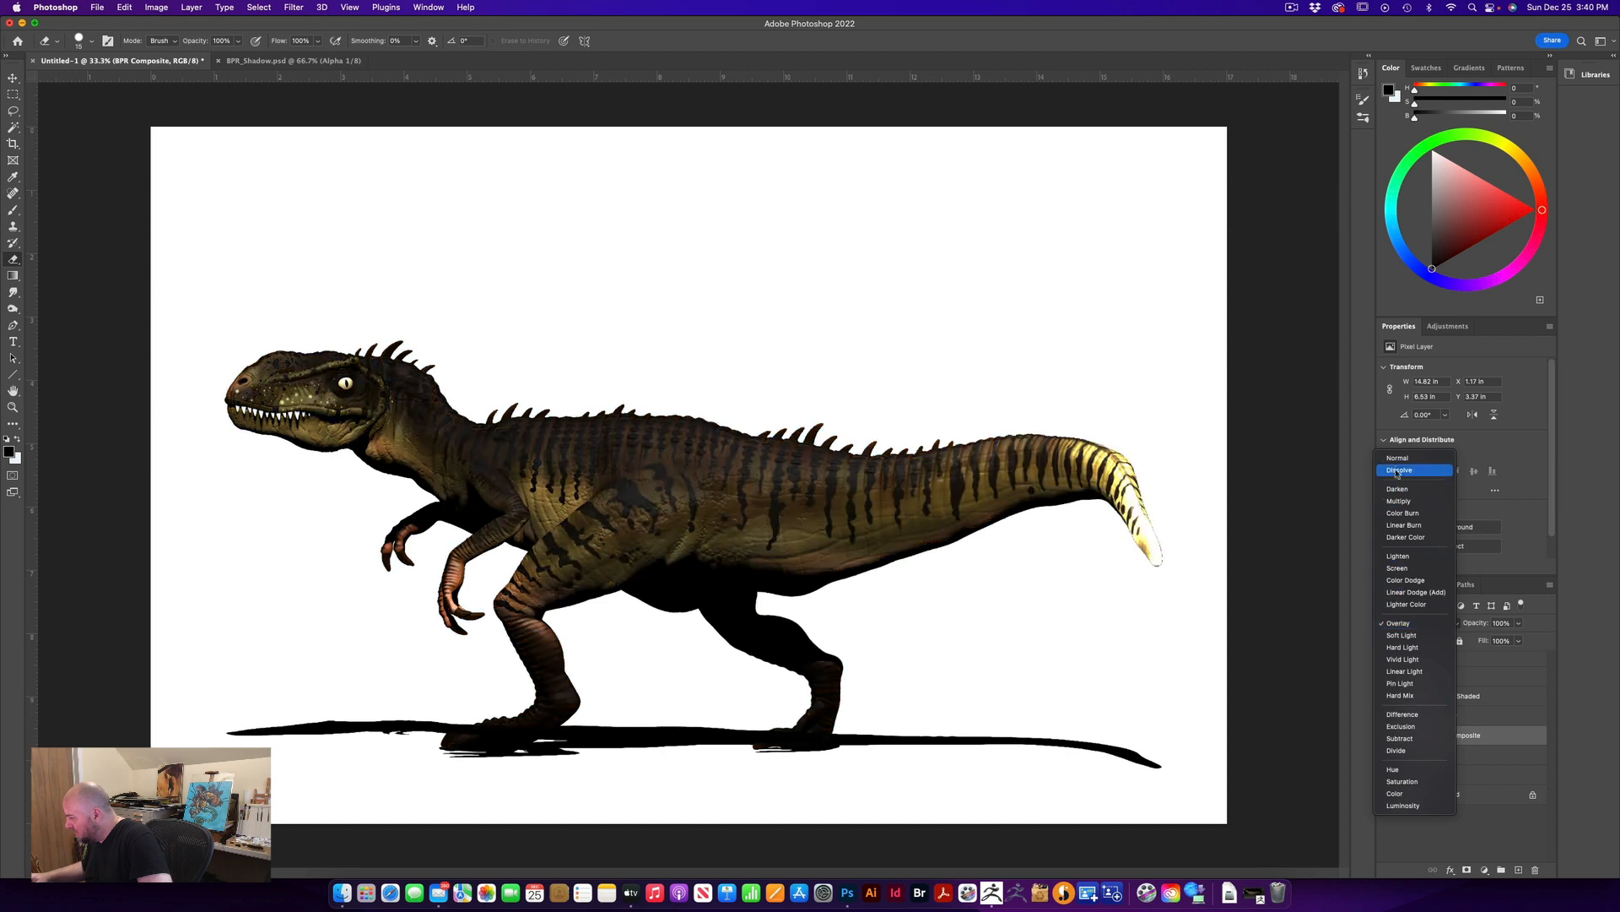
{"action": "left_click", "coordinate": [1398, 458]}
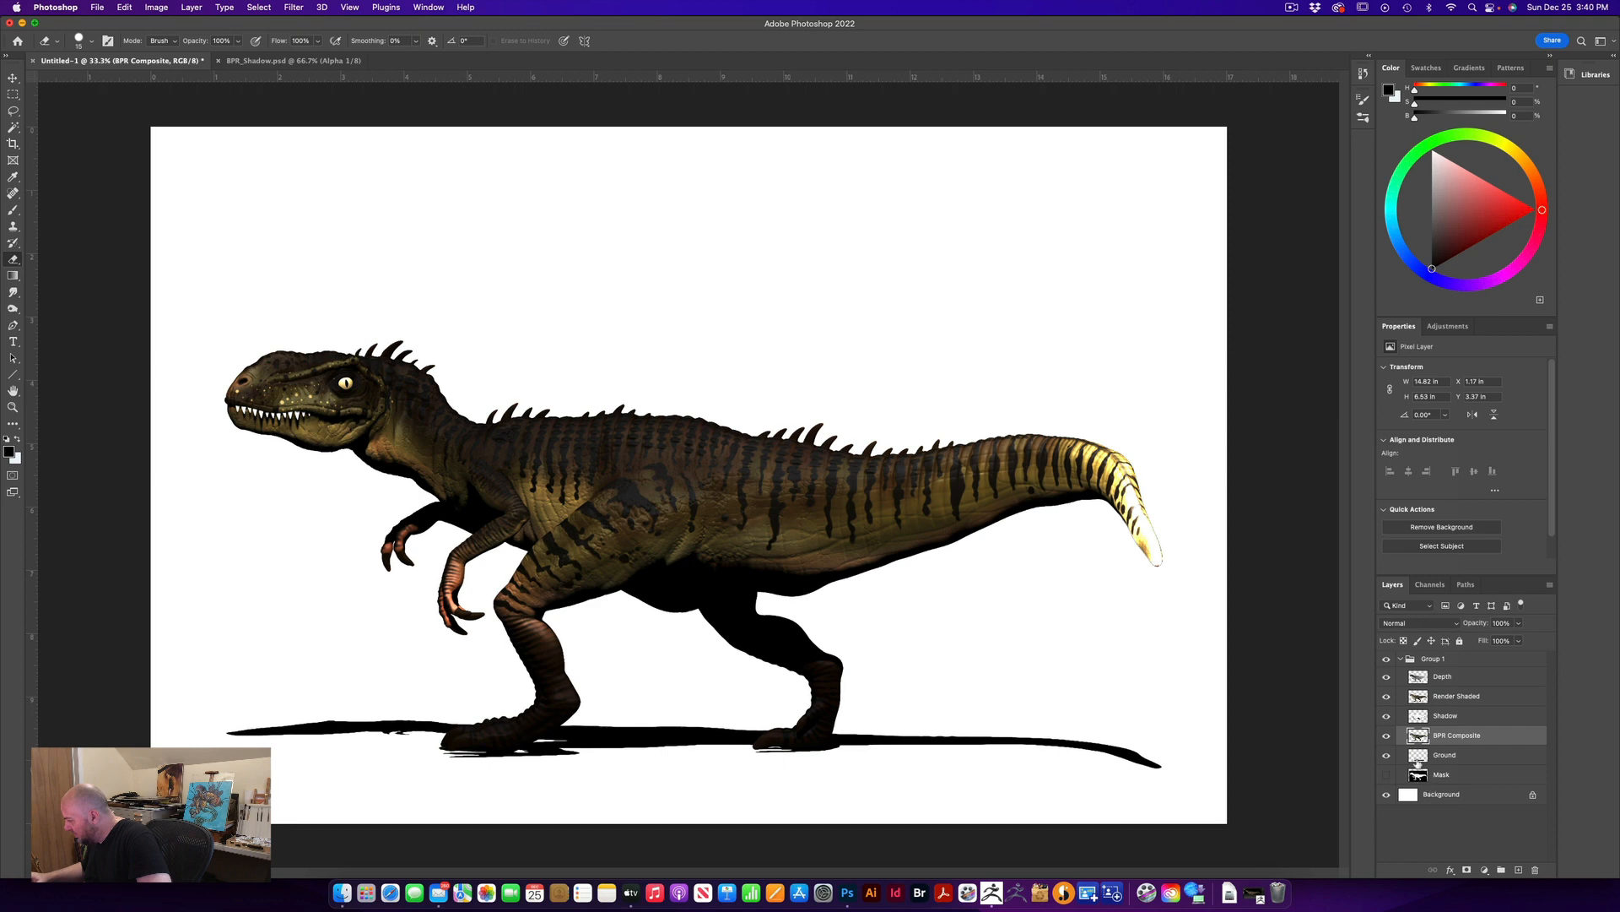
Move the Depth layer between Shadow and BPR Composite, and set BPR Composite's blend mode to Multiply
{"action": "left_click", "coordinate": [1418, 677]}
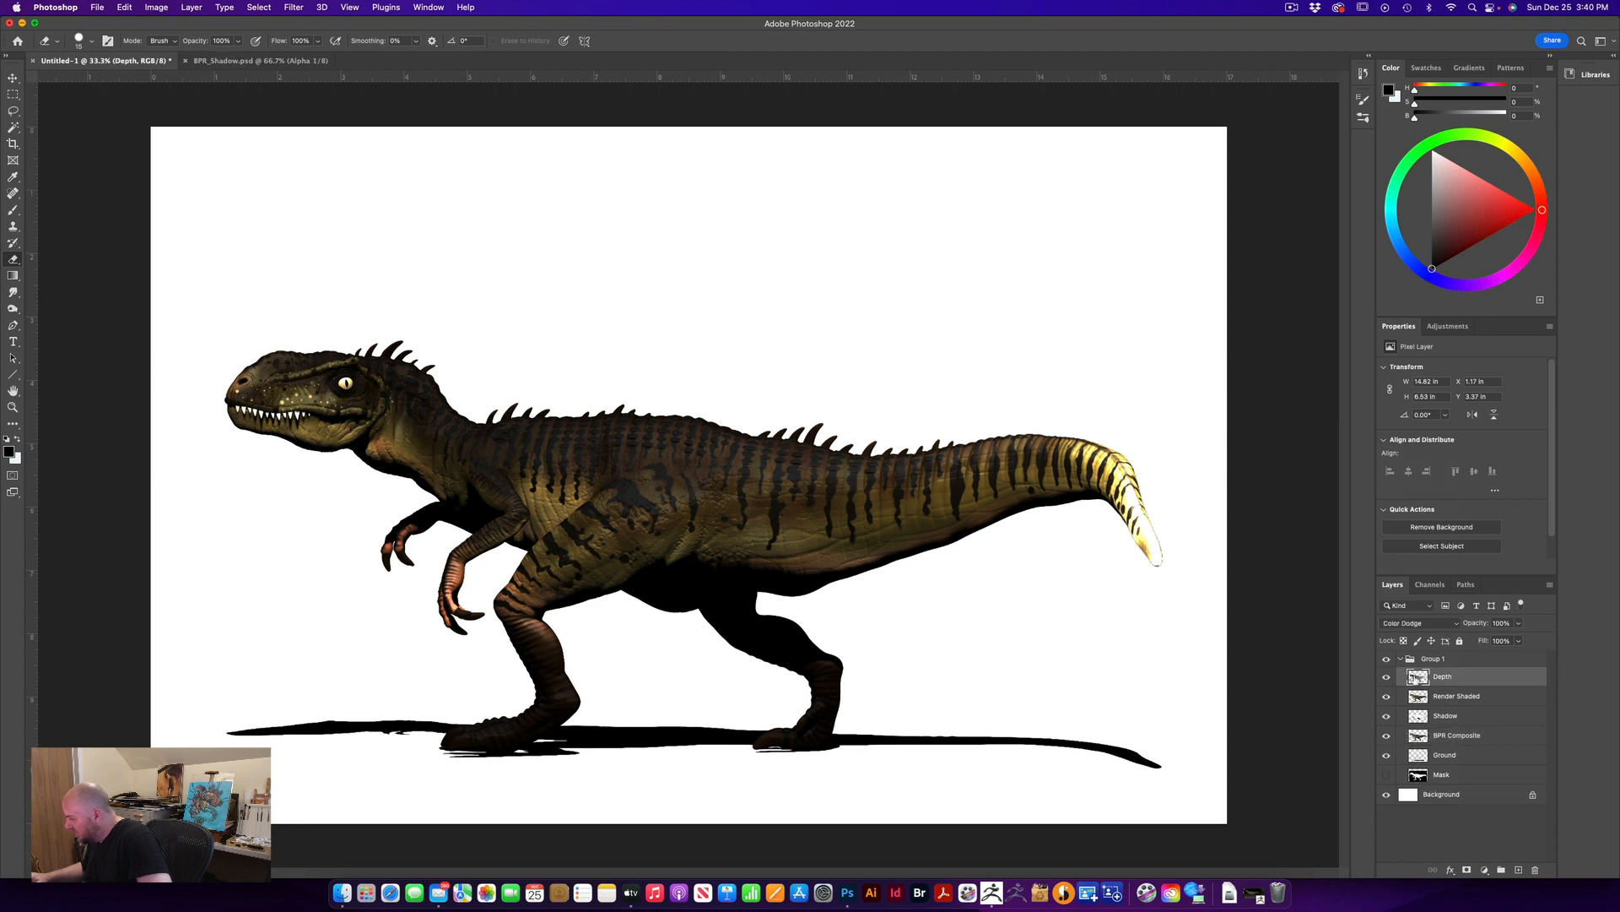
{"action": "left_click_drag", "start_coordinate": [1416, 678], "coordinate": [1423, 721]}
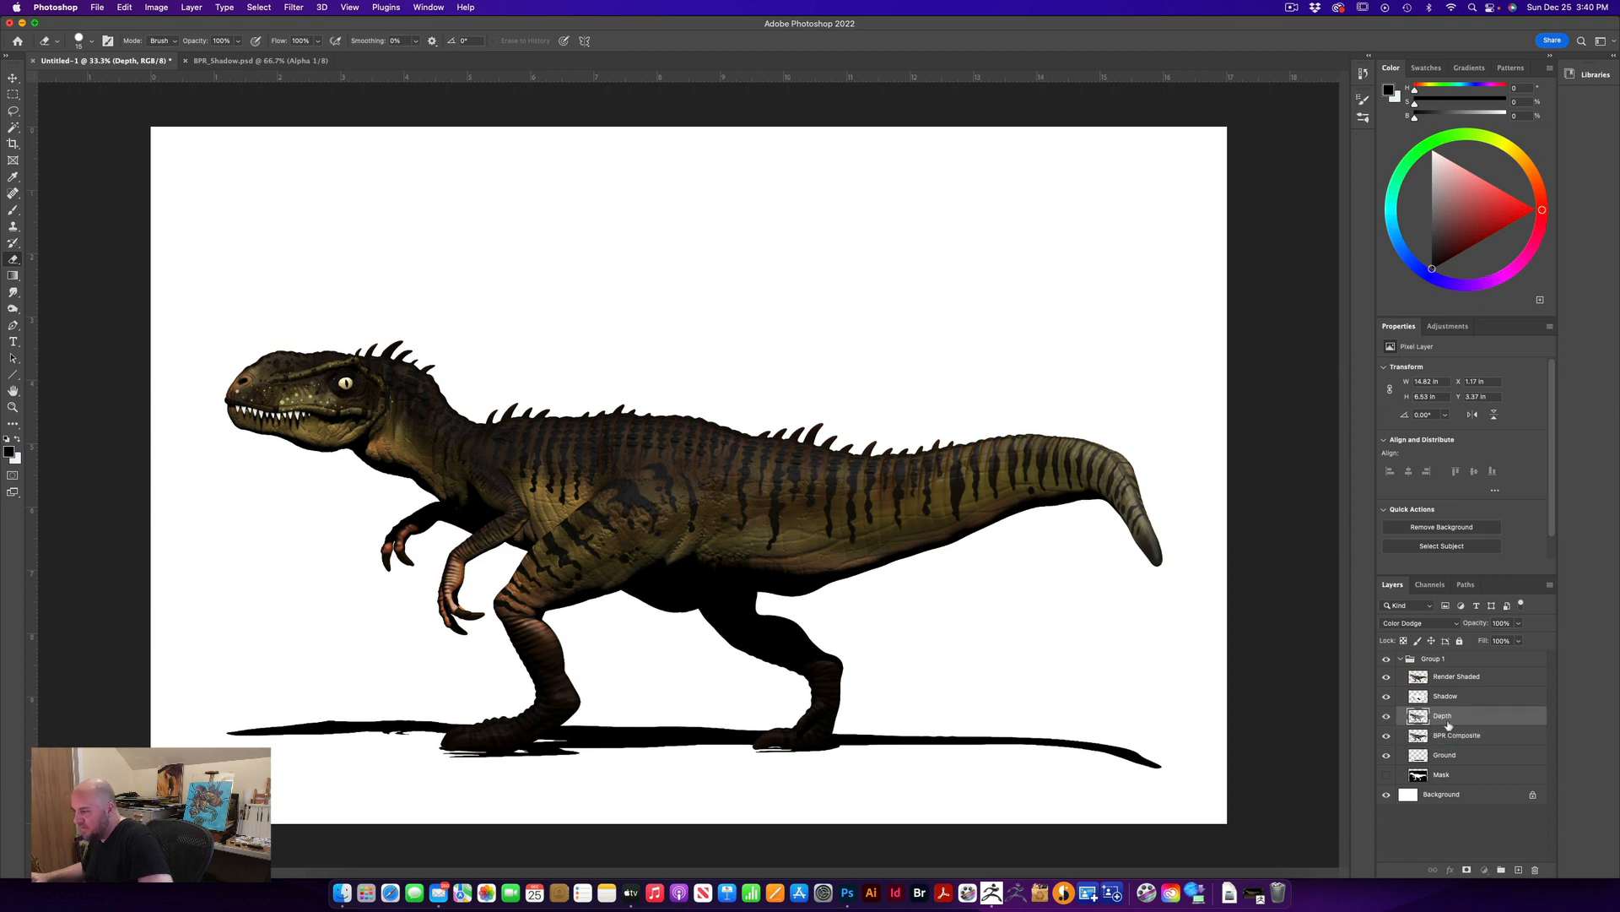
{"action": "left_click", "coordinate": [1419, 737]}
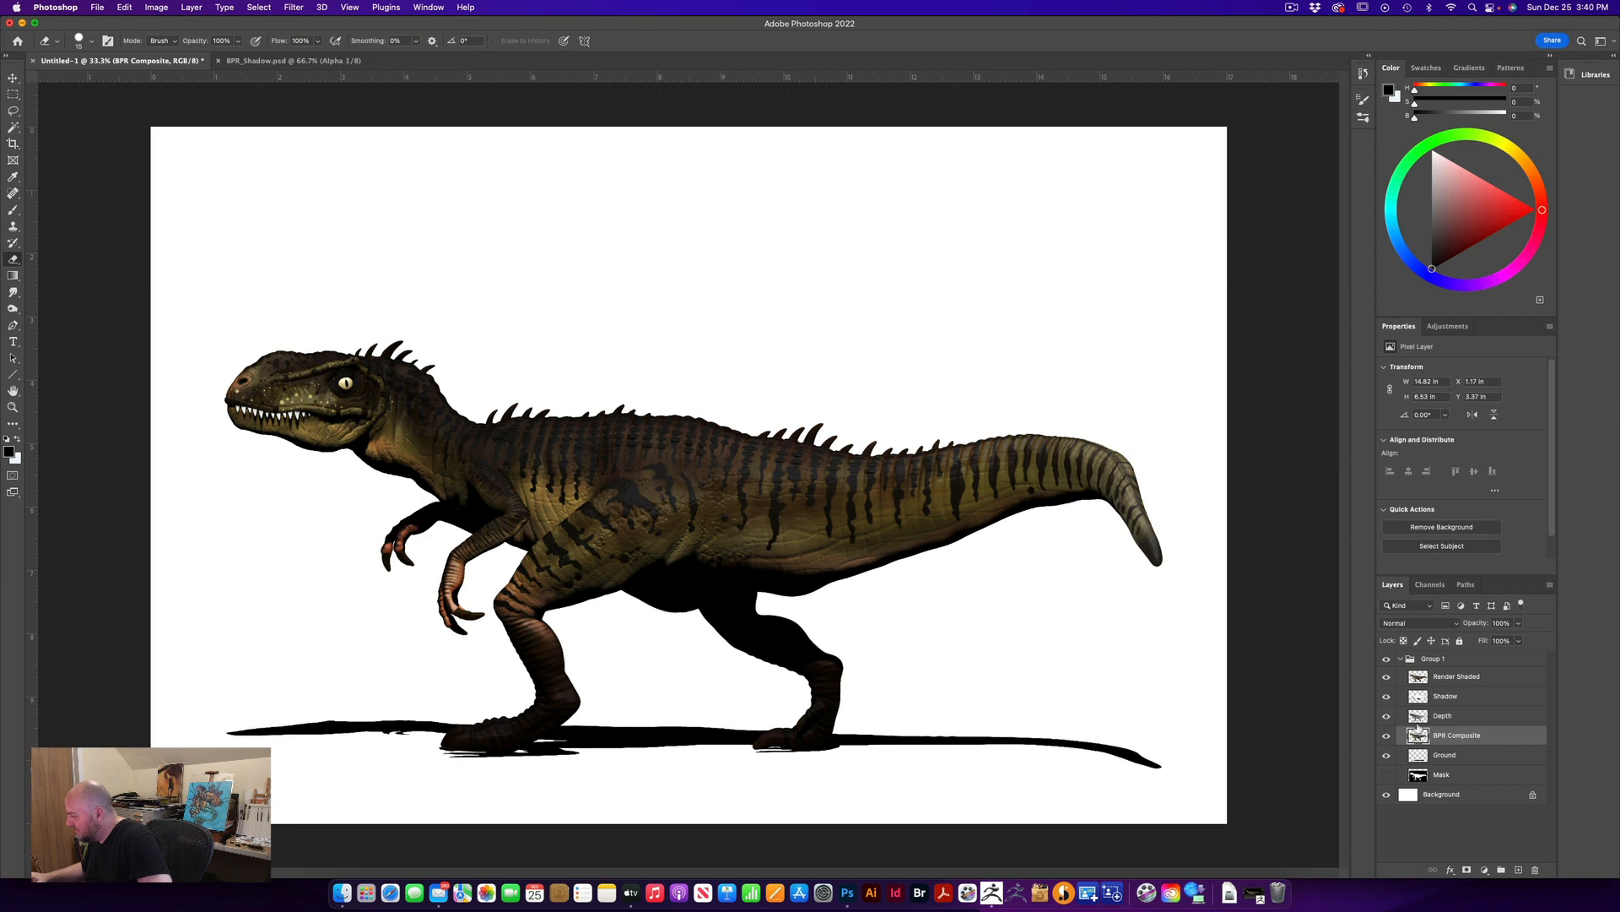
{"action": "left_click", "coordinate": [1422, 624]}
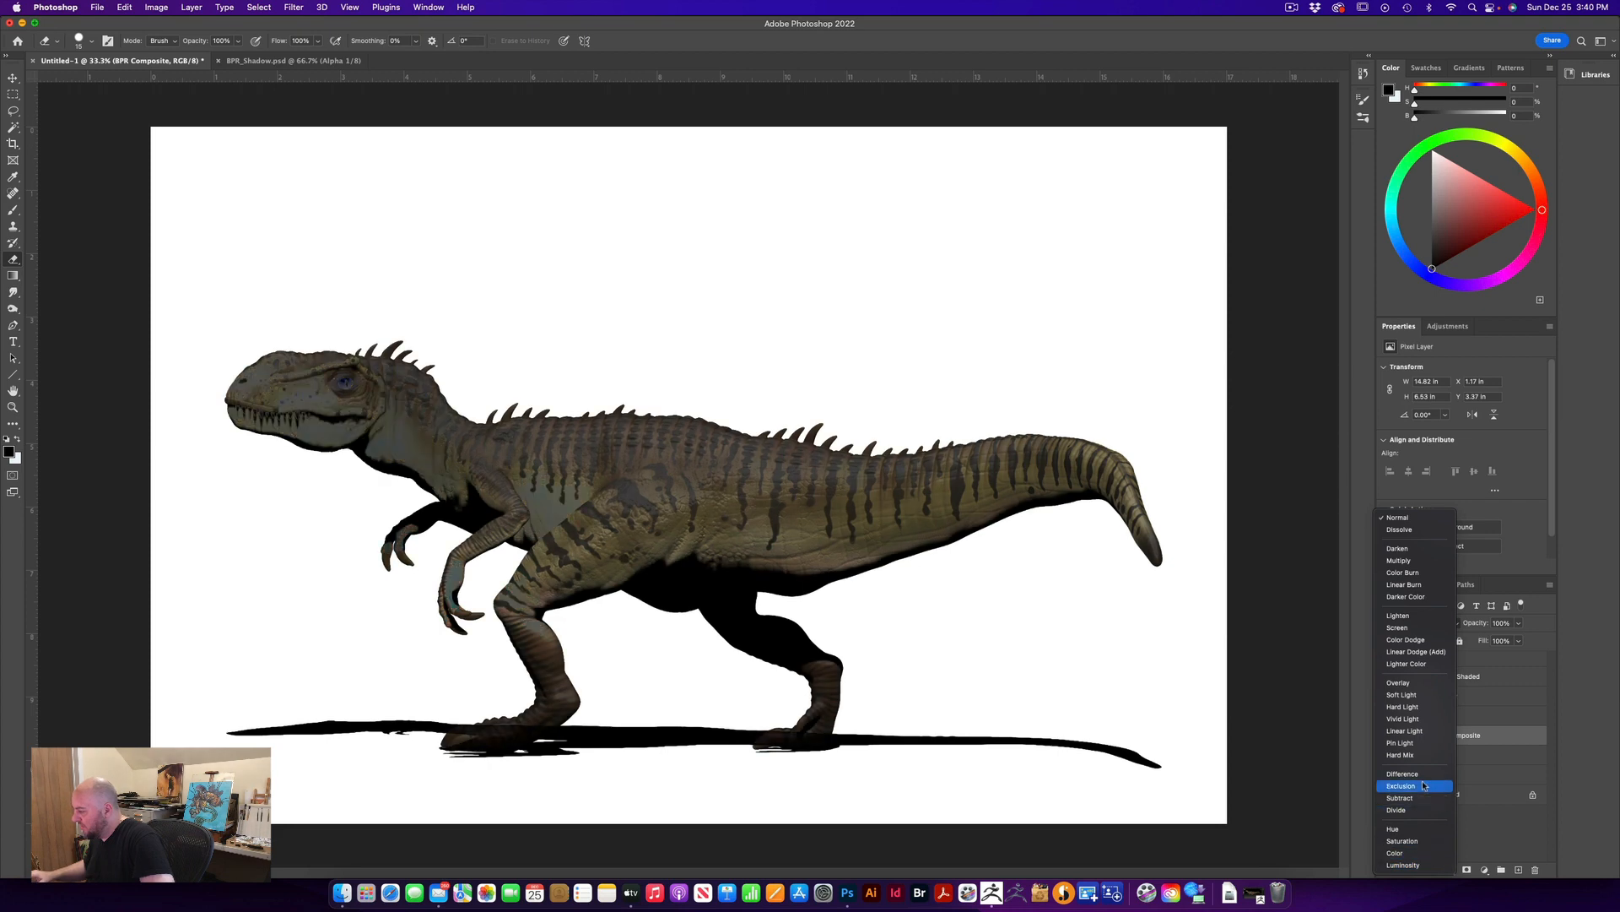
{"action": "left_click", "coordinate": [1398, 560]}
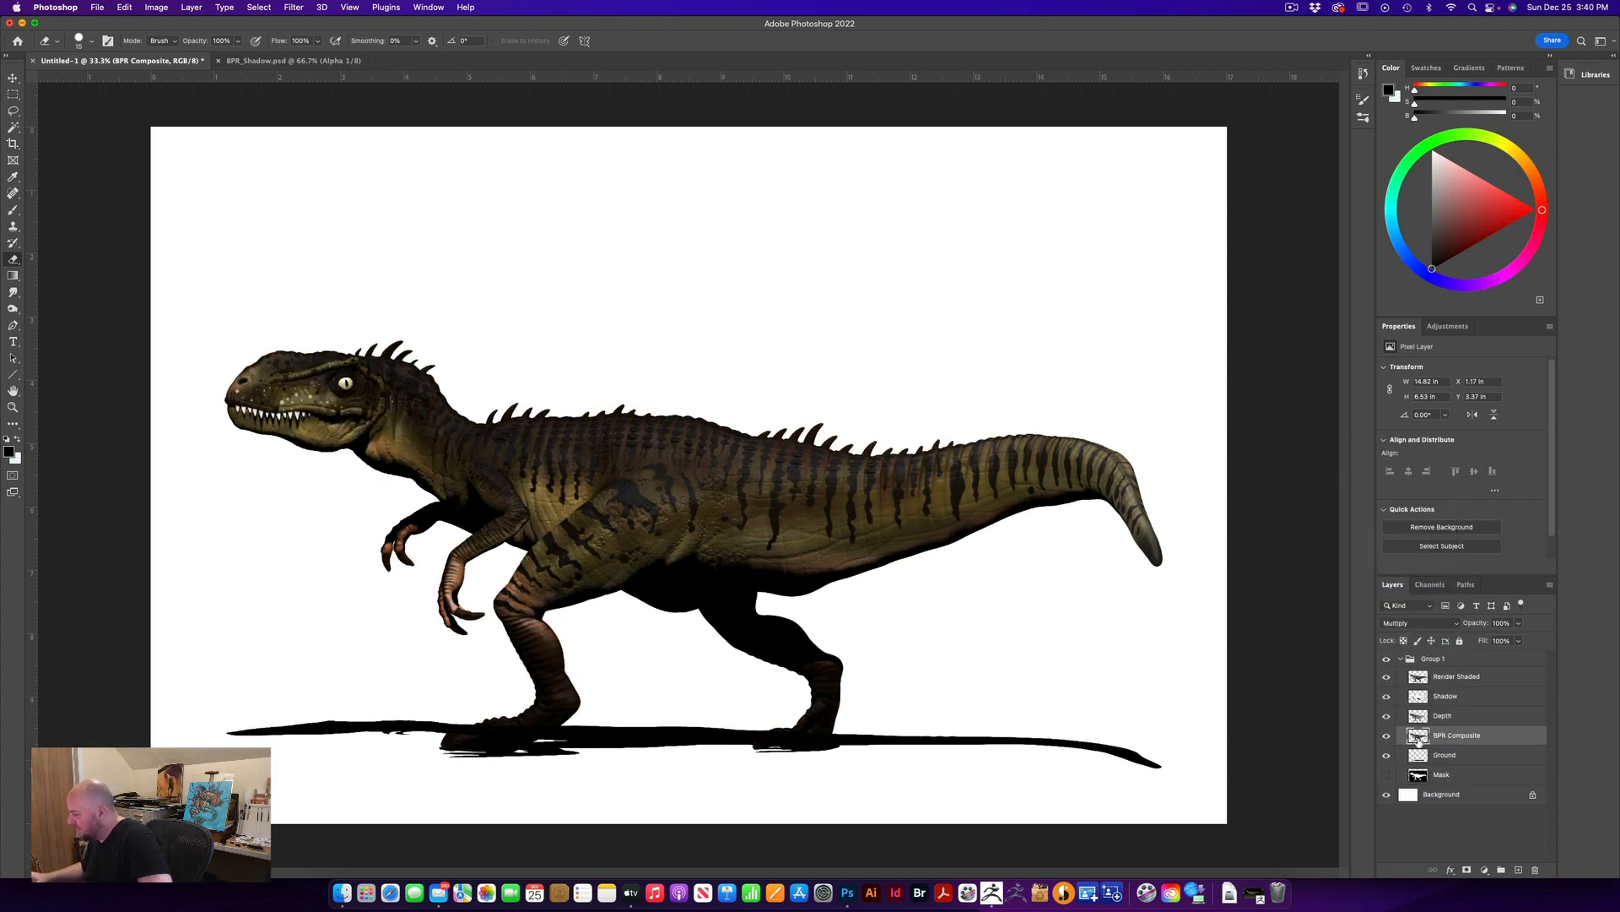
Move the BPR Composite layer to the top of Group 1 and set its blend mode to Overlay
{"action": "left_click_drag", "start_coordinate": [1418, 738], "coordinate": [1421, 676]}
{"action": "left_click", "coordinate": [1425, 625]}
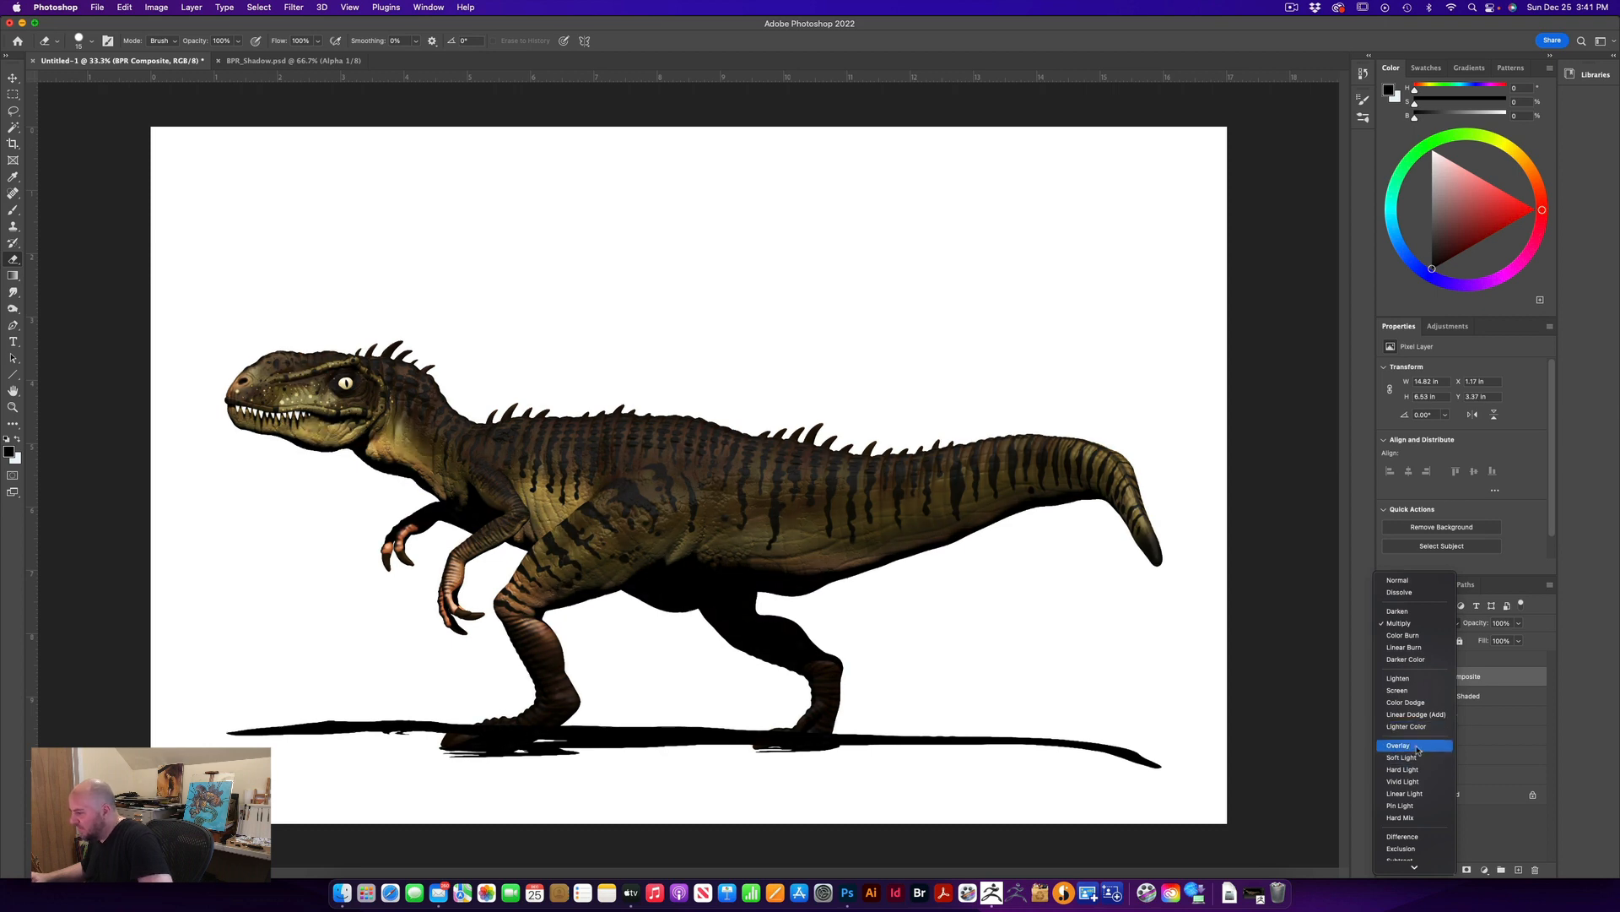
{"action": "left_click", "coordinate": [1418, 748]}
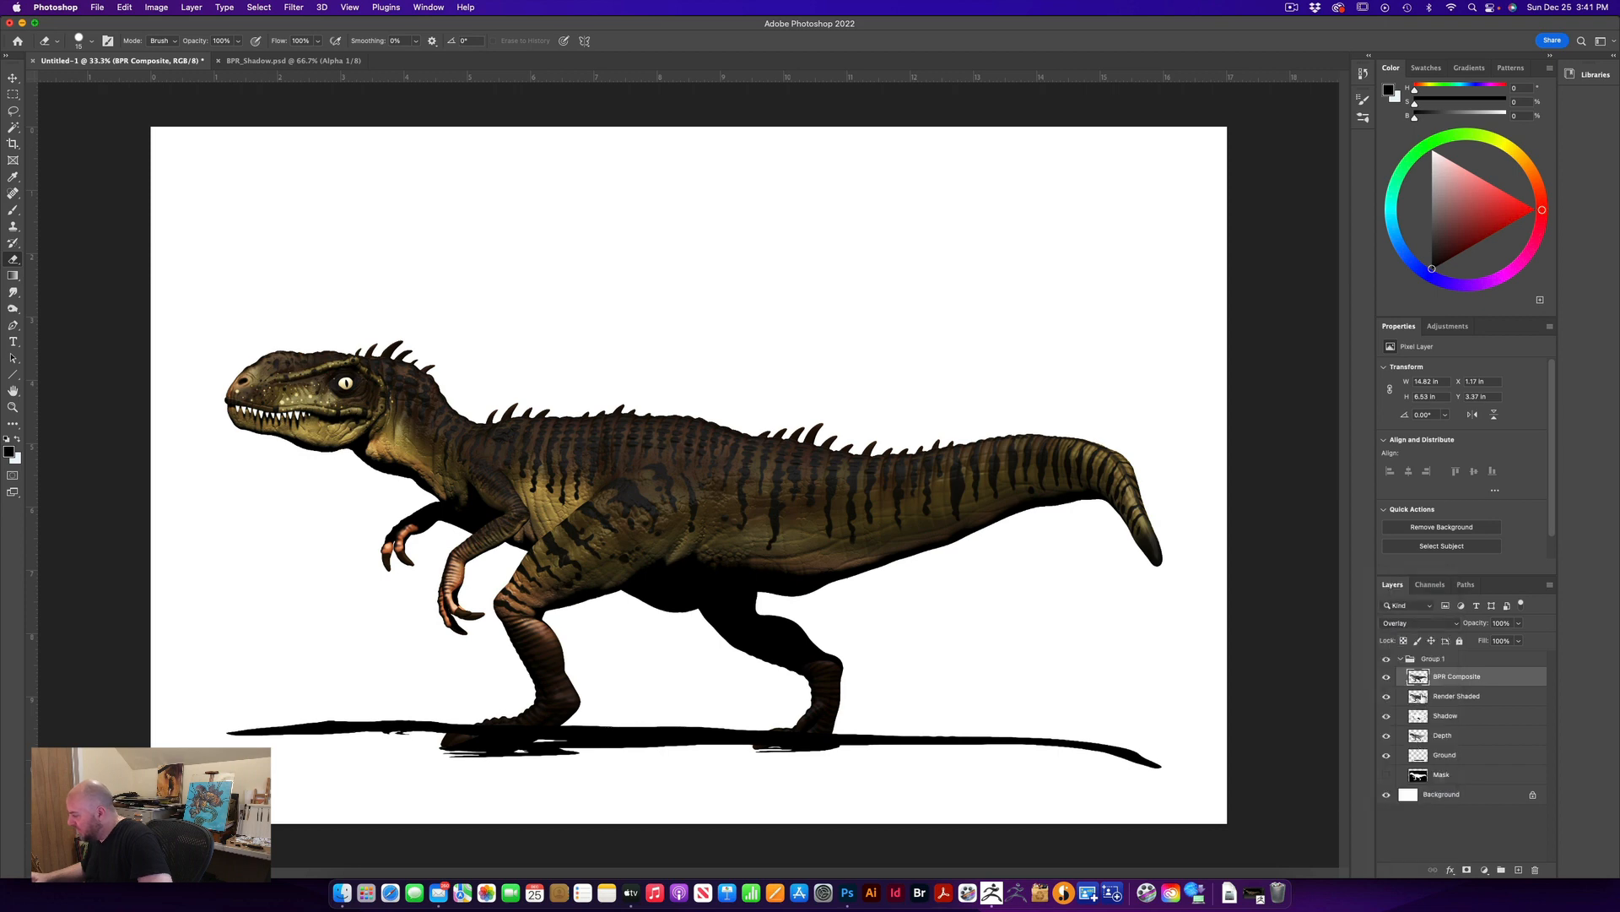
{"action": "left_click", "coordinate": [1424, 697]}
{"action": "left_click", "coordinate": [1424, 623]}
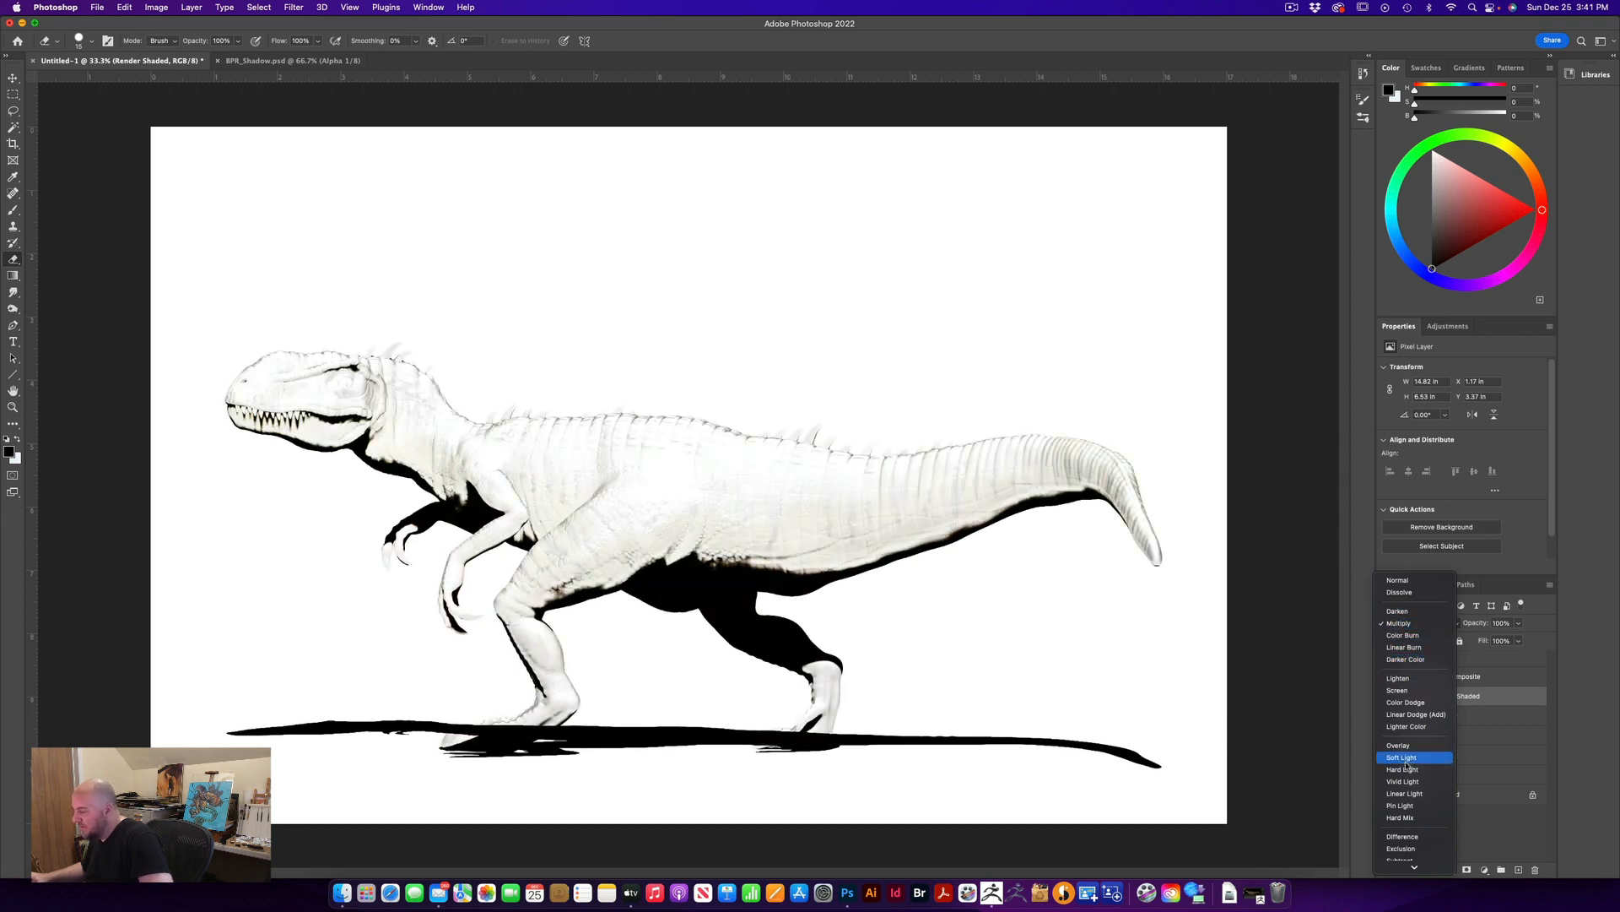
{"action": "left_click", "coordinate": [1315, 672]}
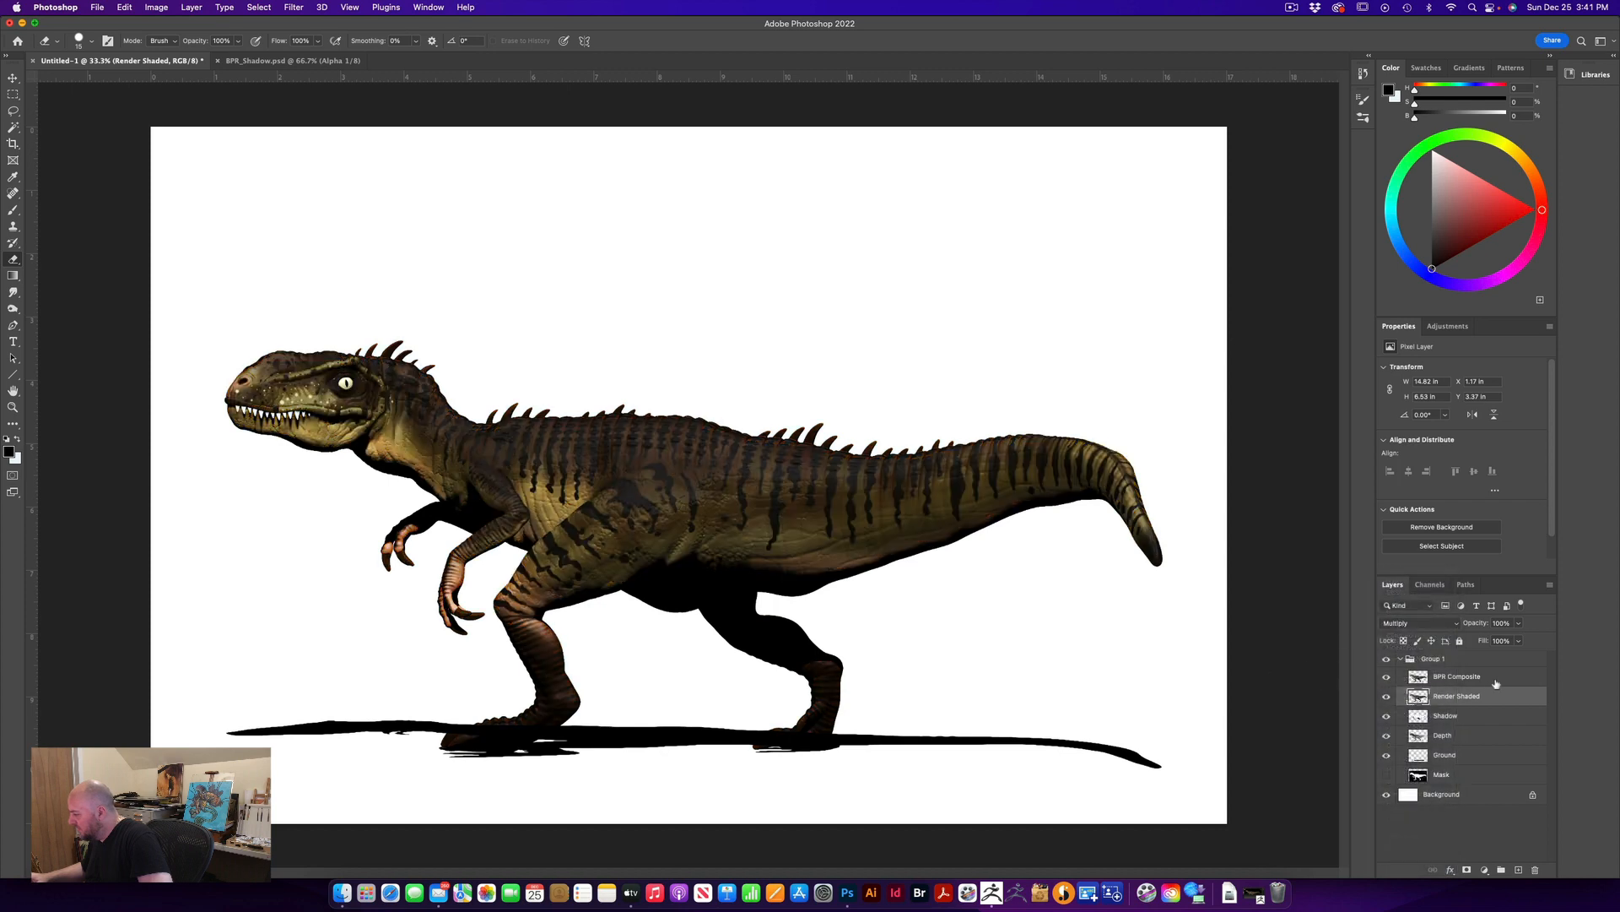
Move the Render Shaded layer between Depth and Ground, and try the Linear Light blend mode on Depth
{"action": "left_click_drag", "start_coordinate": [1420, 698], "coordinate": [1418, 737]}
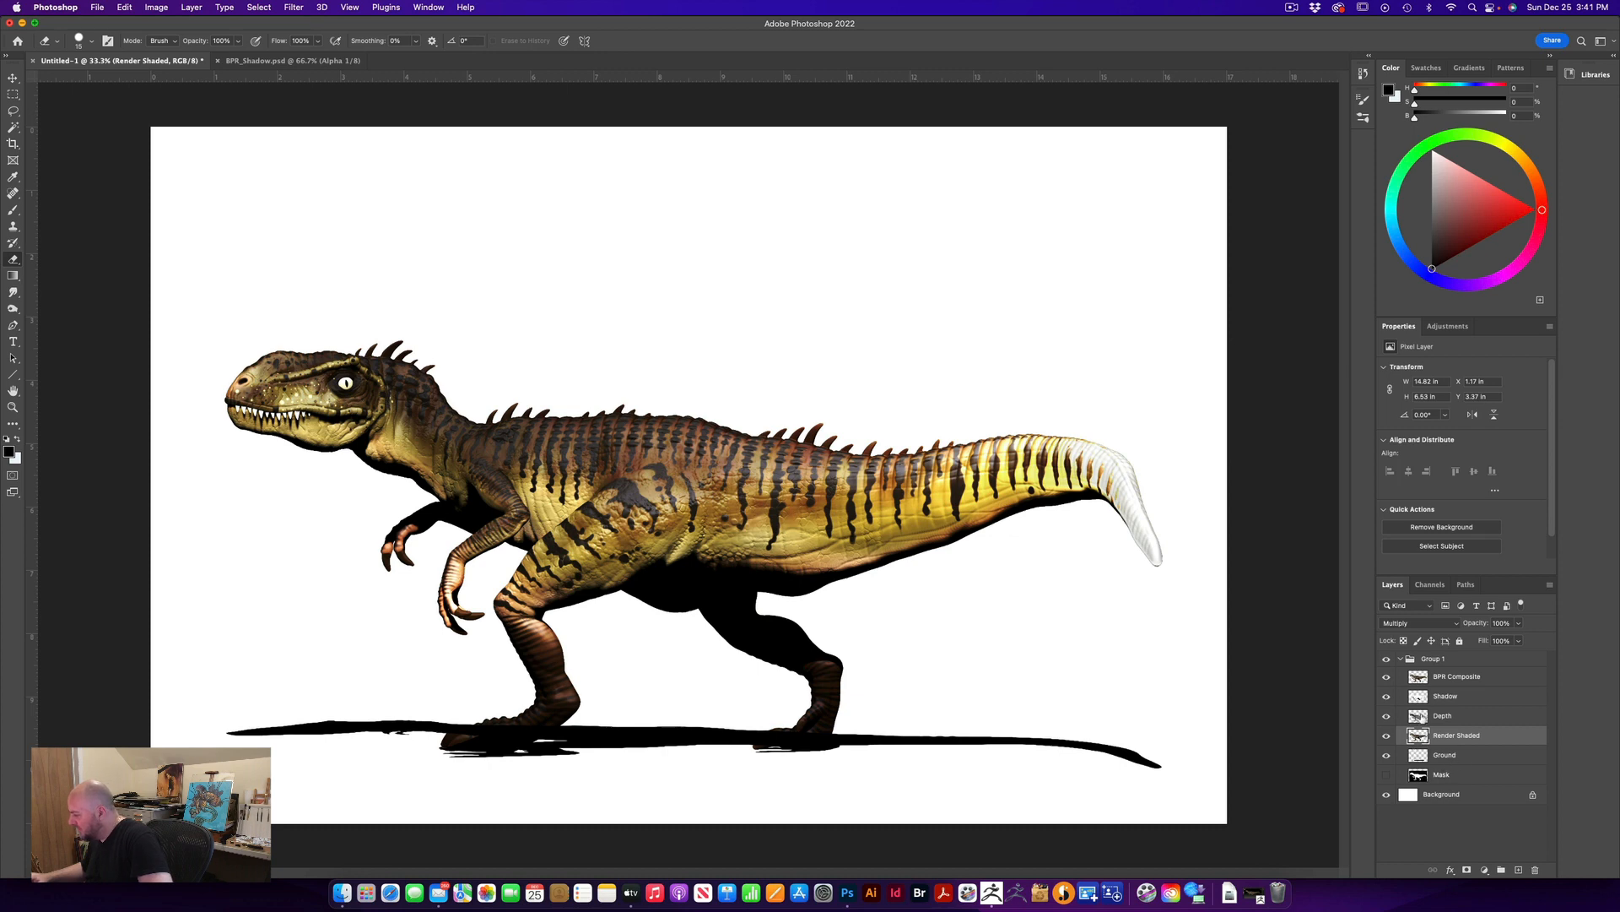
{"action": "left_click", "coordinate": [1423, 717]}
{"action": "left_click", "coordinate": [1434, 627]}
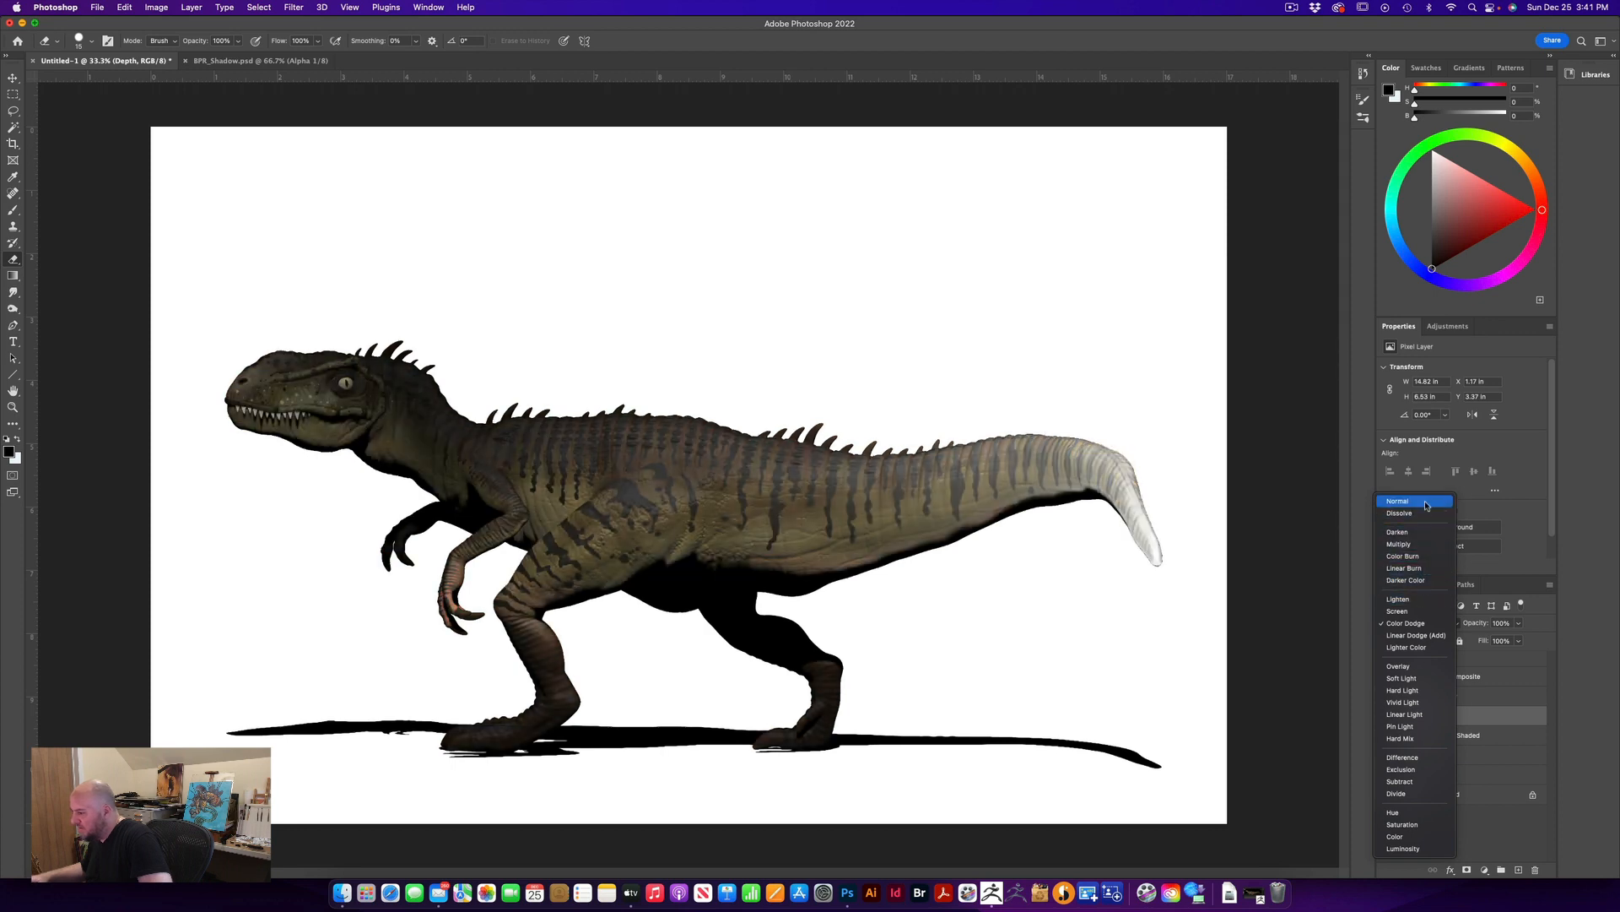
{"action": "left_click", "coordinate": [1411, 714]}
{"action": "left_click", "coordinate": [1418, 626]}
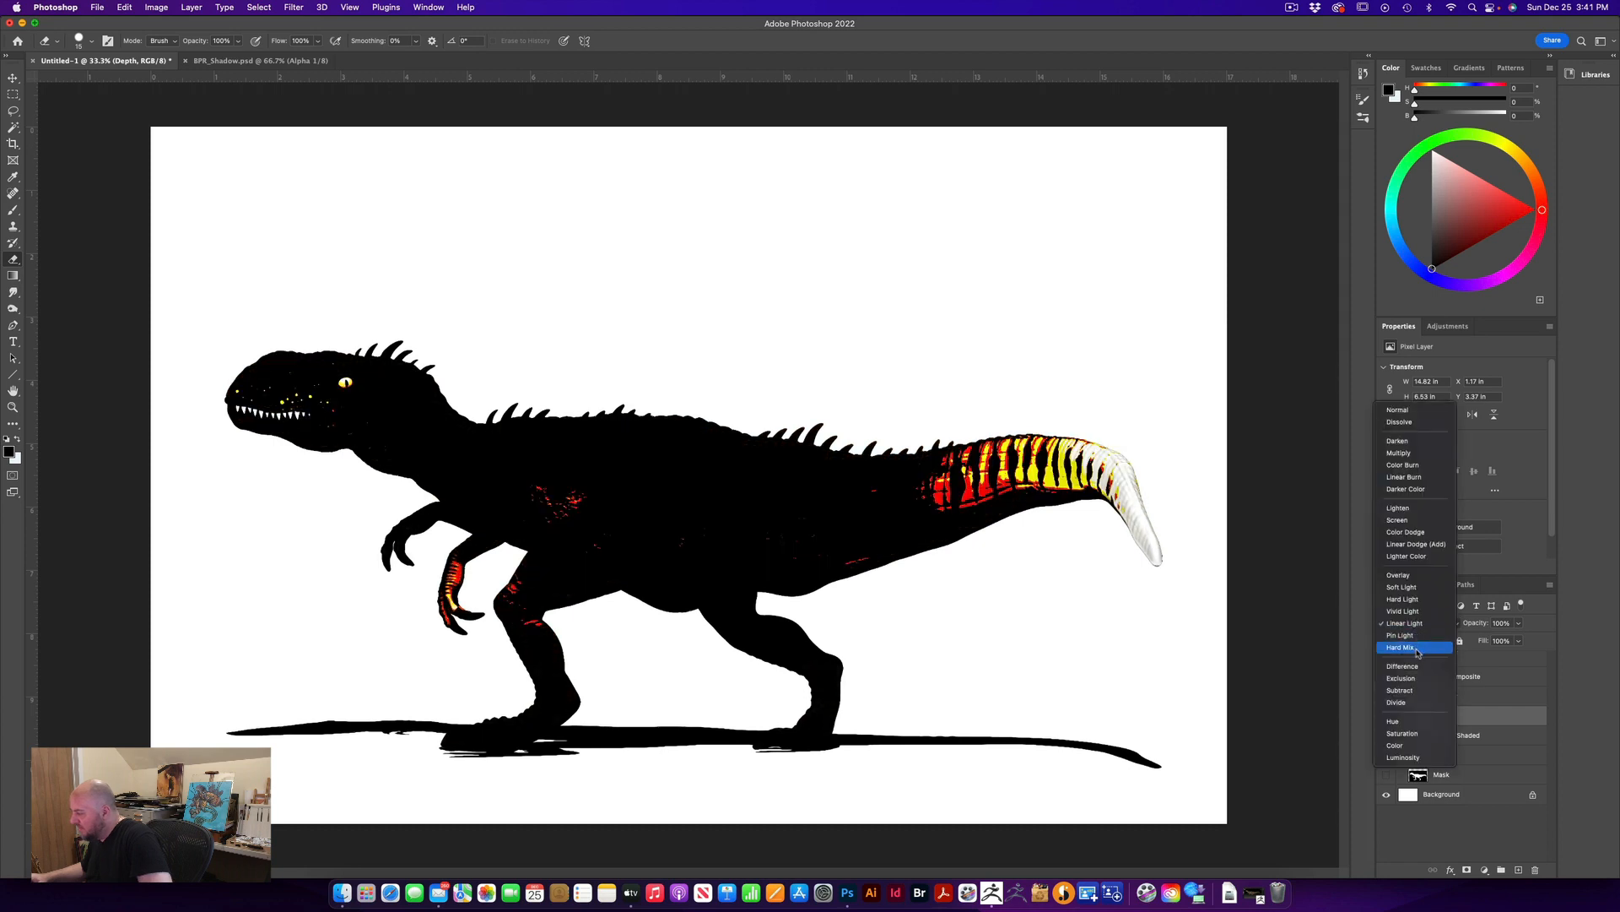
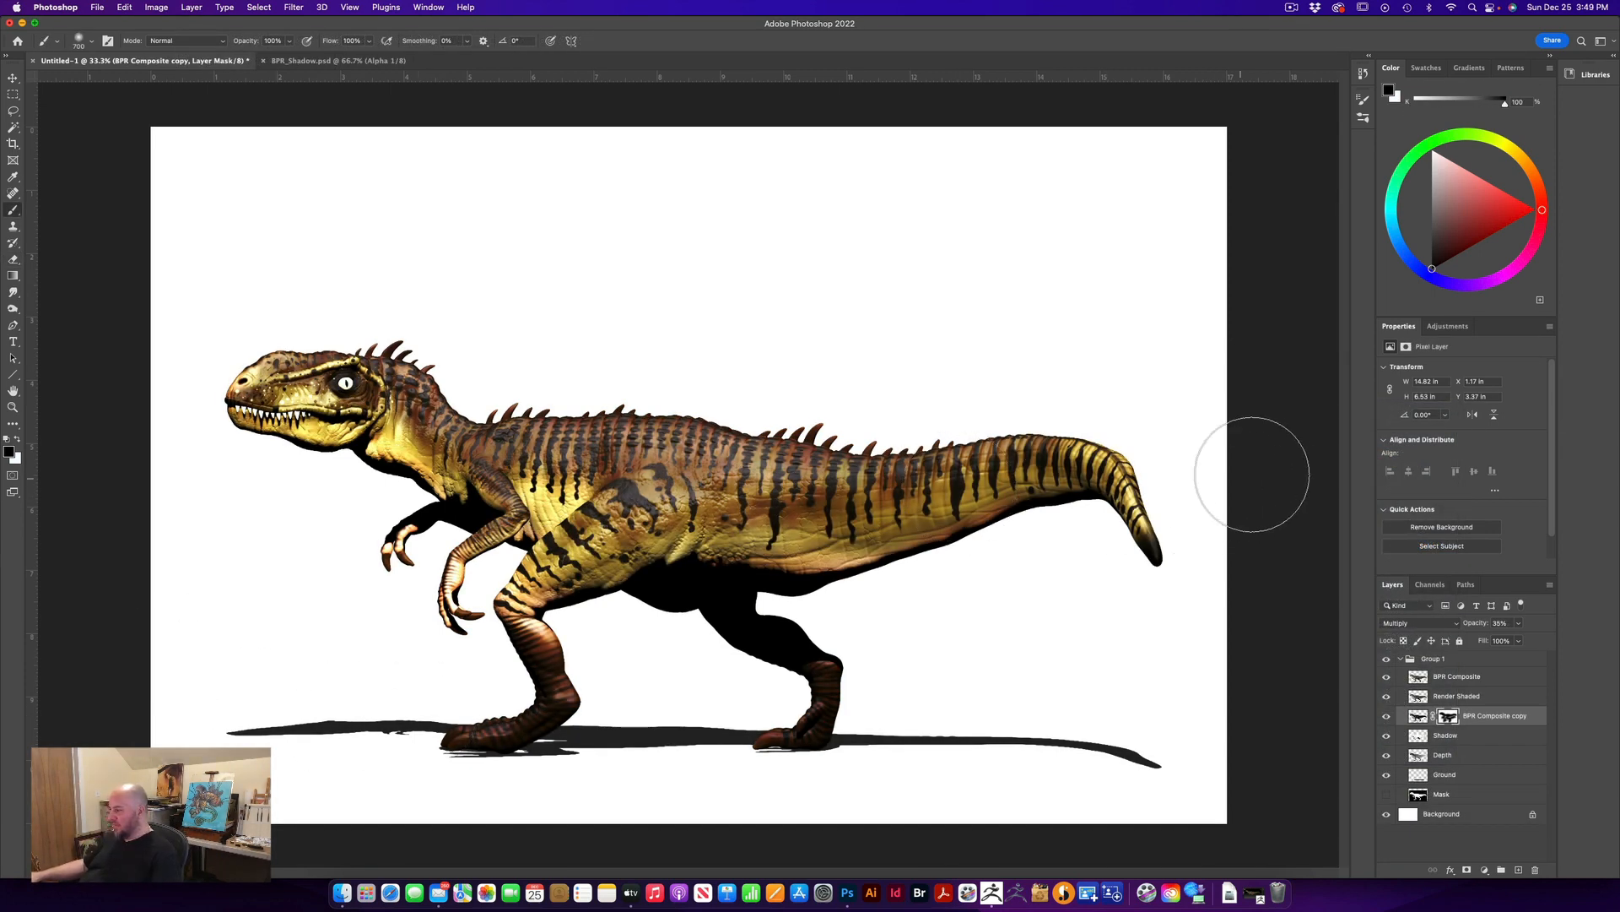
Collapse Group 1, turn its visibility off and on to check the composite, and expand it again
{"action": "left_click", "coordinate": [1400, 660]}
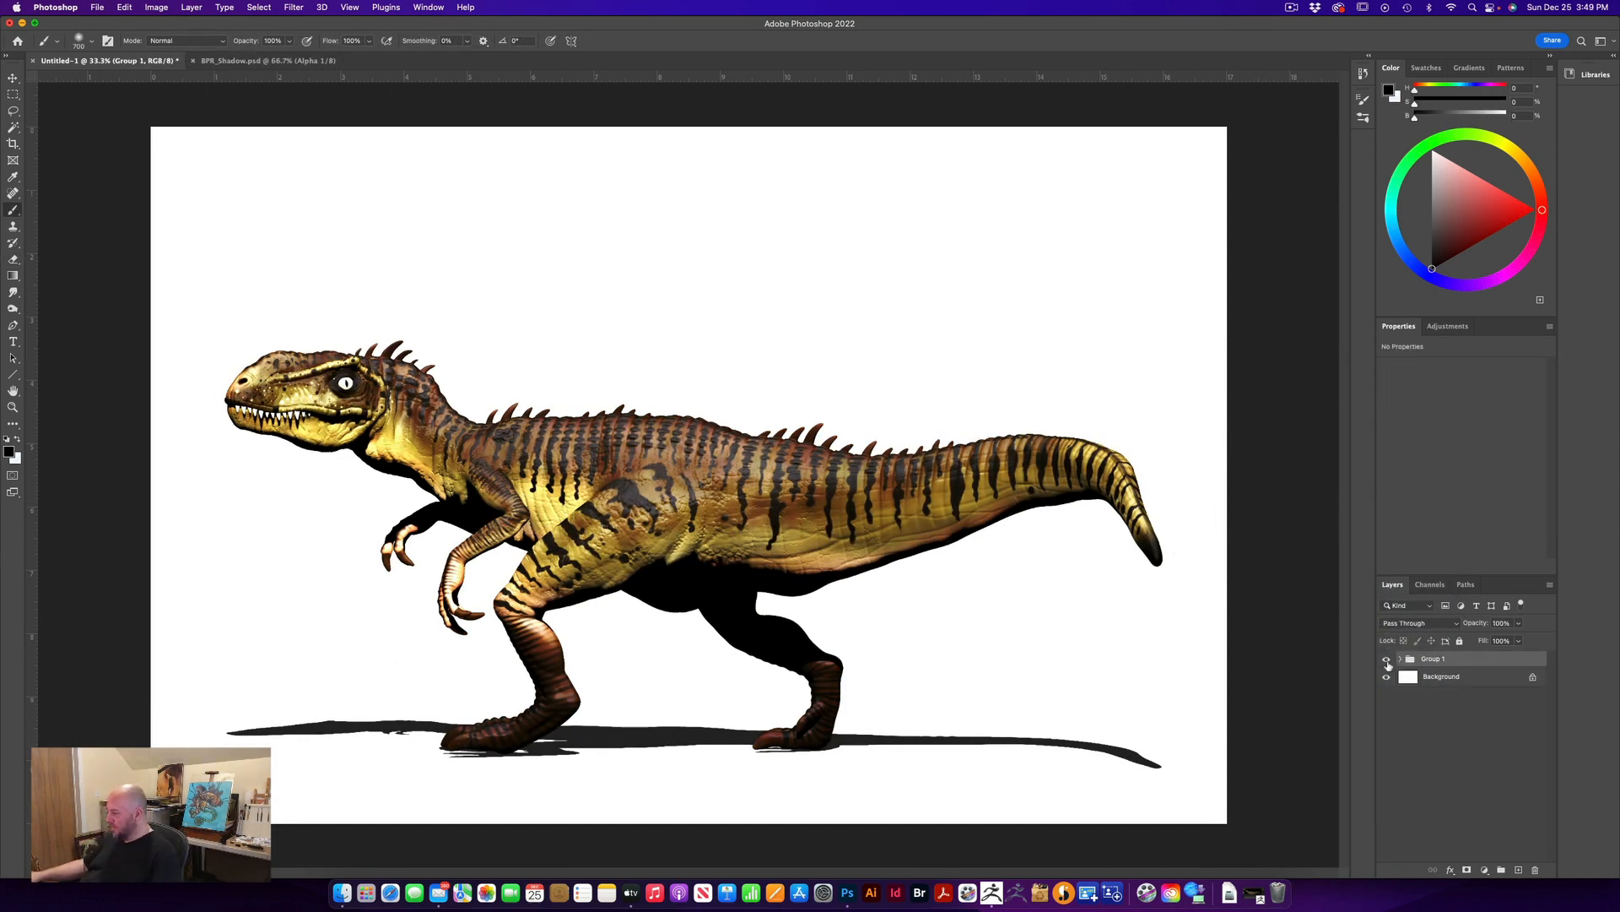
{"action": "left_click", "coordinate": [1387, 659]}
{"action": "left_click", "coordinate": [1386, 659]}
{"action": "left_click", "coordinate": [1402, 659]}
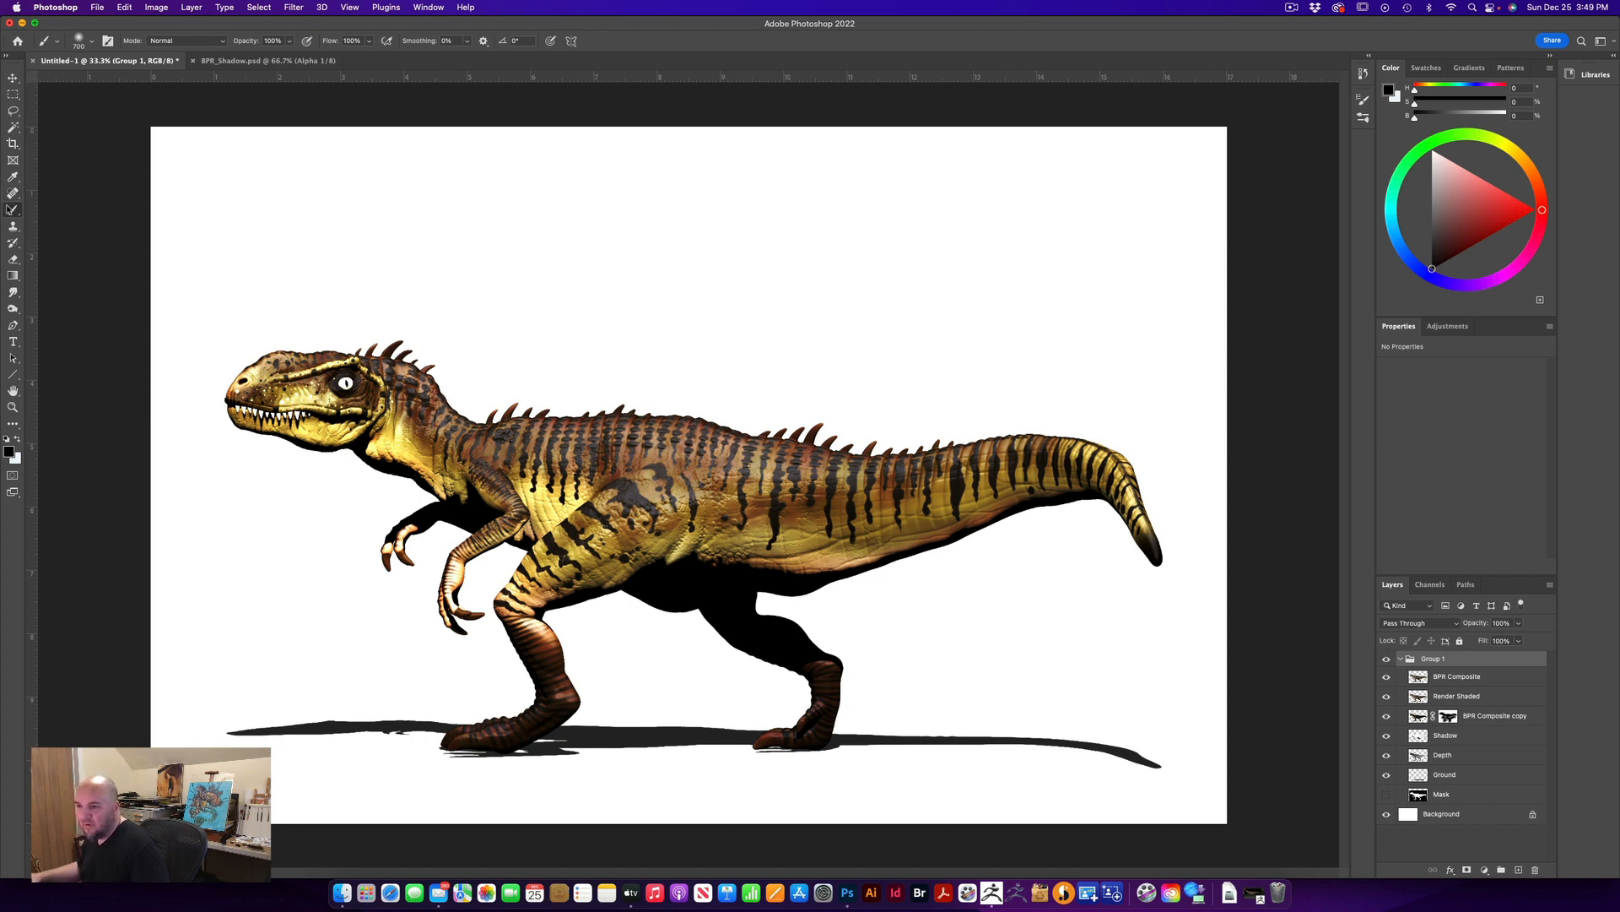
Reduce the size of the Brush tool's tip
{"action": "key", "text": "bracketleft"}
{"action": "key", "text": "bracketleft"}
{"action": "key", "text": "bracketleft"}
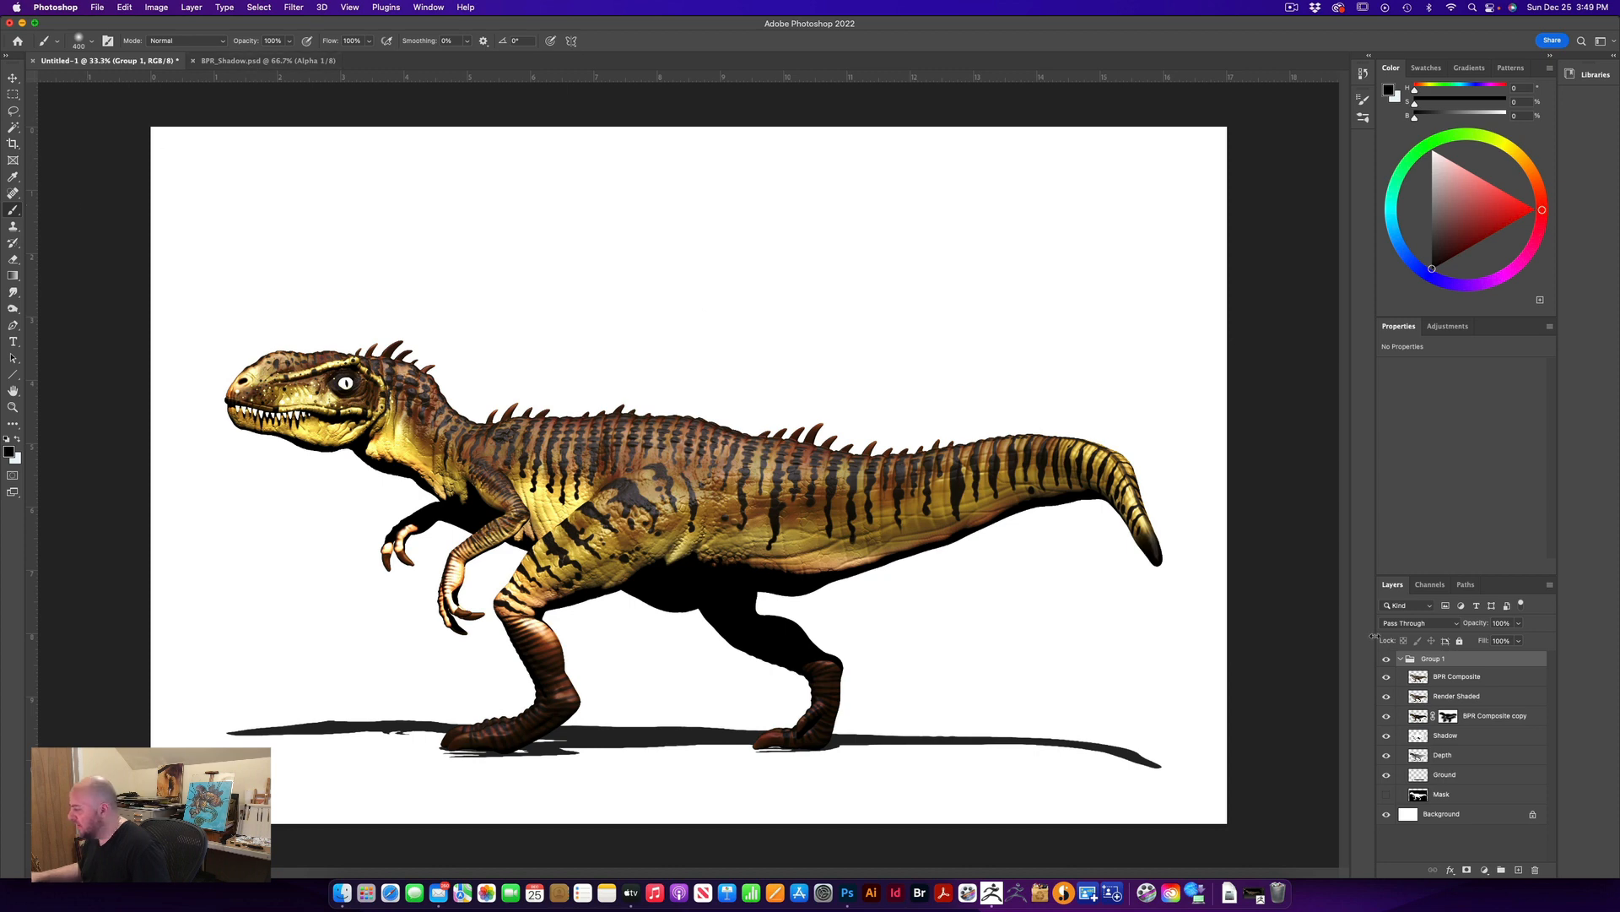
Turn the BPR Composite layer's visibility off and on to compare the image with and without it
{"action": "left_click", "coordinate": [1425, 677]}
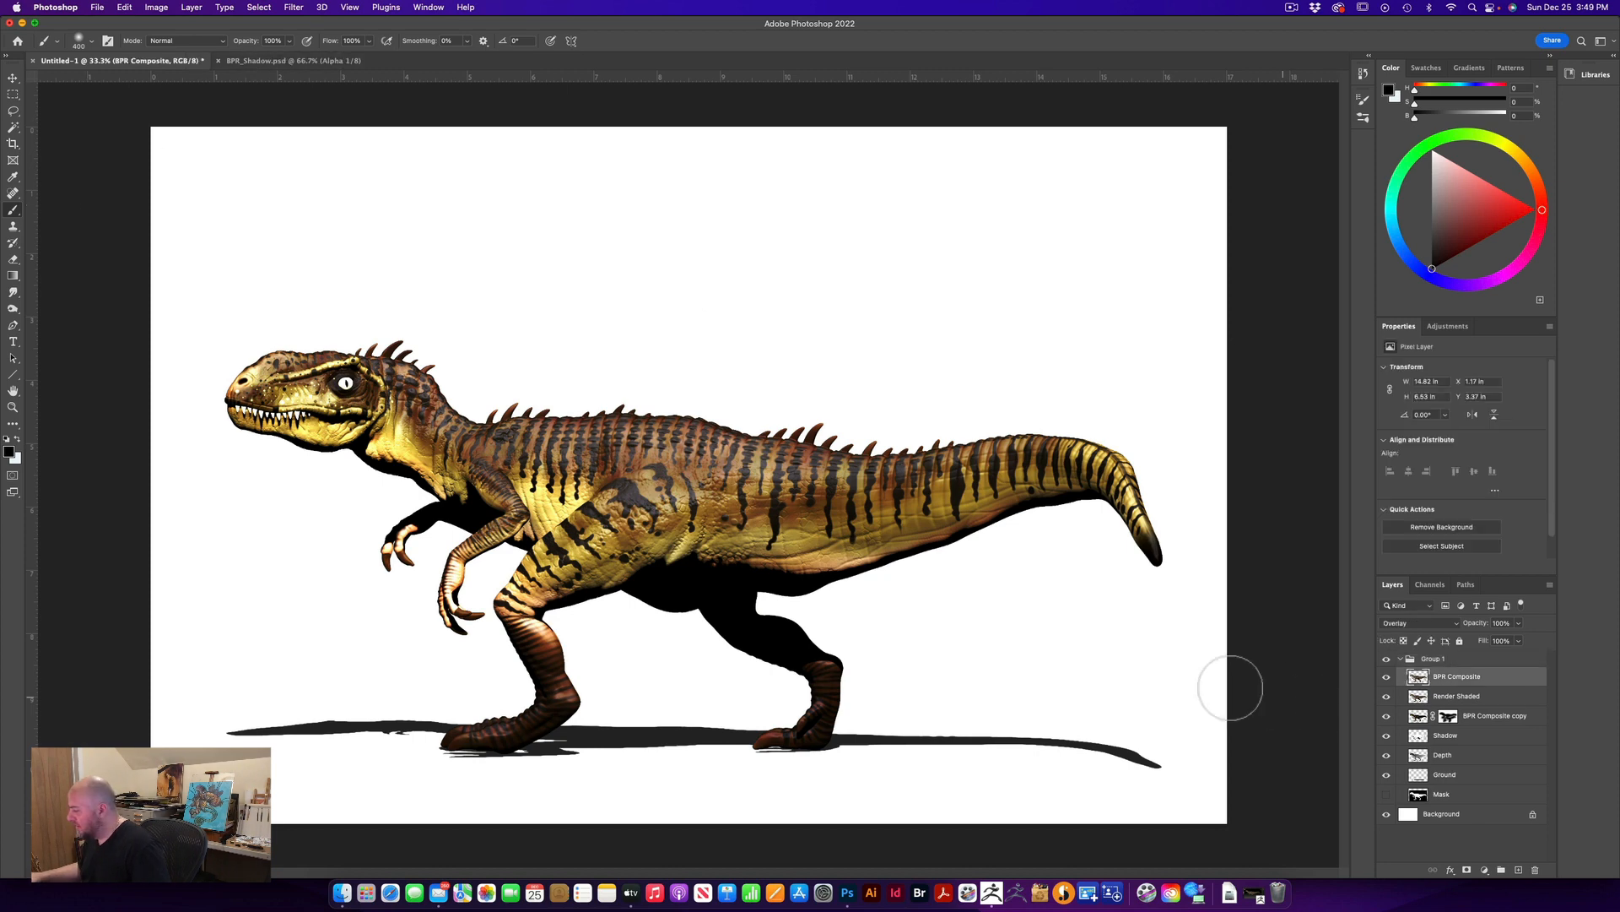
{"action": "left_click", "coordinate": [1432, 777]}
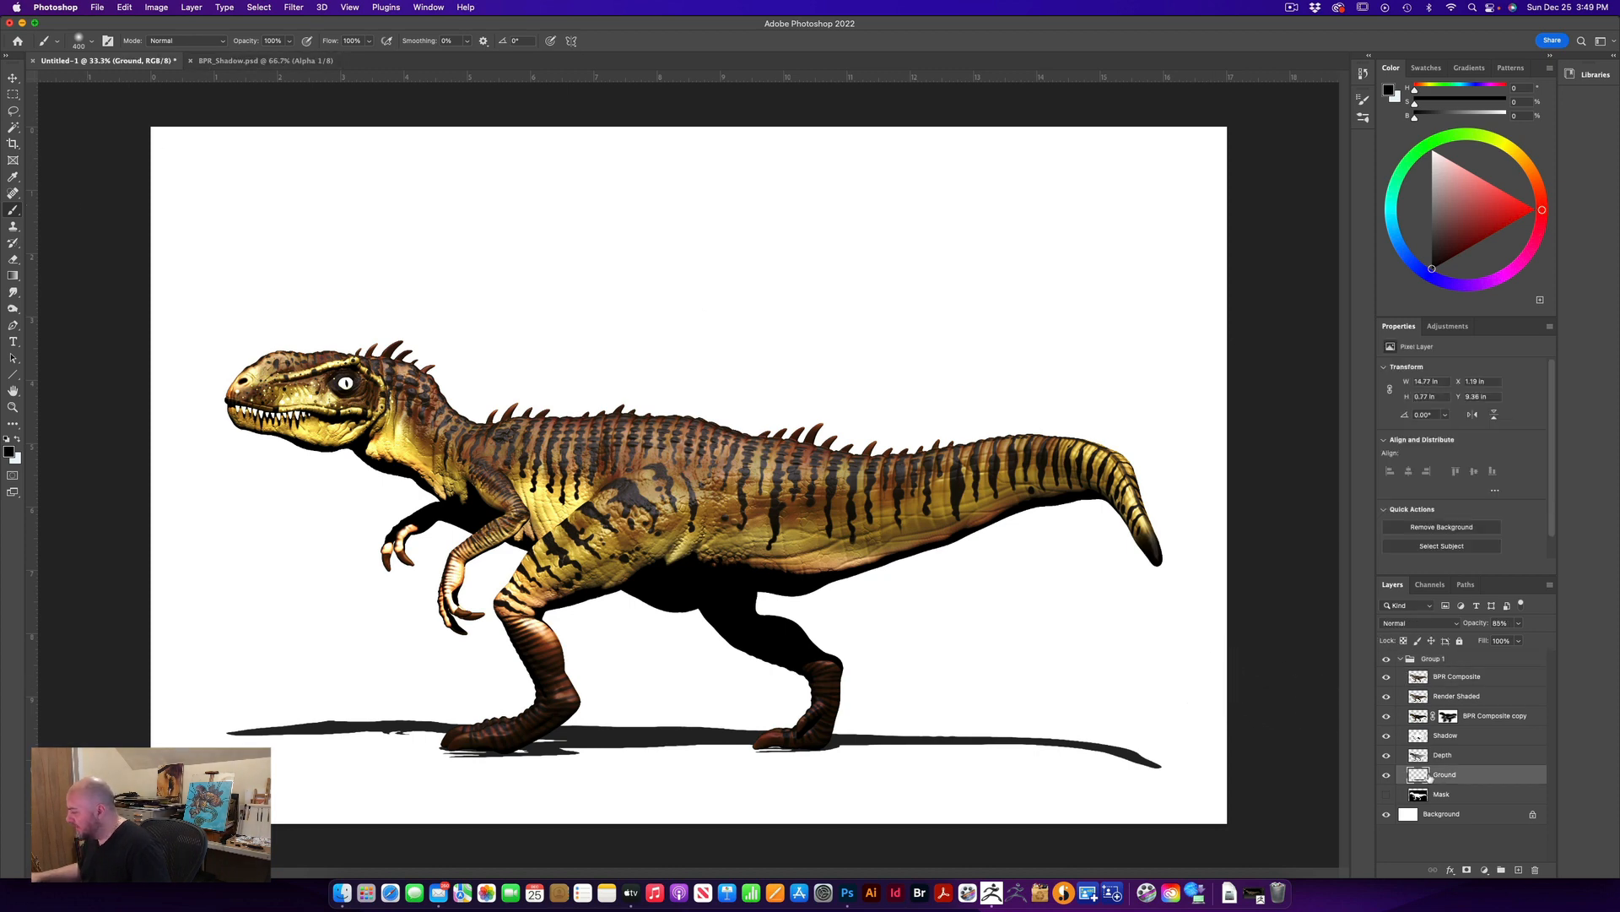
{"action": "left_click", "coordinate": [1422, 679]}
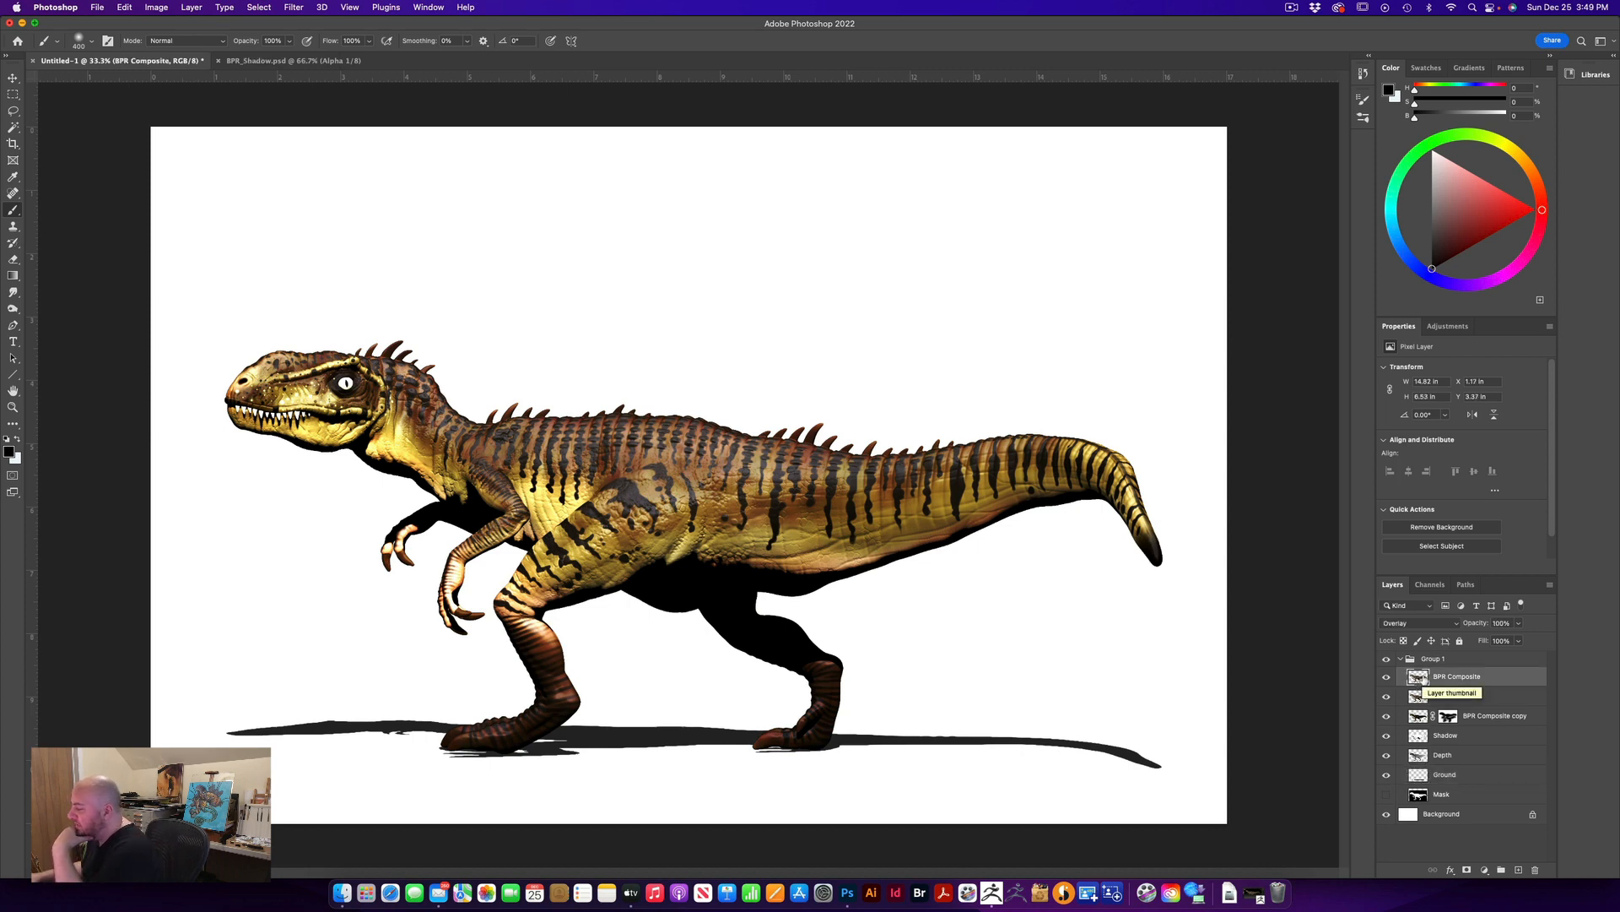
{"action": "left_click", "coordinate": [1387, 676]}
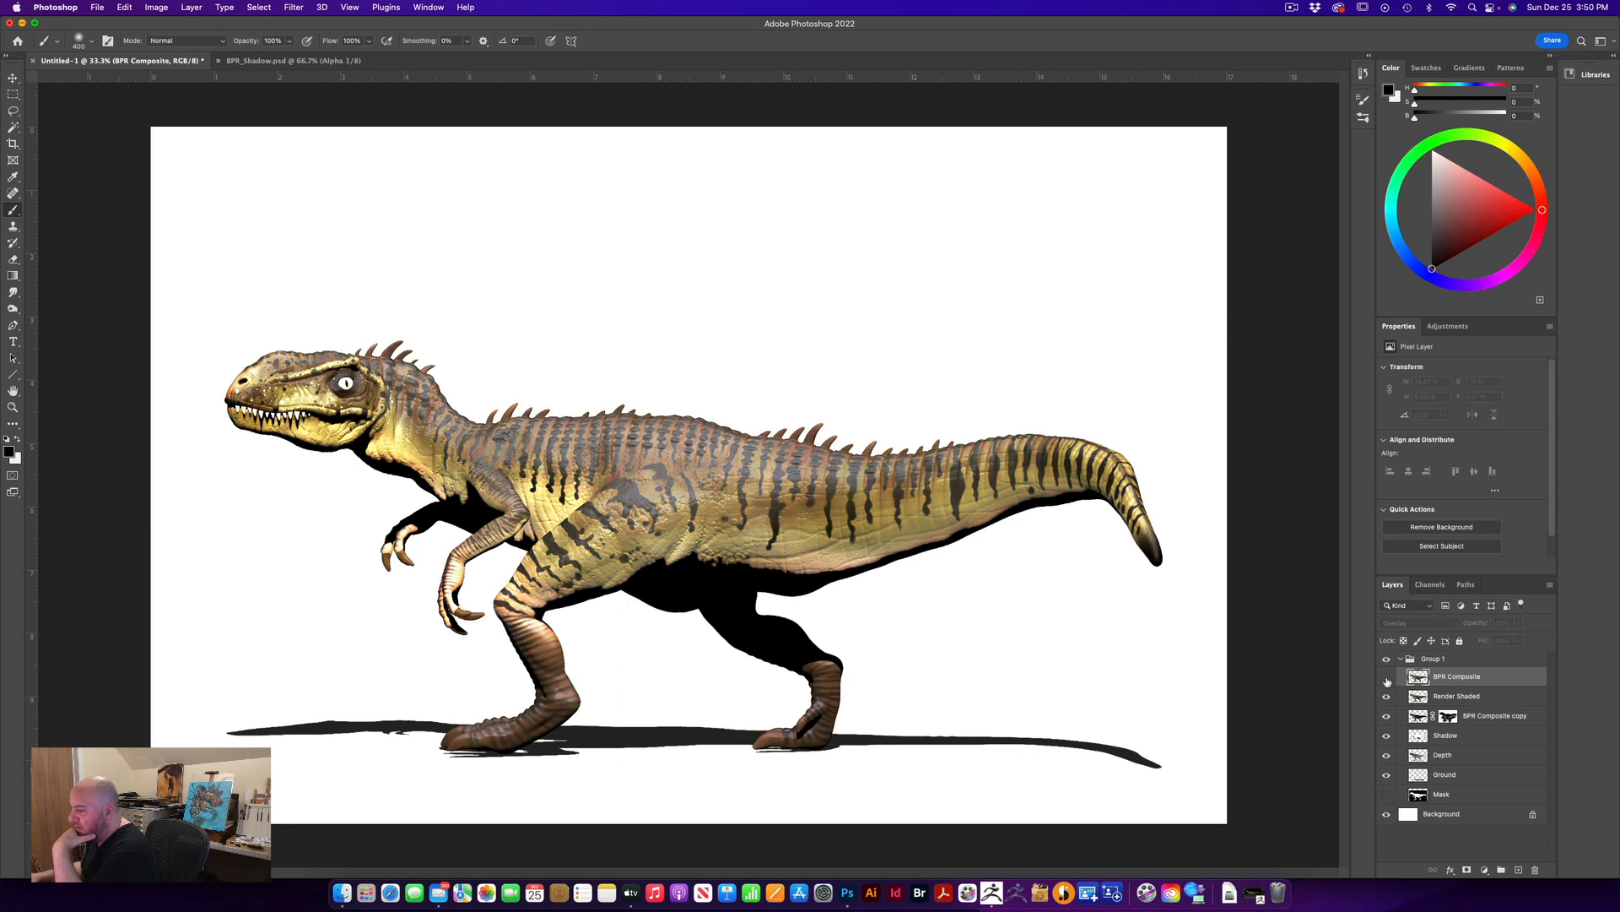
{"action": "left_click", "coordinate": [1387, 676]}
{"action": "left_click", "coordinate": [1386, 679]}
{"action": "left_click", "coordinate": [1387, 679]}
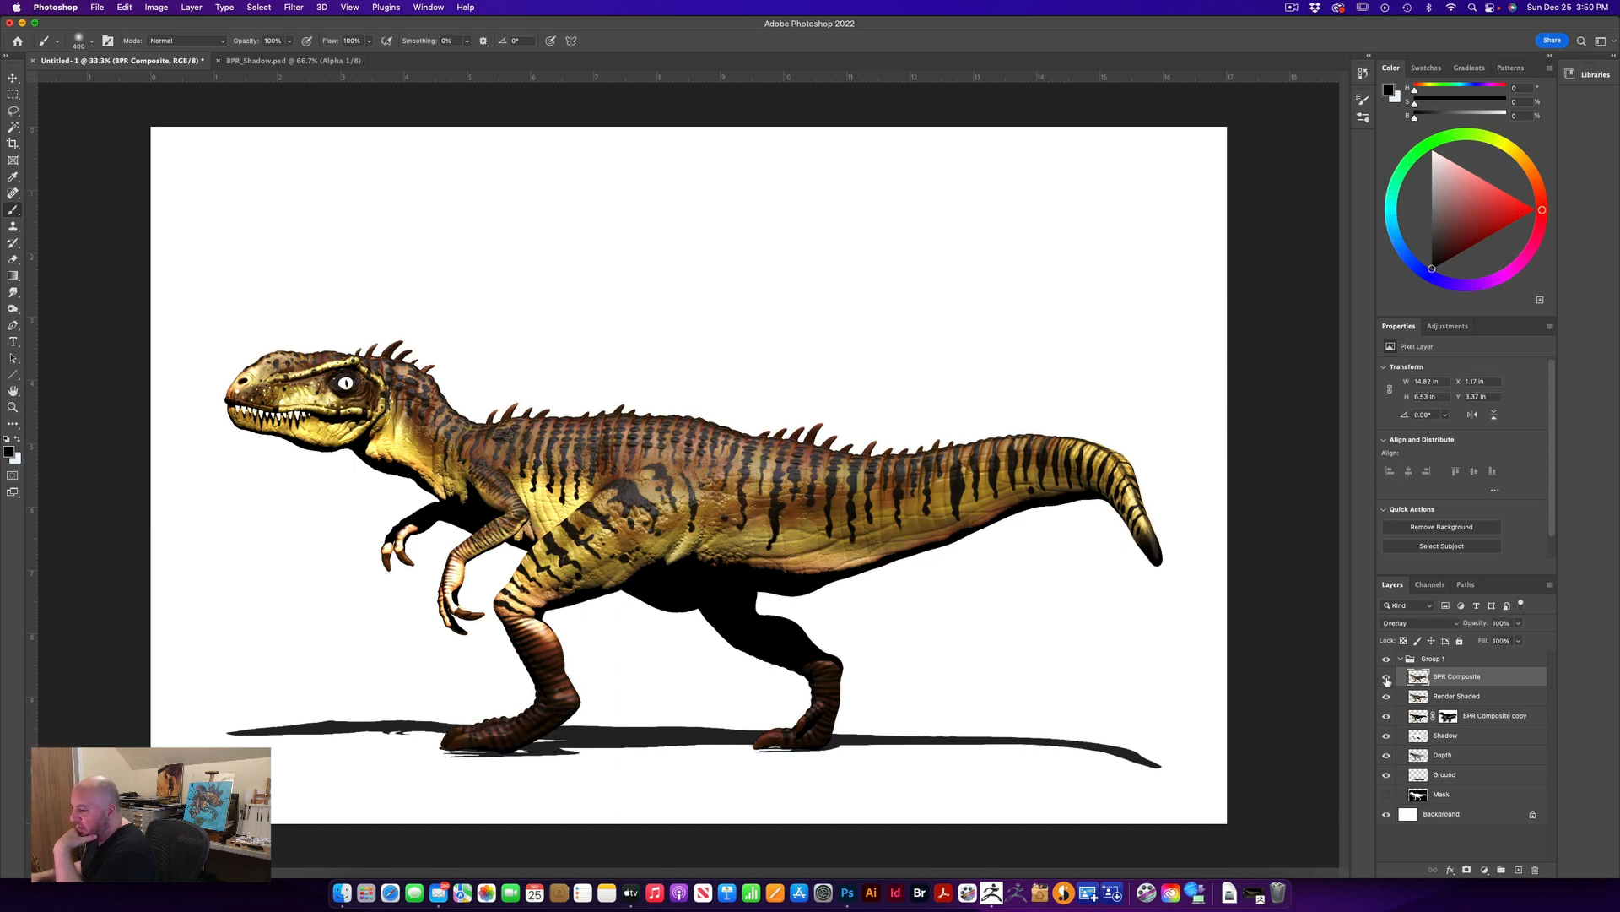
Select the BPR Composite copy layer and reduce the brush tip's size to 90 px
{"action": "left_click", "coordinate": [1435, 697]}
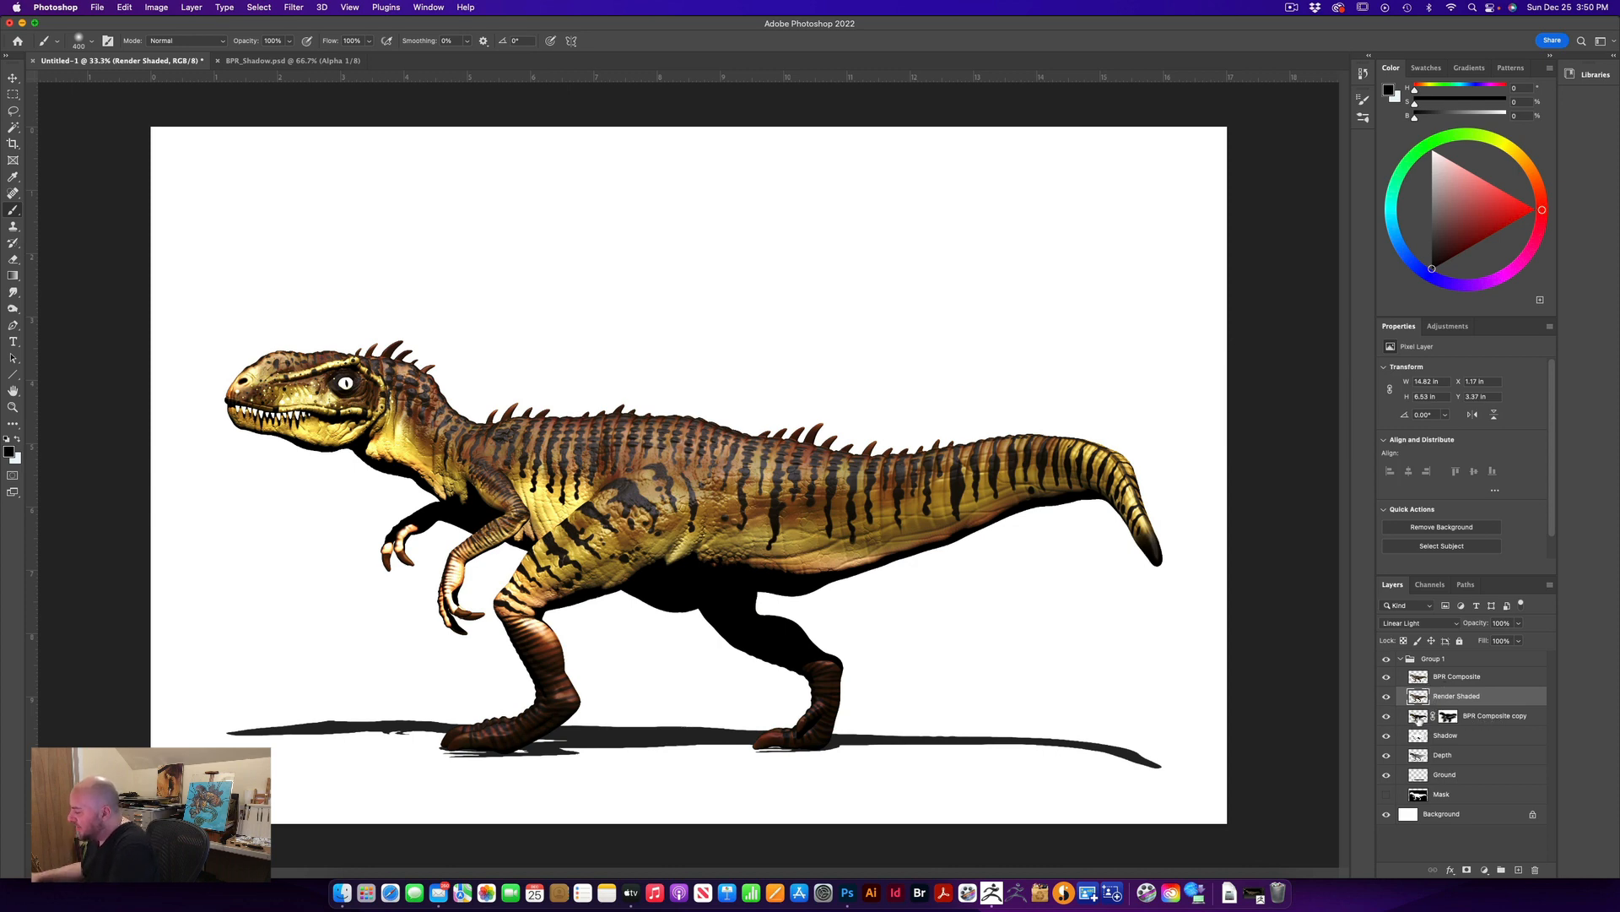
{"action": "left_click", "coordinate": [1419, 718]}
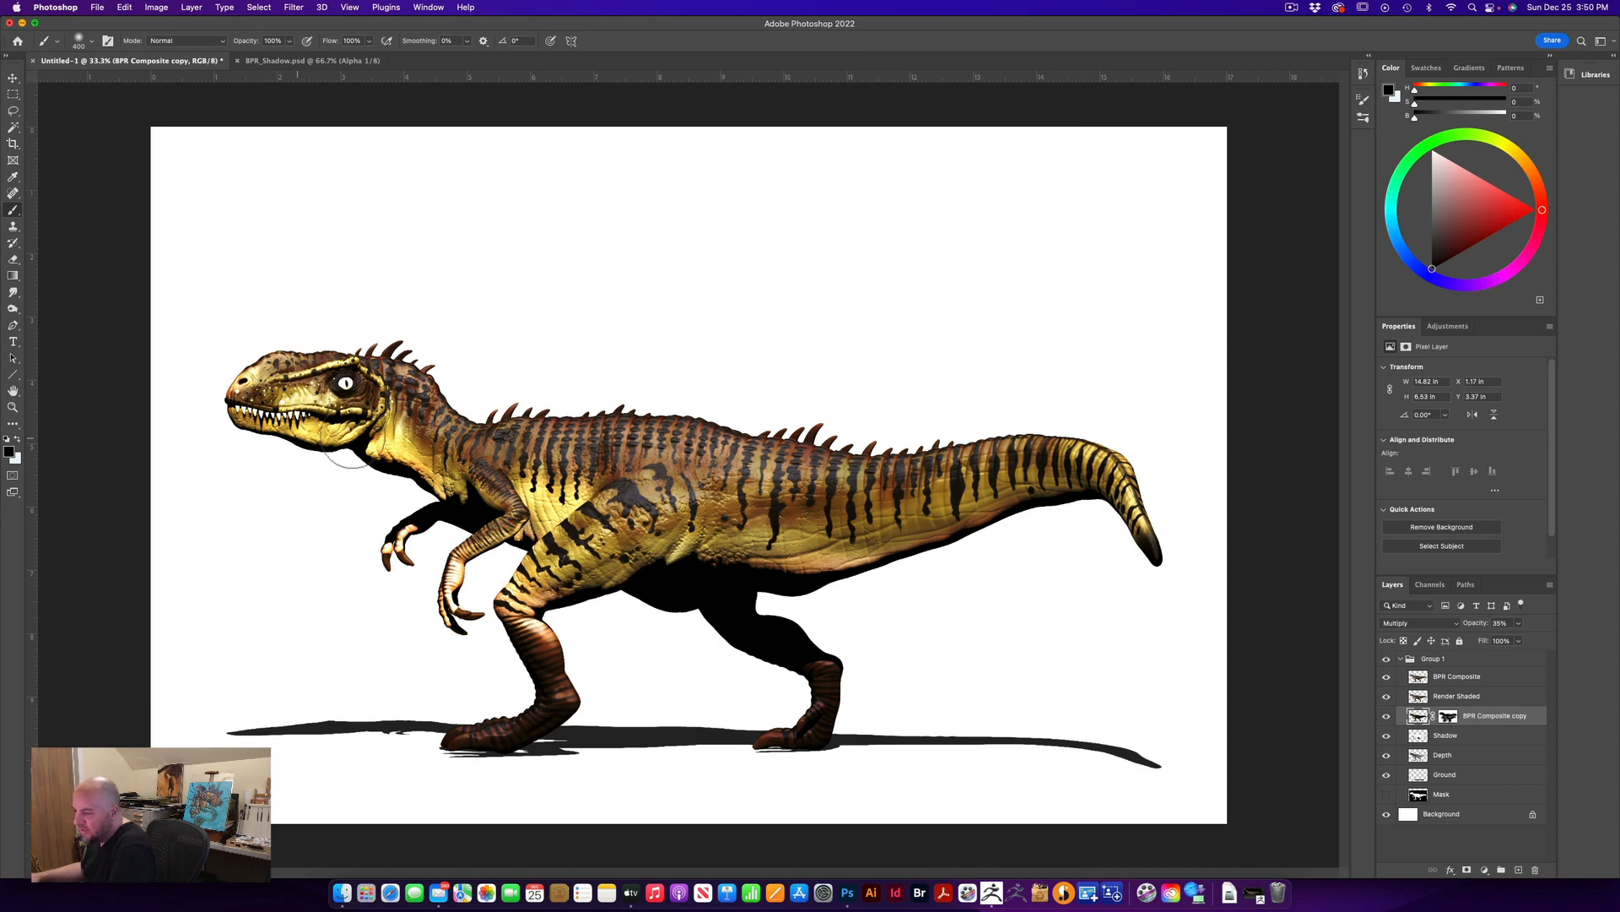
{"action": "key", "text": "bracketleft"}
{"action": "key", "text": "bracketleft"}
{"action": "key", "text": "bracketleft"}
{"action": "key", "text": "bracketleft"}
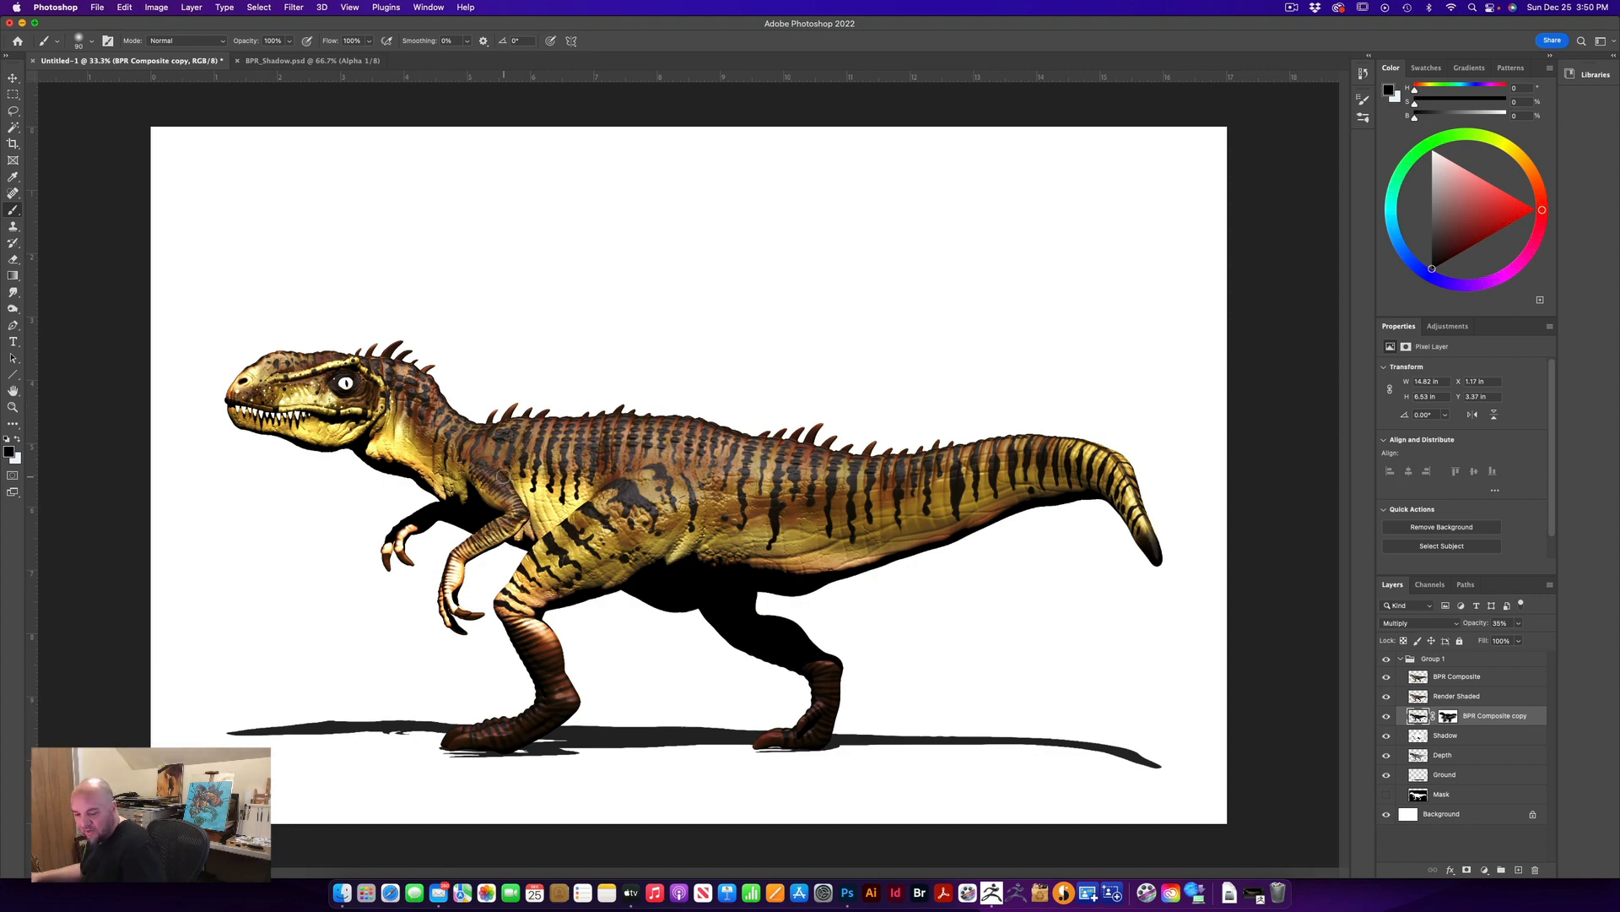
Examine the shading on the dinosaur's head, torso and hind legs up close
{"action": "key", "text": "super+equal"}
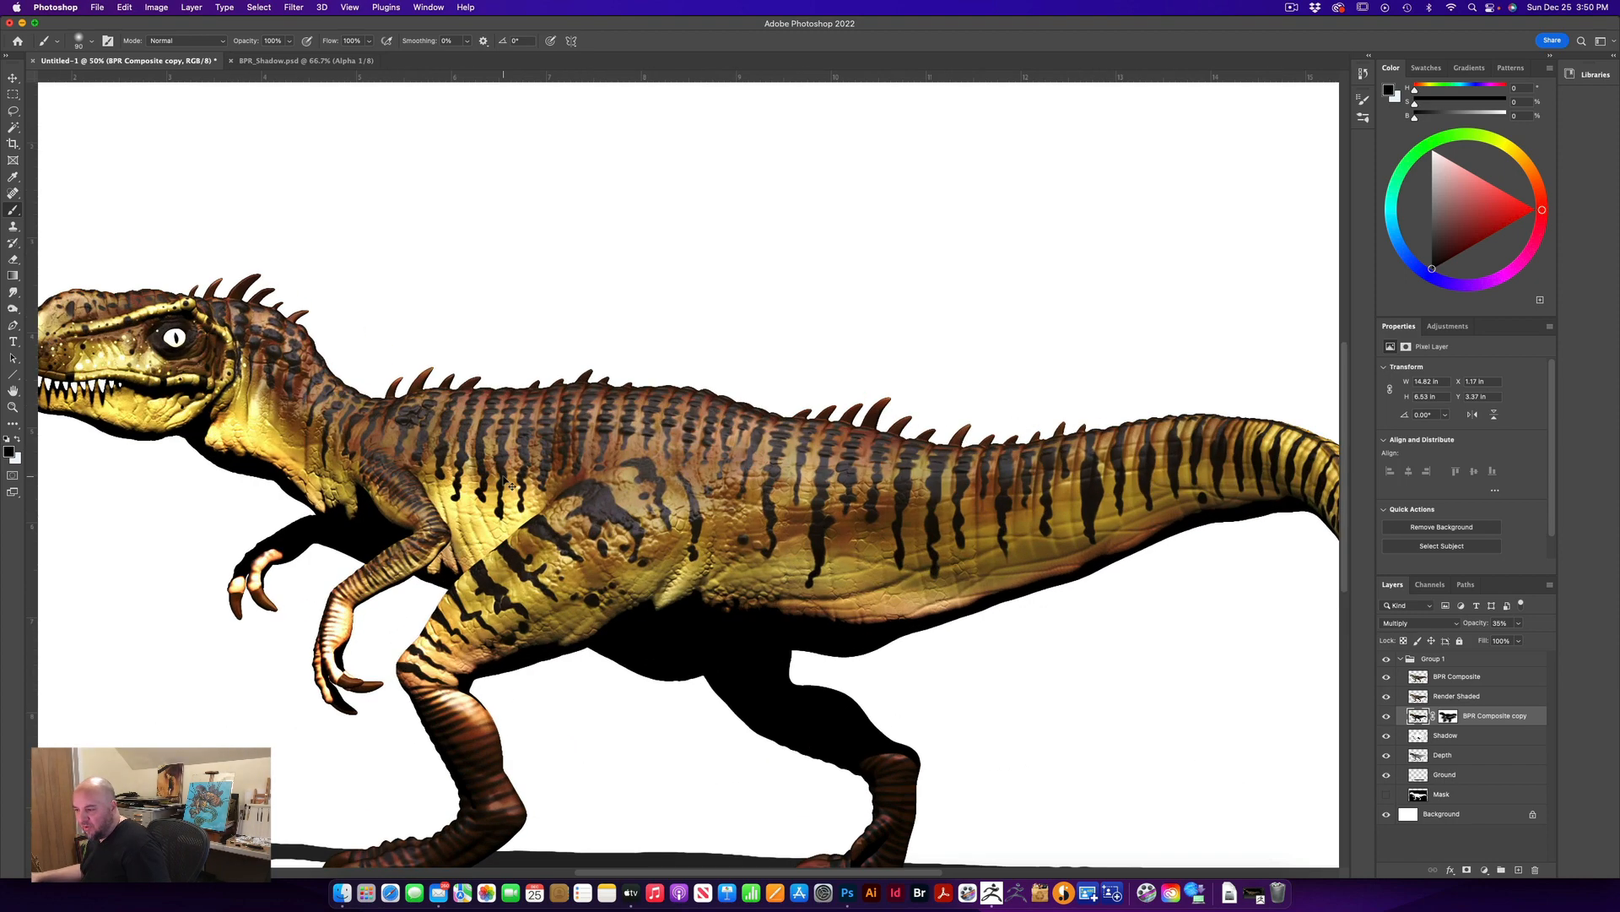
{"action": "key", "text": "super+equal"}
{"action": "scroll", "coordinate": [365, 336], "scroll_direction": "left", "scroll_amount": 6}
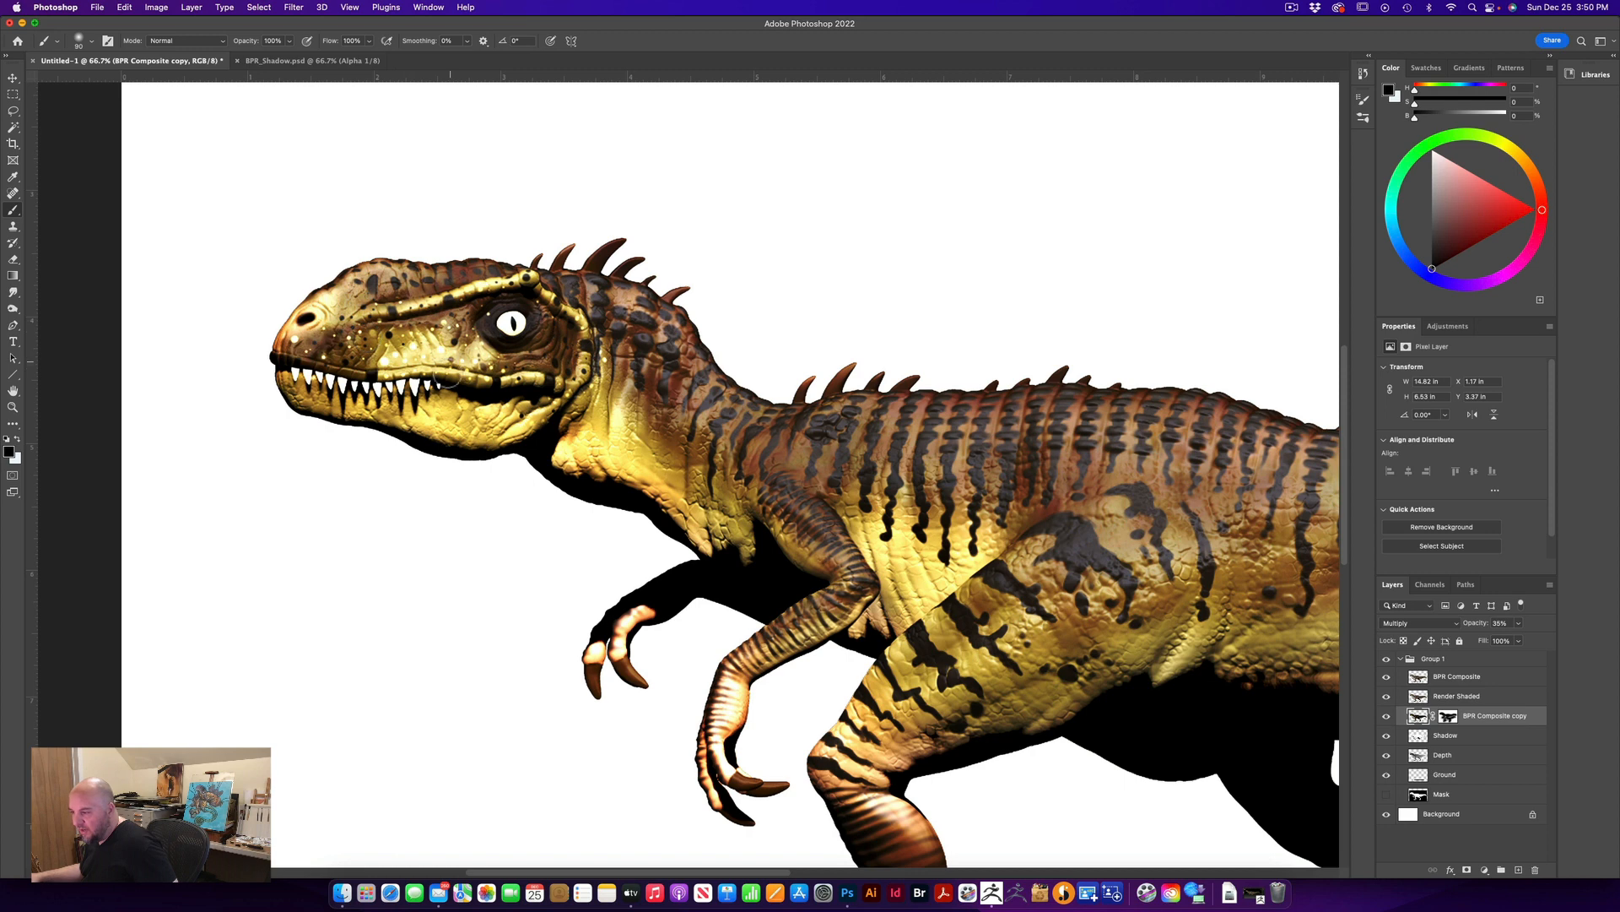
{"action": "mouse_move", "coordinate": [904, 555]}
{"action": "left_mouse_down"}
{"action": "mouse_move", "coordinate": [663, 431]}
{"action": "mouse_move", "coordinate": [444, 361]}
{"action": "left_mouse_up"}
{"action": "mouse_move", "coordinate": [943, 425]}
{"action": "left_mouse_down"}
{"action": "mouse_move", "coordinate": [539, 434]}
{"action": "mouse_move", "coordinate": [945, 445]}
{"action": "left_mouse_up"}
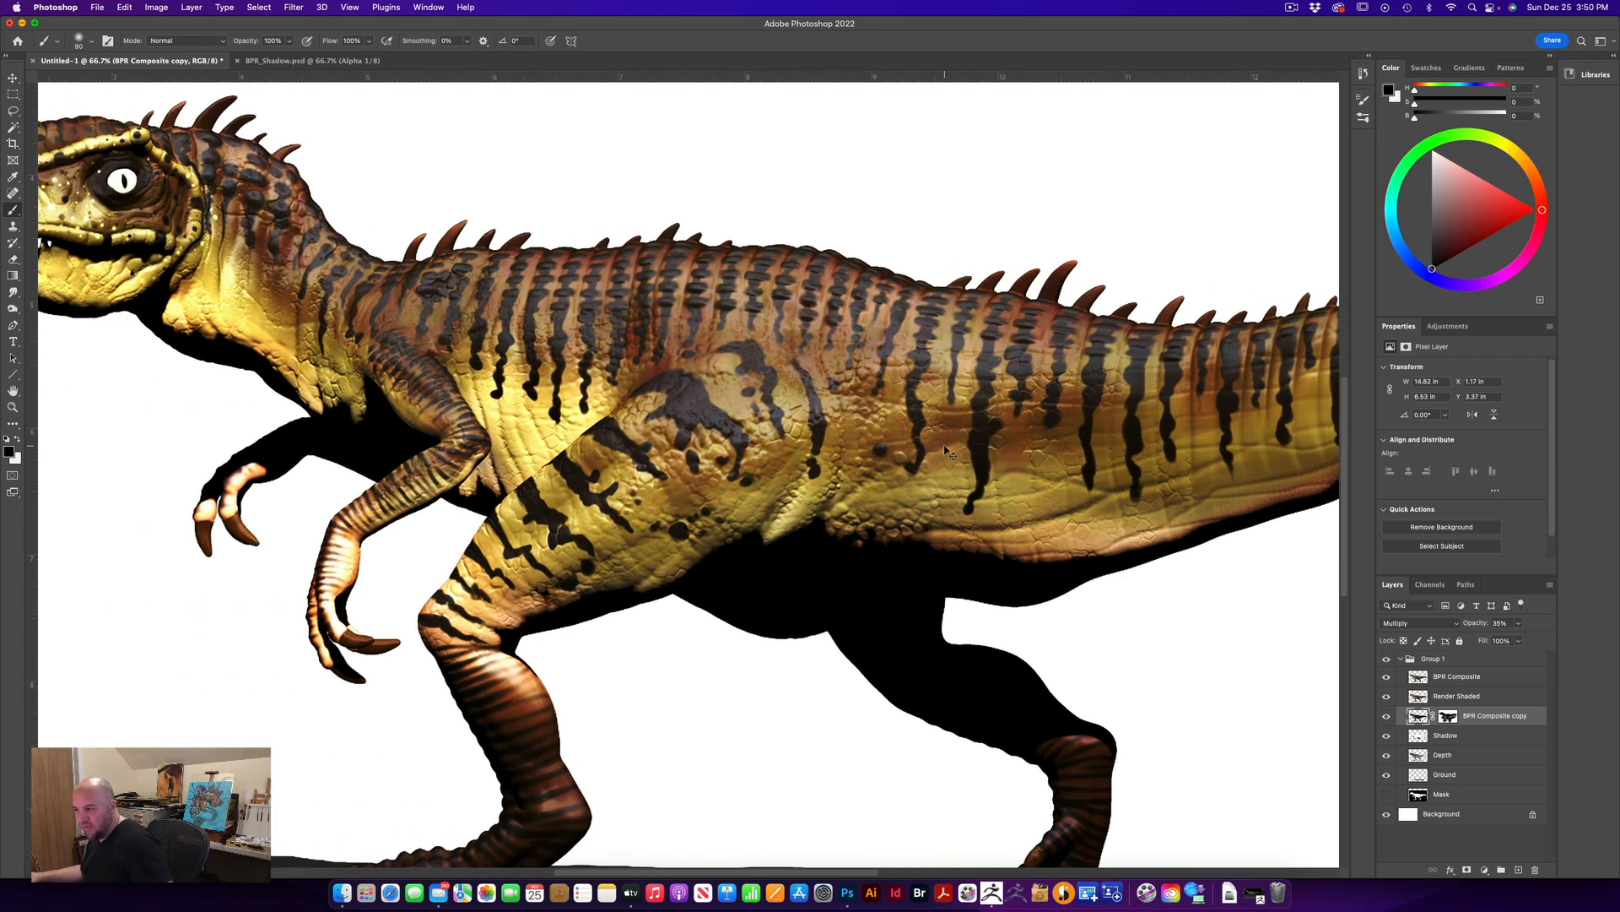
{"action": "key", "text": "super+minus"}
{"action": "key", "text": "super+minus"}
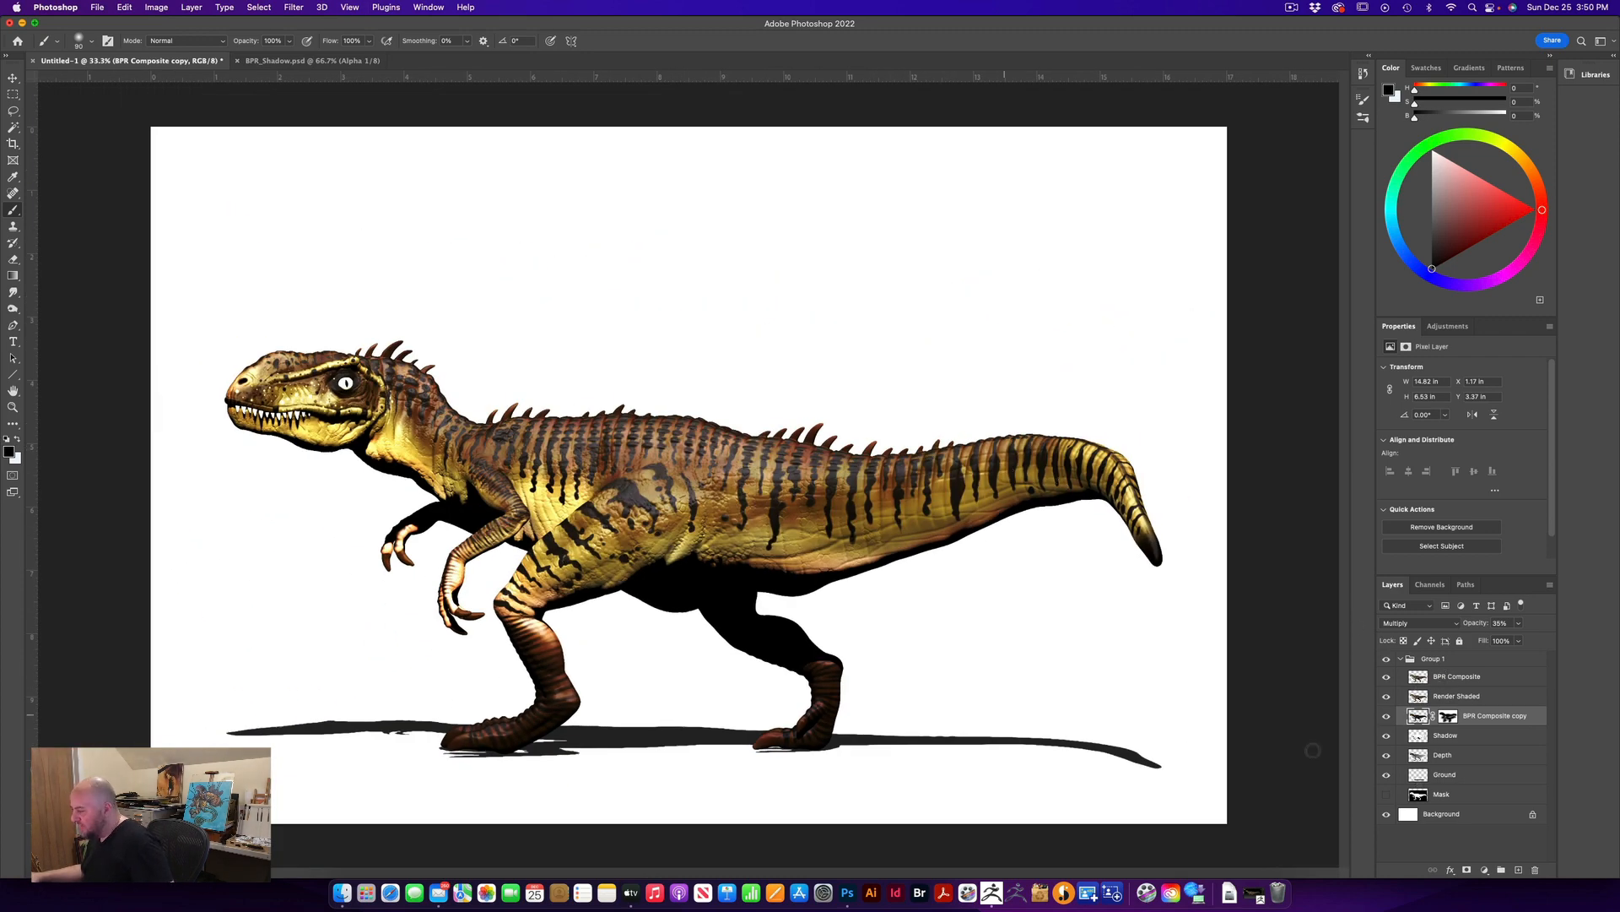
Turn the BPR Composite copy layer off and on repeatedly to compare its effect on the head and neck, leaving it visible
{"action": "left_click", "coordinate": [1385, 717]}
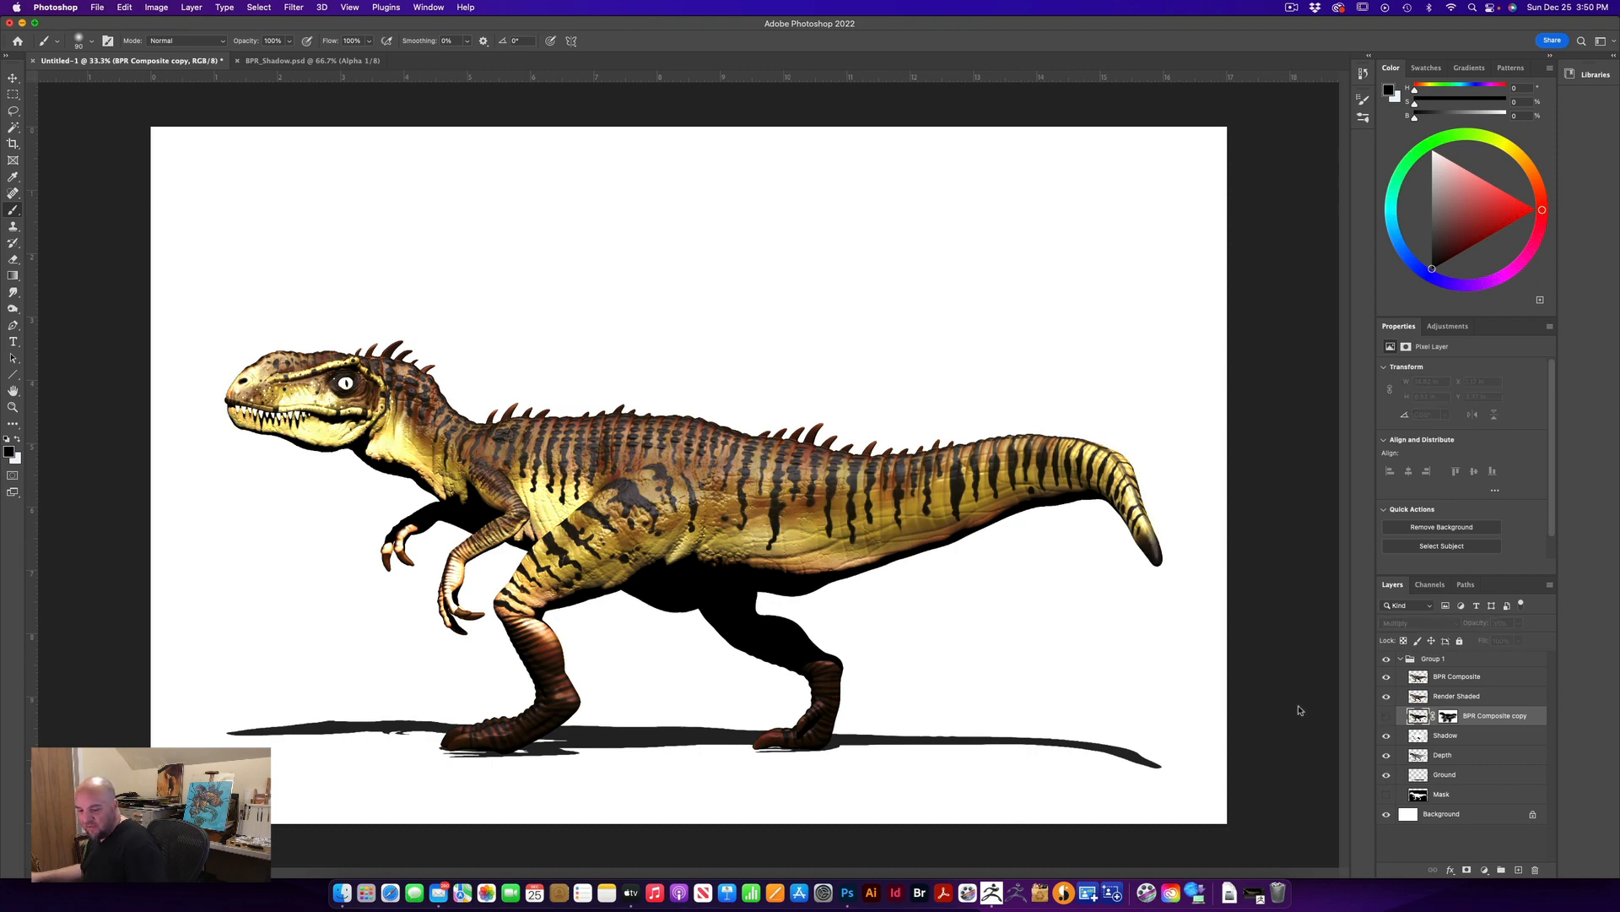
{"action": "key", "text": "super+plus"}
{"action": "key", "text": "super+plus"}
{"action": "left_click_drag", "start_coordinate": [390, 577], "coordinate": [877, 611]}
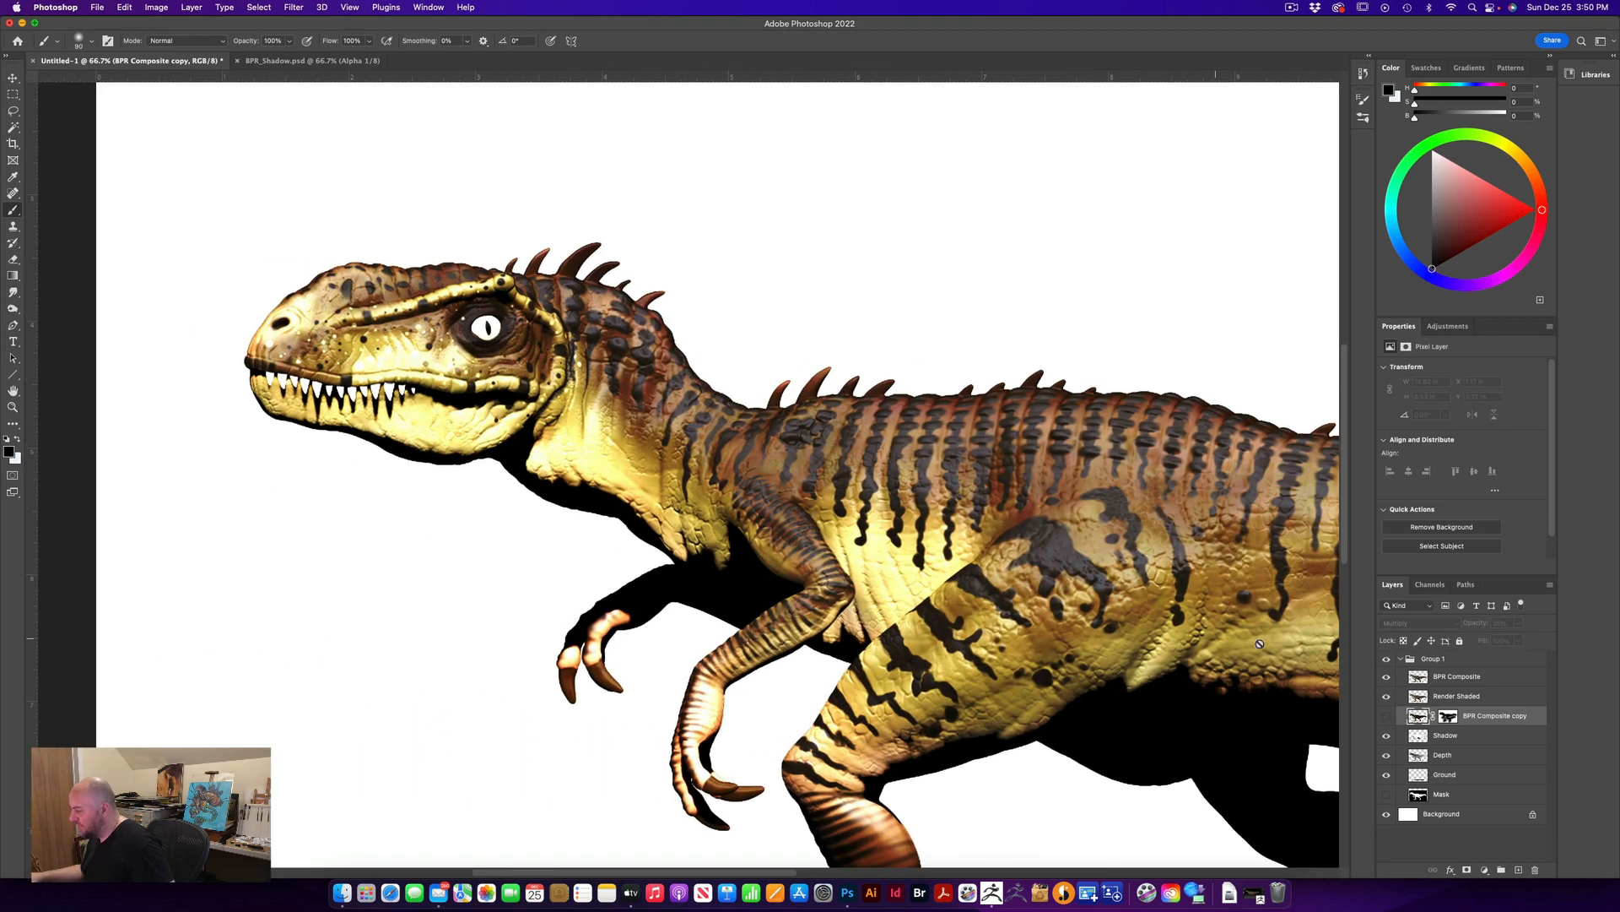
{"action": "left_click", "coordinate": [1386, 716]}
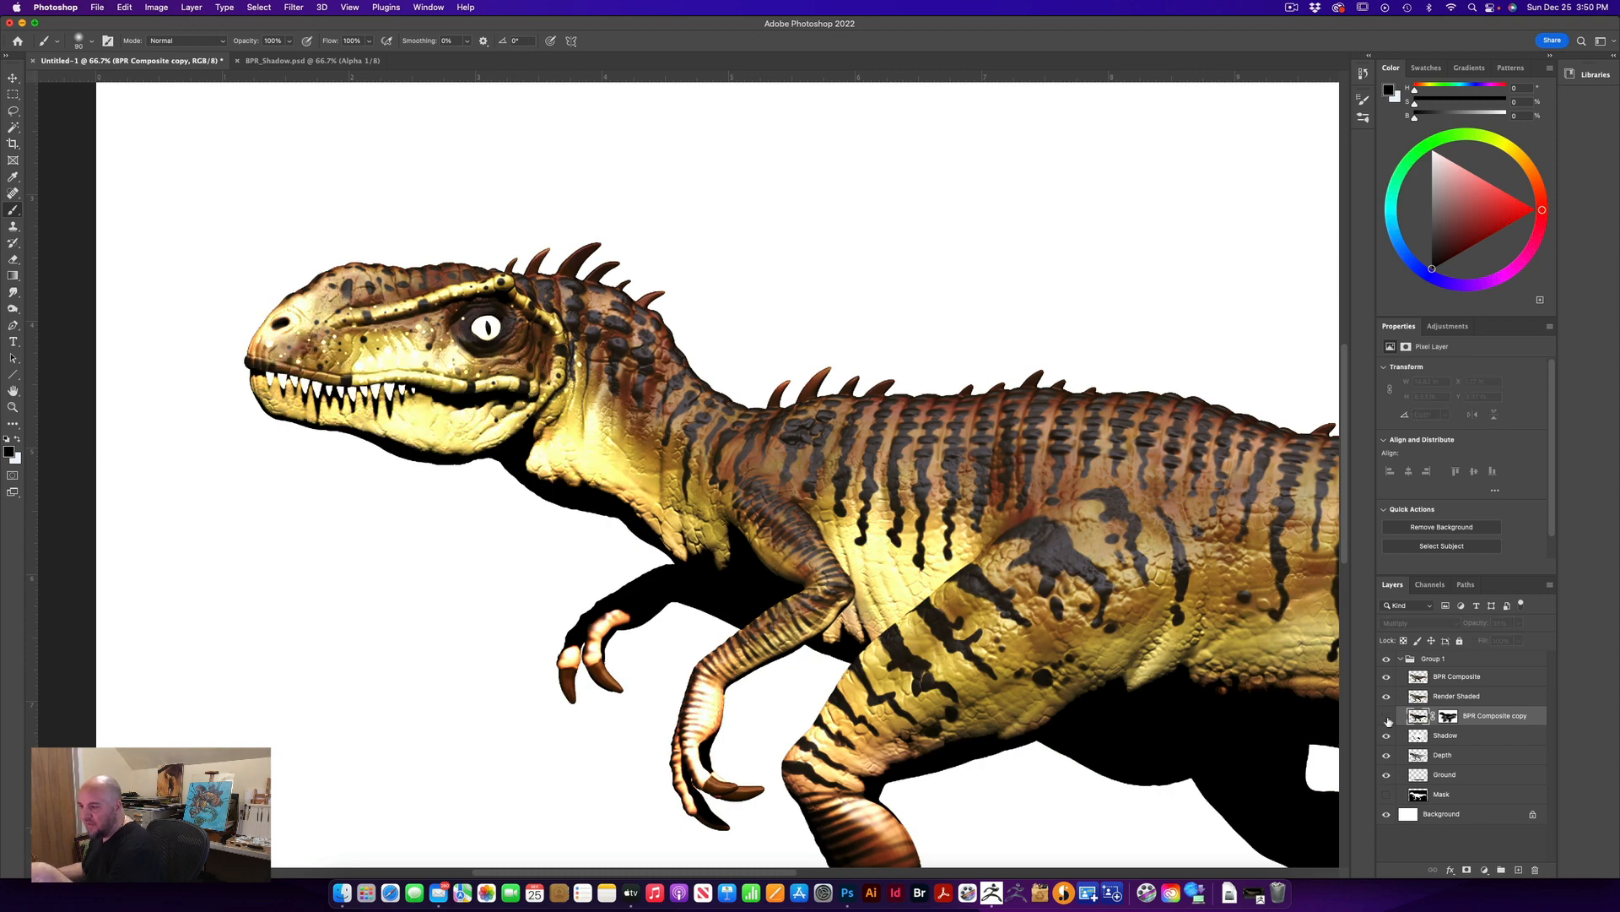
{"action": "left_click", "coordinate": [1386, 716]}
{"action": "left_click", "coordinate": [1387, 717]}
{"action": "left_click", "coordinate": [1386, 717]}
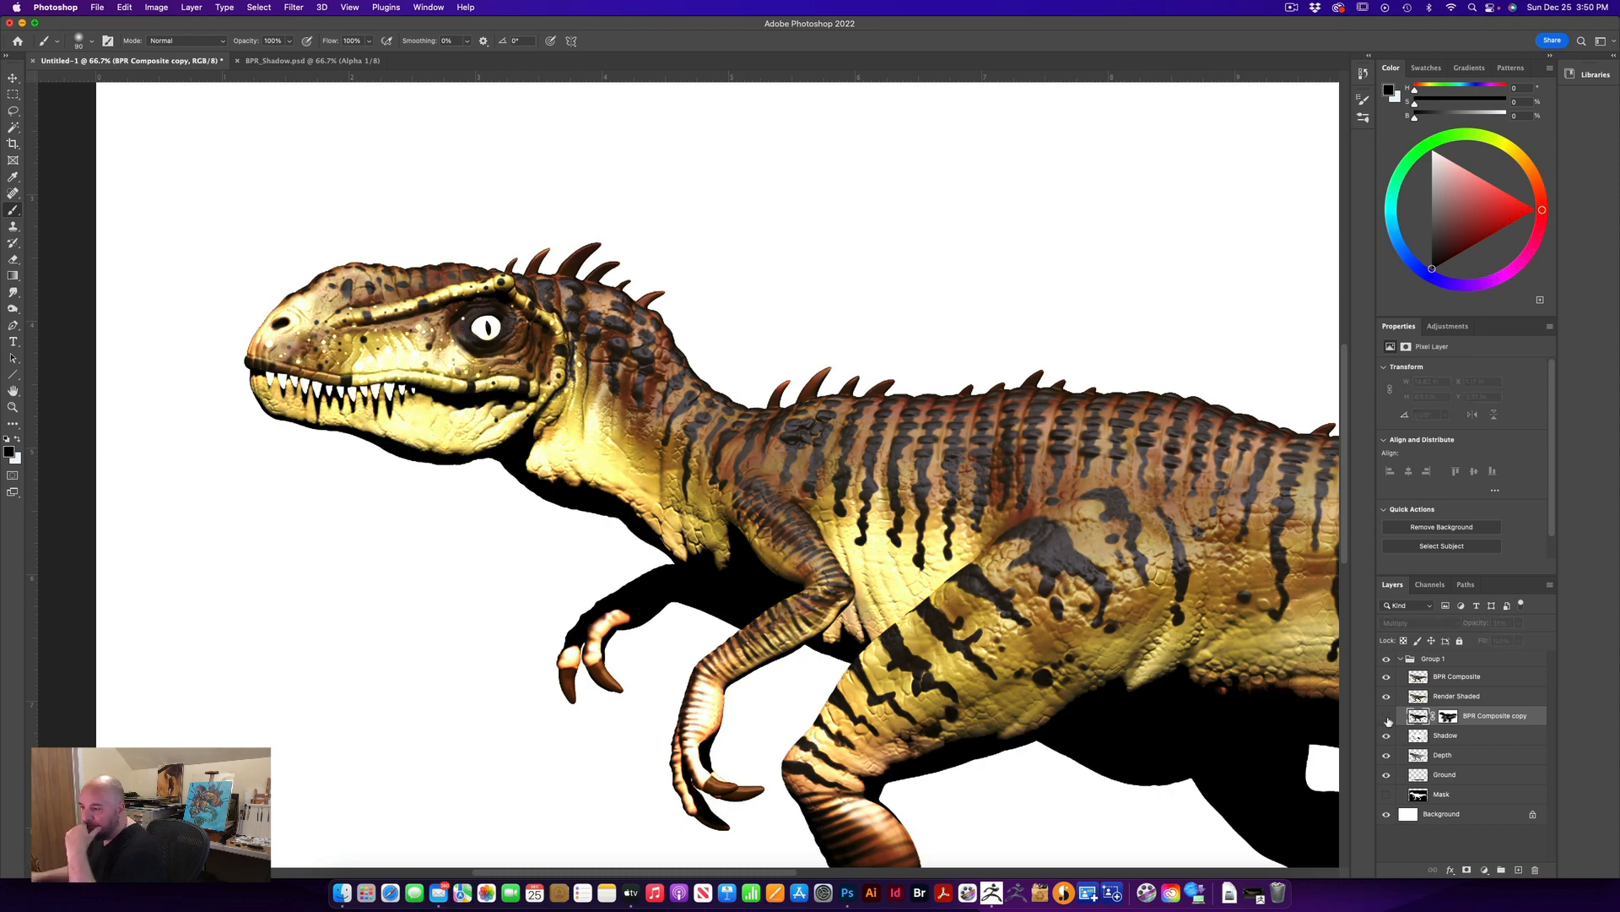
{"action": "left_click", "coordinate": [1386, 717]}
{"action": "left_click", "coordinate": [1386, 717]}
{"action": "left_click", "coordinate": [1386, 717]}
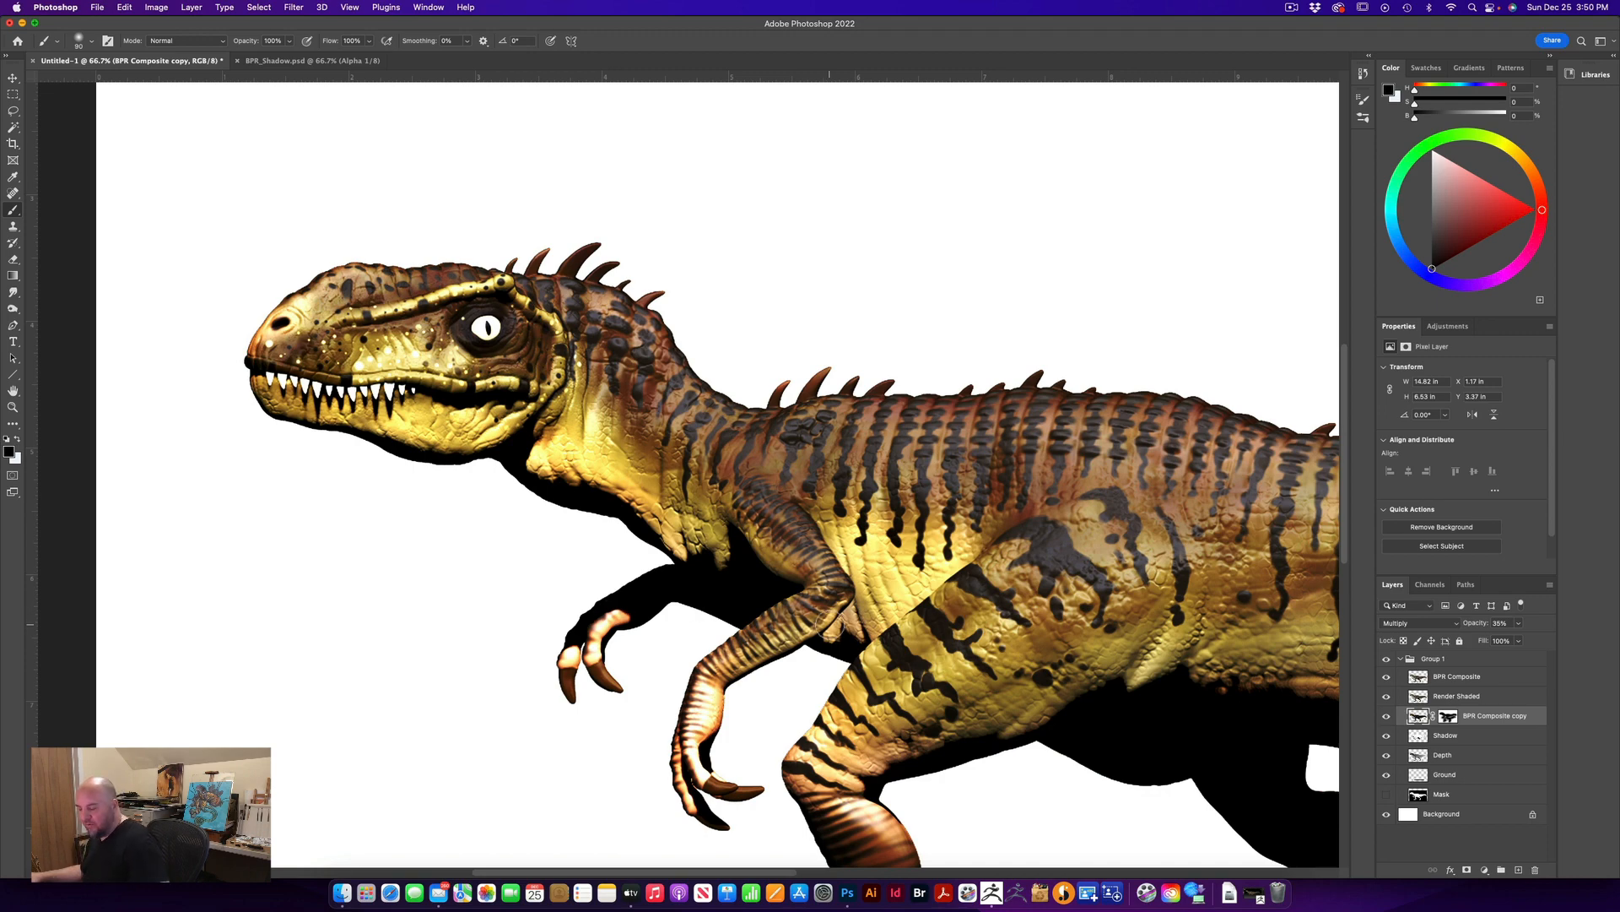
{"action": "key", "text": "super+minus"}
{"action": "key", "text": "super+minus"}
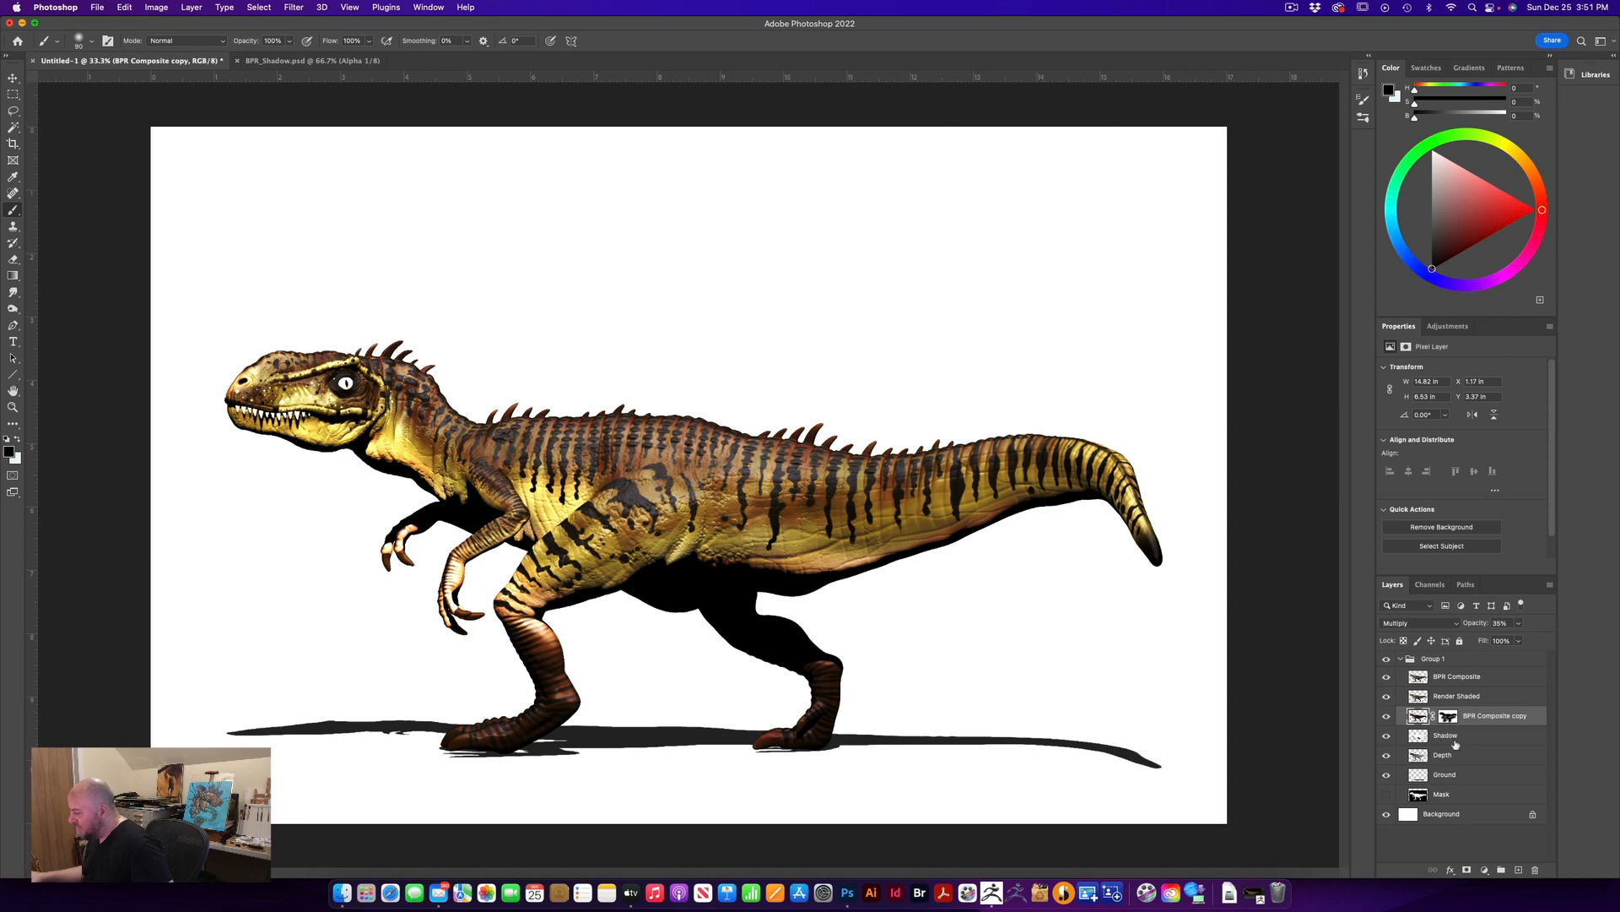
Soften the shadow on the Ground layer with a Gaussian Blur of 5.2 pixels radius
{"action": "left_click", "coordinate": [1386, 774]}
{"action": "left_click", "coordinate": [1386, 774]}
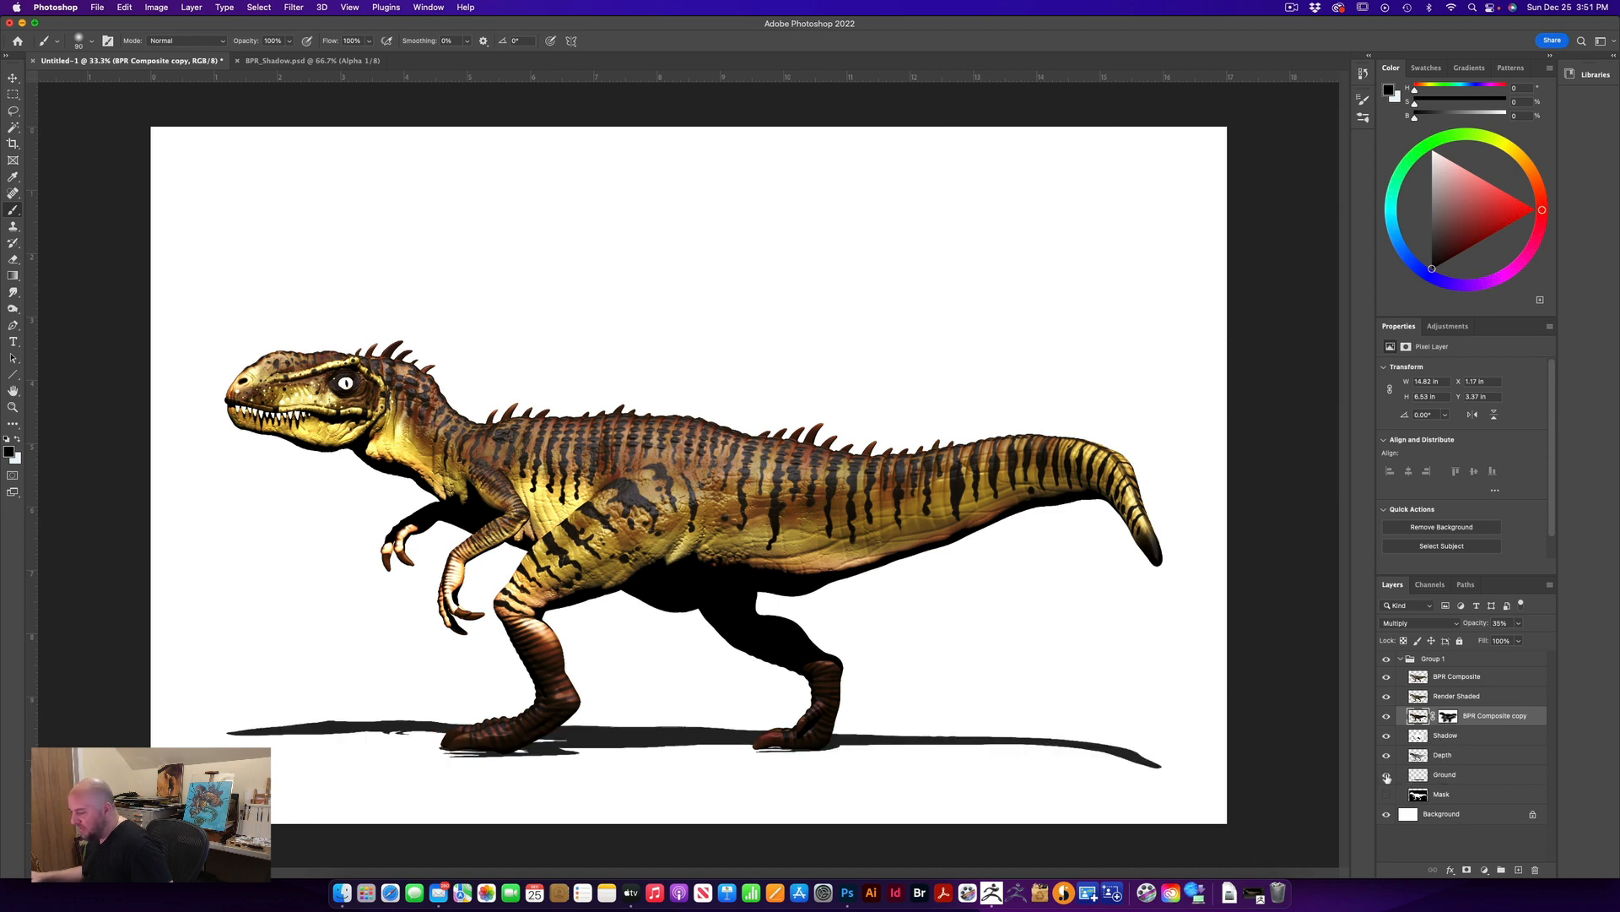
{"action": "left_click", "coordinate": [1441, 776]}
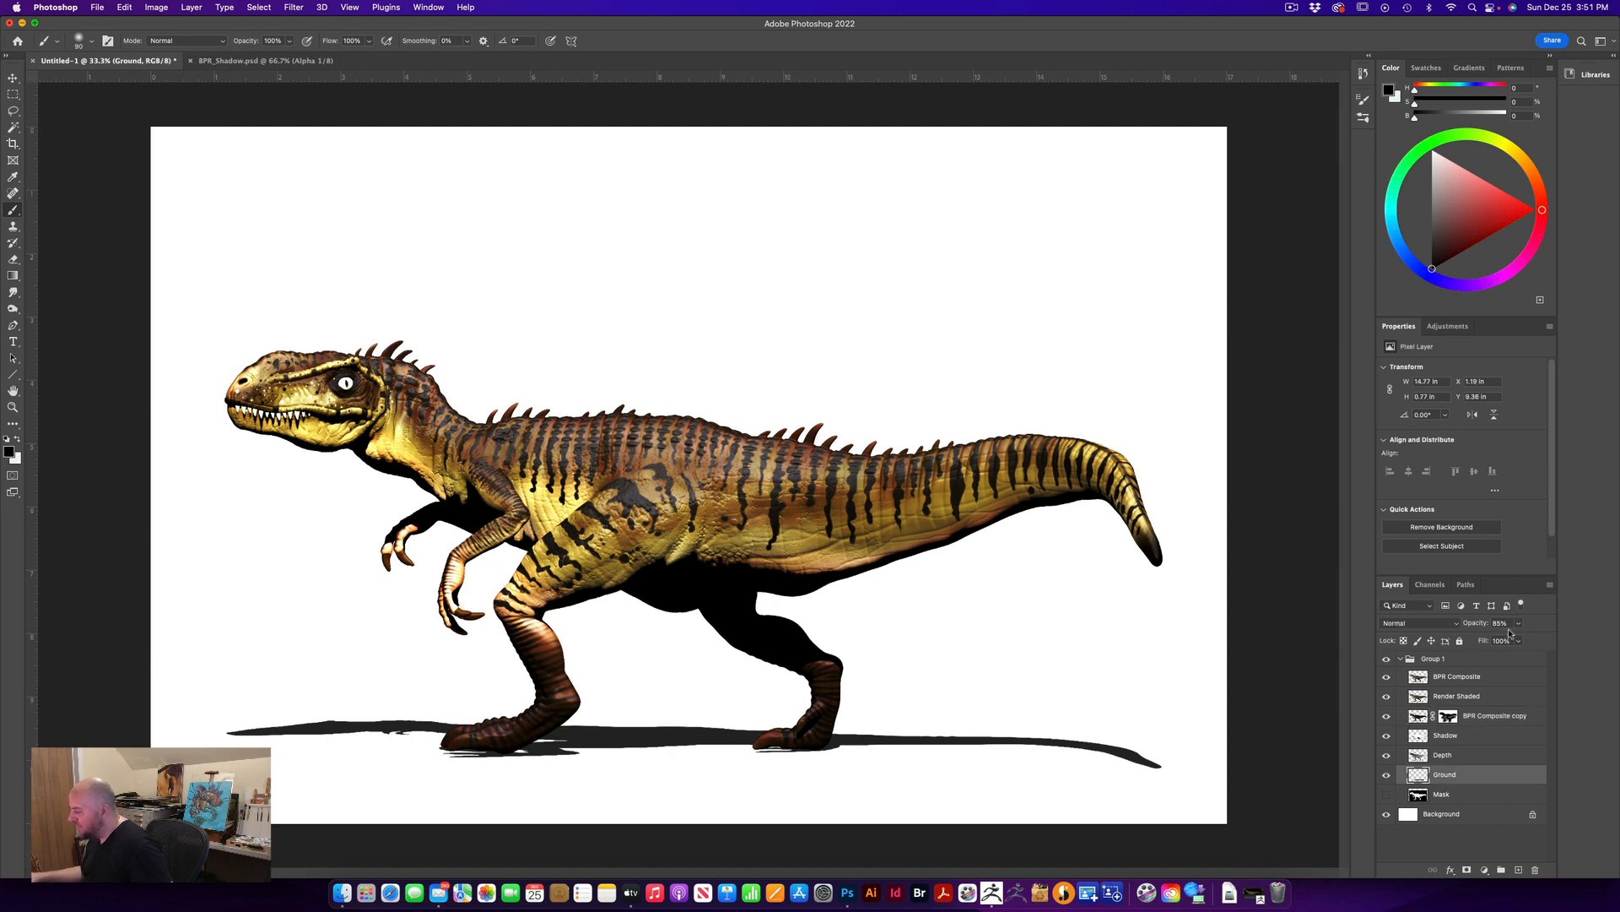
{"action": "left_click", "coordinate": [287, 7]}
{"action": "mouse_move", "coordinate": [321, 171]}
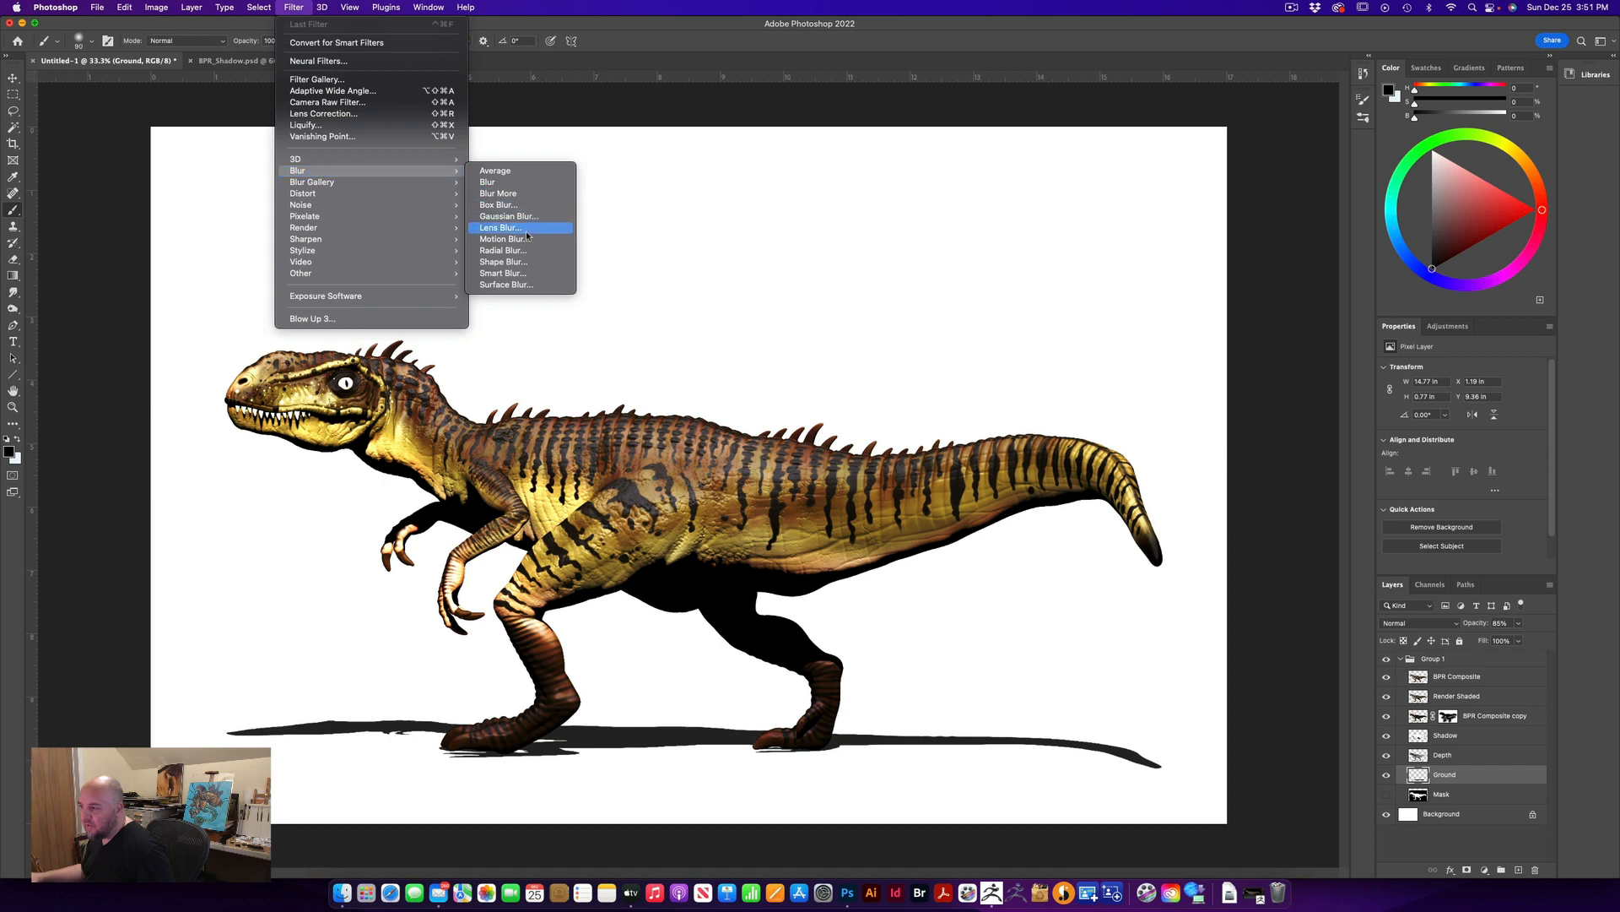
{"action": "left_click", "coordinate": [509, 216]}
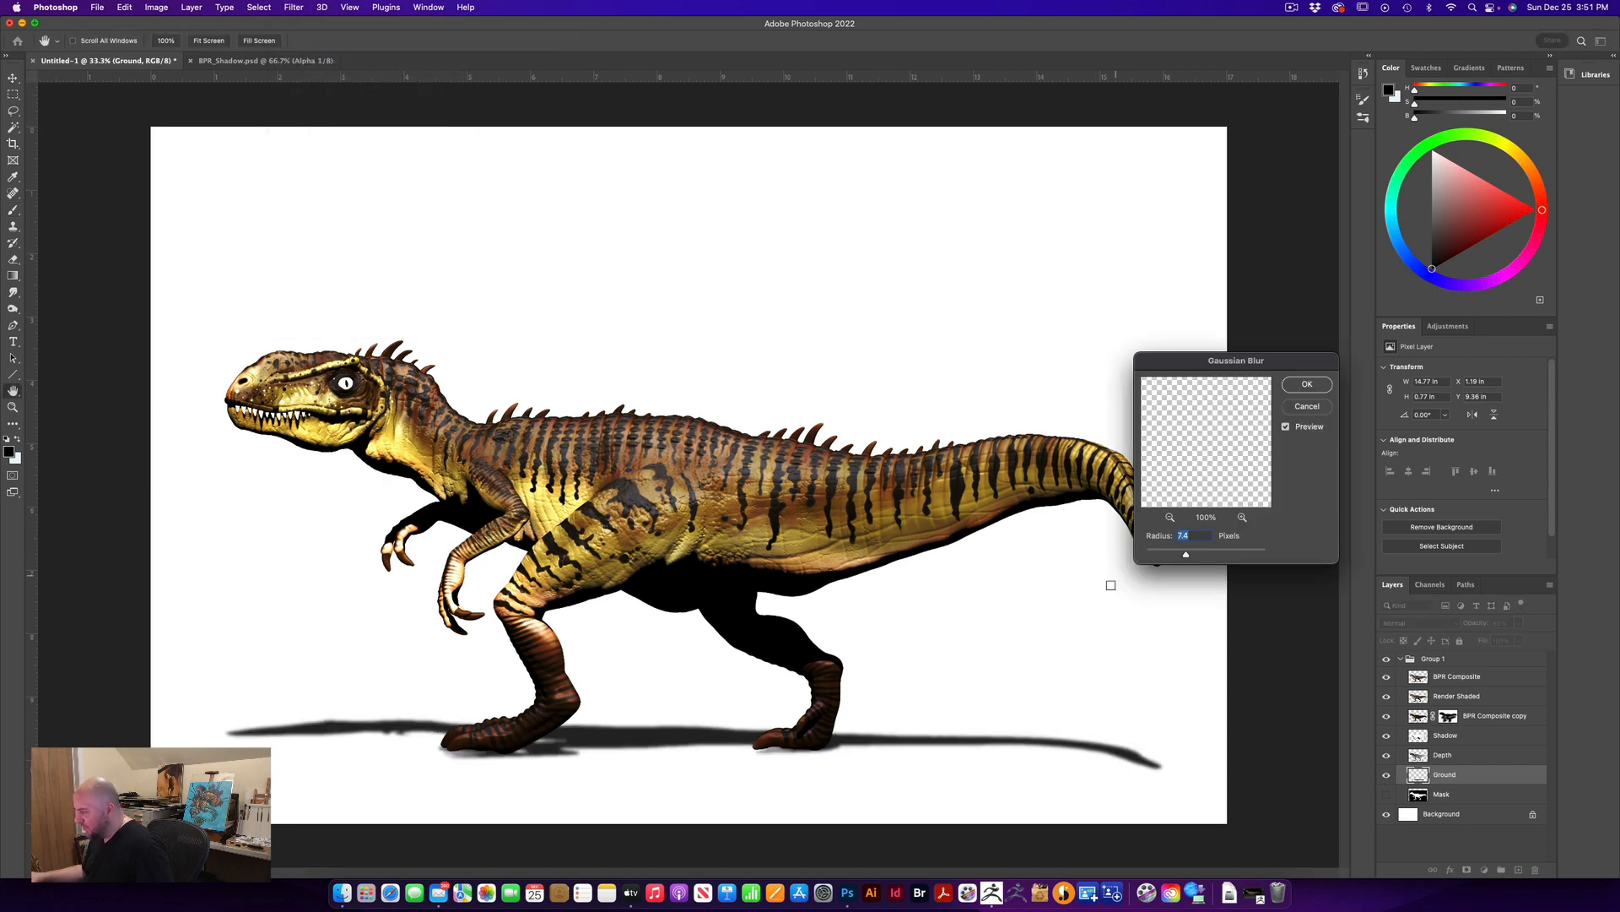
{"action": "left_click_drag", "start_coordinate": [1188, 556], "coordinate": [1200, 556]}
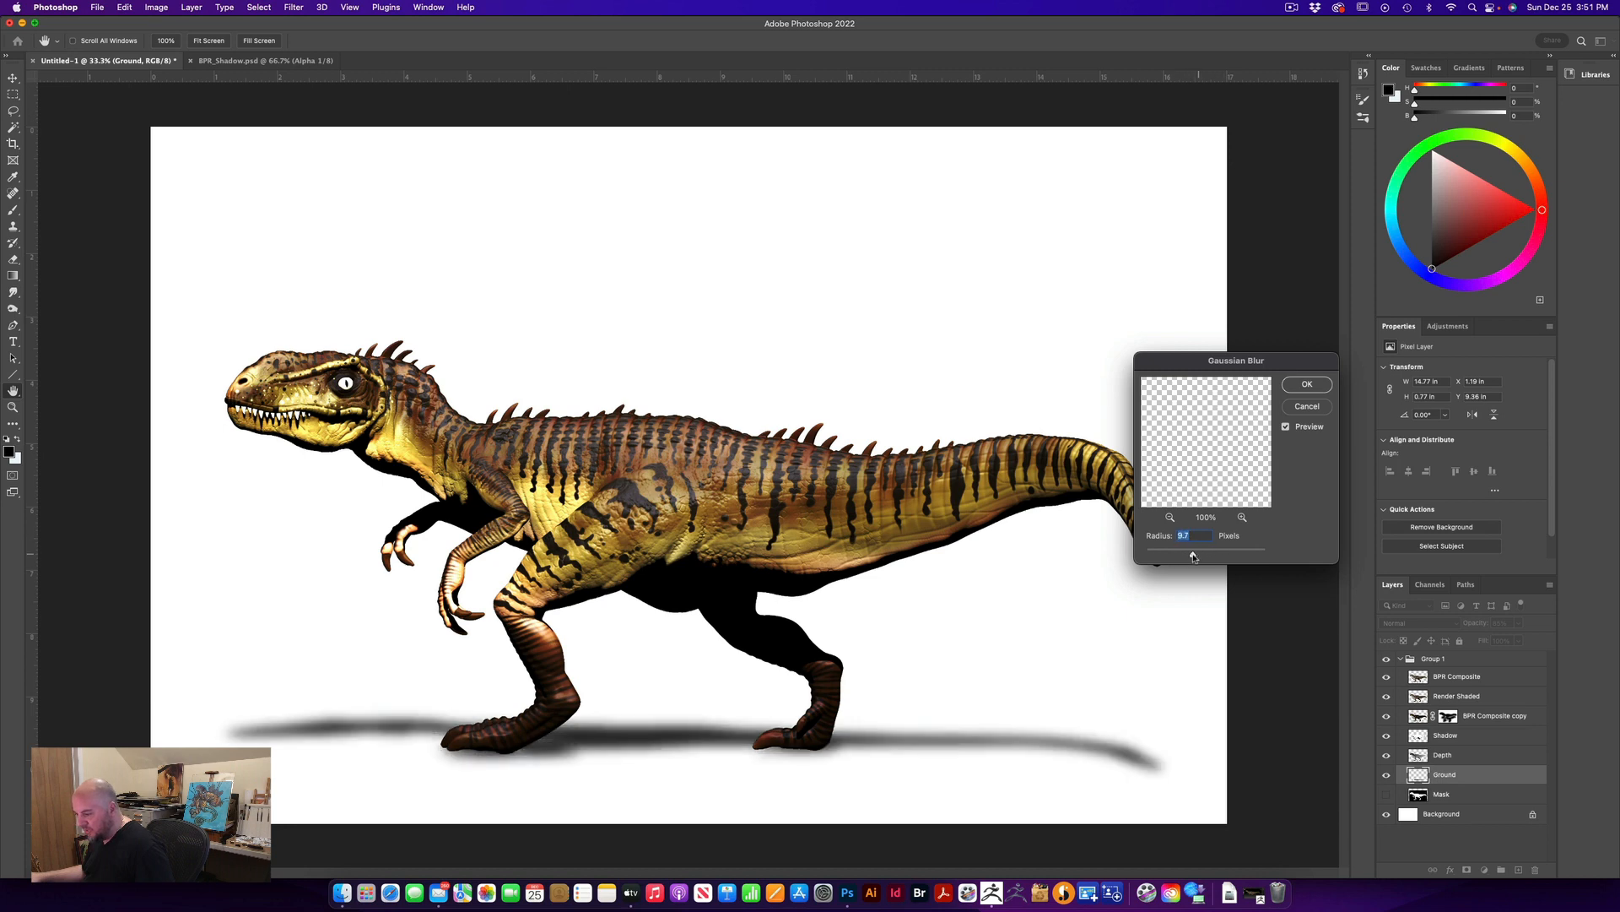
{"action": "left_click_drag", "start_coordinate": [1194, 557], "coordinate": [1181, 555]}
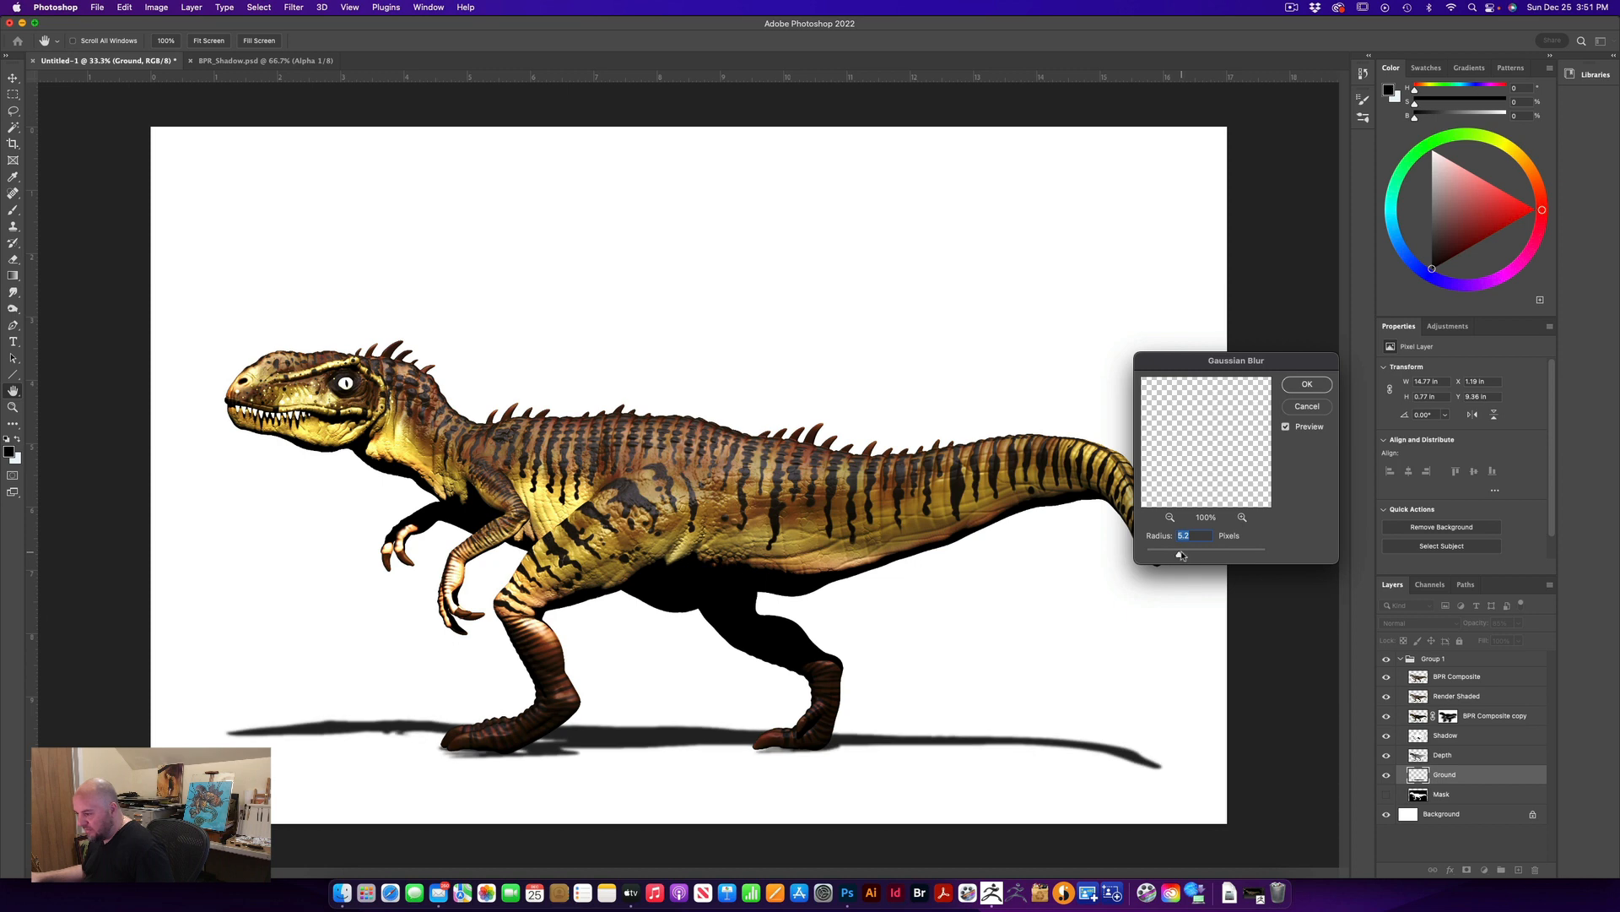
{"action": "left_click", "coordinate": [1307, 385]}
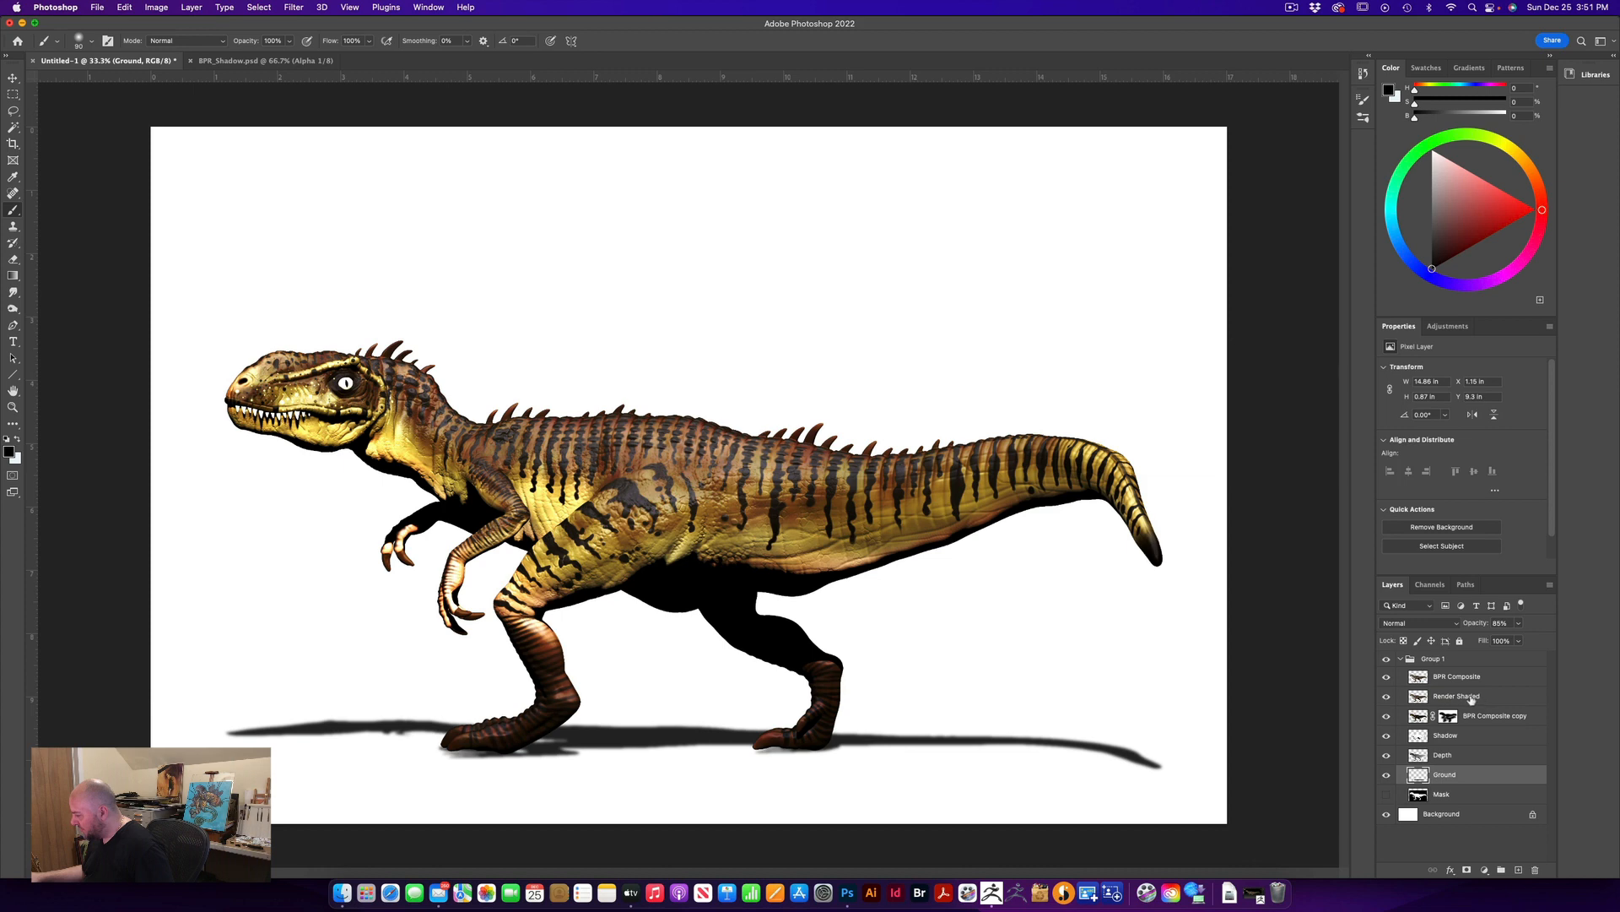
Add a new layer directly below Ground and choose the Hard Round Pressure Opacity brush
{"action": "left_click", "coordinate": [1519, 869]}
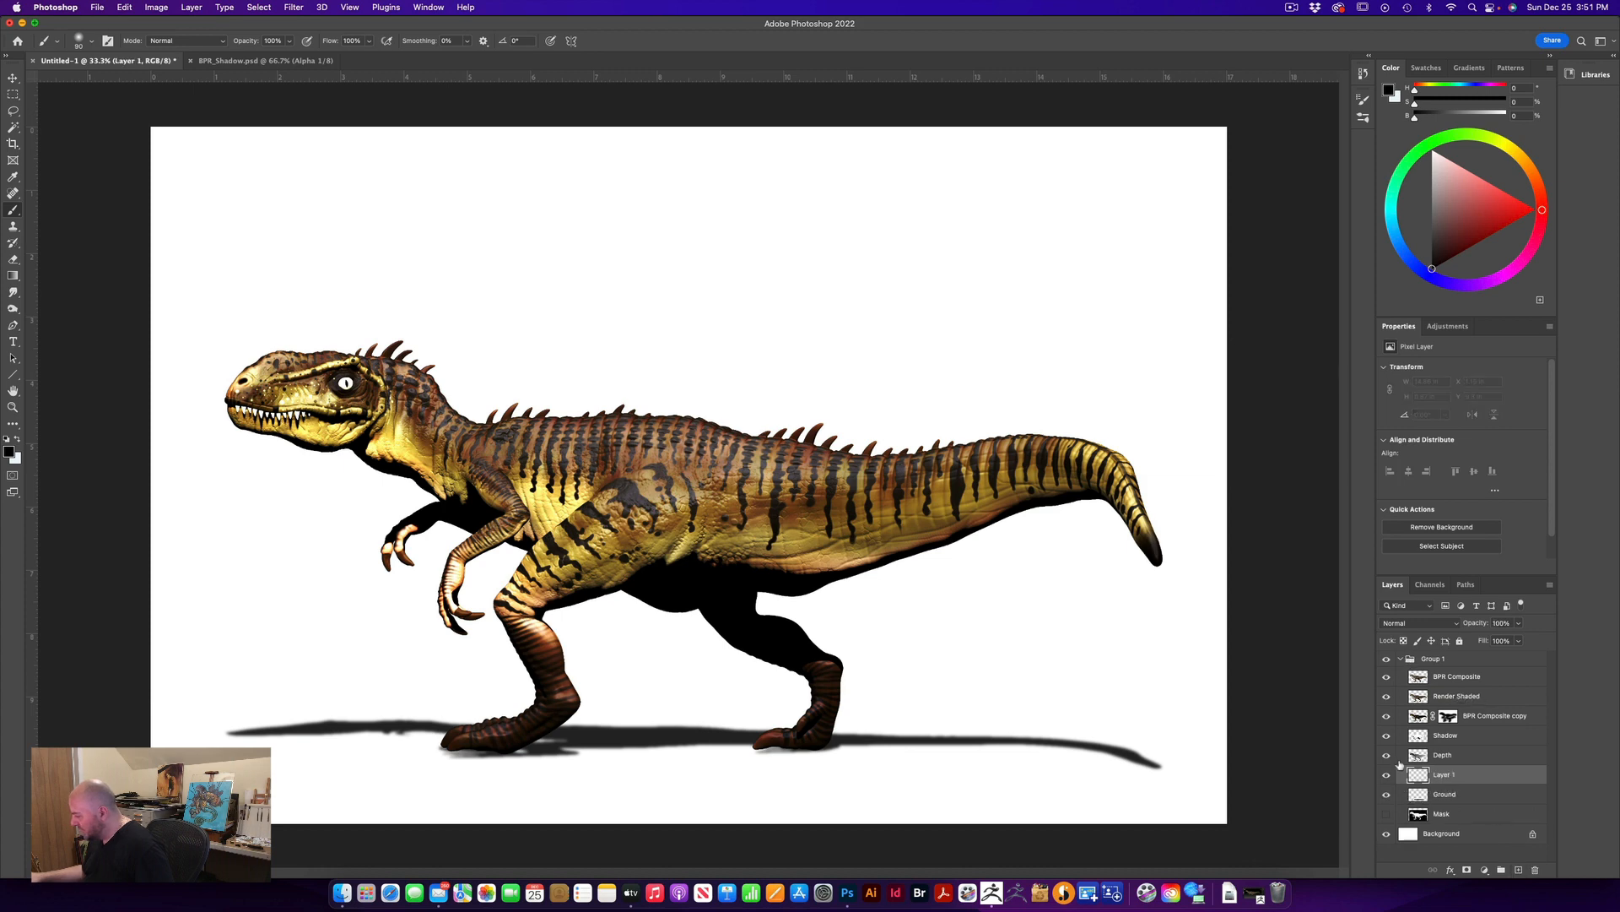
{"action": "left_click_drag", "start_coordinate": [1418, 778], "coordinate": [1437, 813]}
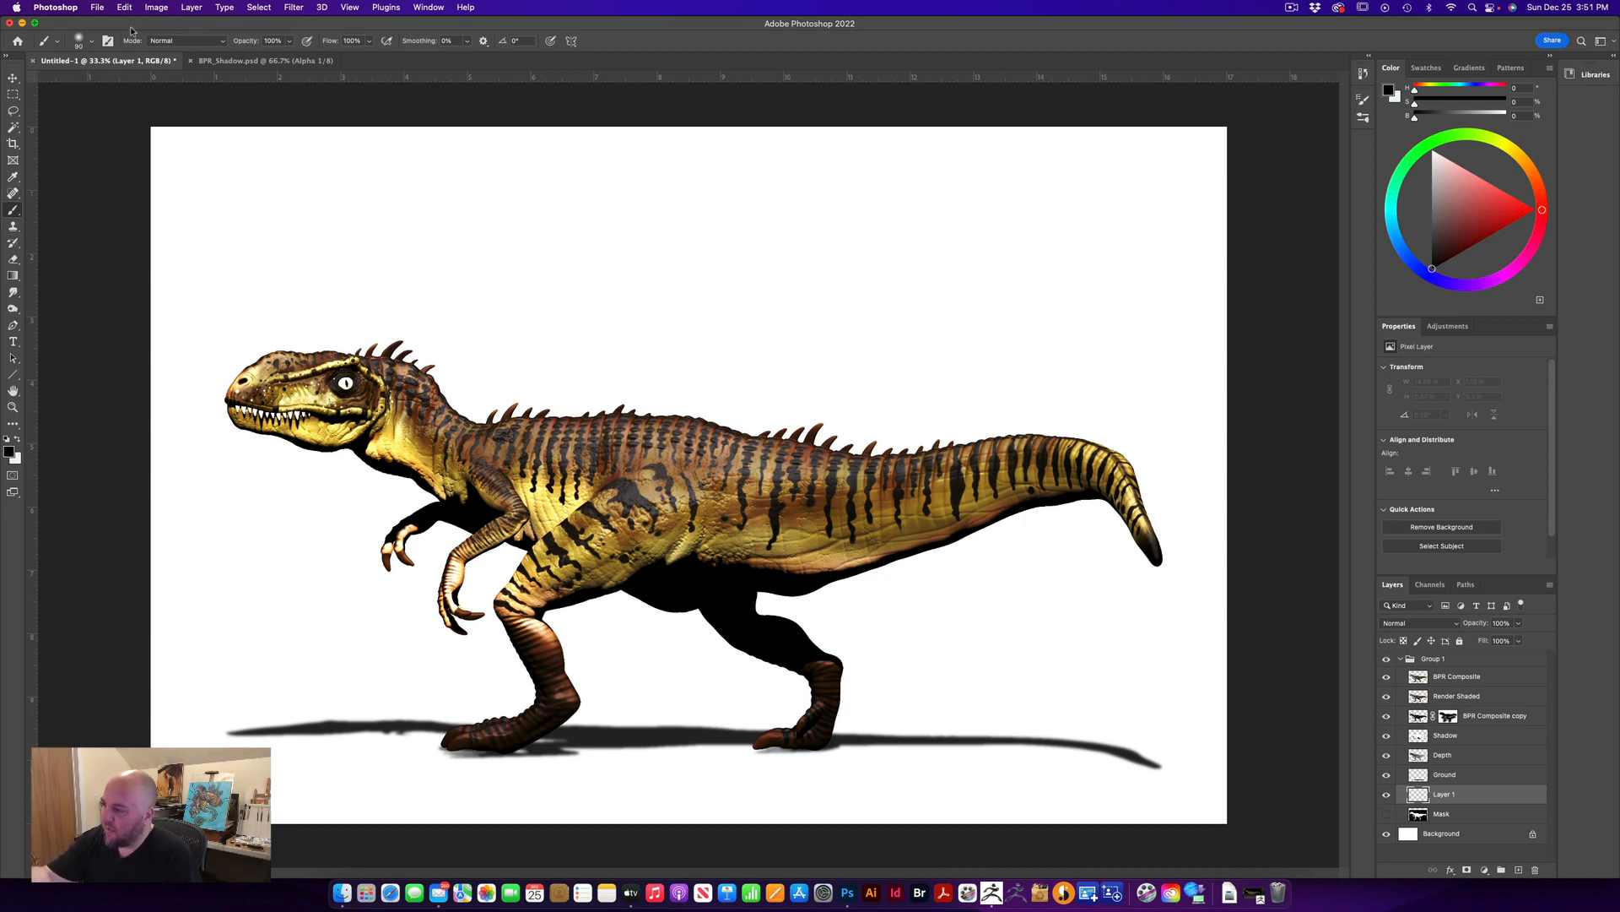
{"action": "left_click", "coordinate": [84, 40]}
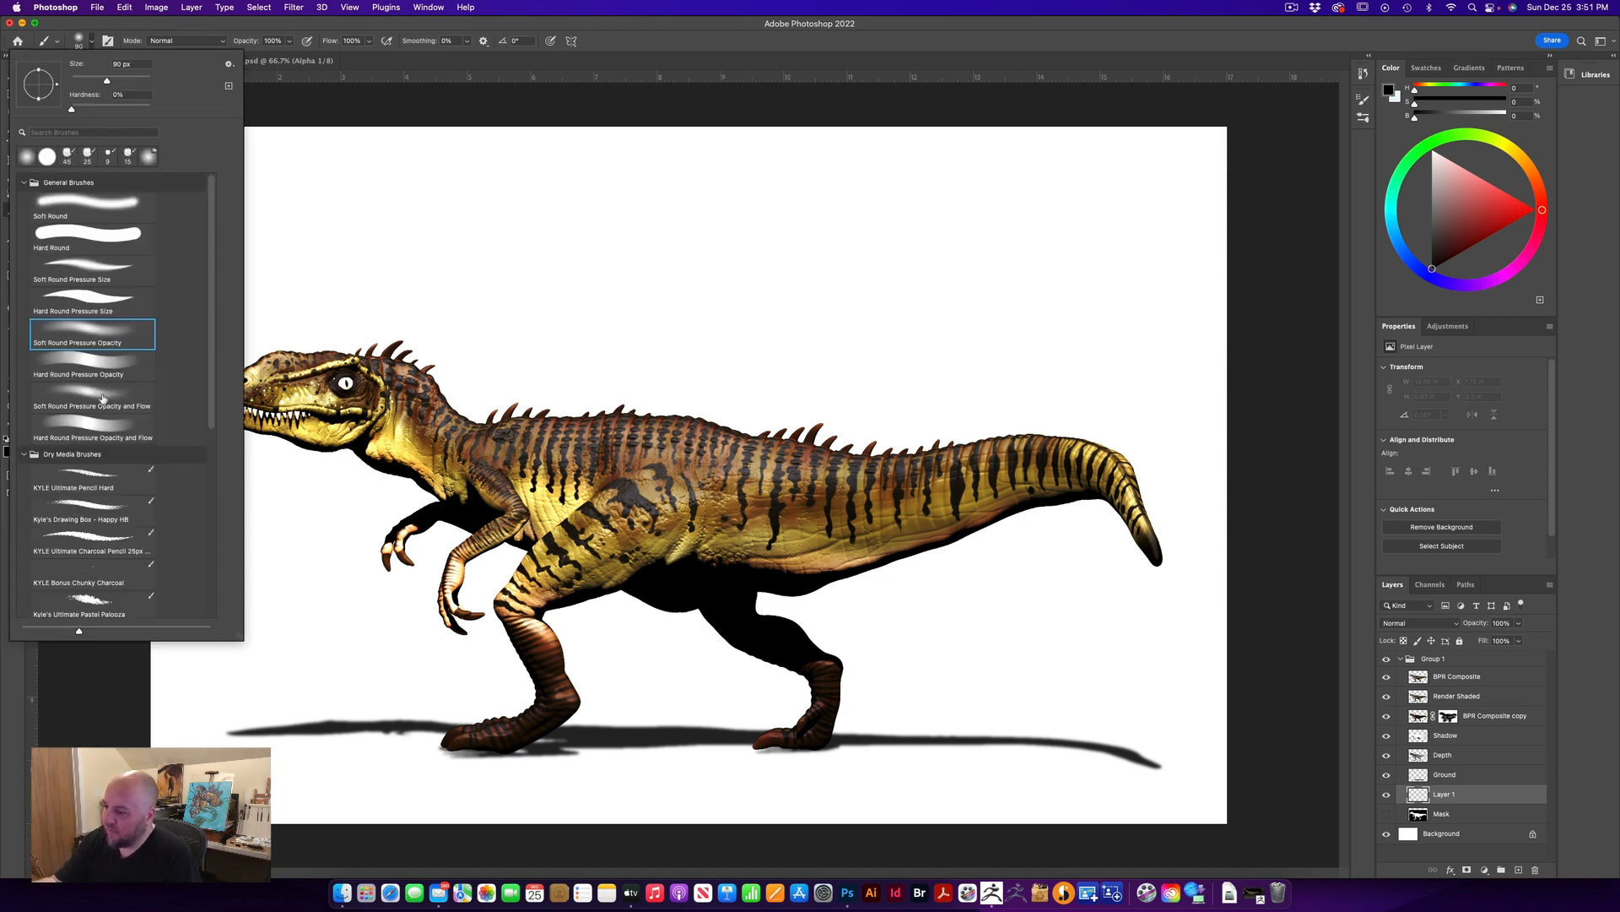
{"action": "left_click", "coordinate": [99, 362]}
{"action": "left_click", "coordinate": [106, 704]}
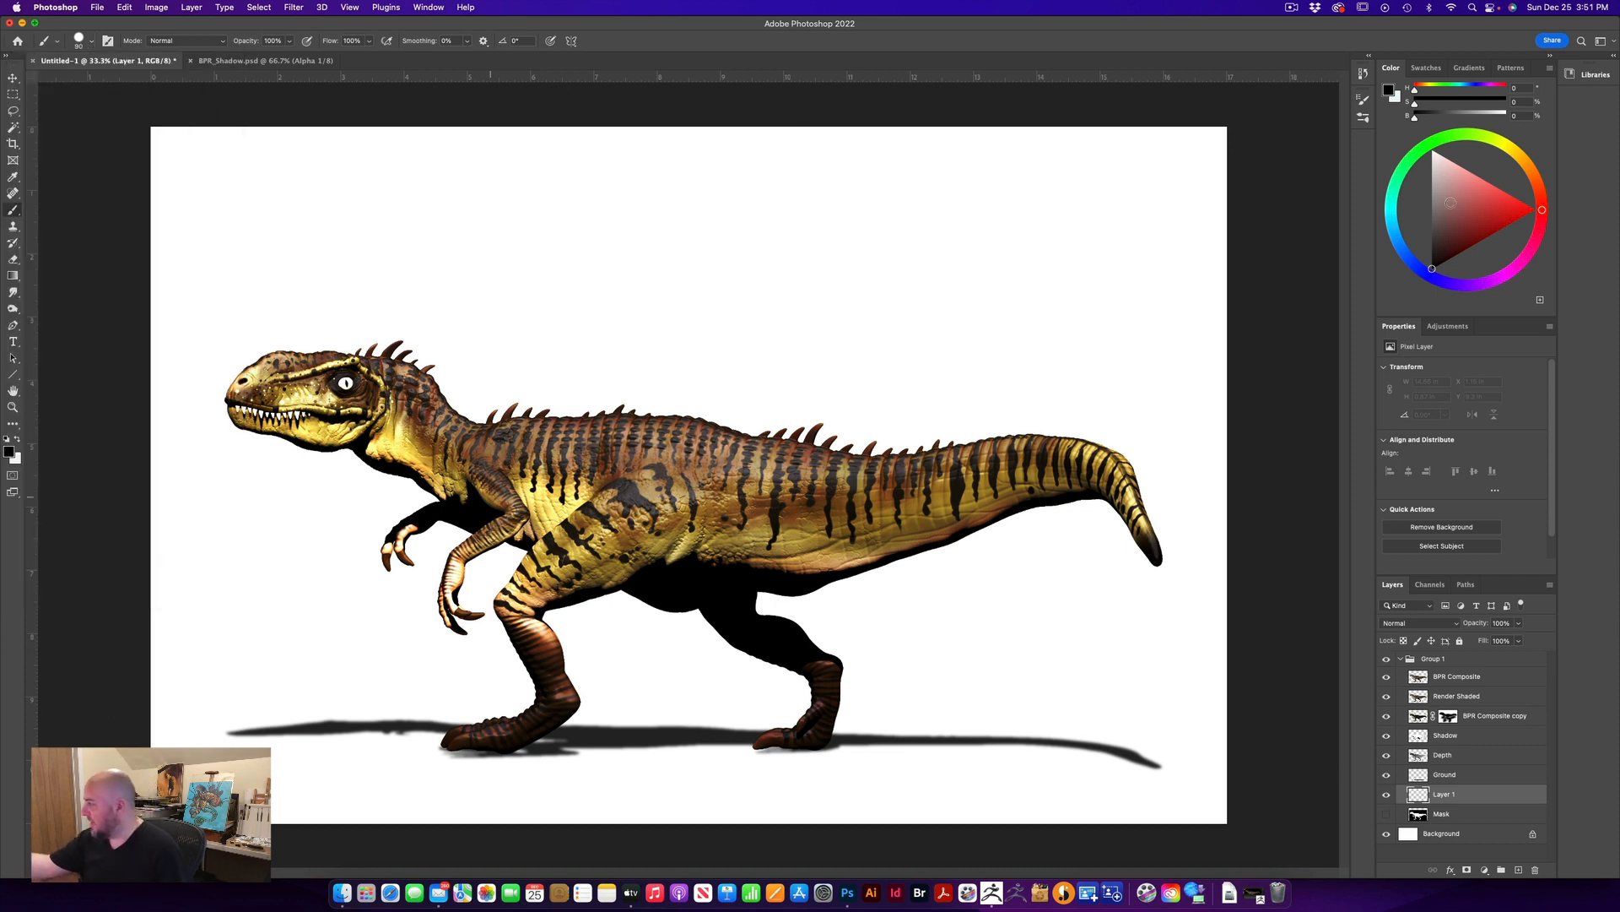
Pick a medium-dark green and paint a strip of ground beneath the dinosaur's feet and shadow on the new layer
{"action": "left_click", "coordinate": [1429, 139]}
{"action": "left_click_drag", "start_coordinate": [1429, 139], "coordinate": [1405, 165]}
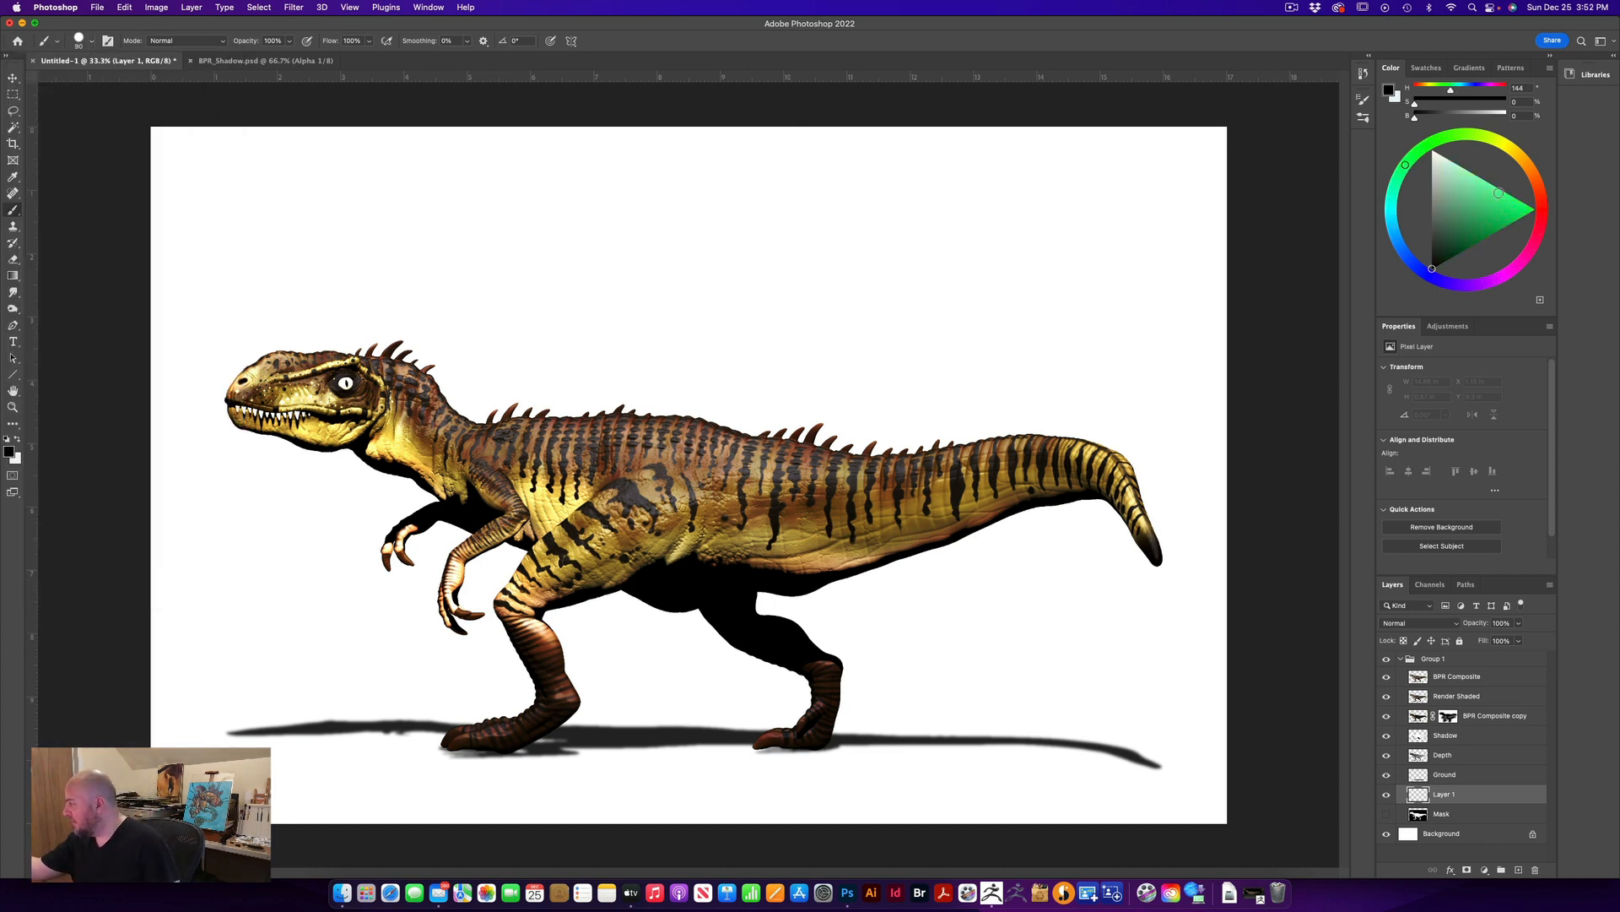
{"action": "mouse_move", "coordinate": [1489, 195]}
{"action": "left_mouse_down"}
{"action": "mouse_move", "coordinate": [1496, 219]}
{"action": "mouse_move", "coordinate": [1476, 230]}
{"action": "left_mouse_up"}
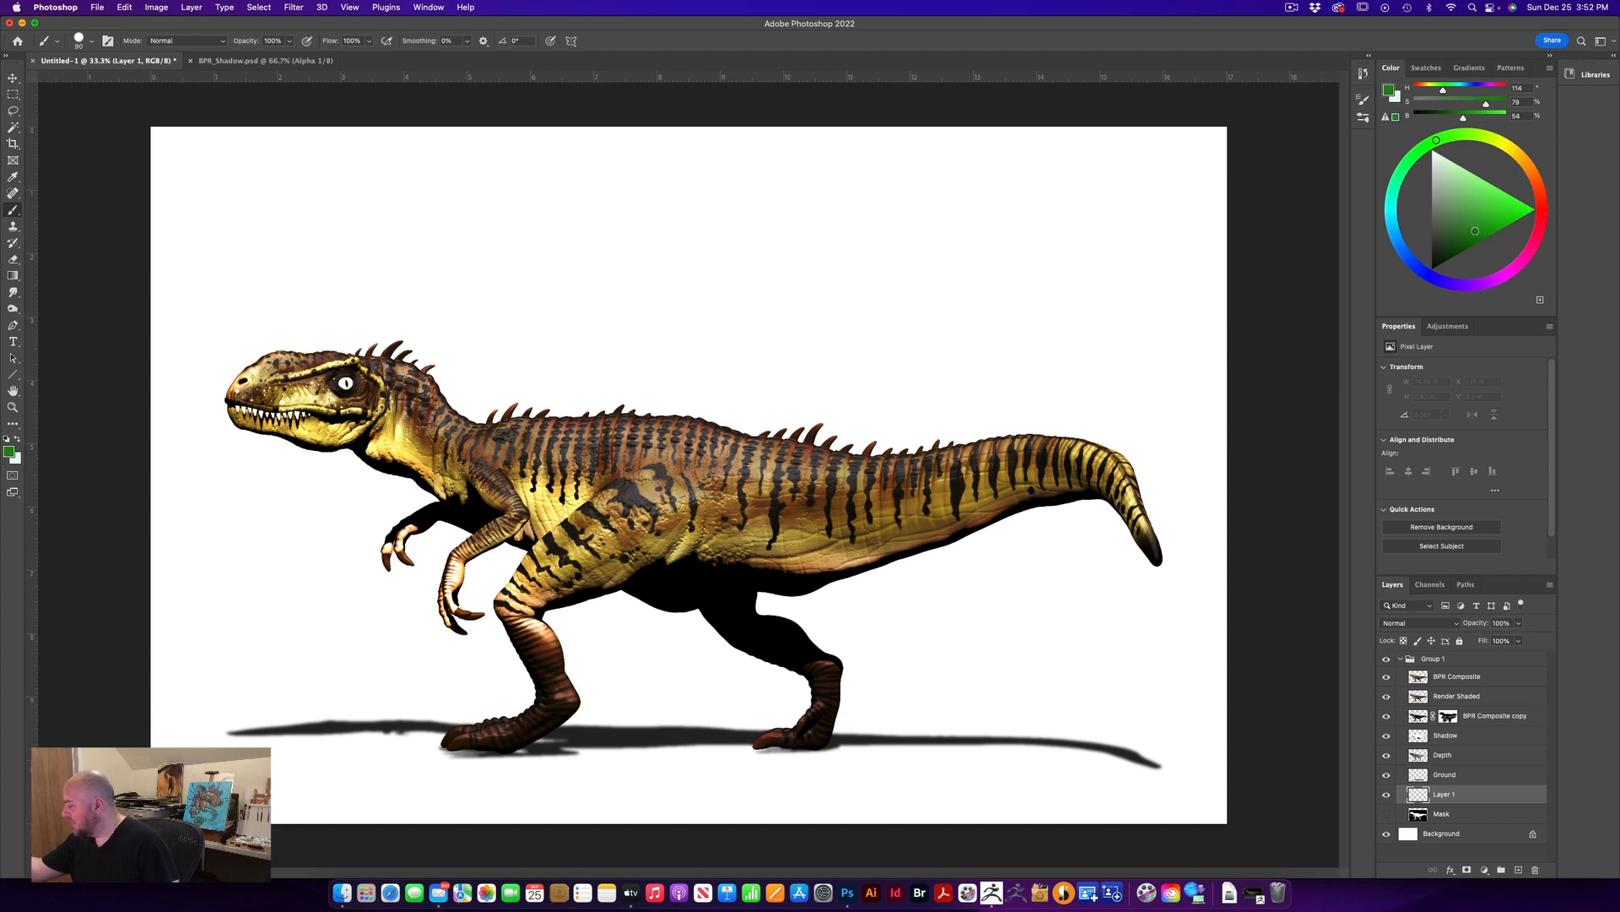
{"action": "mouse_move", "coordinate": [759, 739]}
{"action": "left_mouse_down"}
{"action": "mouse_move", "coordinate": [1169, 764]}
{"action": "mouse_move", "coordinate": [1090, 743]}
{"action": "mouse_move", "coordinate": [1156, 754]}
{"action": "mouse_move", "coordinate": [214, 746]}
{"action": "mouse_move", "coordinate": [1112, 732]}
{"action": "left_mouse_up"}
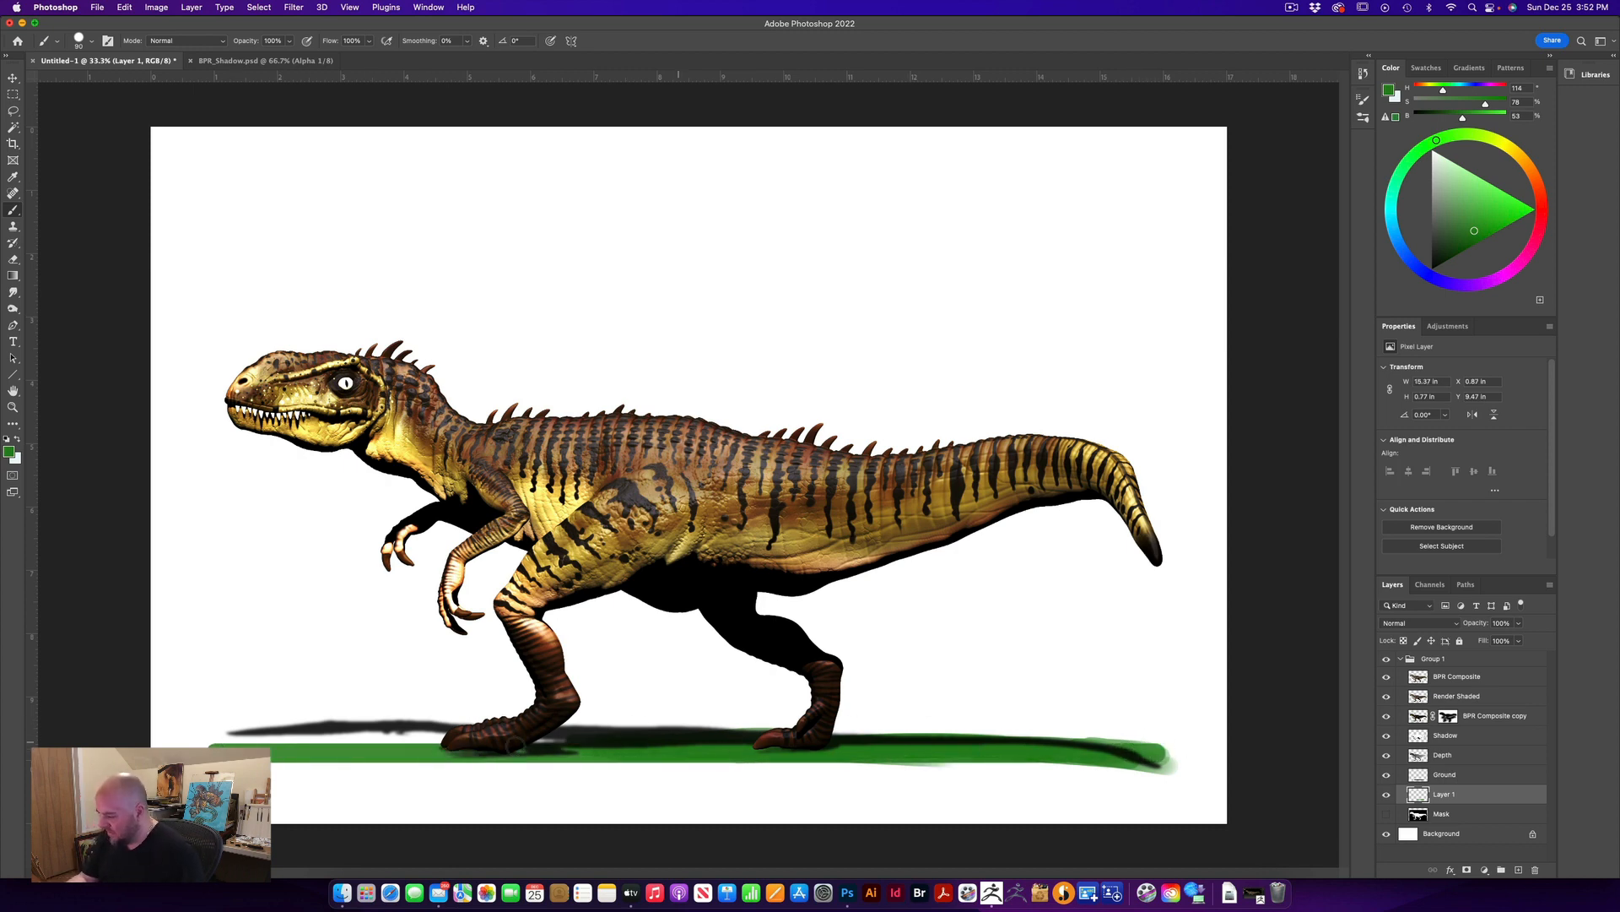
{"action": "mouse_move", "coordinate": [514, 744]}
{"action": "left_mouse_down"}
{"action": "mouse_move", "coordinate": [242, 743]}
{"action": "mouse_move", "coordinate": [427, 743]}
{"action": "left_mouse_up"}
{"action": "mouse_move", "coordinate": [220, 739]}
{"action": "left_mouse_down"}
{"action": "mouse_move", "coordinate": [1157, 747]}
{"action": "mouse_move", "coordinate": [958, 726]}
{"action": "mouse_move", "coordinate": [228, 736]}
{"action": "mouse_move", "coordinate": [806, 721]}
{"action": "mouse_move", "coordinate": [1139, 745]}
{"action": "mouse_move", "coordinate": [1045, 726]}
{"action": "mouse_move", "coordinate": [232, 735]}
{"action": "mouse_move", "coordinate": [904, 735]}
{"action": "mouse_move", "coordinate": [855, 731]}
{"action": "left_mouse_up"}
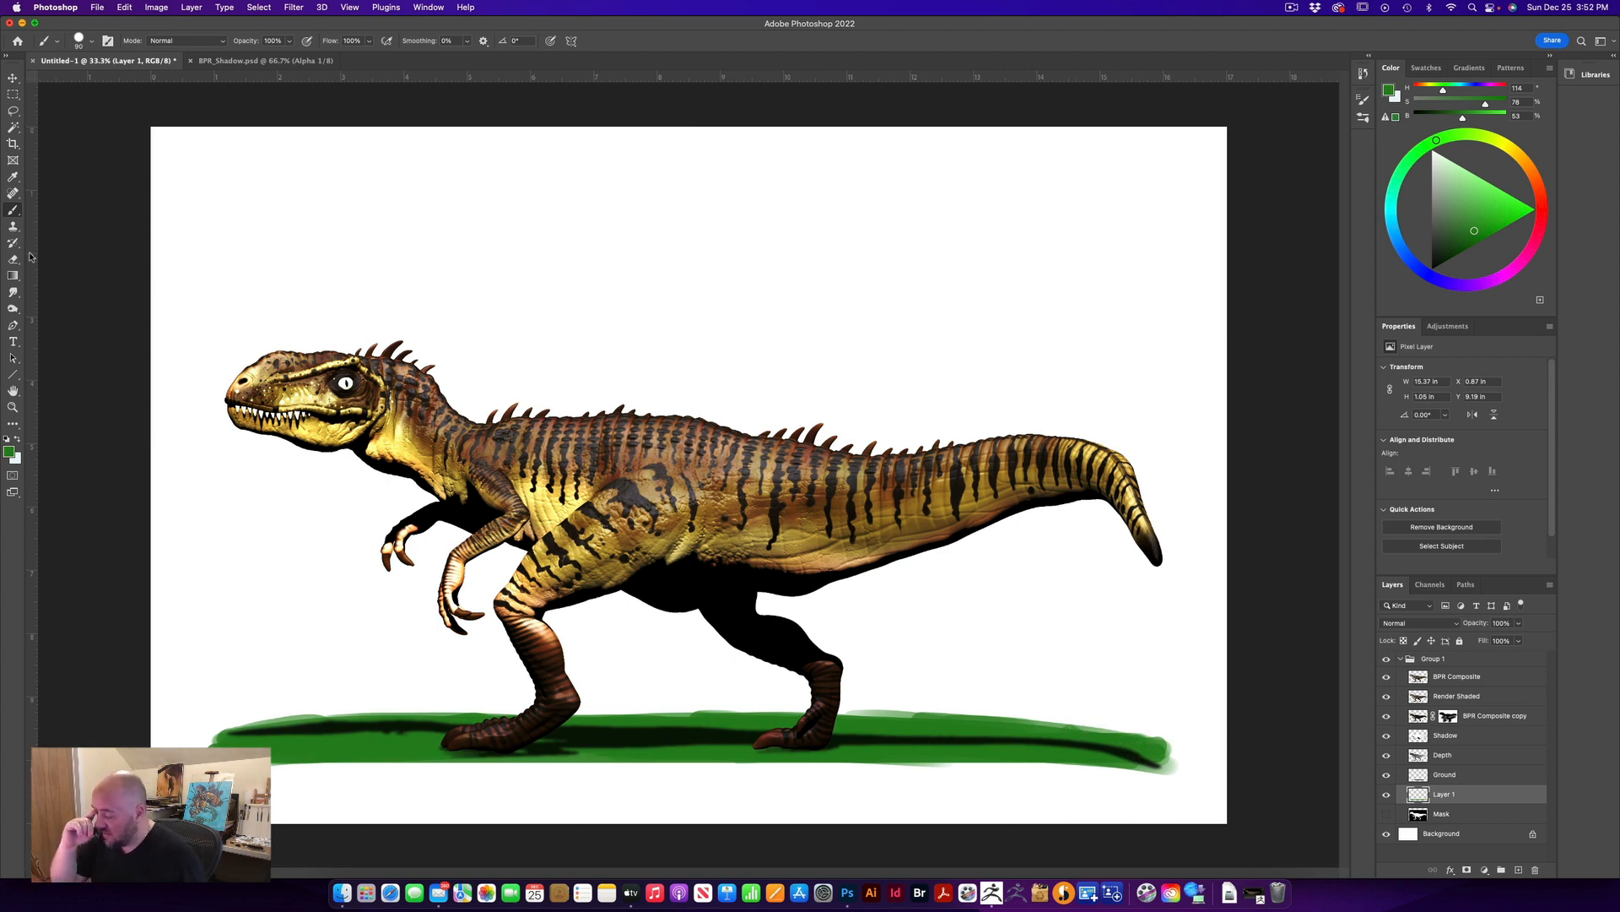
Pick a bright green, reduce the brush size and paint a highlight on the ground behind the dinosaur's rear foot
{"action": "left_click", "coordinate": [1460, 235]}
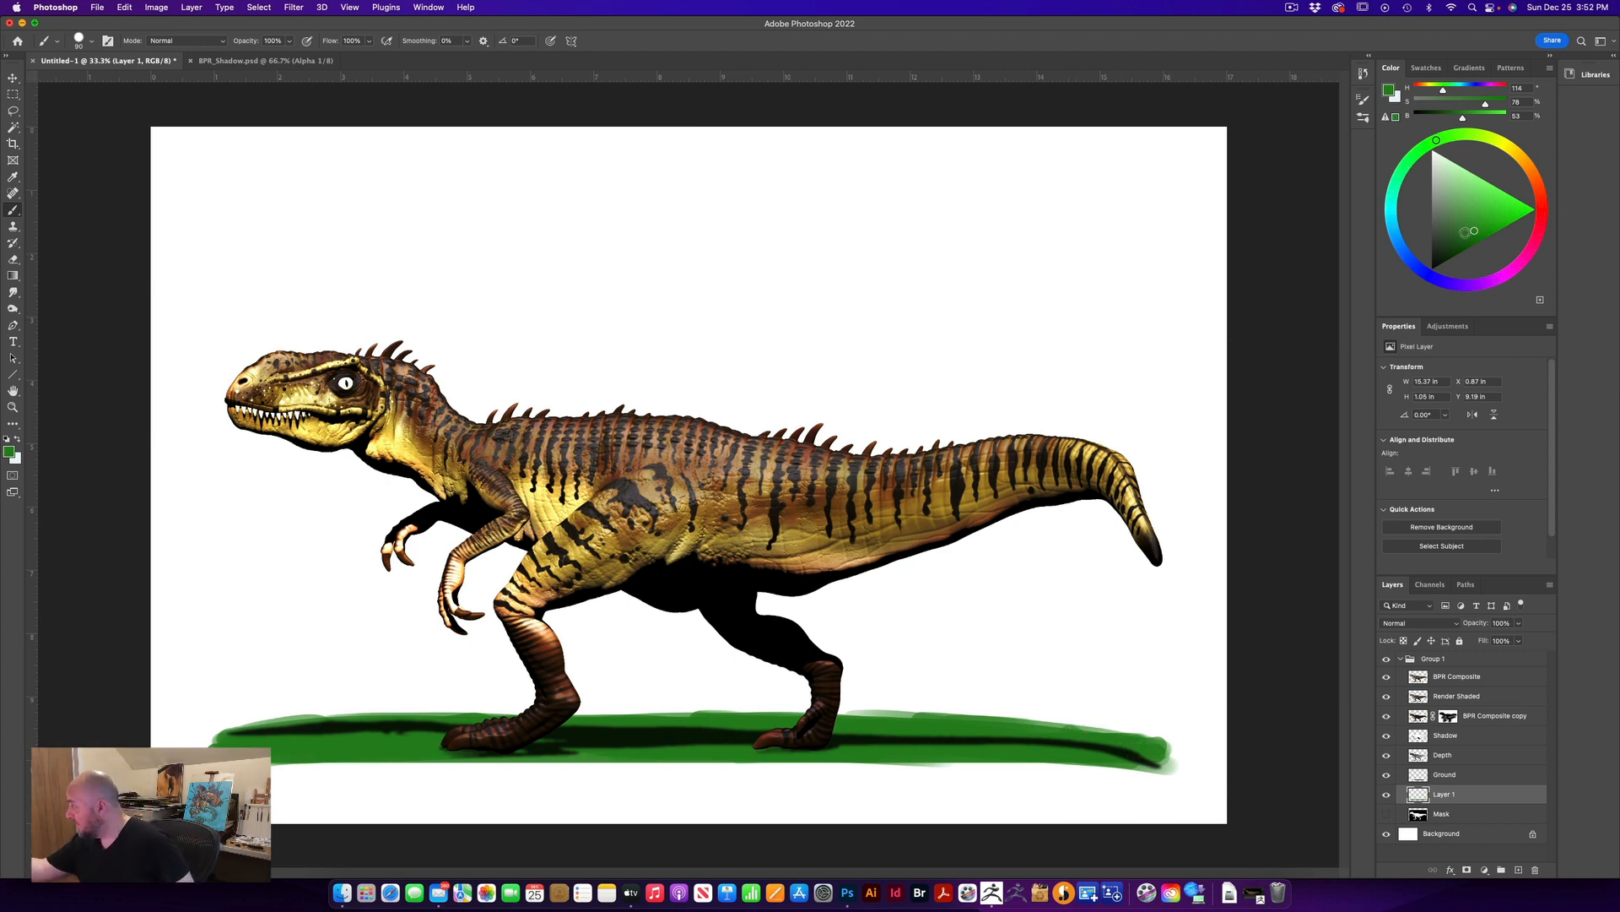
{"action": "left_click_drag", "start_coordinate": [1460, 234], "coordinate": [1514, 214]}
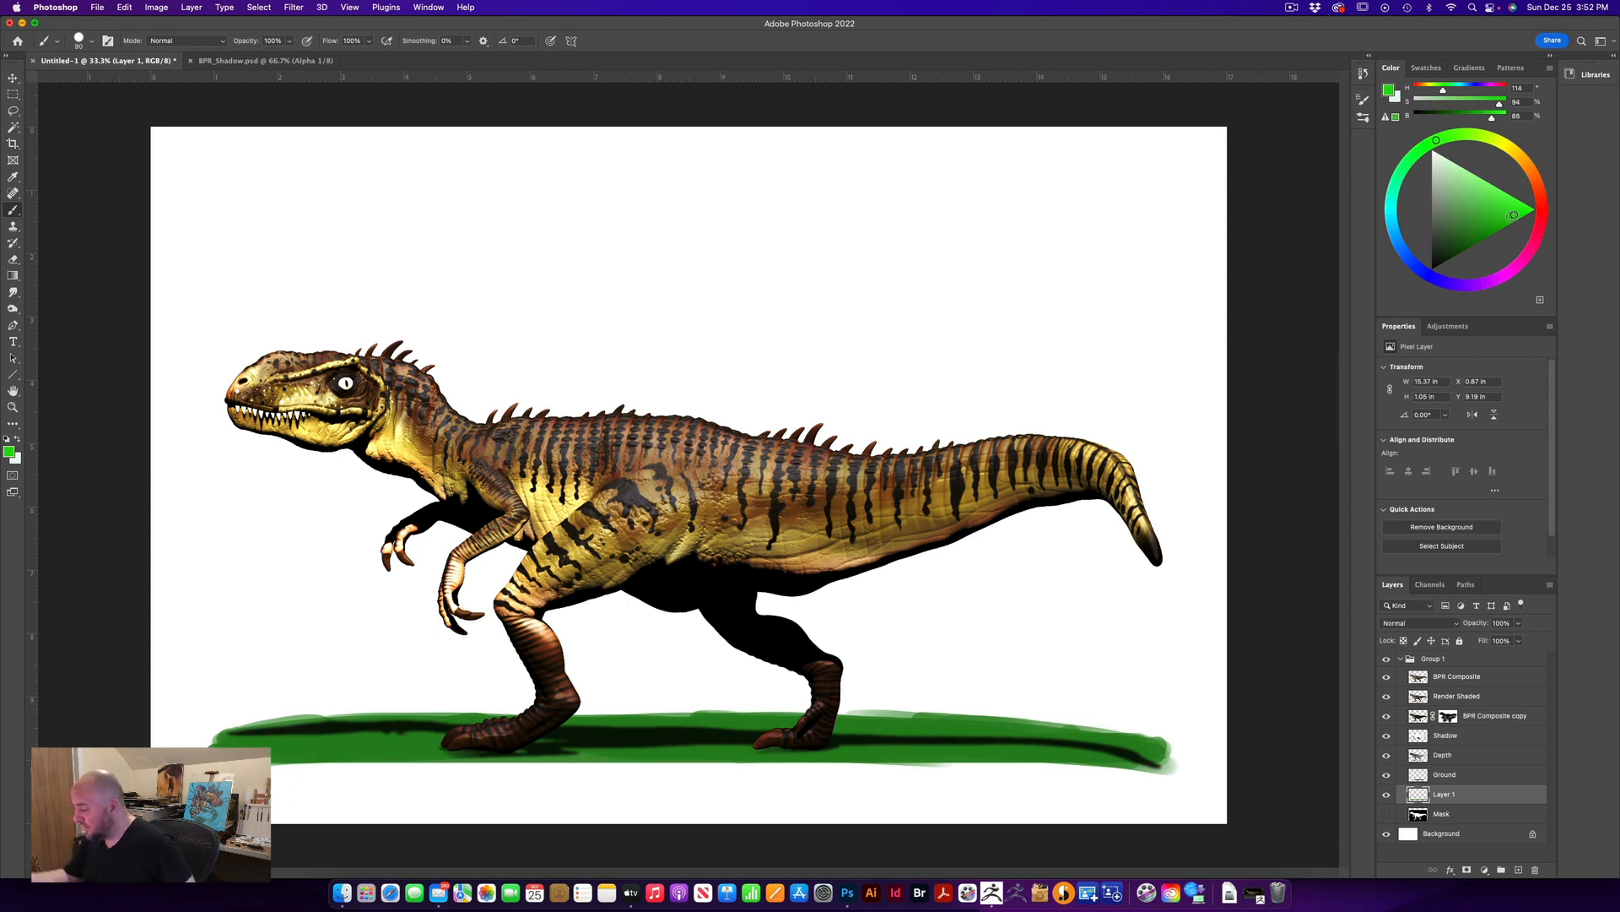
{"action": "key", "text": "bracketleft"}
{"action": "key", "text": "bracketleft"}
{"action": "key", "text": "bracketleft"}
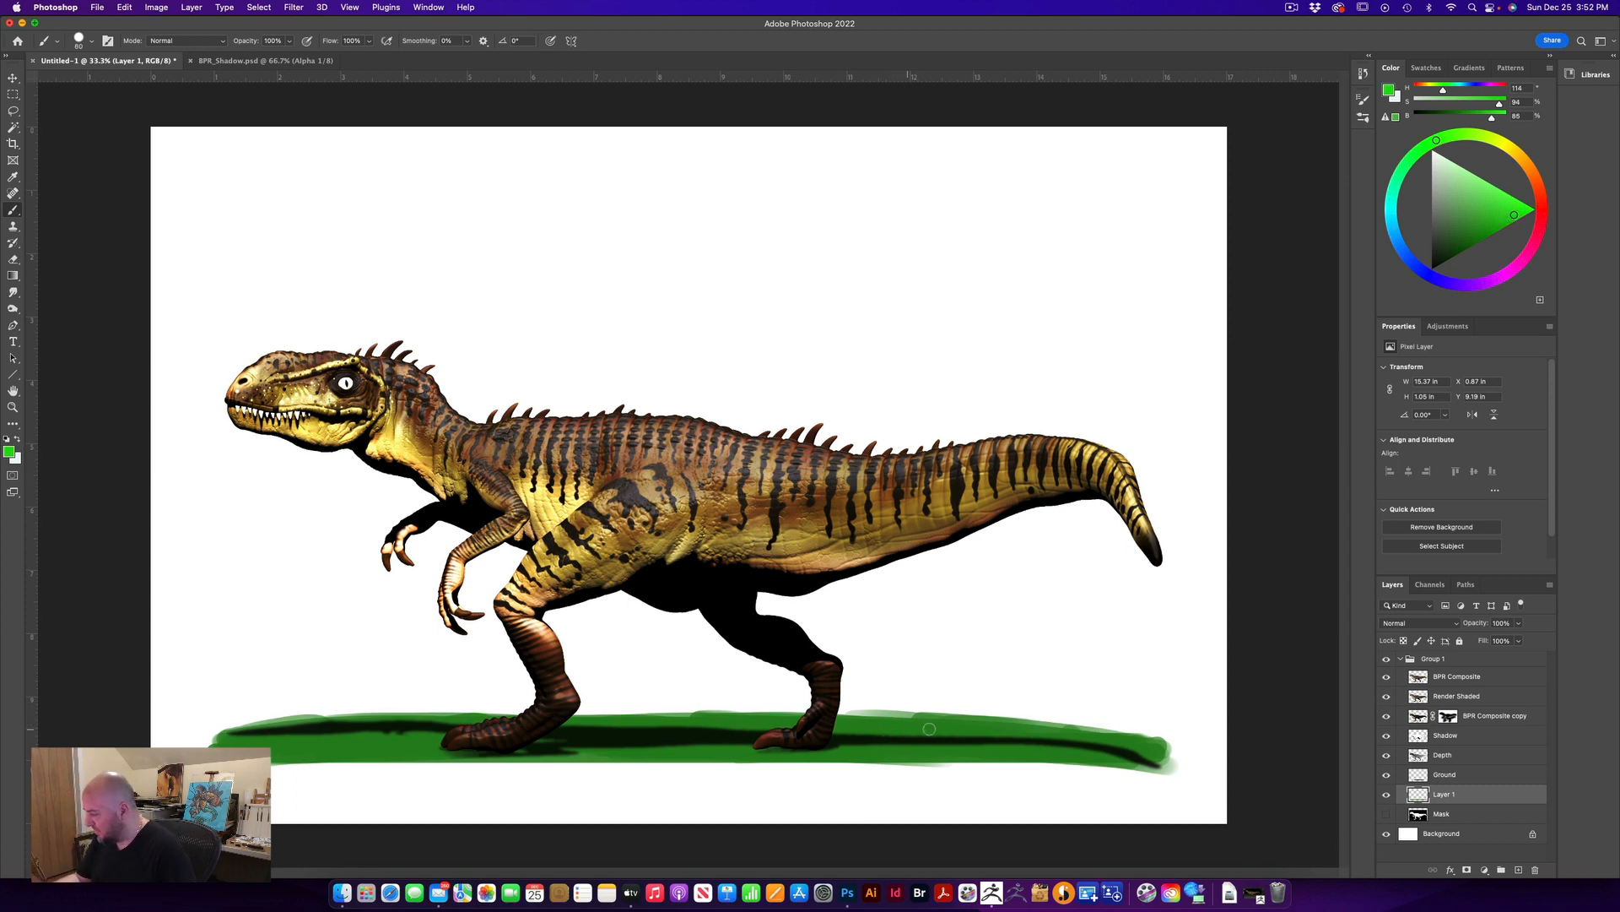
{"action": "left_click_drag", "start_coordinate": [843, 729], "coordinate": [1072, 741]}
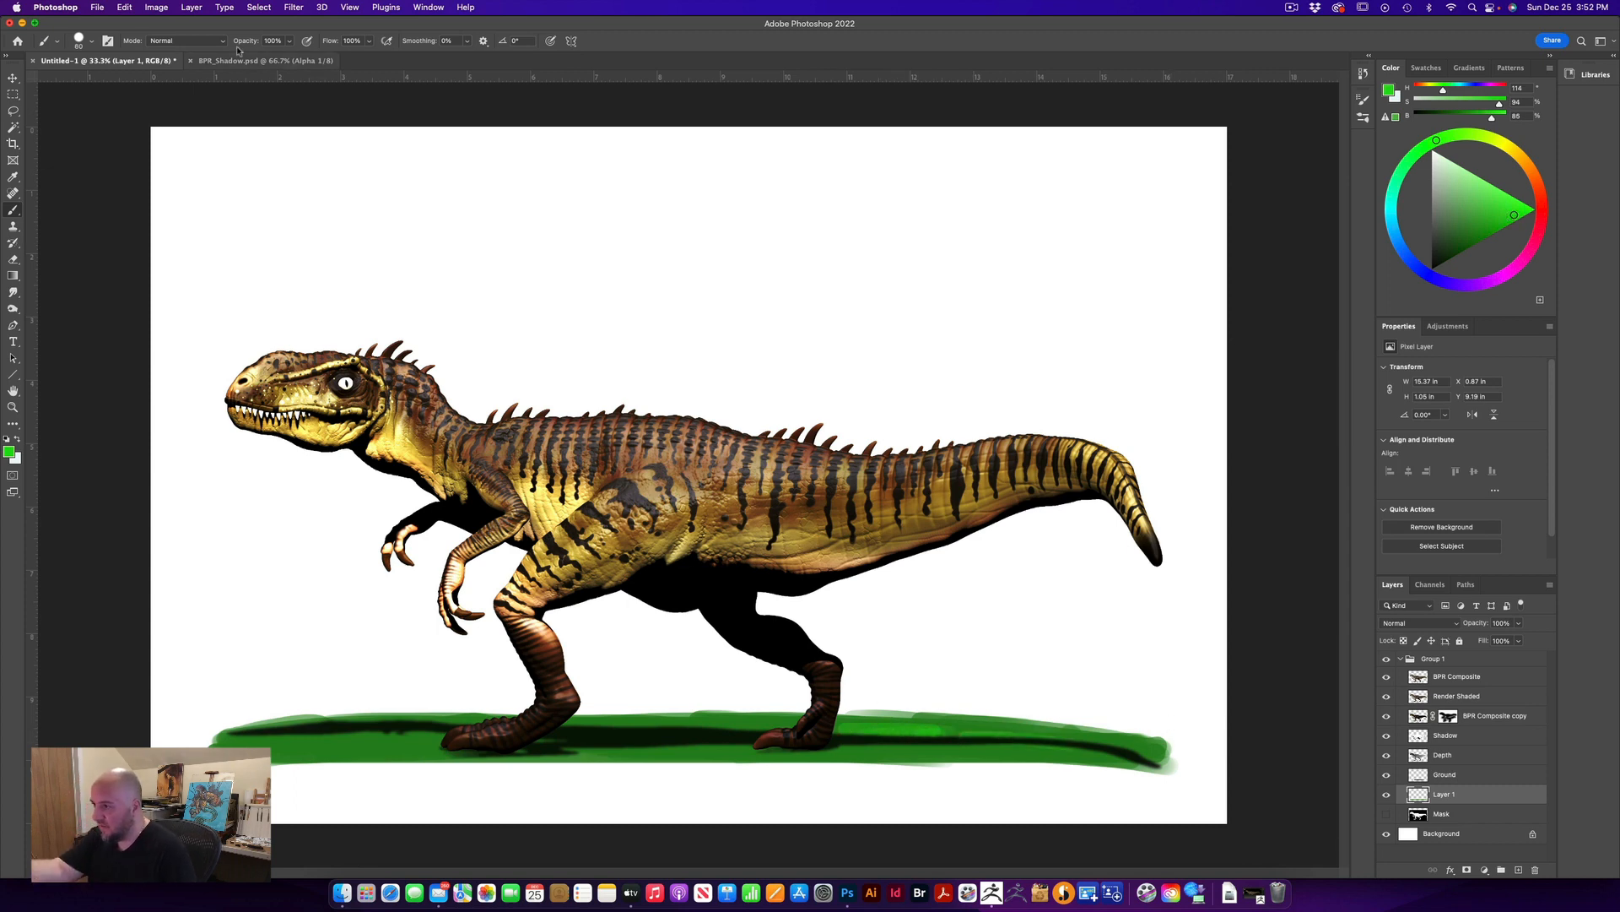
Lower the brush opacity to 36% and blend bright green highlights along the ground strip around and between both feet
{"action": "left_click", "coordinate": [291, 40]}
{"action": "left_click", "coordinate": [291, 39]}
{"action": "left_click_drag", "start_coordinate": [289, 45], "coordinate": [252, 58]}
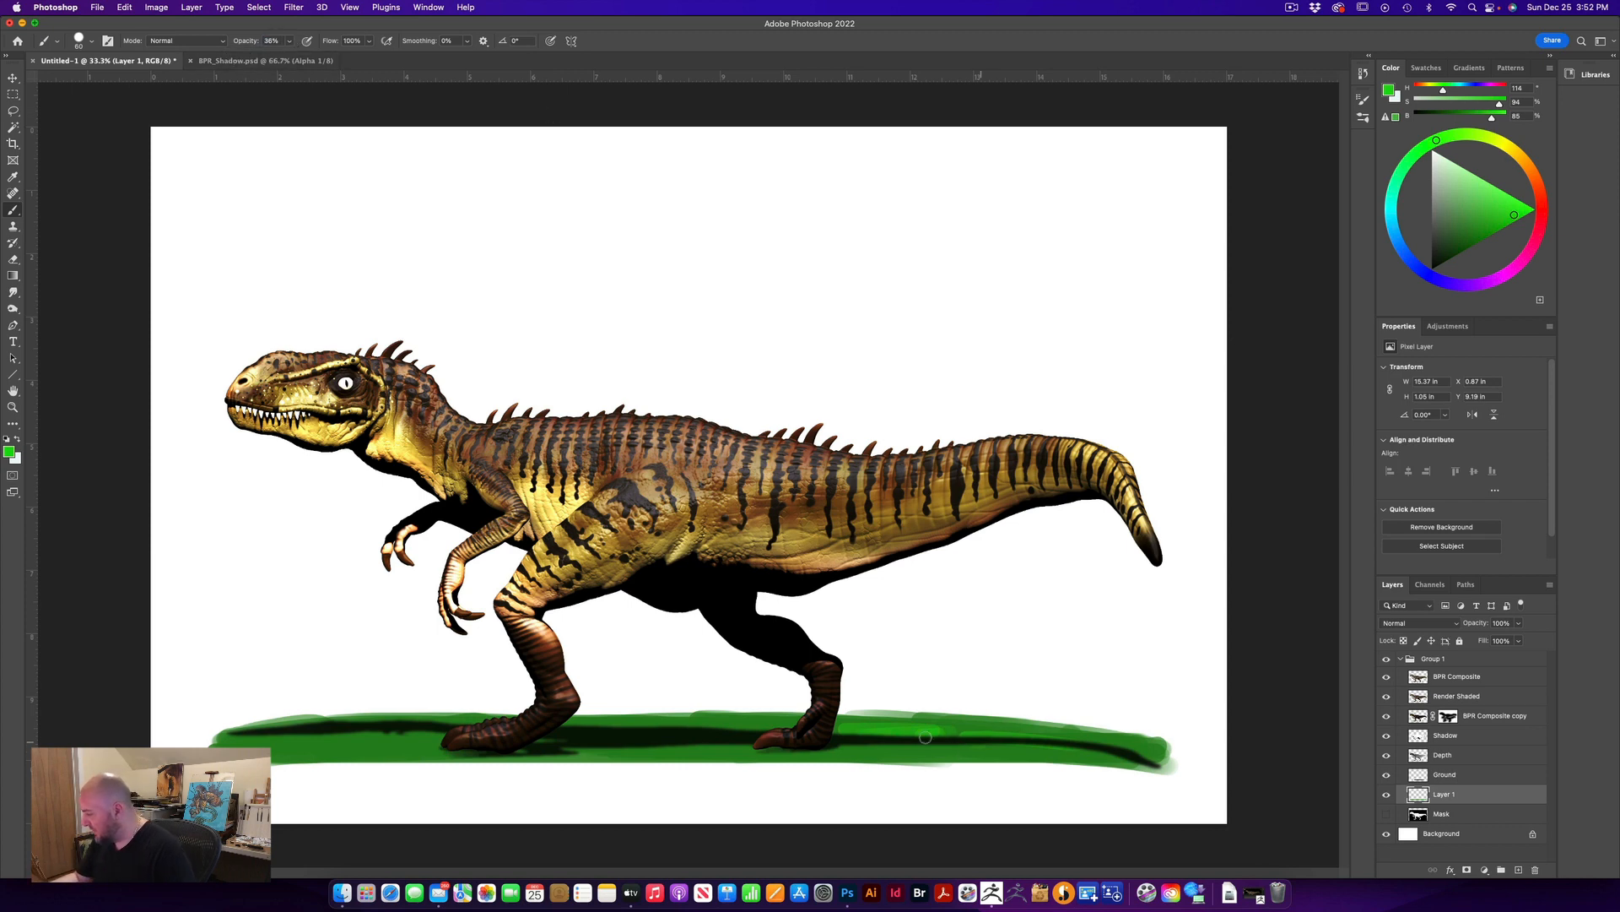
{"action": "mouse_move", "coordinate": [843, 742]}
{"action": "left_mouse_down"}
{"action": "mouse_move", "coordinate": [1122, 744]}
{"action": "mouse_move", "coordinate": [784, 724]}
{"action": "mouse_move", "coordinate": [686, 736]}
{"action": "left_mouse_up"}
{"action": "mouse_move", "coordinate": [866, 747]}
{"action": "left_mouse_down"}
{"action": "mouse_move", "coordinate": [803, 742]}
{"action": "mouse_move", "coordinate": [869, 745]}
{"action": "left_mouse_up"}
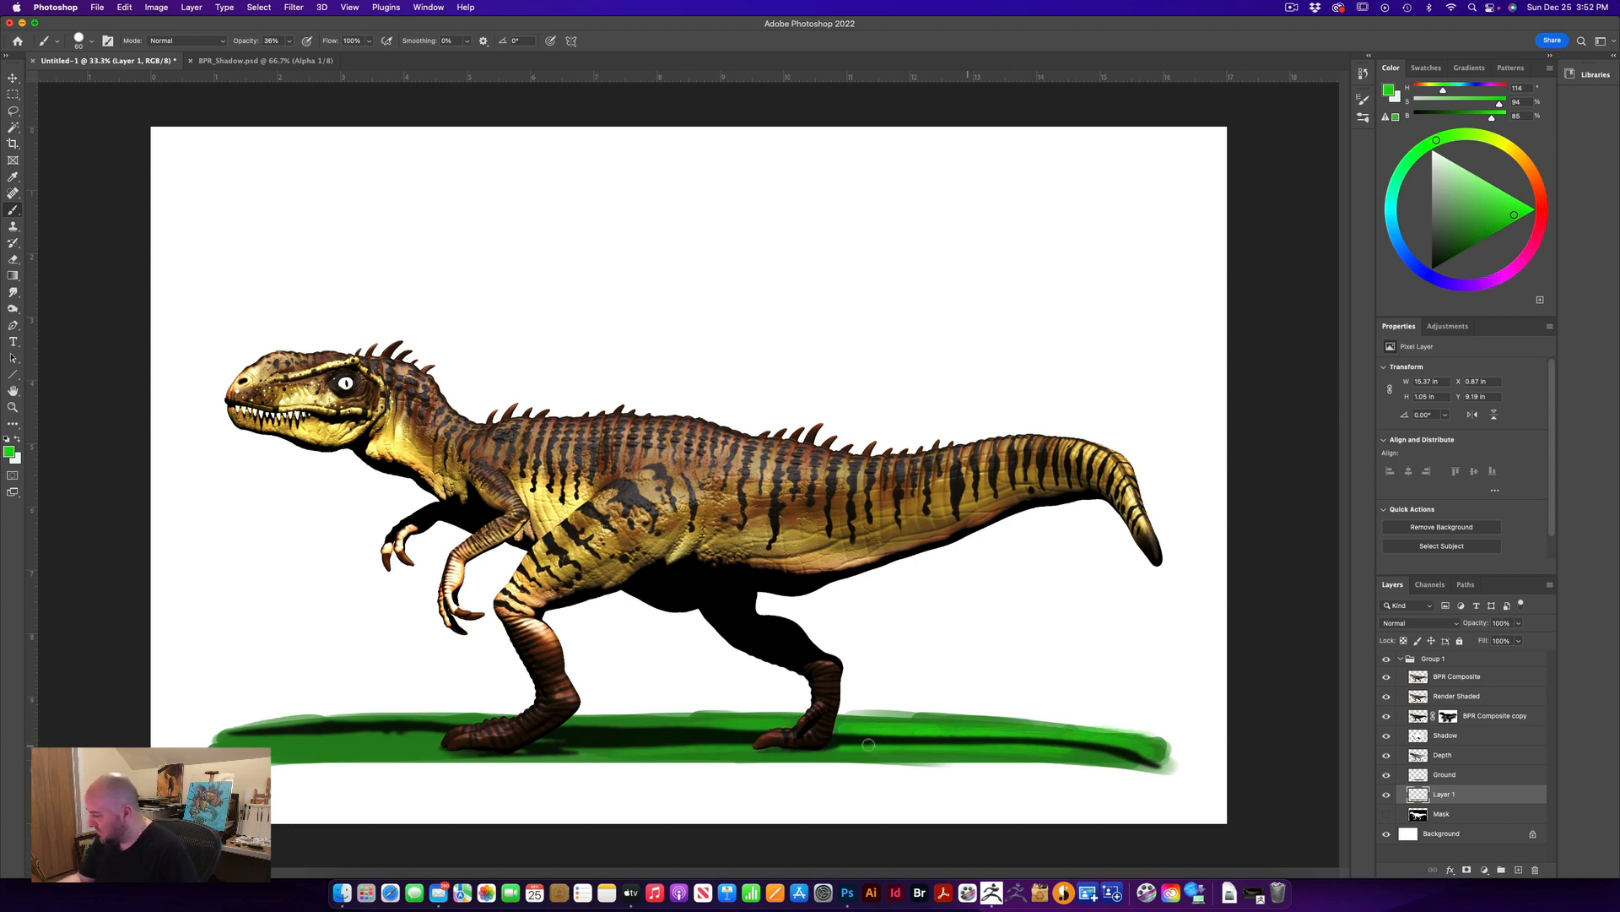
{"action": "mouse_move", "coordinate": [709, 730]}
{"action": "left_mouse_down"}
{"action": "mouse_move", "coordinate": [241, 736]}
{"action": "mouse_move", "coordinate": [501, 739]}
{"action": "left_mouse_up"}
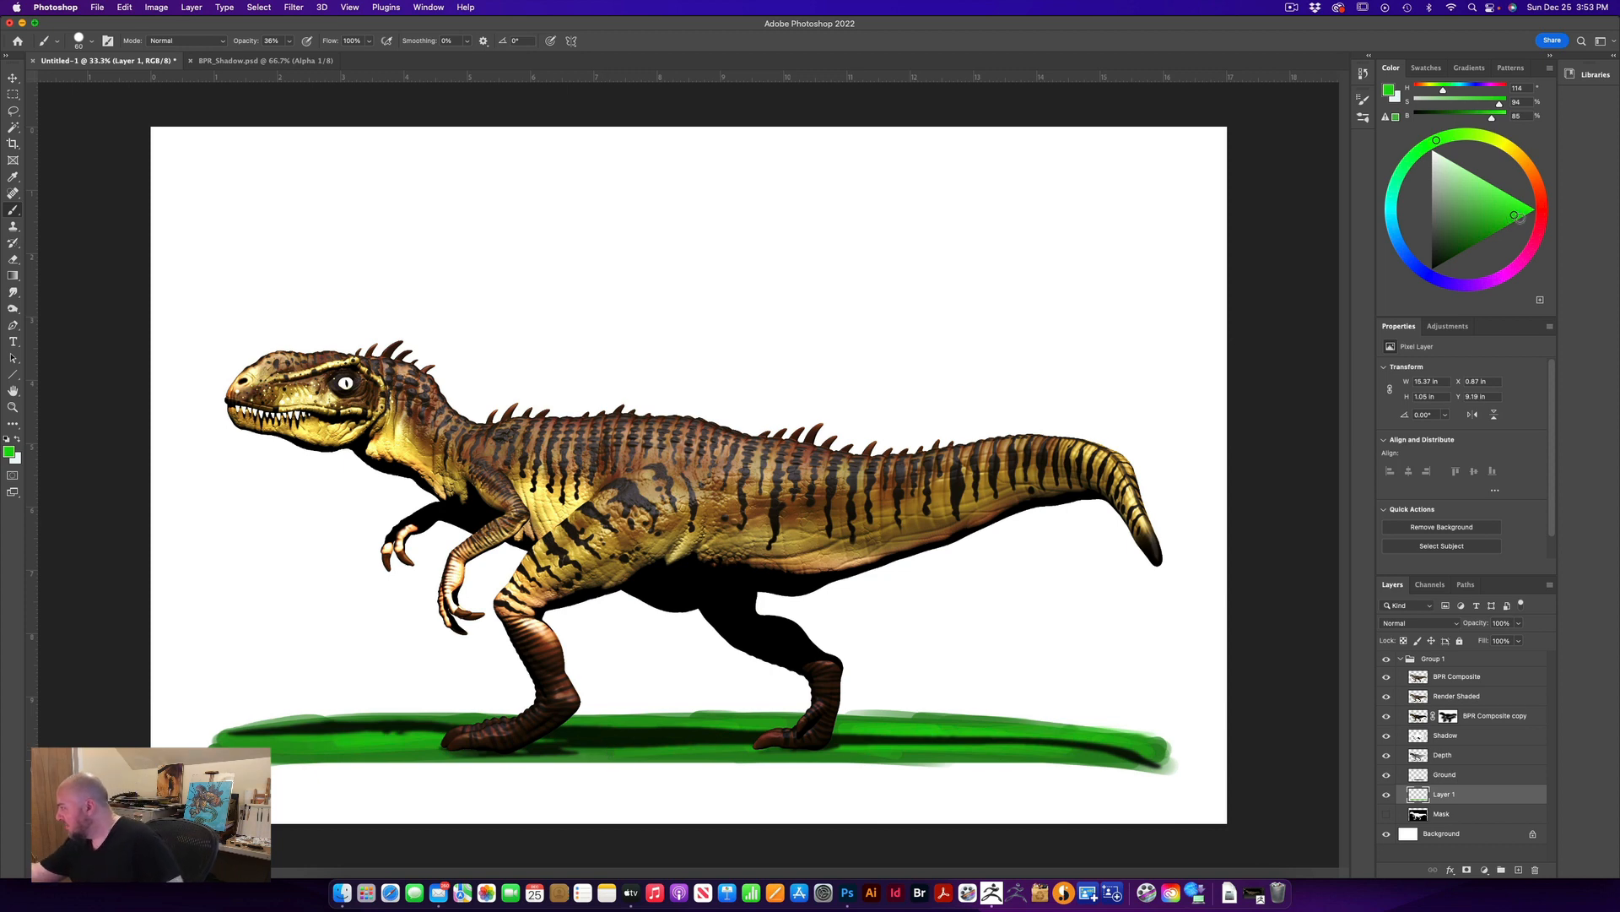
Pick a dark brown, set the brush opacity to 54% and paint soil along the lower part of the ground strip
{"action": "left_click", "coordinate": [1461, 236]}
{"action": "left_click_drag", "start_coordinate": [1461, 237], "coordinate": [1452, 244]}
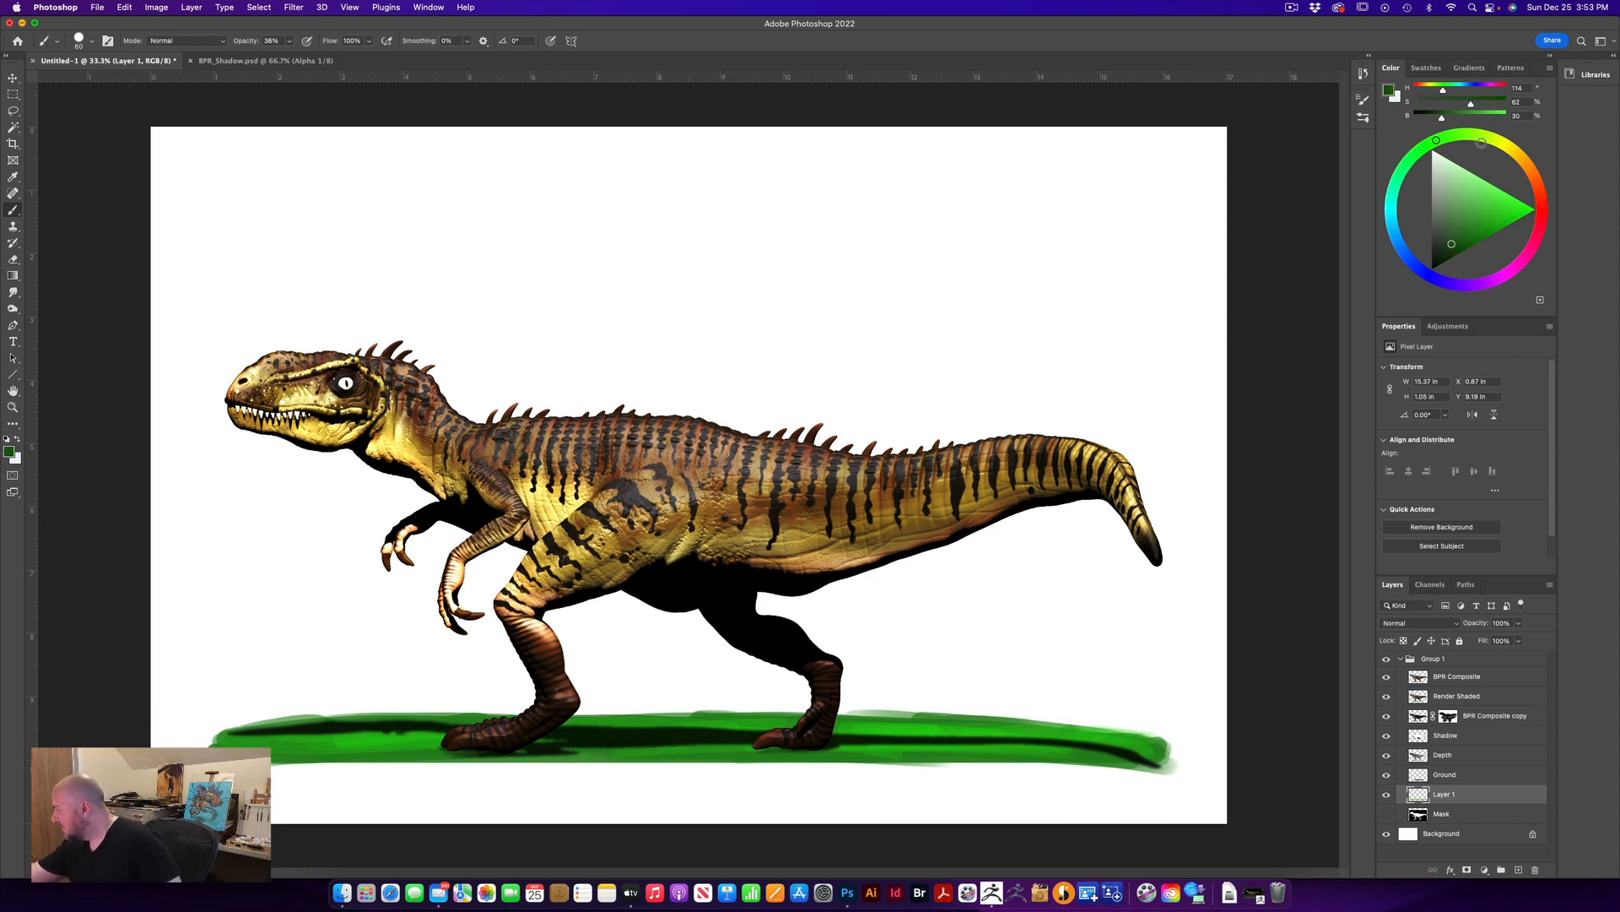
{"action": "mouse_move", "coordinate": [1481, 143]}
{"action": "left_mouse_down"}
{"action": "mouse_move", "coordinate": [1528, 168]}
{"action": "mouse_move", "coordinate": [1520, 156]}
{"action": "left_mouse_up"}
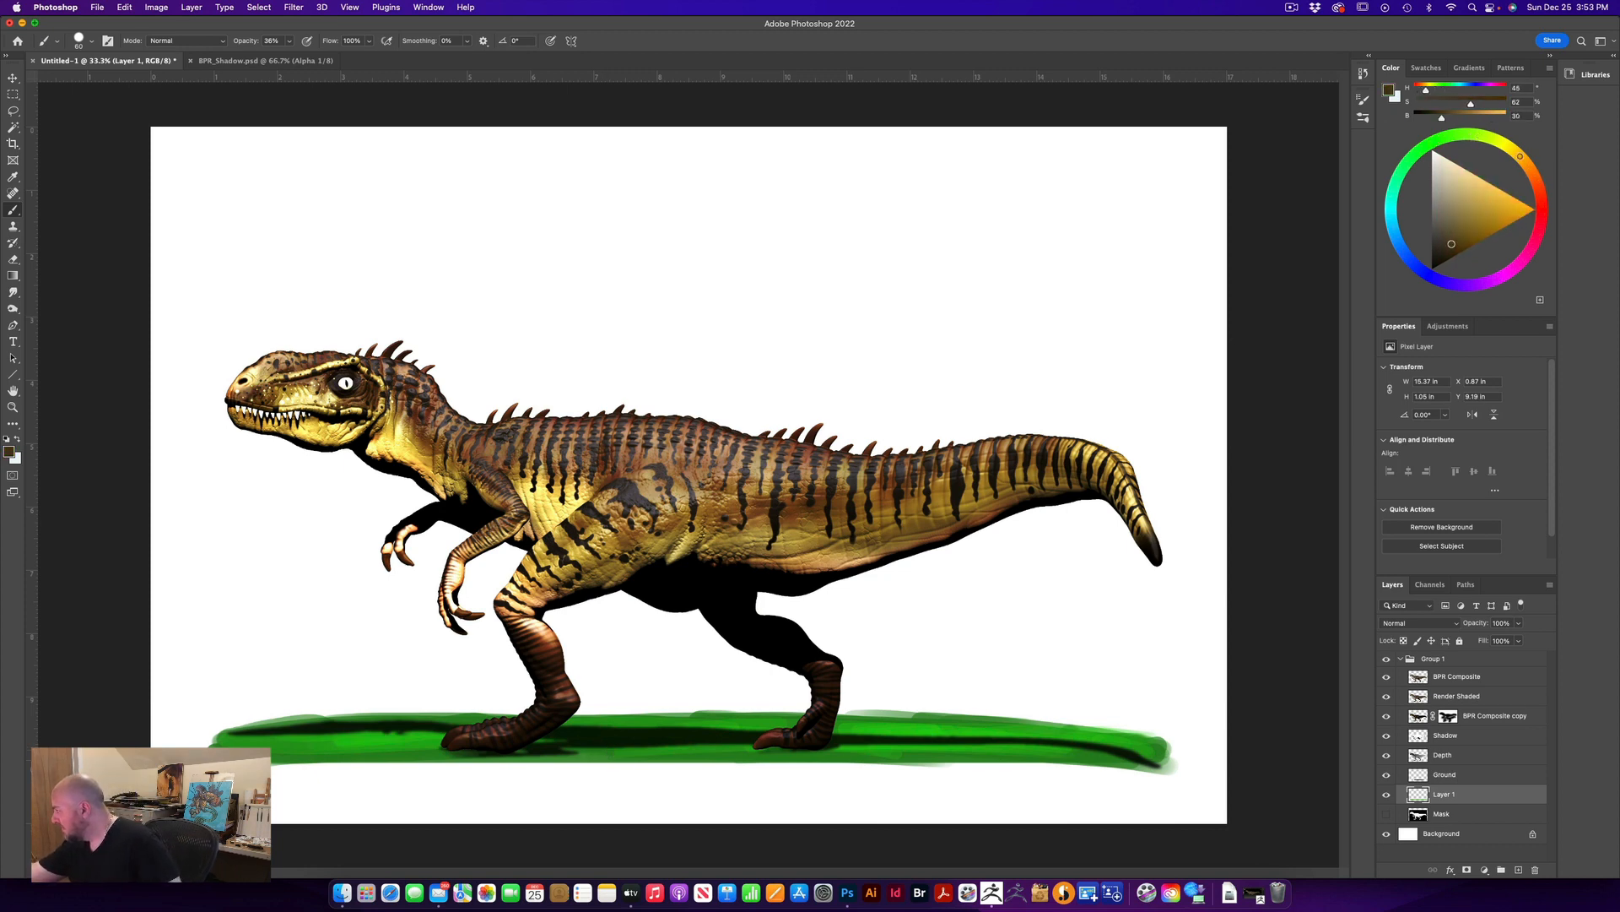
{"action": "left_click", "coordinate": [1459, 241]}
{"action": "left_click", "coordinate": [1466, 237]}
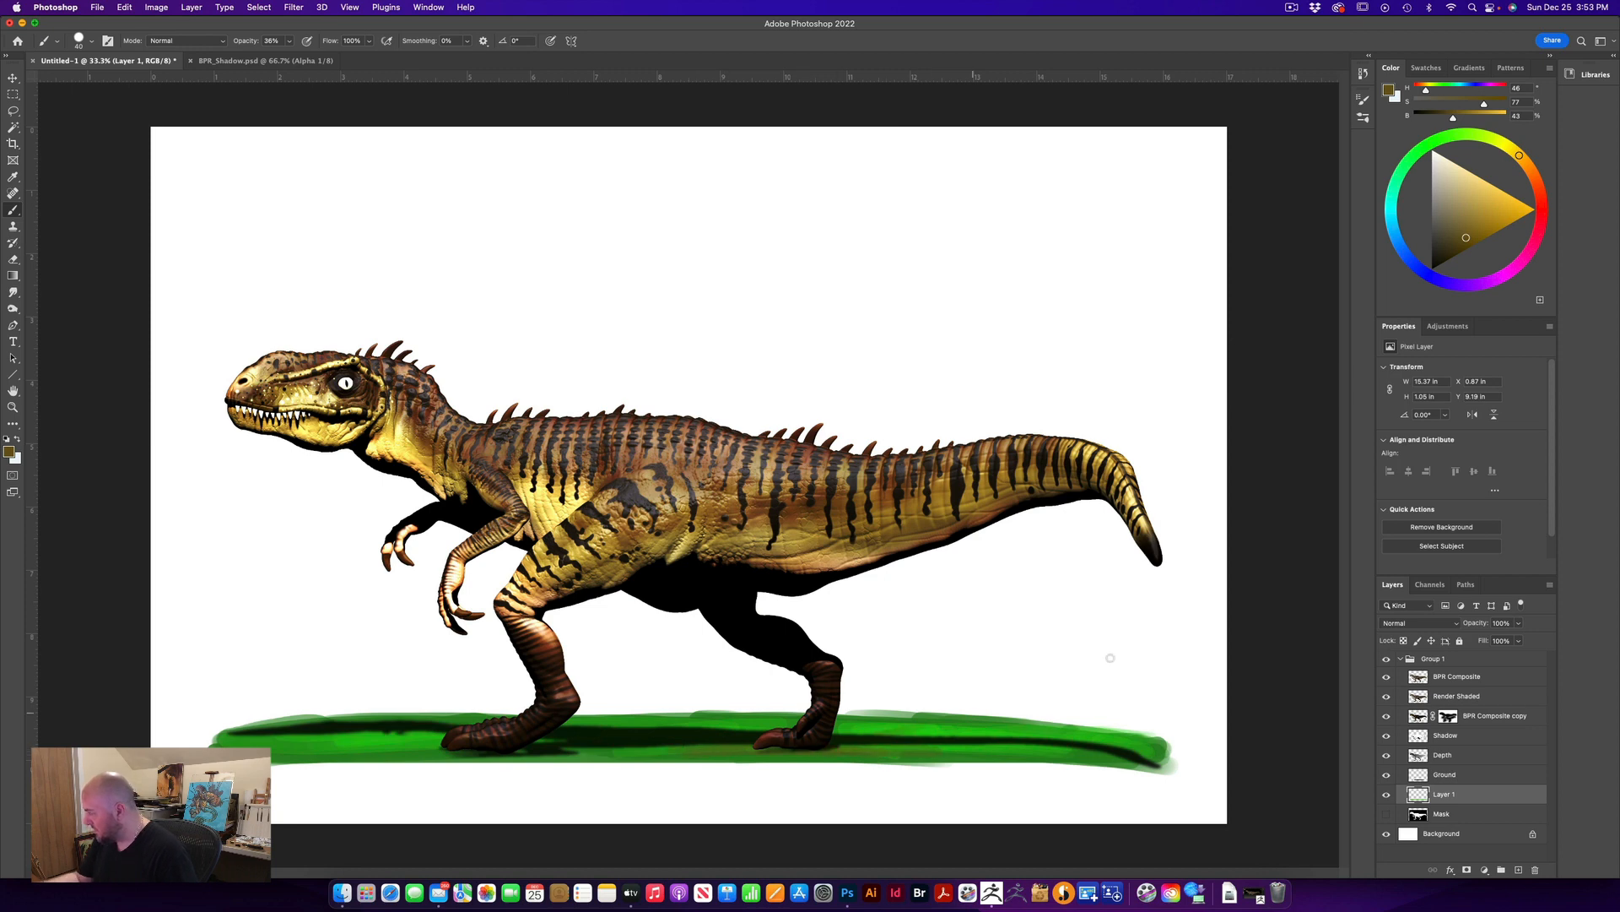
{"action": "left_click", "coordinate": [1458, 243]}
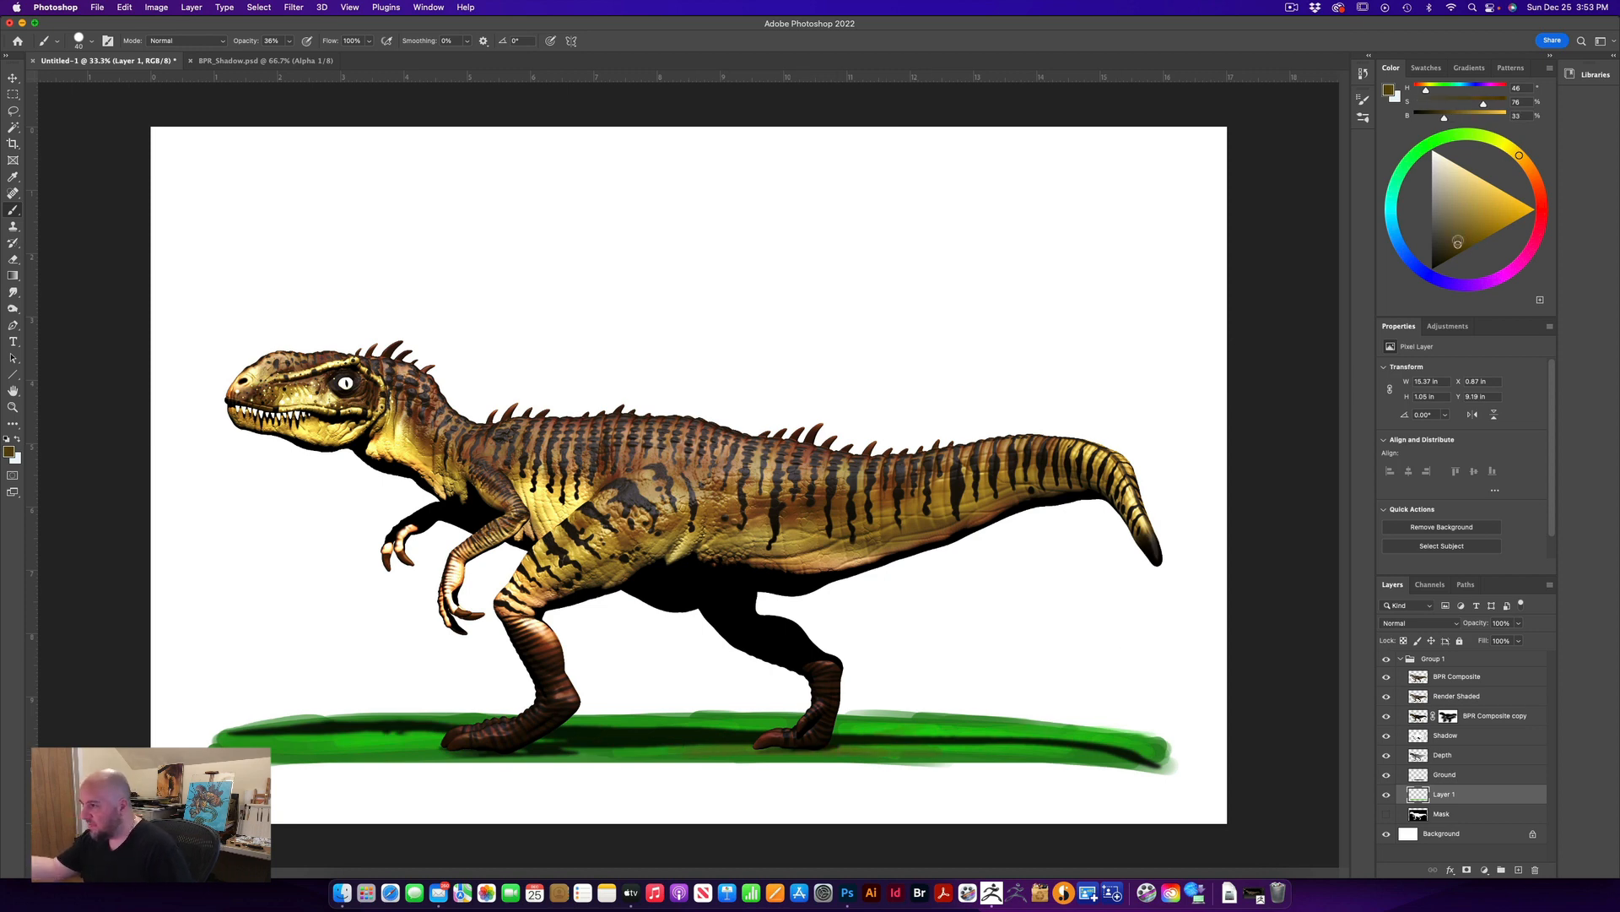
{"action": "left_click_drag", "start_coordinate": [291, 43], "coordinate": [300, 58]}
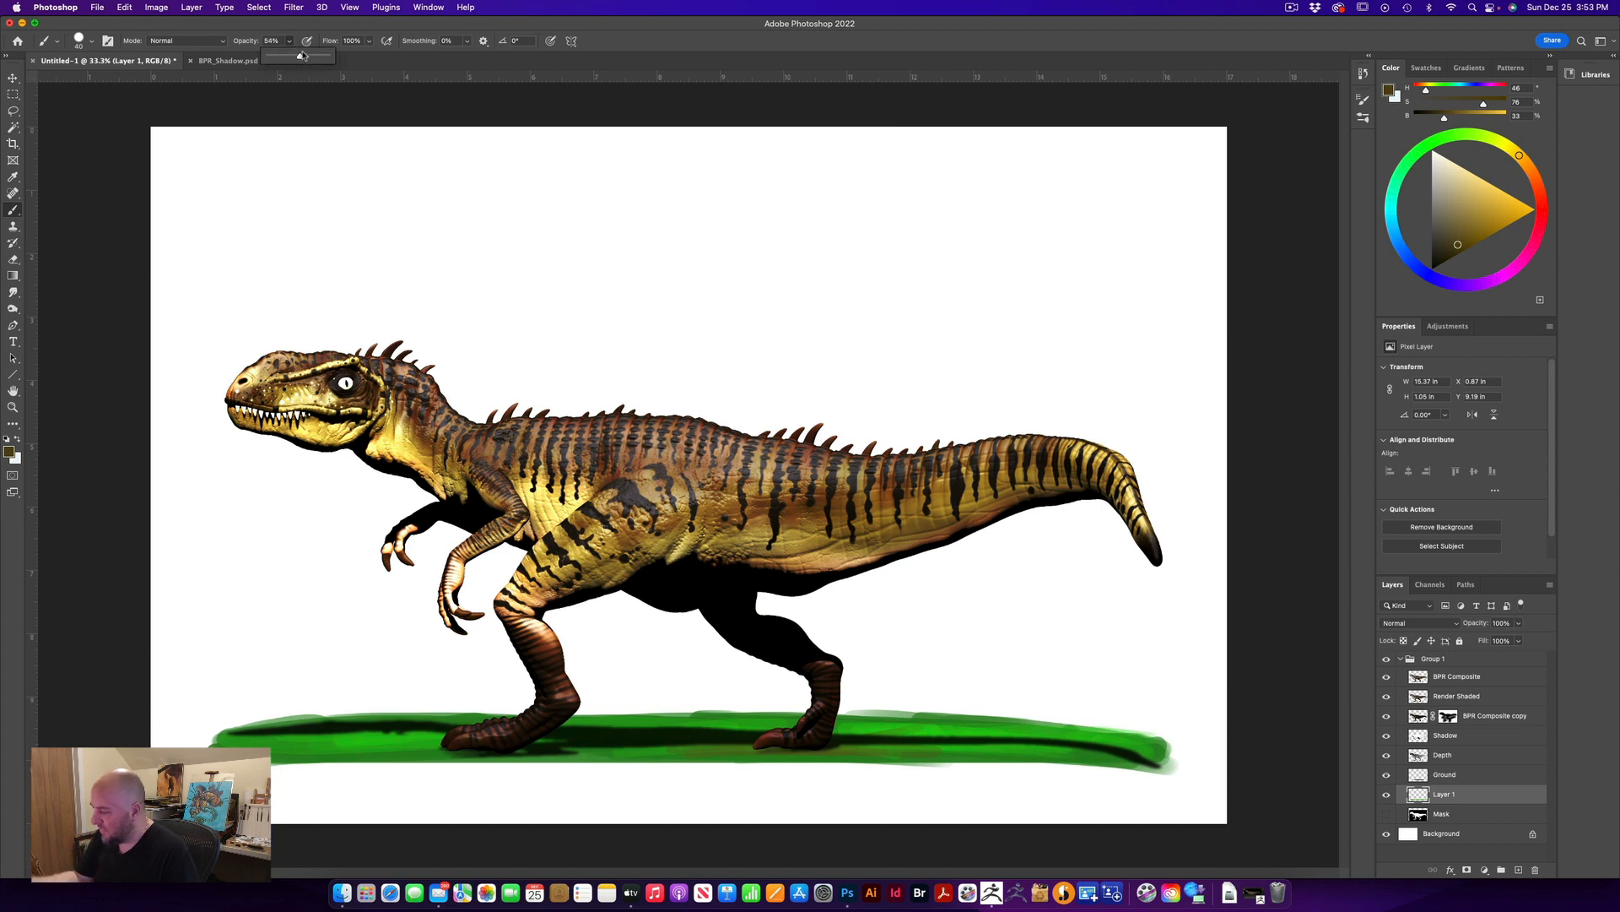
{"action": "mouse_move", "coordinate": [731, 747]}
{"action": "left_mouse_down"}
{"action": "mouse_move", "coordinate": [694, 743]}
{"action": "mouse_move", "coordinate": [760, 750]}
{"action": "mouse_move", "coordinate": [586, 752]}
{"action": "mouse_move", "coordinate": [764, 728]}
{"action": "mouse_move", "coordinate": [979, 734]}
{"action": "mouse_move", "coordinate": [870, 750]}
{"action": "mouse_move", "coordinate": [1068, 744]}
{"action": "mouse_move", "coordinate": [1044, 736]}
{"action": "left_mouse_up"}
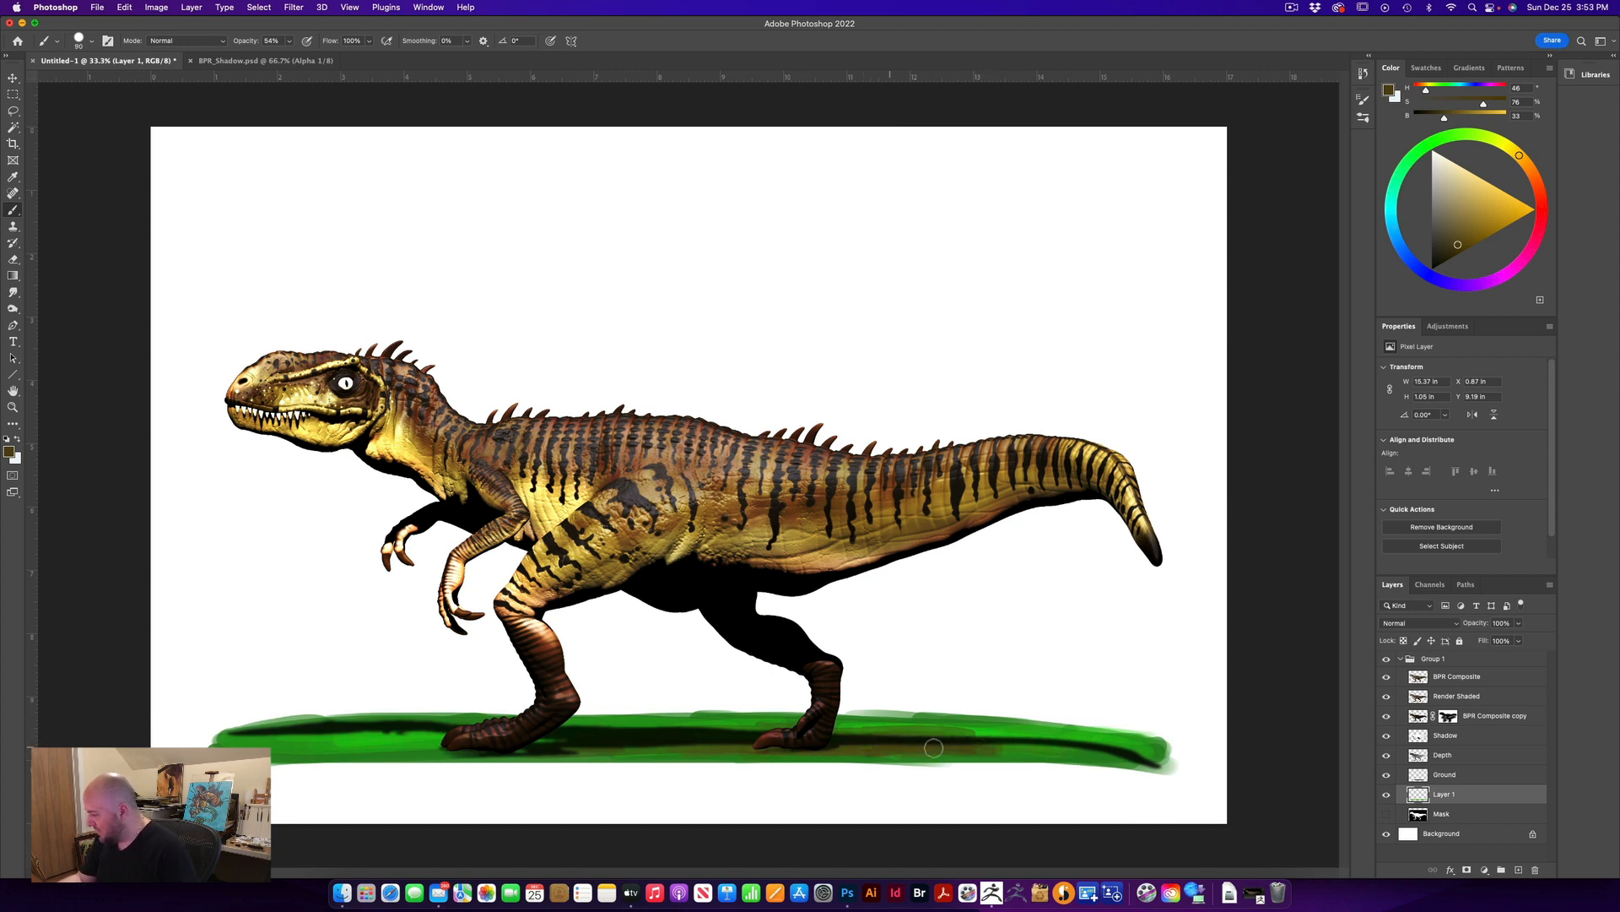
{"action": "mouse_move", "coordinate": [903, 760]}
{"action": "left_mouse_down"}
{"action": "mouse_move", "coordinate": [684, 764]}
{"action": "mouse_move", "coordinate": [1148, 757]}
{"action": "mouse_move", "coordinate": [899, 760]}
{"action": "left_mouse_up"}
{"action": "mouse_move", "coordinate": [655, 751]}
{"action": "left_mouse_down"}
{"action": "mouse_move", "coordinate": [970, 760]}
{"action": "mouse_move", "coordinate": [427, 764]}
{"action": "mouse_move", "coordinate": [304, 745]}
{"action": "mouse_move", "coordinate": [987, 744]}
{"action": "mouse_move", "coordinate": [279, 741]}
{"action": "mouse_move", "coordinate": [790, 733]}
{"action": "left_mouse_up"}
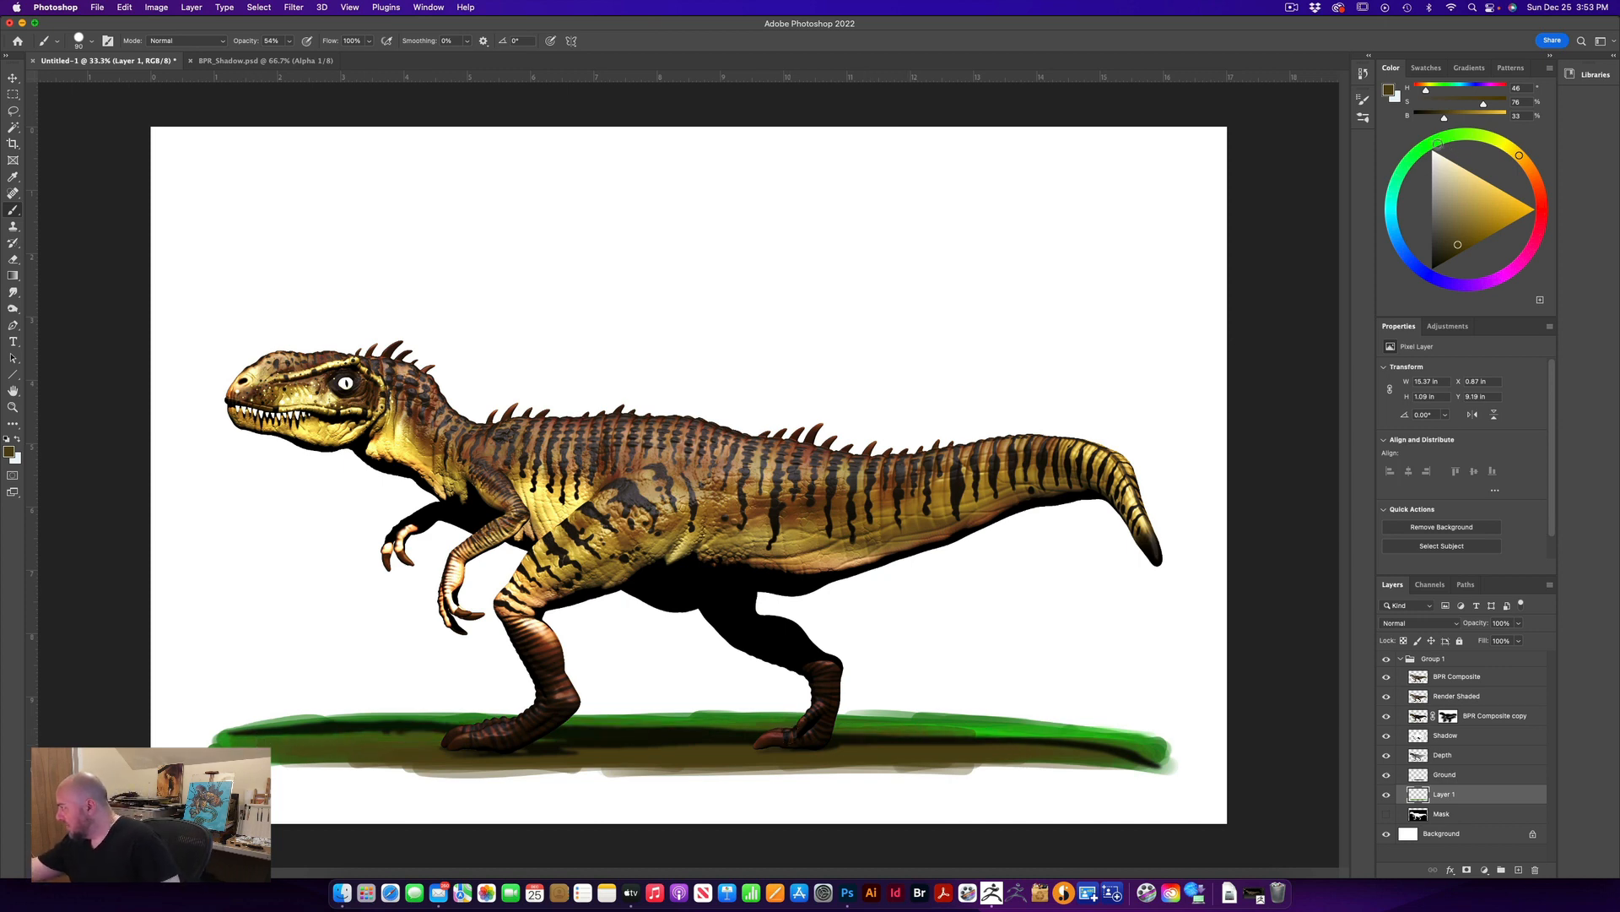
Pick a light green and shrink the brush to a fine size suited to grass blades
{"action": "left_click", "coordinate": [1432, 141]}
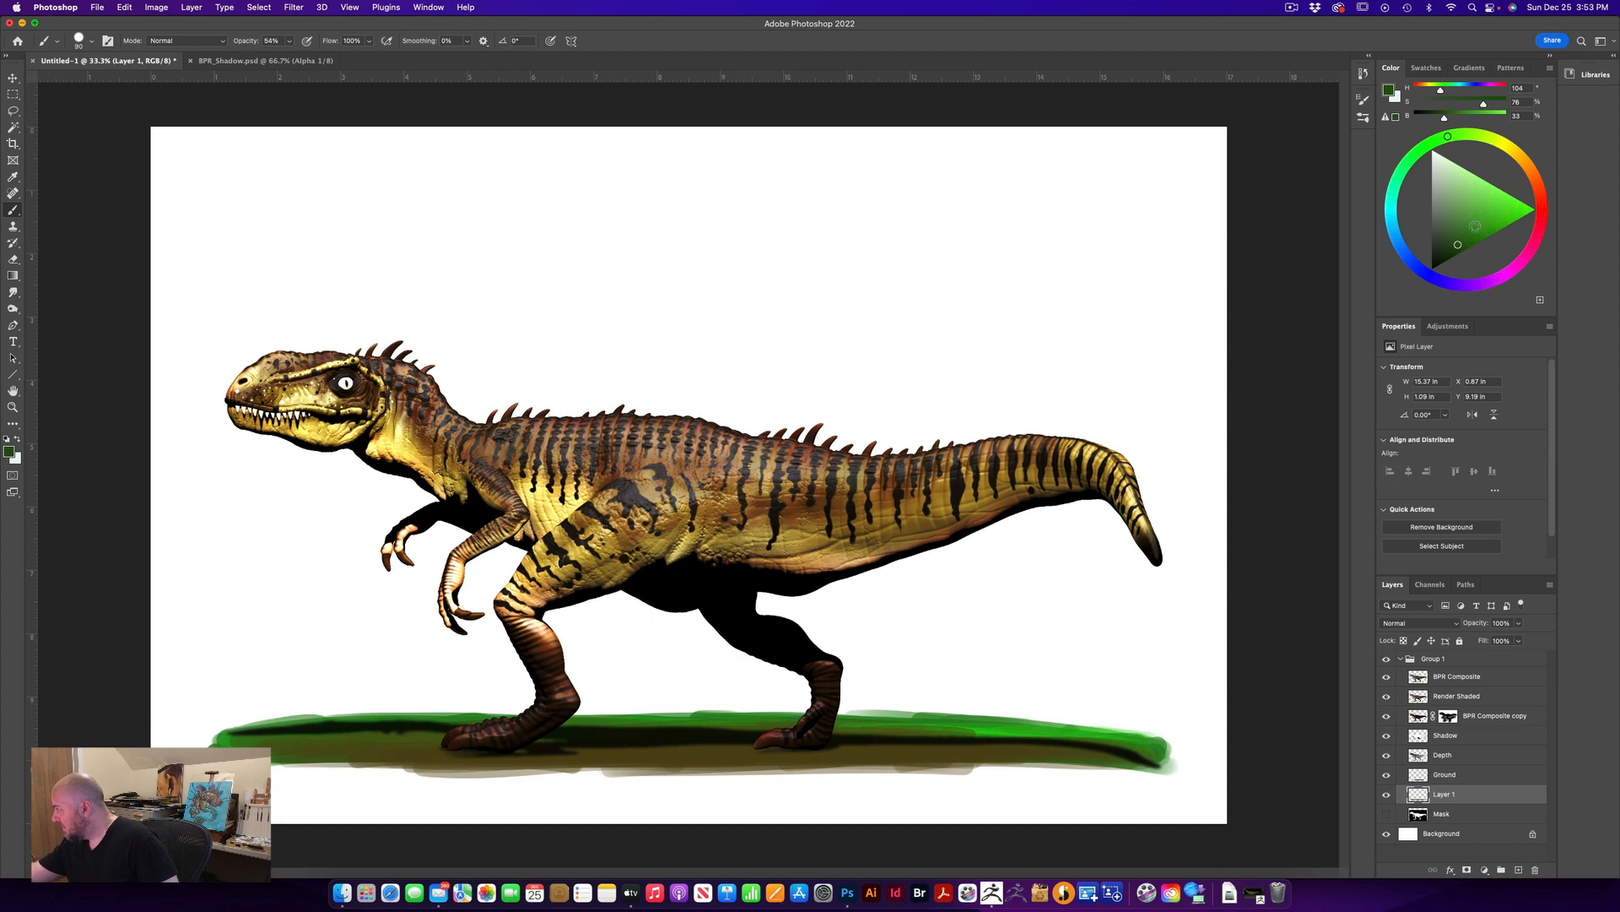
{"action": "left_click_drag", "start_coordinate": [1475, 227], "coordinate": [1502, 205]}
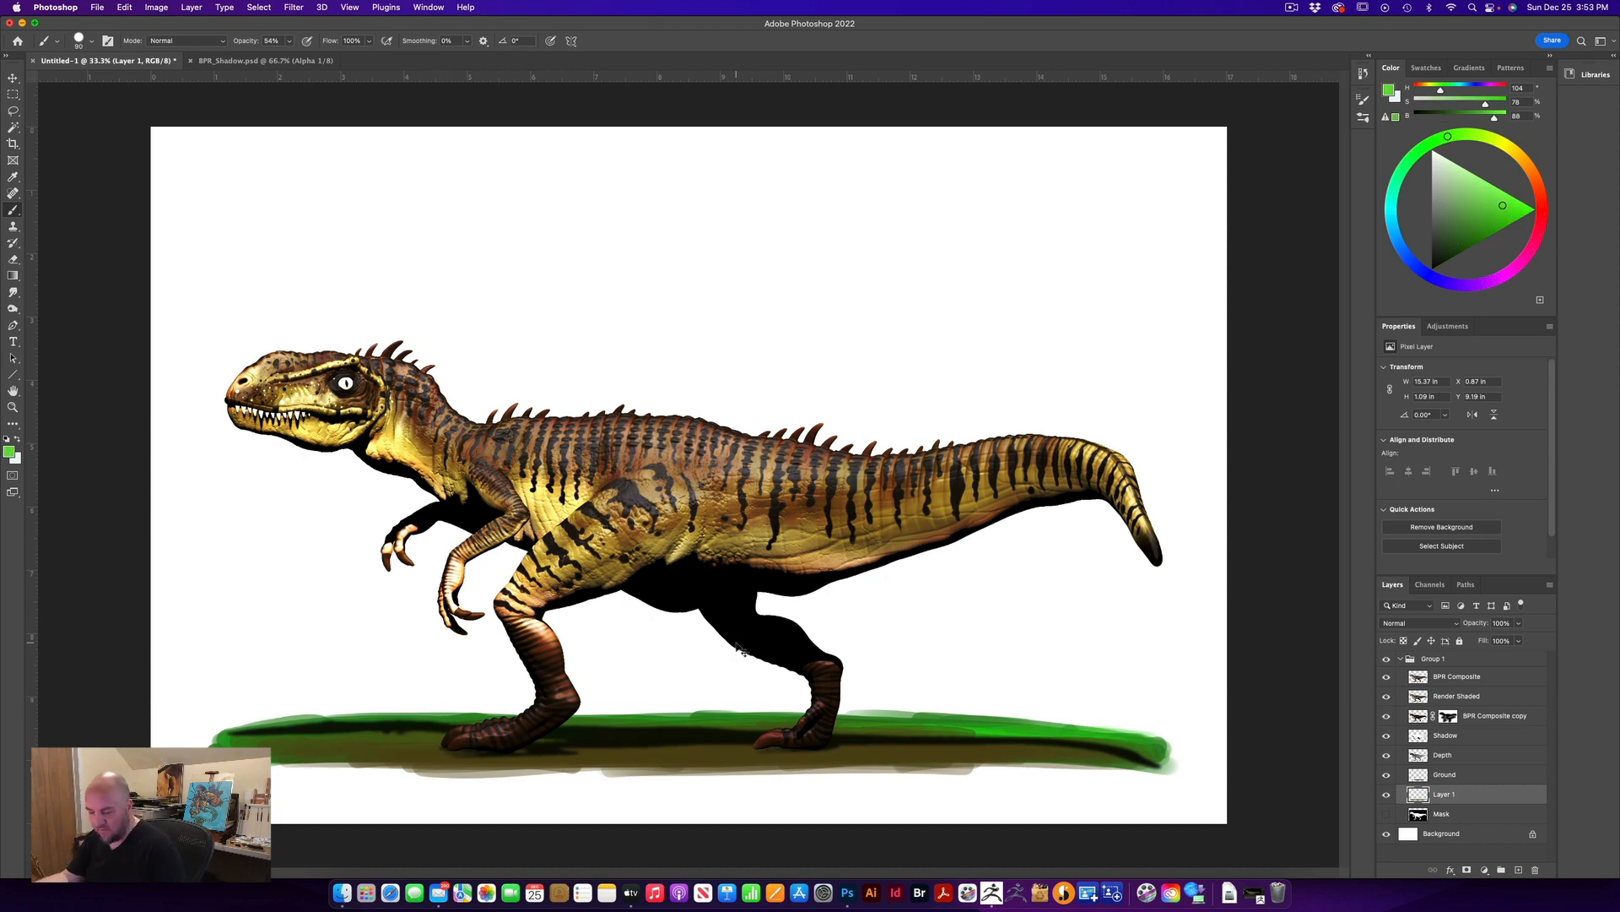
{"action": "key", "text": "super+plus"}
{"action": "key", "text": "super+plus"}
{"action": "left_click_drag", "start_coordinate": [494, 764], "coordinate": [715, 374]}
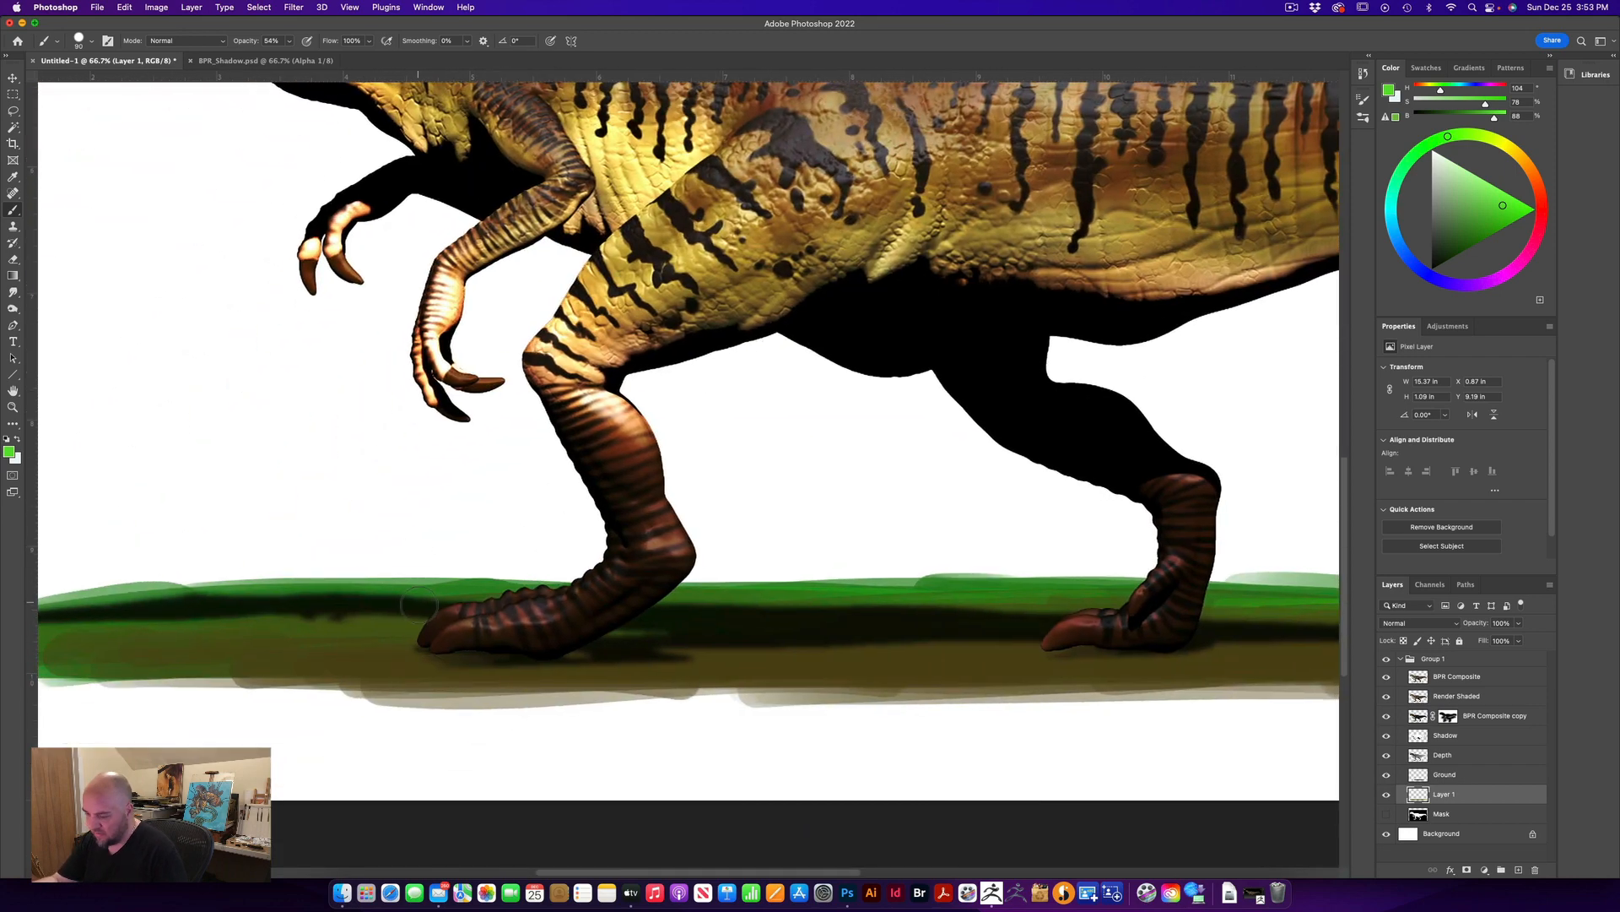
{"action": "key", "text": "bracketright"}
{"action": "key", "text": "bracketright"}
{"action": "key", "text": "bracketright"}
{"action": "key", "text": "bracketright"}
{"action": "key", "text": "bracketright"}
{"action": "key", "text": "bracketleft"}
{"action": "key", "text": "bracketleft"}
{"action": "key", "text": "bracketleft"}
{"action": "key", "text": "bracketleft"}
{"action": "key", "text": "bracketleft"}
{"action": "key", "text": "bracketleft"}
{"action": "key", "text": "bracketleft"}
{"action": "key", "text": "bracketleft"}
{"action": "key", "text": "bracketleft"}
{"action": "key", "text": "bracketleft"}
{"action": "key", "text": "bracketleft"}
{"action": "key", "text": "bracketleft"}
{"action": "key", "text": "bracketleft"}
{"action": "key", "text": "bracketleft"}
Add a new layer directly above Ground and paint light green grass blades in front of and behind the front foot
{"action": "left_click", "coordinate": [1435, 771]}
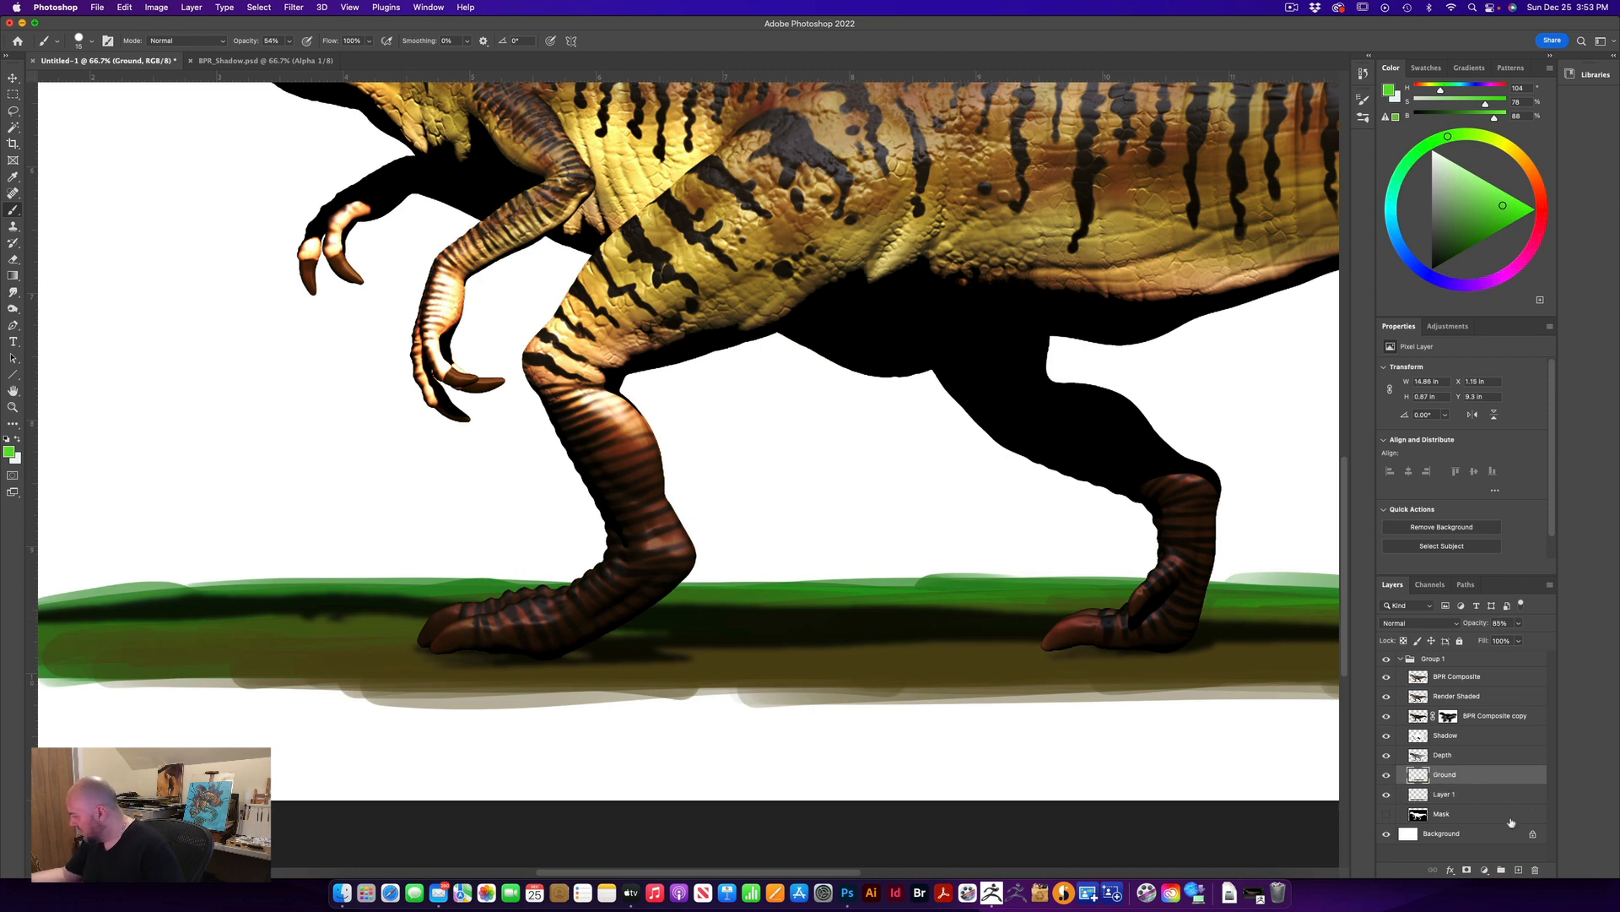
{"action": "left_click", "coordinate": [1520, 870]}
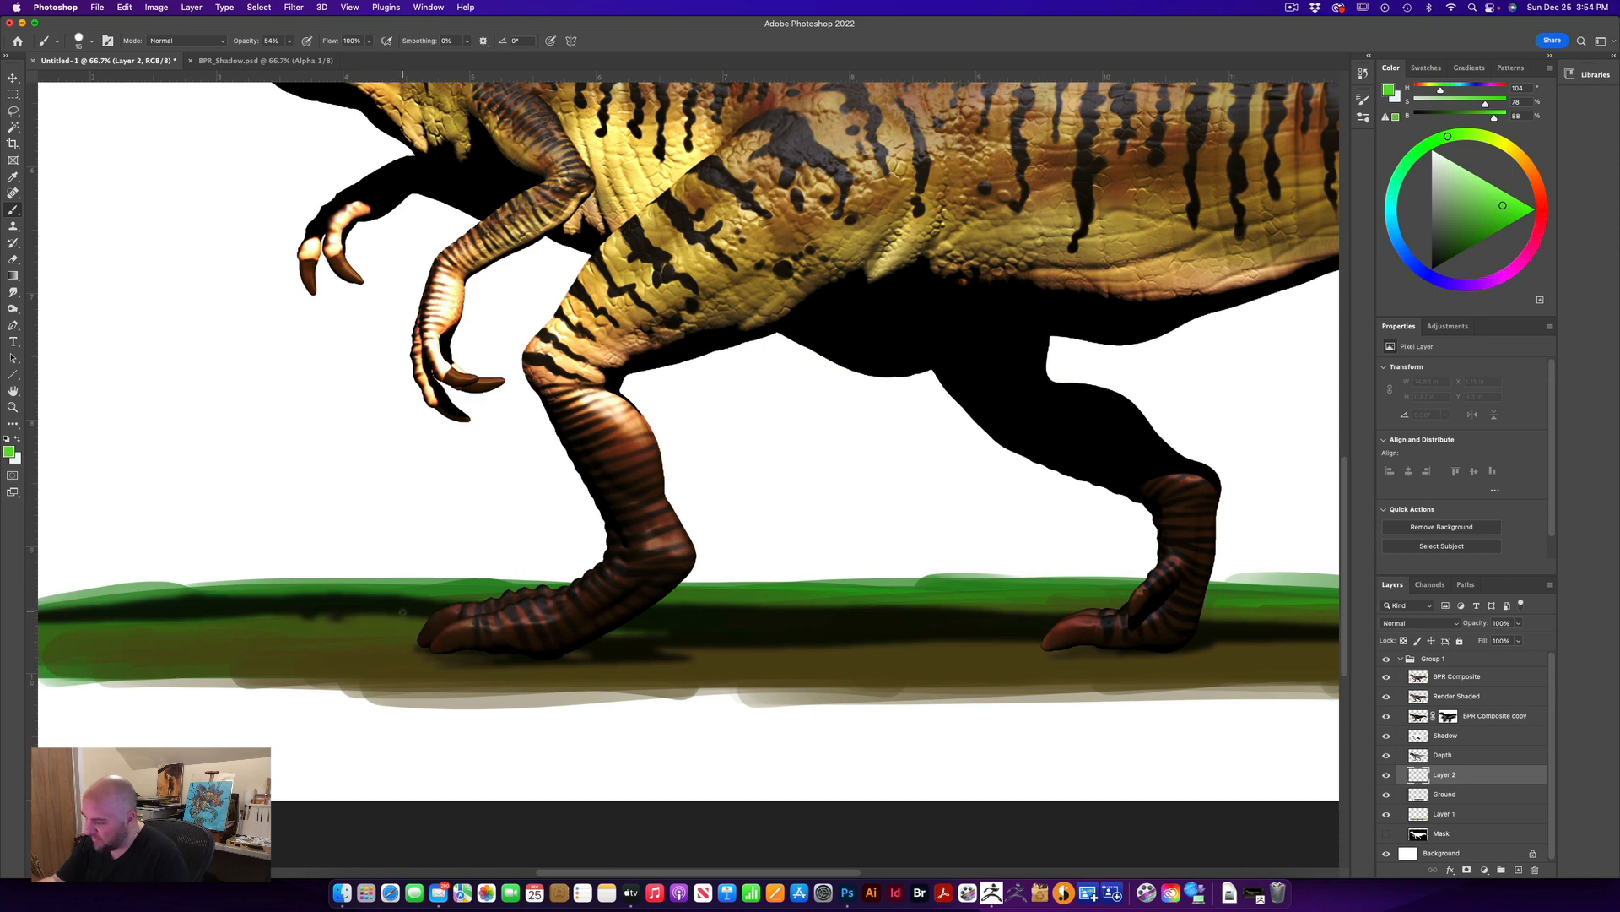
{"action": "mouse_move", "coordinate": [409, 633]}
{"action": "left_mouse_down"}
{"action": "mouse_move", "coordinate": [404, 592]}
{"action": "mouse_move", "coordinate": [395, 633]}
{"action": "left_mouse_up"}
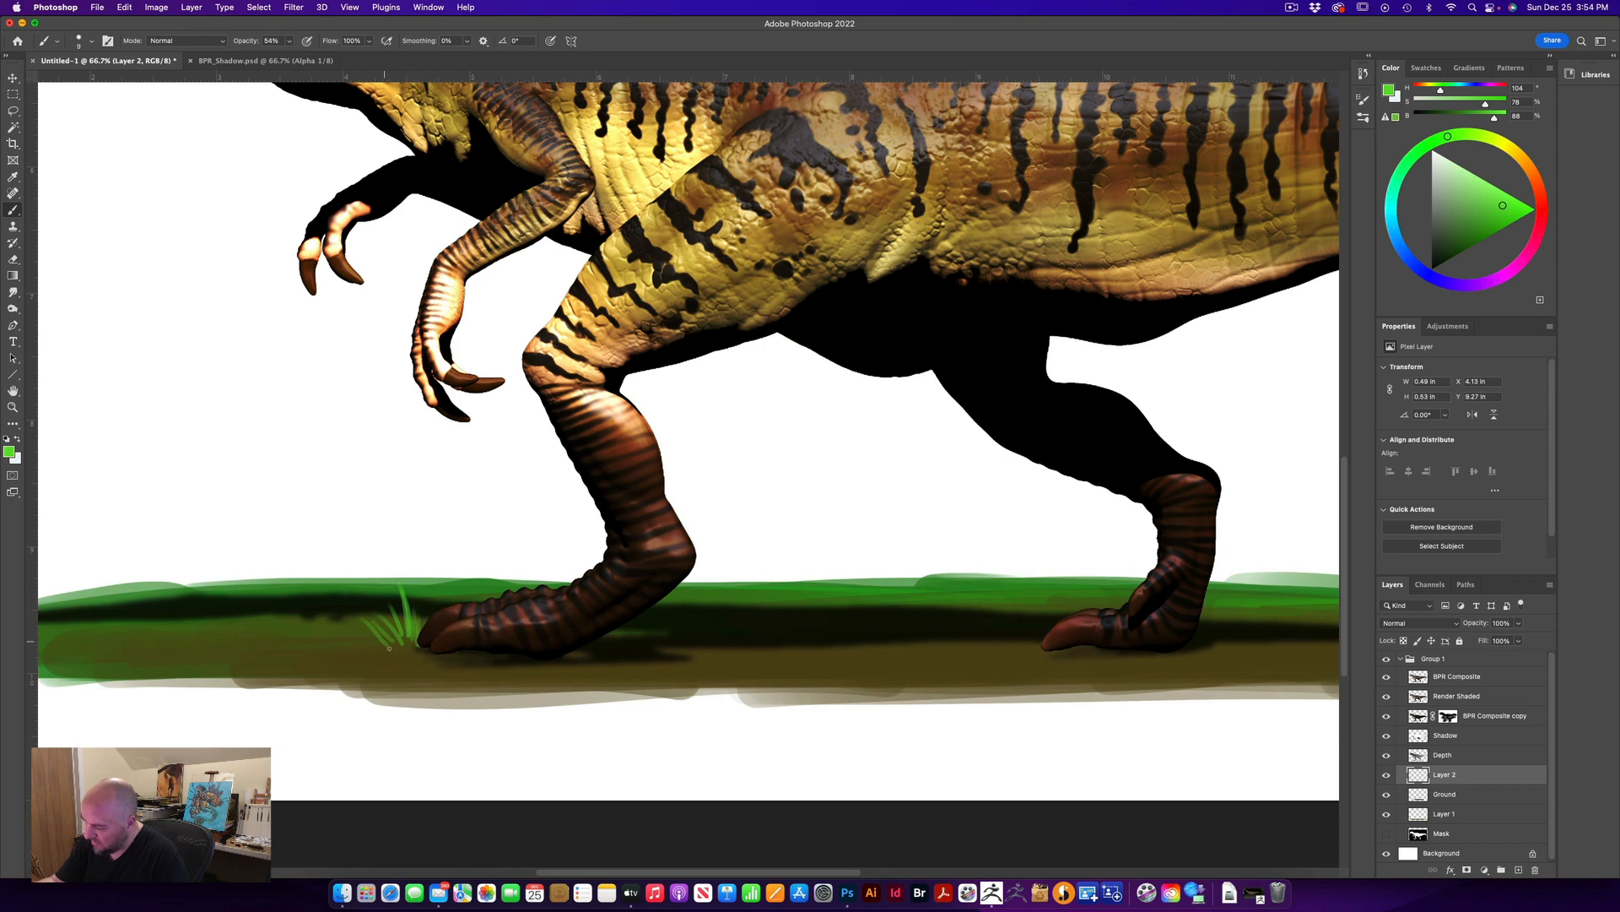
{"action": "mouse_move", "coordinate": [389, 644]}
{"action": "left_mouse_down"}
{"action": "mouse_move", "coordinate": [296, 589]}
{"action": "mouse_move", "coordinate": [291, 616]}
{"action": "mouse_move", "coordinate": [208, 622]}
{"action": "mouse_move", "coordinate": [368, 616]}
{"action": "mouse_move", "coordinate": [443, 557]}
{"action": "left_mouse_up"}
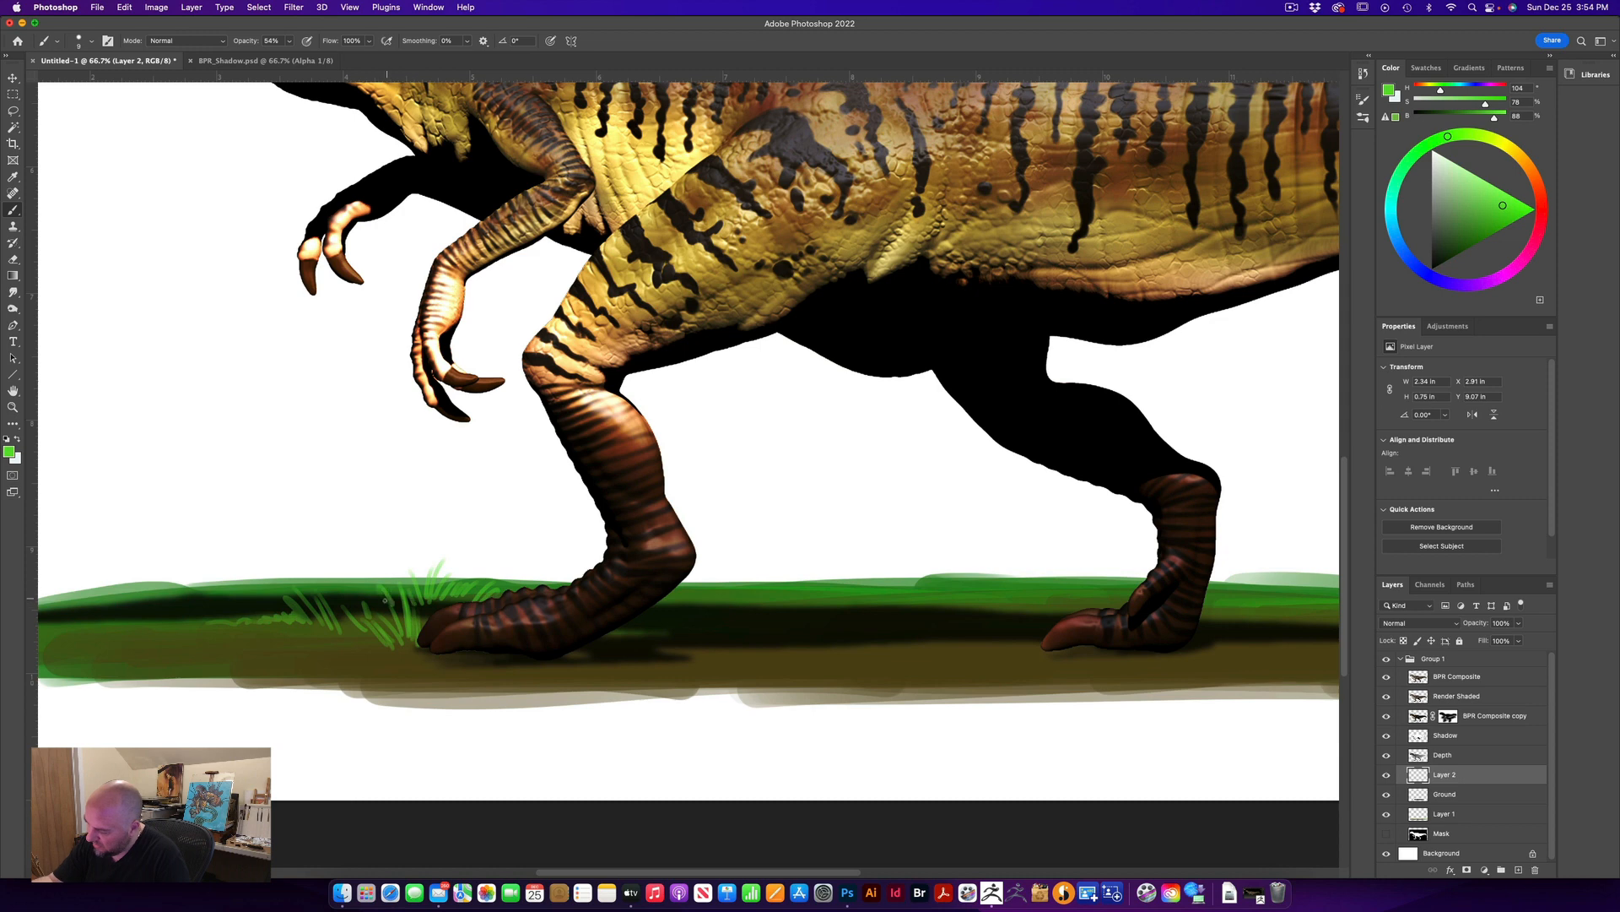
{"action": "mouse_move", "coordinate": [268, 634]}
{"action": "left_mouse_down"}
{"action": "mouse_move", "coordinate": [235, 612]}
{"action": "mouse_move", "coordinate": [86, 625]}
{"action": "left_mouse_up"}
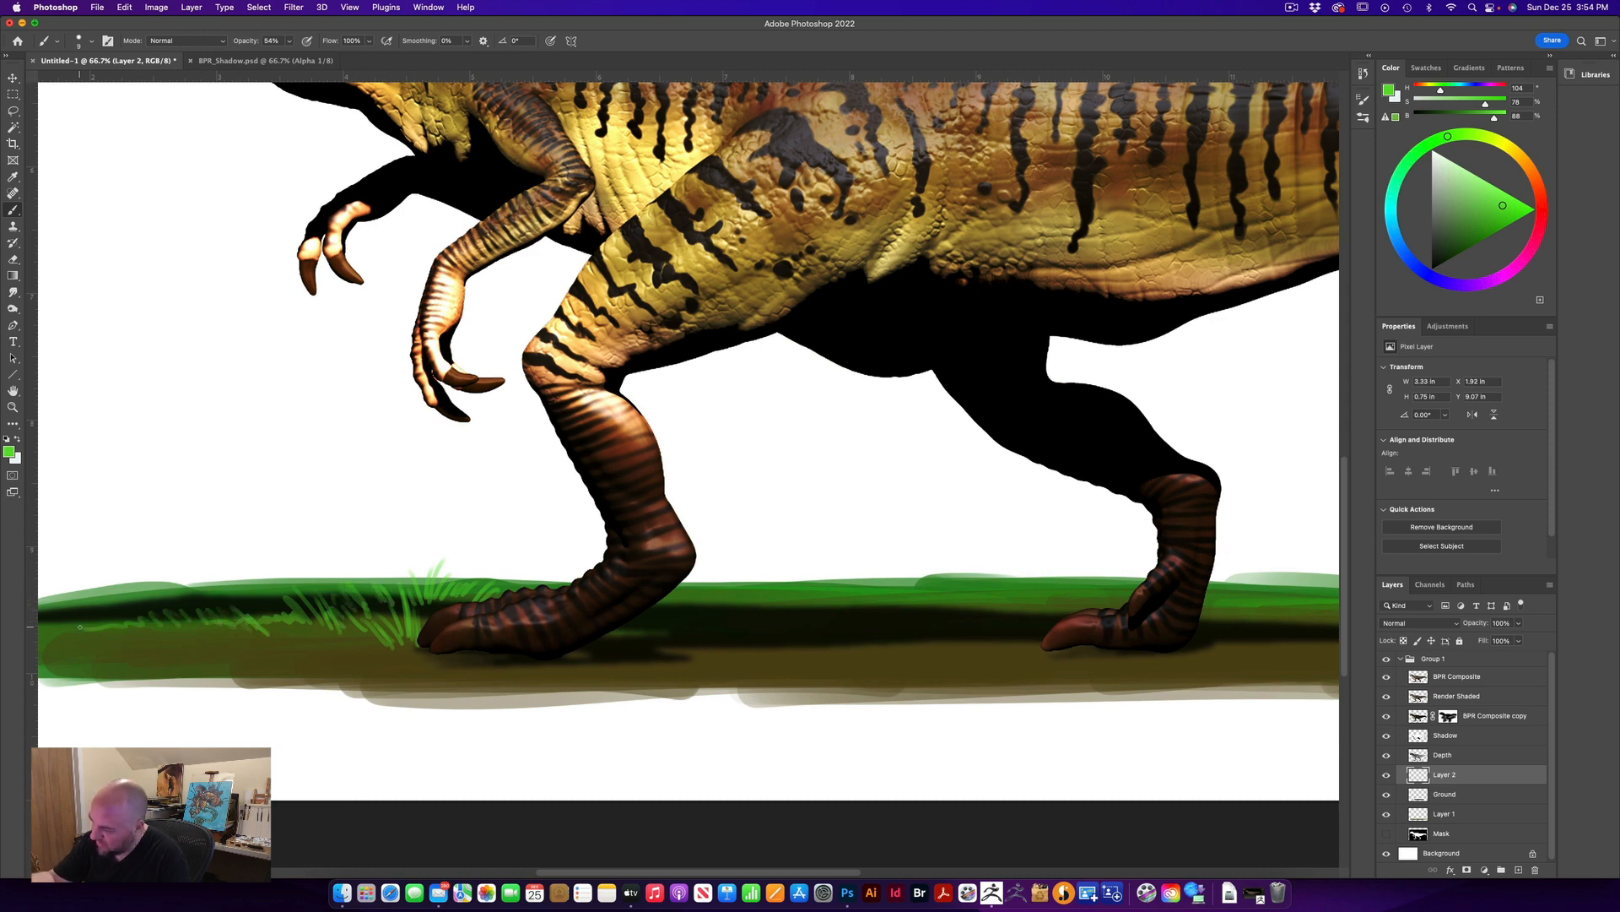
{"action": "mouse_move", "coordinate": [617, 627]}
{"action": "left_mouse_down"}
{"action": "mouse_move", "coordinate": [690, 609]}
{"action": "mouse_move", "coordinate": [653, 625]}
{"action": "left_mouse_up"}
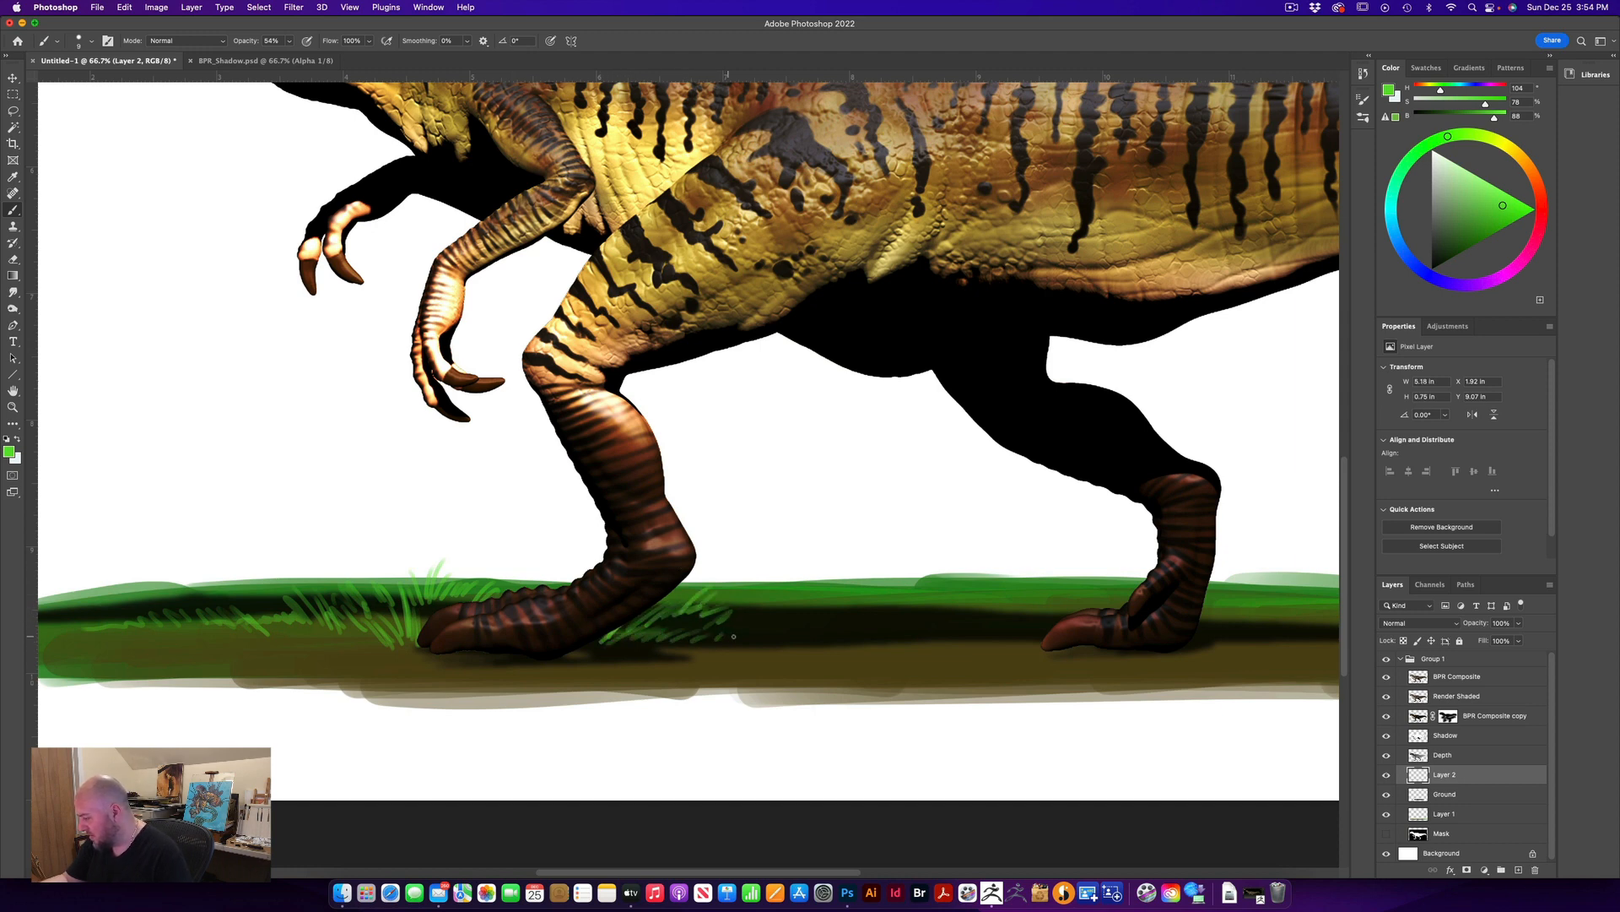
{"action": "left_click_drag", "start_coordinate": [760, 632], "coordinate": [775, 628]}
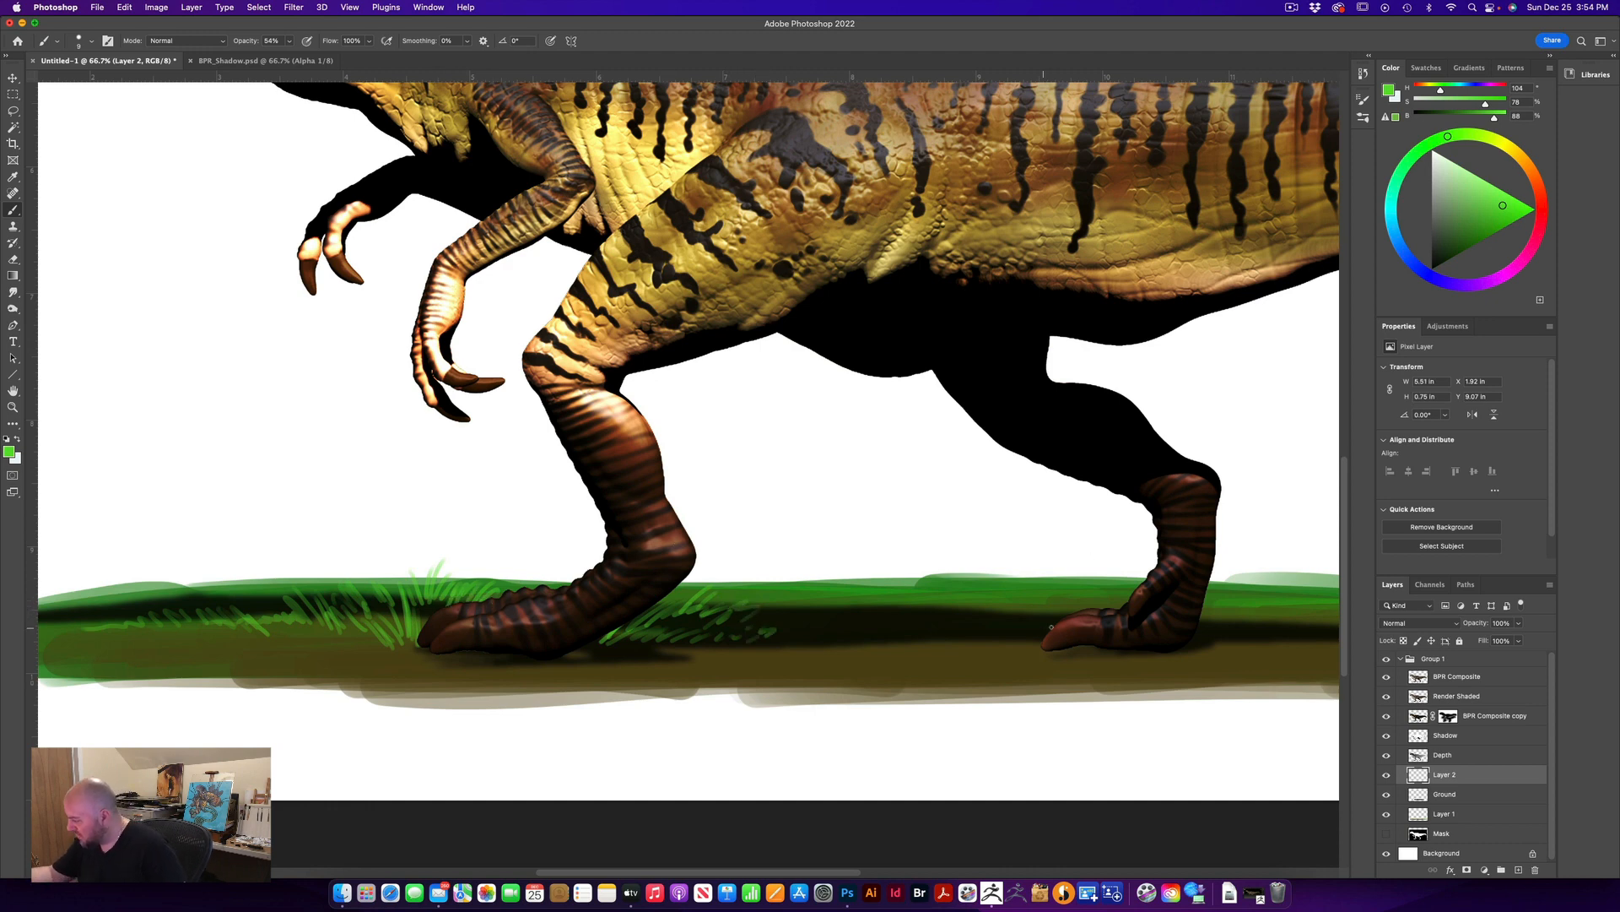
Paint light green grass blades in front of and behind the dinosaur's rear foot, trailing toward the tail side
{"action": "mouse_move", "coordinate": [1047, 605]}
{"action": "left_mouse_down"}
{"action": "mouse_move", "coordinate": [1050, 618]}
{"action": "mouse_move", "coordinate": [924, 634]}
{"action": "left_mouse_up"}
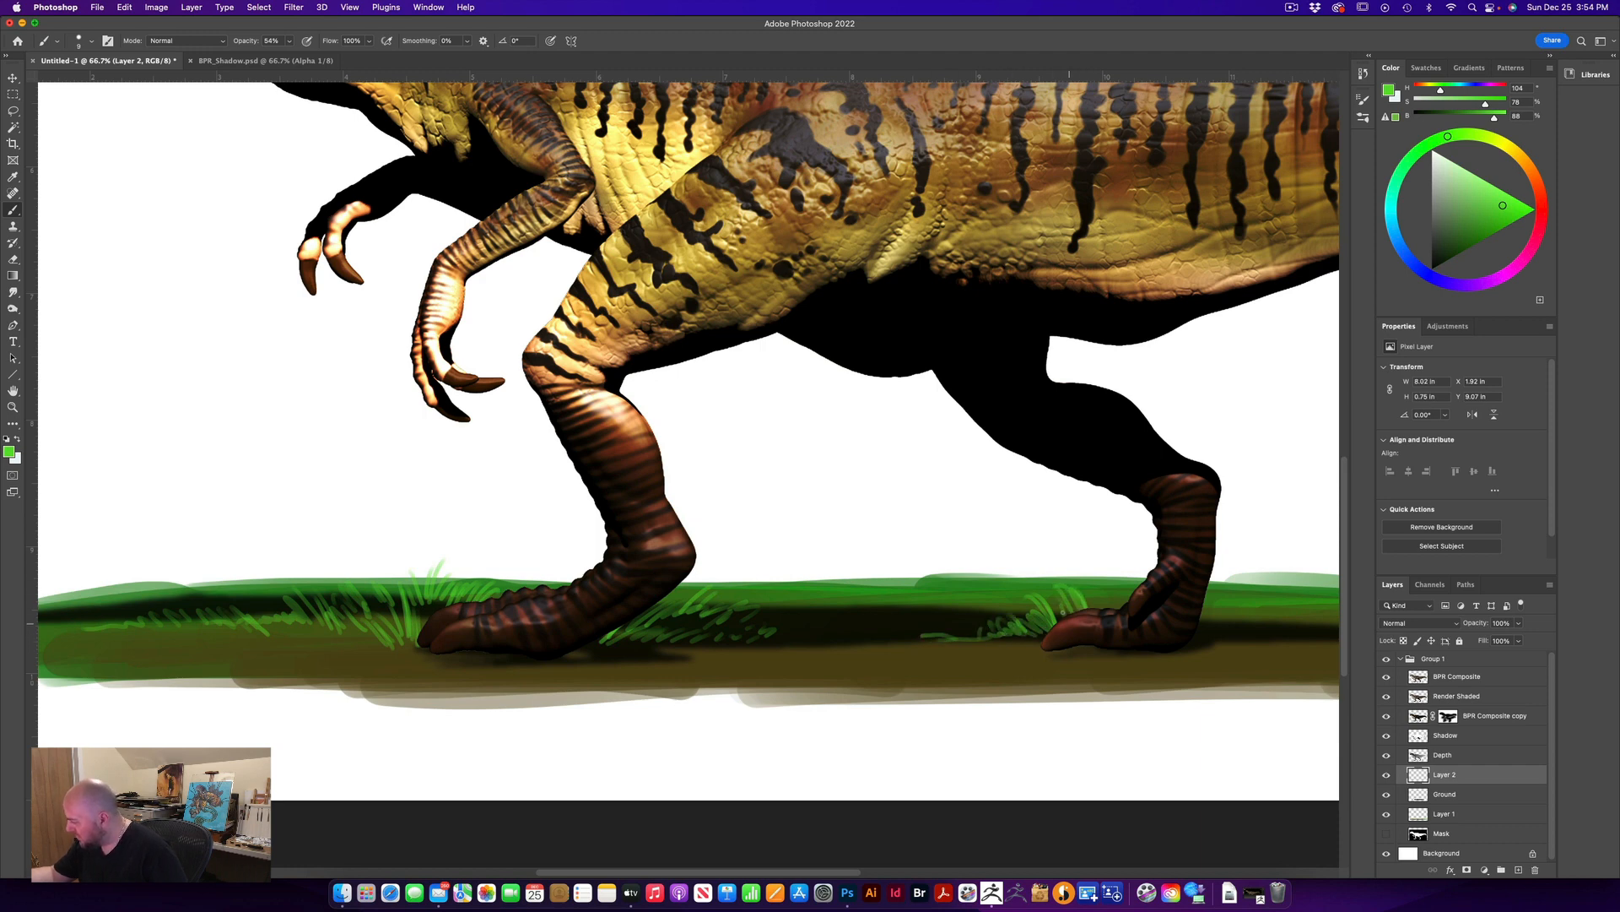
{"action": "left_click_drag", "start_coordinate": [1040, 645], "coordinate": [959, 629]}
{"action": "scroll", "coordinate": [959, 628], "scroll_direction": "right", "scroll_amount": 10}
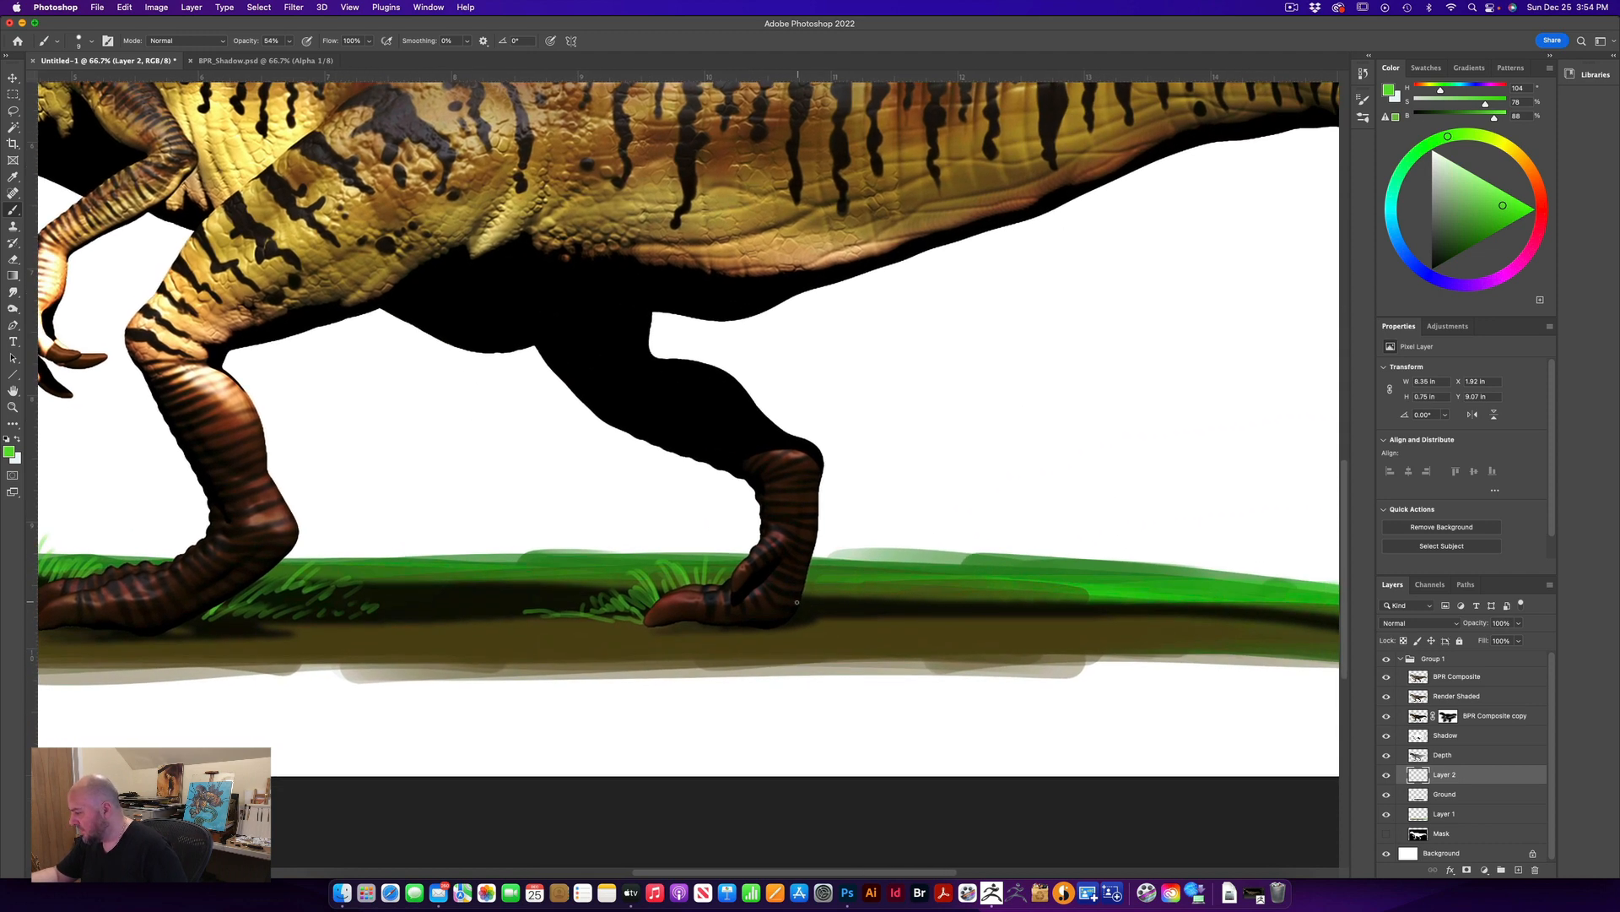
{"action": "mouse_move", "coordinate": [802, 603]}
{"action": "left_mouse_down"}
{"action": "mouse_move", "coordinate": [835, 574]}
{"action": "mouse_move", "coordinate": [852, 582]}
{"action": "mouse_move", "coordinate": [825, 597]}
{"action": "mouse_move", "coordinate": [955, 602]}
{"action": "left_mouse_up"}
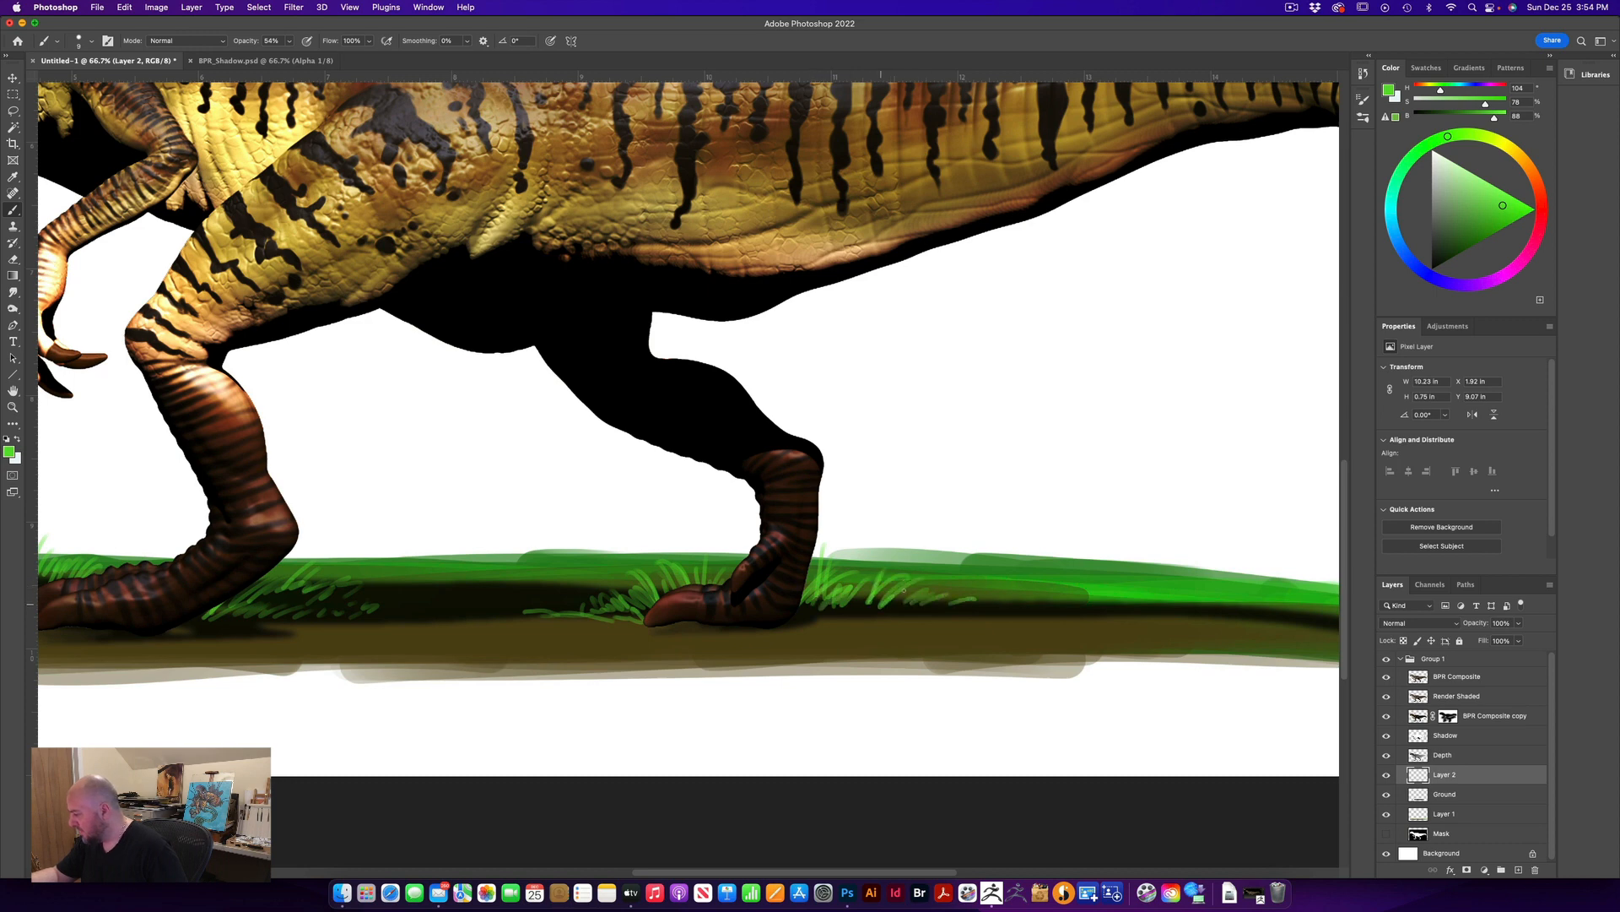
{"action": "left_click_drag", "start_coordinate": [943, 603], "coordinate": [973, 600]}
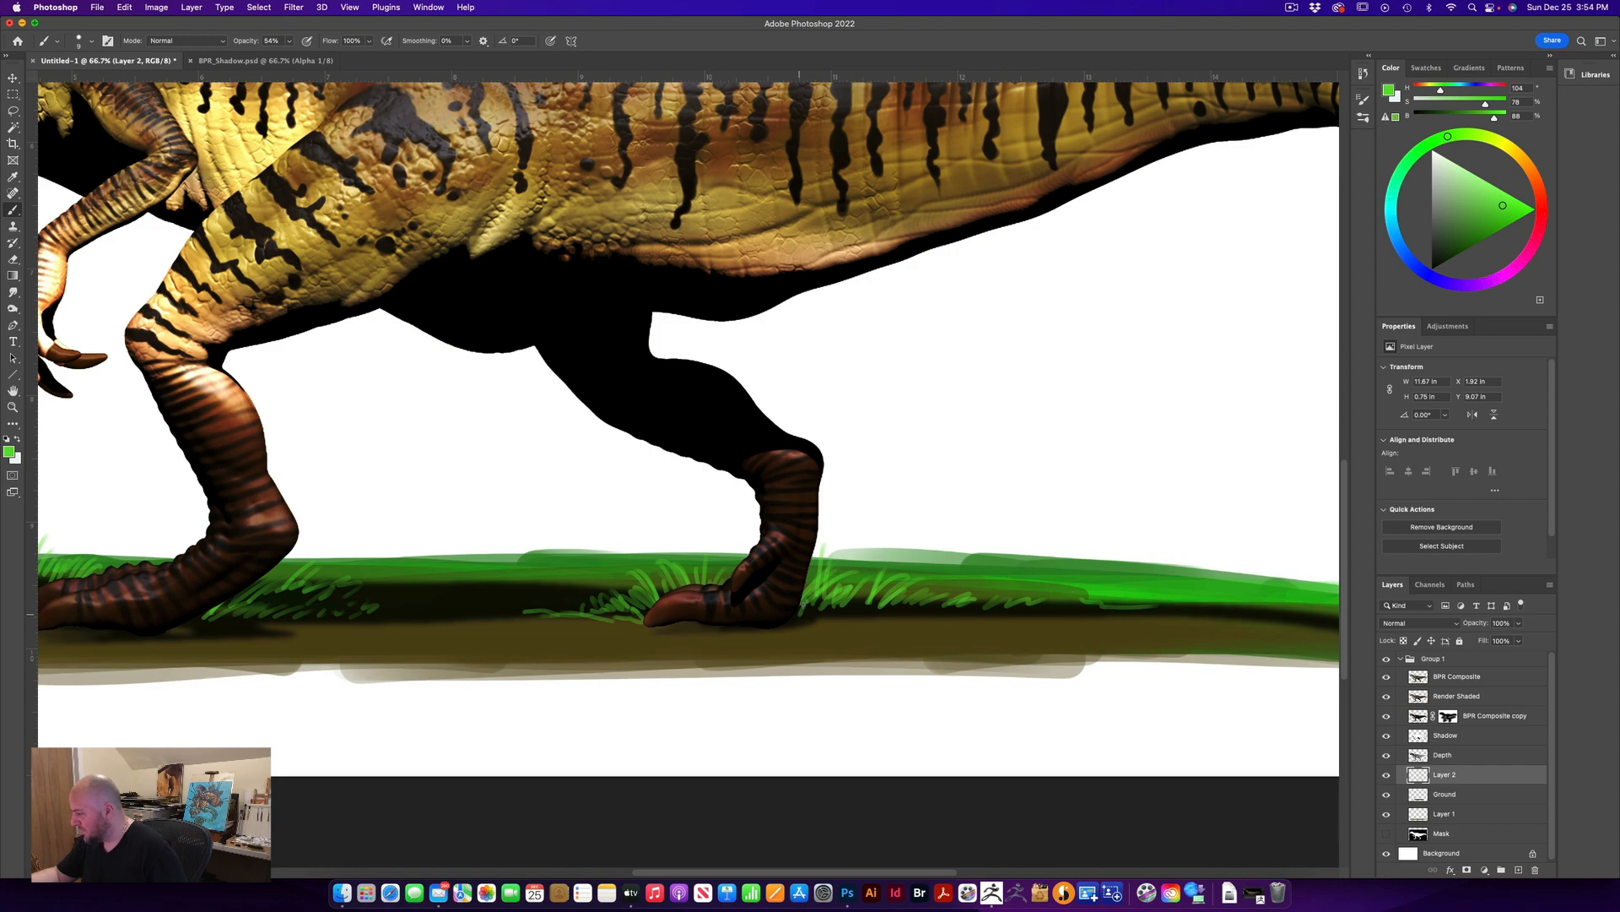
Enlarge the brush slightly and add more grass tufts behind the rear foot and between the two feet
{"action": "key", "text": "super+minus"}
{"action": "key", "text": "super+minus"}
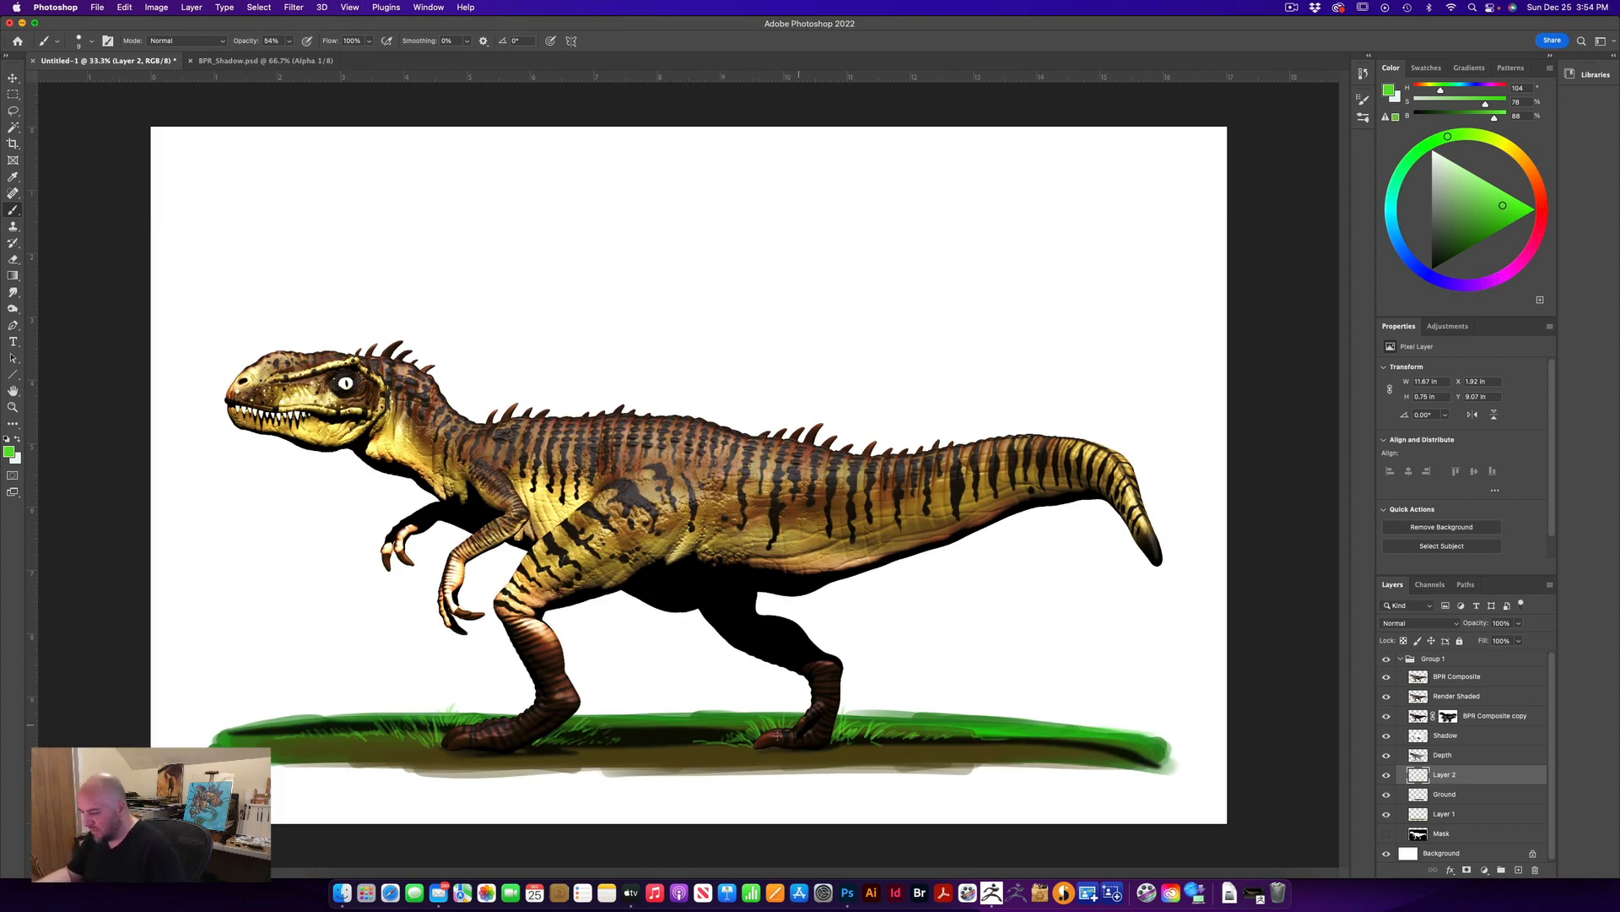
{"action": "key", "text": "bracketright"}
{"action": "key", "text": "bracketright"}
{"action": "key", "text": "bracketright"}
{"action": "key", "text": "bracketright"}
{"action": "key", "text": "bracketleft"}
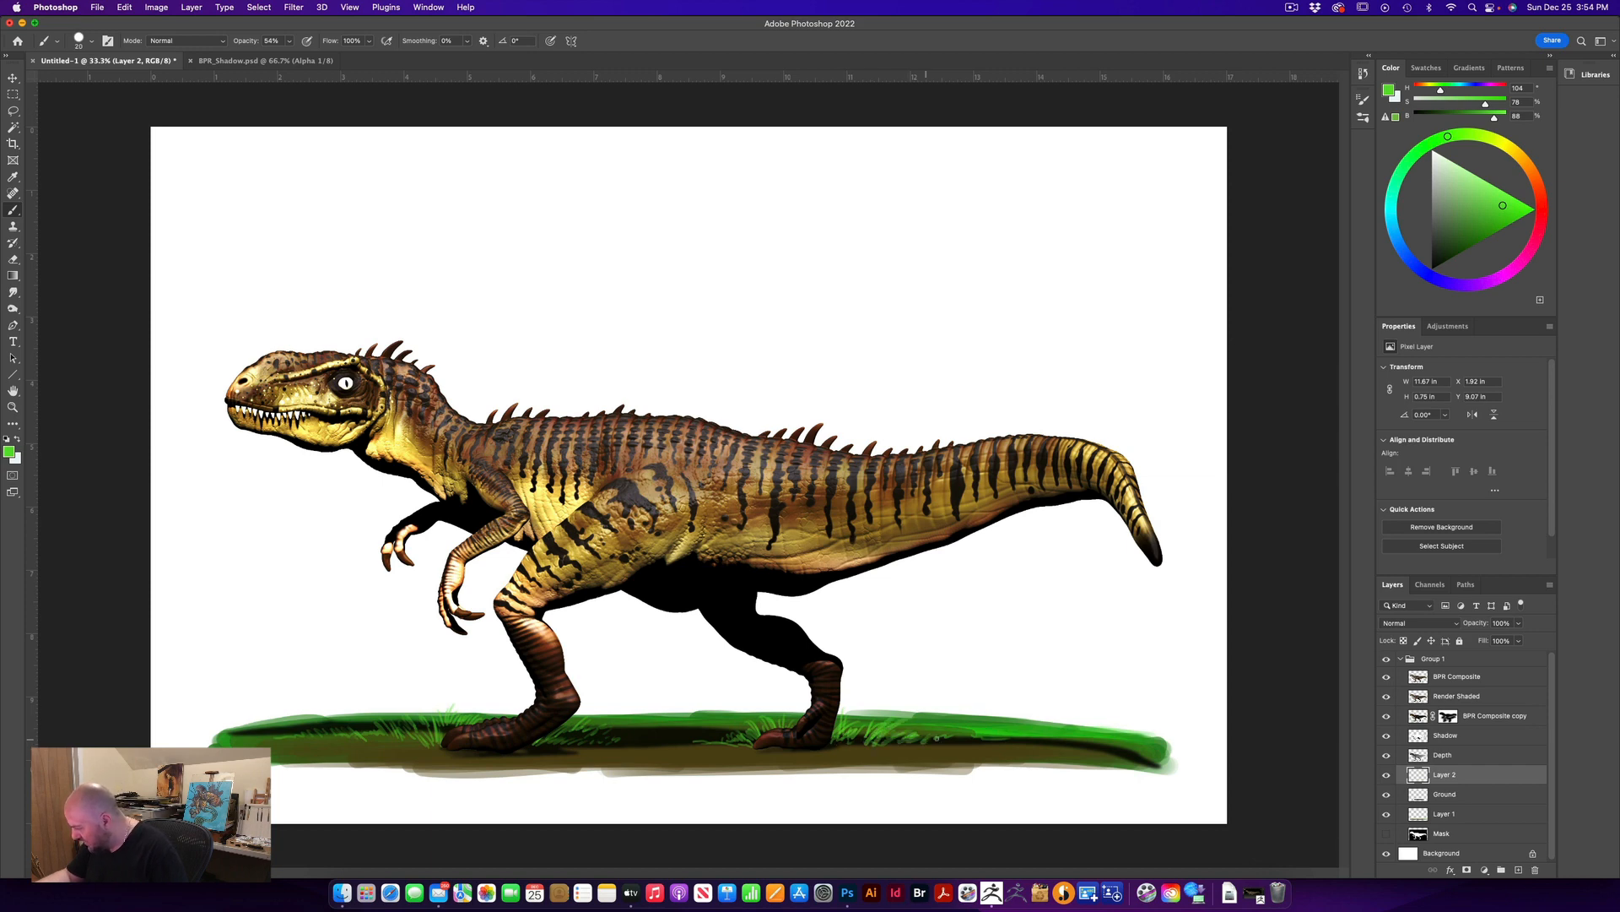
{"action": "left_click_drag", "start_coordinate": [936, 738], "coordinate": [995, 742]}
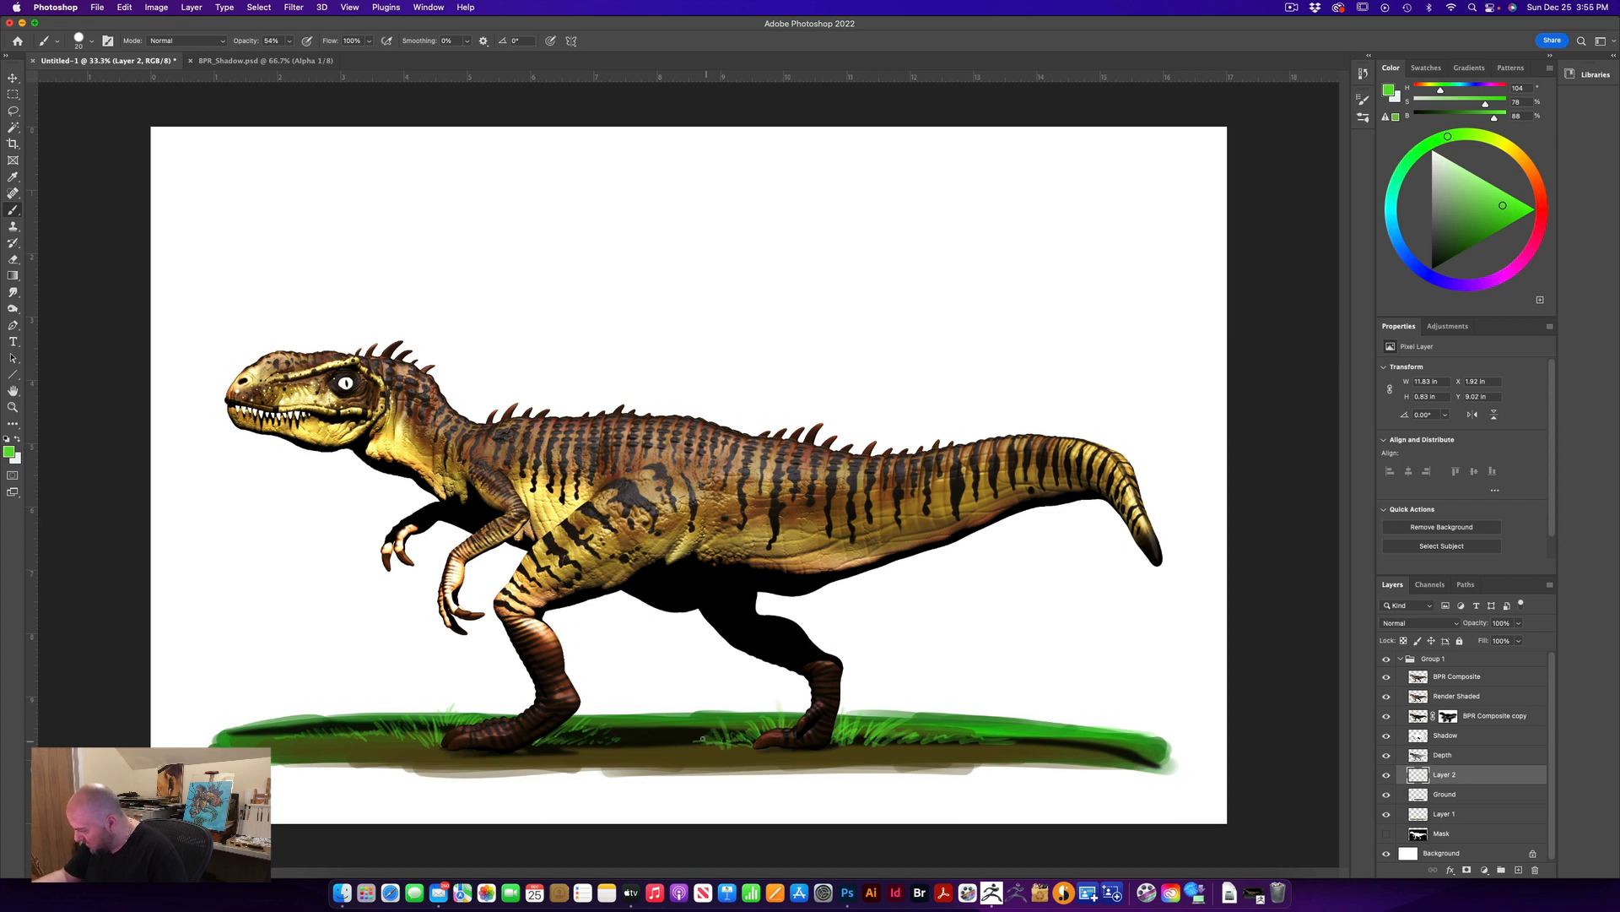
{"action": "left_click_drag", "start_coordinate": [606, 741], "coordinate": [608, 742]}
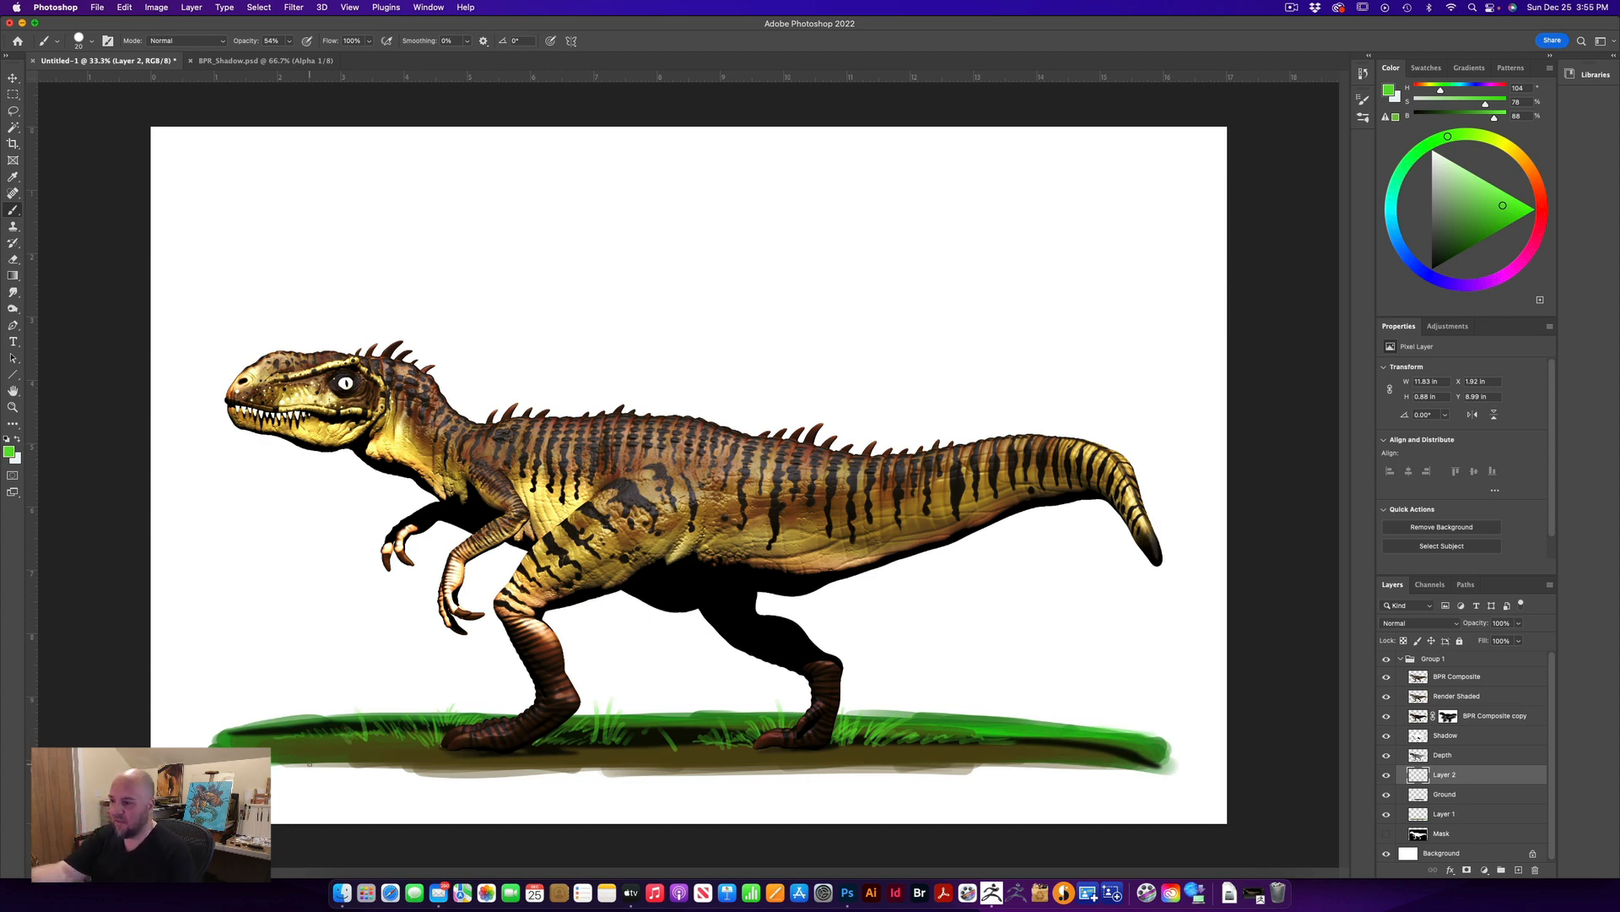
Switch to the Eraser with the Soft Round Pressure Opacity brush
{"action": "left_click", "coordinate": [13, 259]}
{"action": "left_click", "coordinate": [80, 40]}
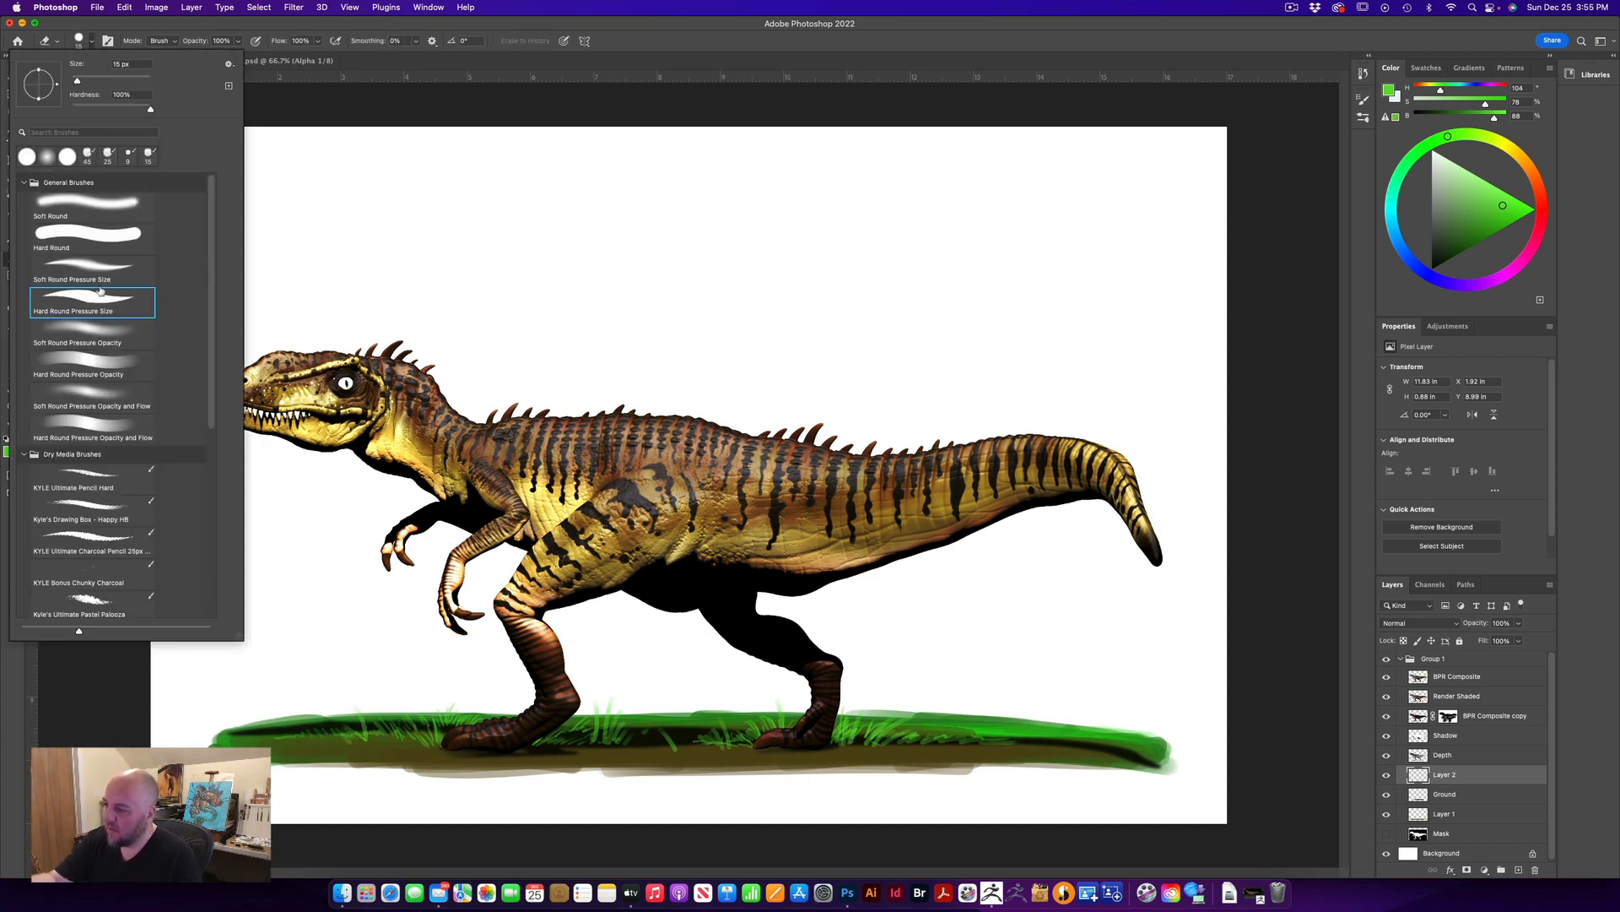
{"action": "left_click", "coordinate": [100, 336]}
{"action": "left_click", "coordinate": [105, 702]}
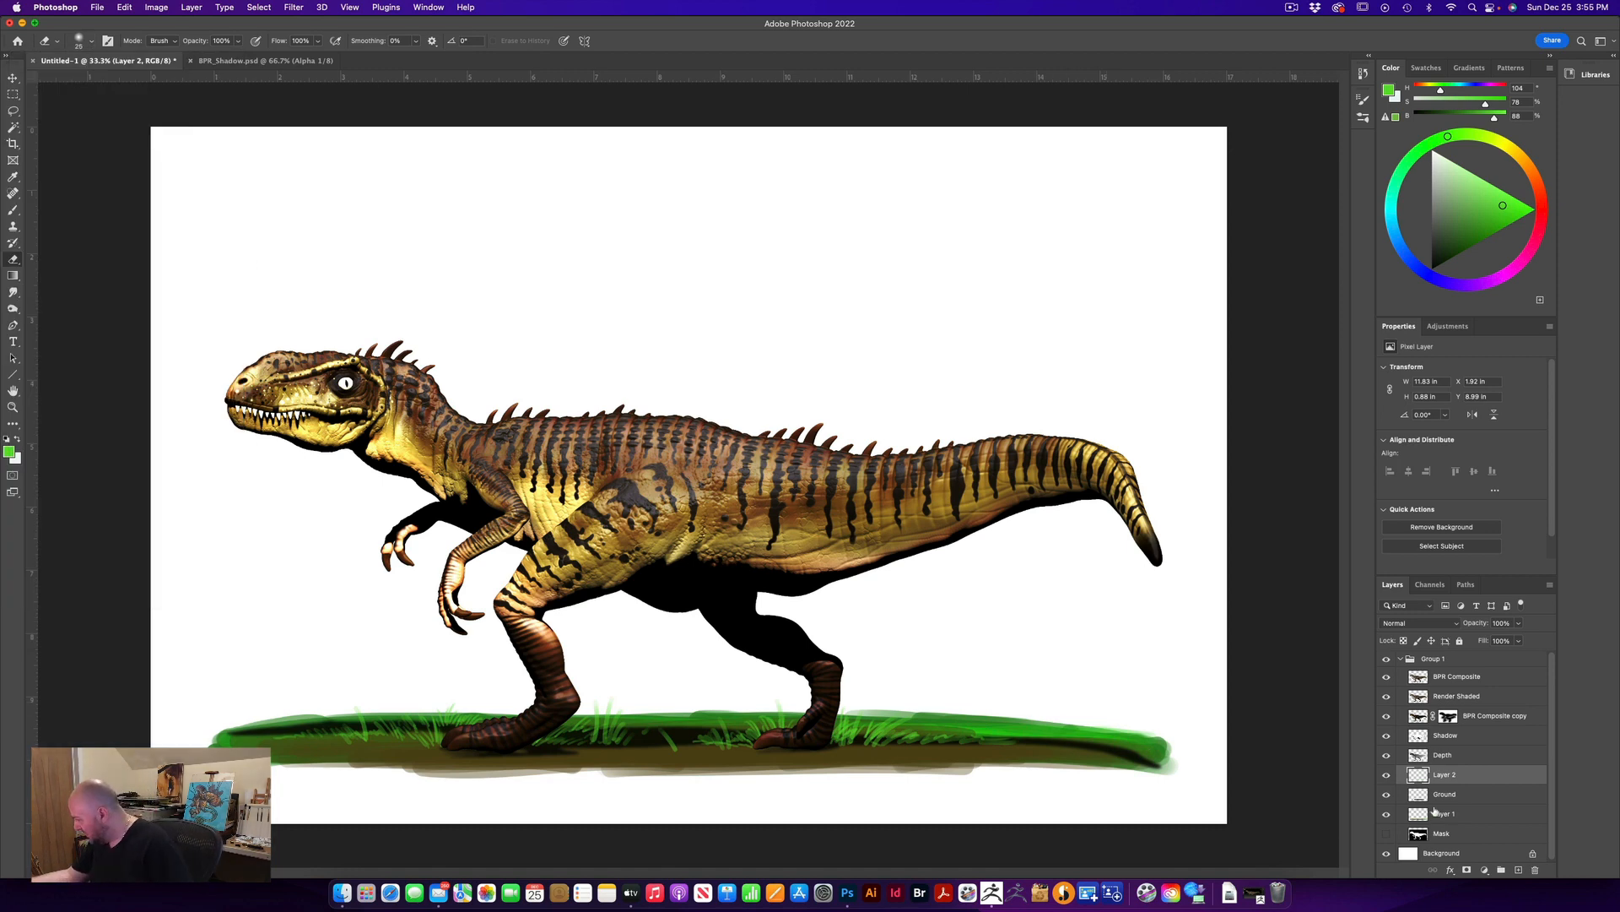
Rename Layer 2 as "grass" and Layer 1 as "green"
{"action": "double_click", "coordinate": [1445, 775]}
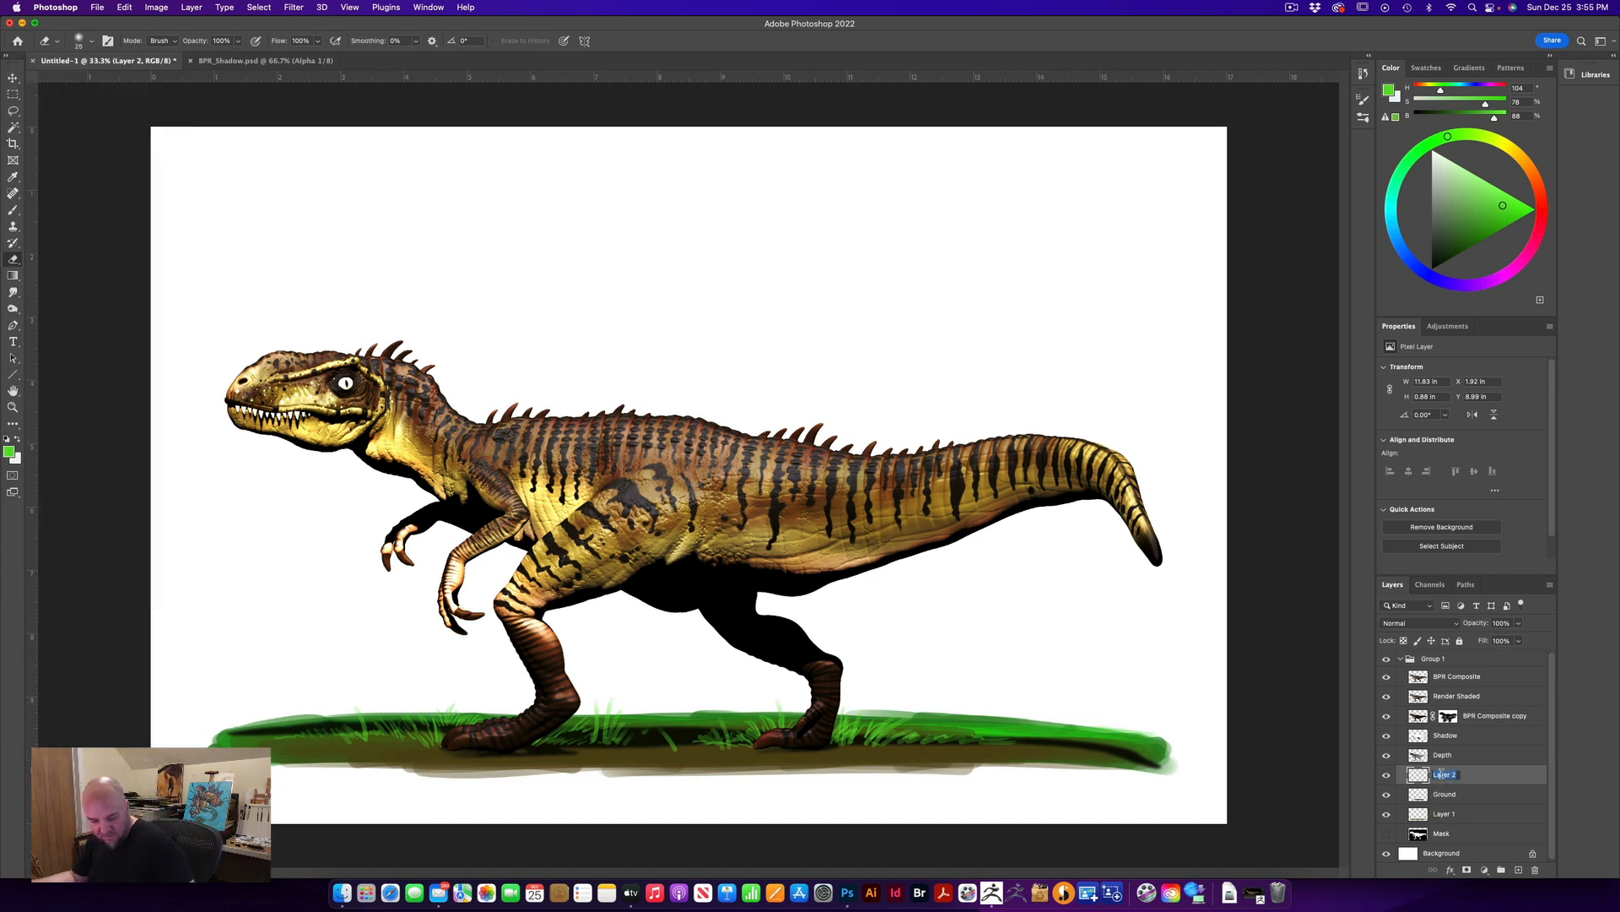
{"action": "type", "text": "G"}
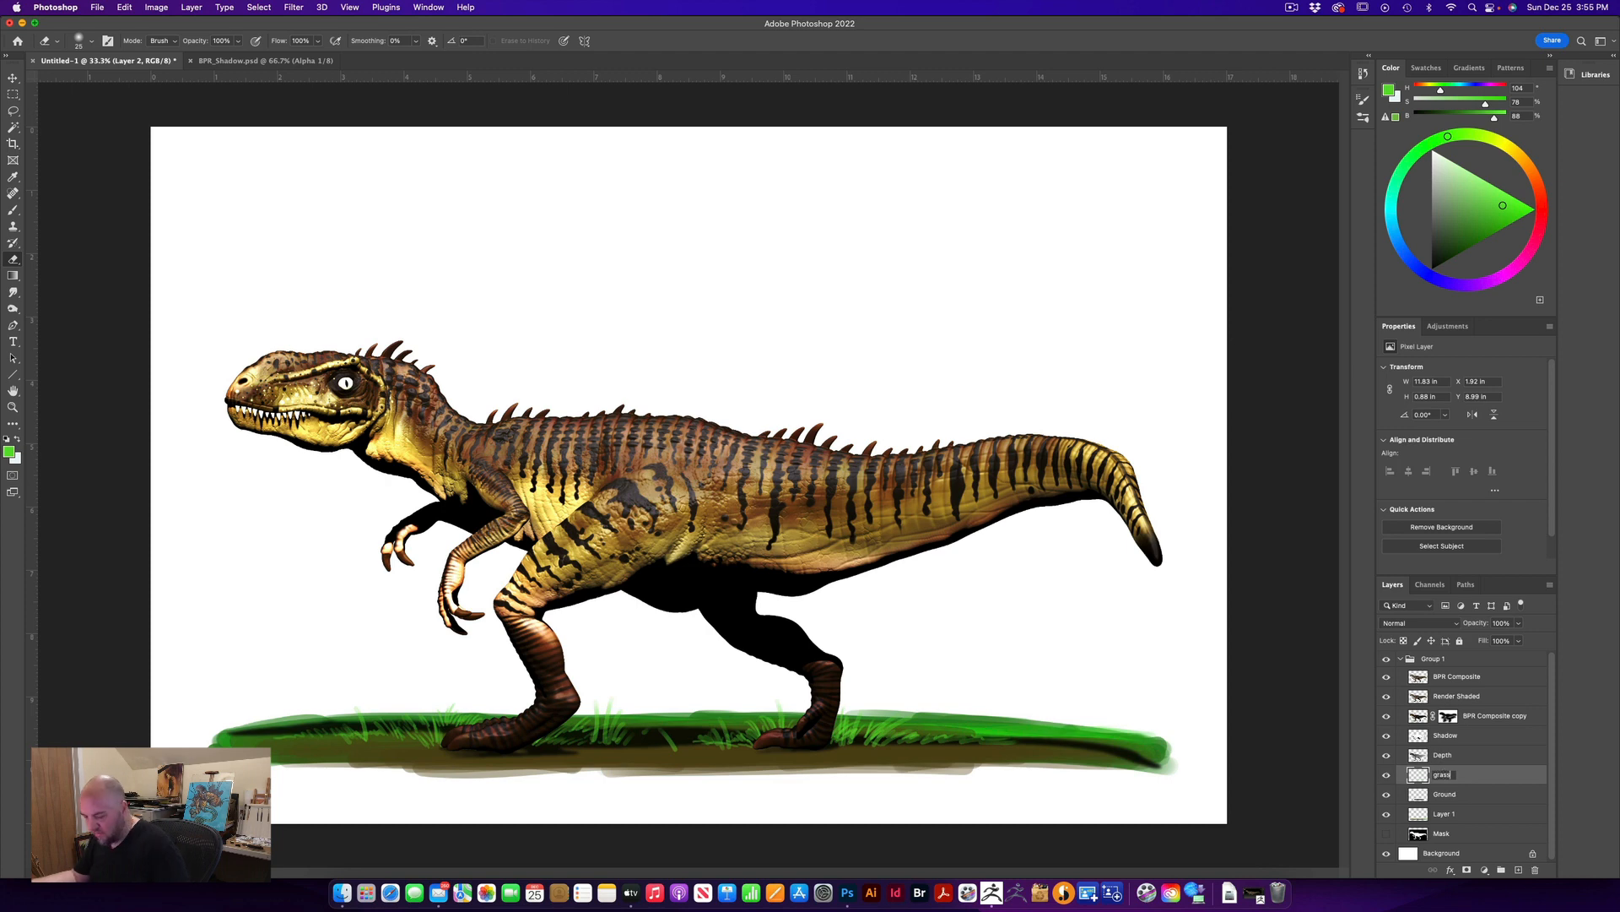
{"action": "key", "text": "Return"}
{"action": "left_click", "coordinate": [1438, 815]}
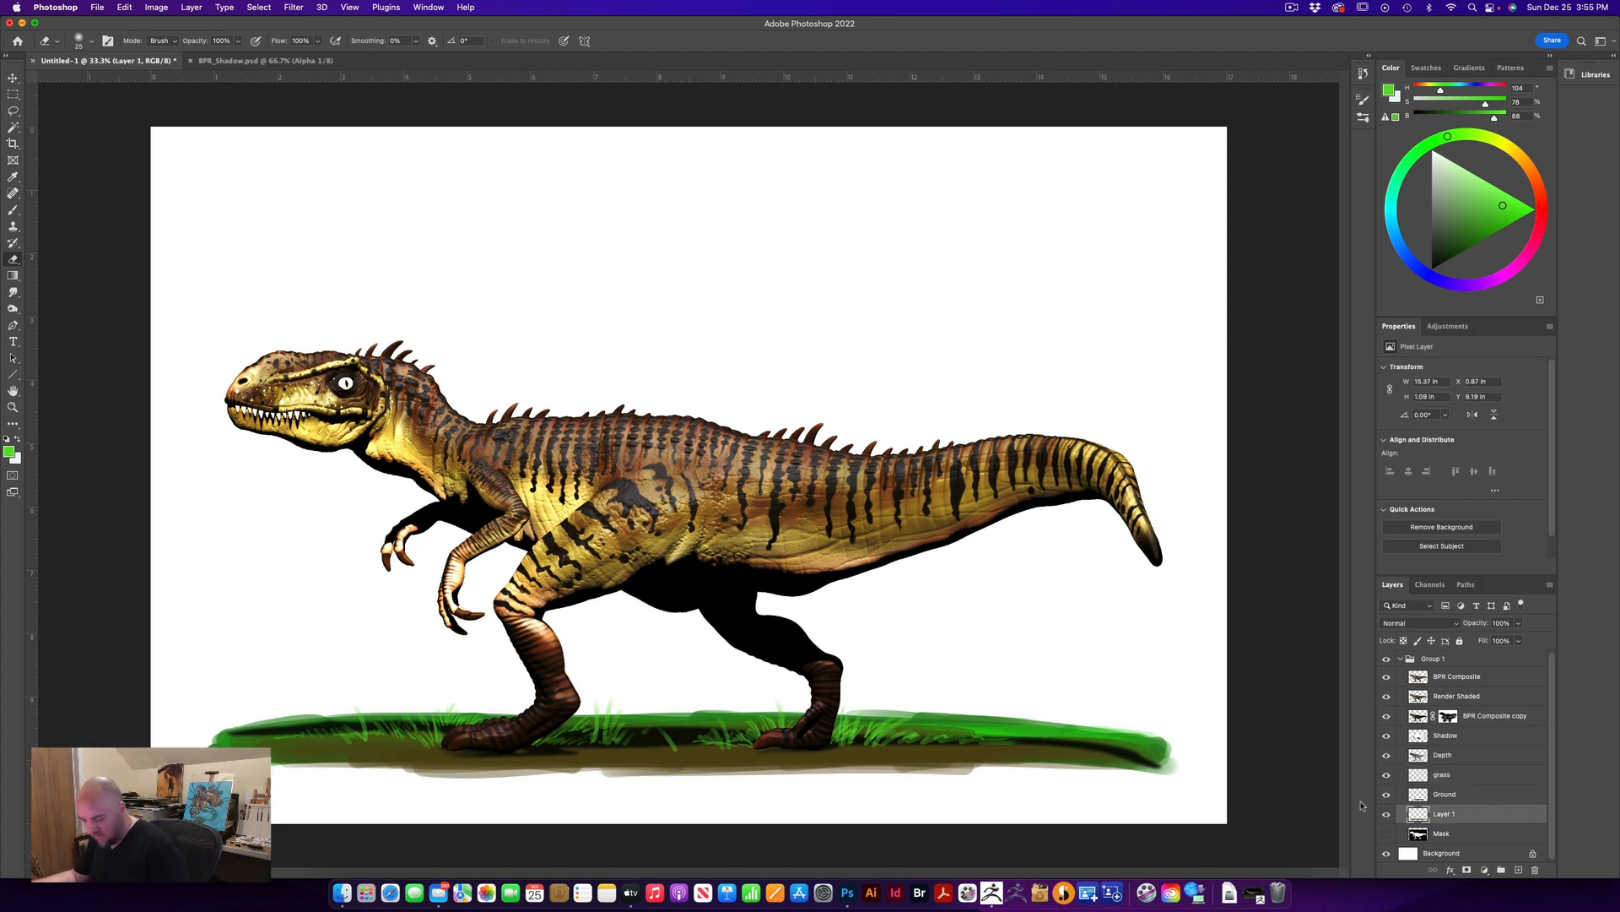
{"action": "key", "text": "r"}
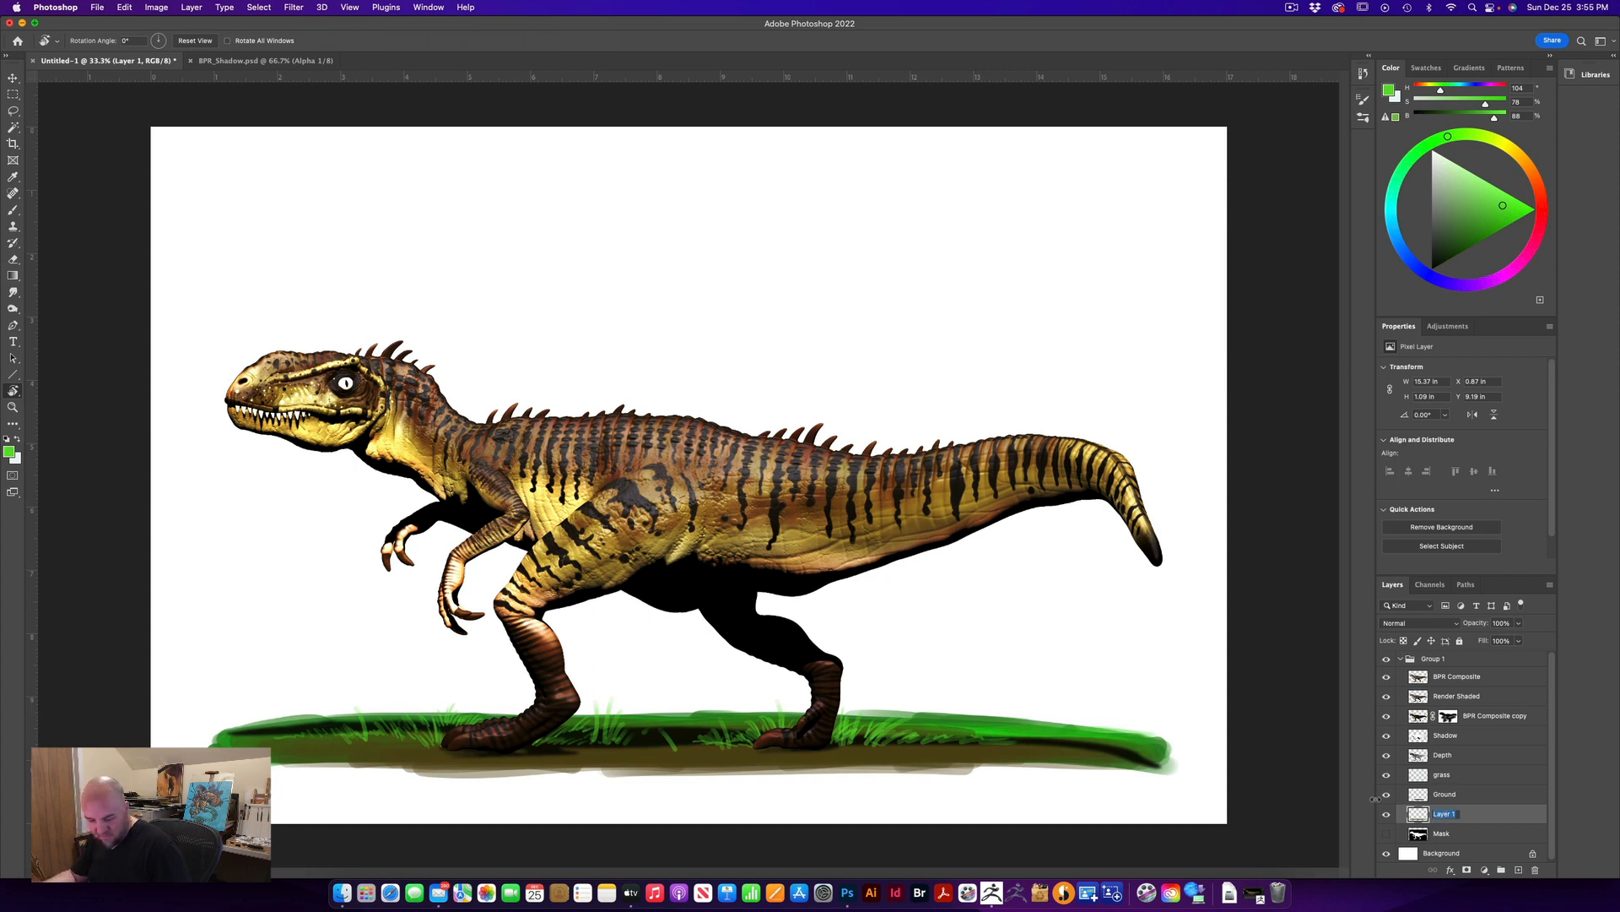
{"action": "type", "text": "gr"}
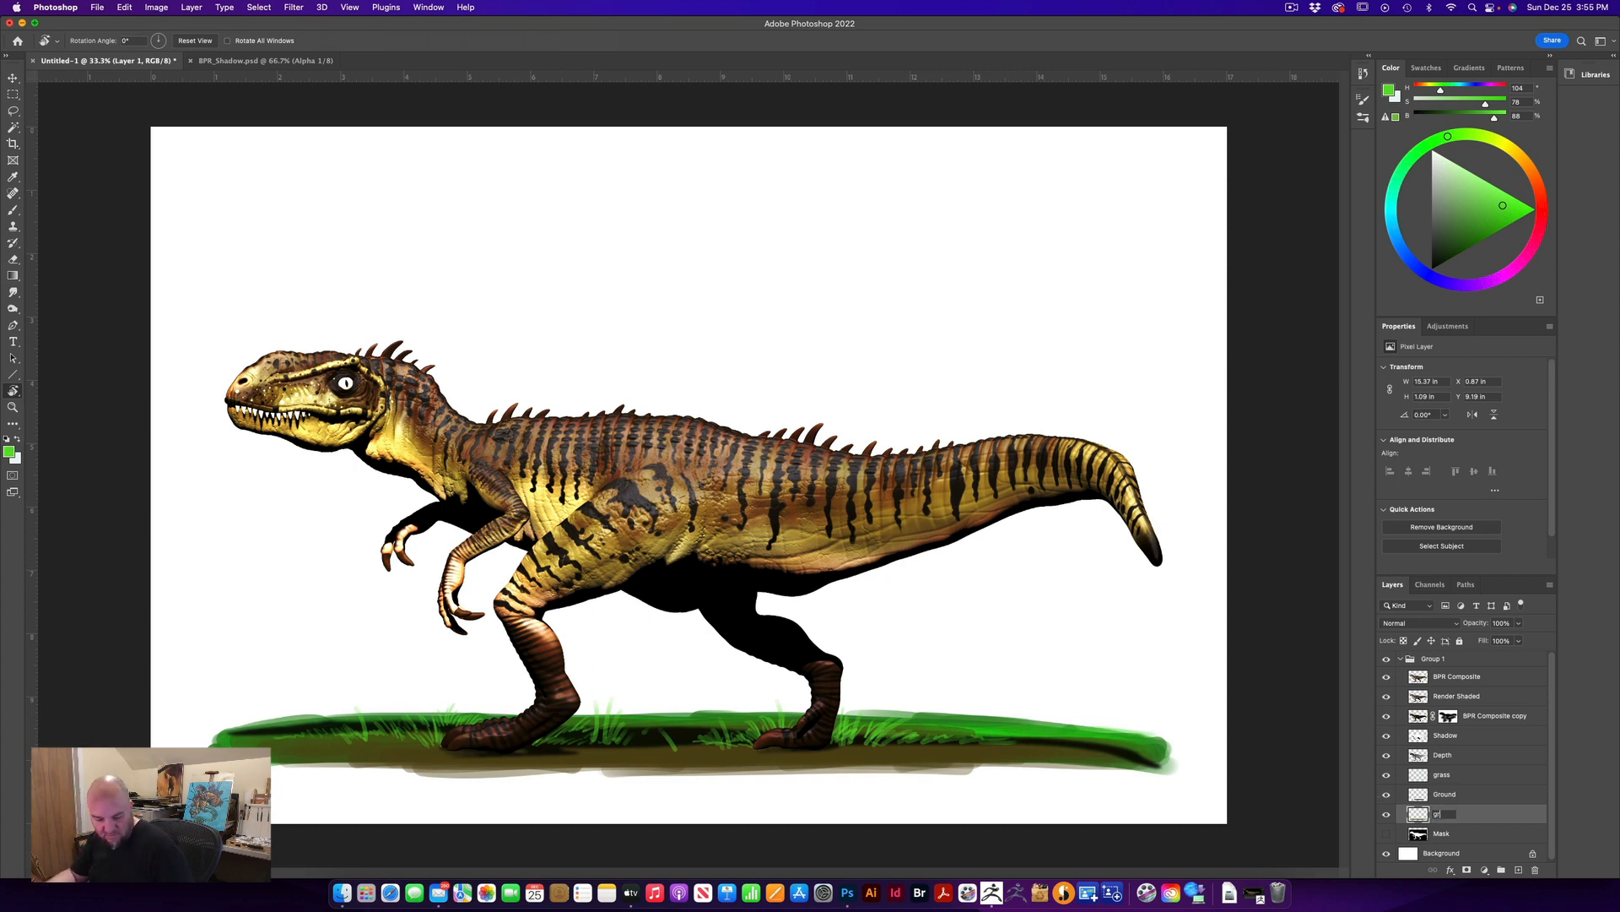
{"action": "type", "text": "een"}
{"action": "key", "text": "Return"}
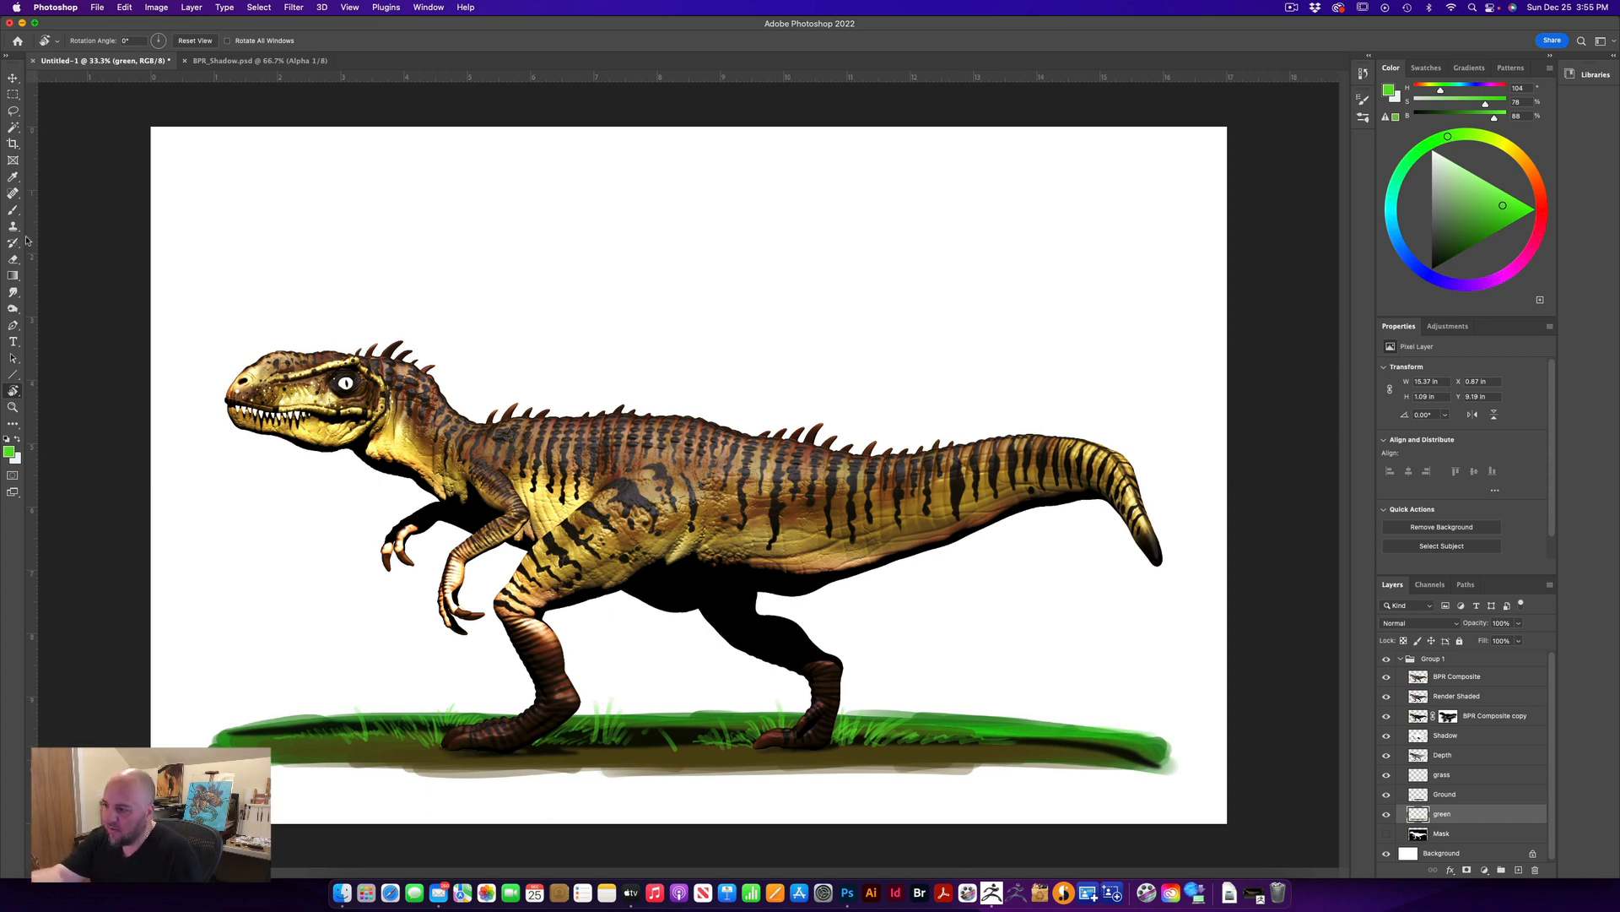
On the green layer, enlarge the Eraser and trim the ground's underside from the rear foot to its tail-side tip
{"action": "left_click", "coordinate": [13, 259]}
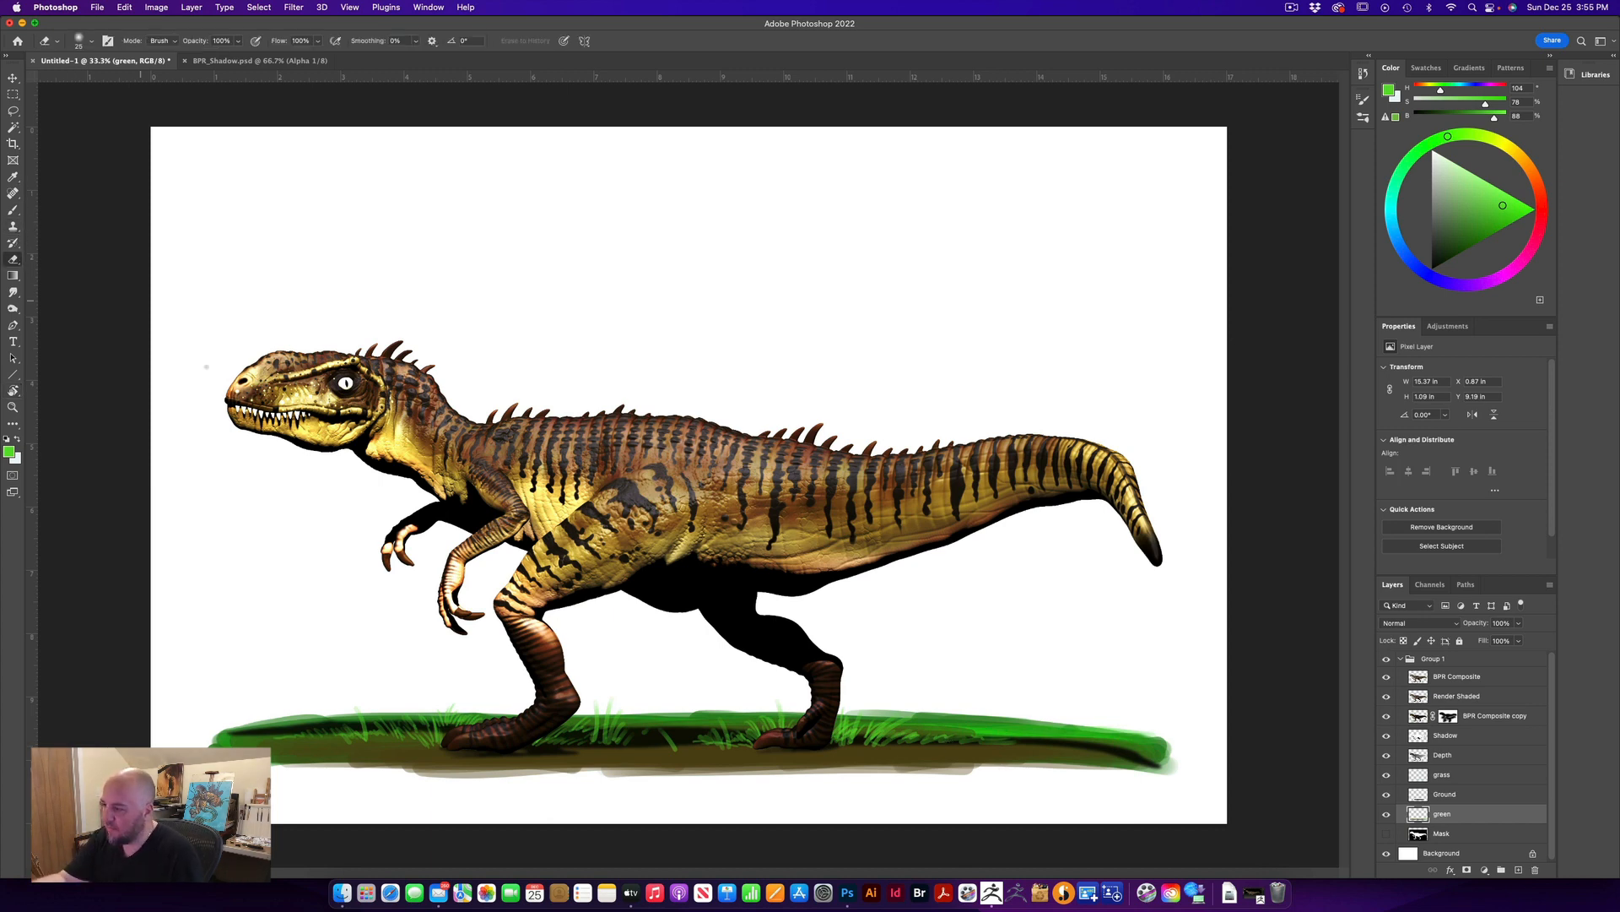
{"action": "key", "text": "bracketright"}
{"action": "key", "text": "bracketright"}
{"action": "key", "text": "bracketright"}
{"action": "key", "text": "bracketright"}
{"action": "key", "text": "bracketright"}
{"action": "key", "text": "bracketright"}
{"action": "key", "text": "bracketright"}
{"action": "key", "text": "bracketright"}
{"action": "key", "text": "bracketright"}
{"action": "key", "text": "bracketright"}
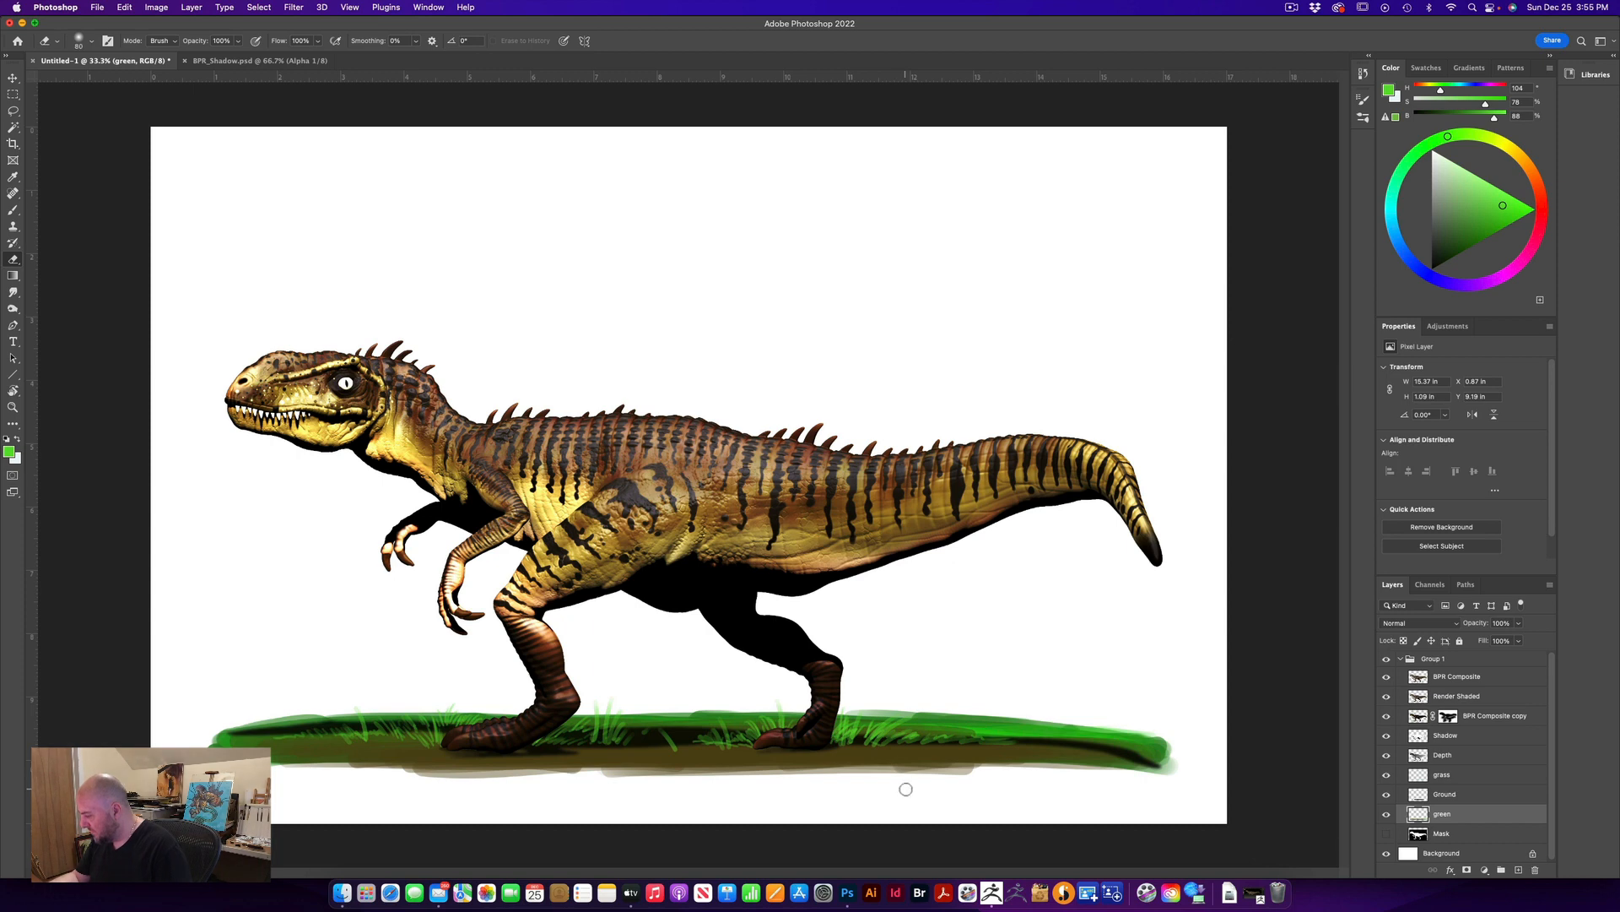
{"action": "left_click_drag", "start_coordinate": [836, 784], "coordinate": [1205, 770]}
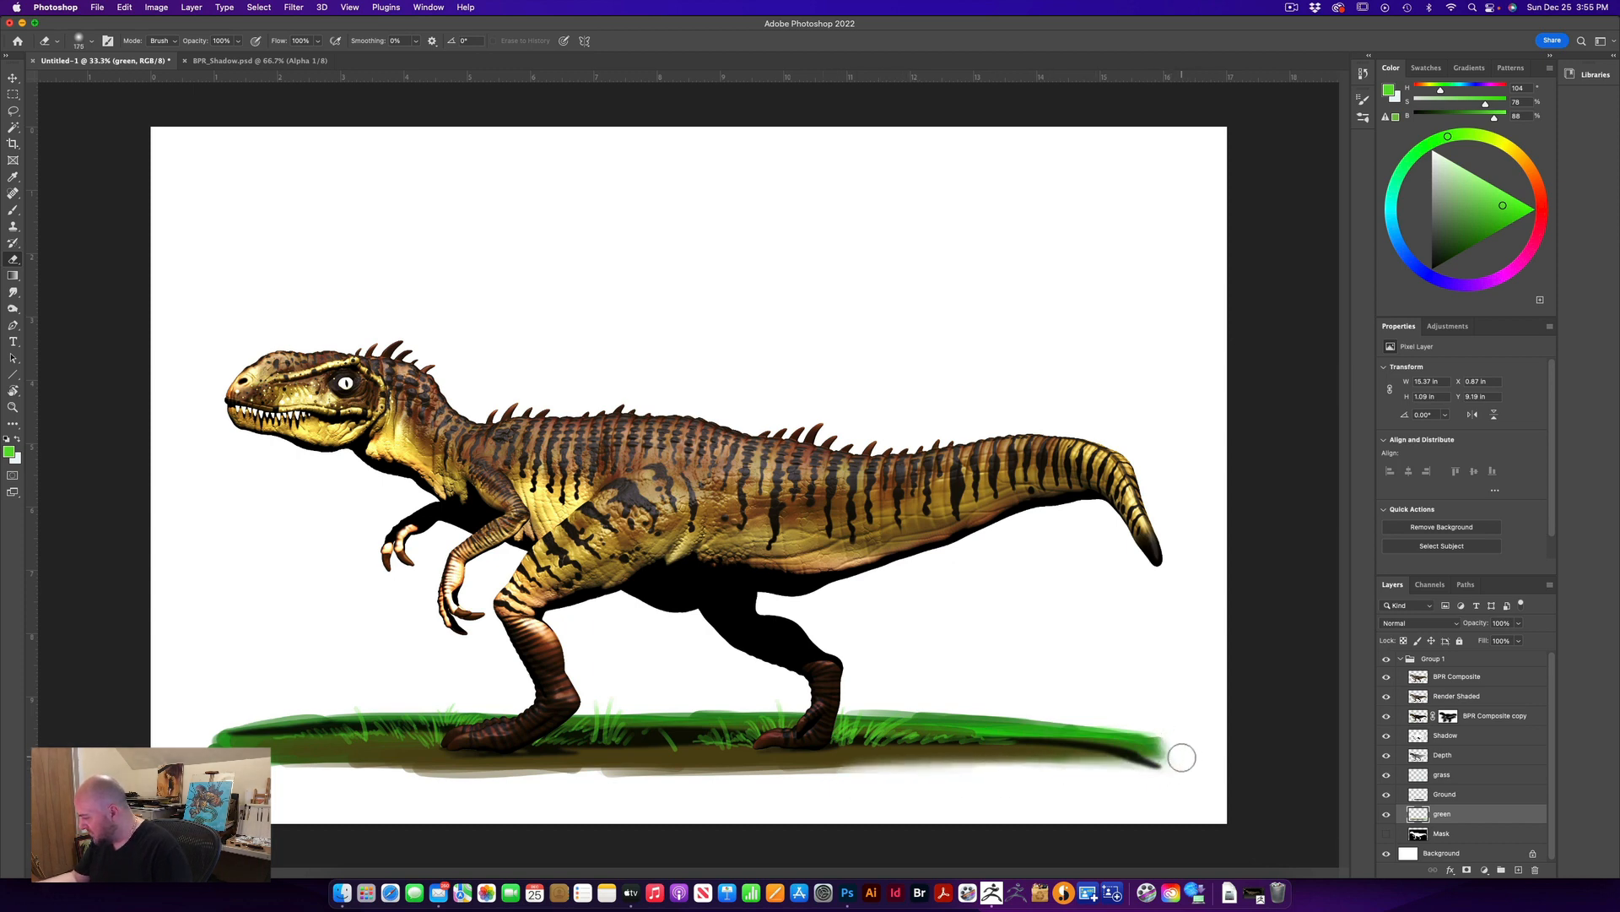
Enlarge the Eraser further and fade out the green ground's end beneath the dinosaur's tail
{"action": "key", "text": "bracketright"}
{"action": "key", "text": "bracketright"}
{"action": "key", "text": "bracketright"}
{"action": "key", "text": "bracketright"}
{"action": "mouse_move", "coordinate": [1162, 720]}
{"action": "left_mouse_down"}
{"action": "mouse_move", "coordinate": [1147, 722]}
{"action": "mouse_move", "coordinate": [1162, 745]}
{"action": "mouse_move", "coordinate": [1106, 702]}
{"action": "mouse_move", "coordinate": [1119, 779]}
{"action": "left_mouse_up"}
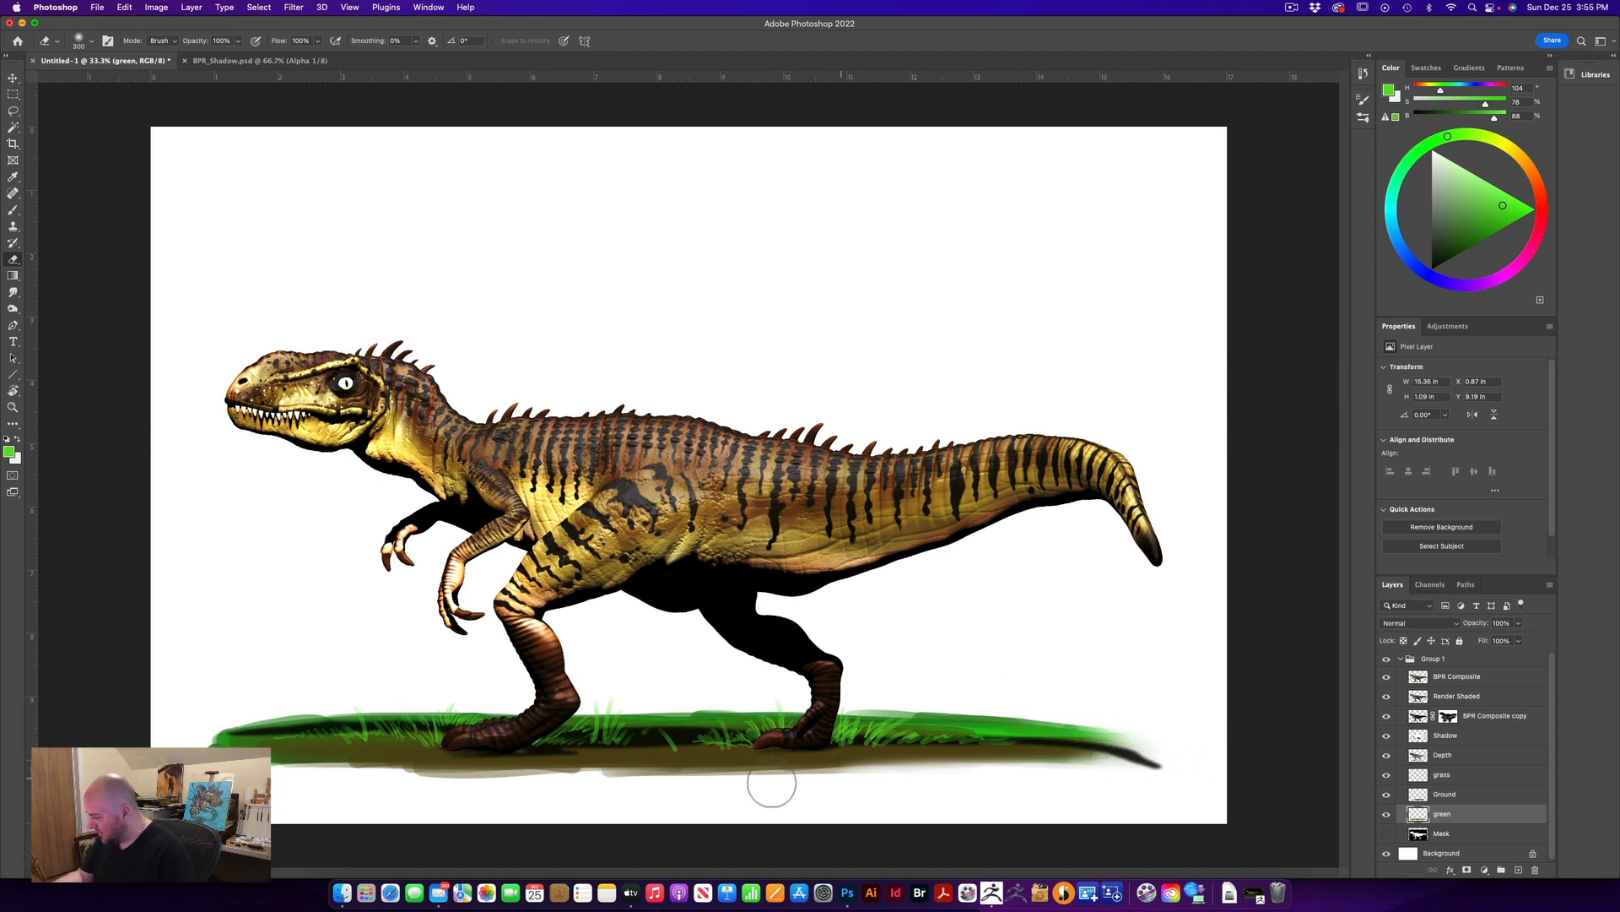
Shrink the Eraser and clean up the green layer's lower edge from the rear foot toward the head side
{"action": "key", "text": "bracketleft"}
{"action": "key", "text": "bracketleft"}
{"action": "key", "text": "bracketleft"}
{"action": "key", "text": "bracketleft"}
{"action": "key", "text": "bracketleft"}
{"action": "key", "text": "bracketleft"}
{"action": "mouse_move", "coordinate": [816, 778]}
{"action": "left_mouse_down"}
{"action": "mouse_move", "coordinate": [890, 770]}
{"action": "mouse_move", "coordinate": [204, 778]}
{"action": "left_mouse_up"}
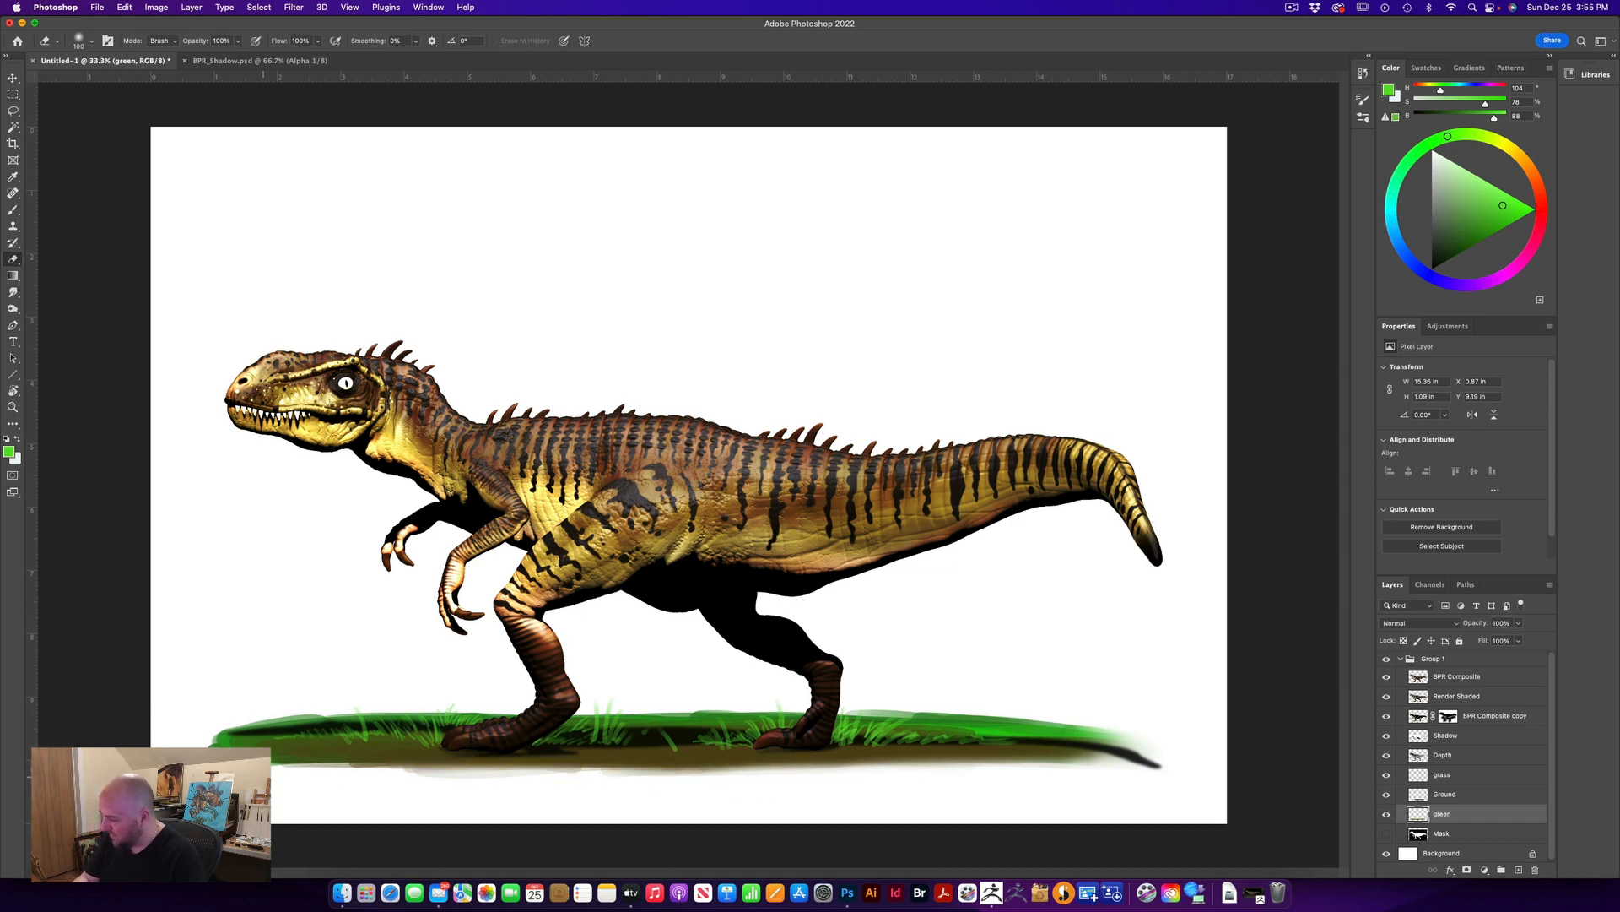
Enlarge the Eraser and taper the head-side end of the painted ground on the green layer
{"action": "key", "text": "bracketright"}
{"action": "key", "text": "bracketright"}
{"action": "key", "text": "bracketright"}
{"action": "key", "text": "bracketright"}
{"action": "key", "text": "bracketright"}
{"action": "key", "text": "bracketright"}
{"action": "key", "text": "bracketright"}
{"action": "mouse_move", "coordinate": [210, 711]}
{"action": "left_mouse_down"}
{"action": "mouse_move", "coordinate": [193, 735]}
{"action": "mouse_move", "coordinate": [208, 748]}
{"action": "left_mouse_up"}
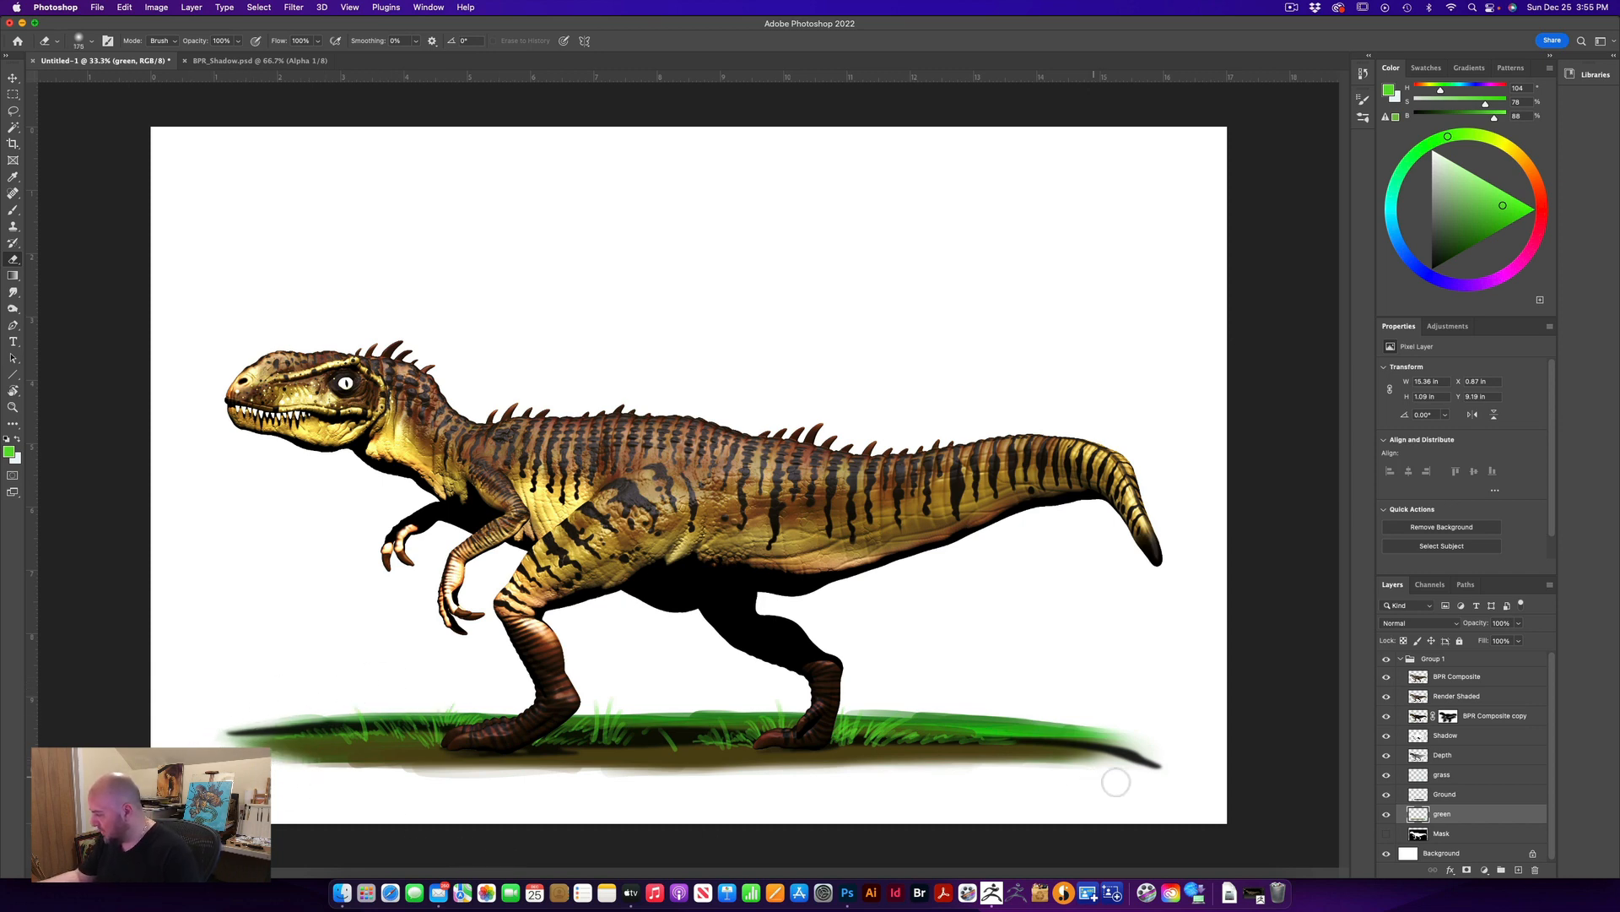
Toggle Shadow and Ground to find the dark streak's layer, then fade both ends of the Ground layer with a larger Eraser
{"action": "left_click", "coordinate": [1442, 737]}
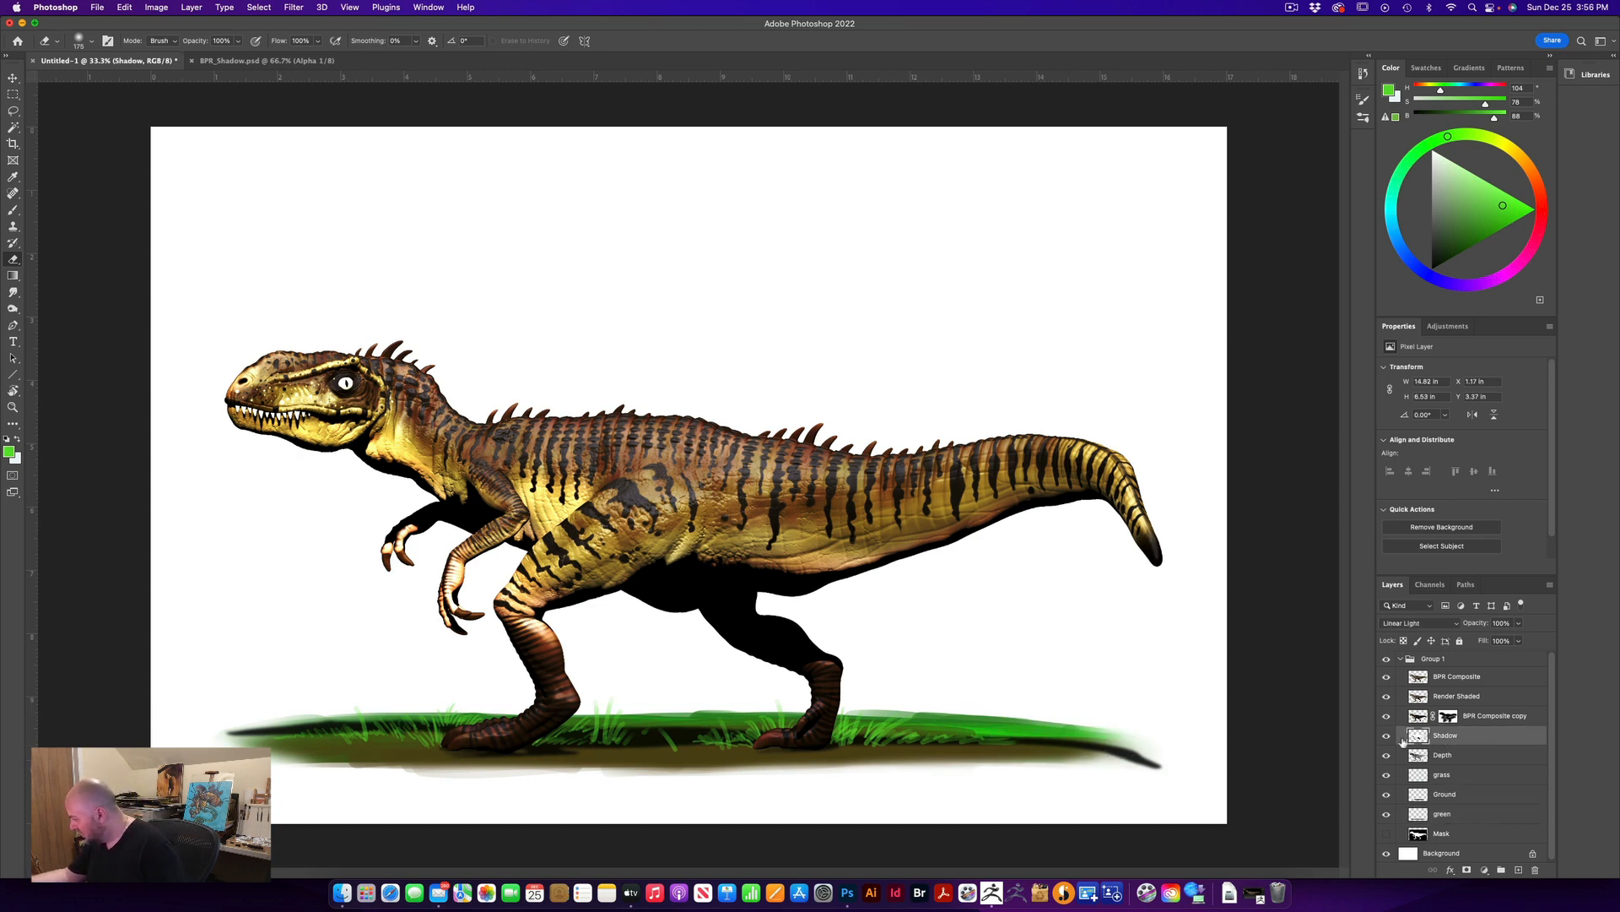
{"action": "left_click", "coordinate": [1386, 737]}
{"action": "left_click", "coordinate": [1386, 737]}
{"action": "left_click", "coordinate": [1386, 795]}
{"action": "left_click", "coordinate": [1387, 796]}
{"action": "left_click", "coordinate": [1447, 797]}
{"action": "key", "text": "bracketright"}
{"action": "key", "text": "bracketright"}
{"action": "key", "text": "bracketright"}
{"action": "key", "text": "bracketright"}
{"action": "key", "text": "bracketright"}
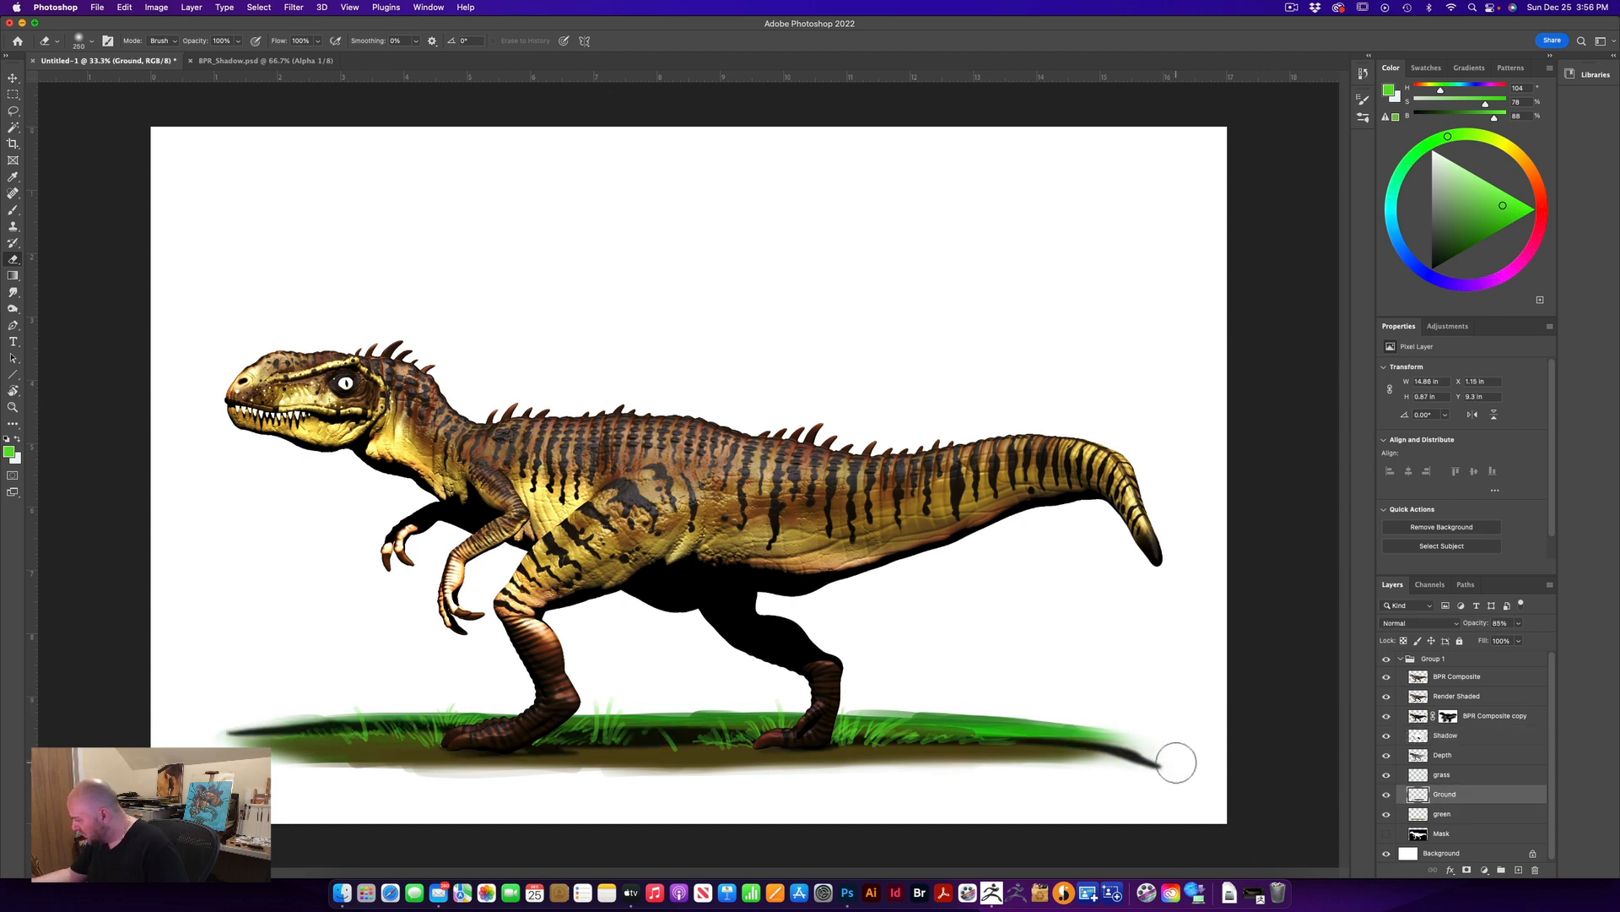
{"action": "mouse_move", "coordinate": [1185, 775]}
{"action": "left_mouse_down"}
{"action": "mouse_move", "coordinate": [1147, 760]}
{"action": "mouse_move", "coordinate": [1096, 777]}
{"action": "left_mouse_up"}
{"action": "mouse_move", "coordinate": [211, 735]}
{"action": "left_mouse_down"}
{"action": "mouse_move", "coordinate": [169, 730]}
{"action": "mouse_move", "coordinate": [307, 751]}
{"action": "mouse_move", "coordinate": [202, 734]}
{"action": "left_mouse_up"}
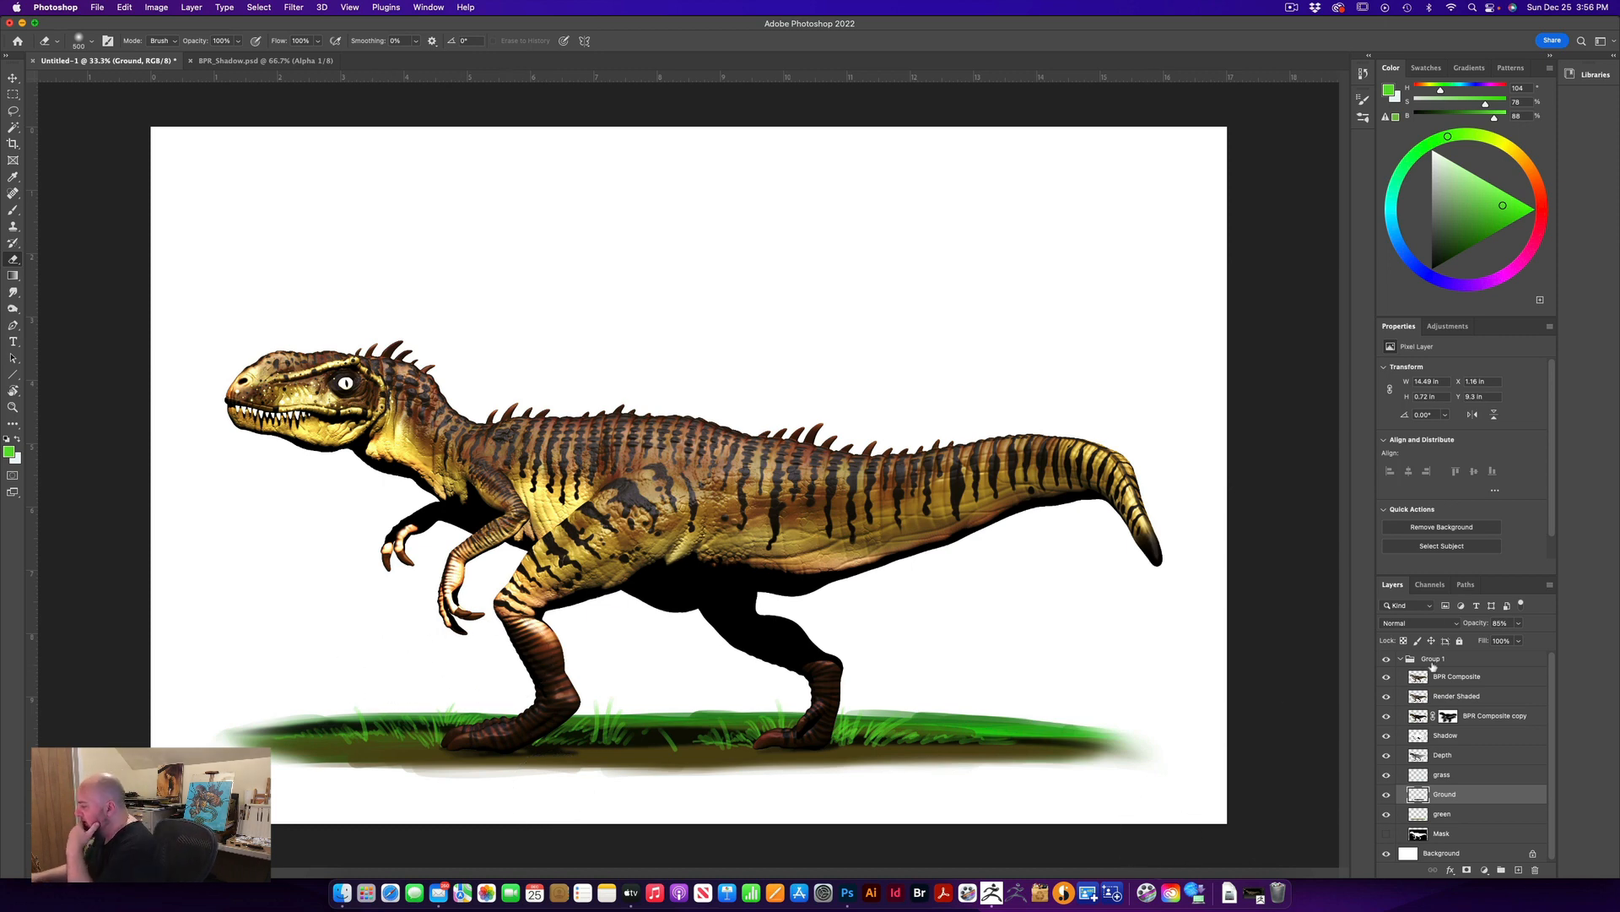
Collapse Group 1 and nudge it slightly up and left, then close the BPR_Shadow.psd document
{"action": "left_click", "coordinate": [1396, 661]}
{"action": "left_click", "coordinate": [1401, 659]}
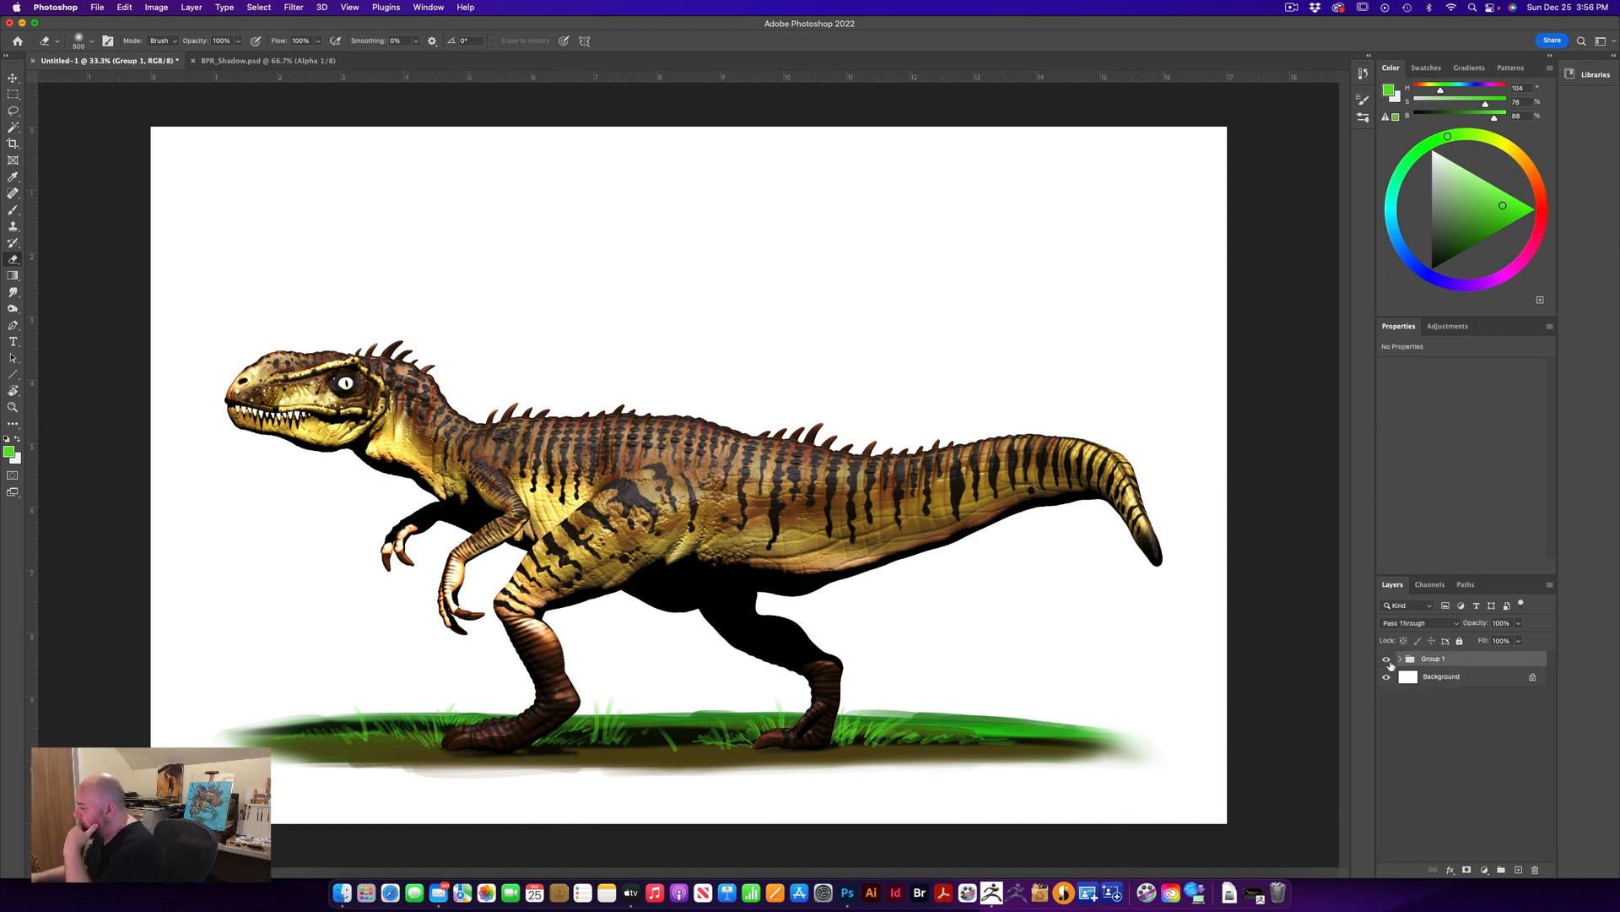
{"action": "left_click", "coordinate": [1386, 659]}
{"action": "left_click", "coordinate": [1386, 660]}
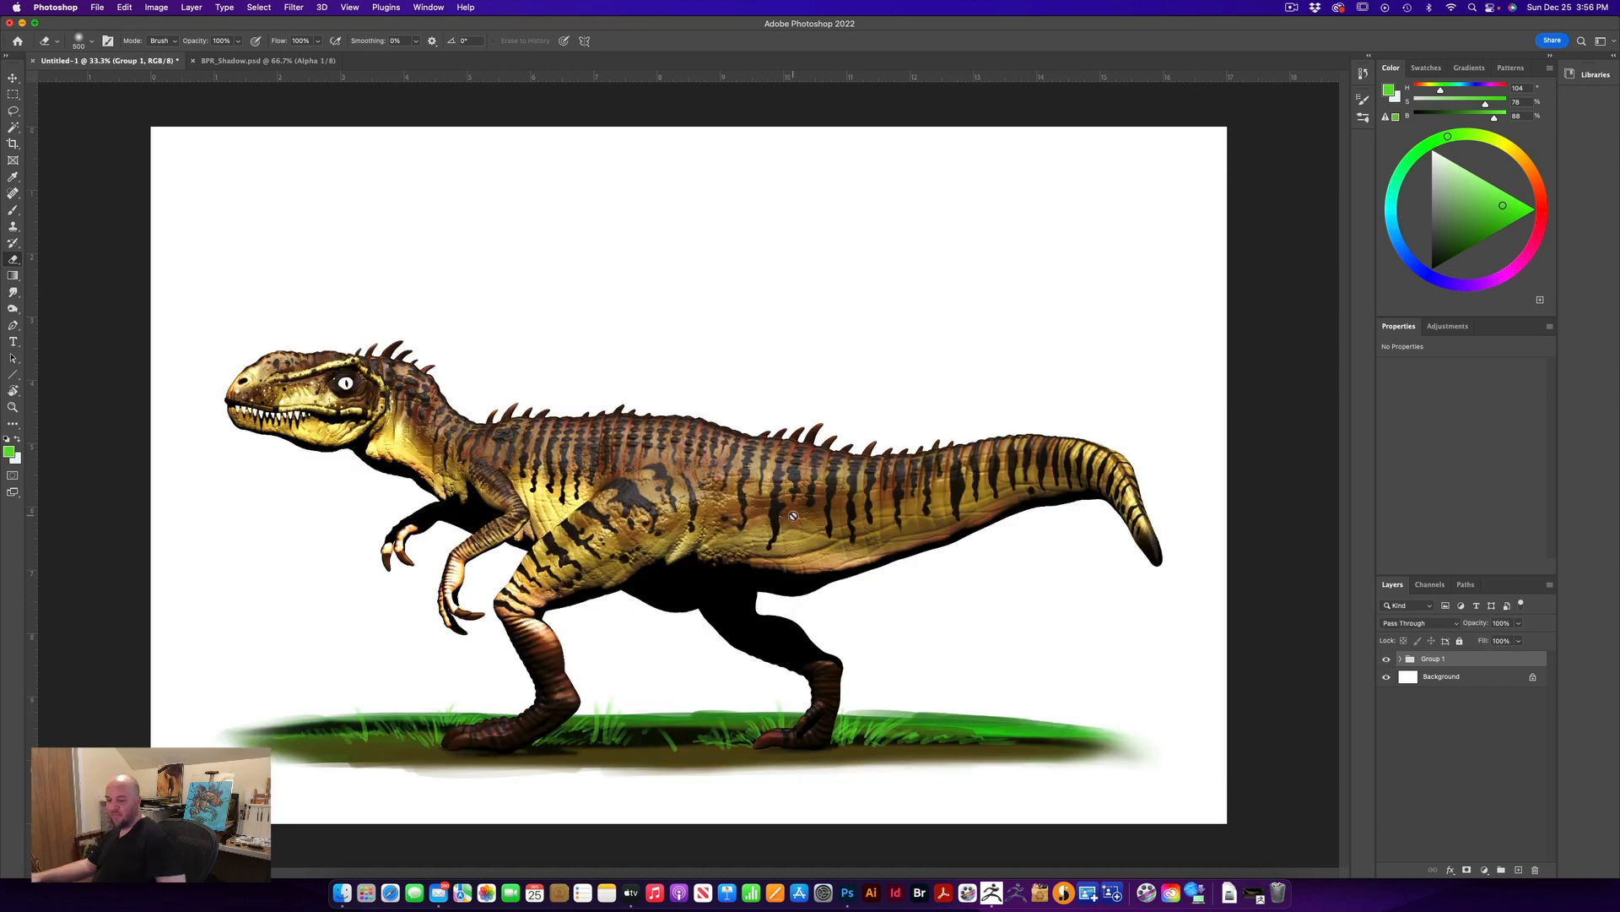
{"action": "left_click", "coordinate": [12, 78]}
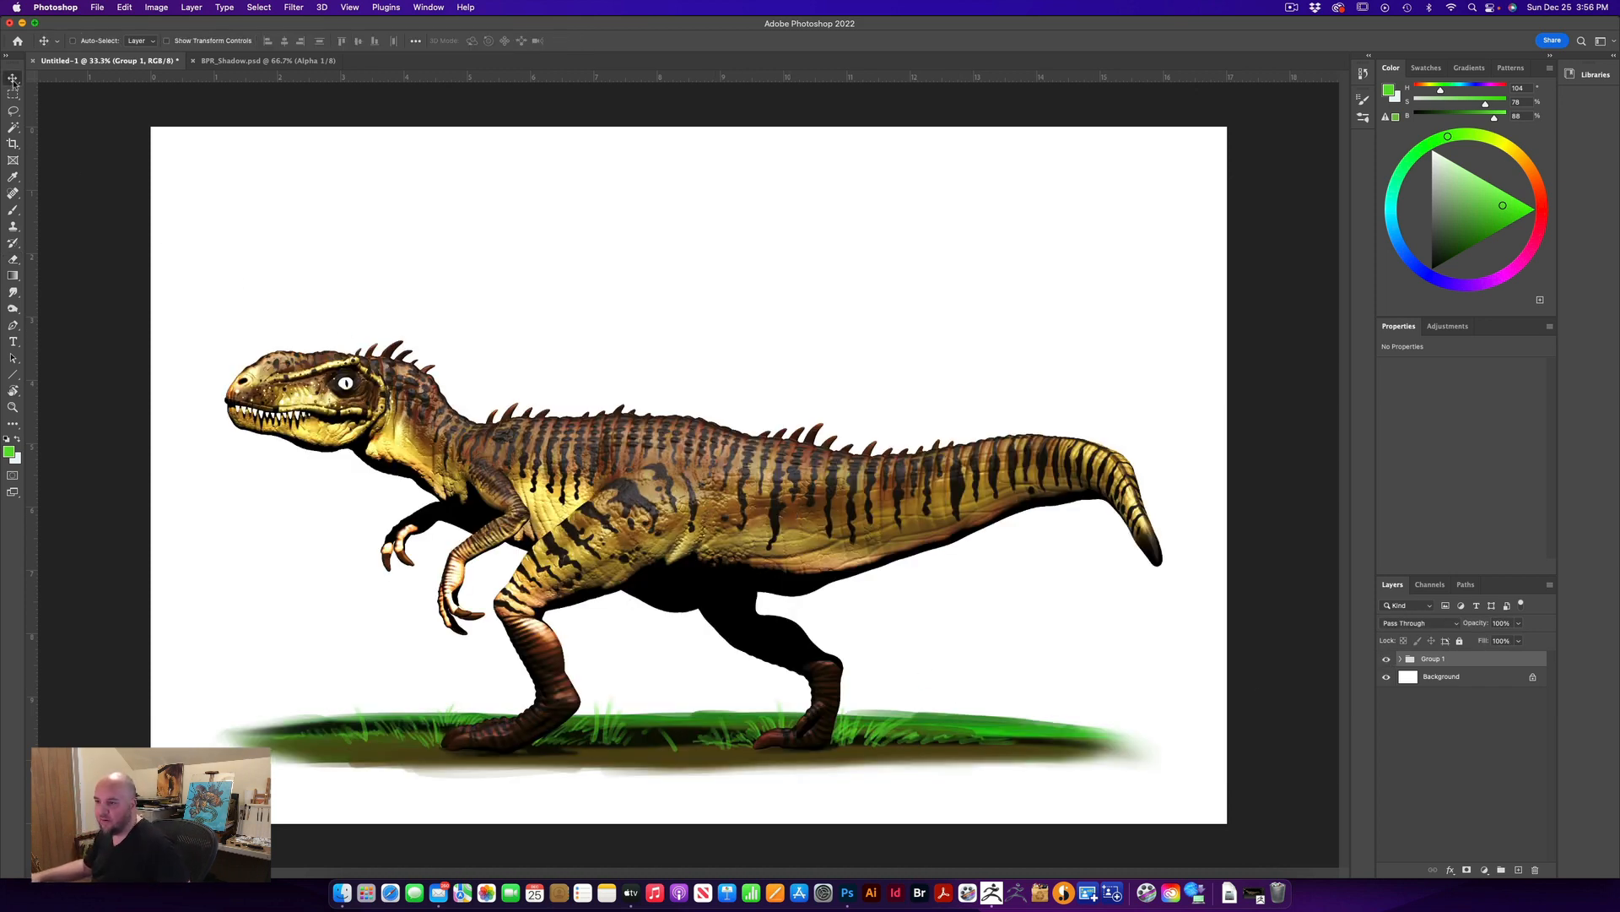
{"action": "left_click_drag", "start_coordinate": [615, 494], "coordinate": [610, 491]}
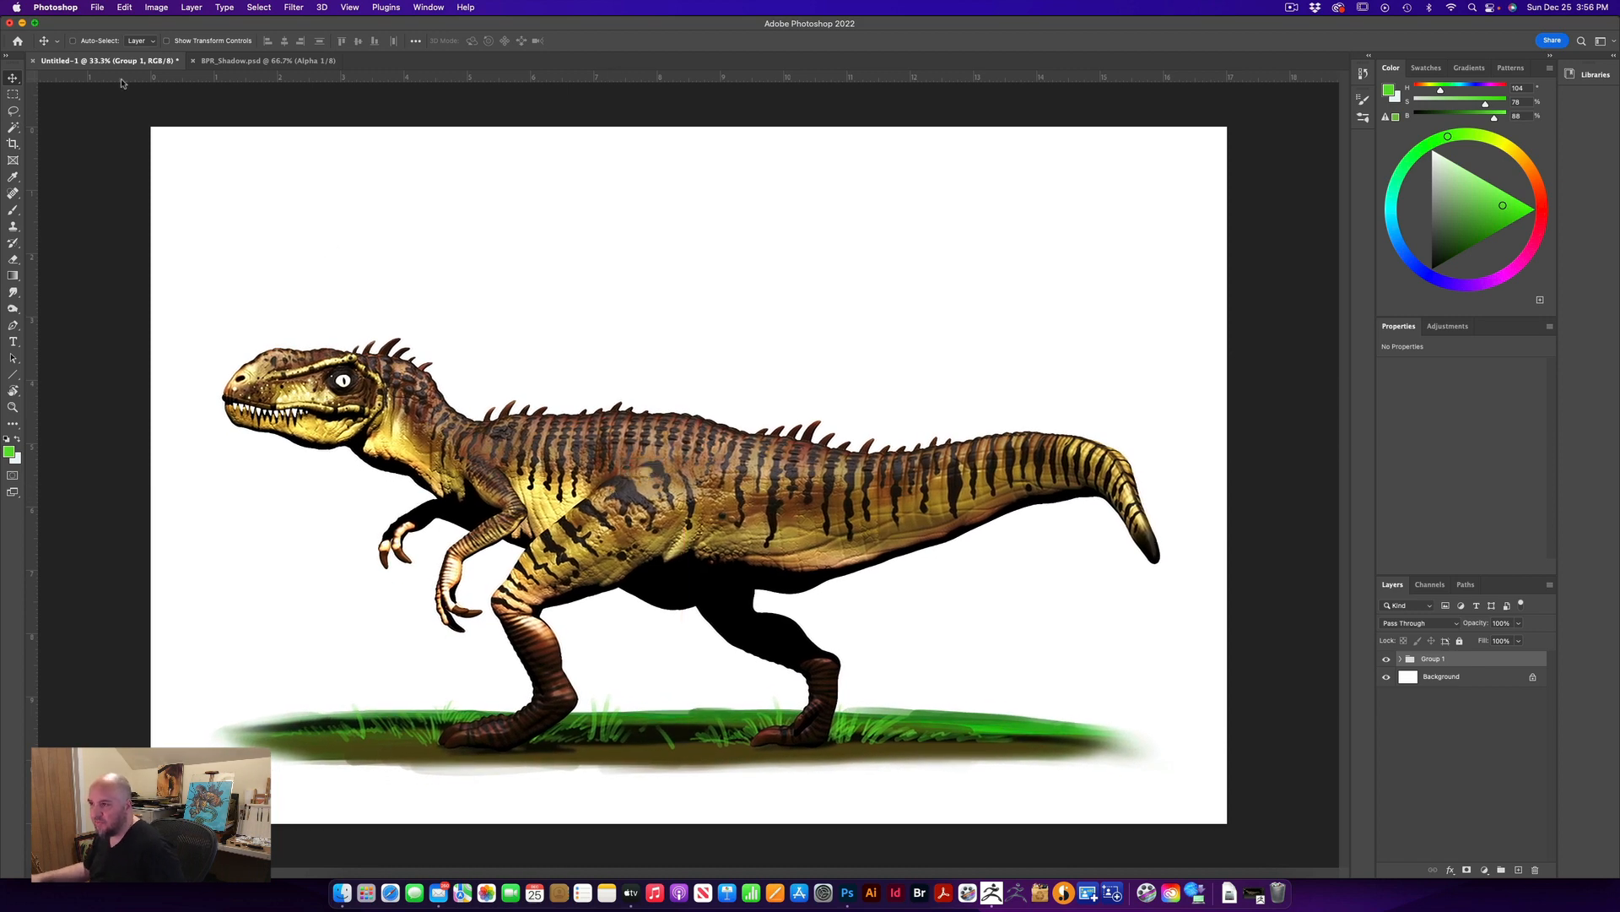
{"action": "left_click", "coordinate": [203, 66]}
{"action": "left_click", "coordinate": [192, 61]}
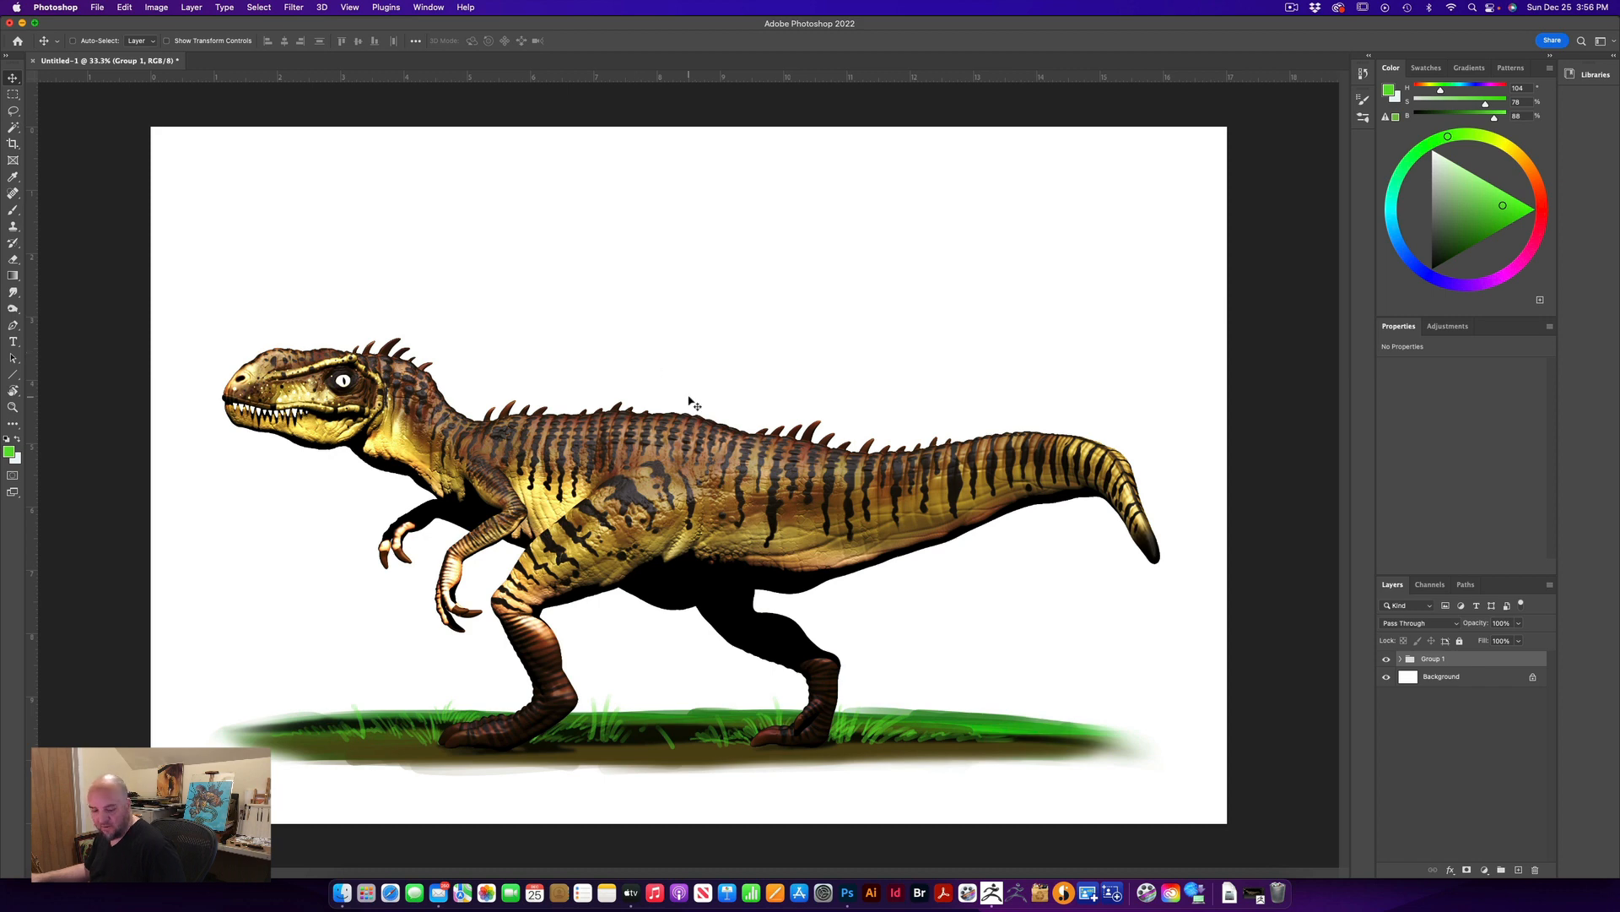
Scale Group 1 down proportionally to about 96% and shift it slightly right on the page
{"action": "key", "text": "super+t"}
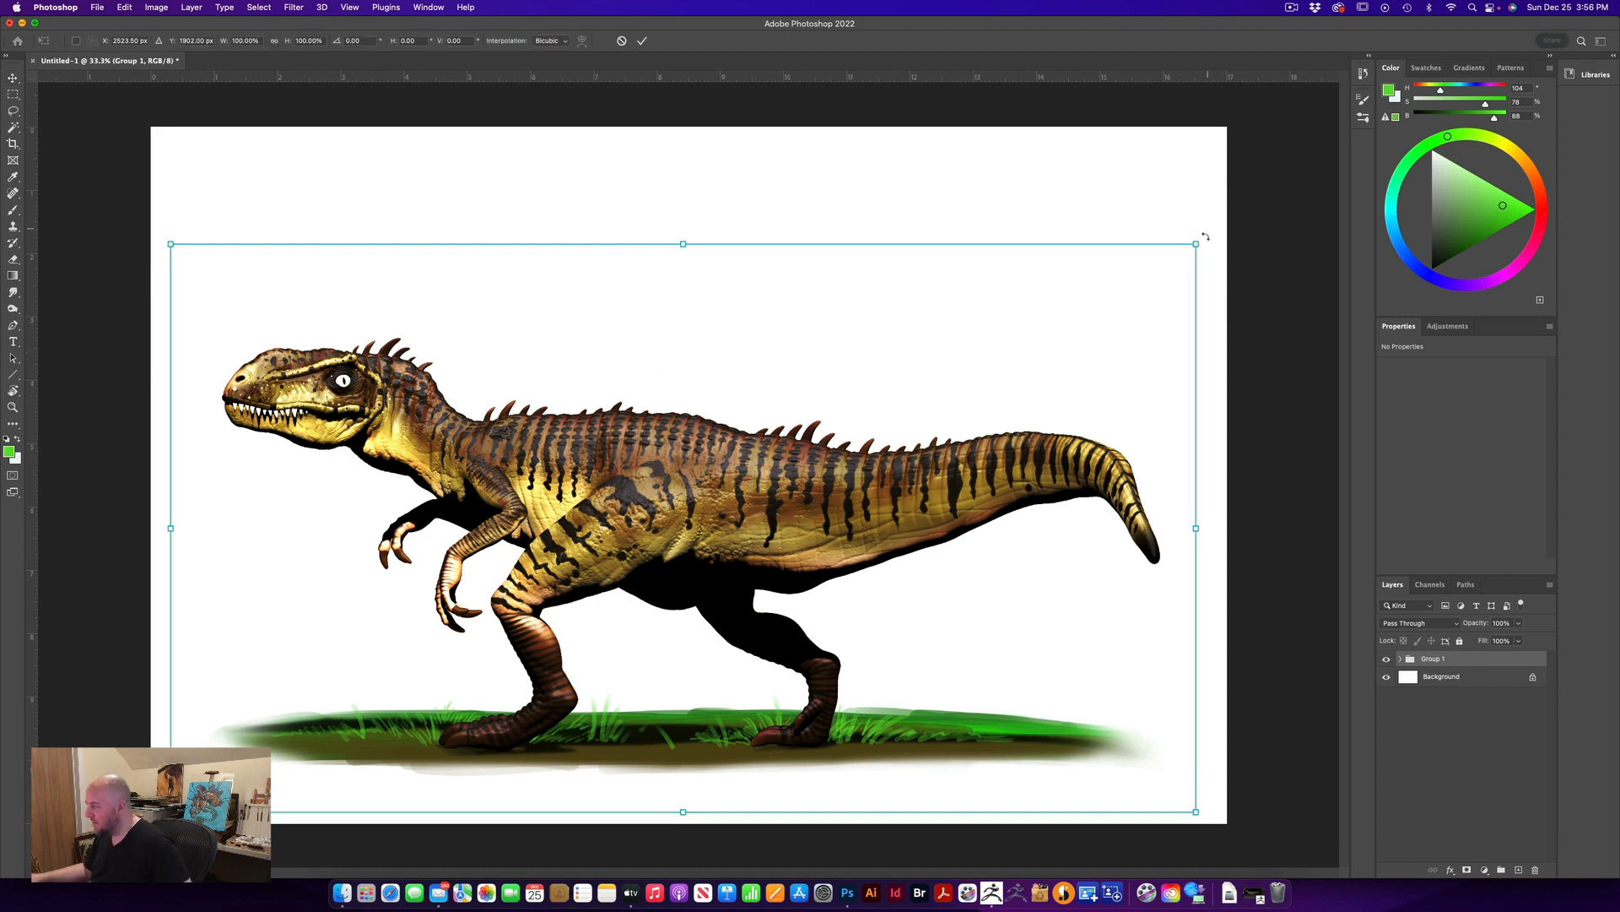
{"action": "left_click_drag", "start_coordinate": [1199, 243], "coordinate": [1152, 268]}
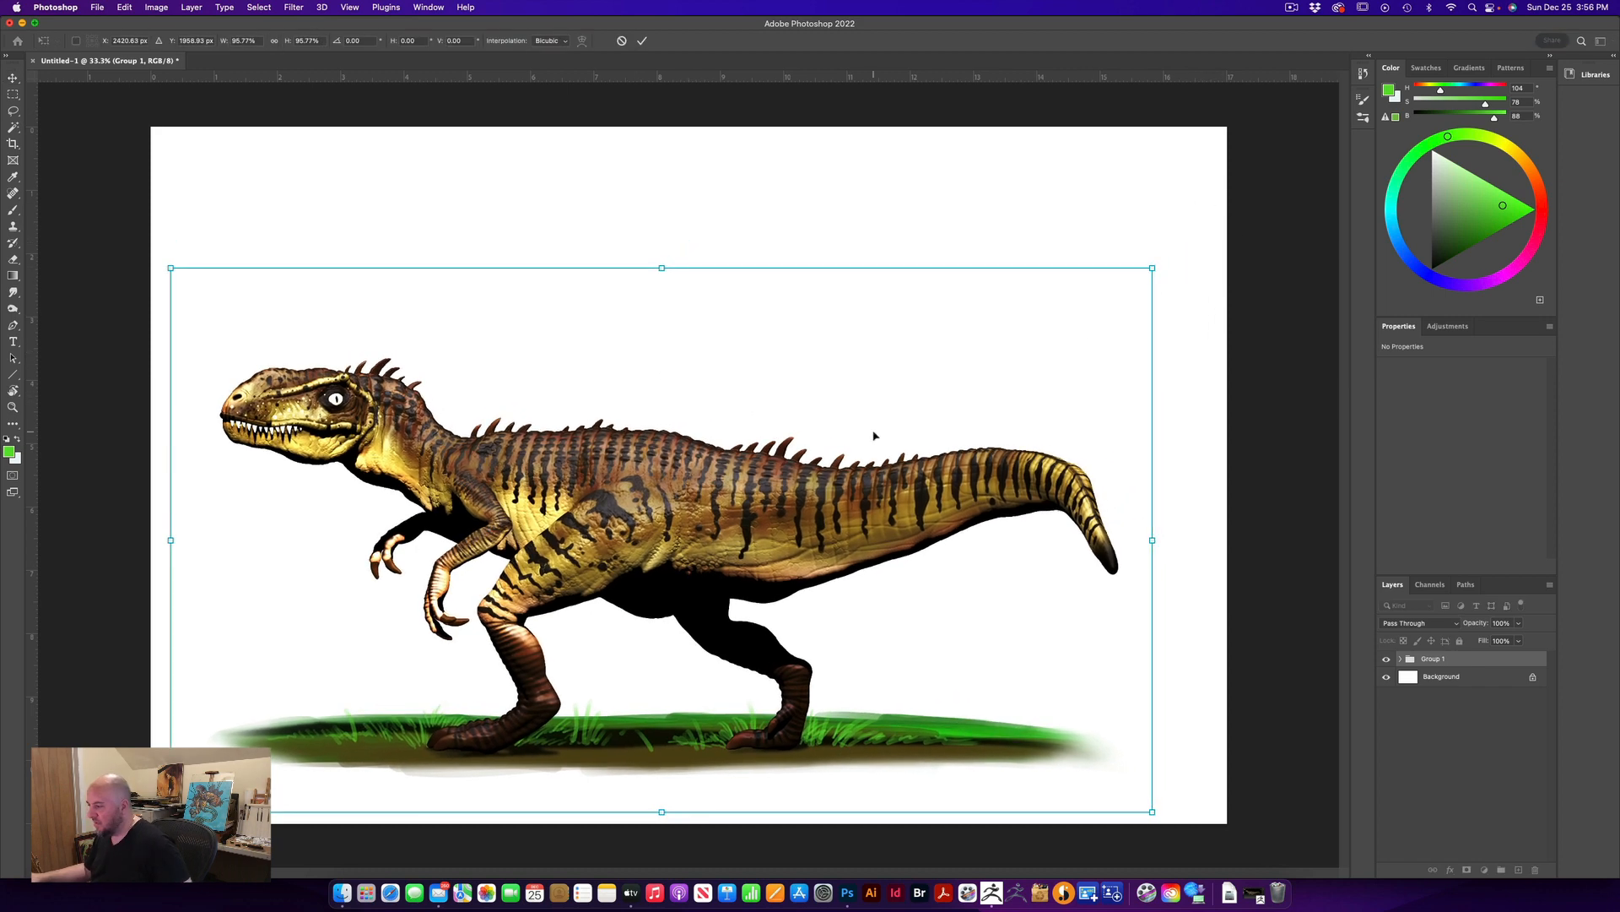
{"action": "left_click_drag", "start_coordinate": [799, 485], "coordinate": [821, 487]}
{"action": "key", "text": "Return"}
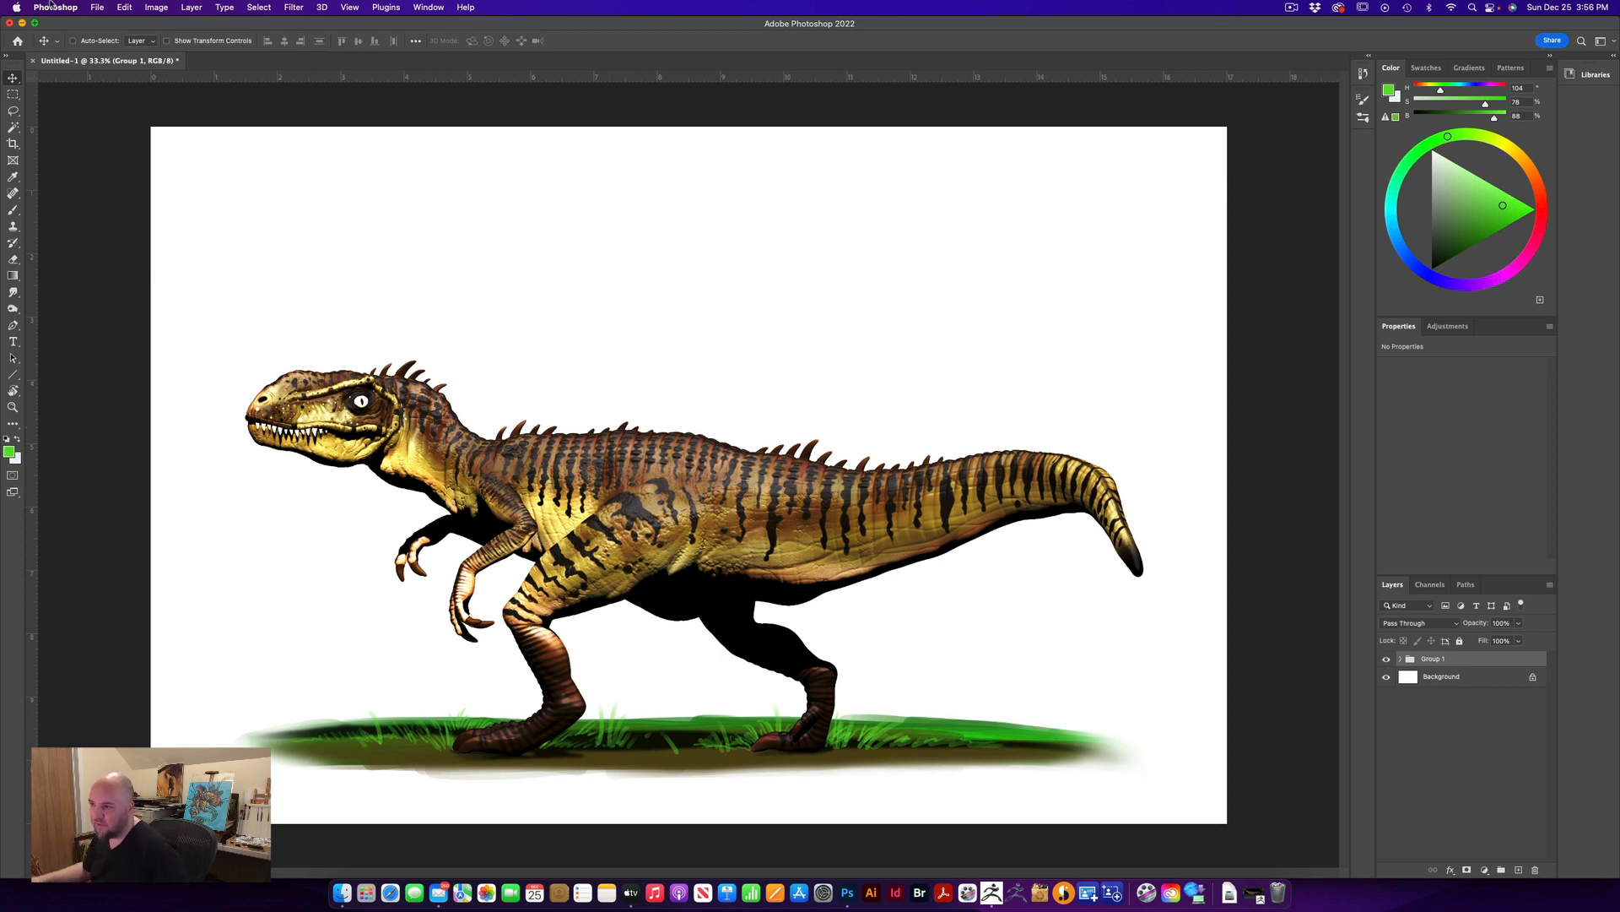
Save the document on the computer as "Dino Page.psd" in Photoshop format in the Desktop's Donisaur folder
{"action": "left_click", "coordinate": [97, 7]}
{"action": "left_click", "coordinate": [119, 140]}
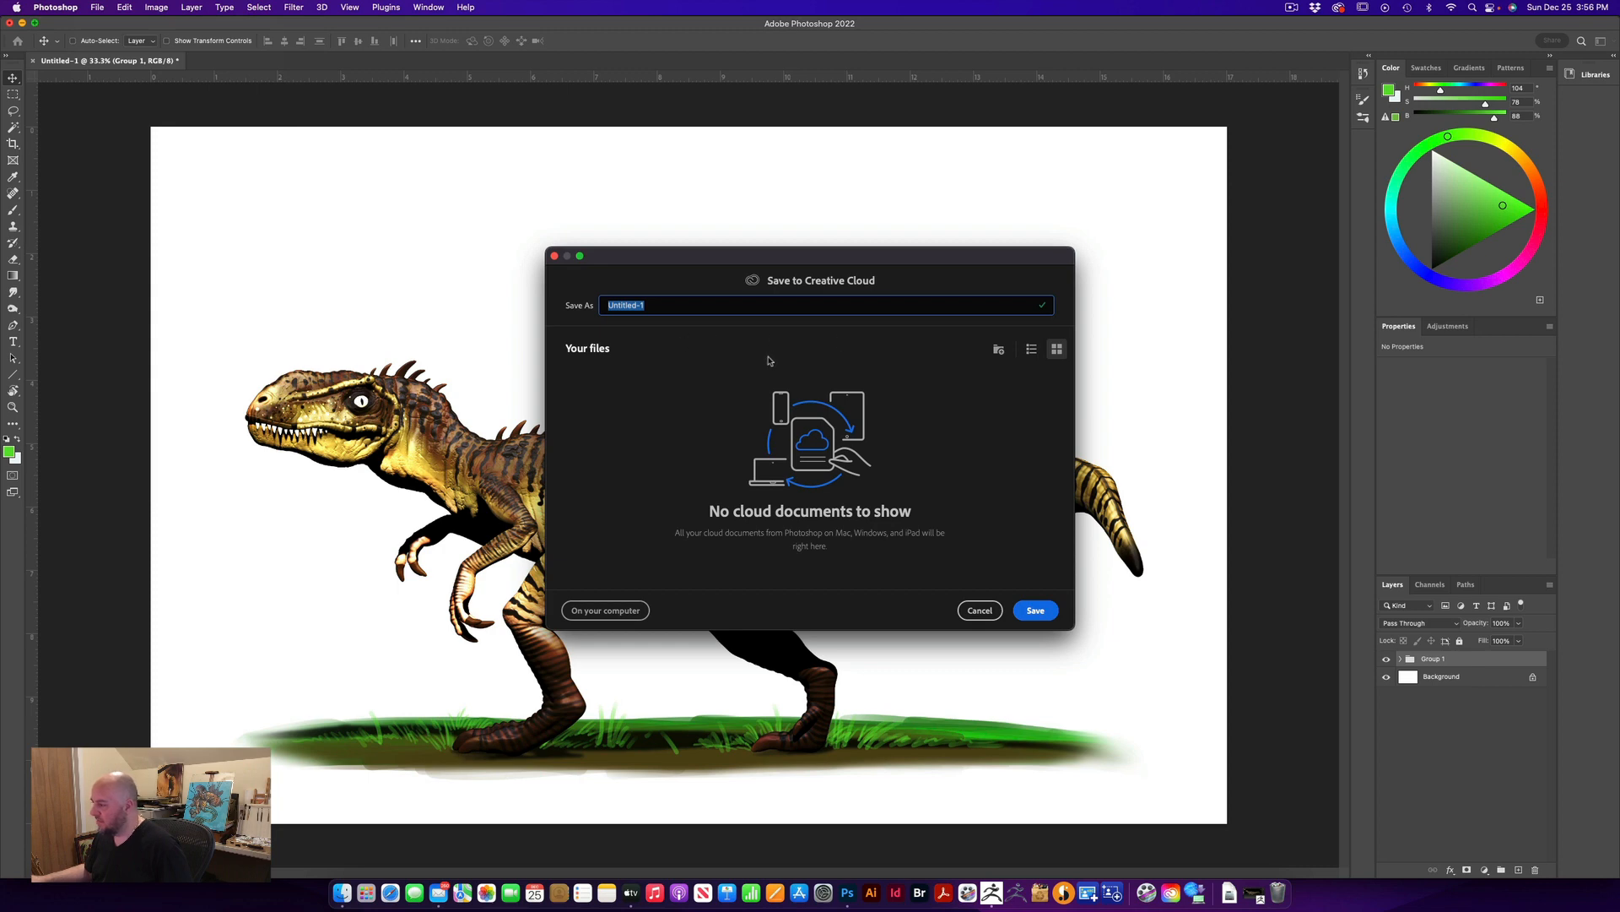
{"action": "left_click", "coordinate": [594, 605]}
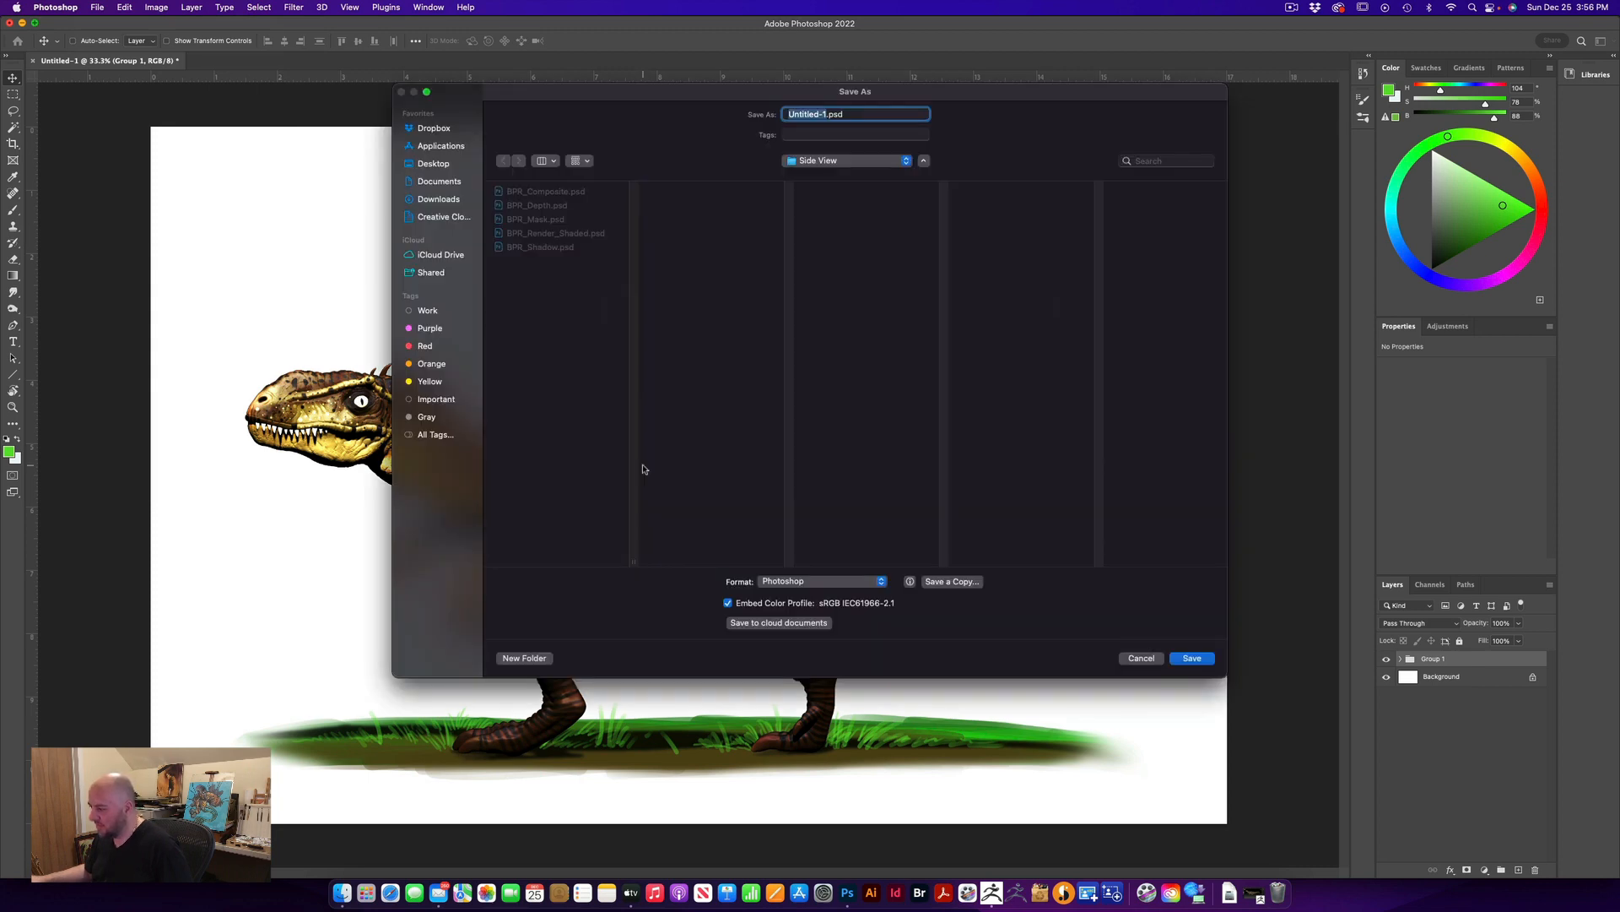
{"action": "left_click", "coordinate": [409, 165]}
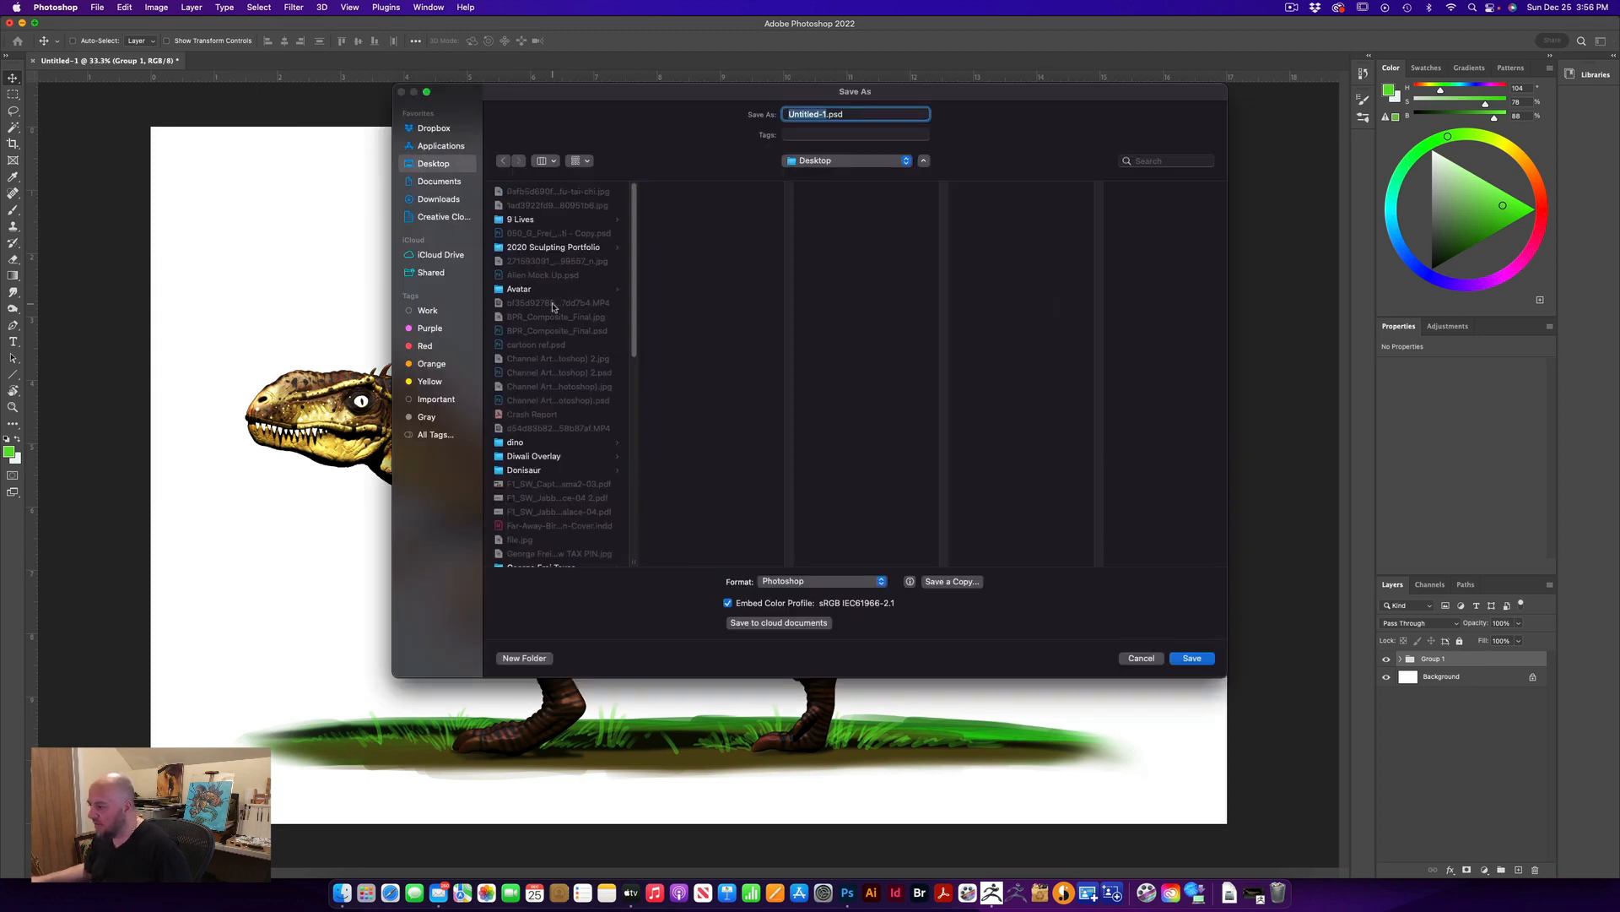
{"action": "left_click", "coordinate": [498, 473]}
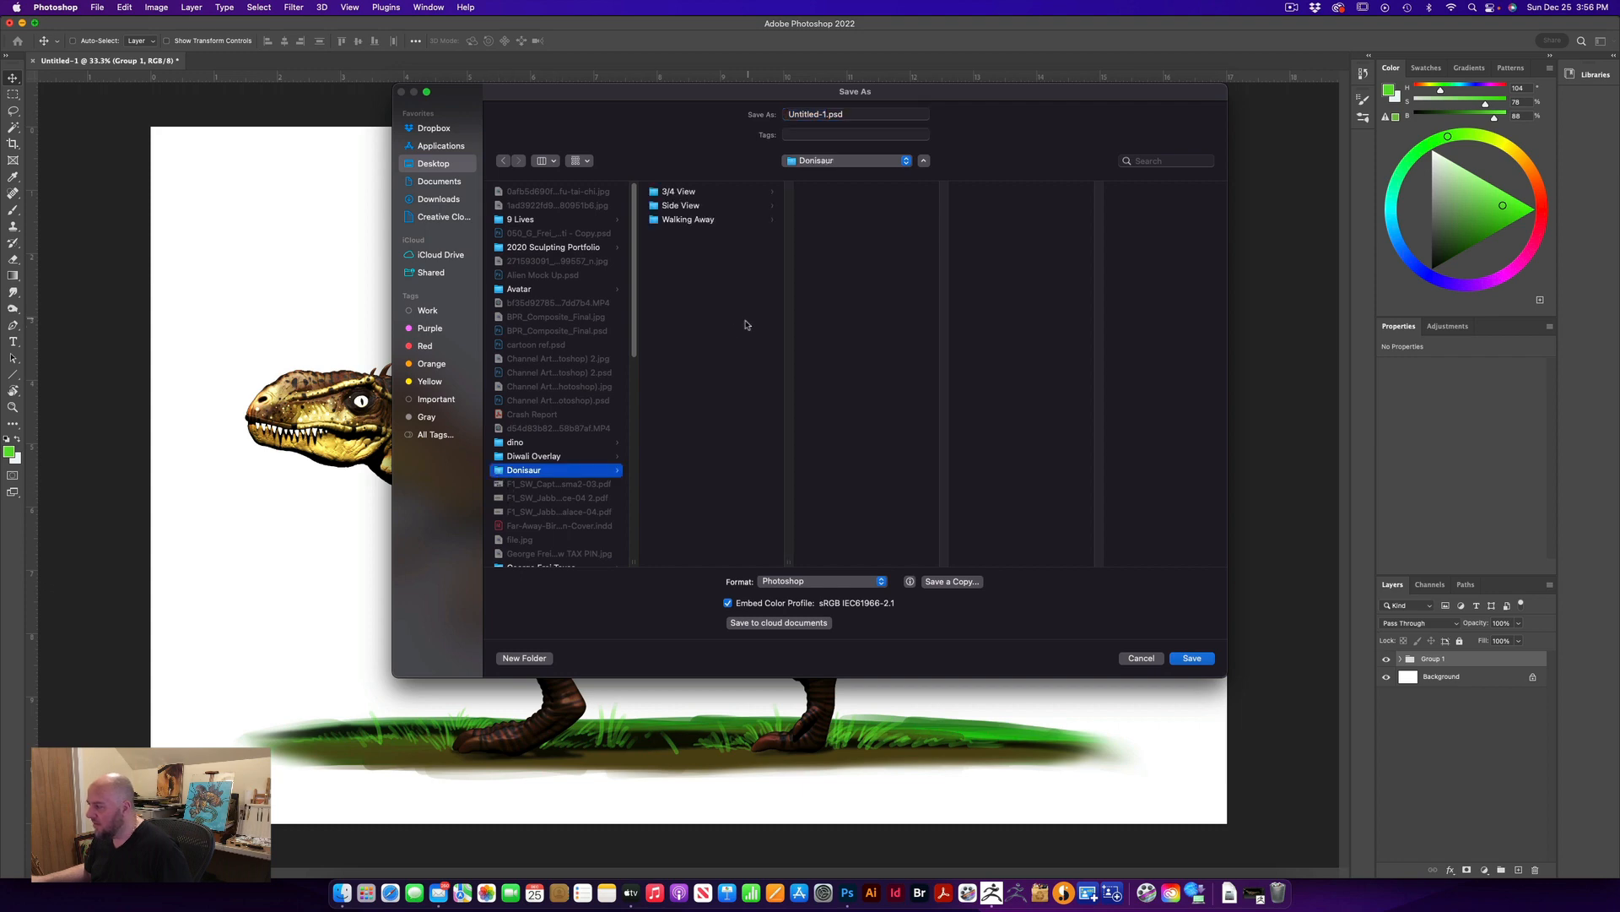
{"action": "left_click", "coordinate": [826, 113]}
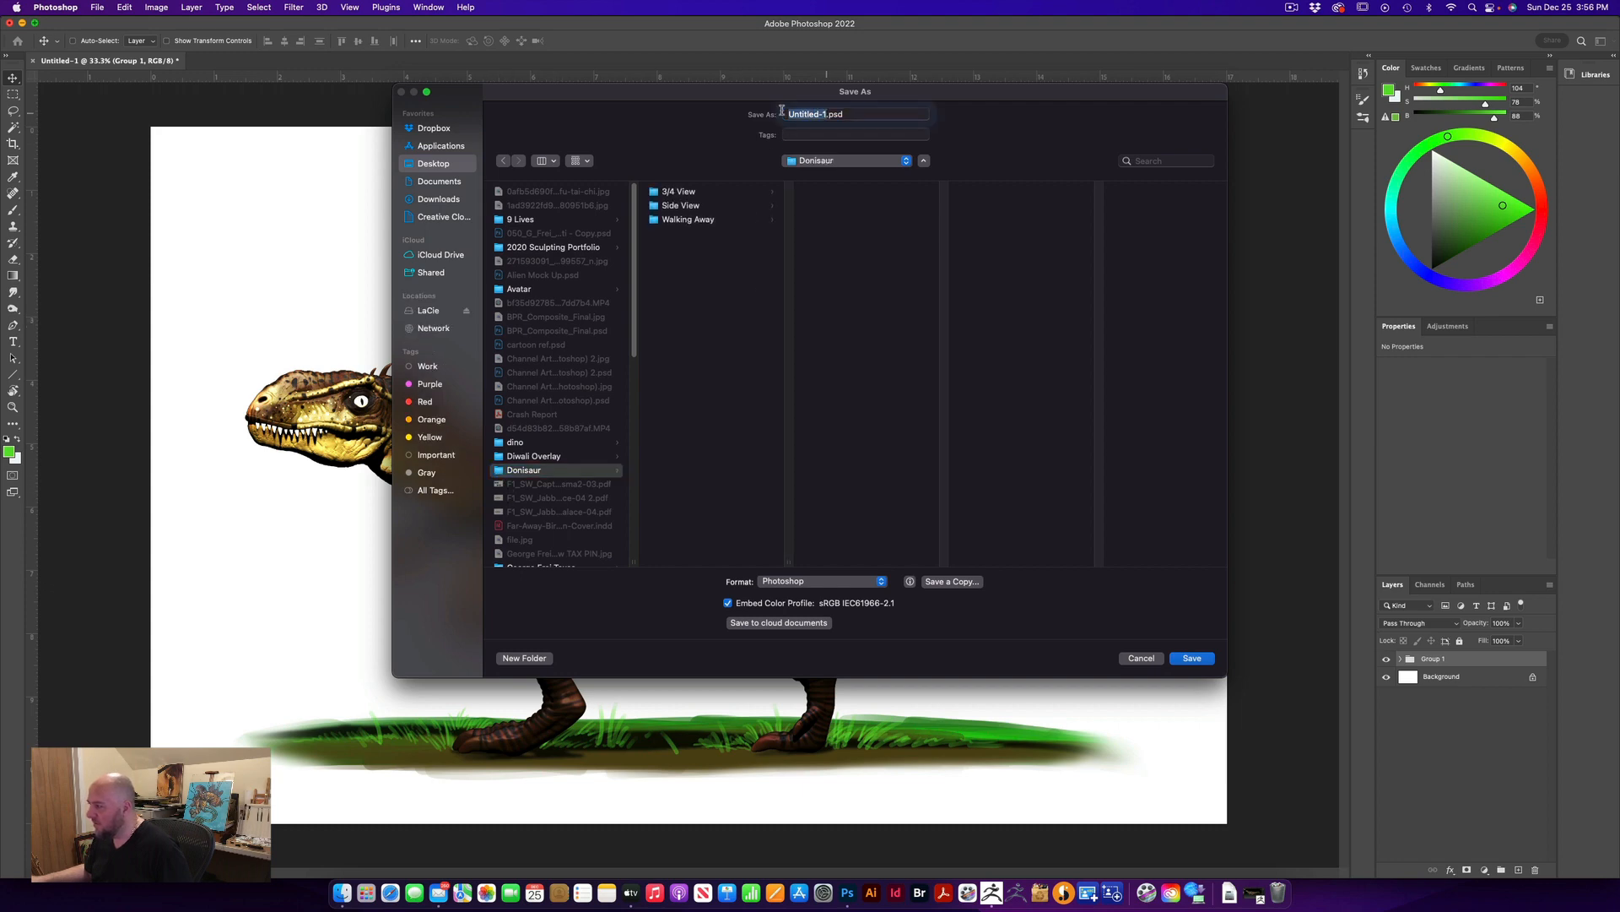
{"action": "type", "text": "Din"}
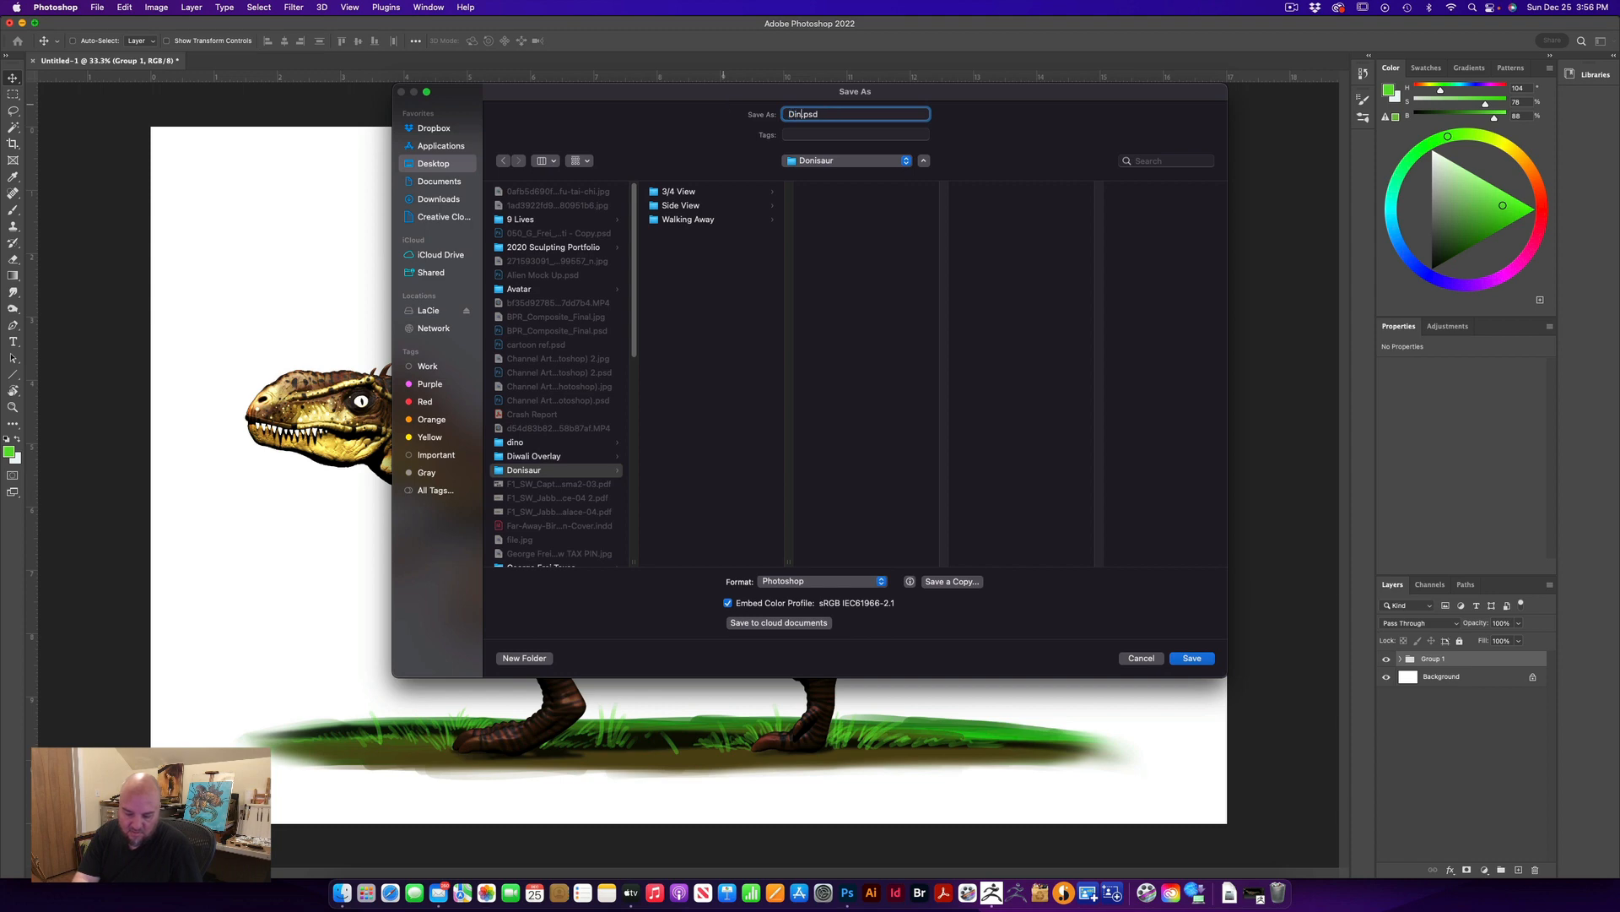
{"action": "type", "text": "o Page"}
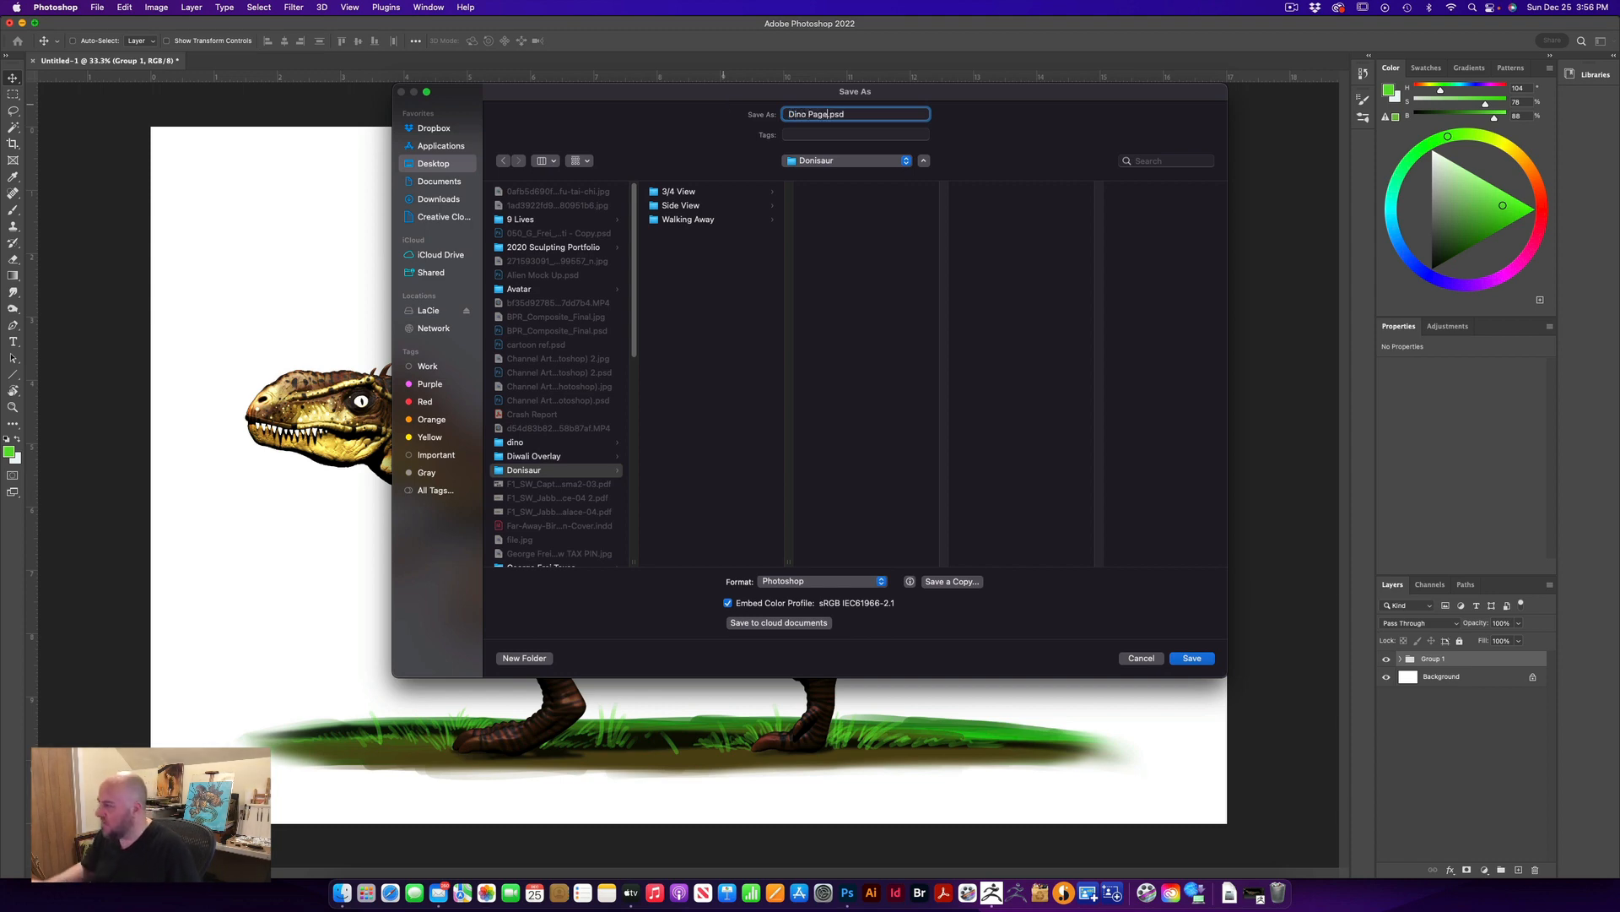
{"action": "left_click", "coordinate": [1190, 658]}
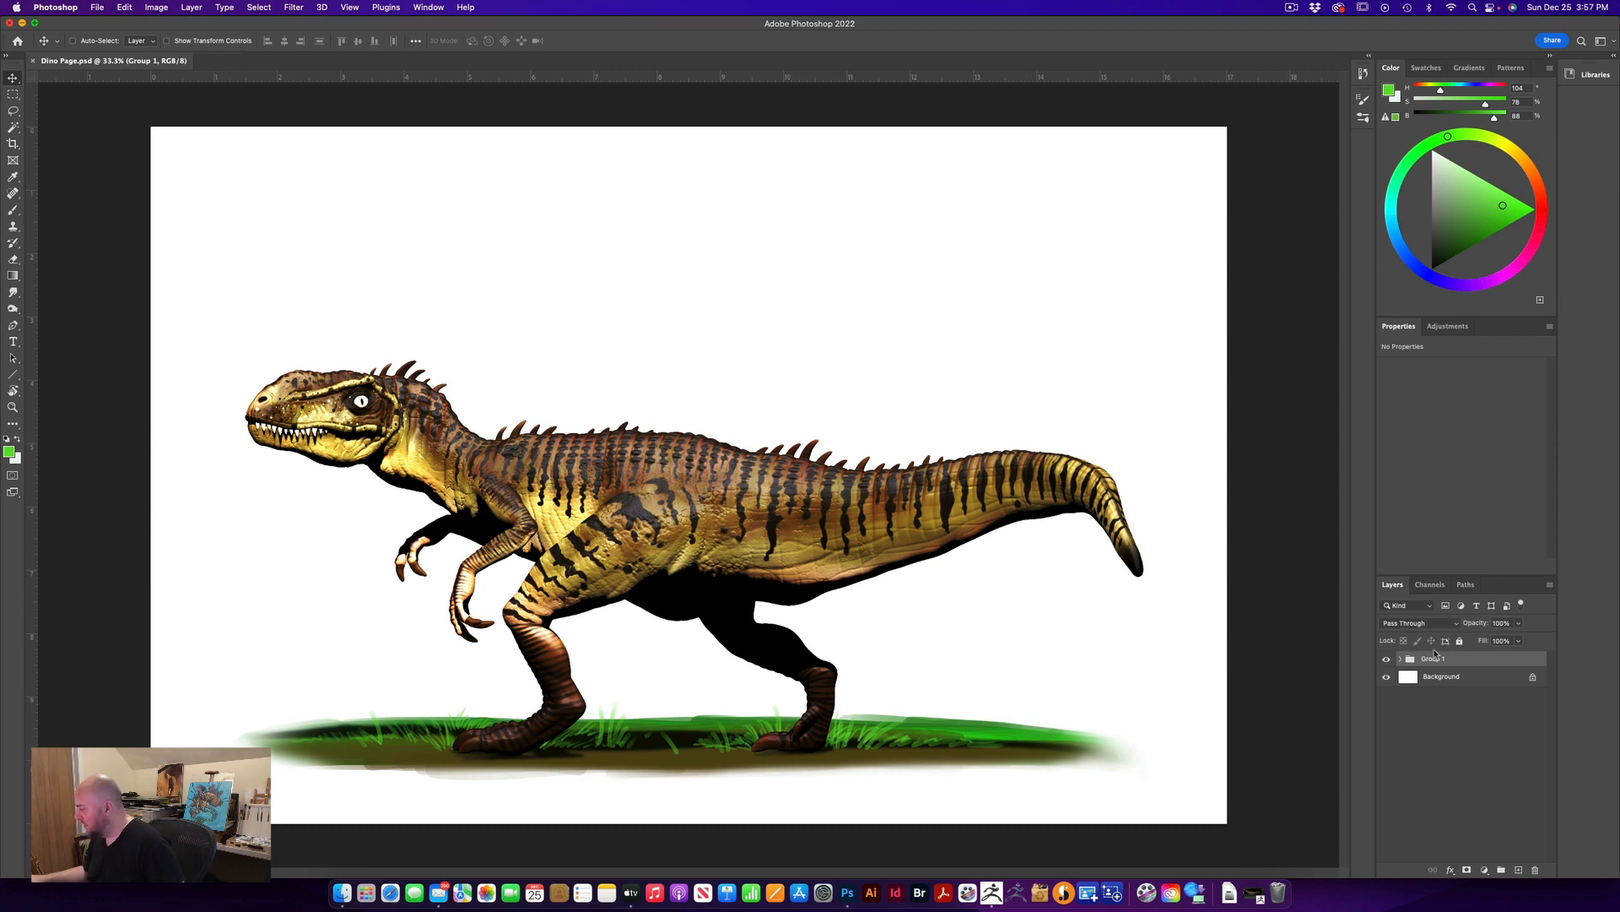
Rename Group 1 as "Side" and add a new, locked group above it
{"action": "type", "text": "Side"}
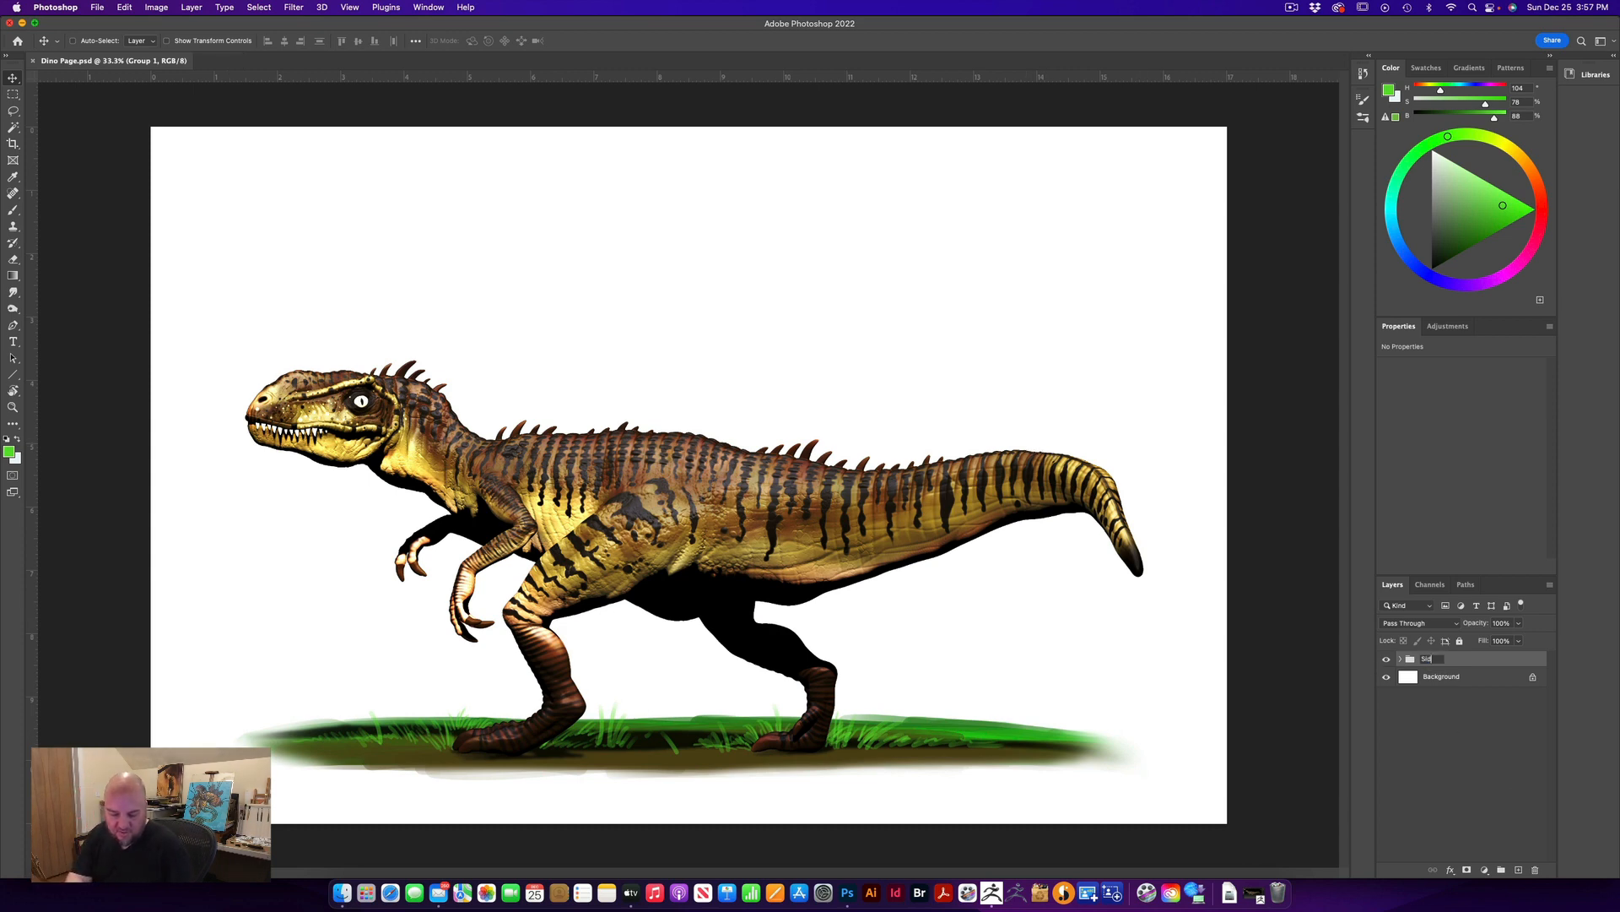
{"action": "key", "text": "Return"}
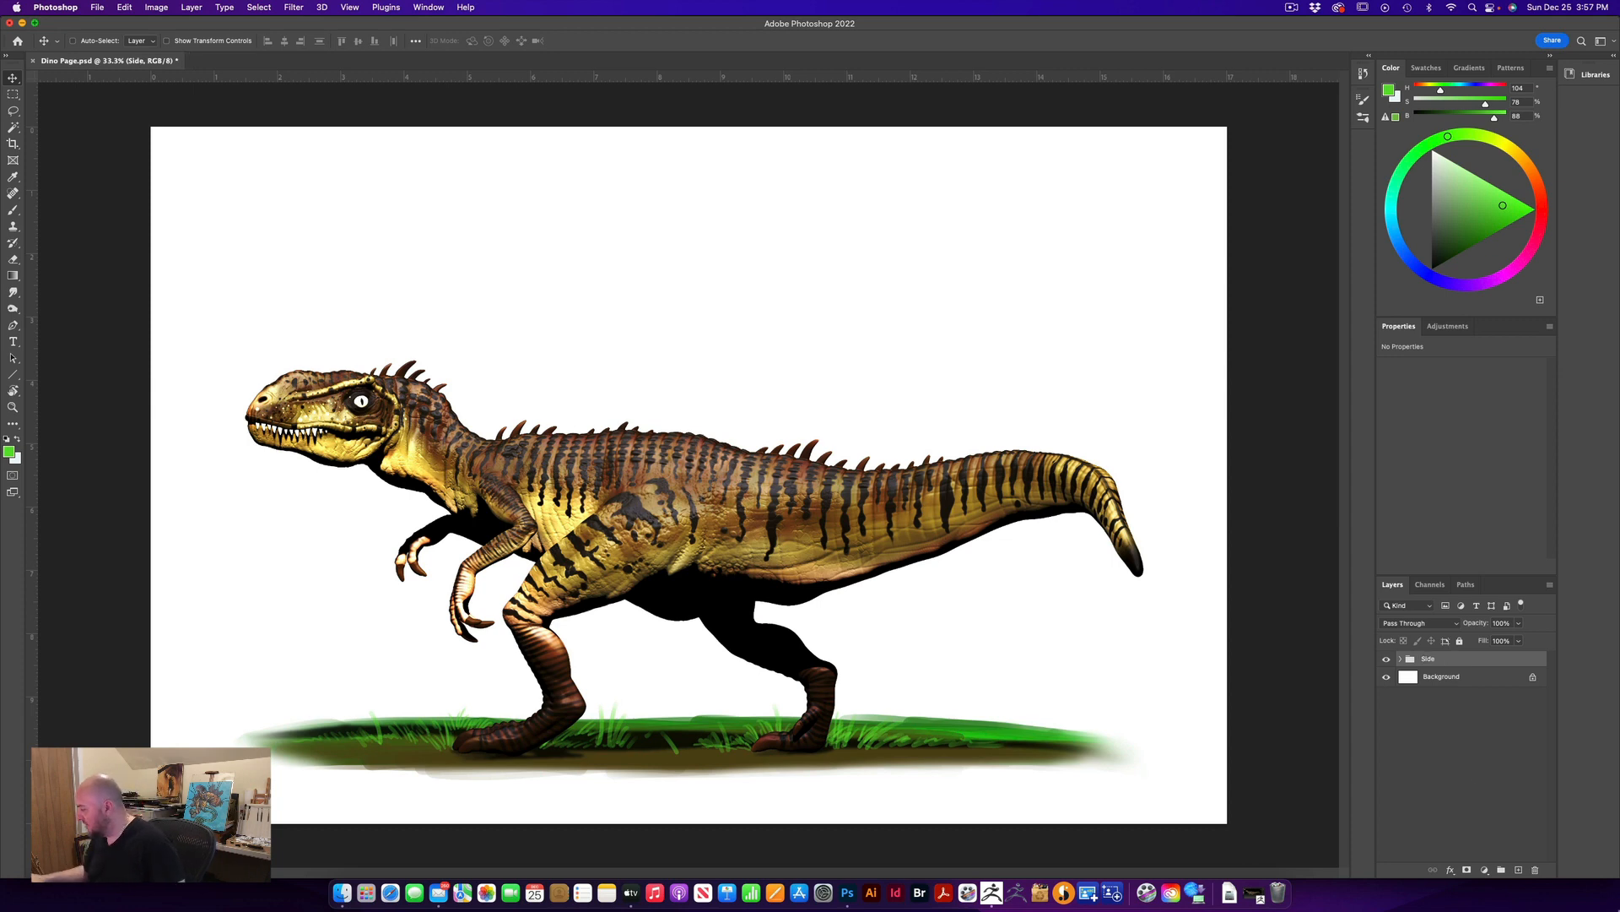
{"action": "left_click", "coordinate": [1502, 869]}
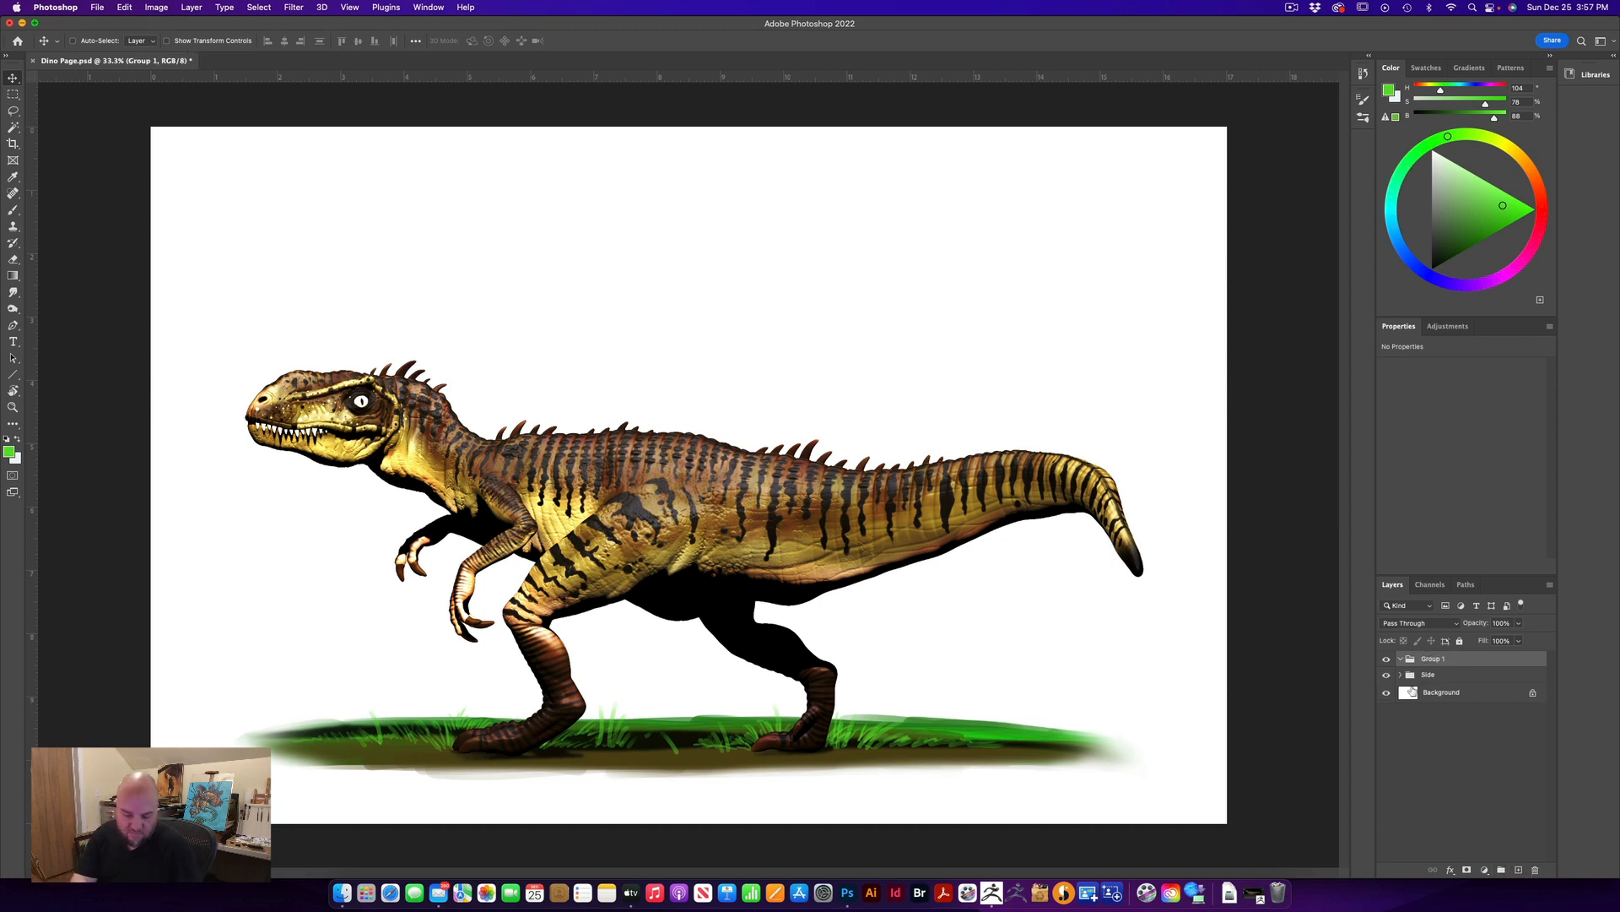
{"action": "key", "text": "super+slash"}
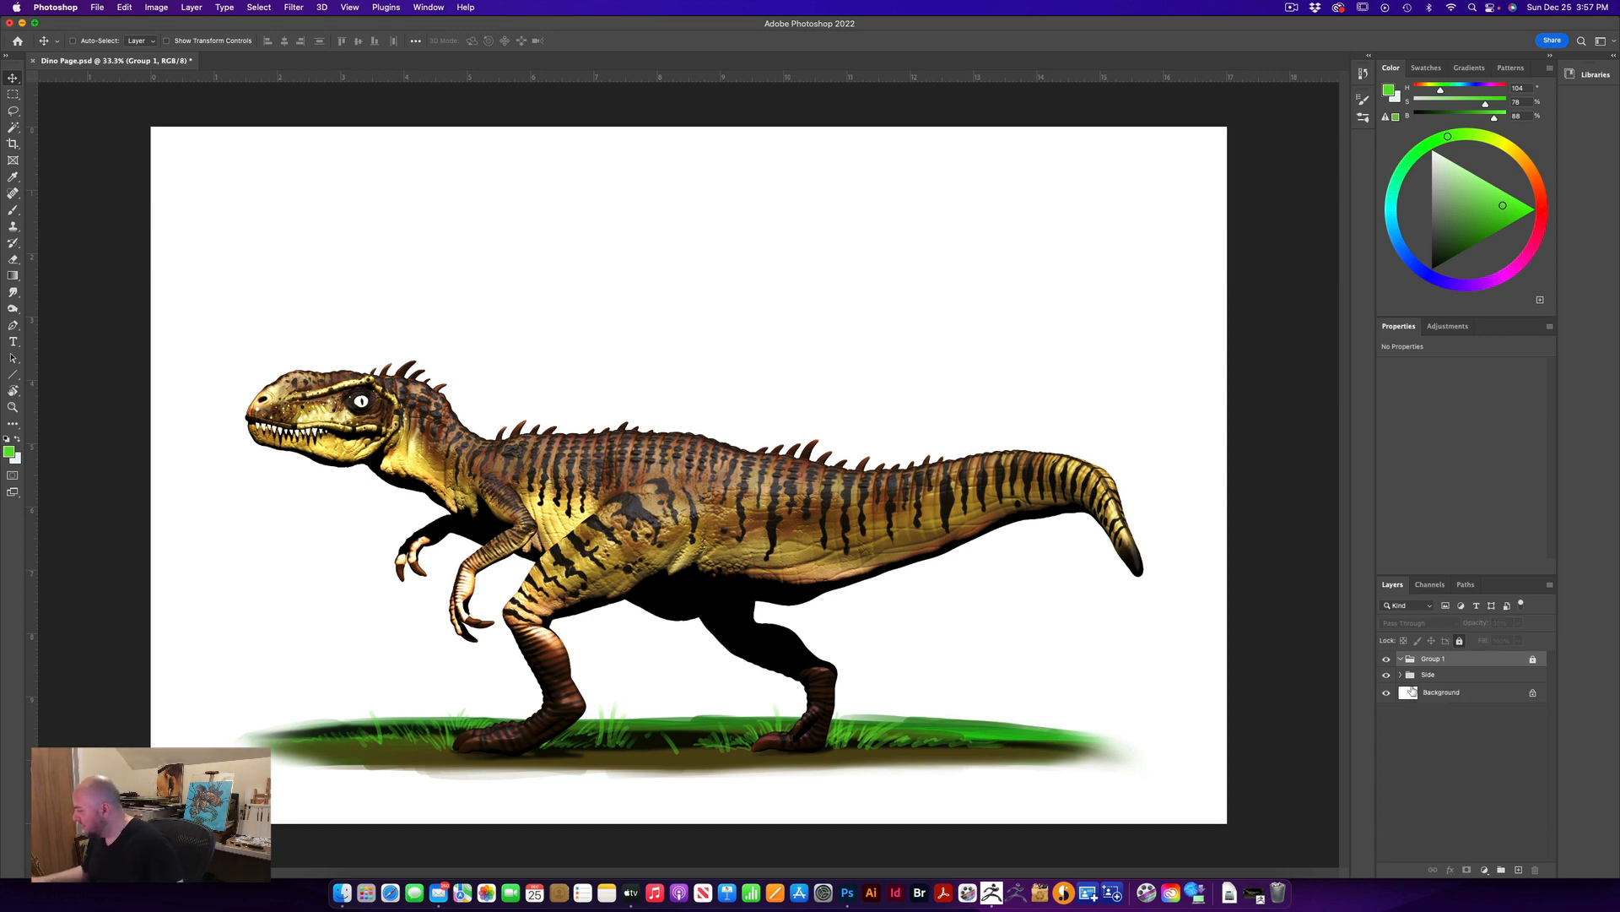
Rename the new group above Side as "3/4"
{"action": "double_click", "coordinate": [1434, 661]}
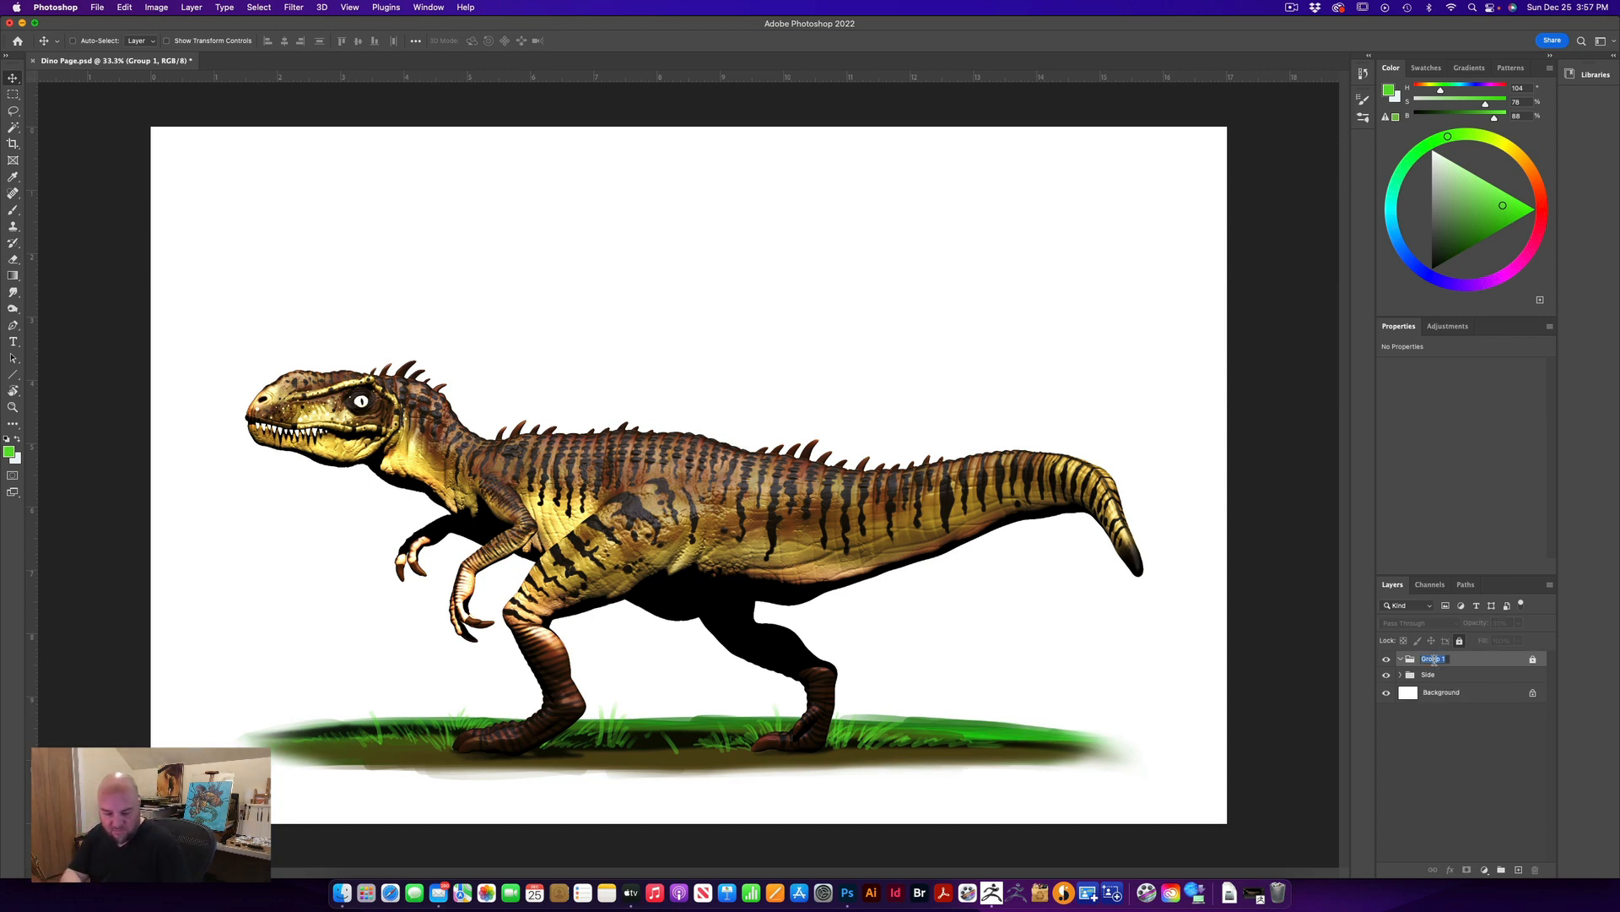
{"action": "type", "text": "3/4"}
{"action": "key", "text": "Return"}
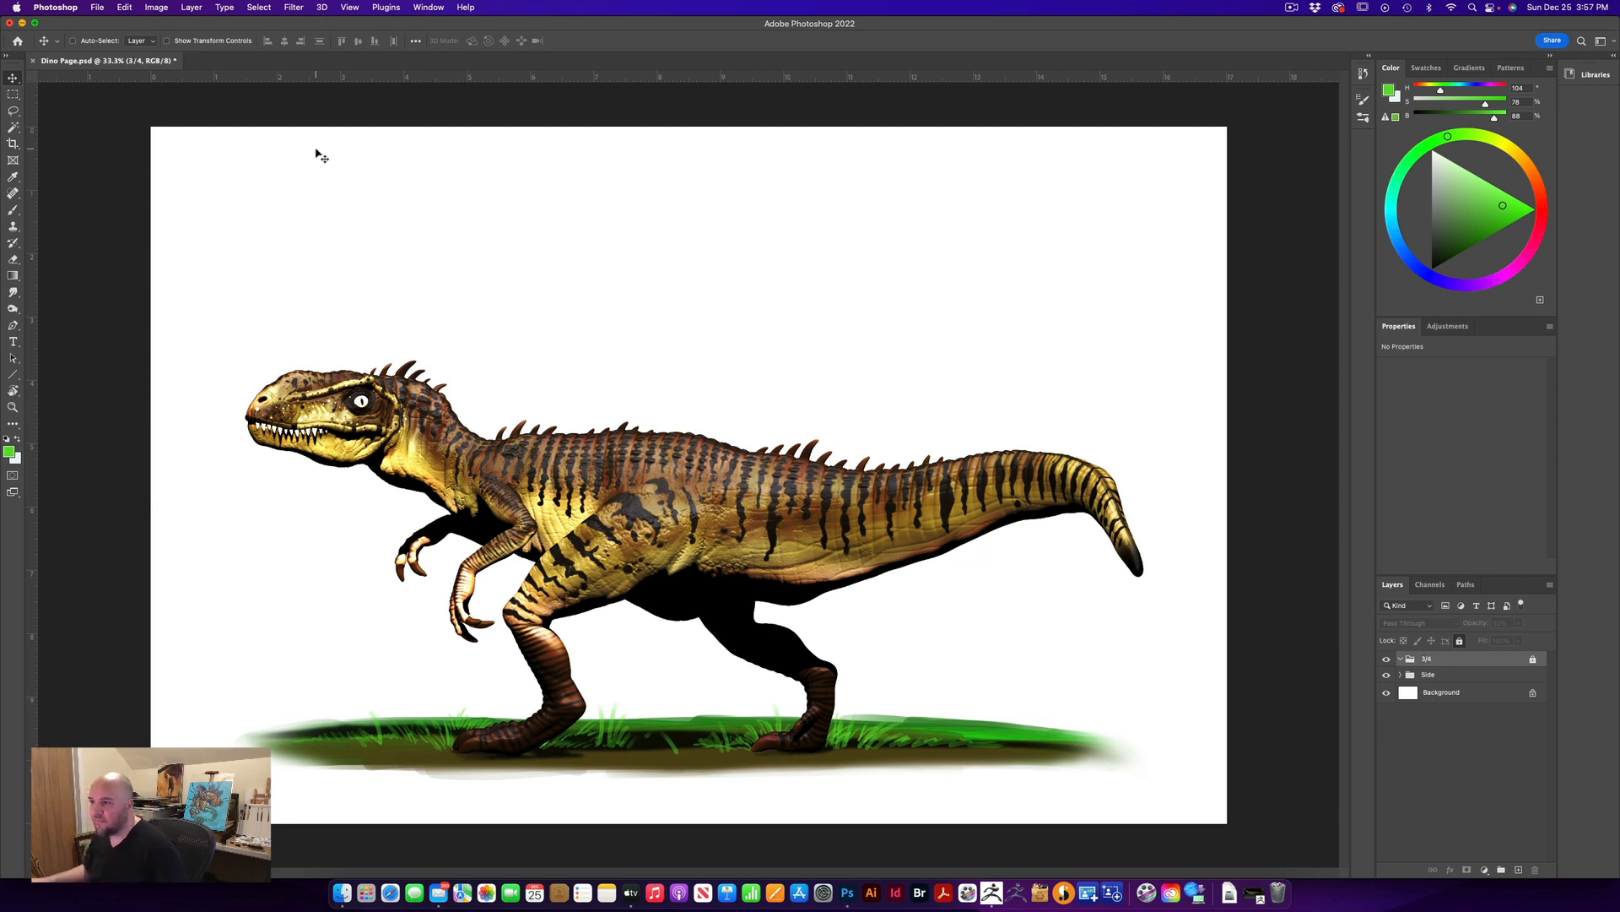
Open all five BPR render files, from BPR_Composite.psd to BPR_Shadow.psd, from the Donisaur folder's 3/4 View subfolder
{"action": "left_click", "coordinate": [94, 7]}
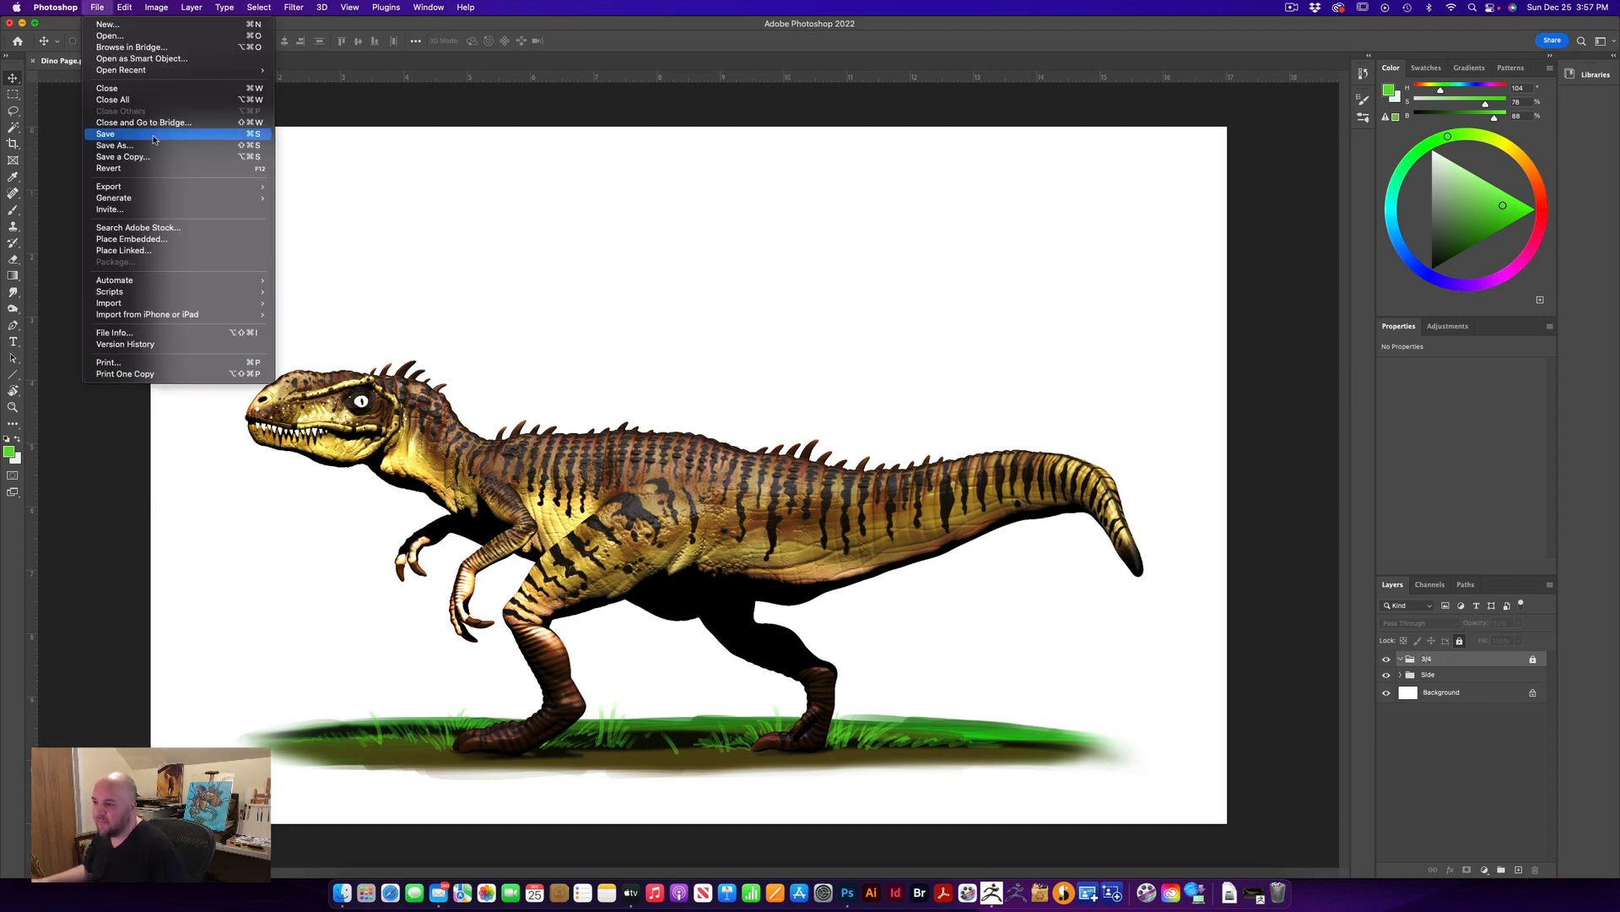
{"action": "left_click", "coordinate": [109, 36]}
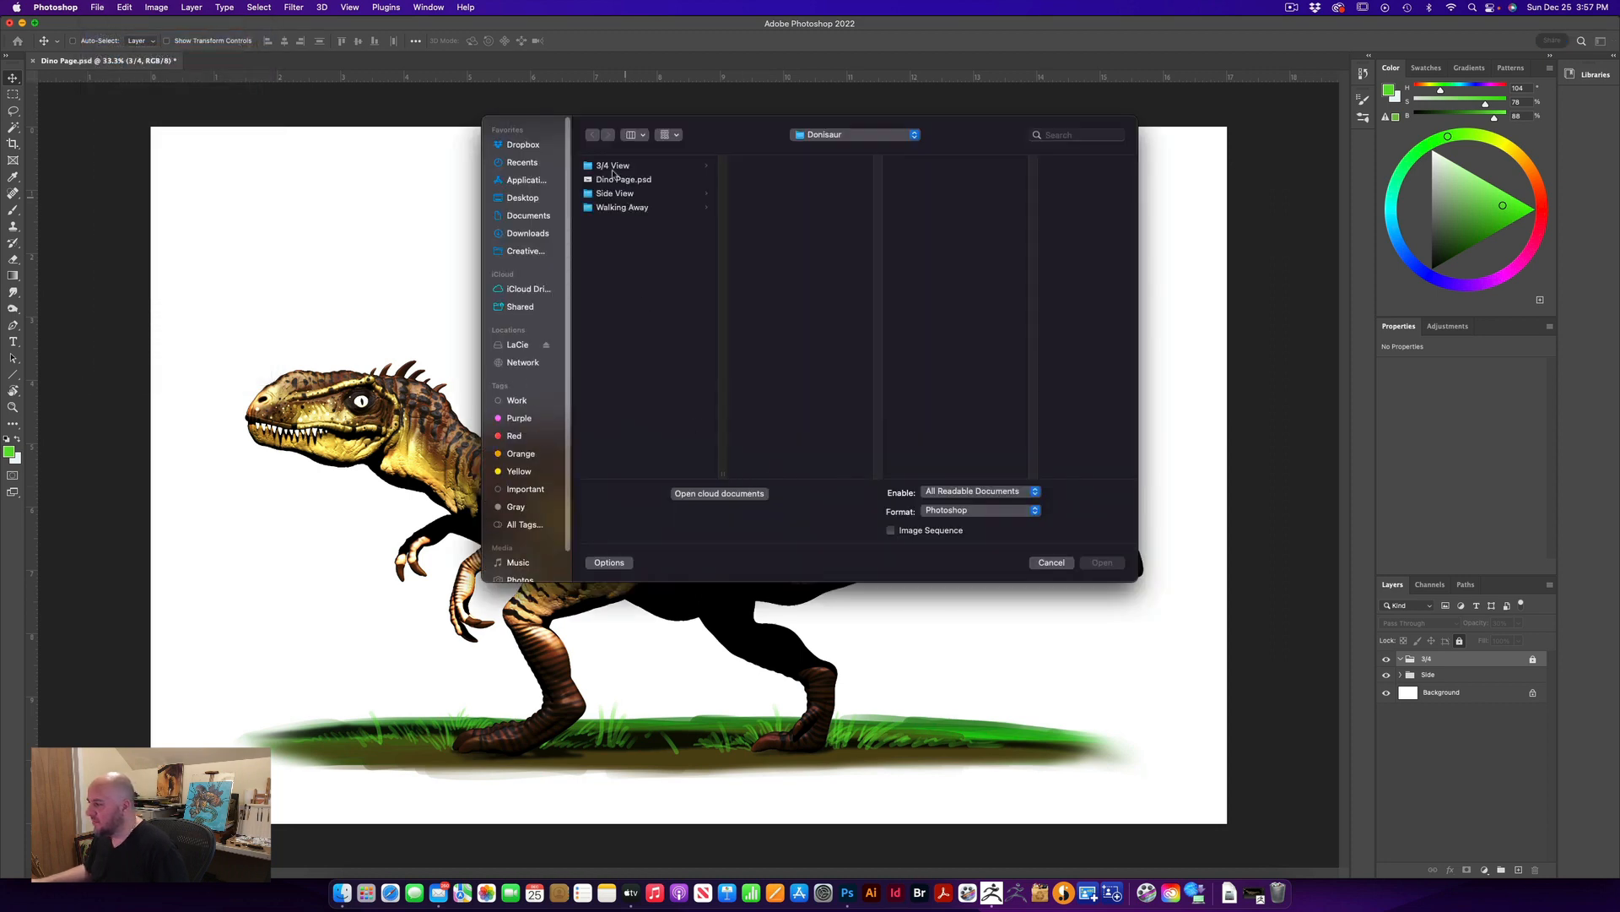
{"action": "left_click", "coordinate": [605, 167]}
{"action": "left_click", "coordinate": [766, 168]}
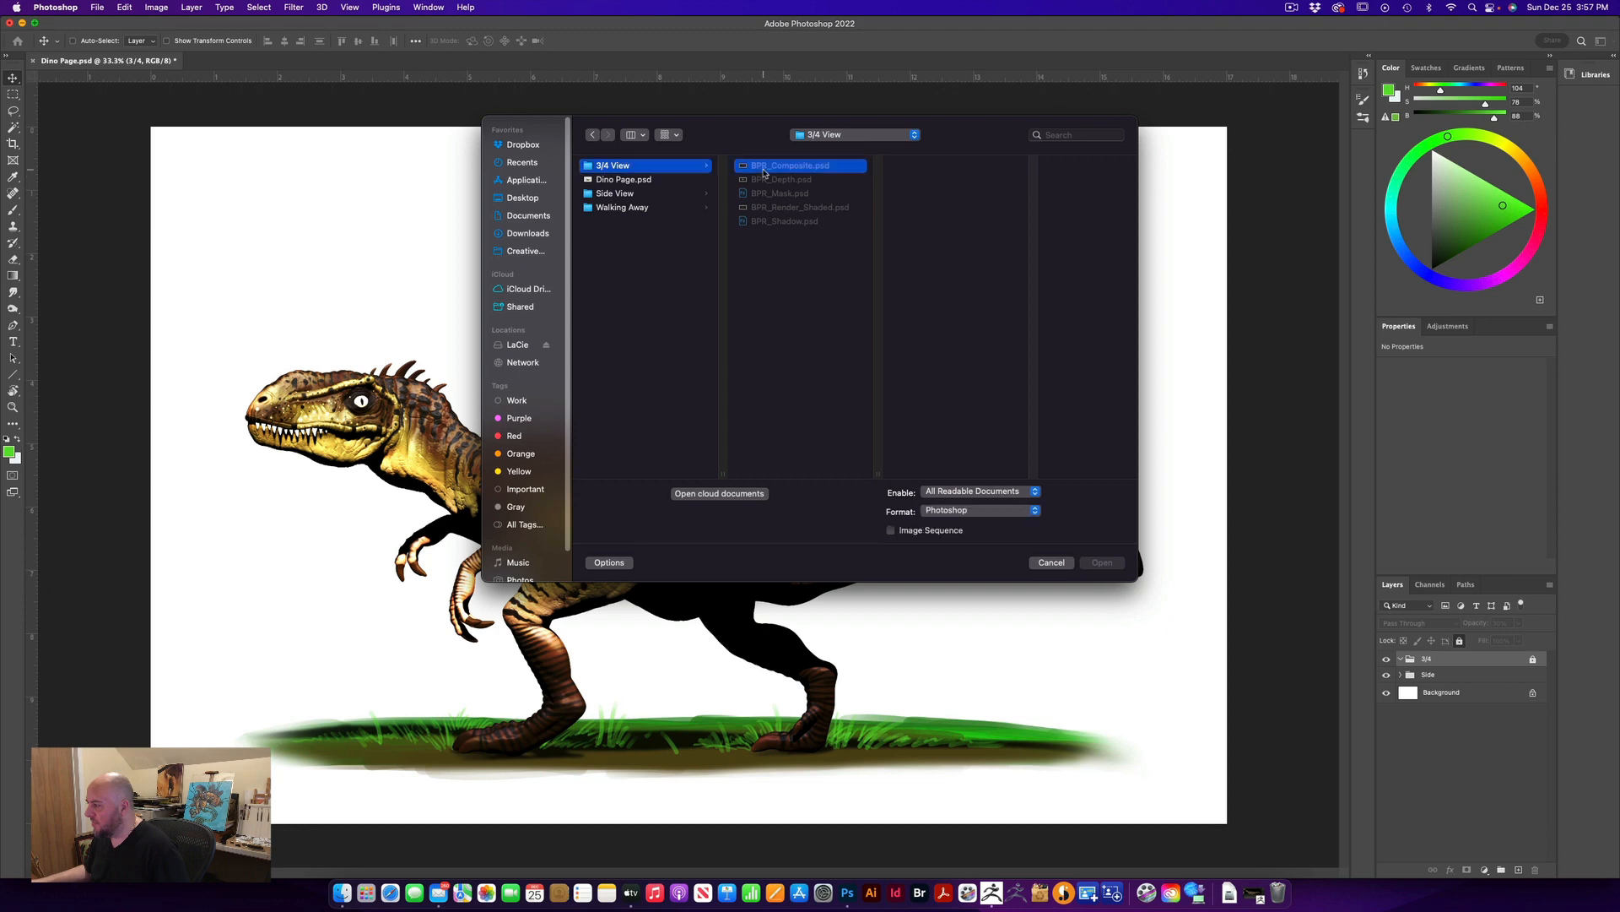
{"action": "left_click", "coordinate": [763, 222], "text": "shift"}
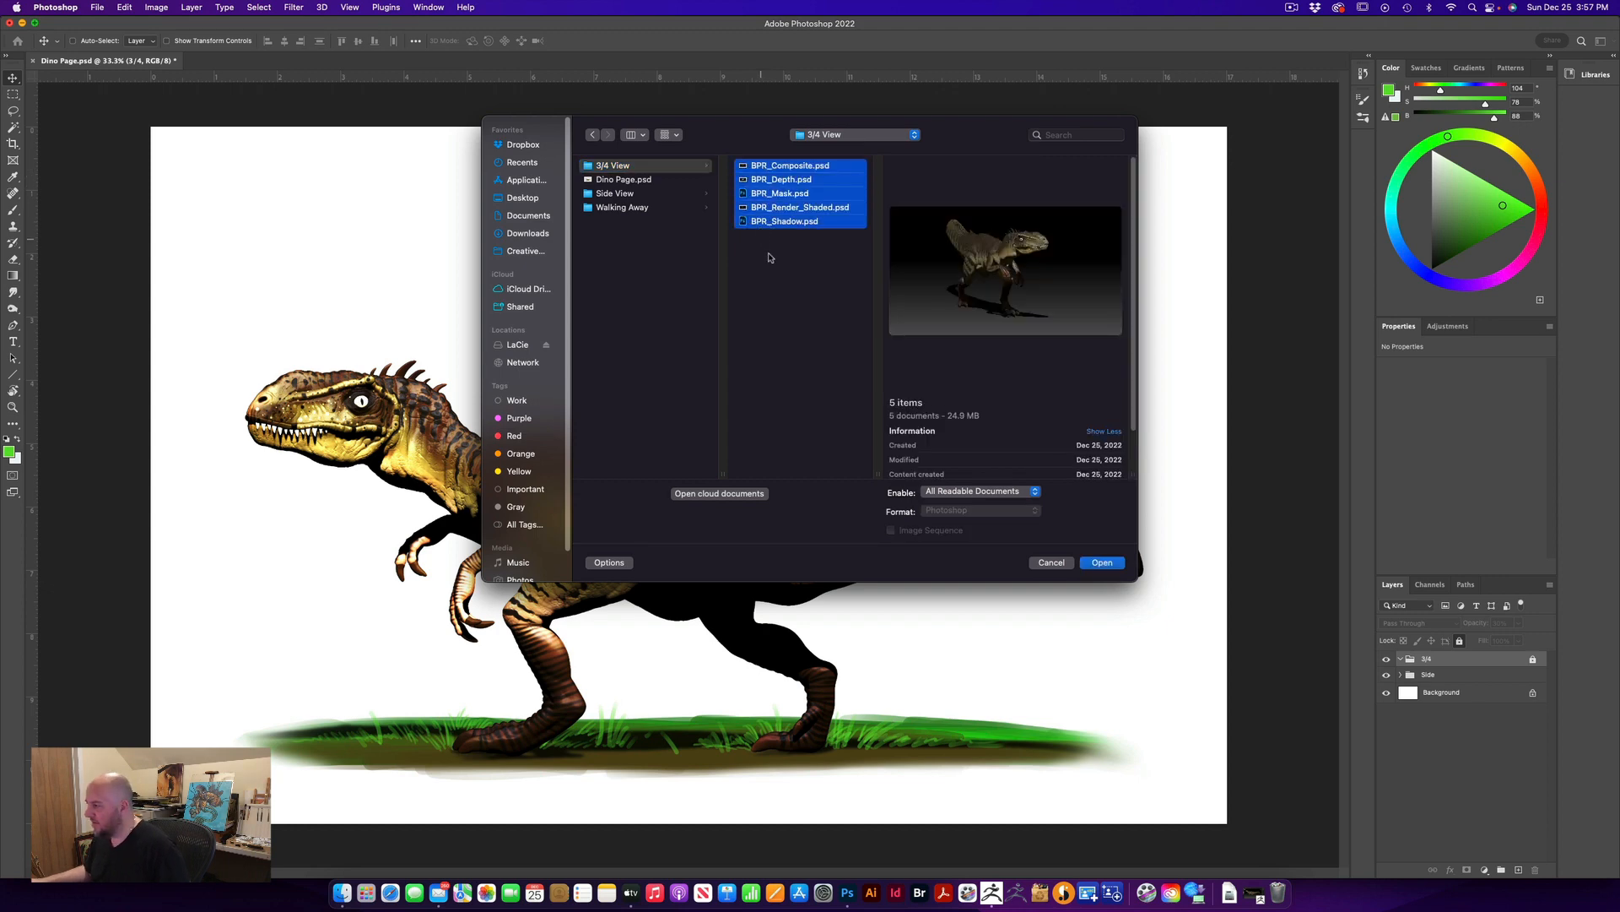
{"action": "left_click", "coordinate": [1102, 563]}
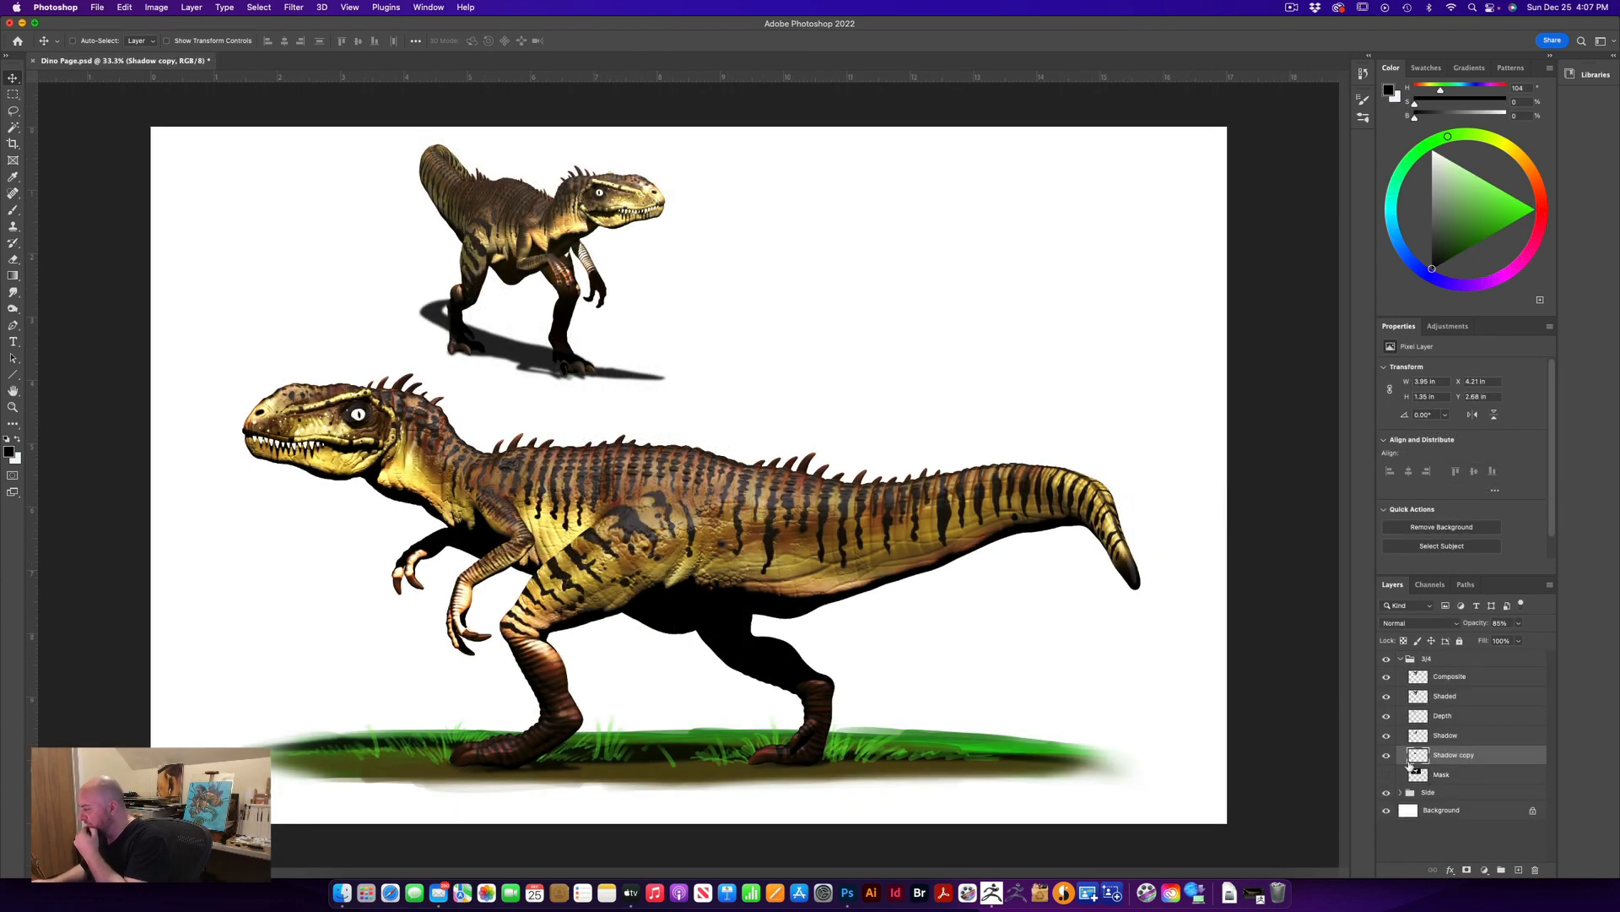
Add a new layer directly above Mask in the 3/4 group and name it "Ground"
{"action": "left_click", "coordinate": [1387, 754]}
{"action": "left_click", "coordinate": [1387, 755]}
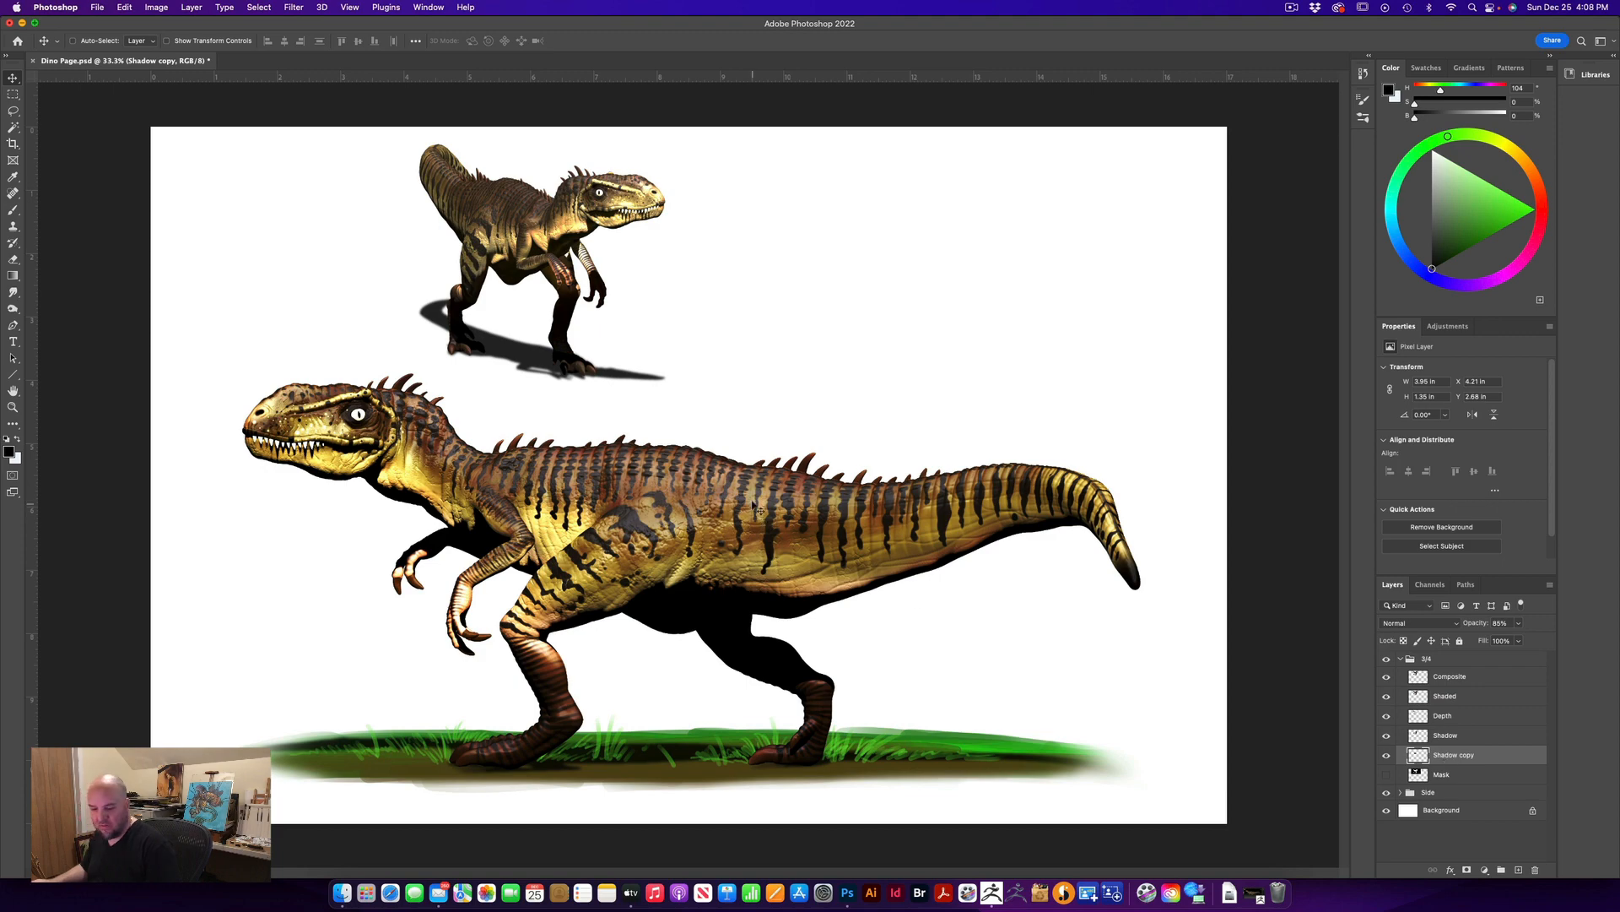
{"action": "key", "text": "super+equal"}
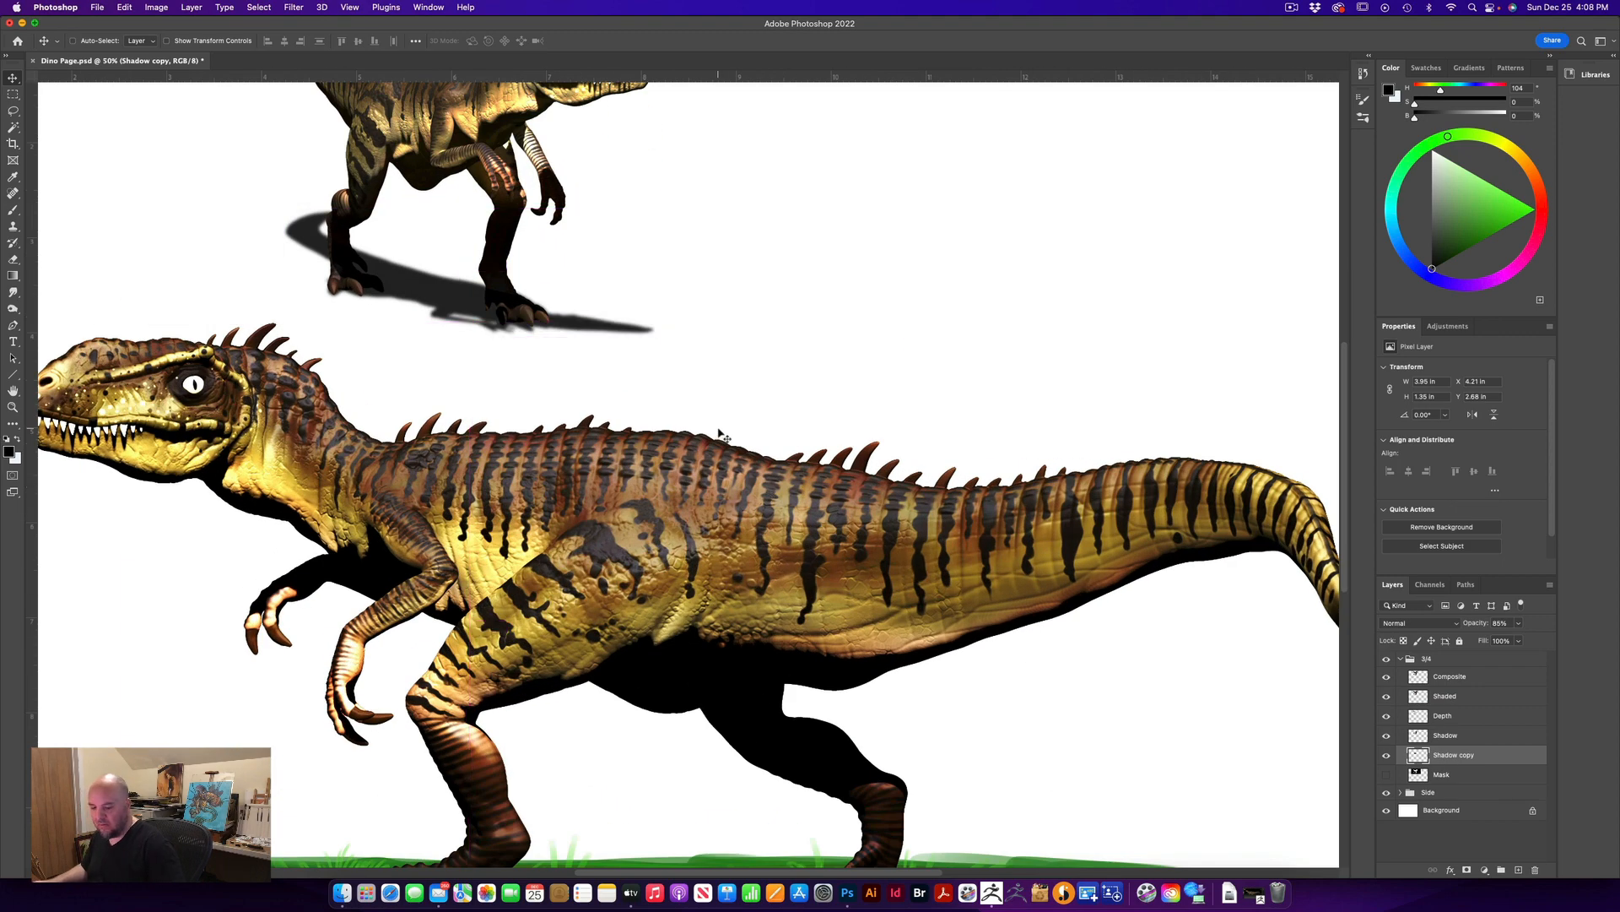
{"action": "left_click_drag", "start_coordinate": [725, 421], "coordinate": [839, 586]}
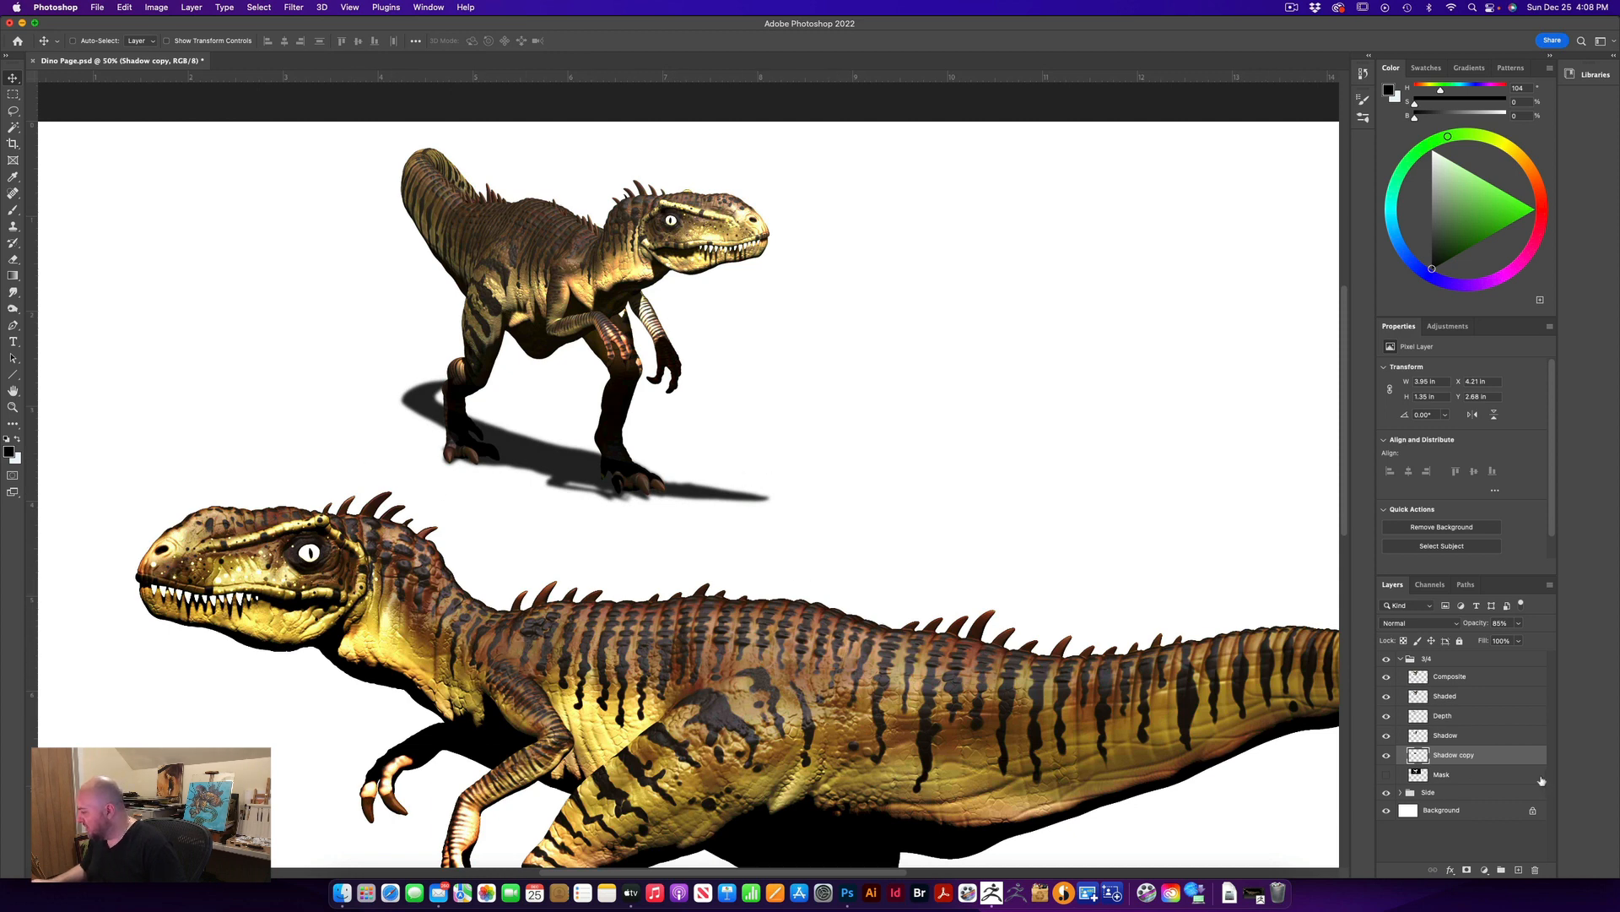
{"action": "left_click", "coordinate": [1481, 775]}
{"action": "left_click_drag", "start_coordinate": [1022, 717], "coordinate": [1009, 553]}
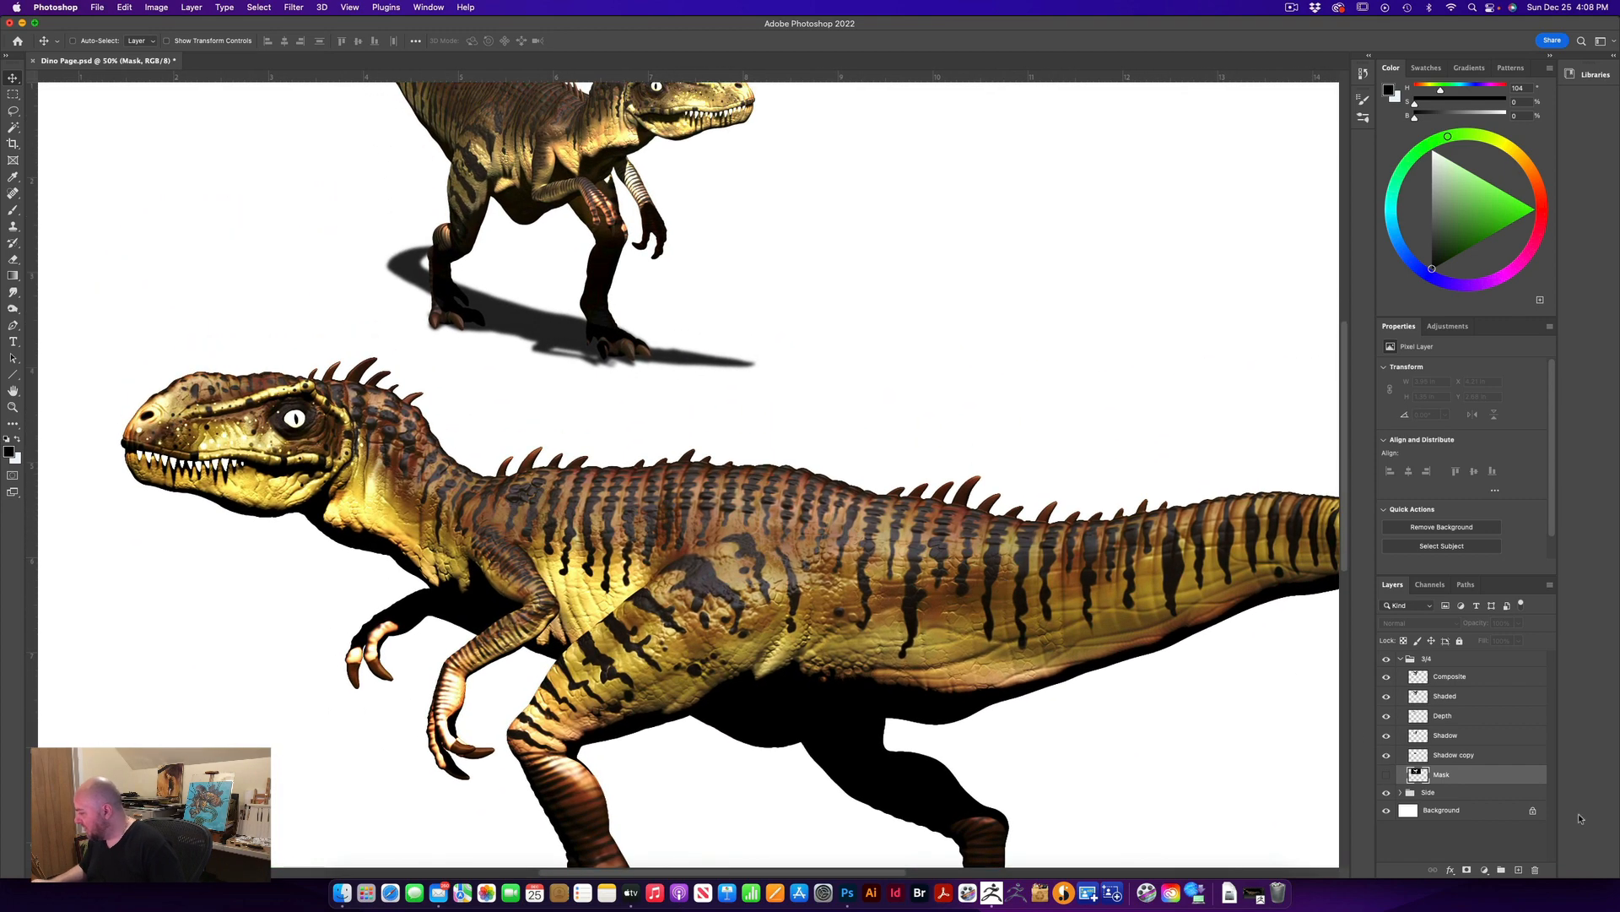
{"action": "left_click", "coordinate": [1519, 870]}
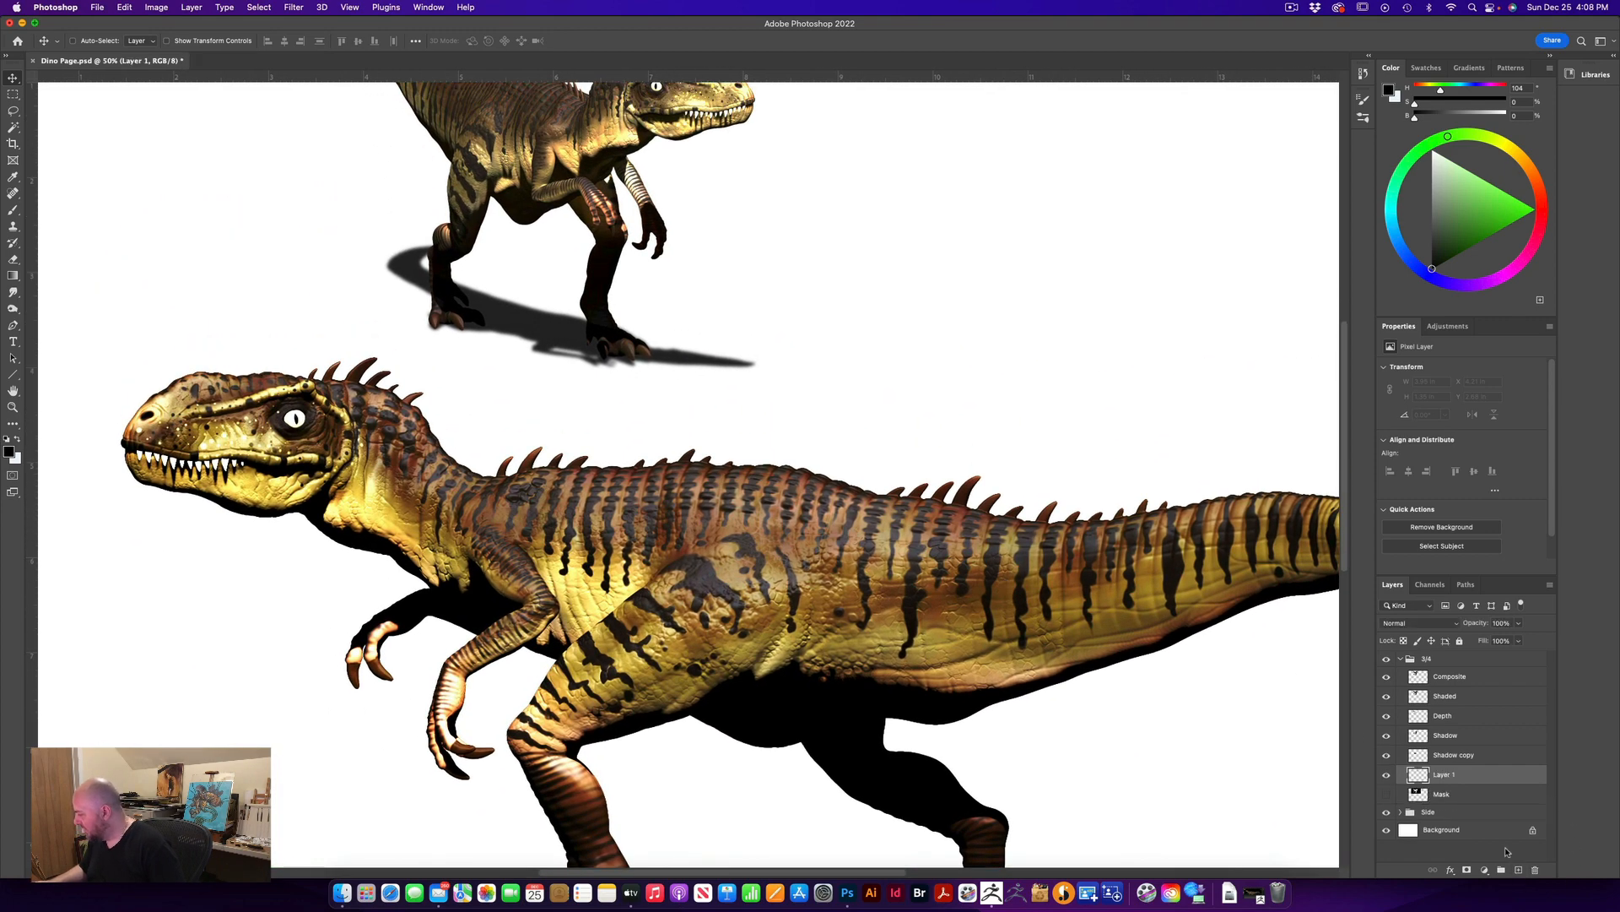
{"action": "double_click", "coordinate": [1442, 775]}
{"action": "type", "text": "Gr"}
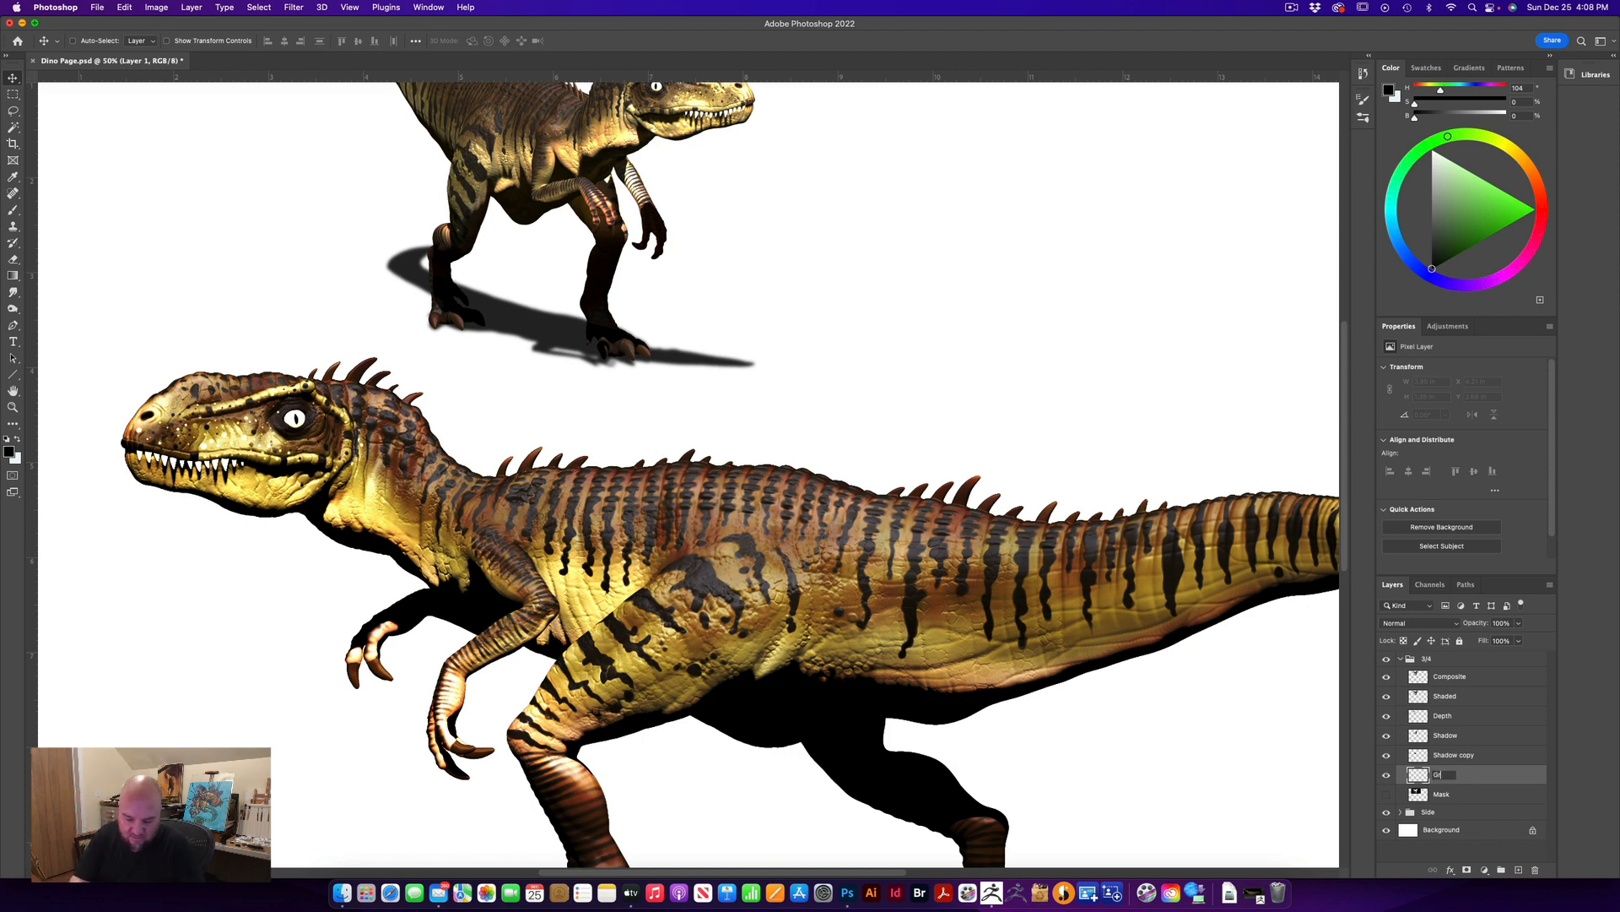
{"action": "type", "text": "ound"}
{"action": "key", "text": "Return"}
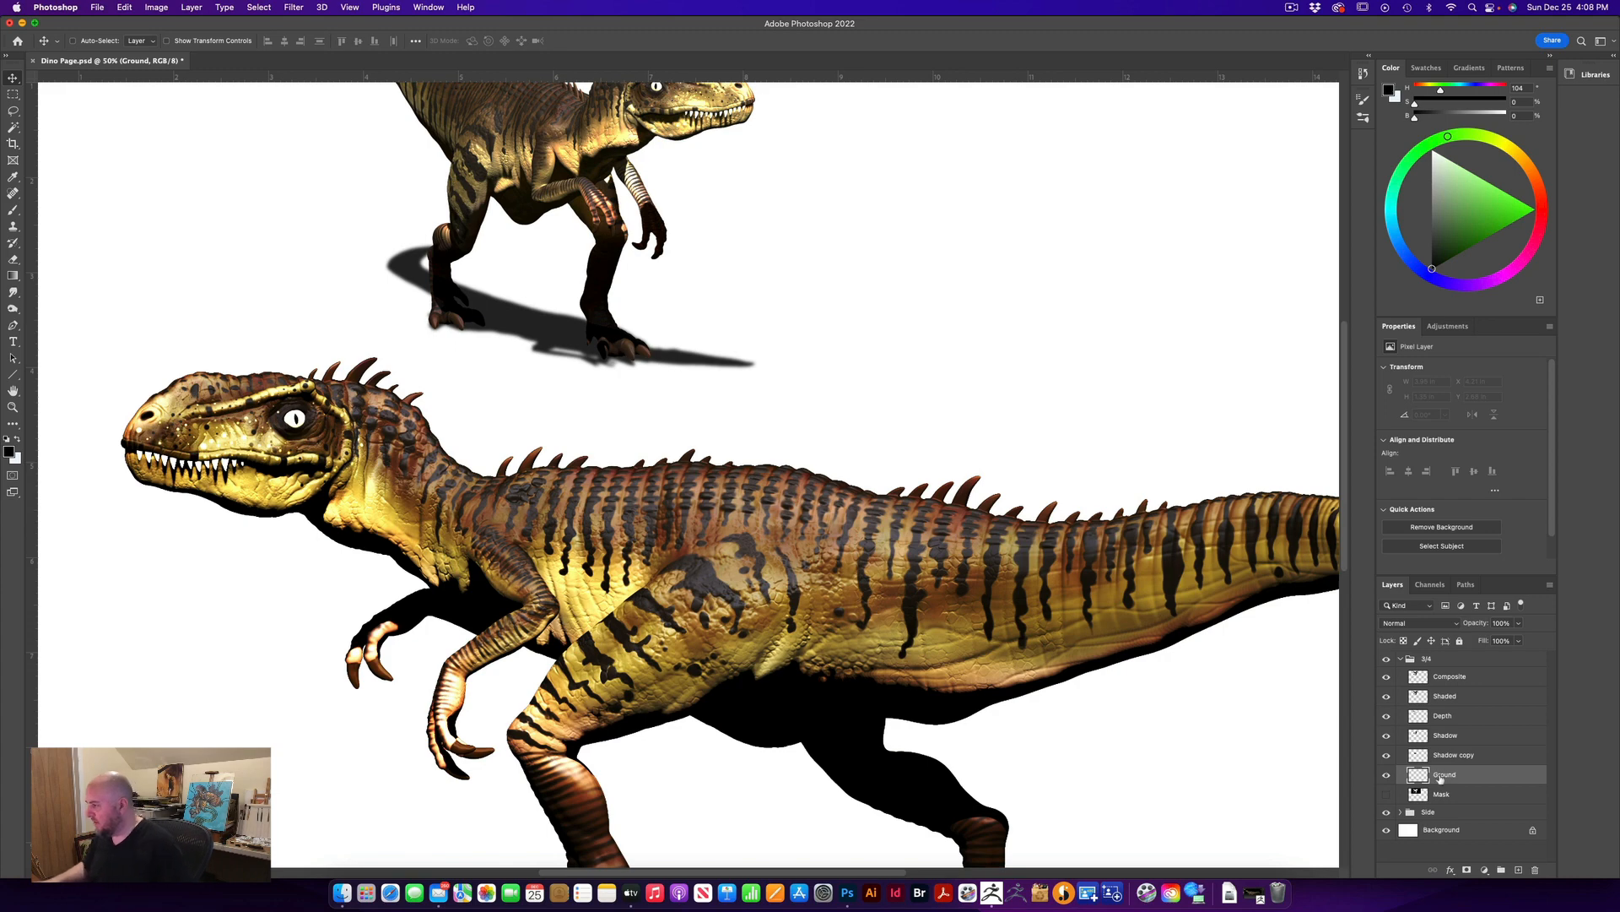
Set up the Brush tool with green sampled from the side view's grass and the Hard Round Pressure Opacity preset
{"action": "key", "text": "super+plus"}
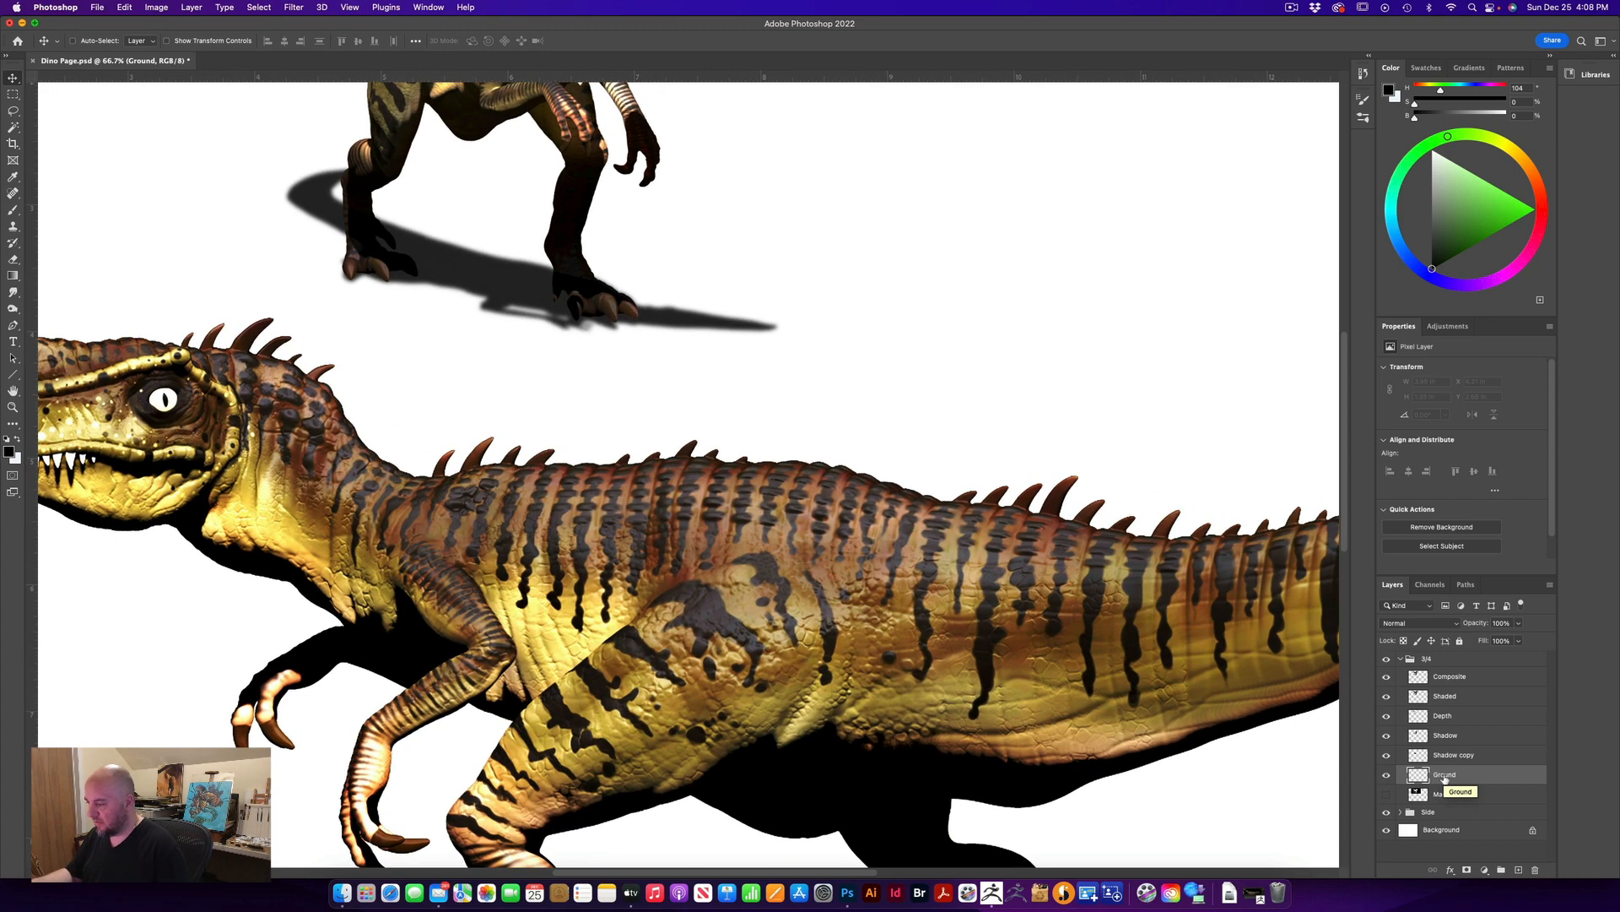
{"action": "left_click_drag", "start_coordinate": [649, 718], "coordinate": [774, 323]}
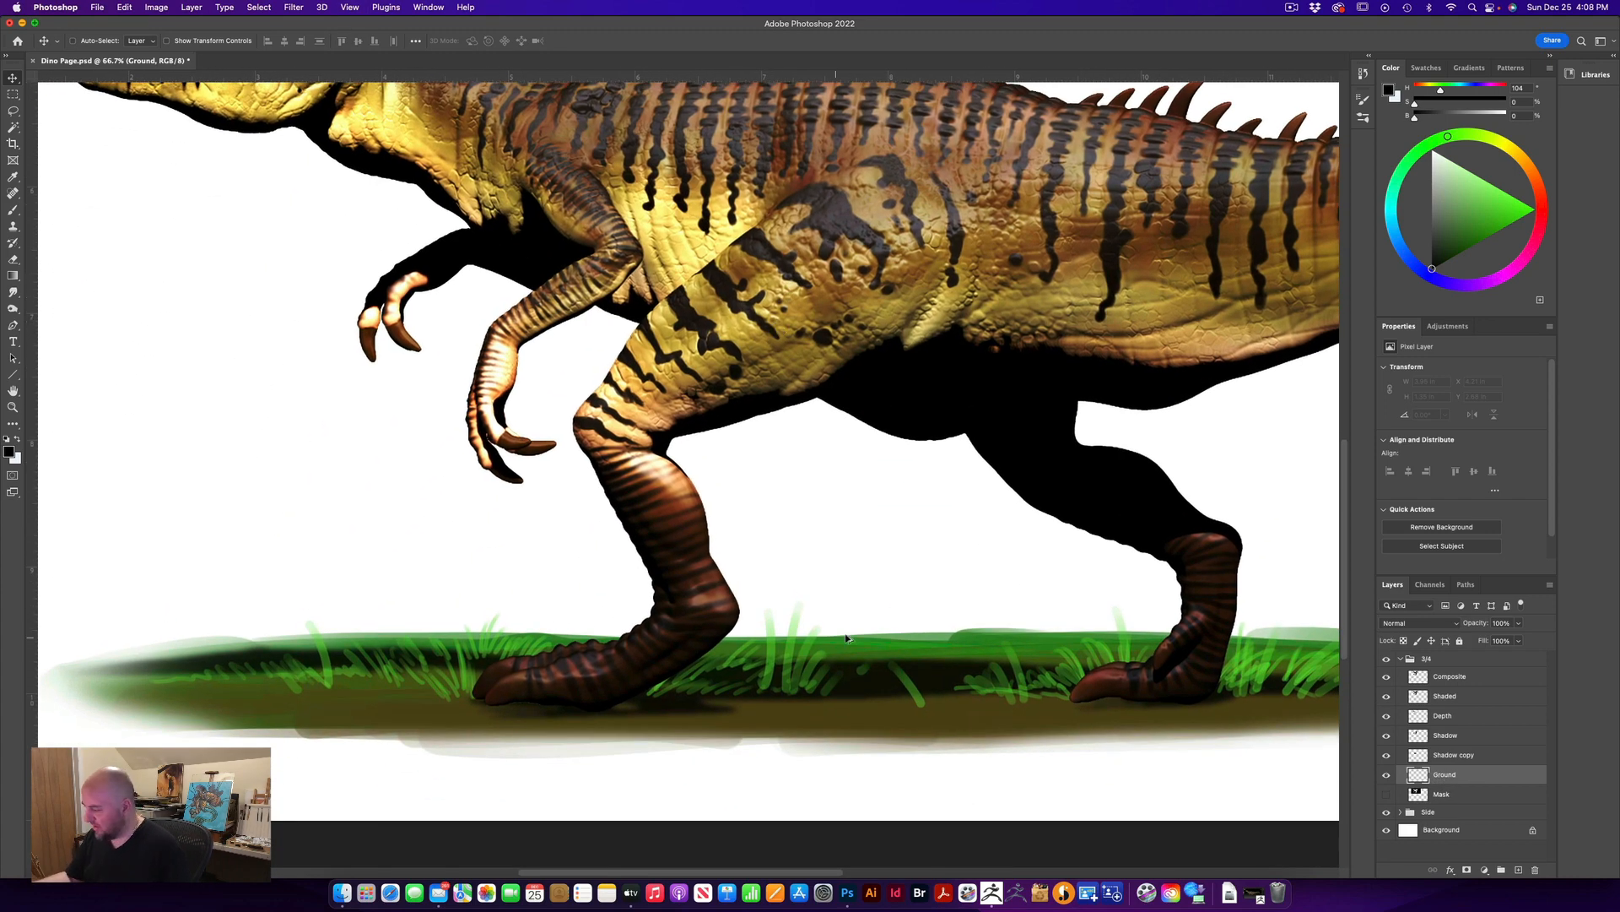
{"action": "left_click", "coordinate": [23, 206]}
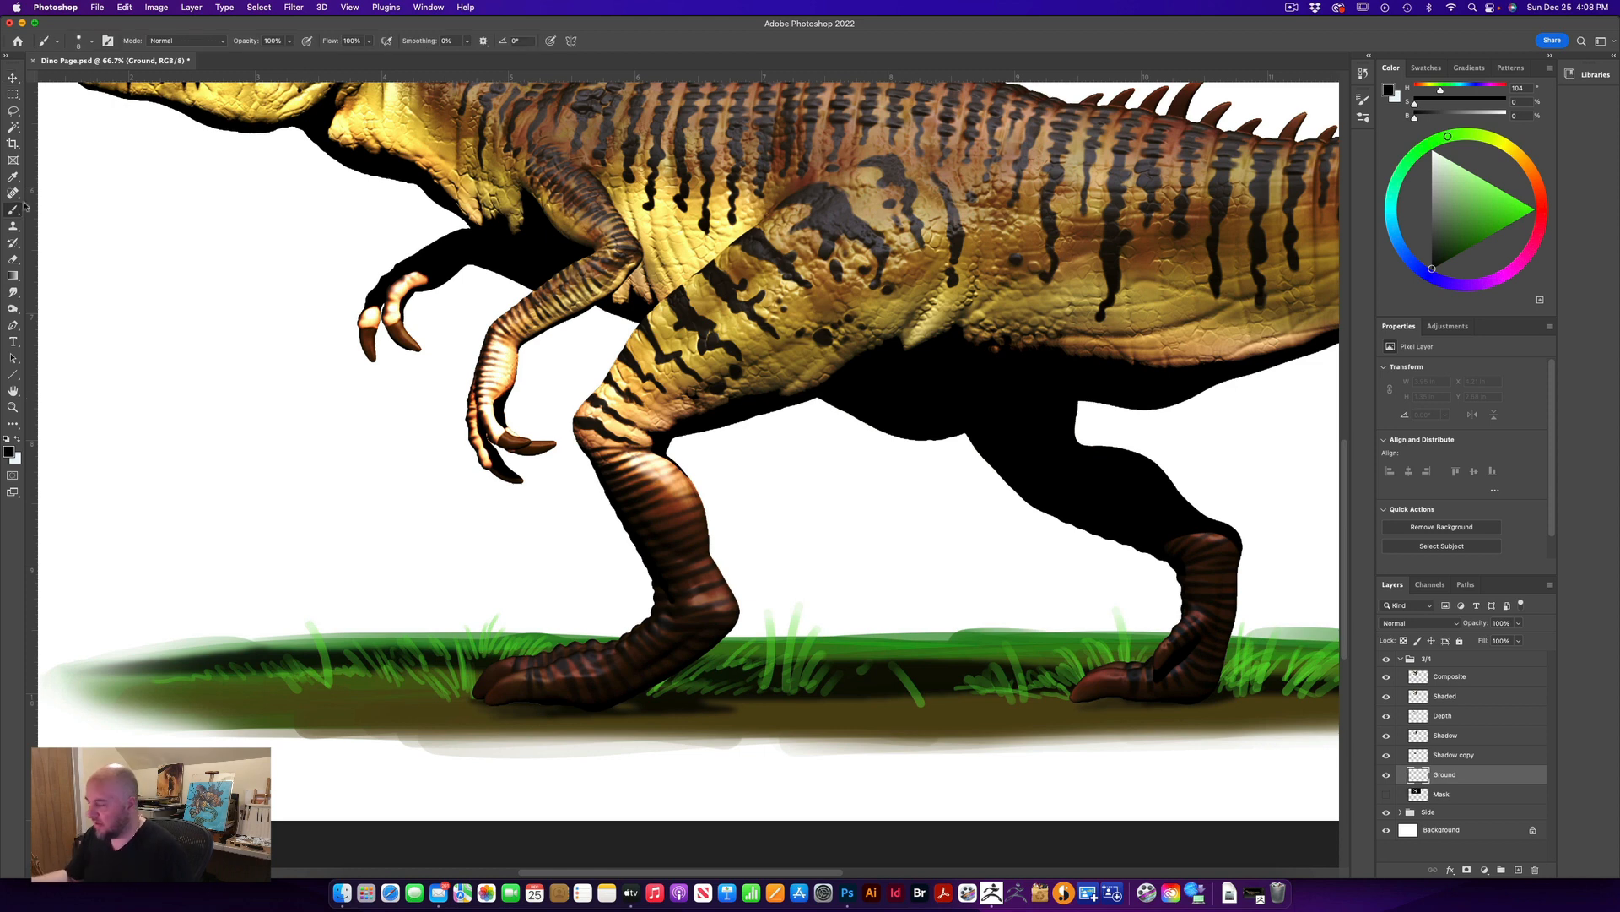
{"action": "left_click", "coordinate": [984, 633], "text": "alt"}
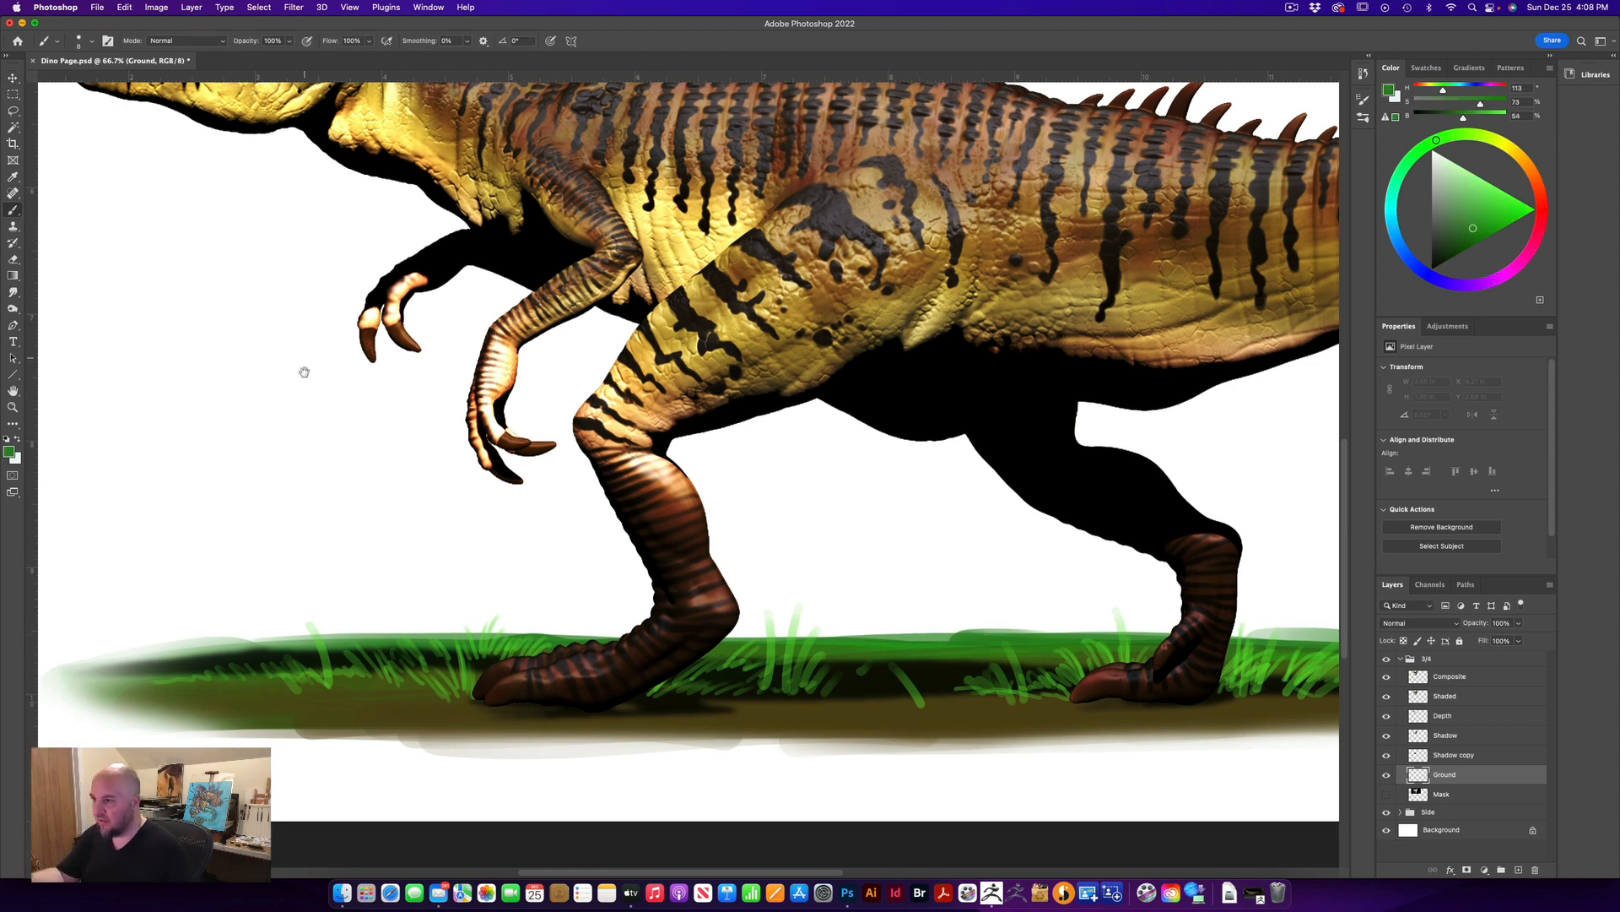
{"action": "left_click_drag", "start_coordinate": [304, 365], "coordinate": [320, 468]}
{"action": "left_click", "coordinate": [82, 41]}
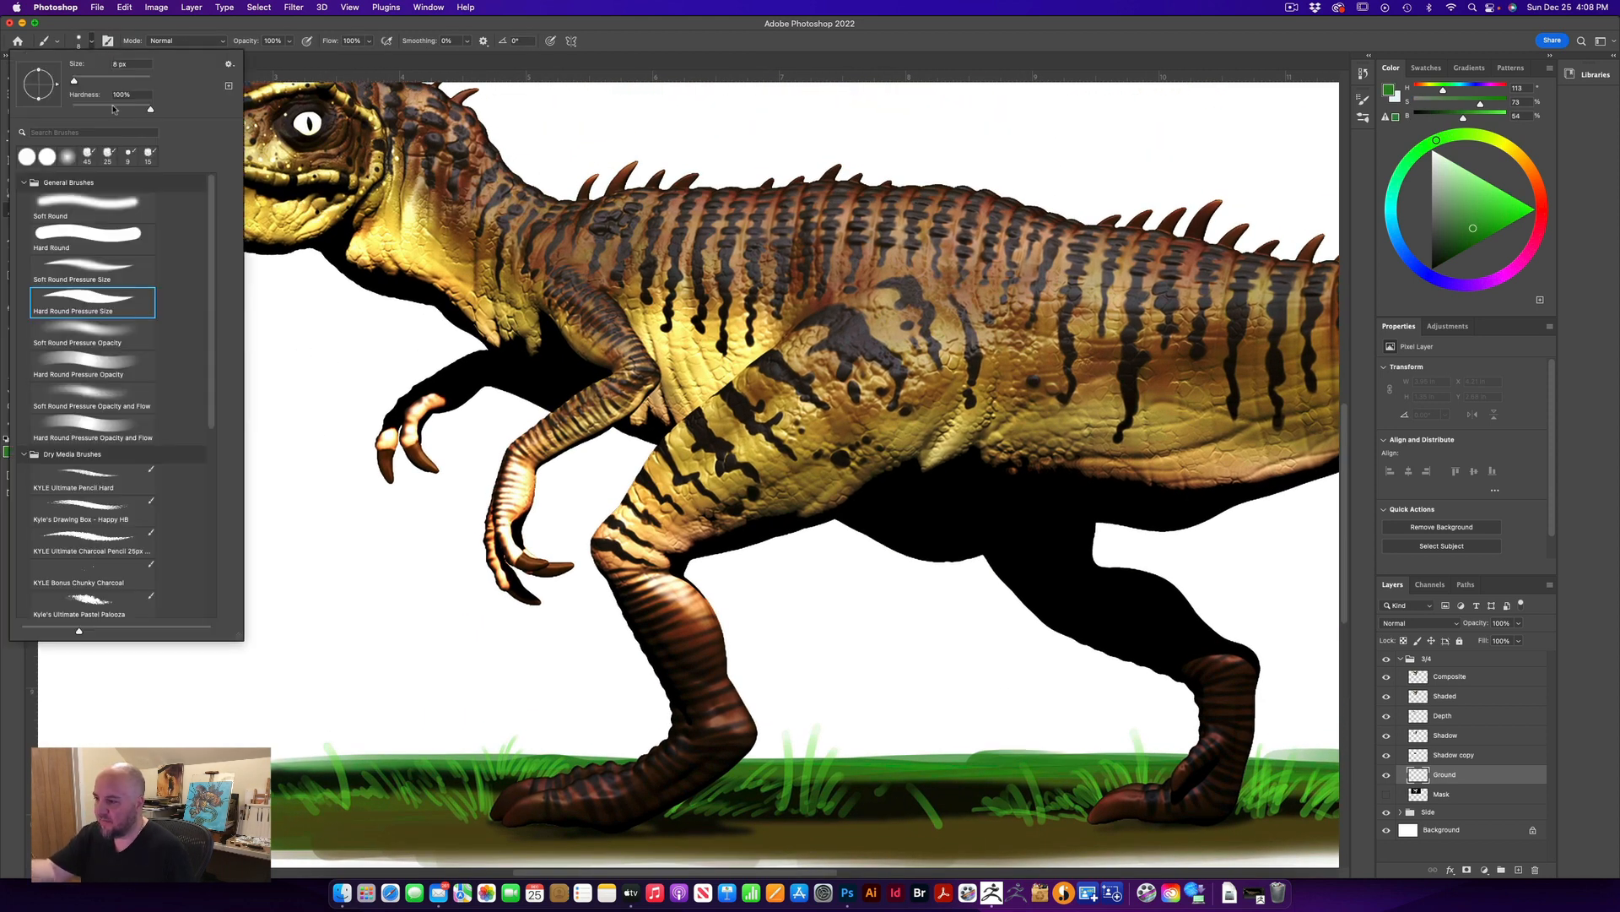
{"action": "left_click", "coordinate": [105, 361]}
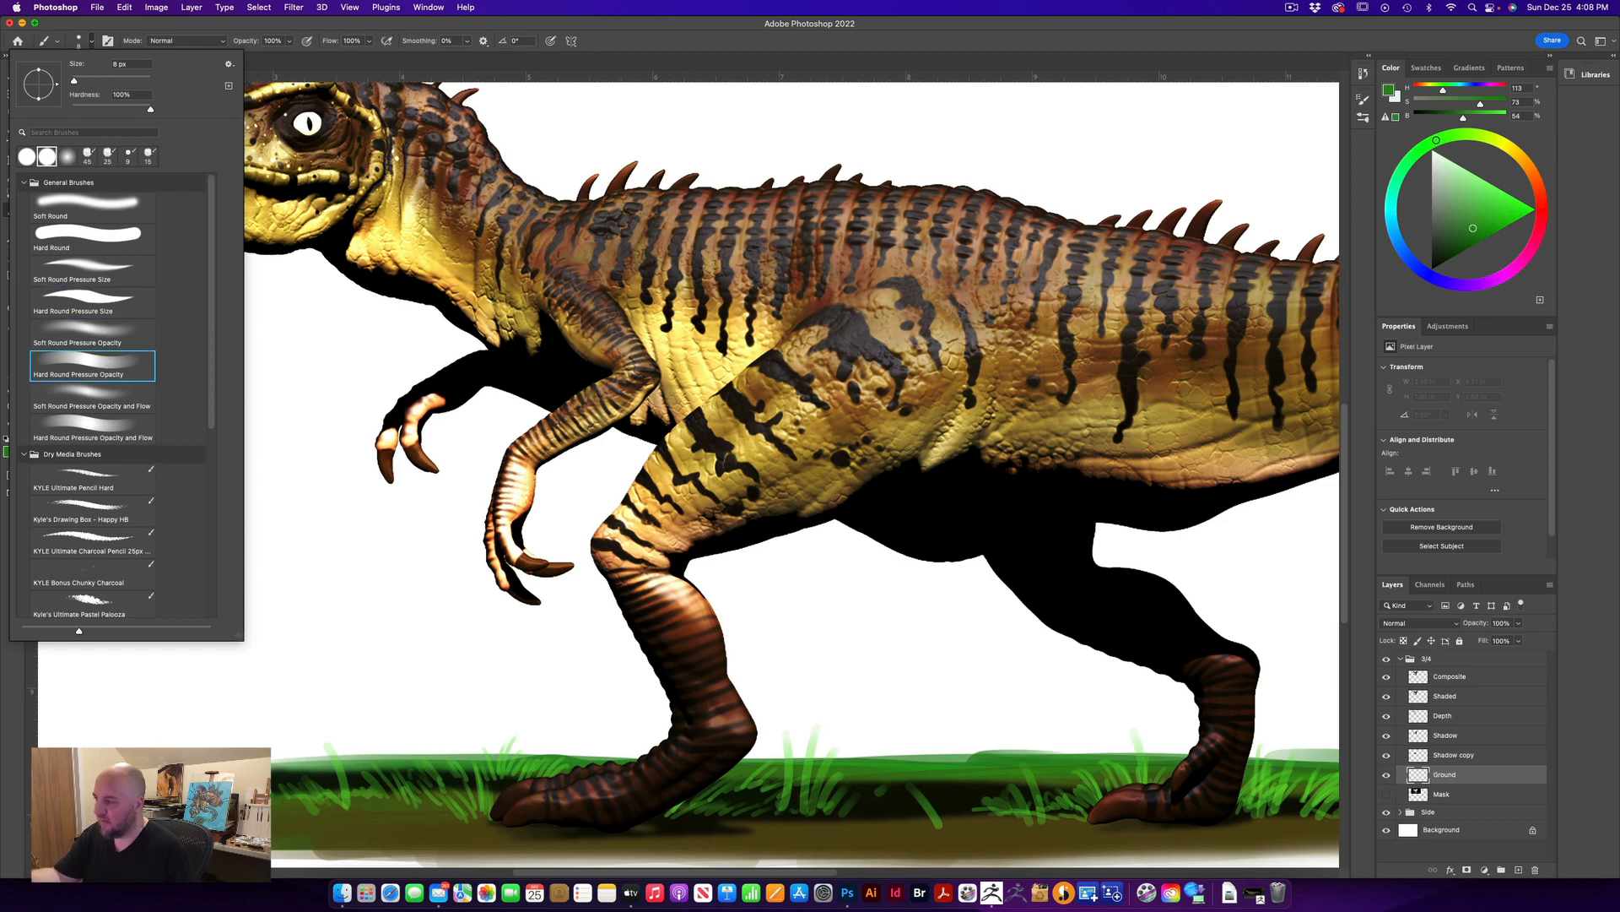
{"action": "left_click", "coordinate": [663, 43]}
Enlarge the brush to 125 px and paint a solid green oval, about 4.72 by 1.82 in, beneath the 3/4-view dinosaur
{"action": "left_click_drag", "start_coordinate": [768, 461], "coordinate": [780, 598]}
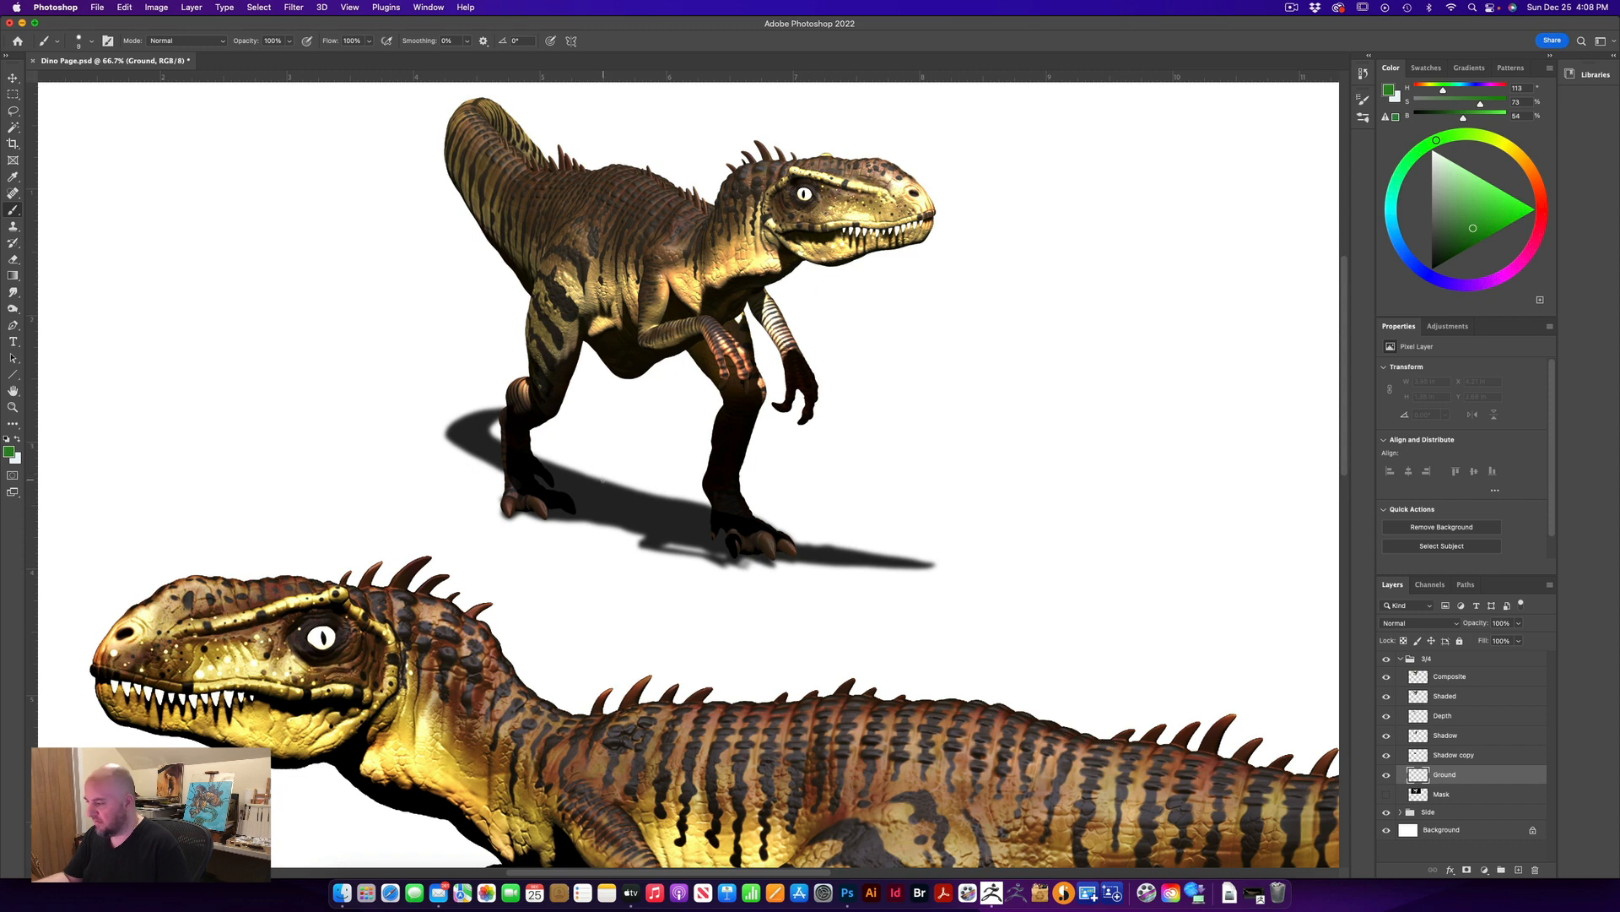
{"action": "key", "text": "bracketright"}
{"action": "key", "text": "bracketright"}
{"action": "key", "text": "bracketright"}
{"action": "key", "text": "bracketright"}
{"action": "key", "text": "bracketright"}
{"action": "key", "text": "bracketright"}
{"action": "key", "text": "bracketright"}
{"action": "key", "text": "bracketright"}
{"action": "key", "text": "bracketright"}
{"action": "key", "text": "bracketright"}
{"action": "key", "text": "bracketright"}
{"action": "key", "text": "bracketright"}
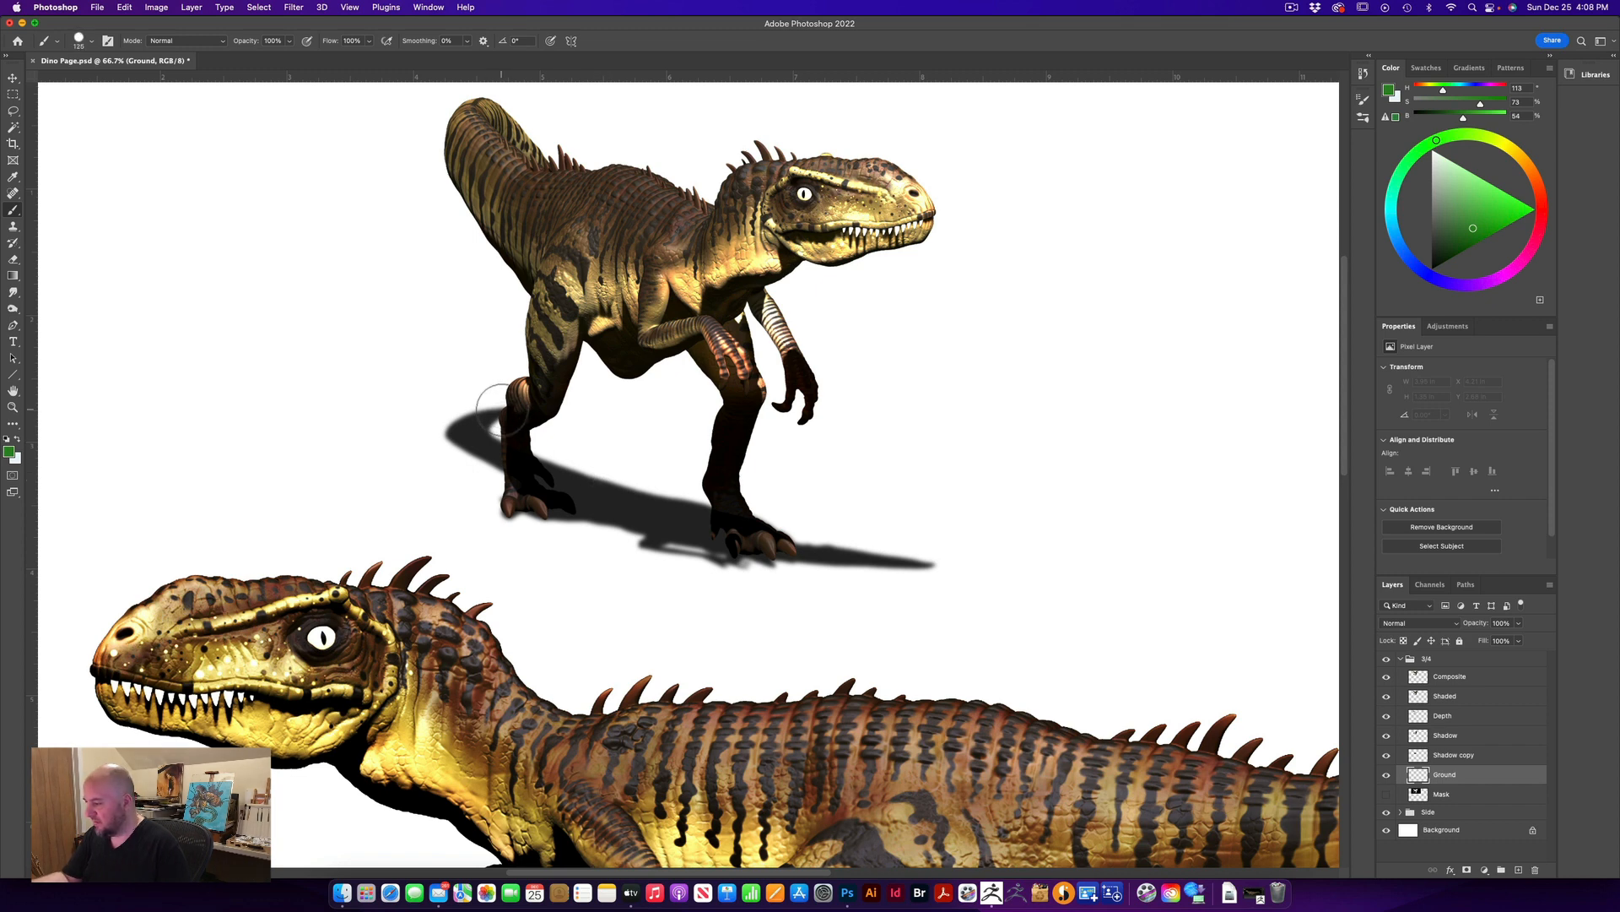
{"action": "mouse_move", "coordinate": [504, 412]}
{"action": "left_mouse_down"}
{"action": "mouse_move", "coordinate": [427, 420]}
{"action": "mouse_move", "coordinate": [419, 439]}
{"action": "mouse_move", "coordinate": [488, 483]}
{"action": "mouse_move", "coordinate": [510, 434]}
{"action": "mouse_move", "coordinate": [796, 478]}
{"action": "mouse_move", "coordinate": [886, 519]}
{"action": "mouse_move", "coordinate": [570, 530]}
{"action": "mouse_move", "coordinate": [444, 447]}
{"action": "mouse_move", "coordinate": [413, 456]}
{"action": "mouse_move", "coordinate": [835, 545]}
{"action": "mouse_move", "coordinate": [717, 422]}
{"action": "mouse_move", "coordinate": [842, 452]}
{"action": "mouse_move", "coordinate": [608, 405]}
{"action": "mouse_move", "coordinate": [878, 469]}
{"action": "mouse_move", "coordinate": [844, 545]}
{"action": "mouse_move", "coordinate": [548, 472]}
{"action": "mouse_move", "coordinate": [515, 422]}
{"action": "mouse_move", "coordinate": [429, 469]}
{"action": "mouse_move", "coordinate": [473, 487]}
{"action": "left_mouse_up"}
{"action": "mouse_move", "coordinate": [746, 550]}
{"action": "left_mouse_down"}
{"action": "mouse_move", "coordinate": [481, 527]}
{"action": "mouse_move", "coordinate": [827, 600]}
{"action": "mouse_move", "coordinate": [912, 585]}
{"action": "mouse_move", "coordinate": [929, 499]}
{"action": "mouse_move", "coordinate": [701, 405]}
{"action": "mouse_move", "coordinate": [473, 384]}
{"action": "mouse_move", "coordinate": [415, 435]}
{"action": "left_mouse_up"}
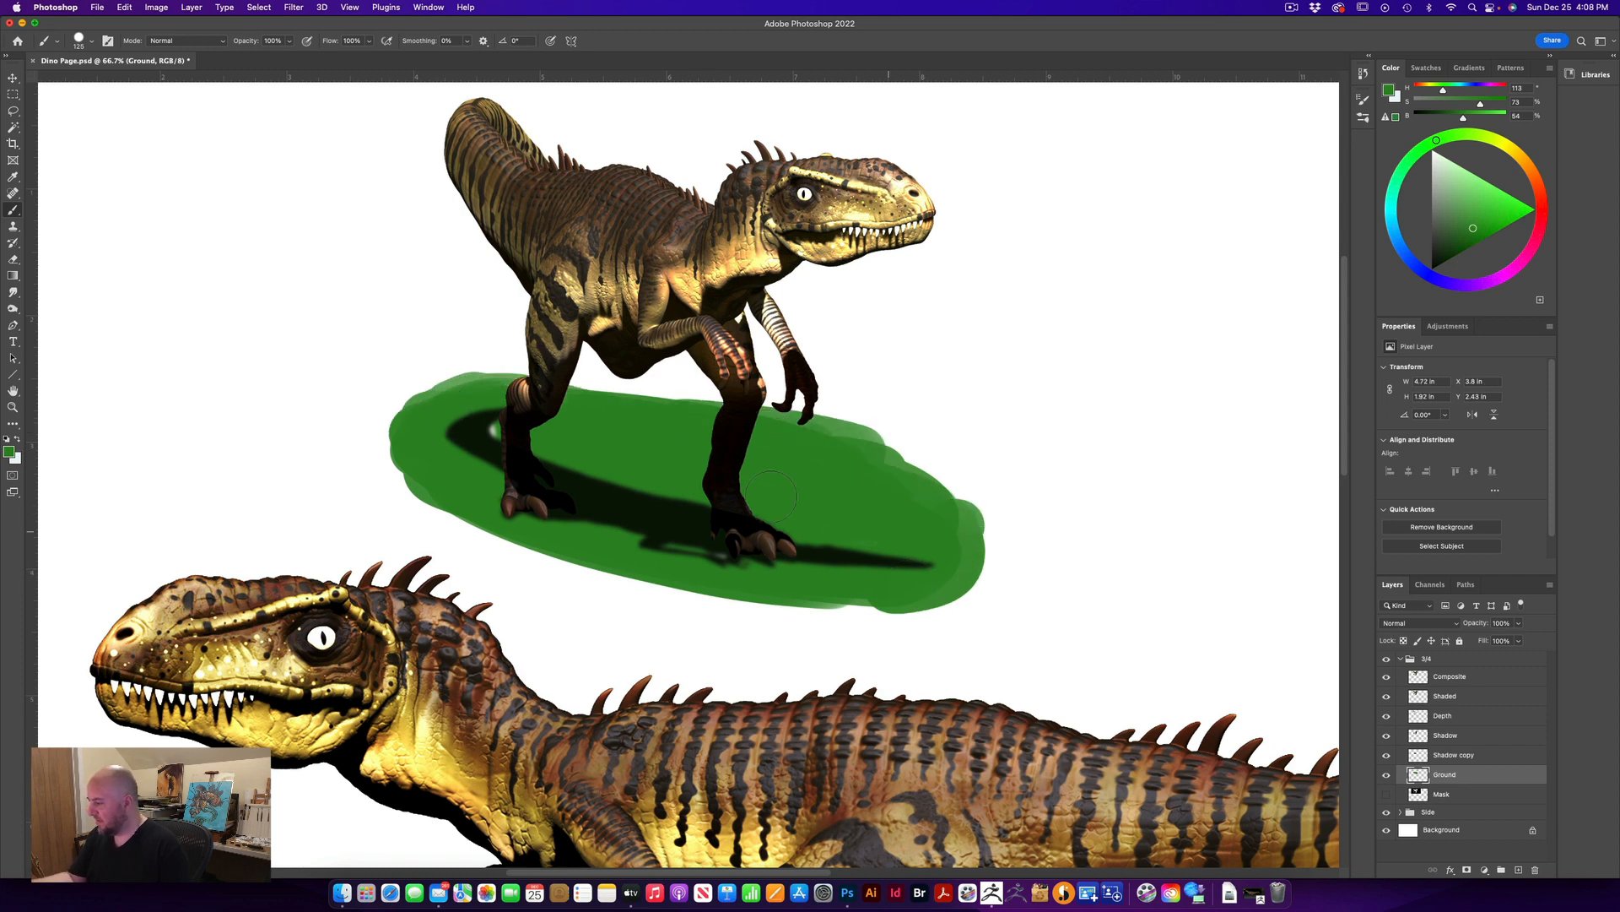
Choose a dark brown and paint a dirt area over the middle of the green oval, leaving a green rim
{"action": "left_click", "coordinate": [1457, 239]}
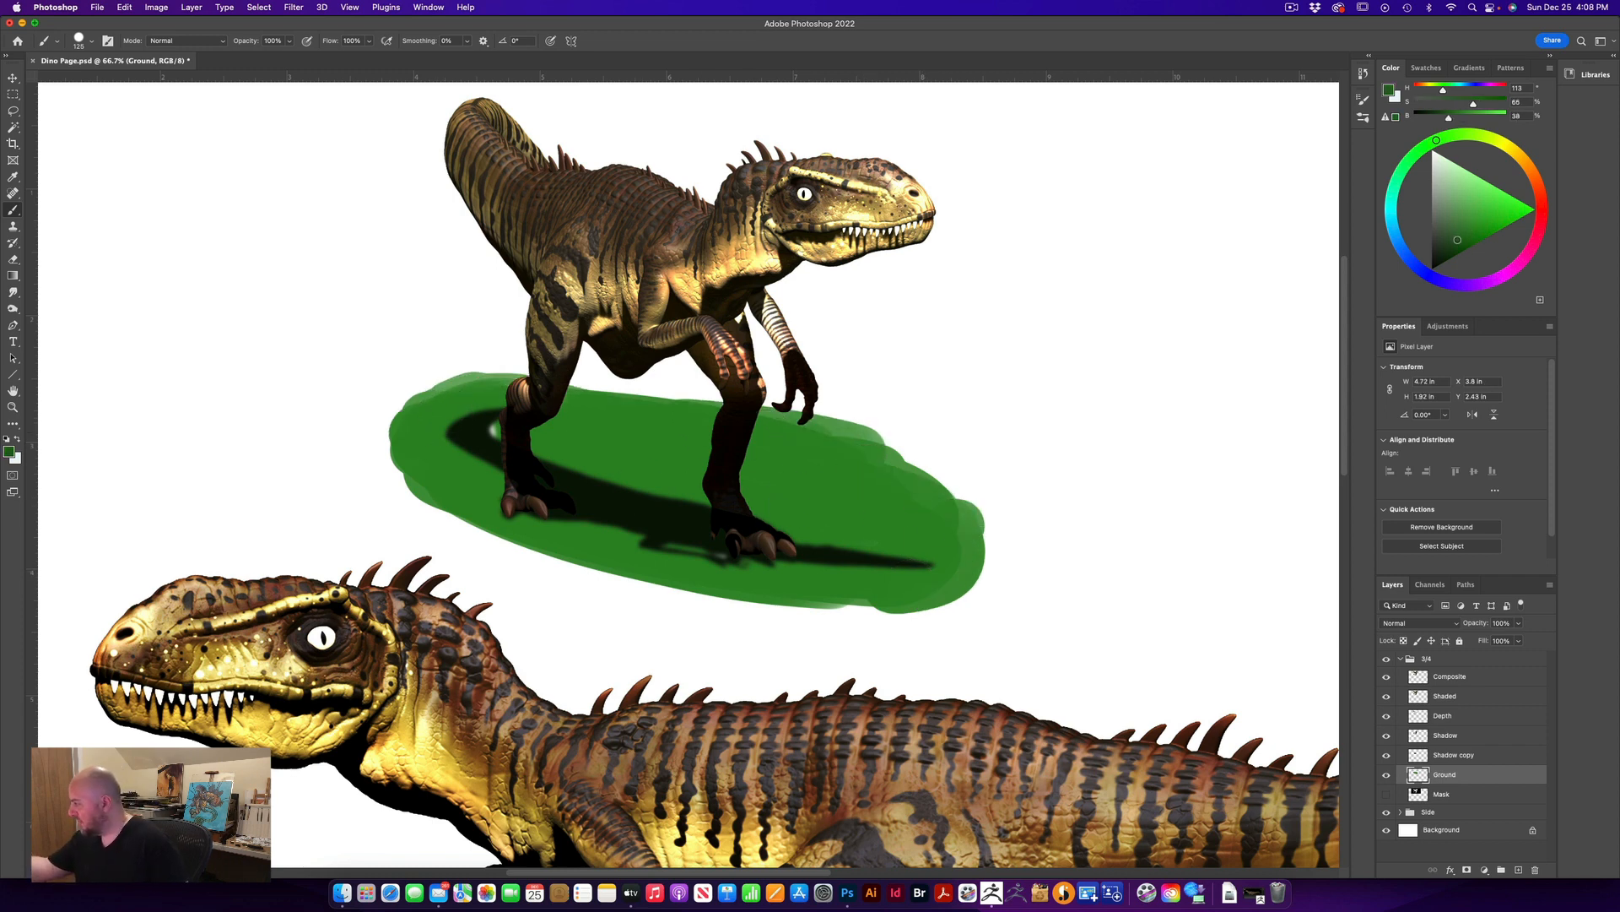
{"action": "left_click_drag", "start_coordinate": [1457, 239], "coordinate": [1458, 237]}
{"action": "left_click_drag", "start_coordinate": [1528, 157], "coordinate": [1530, 169]}
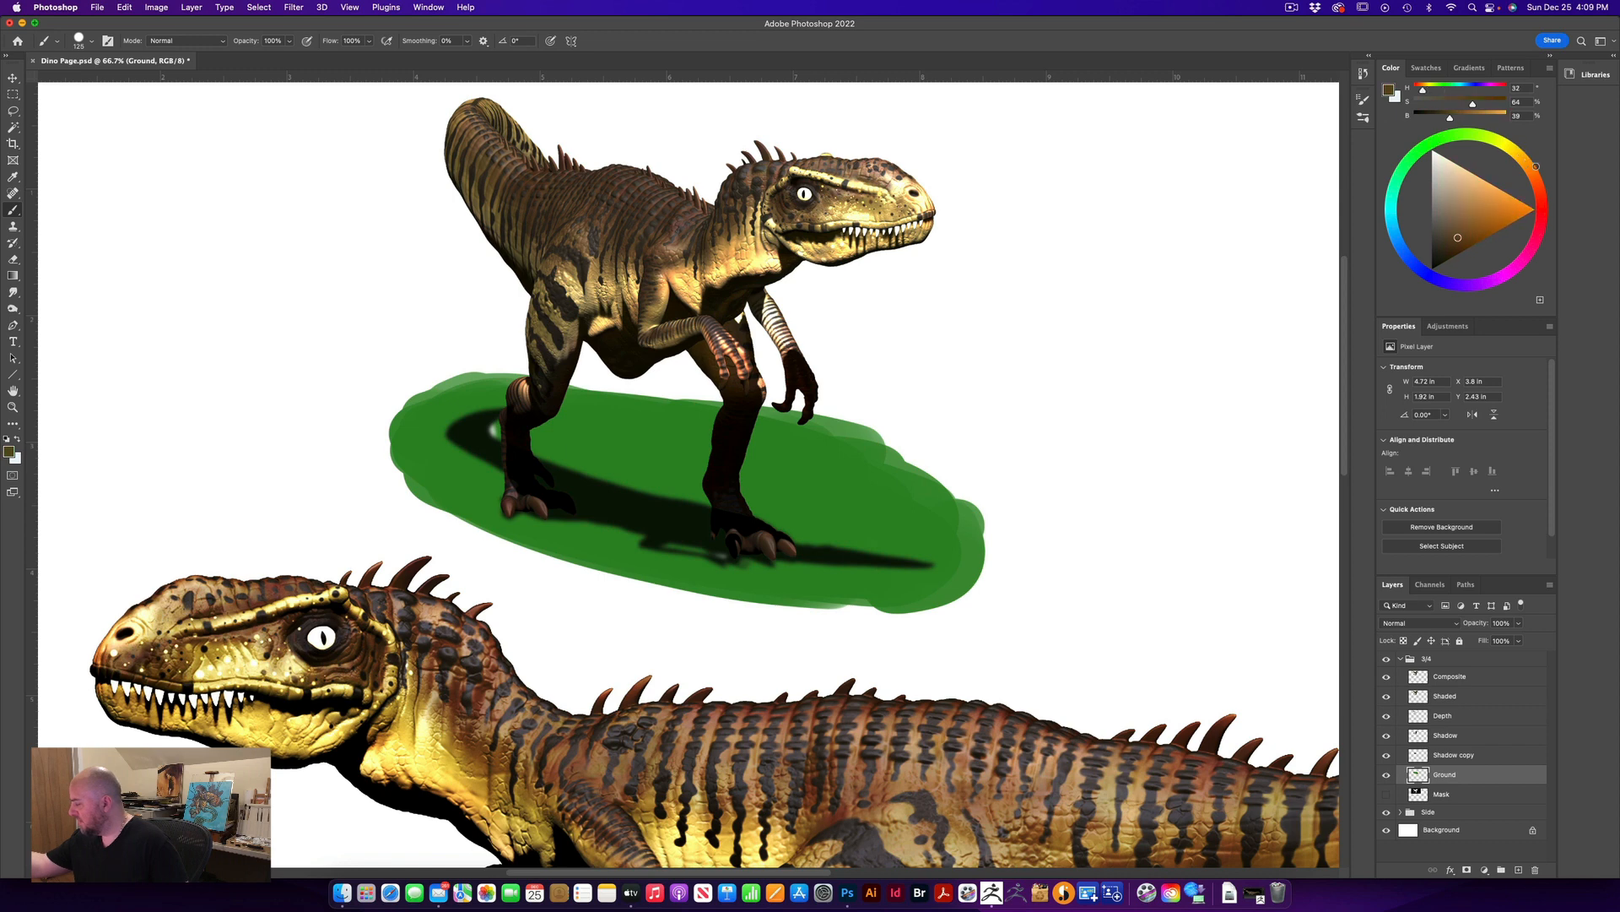
{"action": "mouse_move", "coordinate": [817, 561]}
{"action": "left_mouse_down"}
{"action": "mouse_move", "coordinate": [920, 553]}
{"action": "mouse_move", "coordinate": [759, 540]}
{"action": "mouse_move", "coordinate": [903, 574]}
{"action": "mouse_move", "coordinate": [596, 513]}
{"action": "mouse_move", "coordinate": [439, 426]}
{"action": "mouse_move", "coordinate": [506, 473]}
{"action": "mouse_move", "coordinate": [878, 507]}
{"action": "mouse_move", "coordinate": [557, 434]}
{"action": "mouse_move", "coordinate": [823, 464]}
{"action": "mouse_move", "coordinate": [946, 540]}
{"action": "mouse_move", "coordinate": [860, 577]}
{"action": "mouse_move", "coordinate": [954, 557]}
{"action": "mouse_move", "coordinate": [950, 582]}
{"action": "mouse_move", "coordinate": [717, 582]}
{"action": "left_mouse_up"}
{"action": "mouse_move", "coordinate": [498, 426]}
{"action": "left_mouse_down"}
{"action": "mouse_move", "coordinate": [436, 413]}
{"action": "mouse_move", "coordinate": [421, 456]}
{"action": "mouse_move", "coordinate": [524, 525]}
{"action": "left_mouse_up"}
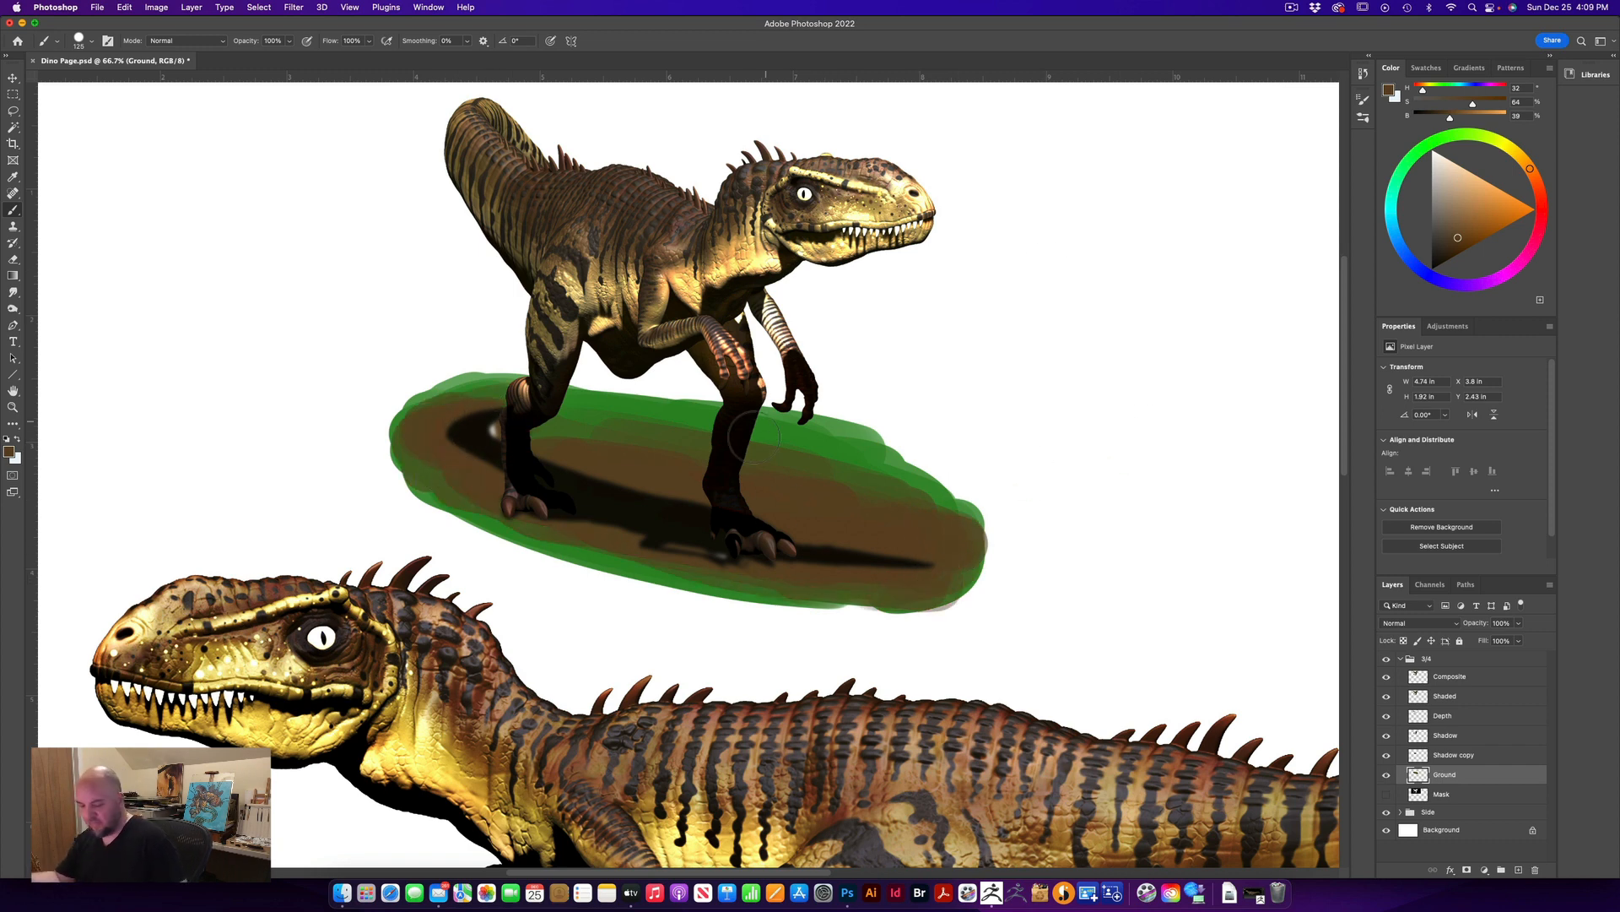
Sample the oval's green, switch to a lighter green, and reduce the brush to about 10 px
{"action": "left_click", "coordinate": [852, 440], "text": "alt"}
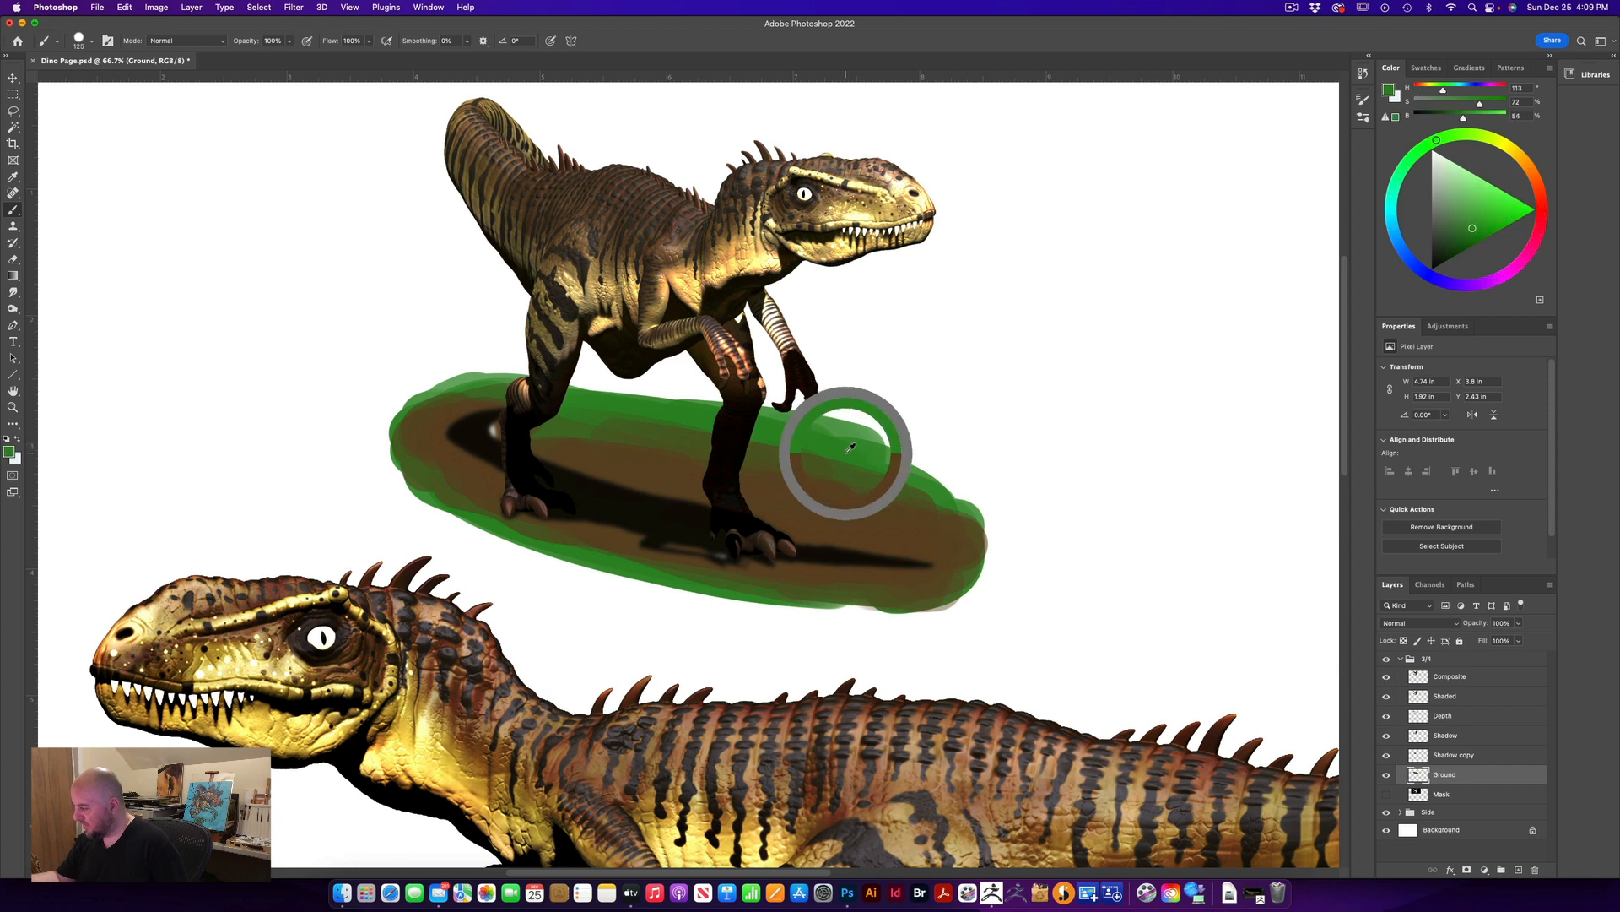
{"action": "left_click", "coordinate": [1485, 201]}
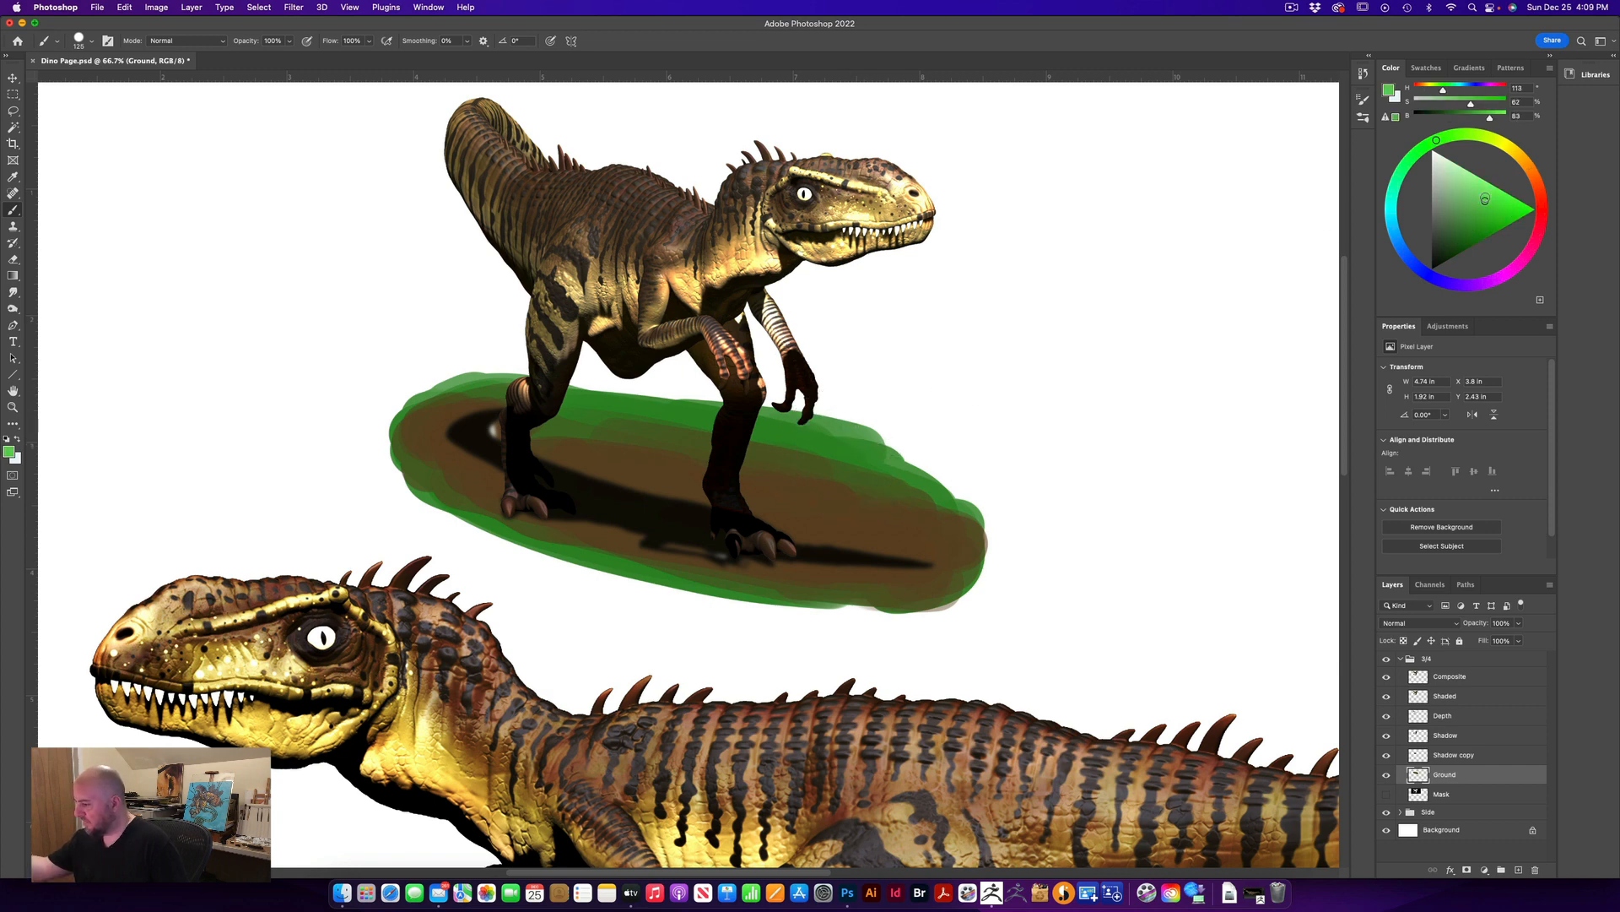
{"action": "key", "text": "bracketleft"}
{"action": "key", "text": "bracketleft"}
{"action": "key", "text": "bracketleft"}
{"action": "key", "text": "bracketleft"}
{"action": "key", "text": "bracketleft"}
{"action": "key", "text": "bracketleft"}
{"action": "key", "text": "bracketleft"}
{"action": "key", "text": "bracketleft"}
{"action": "key", "text": "bracketleft"}
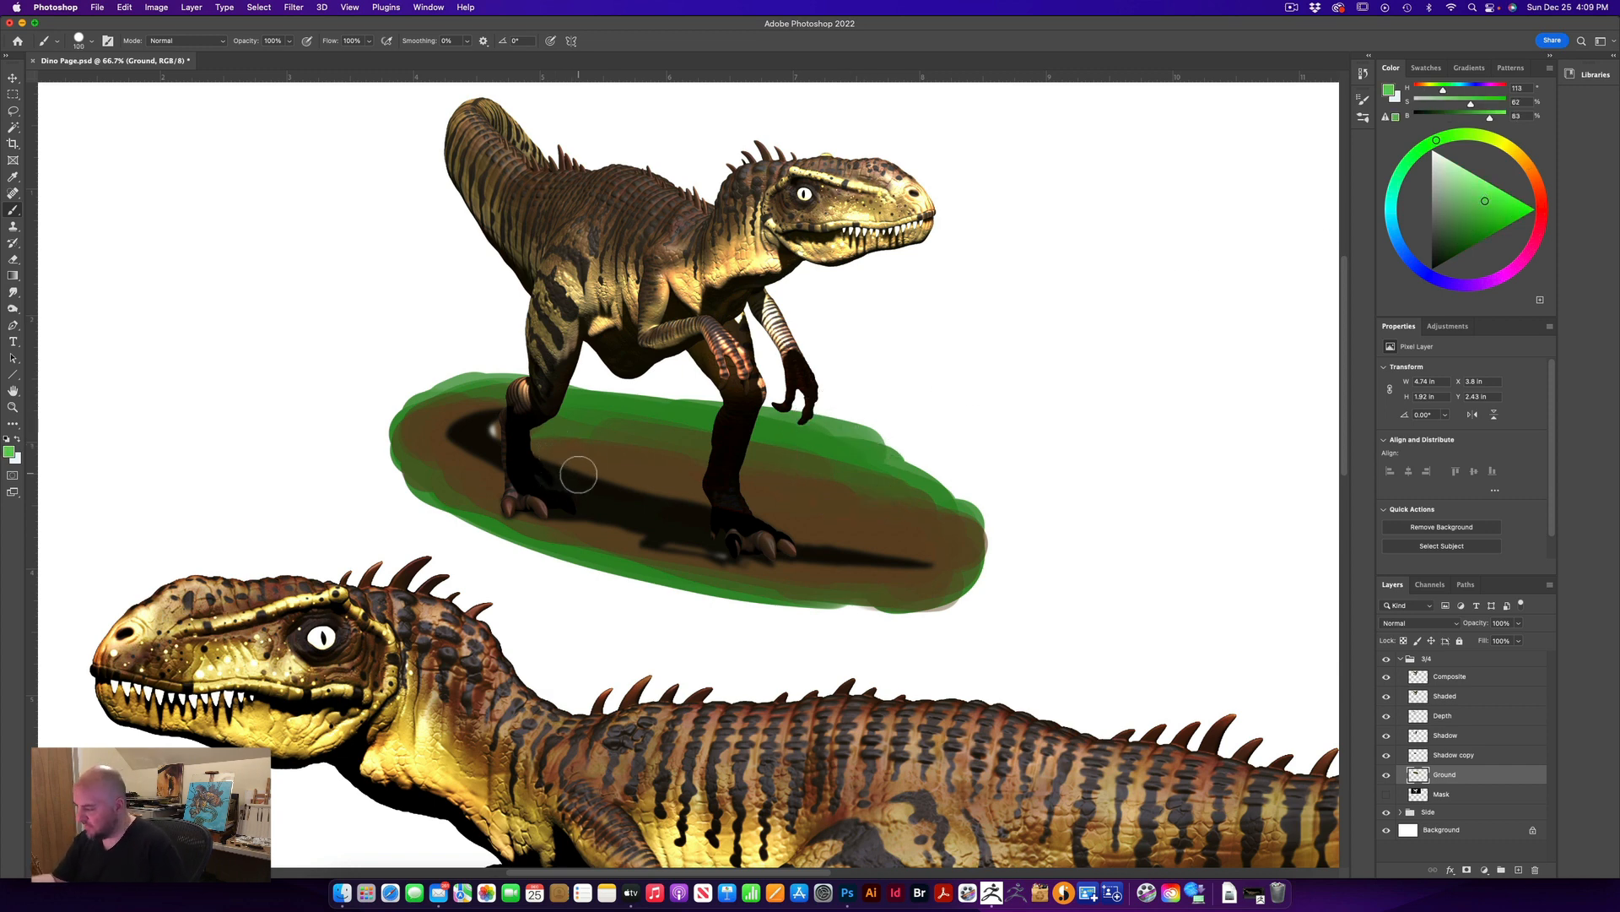
{"action": "key", "text": "bracketleft"}
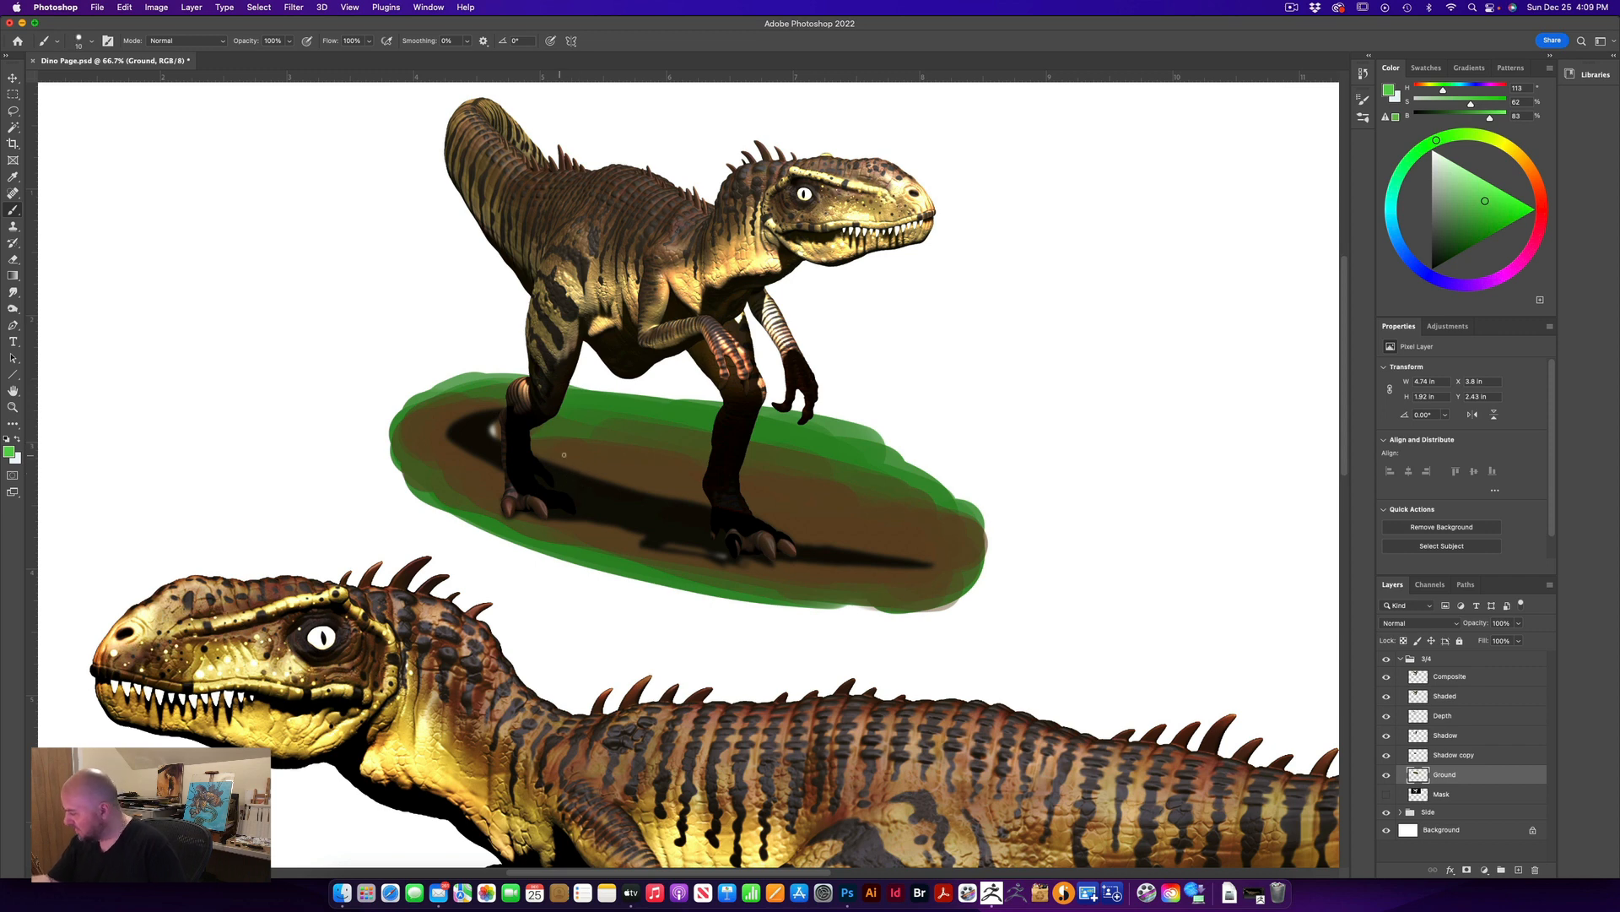
Add a new layer in the 3/4 group and place it directly above Shadow copy
{"action": "left_click", "coordinate": [1518, 870]}
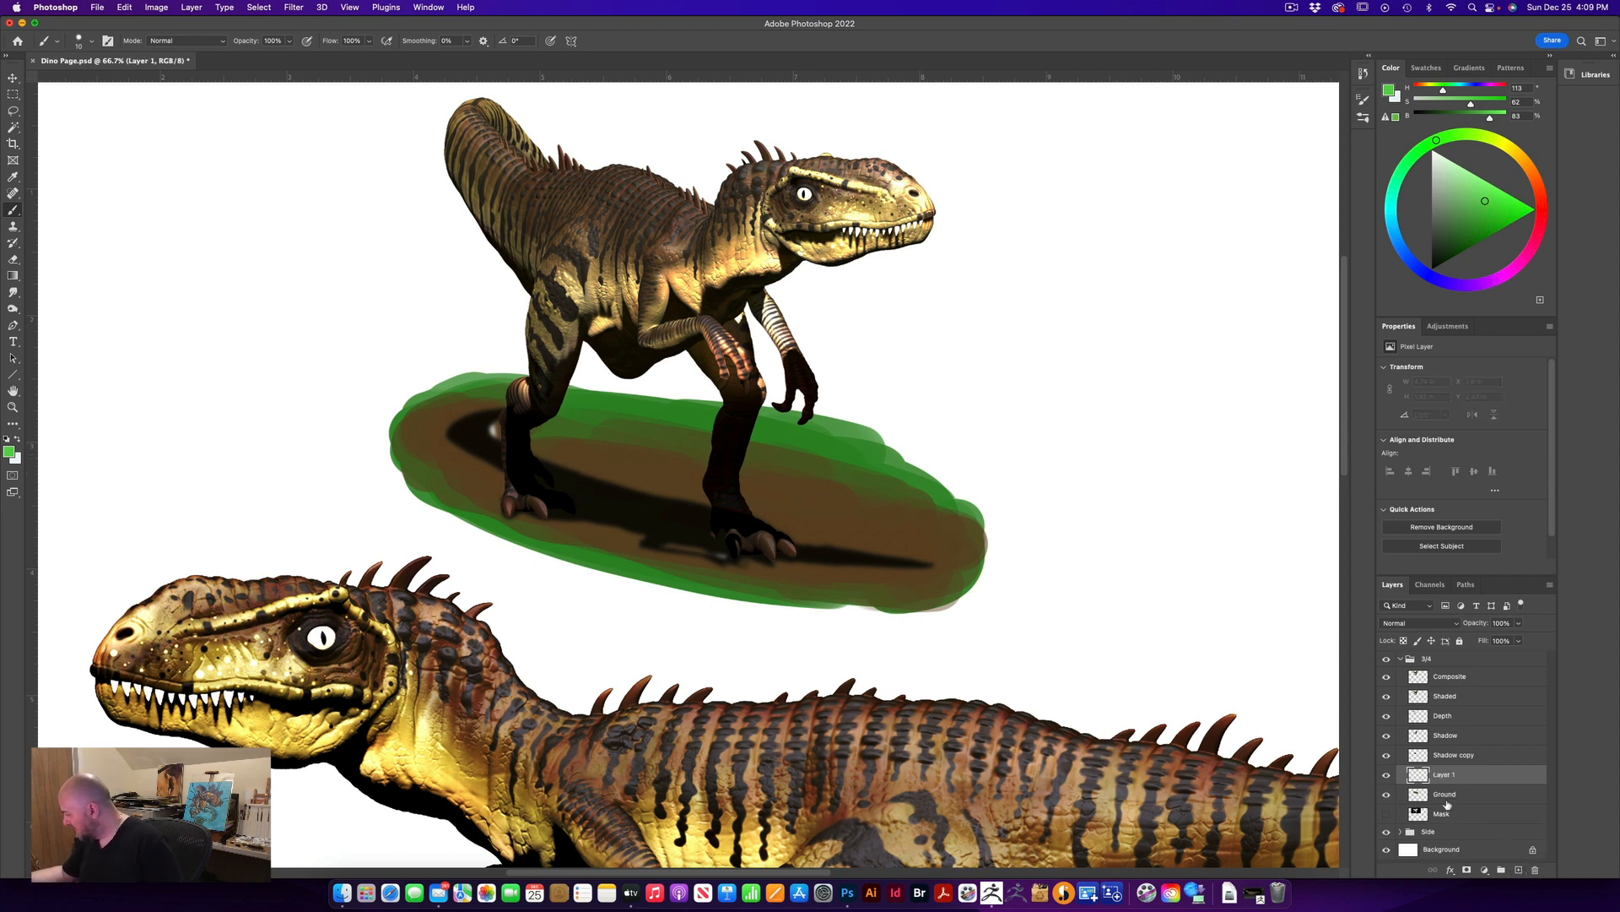
{"action": "left_click_drag", "start_coordinate": [1423, 772], "coordinate": [1501, 761]}
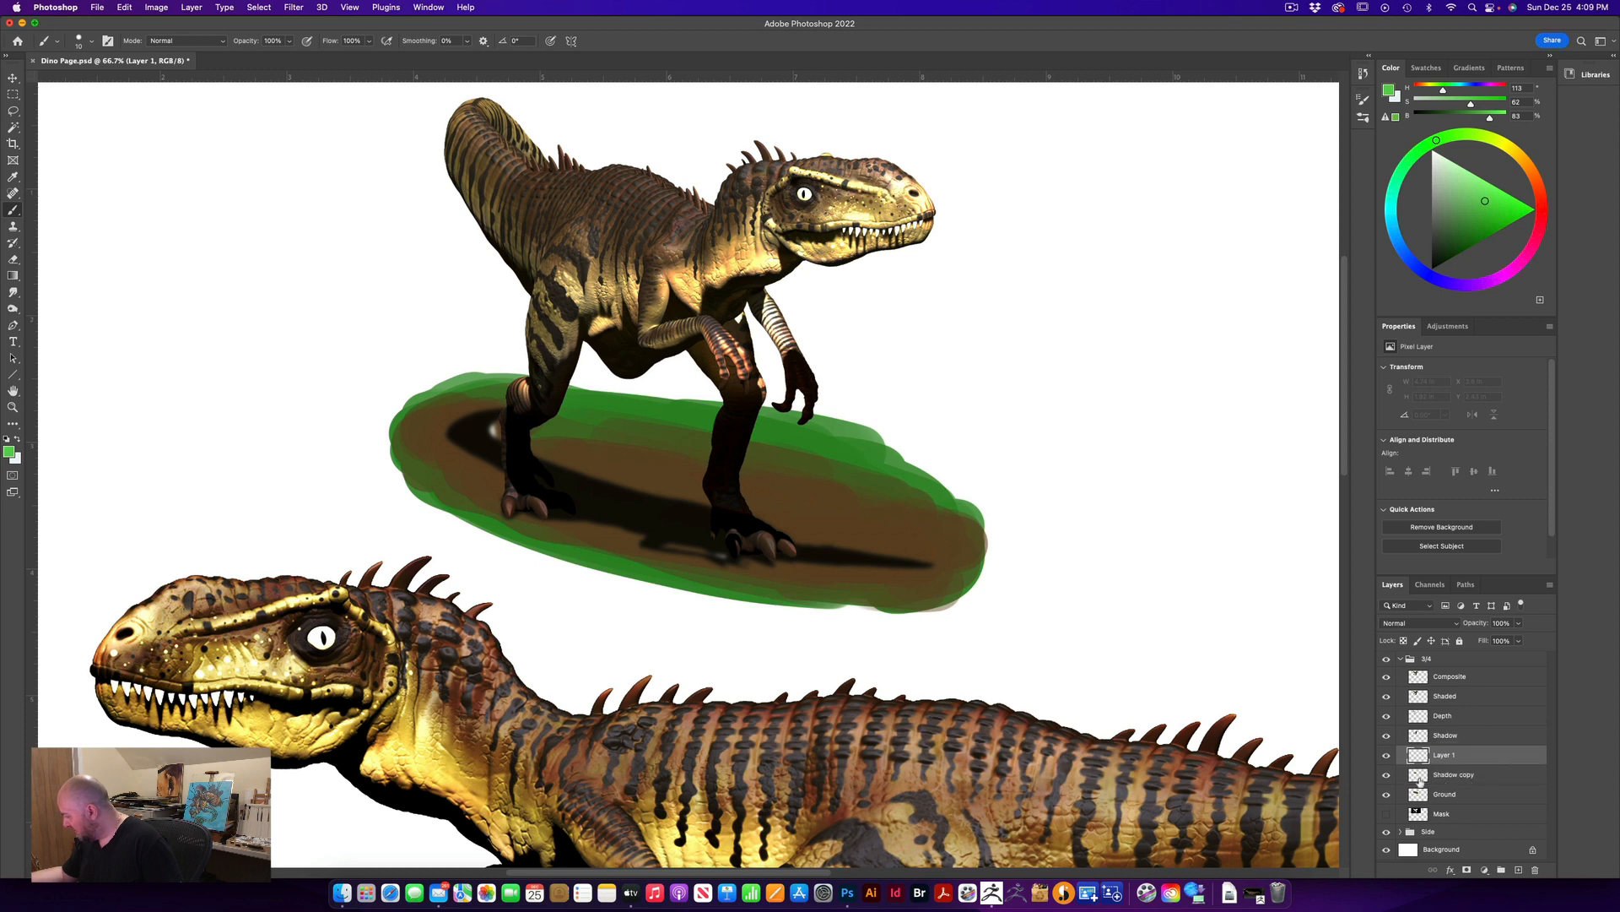
{"action": "left_click", "coordinate": [1386, 775]}
{"action": "left_click", "coordinate": [1386, 775]}
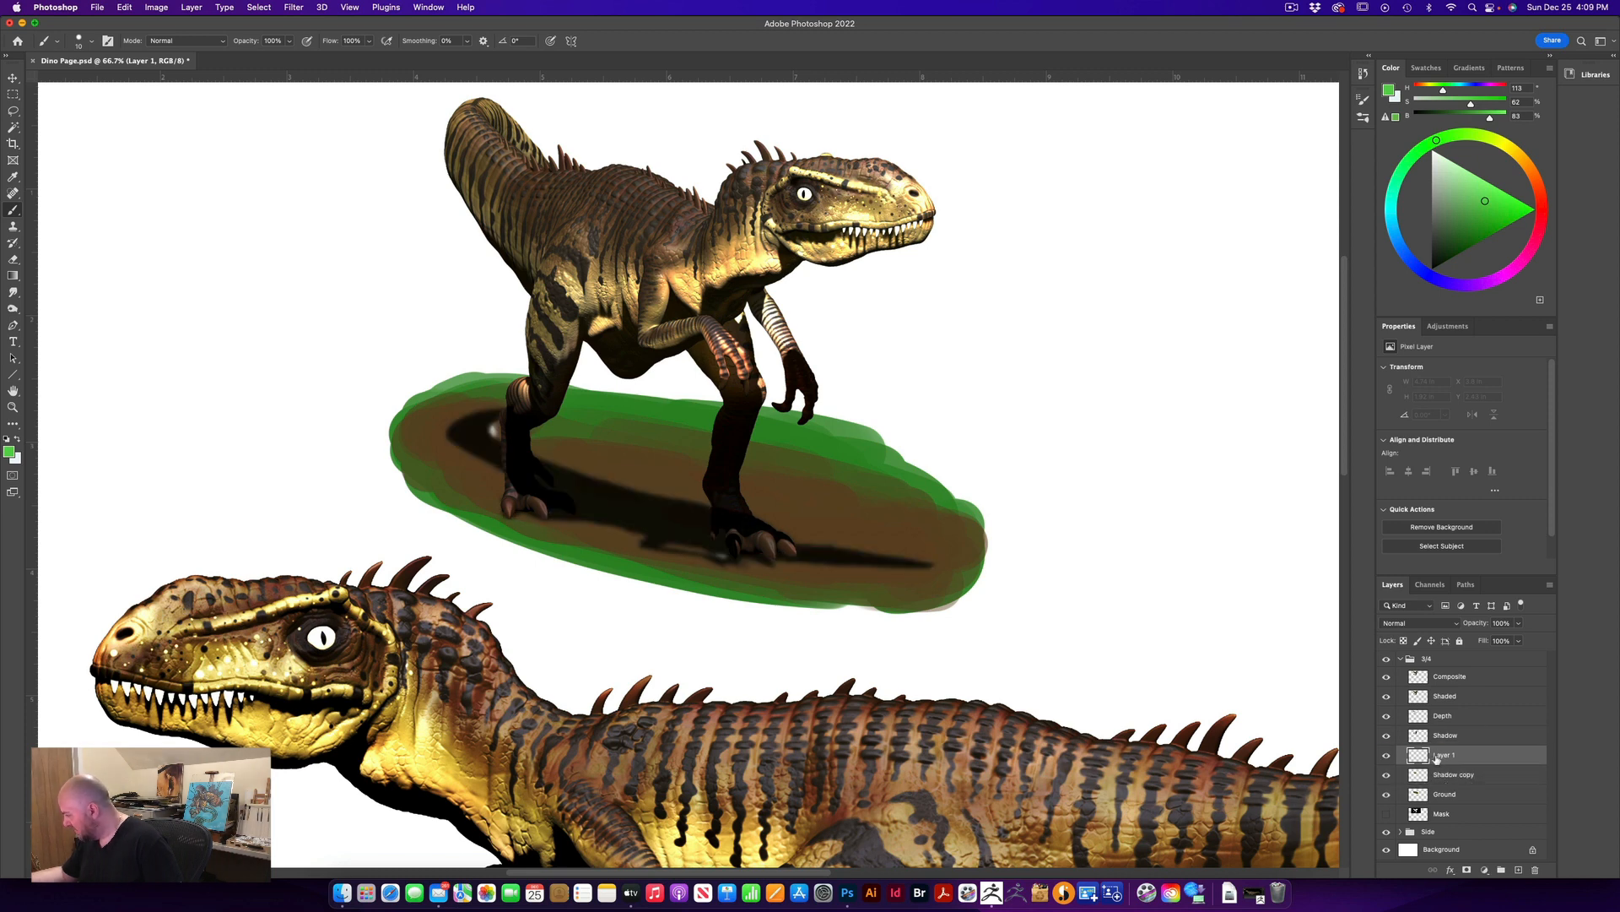
Paint light green grass blades on the new layer around the rear foot, the oval's left end, and between the legs
{"action": "key", "text": "bracketleft"}
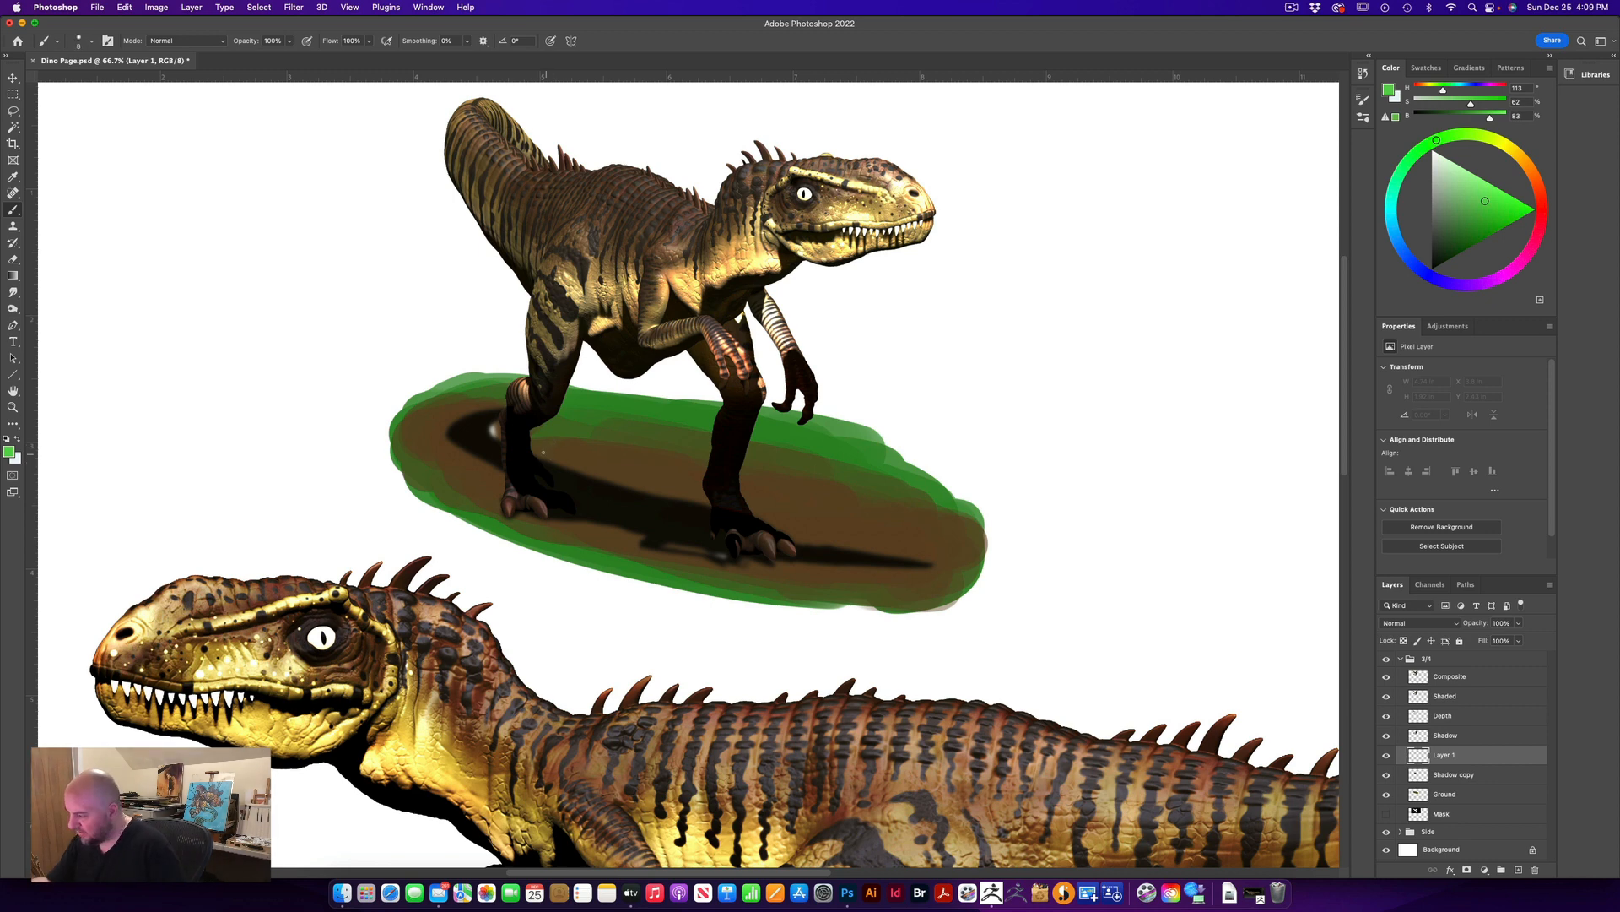
{"action": "mouse_move", "coordinate": [543, 467]}
{"action": "left_mouse_down"}
{"action": "mouse_move", "coordinate": [537, 440]}
{"action": "mouse_move", "coordinate": [575, 460]}
{"action": "left_mouse_up"}
{"action": "left_click_drag", "start_coordinate": [573, 479], "coordinate": [586, 466]}
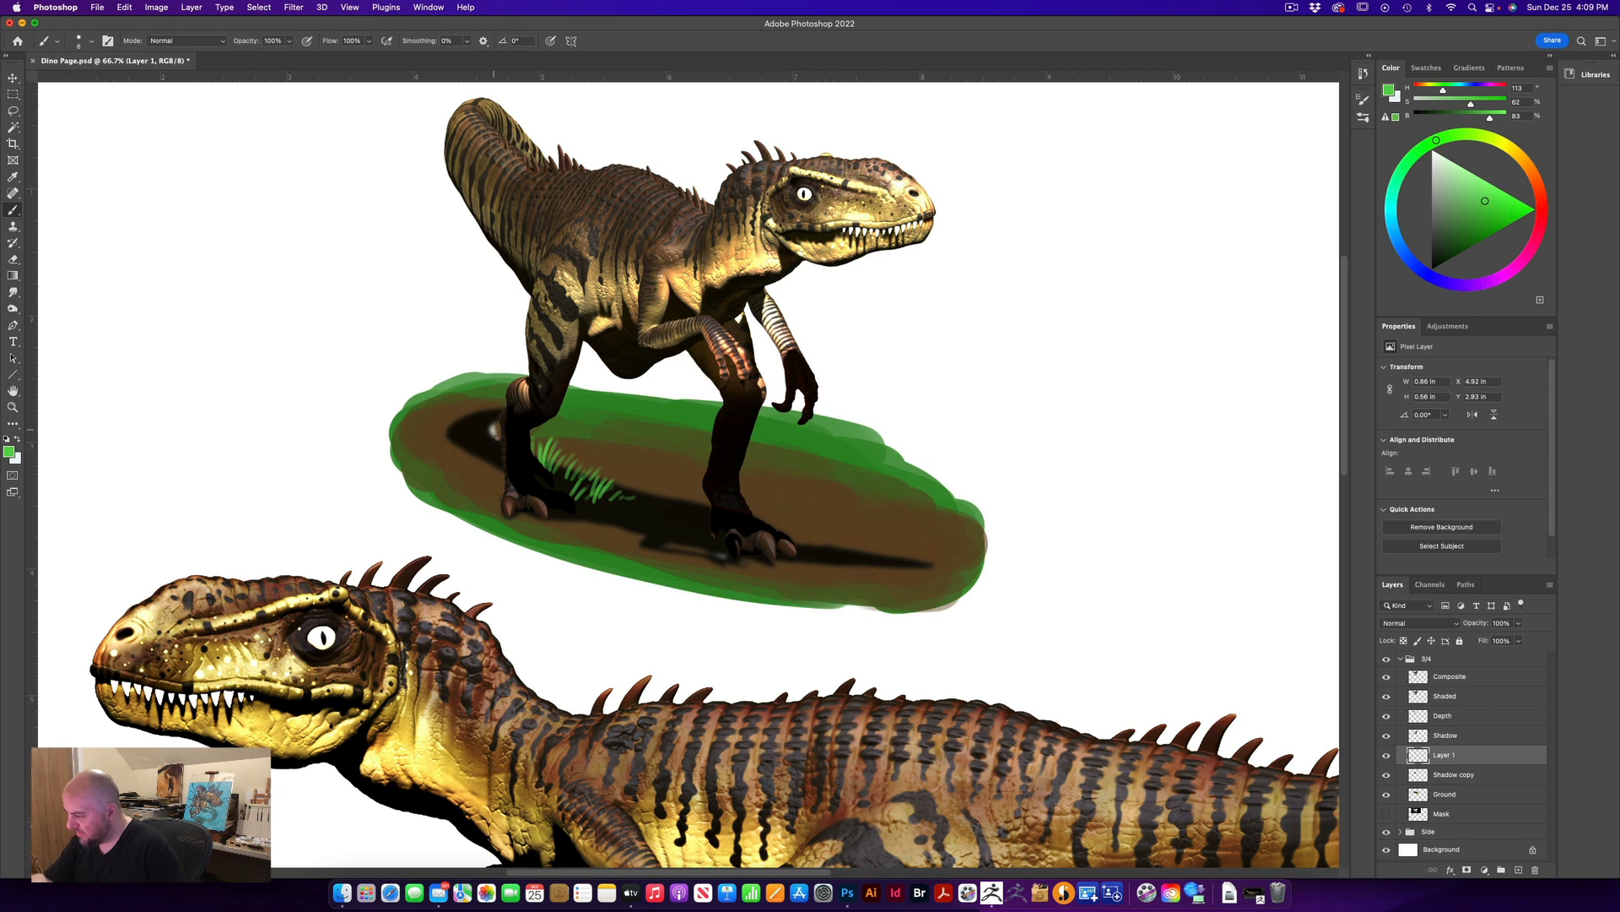
{"action": "left_click_drag", "start_coordinate": [500, 448], "coordinate": [487, 411]}
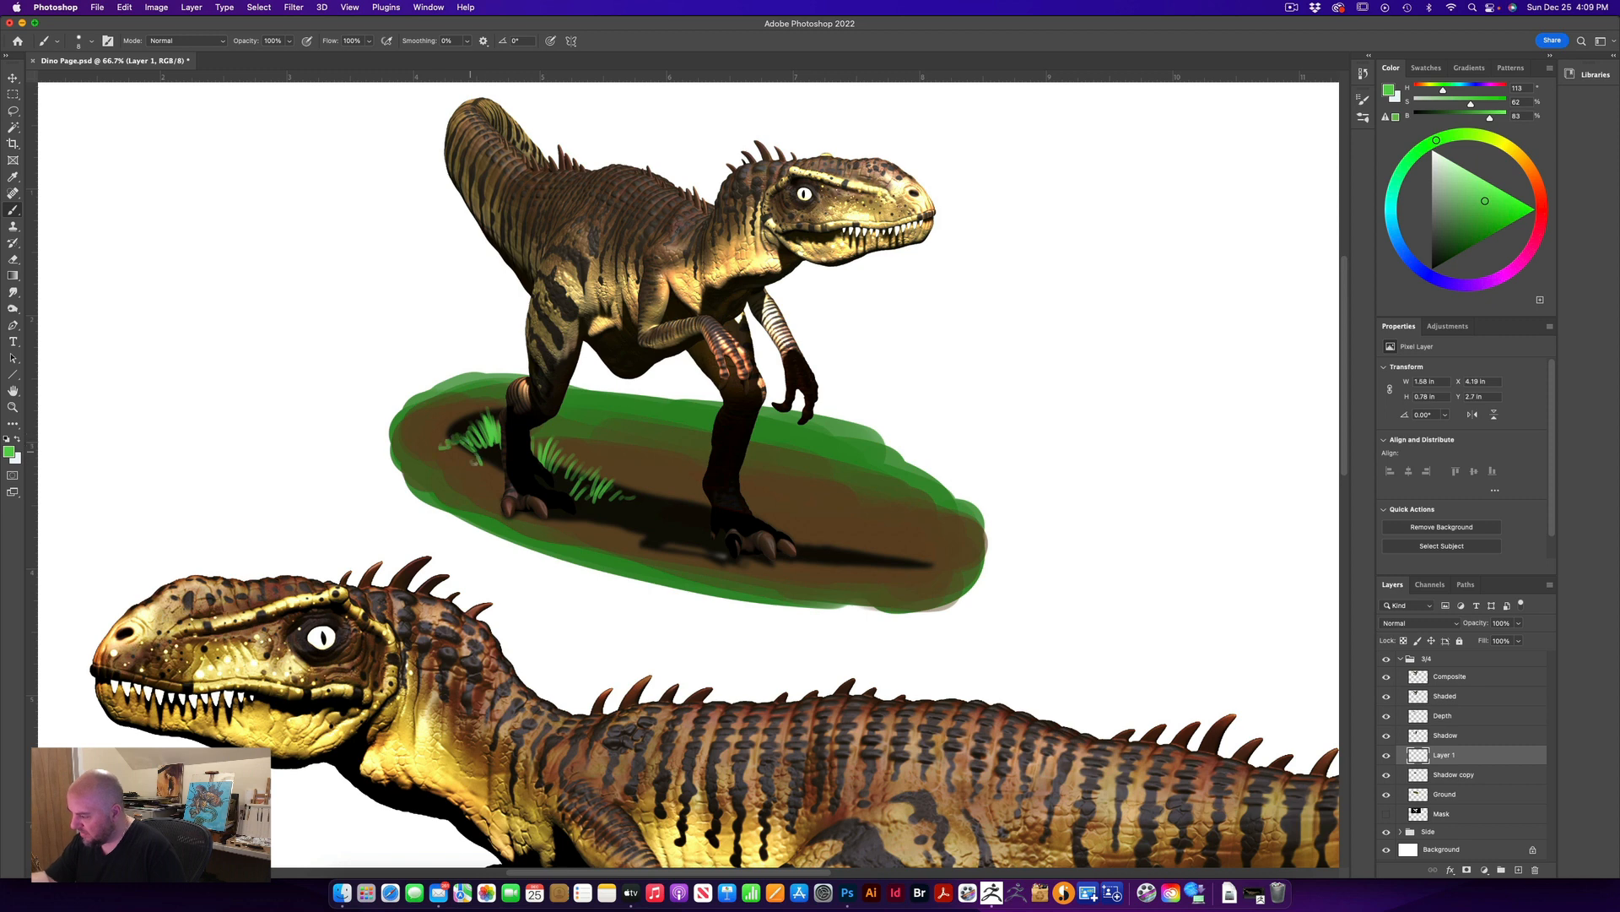
{"action": "left_click_drag", "start_coordinate": [469, 472], "coordinate": [452, 455]}
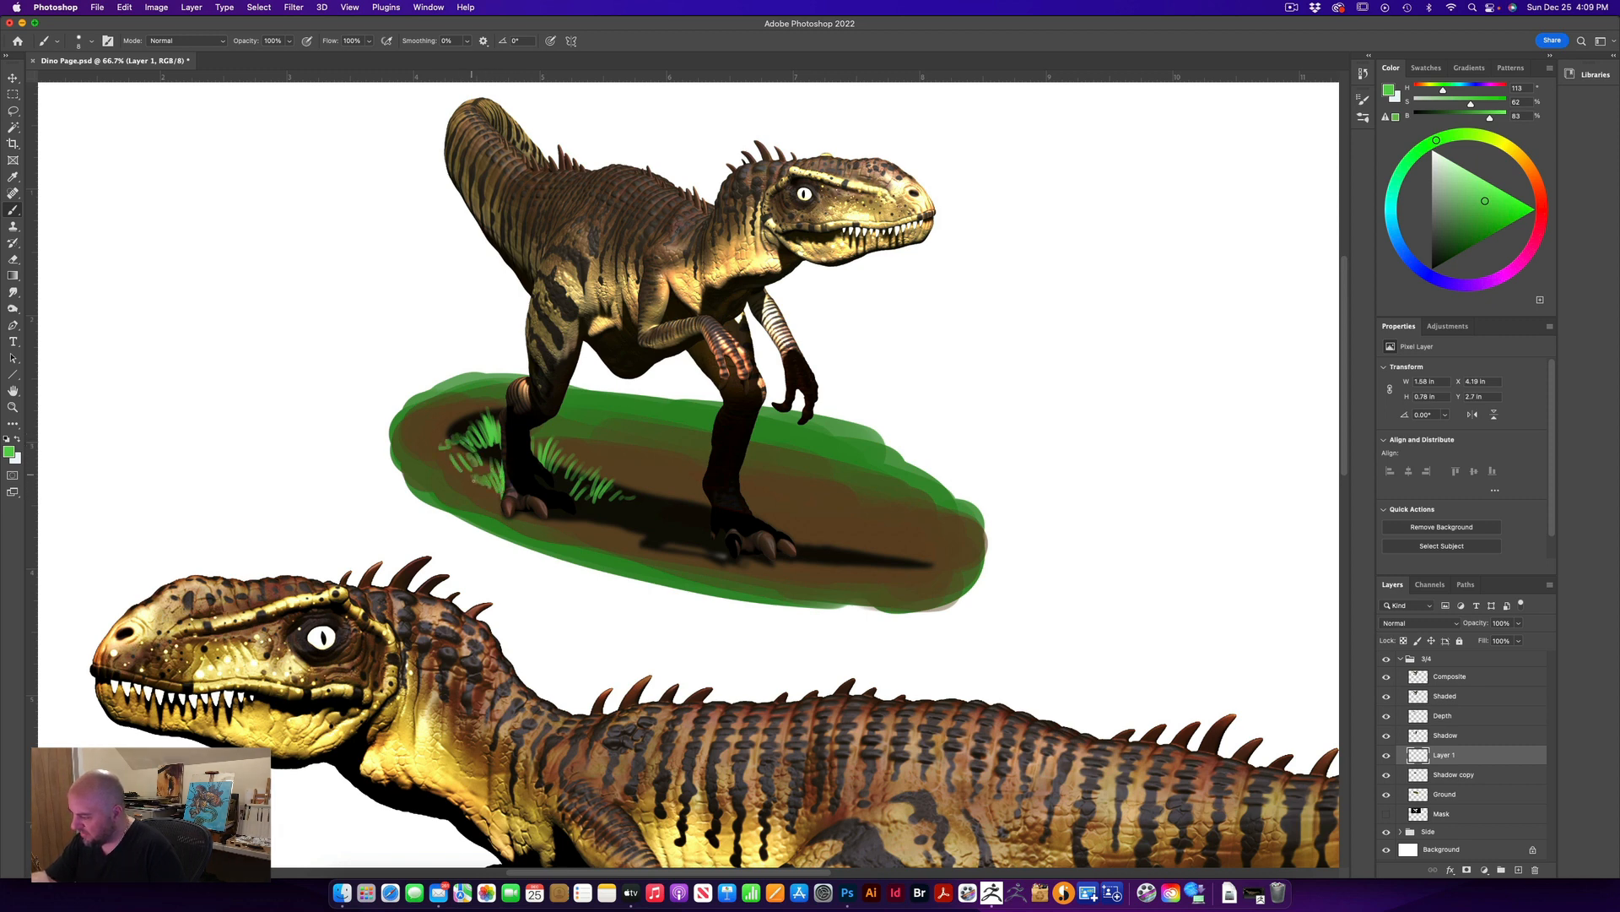
{"action": "mouse_move", "coordinate": [426, 442]}
{"action": "left_mouse_down"}
{"action": "mouse_move", "coordinate": [418, 408]}
{"action": "mouse_move", "coordinate": [424, 448]}
{"action": "mouse_move", "coordinate": [462, 455]}
{"action": "left_mouse_up"}
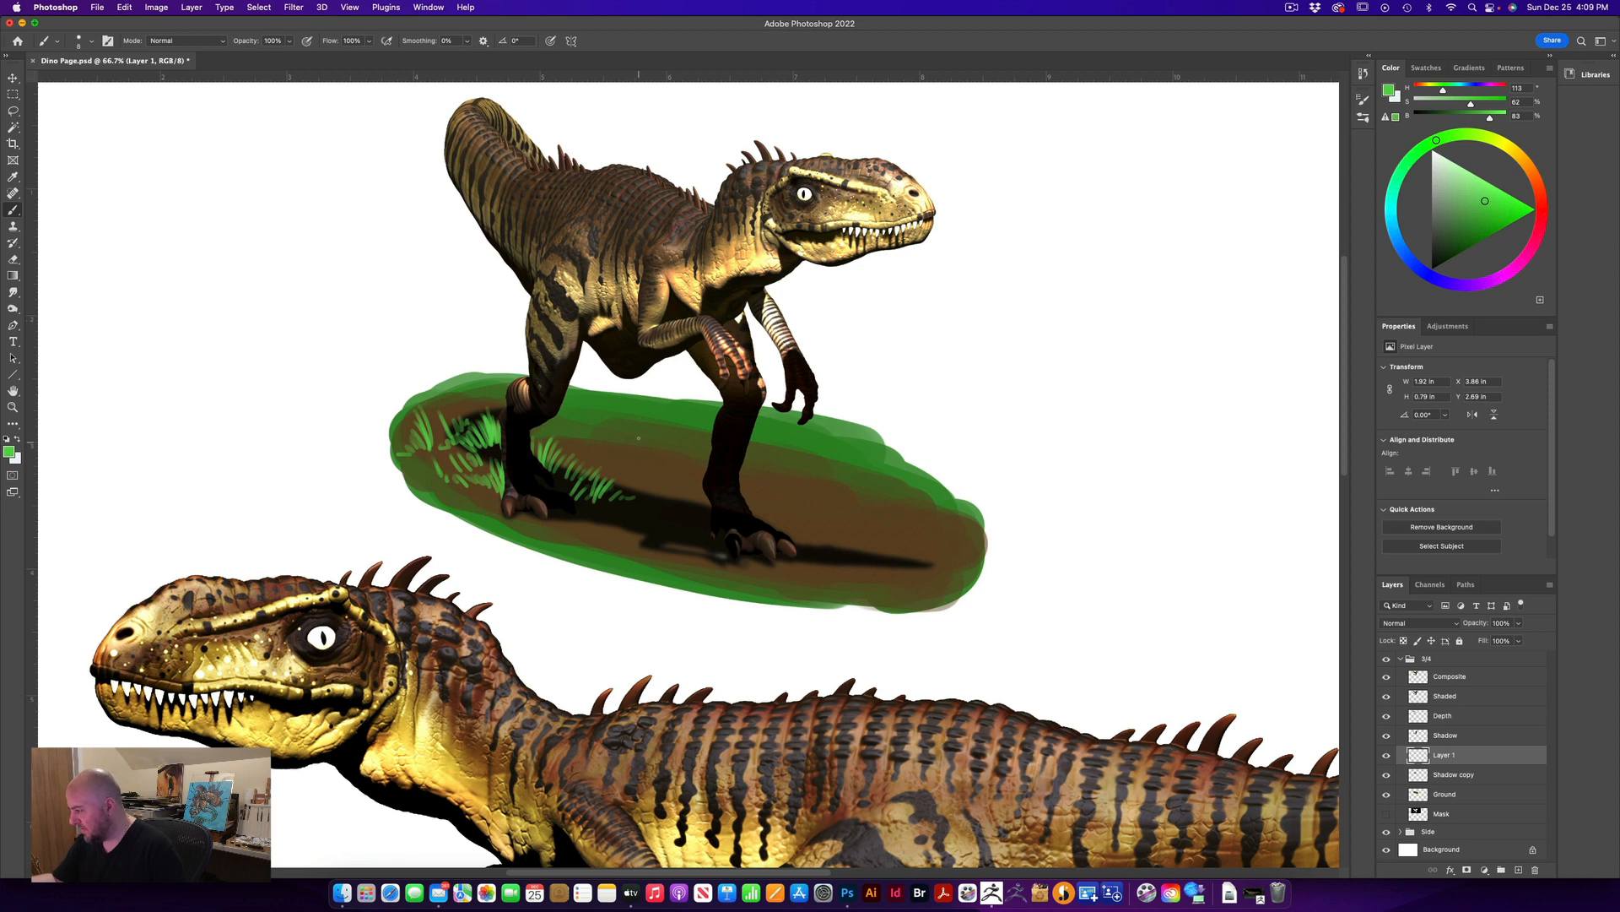
{"action": "mouse_move", "coordinate": [630, 453]}
{"action": "left_mouse_down"}
{"action": "mouse_move", "coordinate": [657, 427]}
{"action": "mouse_move", "coordinate": [675, 433]}
{"action": "mouse_move", "coordinate": [619, 417]}
{"action": "left_mouse_up"}
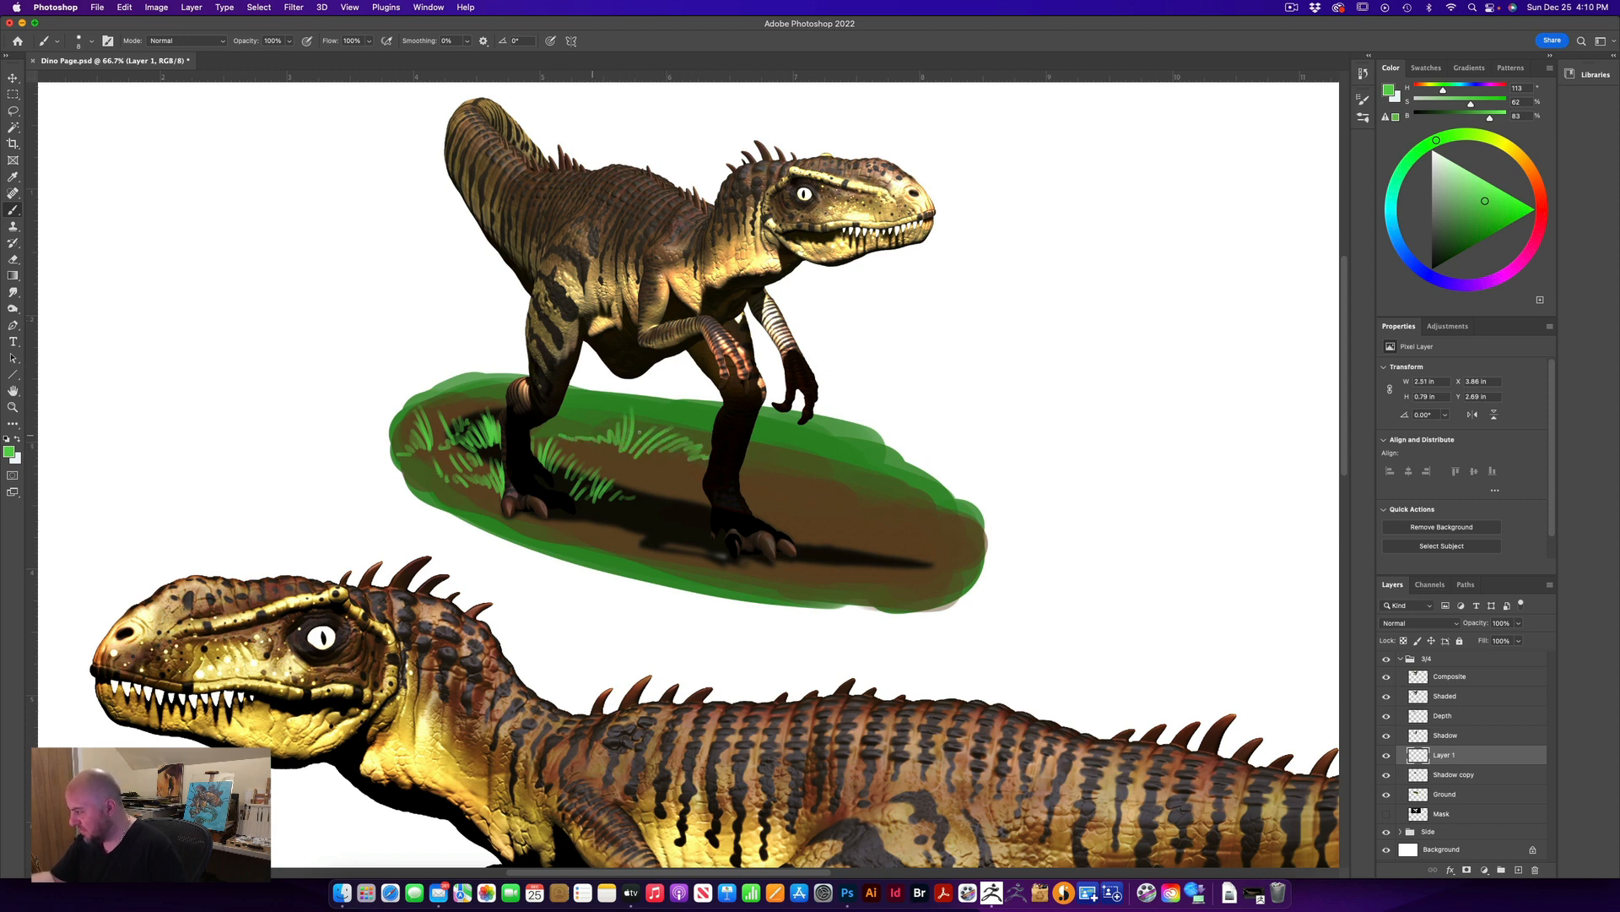
Paint more grass blades around the front foot and across the oval's right end, extending the grass to about 4.54 by 1.44 in
{"action": "mouse_move", "coordinate": [688, 530]}
{"action": "left_mouse_down"}
{"action": "mouse_move", "coordinate": [713, 500]}
{"action": "mouse_move", "coordinate": [694, 475]}
{"action": "left_mouse_up"}
{"action": "left_click_drag", "start_coordinate": [691, 511], "coordinate": [687, 478]}
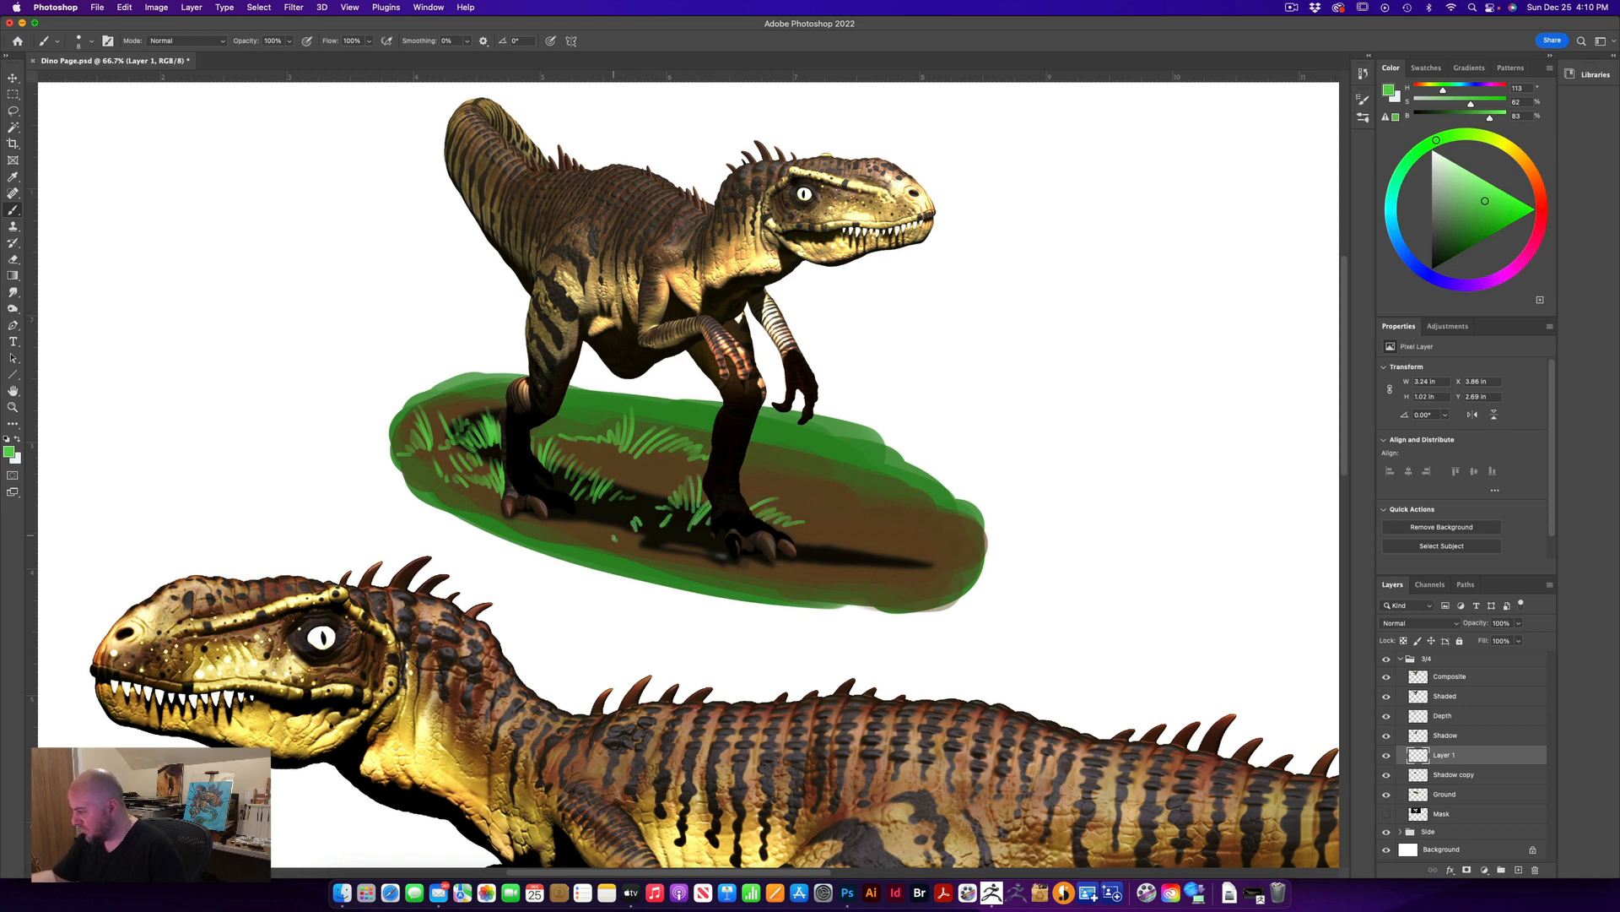
{"action": "left_click_drag", "start_coordinate": [614, 537], "coordinate": [598, 535]}
{"action": "mouse_move", "coordinate": [809, 550]}
{"action": "left_mouse_down"}
{"action": "mouse_move", "coordinate": [790, 524]}
{"action": "mouse_move", "coordinate": [822, 543]}
{"action": "left_mouse_up"}
{"action": "left_click_drag", "start_coordinate": [864, 561], "coordinate": [839, 547]}
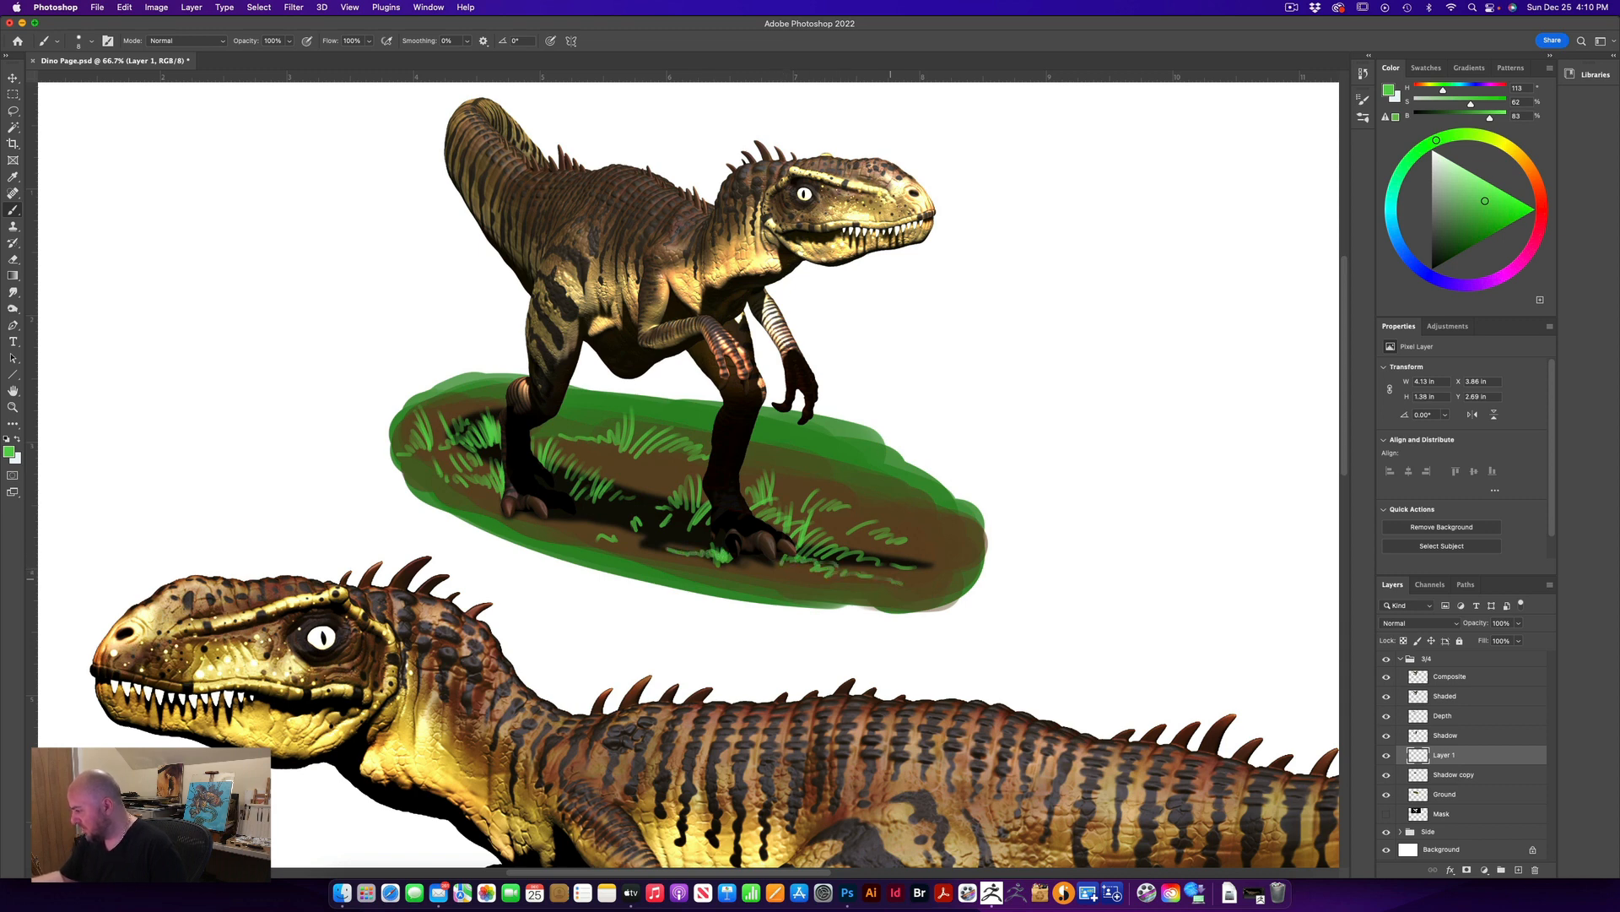
{"action": "left_click_drag", "start_coordinate": [886, 580], "coordinate": [965, 572]}
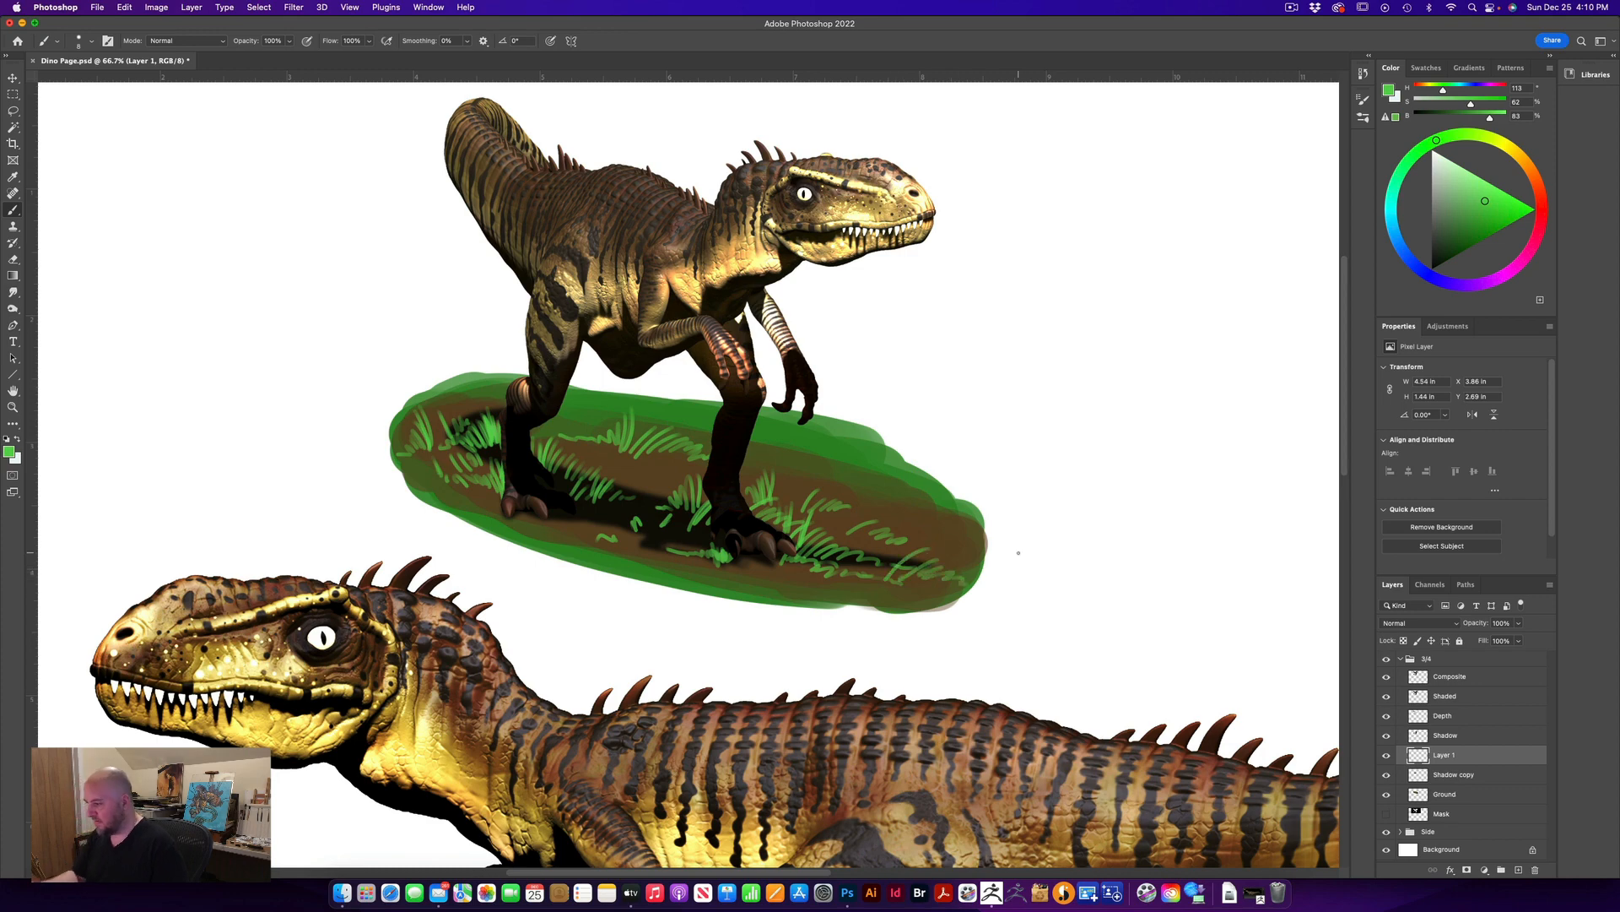
{"action": "key", "text": "super+minus"}
{"action": "key", "text": "super+minus"}
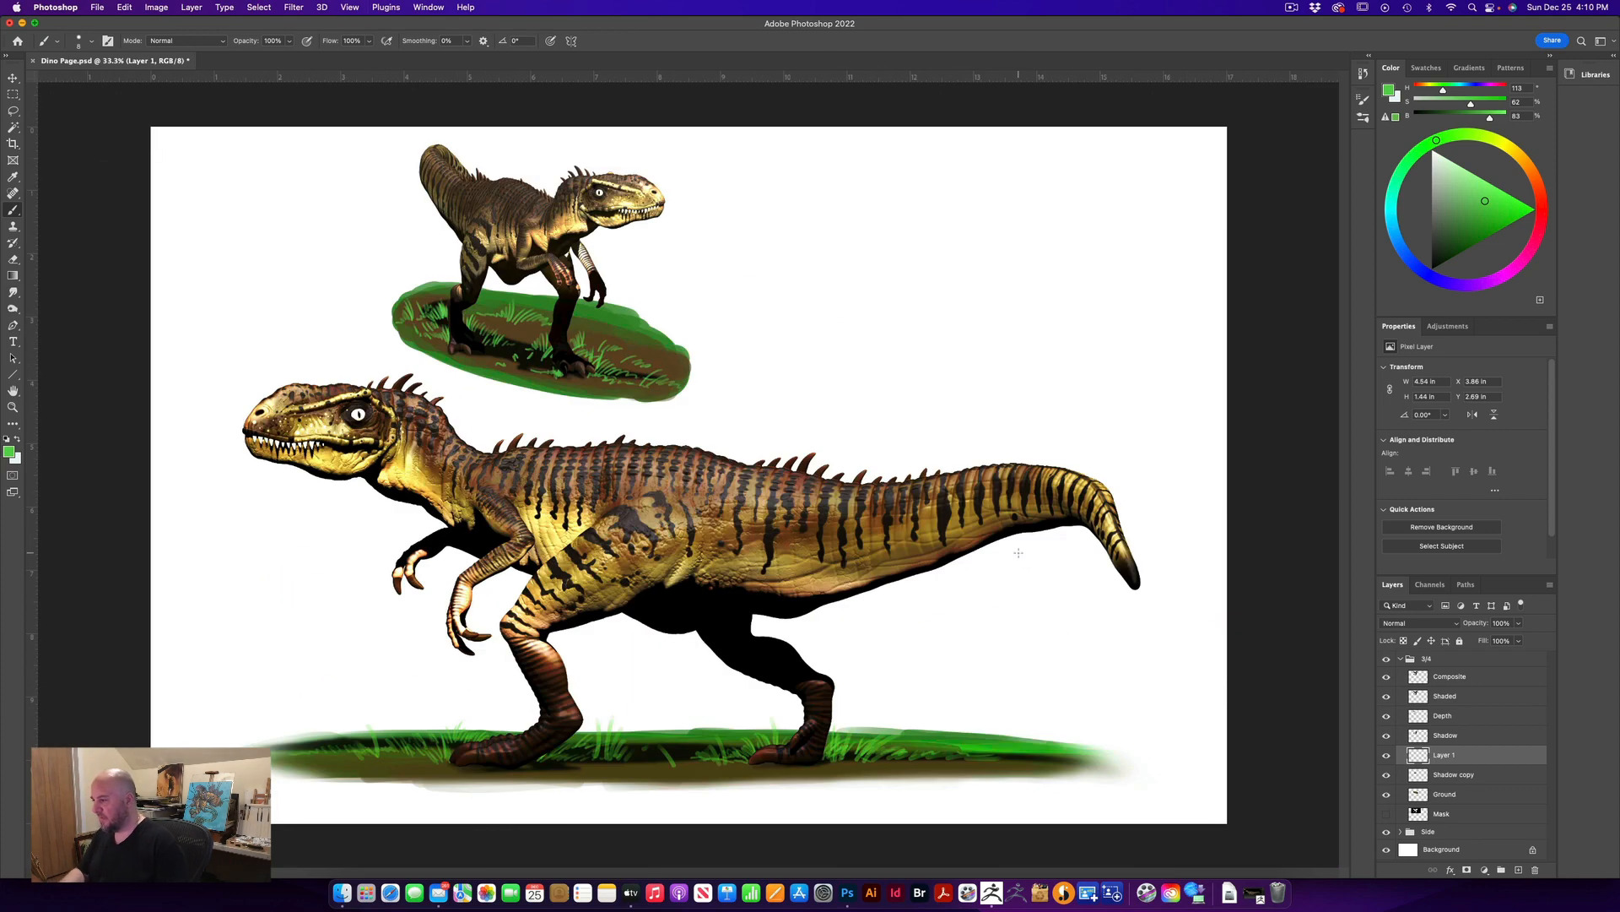
Select the Ground layer in the 3/4 group and identify its content by toggling its visibility
{"action": "left_click", "coordinate": [1444, 796]}
{"action": "left_click", "coordinate": [1386, 794]}
{"action": "left_click", "coordinate": [1386, 795]}
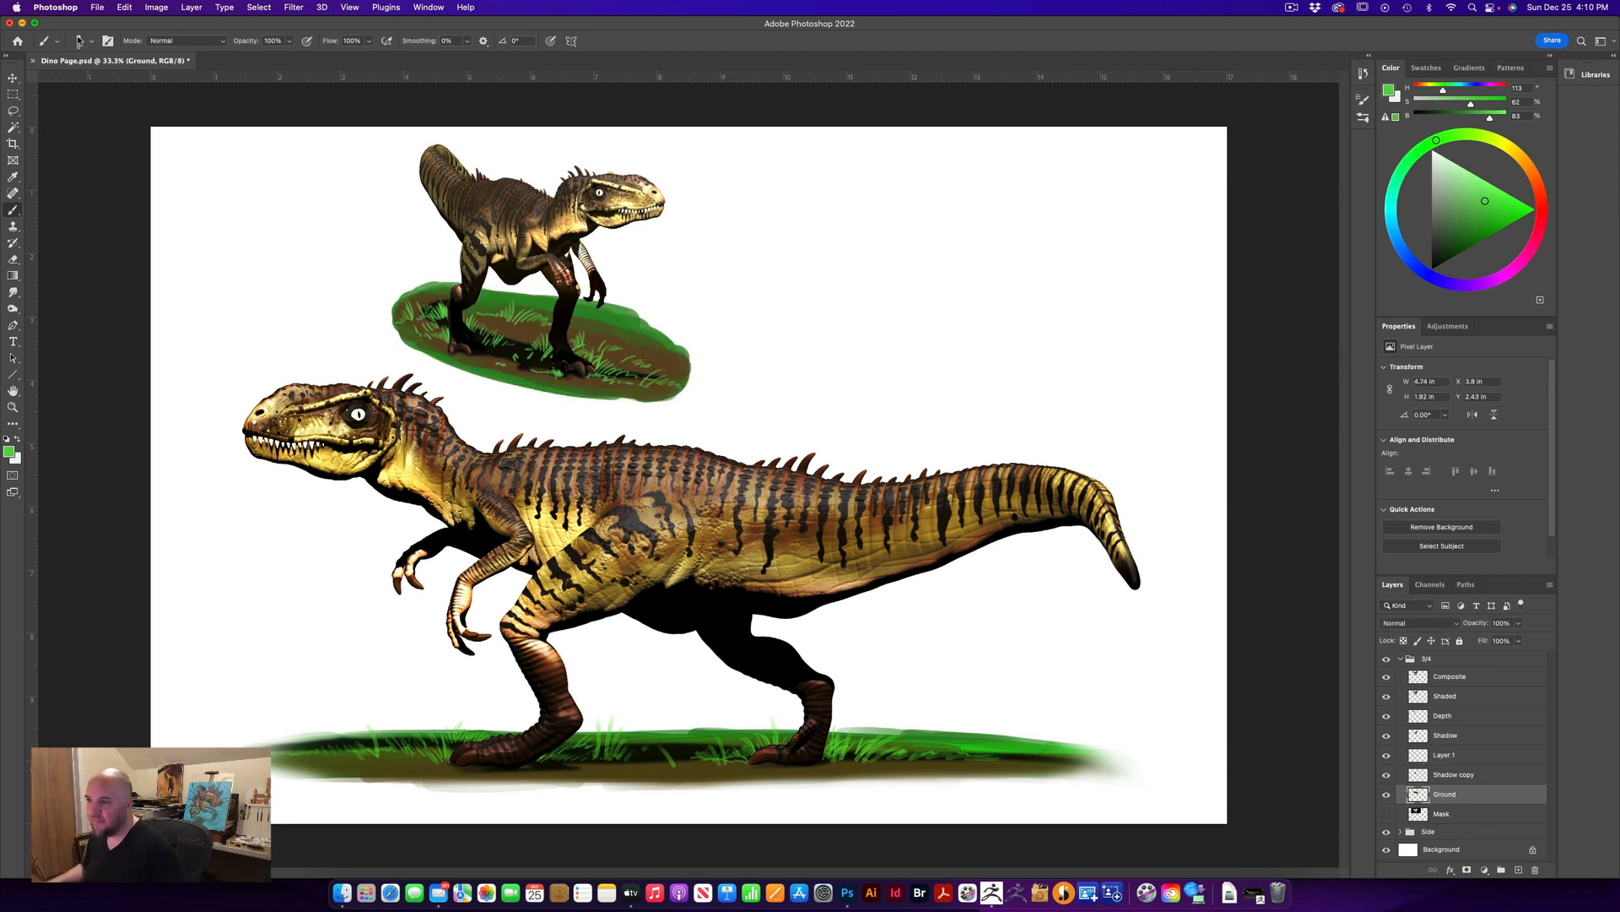
Switch to a soft brush at 150 px, try a green stroke above the ground oval, and undo that stroke
{"action": "left_click", "coordinate": [79, 40]}
{"action": "left_click", "coordinate": [76, 325]}
{"action": "left_click", "coordinate": [364, 210]}
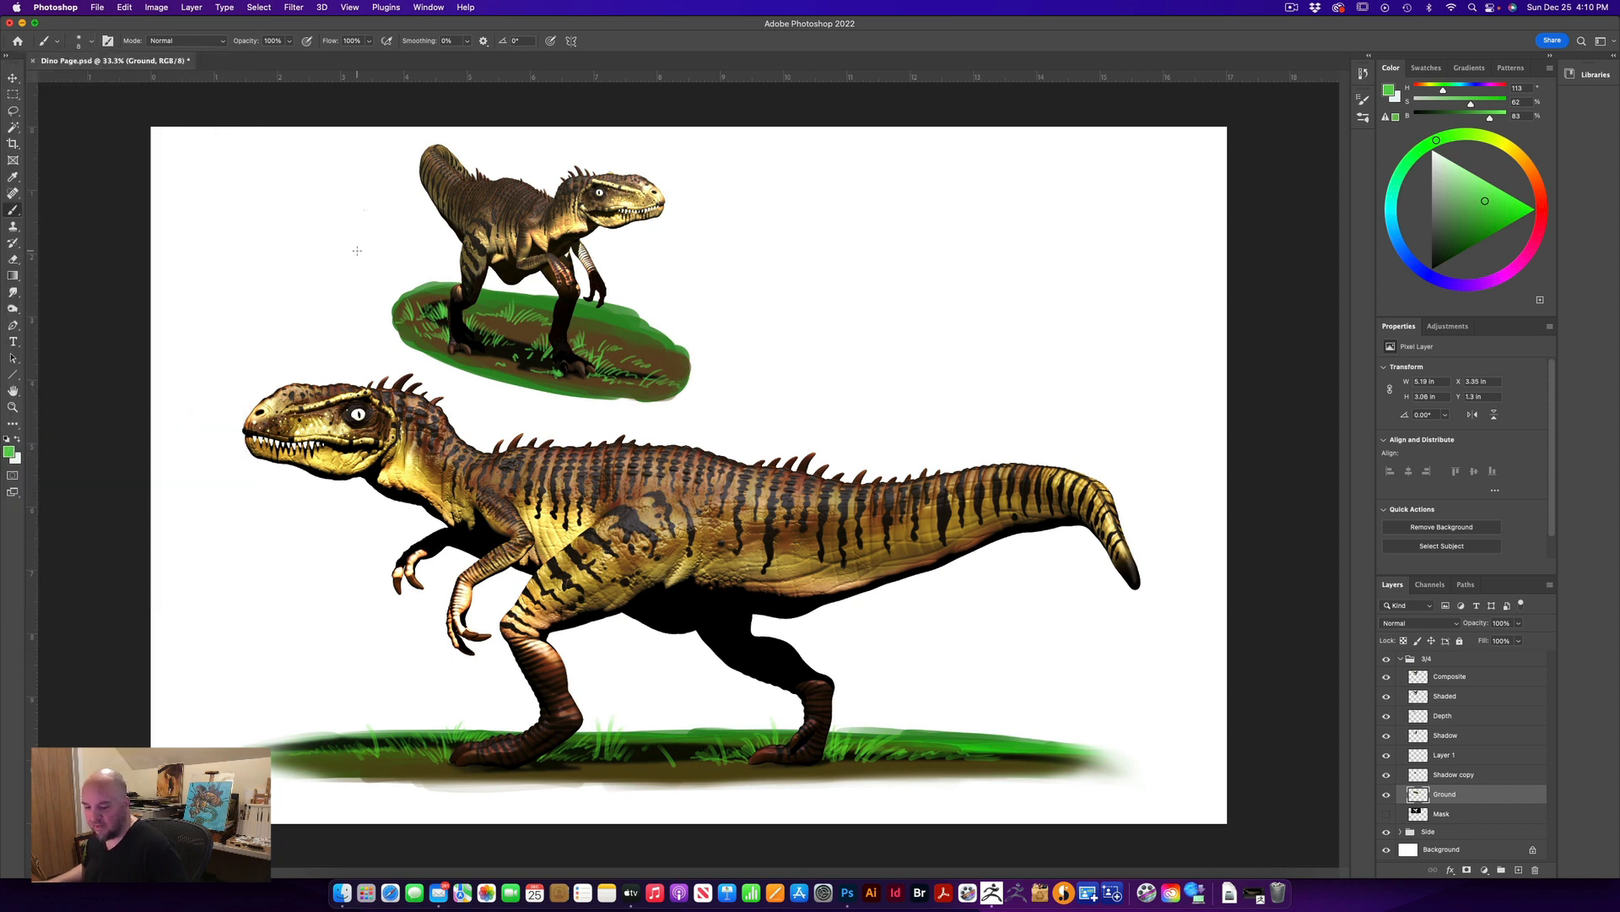
{"action": "key", "text": "bracketright"}
{"action": "key", "text": "bracketright"}
{"action": "key", "text": "bracketright"}
{"action": "key", "text": "bracketright"}
{"action": "key", "text": "bracketright"}
{"action": "key", "text": "bracketright"}
{"action": "key", "text": "bracketright"}
{"action": "key", "text": "bracketright"}
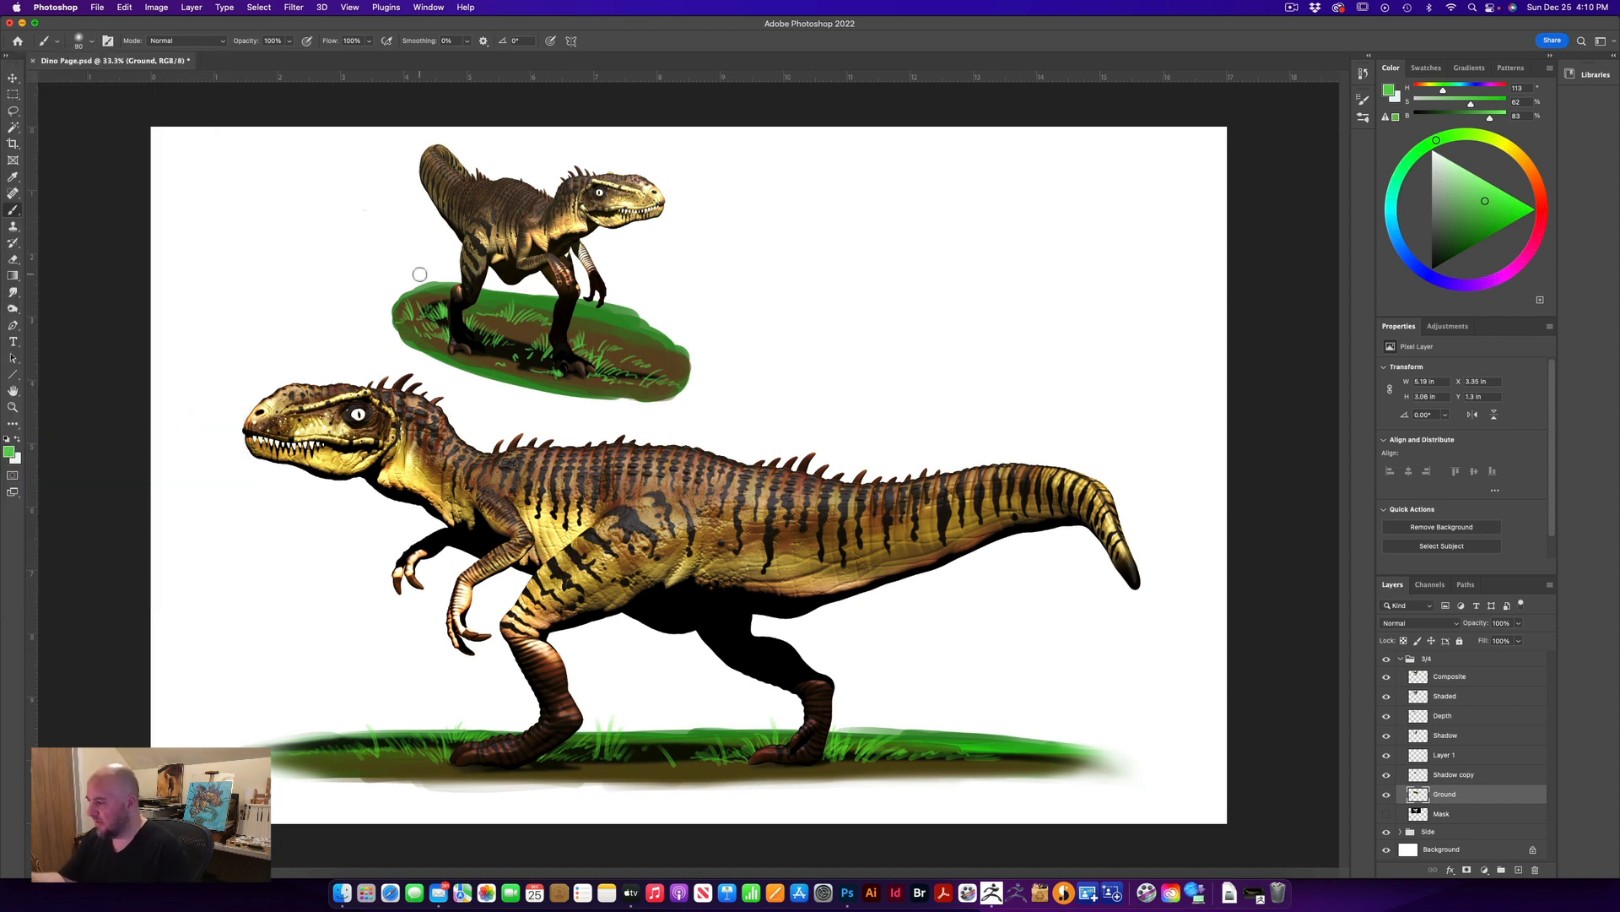
{"action": "left_click_drag", "start_coordinate": [405, 272], "coordinate": [404, 279]}
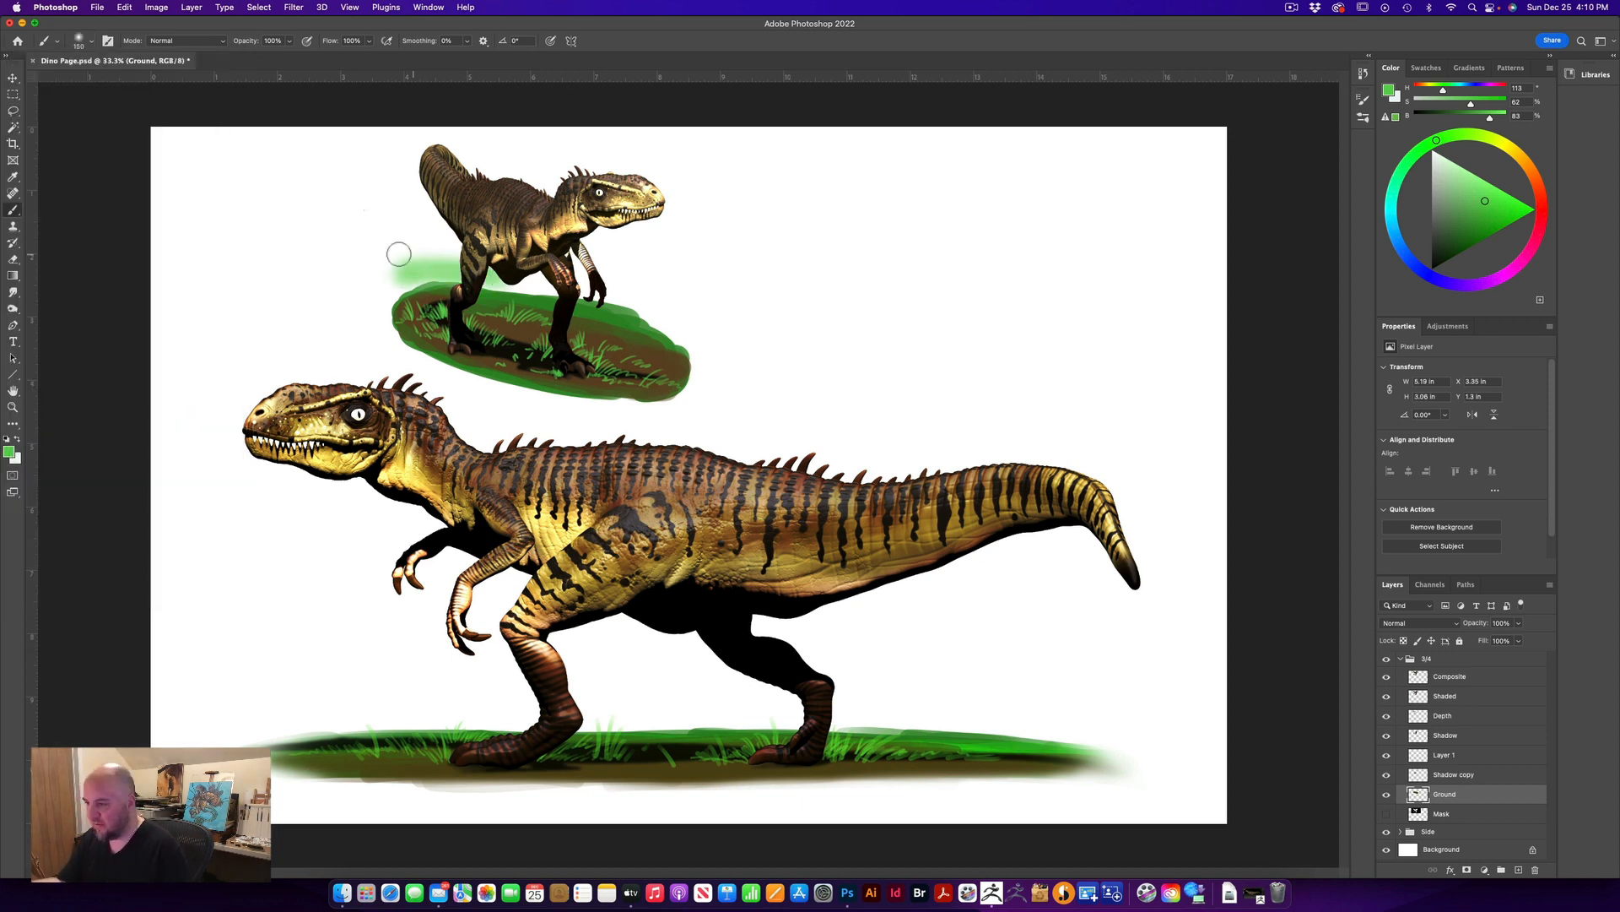
{"action": "key", "text": "super+z"}
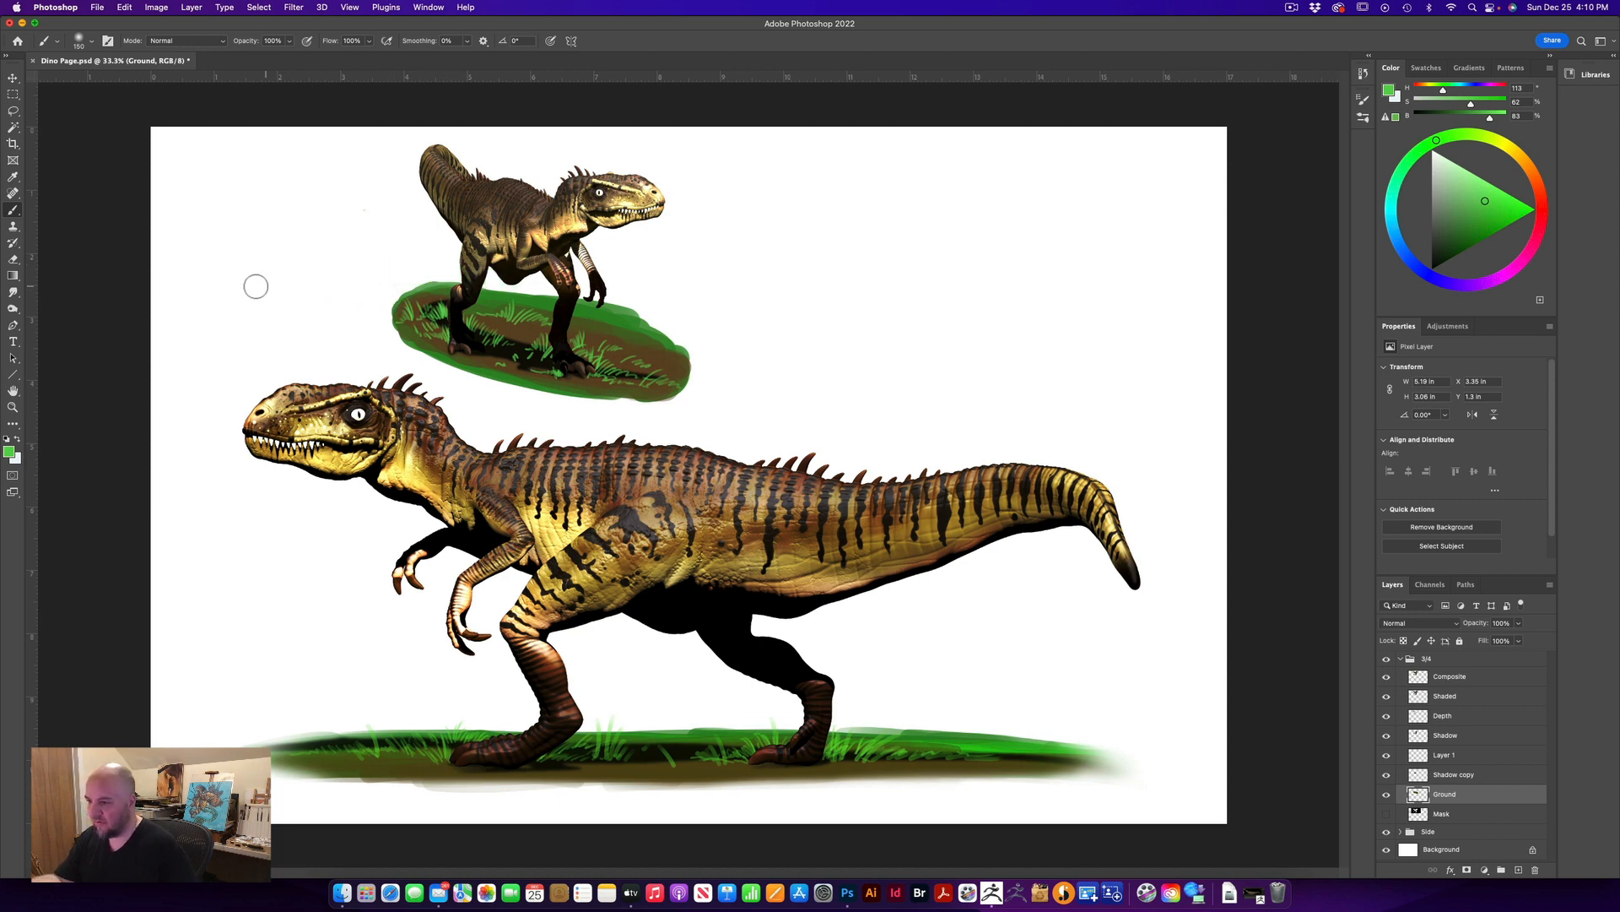
Set the Eraser to Soft Round Pressure Opacity at 150 px and fade the ground oval's outer edge all around
{"action": "left_click", "coordinate": [12, 259]}
{"action": "left_click", "coordinate": [78, 41]}
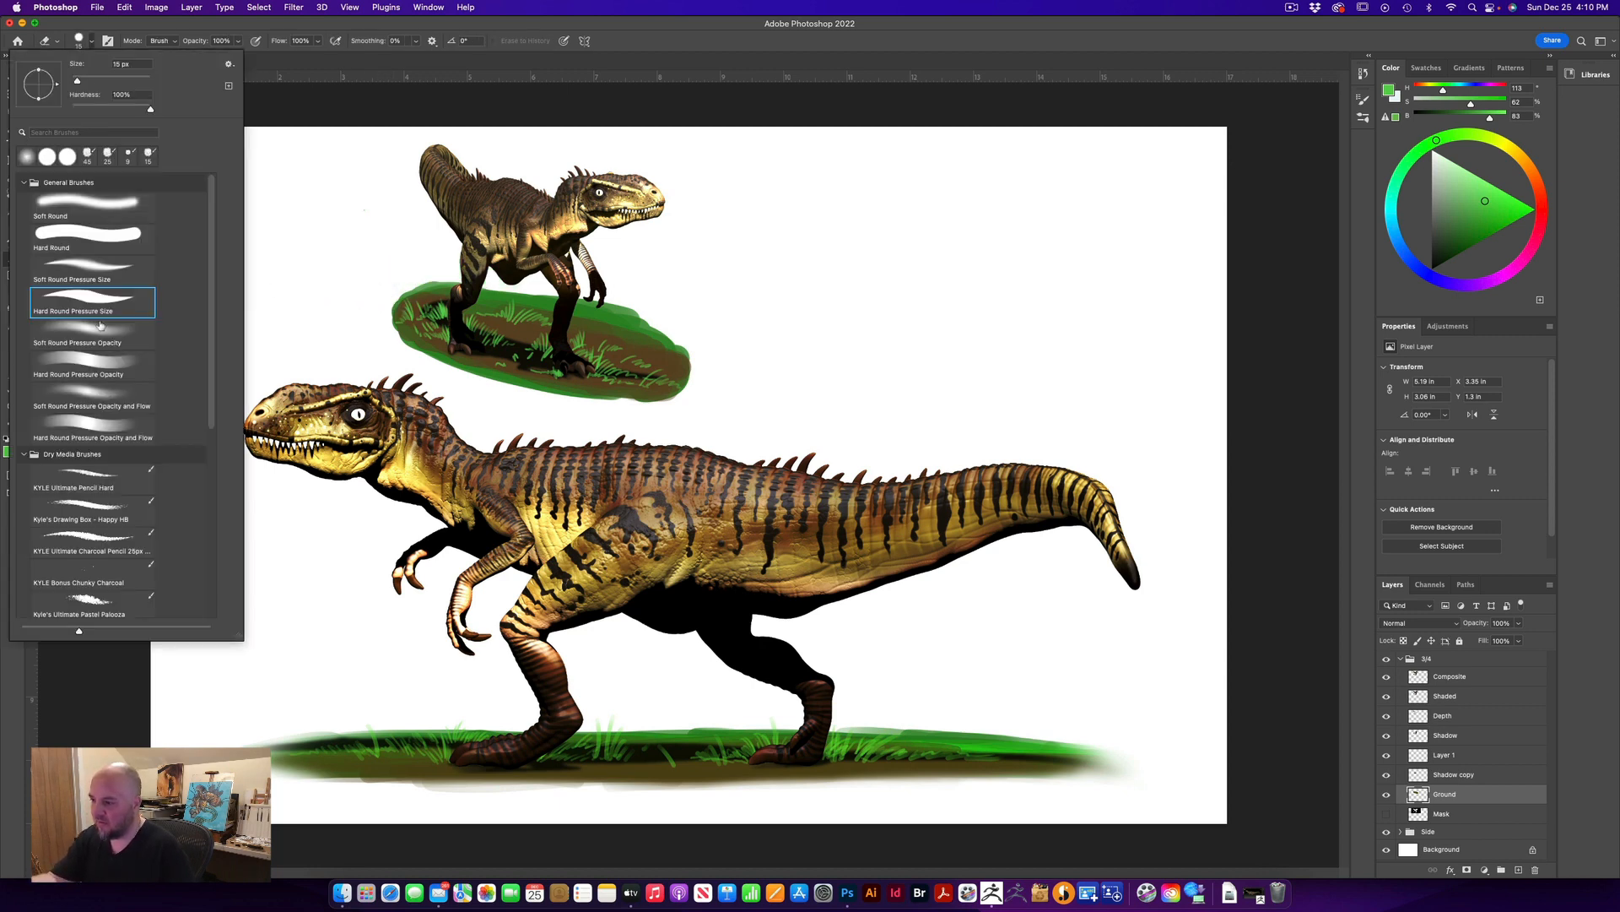
{"action": "left_click", "coordinate": [107, 351]}
{"action": "left_click", "coordinate": [102, 683]}
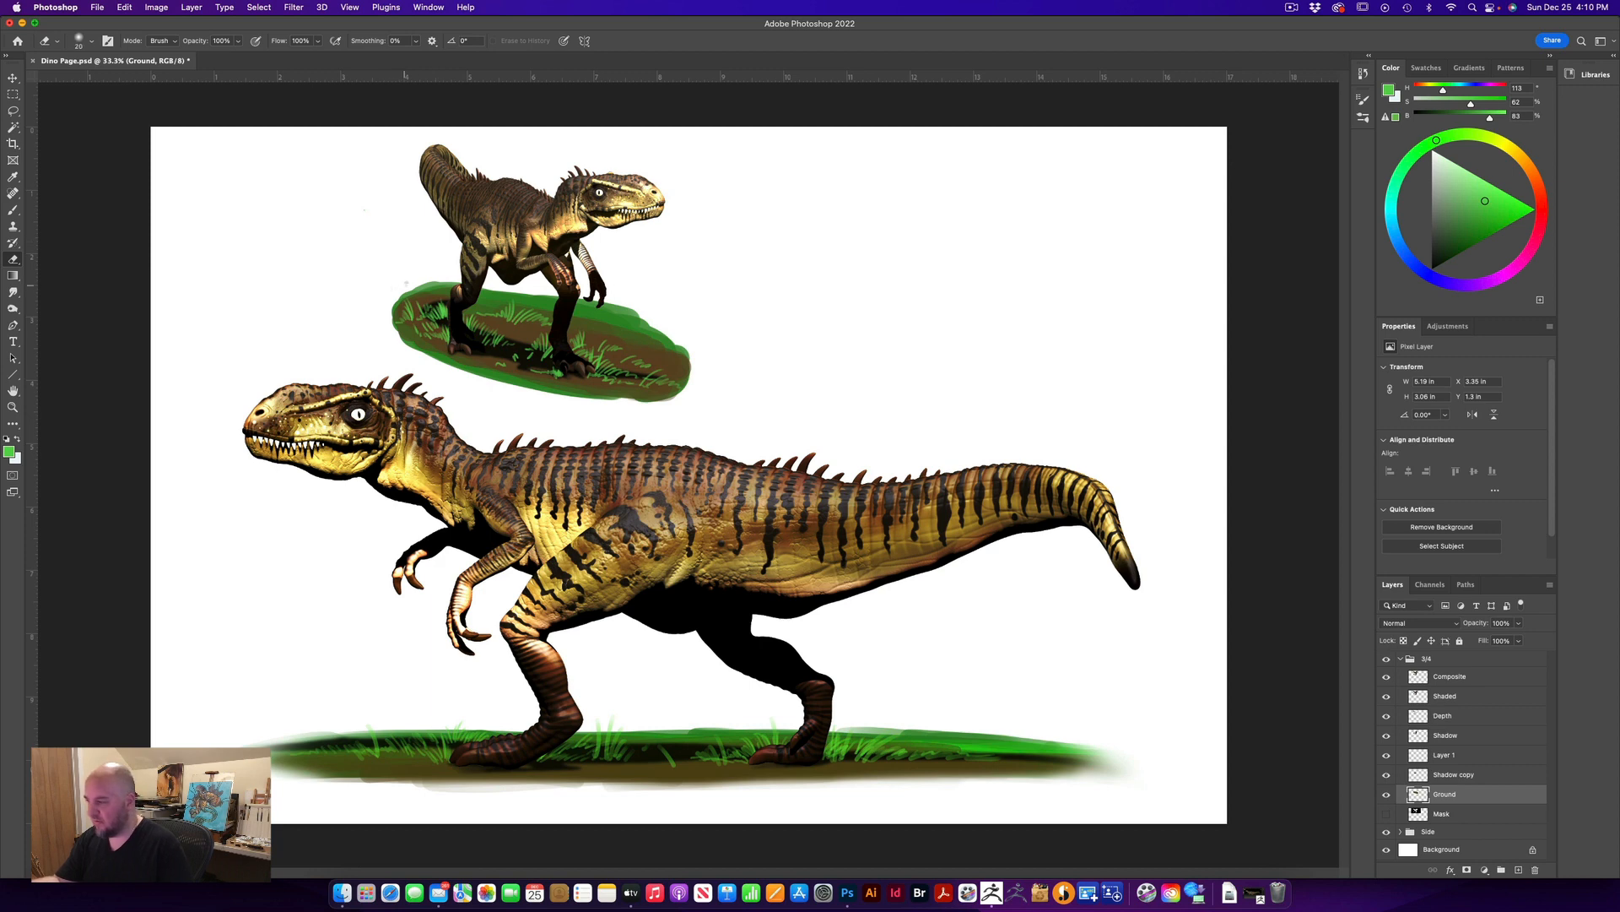
{"action": "key", "text": "bracketright"}
{"action": "key", "text": "bracketright"}
{"action": "key", "text": "bracketright"}
{"action": "key", "text": "bracketright"}
{"action": "mouse_move", "coordinate": [409, 275]}
{"action": "left_mouse_down"}
{"action": "mouse_move", "coordinate": [513, 278]}
{"action": "mouse_move", "coordinate": [673, 326]}
{"action": "mouse_move", "coordinate": [644, 304]}
{"action": "left_mouse_up"}
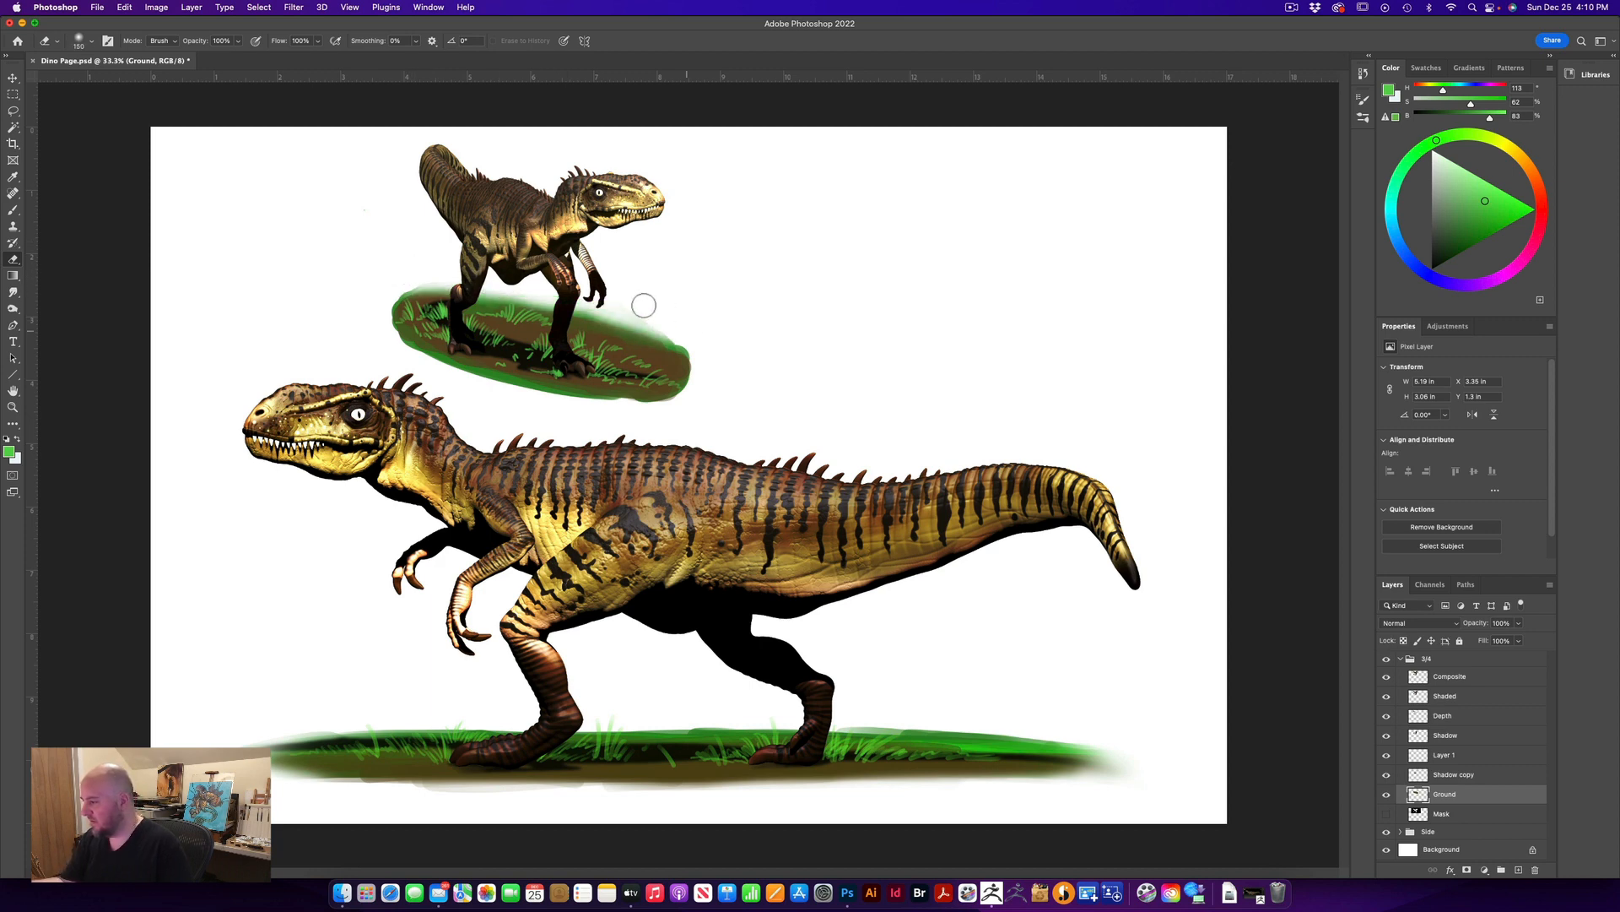
{"action": "mouse_move", "coordinate": [423, 271]}
{"action": "left_mouse_down"}
{"action": "mouse_move", "coordinate": [417, 286]}
{"action": "mouse_move", "coordinate": [676, 332]}
{"action": "mouse_move", "coordinate": [627, 313]}
{"action": "left_mouse_up"}
{"action": "mouse_move", "coordinate": [428, 264]}
{"action": "left_mouse_down"}
{"action": "mouse_move", "coordinate": [387, 318]}
{"action": "mouse_move", "coordinate": [444, 370]}
{"action": "mouse_move", "coordinate": [498, 378]}
{"action": "mouse_move", "coordinate": [432, 373]}
{"action": "mouse_move", "coordinate": [640, 404]}
{"action": "mouse_move", "coordinate": [706, 347]}
{"action": "mouse_move", "coordinate": [592, 301]}
{"action": "mouse_move", "coordinate": [673, 318]}
{"action": "mouse_move", "coordinate": [694, 366]}
{"action": "mouse_move", "coordinate": [675, 343]}
{"action": "left_mouse_up"}
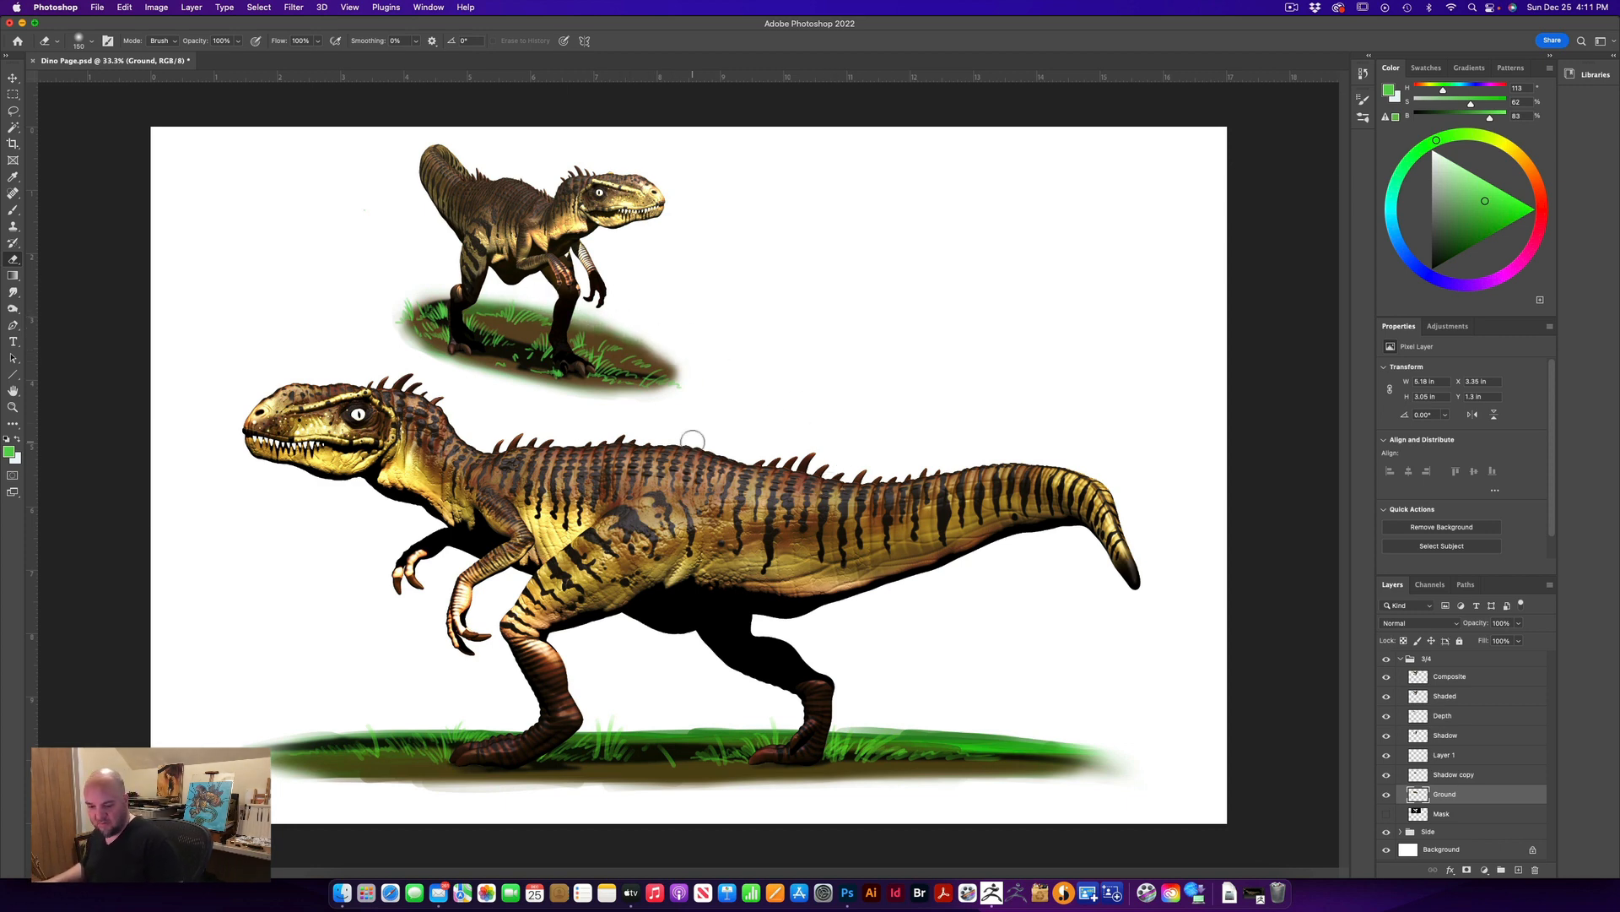
{"action": "key", "text": "super+equal"}
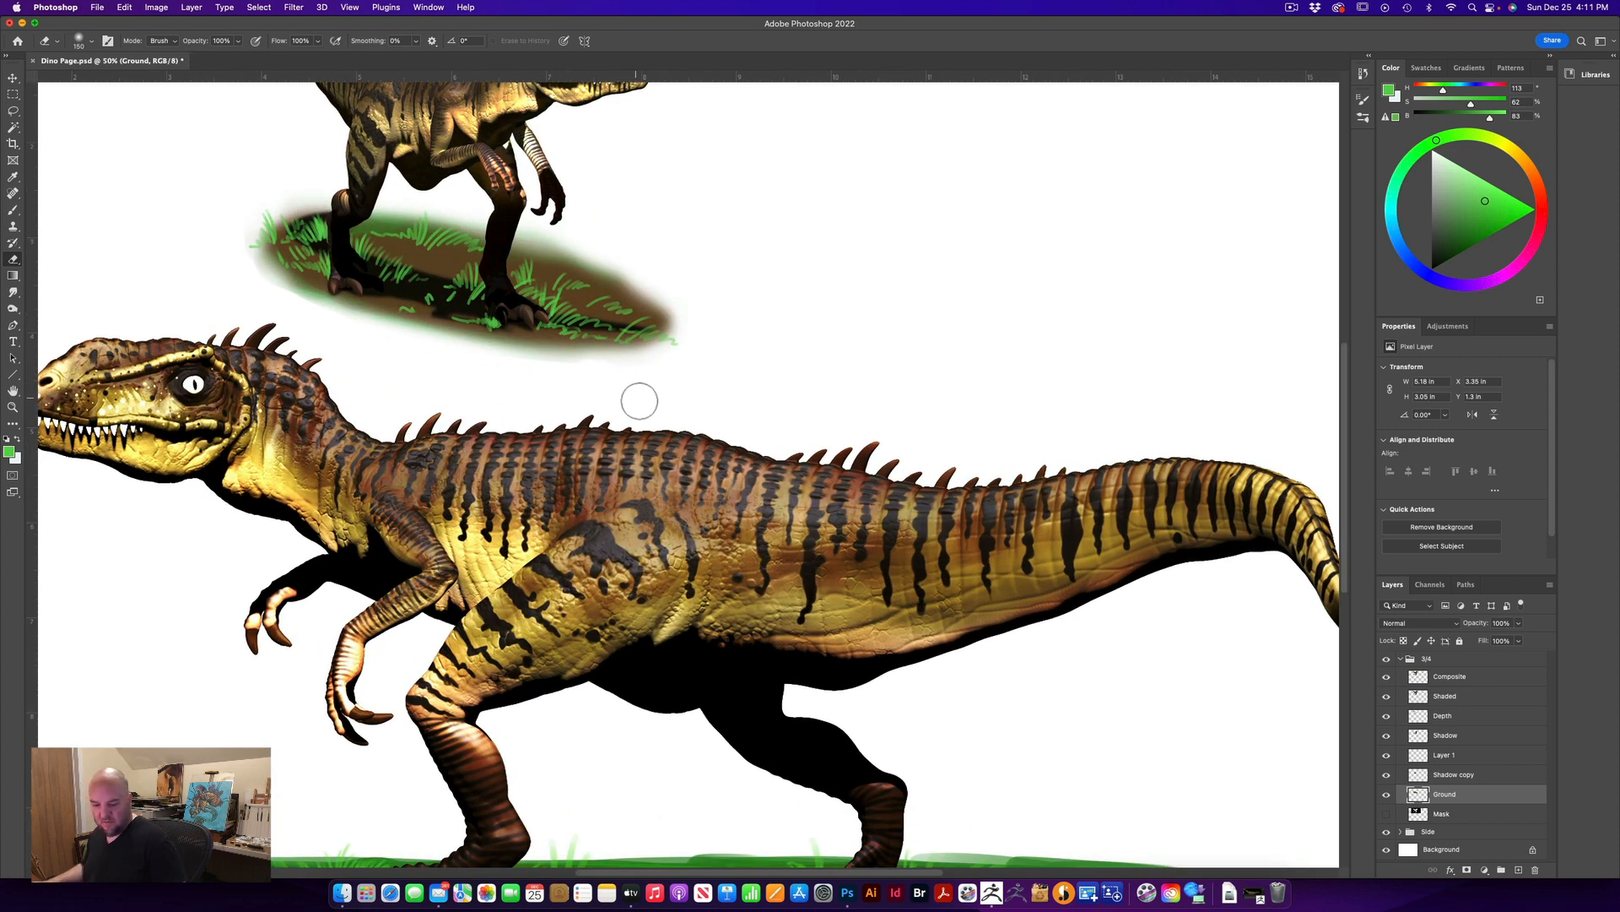
{"action": "key", "text": "super+t"}
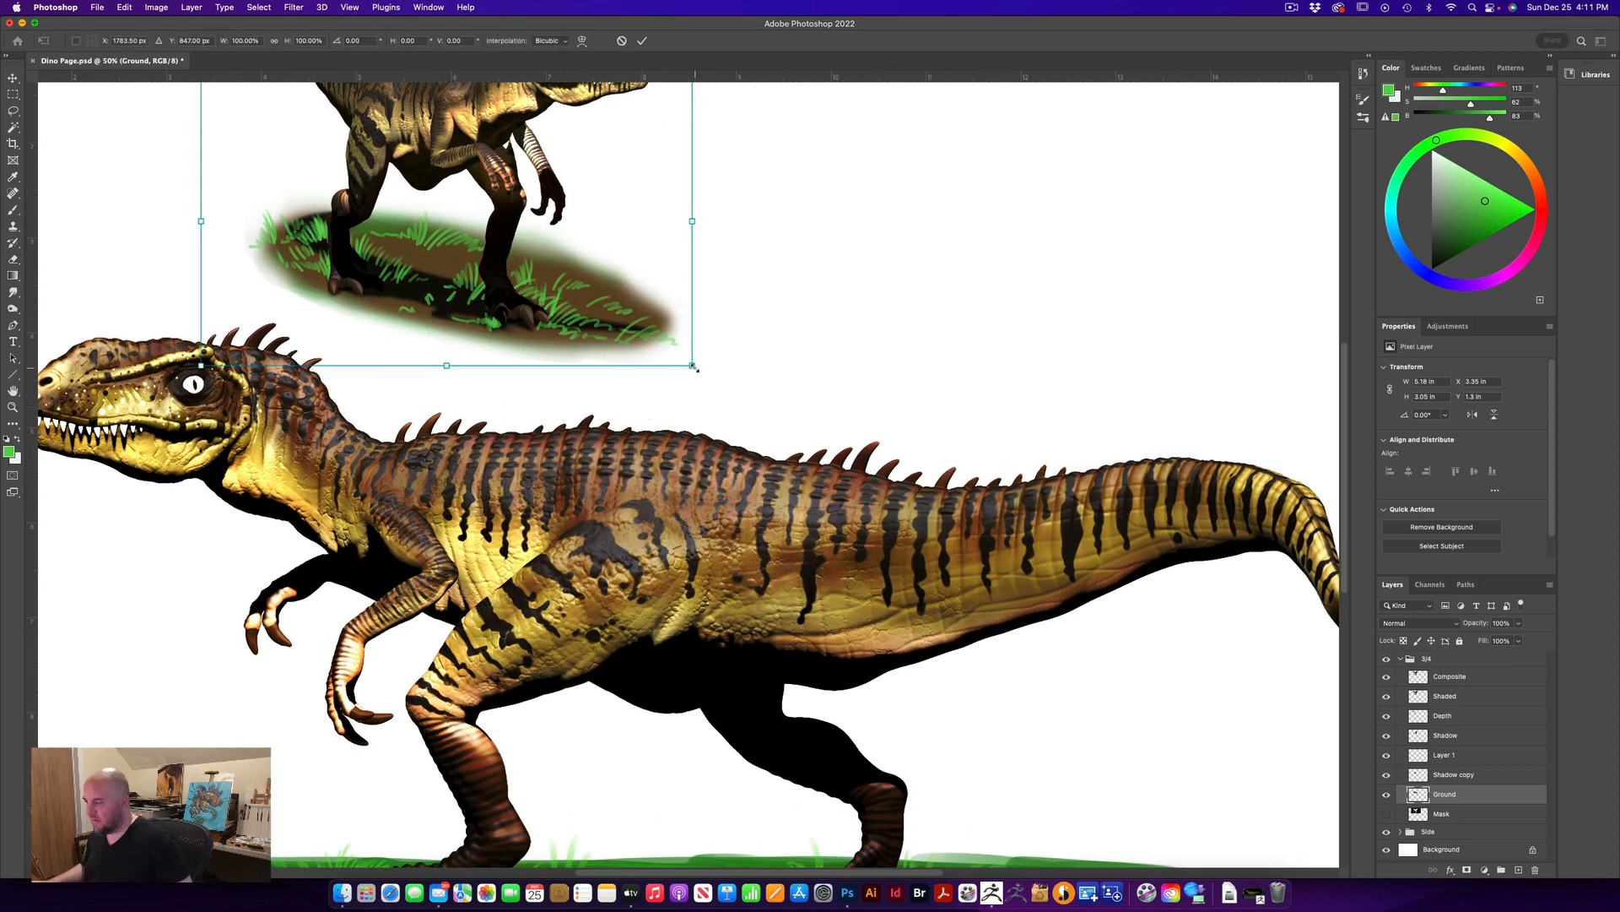
{"action": "key", "text": "e"}
{"action": "left_click", "coordinate": [1386, 795]}
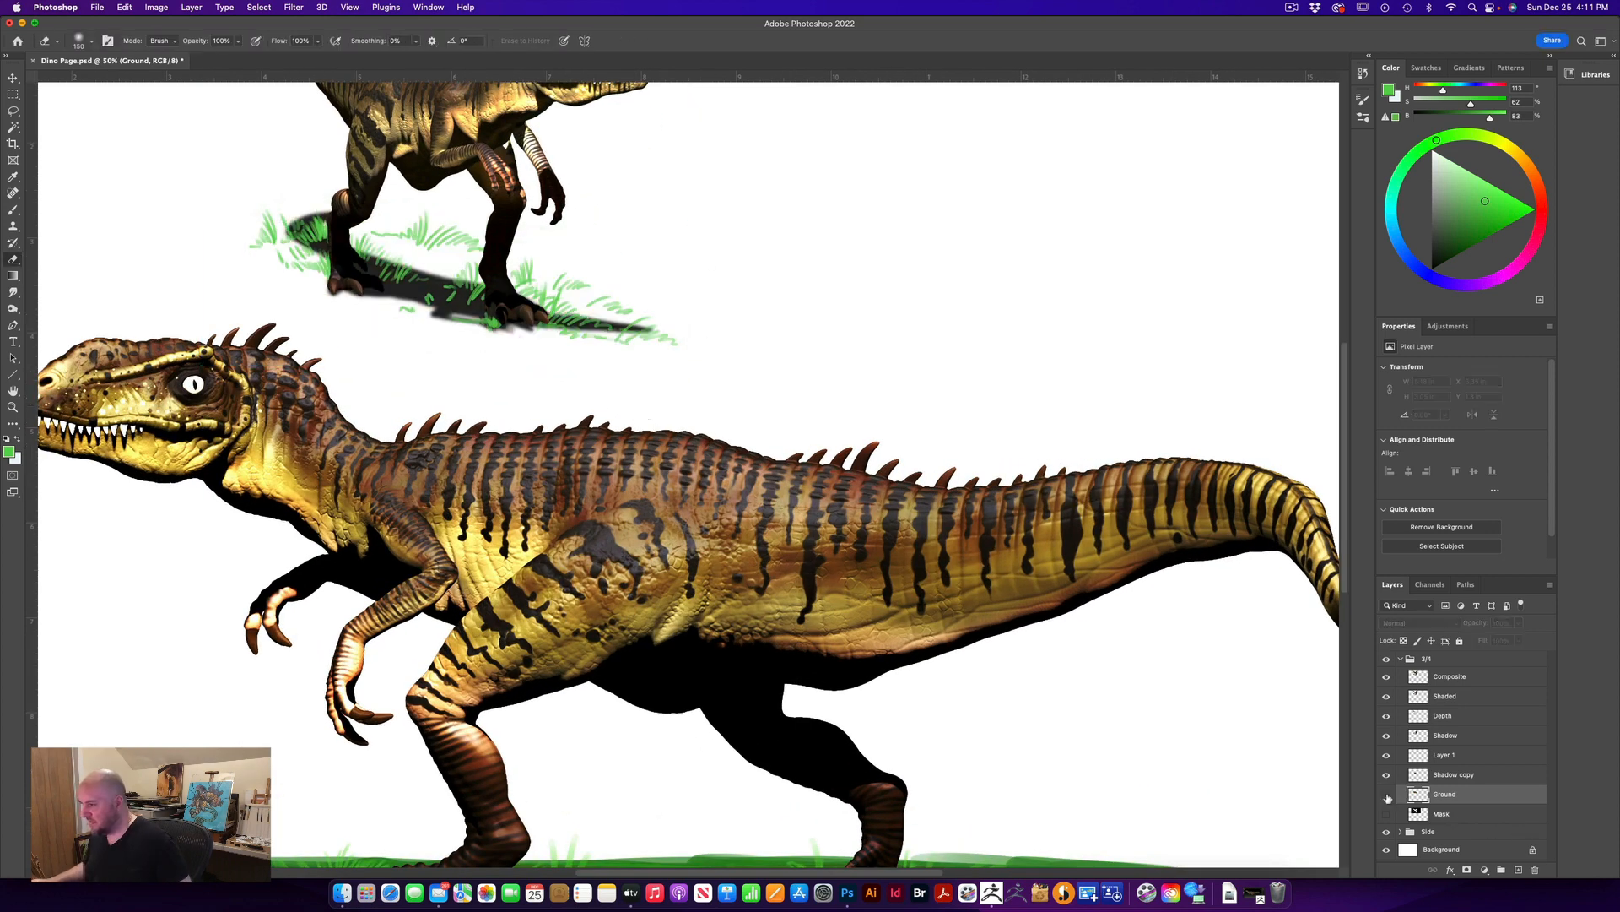
{"action": "left_click", "coordinate": [1387, 794]}
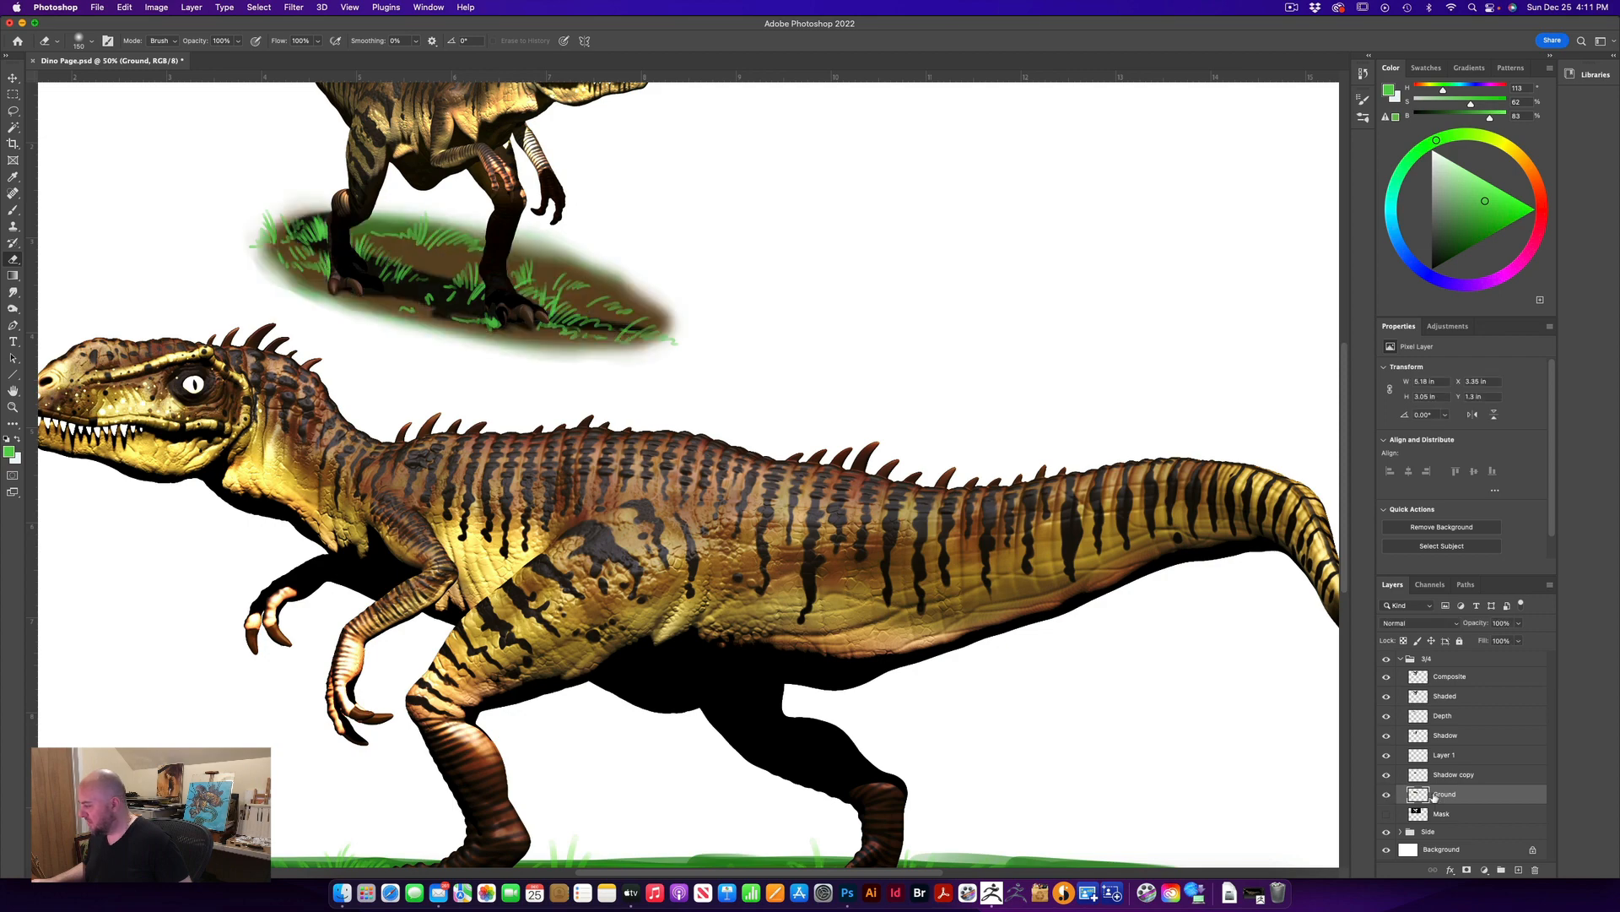
{"action": "key", "text": "super+minus"}
{"action": "key", "text": "super+minus"}
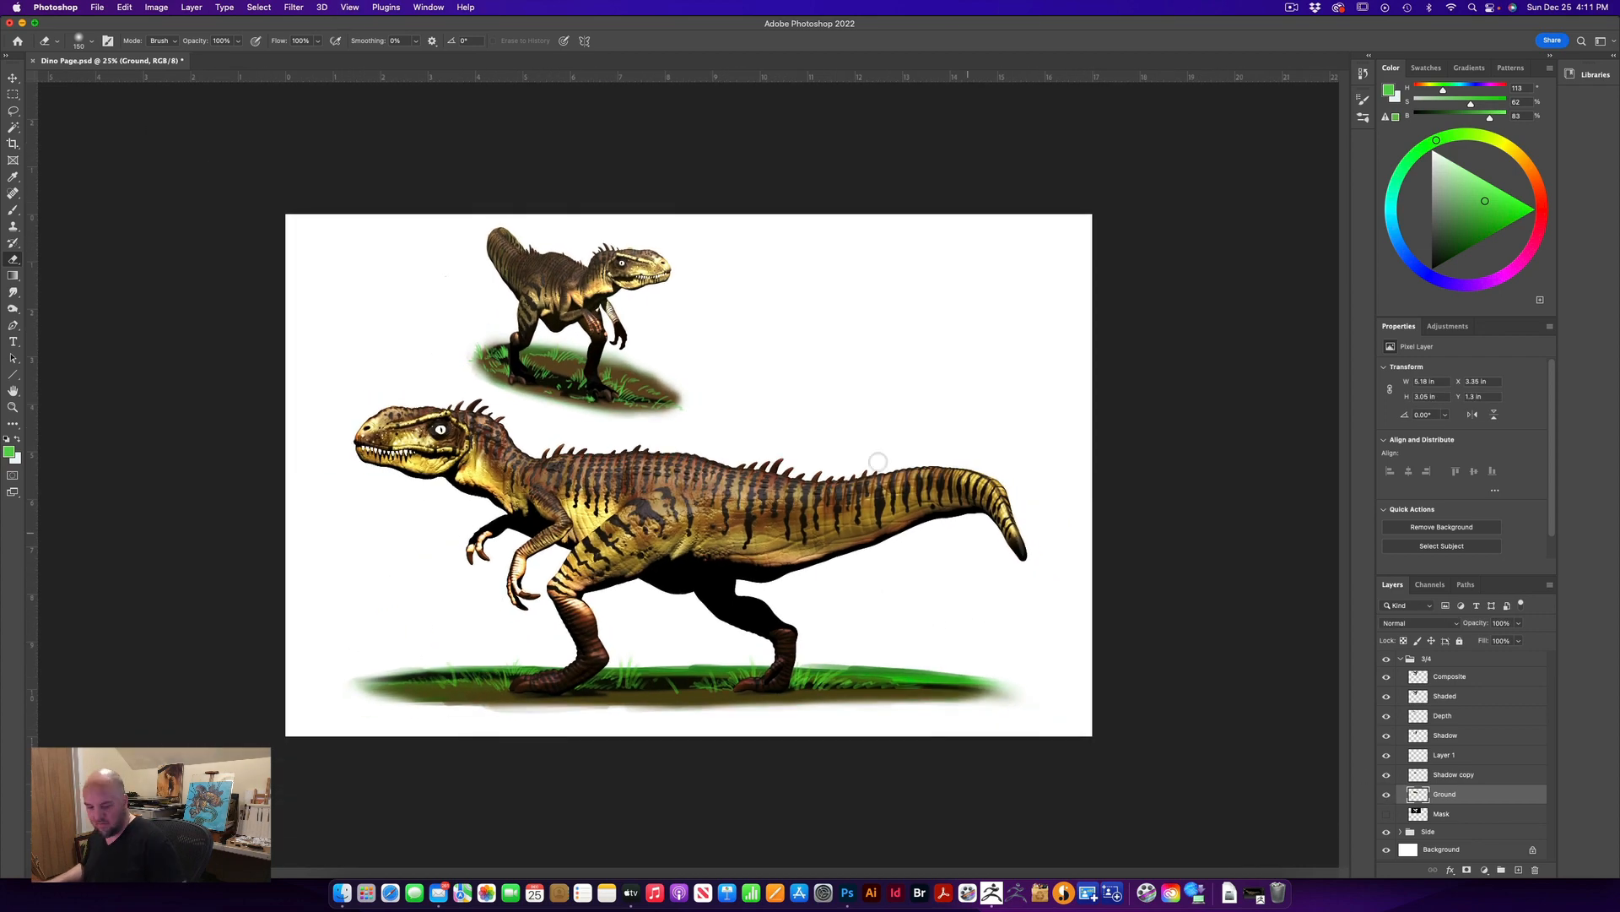
Scale the Ground layer up to about 6.09 by 3.59 in and nudge it to sit under the 3/4-view dinosaur
{"action": "key", "text": "super+t"}
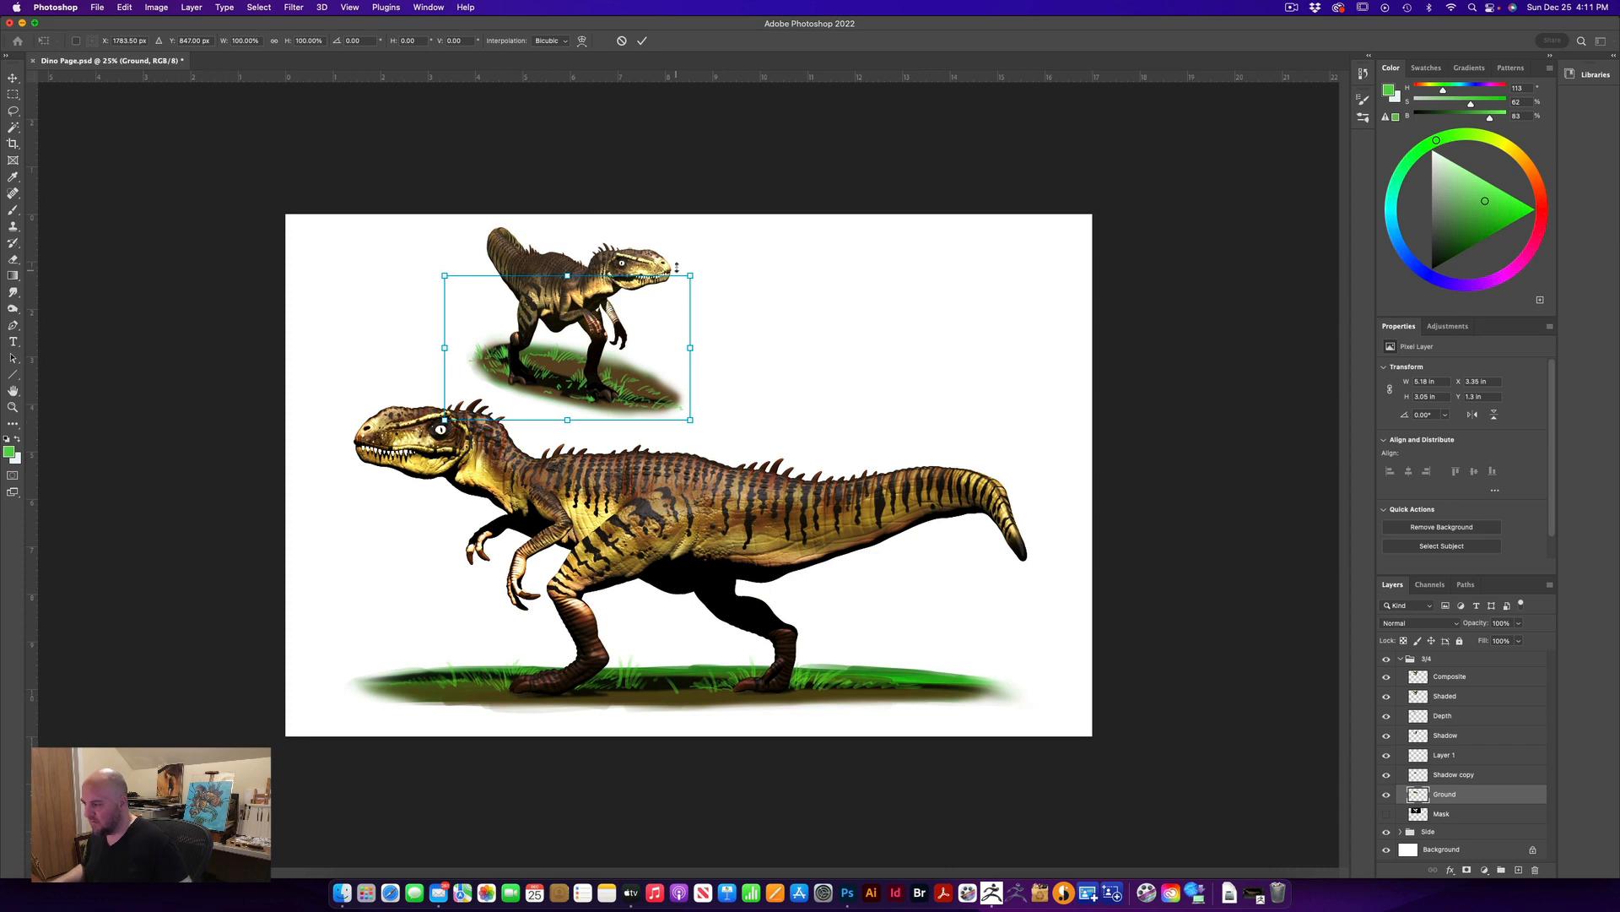
{"action": "left_click_drag", "start_coordinate": [690, 275], "coordinate": [719, 251]}
{"action": "left_click_drag", "start_coordinate": [630, 372], "coordinate": [625, 366]}
{"action": "key", "text": "Return"}
{"action": "key", "text": "e"}
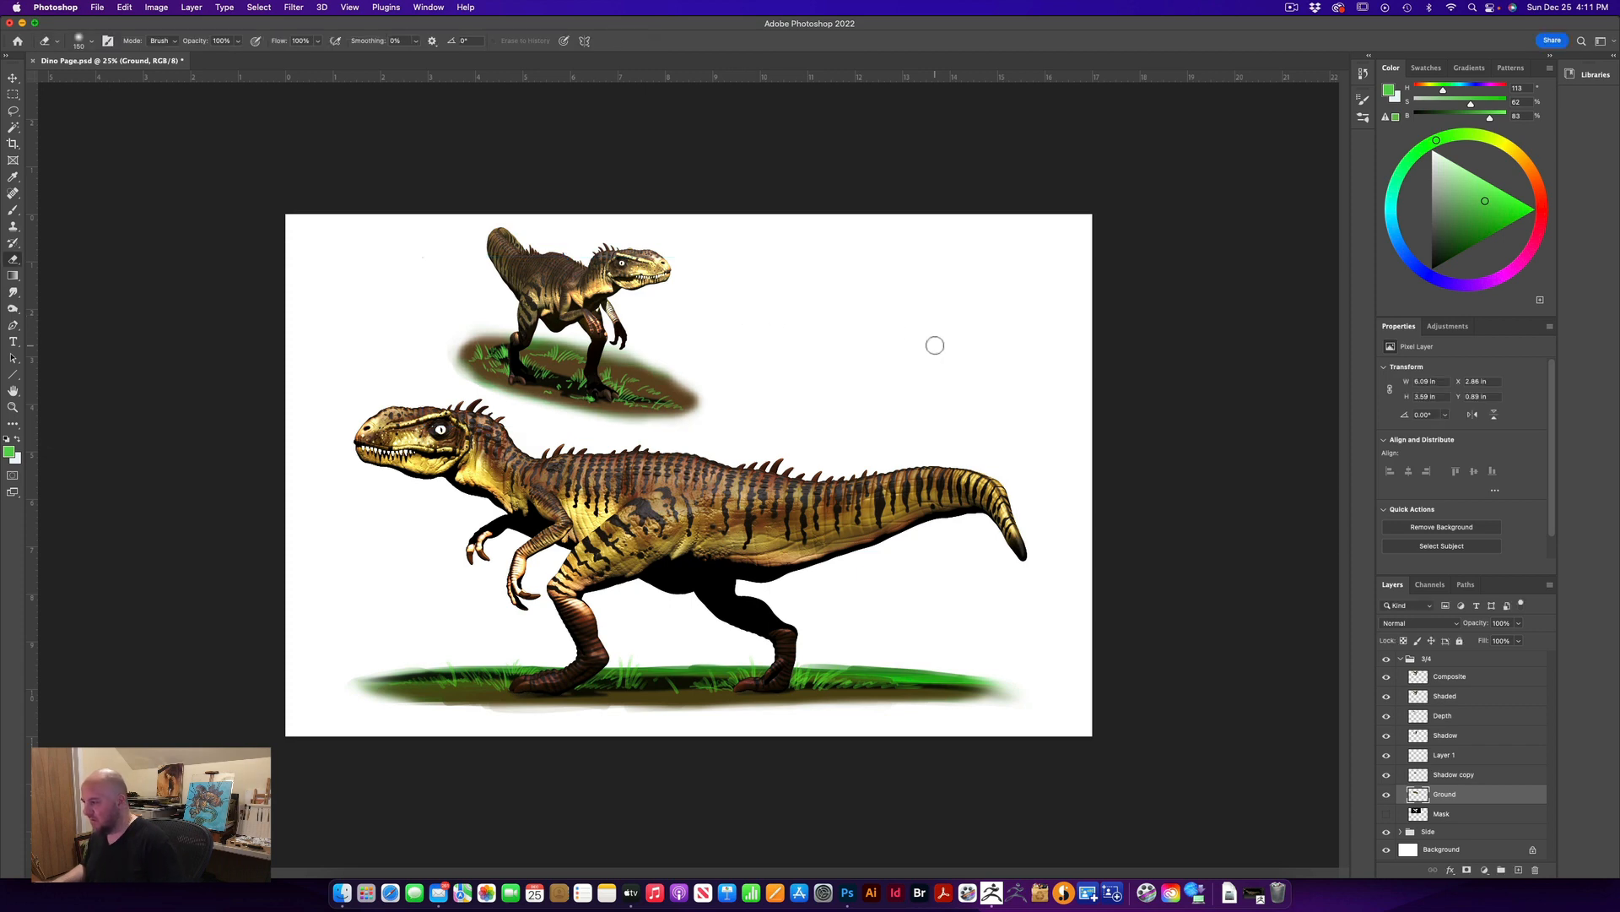
Move the whole 3/4 group slightly to the left on the page
{"action": "left_click", "coordinate": [13, 77]}
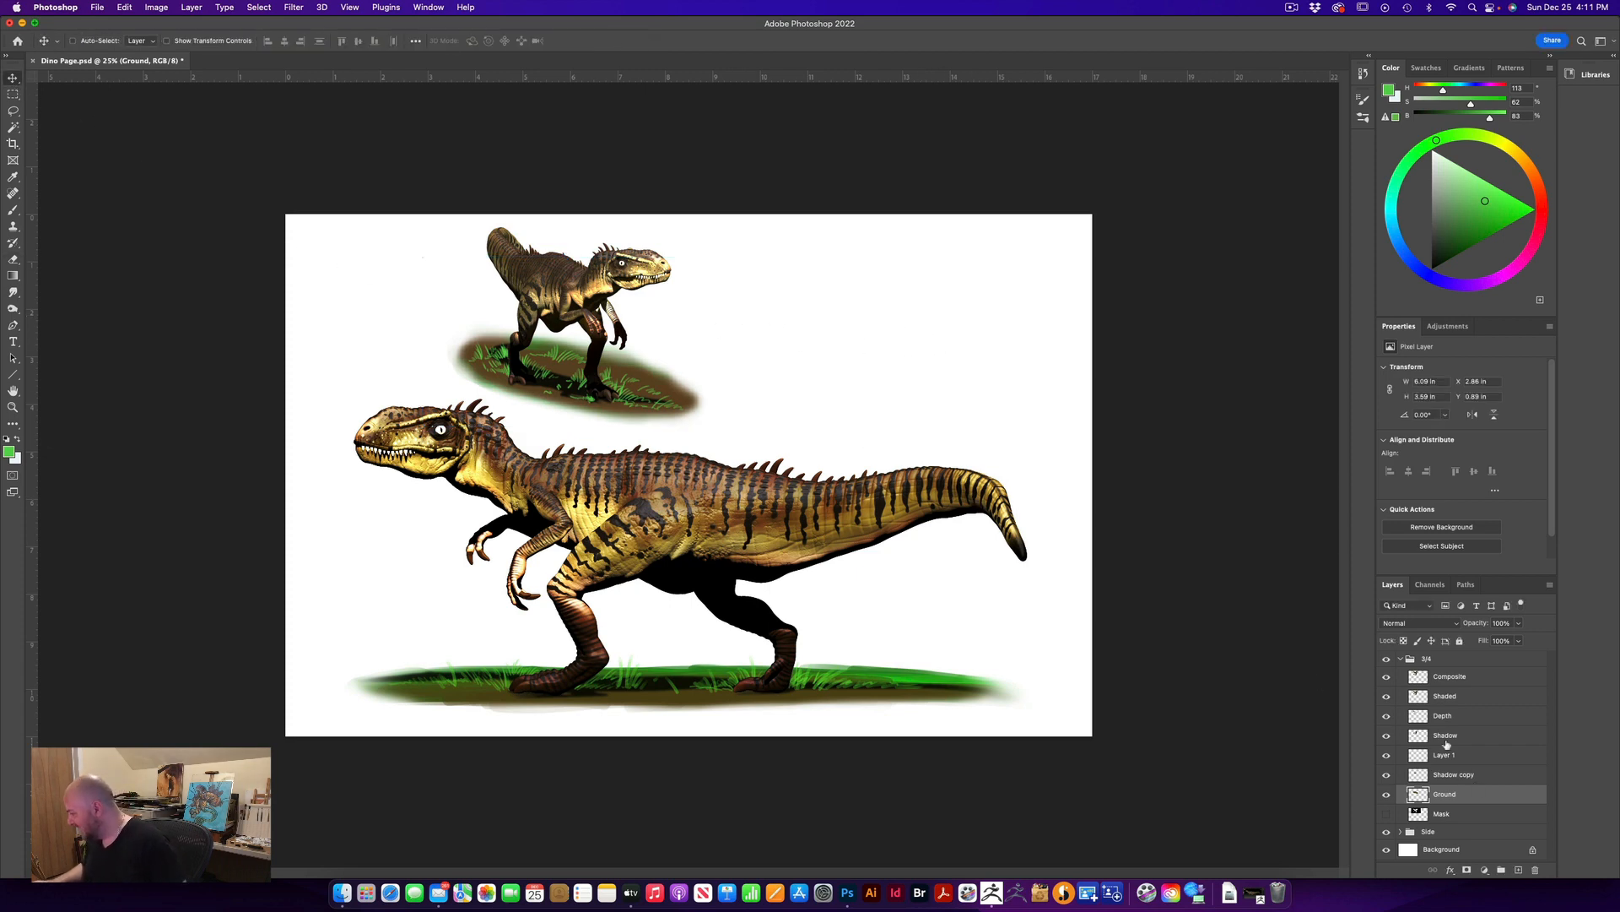
{"action": "left_click", "coordinate": [1402, 659]}
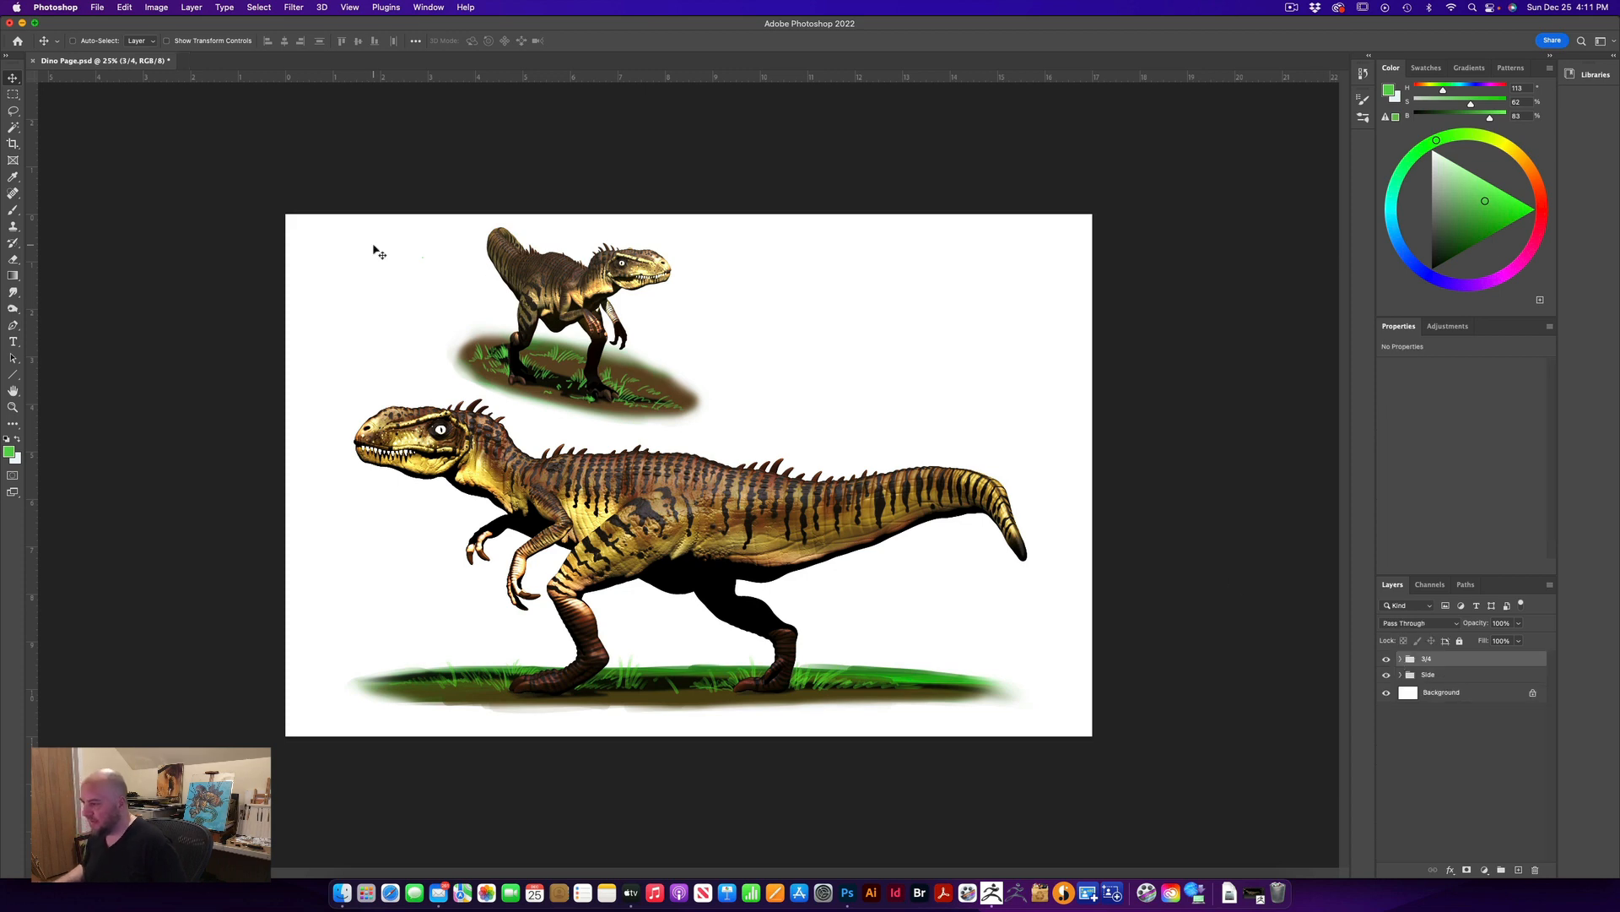
{"action": "left_click_drag", "start_coordinate": [592, 302], "coordinate": [586, 300]}
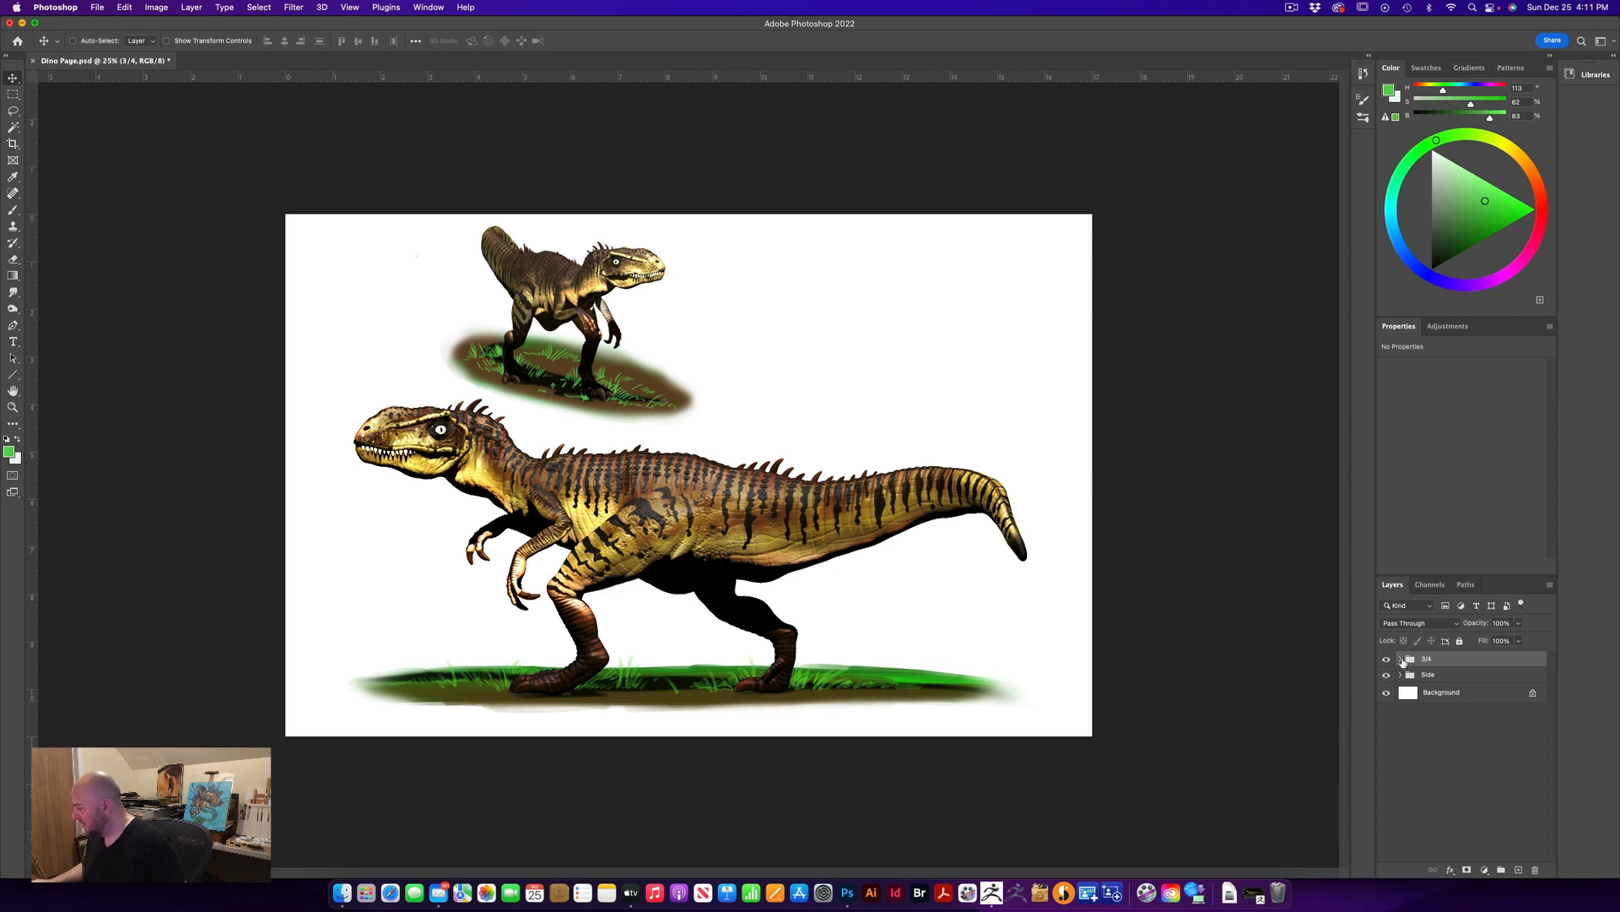
Lock the transparent pixels of the Ground layer in the 3/4 group
{"action": "left_click", "coordinate": [1401, 659]}
{"action": "left_click", "coordinate": [1443, 798]}
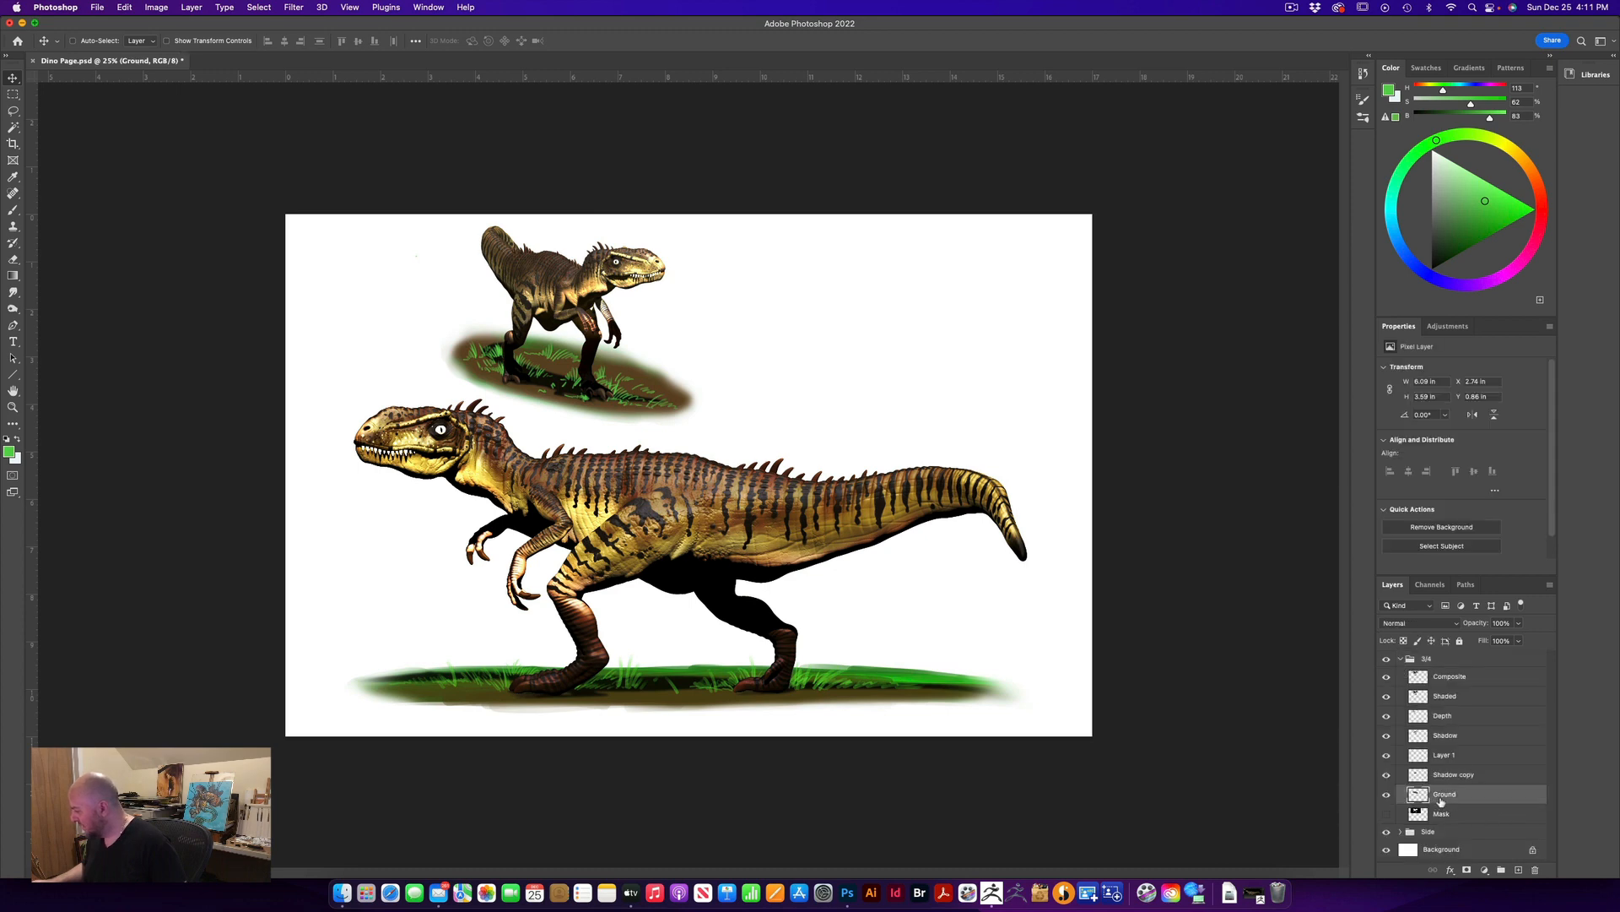
{"action": "left_click", "coordinate": [1404, 641]}
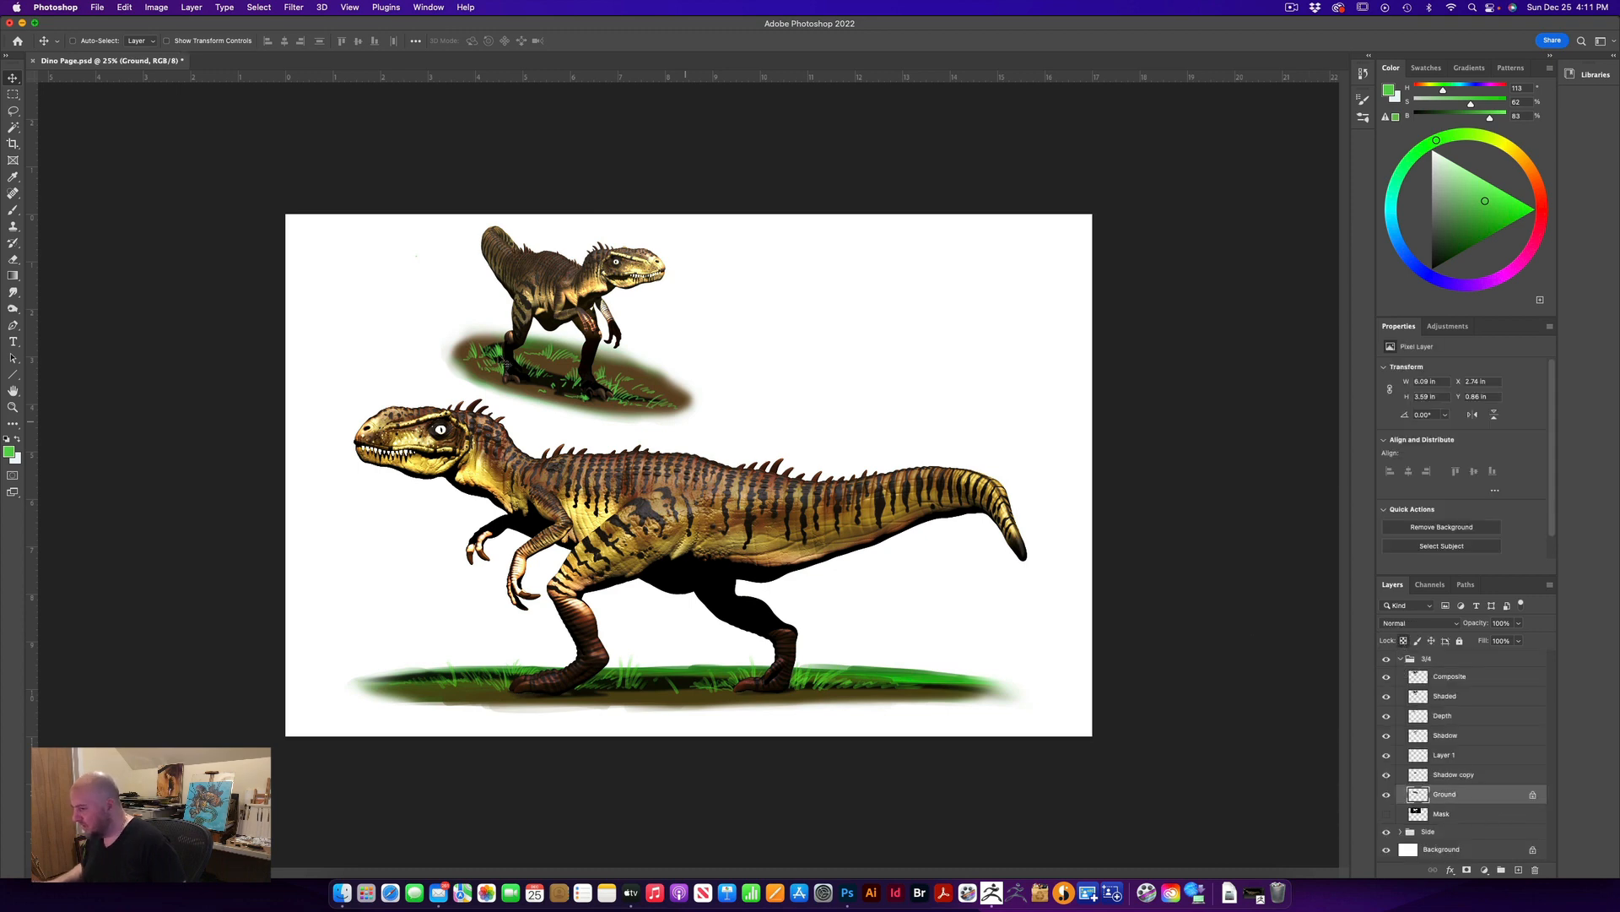
Brush a dark green sampled from the side view's grass around the edge of the 3/4 view's ground with increasingly large brush sizes
{"action": "left_click", "coordinate": [13, 211]}
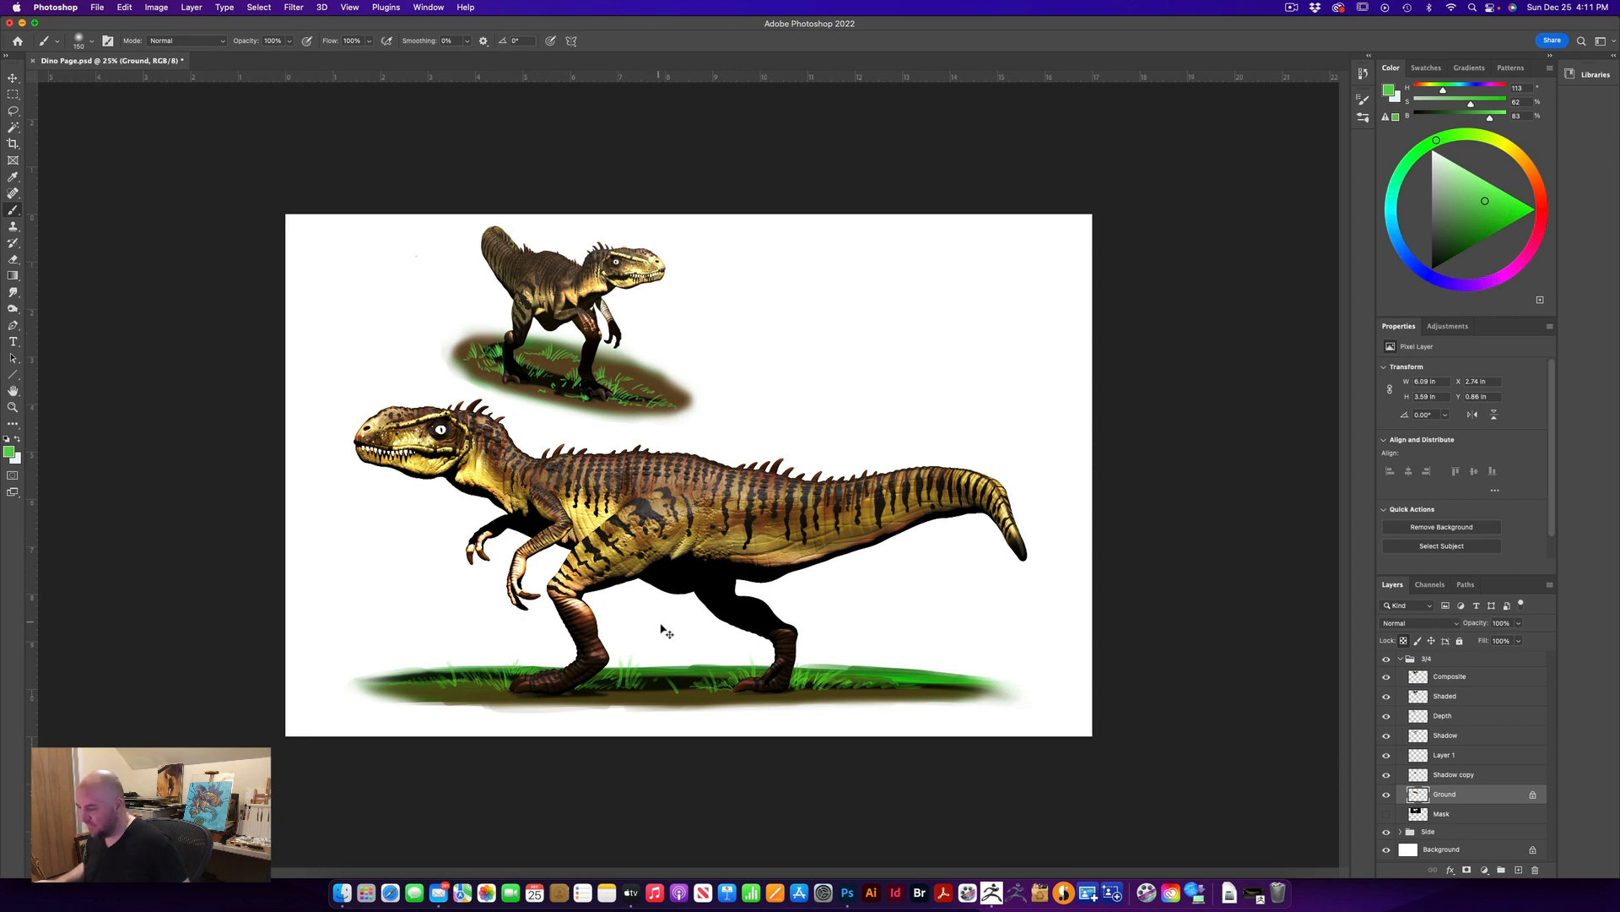
{"action": "left_click", "coordinate": [709, 664], "text": "alt"}
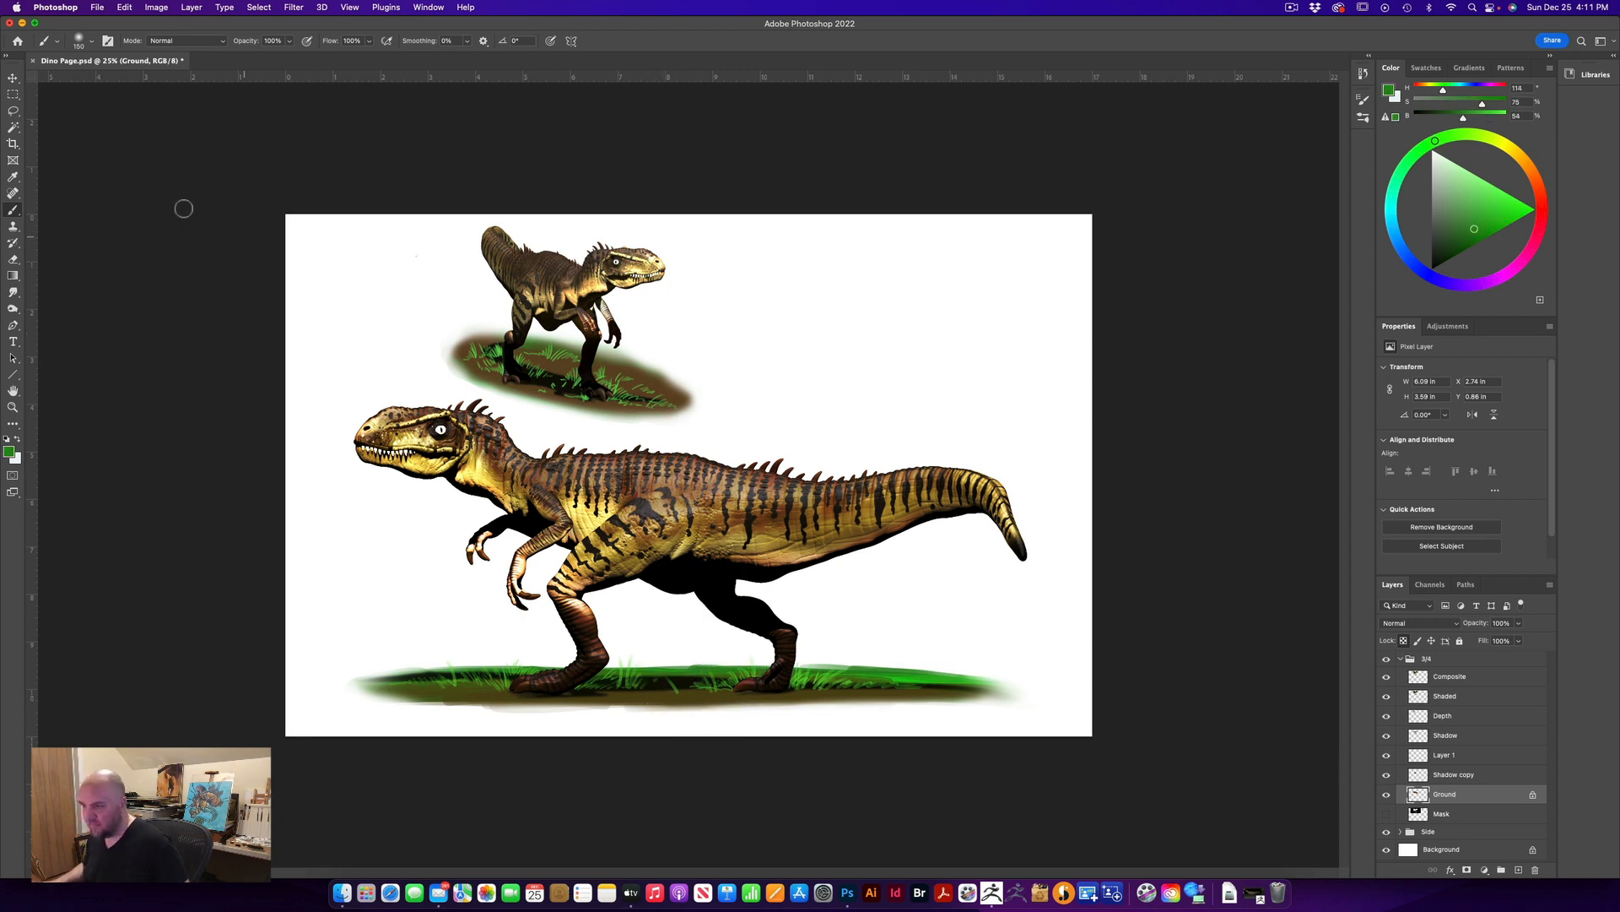
{"action": "key", "text": "bracketright"}
{"action": "key", "text": "bracketright"}
{"action": "key", "text": "bracketright"}
{"action": "key", "text": "bracketright"}
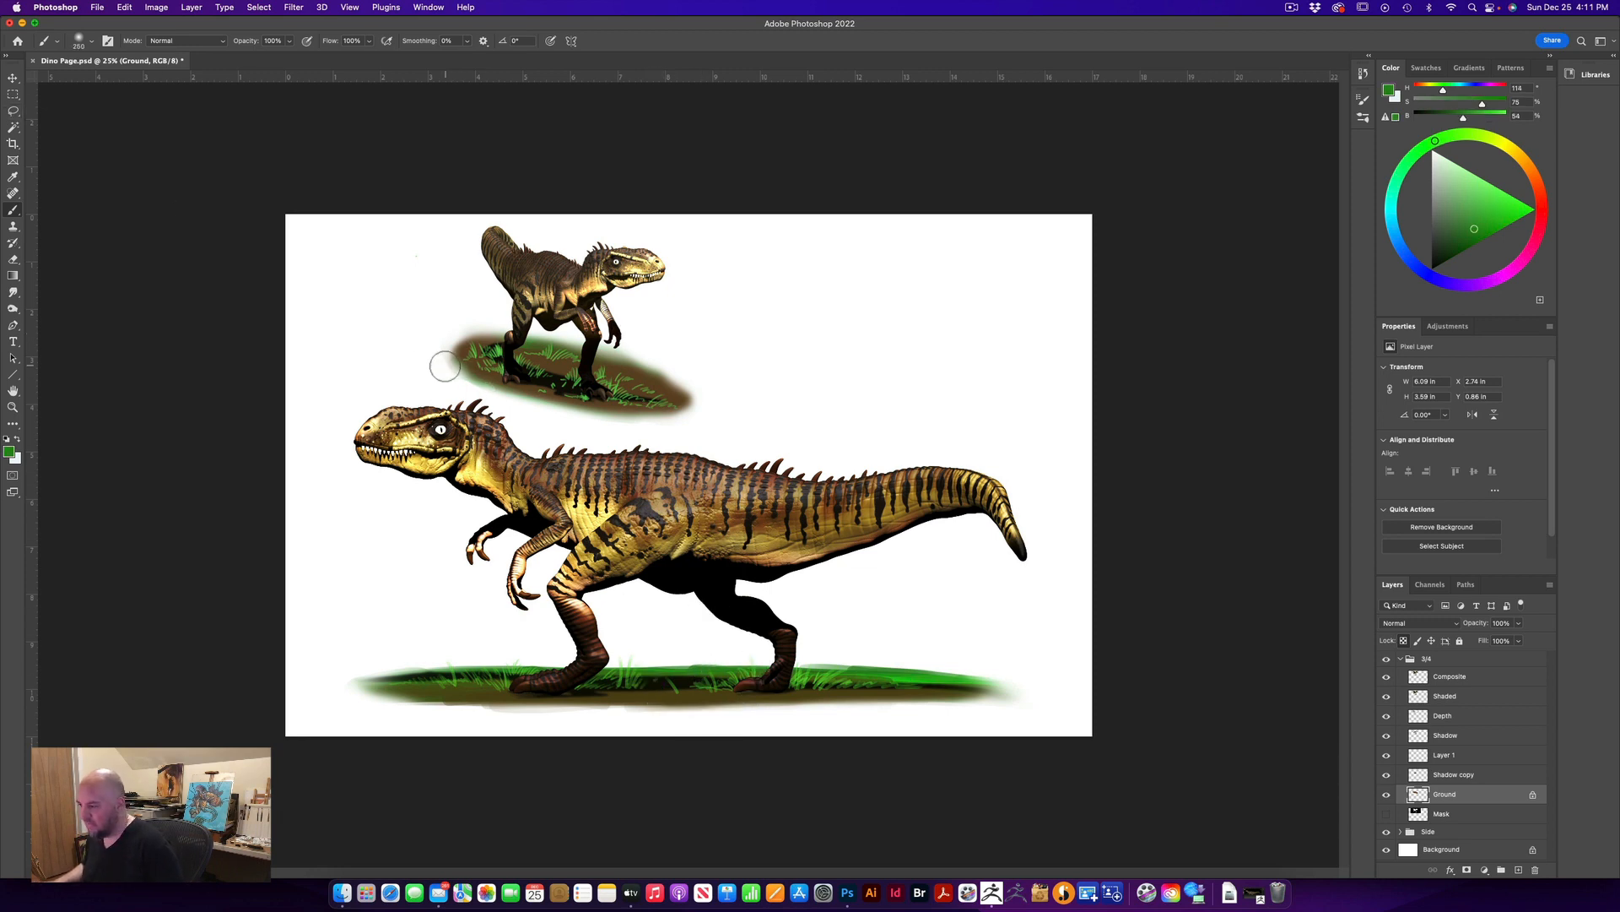
{"action": "mouse_move", "coordinate": [447, 366]}
{"action": "left_mouse_down"}
{"action": "mouse_move", "coordinate": [579, 419]}
{"action": "mouse_move", "coordinate": [649, 426]}
{"action": "left_mouse_up"}
{"action": "key", "text": "bracketright"}
{"action": "key", "text": "bracketright"}
{"action": "key", "text": "bracketright"}
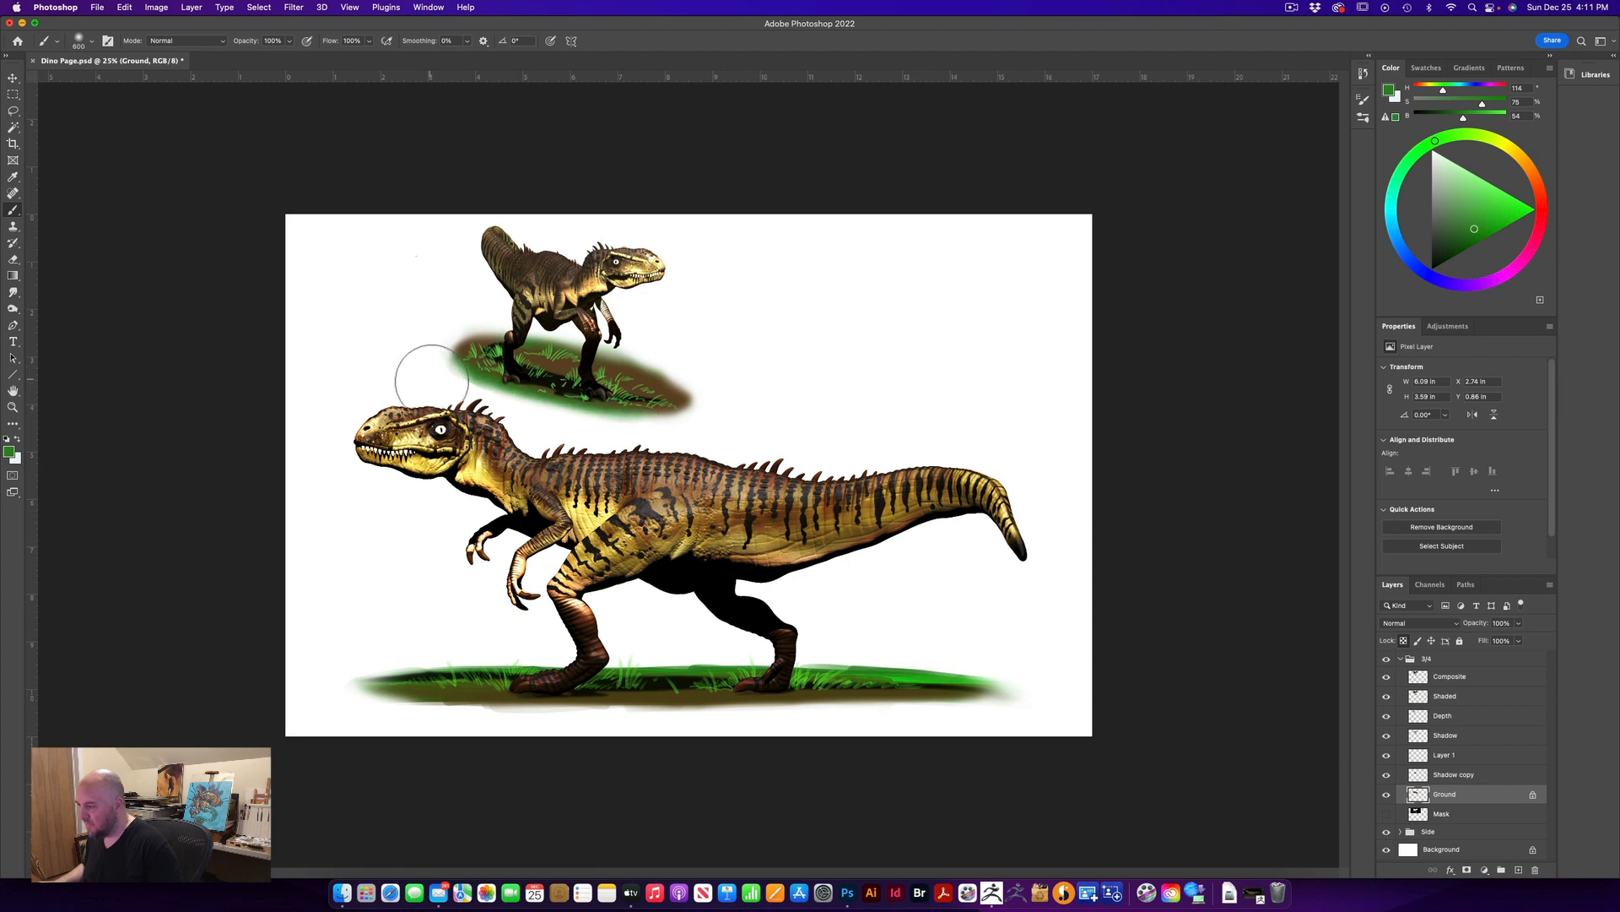
{"action": "mouse_move", "coordinate": [425, 379]}
{"action": "left_mouse_down"}
{"action": "mouse_move", "coordinate": [604, 431]}
{"action": "mouse_move", "coordinate": [716, 429]}
{"action": "left_mouse_up"}
{"action": "key", "text": "bracketright"}
{"action": "key", "text": "bracketright"}
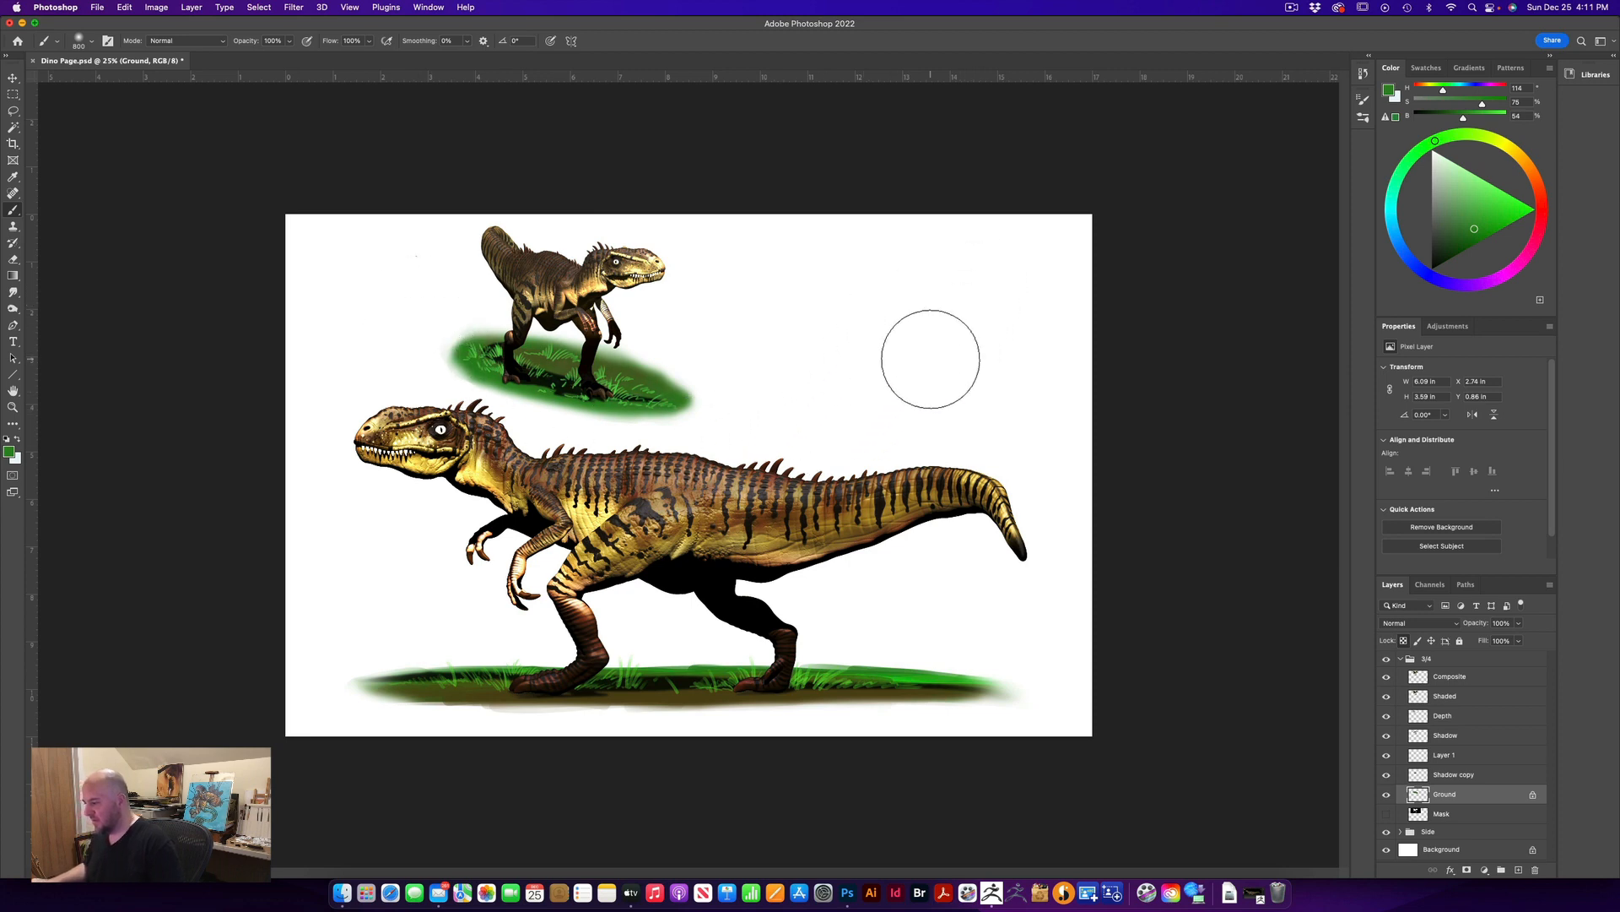
Switch to the Move tool and collapse the 3/4 layer group, making it the active layer
{"action": "left_click", "coordinate": [13, 78]}
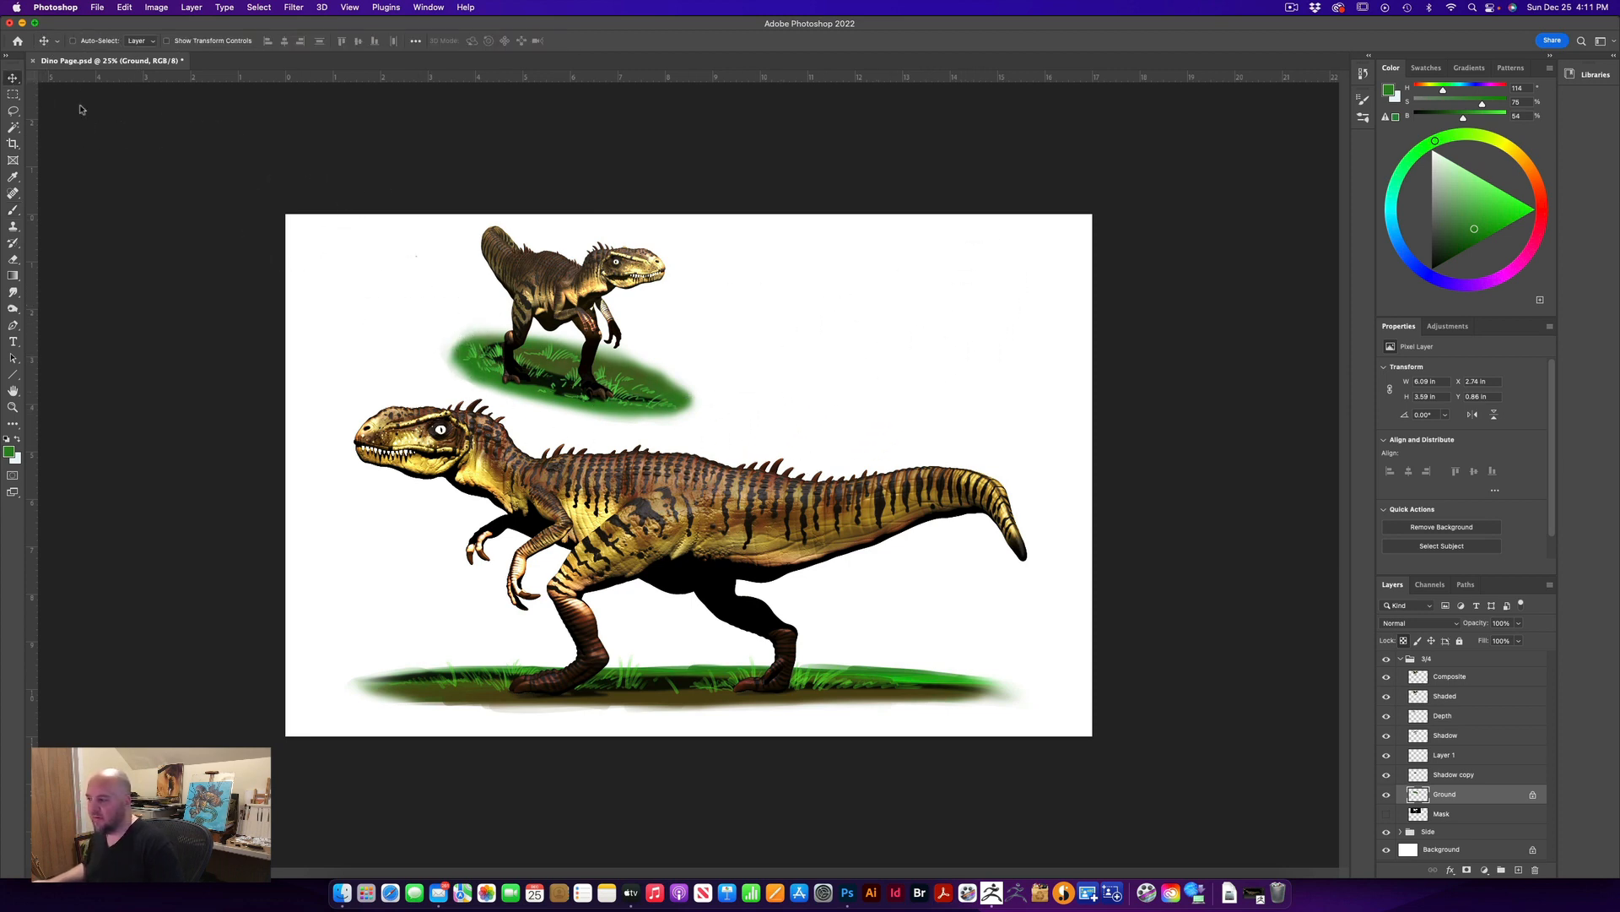
{"action": "left_click", "coordinate": [1402, 659]}
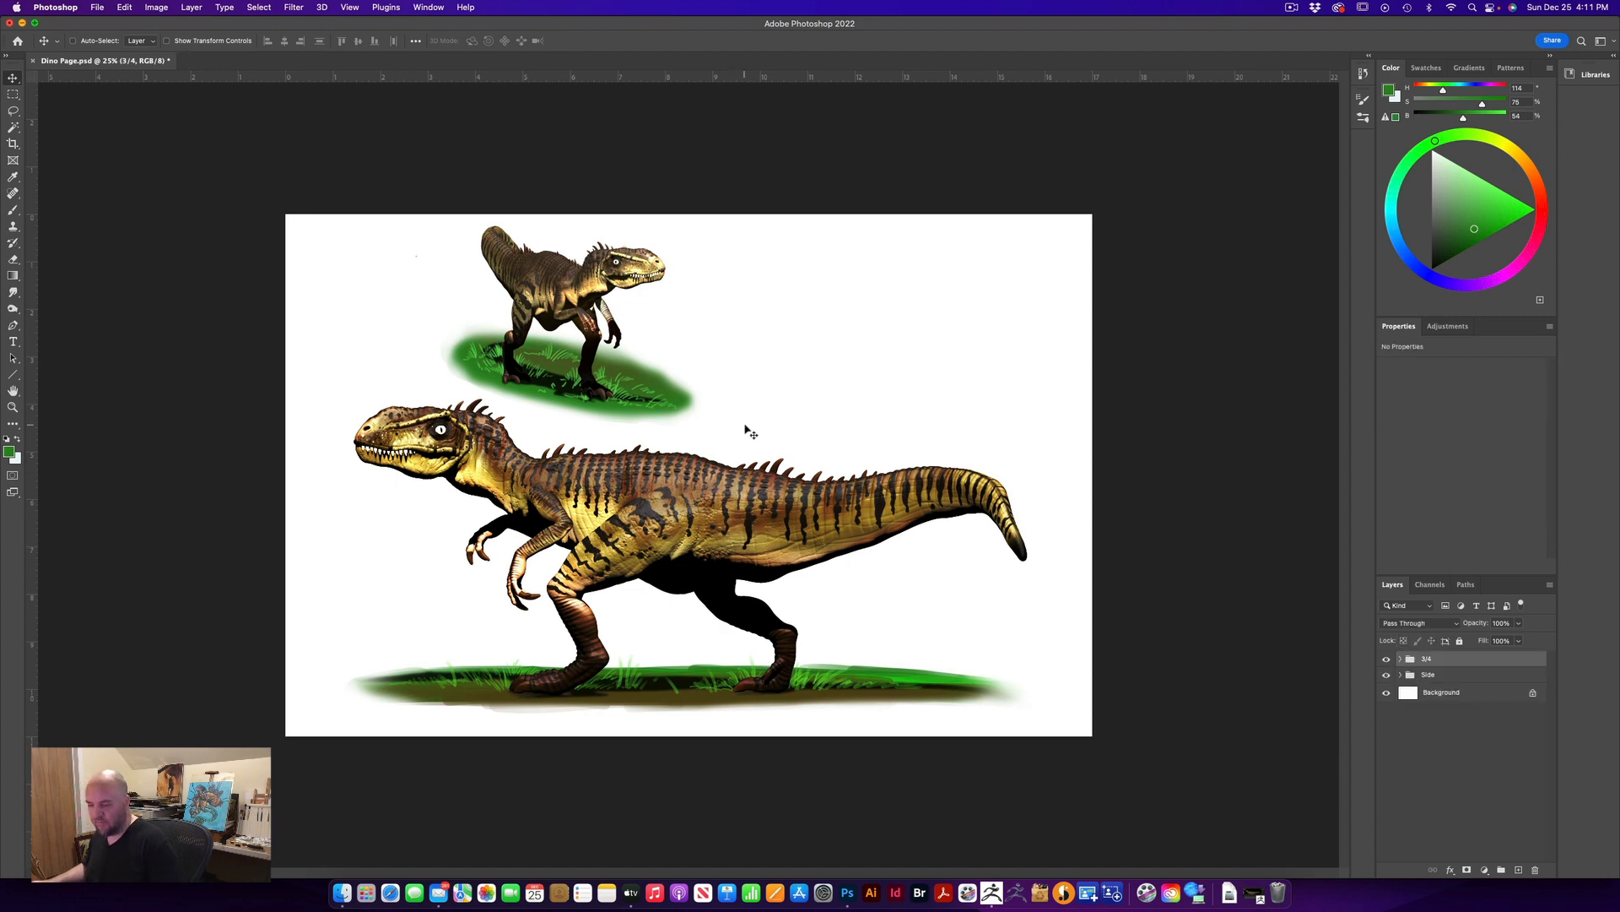
{"action": "left_click", "coordinate": [814, 434]}
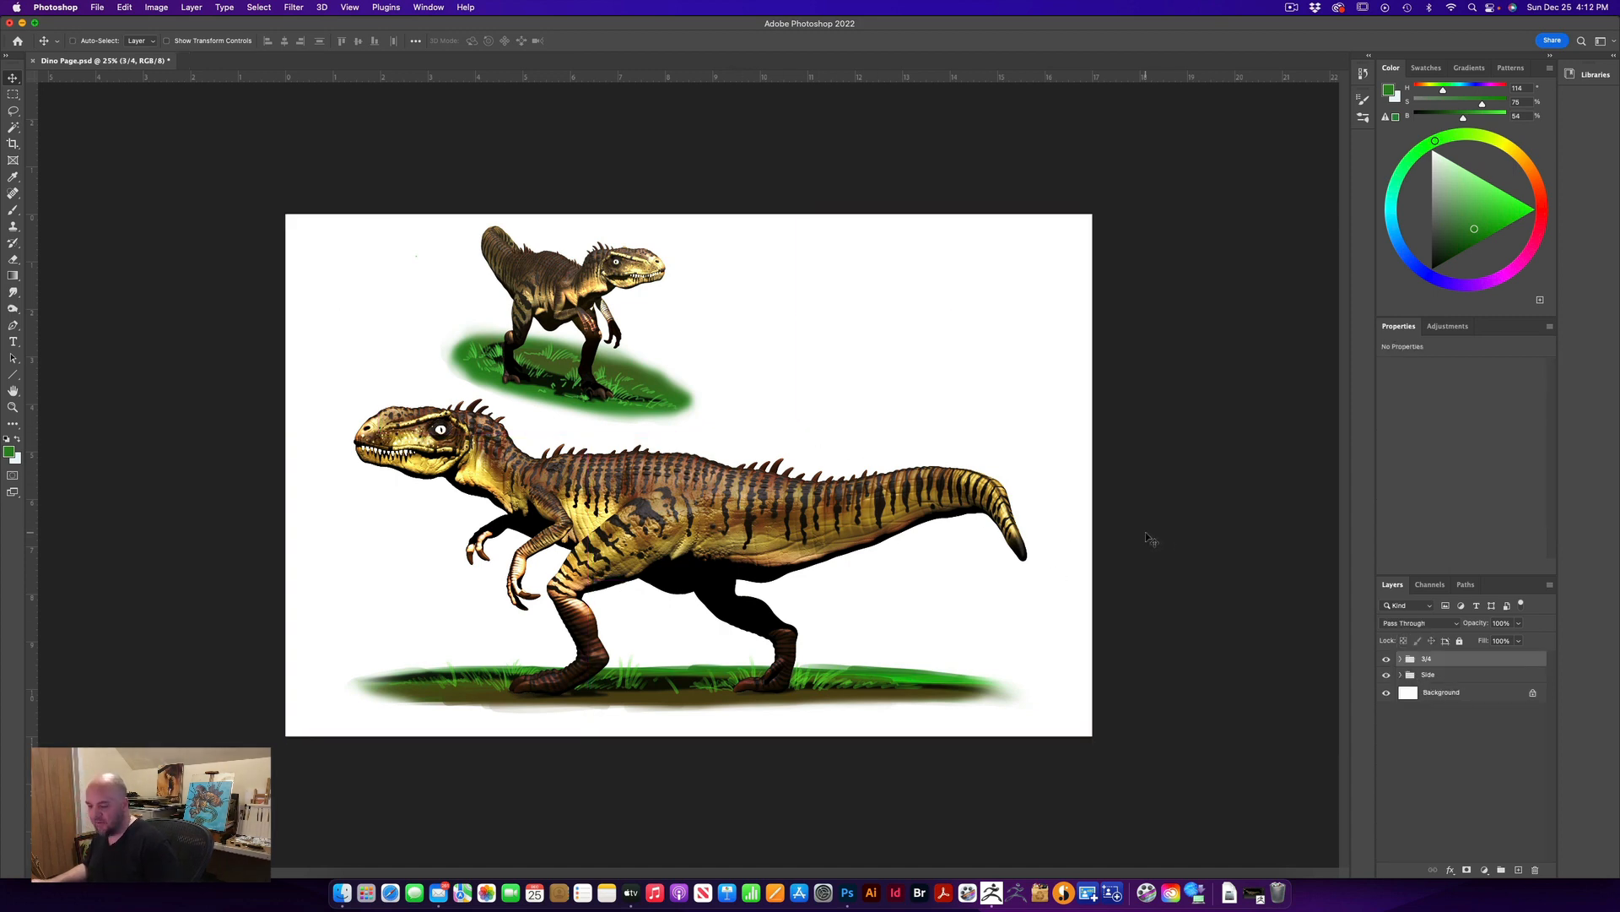
{"action": "key", "text": "super+equal"}
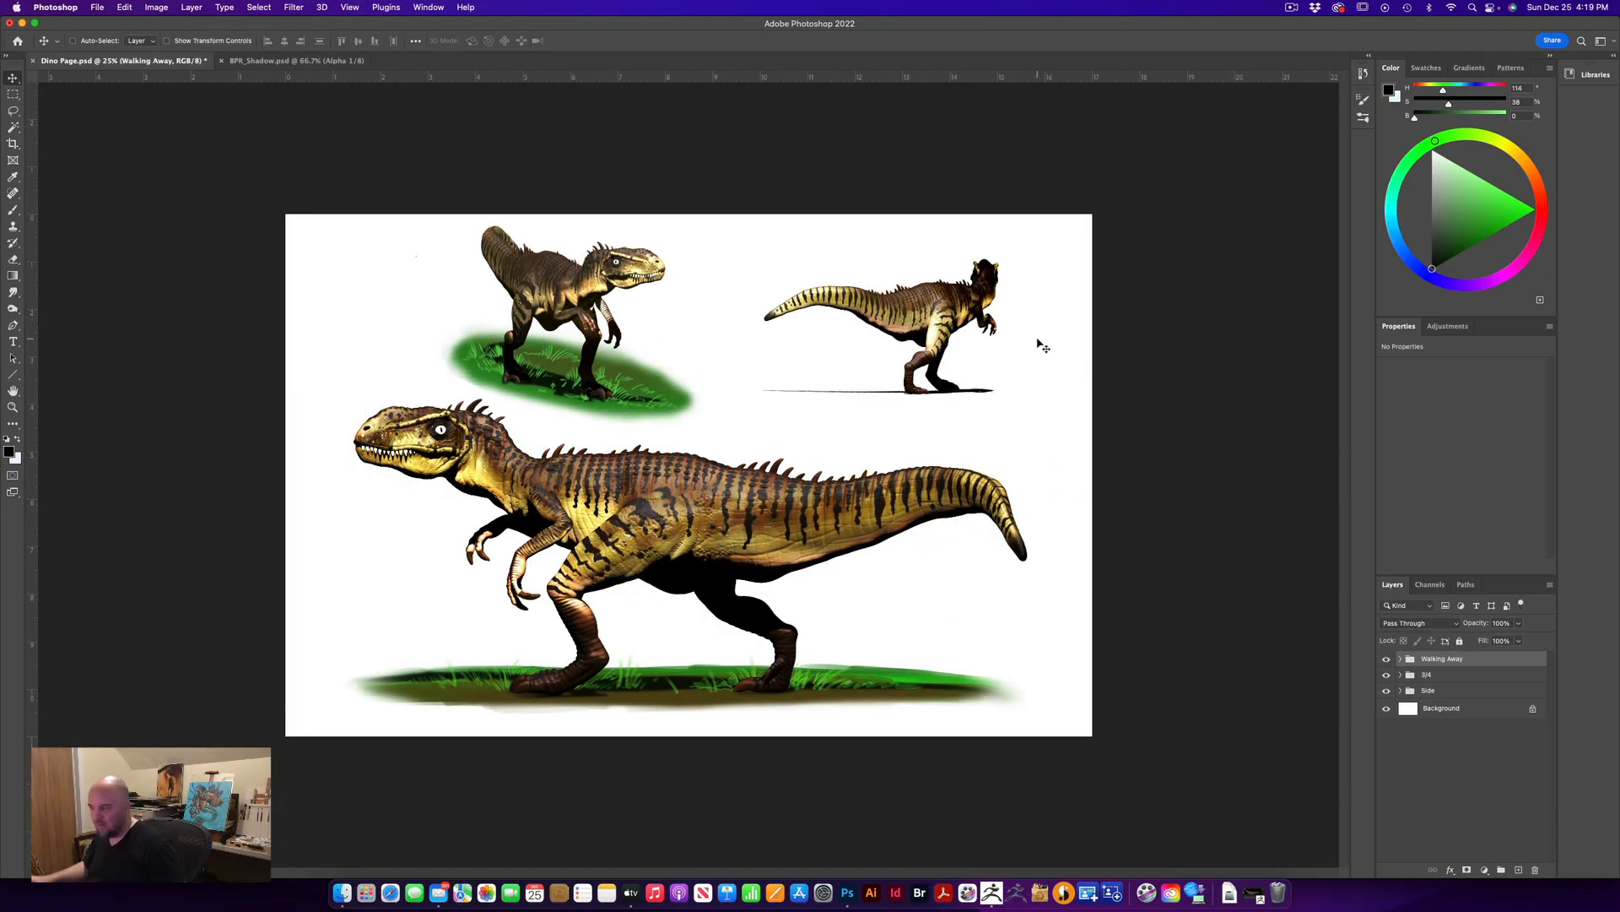
Scale the Walking Away group up to about 135% and position it above the side view's tail
{"action": "key", "text": "super+t"}
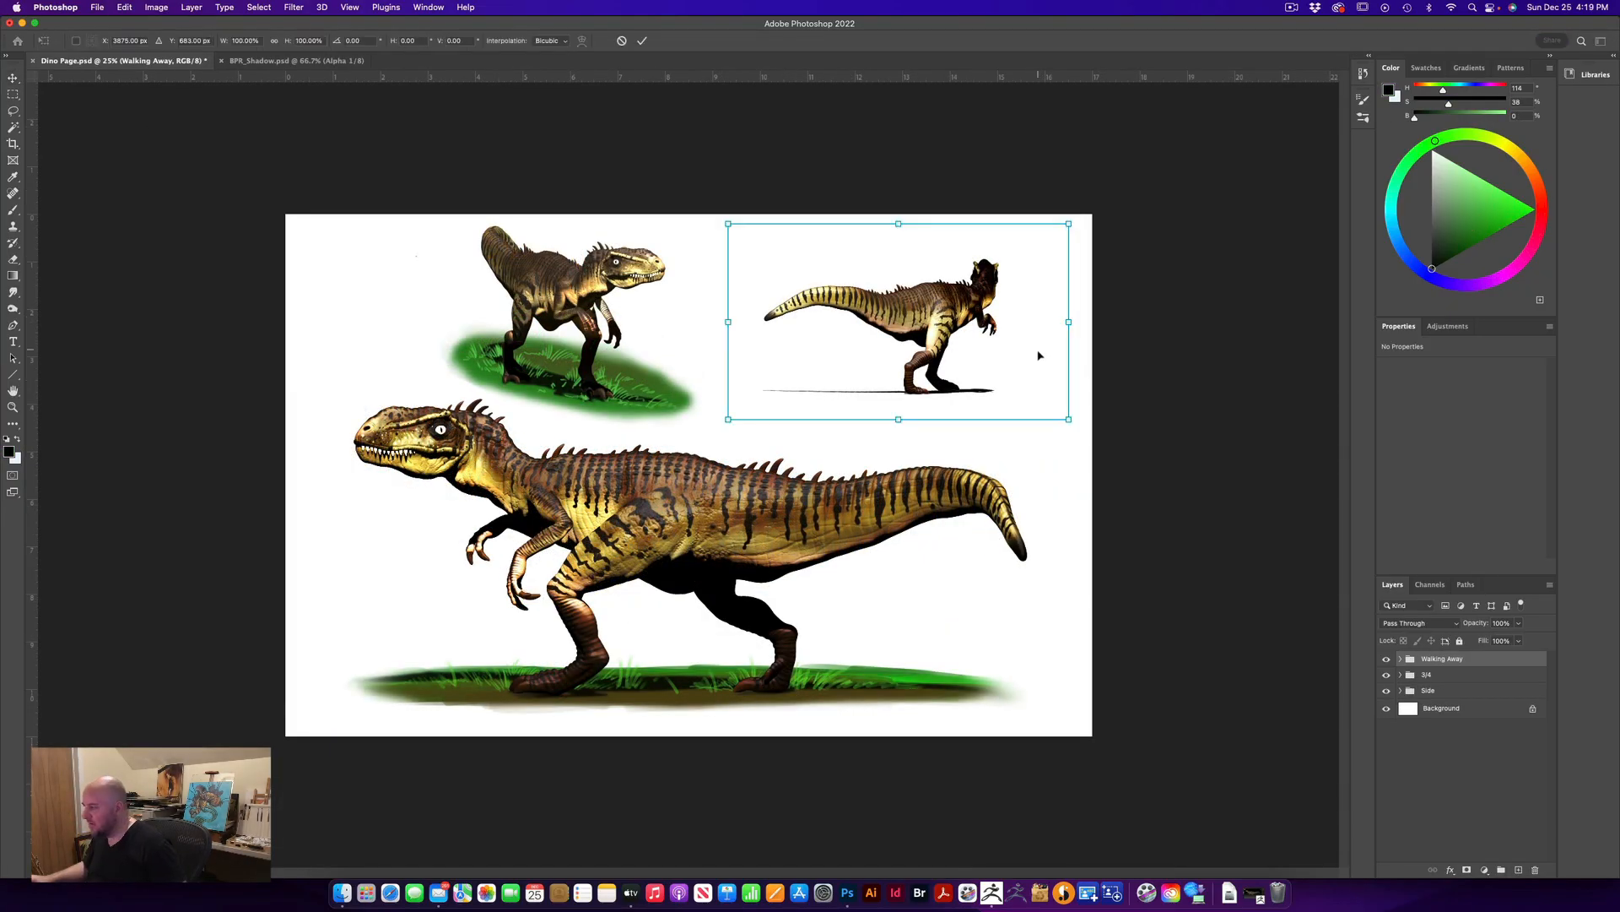
{"action": "left_click_drag", "start_coordinate": [1082, 234], "coordinate": [1131, 195], "text": "alt"}
{"action": "left_click_drag", "start_coordinate": [964, 301], "coordinate": [974, 302]}
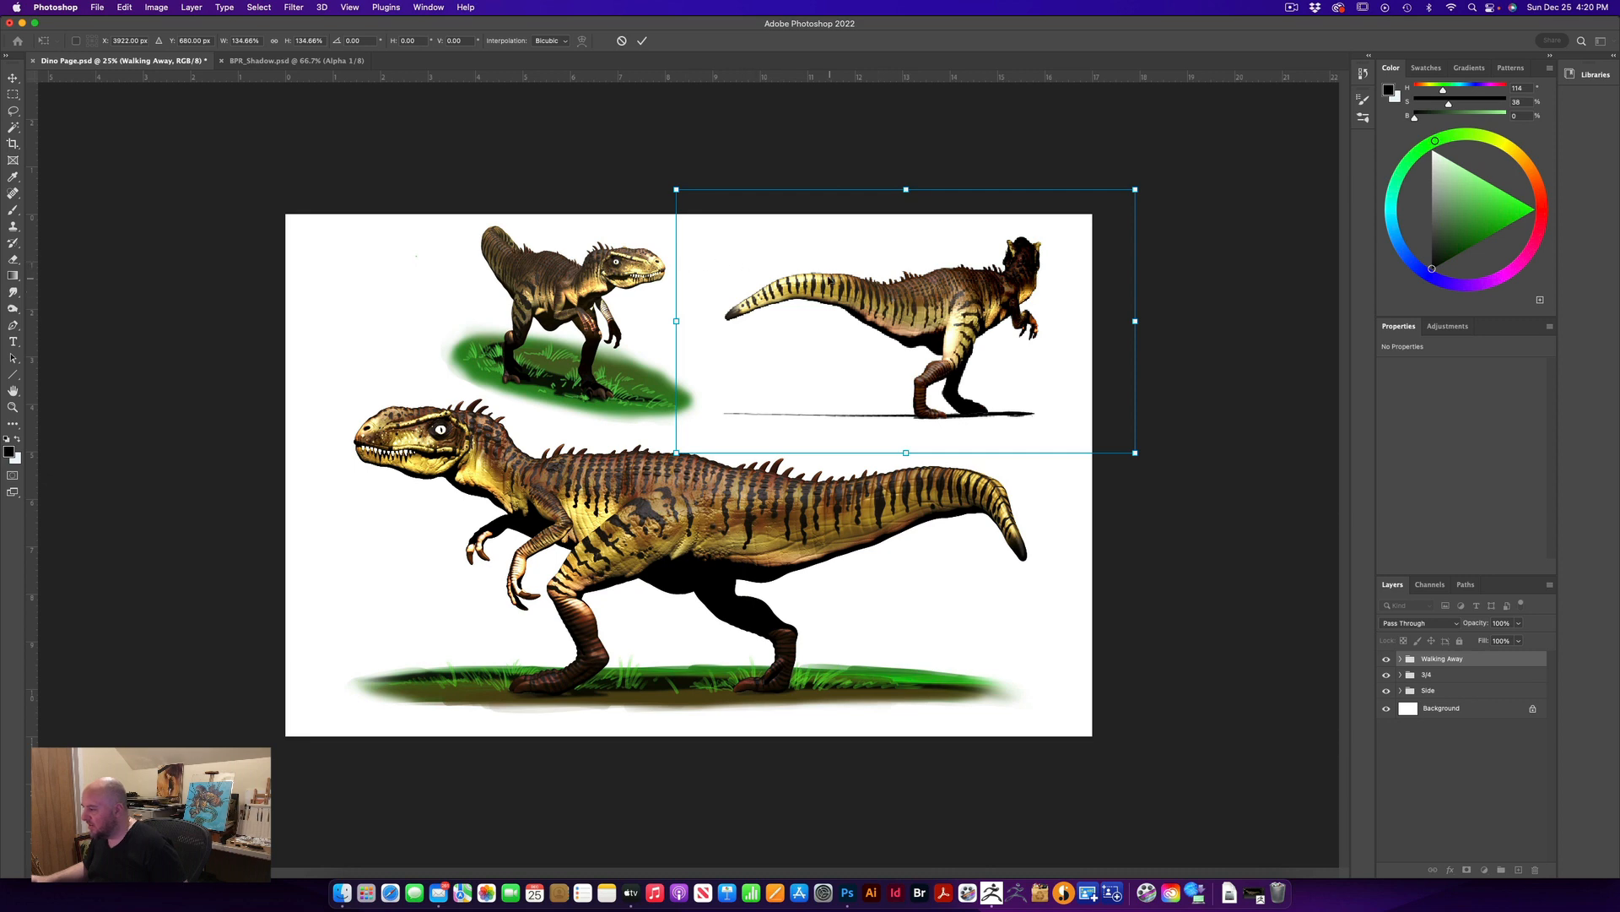
{"action": "left_click_drag", "start_coordinate": [677, 189], "coordinate": [683, 181]}
{"action": "key", "text": "Return"}
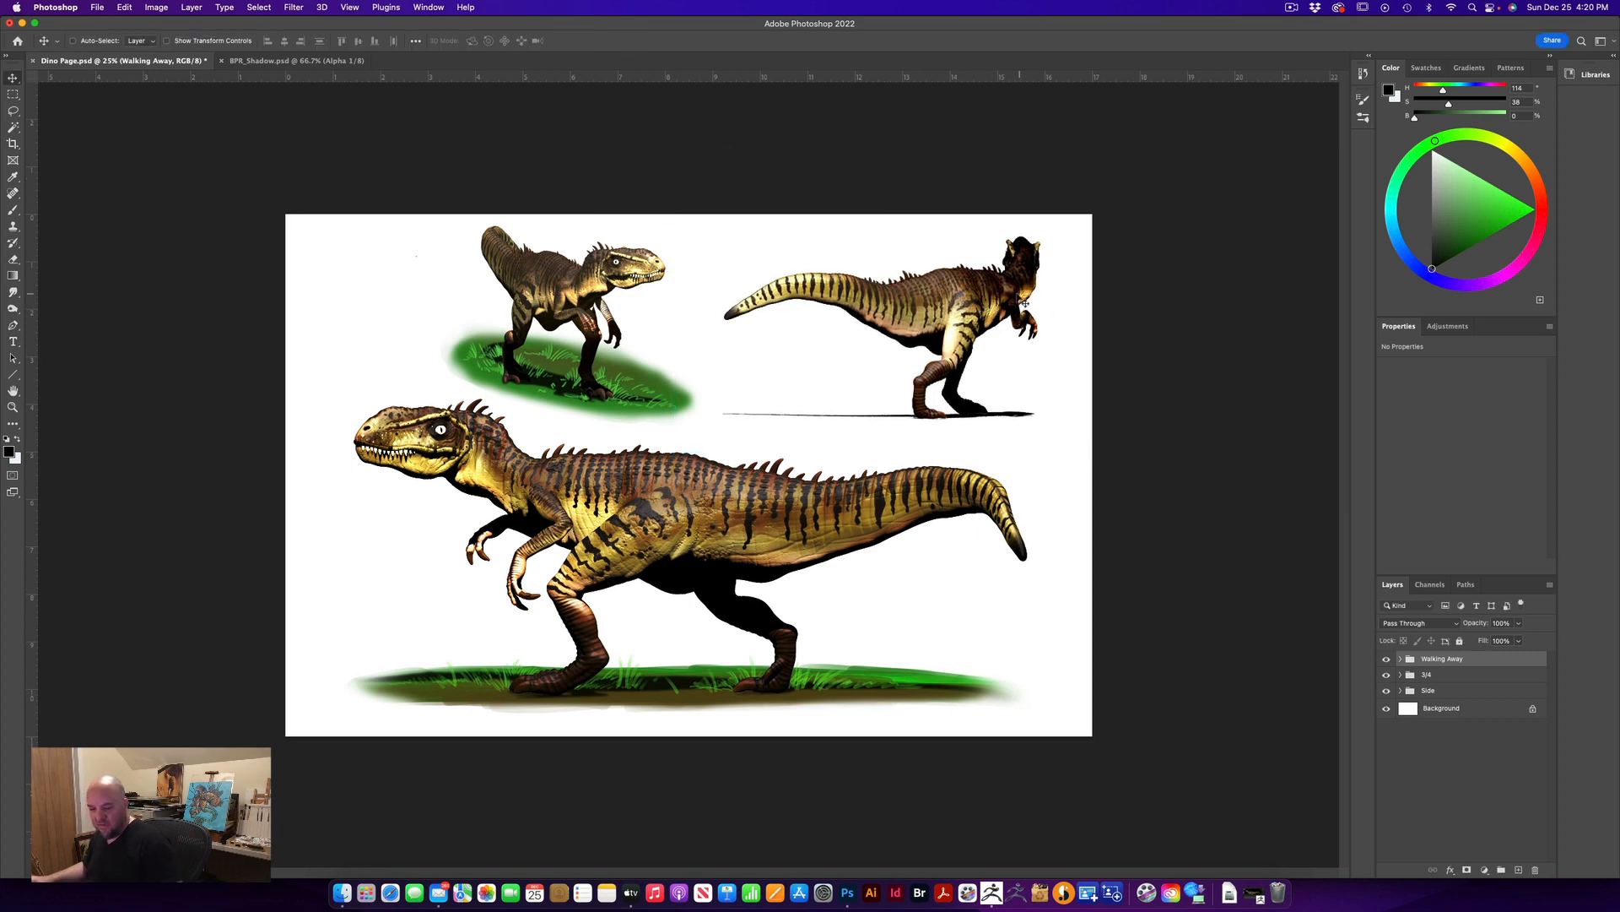
Expand the Walking Away group, check its Shadow layer's visibility, and add a new layer directly above Mask
{"action": "key", "text": "super+equal"}
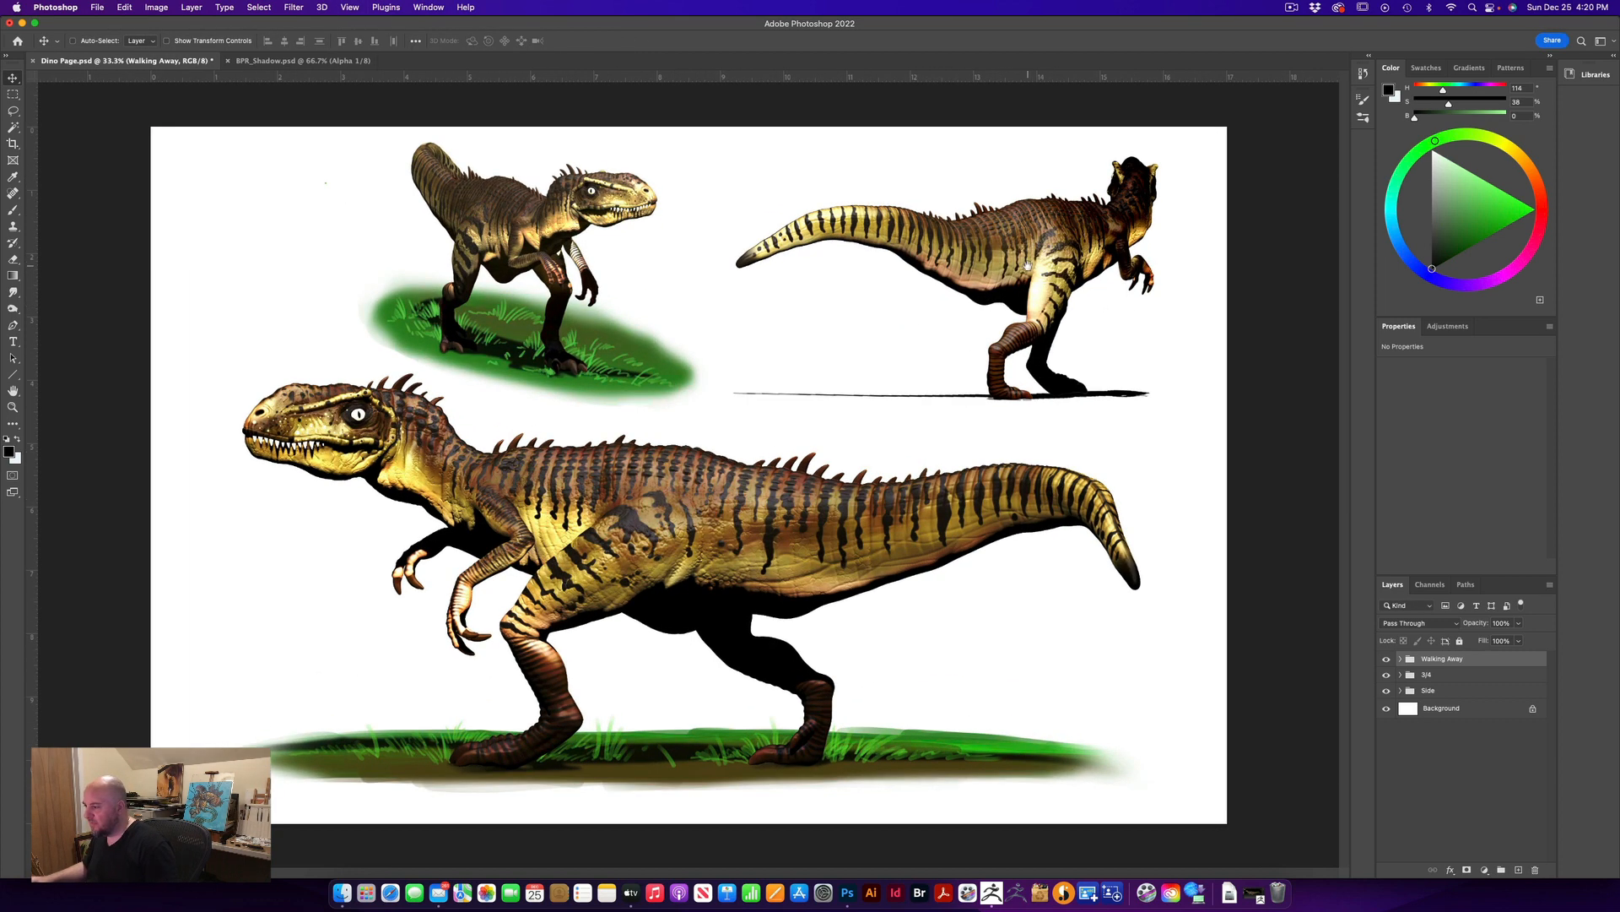
{"action": "left_click", "coordinate": [1400, 659]}
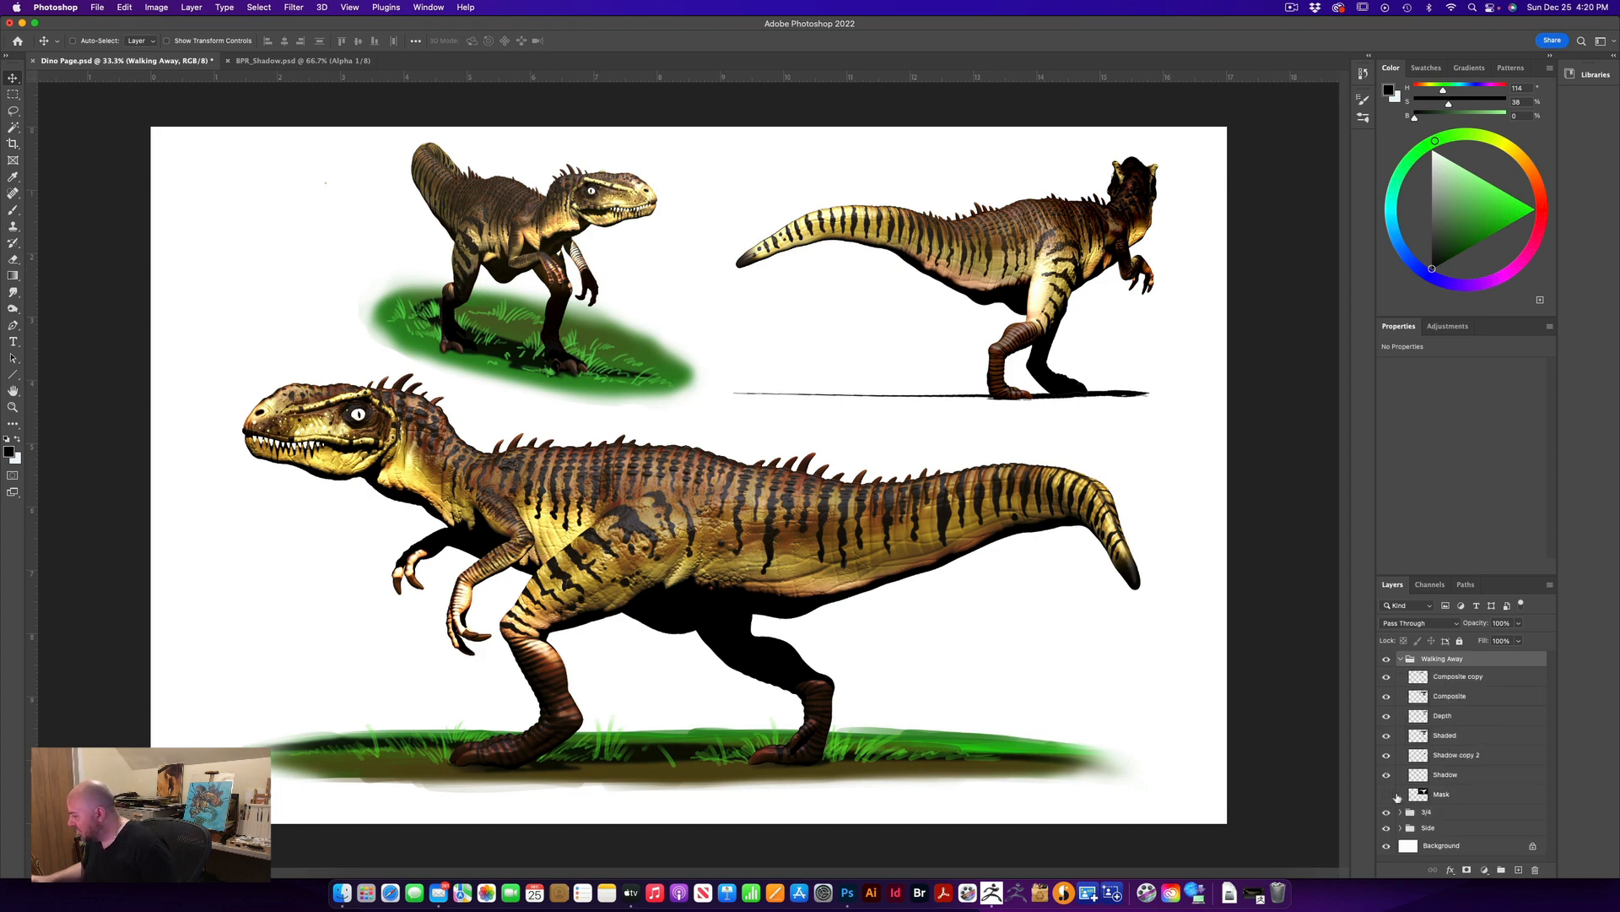
{"action": "left_click", "coordinate": [1387, 775]}
{"action": "left_click", "coordinate": [1386, 775]}
{"action": "left_click", "coordinate": [1435, 776]}
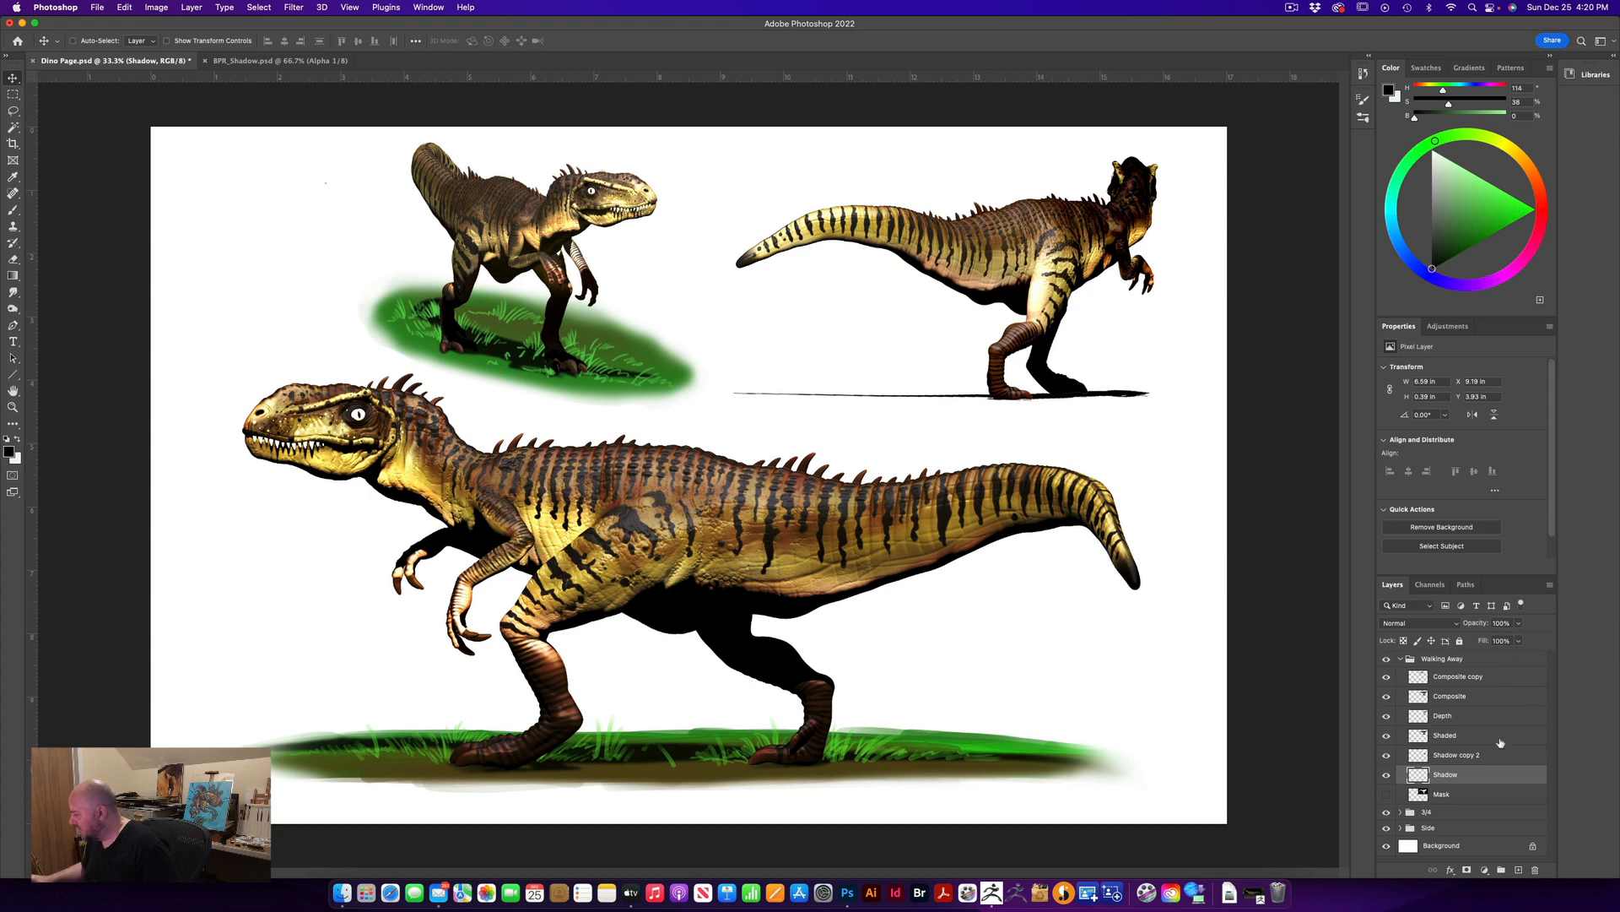
{"action": "left_click", "coordinate": [1441, 795]}
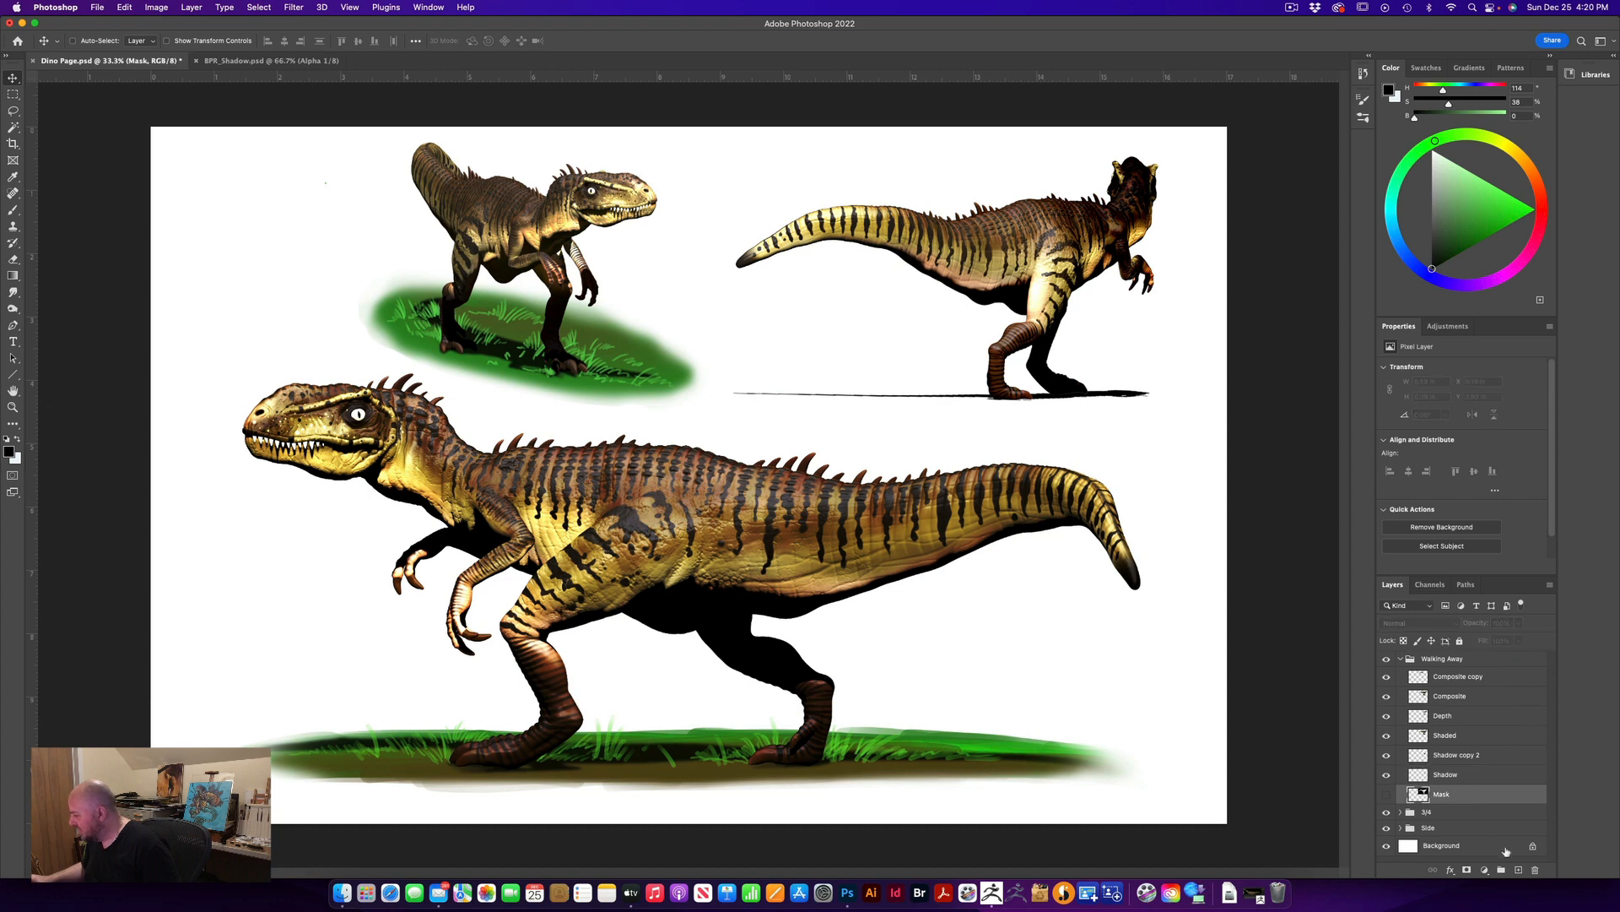
{"action": "left_click", "coordinate": [1519, 870]}
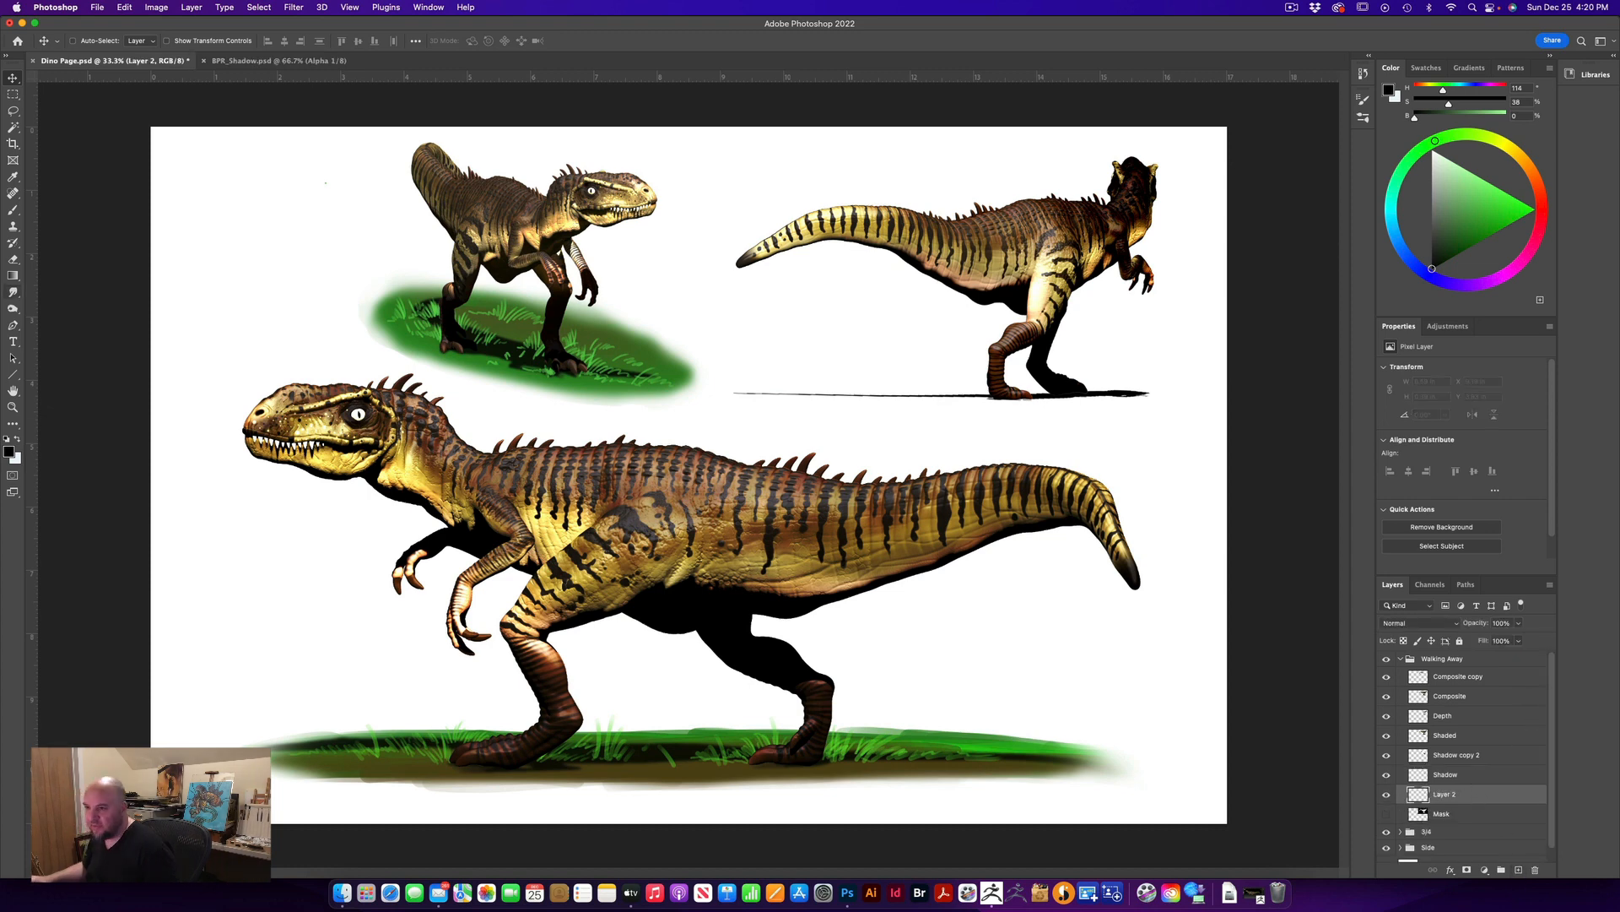
Sample the side view's grass green and paint a thin Hard Round Pressure Opacity ground strip under the walking-away dinosaur's feet
{"action": "left_click", "coordinate": [11, 212]}
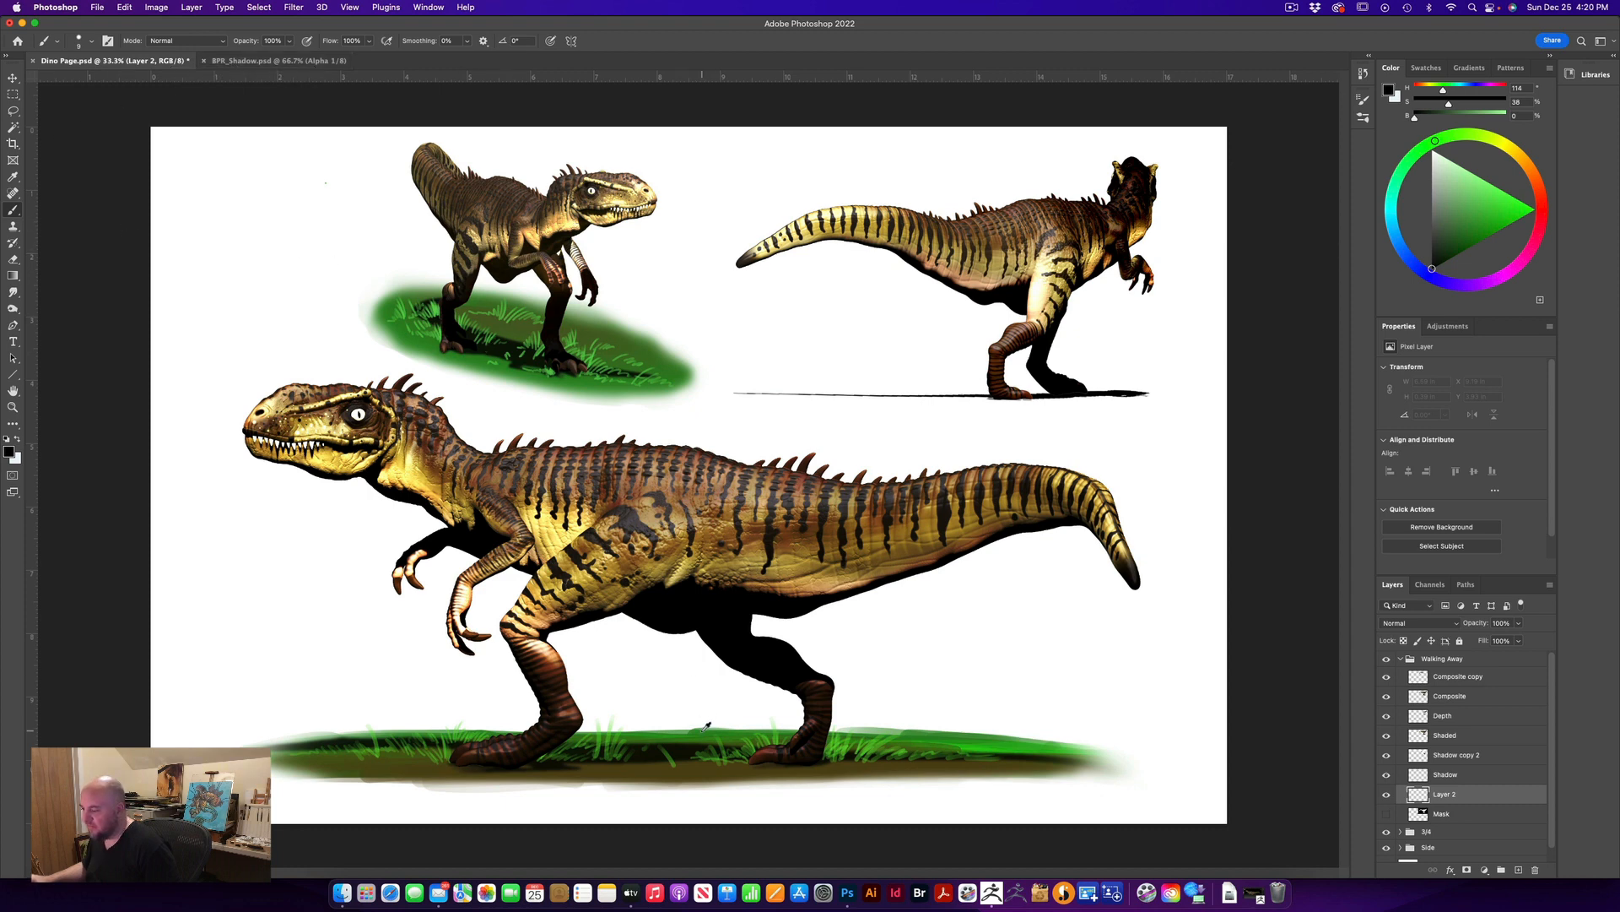
{"action": "left_click", "coordinate": [670, 727], "text": "alt"}
{"action": "left_click", "coordinate": [80, 41]}
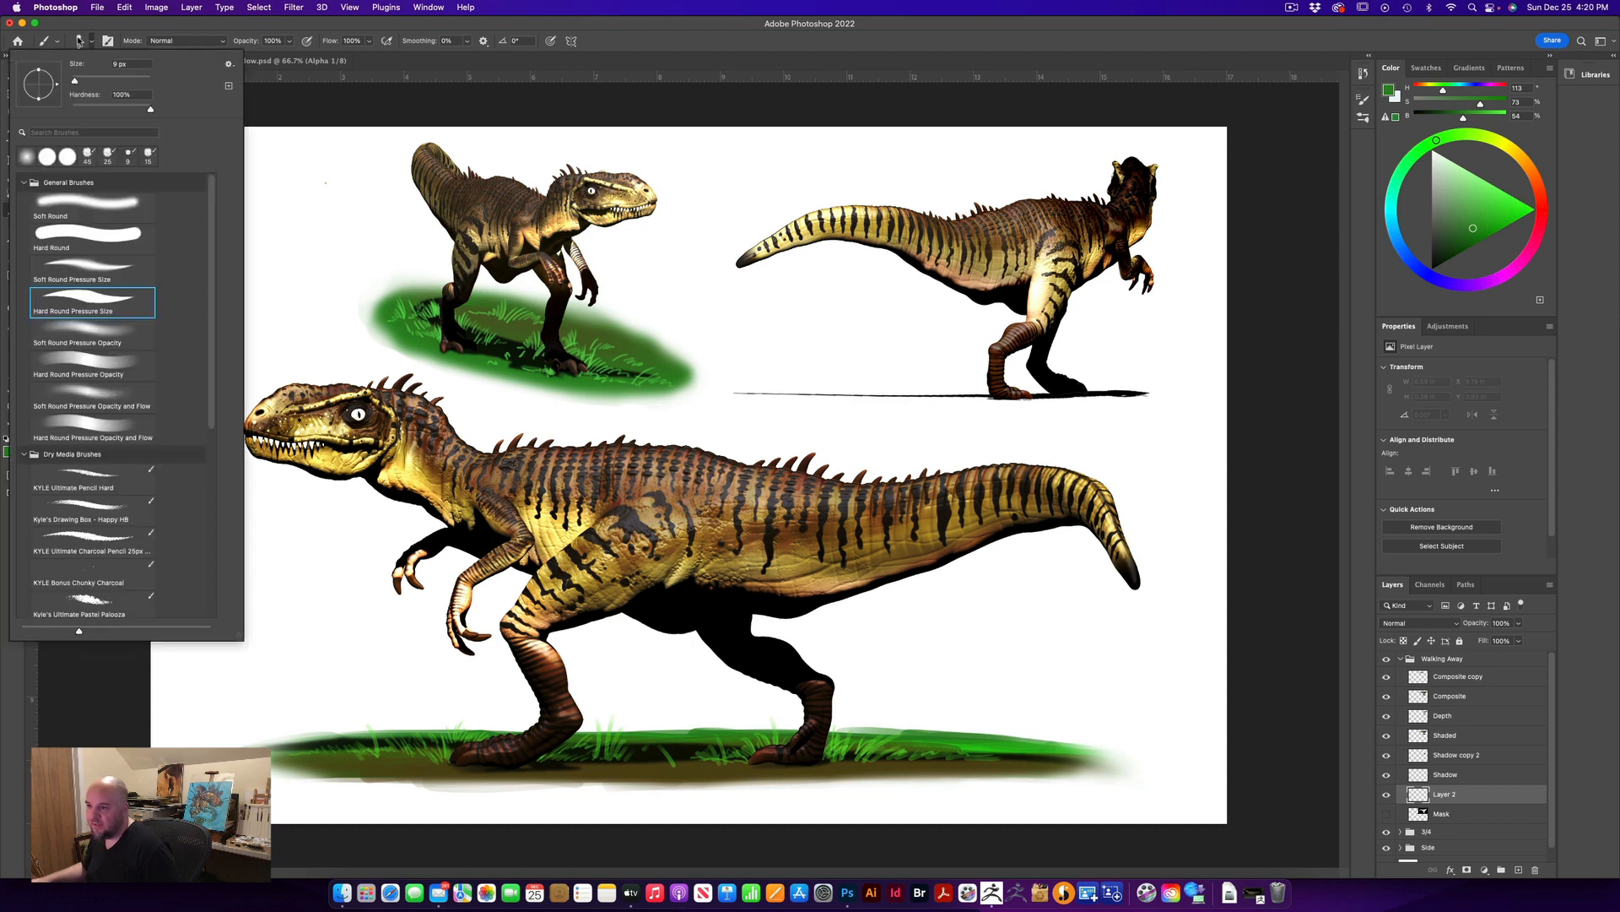
{"action": "left_click", "coordinate": [88, 361]}
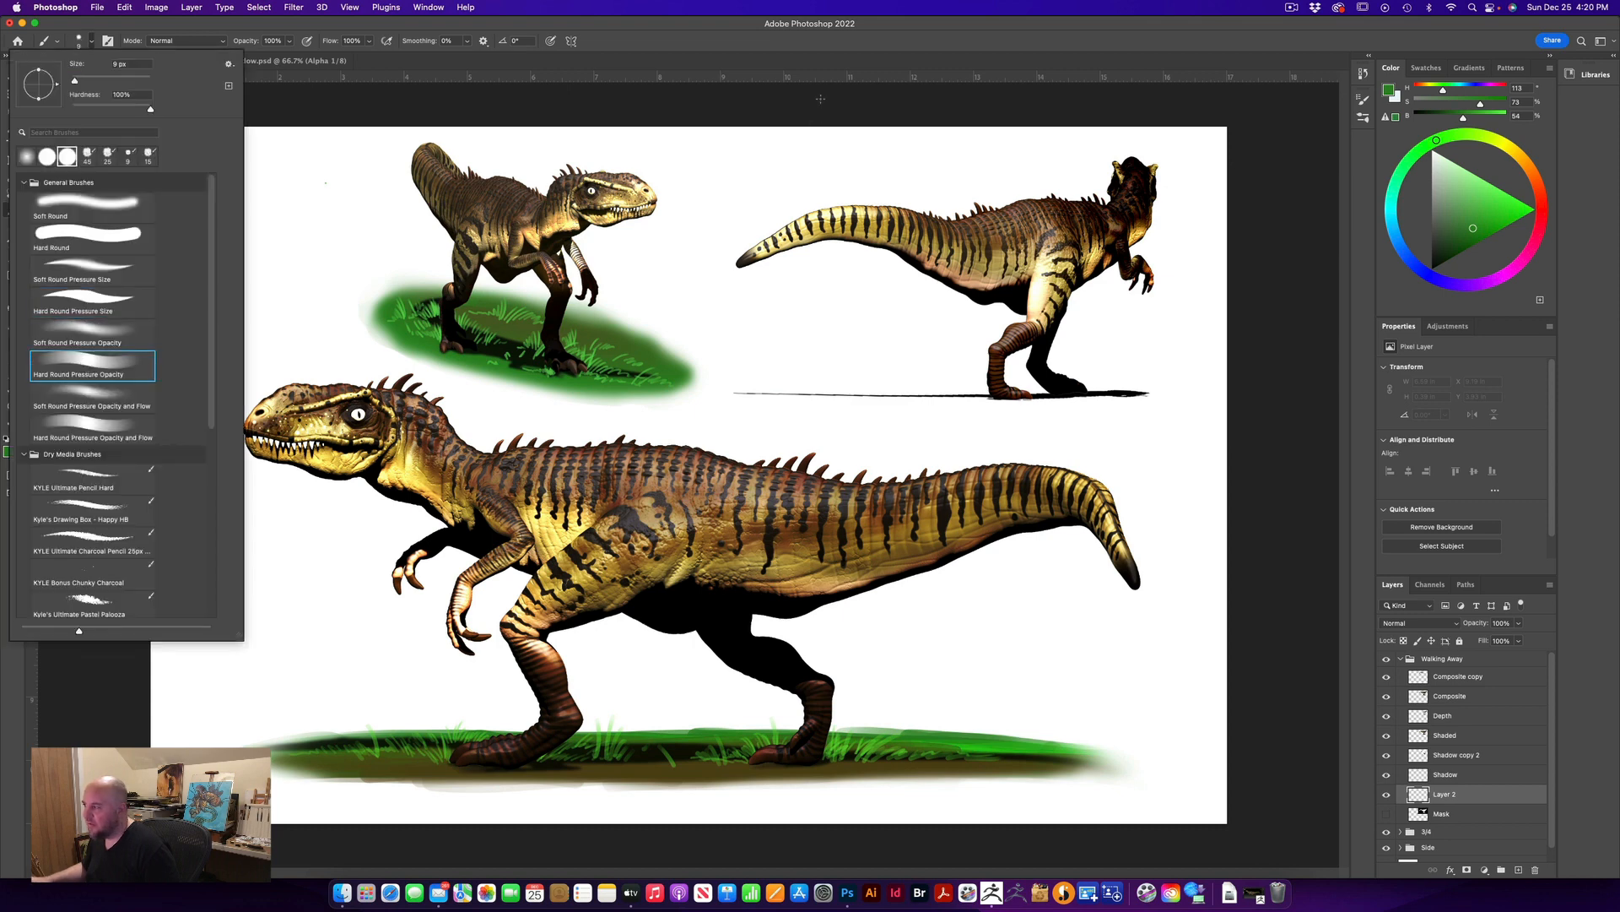
{"action": "left_click", "coordinate": [951, 180]}
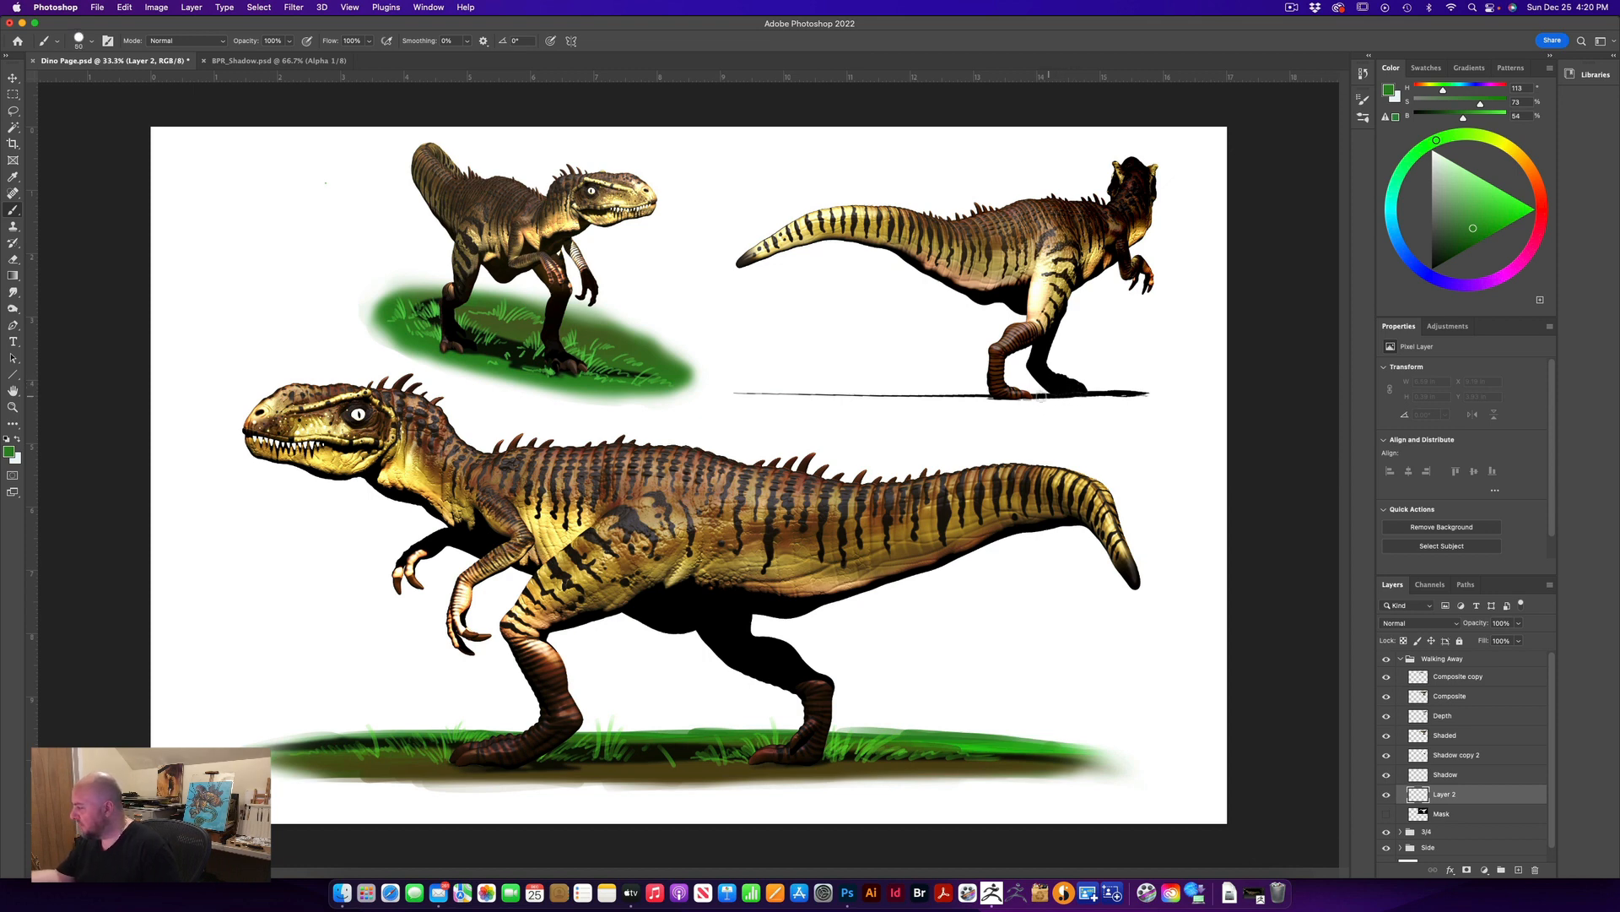
{"action": "left_click_drag", "start_coordinate": [1047, 395], "coordinate": [1181, 390]}
{"action": "mouse_move", "coordinate": [1023, 396]}
{"action": "left_mouse_down"}
{"action": "mouse_move", "coordinate": [1203, 390]}
{"action": "mouse_move", "coordinate": [694, 392]}
{"action": "mouse_move", "coordinate": [1180, 393]}
{"action": "left_mouse_up"}
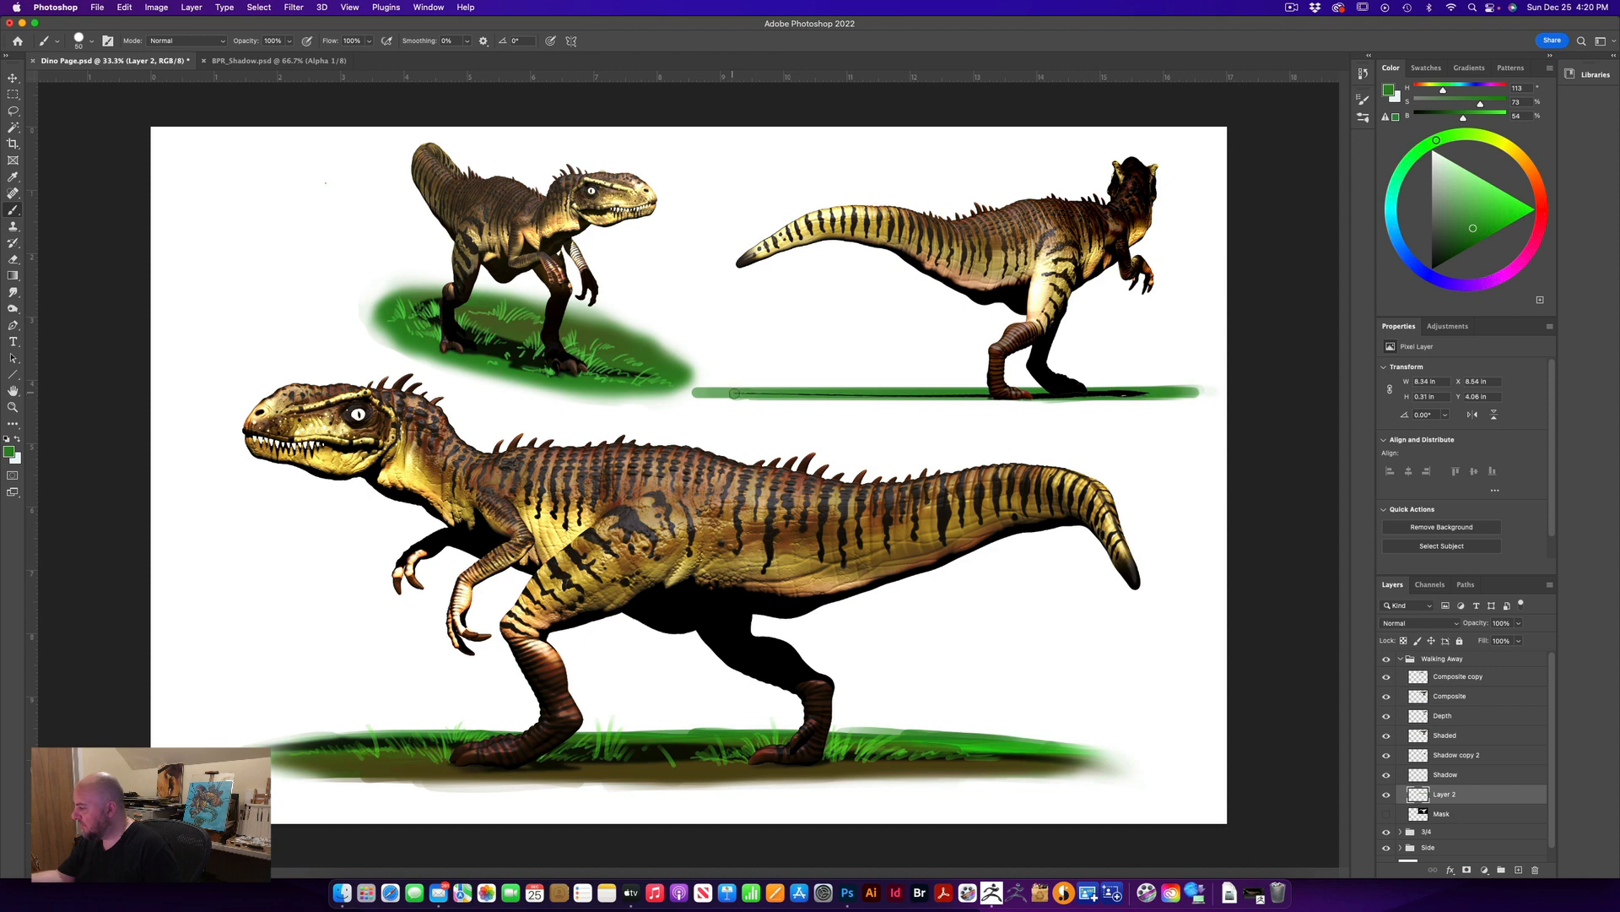
{"action": "left_click_drag", "start_coordinate": [734, 393], "coordinate": [1174, 392]}
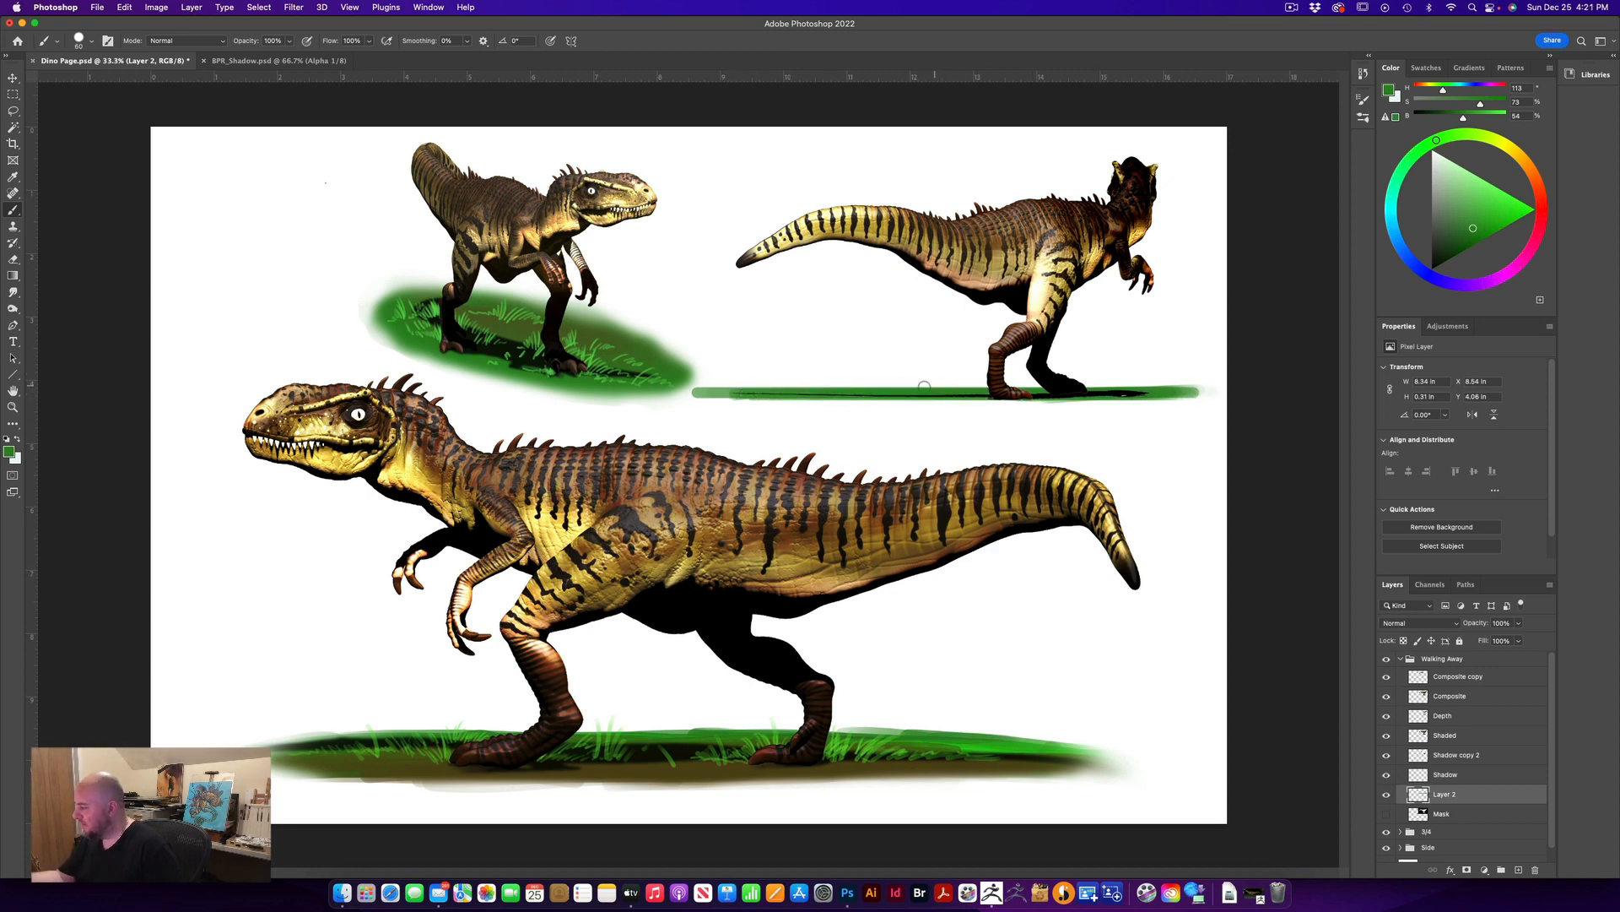
Build up the green ground behind the walking-away dinosaur's feet, enlarging the brush to 100 px for broad strokes
{"action": "key", "text": "bracketleft"}
{"action": "key", "text": "bracketleft"}
{"action": "mouse_move", "coordinate": [908, 387]}
{"action": "left_mouse_down"}
{"action": "mouse_move", "coordinate": [1072, 388]}
{"action": "mouse_move", "coordinate": [971, 383]}
{"action": "mouse_move", "coordinate": [1102, 384]}
{"action": "mouse_move", "coordinate": [1059, 375]}
{"action": "mouse_move", "coordinate": [1158, 353]}
{"action": "mouse_move", "coordinate": [1137, 375]}
{"action": "mouse_move", "coordinate": [1044, 381]}
{"action": "mouse_move", "coordinate": [1164, 371]}
{"action": "mouse_move", "coordinate": [797, 374]}
{"action": "mouse_move", "coordinate": [1244, 365]}
{"action": "left_mouse_up"}
{"action": "key", "text": "bracketright"}
{"action": "key", "text": "bracketright"}
{"action": "key", "text": "bracketright"}
{"action": "mouse_move", "coordinate": [1134, 351]}
{"action": "left_mouse_down"}
{"action": "mouse_move", "coordinate": [917, 361]}
{"action": "mouse_move", "coordinate": [1140, 378]}
{"action": "mouse_move", "coordinate": [723, 384]}
{"action": "mouse_move", "coordinate": [755, 400]}
{"action": "left_mouse_up"}
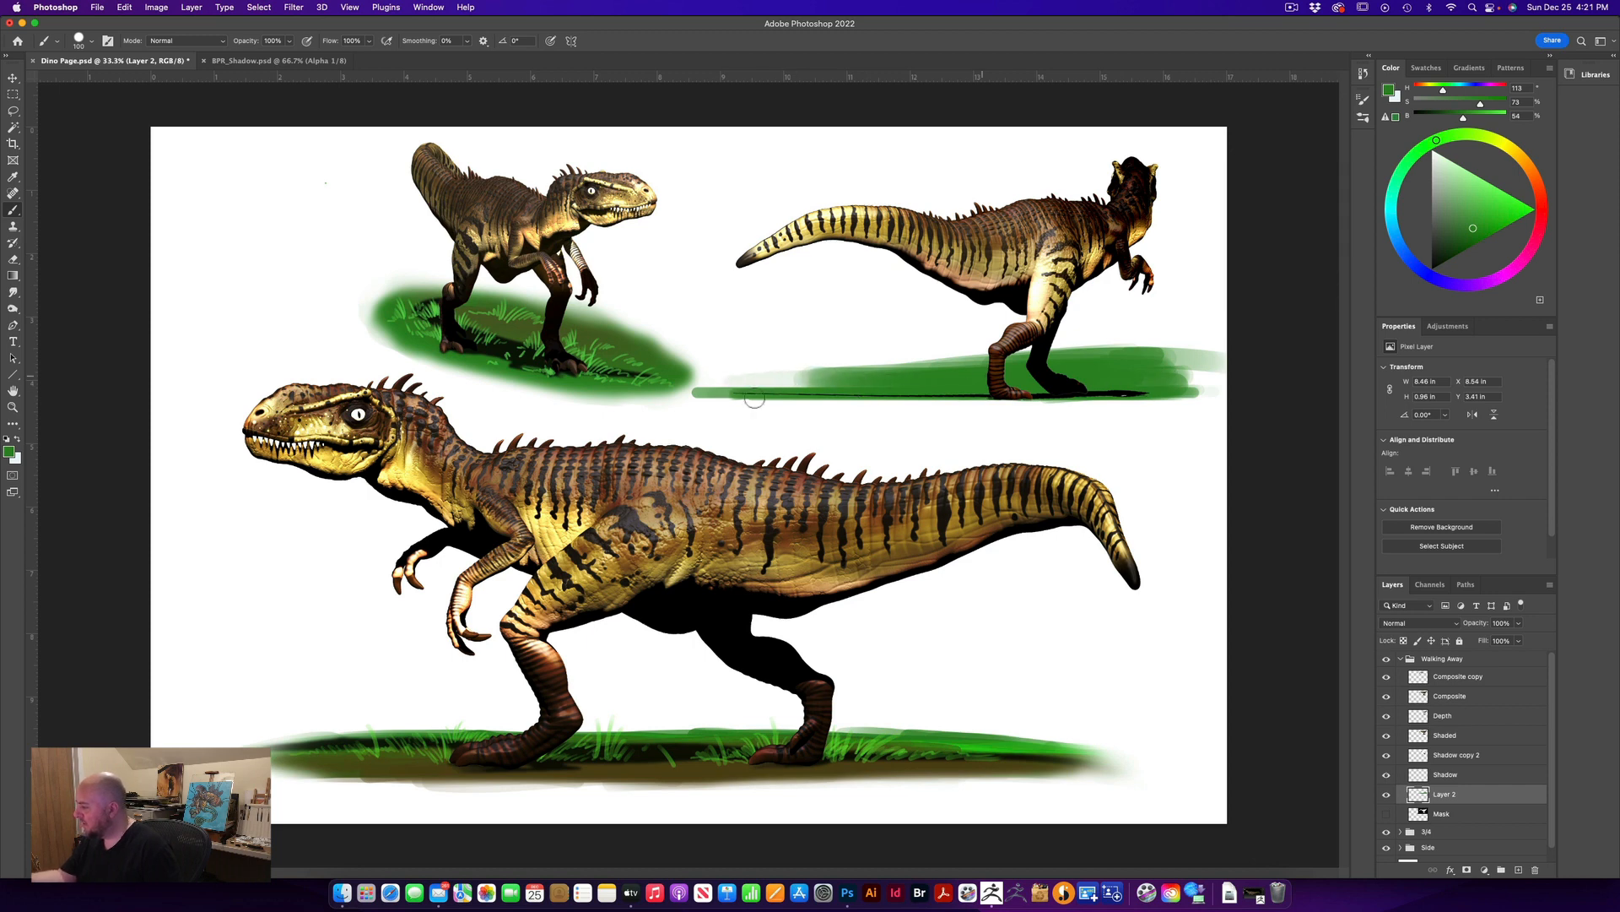
Use a soft Eraser to fade the upper edge and right end of the walking-away dinosaur's green ground
{"action": "left_click", "coordinate": [13, 259]}
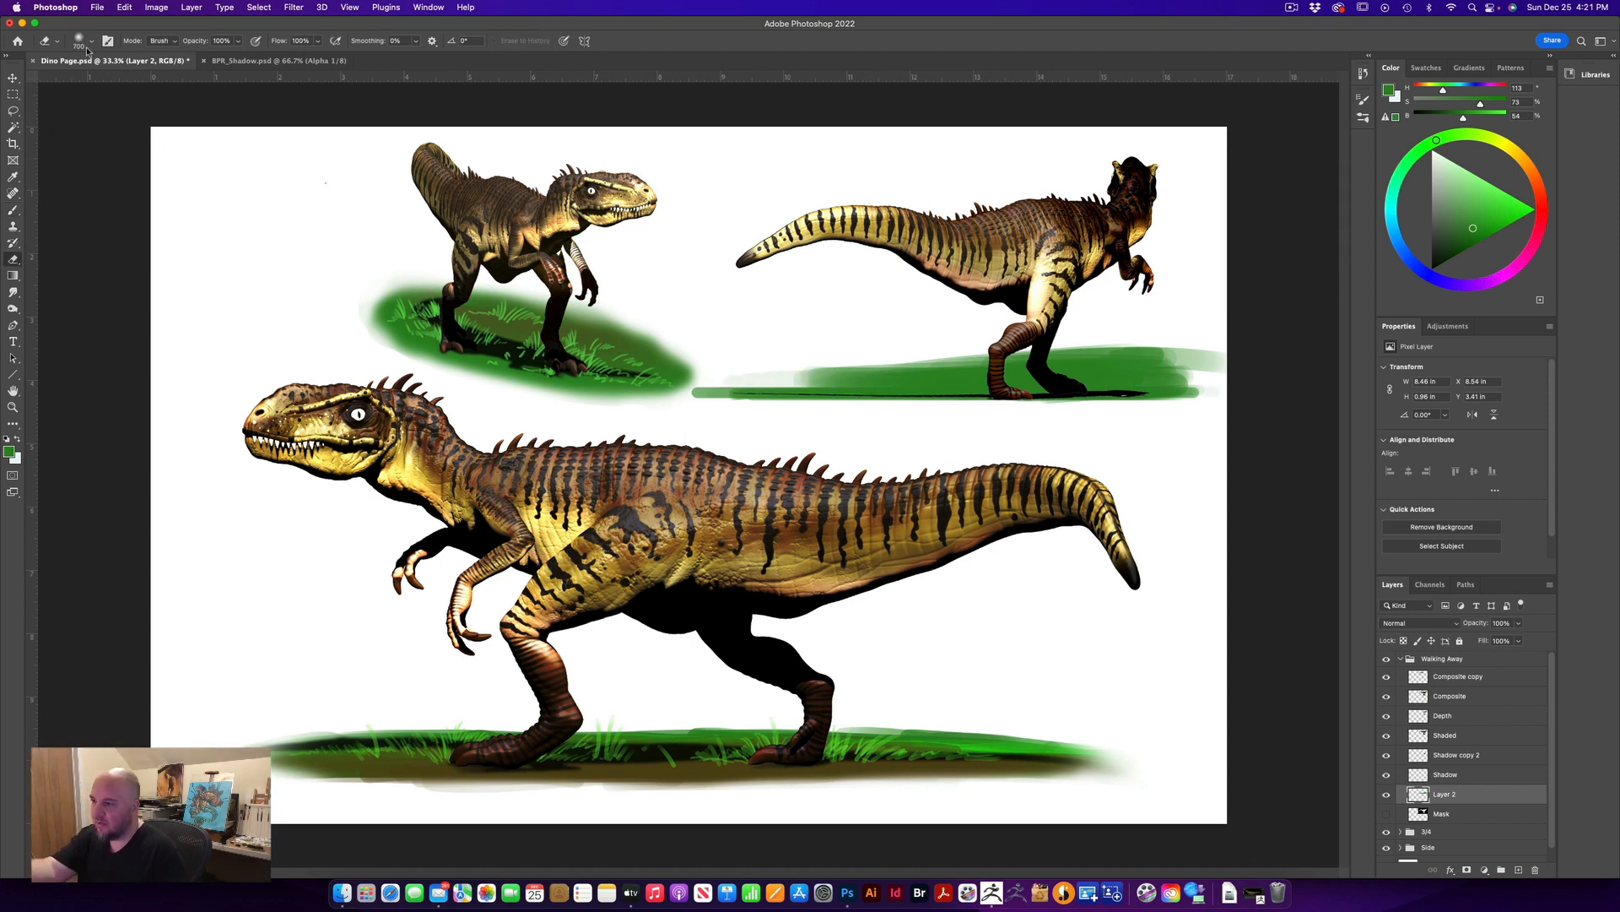
{"action": "key", "text": "bracketleft"}
{"action": "key", "text": "bracketleft"}
{"action": "key", "text": "bracketleft"}
{"action": "key", "text": "bracketleft"}
{"action": "key", "text": "bracketleft"}
{"action": "key", "text": "bracketleft"}
{"action": "key", "text": "bracketleft"}
{"action": "key", "text": "bracketleft"}
{"action": "key", "text": "bracketleft"}
{"action": "key", "text": "bracketleft"}
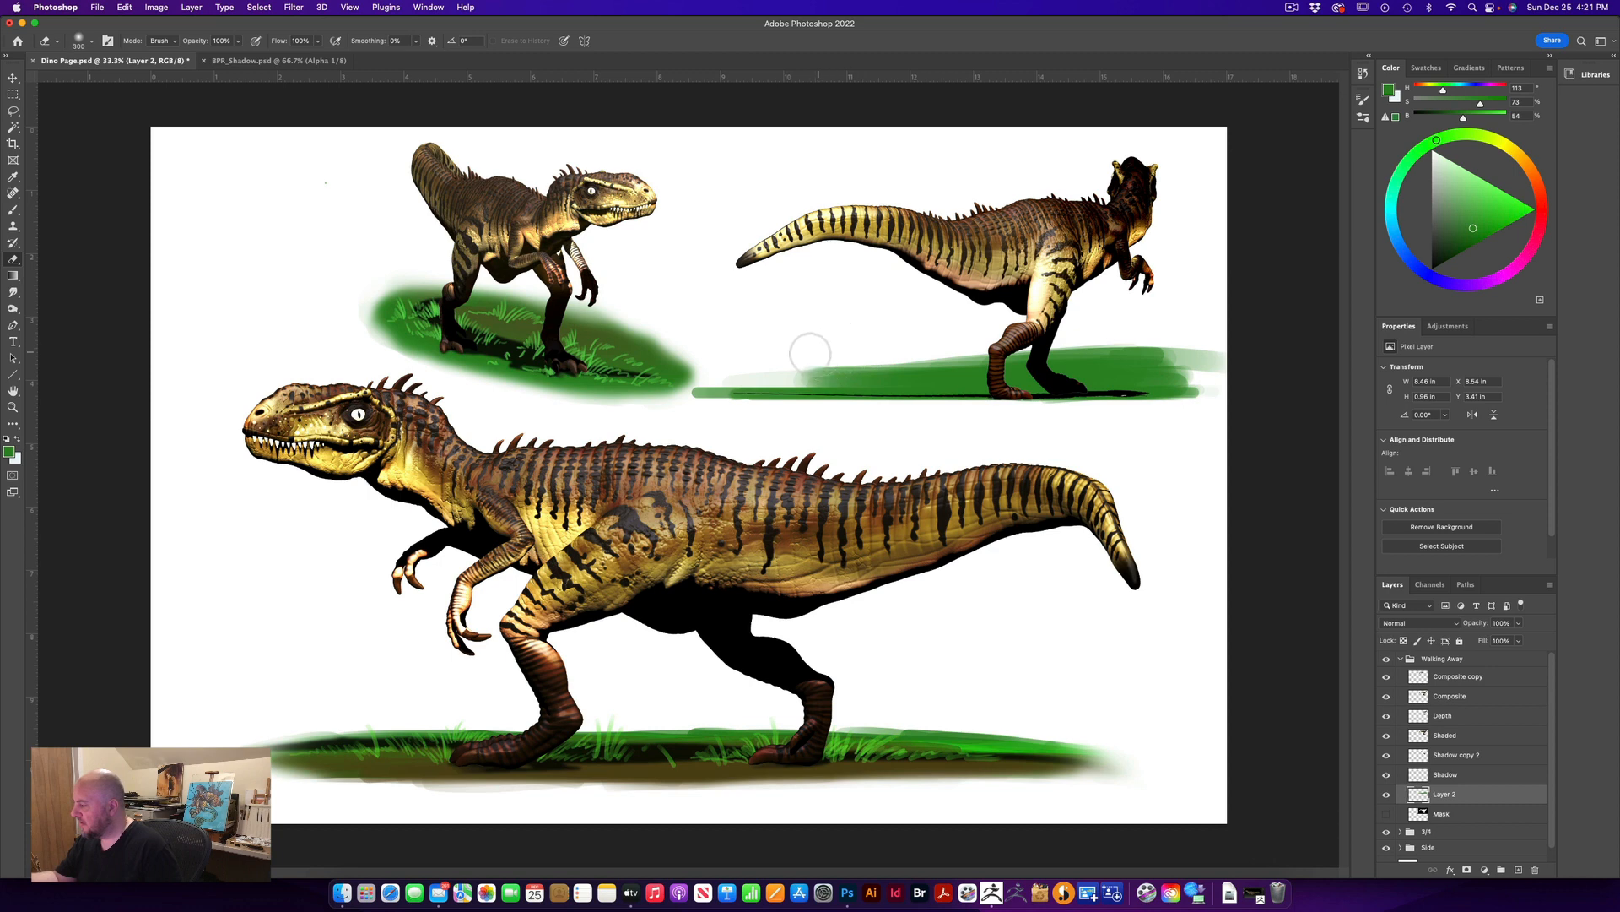
{"action": "mouse_move", "coordinate": [921, 357]}
{"action": "left_mouse_down"}
{"action": "mouse_move", "coordinate": [971, 359]}
{"action": "mouse_move", "coordinate": [810, 366]}
{"action": "mouse_move", "coordinate": [1210, 351]}
{"action": "mouse_move", "coordinate": [1215, 380]}
{"action": "mouse_move", "coordinate": [1143, 431]}
{"action": "mouse_move", "coordinate": [1206, 391]}
{"action": "left_mouse_up"}
Adjust the Eraser size and trim the green ground's lower right edge around the end of the walking-away dinosaur's shadow
{"action": "key", "text": "bracketright"}
{"action": "key", "text": "bracketright"}
{"action": "key", "text": "bracketright"}
{"action": "key", "text": "bracketright"}
{"action": "key", "text": "bracketright"}
{"action": "key", "text": "bracketright"}
{"action": "key", "text": "bracketleft"}
{"action": "key", "text": "bracketleft"}
{"action": "key", "text": "bracketleft"}
{"action": "key", "text": "bracketleft"}
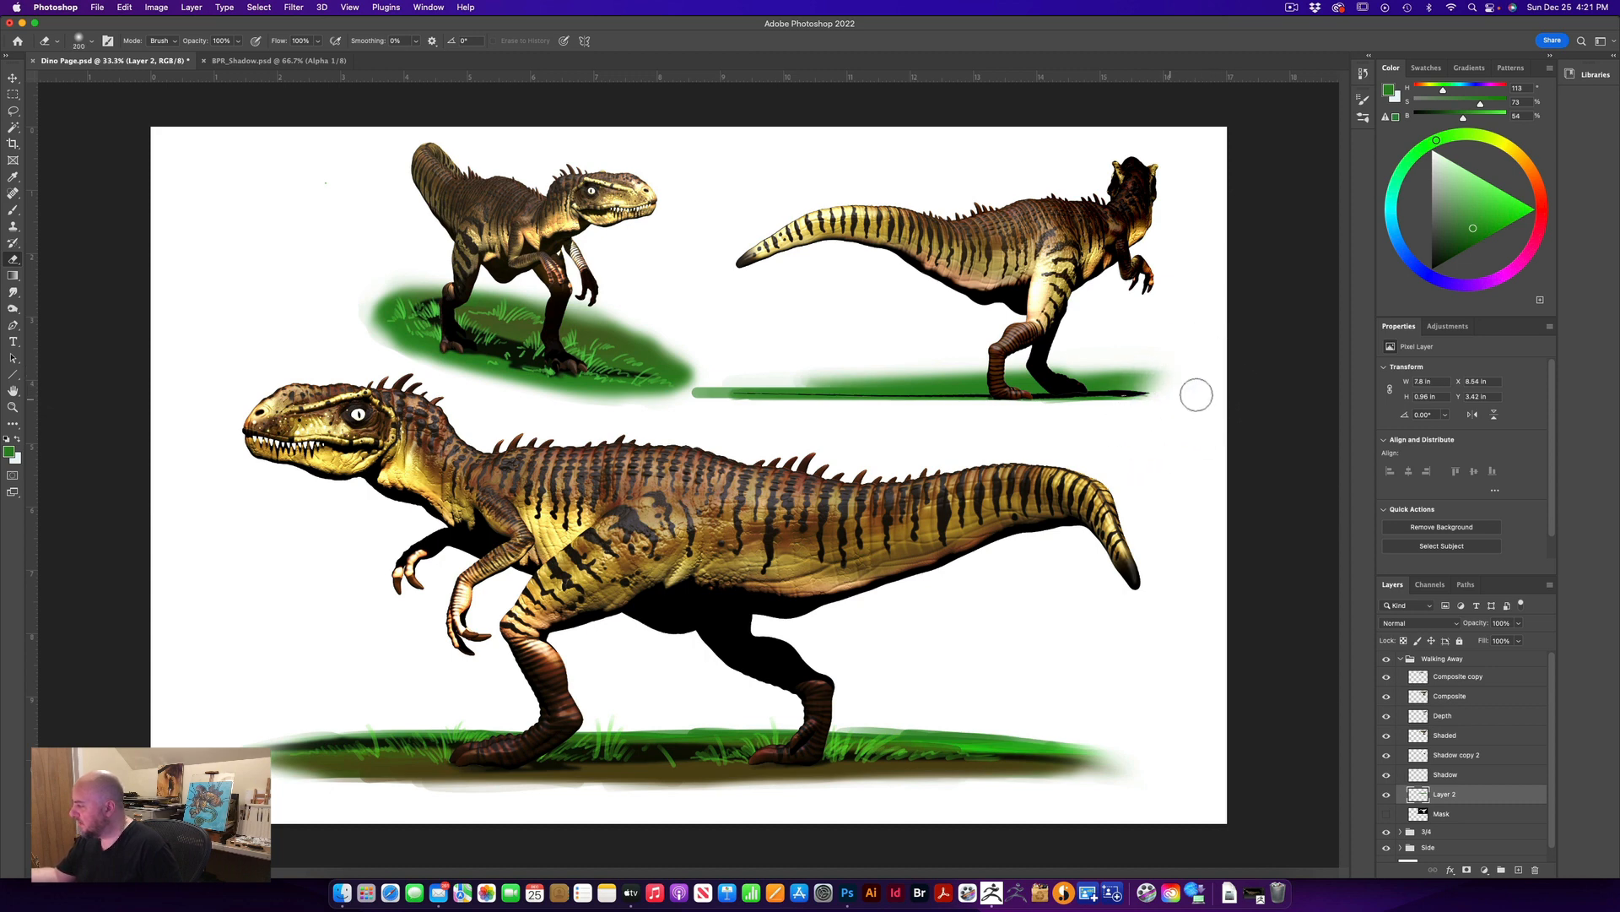
{"action": "left_click_drag", "start_coordinate": [1101, 421], "coordinate": [1235, 373]}
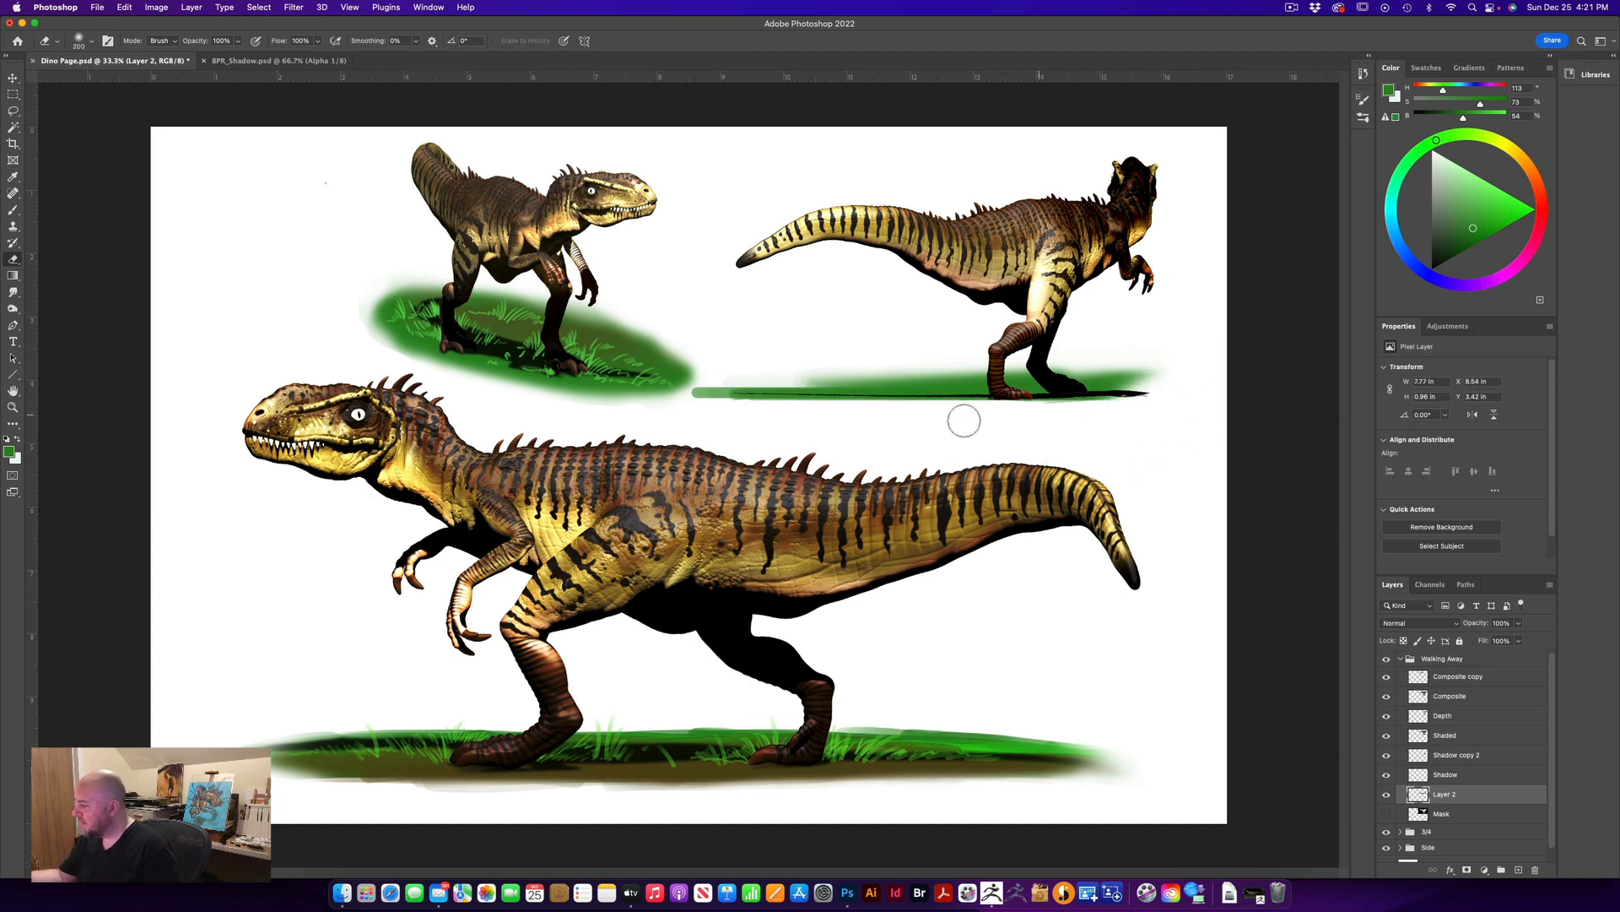
Erase the green ground's left end, and taper its upper edge with a smaller Eraser
{"action": "mouse_move", "coordinate": [702, 418]}
{"action": "left_mouse_down"}
{"action": "mouse_move", "coordinate": [705, 384]}
{"action": "mouse_move", "coordinate": [714, 395]}
{"action": "left_mouse_up"}
{"action": "key", "text": "bracketleft"}
{"action": "key", "text": "bracketleft"}
{"action": "key", "text": "bracketleft"}
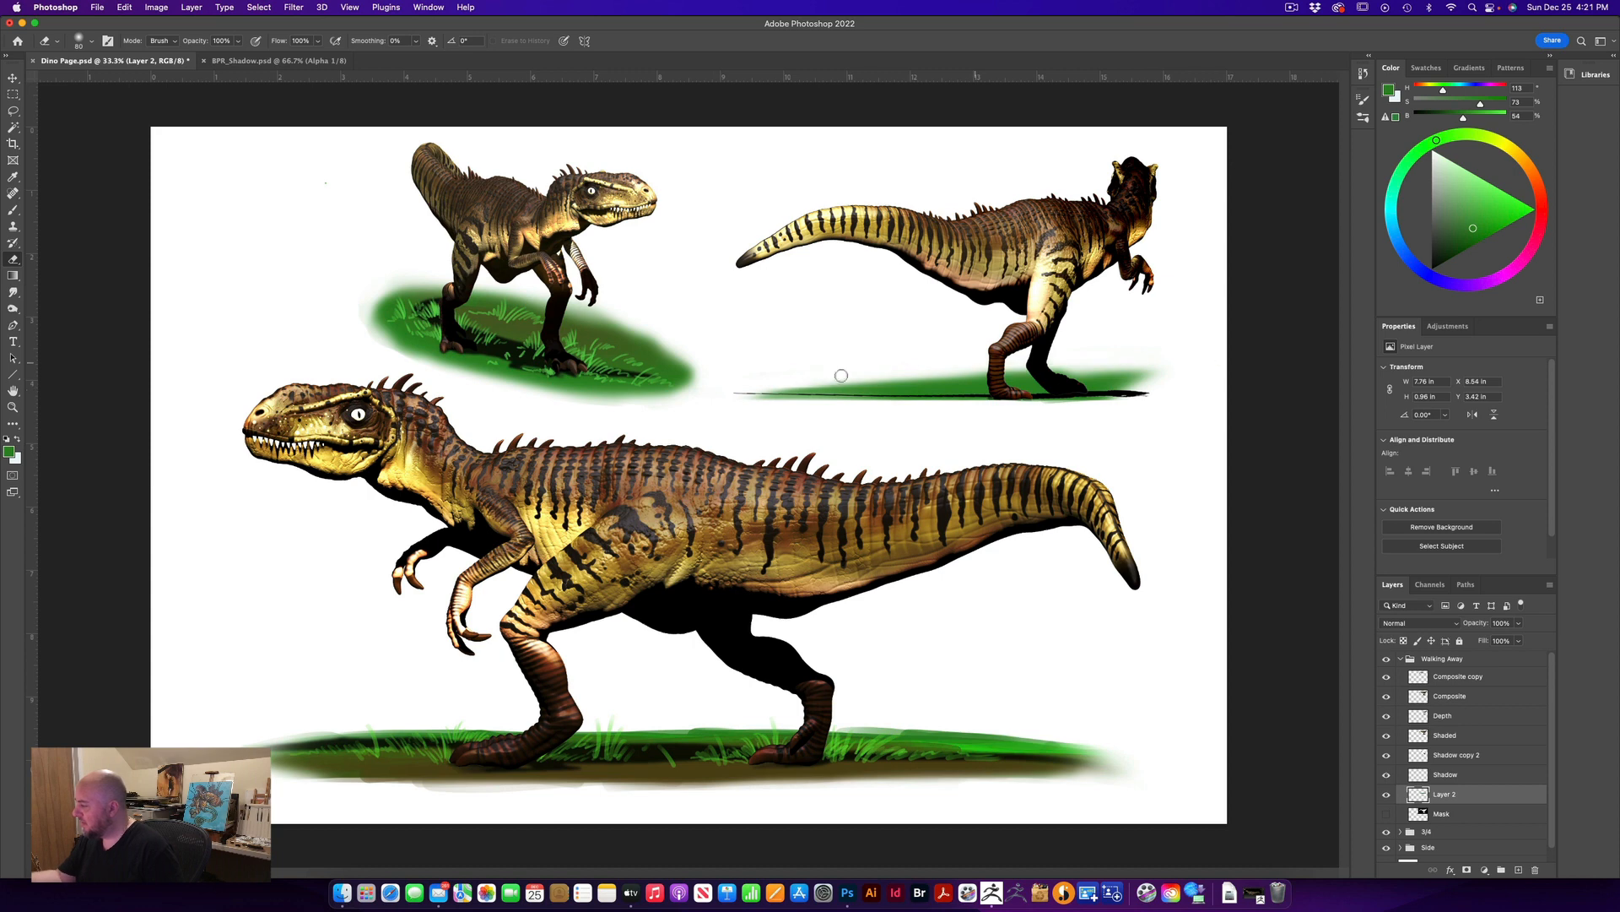
{"action": "left_click_drag", "start_coordinate": [775, 390], "coordinate": [1197, 371]}
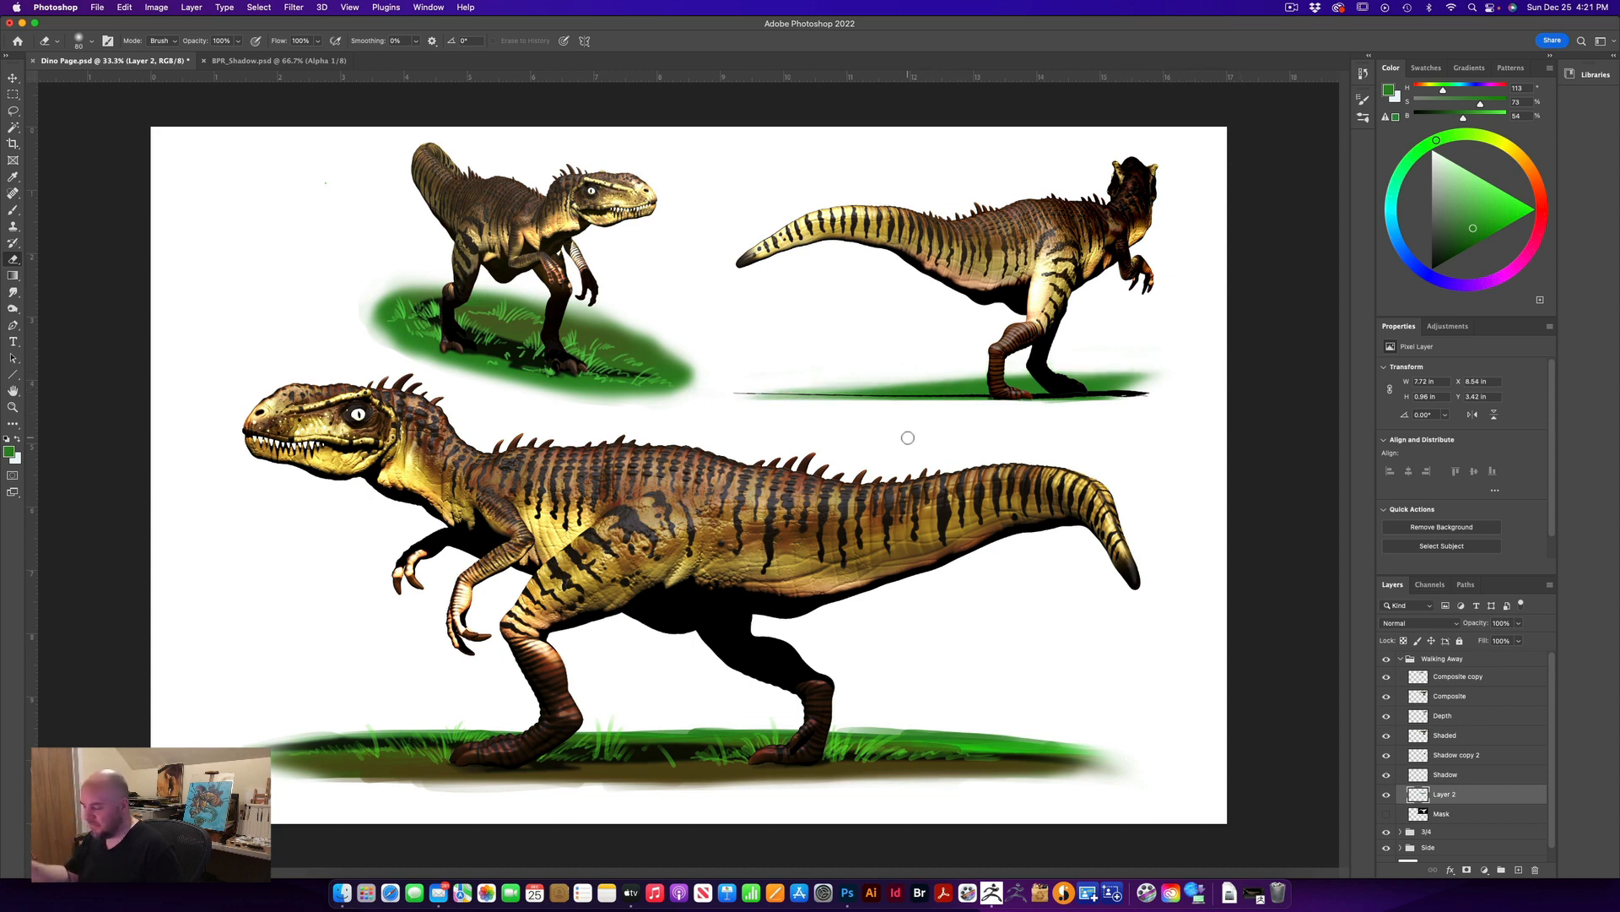
Free-transform the walking-away dinosaur's ground layer, stretching it to about 8.62 by 0.92 in beneath its feet
{"action": "key", "text": "super+t"}
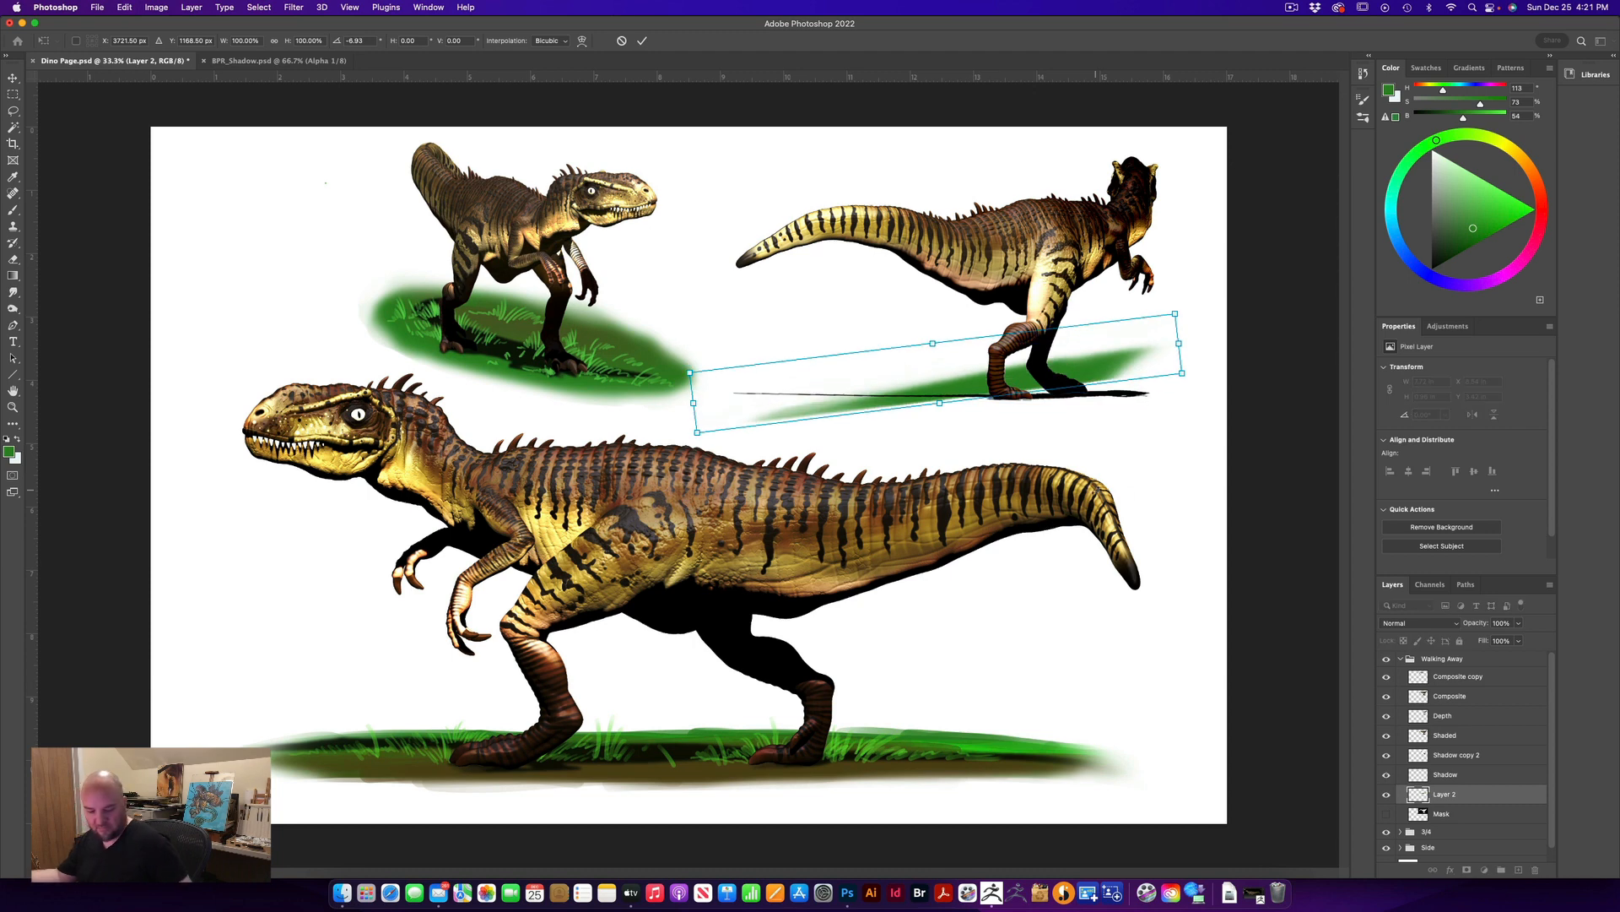
{"action": "left_click_drag", "start_coordinate": [1180, 374], "coordinate": [1223, 373]}
{"action": "left_click_drag", "start_coordinate": [700, 372], "coordinate": [686, 372]}
{"action": "left_click_drag", "start_coordinate": [949, 403], "coordinate": [950, 400]}
{"action": "key", "text": "e"}
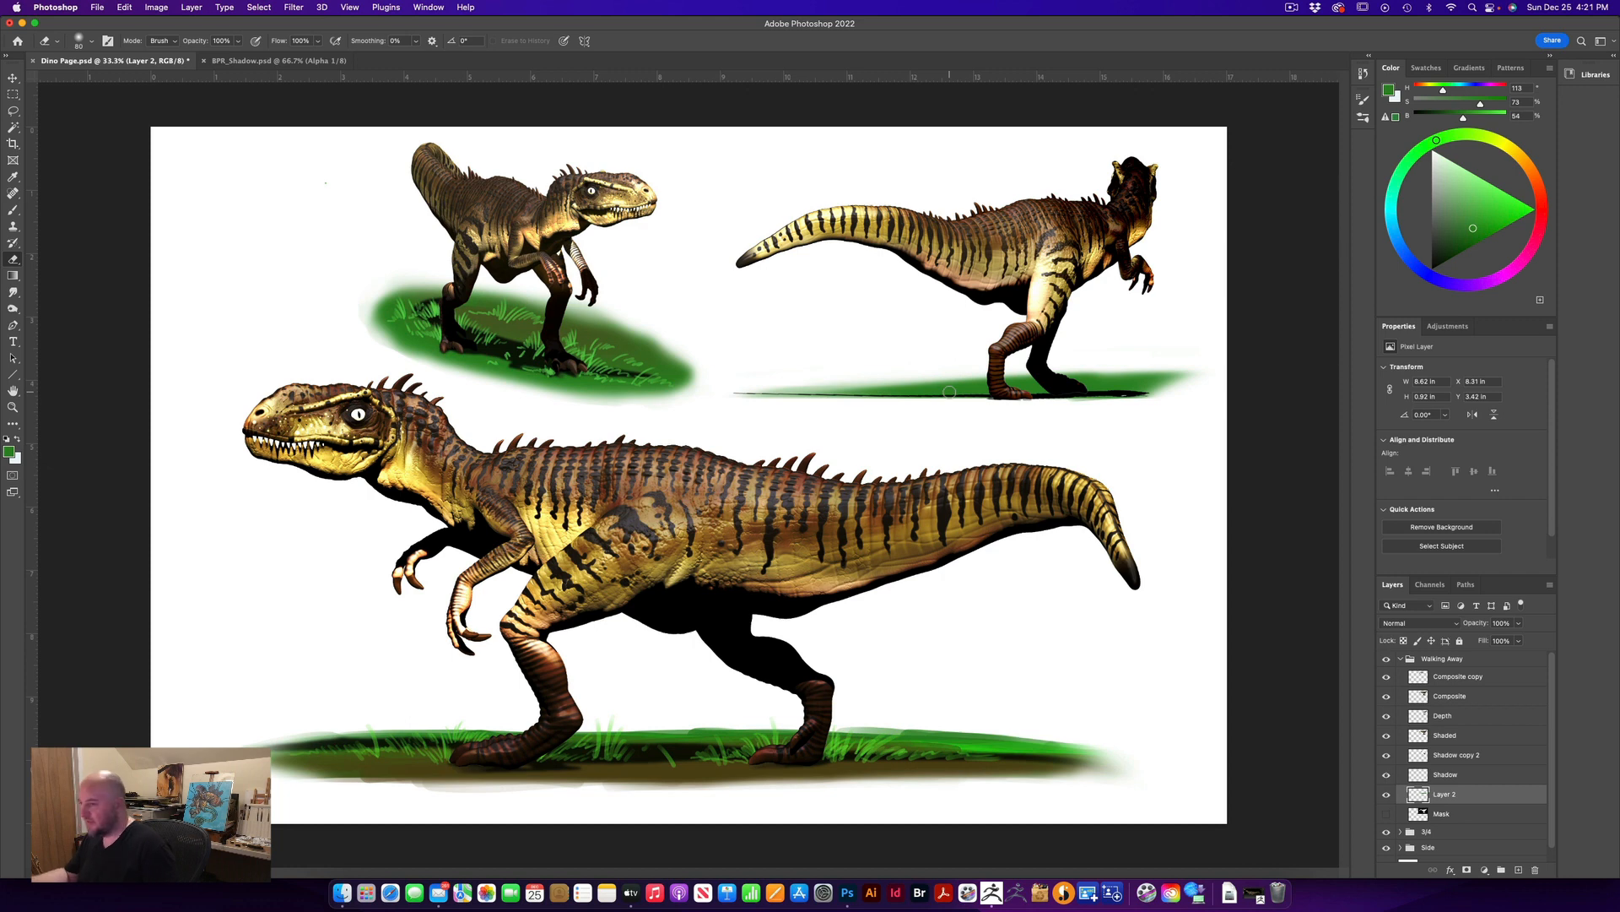
Choose a lighter green with 62% saturation and 82% brightness for the Brush, and add a new layer above the walking-away dinosaur's Shadow layer
{"action": "key", "text": "b"}
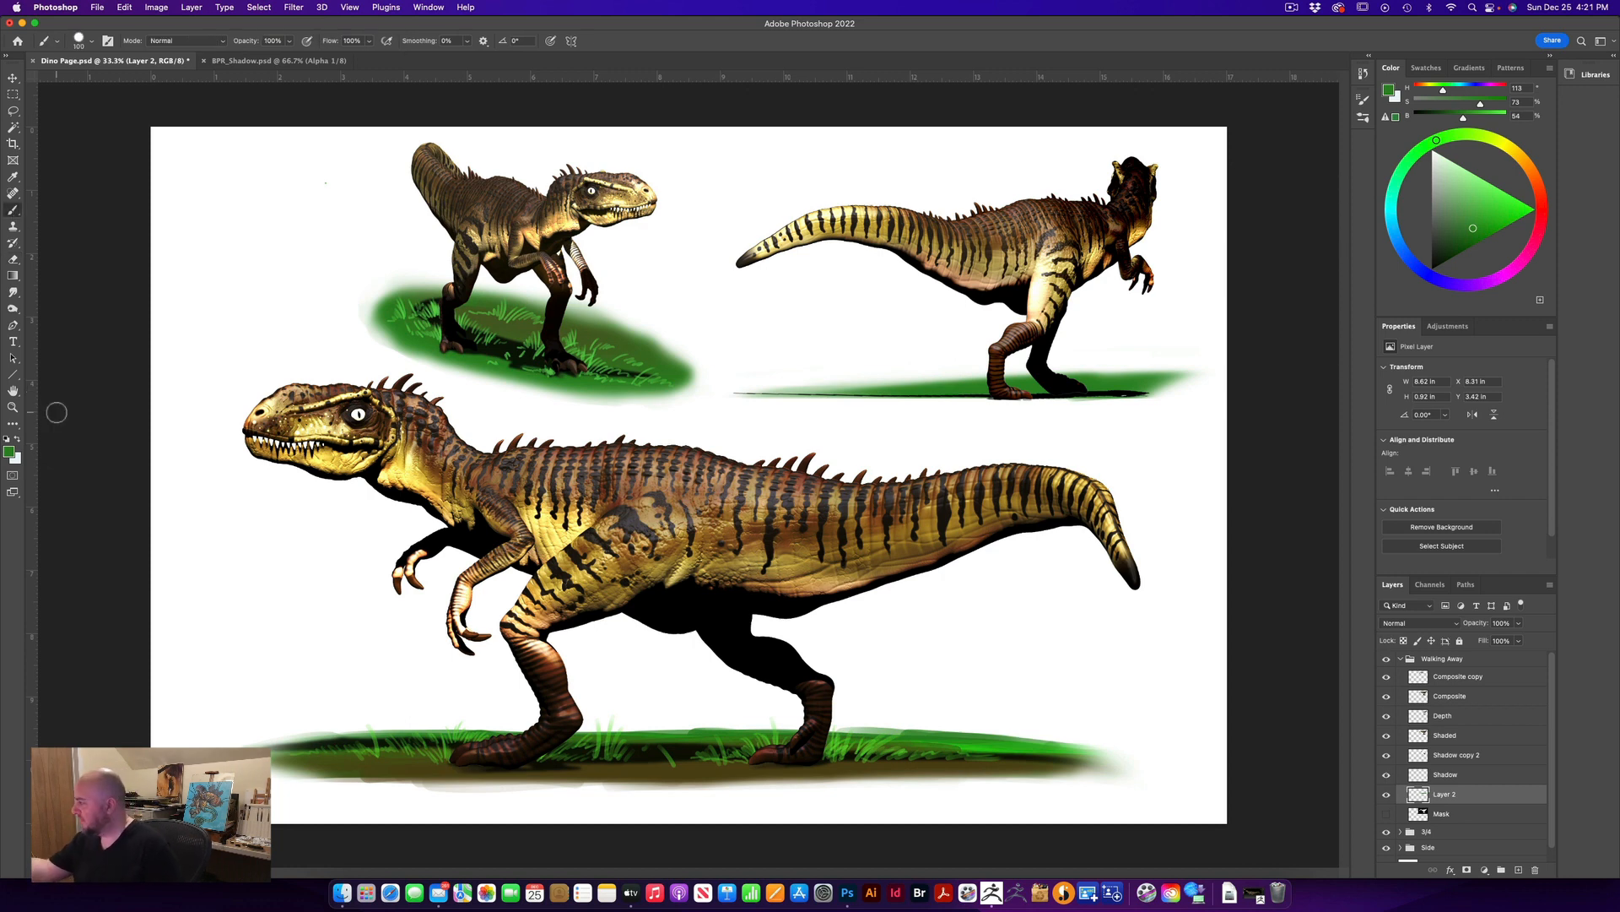
{"action": "left_click", "coordinate": [1484, 202]}
{"action": "left_click_drag", "start_coordinate": [1479, 200], "coordinate": [1484, 202]}
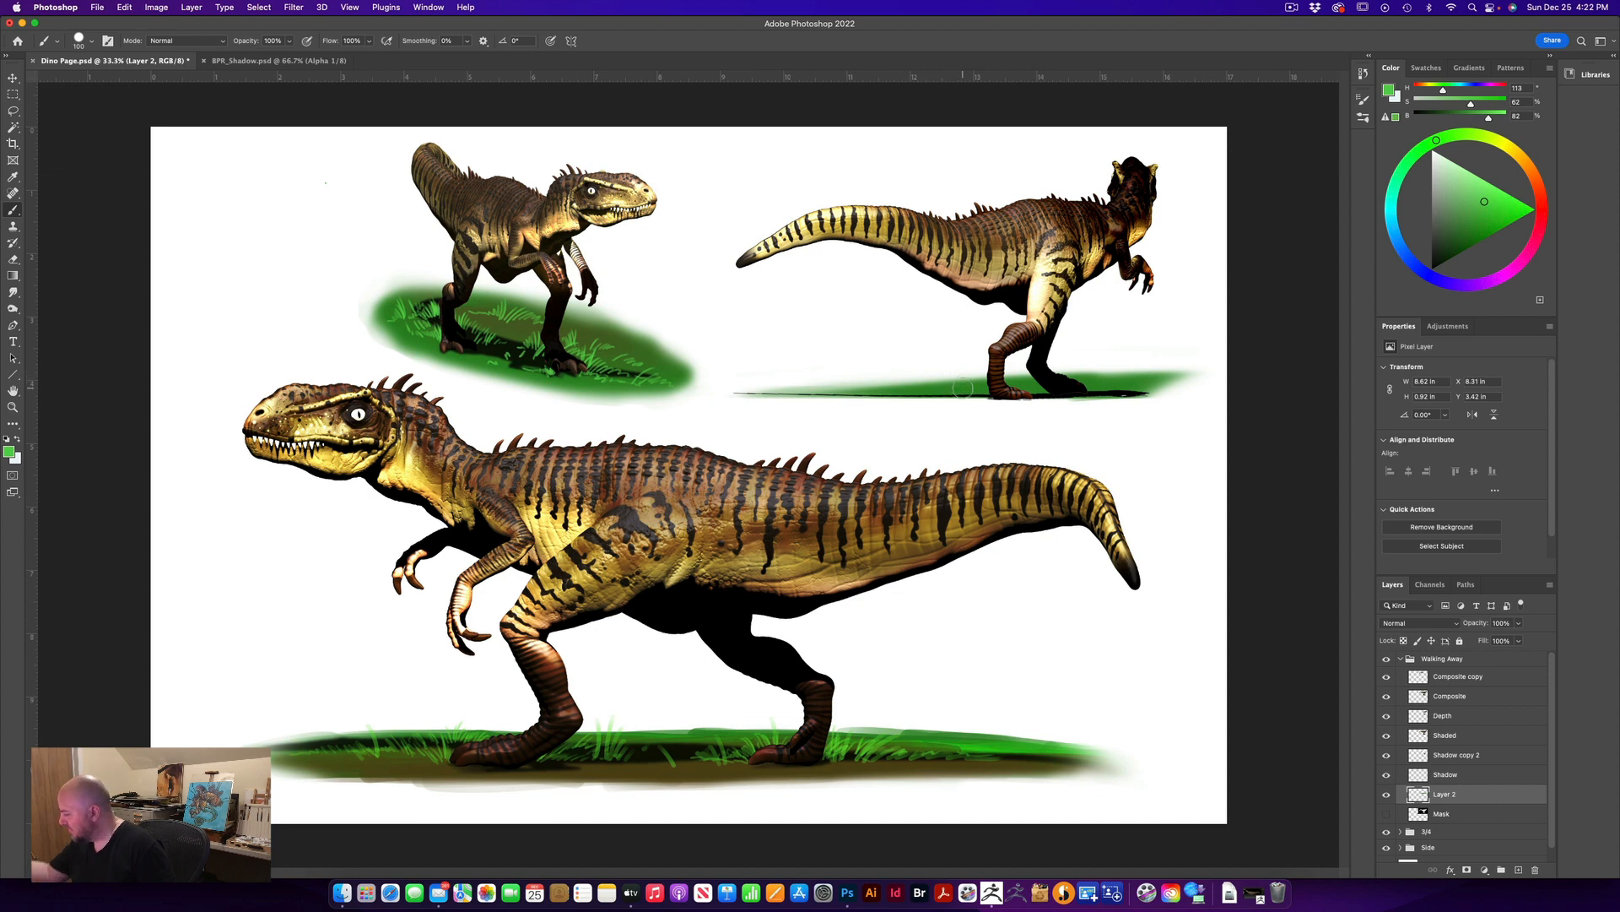
{"action": "left_click", "coordinate": [1467, 776]}
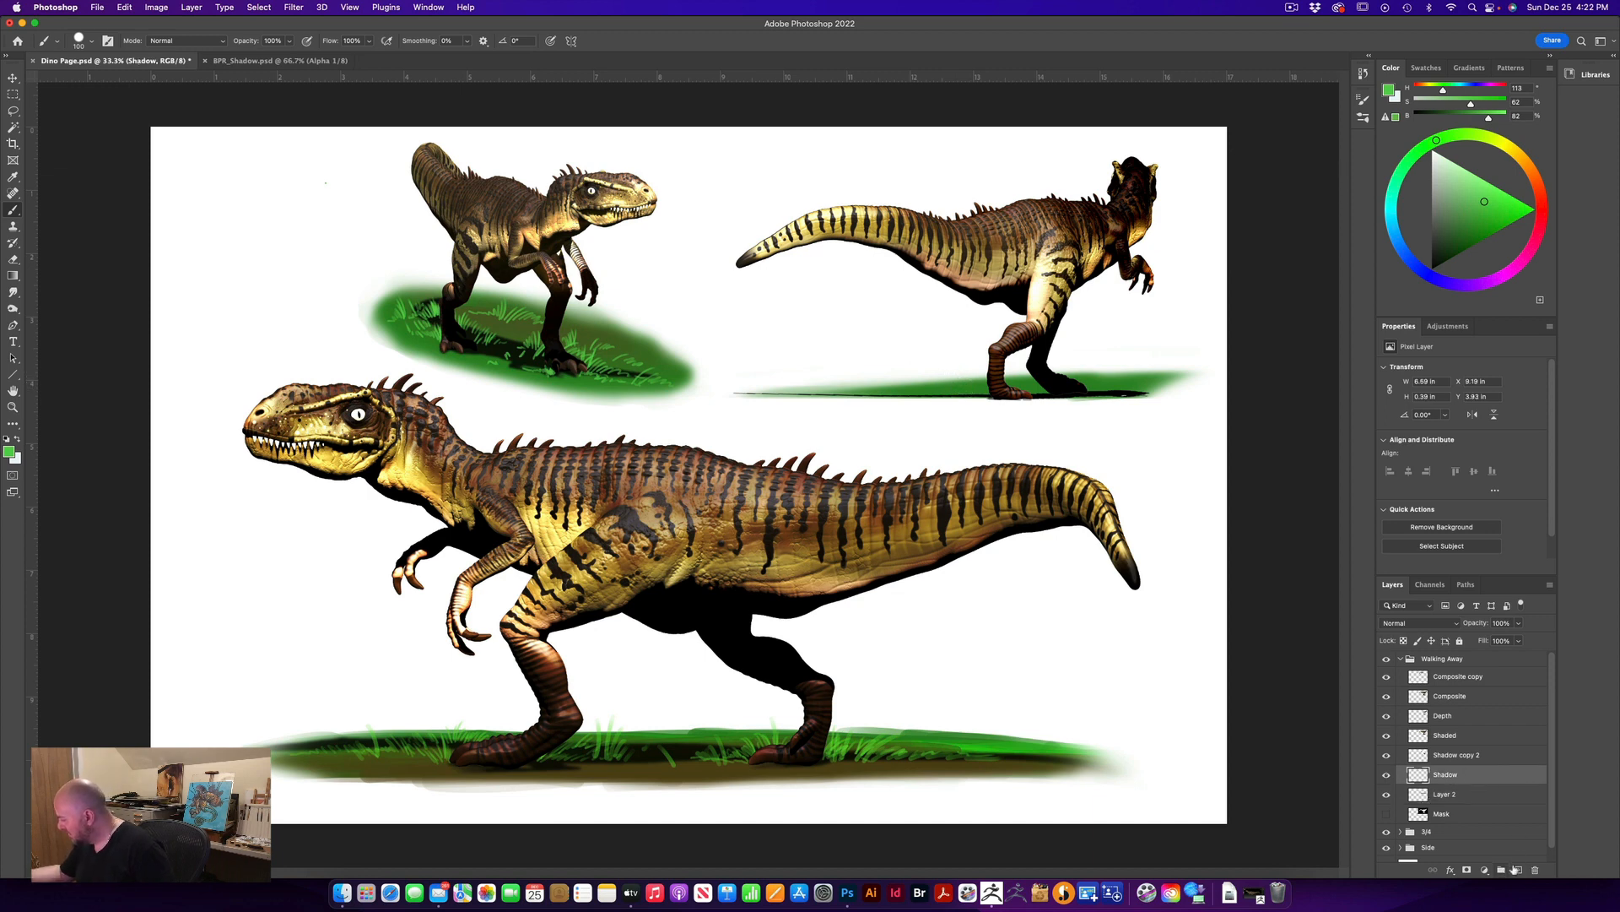
{"action": "left_click", "coordinate": [1517, 869]}
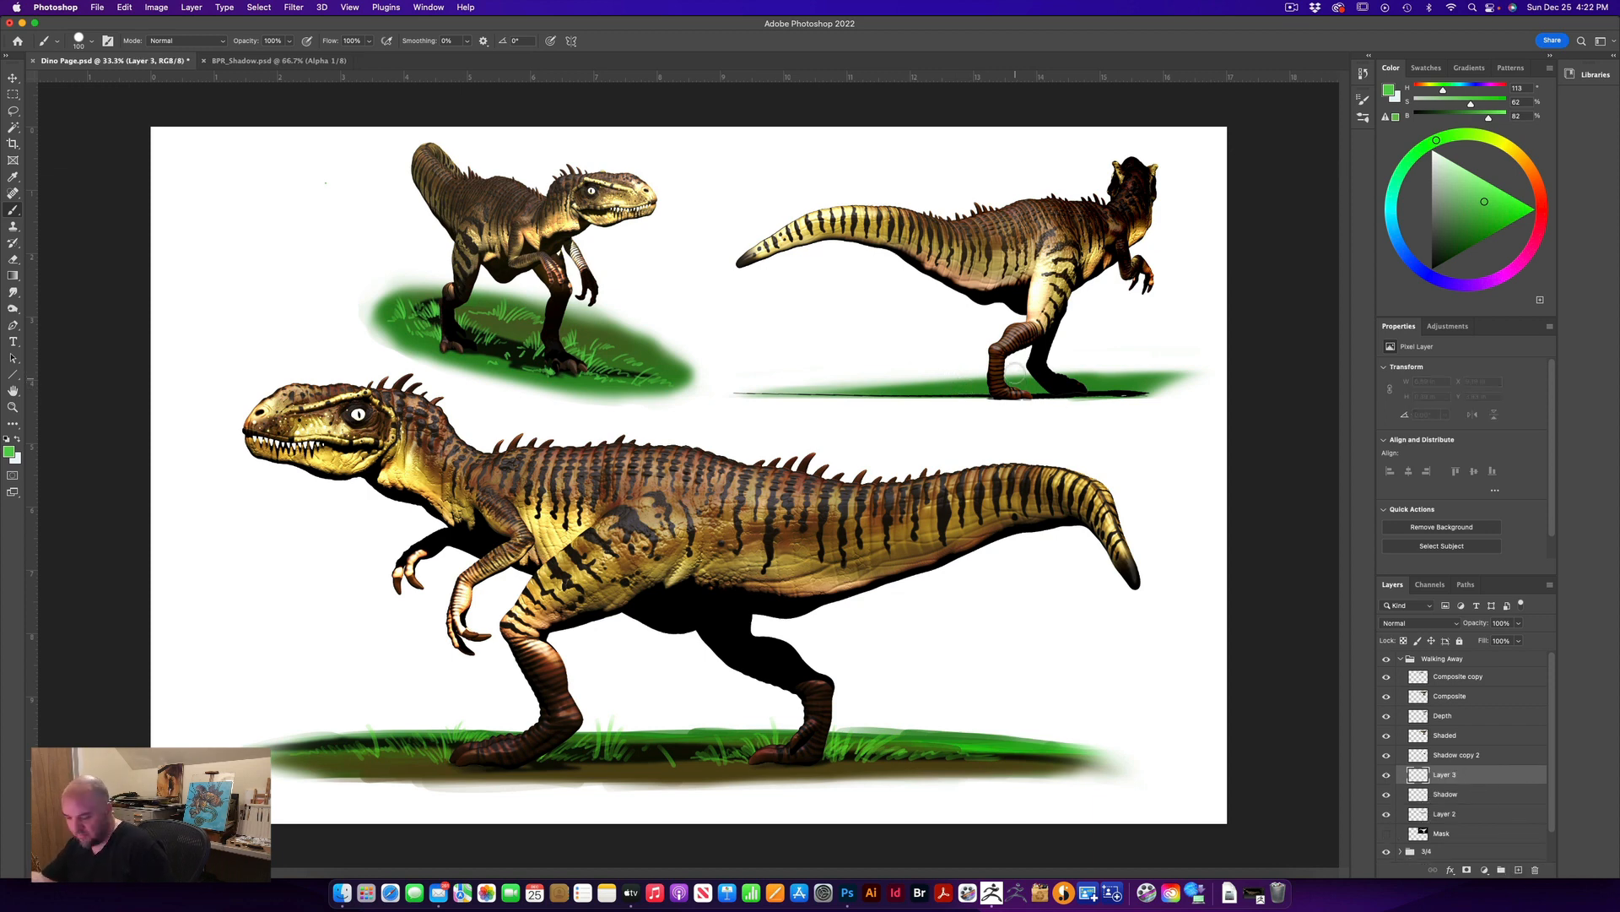
Reduce the brush size and paint light green grass blades around the walking-away dinosaur's feet, in a strip about 4.9 in wide
{"action": "key", "text": "bracketleft"}
{"action": "key", "text": "bracketleft"}
{"action": "key", "text": "bracketleft"}
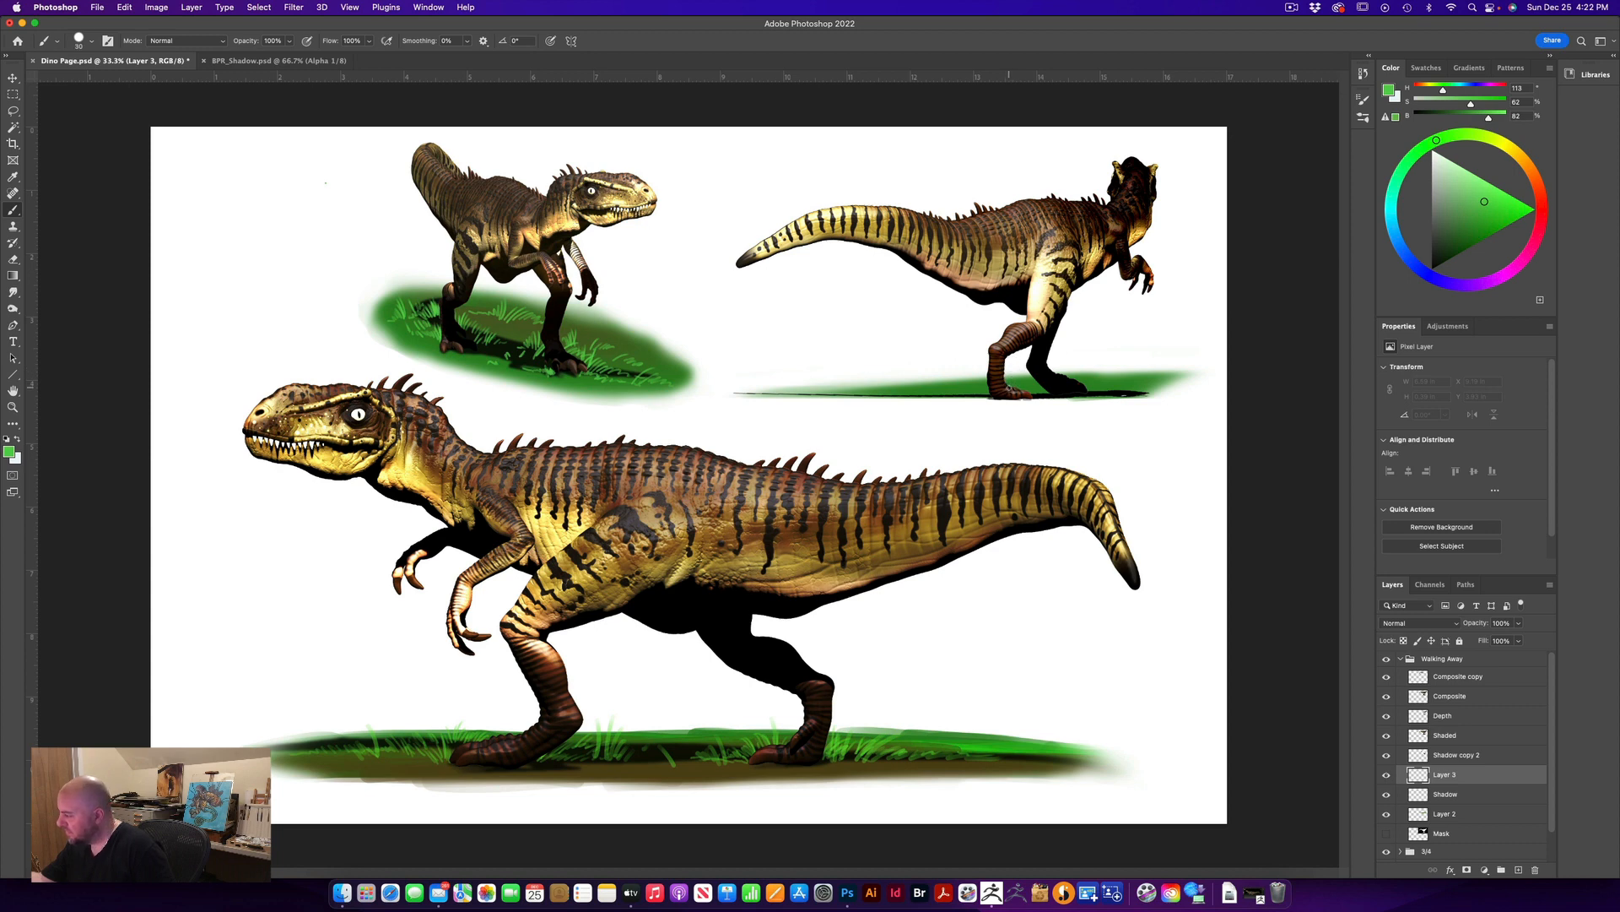
{"action": "left_click_drag", "start_coordinate": [985, 393], "coordinate": [979, 371]}
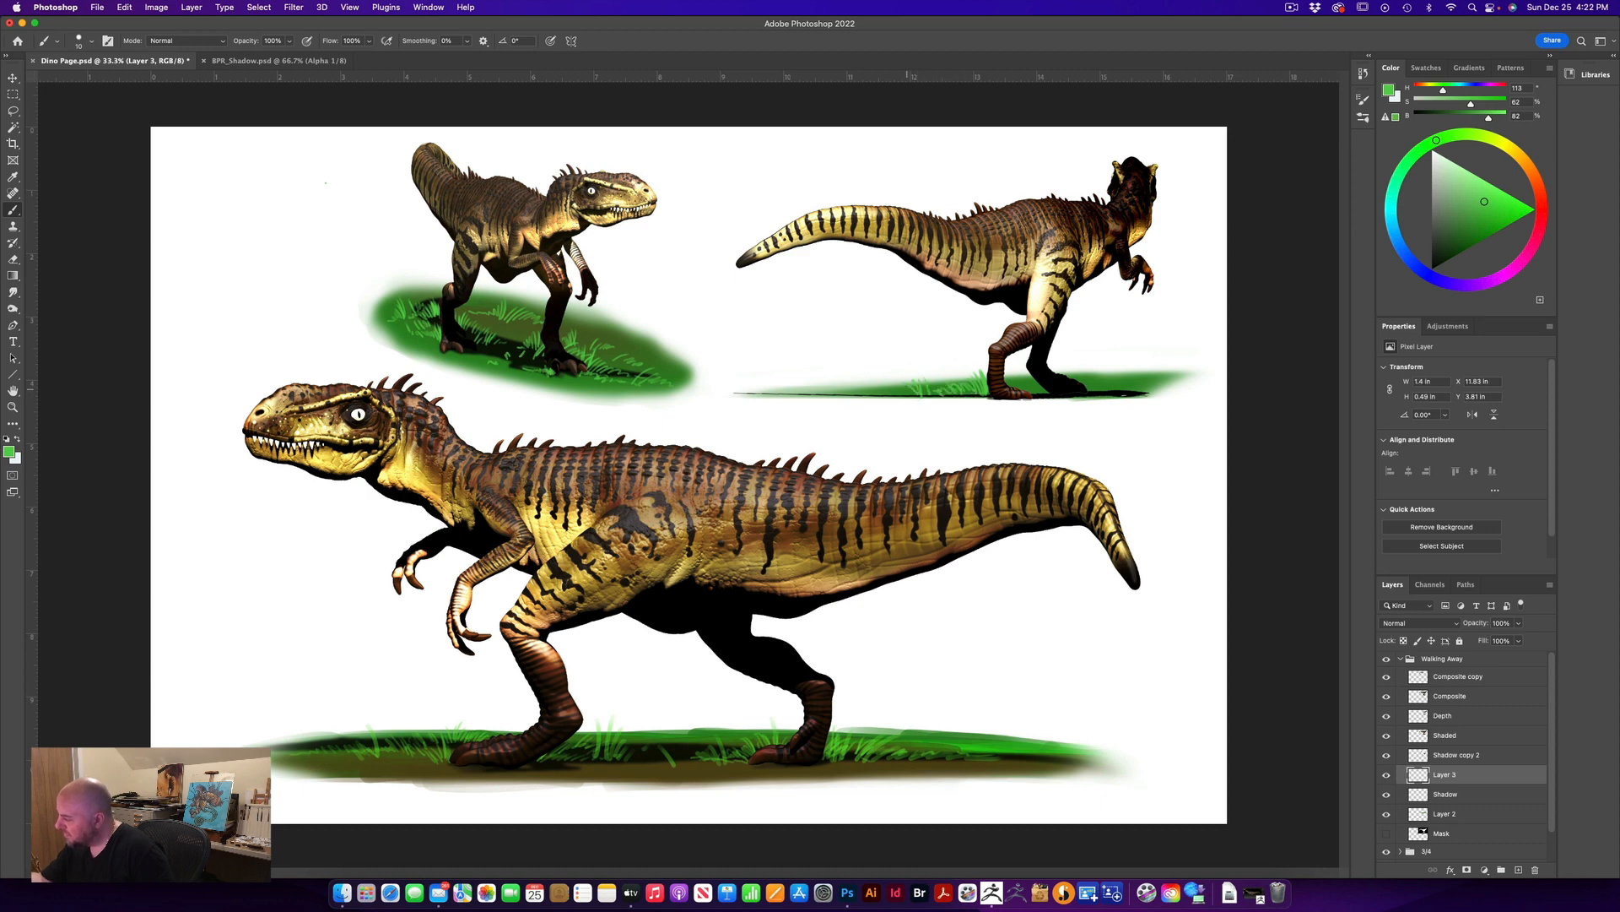
{"action": "left_click_drag", "start_coordinate": [898, 391], "coordinate": [878, 379]}
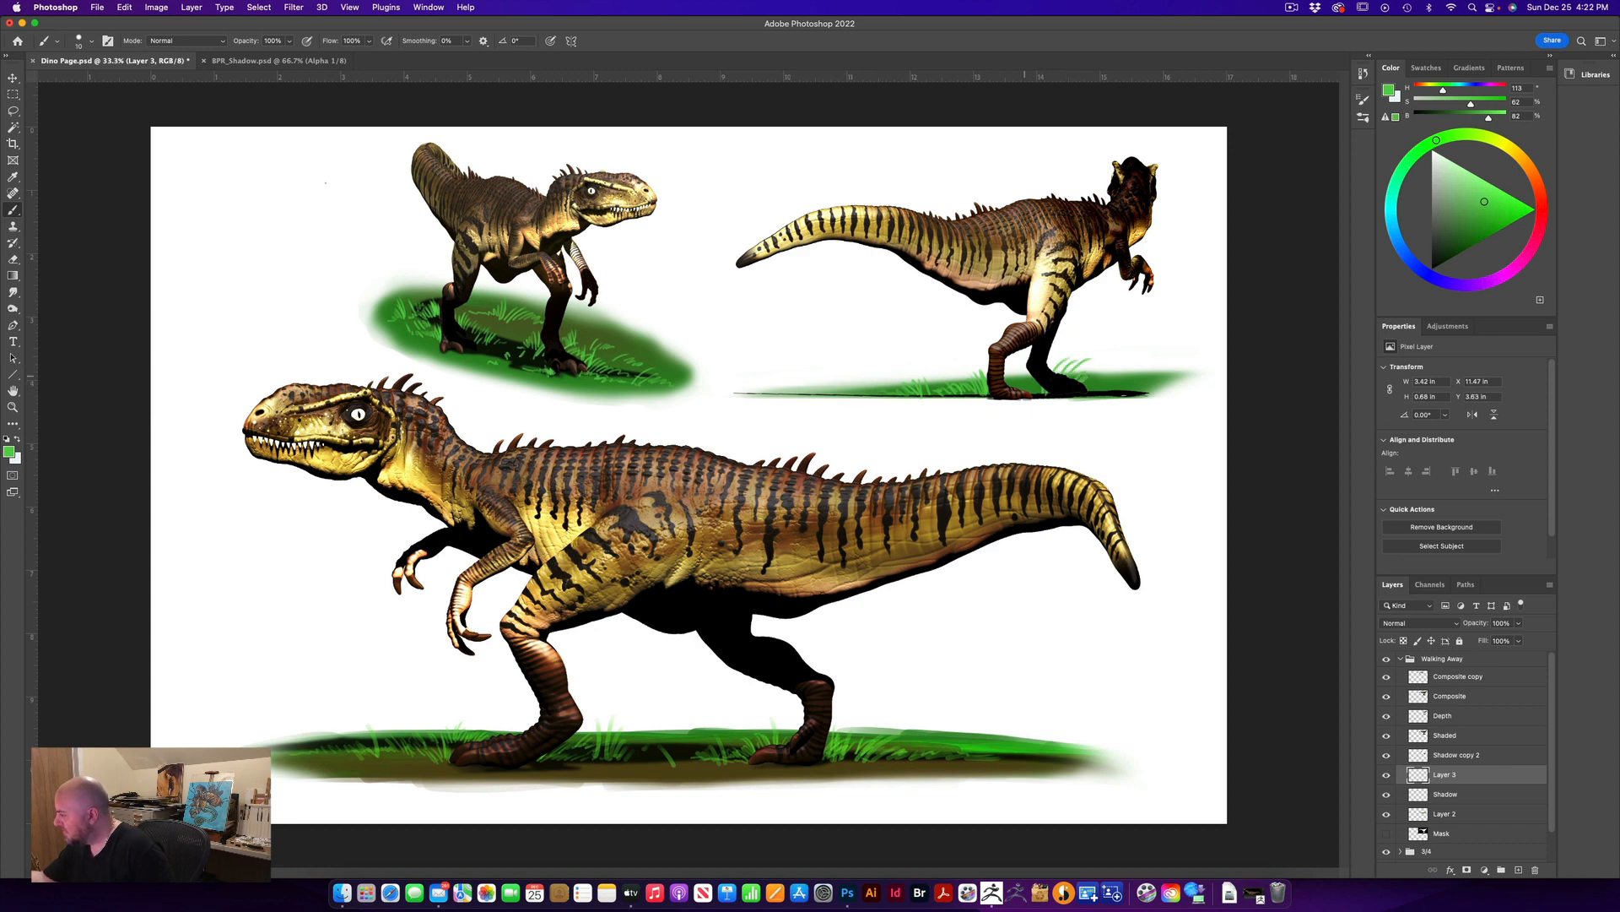
{"action": "left_click_drag", "start_coordinate": [1023, 384], "coordinate": [1011, 357]}
{"action": "mouse_move", "coordinate": [1096, 388]}
{"action": "left_mouse_down"}
{"action": "mouse_move", "coordinate": [1109, 360]}
{"action": "mouse_move", "coordinate": [1133, 388]}
{"action": "mouse_move", "coordinate": [1187, 390]}
{"action": "left_mouse_up"}
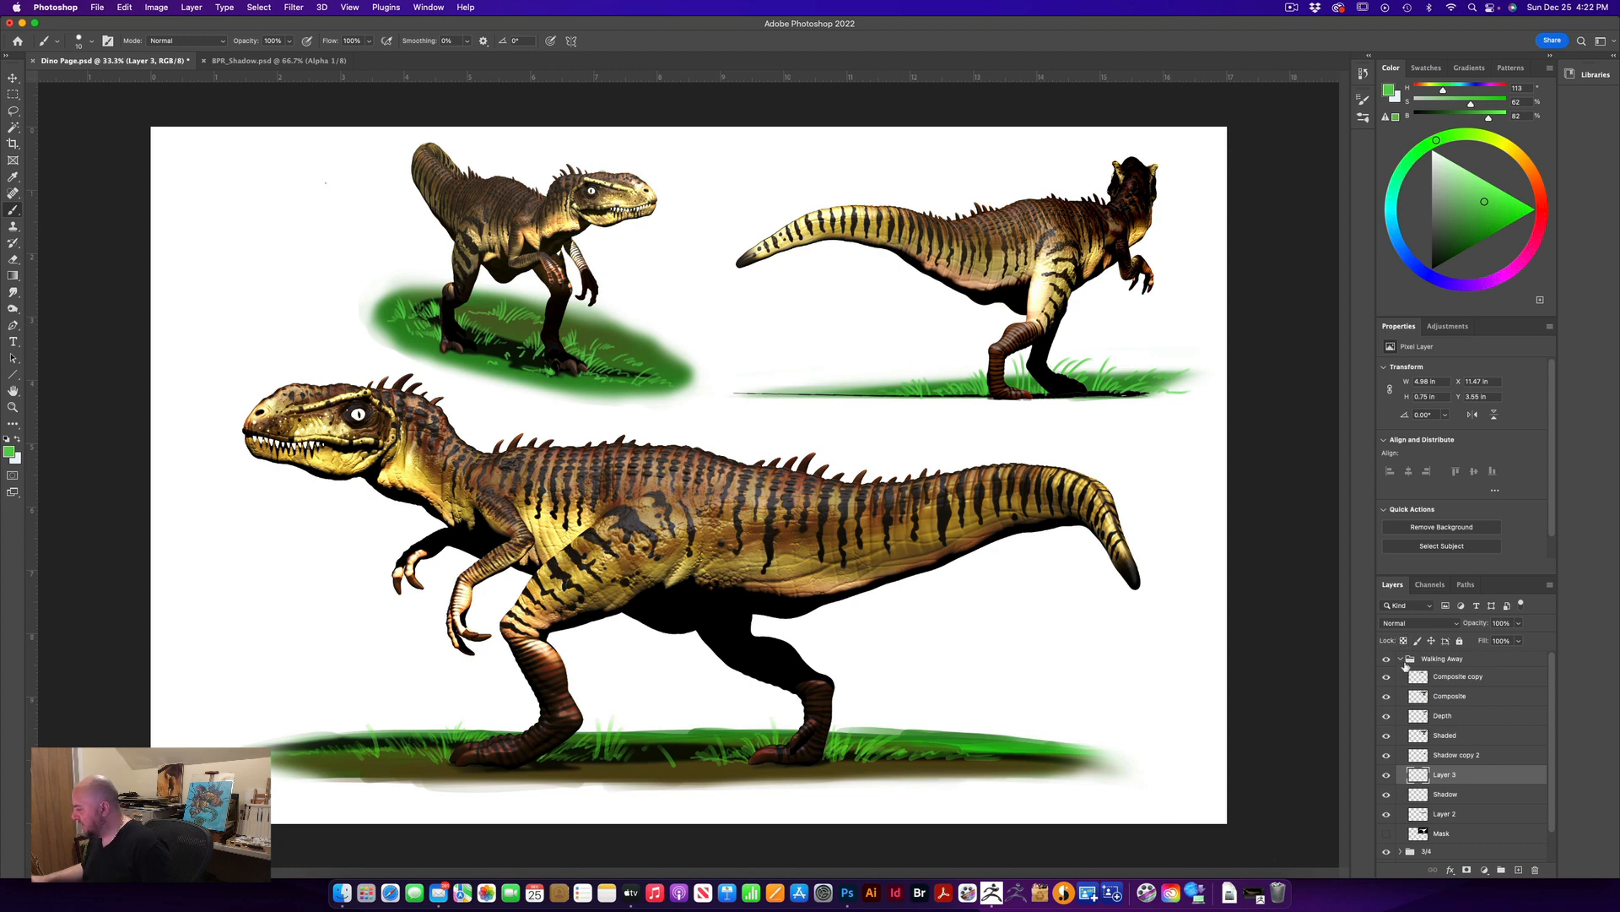
Collapse the Walking Away group, and toggle the Walking Away, 3/4 and Side groups off and on to check each view
{"action": "left_click", "coordinate": [1401, 659]}
{"action": "left_click", "coordinate": [1386, 660]}
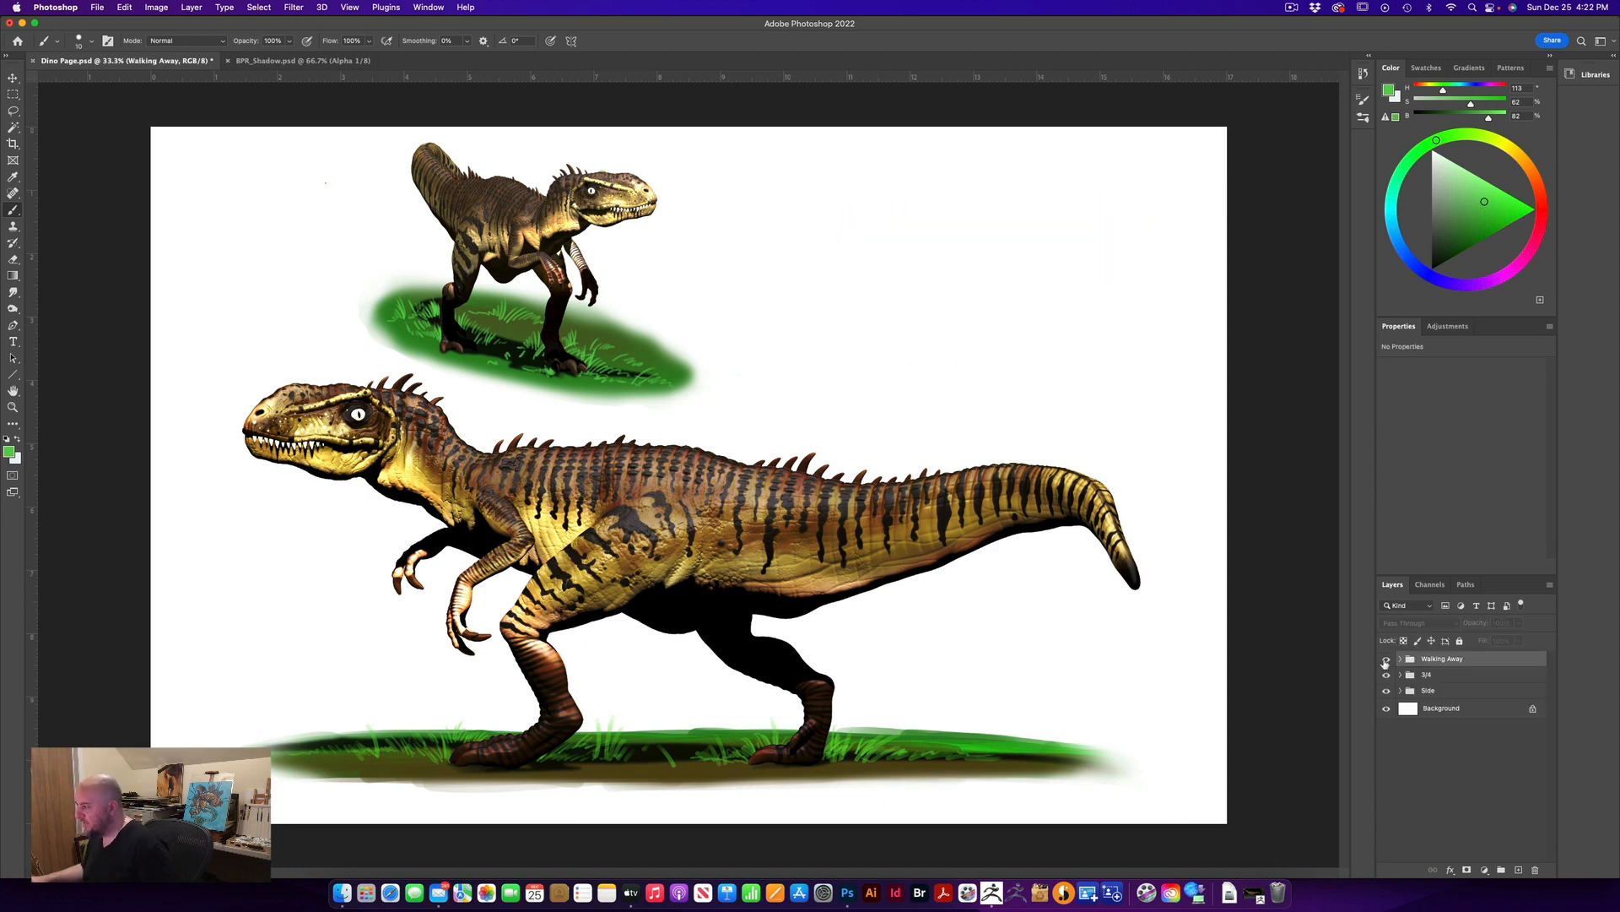
{"action": "left_click", "coordinate": [1386, 660]}
{"action": "left_click", "coordinate": [1386, 675]}
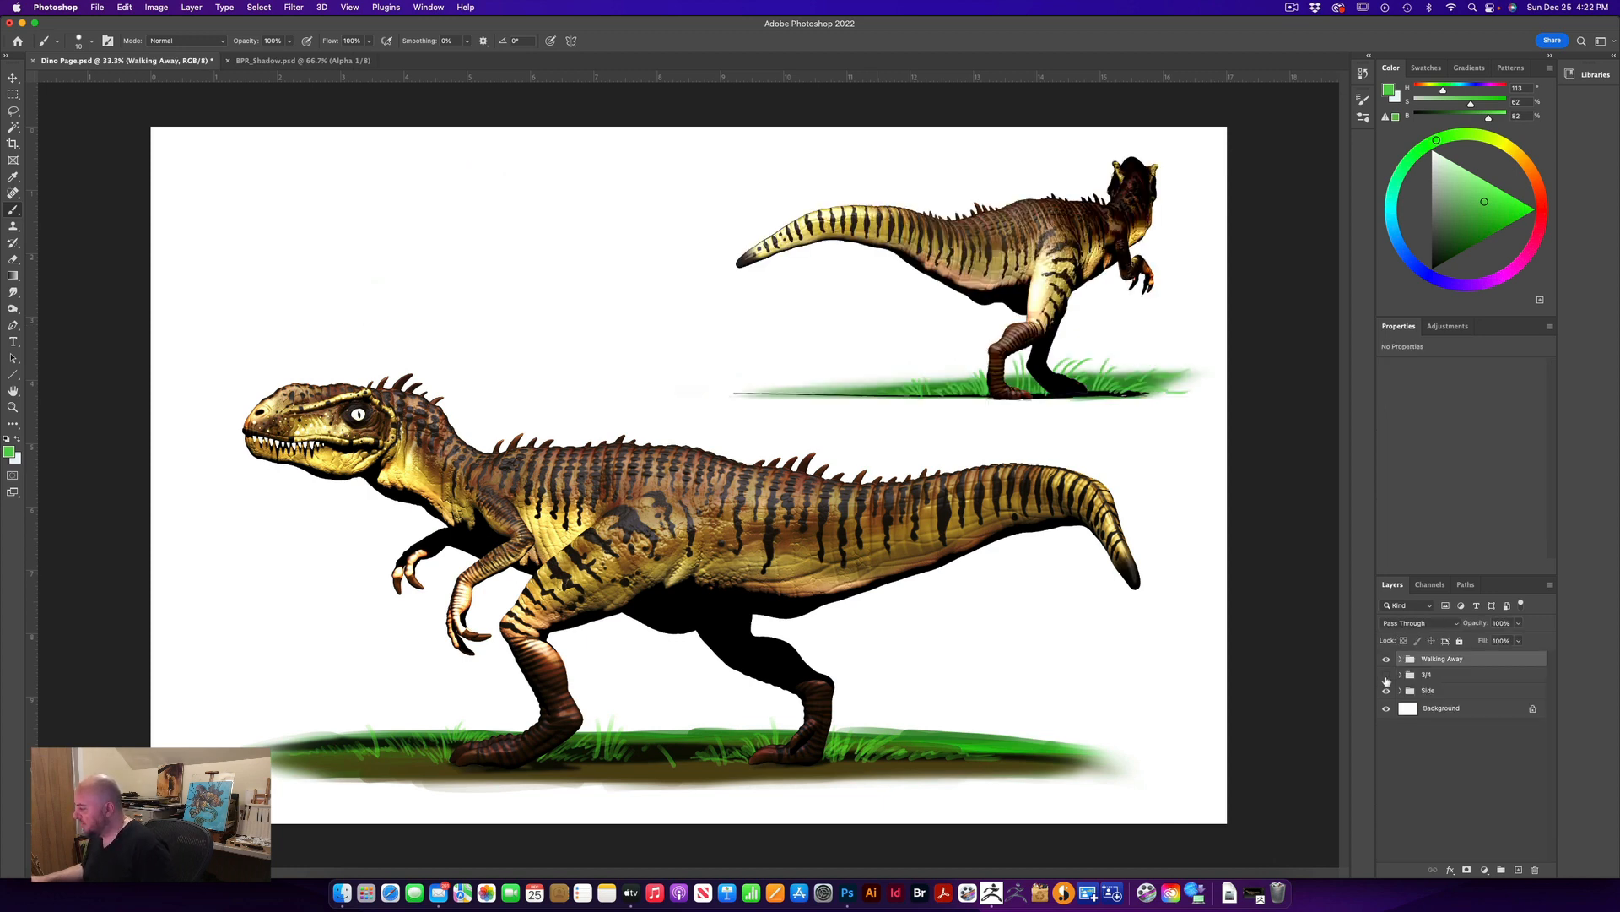
{"action": "left_click", "coordinate": [1386, 674]}
{"action": "left_click", "coordinate": [1385, 690]}
{"action": "left_click", "coordinate": [1385, 691]}
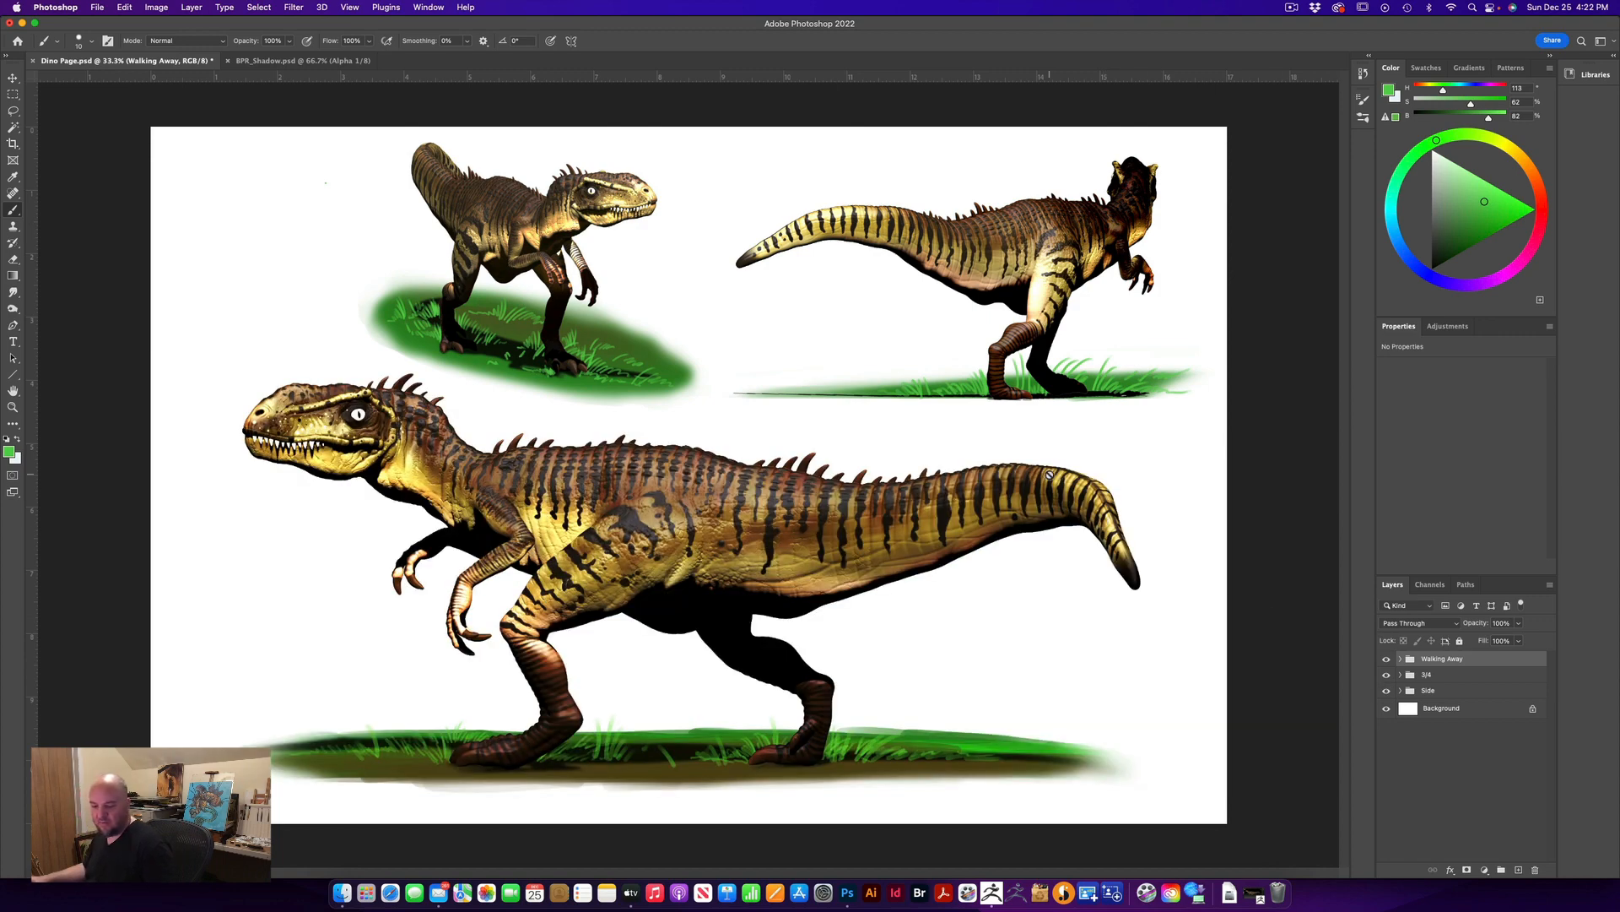
View the finished dinosaur page in full screen mode, fitted to the screen
{"action": "key", "text": "f"}
{"action": "key", "text": "f"}
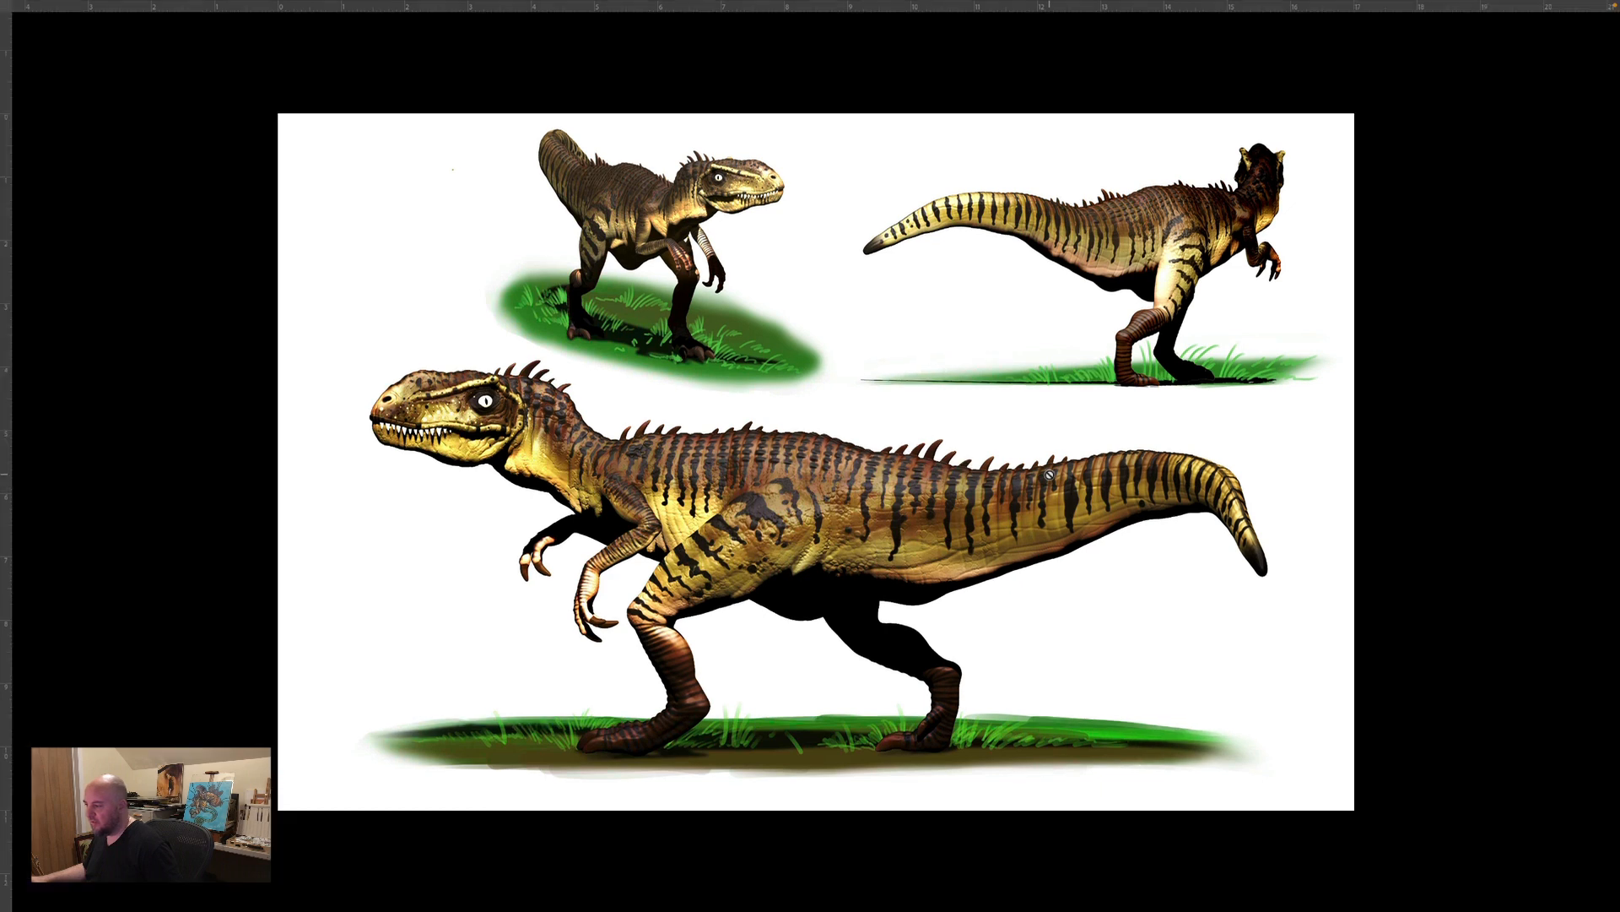
{"action": "key", "text": "ctrl+0"}
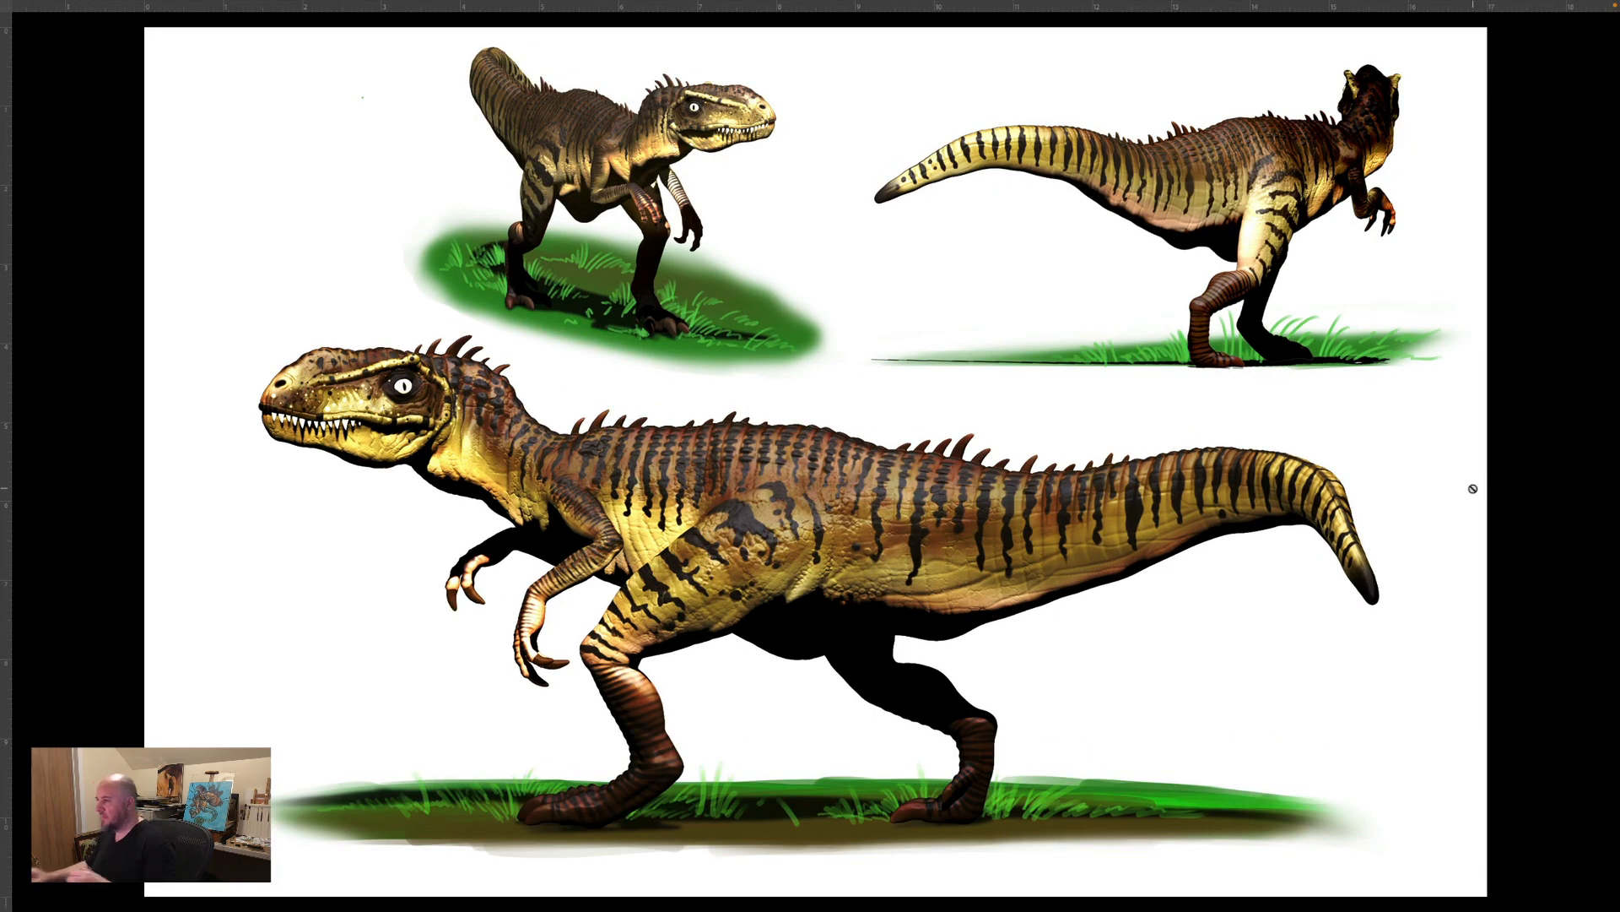